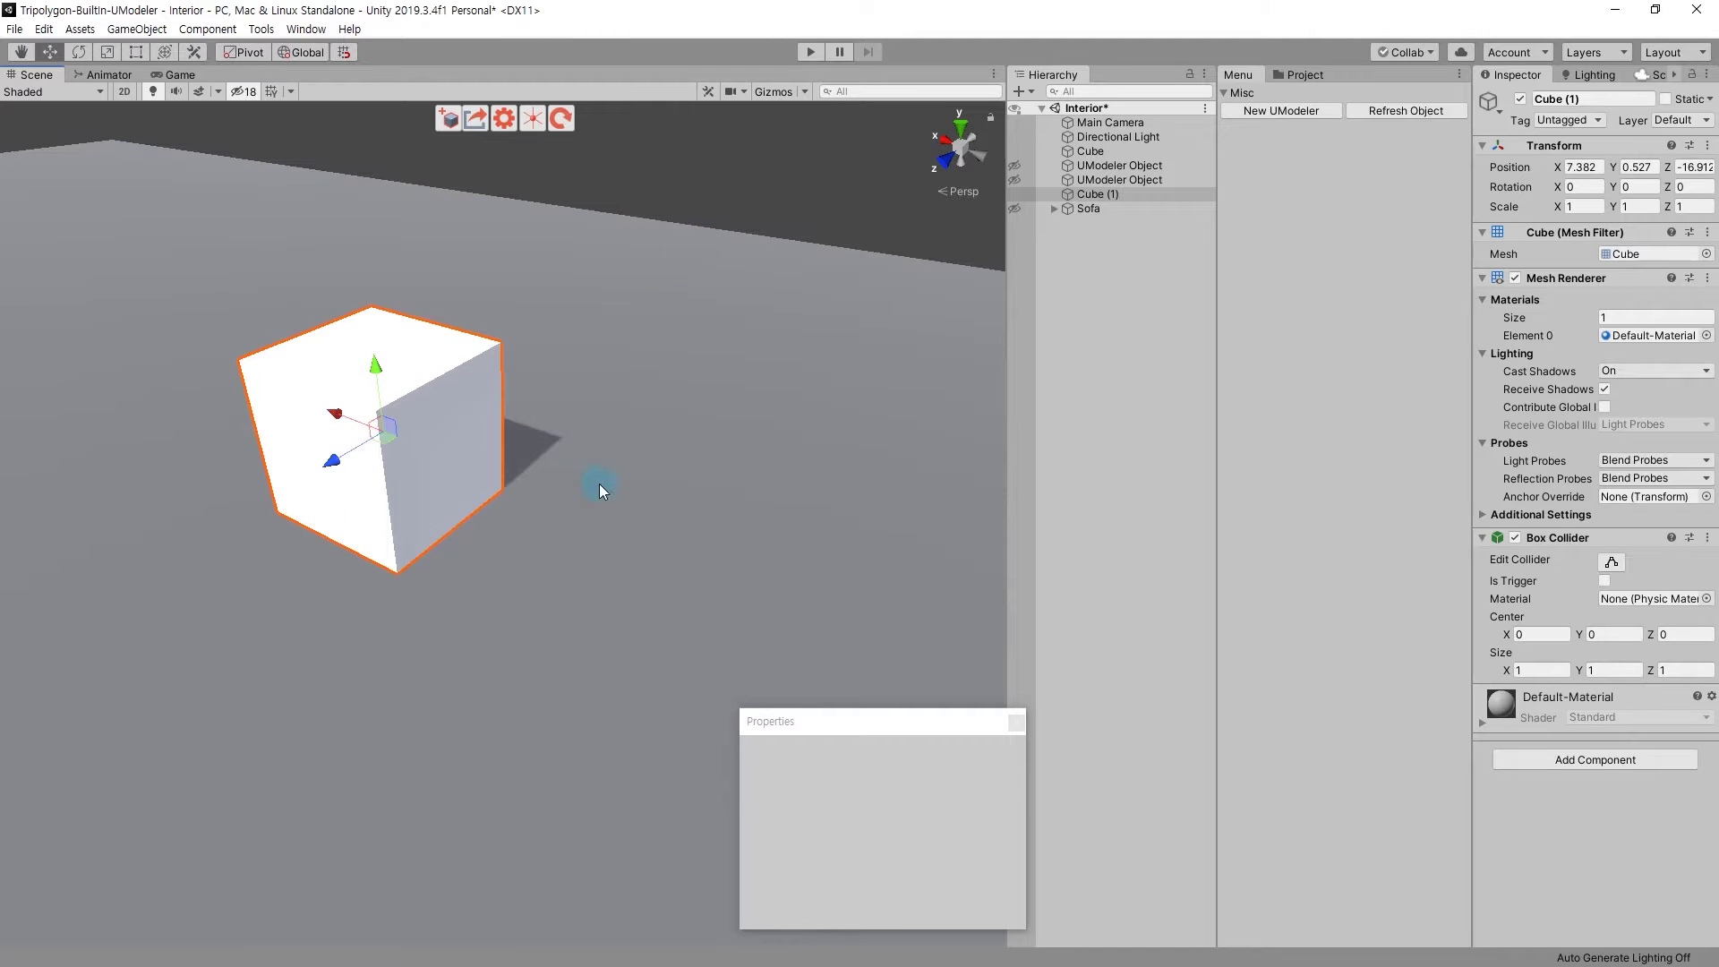
Create a new UModeler Object, switch to Top view and pick the Cylinder primitive.
{"action": "right_click_drag", "start_coordinate": [599, 483], "coordinate": [701, 614], "text": "alt"}
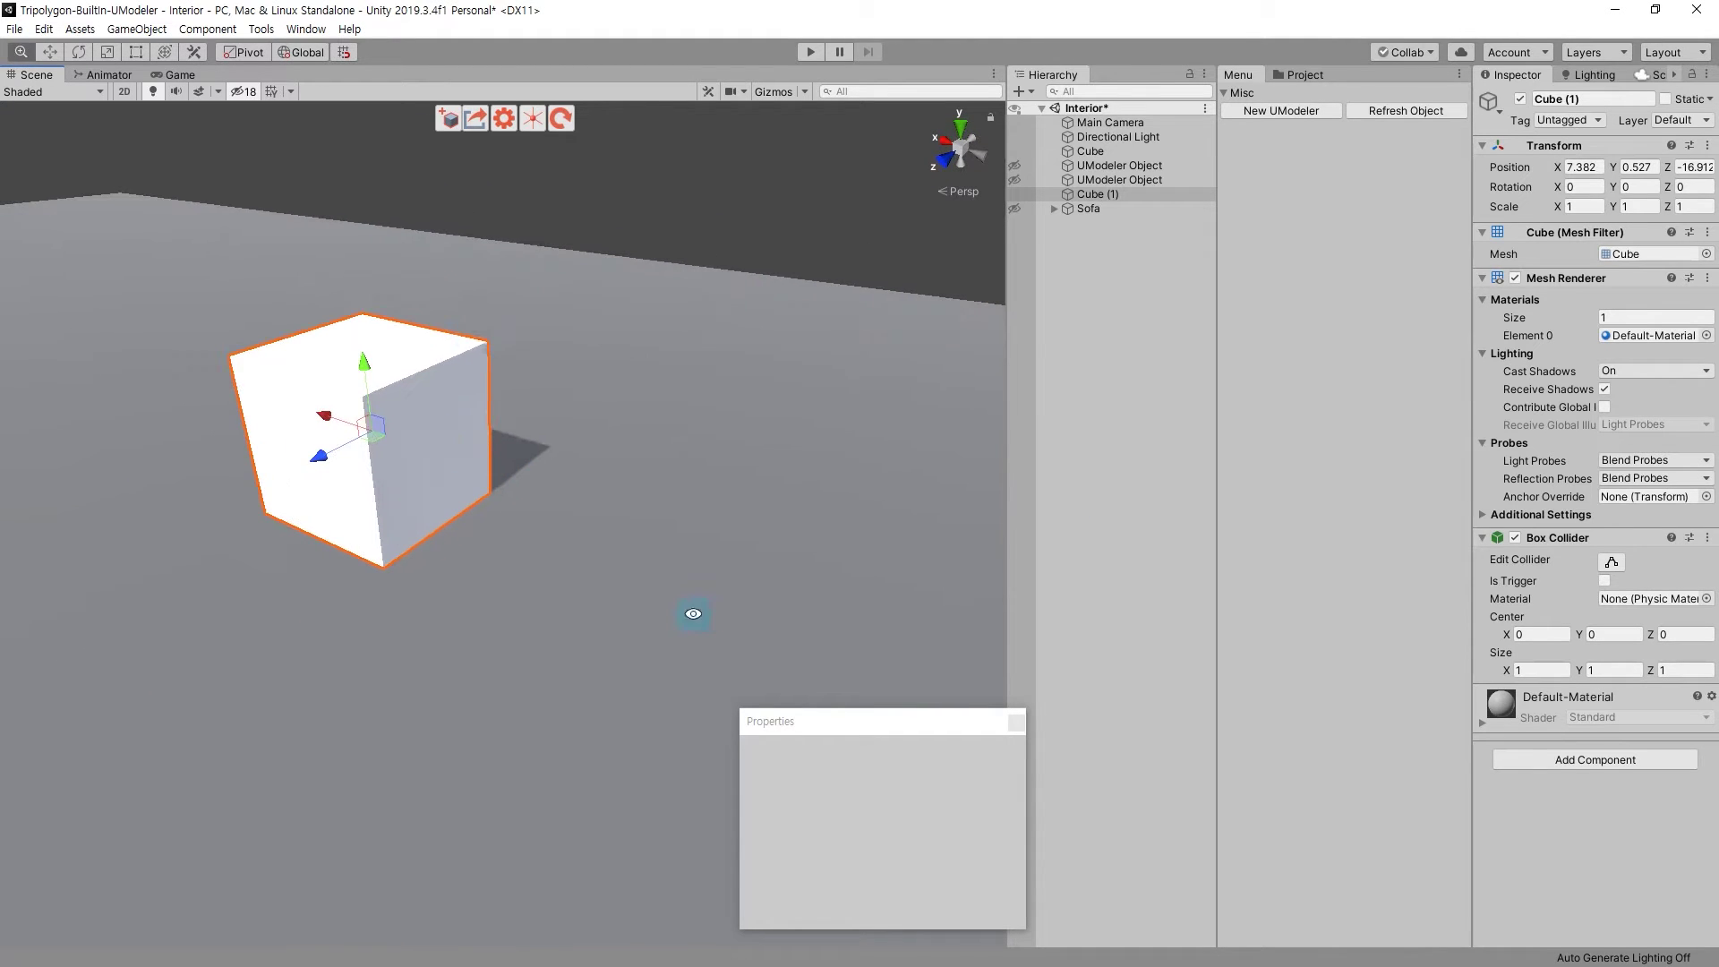
{"action": "left_click", "coordinate": [447, 121]}
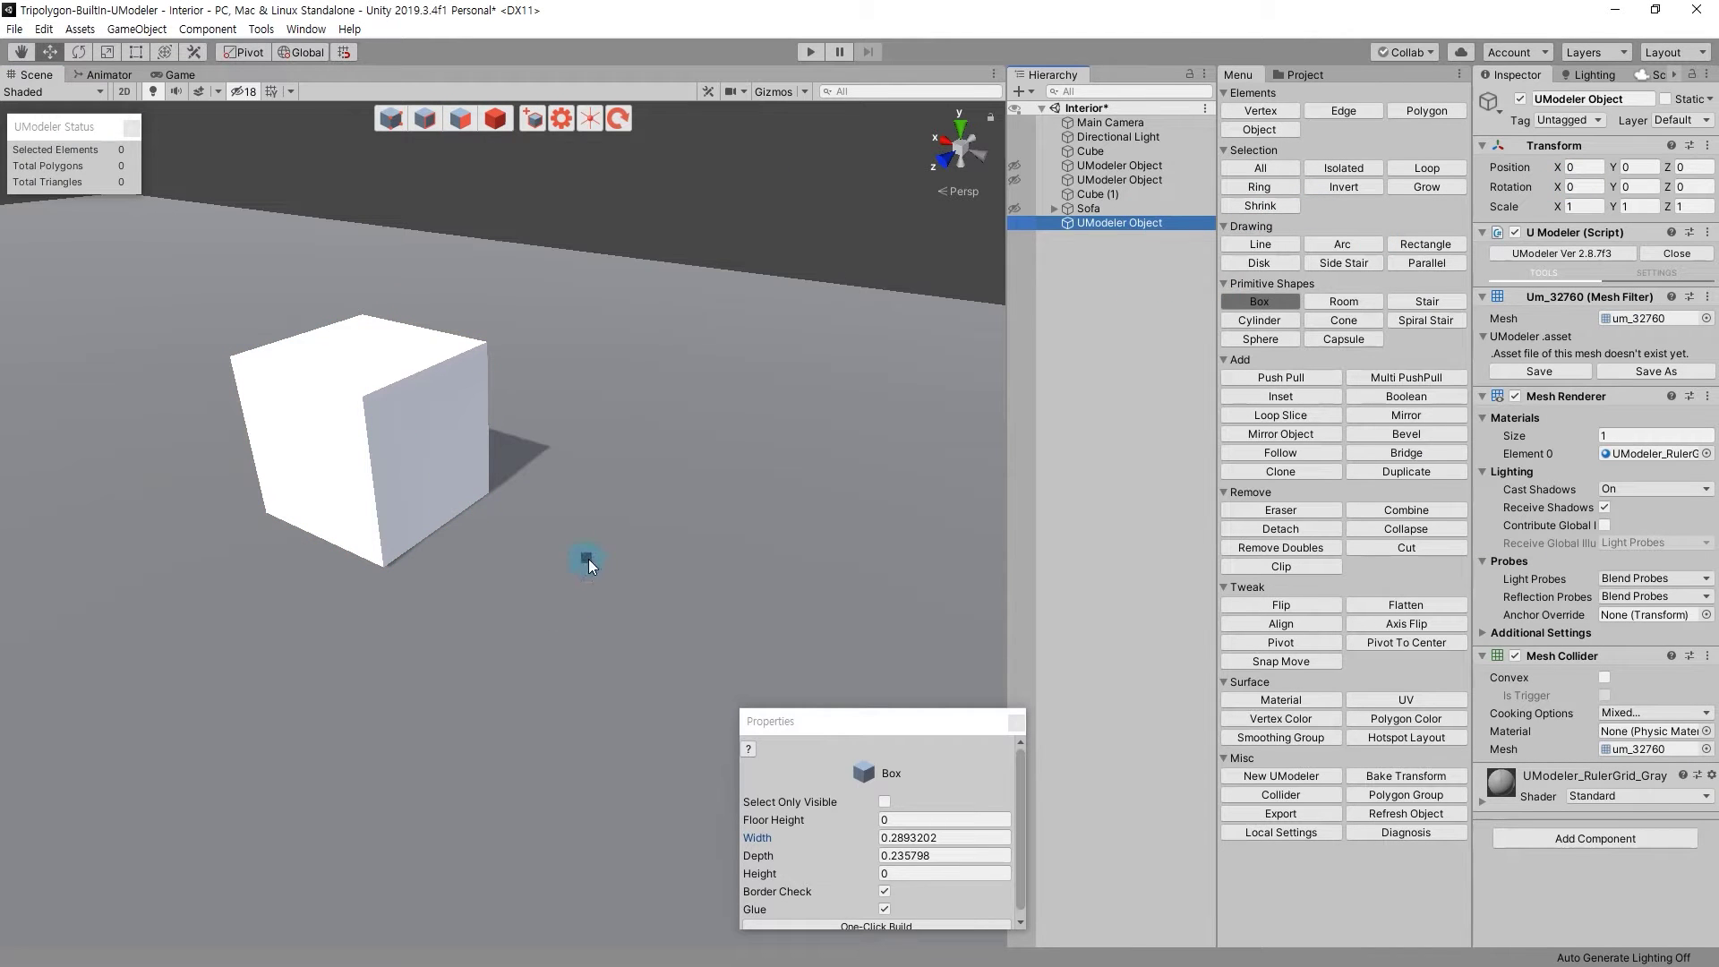
{"action": "left_click_drag", "start_coordinate": [584, 542], "coordinate": [761, 307], "text": "alt"}
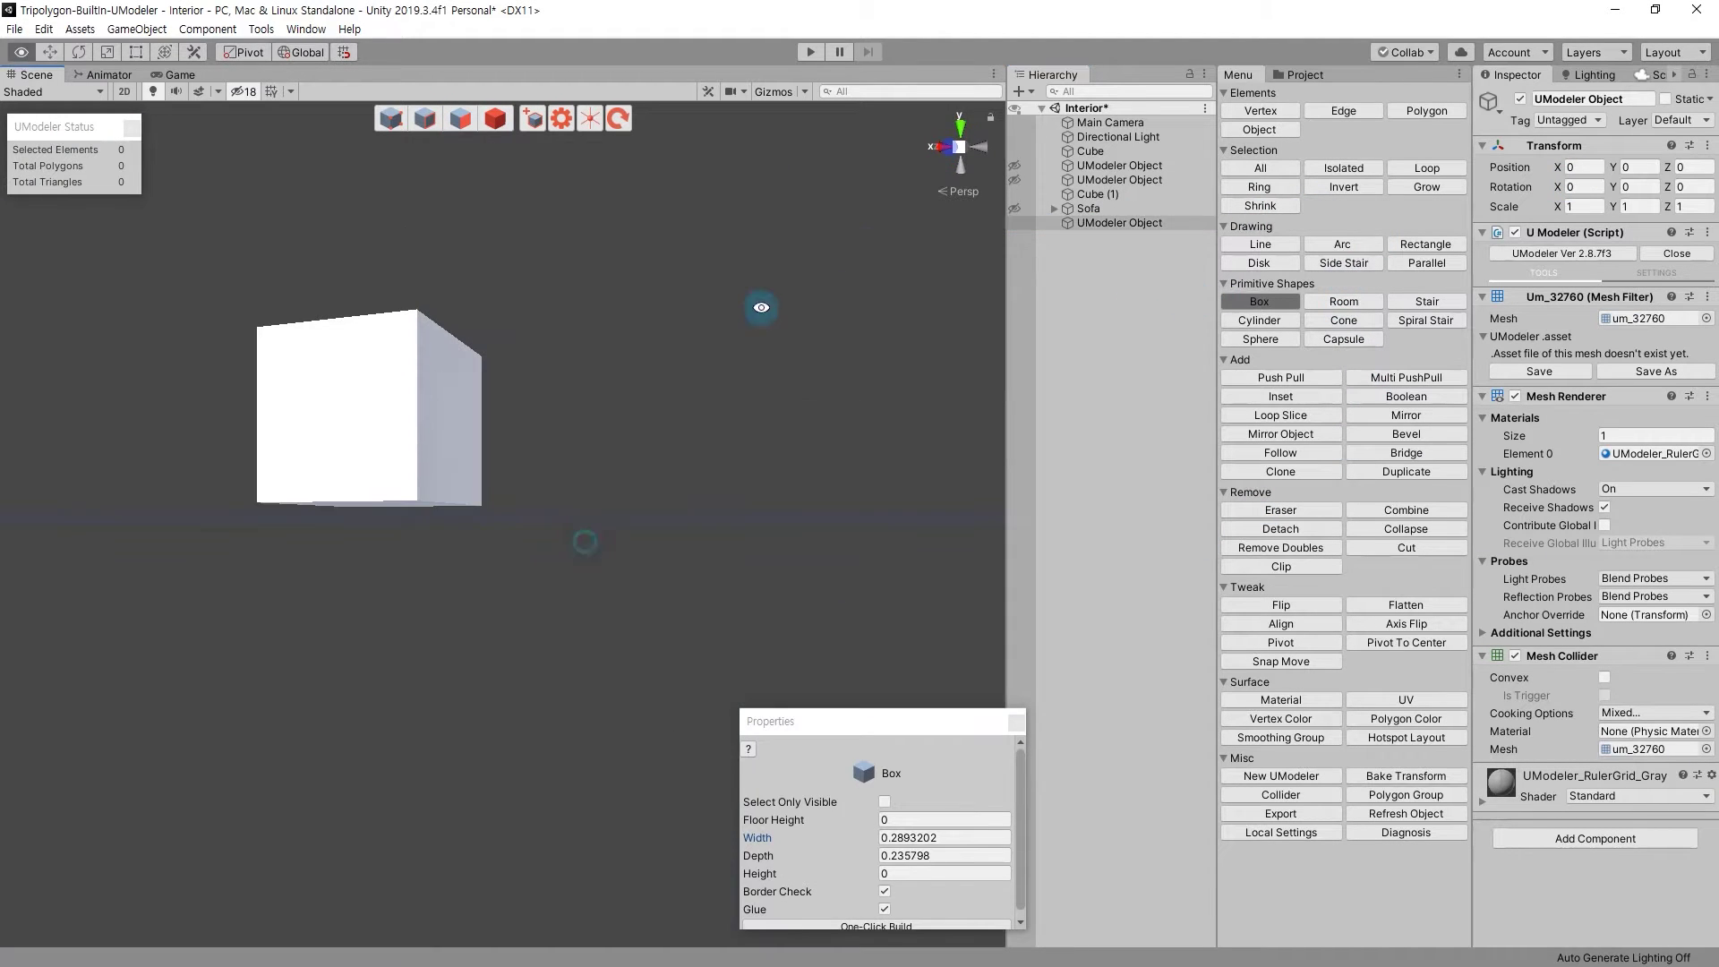
{"action": "left_click", "coordinate": [972, 128]}
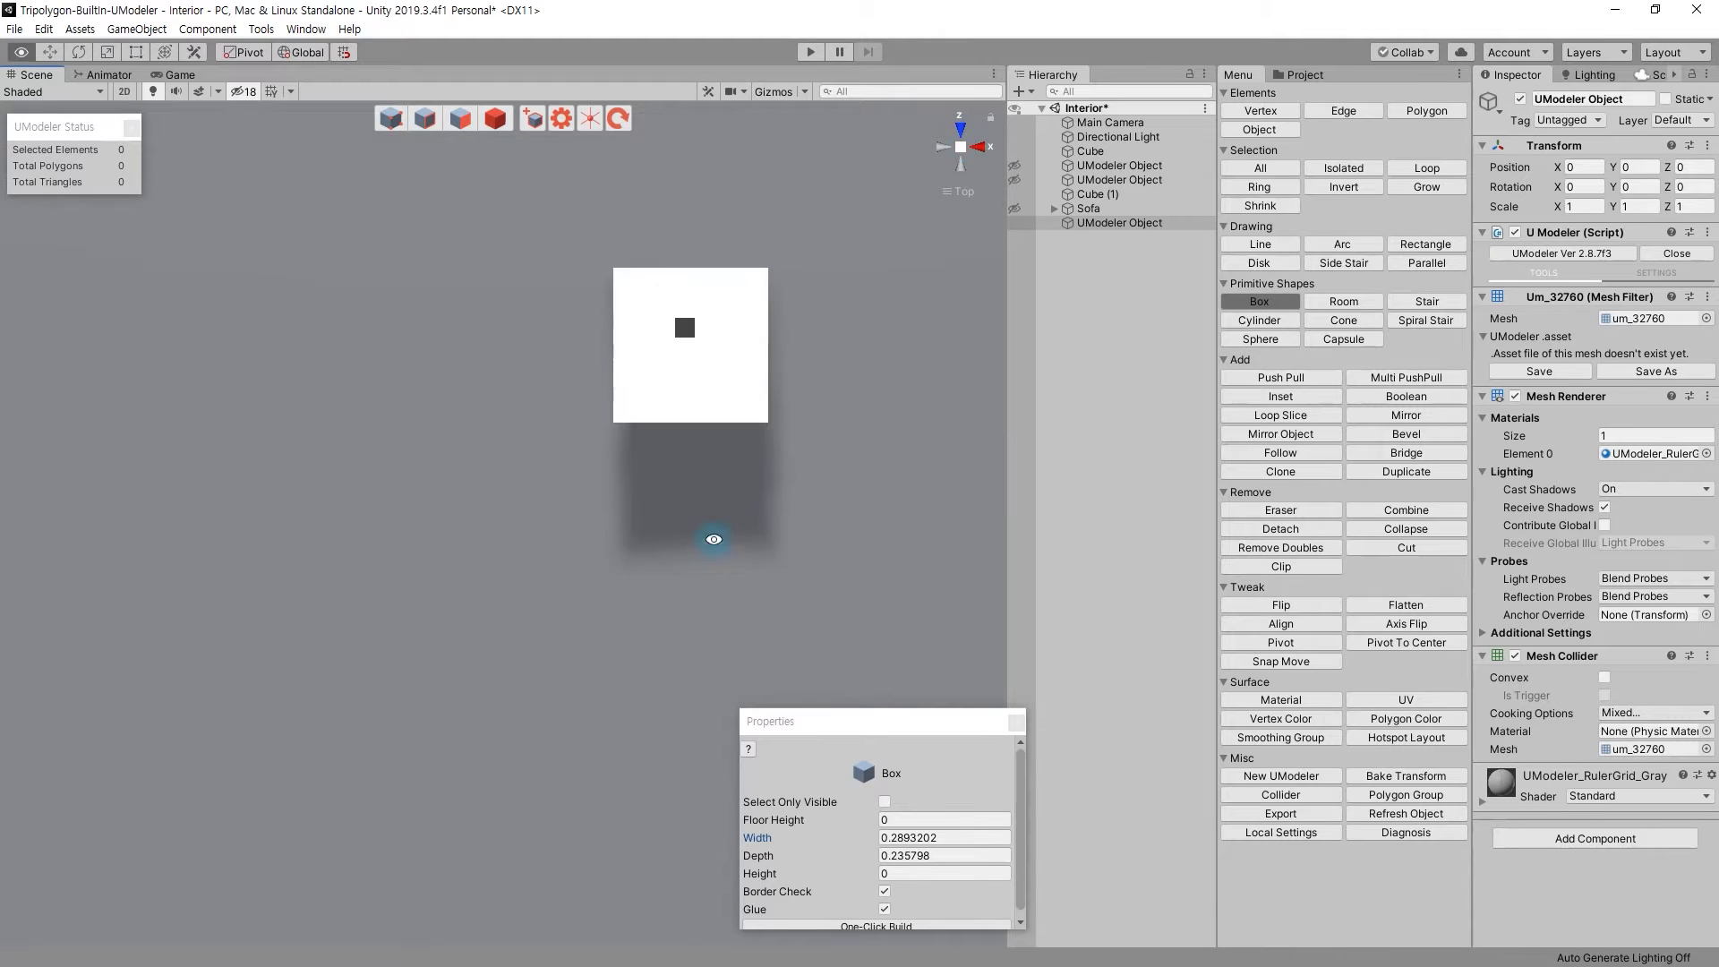
{"action": "left_click", "coordinate": [1267, 321]}
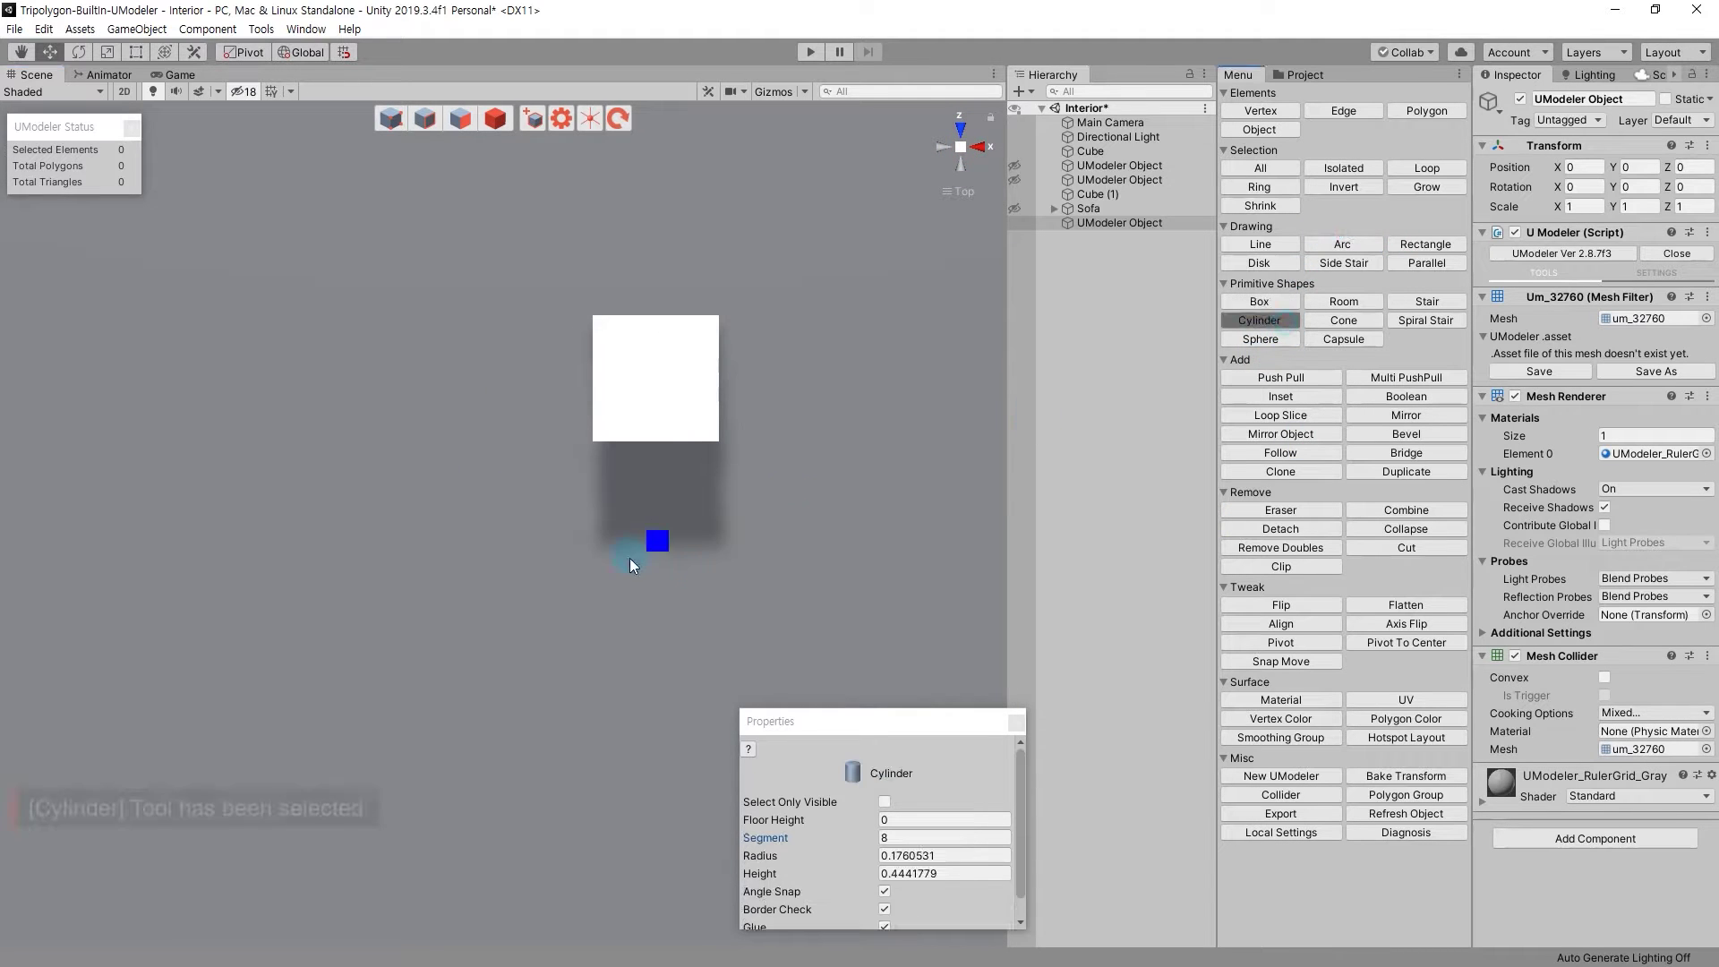
Draw a cylinder beside the cube and set its Segment count to 16.
{"action": "left_click_drag", "start_coordinate": [644, 591], "coordinate": [702, 659]}
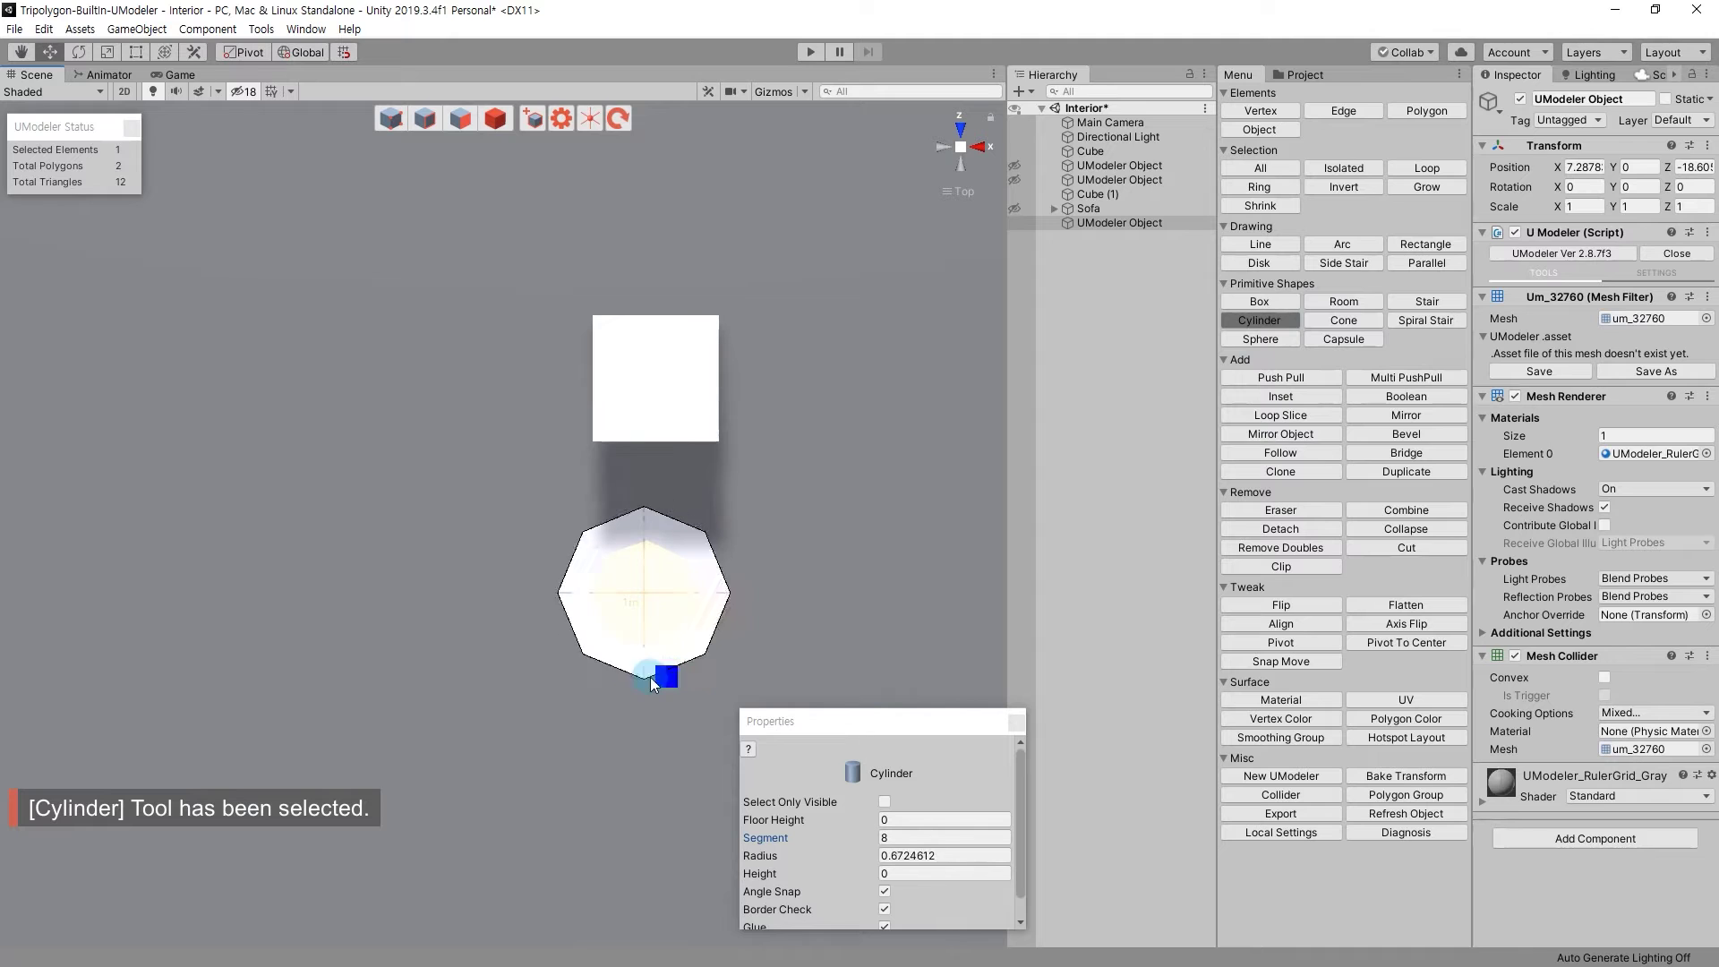
{"action": "mouse_move", "coordinate": [645, 688]}
{"action": "left_mouse_down", "text": "alt"}
{"action": "mouse_move", "coordinate": [707, 536]}
{"action": "mouse_move", "coordinate": [825, 400]}
{"action": "left_mouse_up", "text": "alt"}
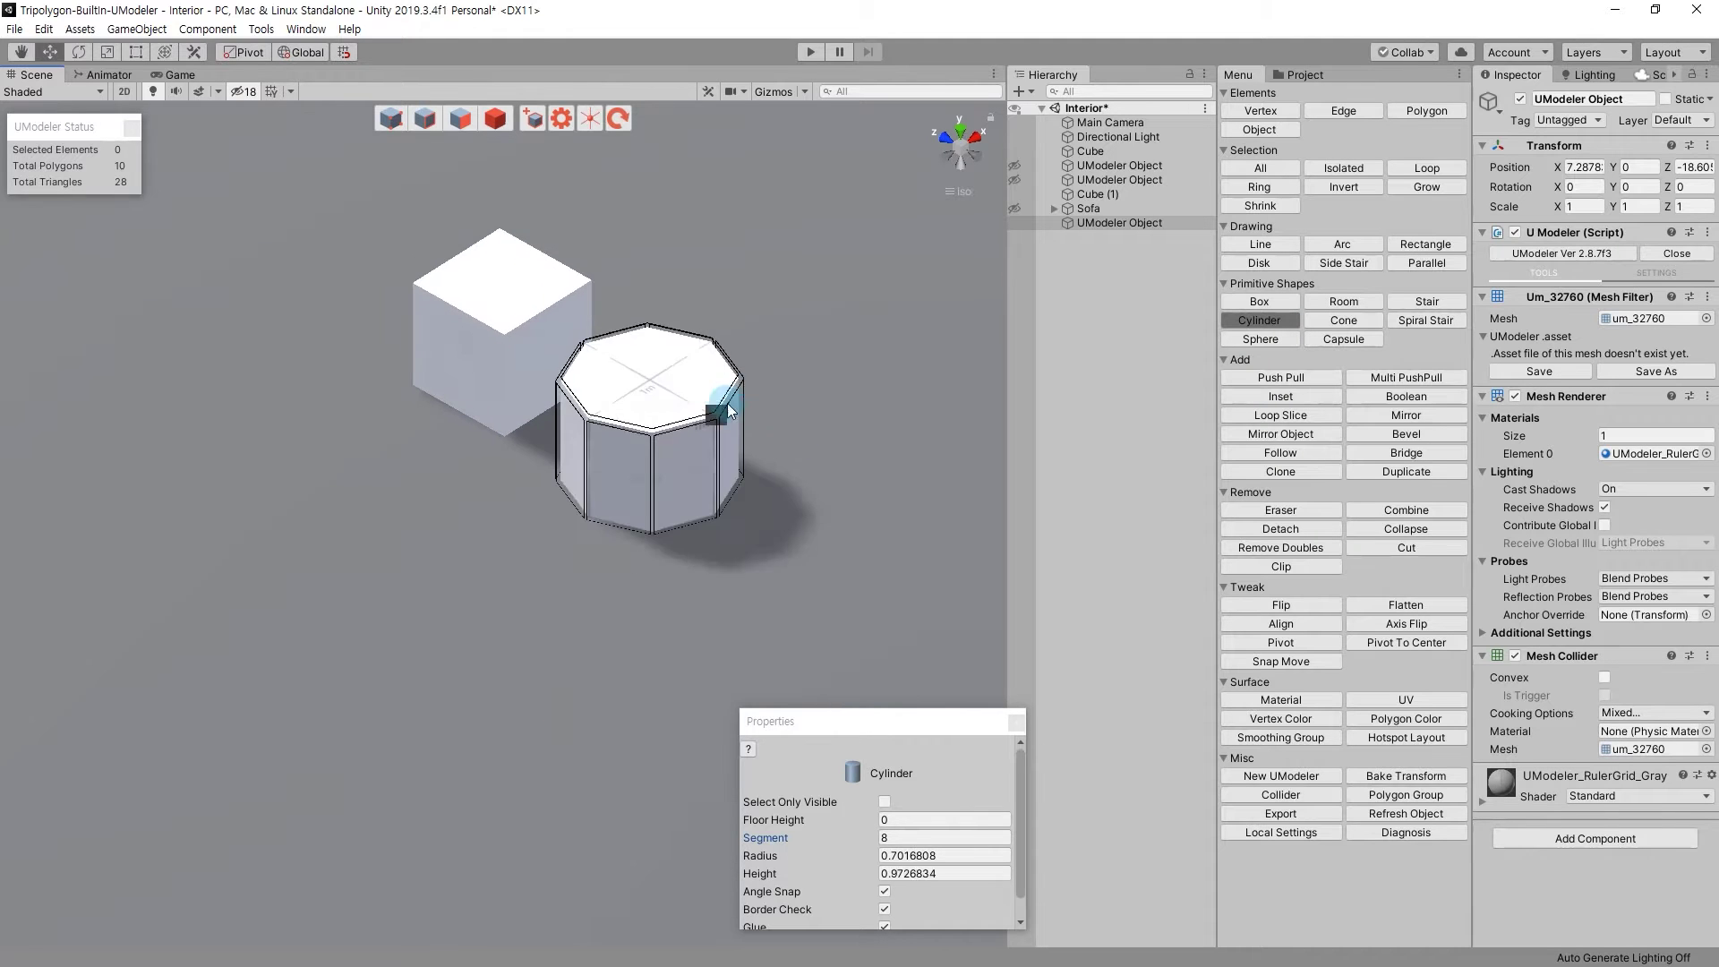
{"action": "left_click", "coordinate": [699, 460]}
{"action": "left_click", "coordinate": [911, 842]}
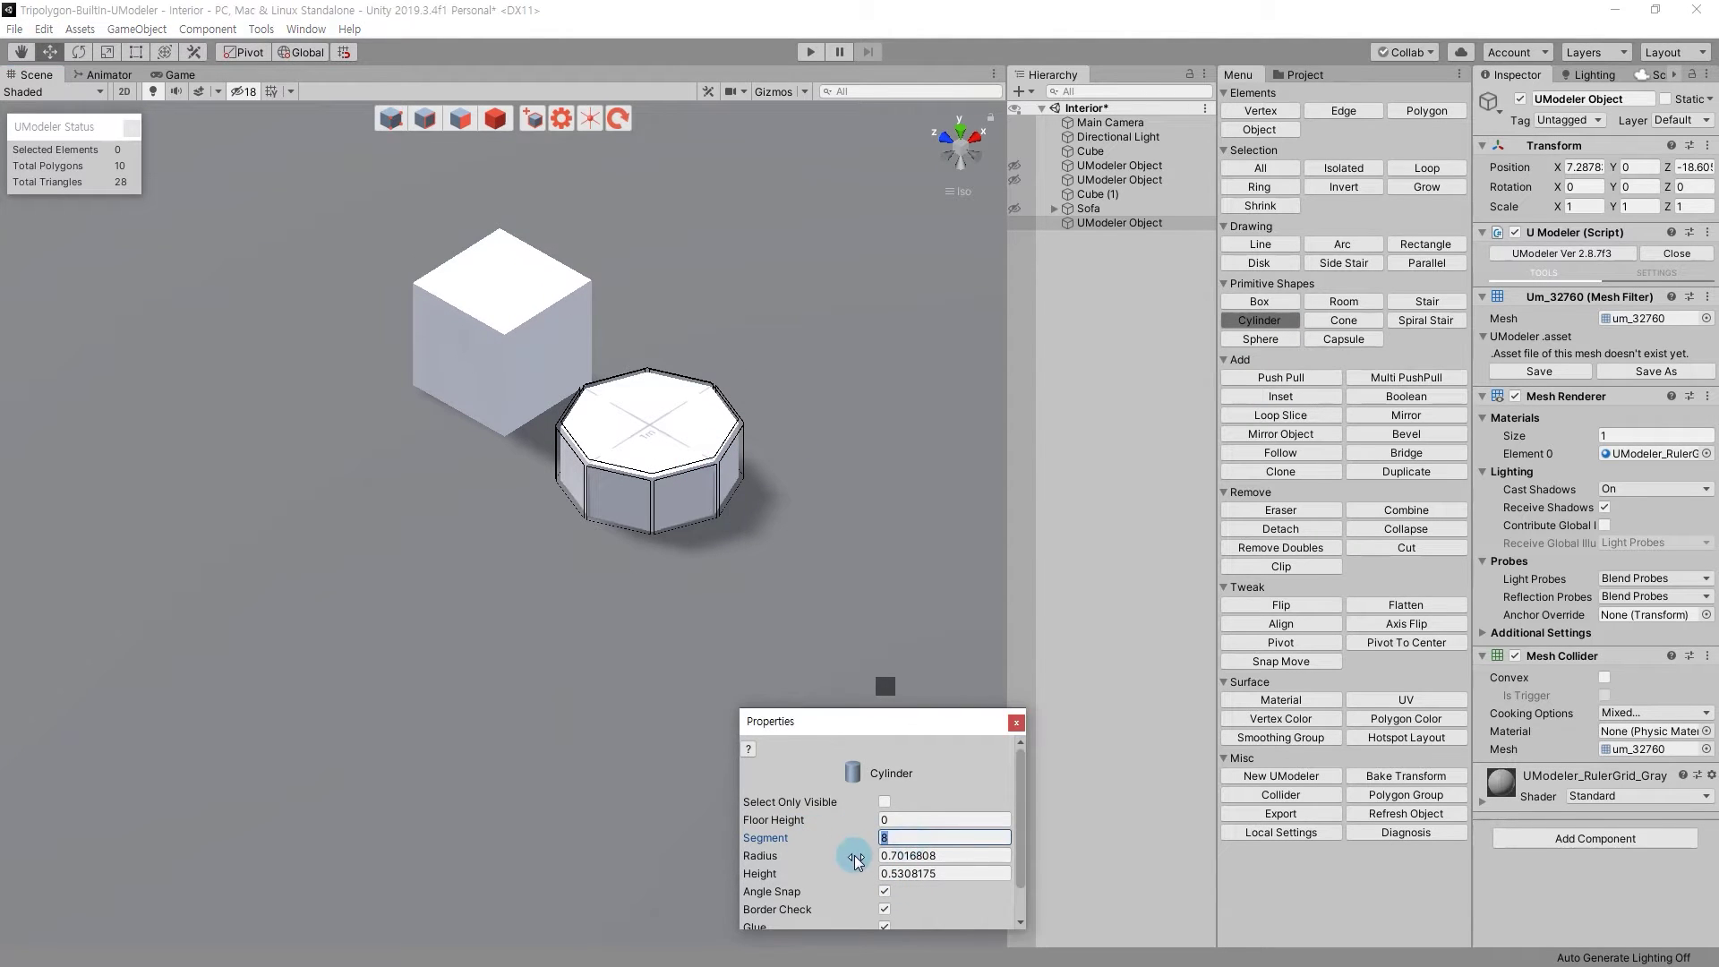
{"action": "type", "text": "12"}
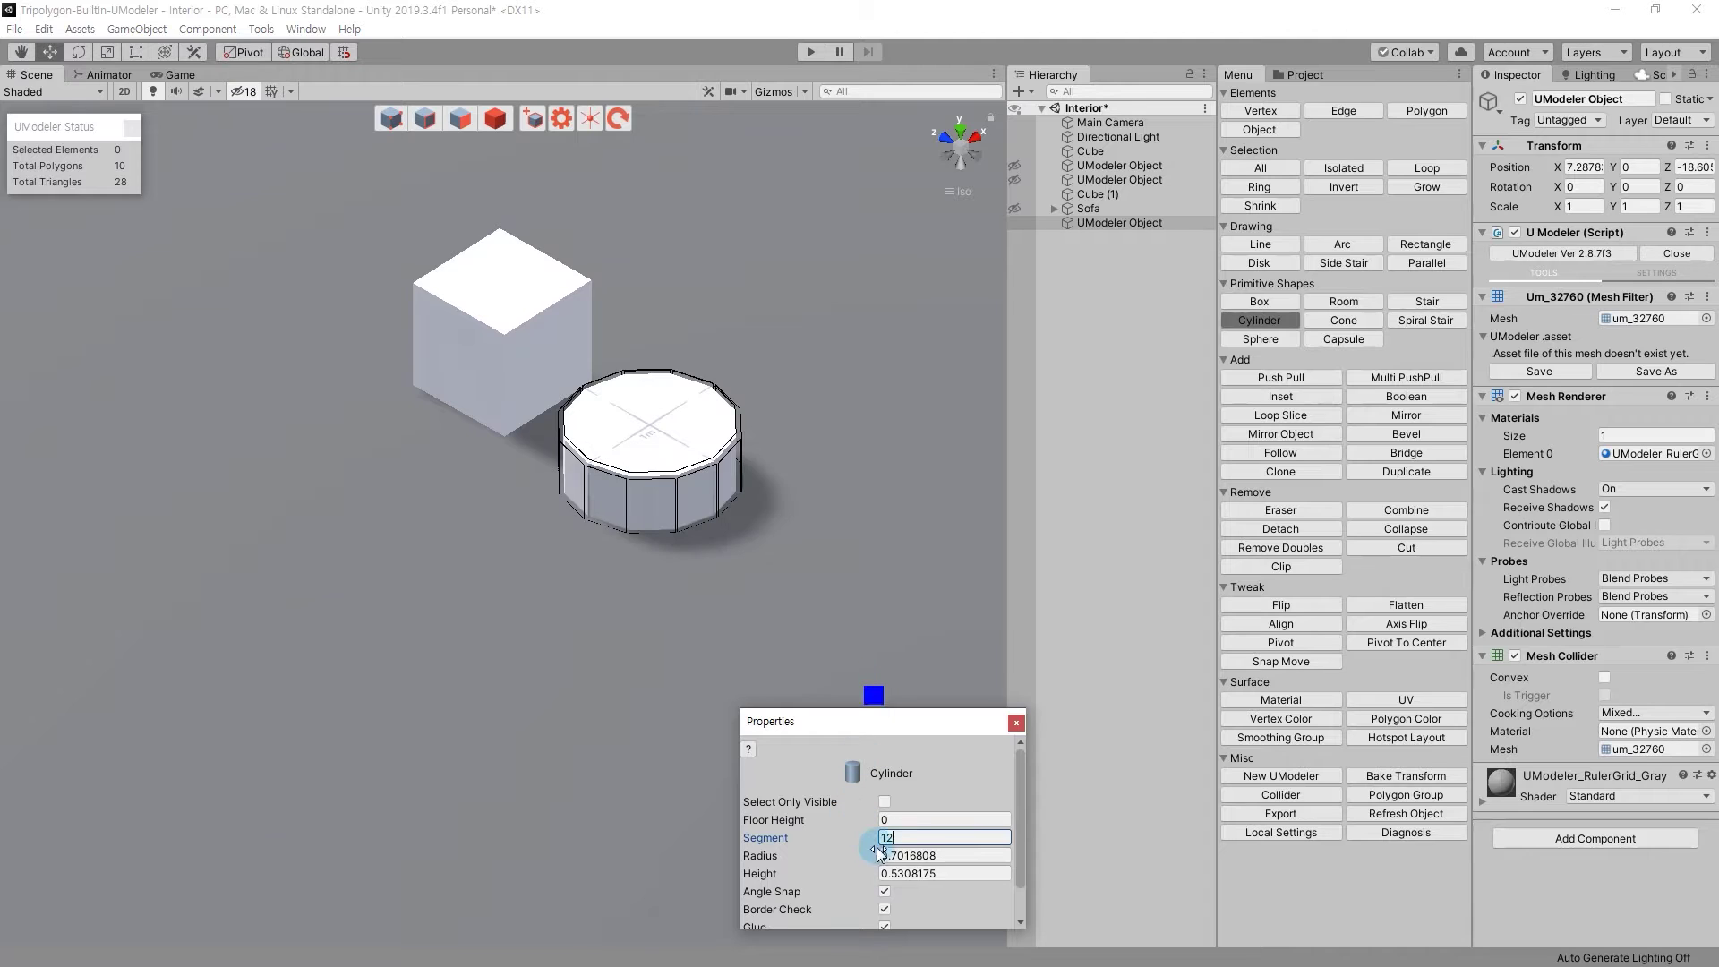
{"action": "type", "text": "16"}
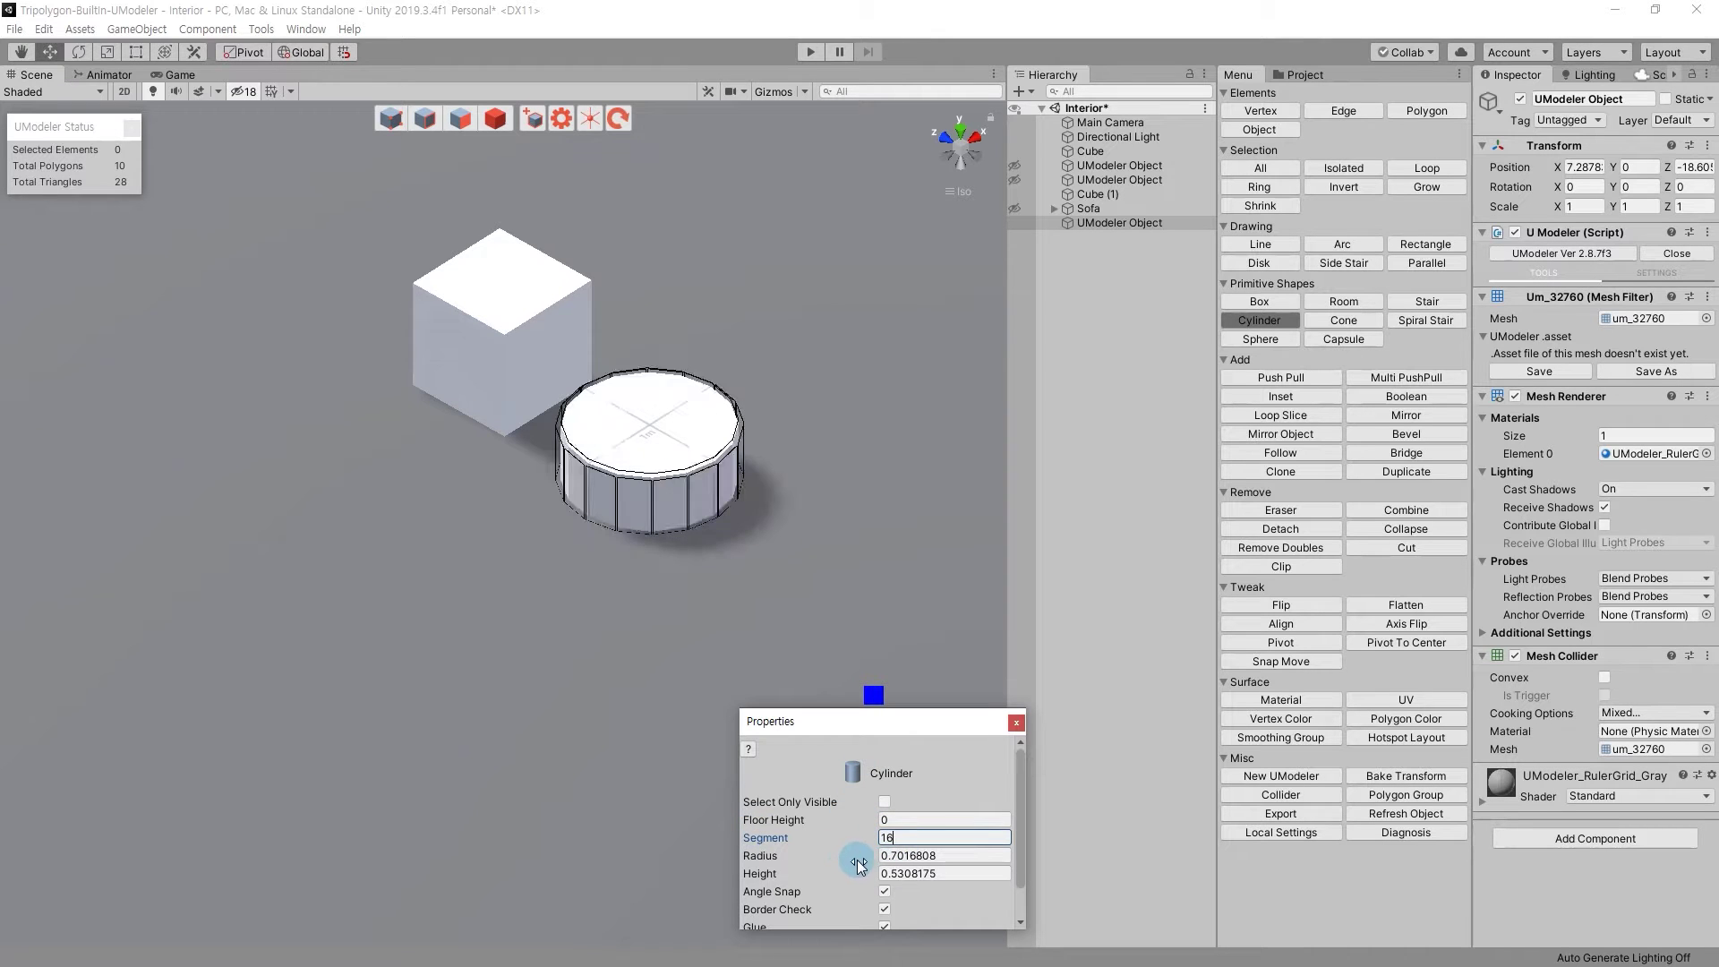
{"action": "left_click", "coordinate": [628, 315]}
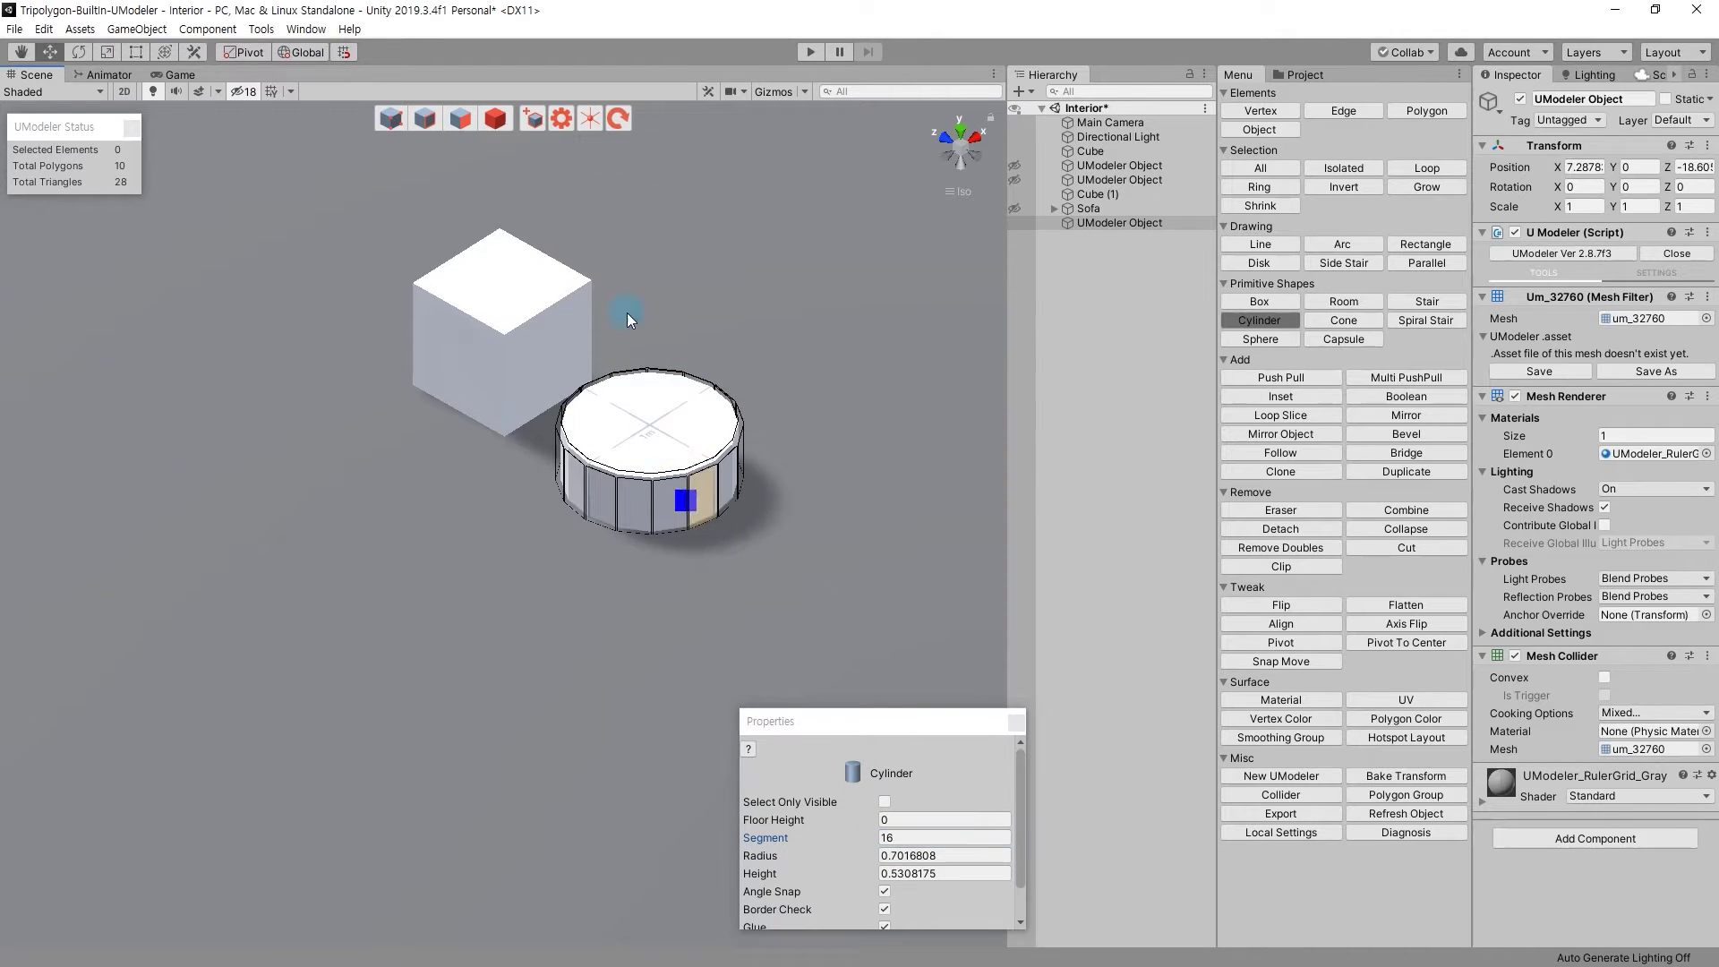
{"action": "left_click", "coordinate": [471, 116]}
{"action": "left_click", "coordinate": [956, 152]}
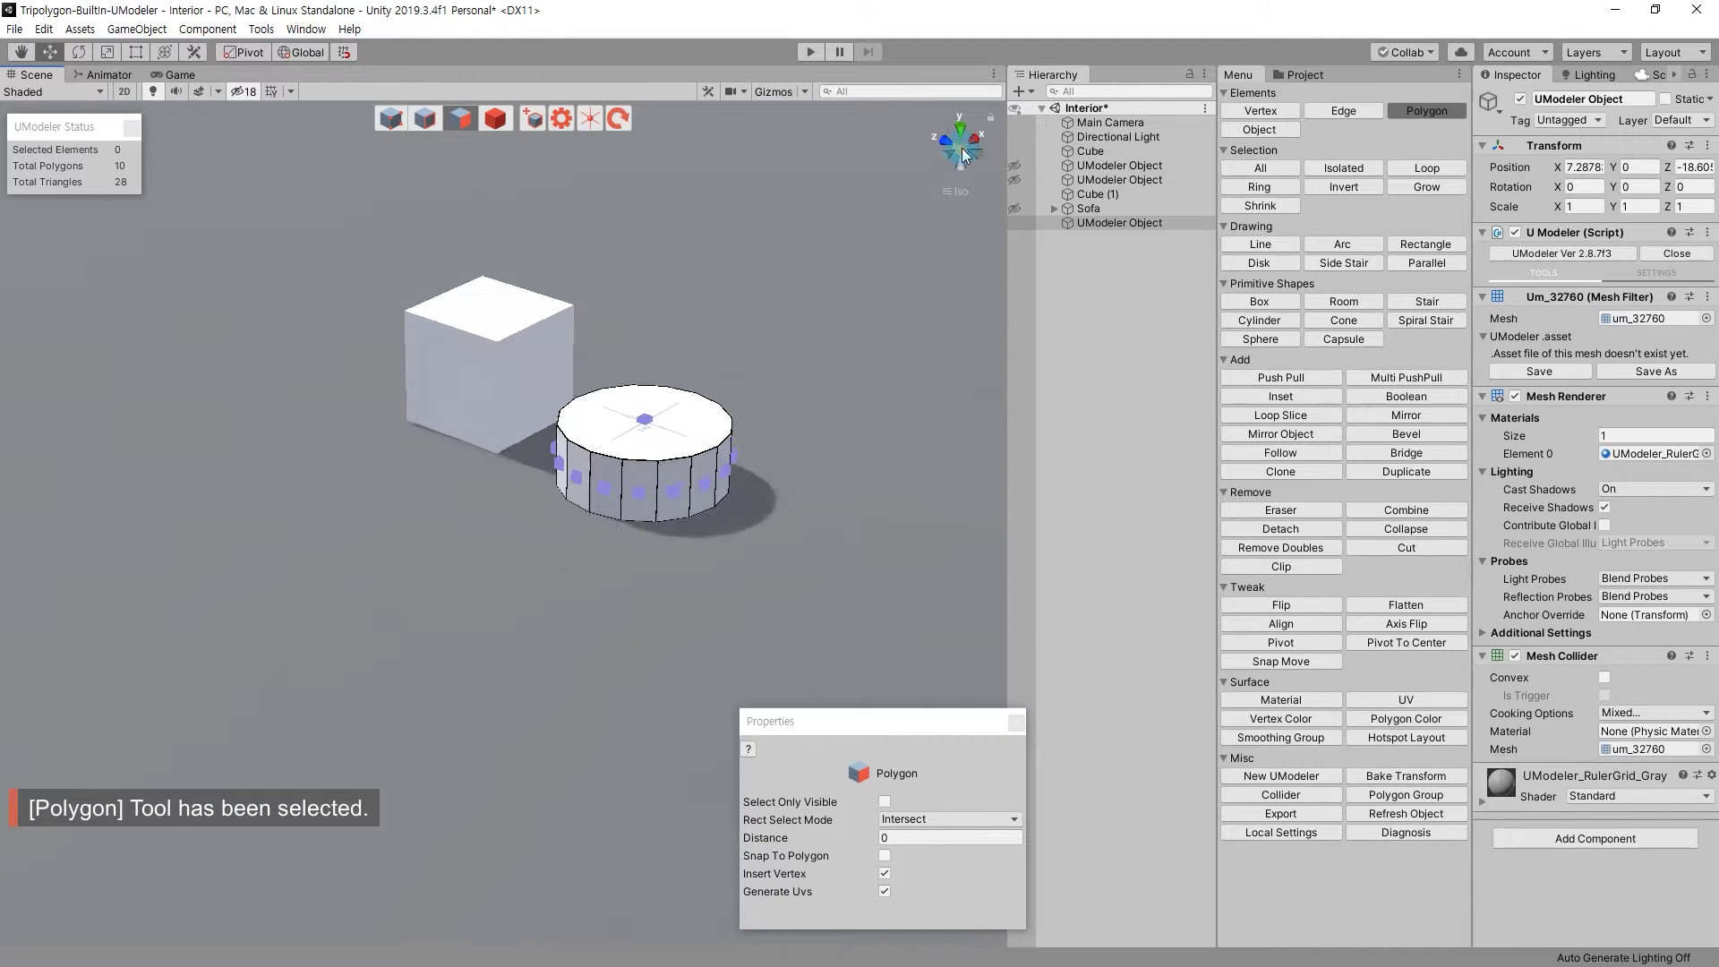
Frame the cylinder, box-select its side faces and scale them down.
{"action": "scroll", "coordinate": [672, 453], "scroll_direction": "up", "scroll_amount": 3}
{"action": "left_click_drag", "start_coordinate": [672, 453], "coordinate": [775, 496], "text": "alt"}
{"action": "key", "text": "f"}
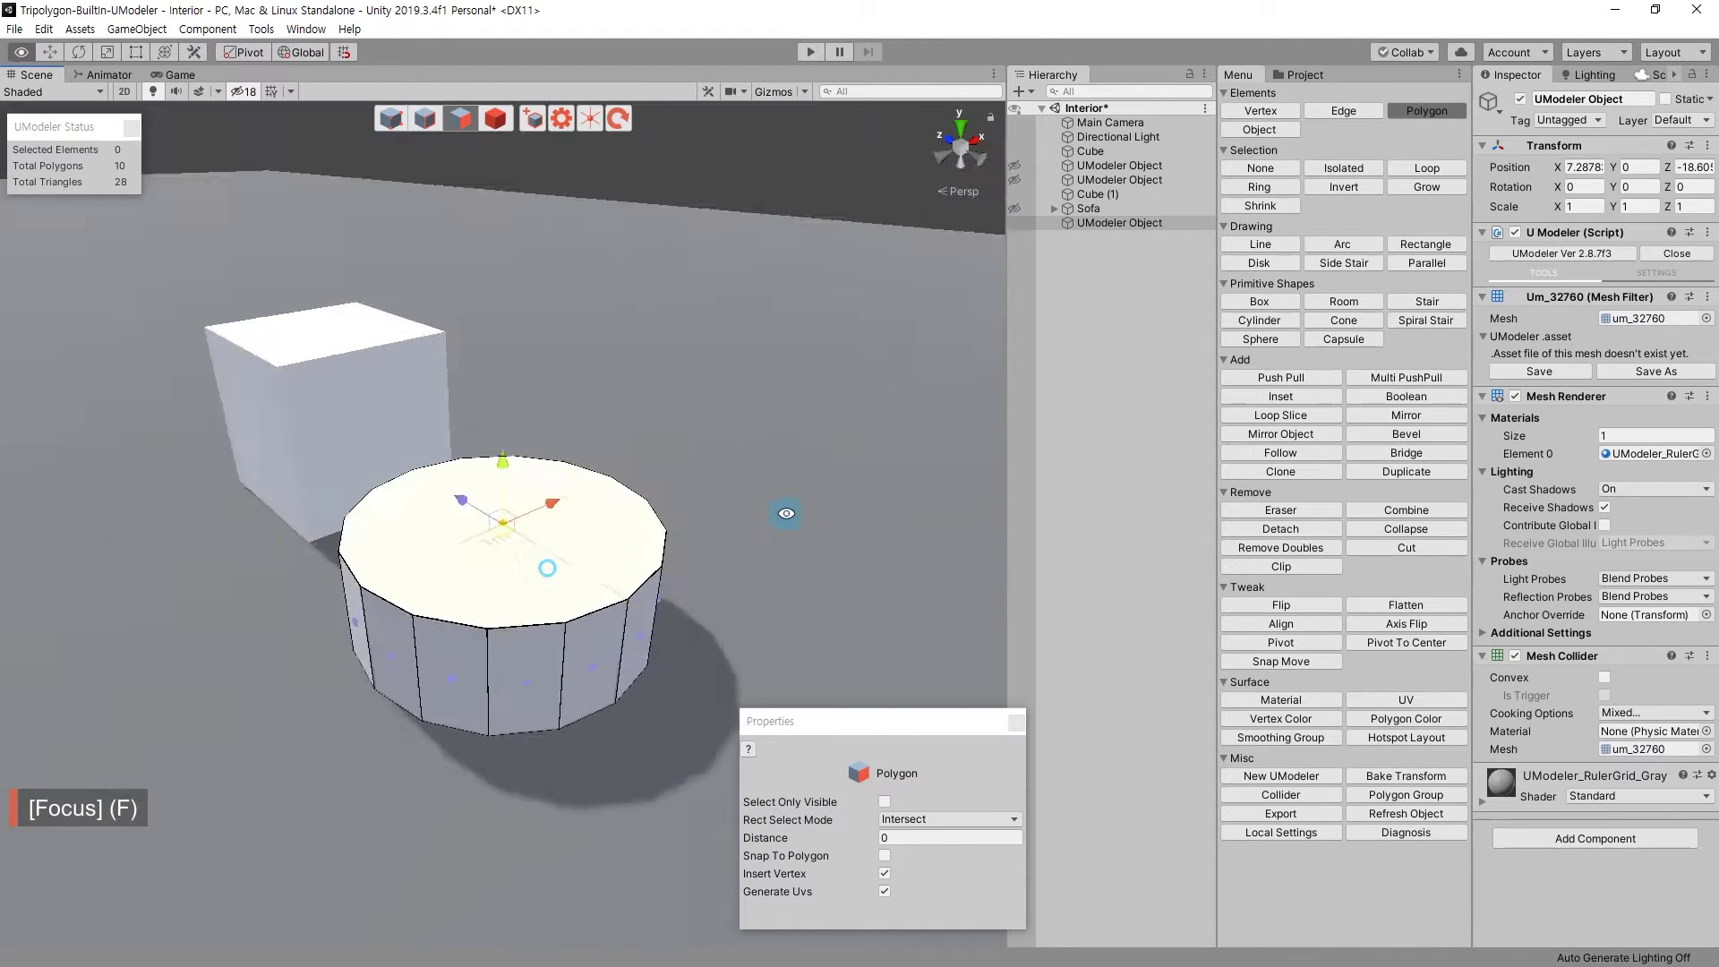
{"action": "left_click_drag", "start_coordinate": [707, 653], "coordinate": [645, 537], "text": "alt"}
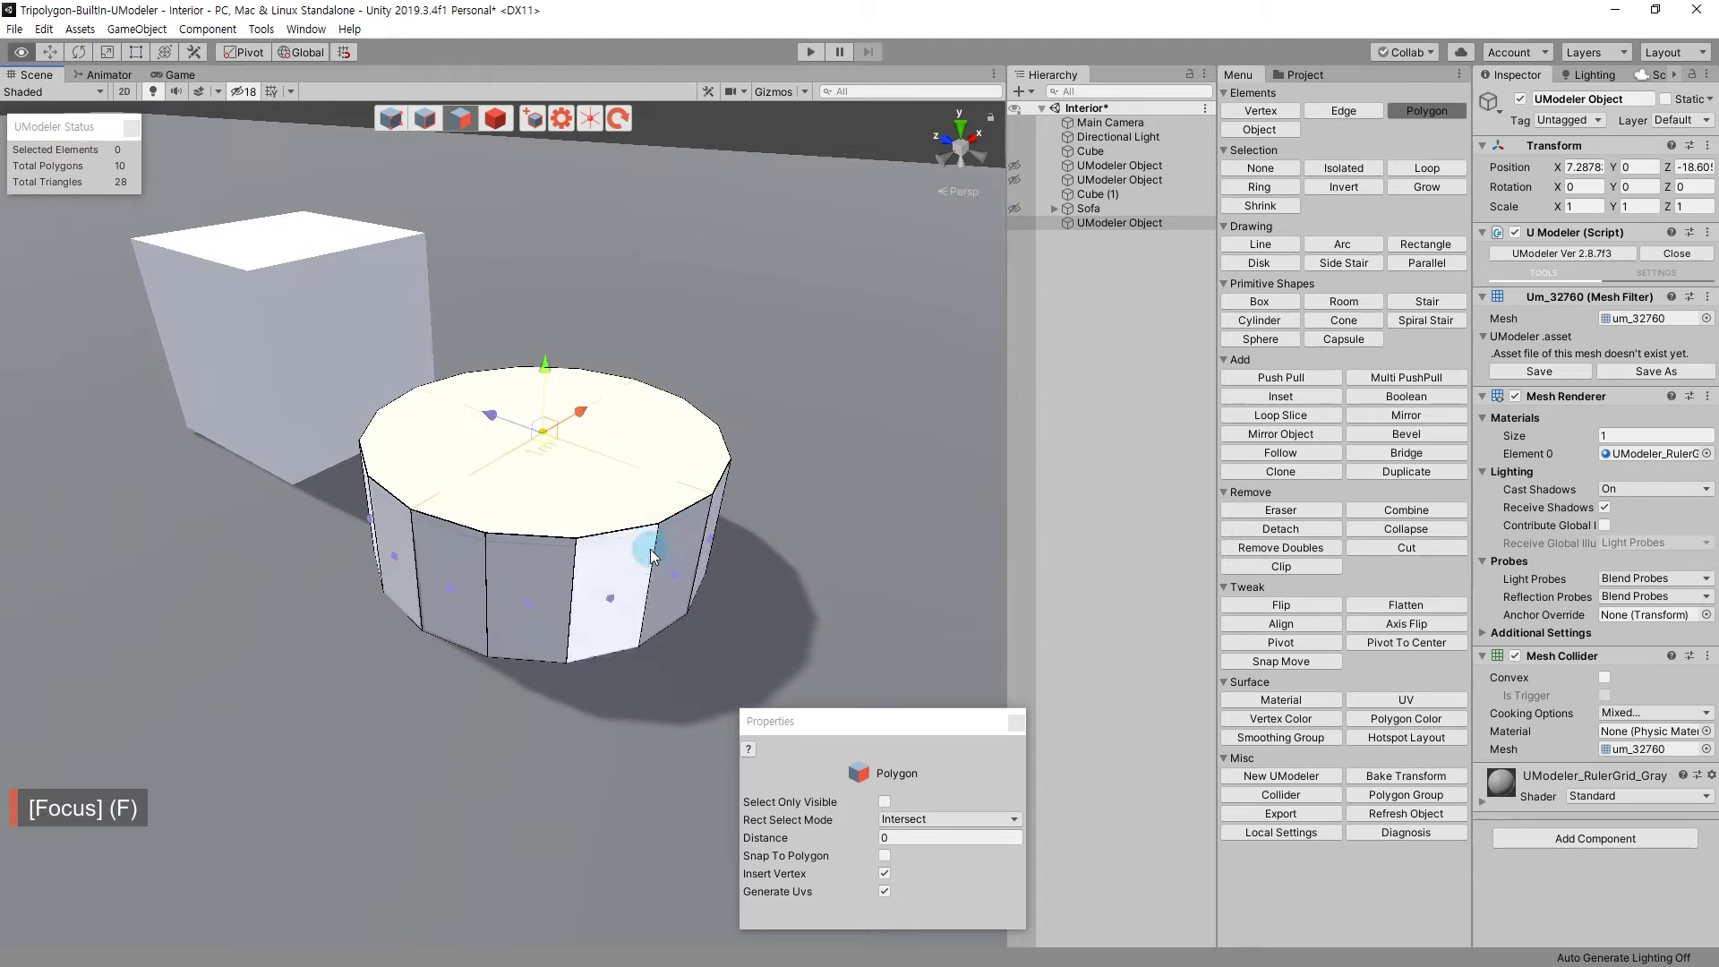
{"action": "left_click", "coordinate": [623, 573]}
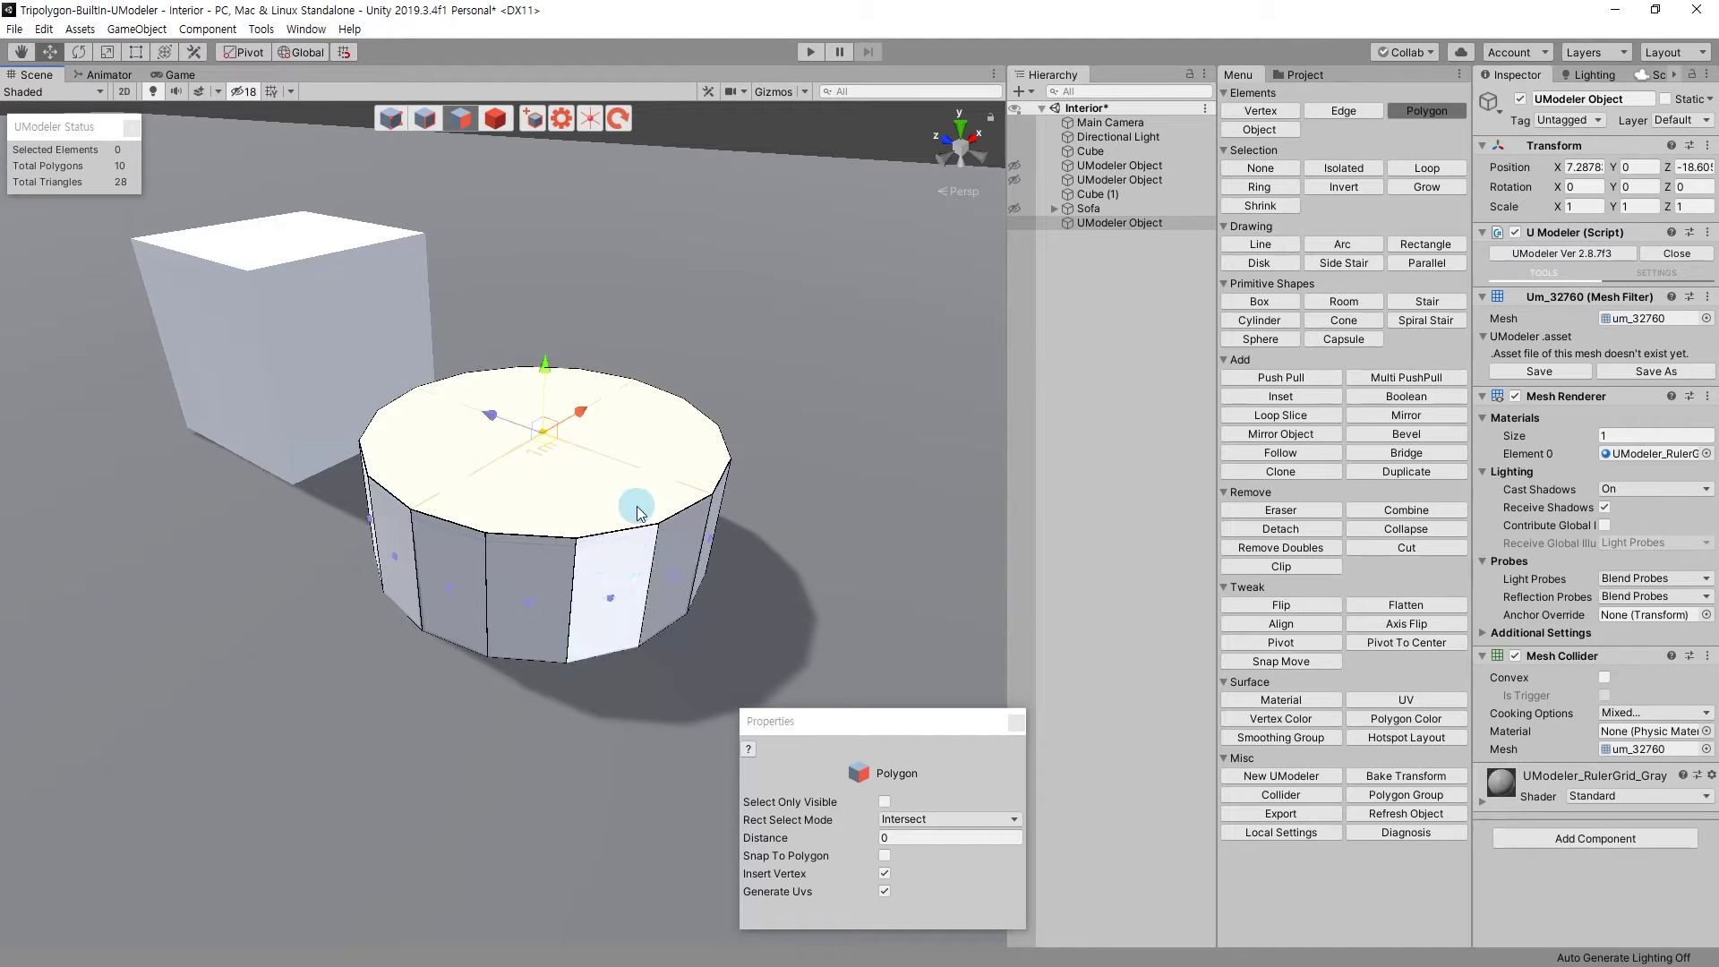
{"action": "left_click_drag", "start_coordinate": [587, 480], "coordinate": [690, 326], "text": "alt"}
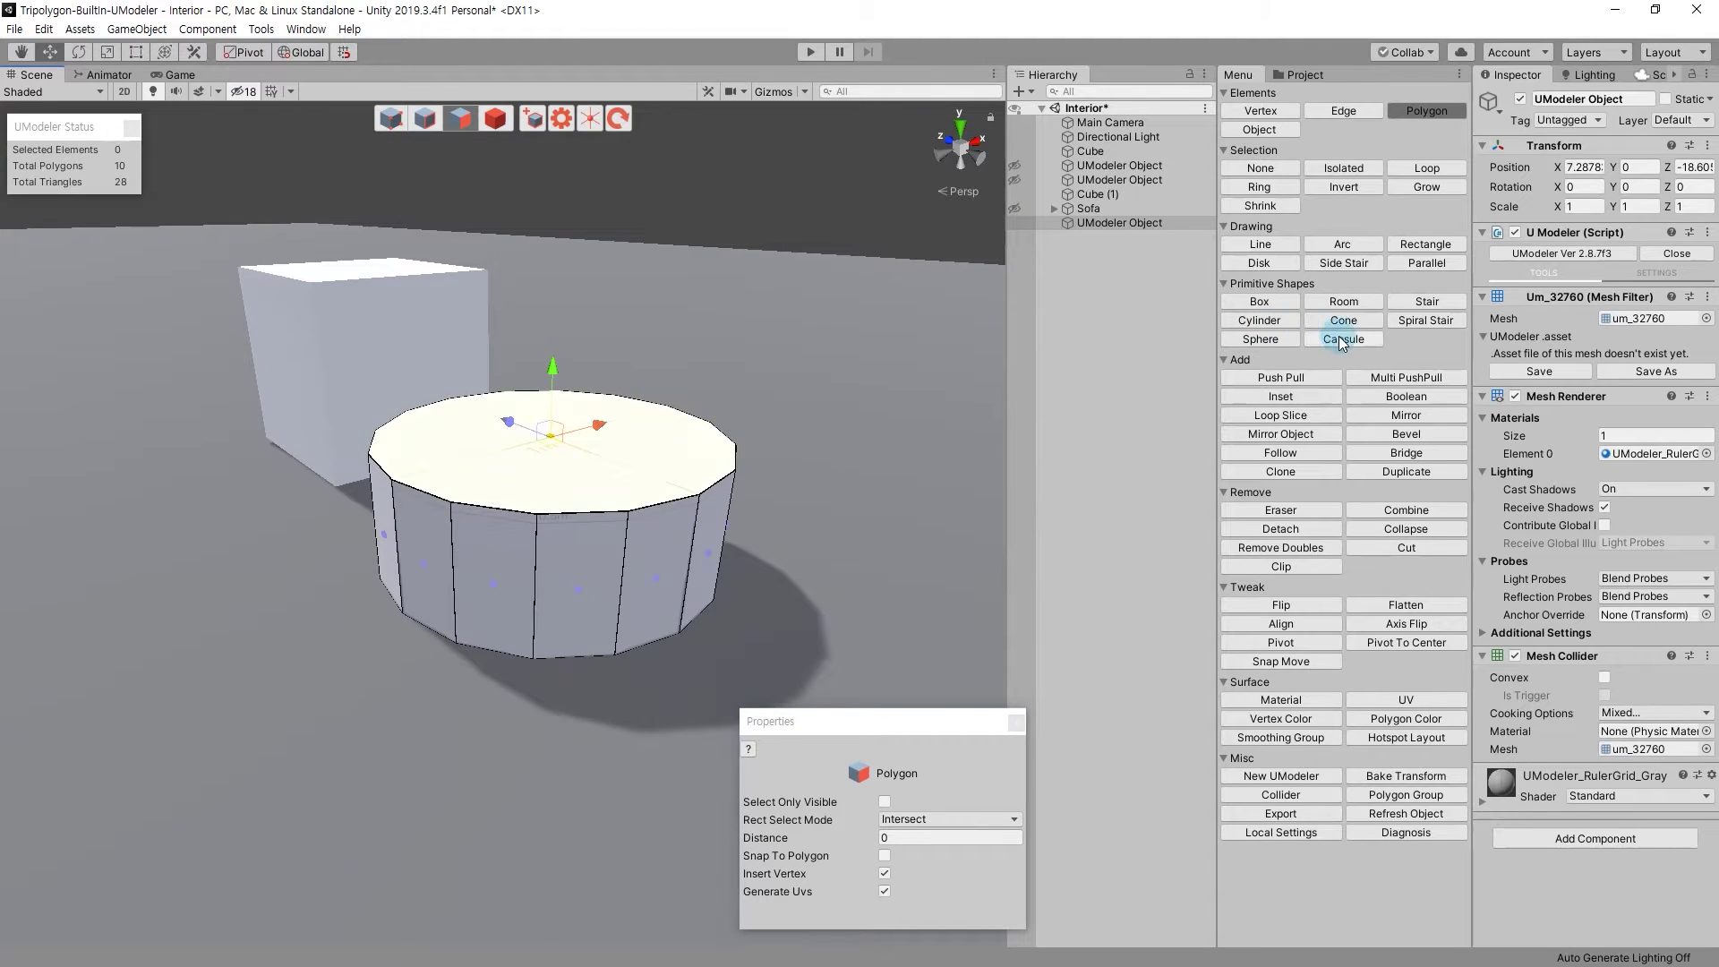
{"action": "mouse_move", "coordinate": [634, 513]}
{"action": "left_mouse_down", "text": "alt"}
{"action": "mouse_move", "coordinate": [561, 369]}
{"action": "mouse_move", "coordinate": [674, 430]}
{"action": "left_mouse_up", "text": "alt"}
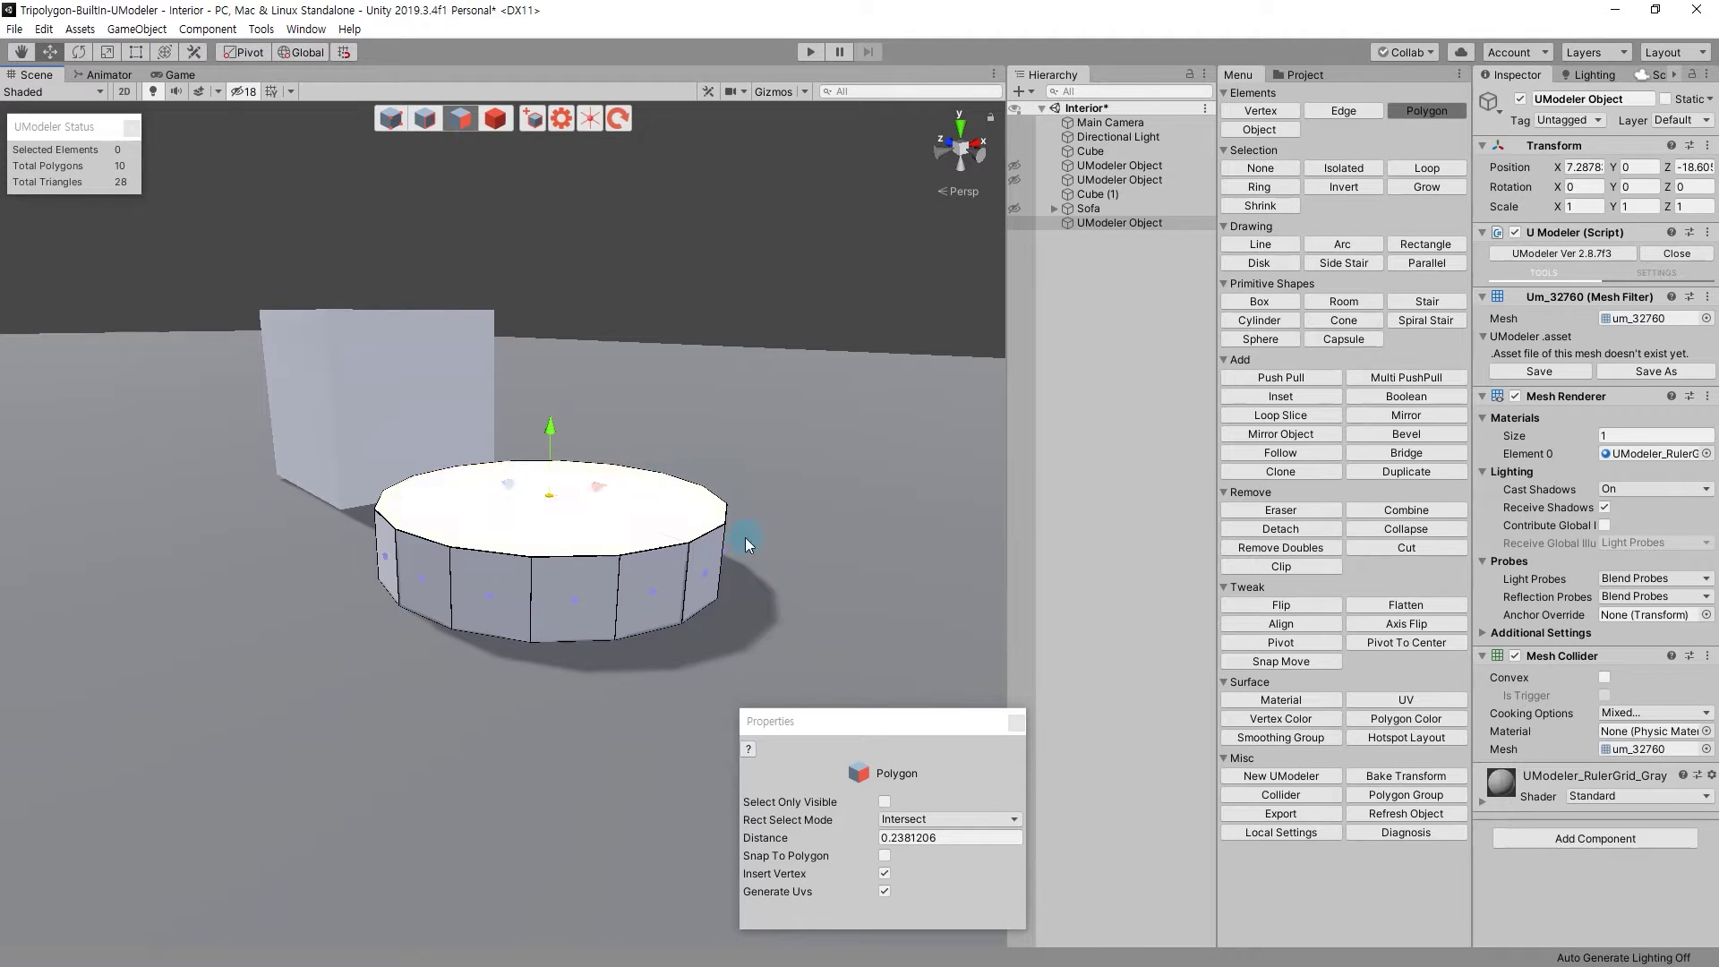
{"action": "left_click_drag", "start_coordinate": [741, 653], "coordinate": [359, 518]}
{"action": "key", "text": "r"}
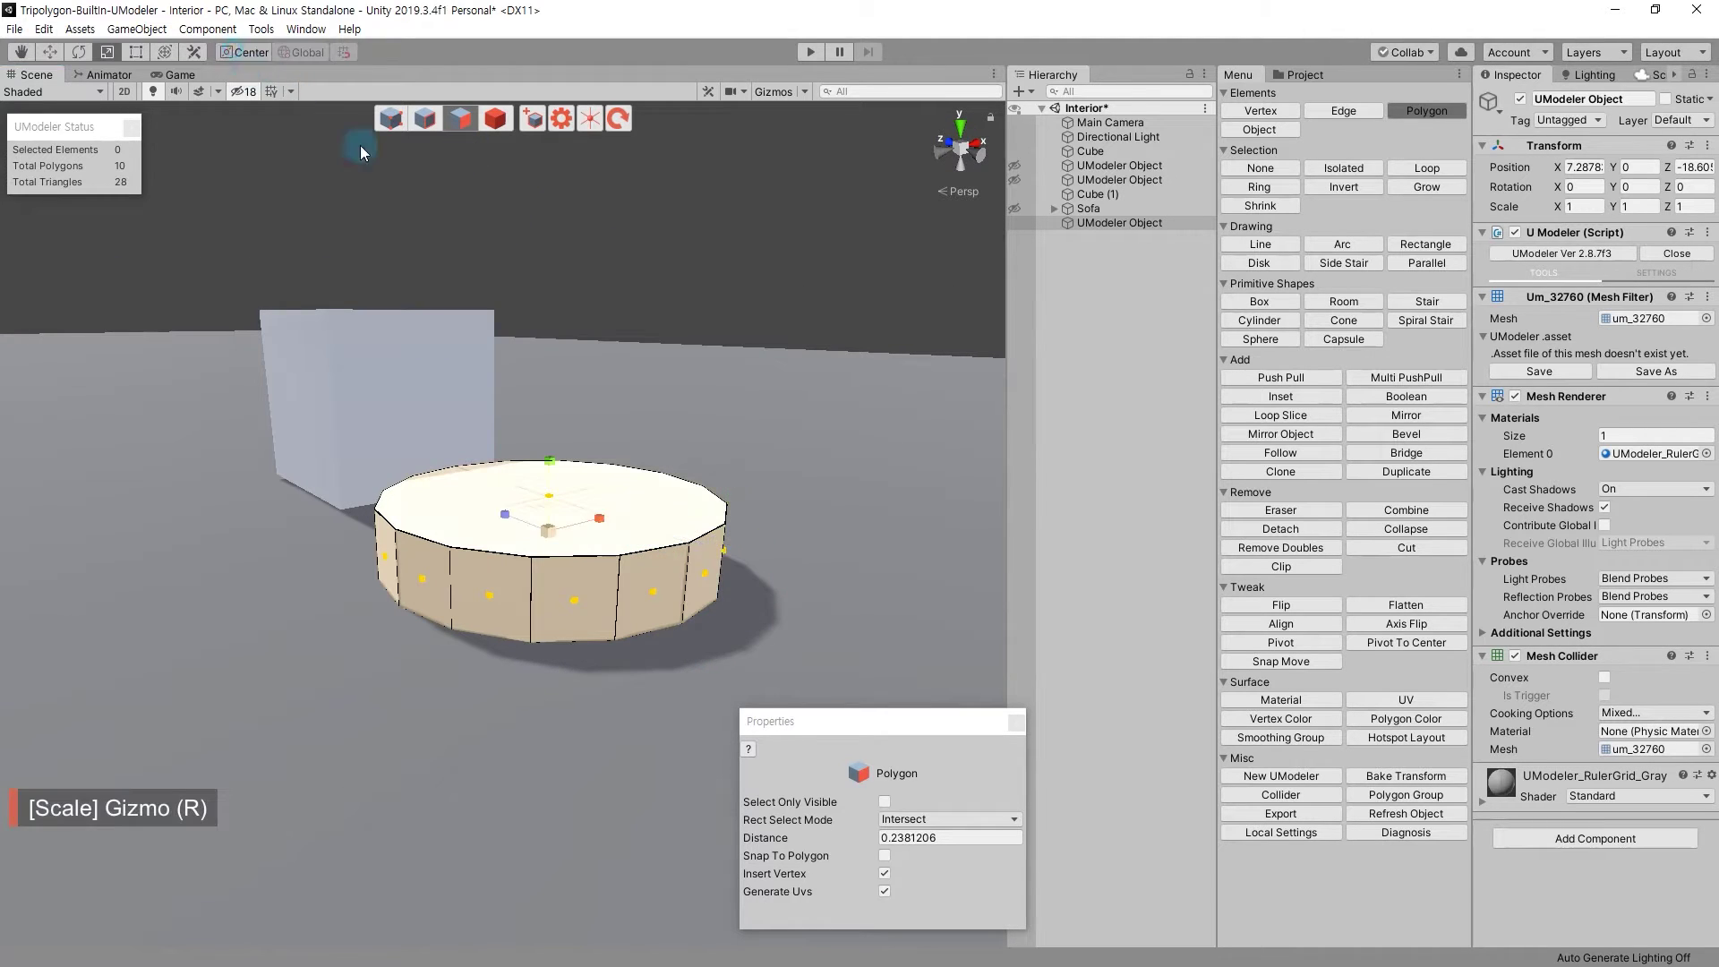
{"action": "left_click_drag", "start_coordinate": [549, 529], "coordinate": [555, 548]}
Raise the top face and inset it into a smaller centre face.
{"action": "key", "text": "w"}
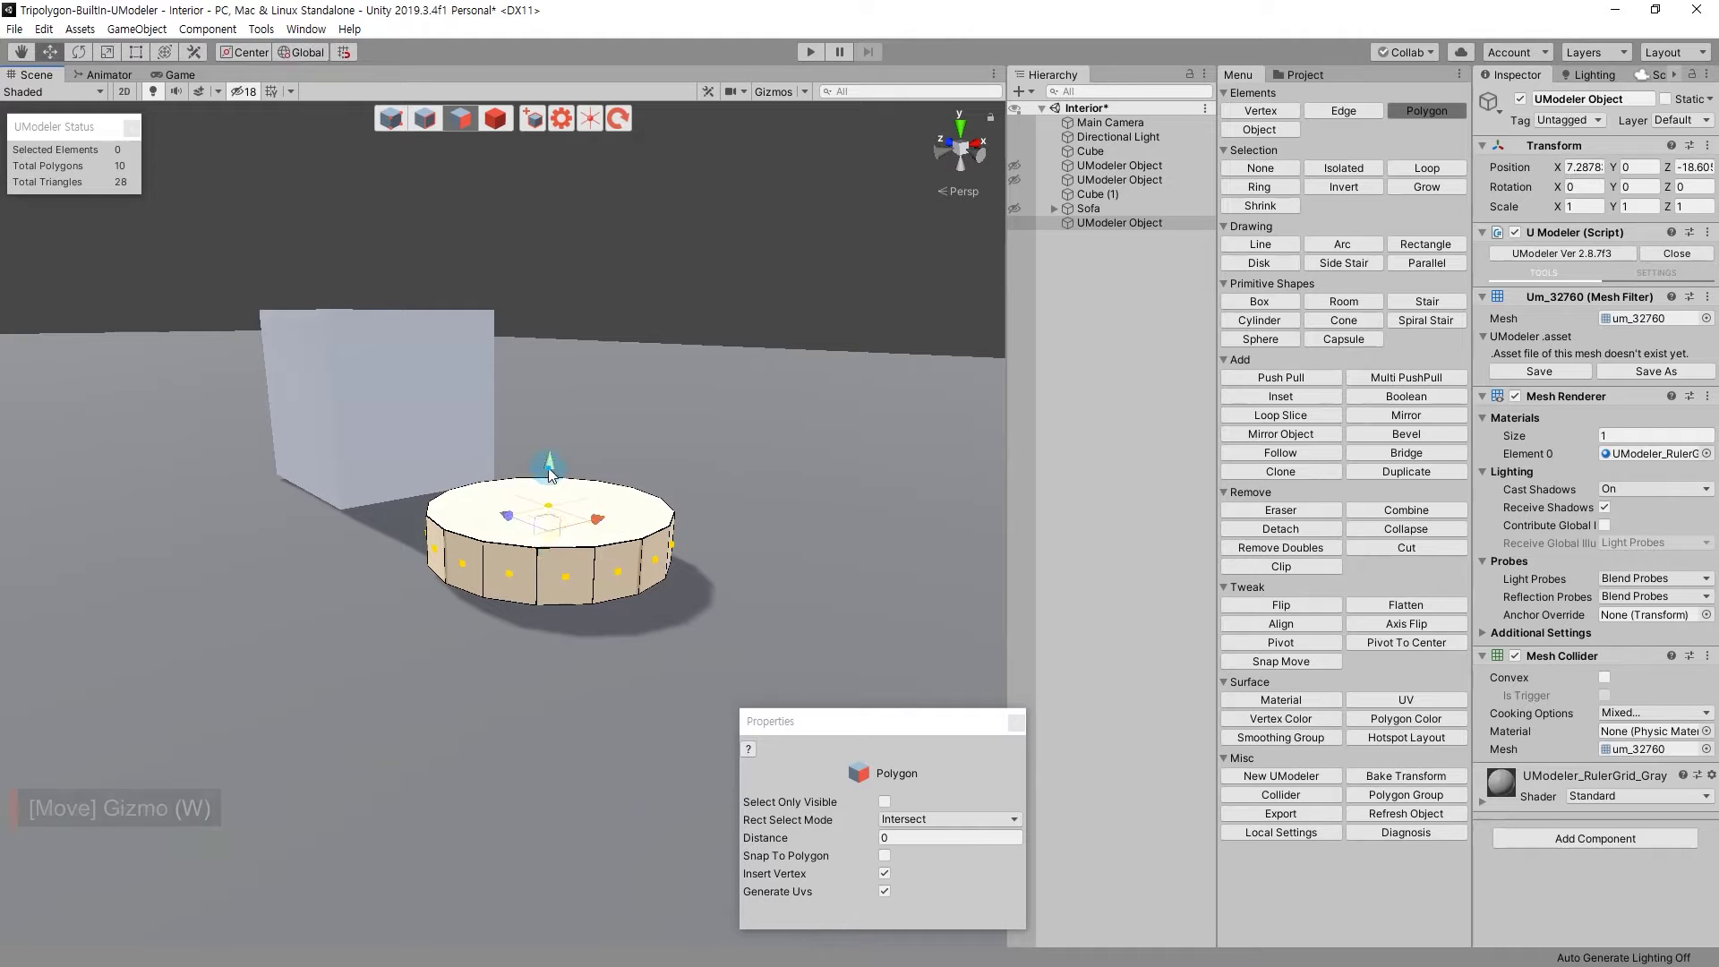
{"action": "left_click_drag", "start_coordinate": [550, 473], "coordinate": [550, 394]}
{"action": "scroll", "coordinate": [656, 420], "scroll_direction": "up", "scroll_amount": 5}
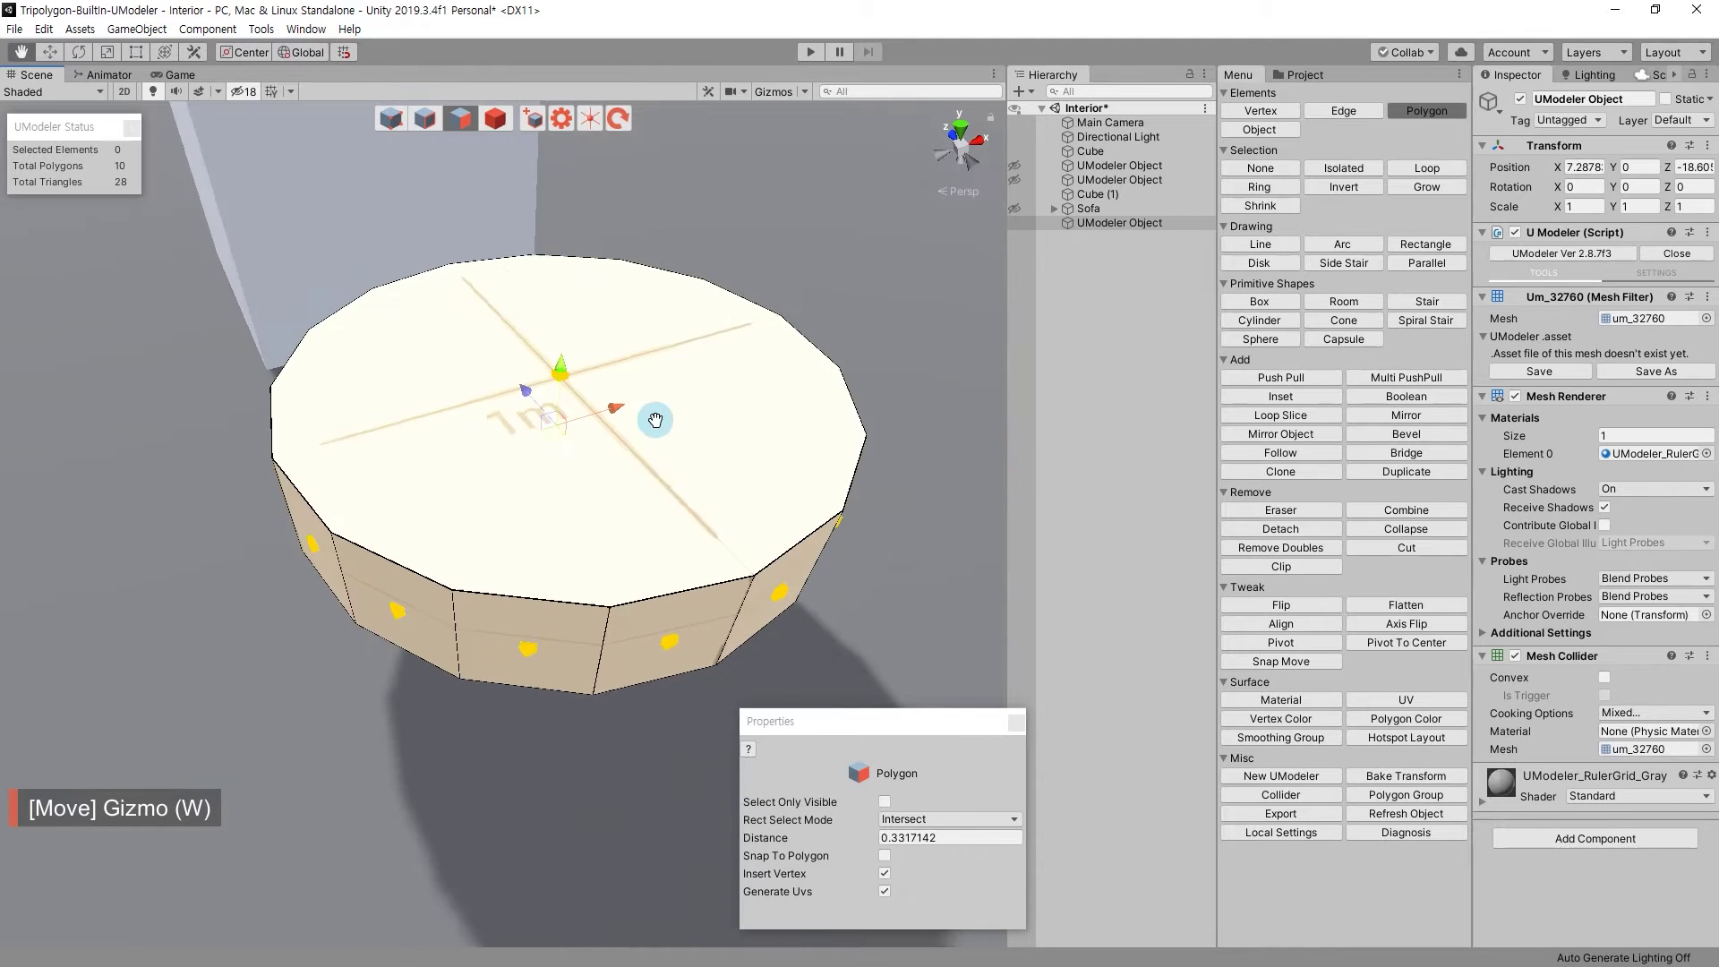
{"action": "scroll", "coordinate": [655, 420], "scroll_direction": "down", "scroll_amount": 5}
{"action": "key", "text": "r"}
{"action": "mouse_move", "coordinate": [551, 375]}
{"action": "left_mouse_down", "text": "shift"}
{"action": "mouse_move", "coordinate": [563, 395]}
{"action": "mouse_move", "coordinate": [617, 358]}
{"action": "mouse_move", "coordinate": [595, 277]}
{"action": "mouse_move", "coordinate": [649, 348]}
{"action": "mouse_move", "coordinate": [540, 459]}
{"action": "mouse_move", "coordinate": [539, 412]}
{"action": "left_mouse_up", "text": "shift"}
Inset the bottom face with a rim ring and push it slightly outward.
{"action": "key", "text": "w"}
{"action": "key", "text": "r"}
{"action": "key", "text": "w"}
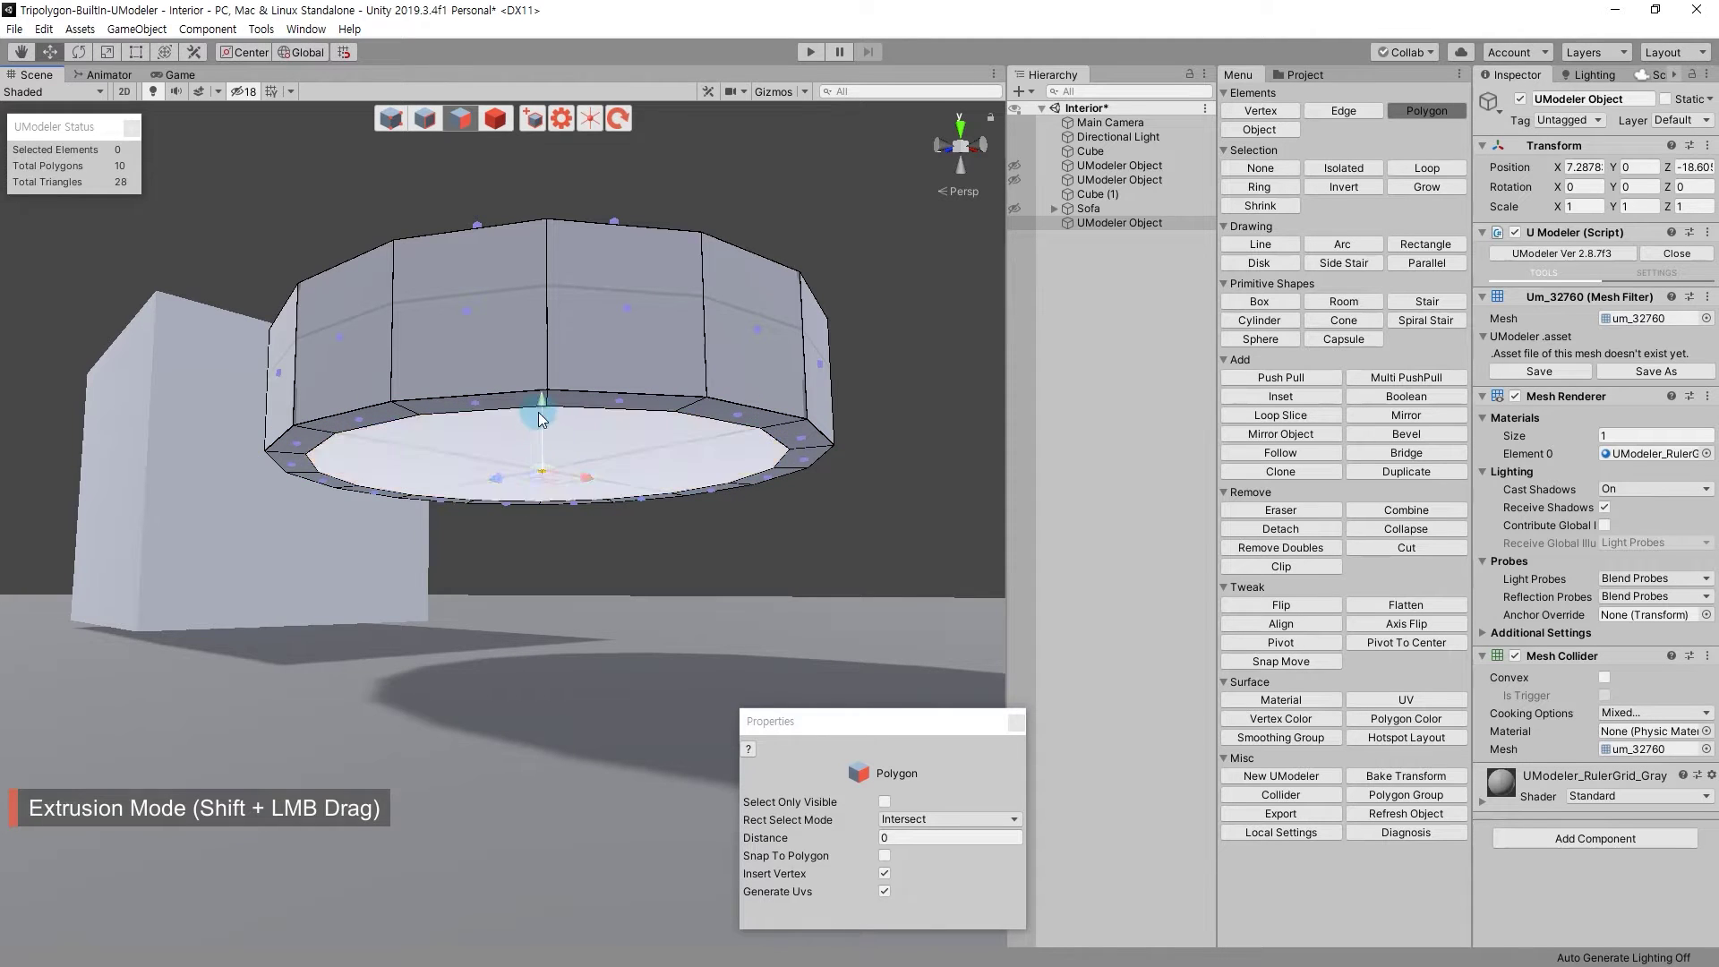
{"action": "left_click", "coordinate": [539, 417]}
{"action": "left_click_drag", "start_coordinate": [540, 416], "coordinate": [573, 358], "text": "alt"}
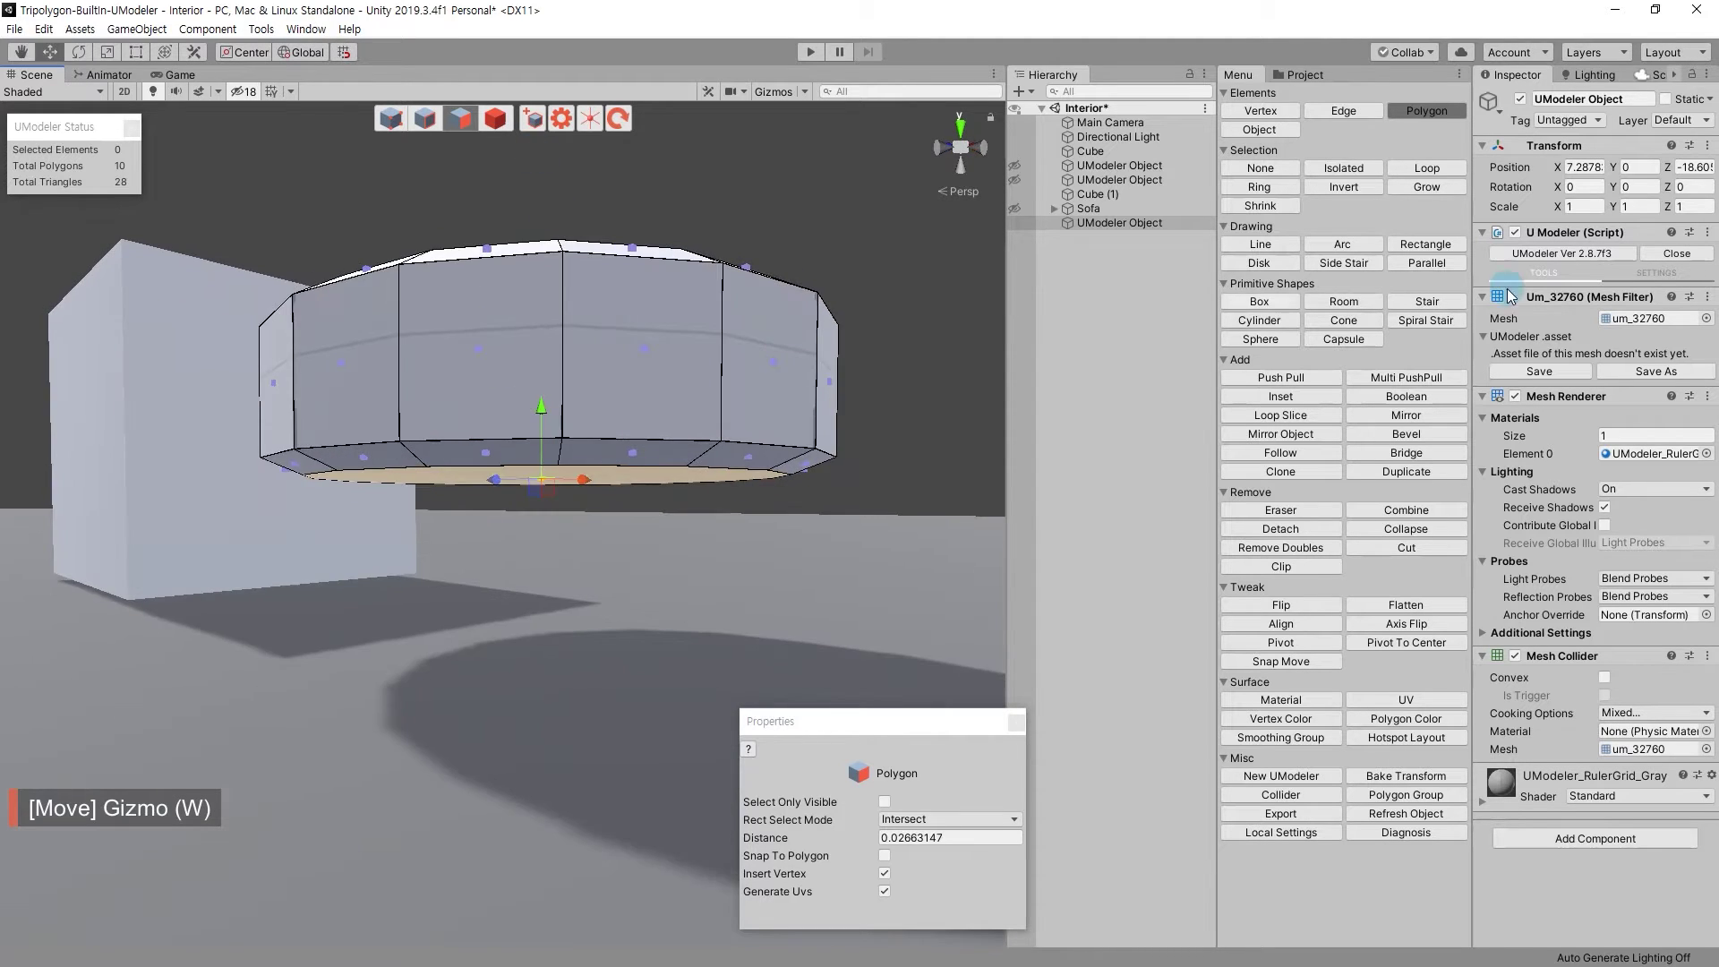
Add a Loop Slice around the cylinder's side and scale that edge loop.
{"action": "left_click", "coordinate": [1270, 417]}
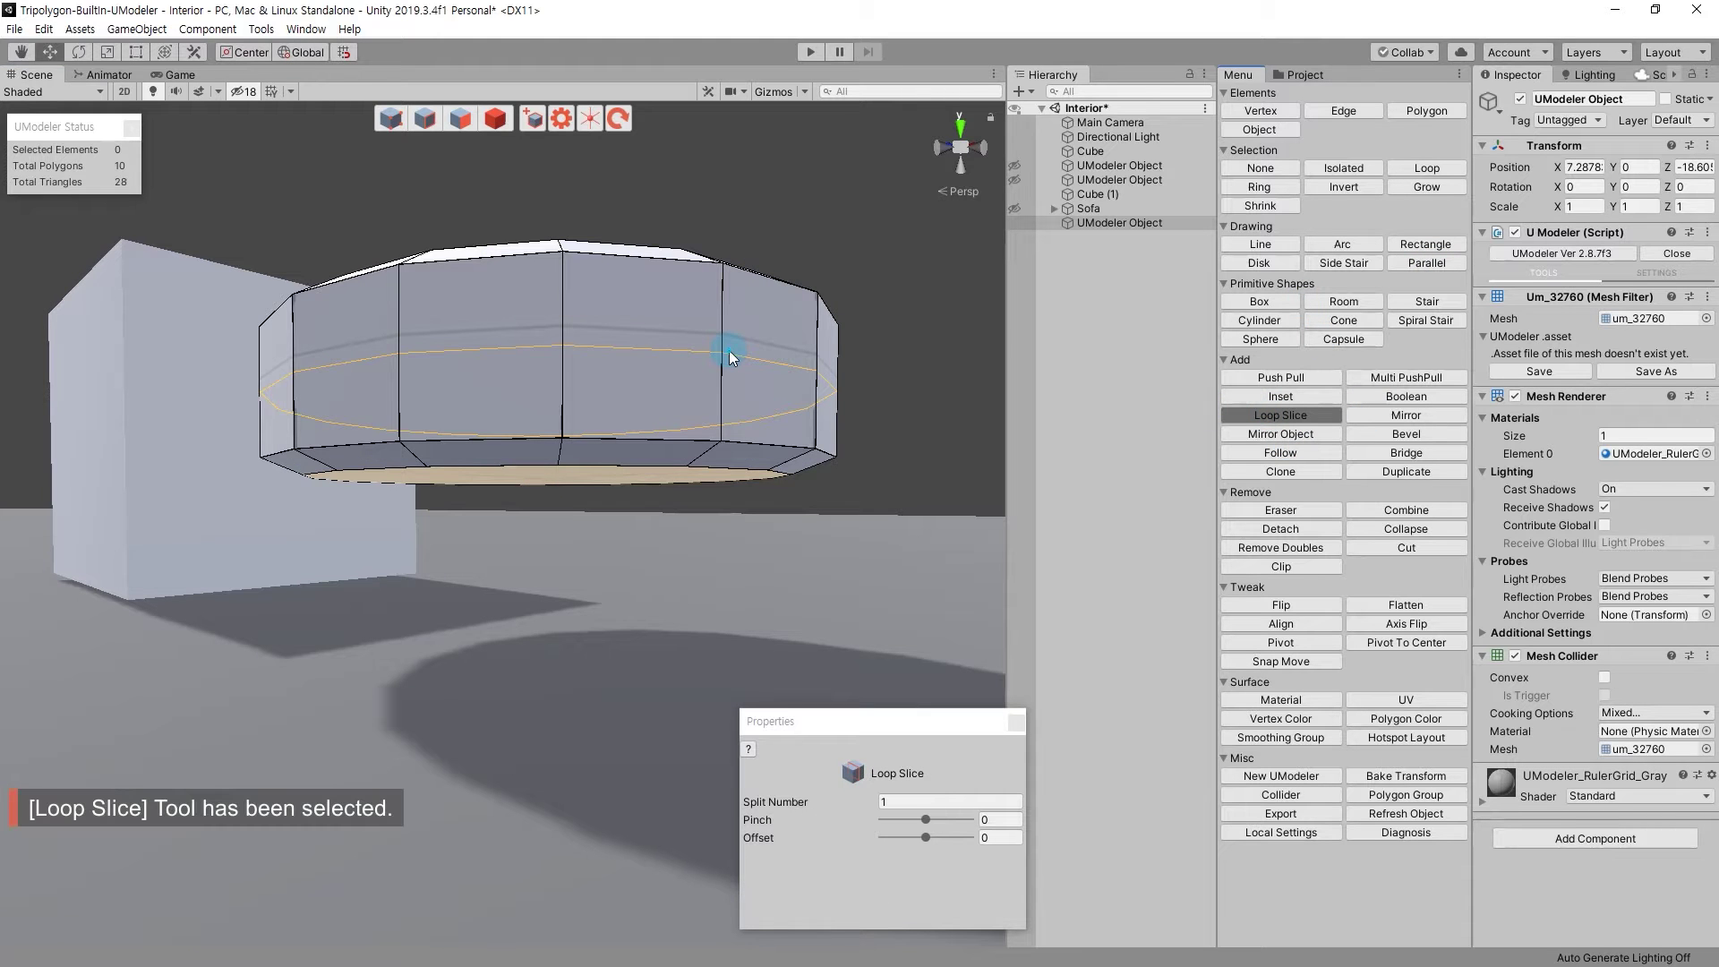
{"action": "left_click", "coordinate": [408, 128]}
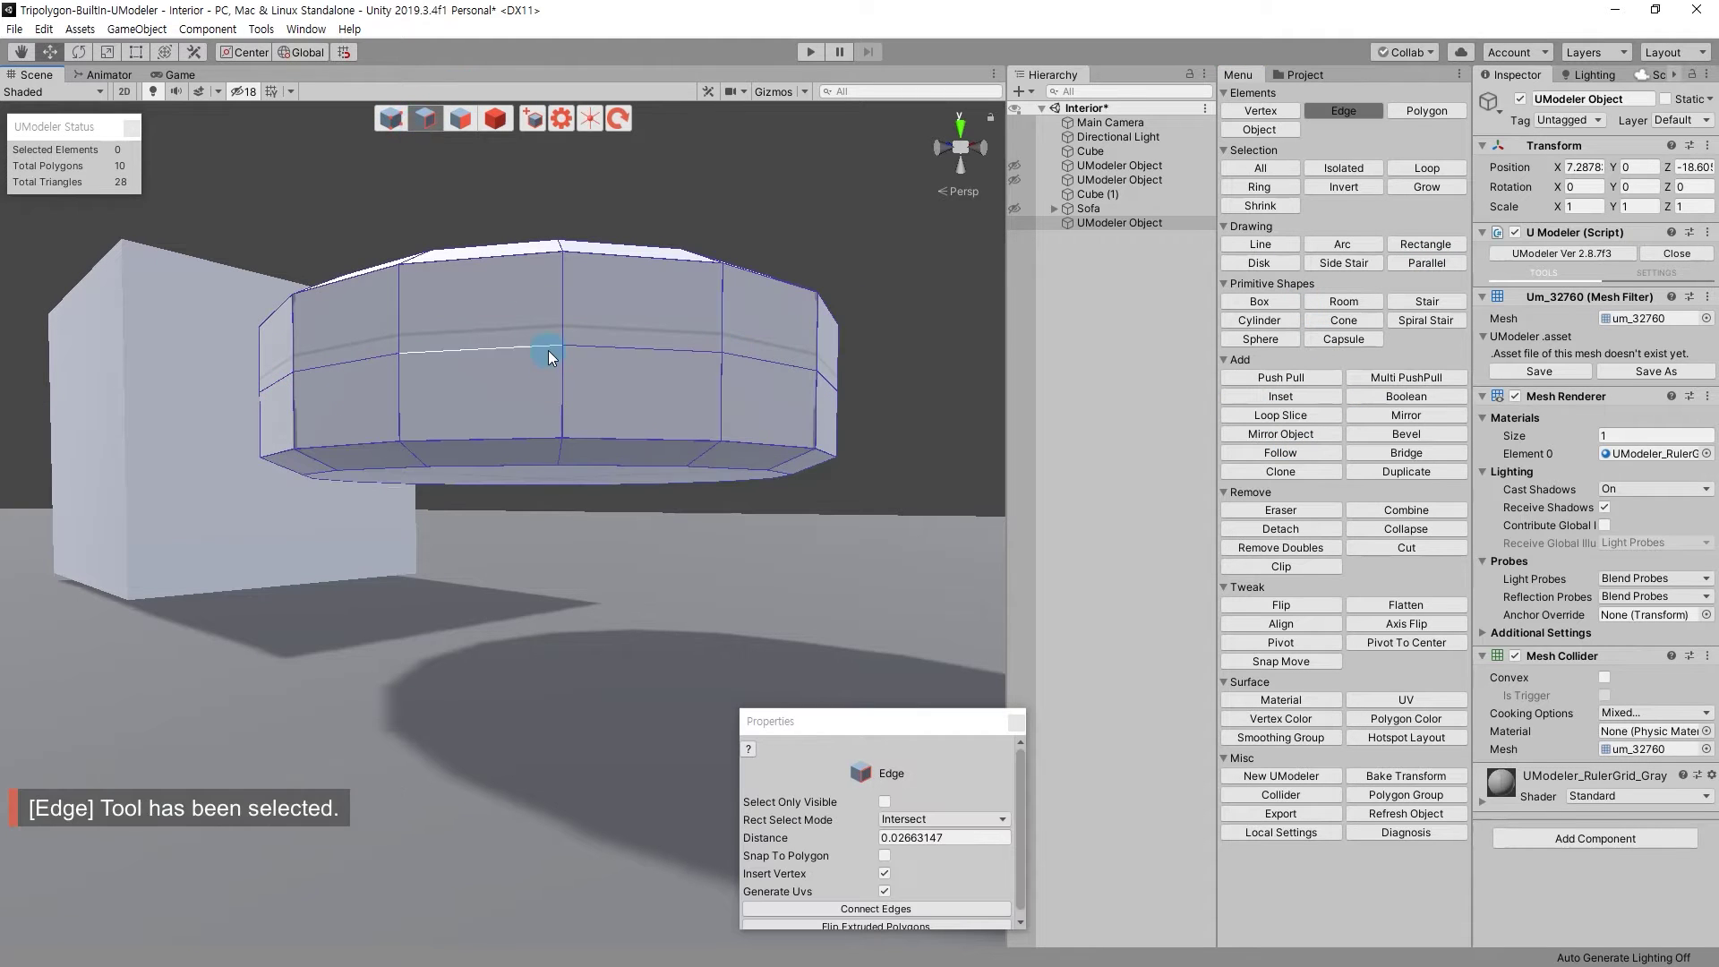
{"action": "double_click", "coordinate": [548, 351]}
{"action": "left_click_drag", "start_coordinate": [548, 351], "coordinate": [665, 430], "text": "alt"}
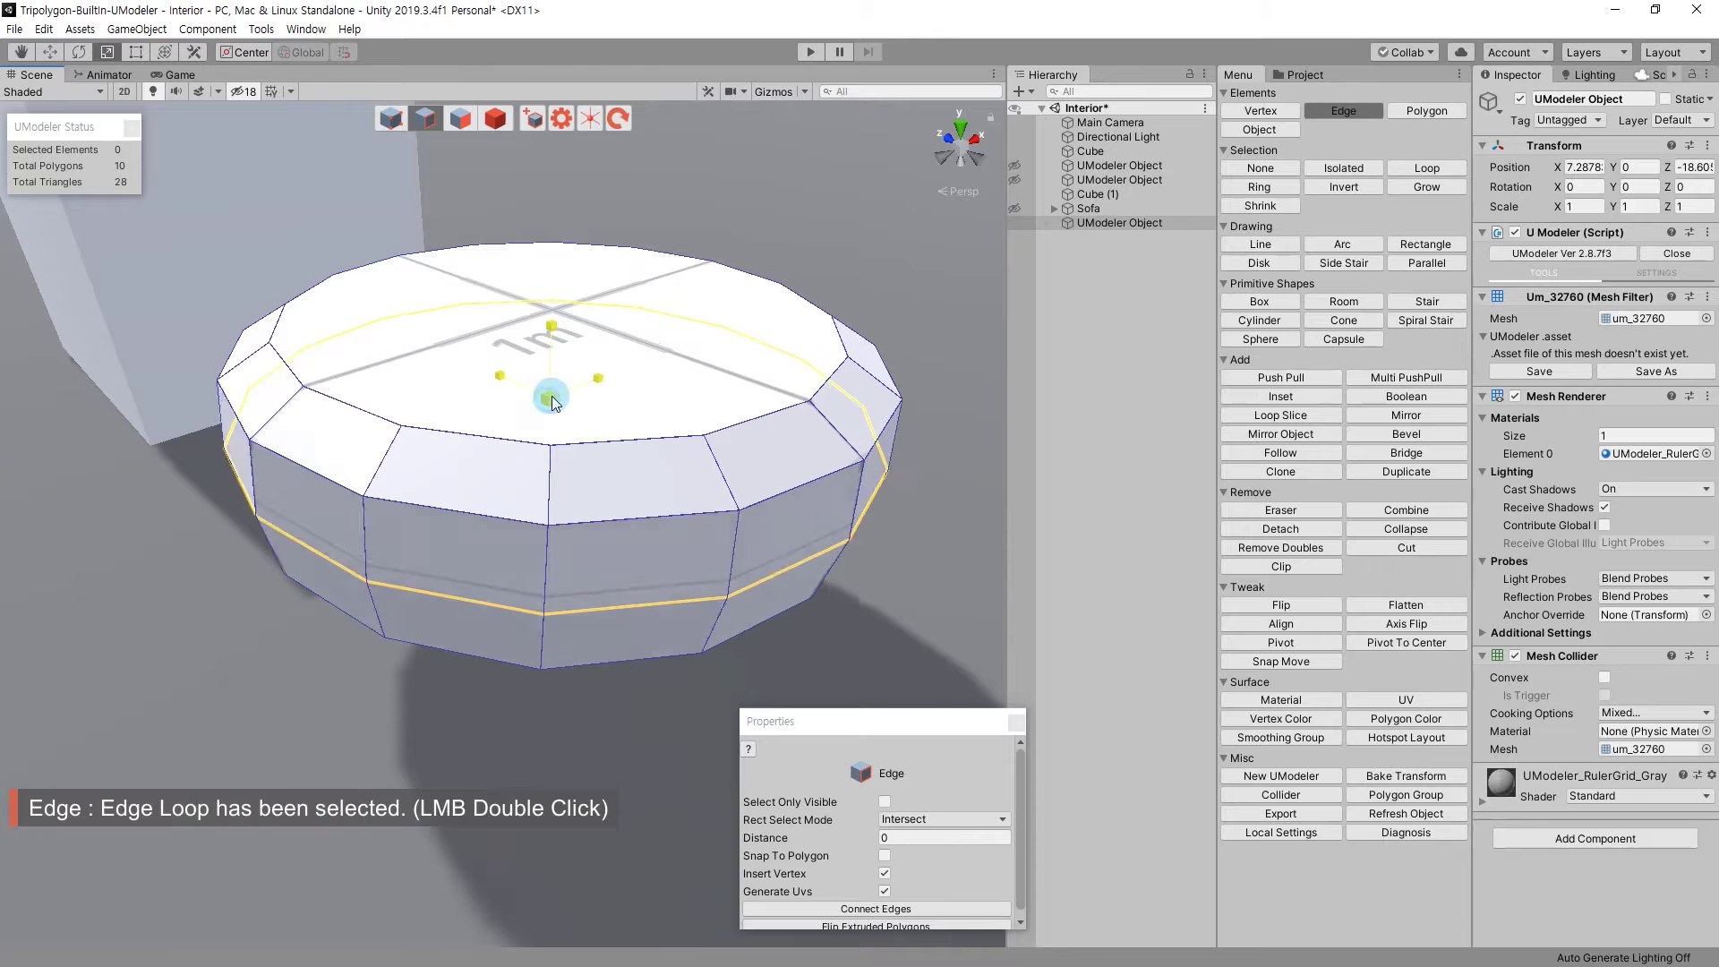
{"action": "key", "text": "r"}
{"action": "right_click_drag", "start_coordinate": [556, 389], "coordinate": [474, 296], "text": "alt"}
{"action": "key", "text": "4"}
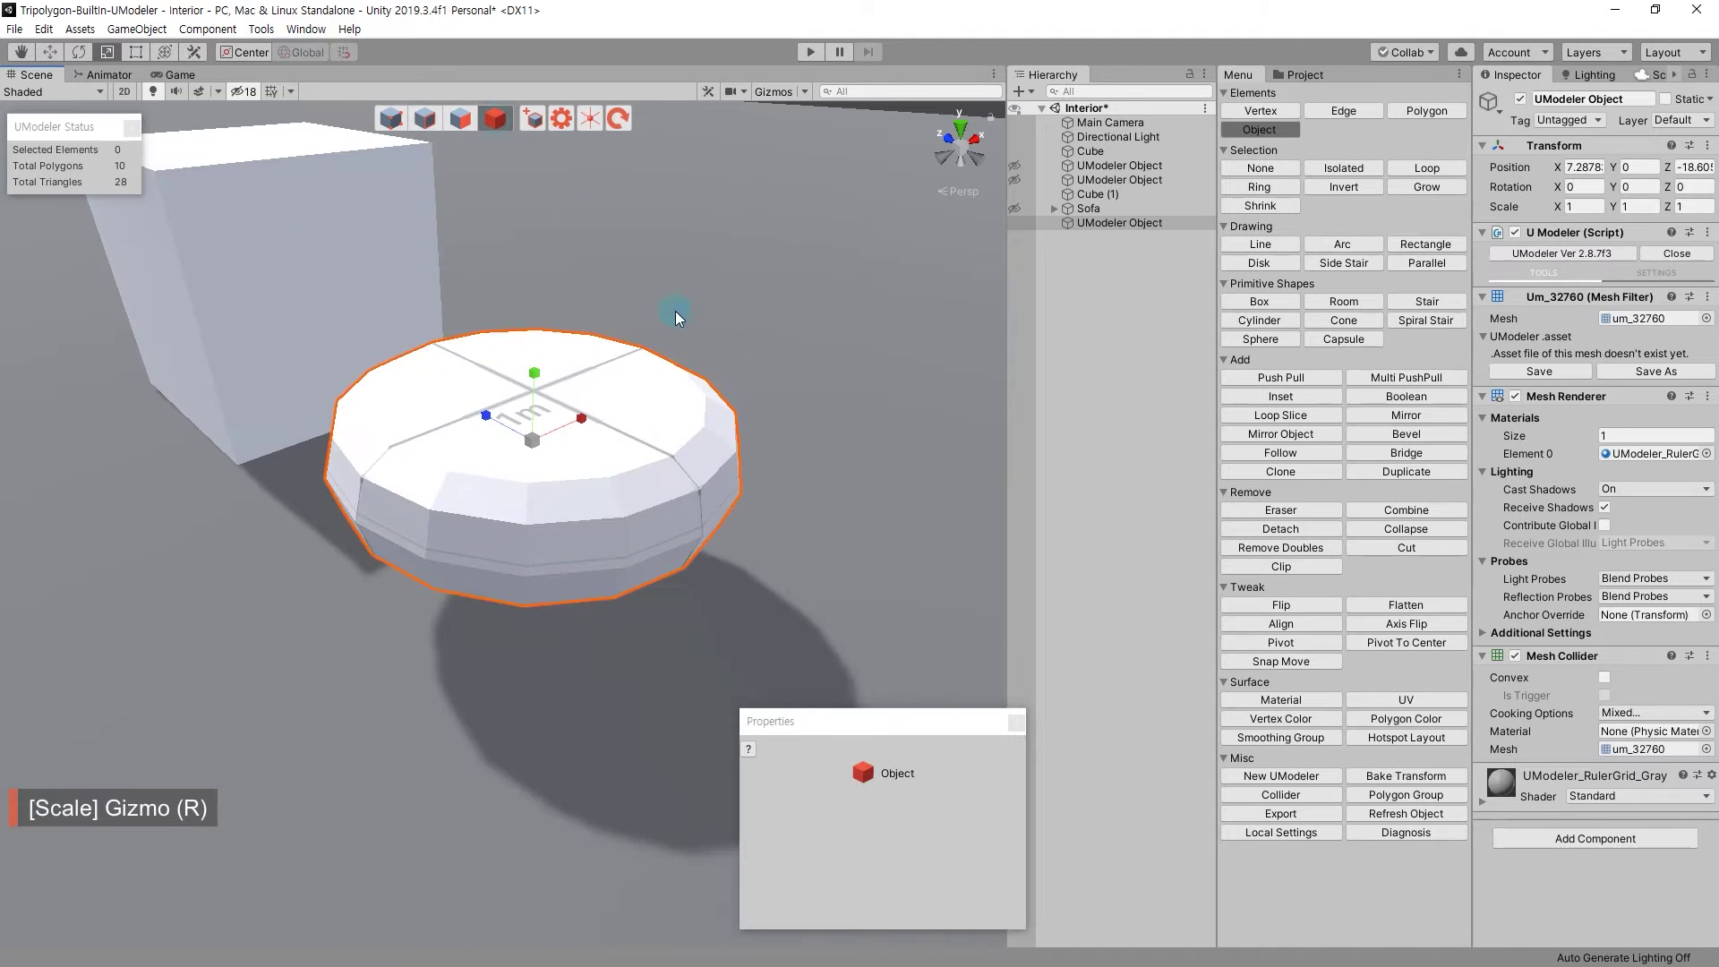
{"action": "left_click_drag", "start_coordinate": [555, 287], "coordinate": [619, 244], "text": "alt"}
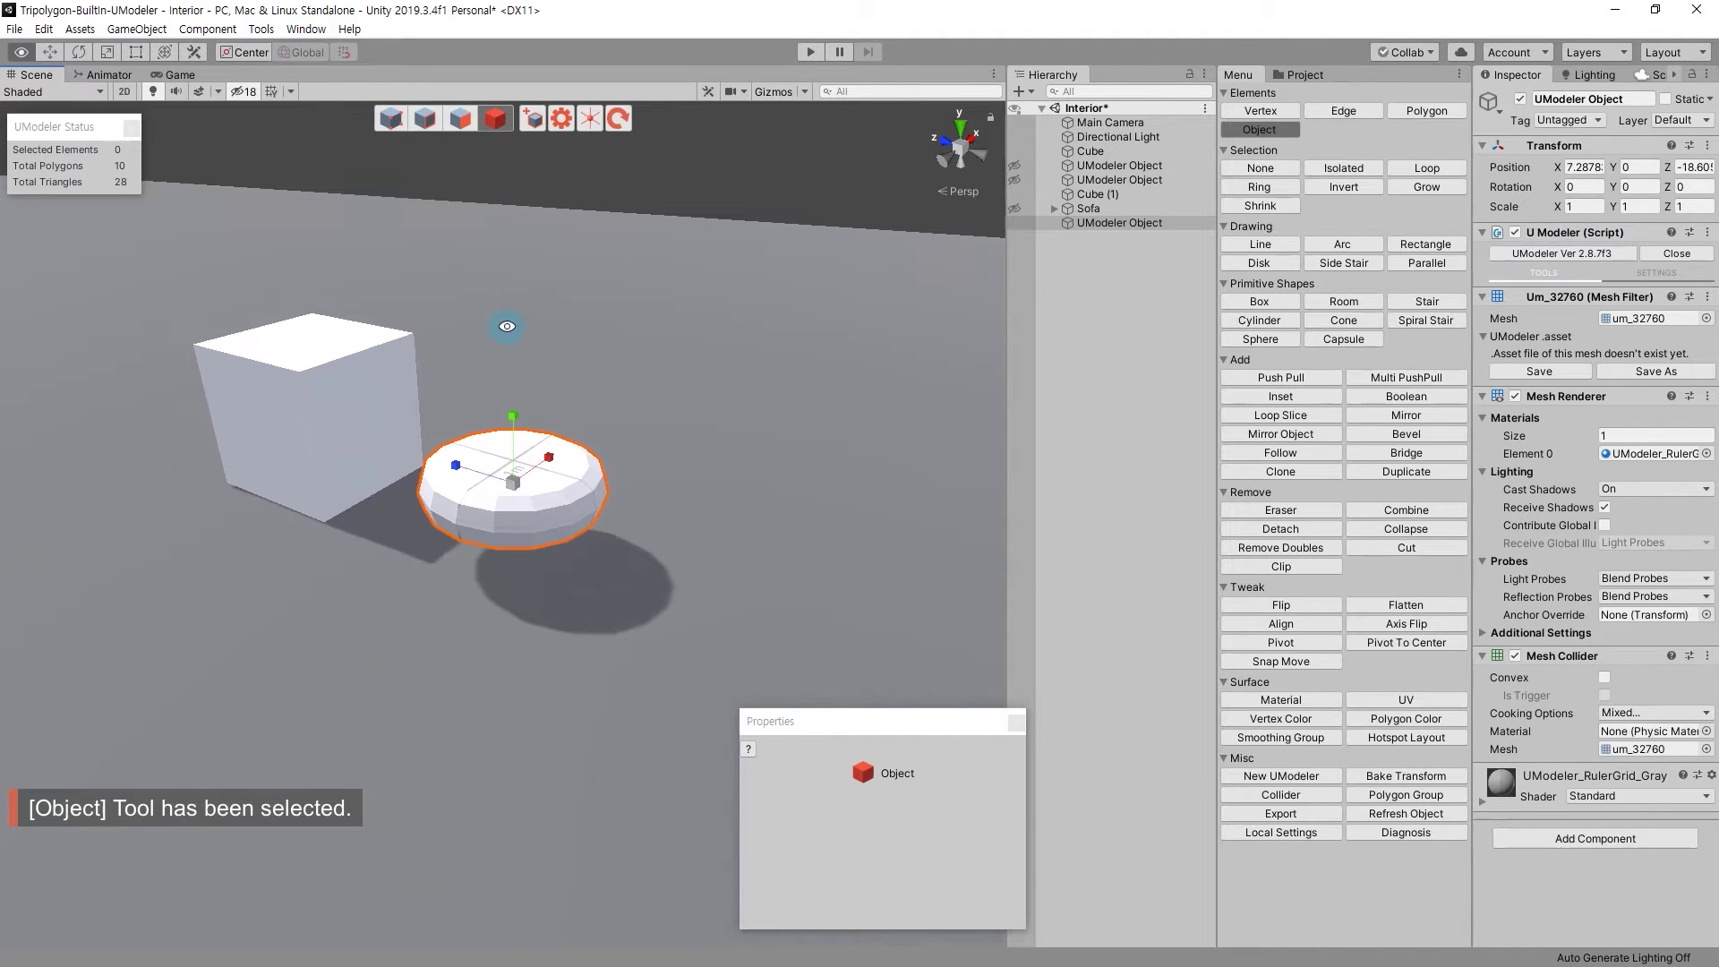
{"action": "mouse_move", "coordinate": [618, 244]}
{"action": "right_mouse_down", "text": "alt"}
{"action": "mouse_move", "coordinate": [682, 383]}
{"action": "mouse_move", "coordinate": [475, 193]}
{"action": "right_mouse_up", "text": "alt"}
{"action": "left_click", "coordinate": [458, 122]}
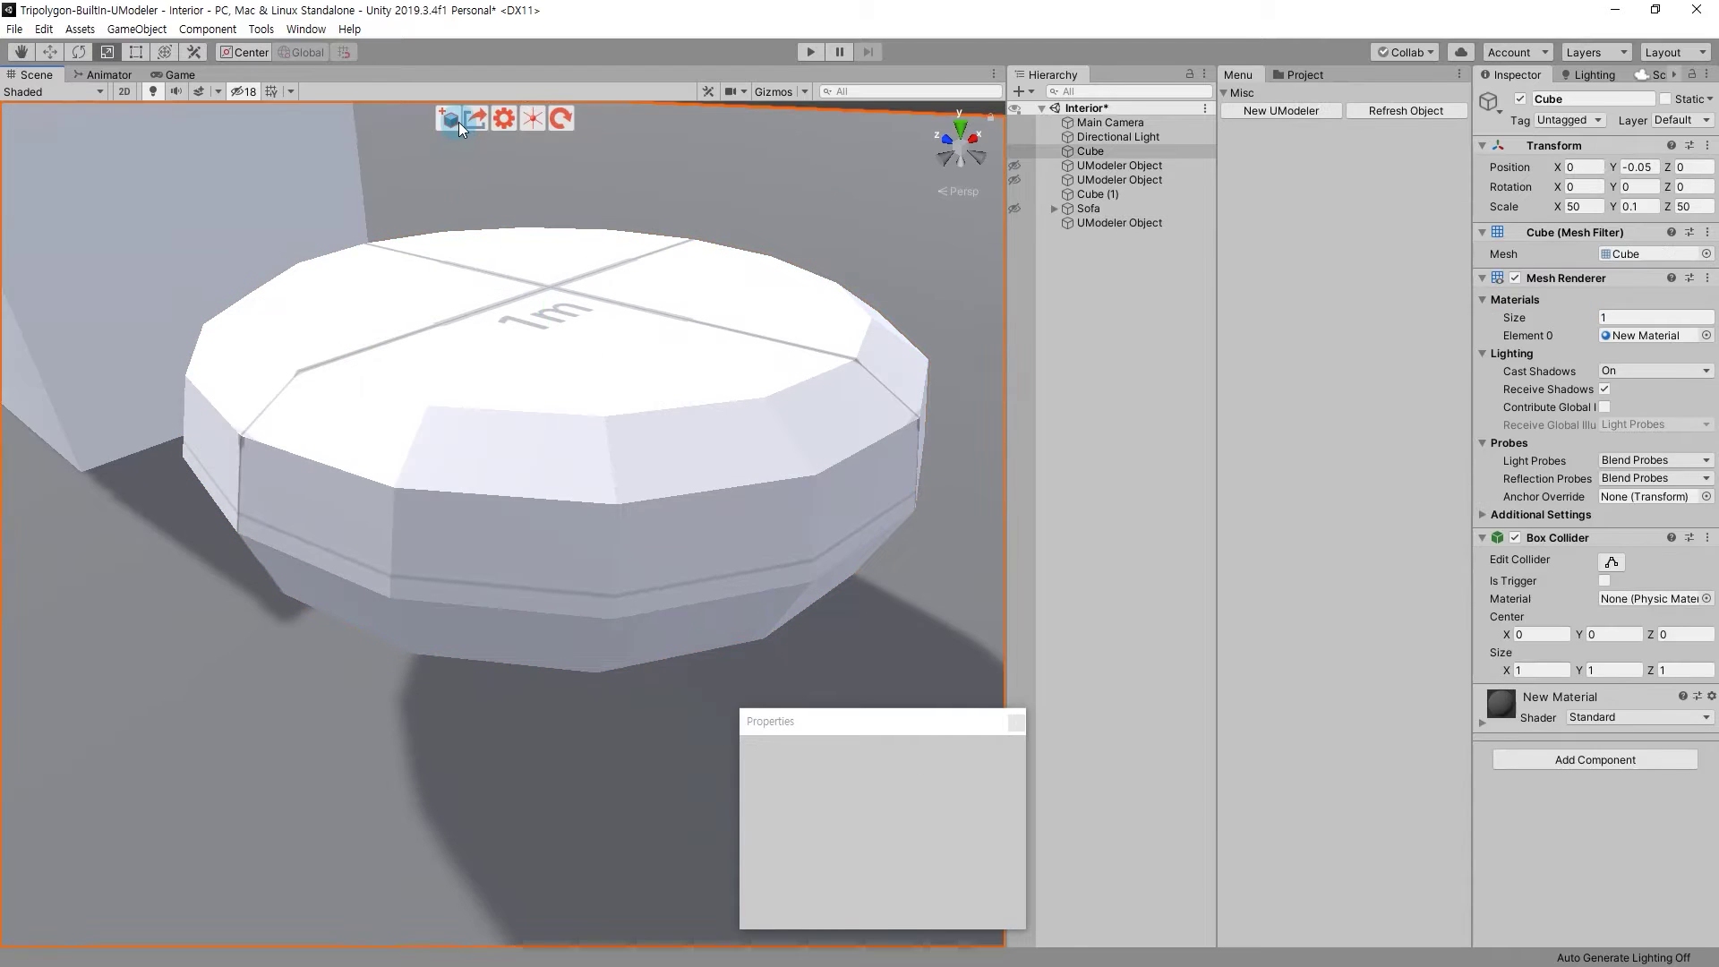
Delete the selected elements and return to Object mode.
{"action": "left_click", "coordinate": [1140, 169]}
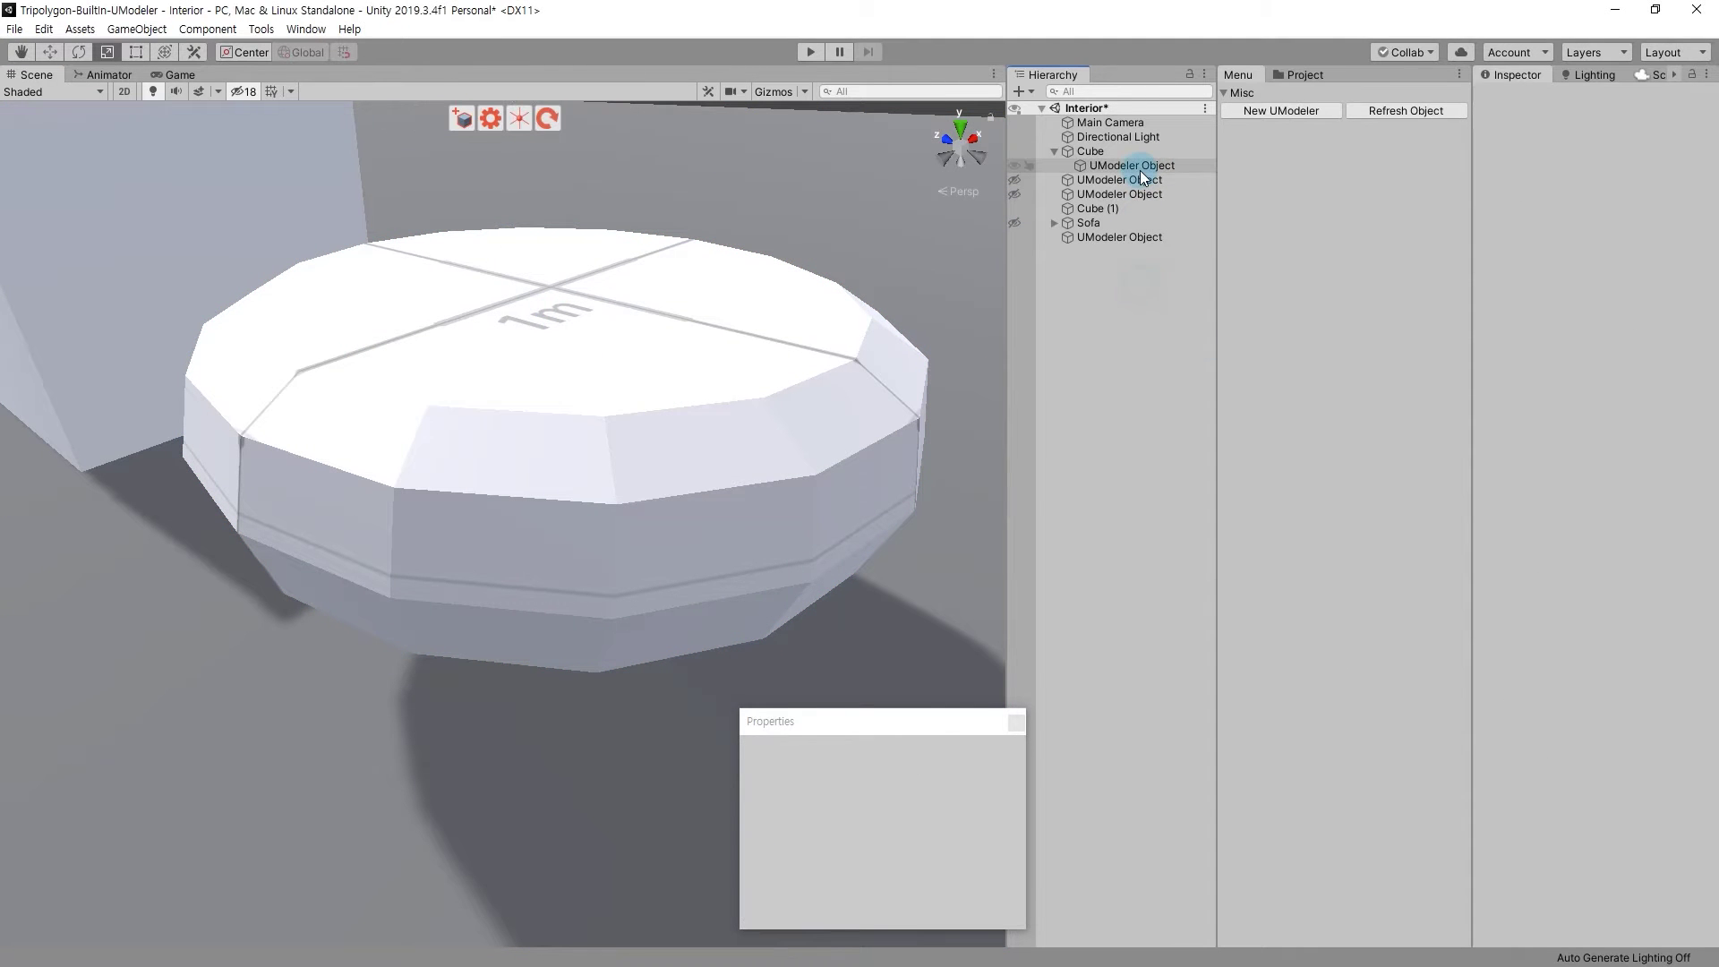
{"action": "left_click_drag", "start_coordinate": [702, 184], "coordinate": [538, 143], "text": "alt"}
{"action": "key", "text": "Delete"}
{"action": "left_click", "coordinate": [492, 129]}
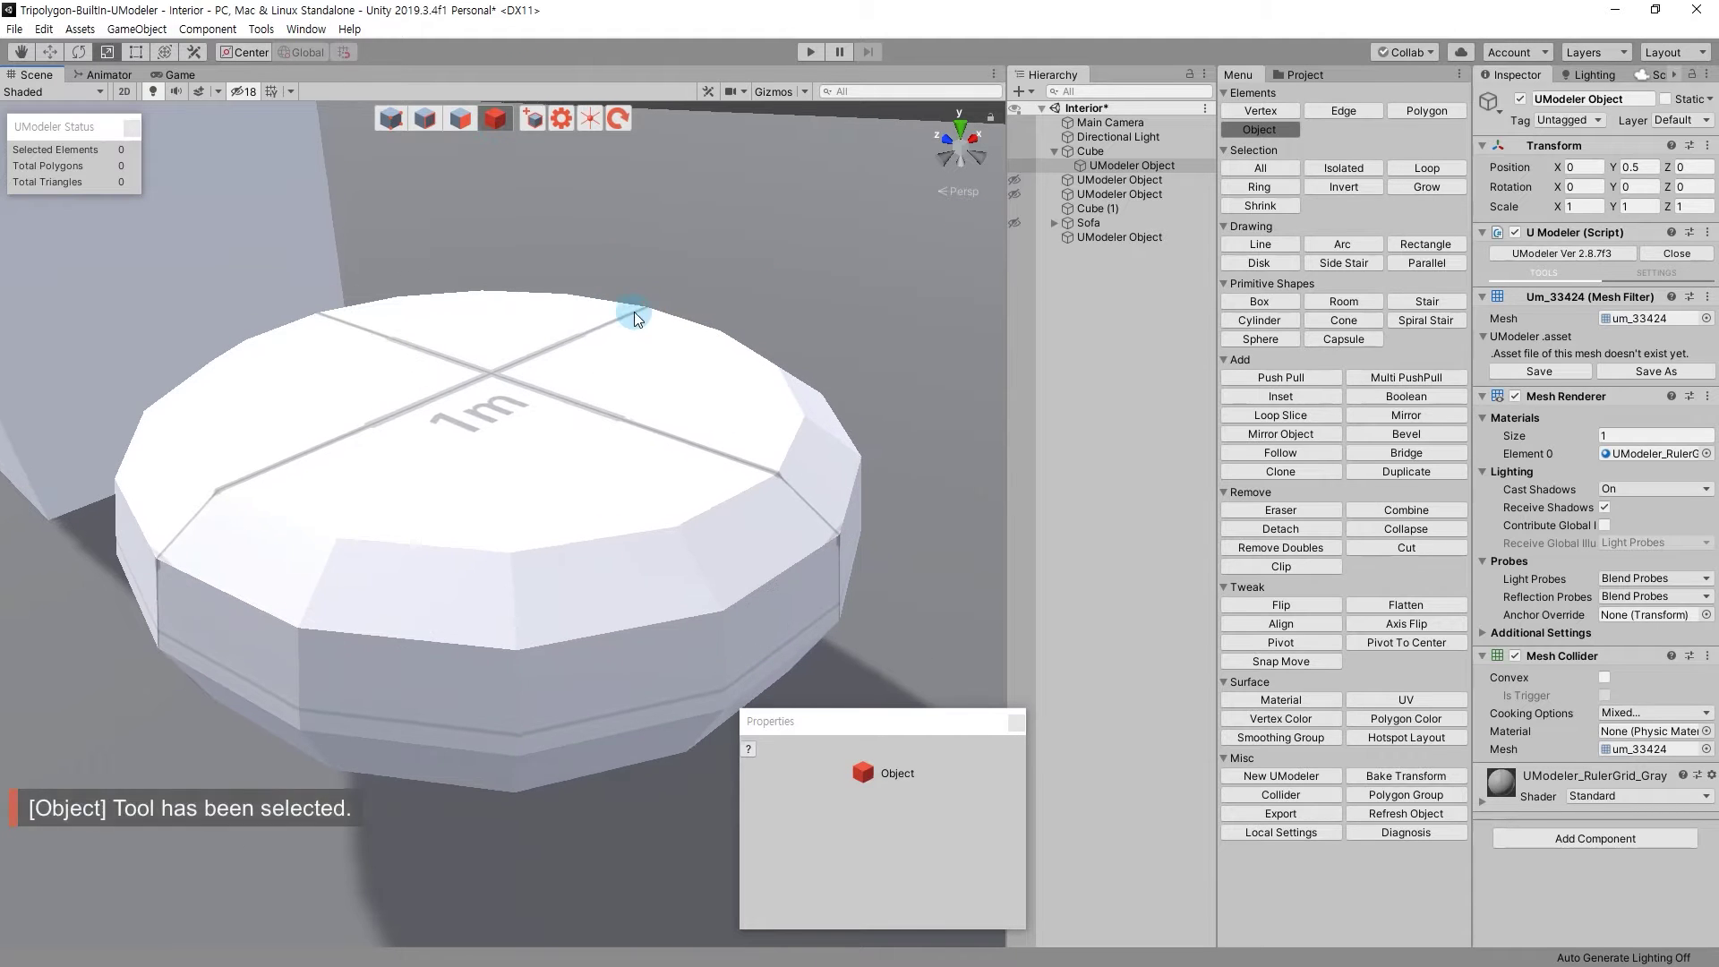
Inset the disc's top face into a large central face ringed by rim faces.
{"action": "left_click", "coordinate": [1077, 222]}
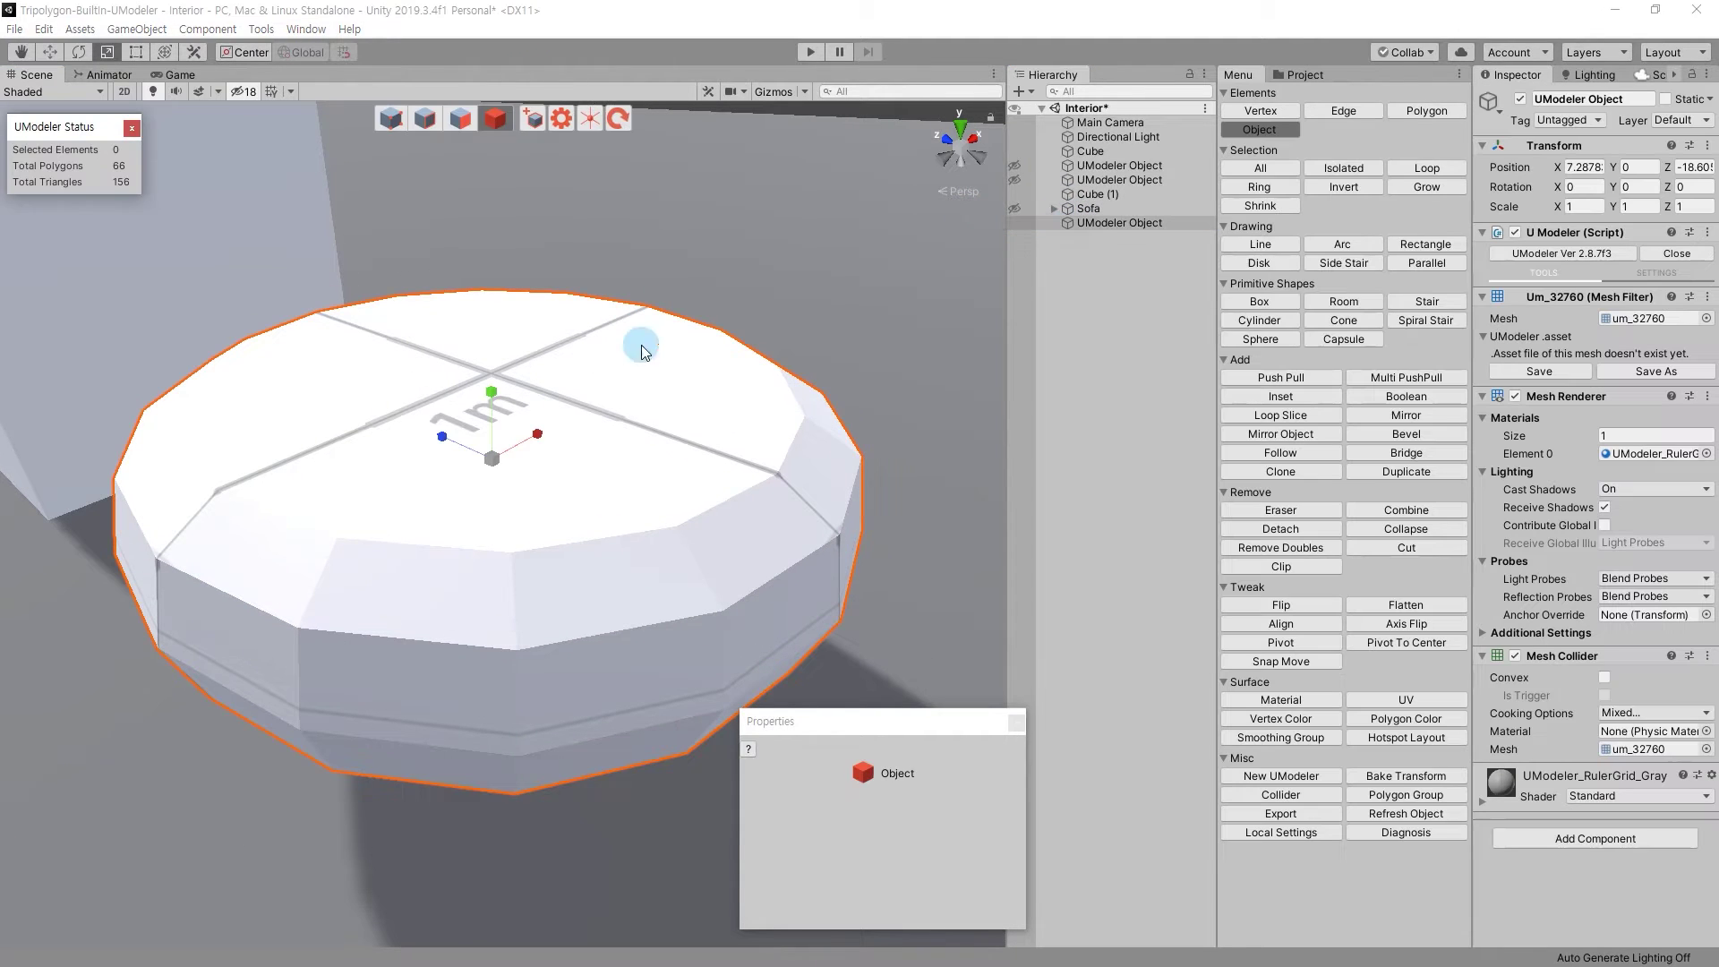
{"action": "left_click", "coordinate": [459, 121]}
{"action": "left_click", "coordinate": [492, 380]}
{"action": "left_click_drag", "start_coordinate": [492, 379], "coordinate": [484, 403], "text": "shift"}
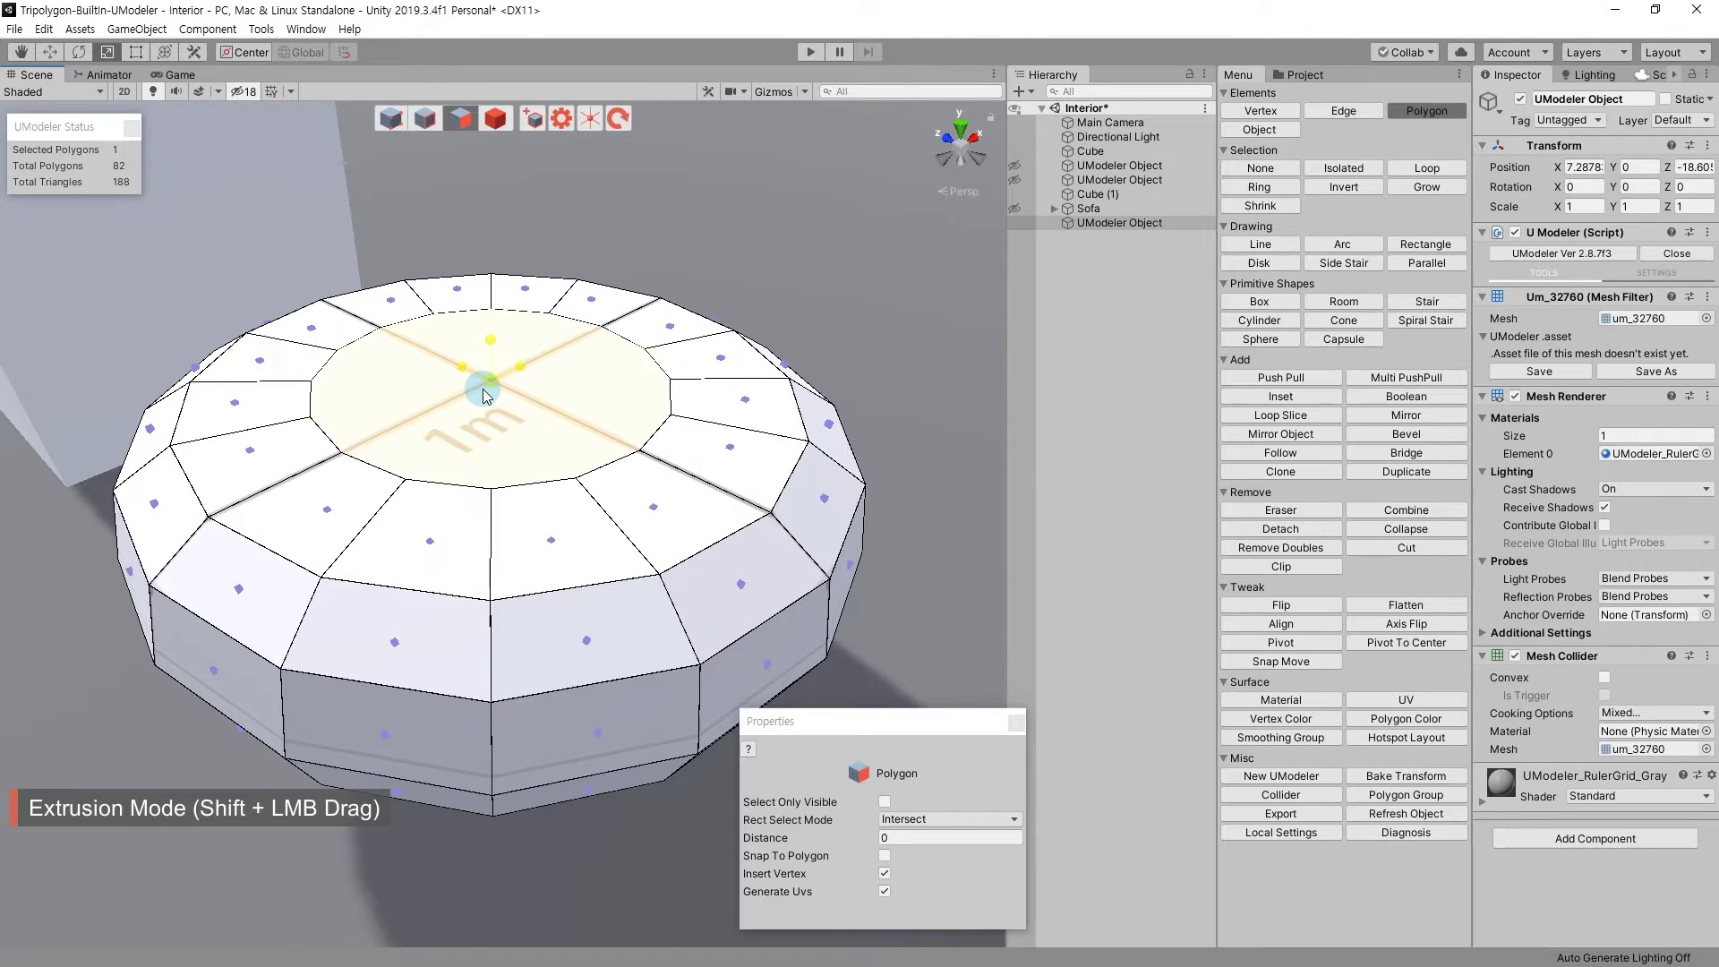
{"action": "left_click_drag", "start_coordinate": [484, 403], "coordinate": [488, 354], "text": "shift"}
{"action": "key", "text": "w"}
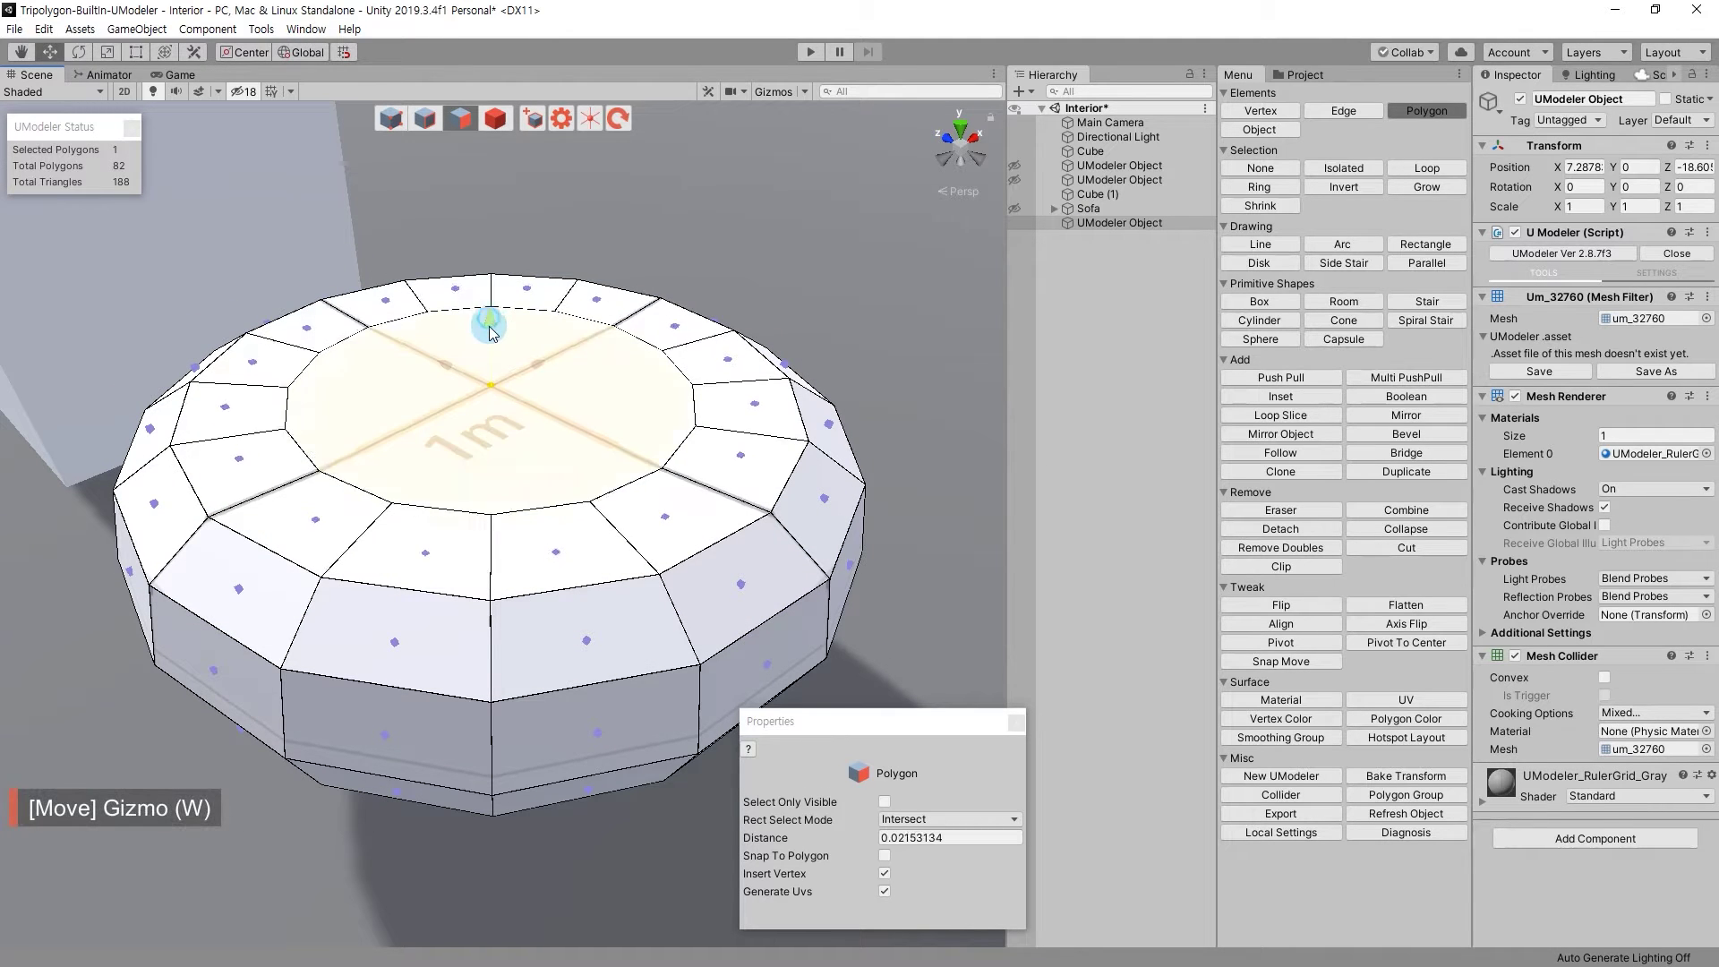
{"action": "key", "text": "4"}
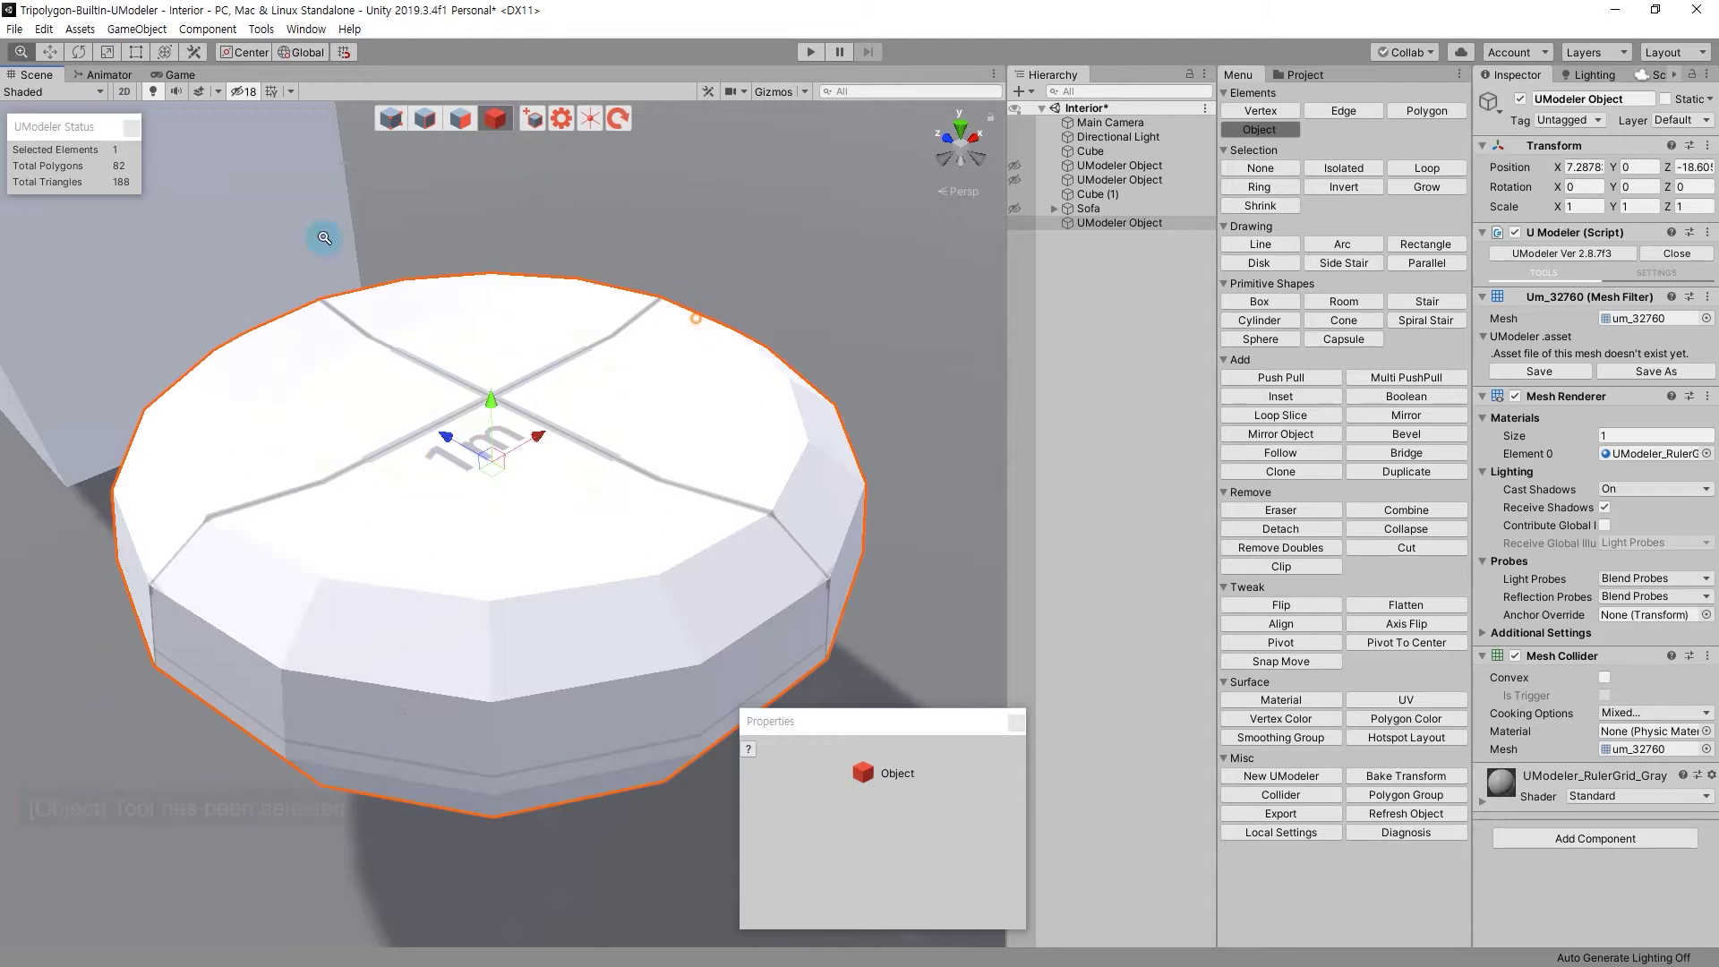
{"action": "scroll", "coordinate": [501, 340], "scroll_direction": "down", "scroll_amount": 5}
{"action": "mouse_move", "coordinate": [502, 340]}
{"action": "left_mouse_down", "text": "alt"}
{"action": "mouse_move", "coordinate": [428, 351]}
{"action": "mouse_move", "coordinate": [591, 409]}
{"action": "left_mouse_up", "text": "alt"}
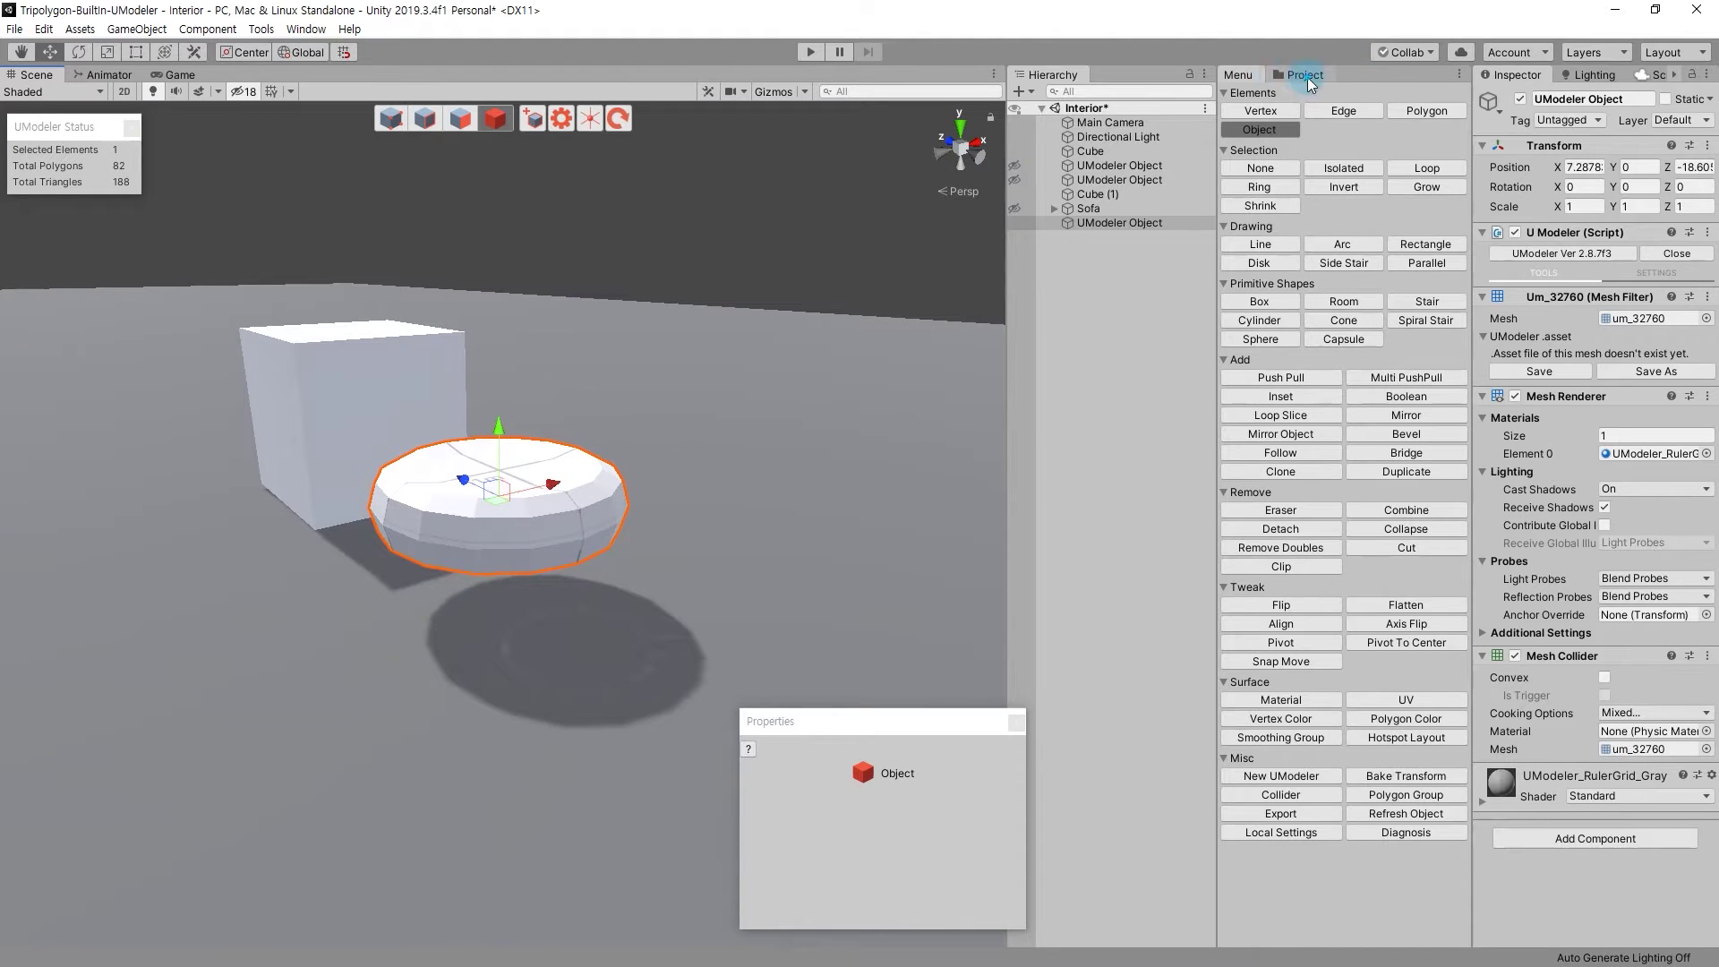
{"action": "left_click", "coordinate": [1300, 75]}
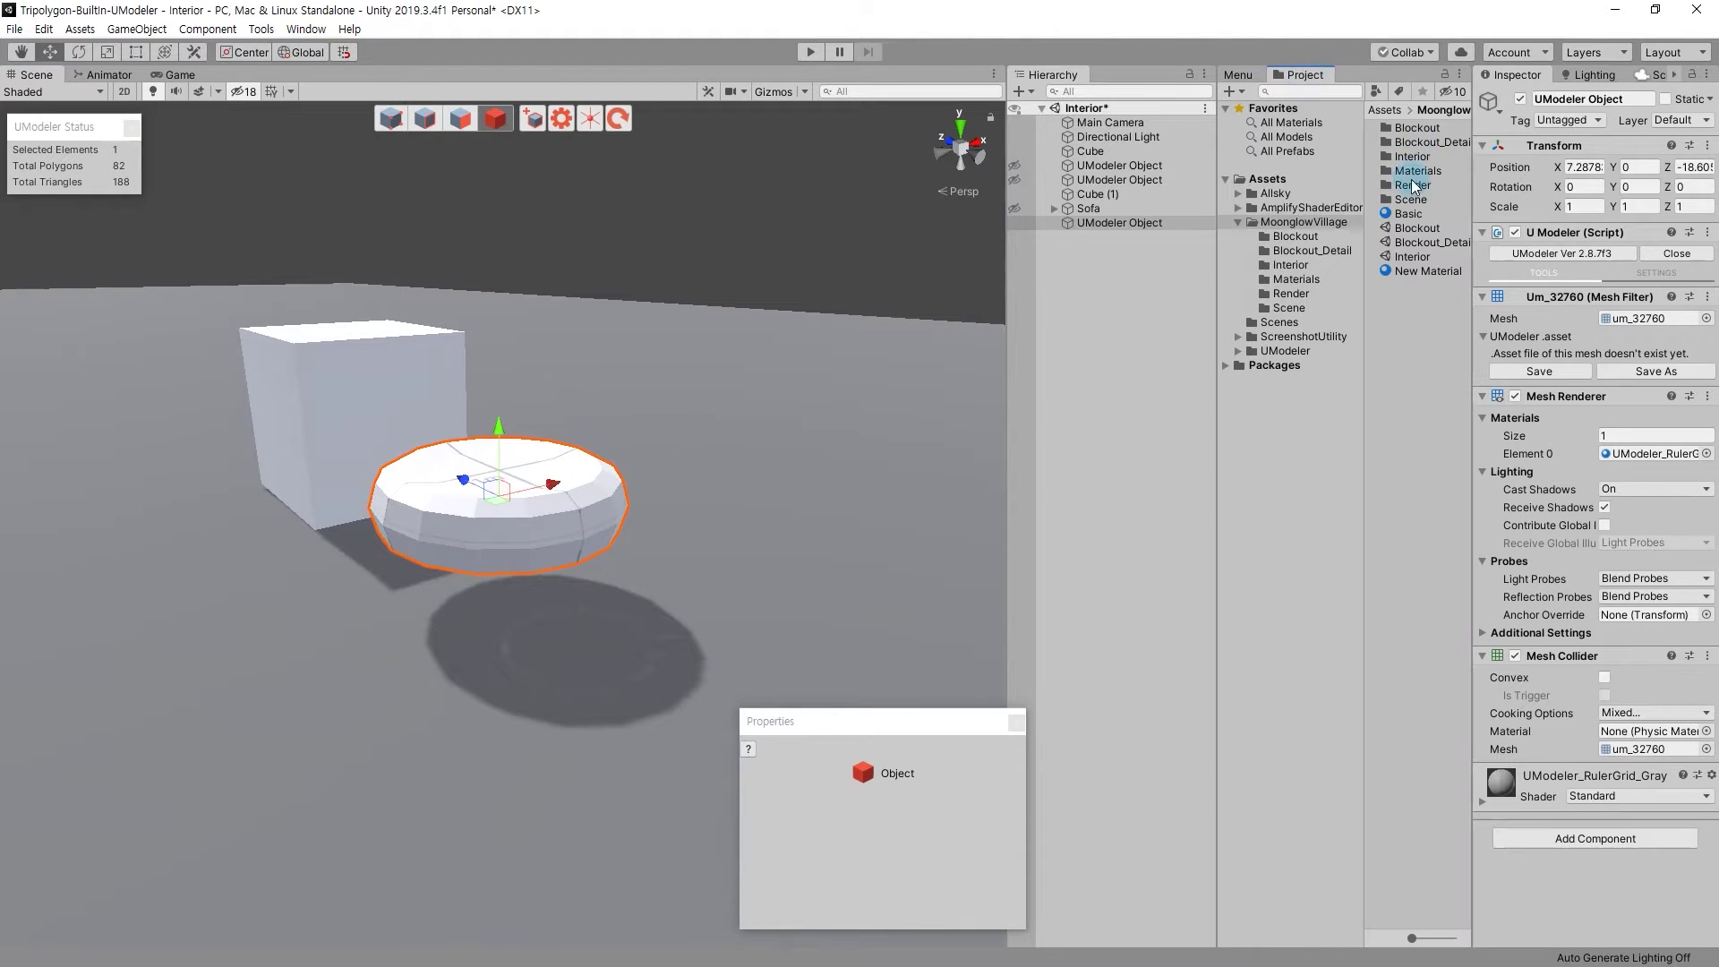
Apply the Basic material from the Project panel to the disc, making it grey.
{"action": "left_click_drag", "start_coordinate": [1410, 216], "coordinate": [567, 507]}
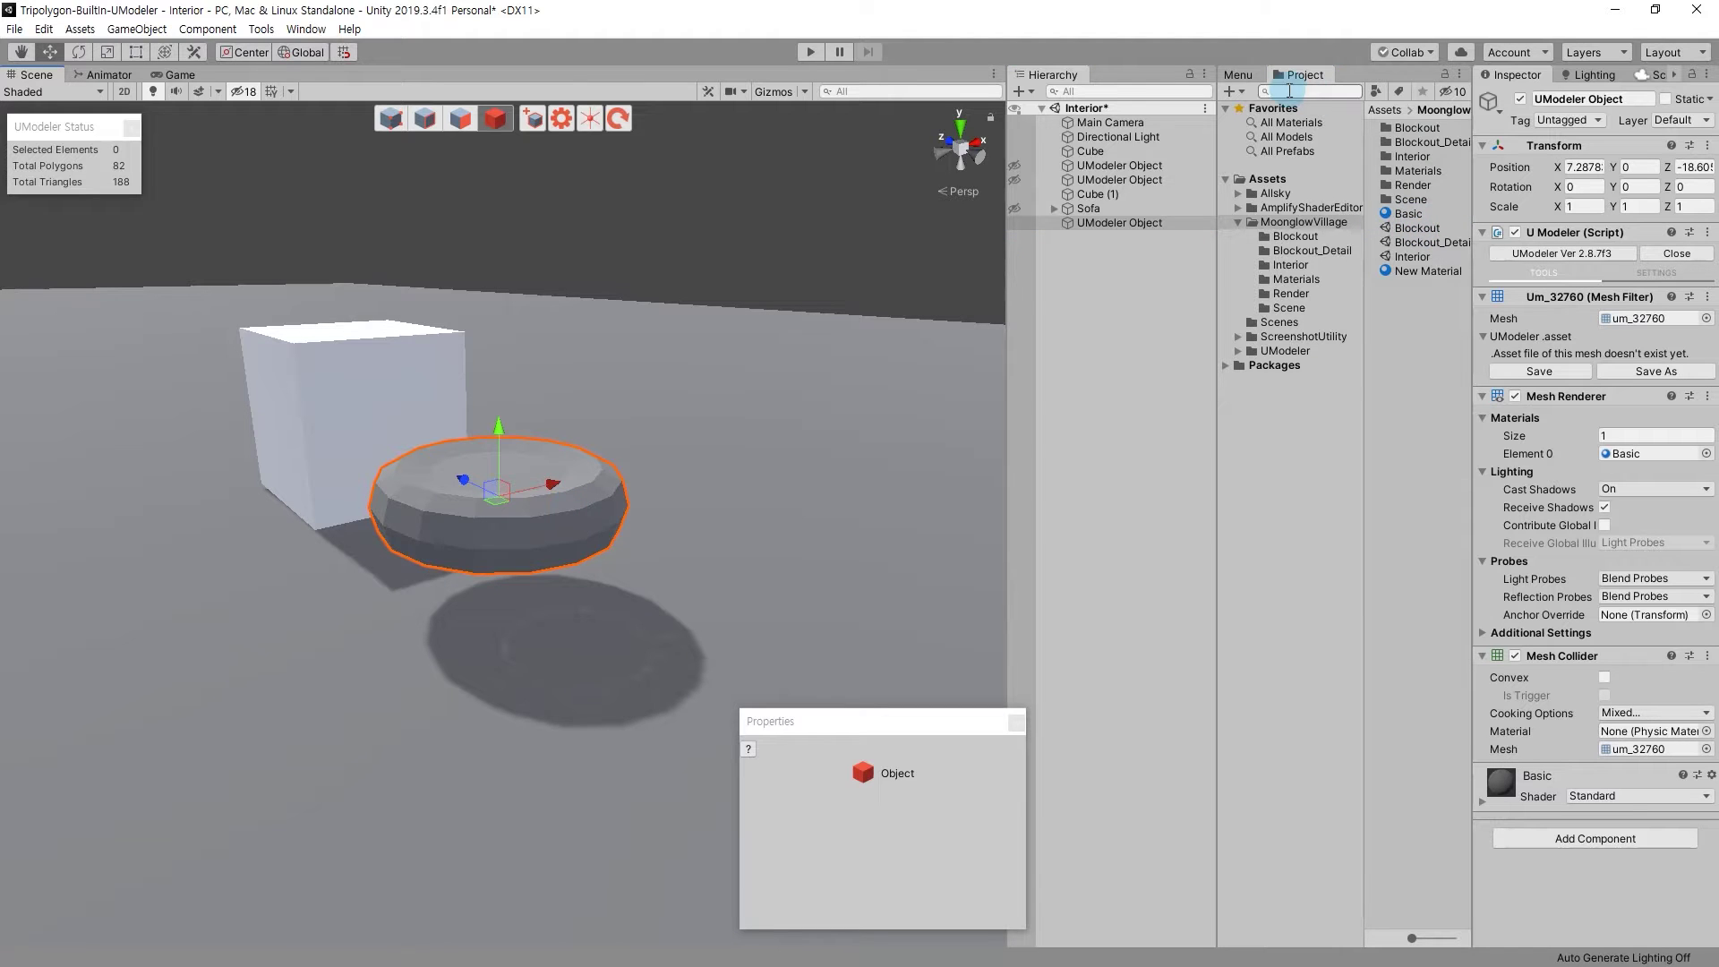
{"action": "left_click", "coordinate": [1239, 75]}
{"action": "left_click_drag", "start_coordinate": [806, 447], "coordinate": [652, 549], "text": "alt"}
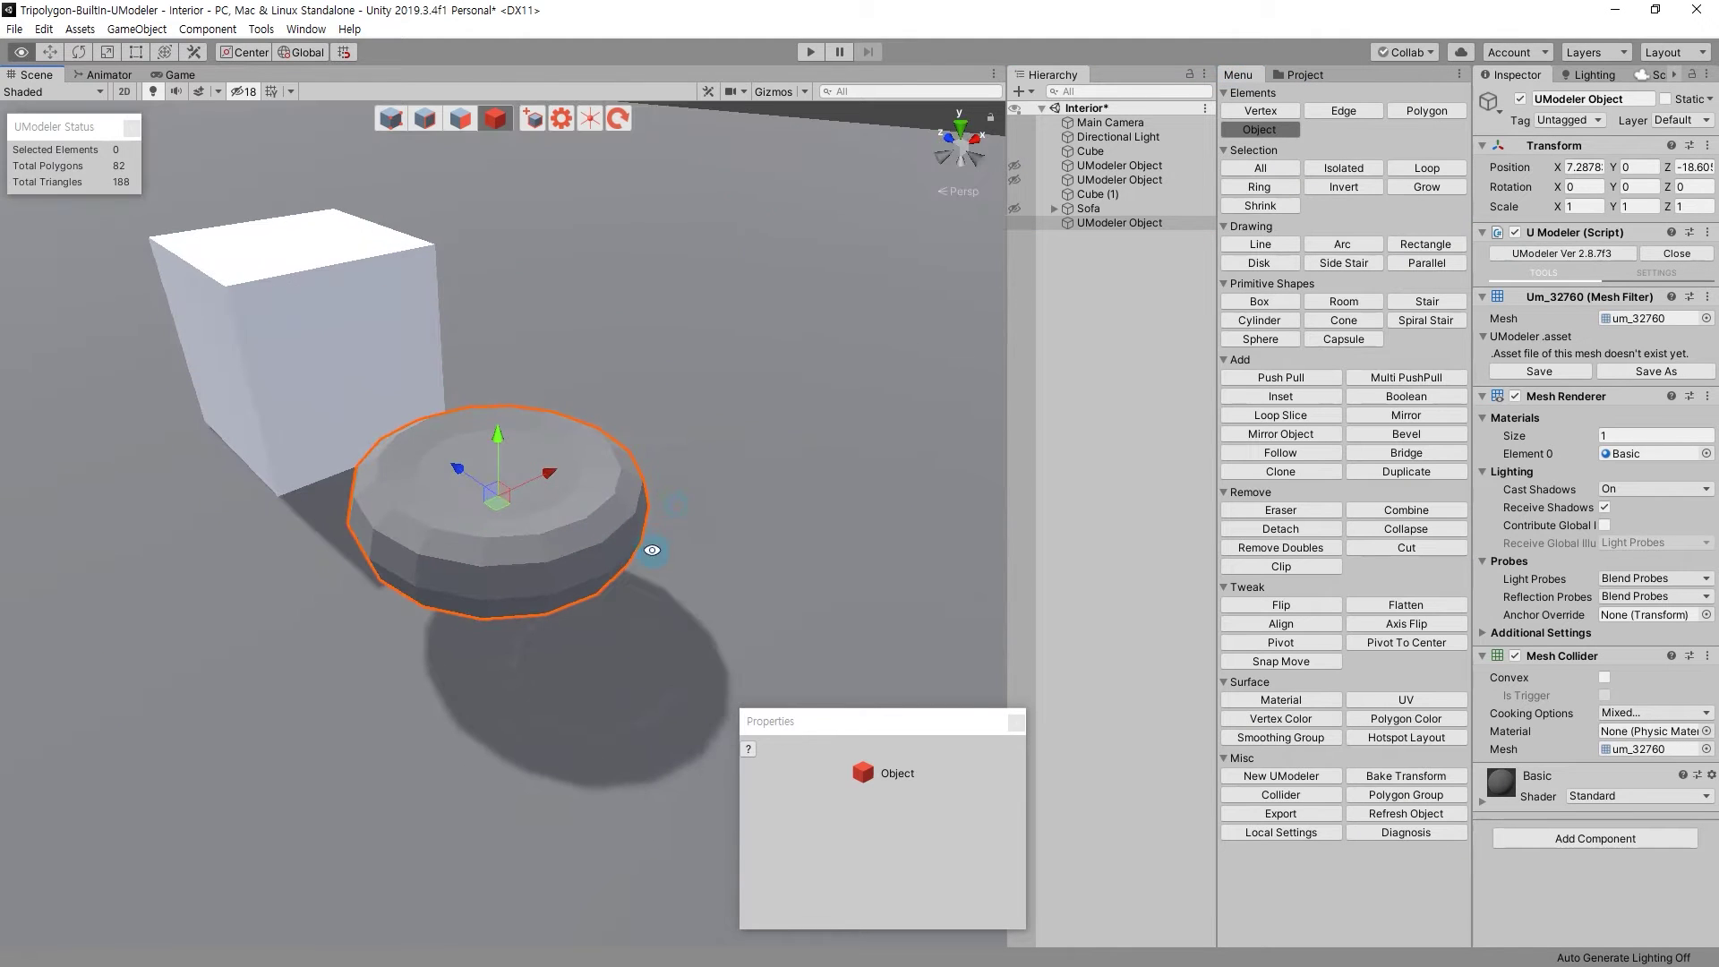
{"action": "mouse_move", "coordinate": [666, 518]}
{"action": "left_mouse_down", "text": "alt"}
{"action": "mouse_move", "coordinate": [544, 748]}
{"action": "mouse_move", "coordinate": [615, 702]}
{"action": "left_mouse_up", "text": "alt"}
{"action": "left_click", "coordinate": [1179, 380]}
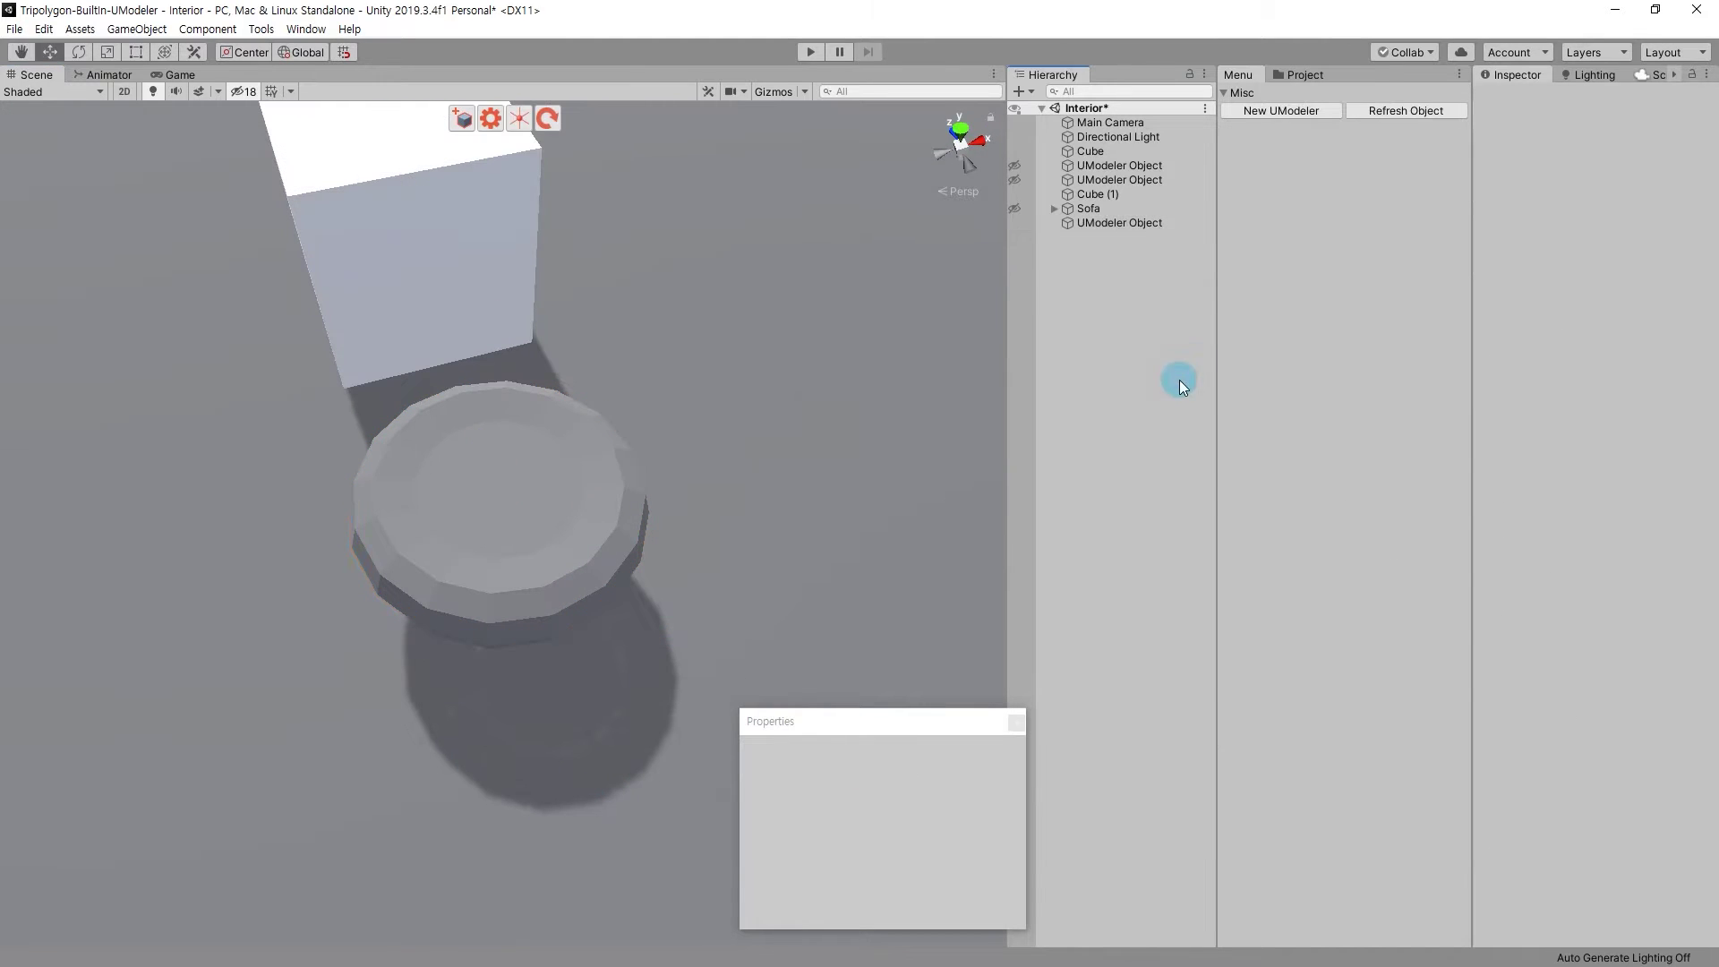
Draw a new small cylinder, radius 0.31092, beside the disc from Top view.
{"action": "left_click", "coordinate": [462, 121]}
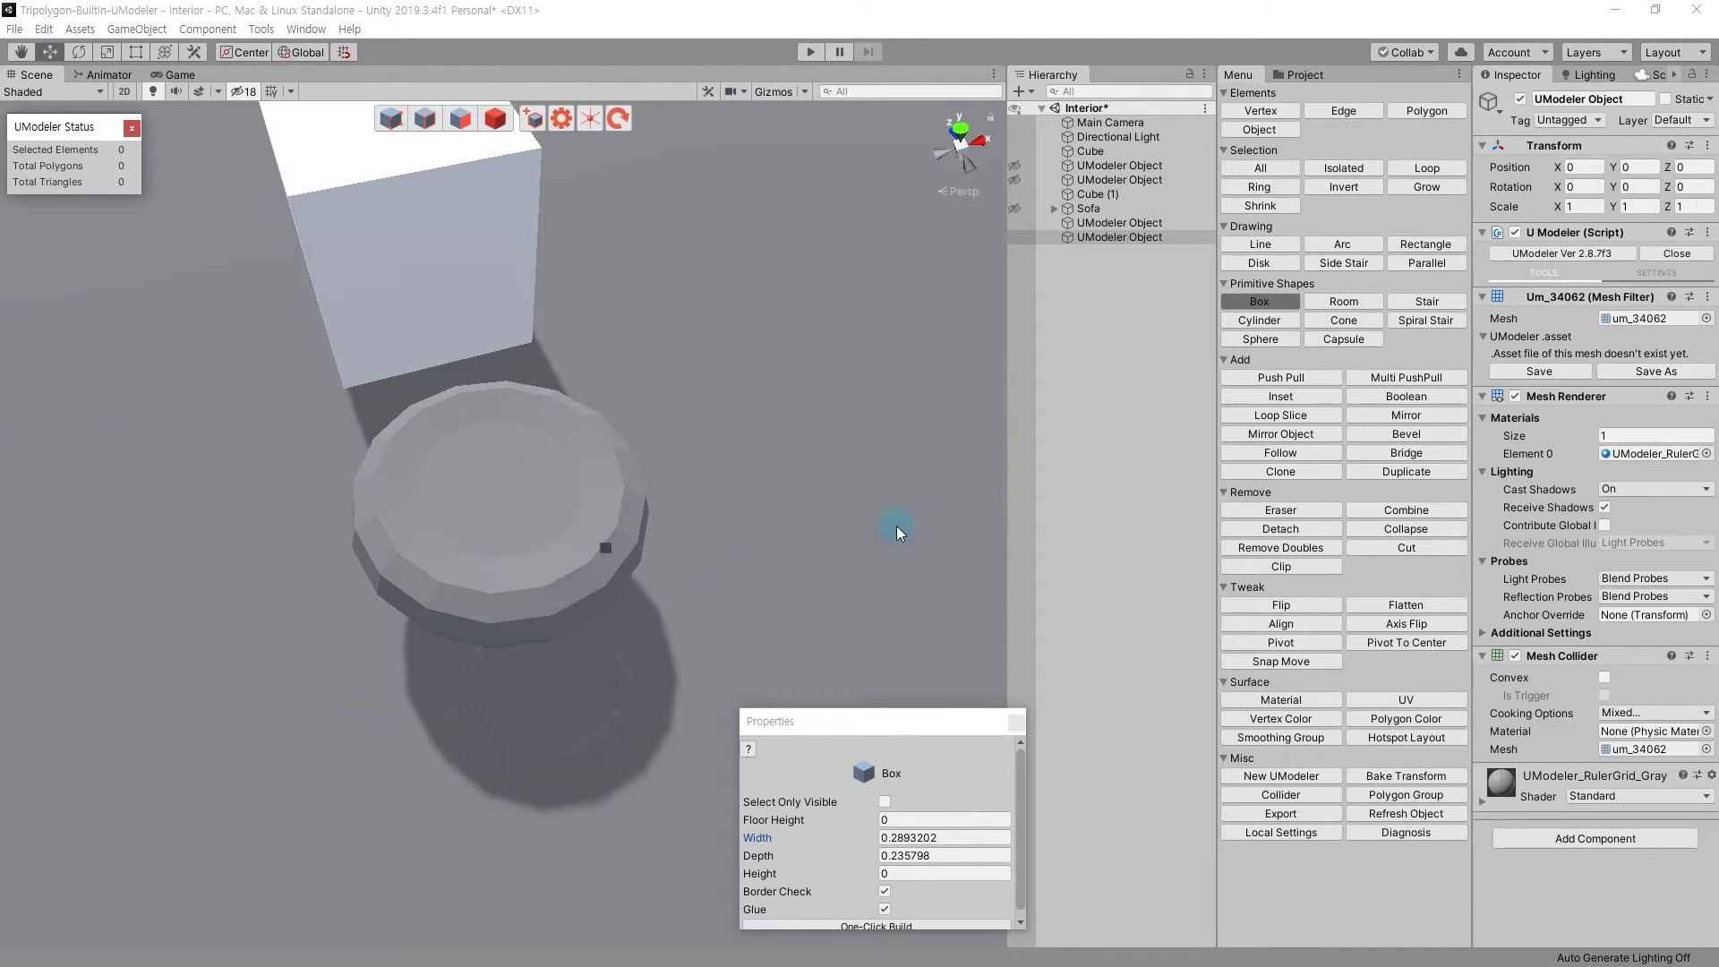
{"action": "left_click_drag", "start_coordinate": [783, 514], "coordinate": [793, 421], "text": "alt"}
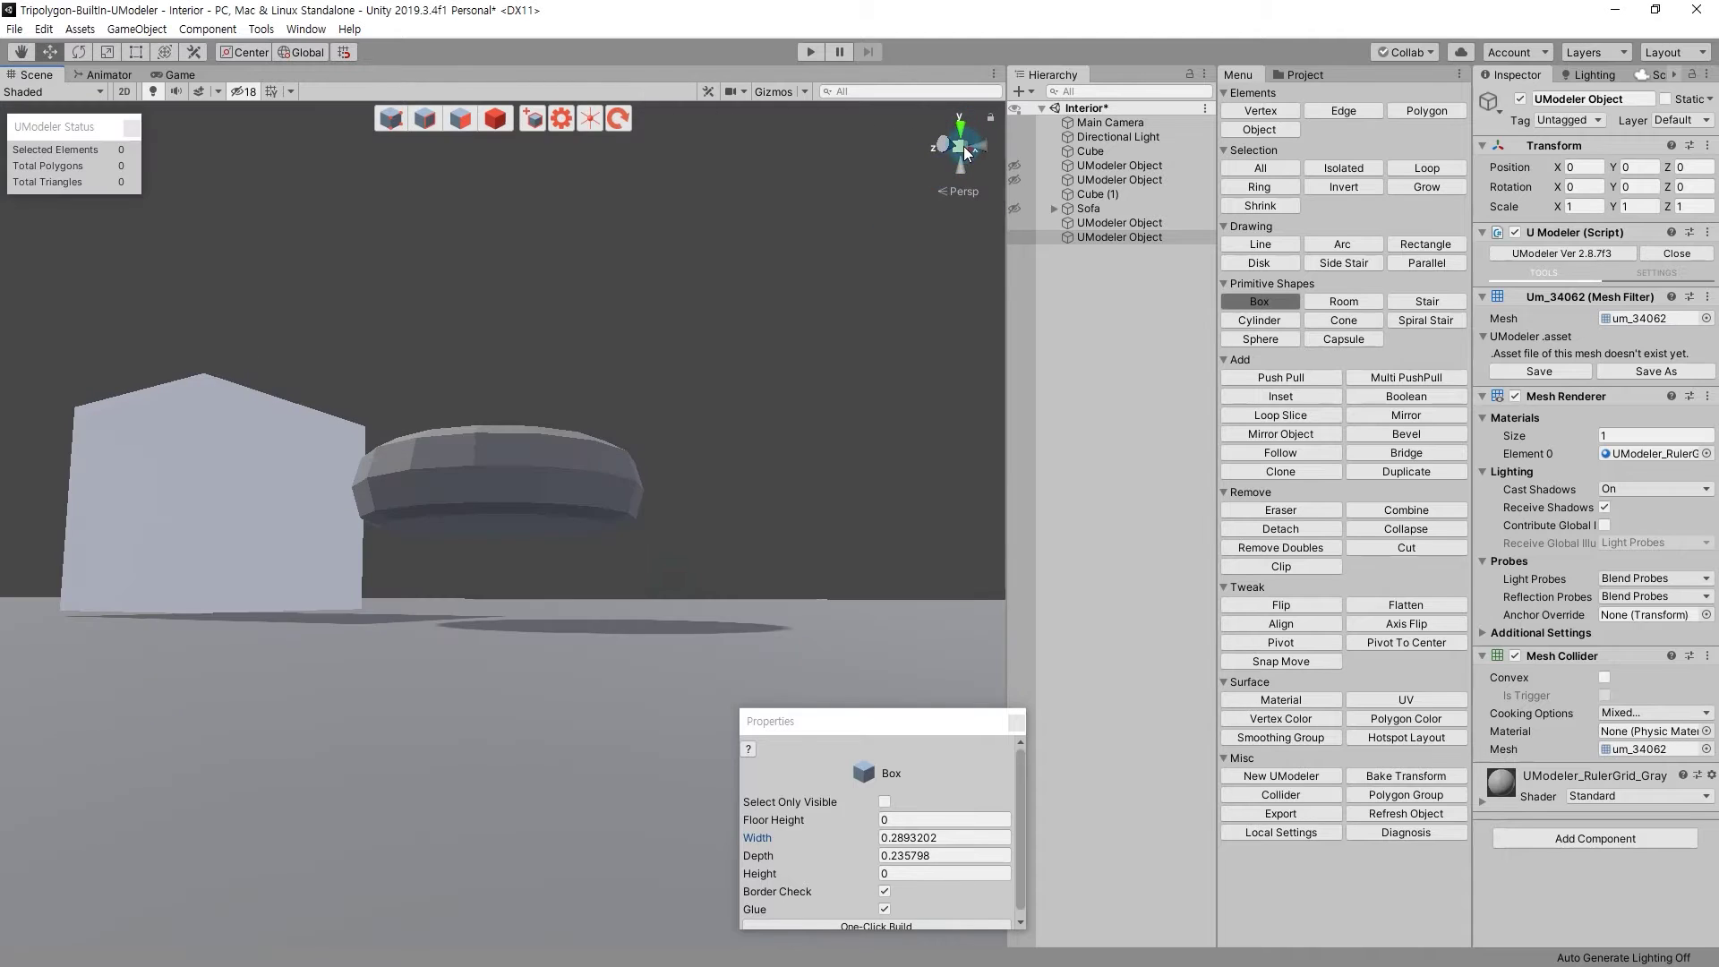
{"action": "left_click", "coordinate": [959, 125]}
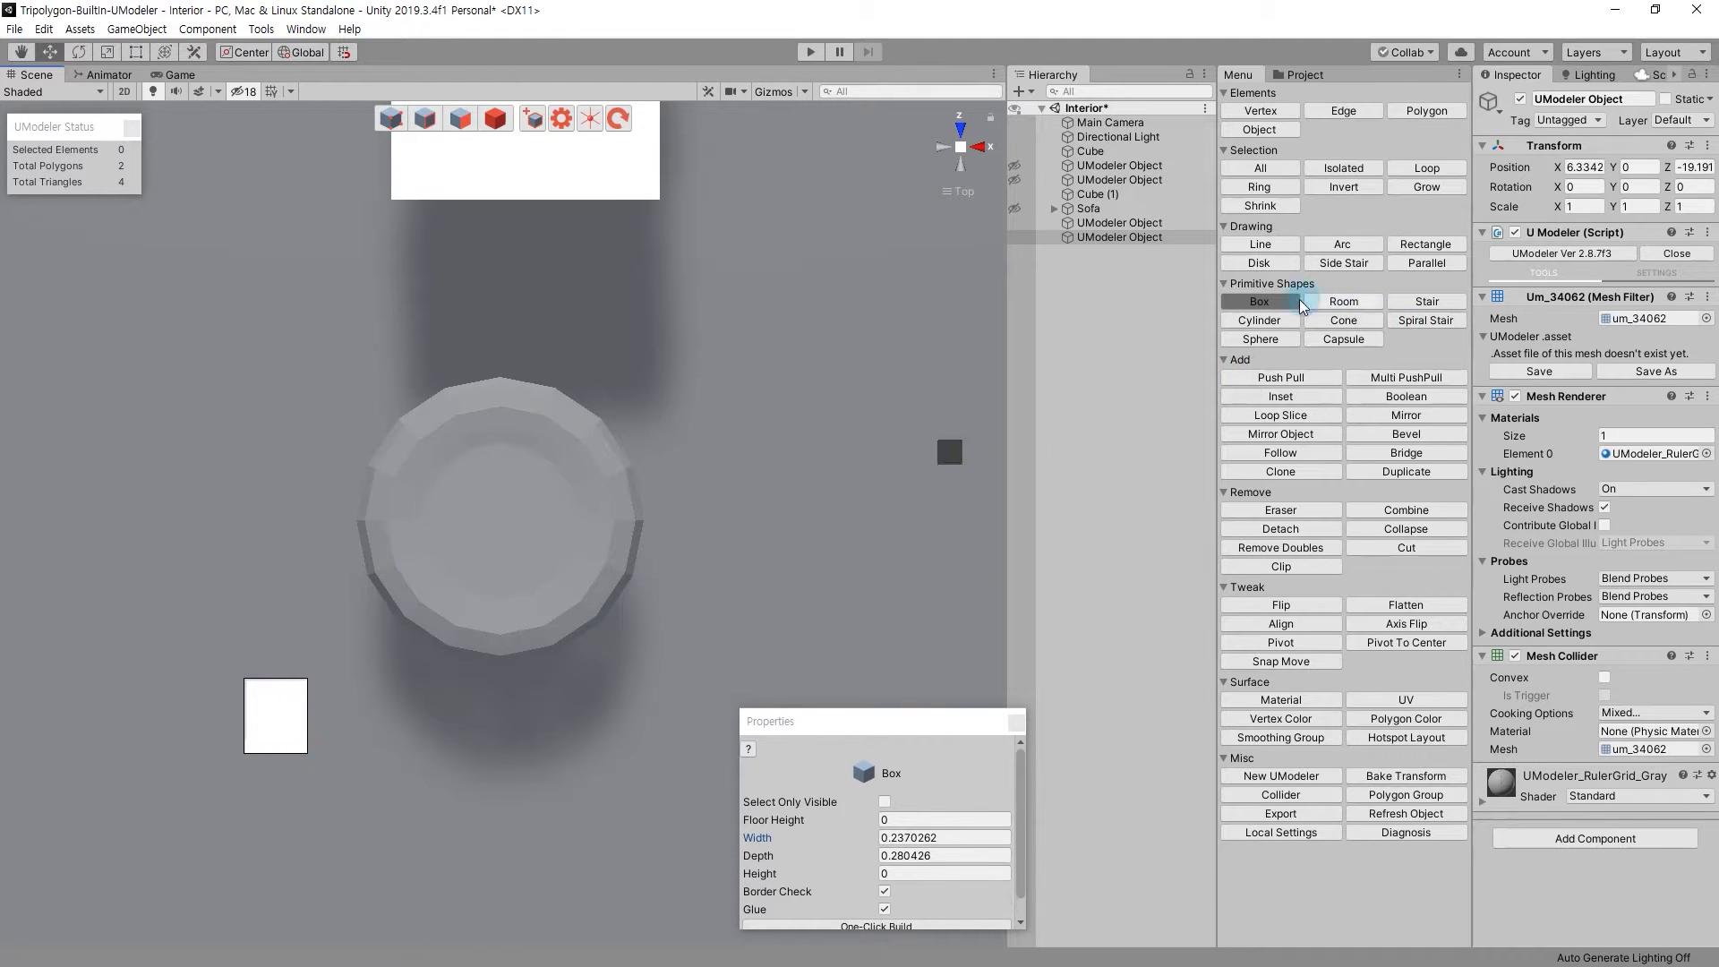
{"action": "left_click", "coordinate": [1263, 324]}
{"action": "left_click_drag", "start_coordinate": [162, 599], "coordinate": [248, 612]}
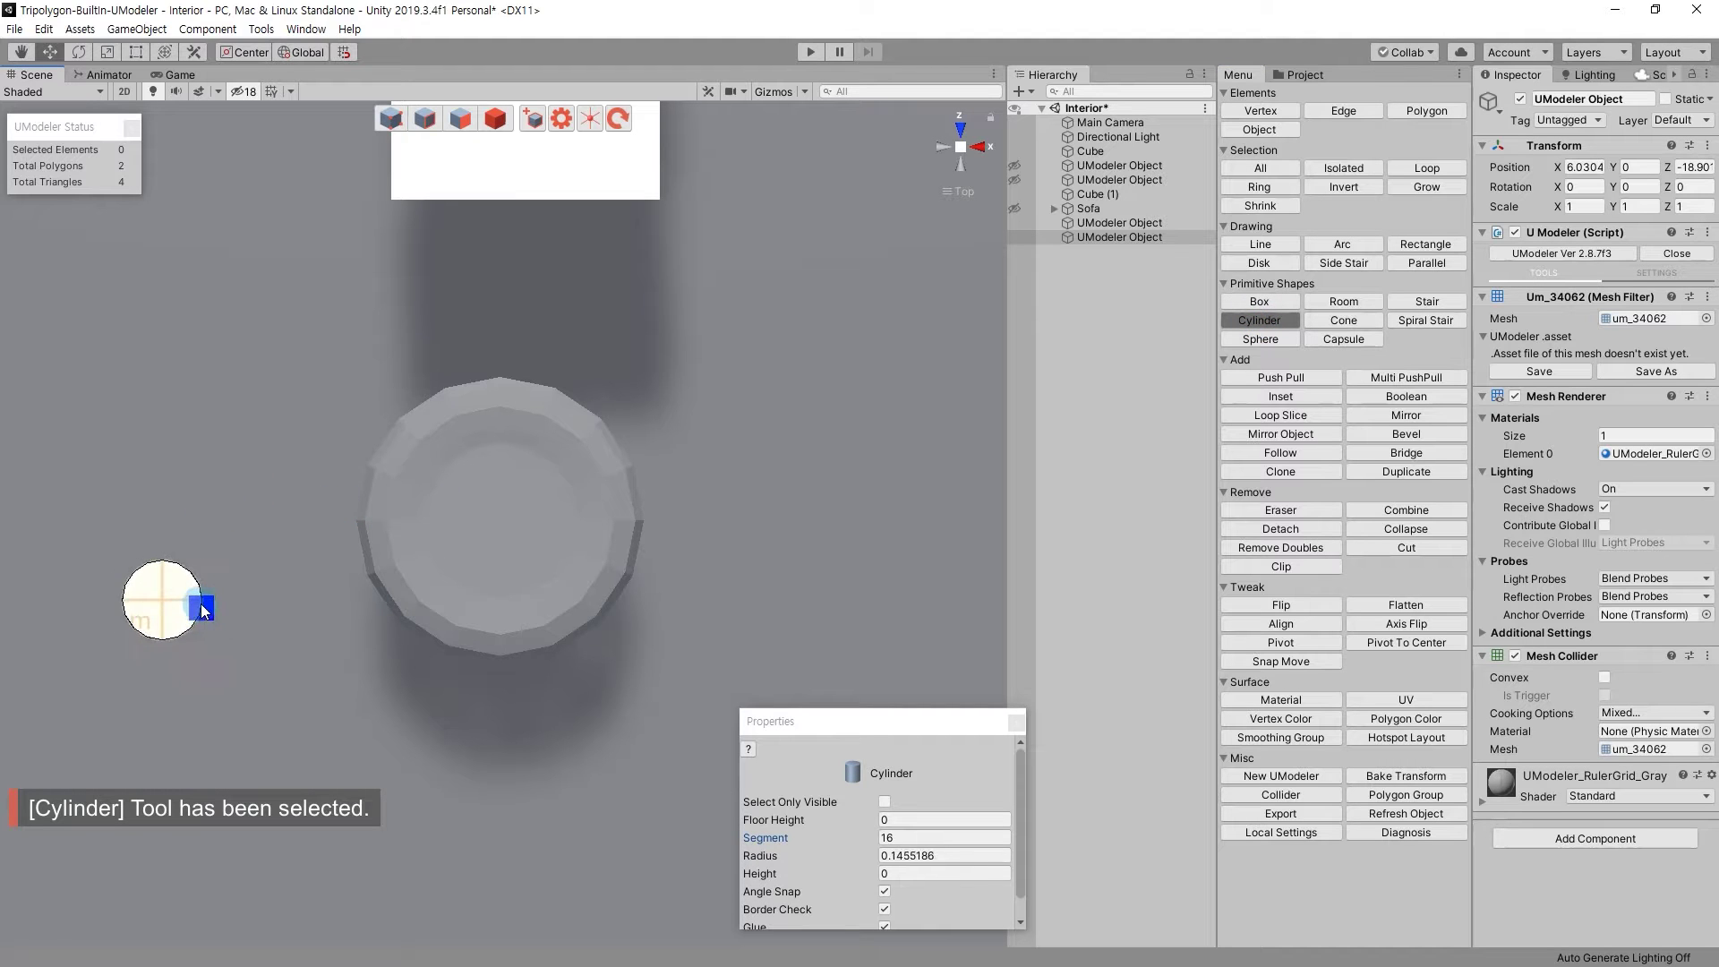
{"action": "left_click_drag", "start_coordinate": [437, 755], "coordinate": [396, 643], "text": "alt"}
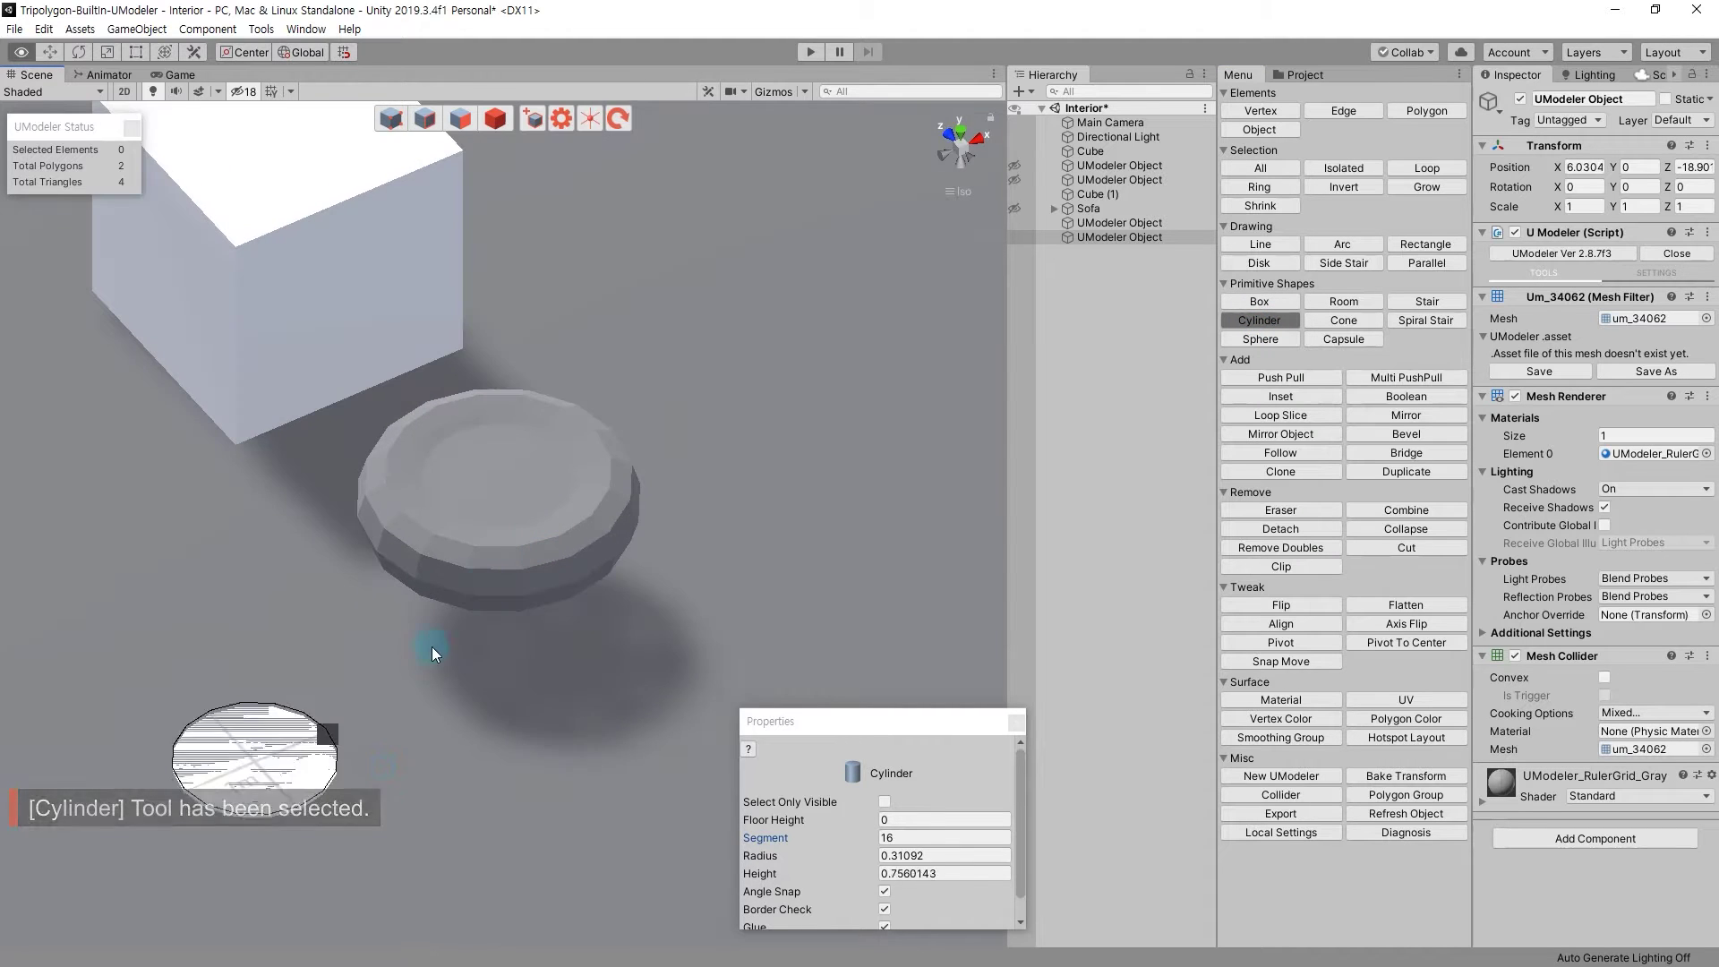
{"action": "left_click", "coordinate": [396, 642]}
Set the new cylinder's Segment count to 8.
{"action": "left_click", "coordinate": [925, 836]}
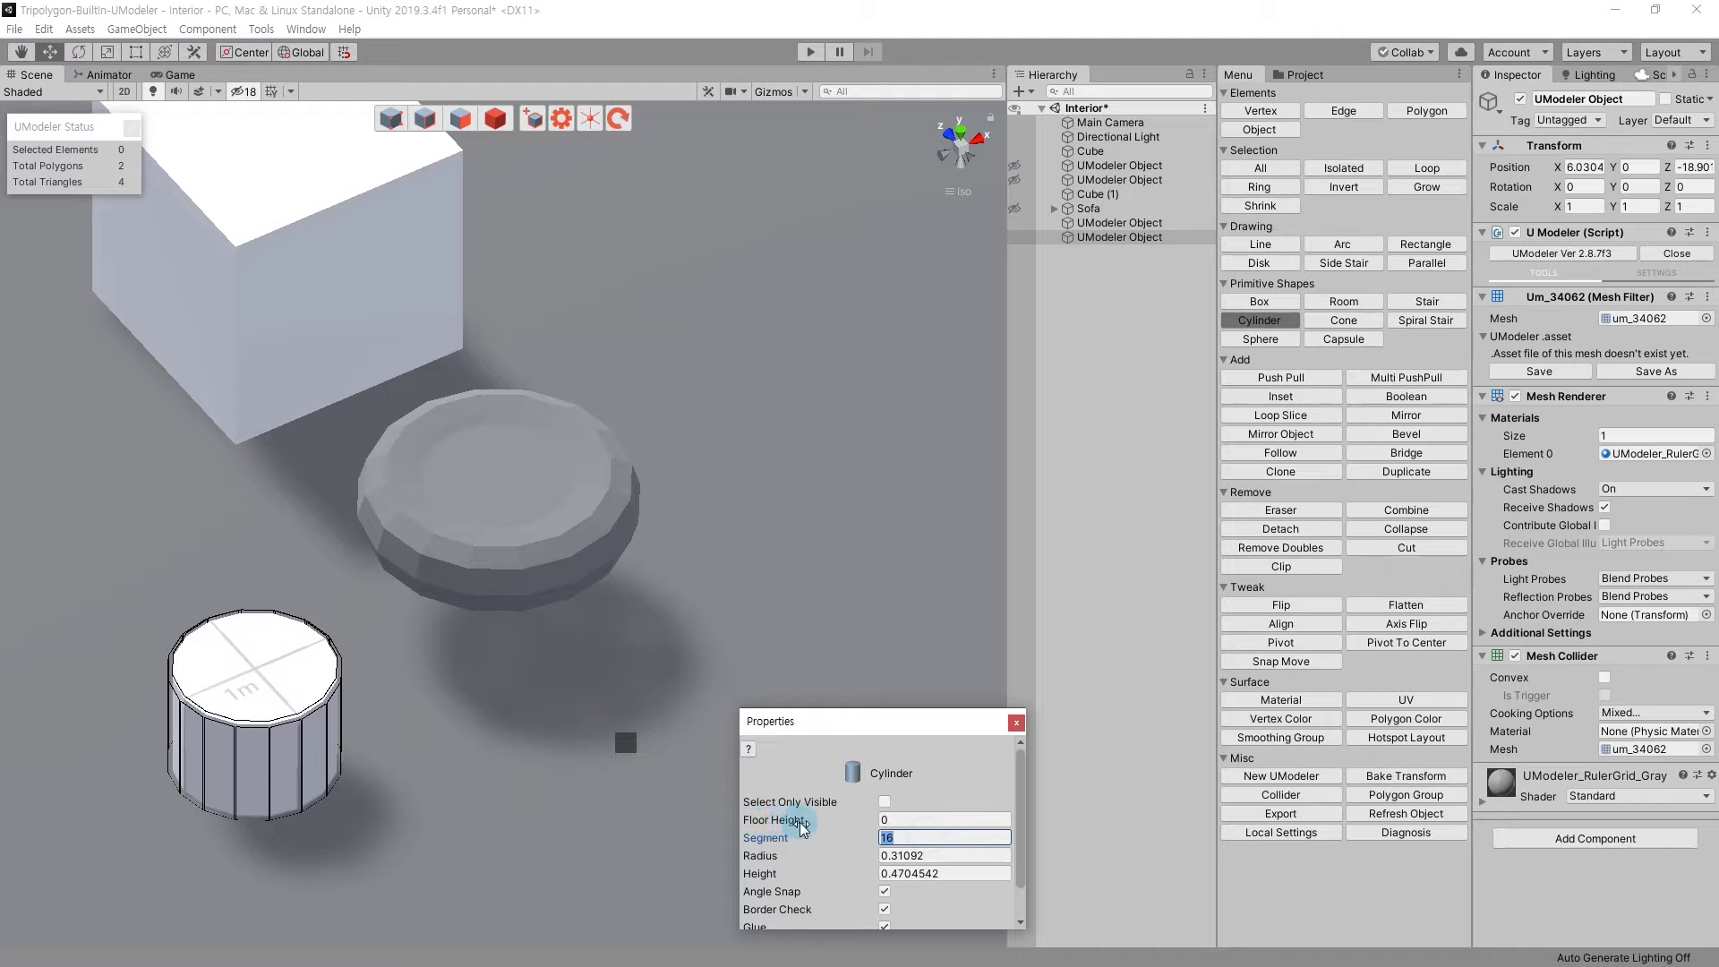
{"action": "type", "text": "6"}
{"action": "key", "text": "Return"}
{"action": "left_click", "coordinate": [928, 838]}
{"action": "type", "text": "8"}
{"action": "key", "text": "Return"}
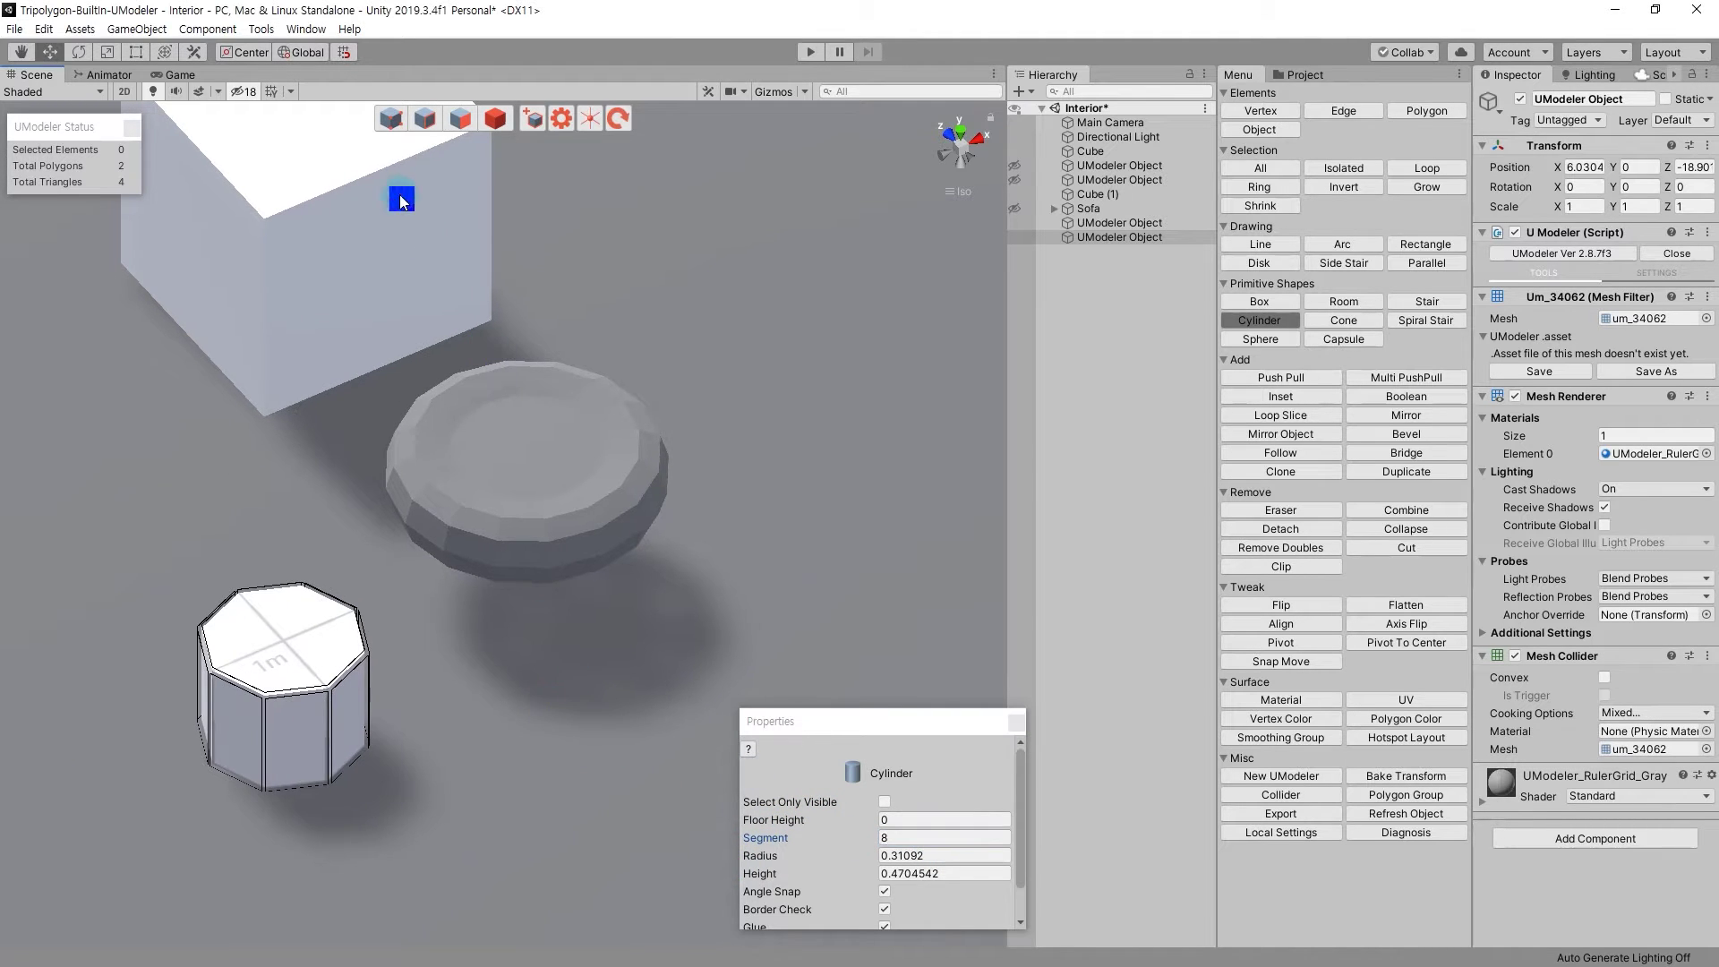
{"action": "left_click", "coordinate": [460, 123]}
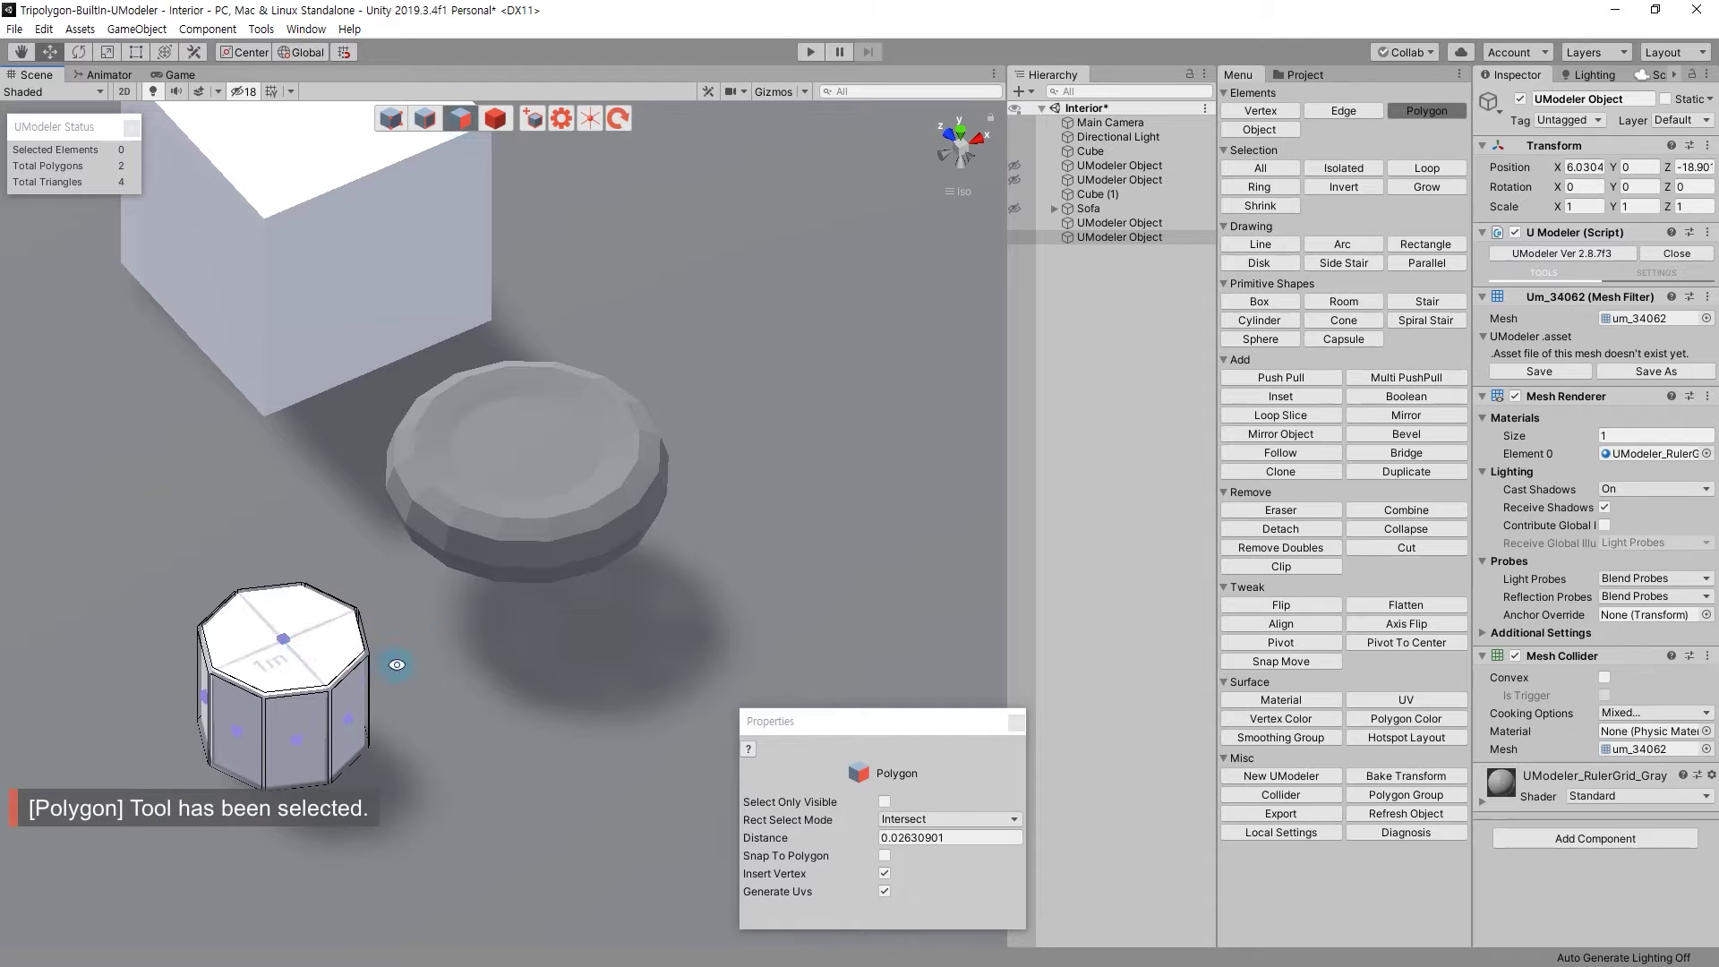
Scale the cylinder into a thin, tall post and move it through the disc's centre.
{"action": "left_click", "coordinate": [961, 144]}
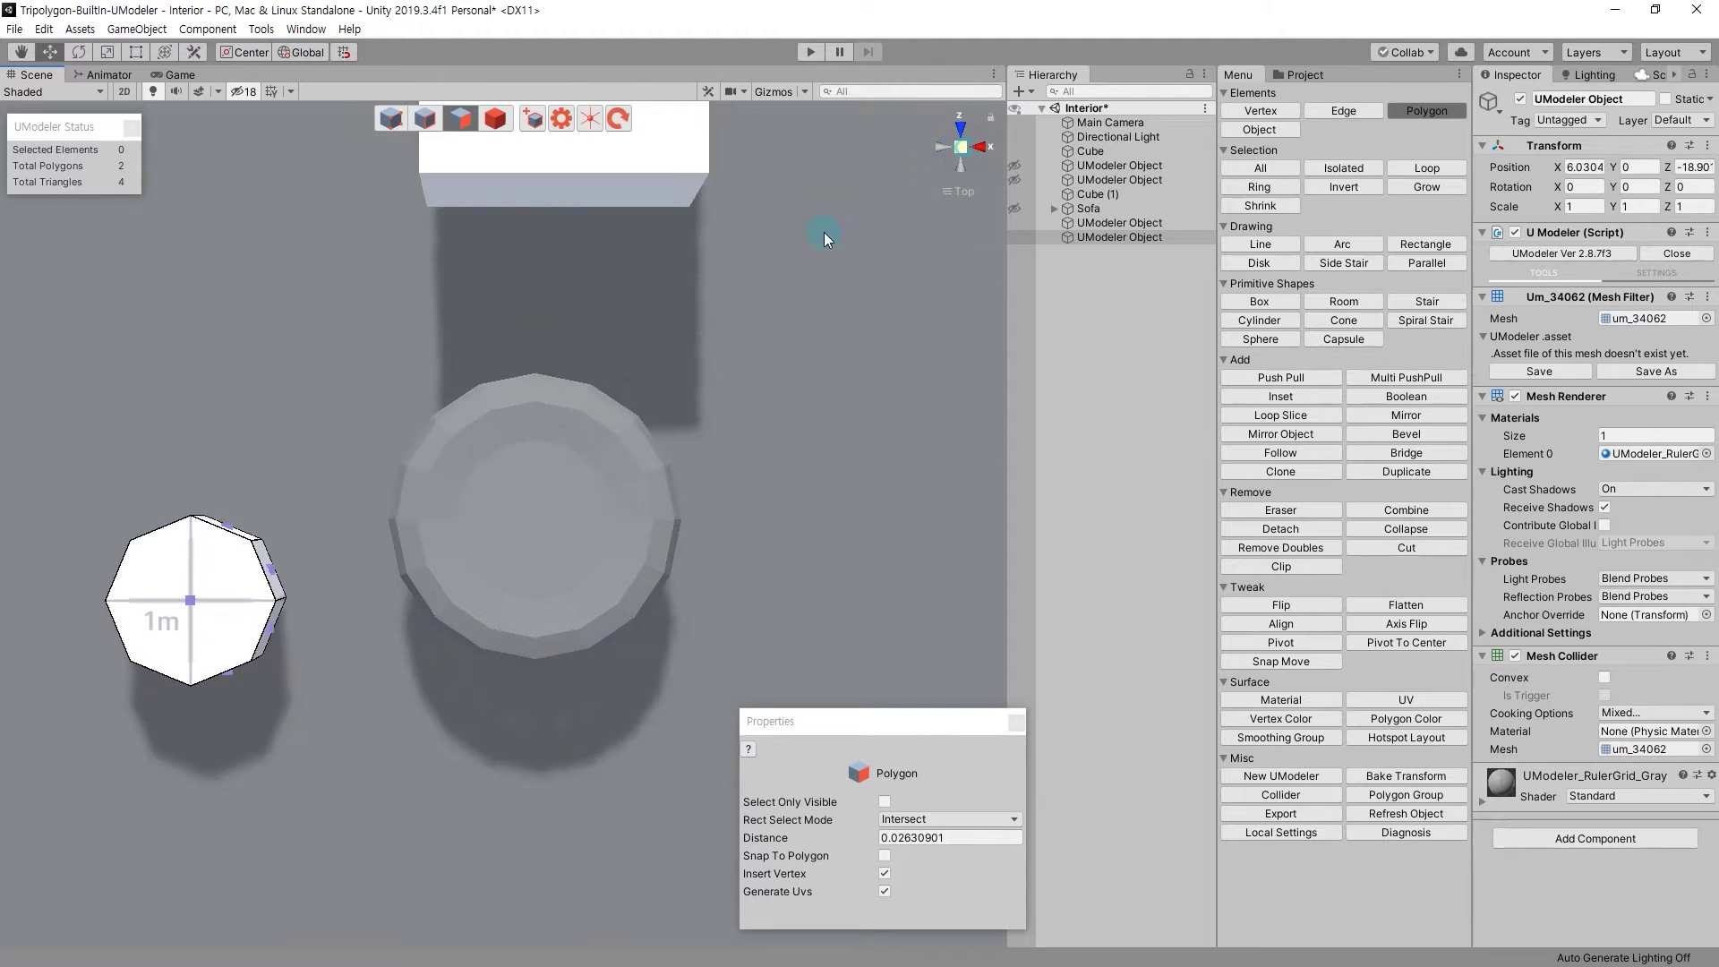
{"action": "left_click", "coordinate": [364, 550]}
{"action": "key", "text": "r"}
{"action": "mouse_move", "coordinate": [390, 621]}
{"action": "left_mouse_down", "text": "alt"}
{"action": "mouse_move", "coordinate": [458, 614]}
{"action": "mouse_move", "coordinate": [448, 666]}
{"action": "left_mouse_up", "text": "alt"}
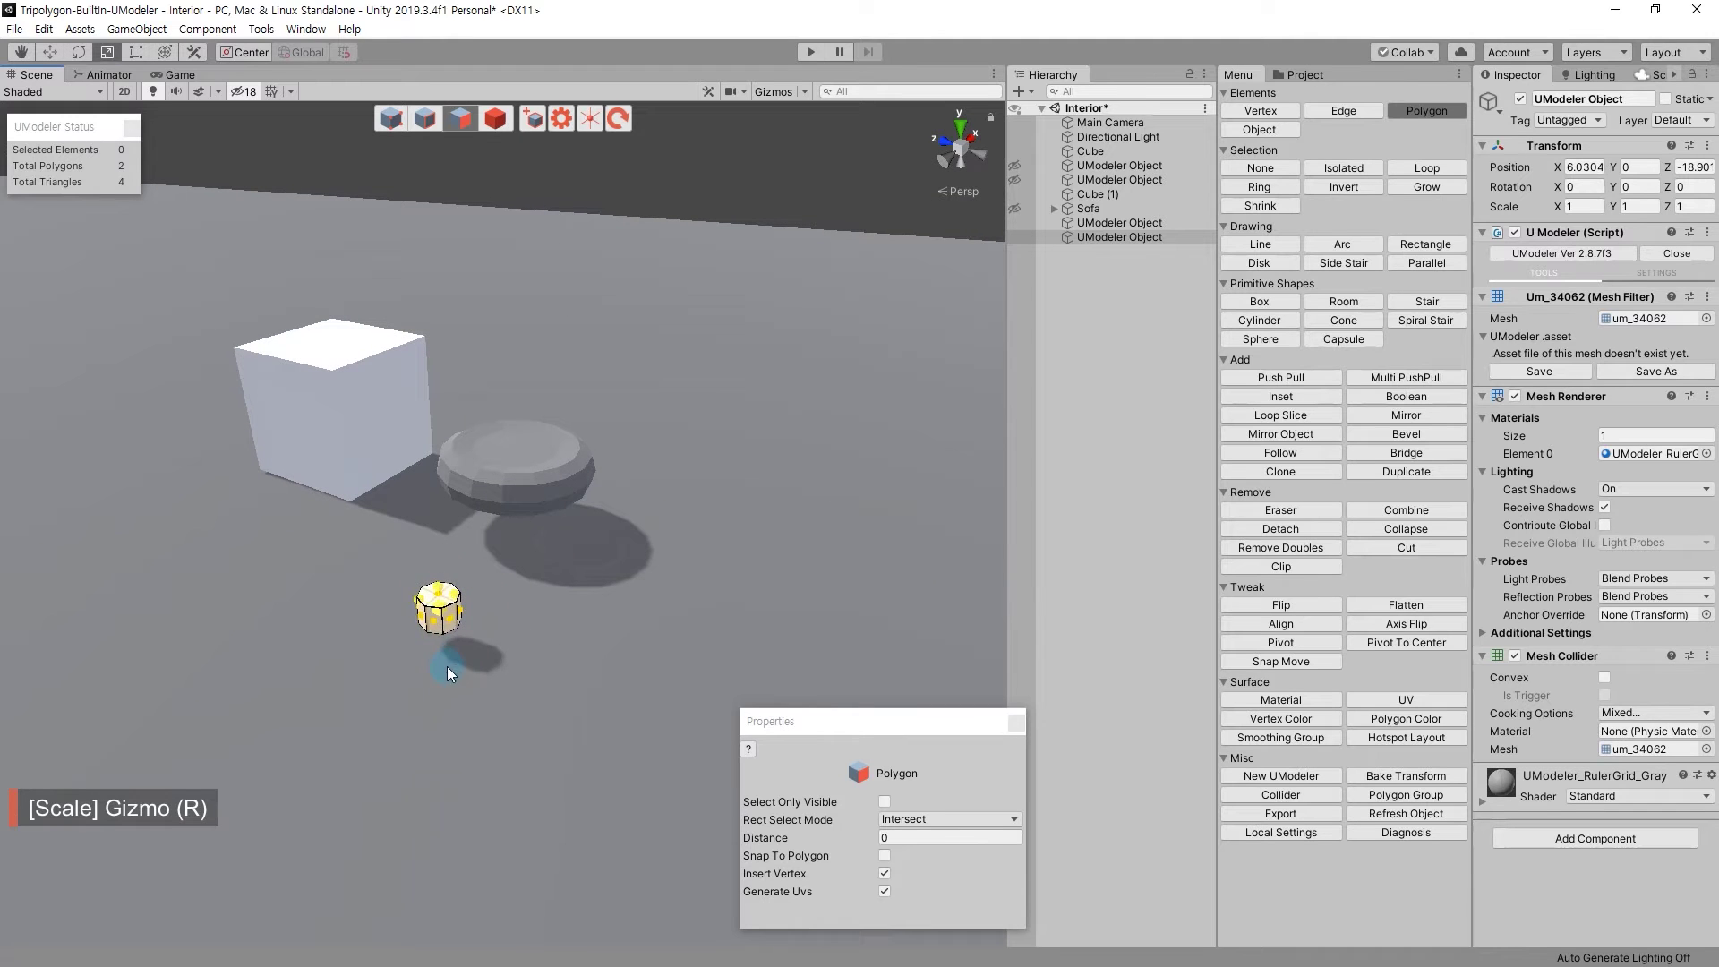
{"action": "left_click_drag", "start_coordinate": [436, 567], "coordinate": [427, 562]}
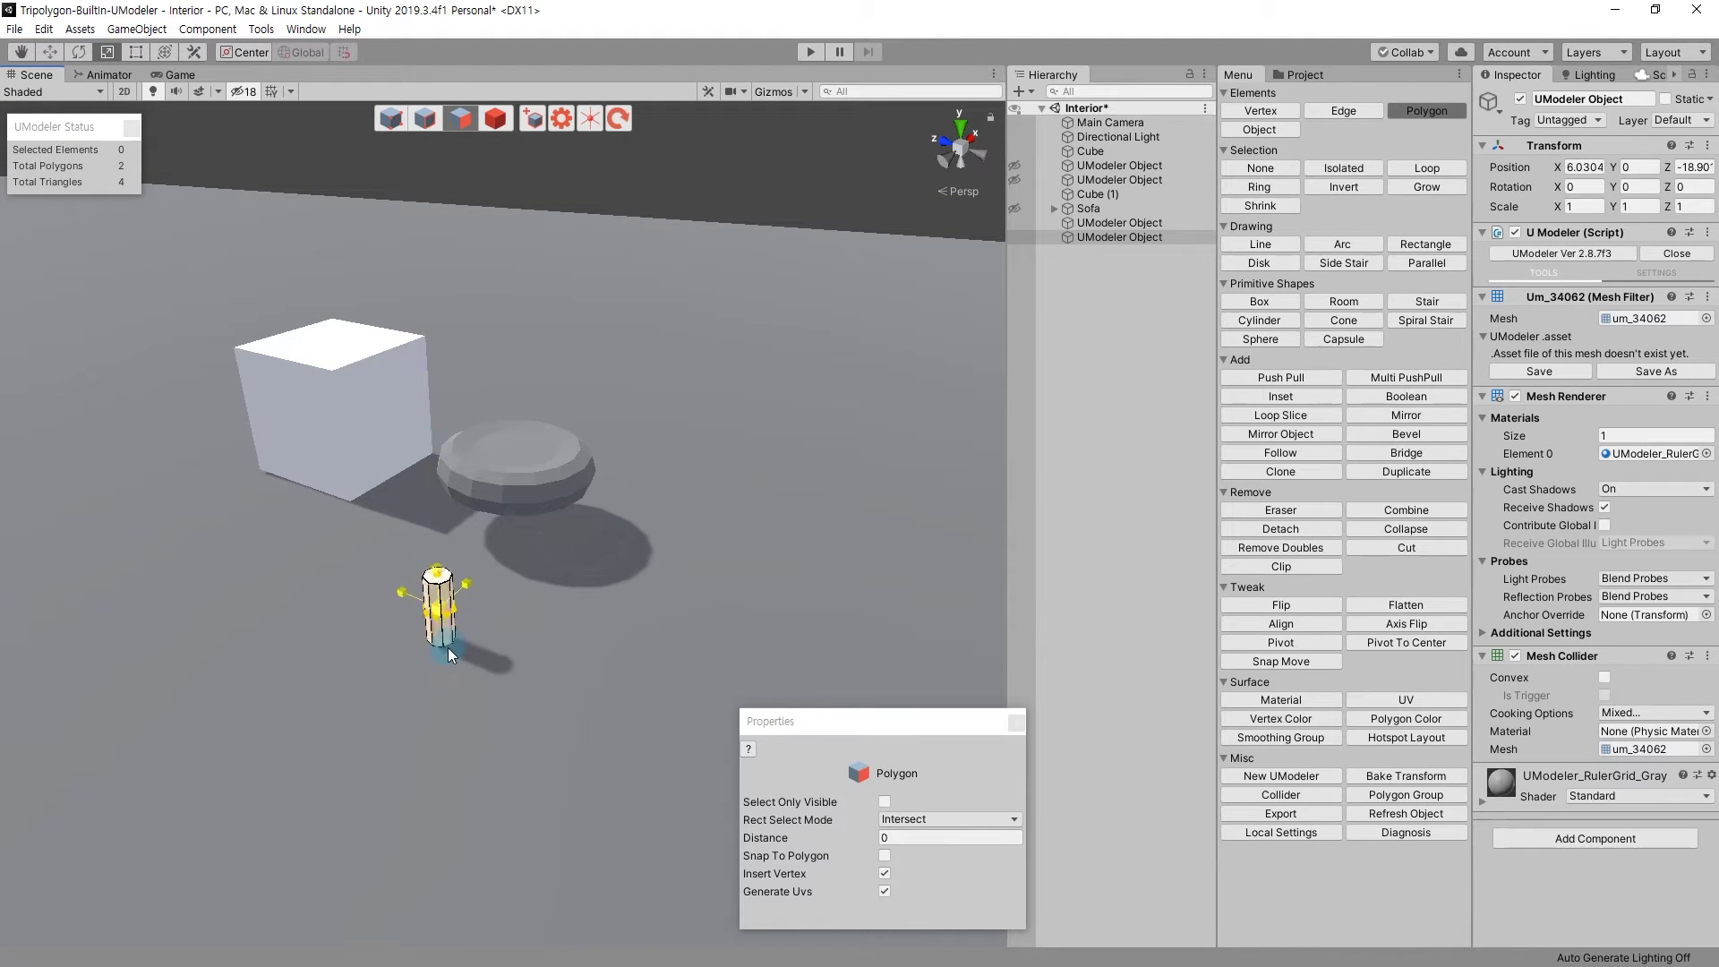
{"action": "left_click_drag", "start_coordinate": [427, 564], "coordinate": [486, 507], "text": "alt"}
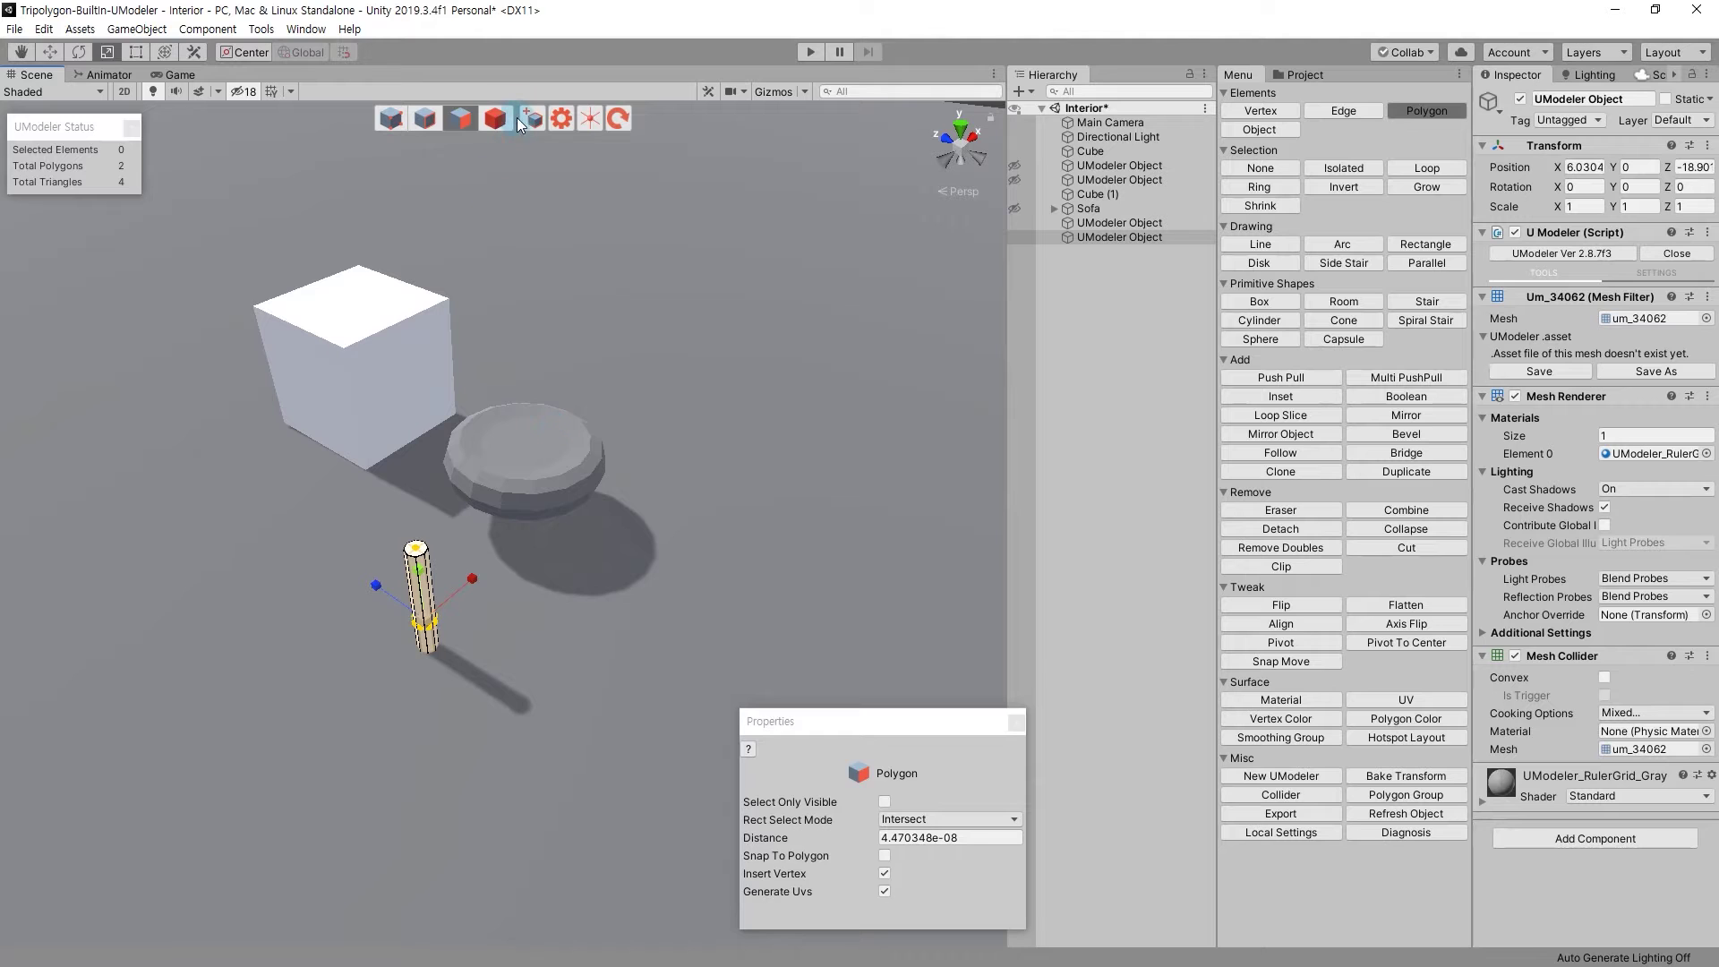
{"action": "key", "text": "4"}
{"action": "key", "text": "w"}
{"action": "mouse_move", "coordinate": [424, 630]}
{"action": "left_mouse_down"}
{"action": "mouse_move", "coordinate": [523, 526]}
{"action": "mouse_move", "coordinate": [485, 485]}
{"action": "mouse_move", "coordinate": [547, 219]}
{"action": "left_mouse_up"}
{"action": "key", "text": "f"}
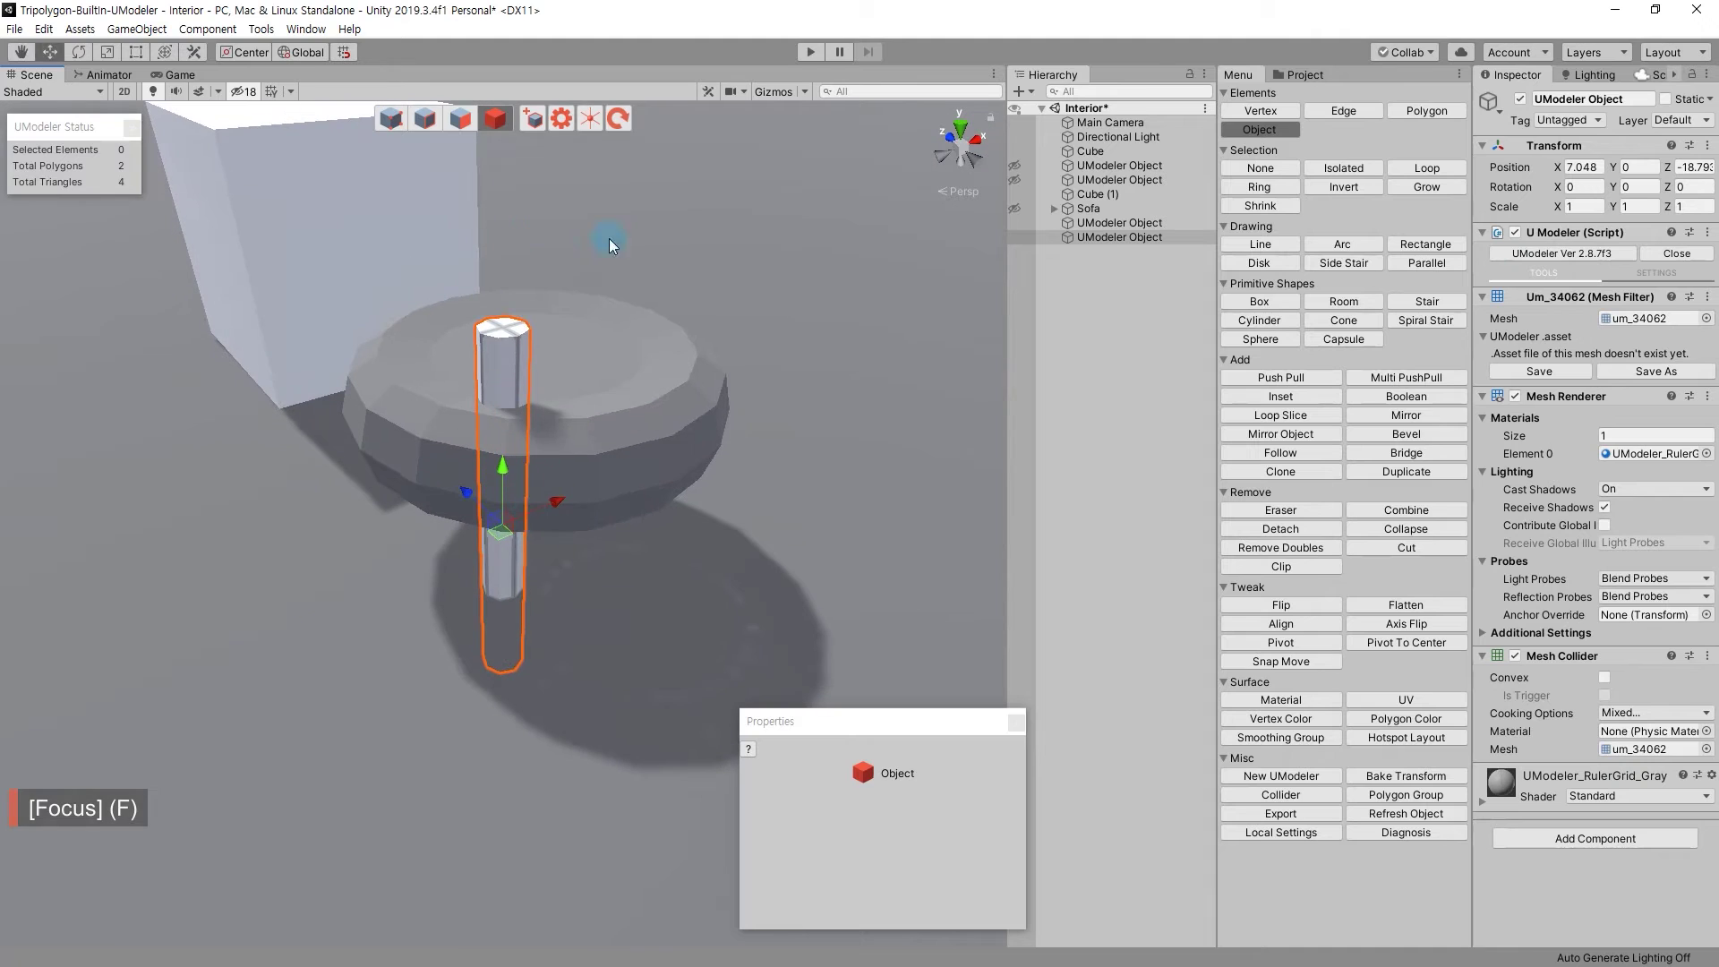
Move the post's pivot to its centre and place the gizmo at the pivot.
{"action": "left_click_drag", "start_coordinate": [615, 307], "coordinate": [569, 451], "text": "alt"}
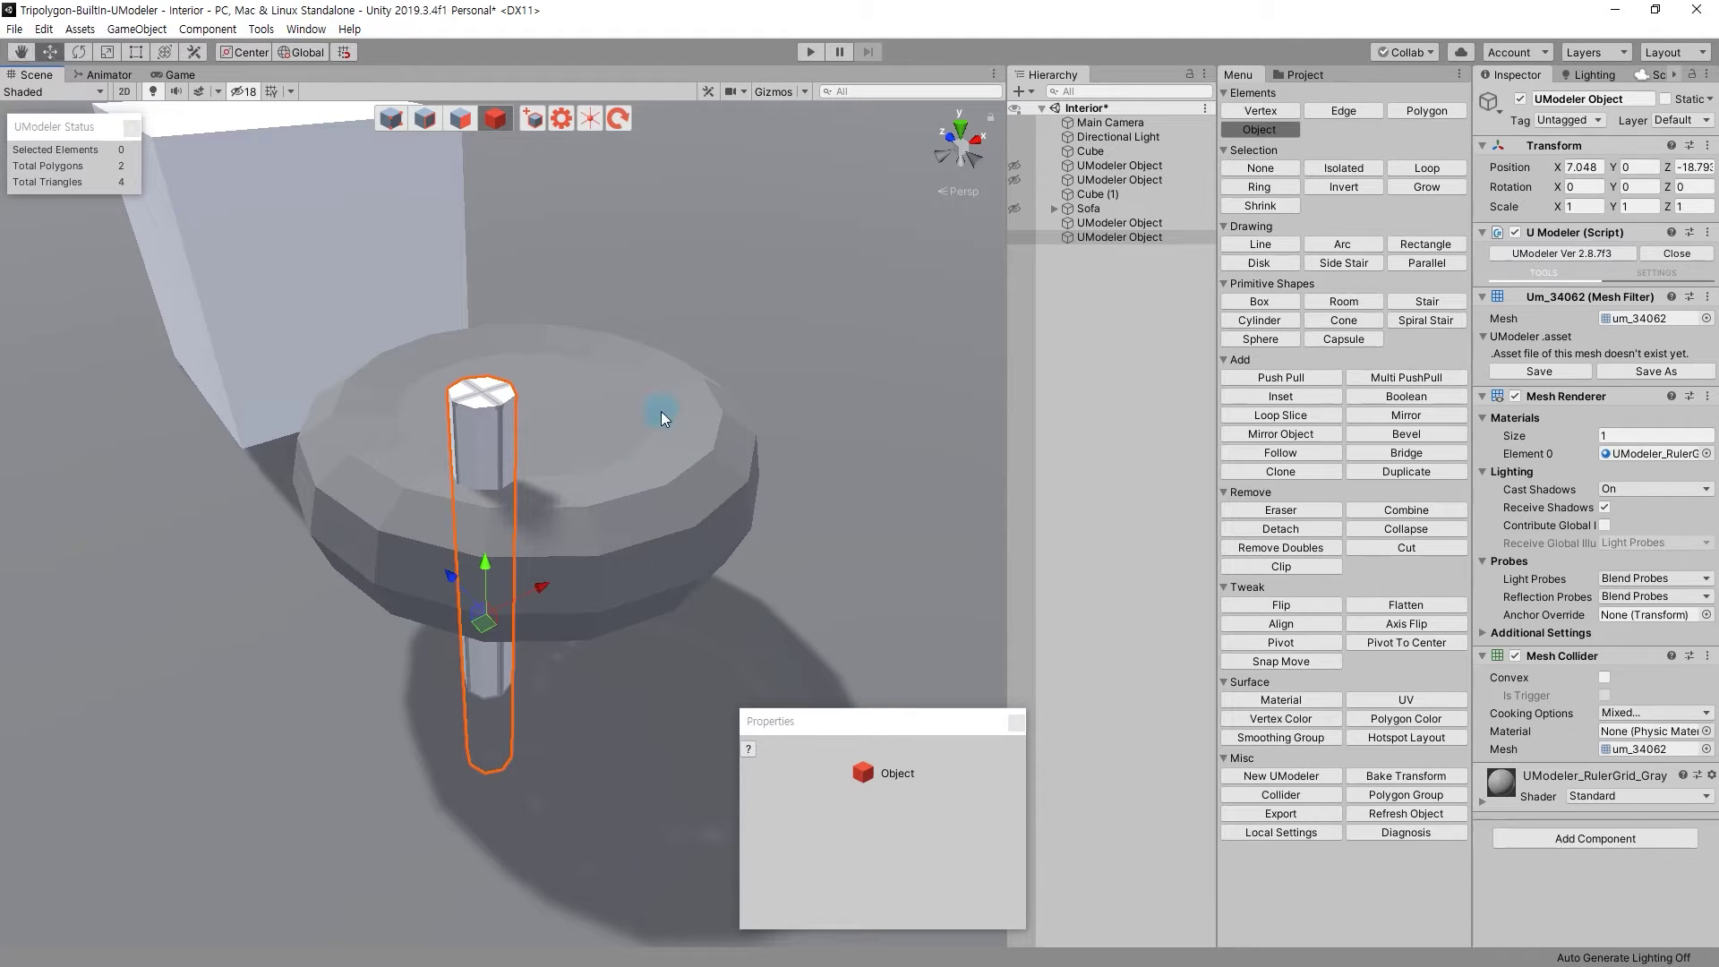
{"action": "left_click", "coordinate": [1407, 642]}
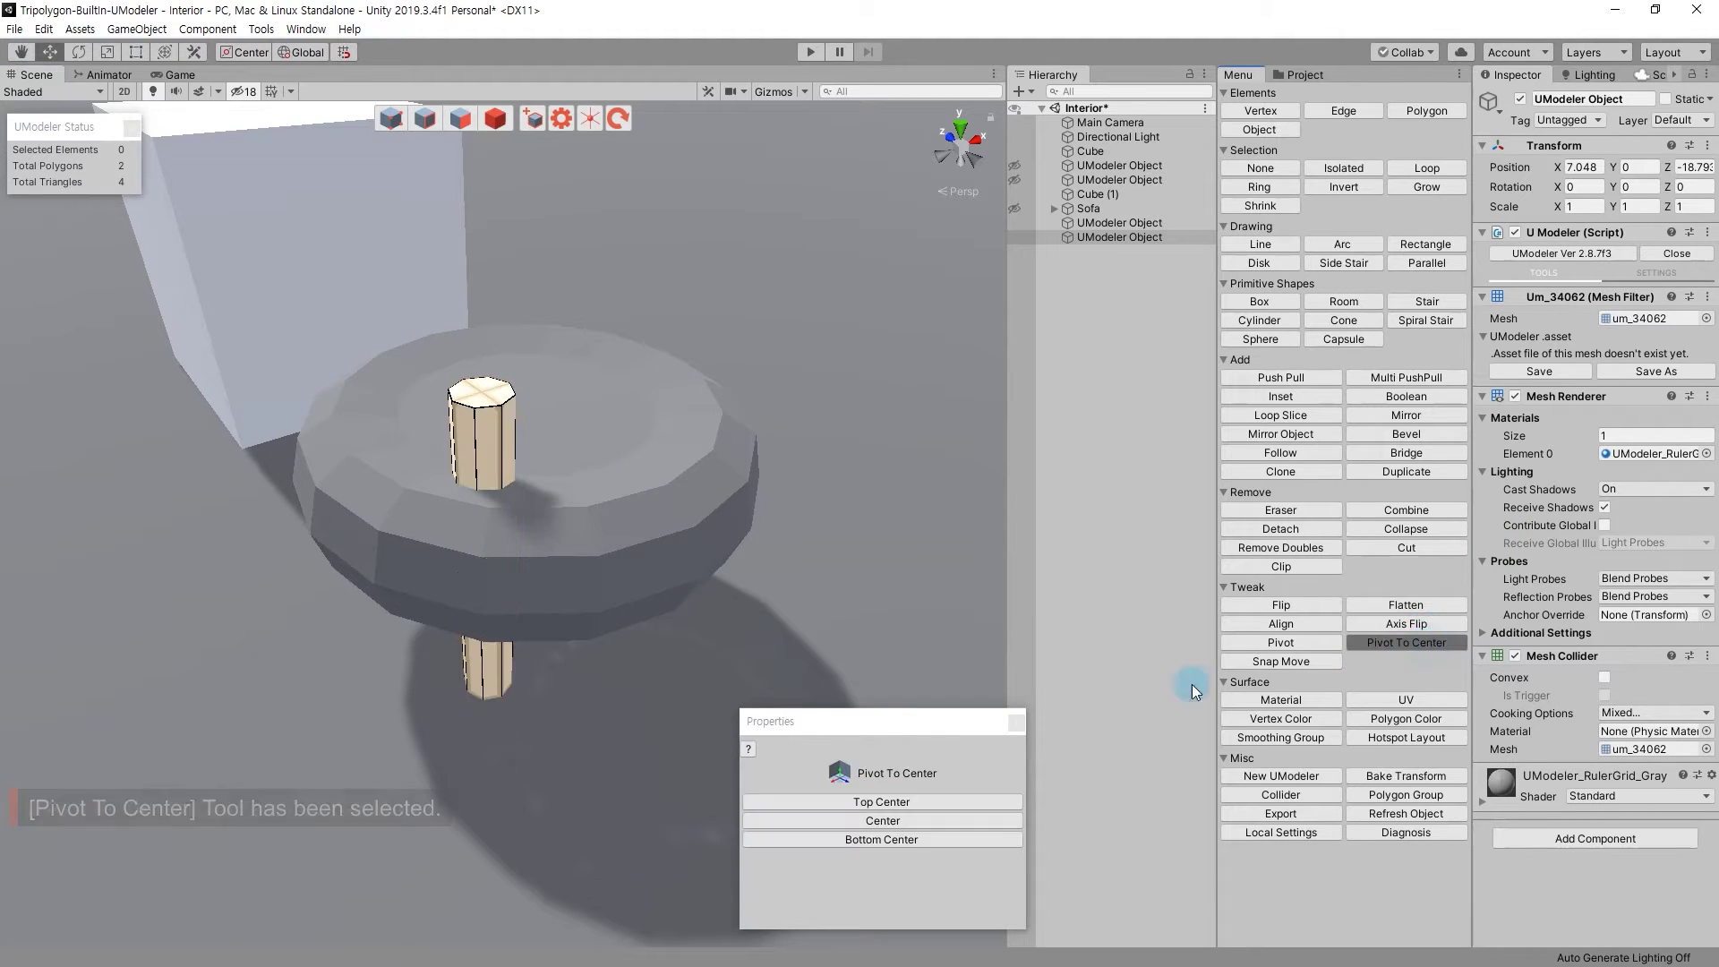
{"action": "left_click", "coordinate": [883, 785]}
{"action": "left_click_drag", "start_coordinate": [611, 394], "coordinate": [606, 357], "text": "alt"}
{"action": "left_click", "coordinate": [225, 52]}
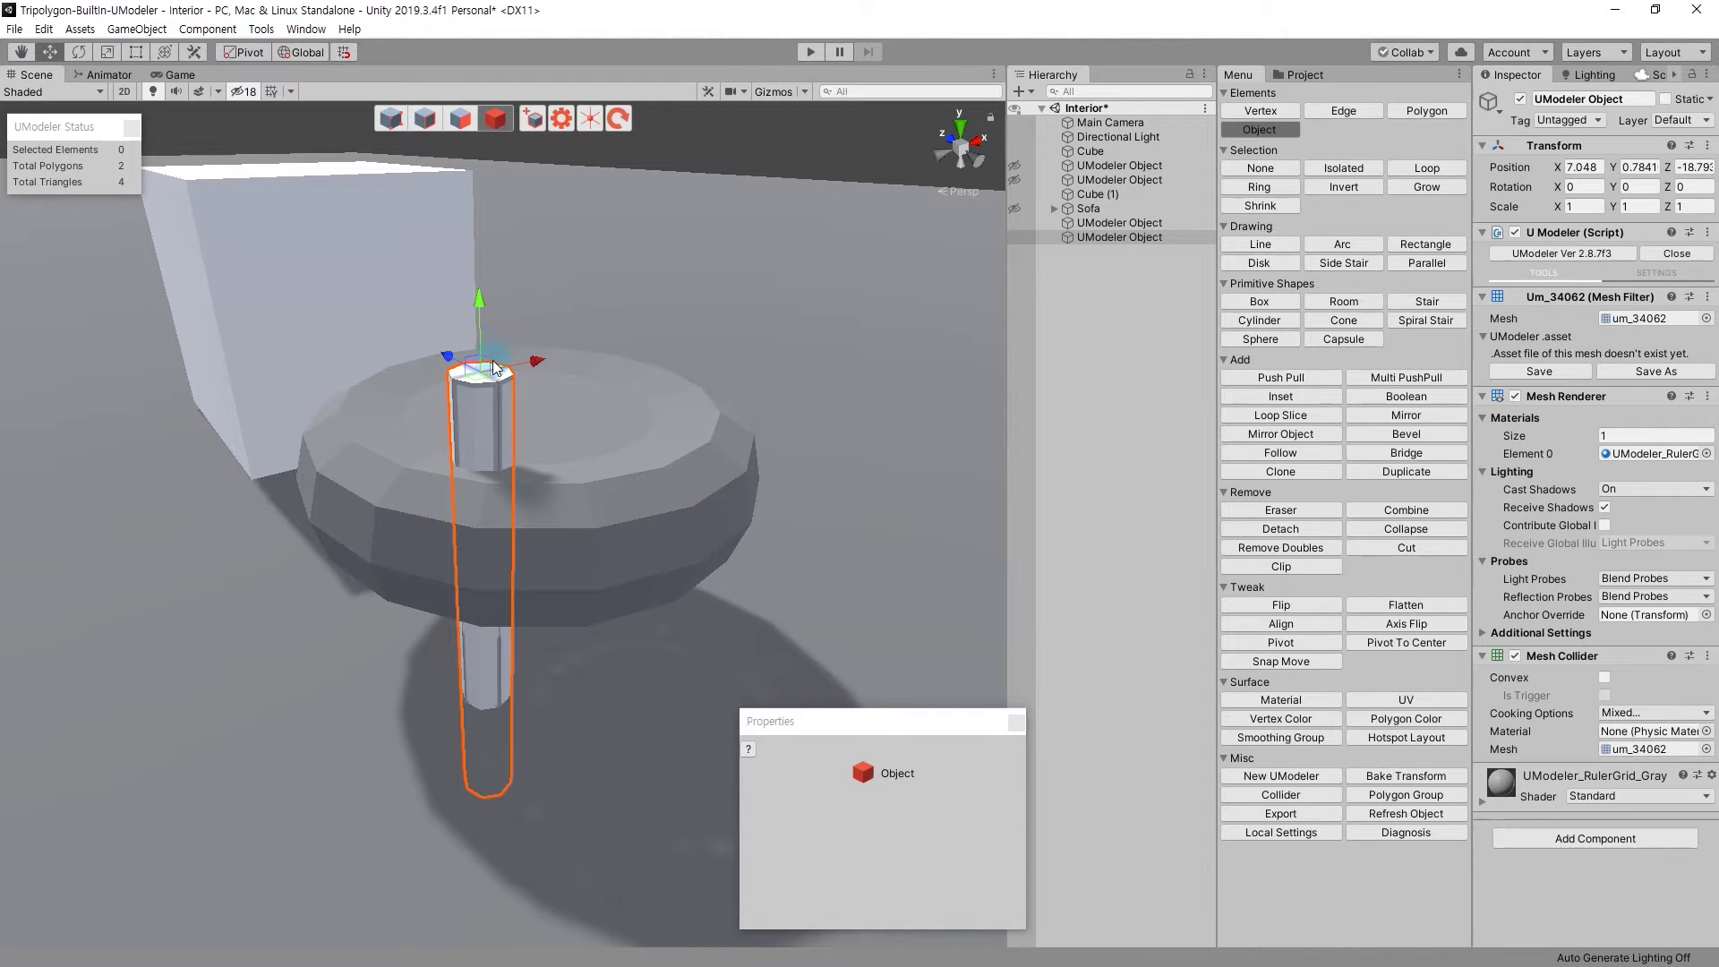
Lower the post beneath the disc and check its placement from Top view.
{"action": "mouse_move", "coordinate": [486, 381]}
{"action": "left_mouse_down"}
{"action": "mouse_move", "coordinate": [496, 472]}
{"action": "mouse_move", "coordinate": [567, 630]}
{"action": "mouse_move", "coordinate": [906, 117]}
{"action": "left_mouse_up"}
{"action": "scroll", "coordinate": [567, 630], "scroll_direction": "up", "scroll_amount": 3}
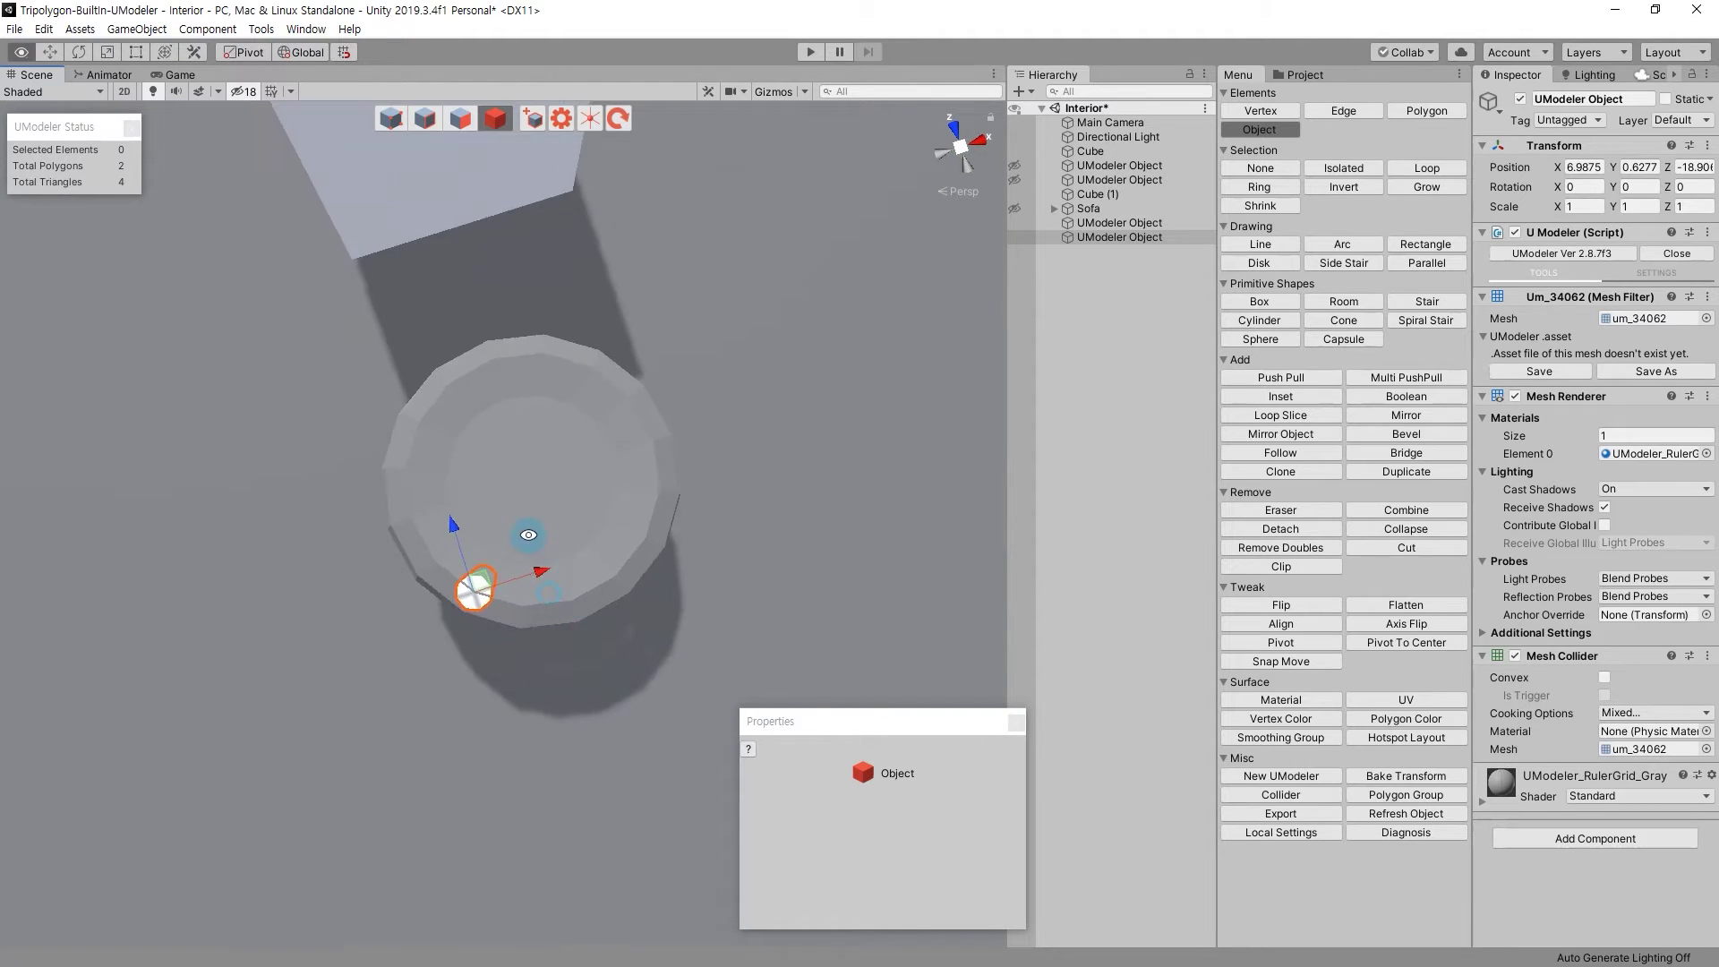
{"action": "left_click", "coordinate": [962, 146]}
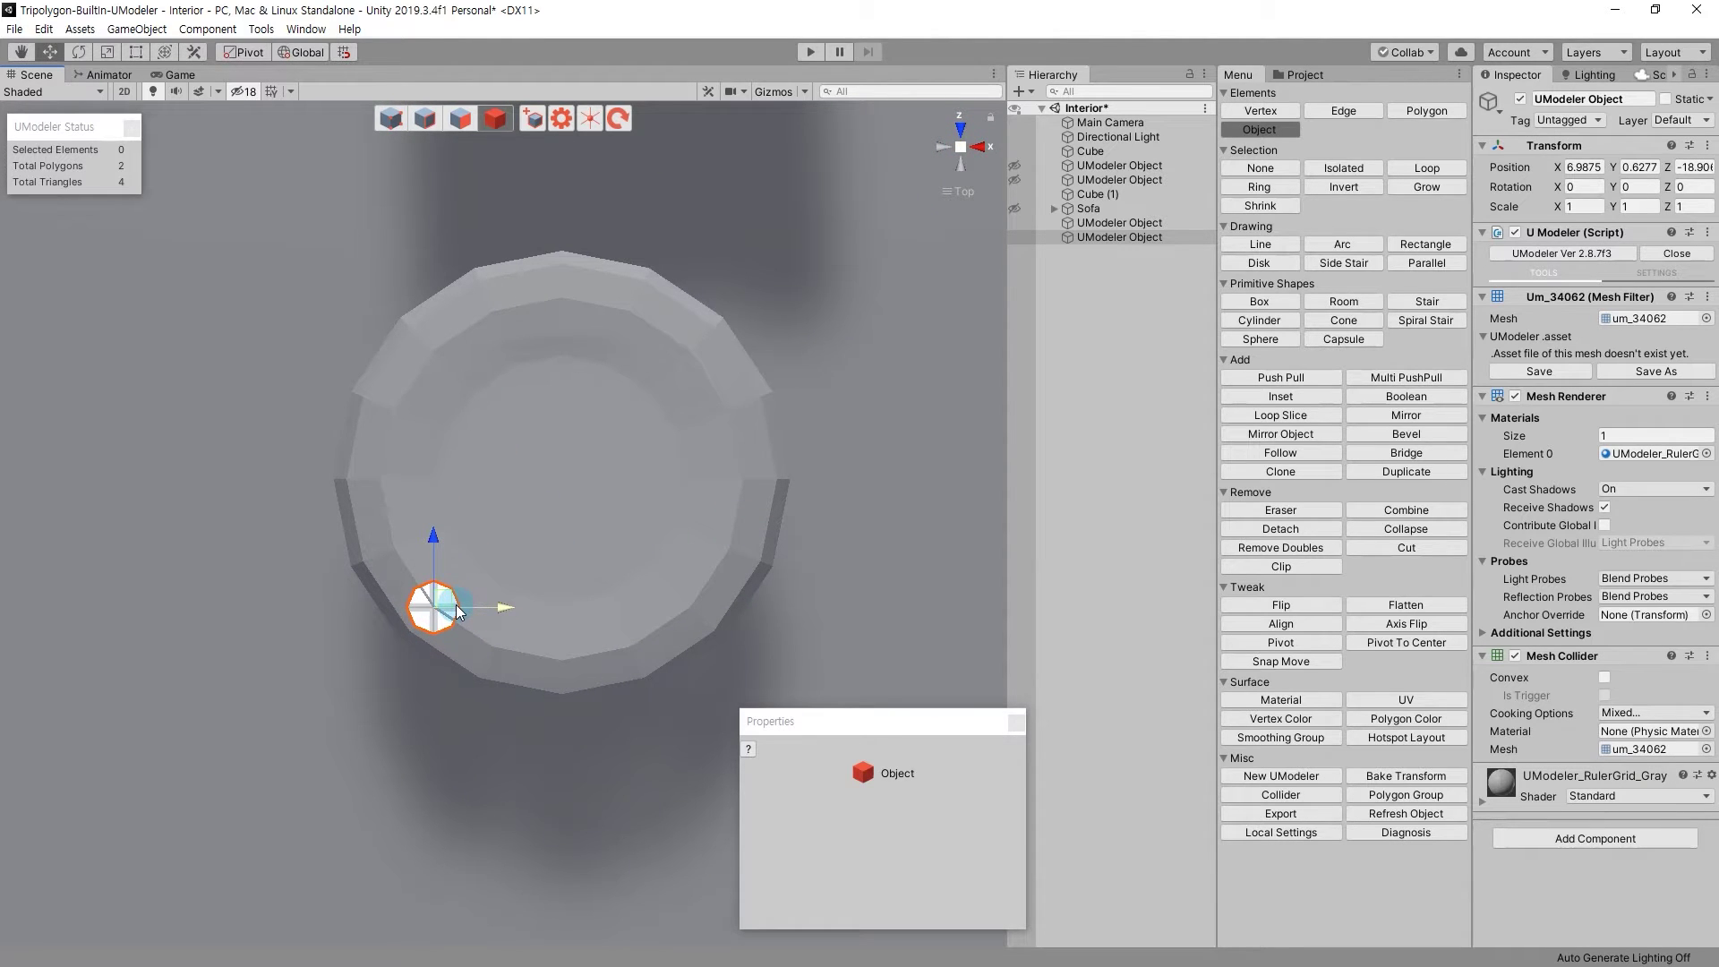
{"action": "mouse_move", "coordinate": [482, 573]}
{"action": "left_mouse_down", "text": "alt"}
{"action": "mouse_move", "coordinate": [489, 605]}
{"action": "mouse_move", "coordinate": [509, 466]}
{"action": "left_mouse_up", "text": "alt"}
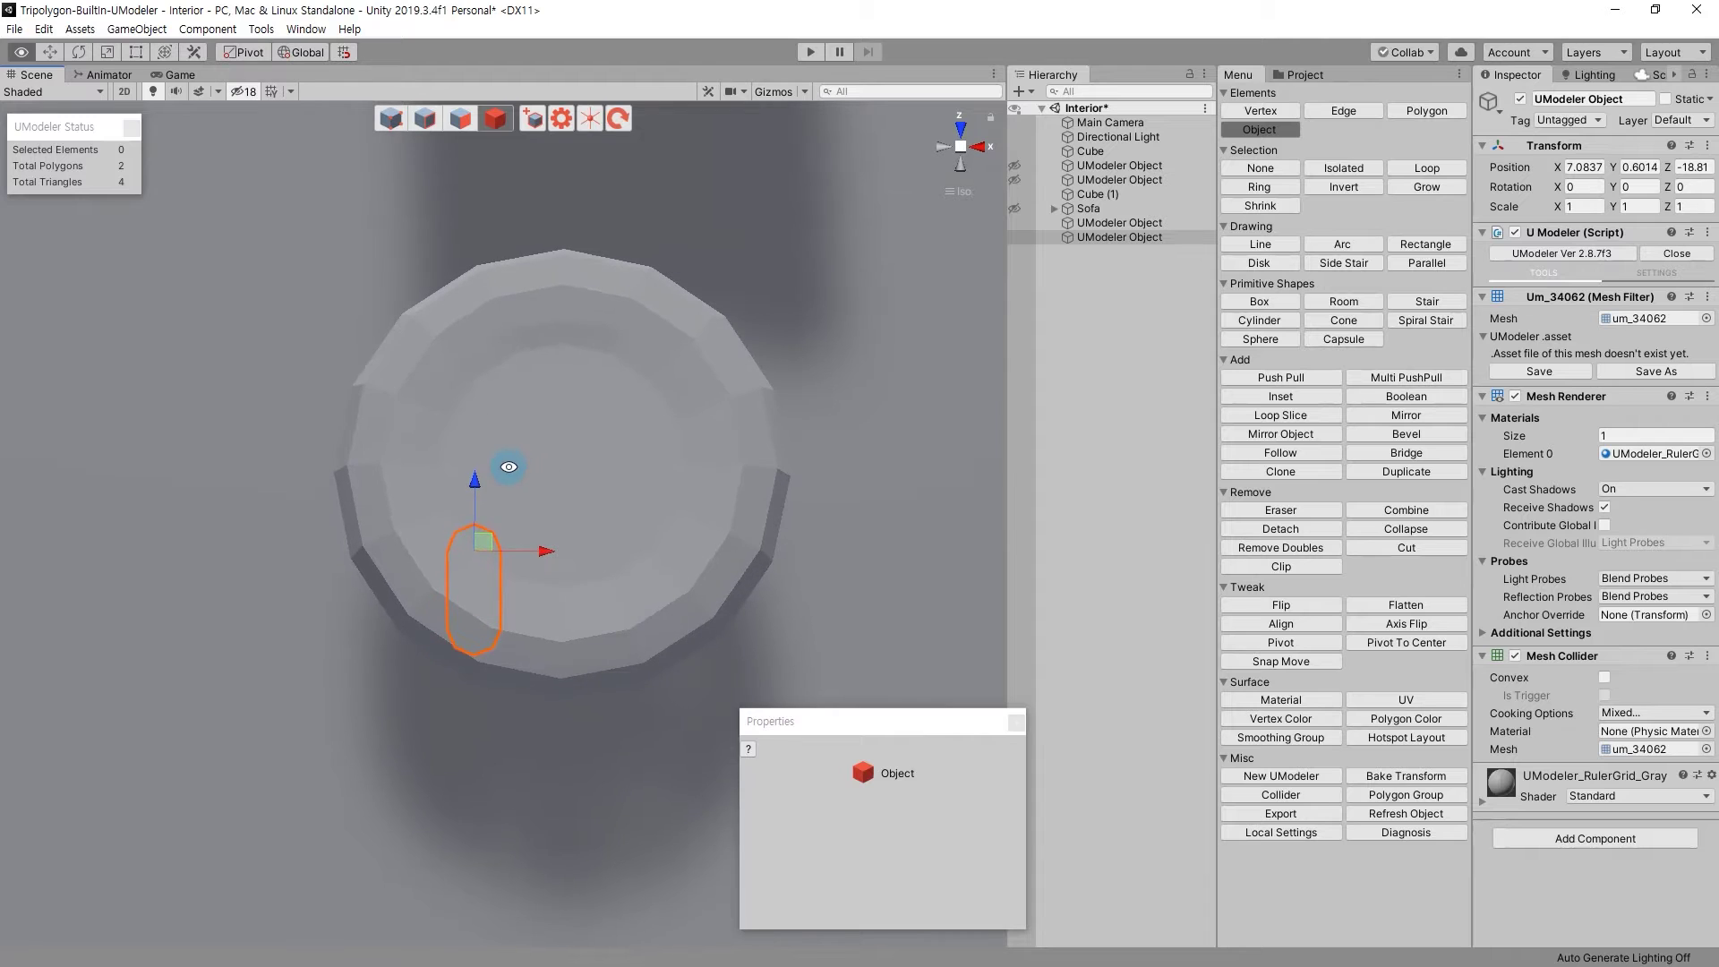
{"action": "left_click_drag", "start_coordinate": [528, 443], "coordinate": [593, 373], "text": "alt"}
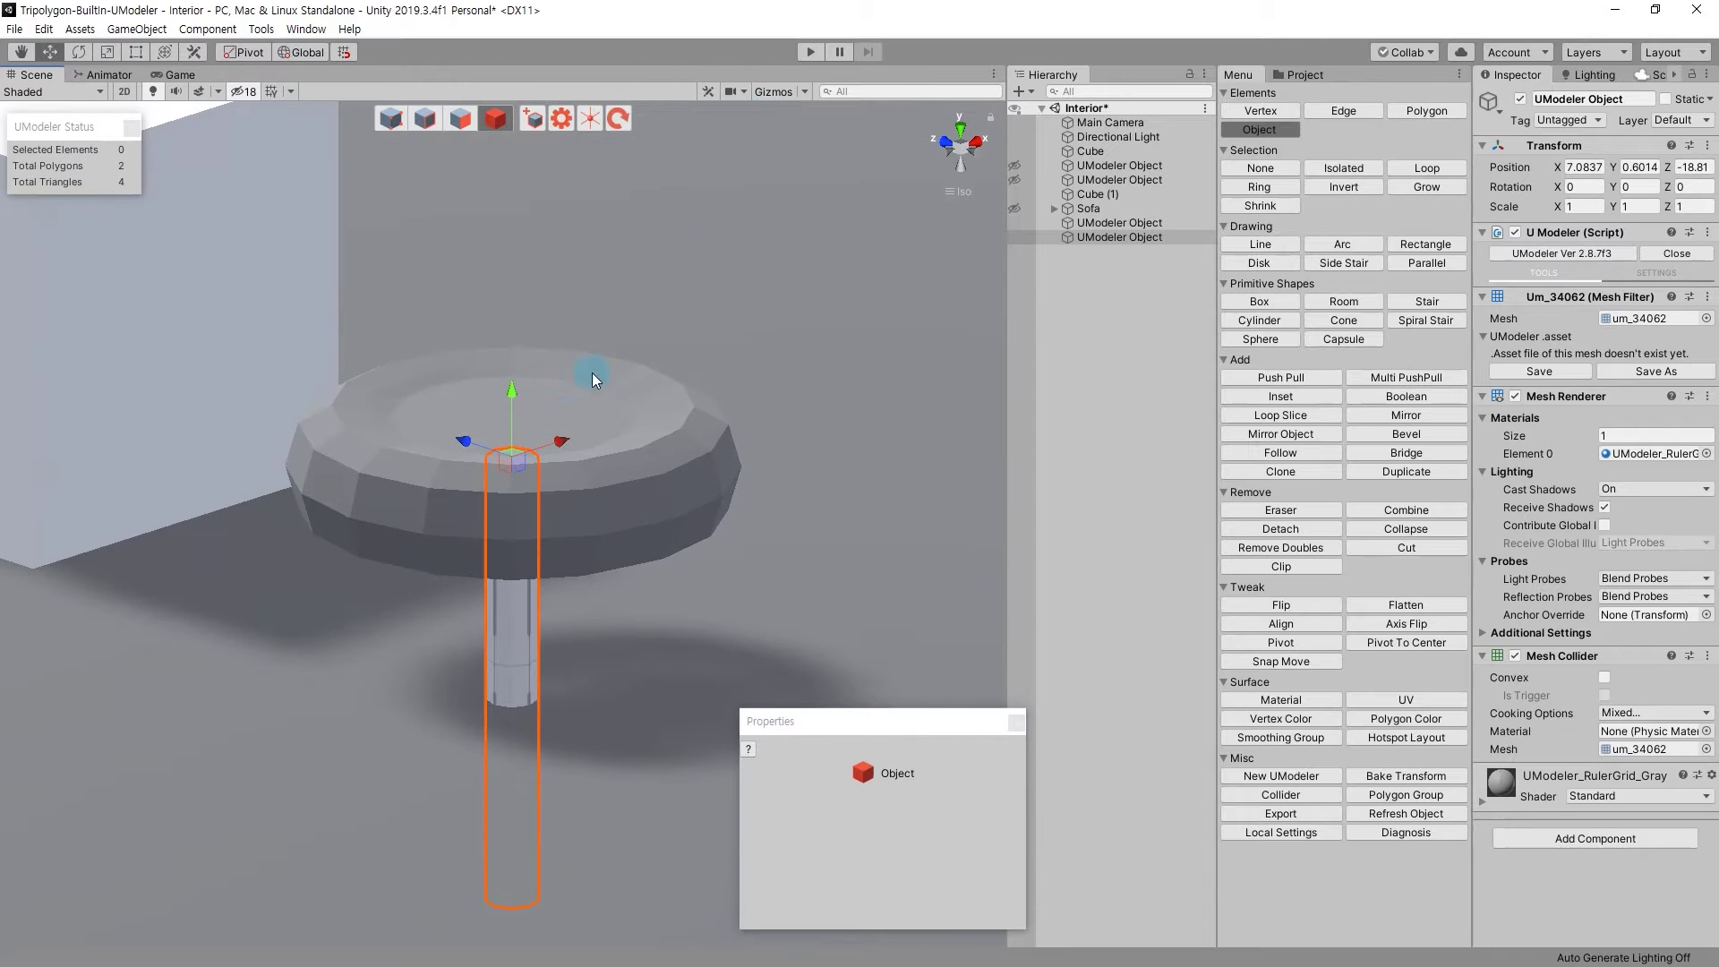
Try tilting the leg with the Rotate gizmo, undoing the unwanted attempts.
{"action": "key", "text": "e"}
{"action": "left_click_drag", "start_coordinate": [536, 455], "coordinate": [546, 417]}
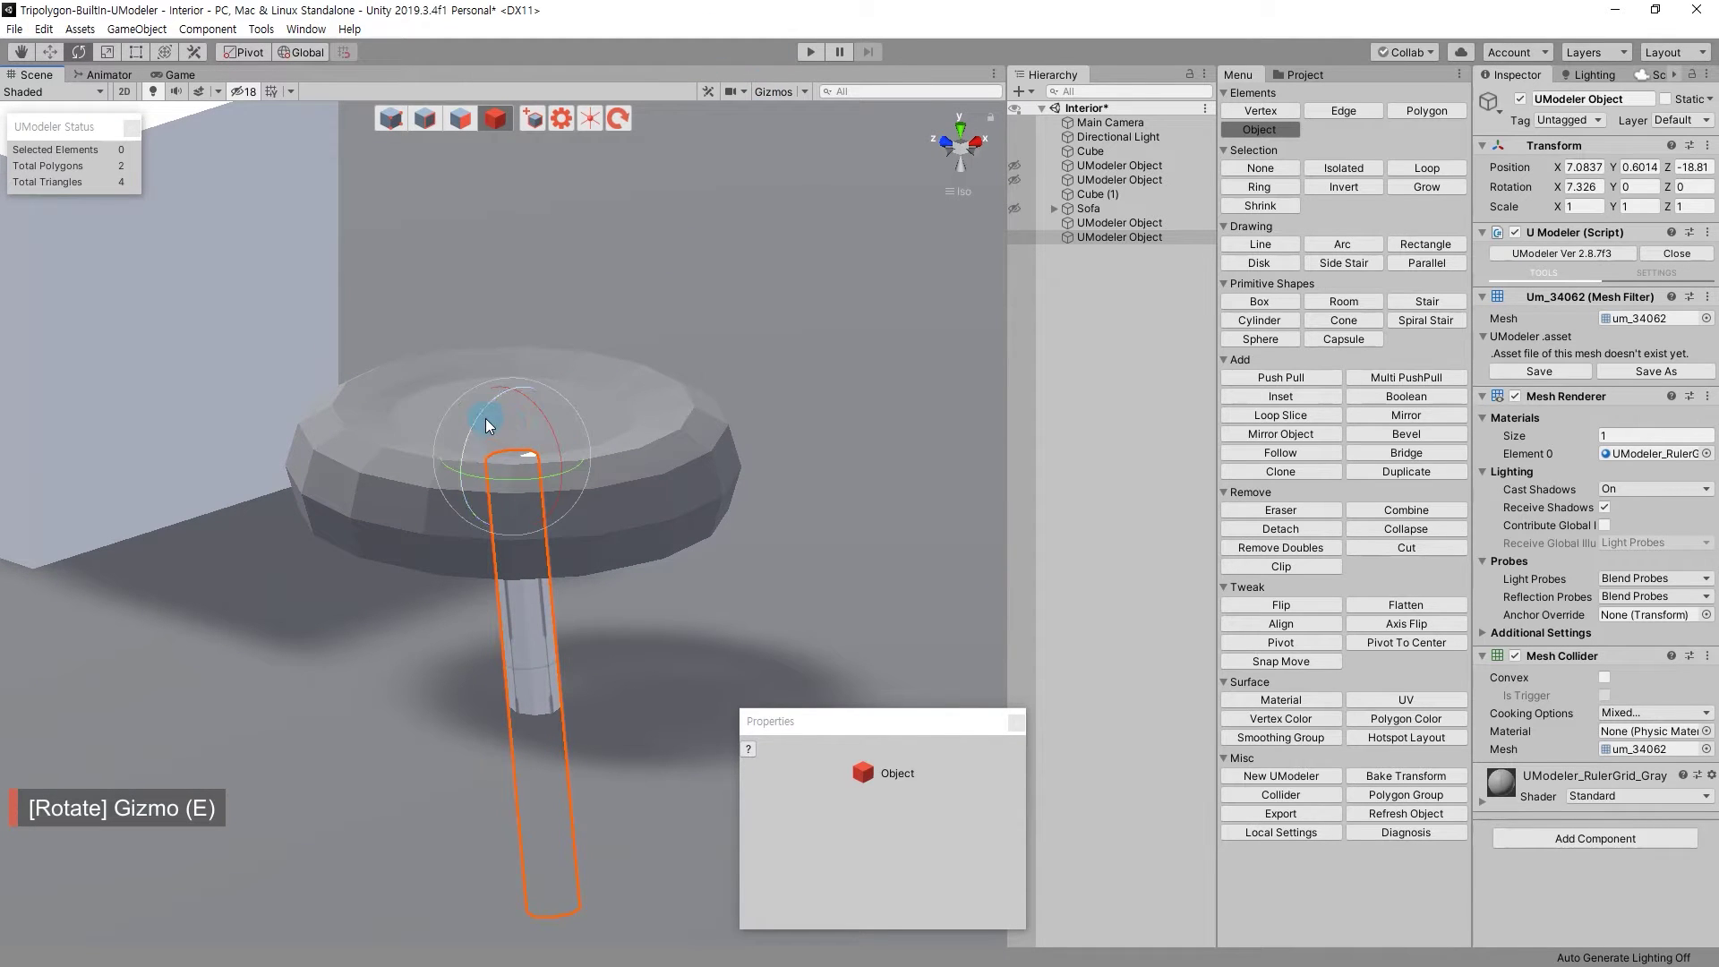
{"action": "left_click_drag", "start_coordinate": [485, 417], "coordinate": [503, 400]}
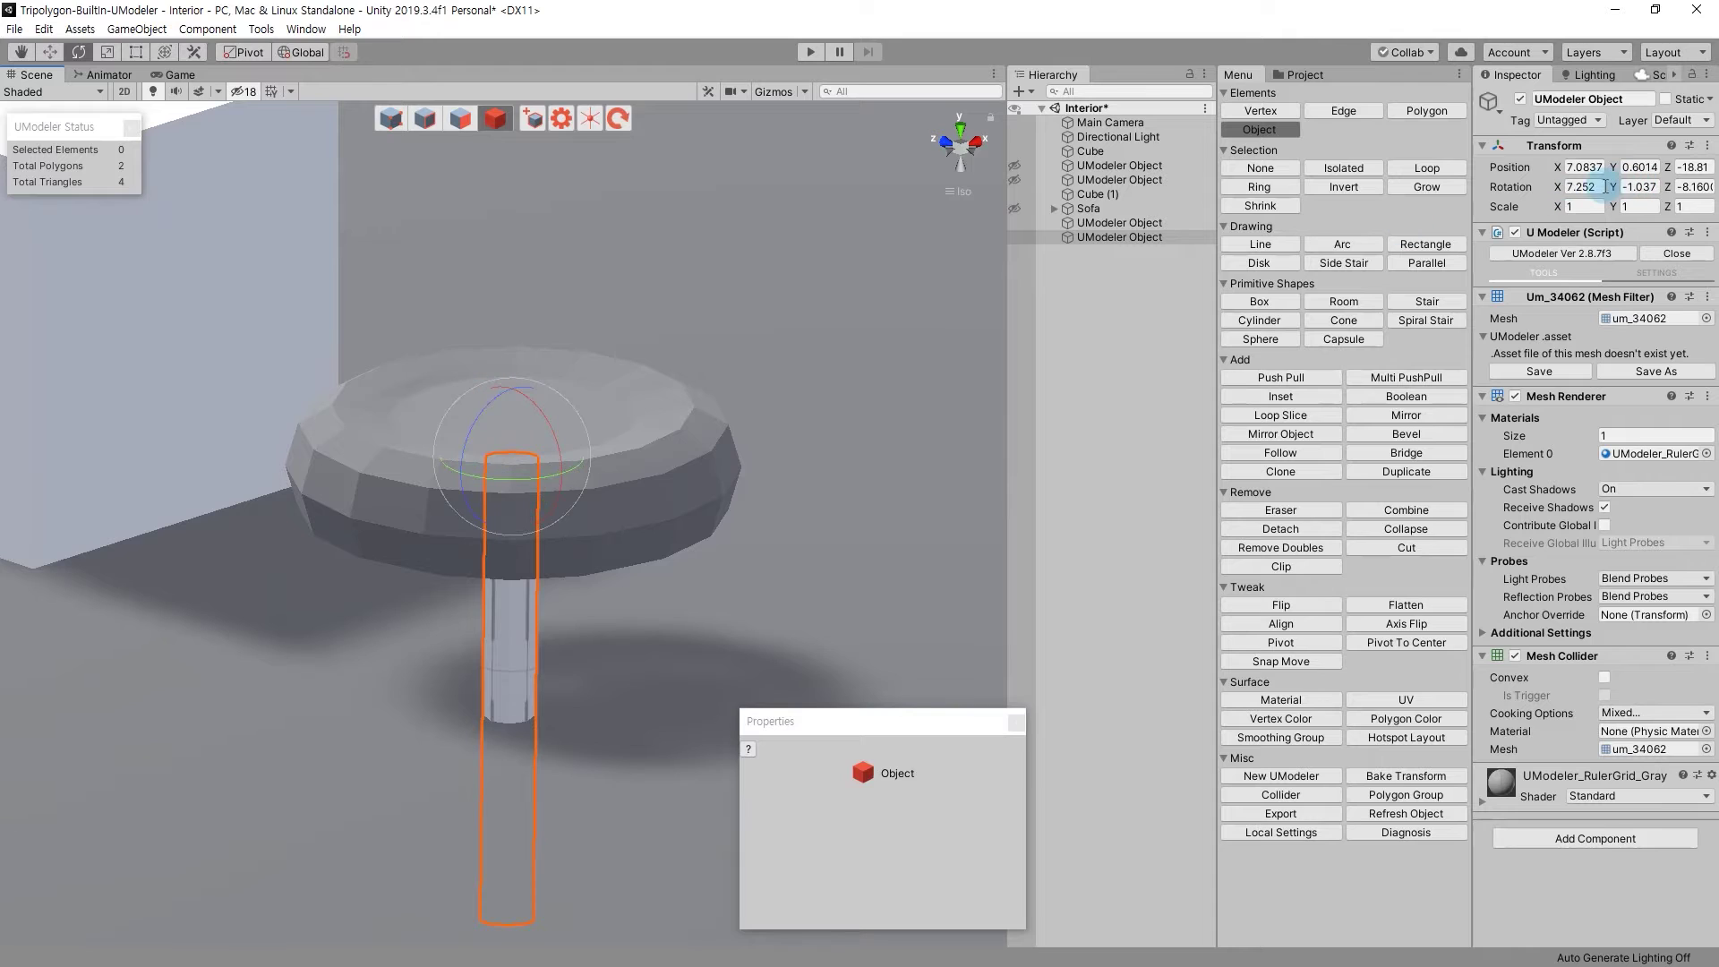
{"action": "type", "text": "0"}
{"action": "key", "text": "ctrl+z"}
{"action": "key", "text": "ctrl+y"}
{"action": "key", "text": "ctrl+z"}
{"action": "left_click_drag", "start_coordinate": [716, 385], "coordinate": [662, 442], "text": "alt"}
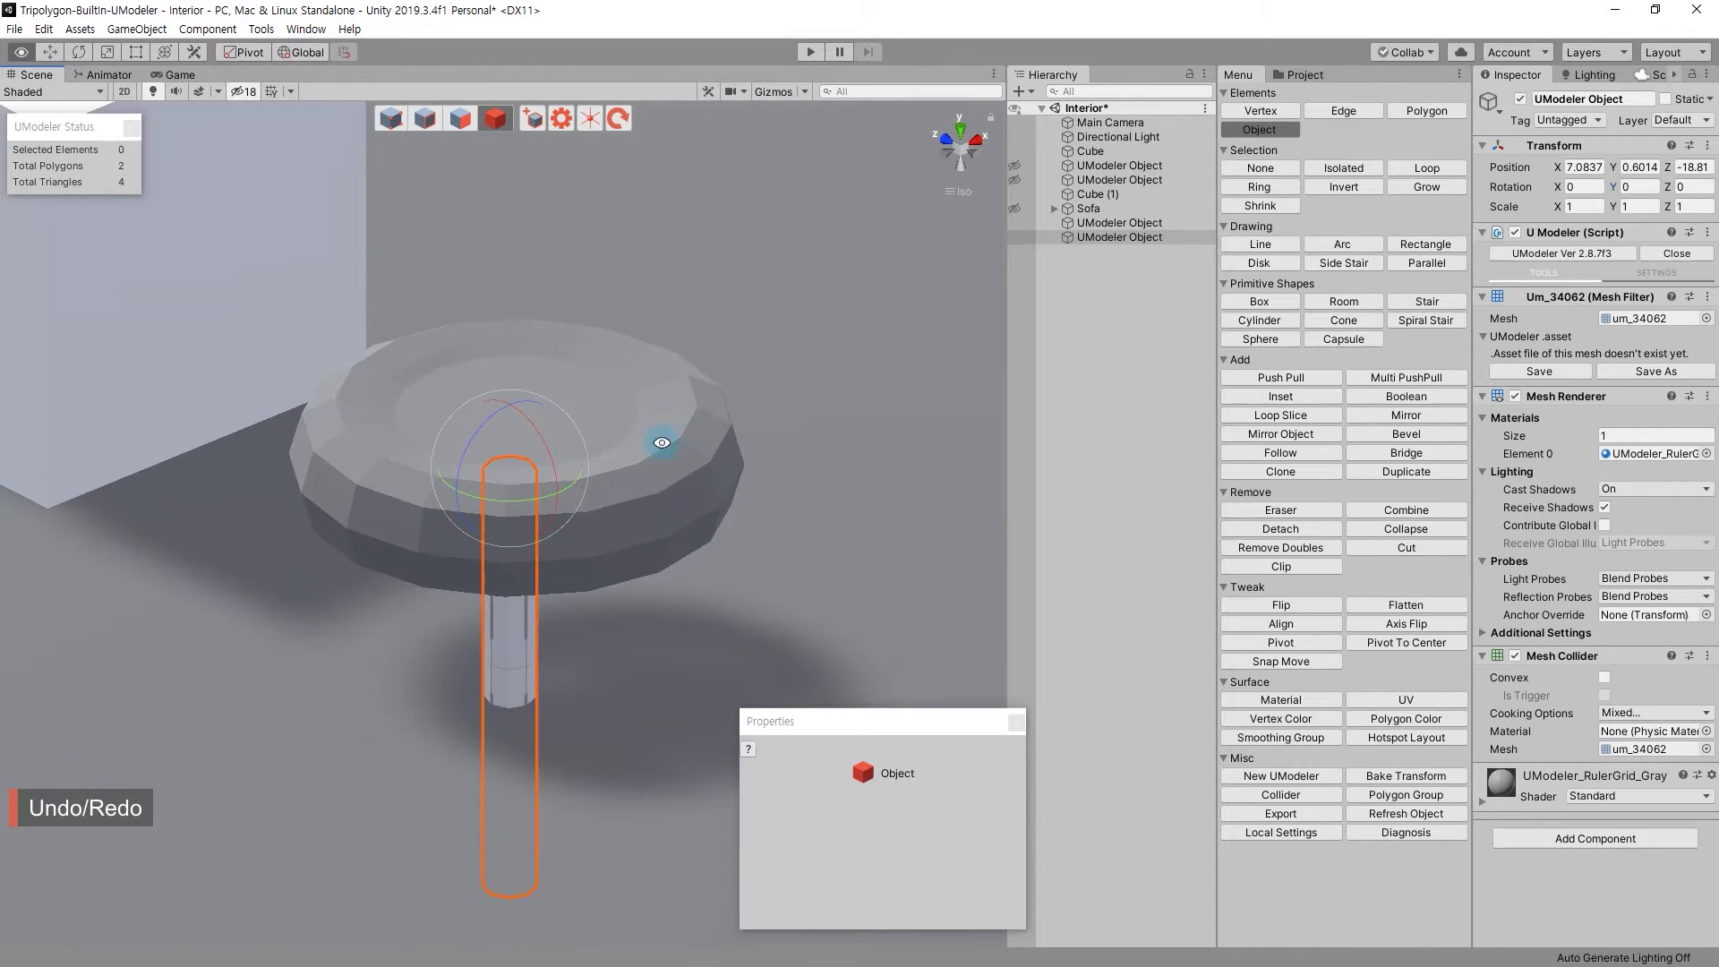
{"action": "mouse_move", "coordinate": [544, 438]}
{"action": "left_mouse_down"}
{"action": "mouse_move", "coordinate": [476, 432]}
{"action": "mouse_move", "coordinate": [497, 419]}
{"action": "left_mouse_up"}
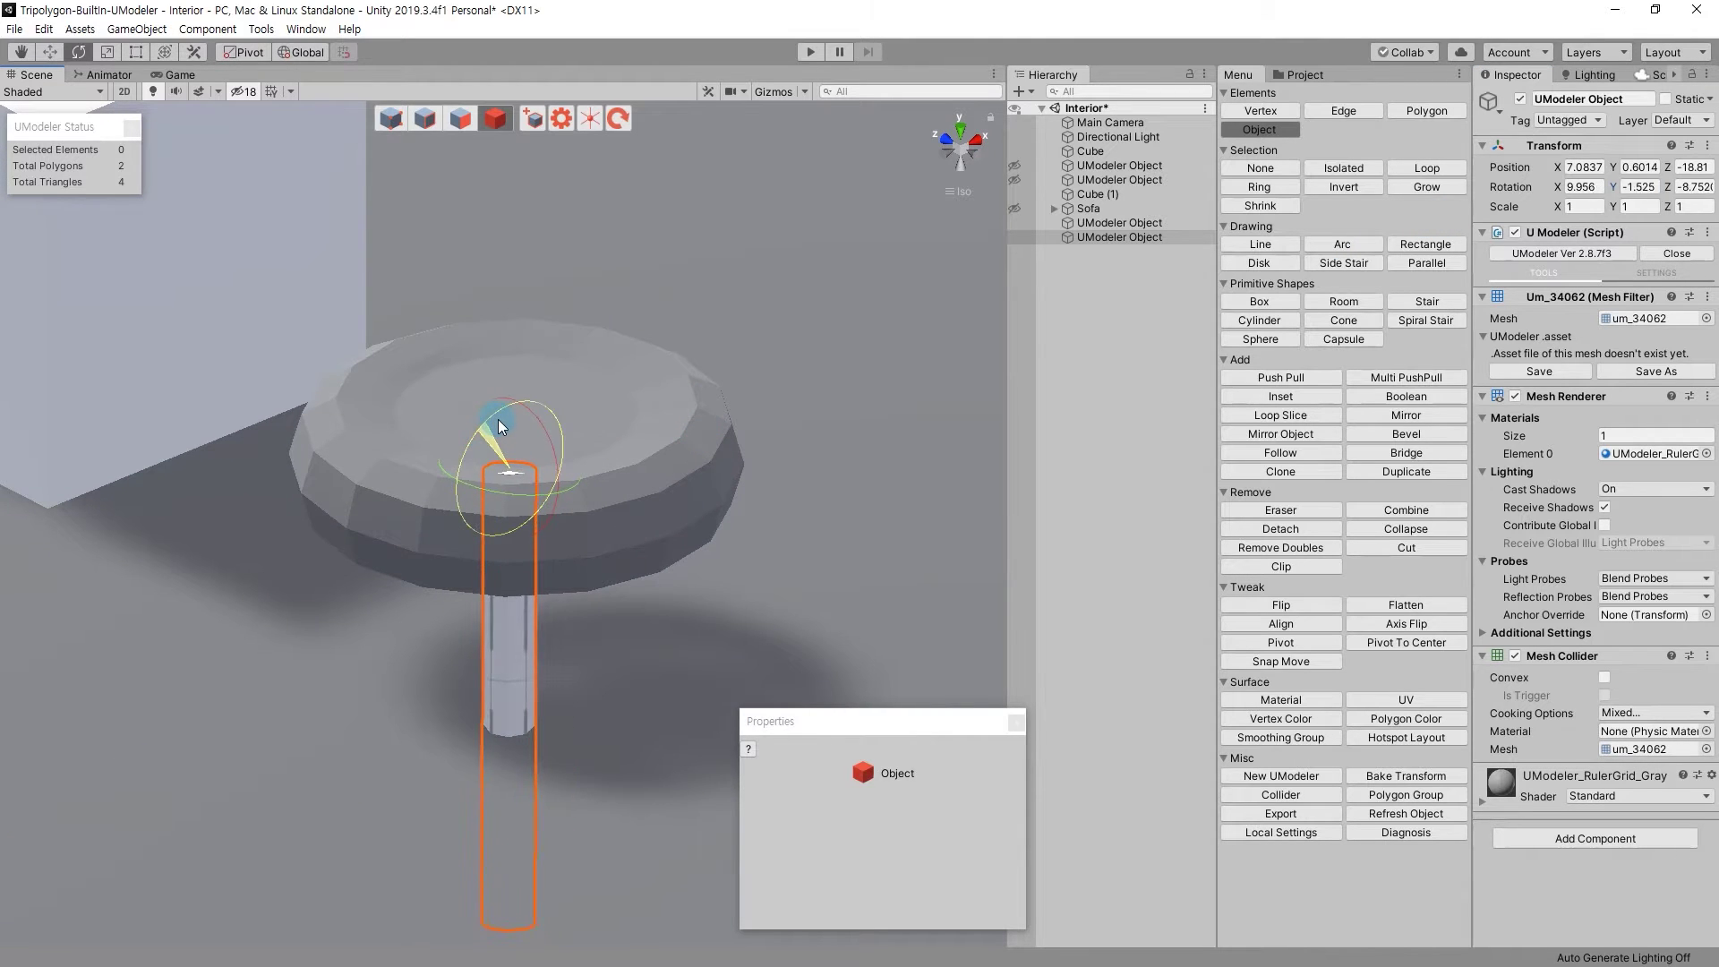
{"action": "key", "text": "ctrl+z"}
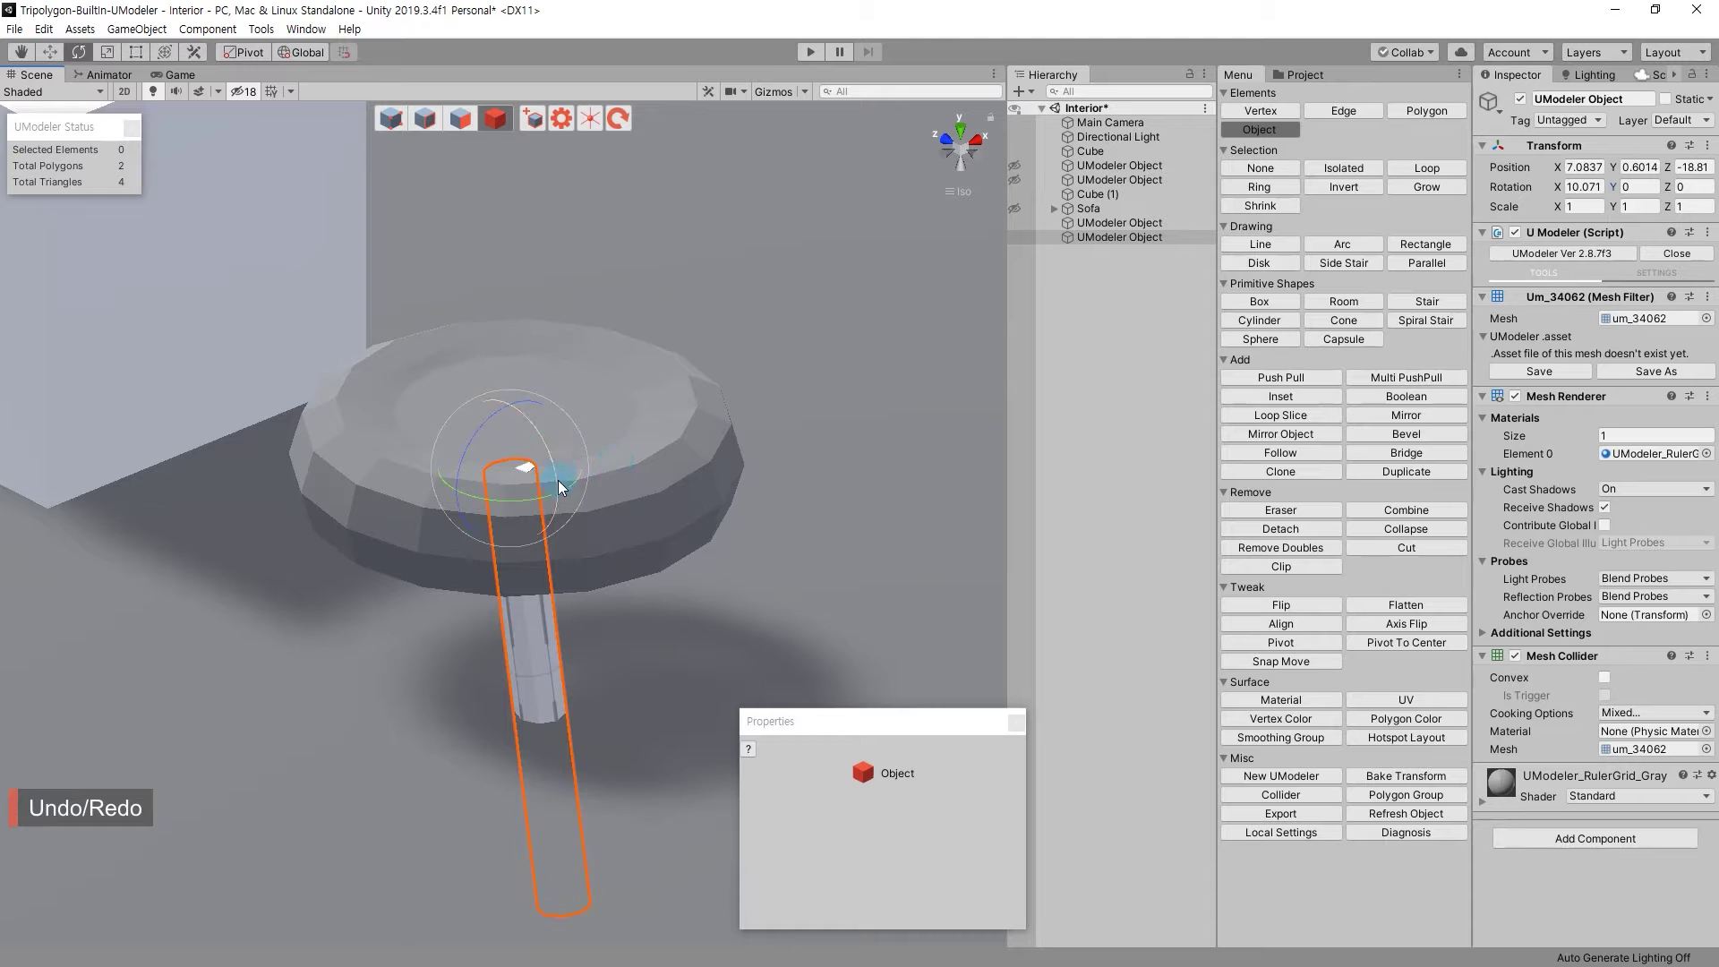
{"action": "left_click_drag", "start_coordinate": [485, 502], "coordinate": [467, 504]}
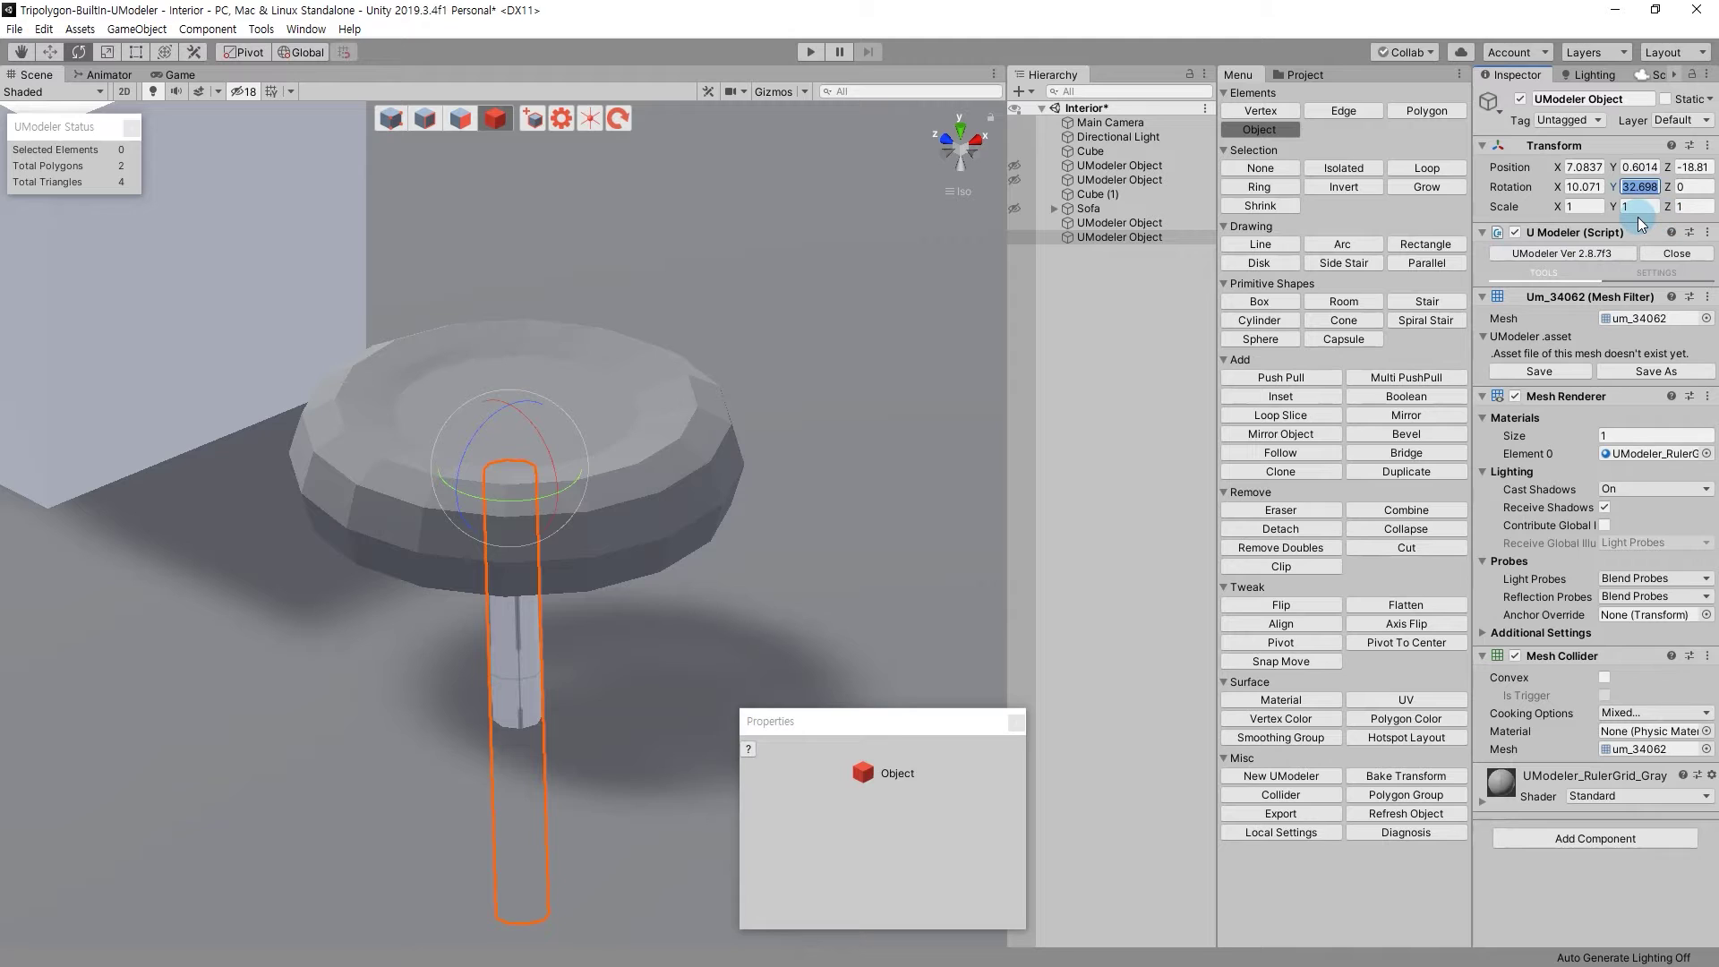
Set the leg's rotation to Y 45 and X 10 in the Inspector Transform.
{"action": "type", "text": "45"}
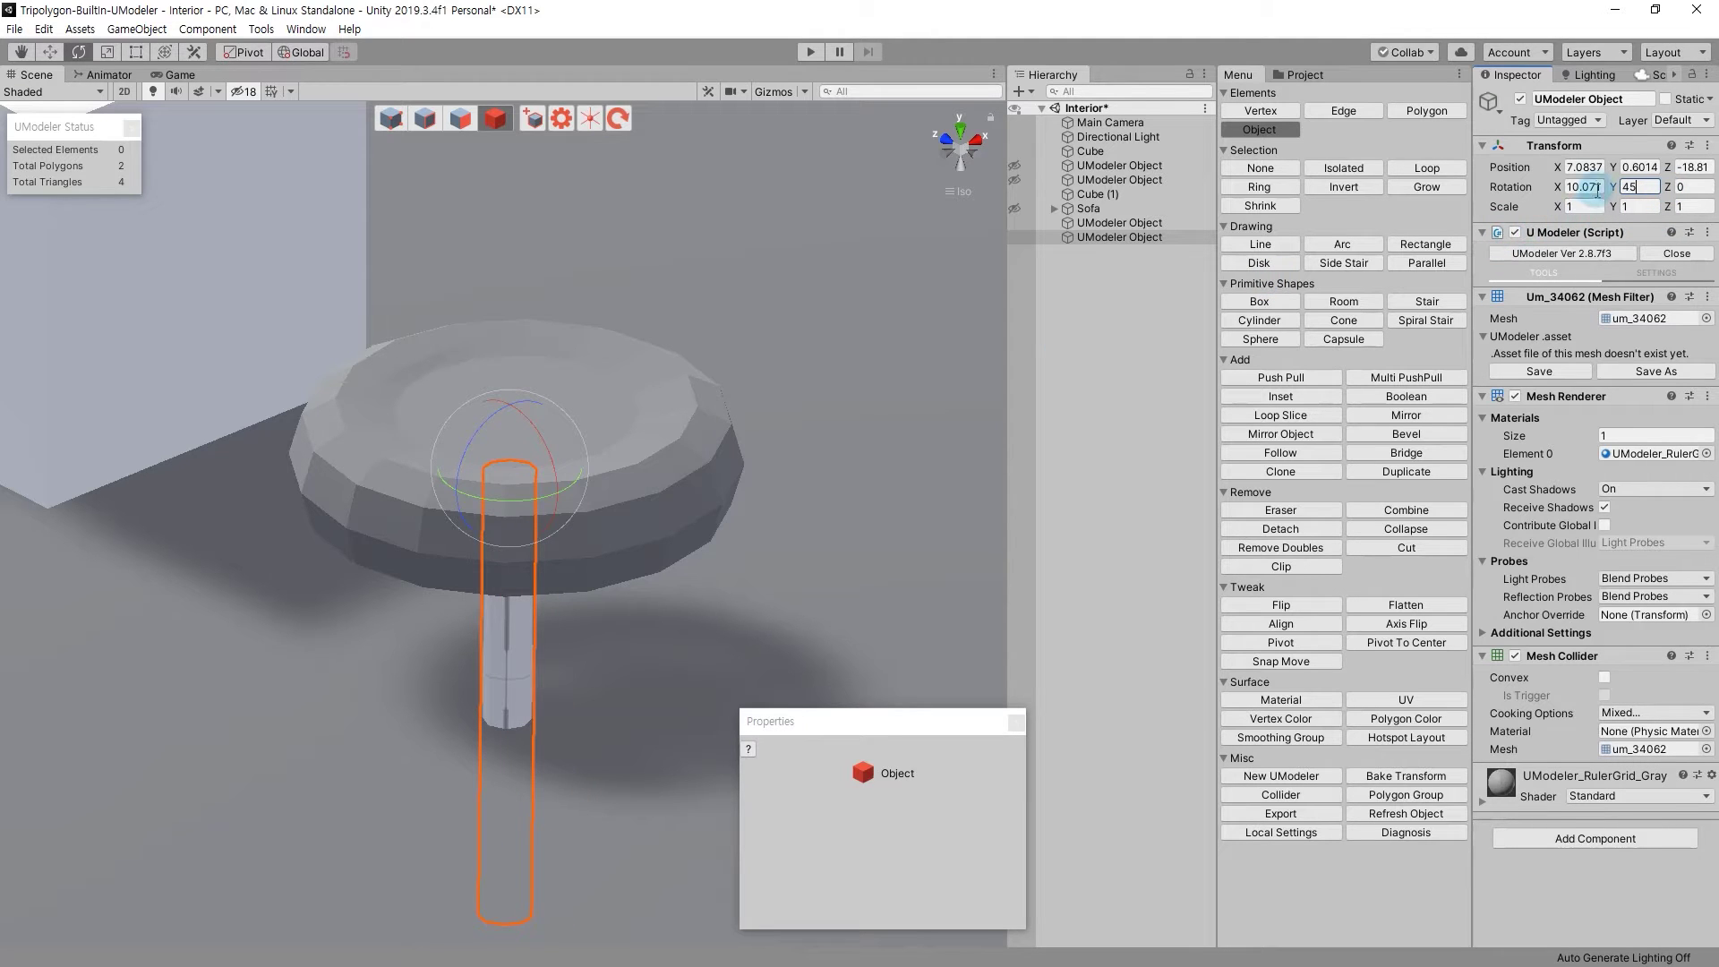
{"action": "type", "text": "4"}
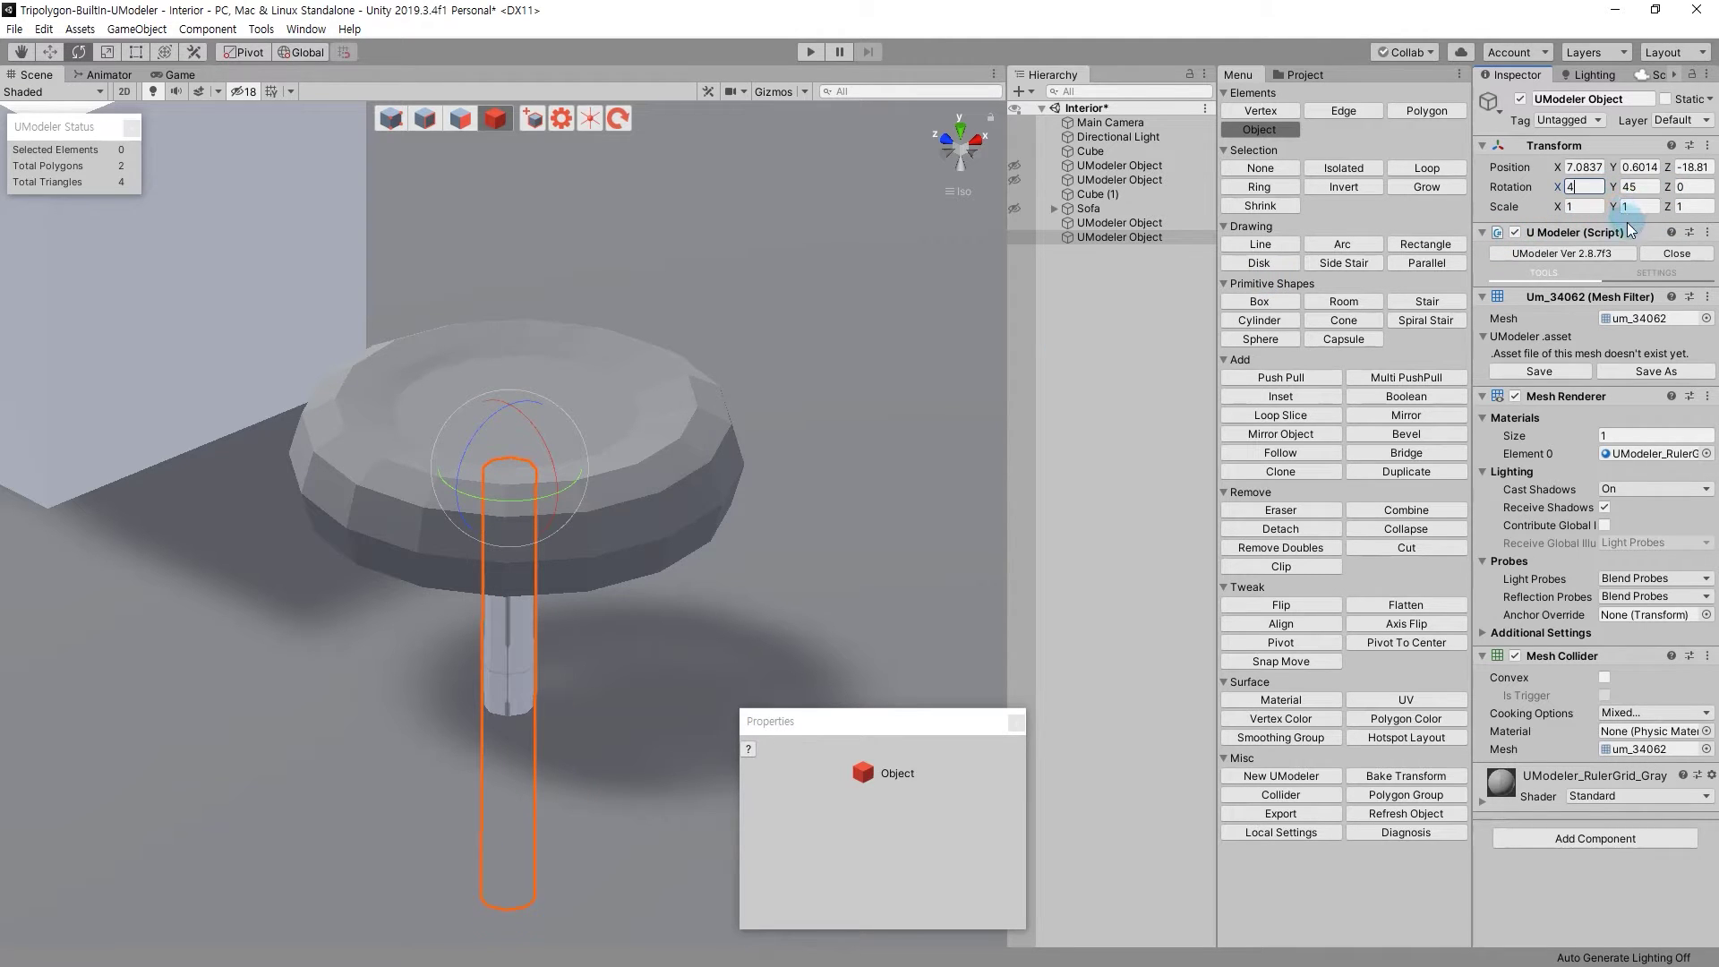
{"action": "key", "text": "BackSpace"}
{"action": "type", "text": "10"}
{"action": "key", "text": "Return"}
{"action": "mouse_move", "coordinate": [550, 523]}
{"action": "left_mouse_down", "text": "alt"}
{"action": "mouse_move", "coordinate": [466, 359]}
{"action": "mouse_move", "coordinate": [626, 464]}
{"action": "left_mouse_up", "text": "alt"}
{"action": "left_click", "coordinate": [630, 488], "text": "shift"}
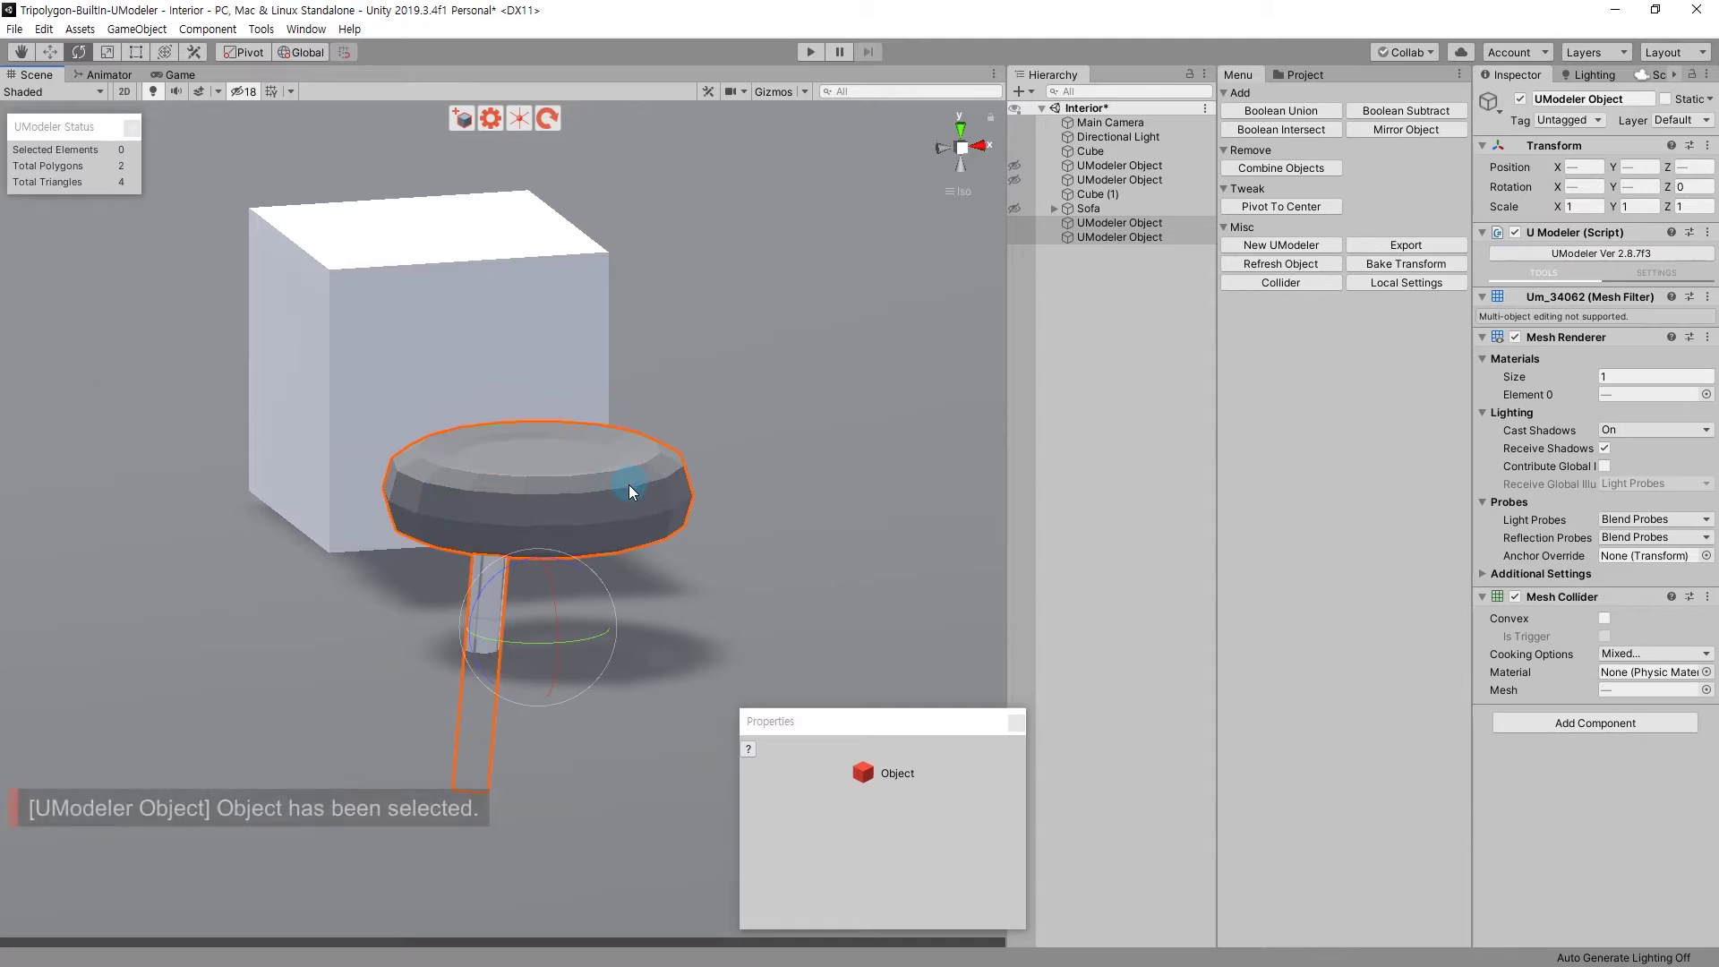
Move the seat disc and leg upward together, then select both of them.
{"action": "key", "text": "w"}
{"action": "mouse_move", "coordinate": [530, 564]}
{"action": "left_mouse_down"}
{"action": "mouse_move", "coordinate": [523, 454]}
{"action": "mouse_move", "coordinate": [791, 480]}
{"action": "mouse_move", "coordinate": [595, 602]}
{"action": "left_mouse_up"}
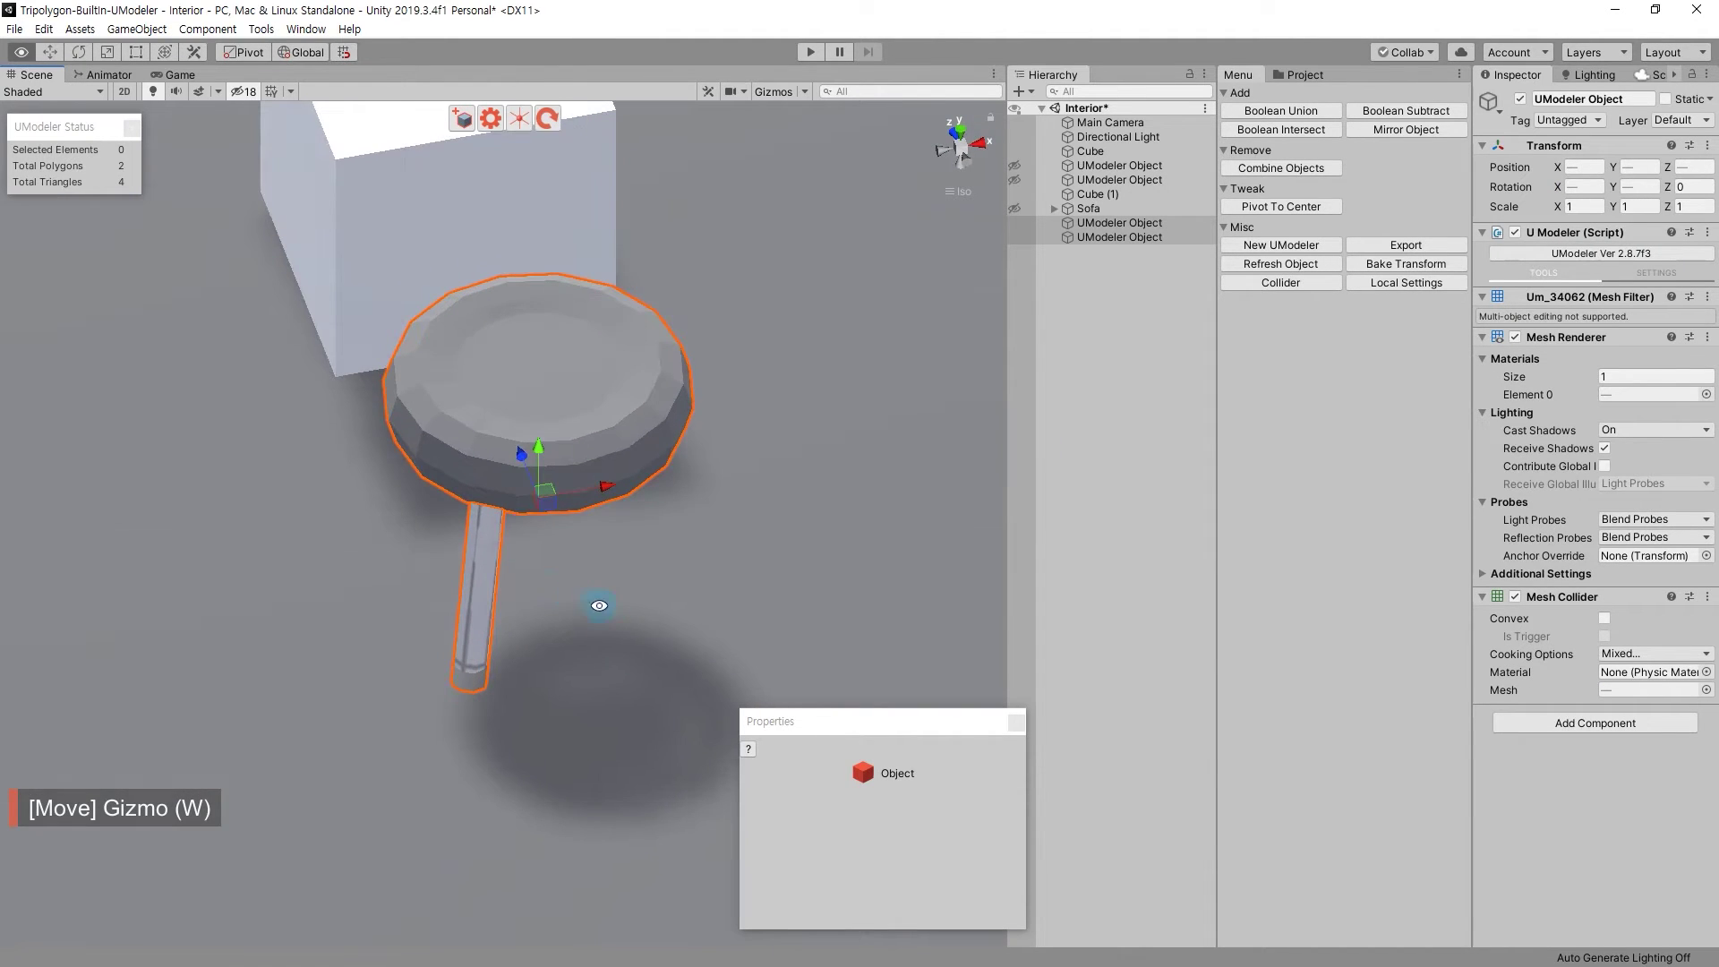
{"action": "left_click", "coordinate": [489, 555]}
{"action": "left_click", "coordinate": [561, 432]}
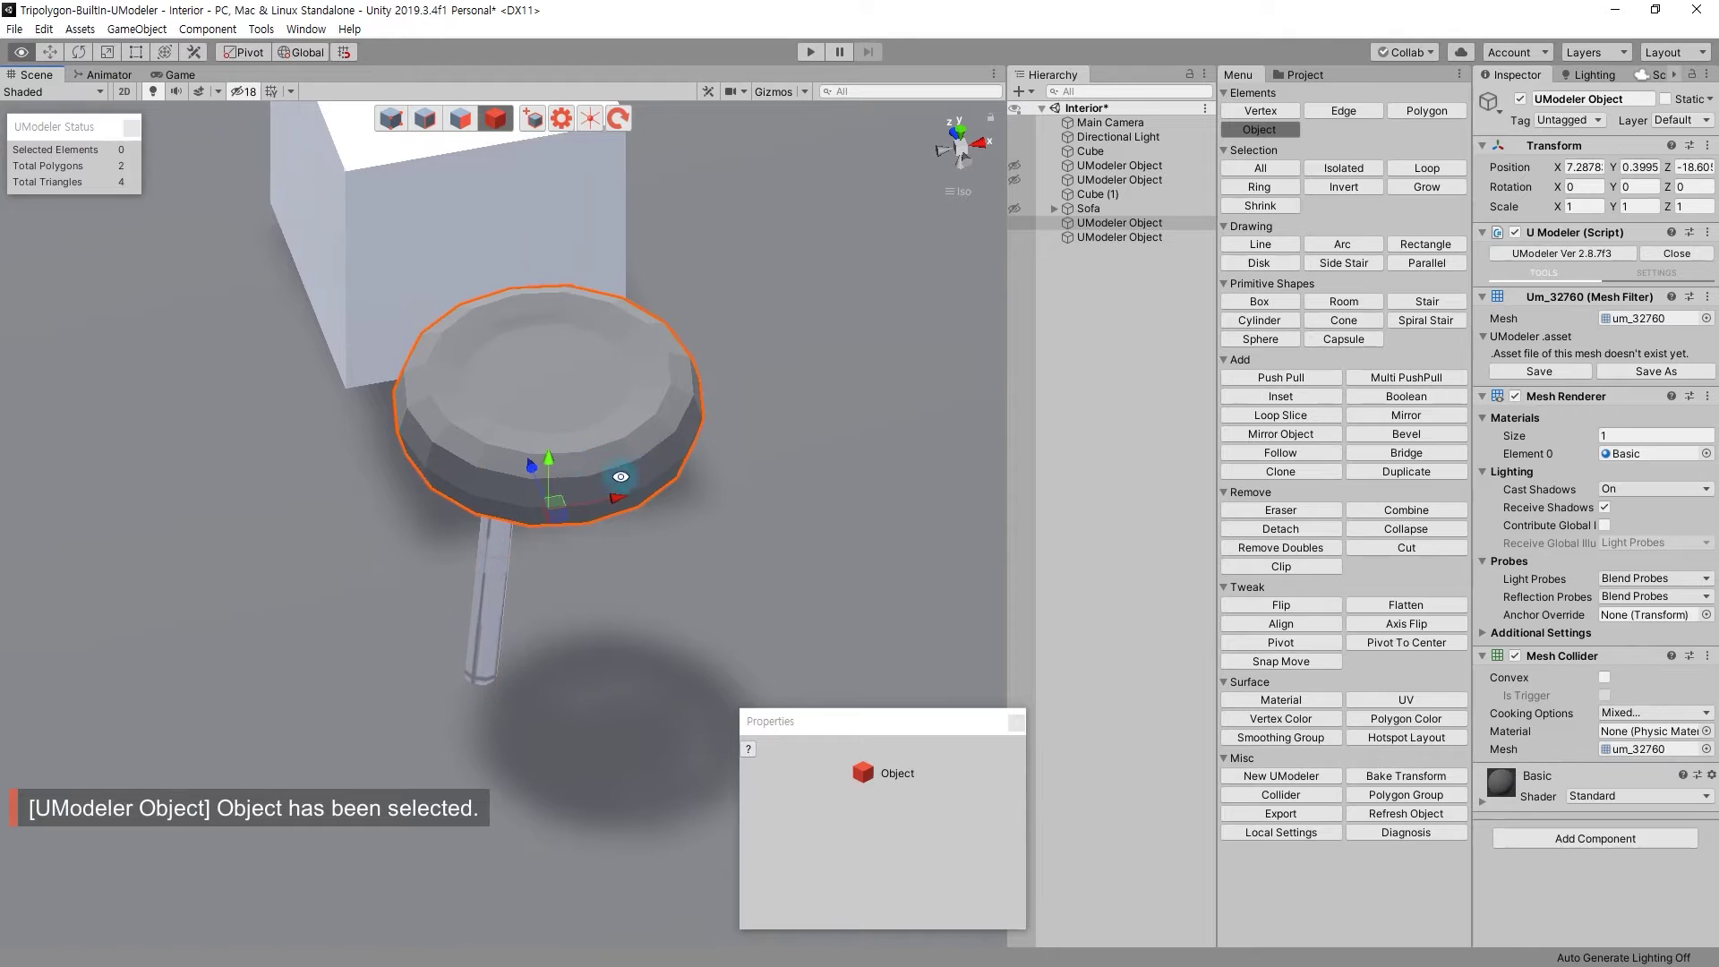
{"action": "left_click_drag", "start_coordinate": [604, 467], "coordinate": [752, 415], "text": "alt"}
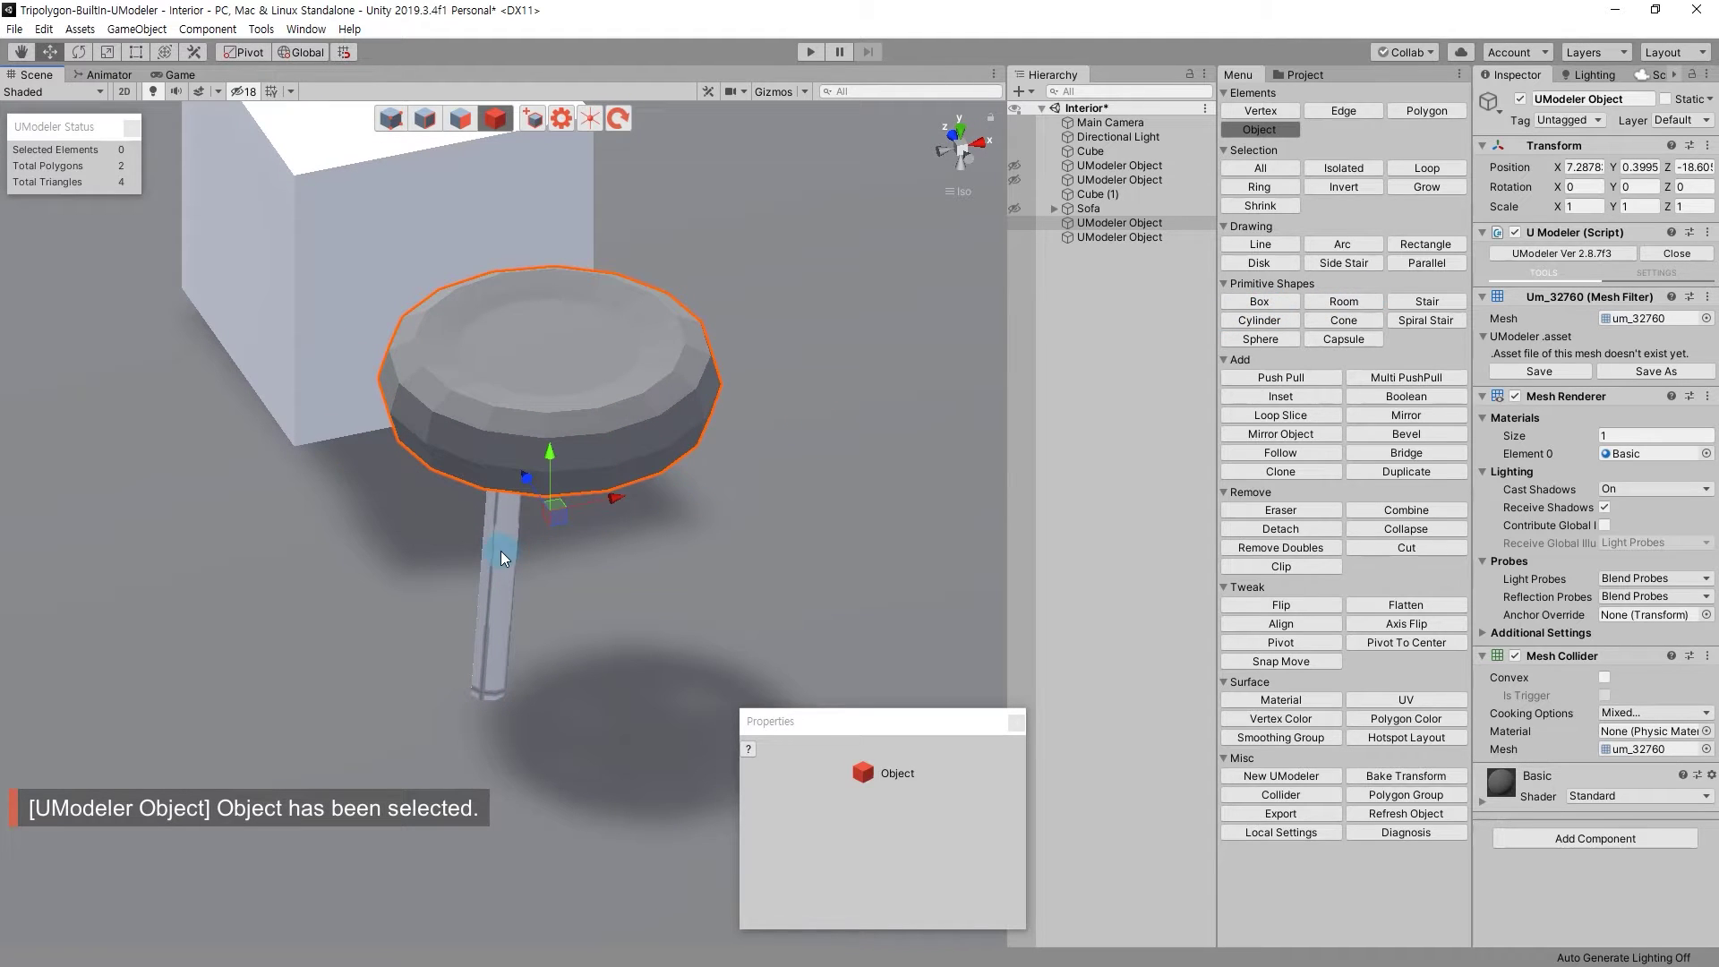
{"action": "left_click", "coordinate": [505, 553], "text": "shift"}
Combine the disc and leg and list the material slots RulerGrid_Gray and Basic.
{"action": "left_click", "coordinate": [1287, 184]}
{"action": "left_click_drag", "start_coordinate": [755, 378], "coordinate": [627, 367], "text": "alt"}
{"action": "left_click", "coordinate": [1280, 699]}
{"action": "left_click", "coordinate": [795, 867]}
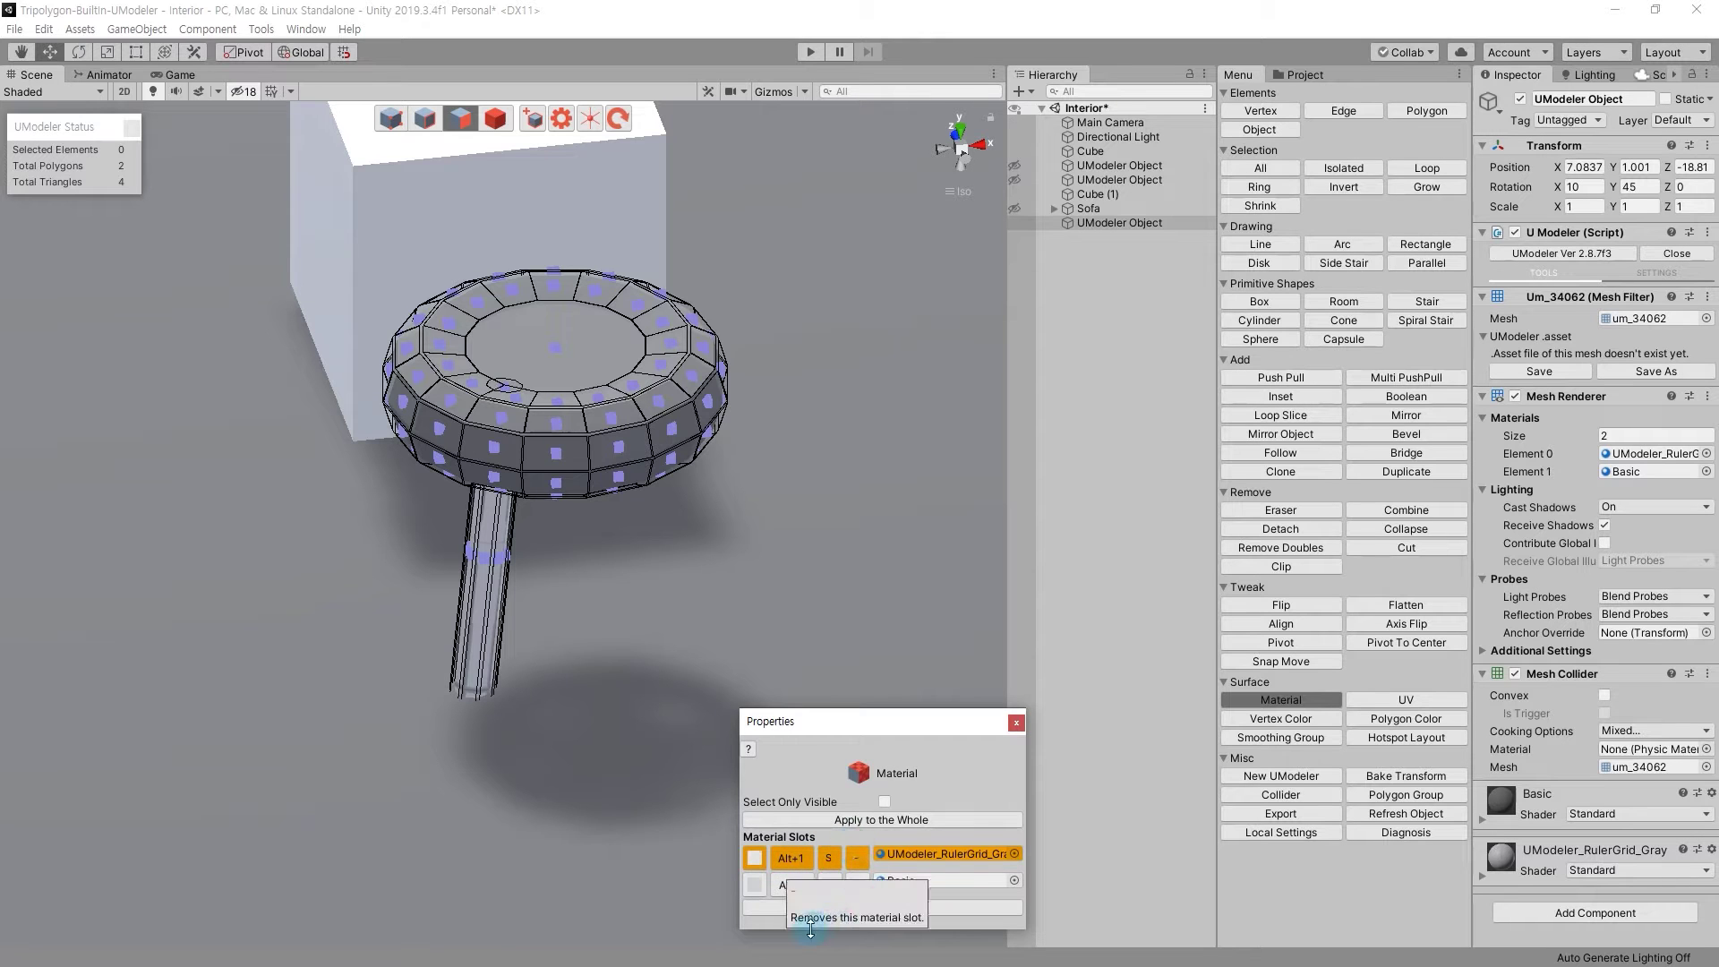
Remove the second material slot and apply the remaining material to all stool polygons.
{"action": "left_click", "coordinate": [857, 882]}
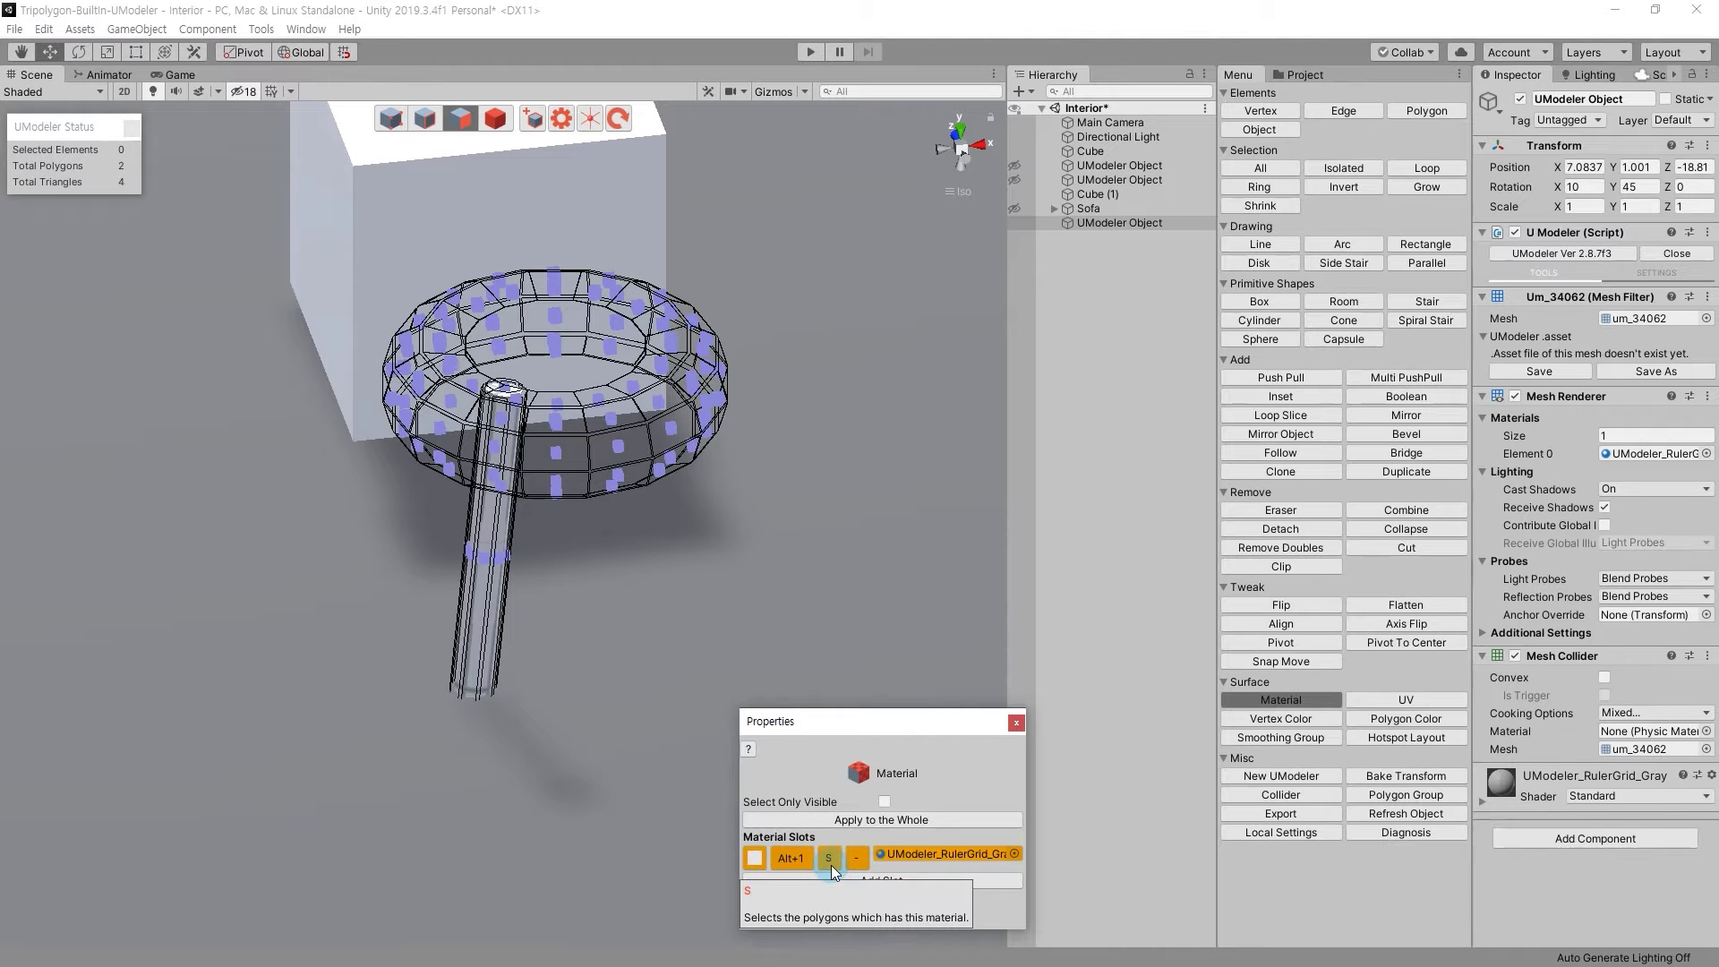
{"action": "left_click", "coordinate": [830, 862]}
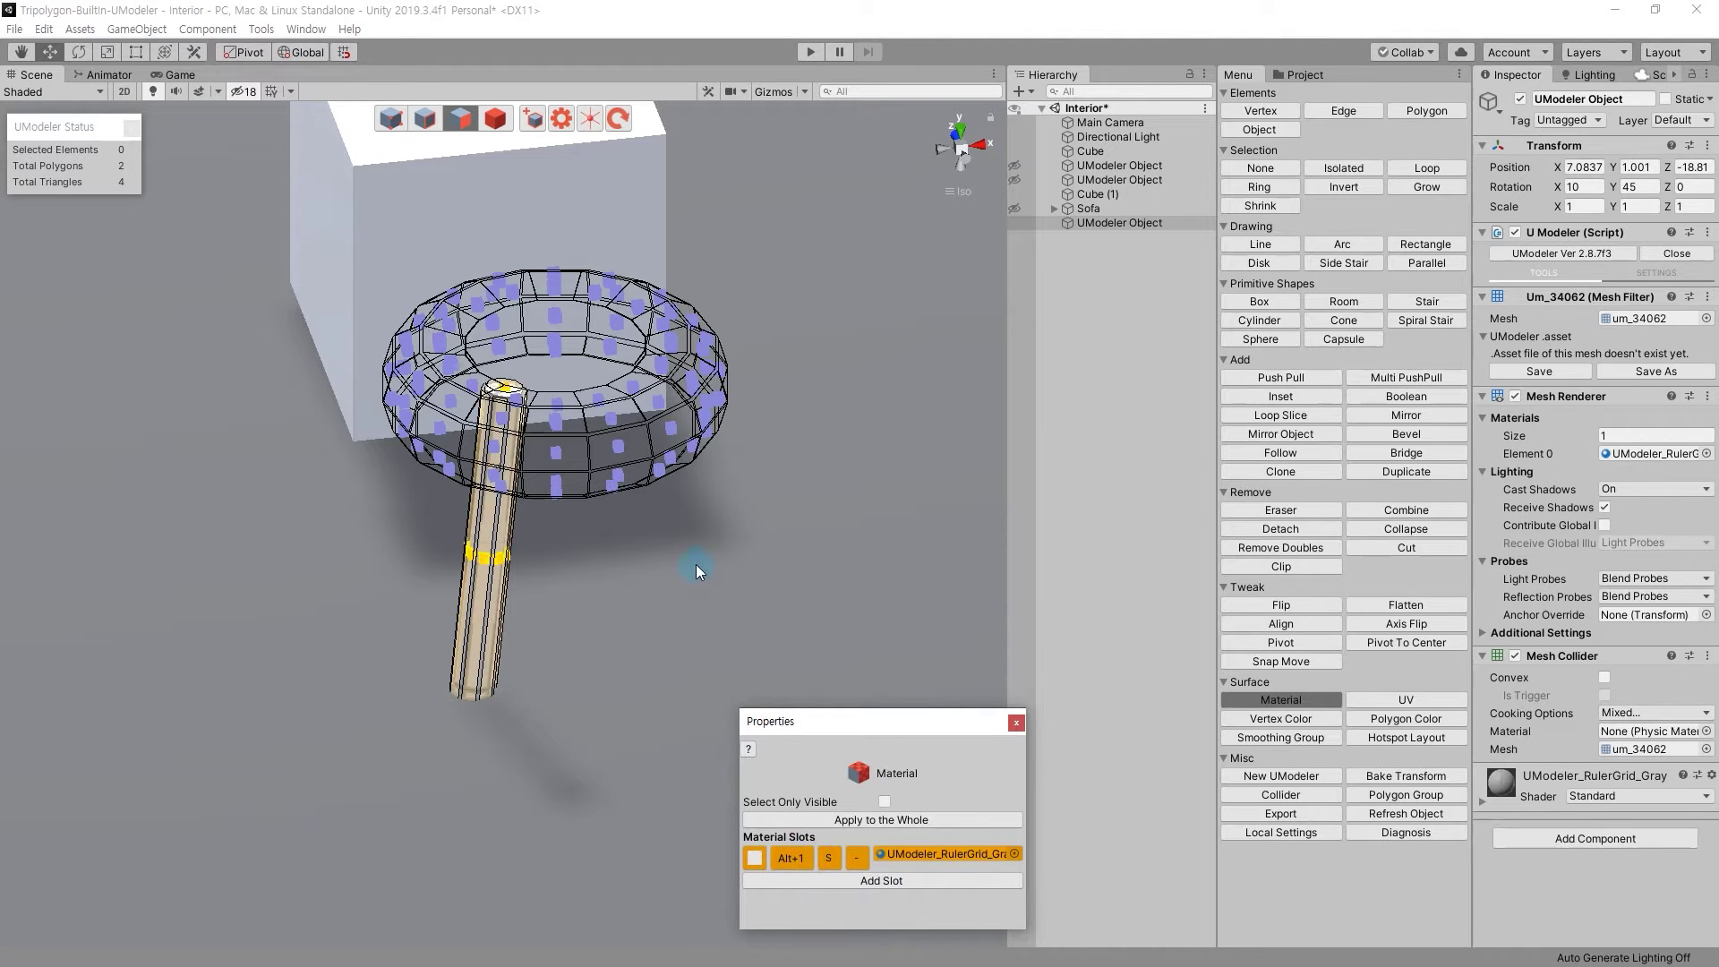
{"action": "double_click", "coordinate": [517, 298]}
{"action": "left_click_drag", "start_coordinate": [846, 495], "coordinate": [777, 439], "text": "alt"}
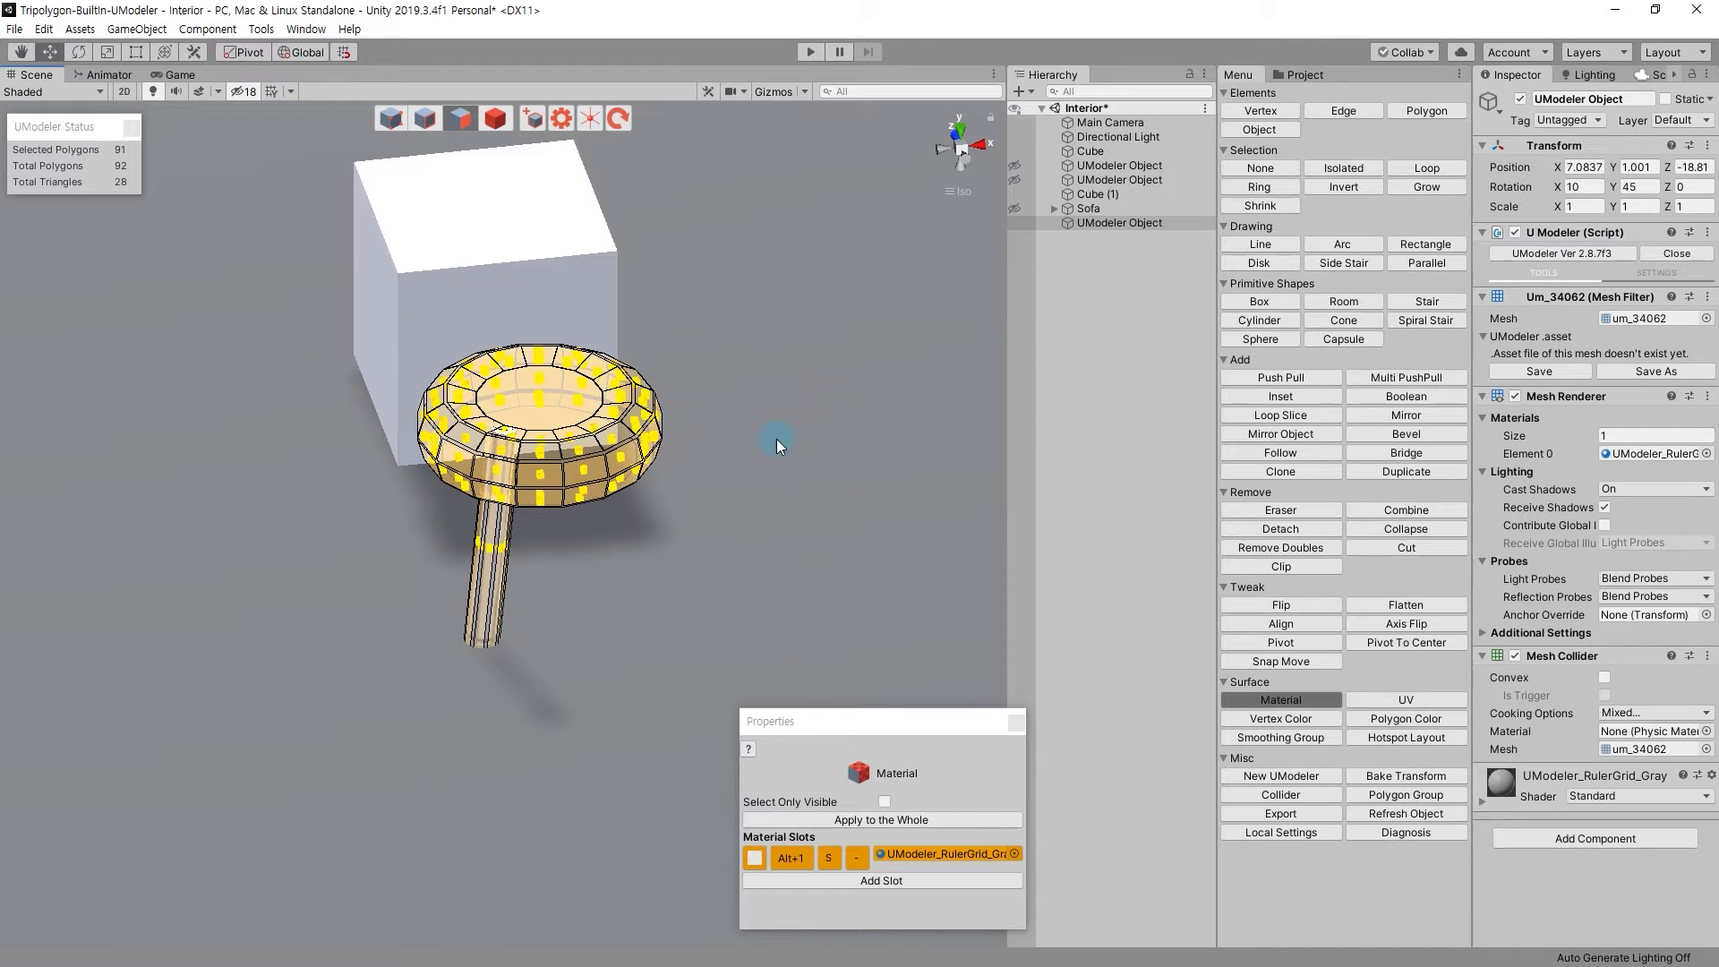
{"action": "mouse_move", "coordinate": [886, 720]}
{"action": "left_mouse_down"}
{"action": "mouse_move", "coordinate": [78, 226]}
{"action": "mouse_move", "coordinate": [637, 342]}
{"action": "mouse_move", "coordinate": [653, 307]}
{"action": "mouse_move", "coordinate": [781, 792]}
{"action": "left_mouse_up"}
{"action": "left_click", "coordinate": [827, 858]}
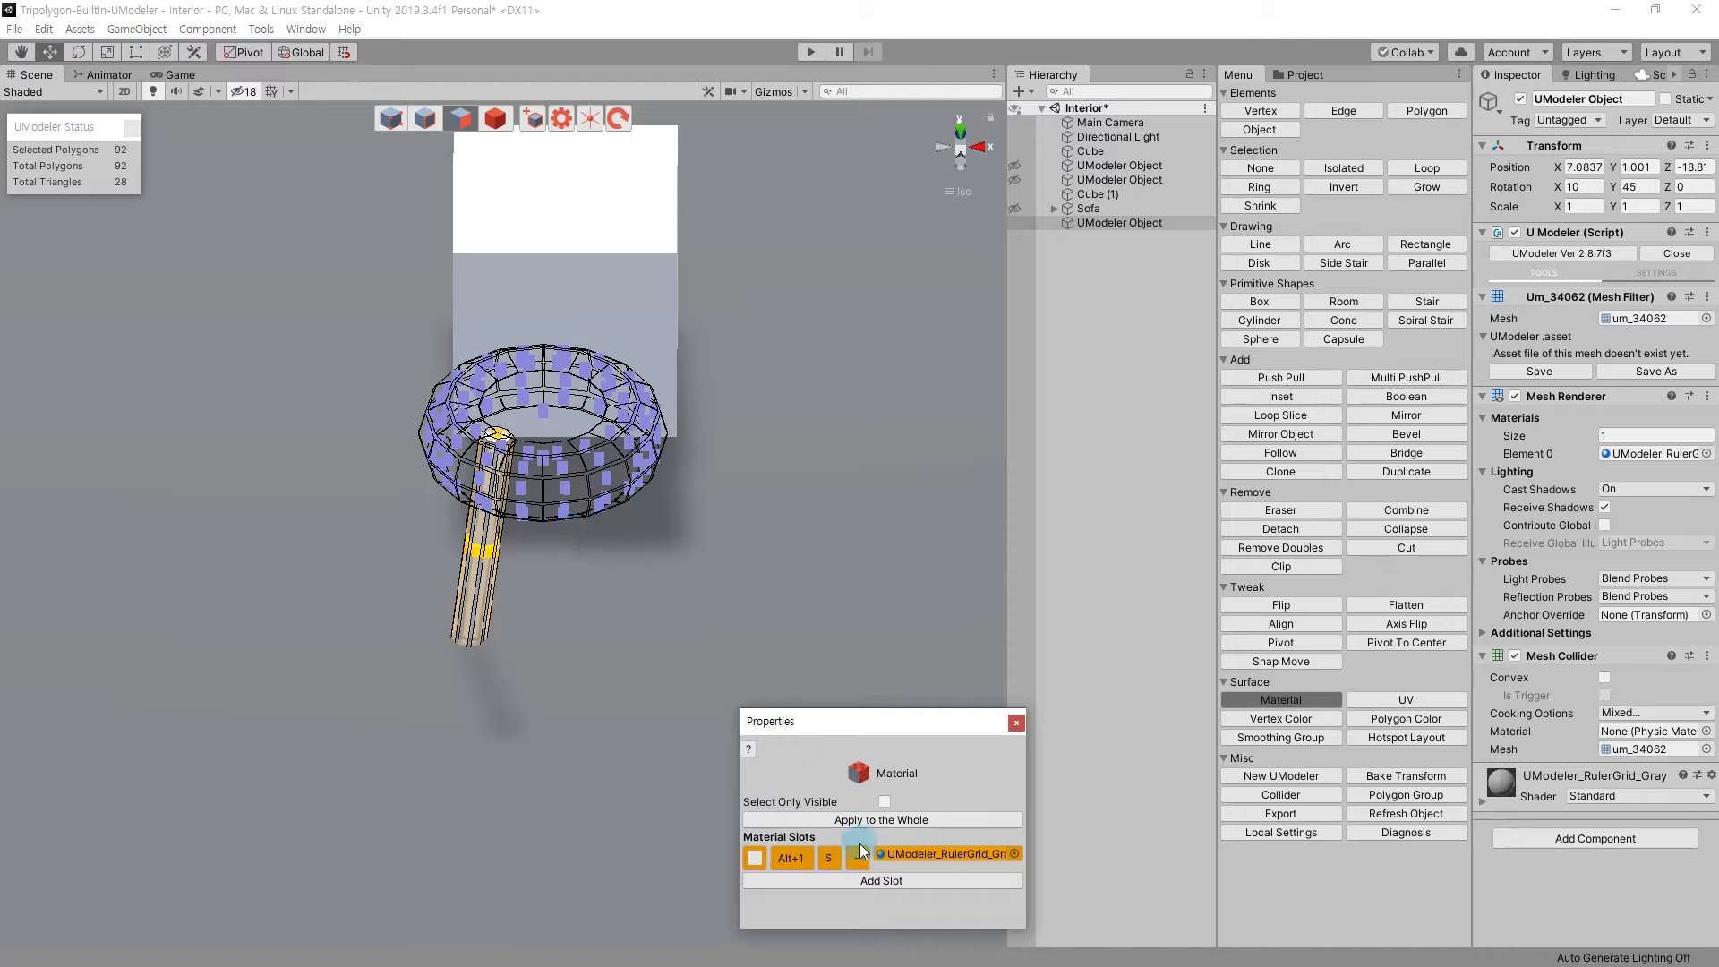
{"action": "left_click_drag", "start_coordinate": [249, 260], "coordinate": [620, 506]}
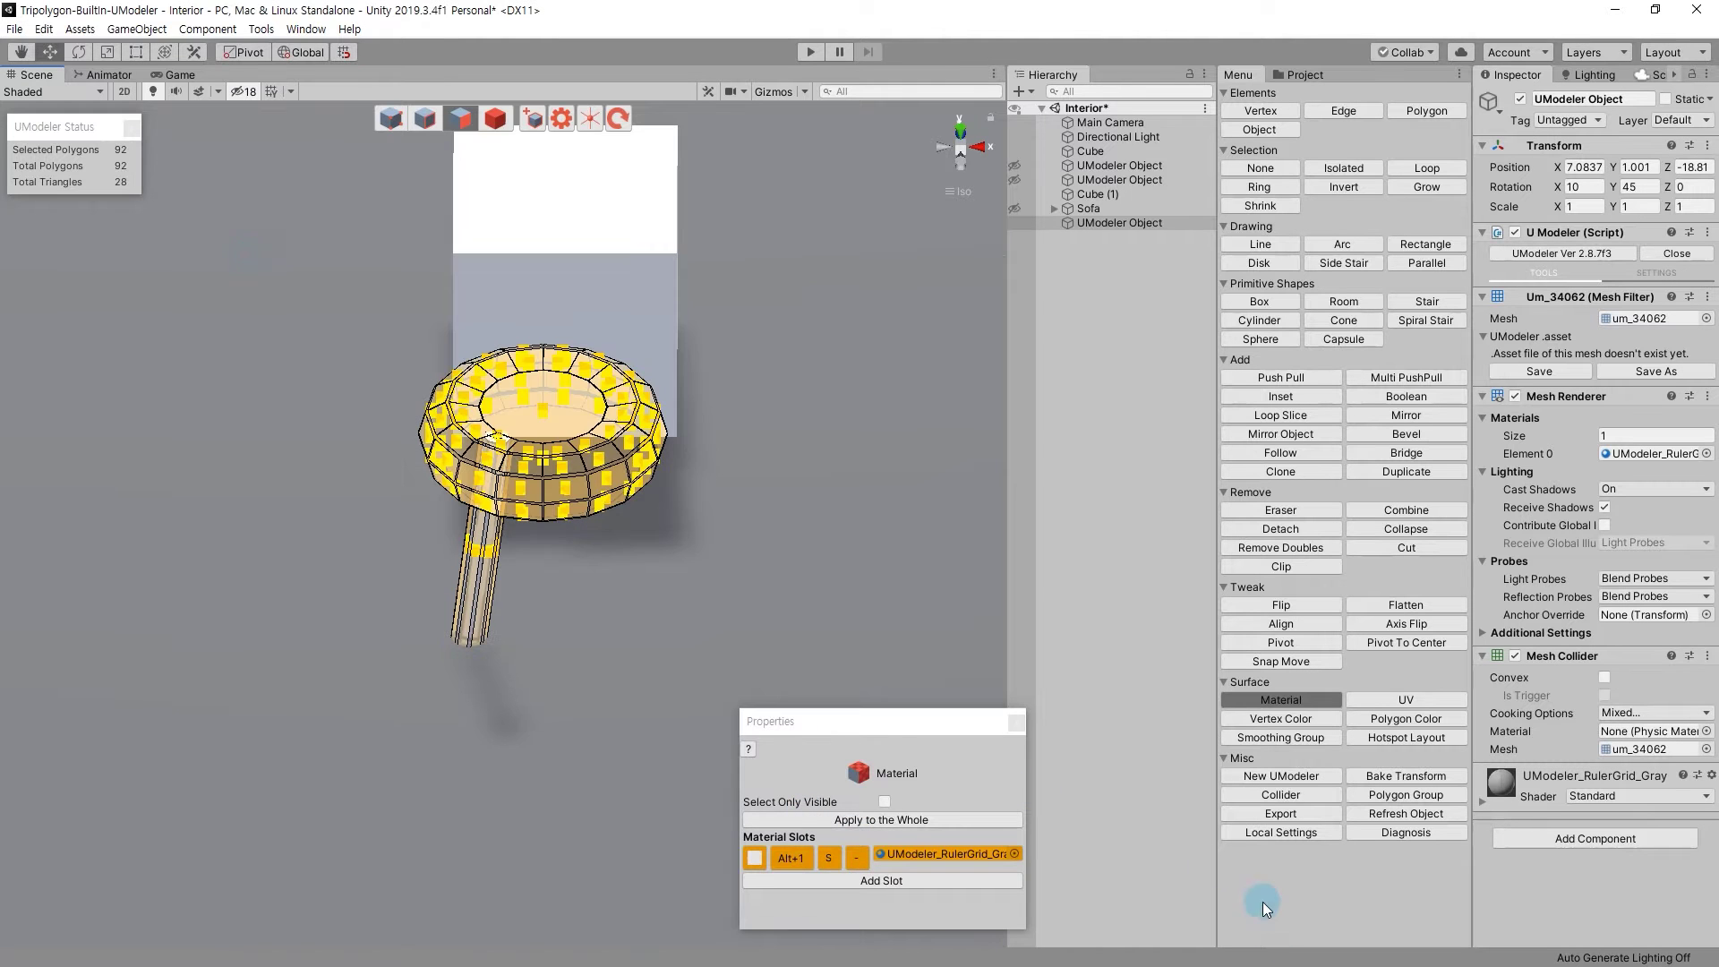
{"action": "left_click", "coordinate": [808, 824]}
In Object mode, assign the Basic material from the Project to the stool.
{"action": "left_click_drag", "start_coordinate": [546, 575], "coordinate": [609, 537], "text": "alt"}
{"action": "left_click", "coordinate": [495, 119]}
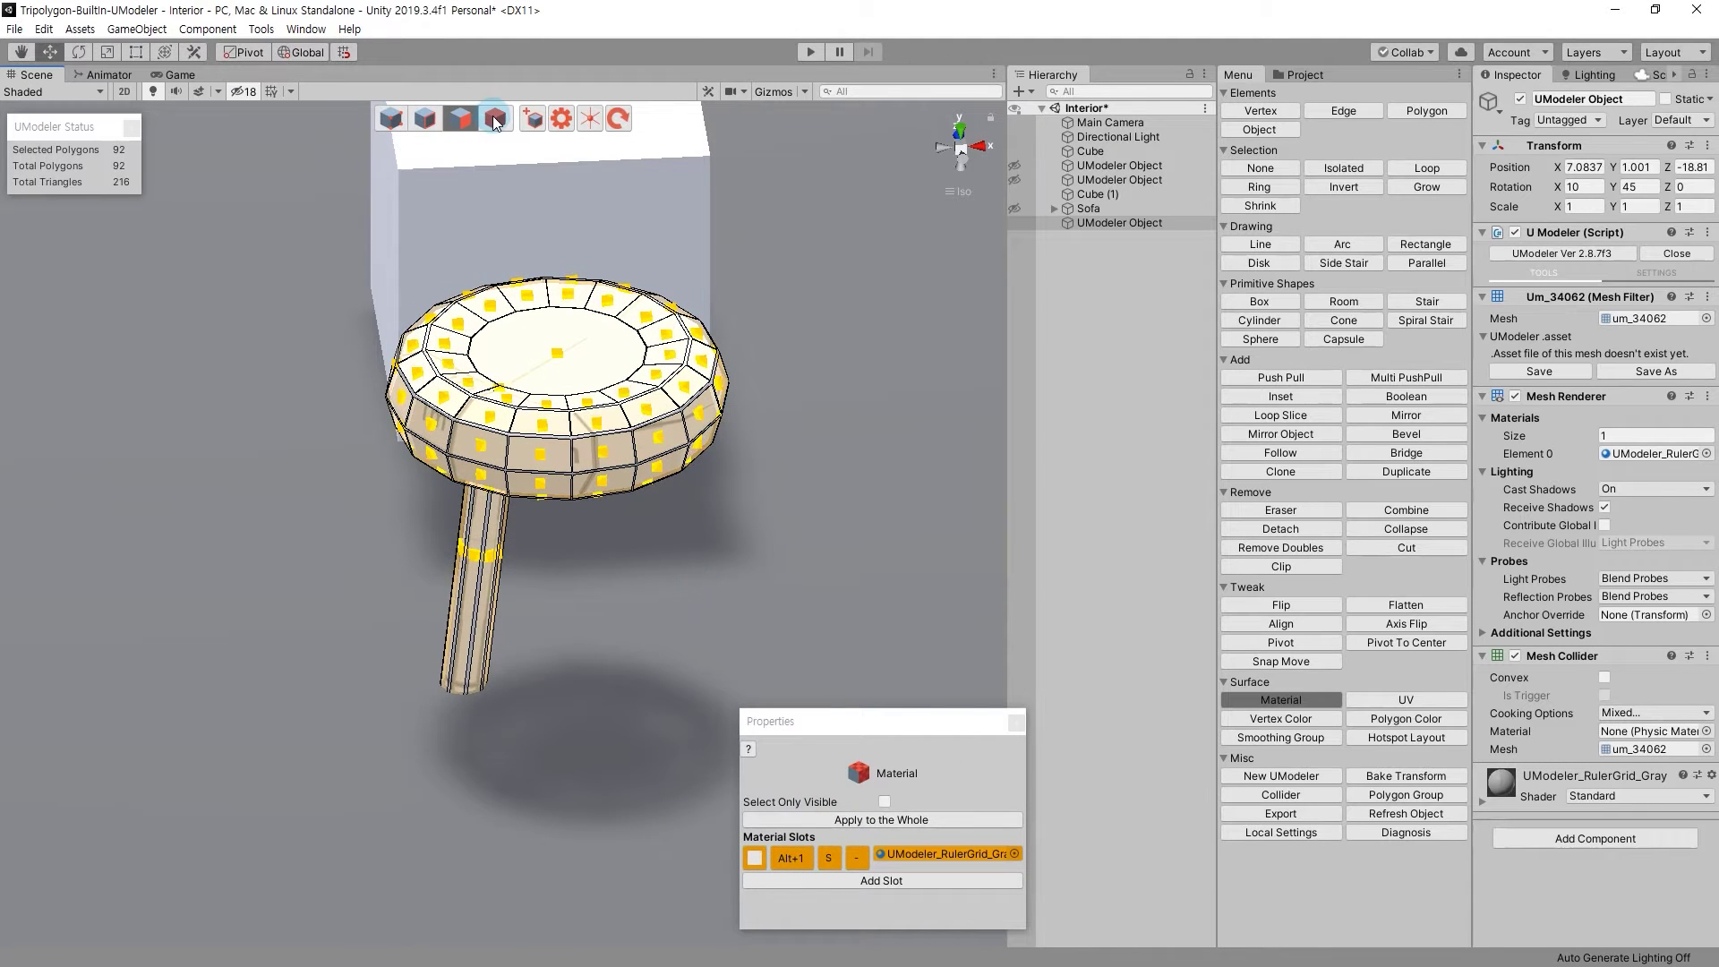
{"action": "left_click", "coordinate": [1297, 74]}
{"action": "left_click_drag", "start_coordinate": [1423, 218], "coordinate": [519, 437]}
{"action": "left_click_drag", "start_coordinate": [639, 477], "coordinate": [715, 485], "text": "alt"}
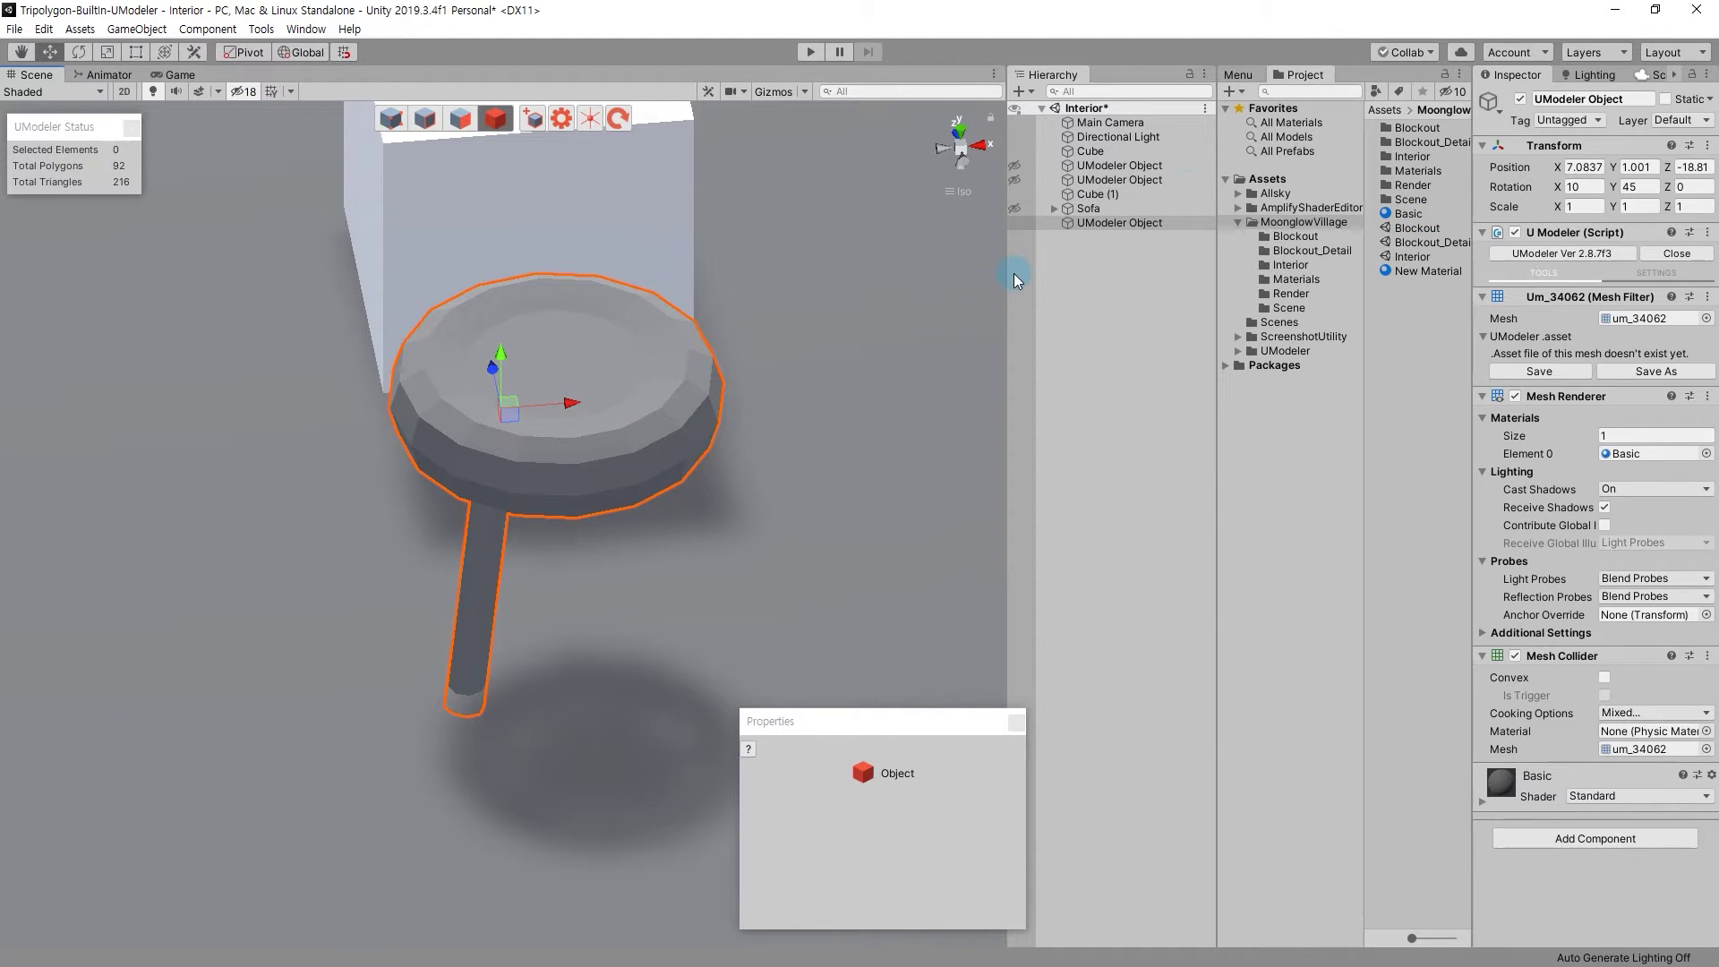
Turn on the 3D cursor and place it right of the seat's centre.
{"action": "left_click", "coordinate": [584, 126]}
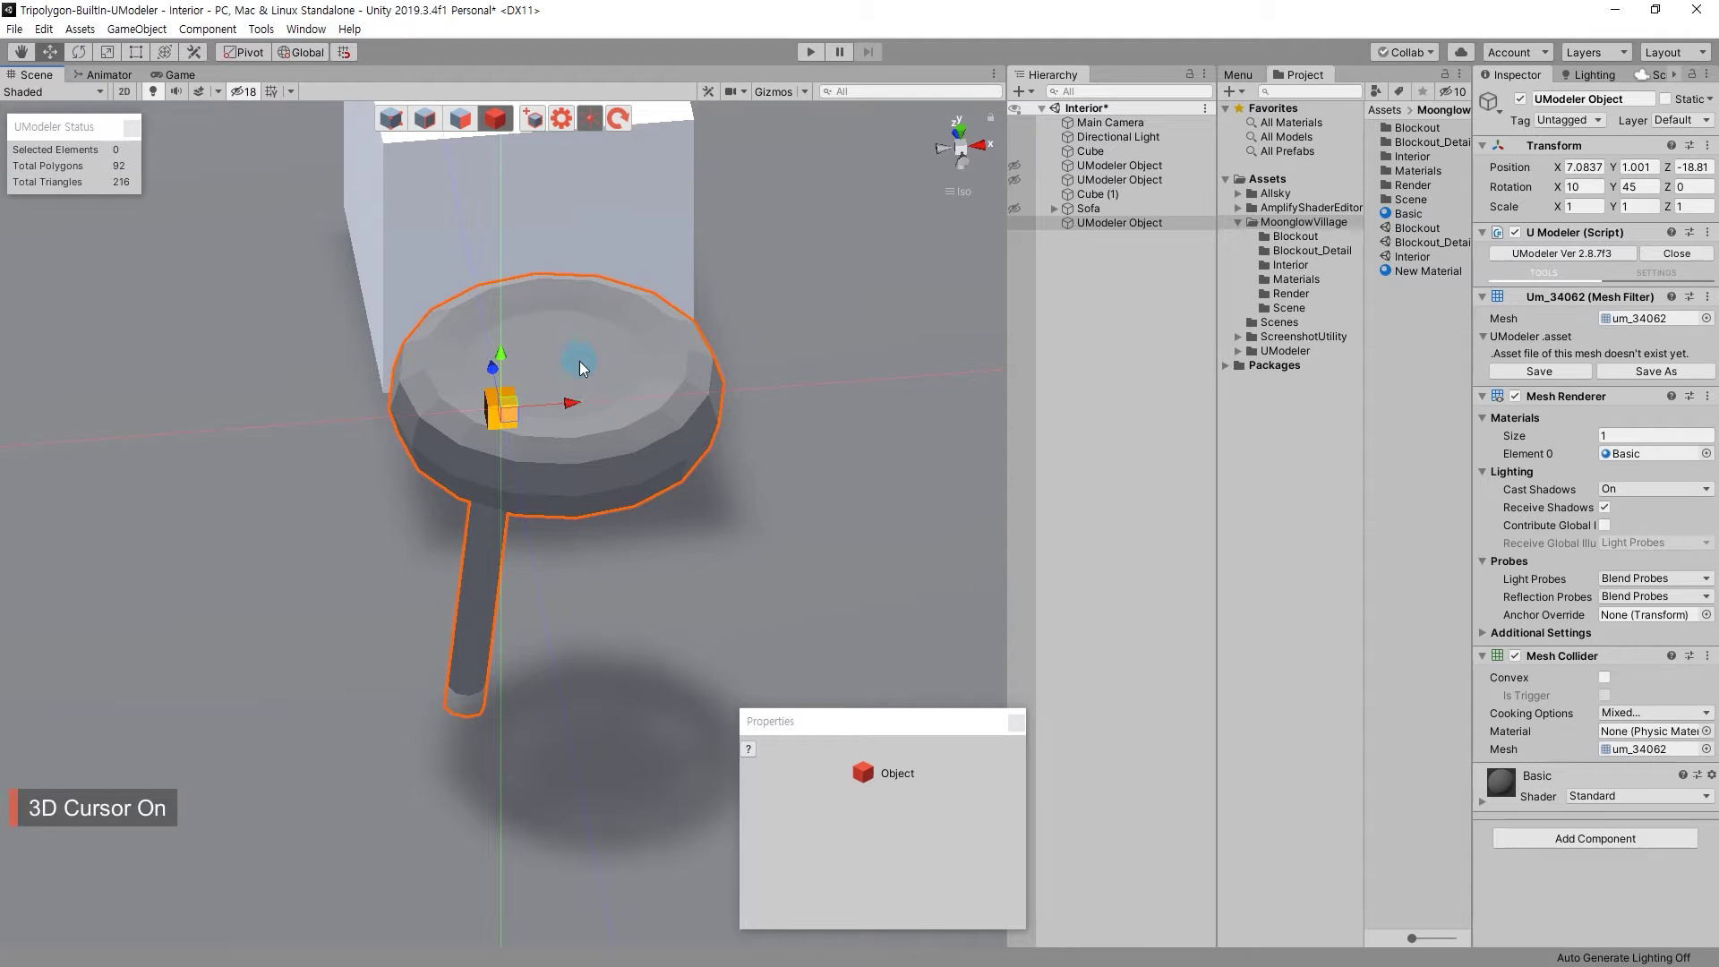
{"action": "mouse_move", "coordinate": [643, 363]}
{"action": "left_mouse_down", "text": "alt"}
{"action": "mouse_move", "coordinate": [563, 537]}
{"action": "mouse_move", "coordinate": [496, 503]}
{"action": "mouse_move", "coordinate": [565, 514]}
{"action": "mouse_move", "coordinate": [471, 488]}
{"action": "left_mouse_up", "text": "alt"}
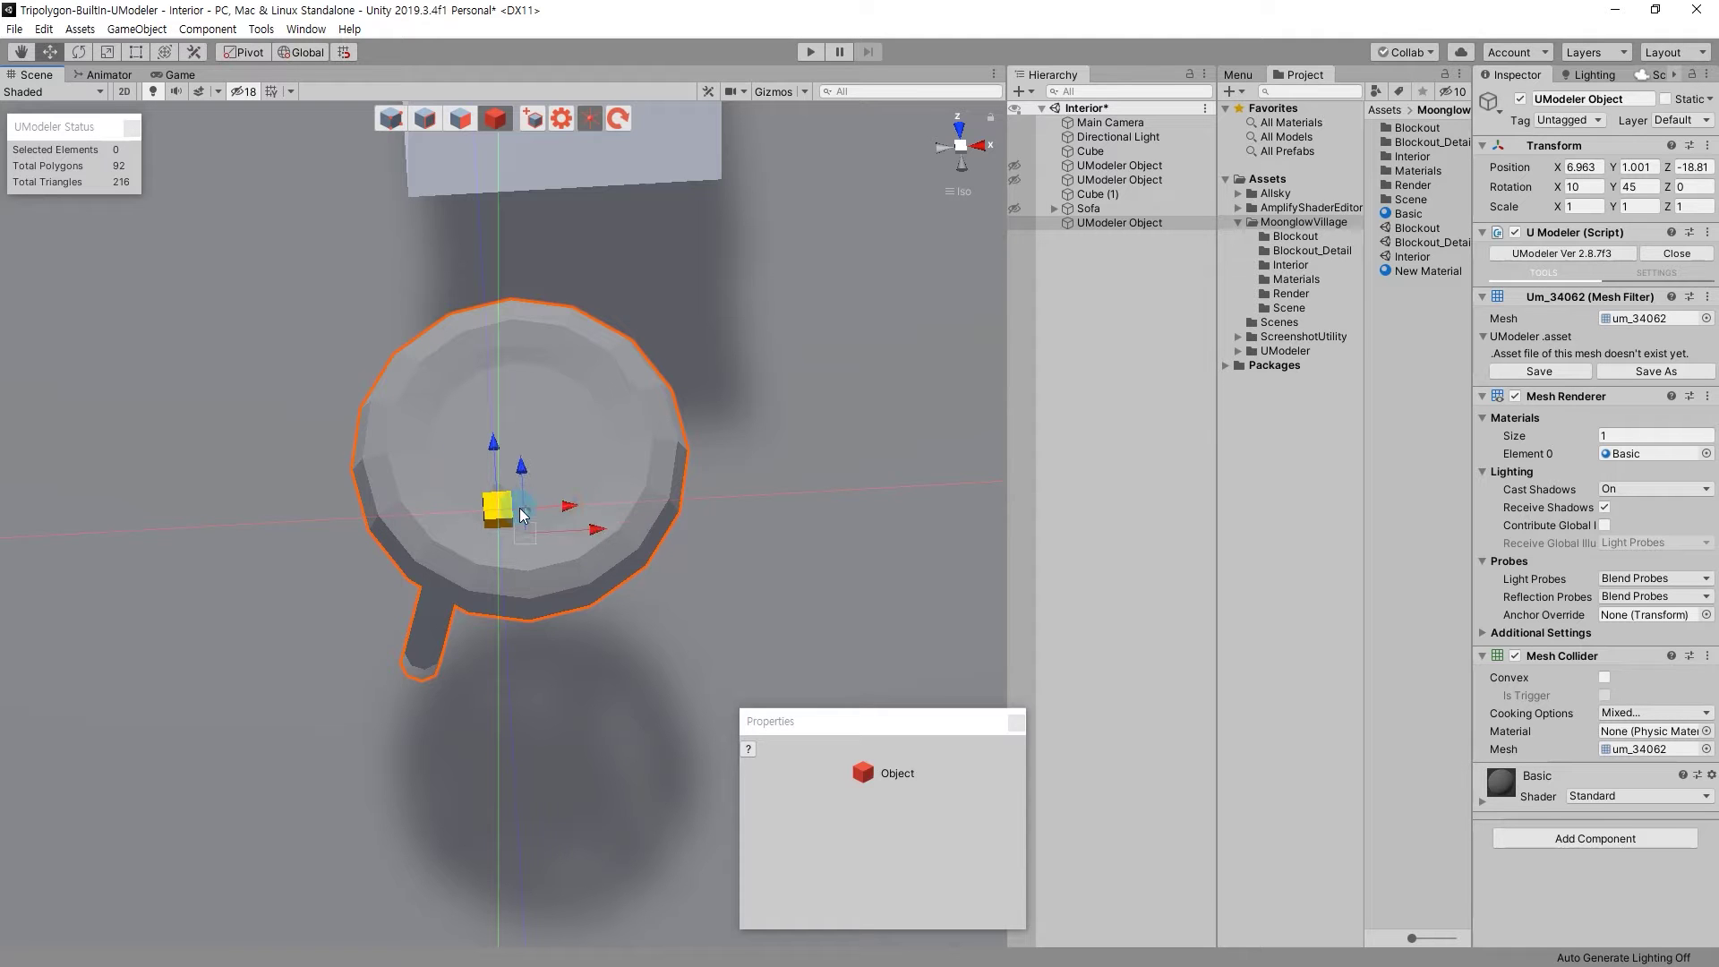
{"action": "left_click", "coordinate": [391, 117]}
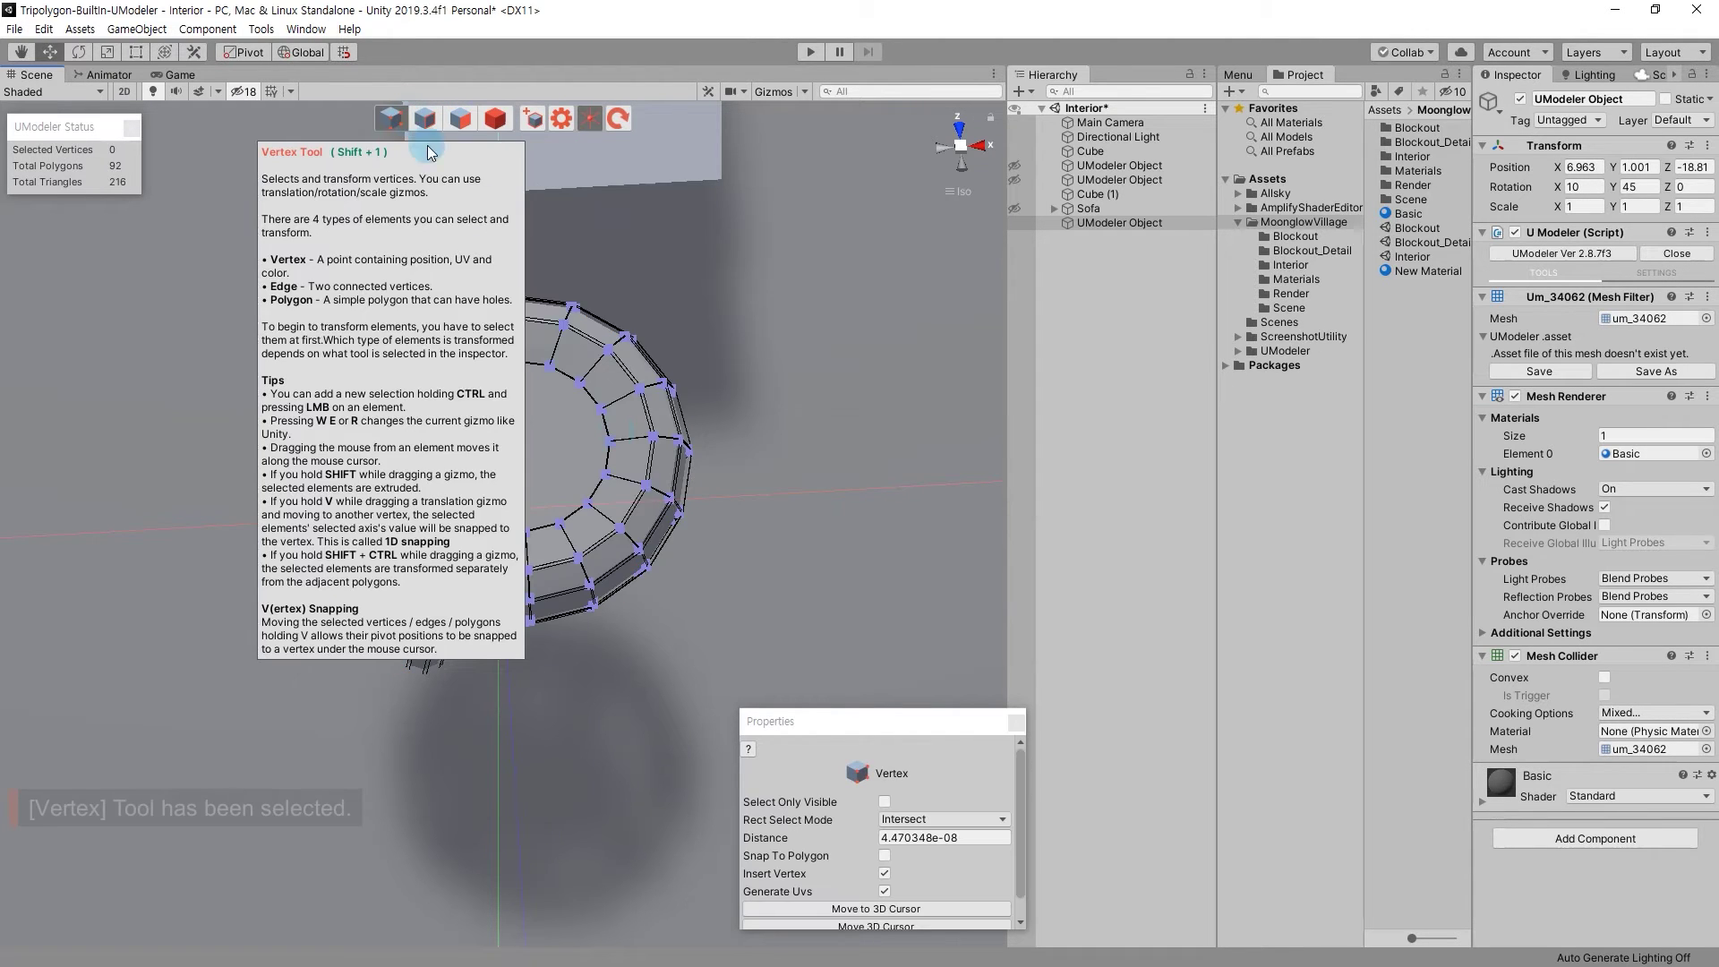
{"action": "left_click_drag", "start_coordinate": [659, 517], "coordinate": [663, 581], "text": "alt"}
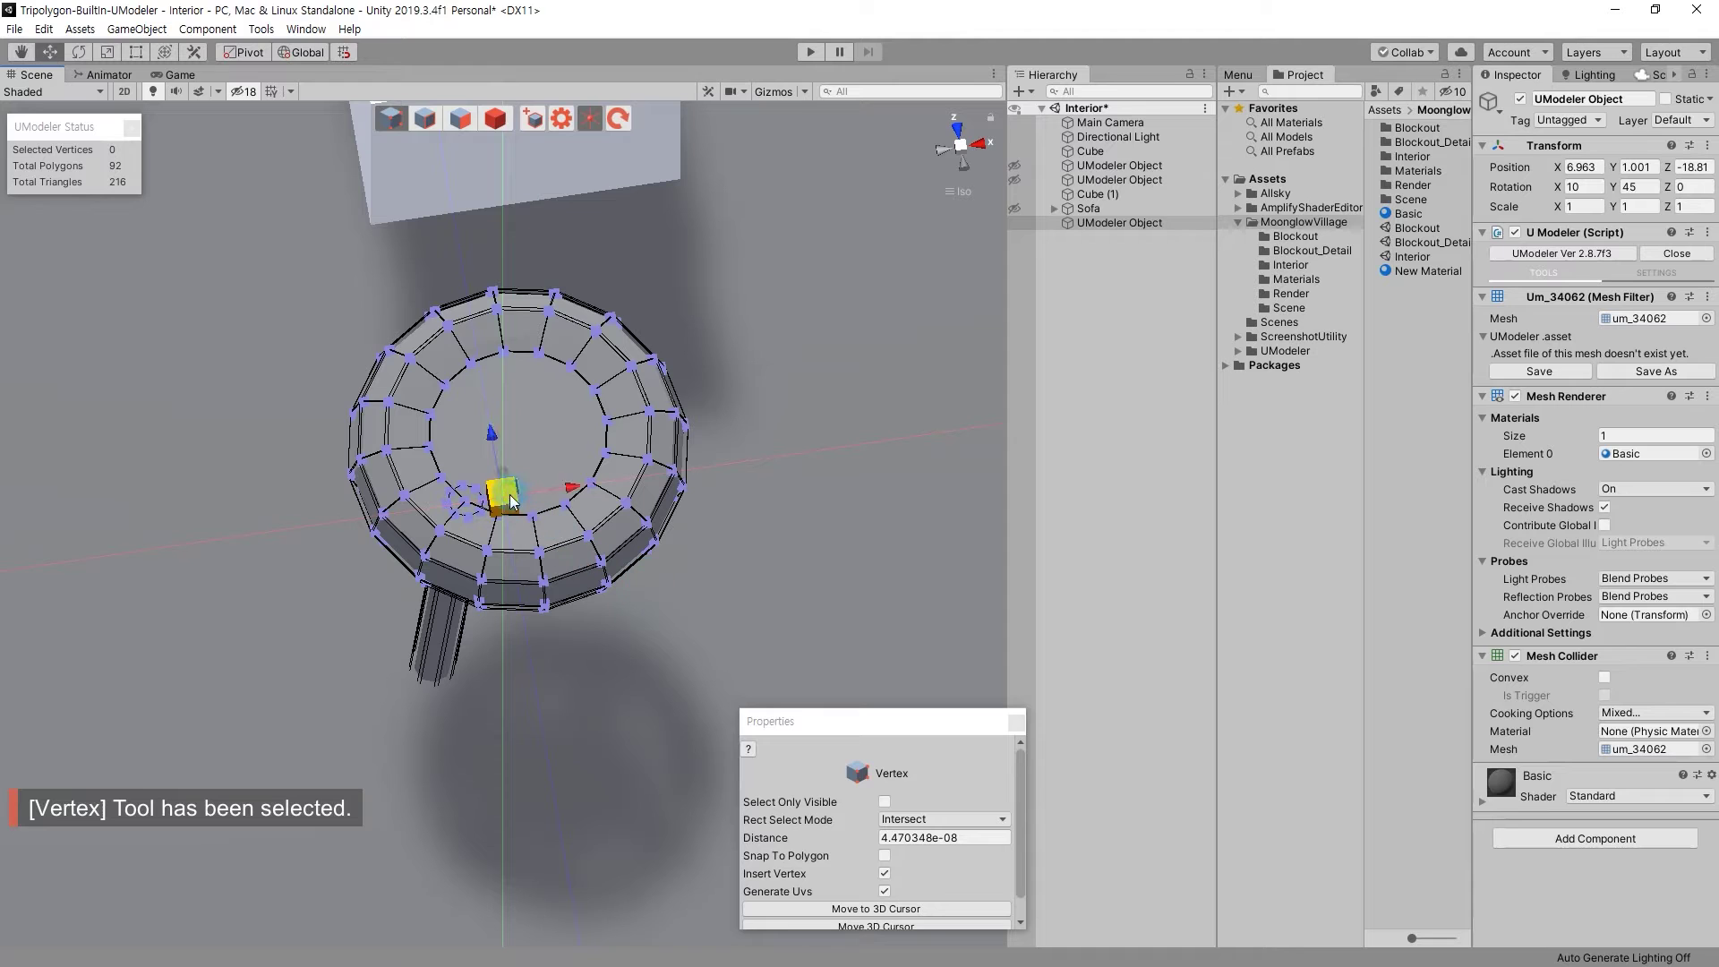
{"action": "mouse_move", "coordinate": [556, 500]}
{"action": "left_mouse_down"}
{"action": "mouse_move", "coordinate": [841, 436]}
{"action": "mouse_move", "coordinate": [490, 349]}
{"action": "mouse_move", "coordinate": [504, 414]}
{"action": "left_mouse_up"}
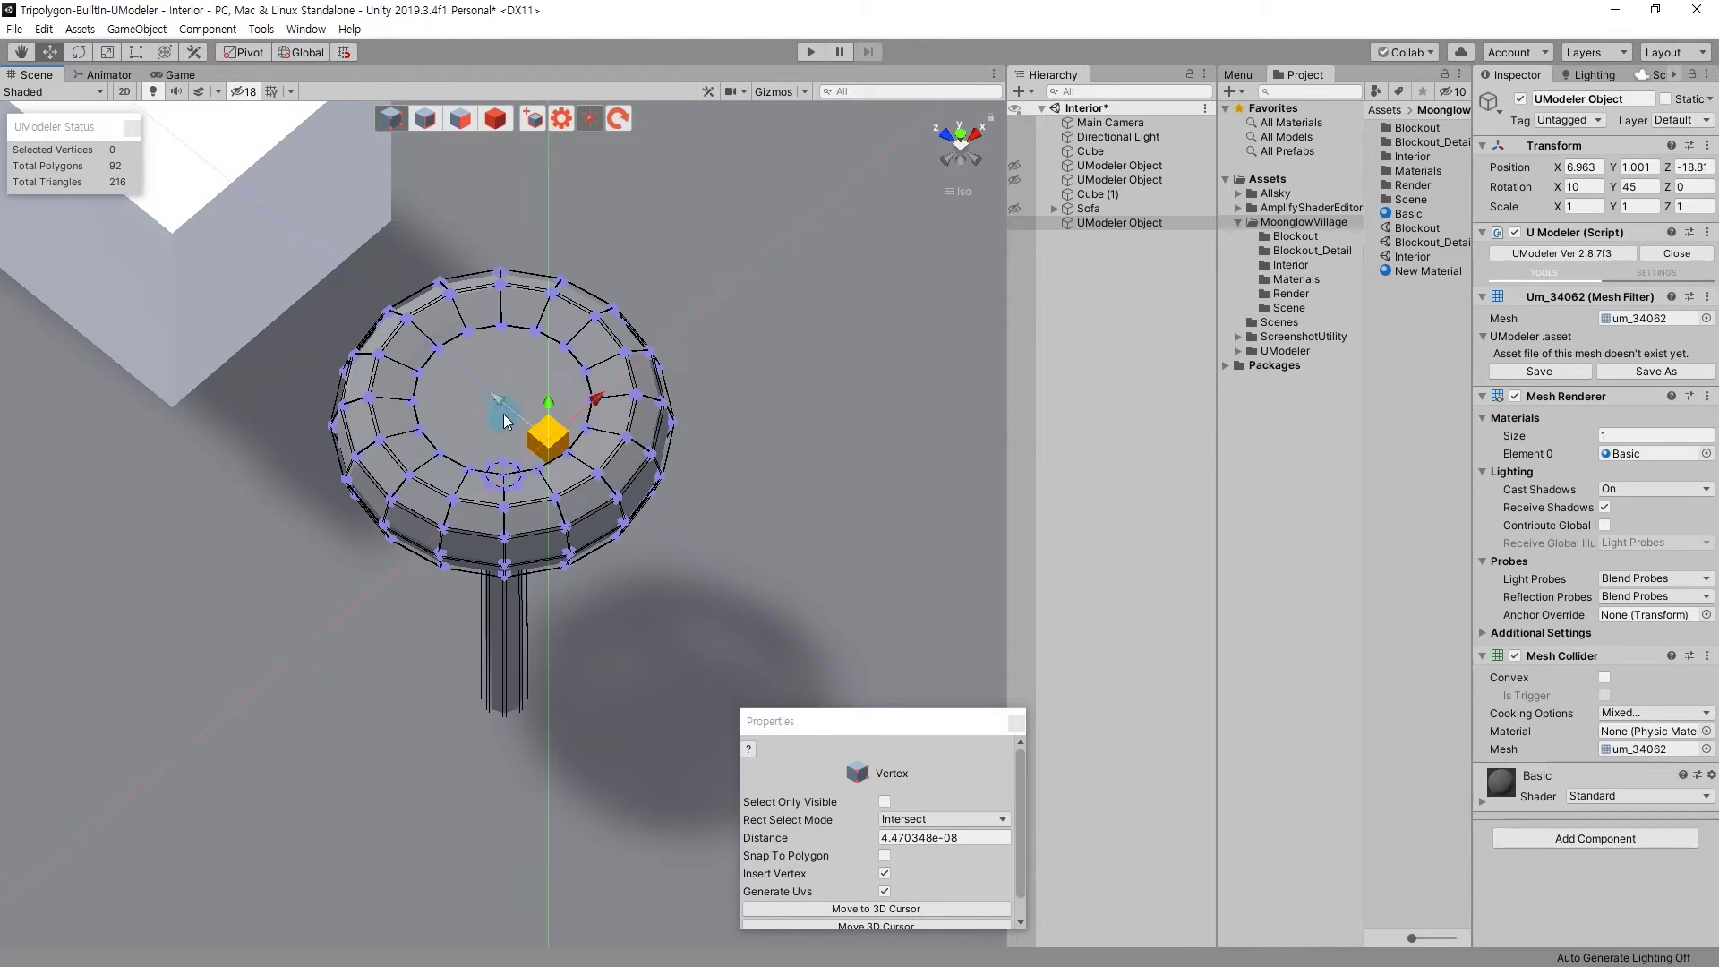
{"action": "left_click_drag", "start_coordinate": [567, 357], "coordinate": [711, 326], "text": "alt"}
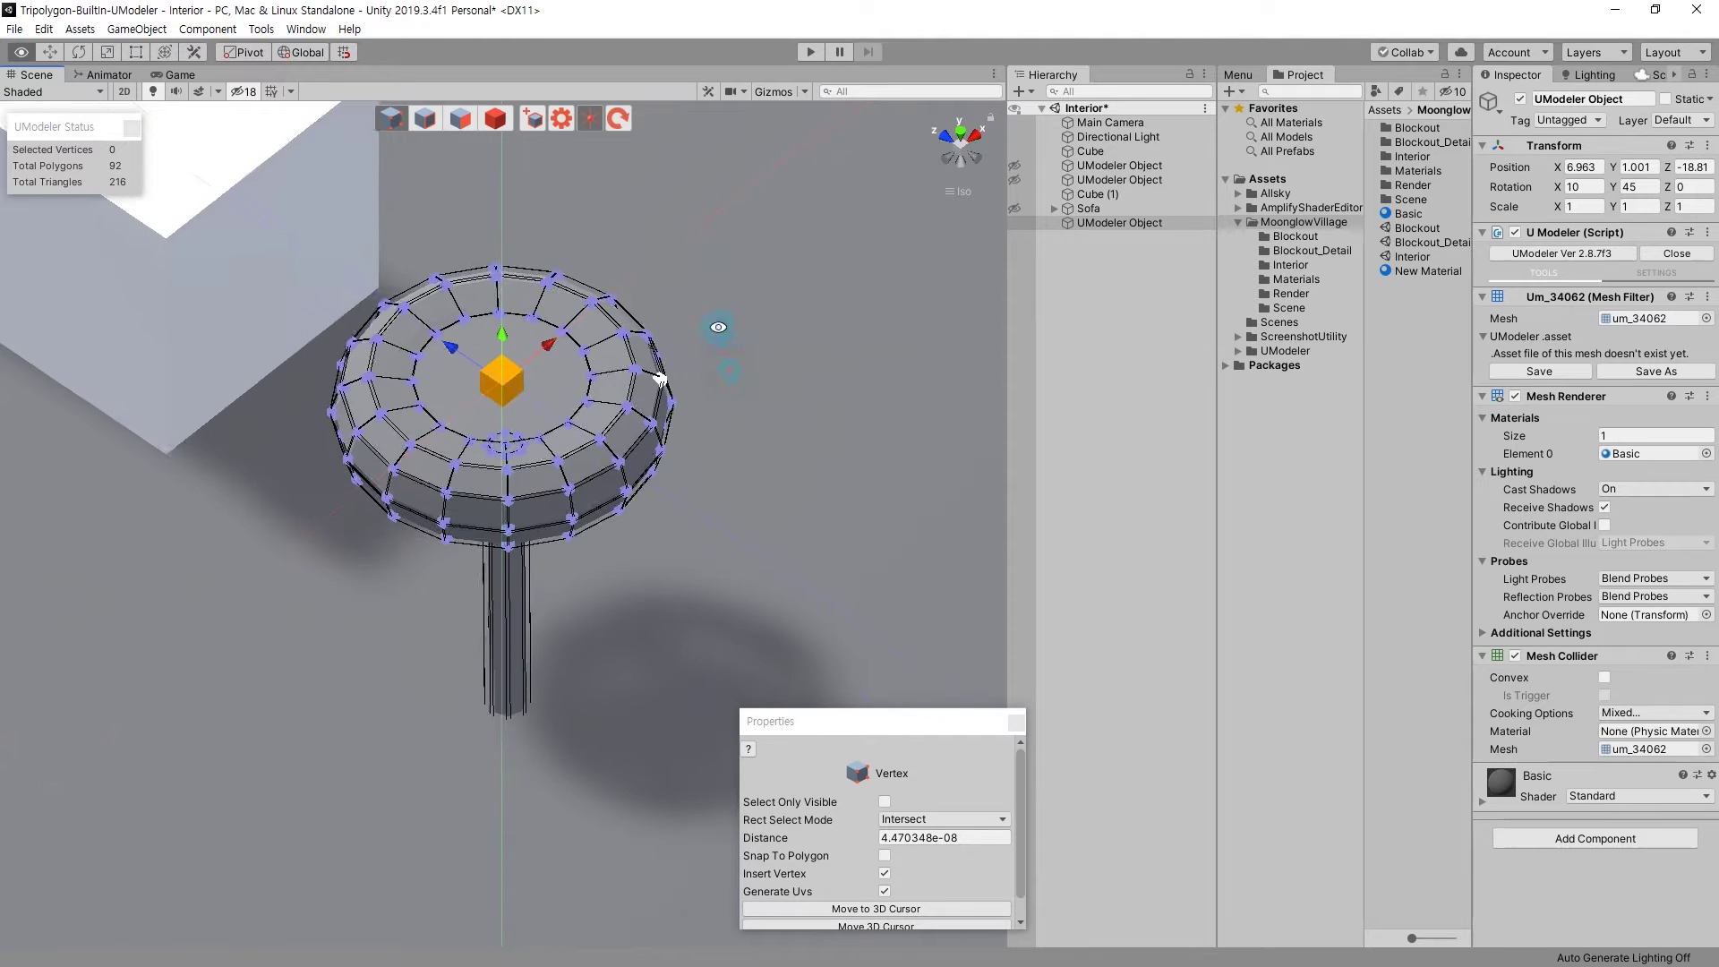
Return to whole-object editing with the 3D cursor turned off.
{"action": "left_click", "coordinate": [1262, 76]}
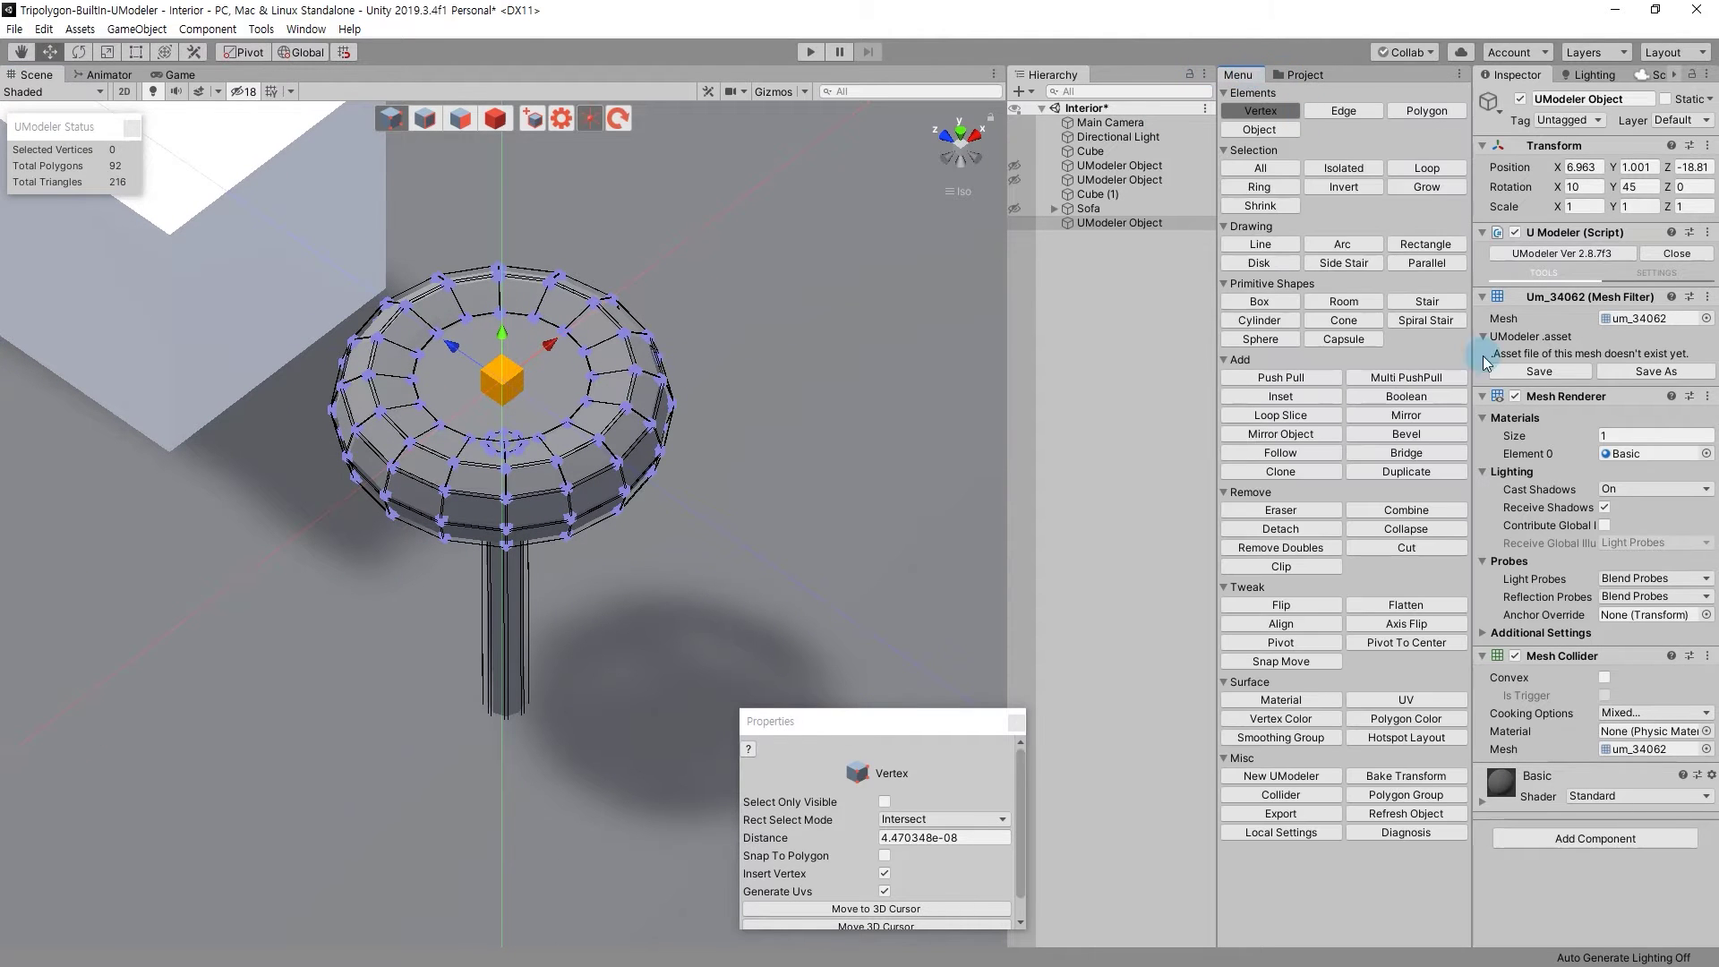
{"action": "left_click", "coordinate": [1283, 645]}
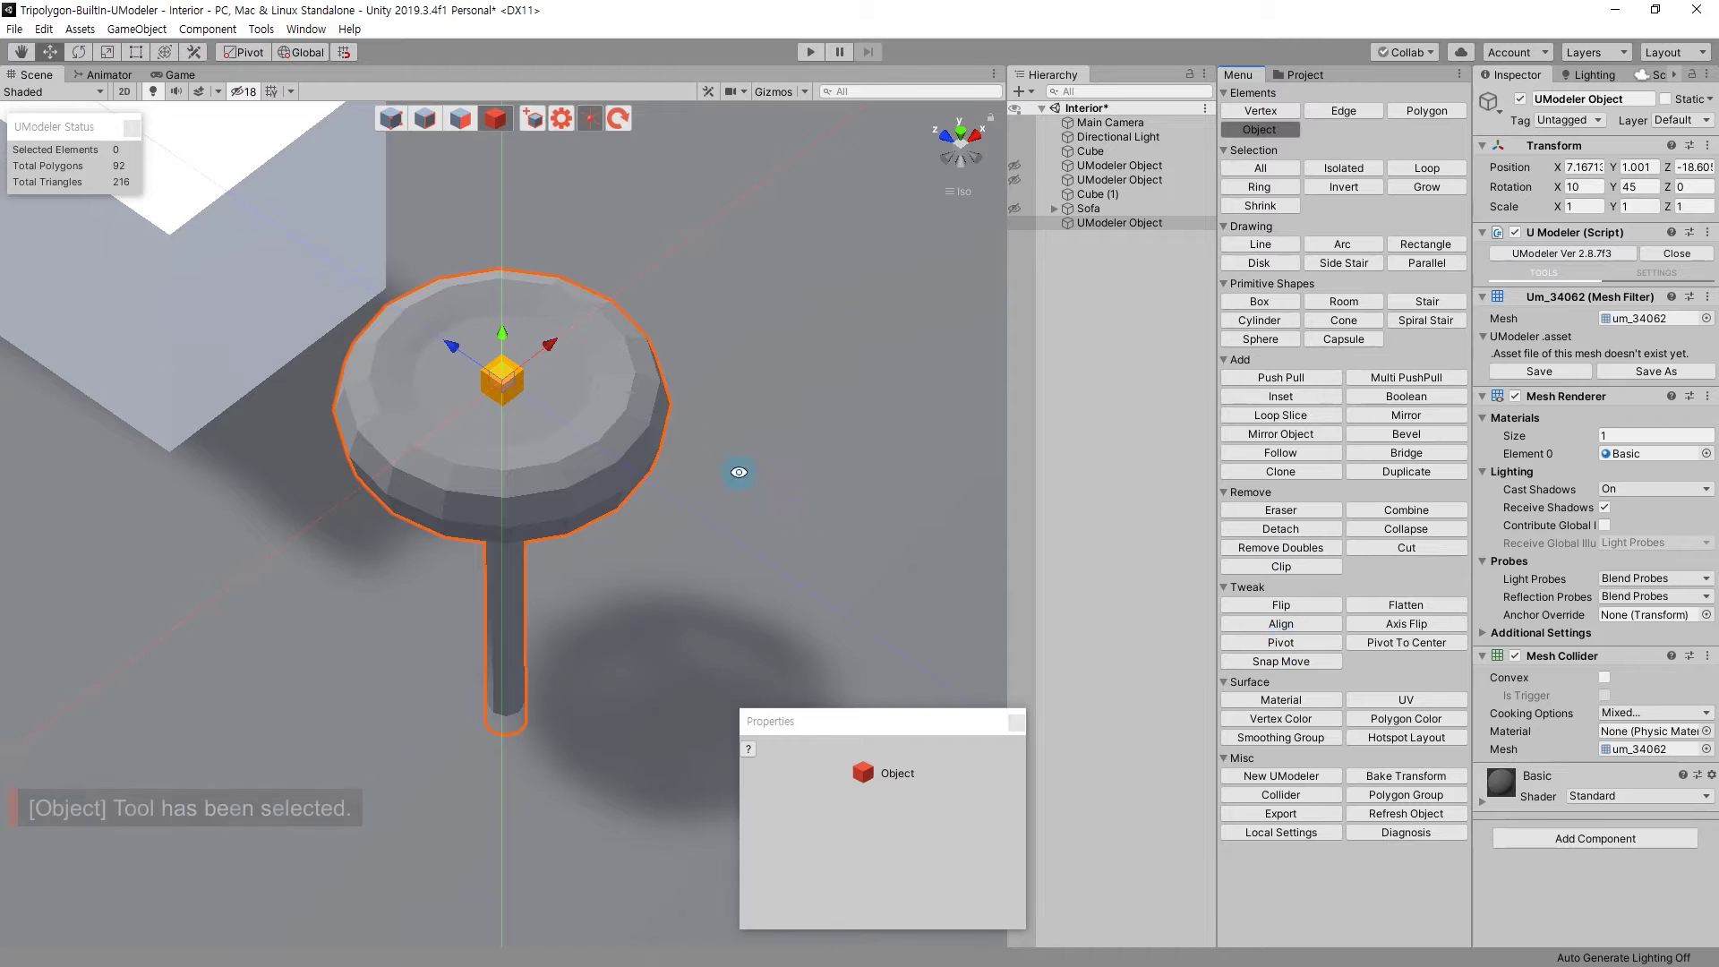
{"action": "left_click_drag", "start_coordinate": [737, 475], "coordinate": [594, 179], "text": "alt"}
{"action": "left_click", "coordinate": [587, 126]}
{"action": "left_click_drag", "start_coordinate": [775, 372], "coordinate": [849, 493], "text": "alt"}
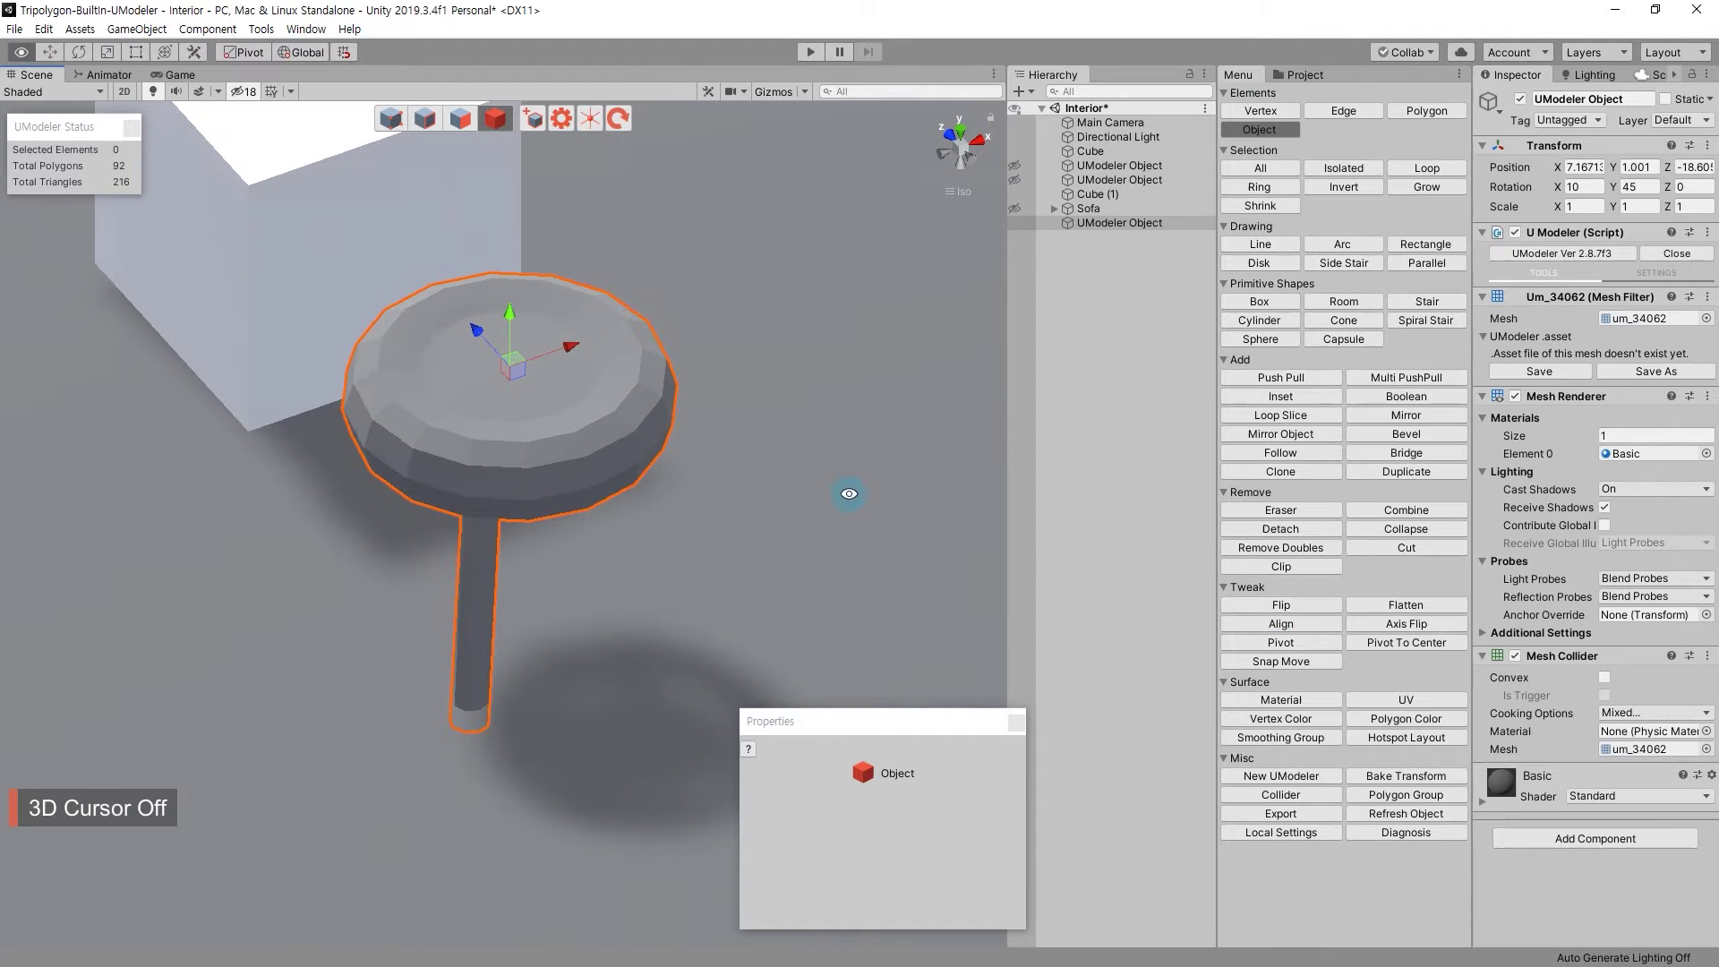
Start mirroring the stool mesh, then cancel it without applying and reselect the object.
{"action": "left_click", "coordinate": [1418, 418]}
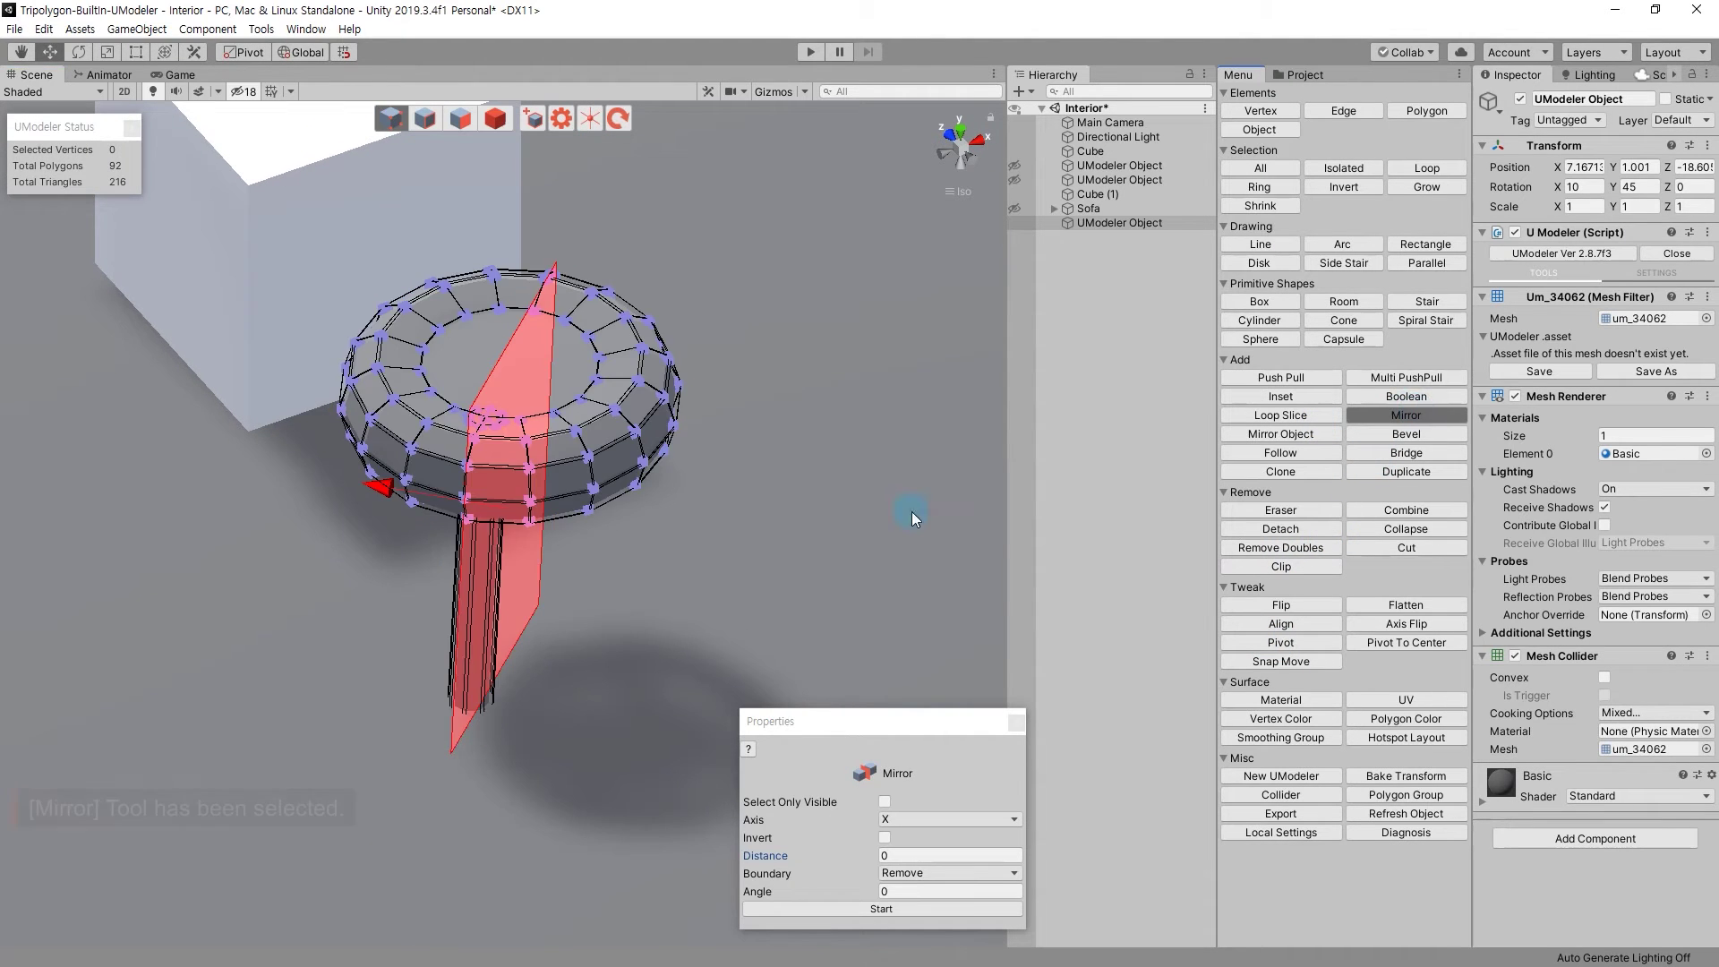
{"action": "left_click_drag", "start_coordinate": [911, 512], "coordinate": [580, 535], "text": "alt"}
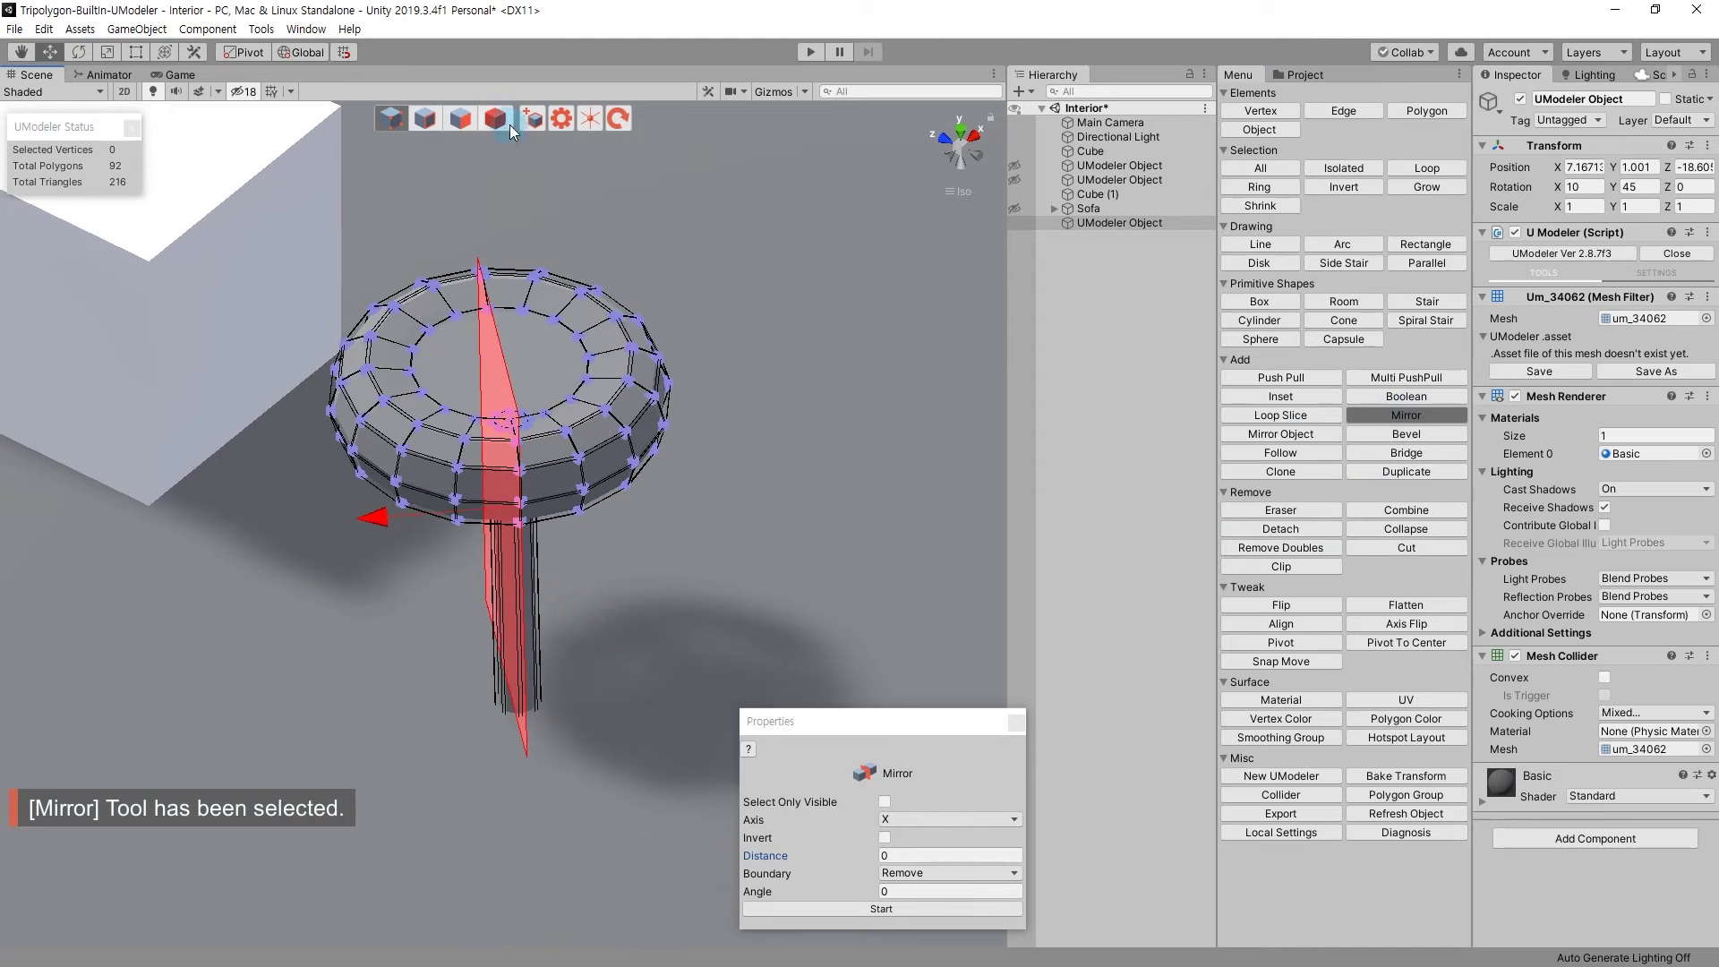
{"action": "left_click", "coordinate": [471, 120]}
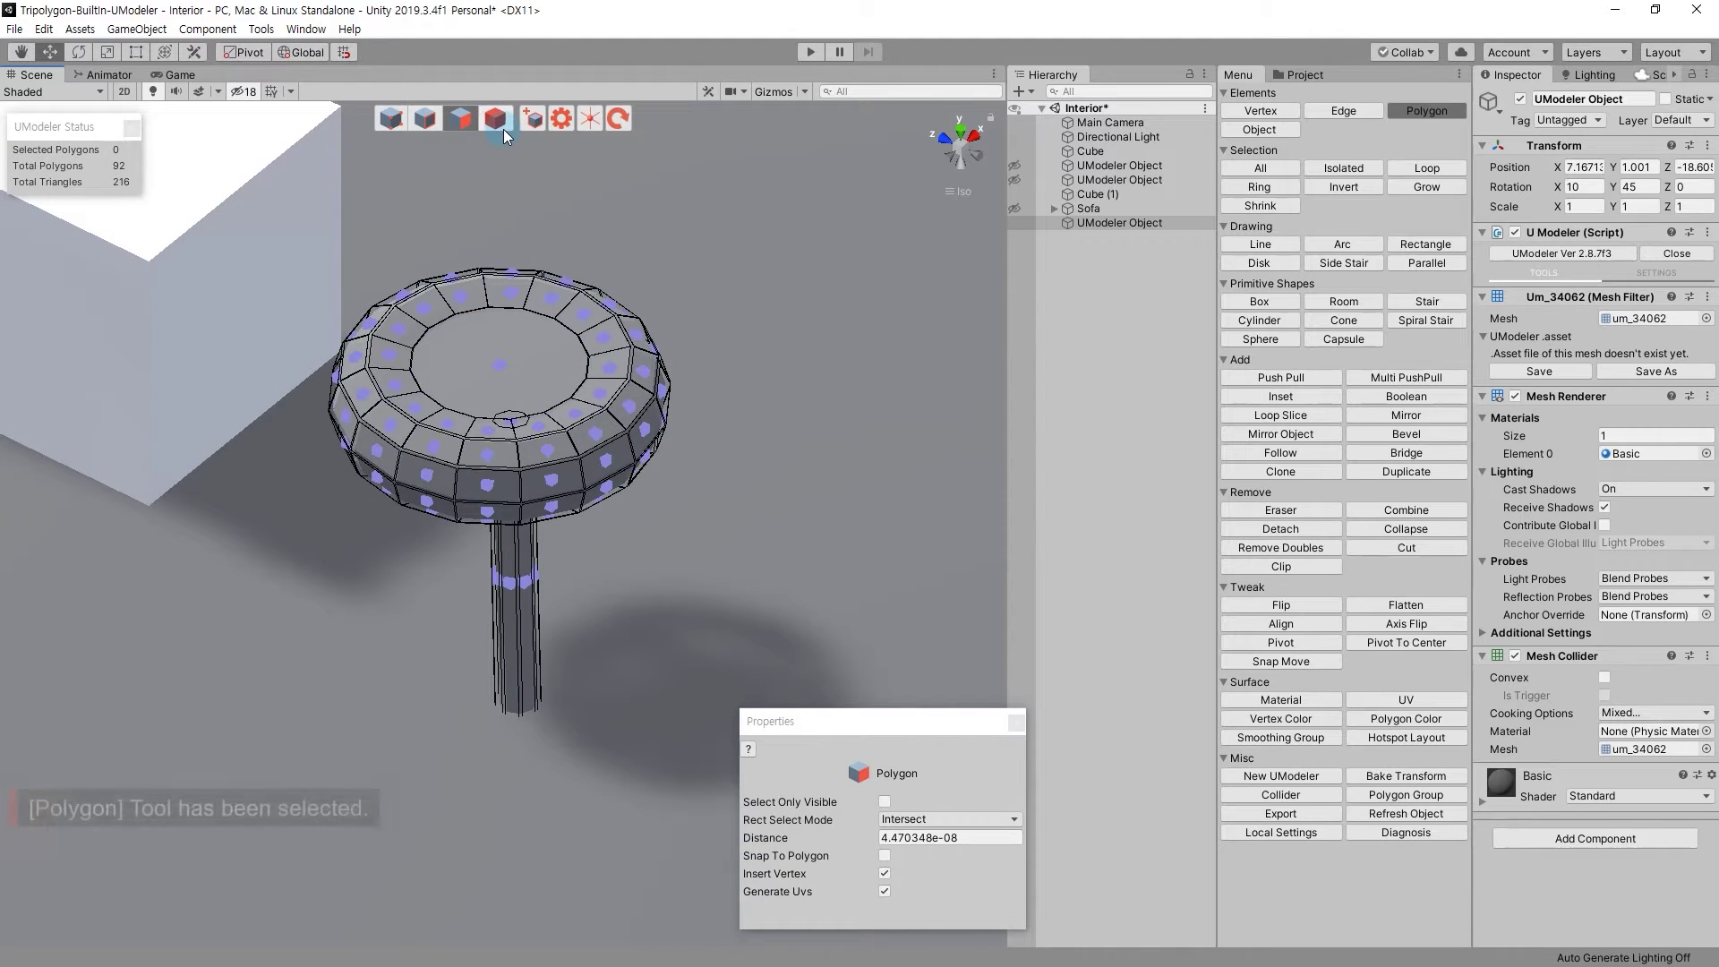
{"action": "left_click", "coordinate": [498, 122]}
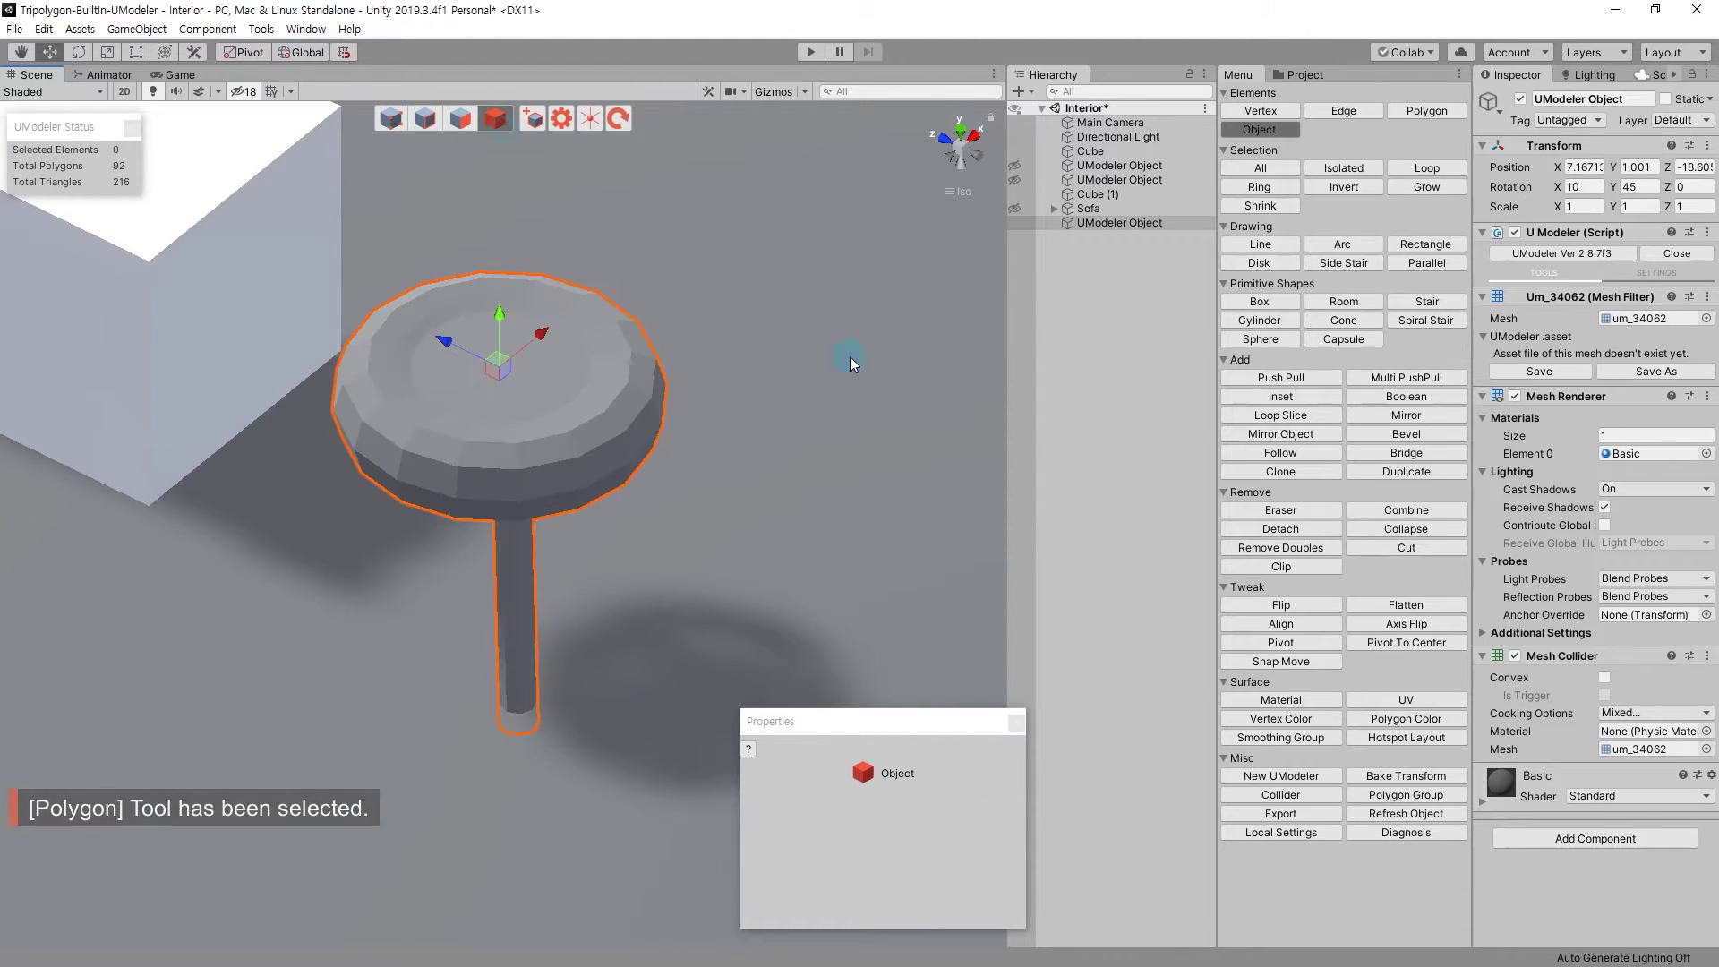
Bake the stool's rotation to 0, 0, 0 and check it from top and side views.
{"action": "left_click", "coordinate": [1416, 779]}
{"action": "left_click", "coordinate": [883, 837]}
{"action": "mouse_move", "coordinate": [681, 430]}
{"action": "left_mouse_down", "text": "alt"}
{"action": "mouse_move", "coordinate": [545, 416]}
{"action": "mouse_move", "coordinate": [477, 334]}
{"action": "left_mouse_up", "text": "alt"}
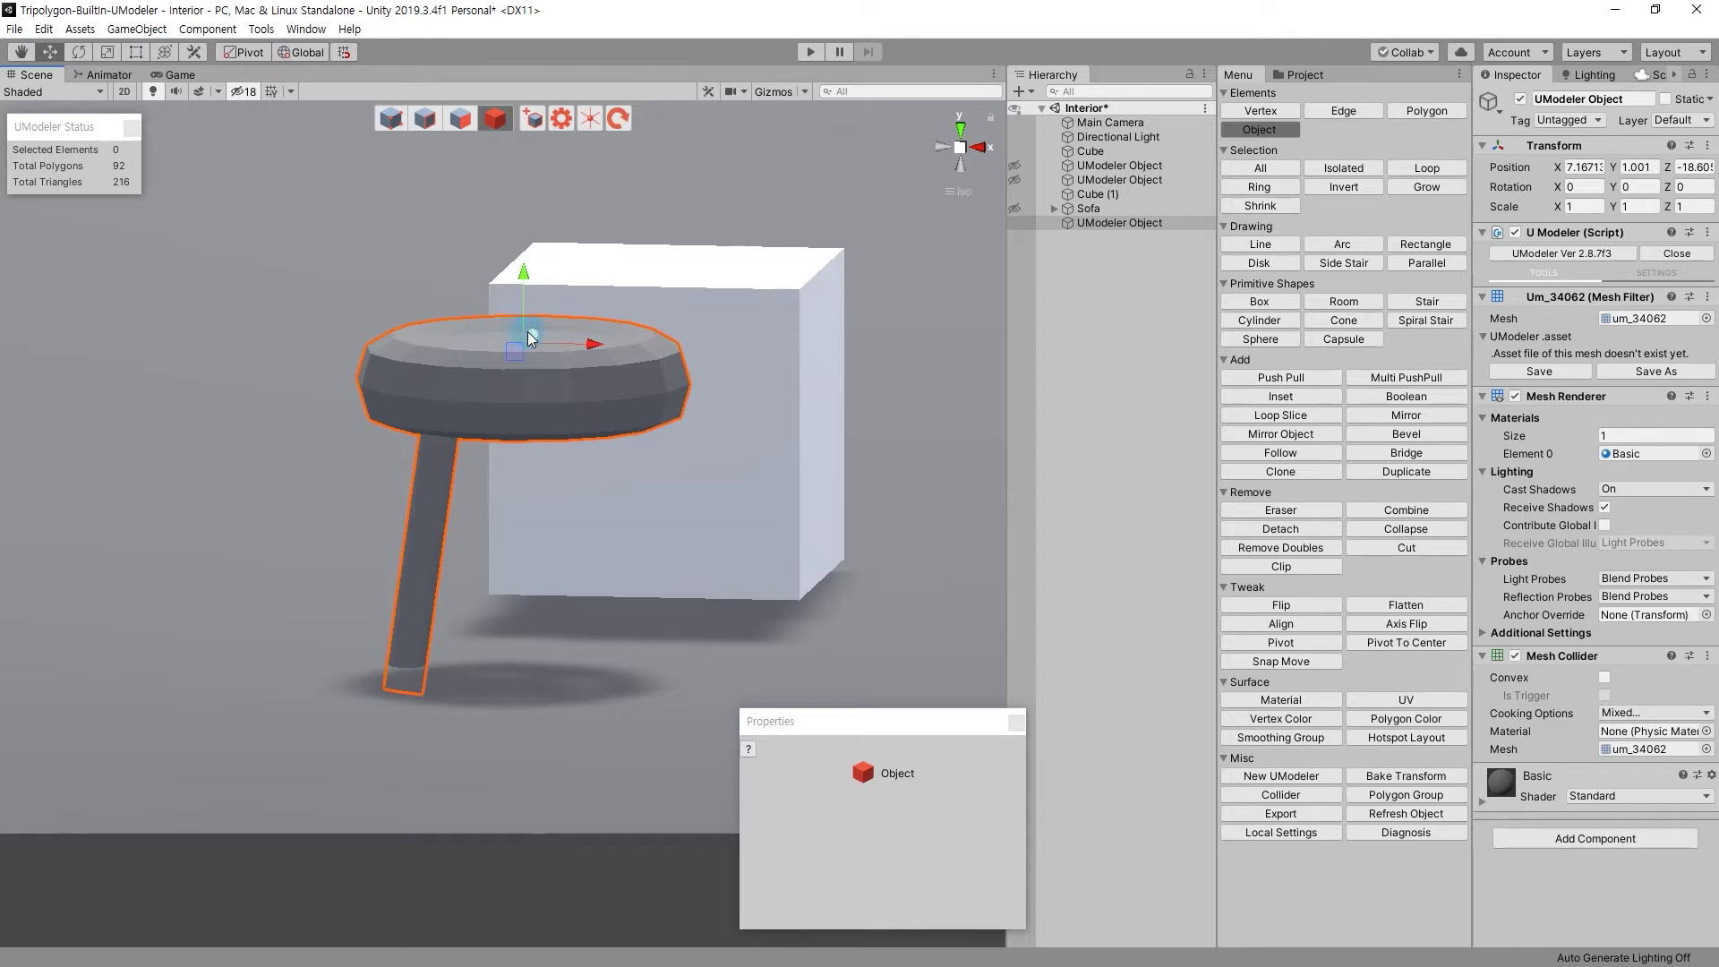
{"action": "left_click", "coordinate": [951, 143]}
{"action": "left_click", "coordinate": [962, 131]}
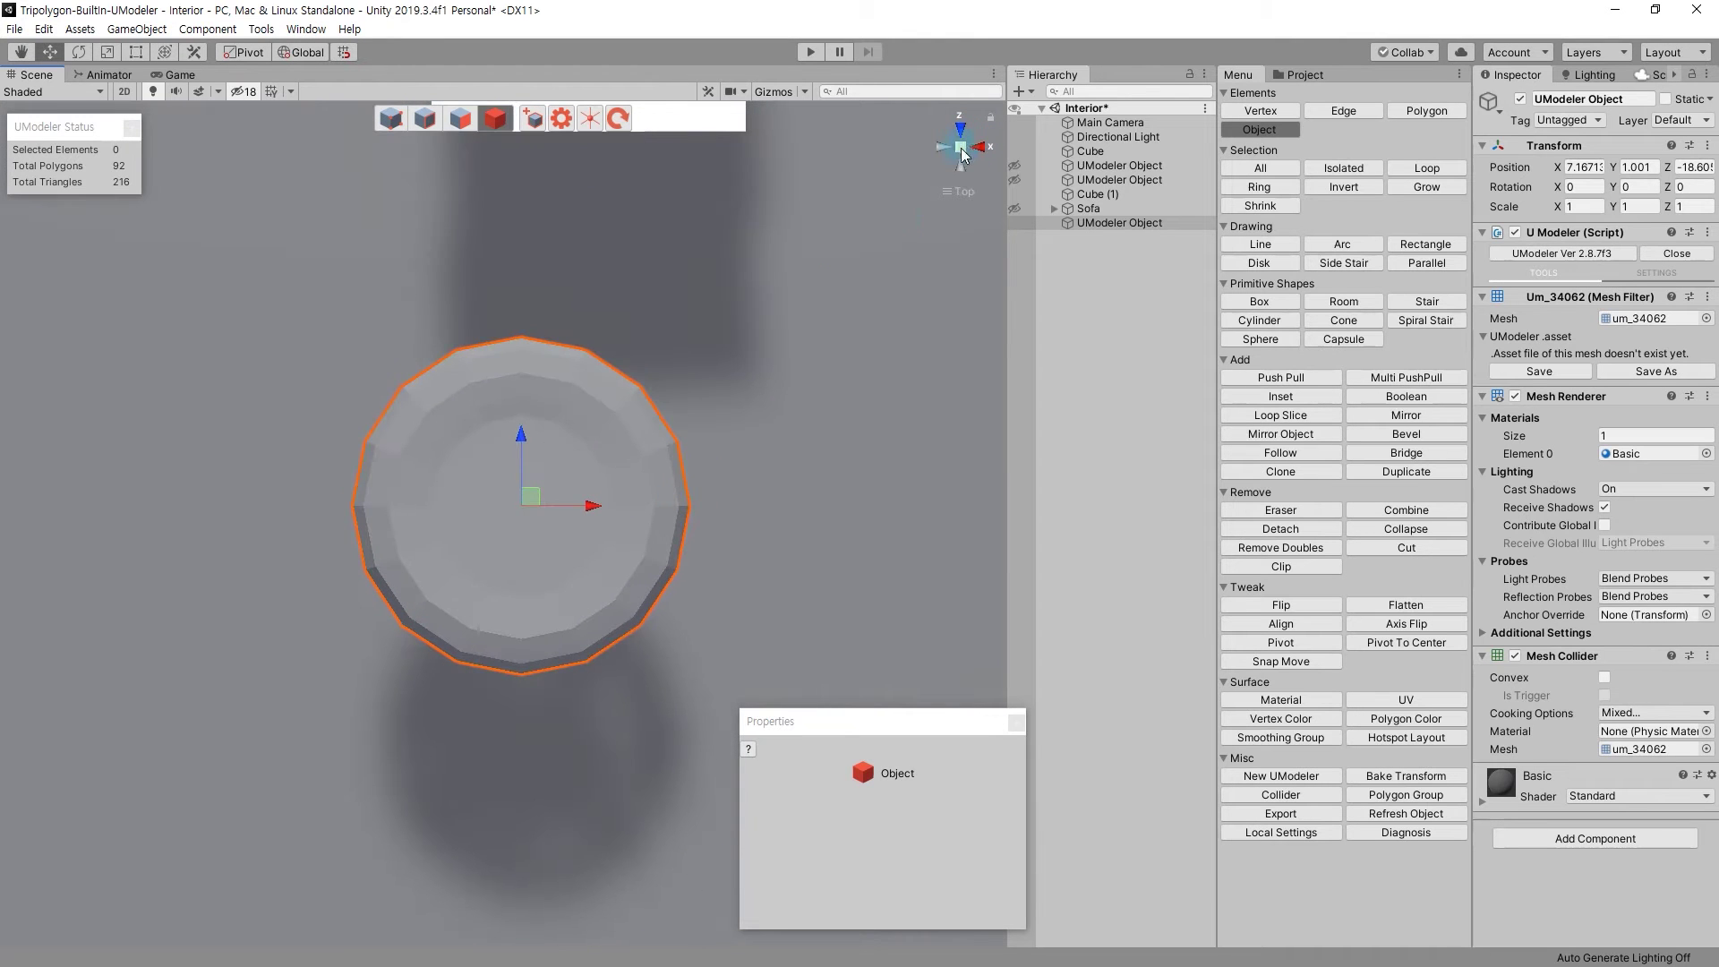
{"action": "mouse_move", "coordinate": [883, 252]}
{"action": "left_mouse_down", "text": "alt"}
{"action": "mouse_move", "coordinate": [334, 690]}
{"action": "mouse_move", "coordinate": [539, 365]}
{"action": "left_mouse_up", "text": "alt"}
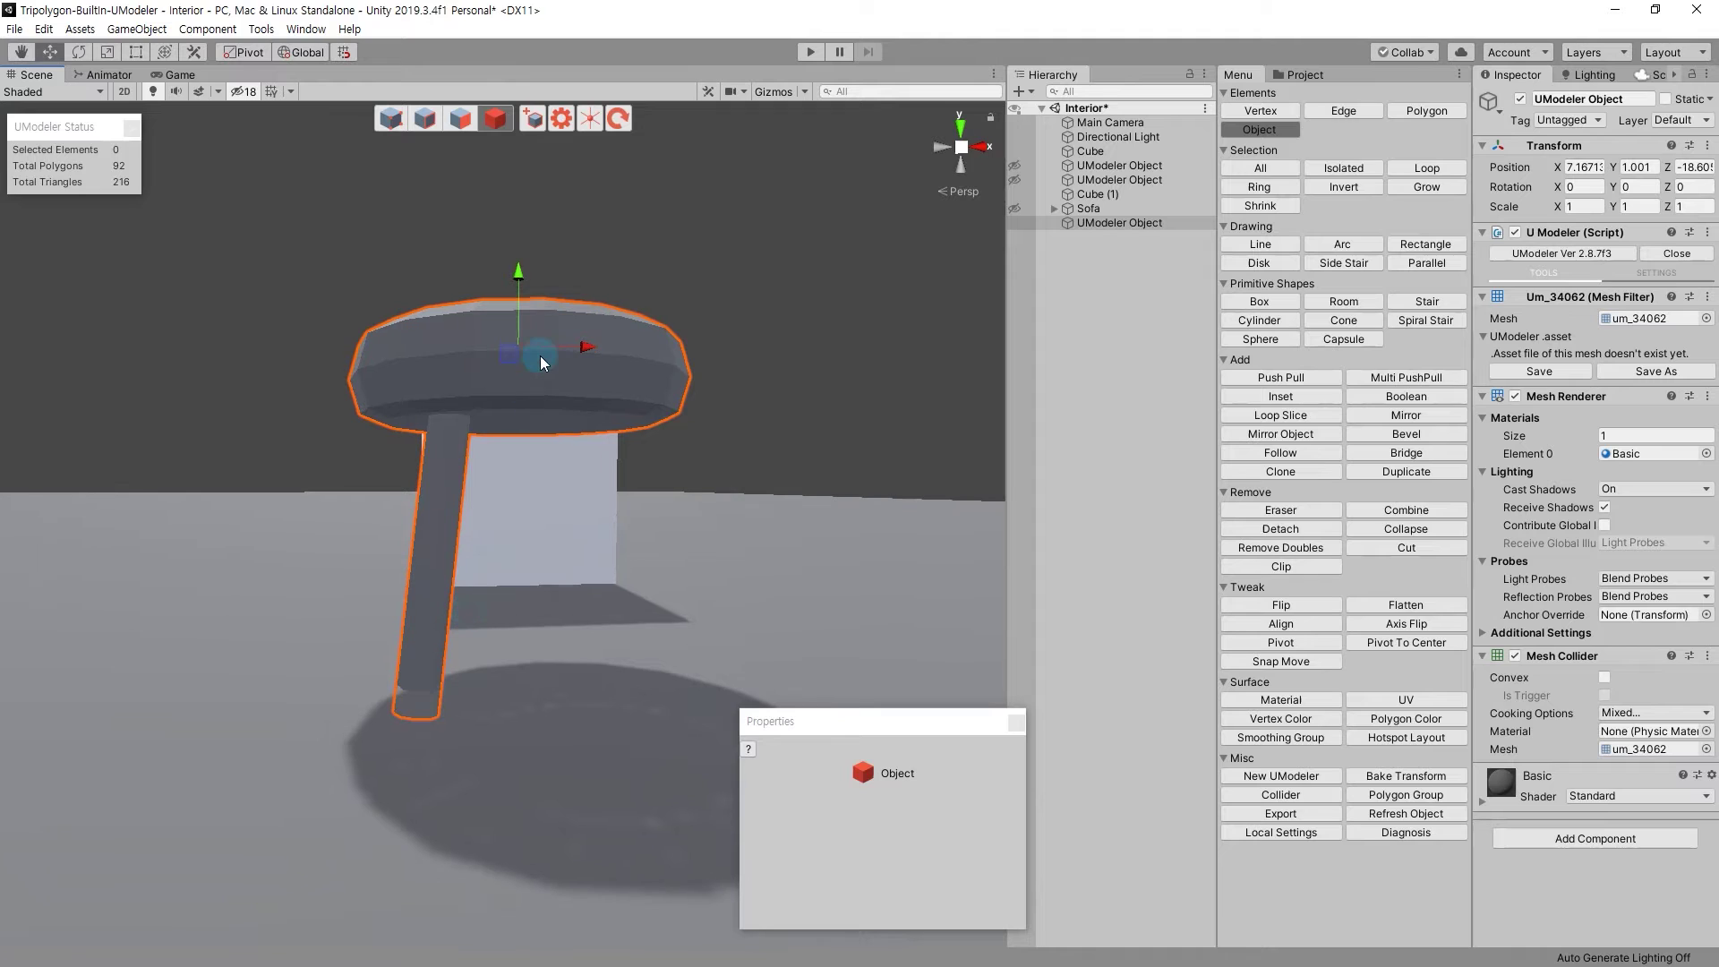
Lower the stool along Y to position 0.751.
{"action": "mouse_move", "coordinate": [523, 277]}
{"action": "left_mouse_down"}
{"action": "mouse_move", "coordinate": [563, 328]}
{"action": "mouse_move", "coordinate": [528, 353]}
{"action": "left_mouse_up"}
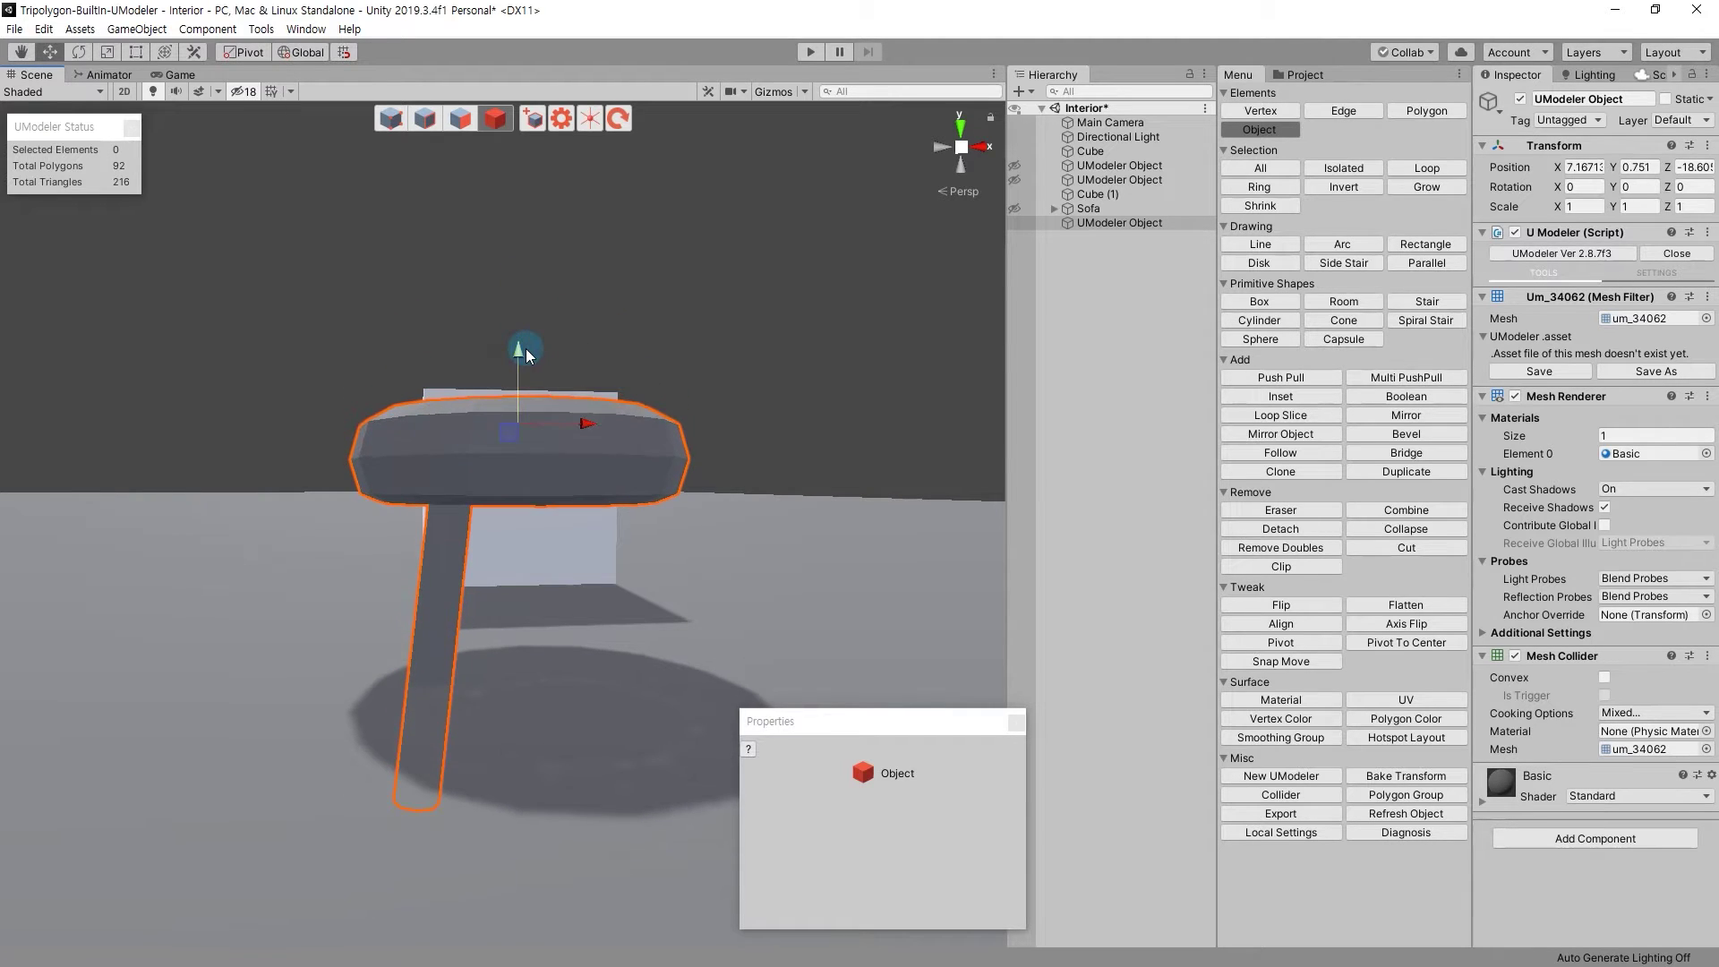
{"action": "mouse_move", "coordinate": [666, 491]}
{"action": "left_mouse_down", "text": "alt"}
{"action": "mouse_move", "coordinate": [633, 503]}
{"action": "mouse_move", "coordinate": [640, 529]}
{"action": "left_mouse_up", "text": "alt"}
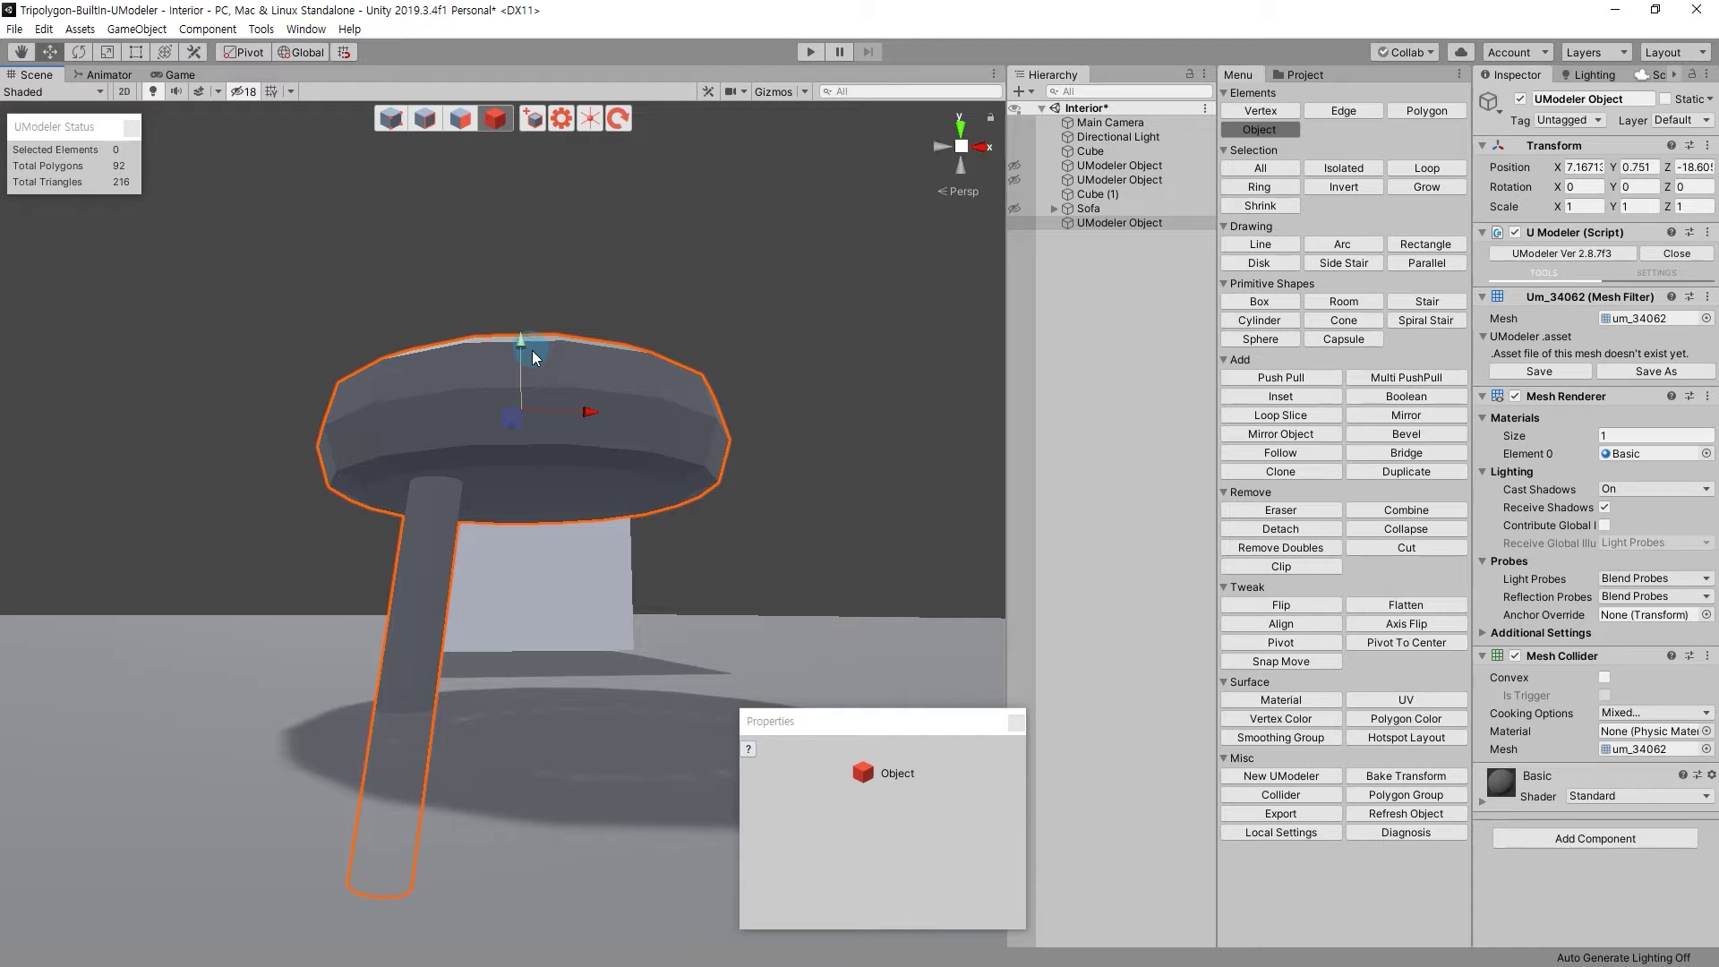
{"action": "left_click_drag", "start_coordinate": [531, 350], "coordinate": [573, 517], "text": "alt"}
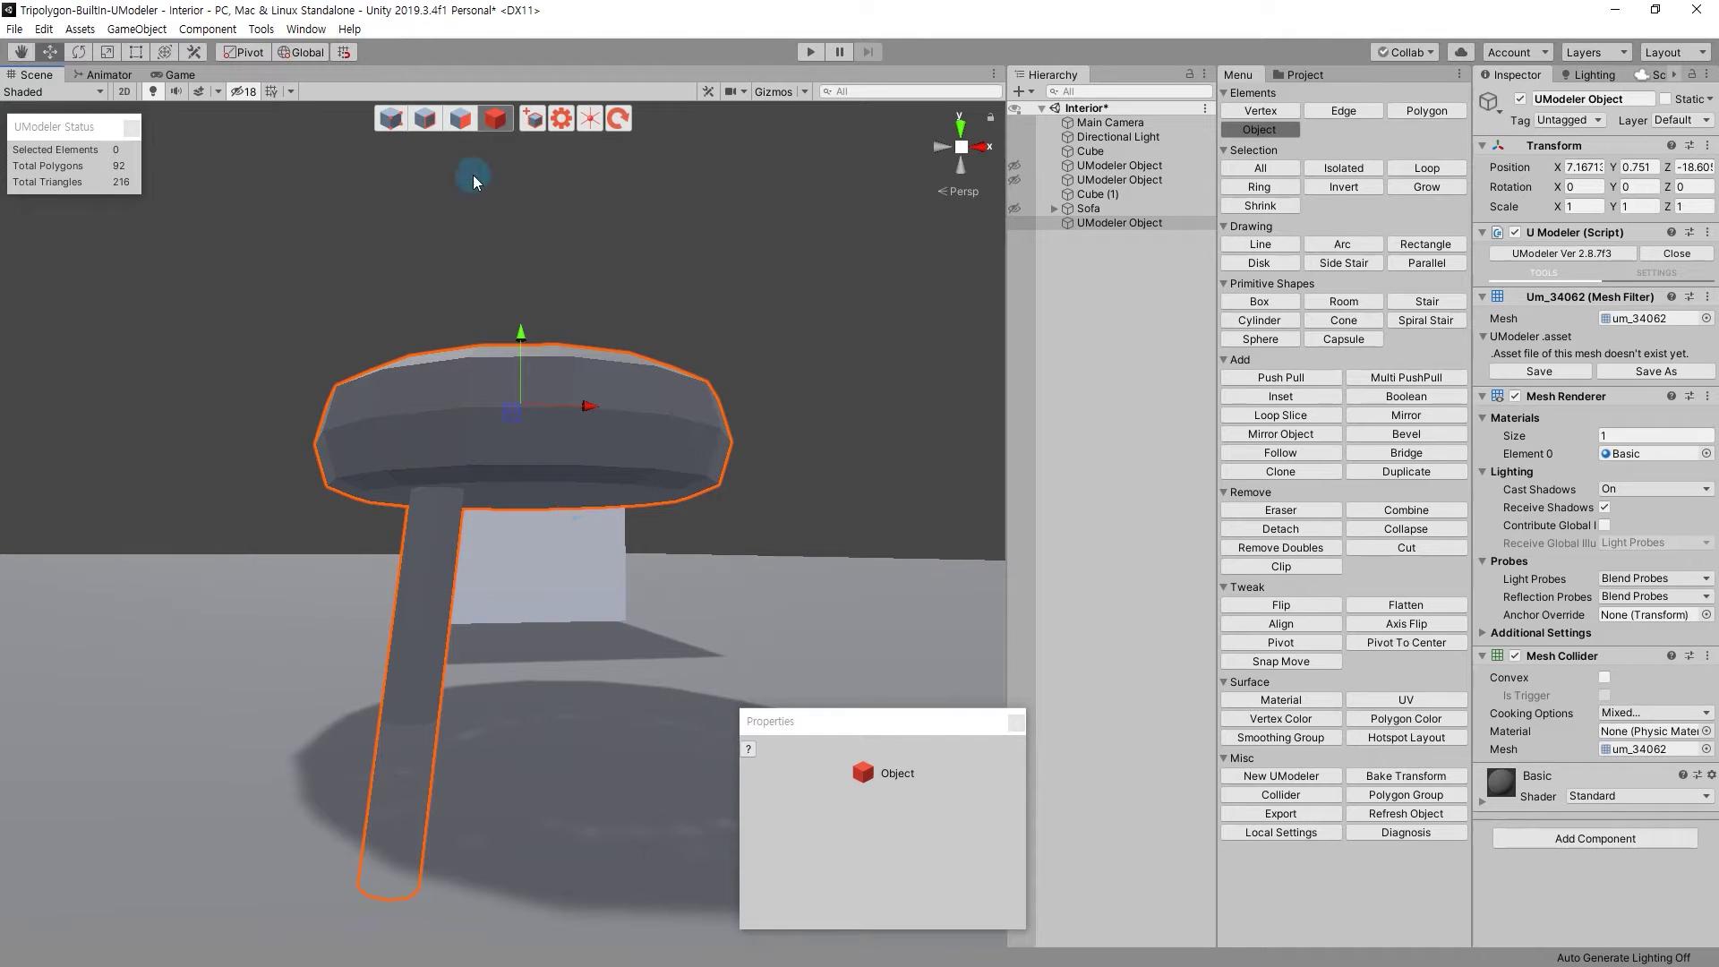
Box-select the leg's eight polygons and isolate them, hiding the seat.
{"action": "key", "text": "3"}
{"action": "left_click_drag", "start_coordinate": [595, 376], "coordinate": [616, 512], "text": "alt"}
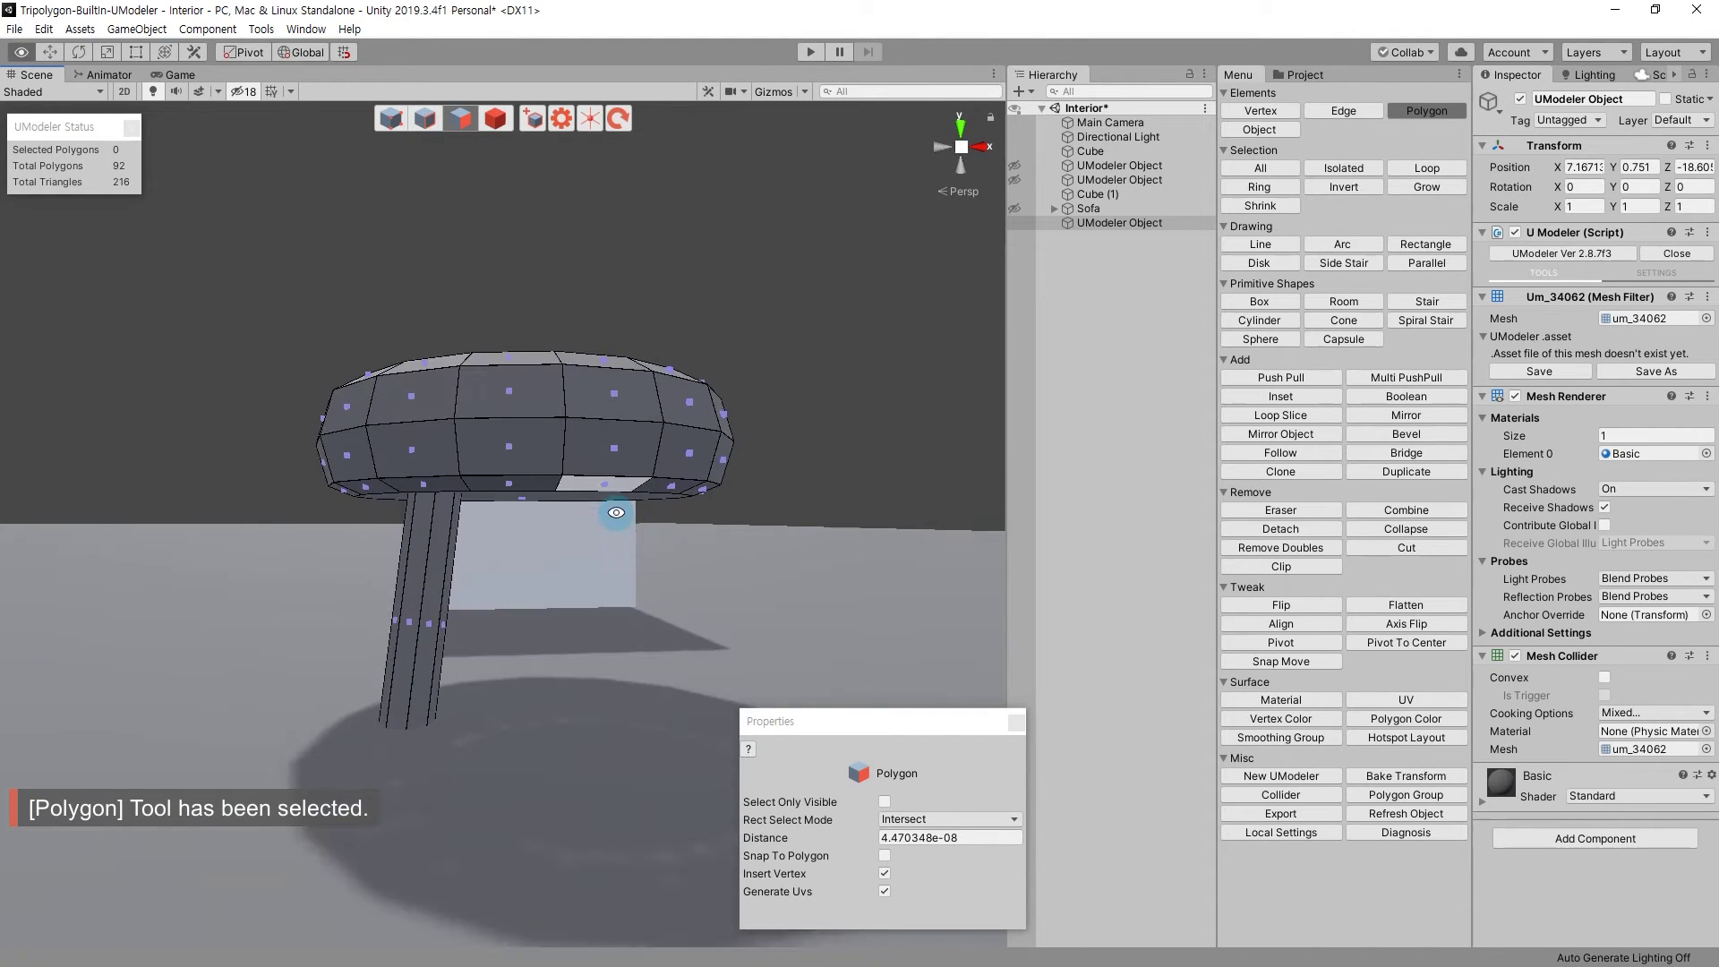
{"action": "mouse_move", "coordinate": [362, 618]}
{"action": "left_mouse_down"}
{"action": "mouse_move", "coordinate": [540, 691]}
{"action": "mouse_move", "coordinate": [425, 592]}
{"action": "mouse_move", "coordinate": [440, 599]}
{"action": "left_mouse_up"}
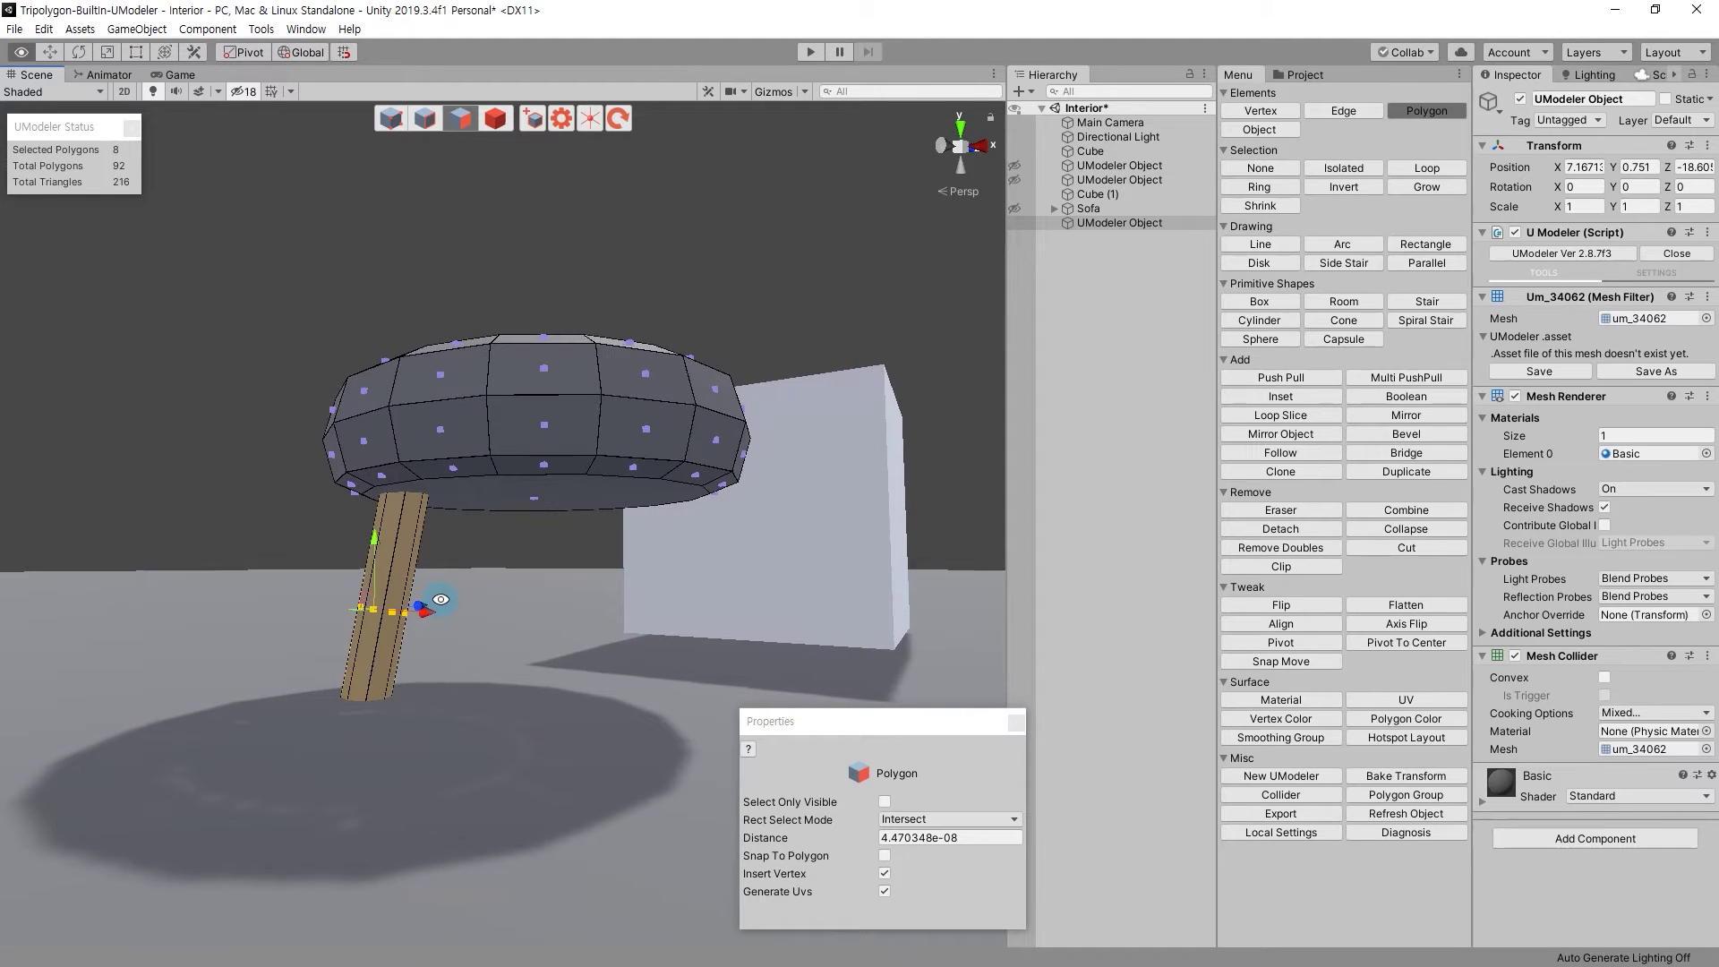
{"action": "mouse_move", "coordinate": [440, 599]}
{"action": "left_mouse_down", "text": "alt"}
{"action": "mouse_move", "coordinate": [477, 556]}
{"action": "mouse_move", "coordinate": [472, 536]}
{"action": "left_mouse_up", "text": "alt"}
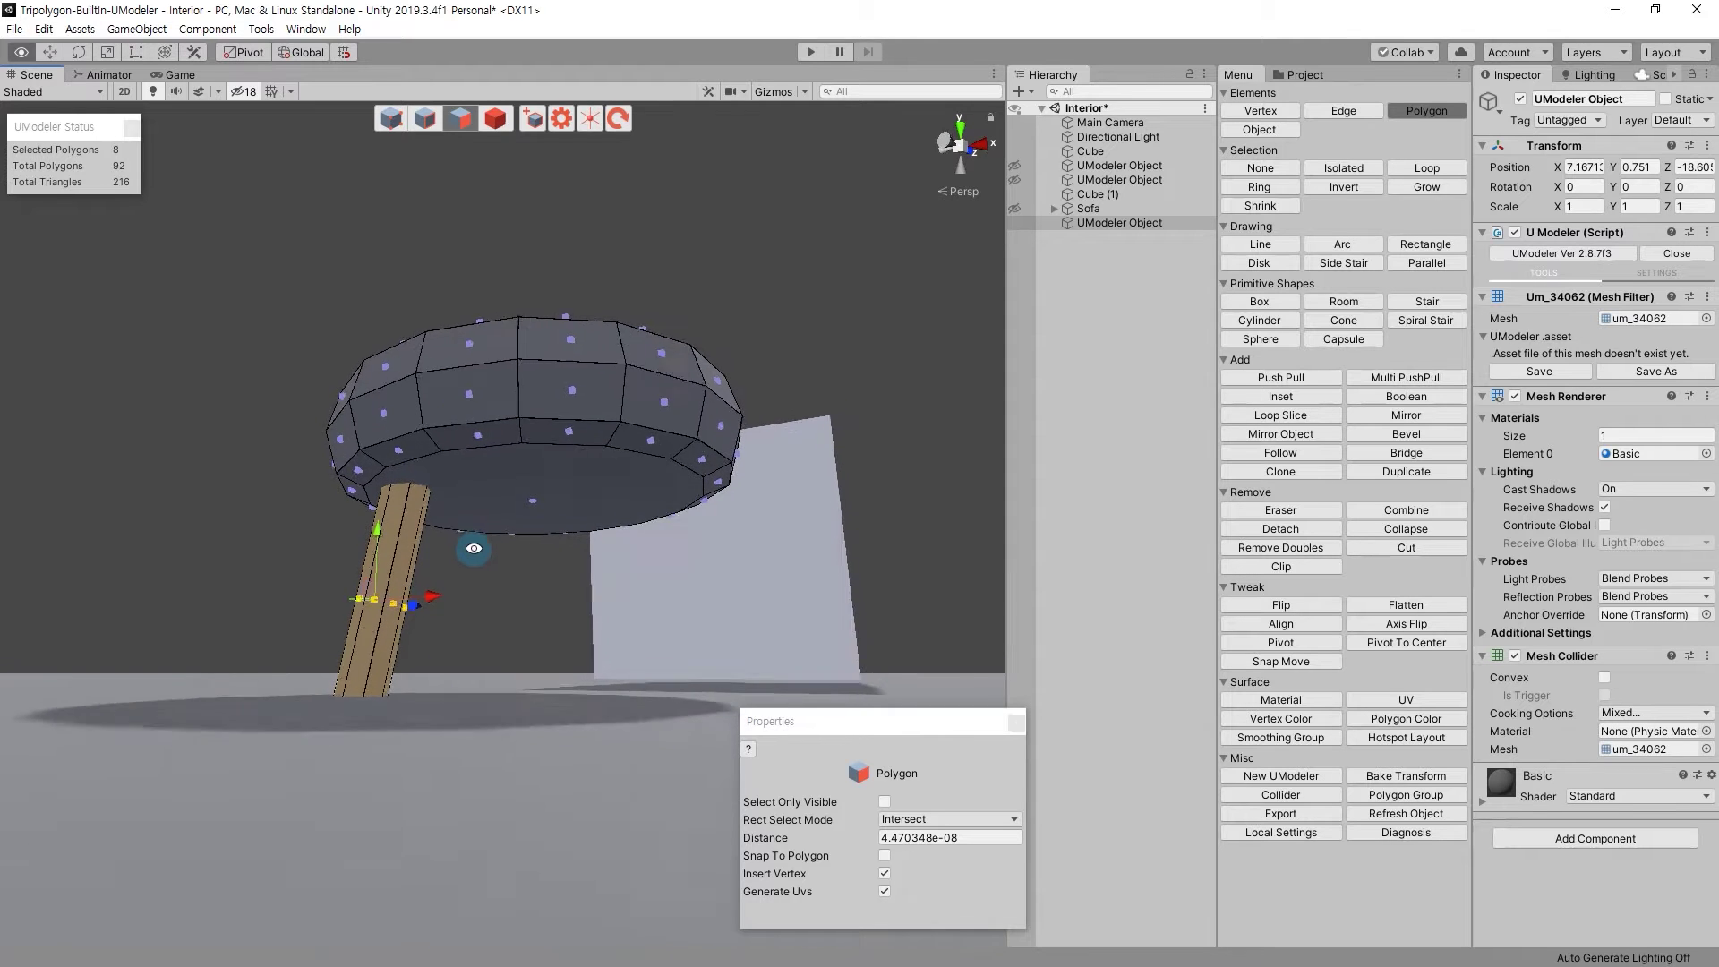
{"action": "left_click_drag", "start_coordinate": [472, 537], "coordinate": [475, 552], "text": "alt"}
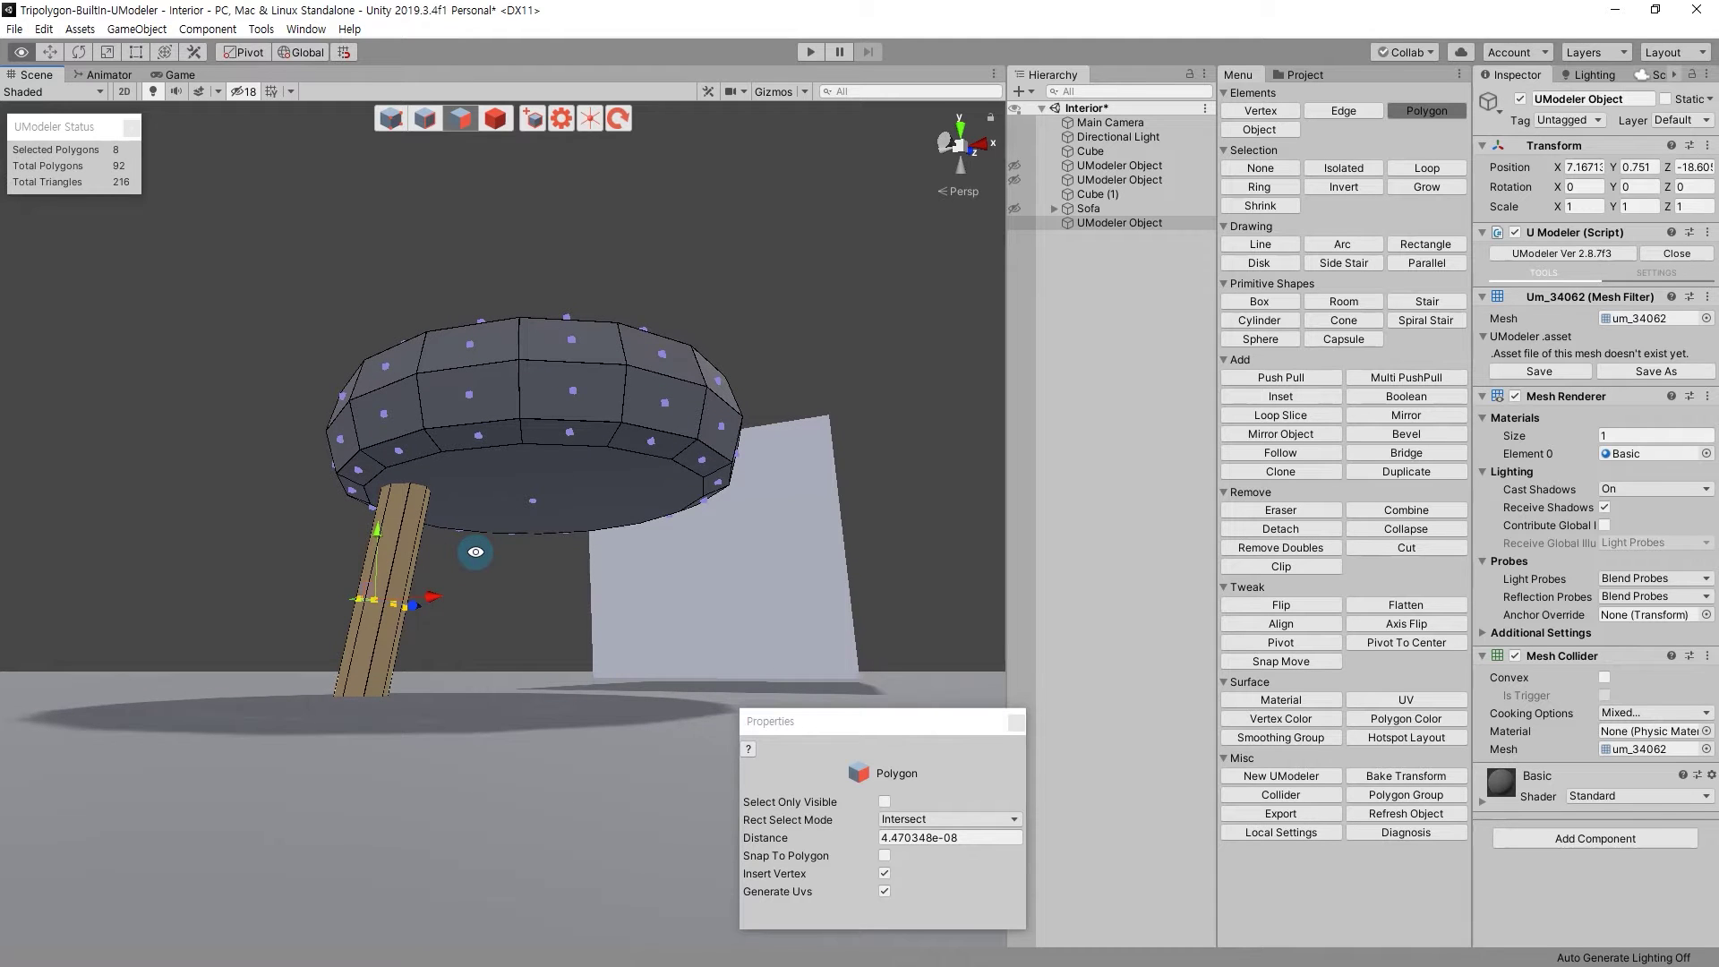
{"action": "left_click_drag", "start_coordinate": [476, 552], "coordinate": [497, 558], "text": "alt"}
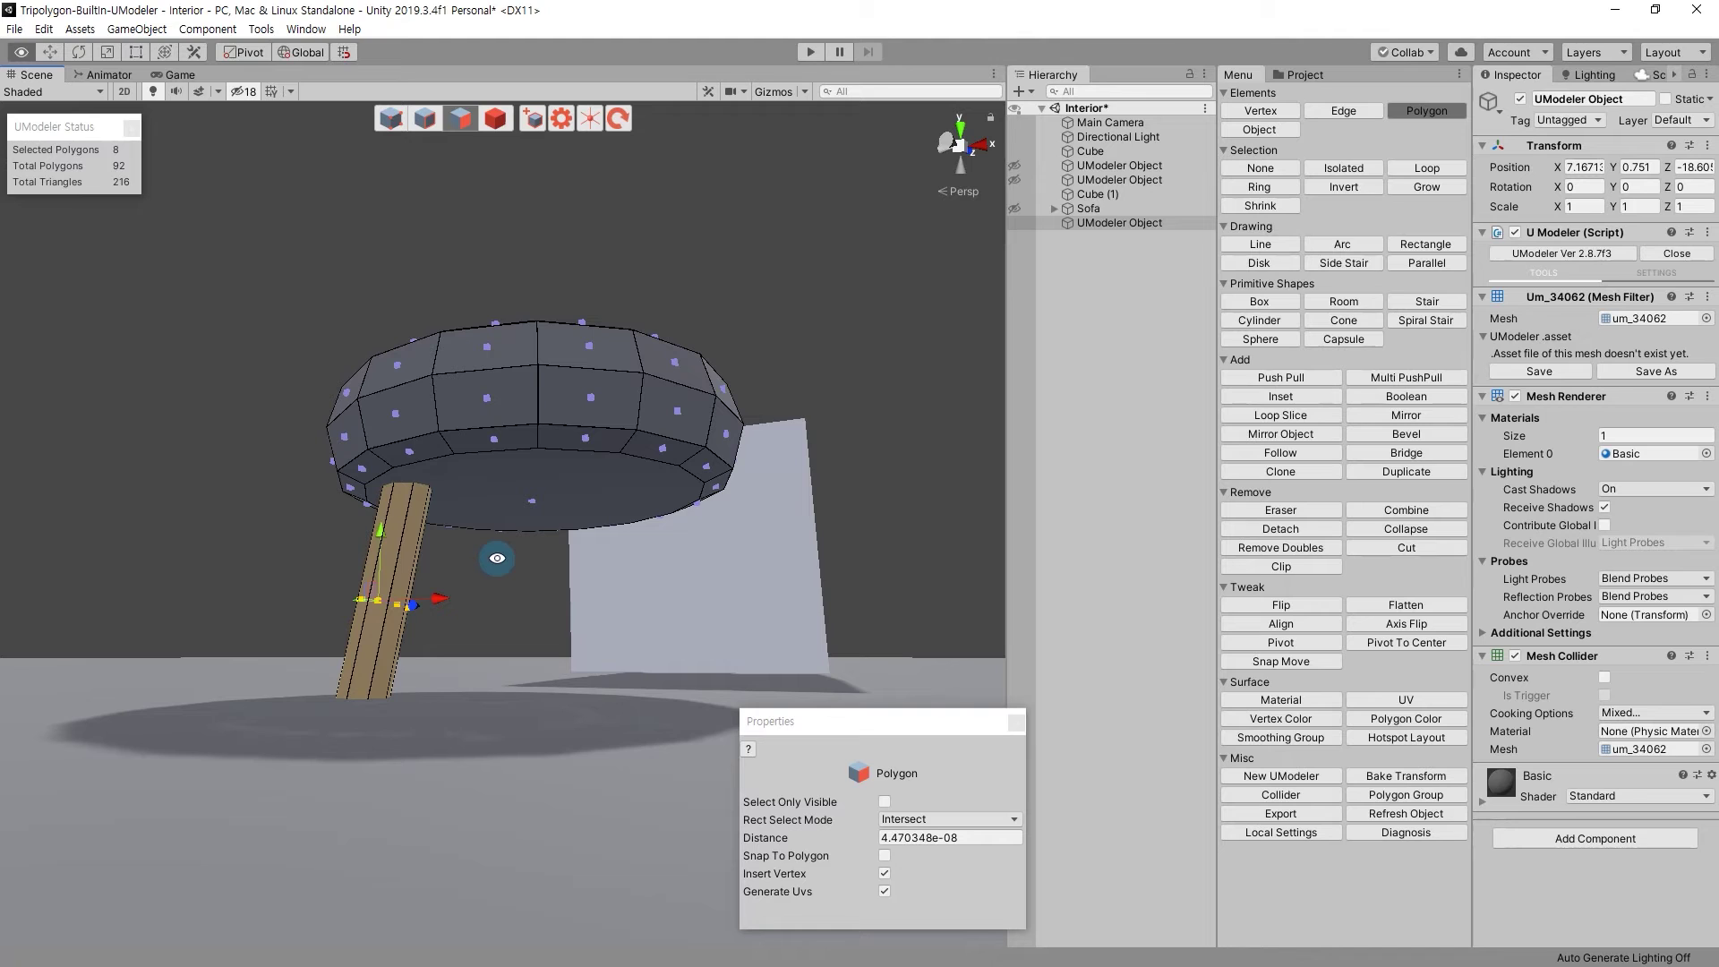
{"action": "left_click_drag", "start_coordinate": [497, 558], "coordinate": [499, 558], "text": "alt"}
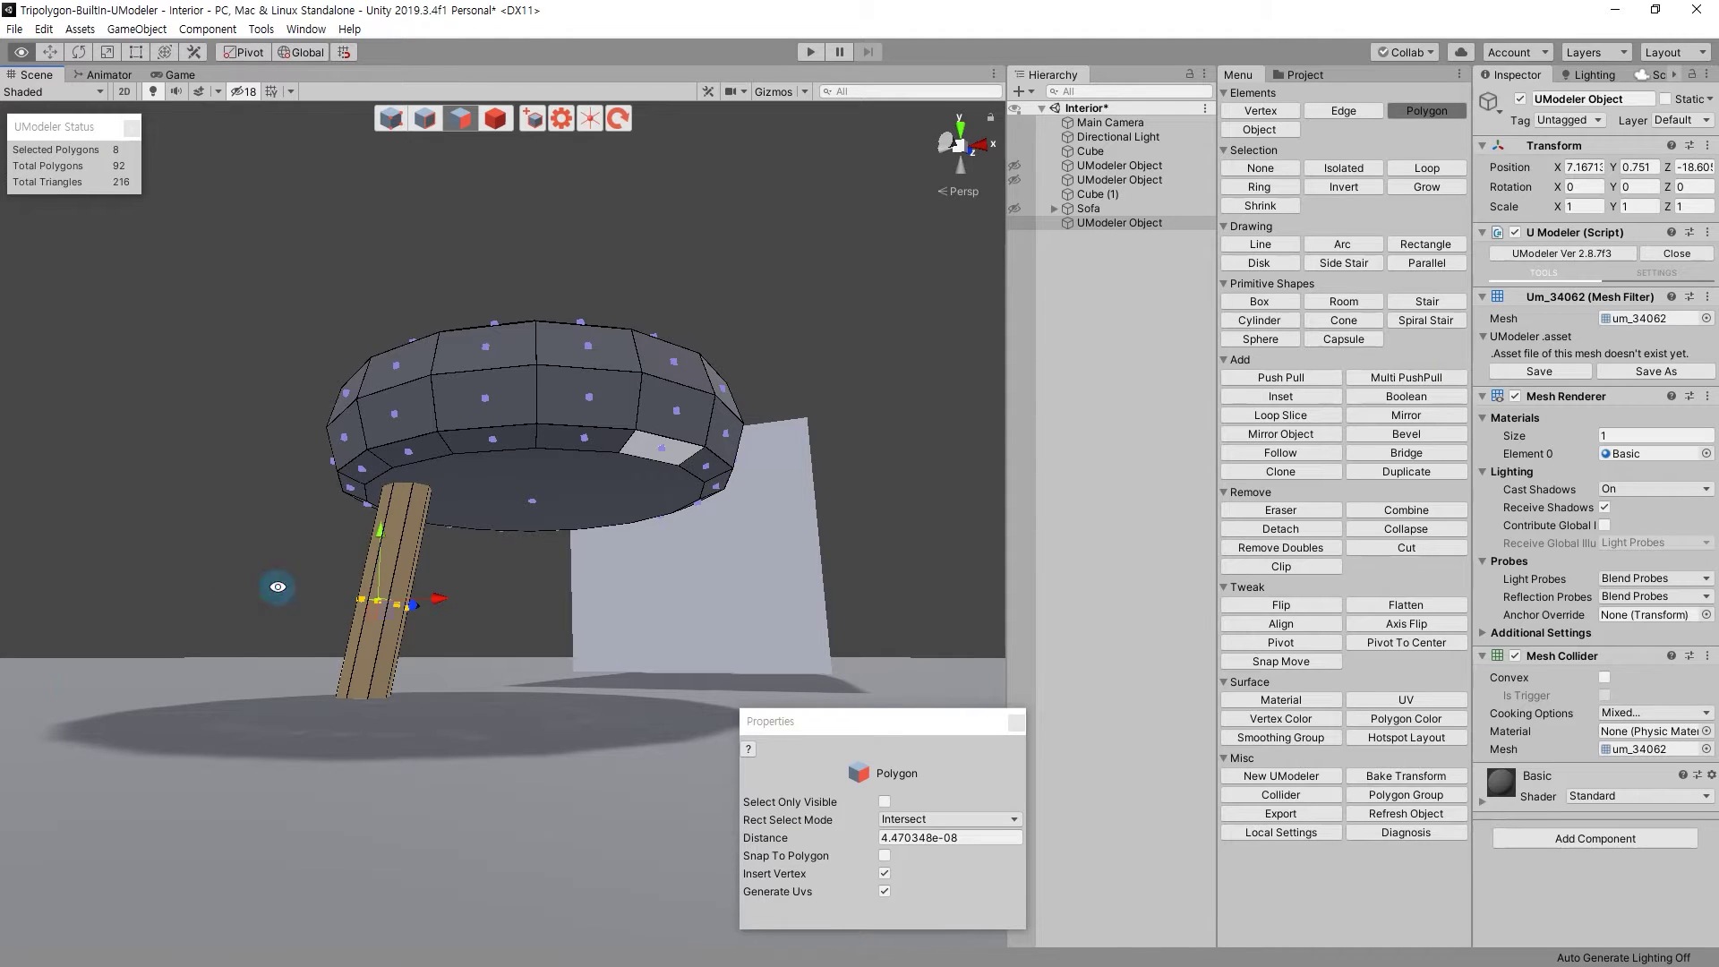
{"action": "left_click_drag", "start_coordinate": [269, 587], "coordinate": [287, 573], "text": "alt"}
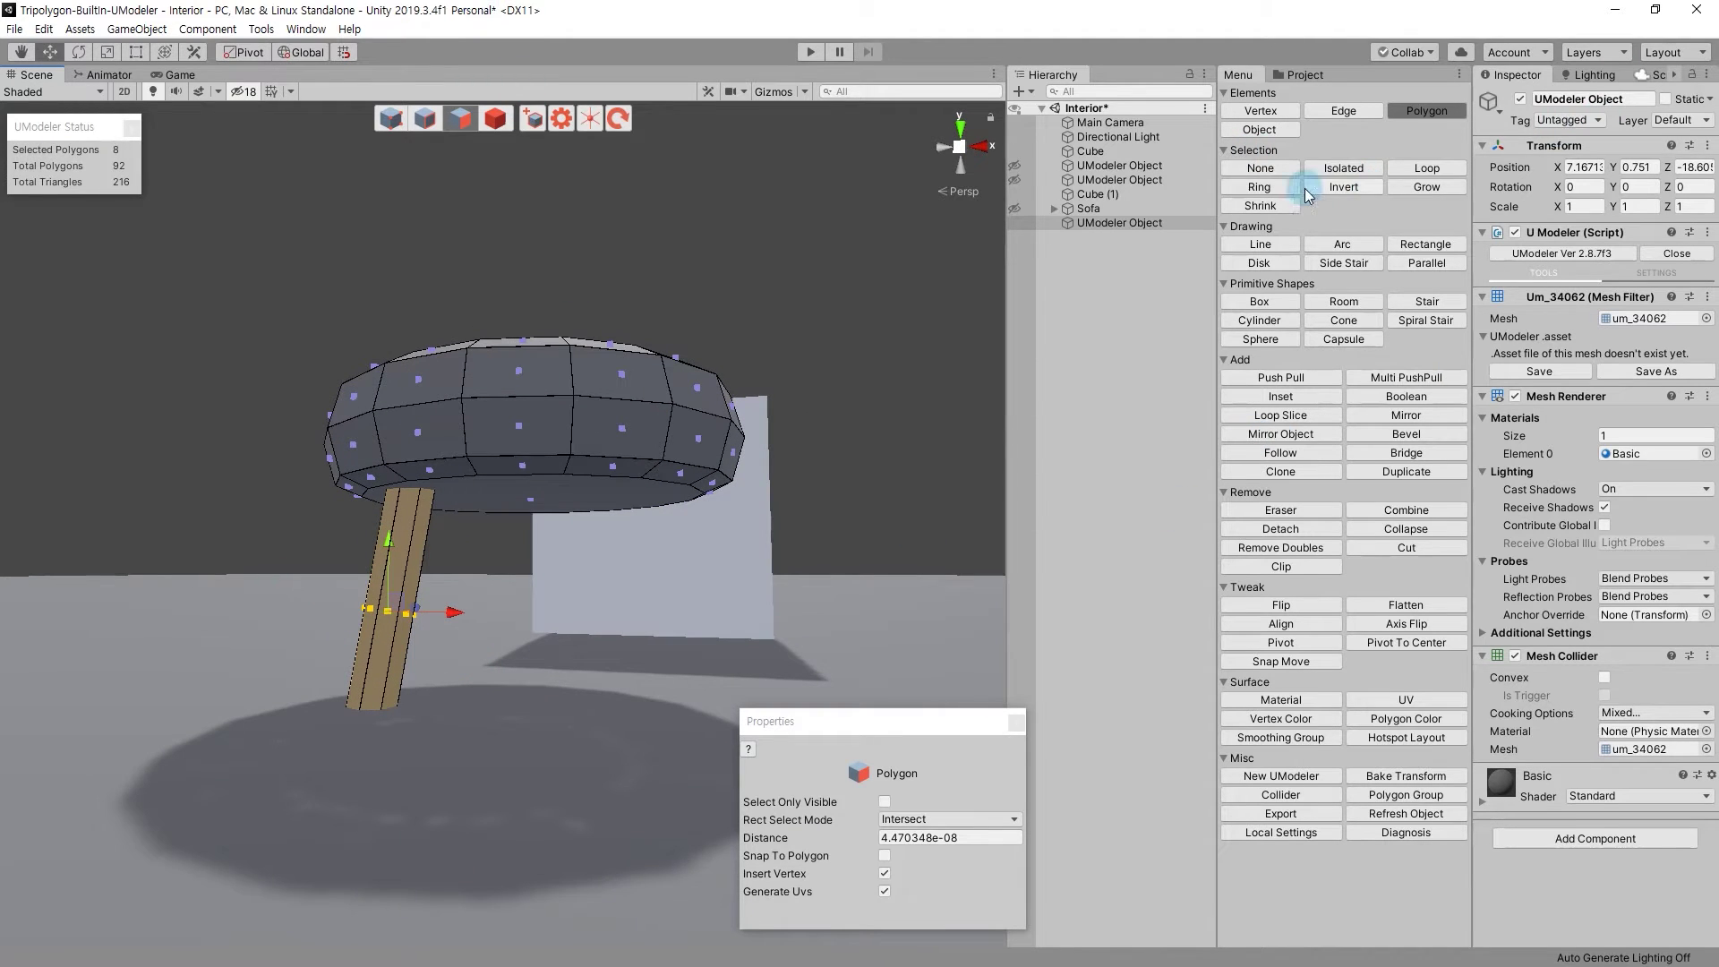
{"action": "left_click", "coordinate": [1320, 182]}
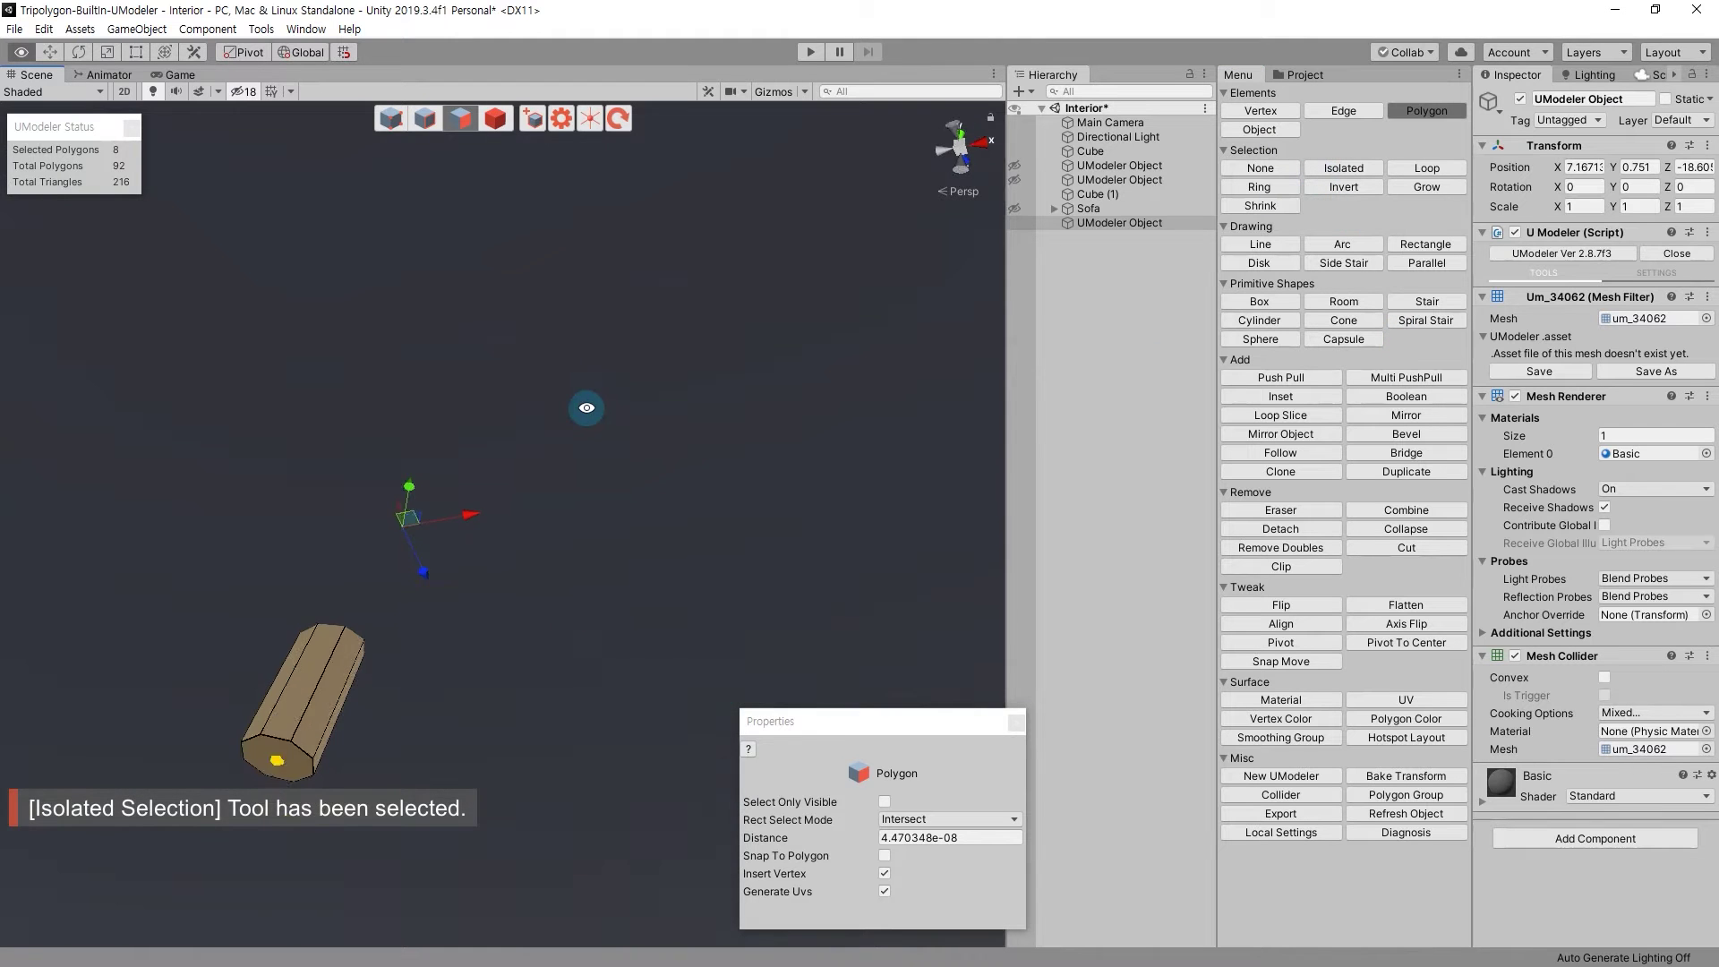
Exit isolation and raise the whole stool to Y 0.907.
{"action": "left_click_drag", "start_coordinate": [583, 514], "coordinate": [1071, 533], "text": "alt"}
{"action": "left_click", "coordinate": [1373, 535]}
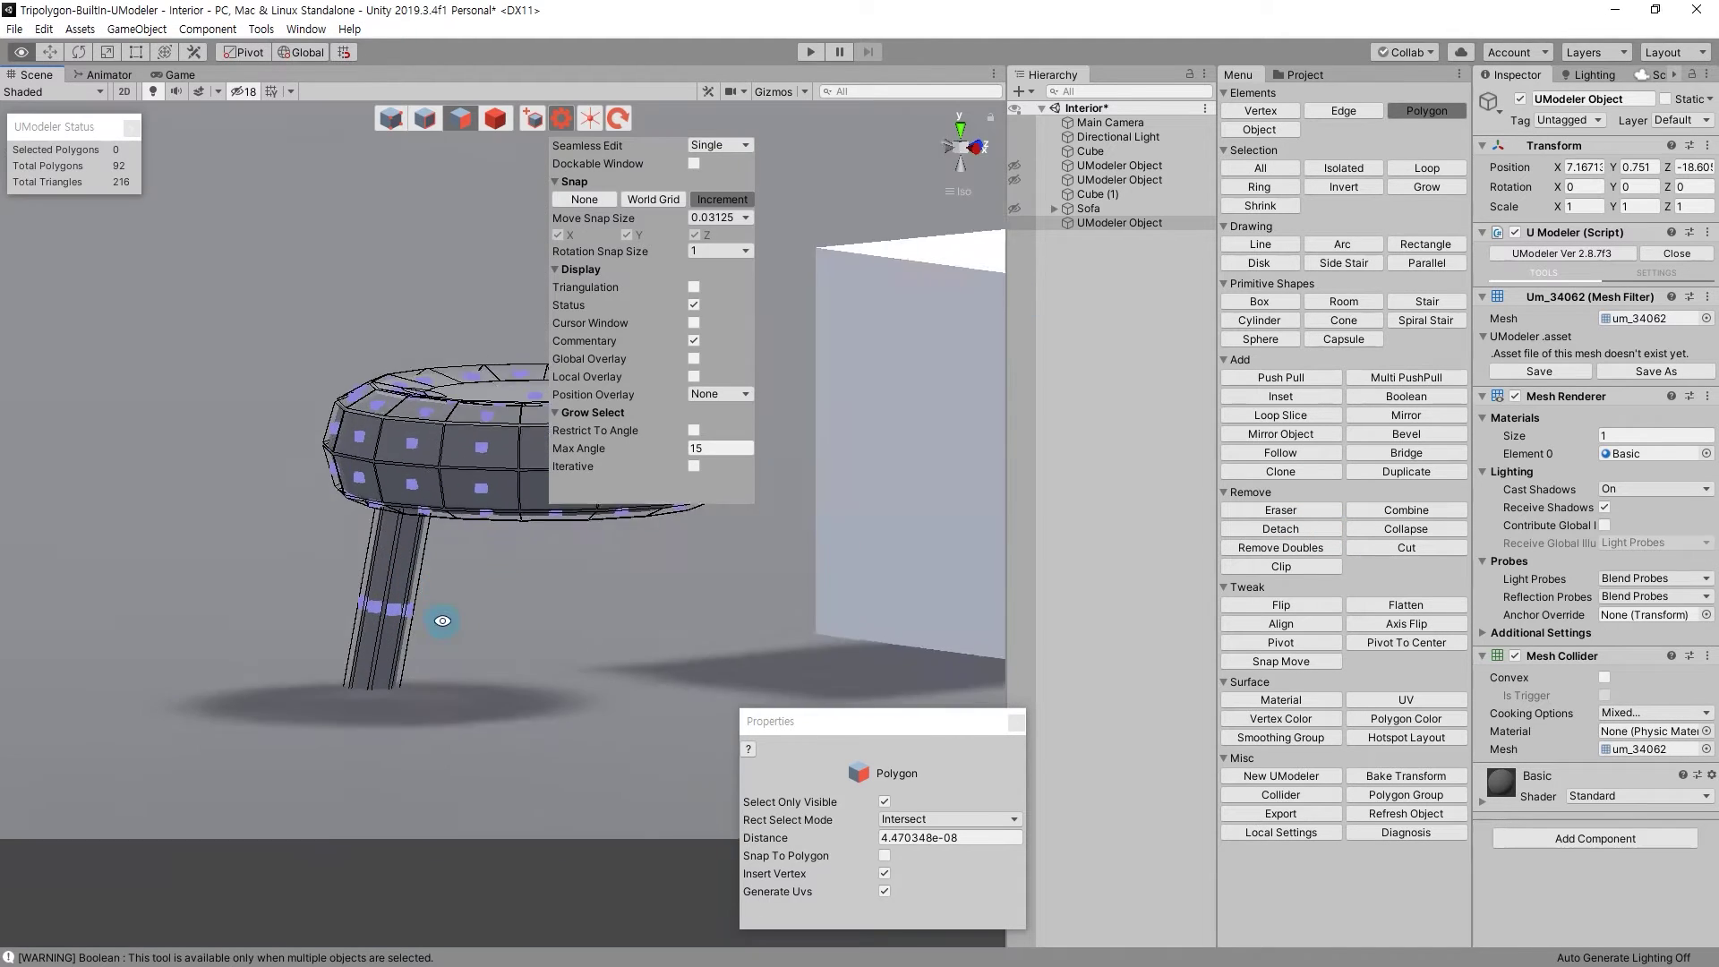
{"action": "right_click_drag", "start_coordinate": [441, 614], "coordinate": [361, 533], "text": "alt"}
{"action": "left_click", "coordinate": [495, 117]}
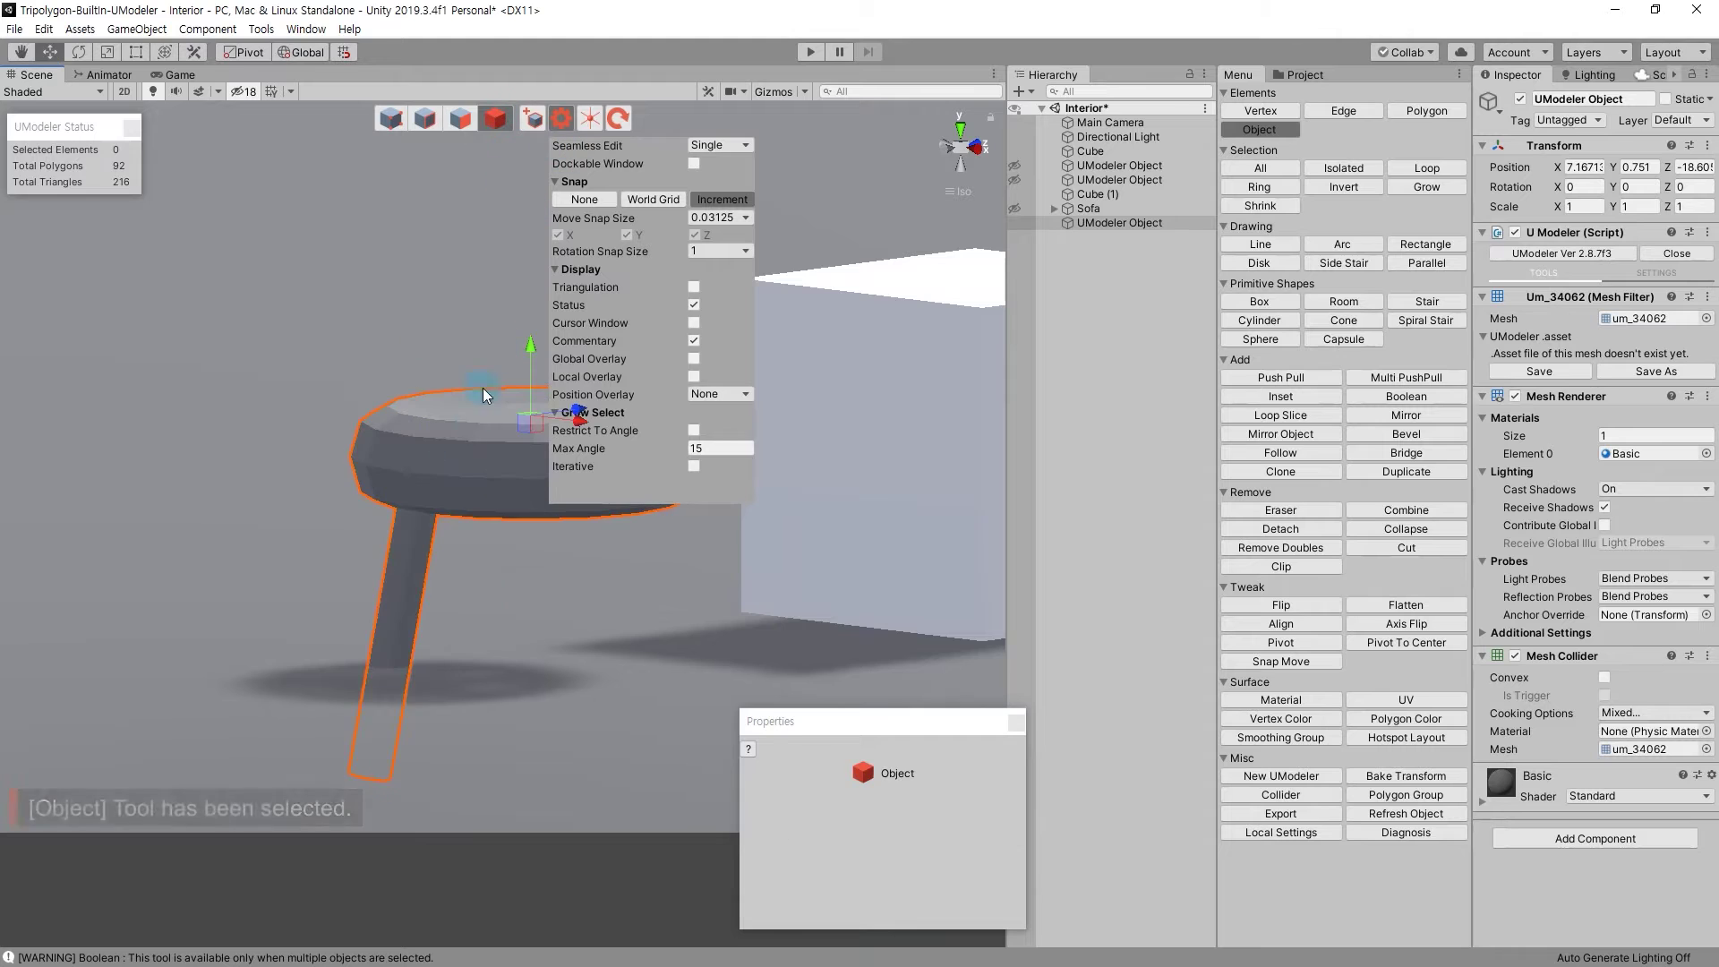
{"action": "left_click_drag", "start_coordinate": [528, 346], "coordinate": [537, 295]}
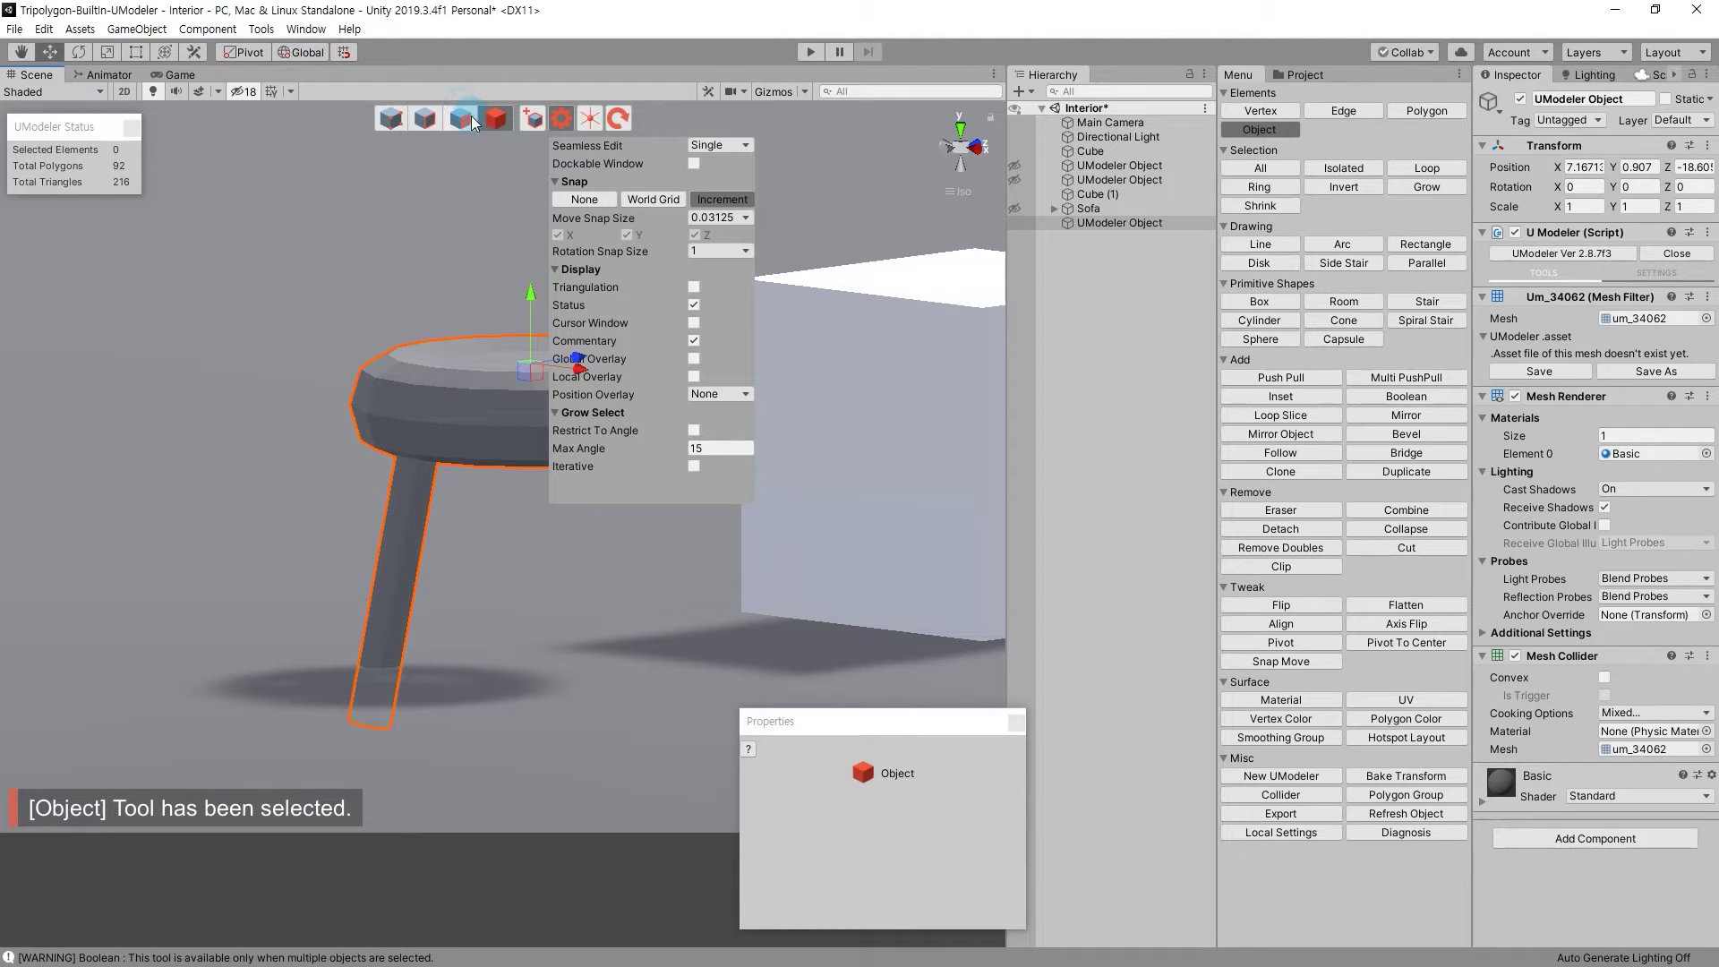
Reselect the leg's polygons, undoing a stray extrude, and detach them as new mesh Um_35846.
{"action": "left_click", "coordinate": [463, 117]}
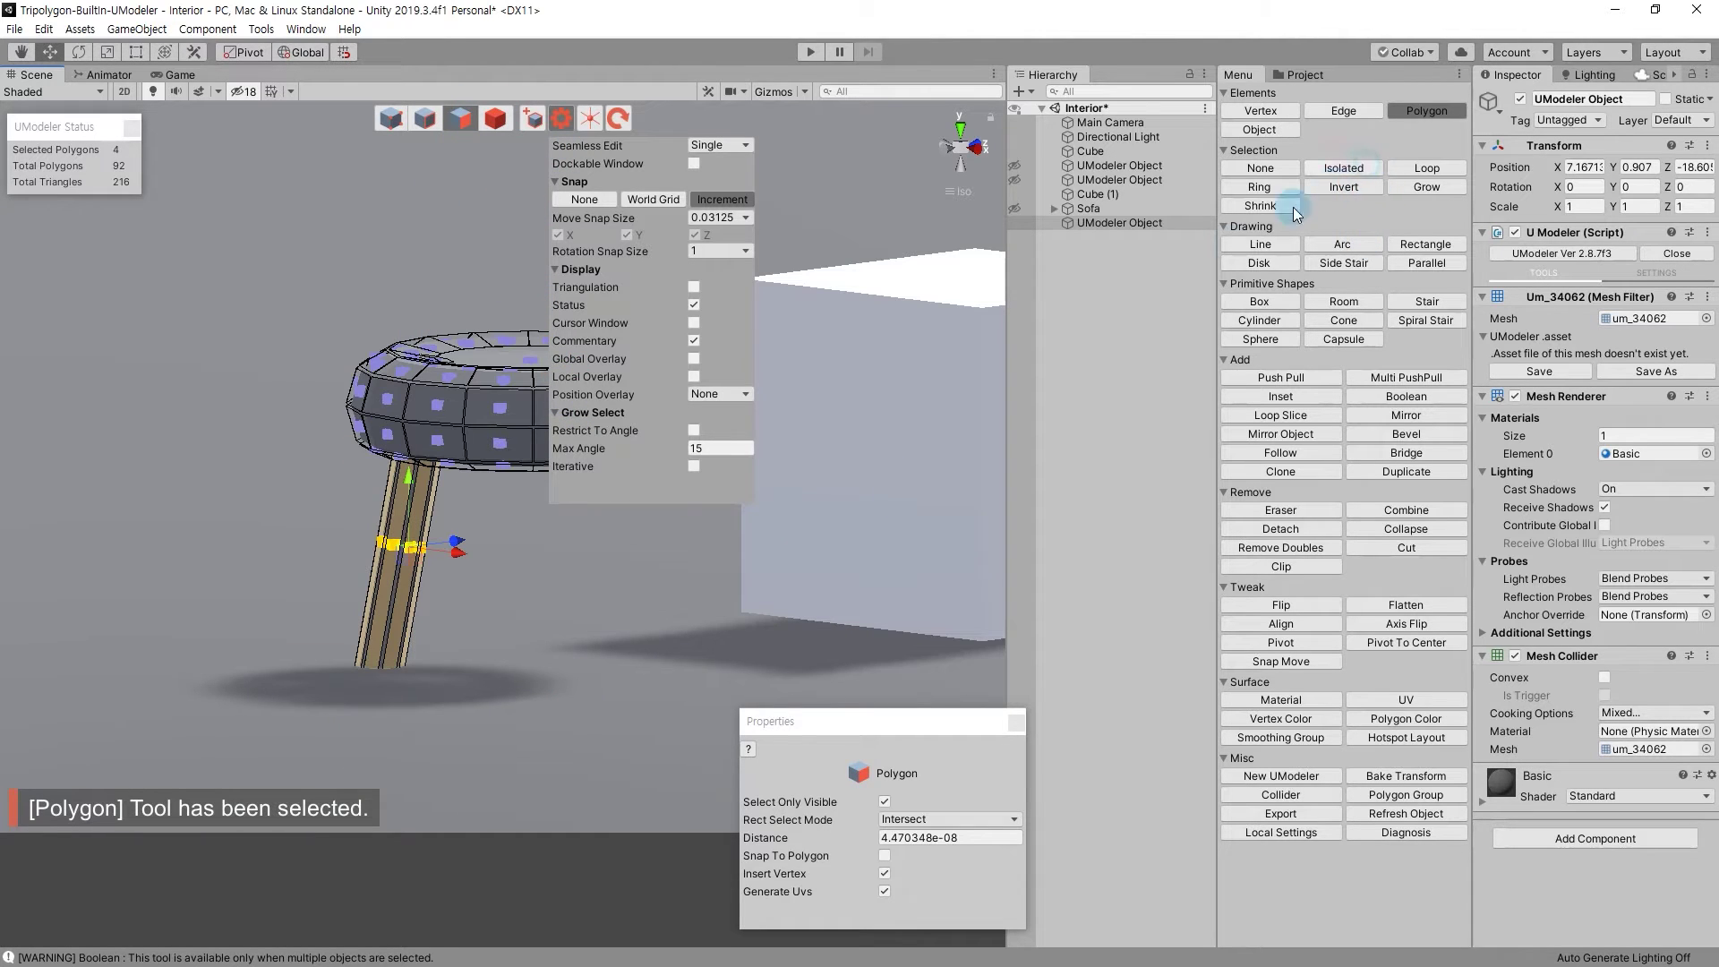
{"action": "mouse_move", "coordinate": [645, 586]}
{"action": "left_mouse_down", "text": "alt"}
{"action": "mouse_move", "coordinate": [437, 566]}
{"action": "mouse_move", "coordinate": [512, 571]}
{"action": "mouse_move", "coordinate": [583, 625]}
{"action": "left_mouse_up", "text": "alt"}
{"action": "key", "text": "ctrl+z"}
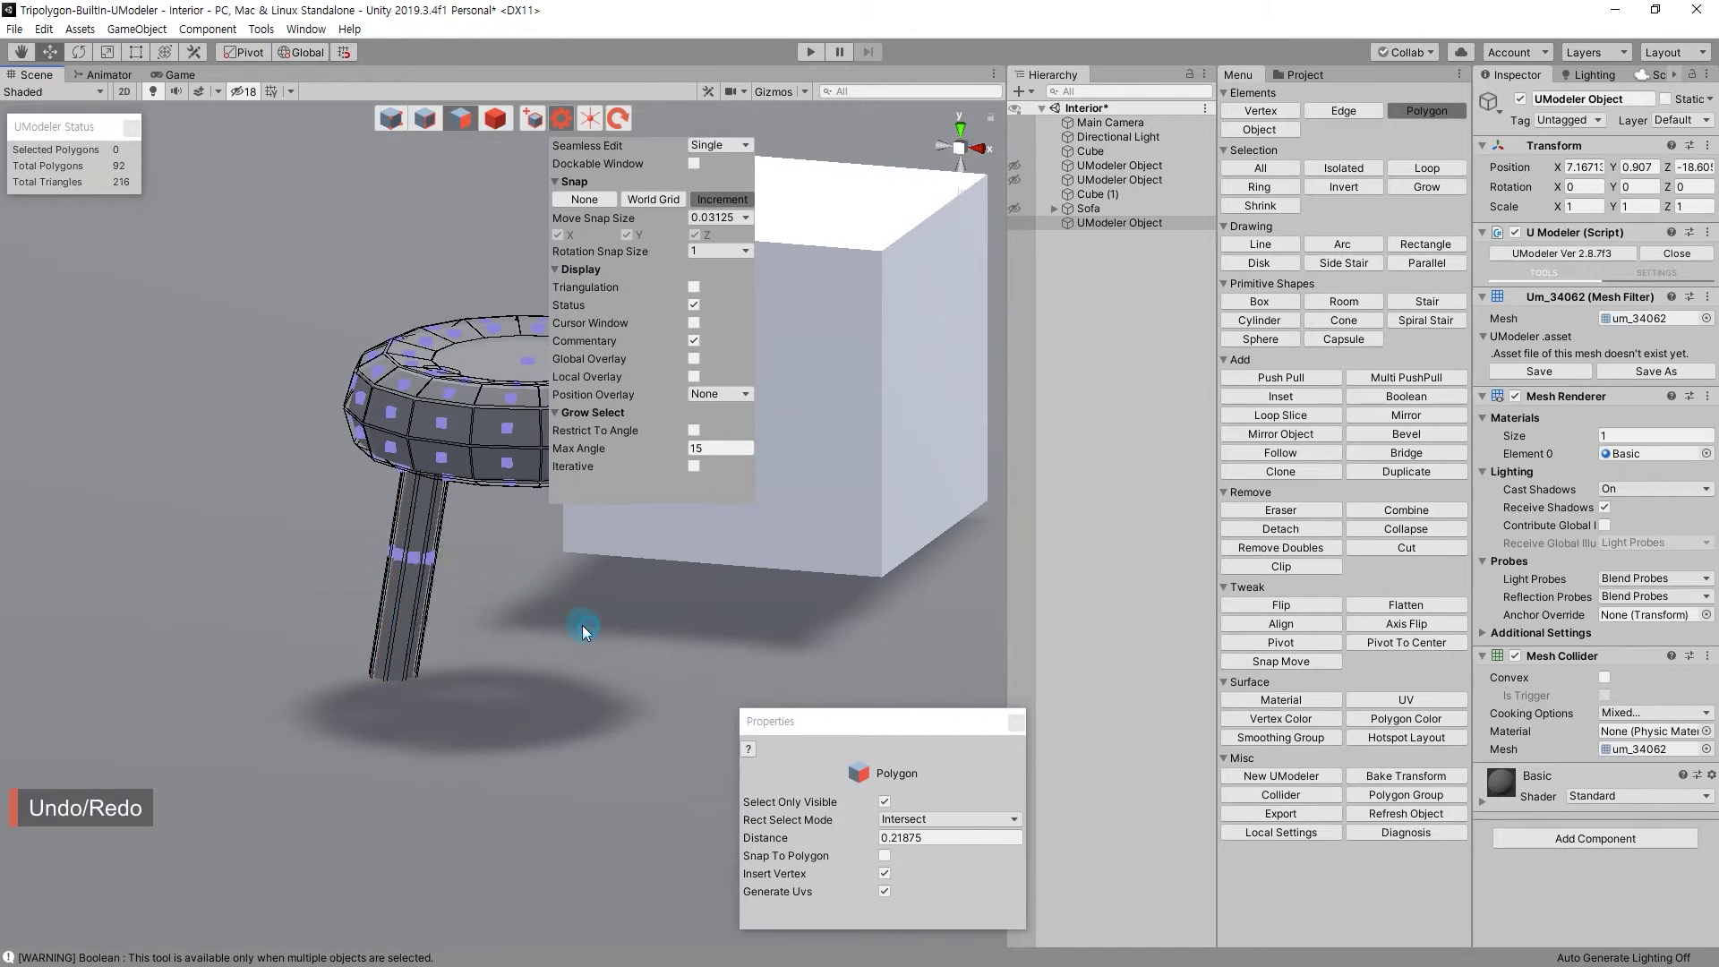
{"action": "mouse_move", "coordinate": [442, 550]}
{"action": "left_mouse_down", "text": "alt"}
{"action": "mouse_move", "coordinate": [889, 478]}
{"action": "mouse_move", "coordinate": [680, 582]}
{"action": "mouse_move", "coordinate": [412, 562]}
{"action": "left_mouse_up", "text": "alt"}
{"action": "left_click", "coordinate": [1344, 167]}
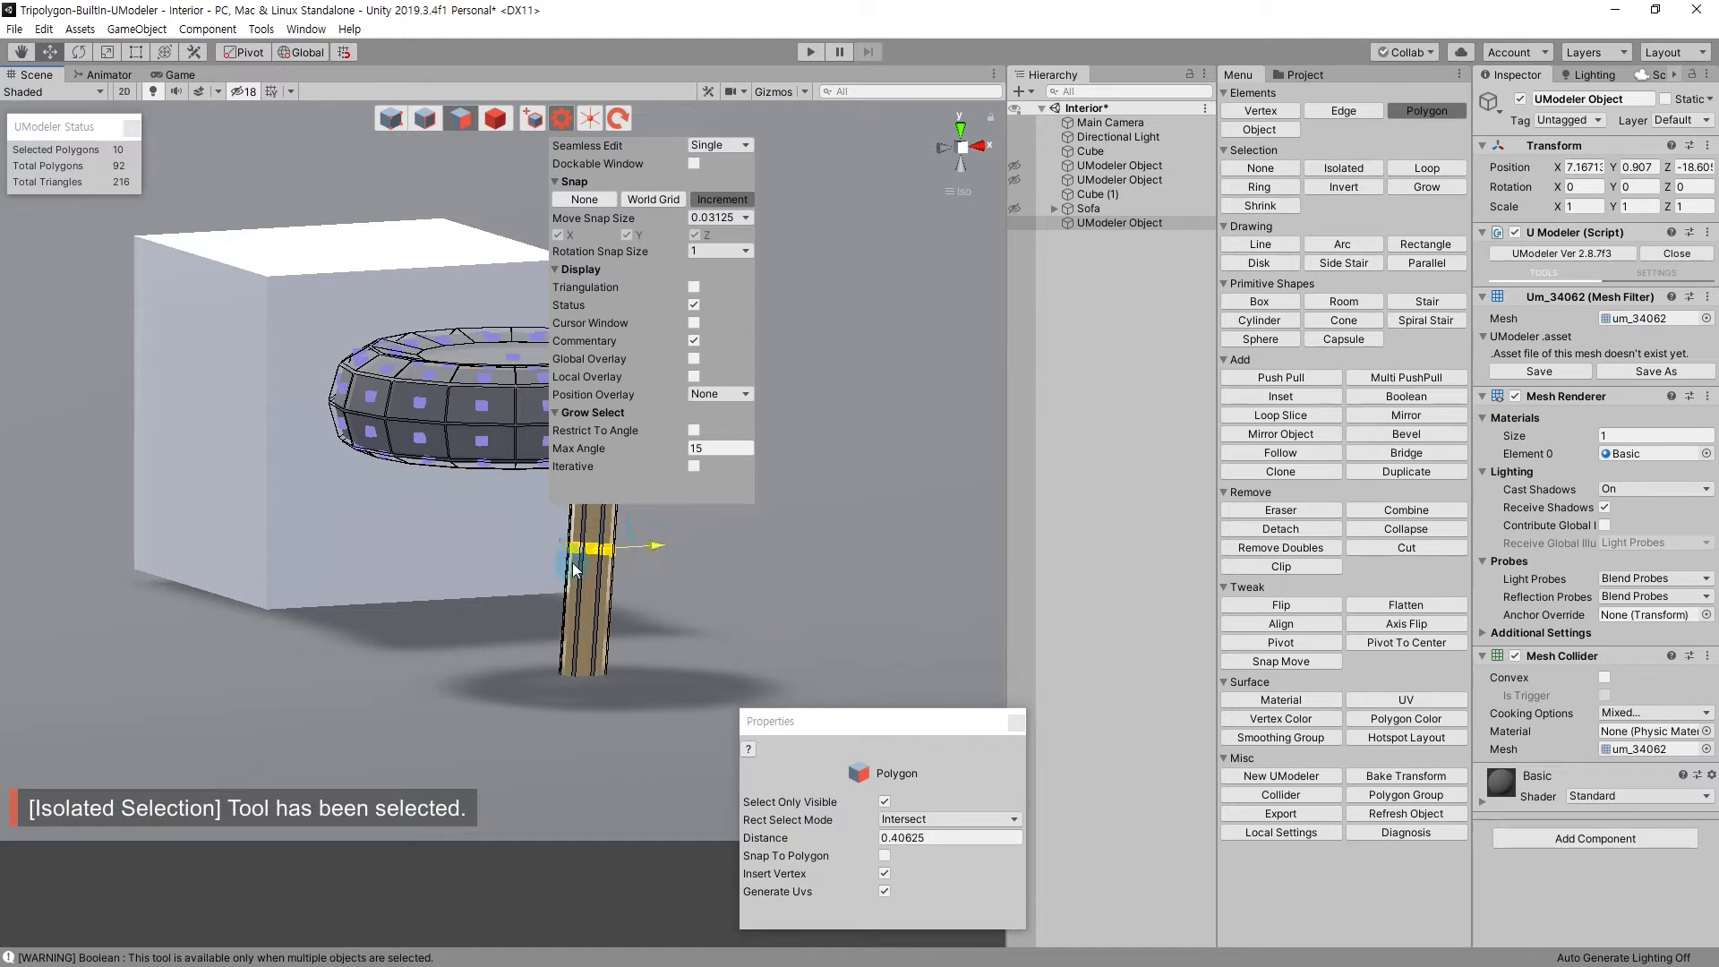
{"action": "mouse_move", "coordinate": [411, 563]}
{"action": "right_mouse_down", "text": "alt"}
{"action": "mouse_move", "coordinate": [1114, 525]}
{"action": "mouse_move", "coordinate": [1030, 376]}
{"action": "right_mouse_up", "text": "alt"}
{"action": "left_click", "coordinate": [962, 148]}
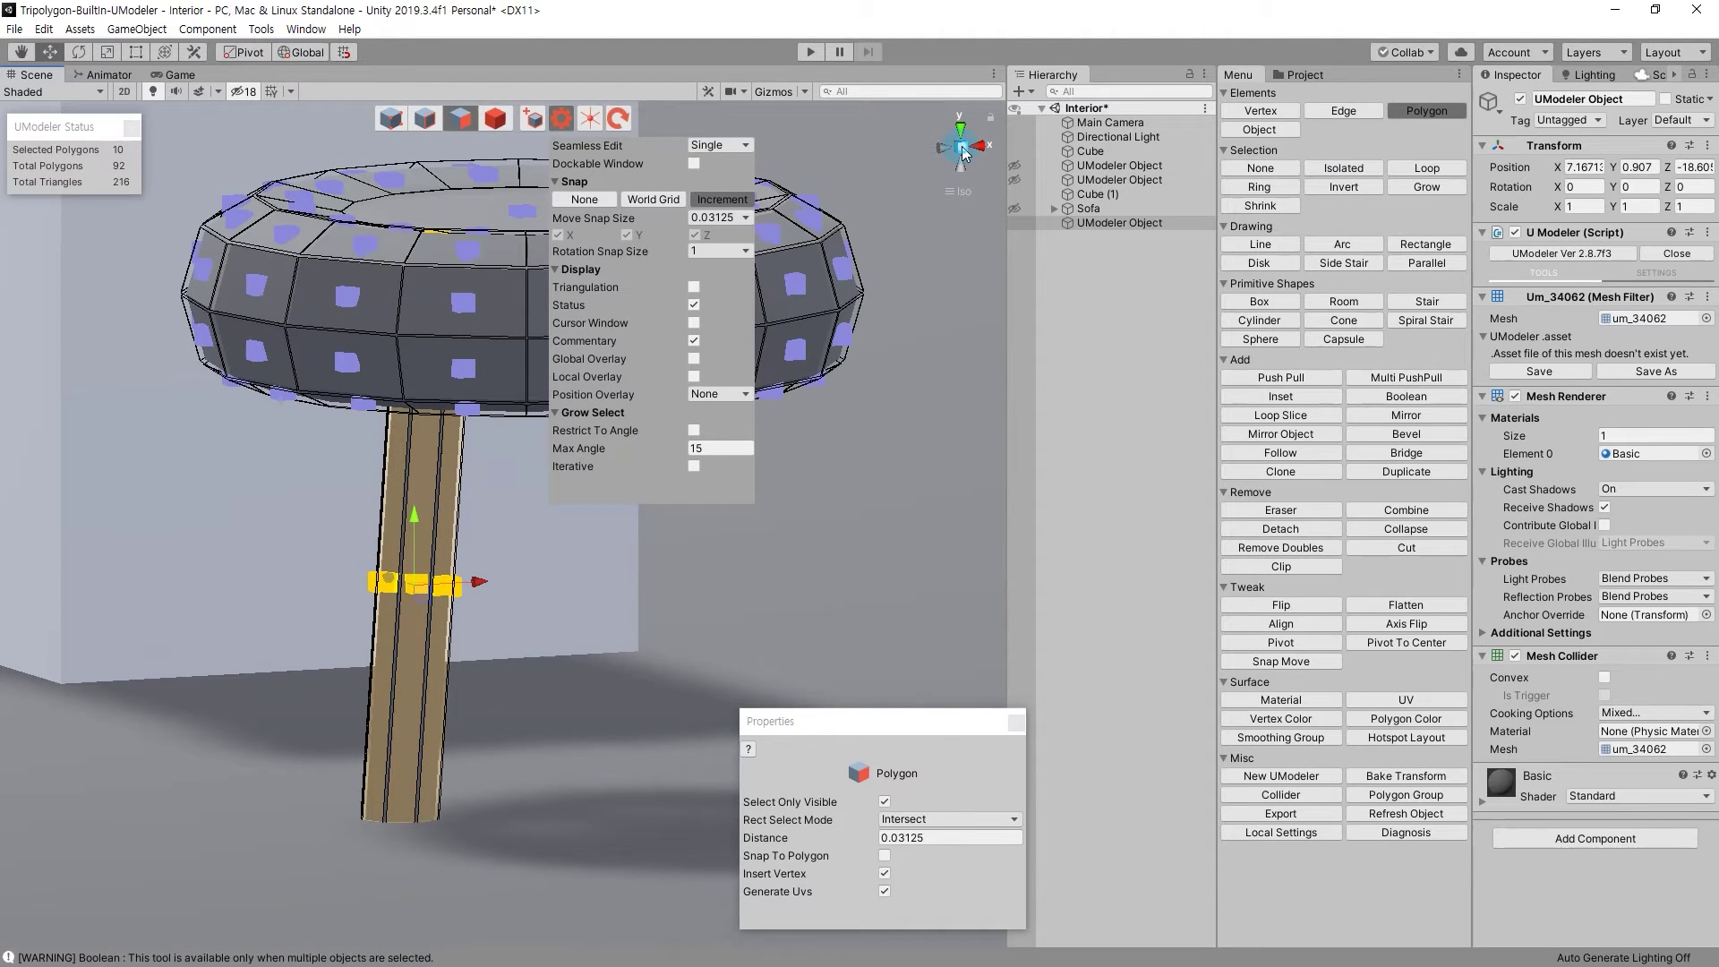
{"action": "mouse_move", "coordinate": [557, 652]}
{"action": "left_mouse_down", "text": "alt"}
{"action": "mouse_move", "coordinate": [510, 522]}
{"action": "mouse_move", "coordinate": [507, 379]}
{"action": "mouse_move", "coordinate": [569, 599]}
{"action": "mouse_move", "coordinate": [468, 548]}
{"action": "left_mouse_up", "text": "alt"}
{"action": "left_click", "coordinate": [1296, 529]}
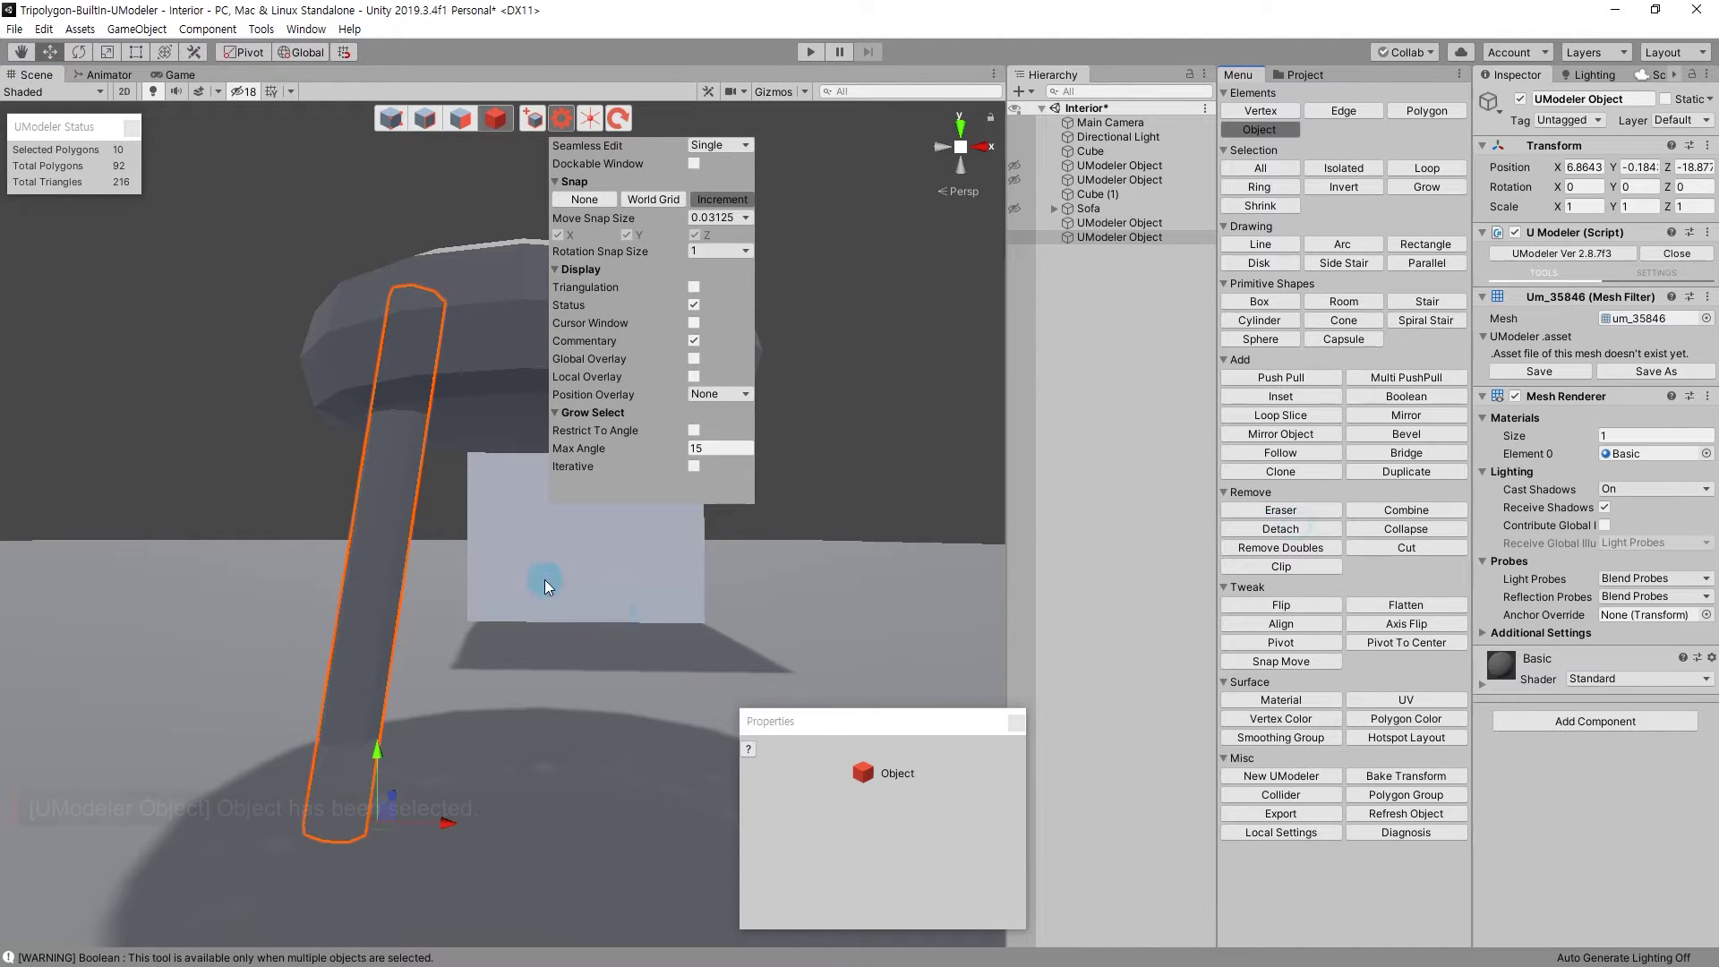
Draw a flat box under the leg, 1.160872 by 1.050945 and 0.125 high.
{"action": "left_click_drag", "start_coordinate": [670, 575], "coordinate": [627, 501], "text": "alt"}
{"action": "right_click", "coordinate": [1130, 307]}
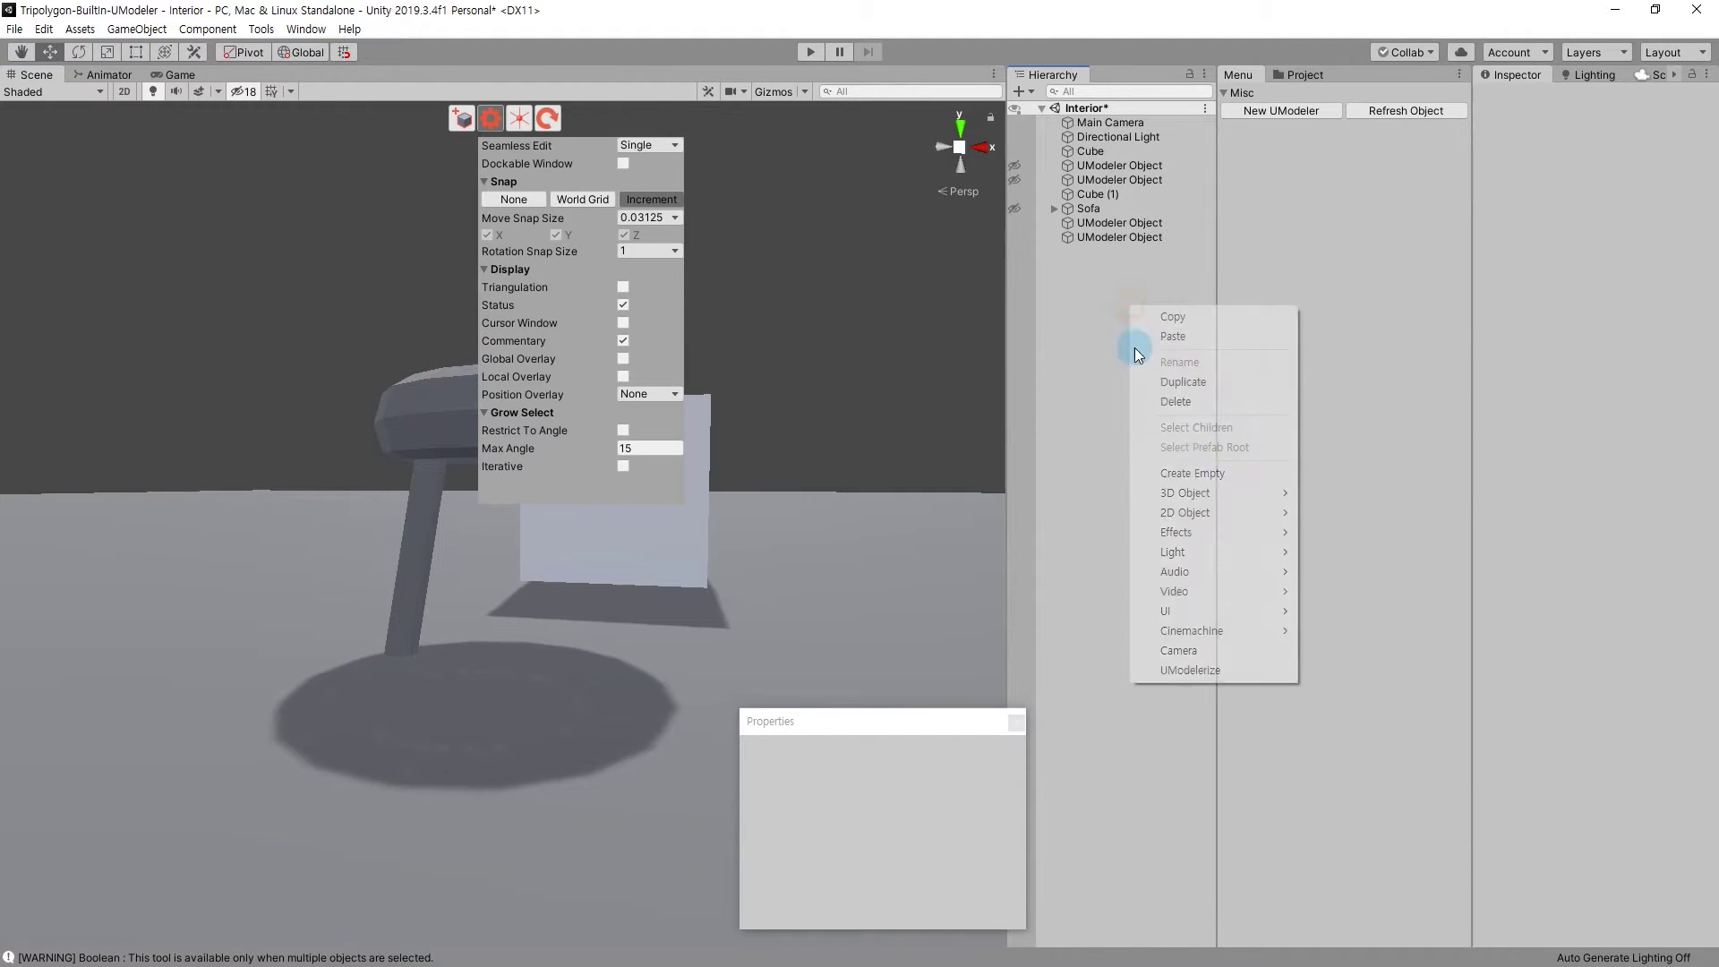
{"action": "left_click", "coordinate": [453, 122]}
{"action": "left_click", "coordinate": [495, 117]}
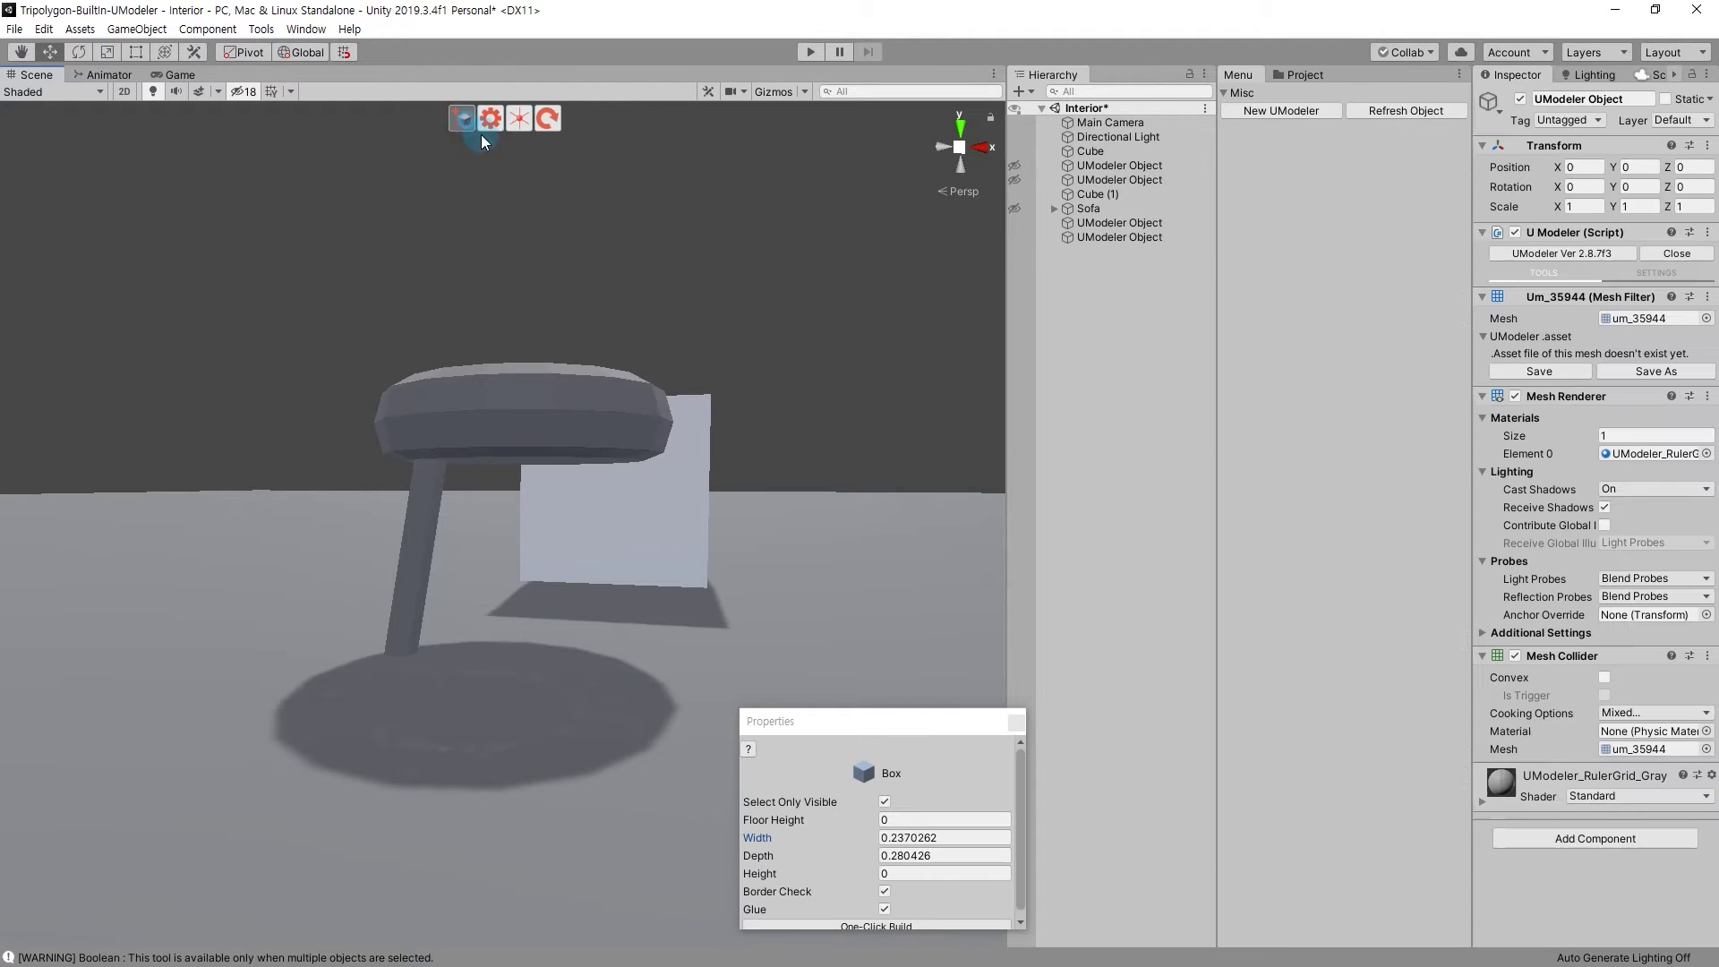
{"action": "left_click_drag", "start_coordinate": [330, 620], "coordinate": [572, 841]}
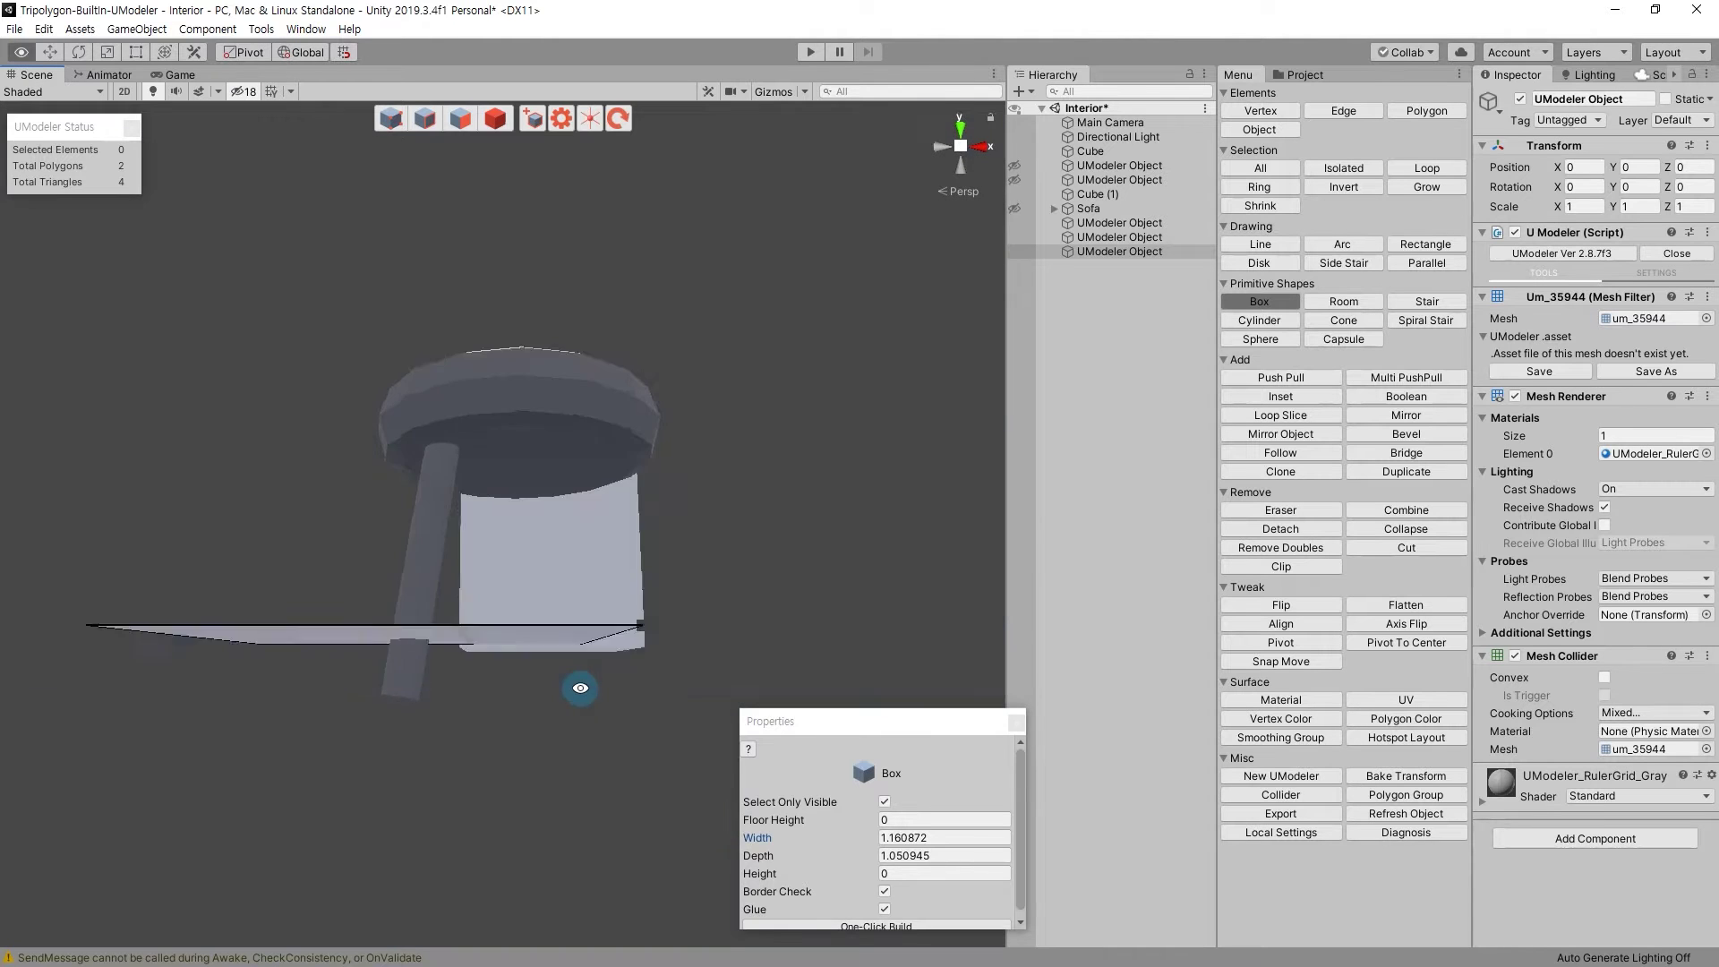
{"action": "mouse_move", "coordinate": [544, 931]}
{"action": "left_mouse_down", "text": "alt"}
{"action": "mouse_move", "coordinate": [568, 605]}
{"action": "mouse_move", "coordinate": [583, 682]}
{"action": "left_mouse_up", "text": "alt"}
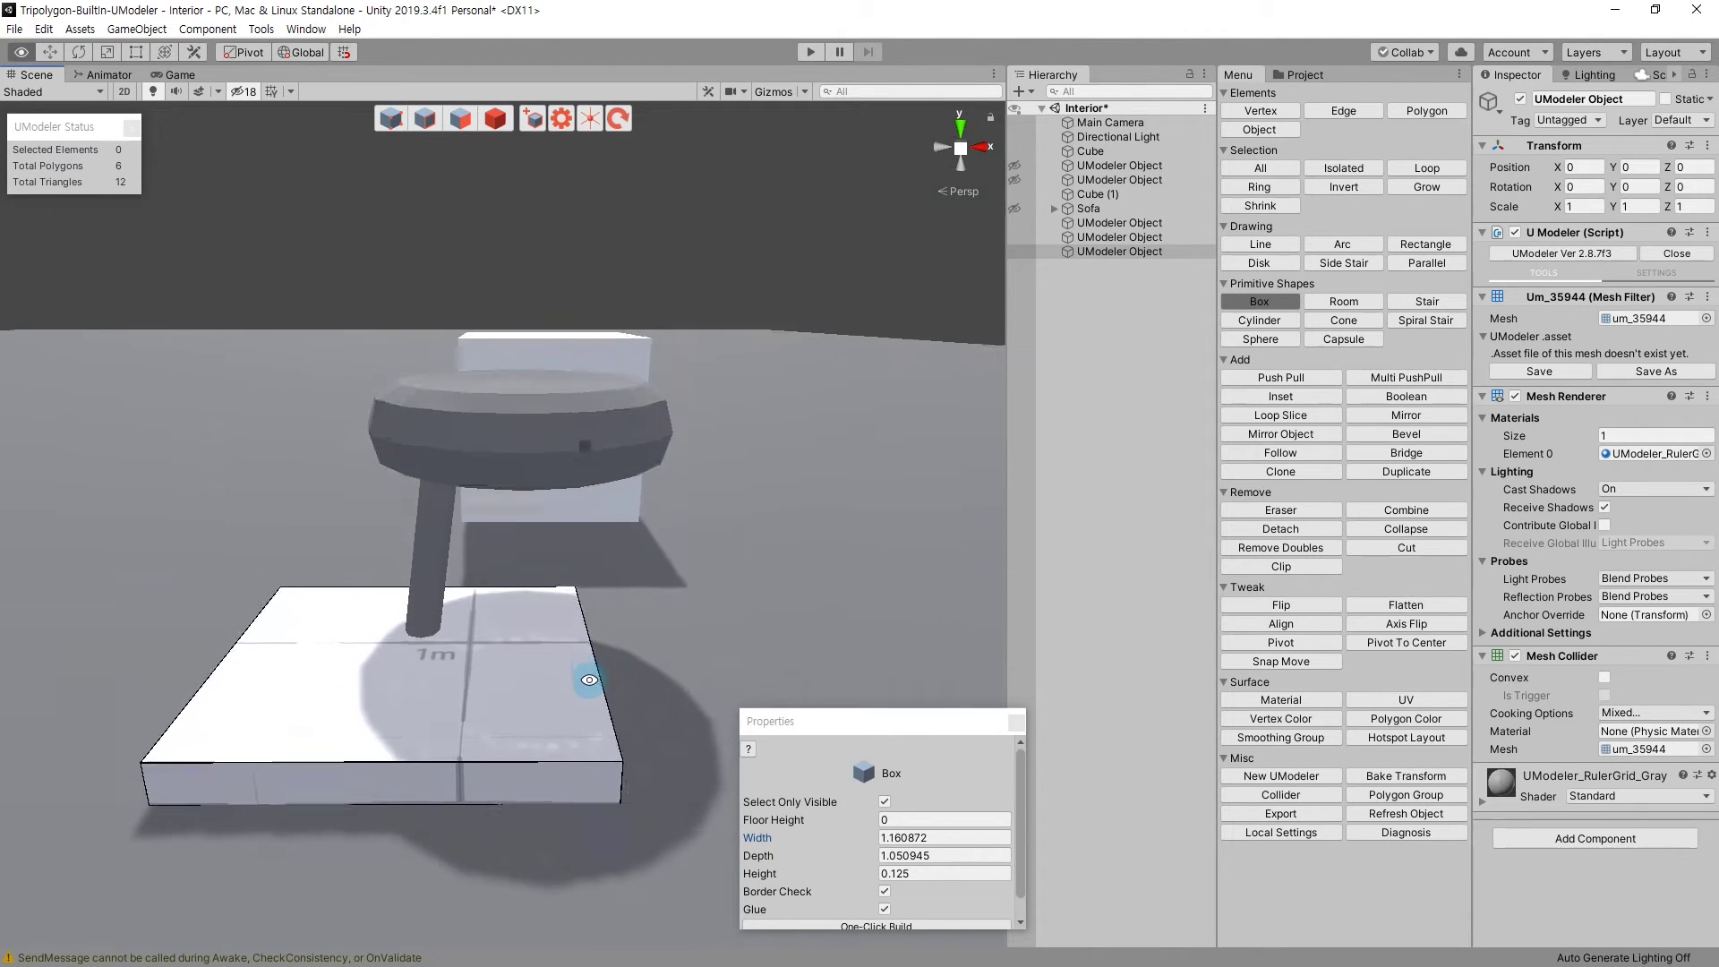
Begin selecting the box's polygons and inspect its underside from low angles.
{"action": "left_click", "coordinate": [468, 114]}
{"action": "left_click_drag", "start_coordinate": [415, 710], "coordinate": [402, 614], "text": "alt"}
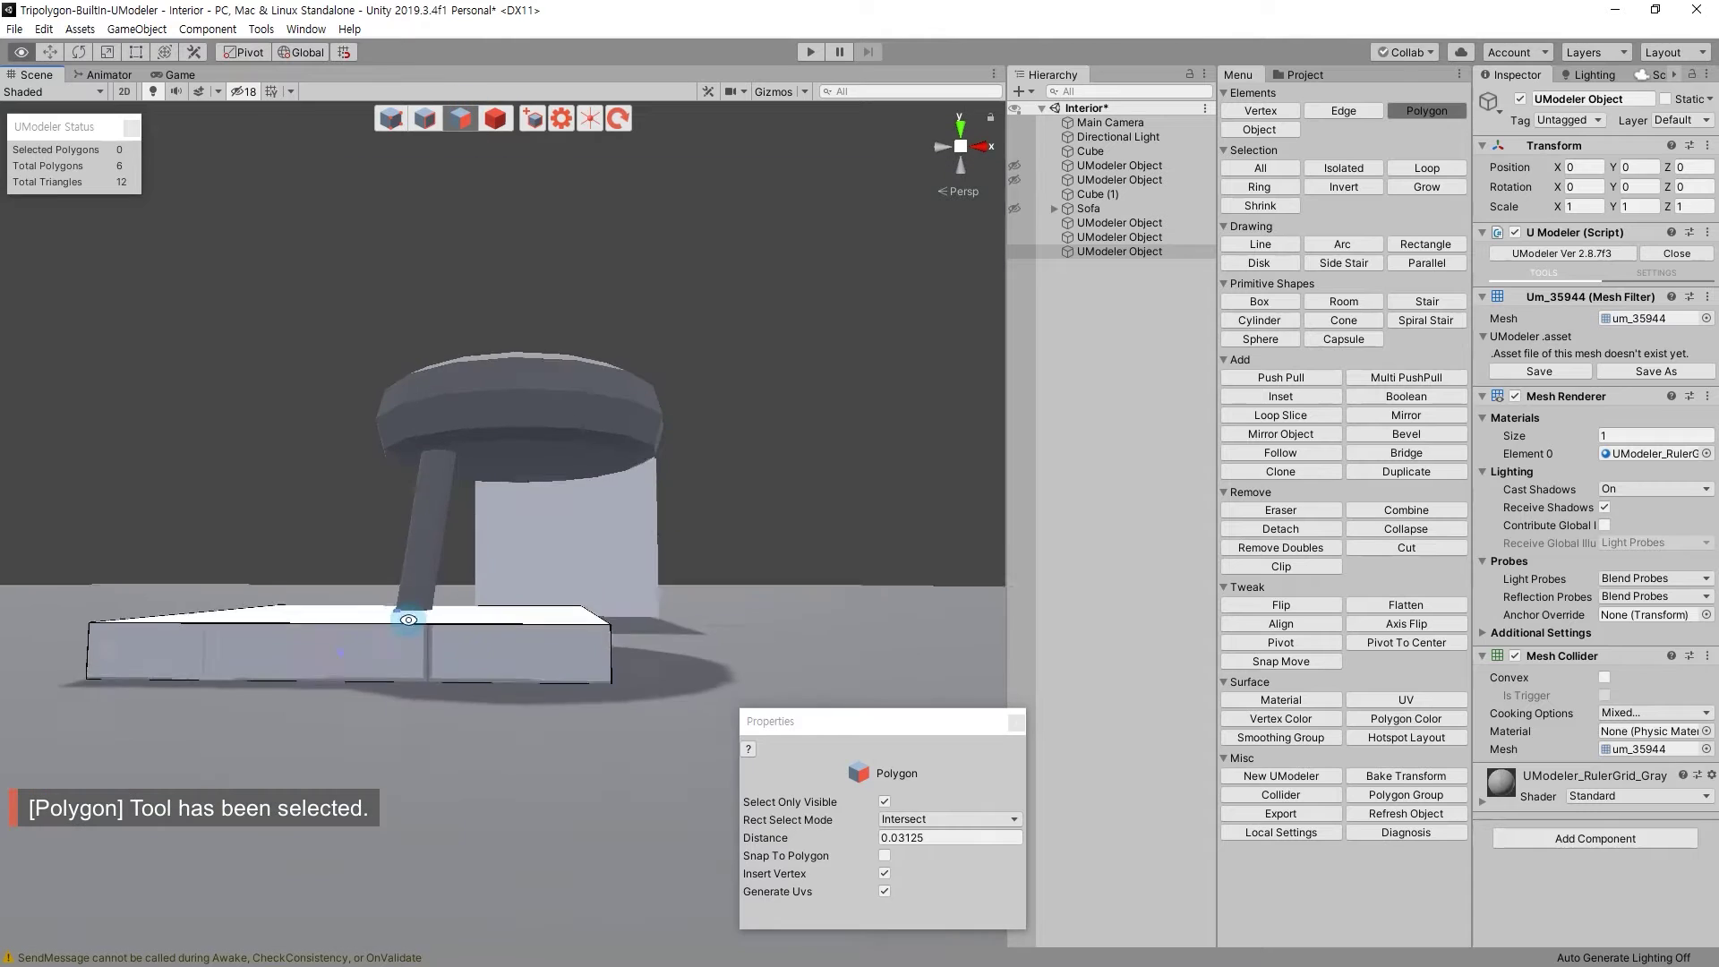
{"action": "left_click_drag", "start_coordinate": [681, 748], "coordinate": [3, 517]}
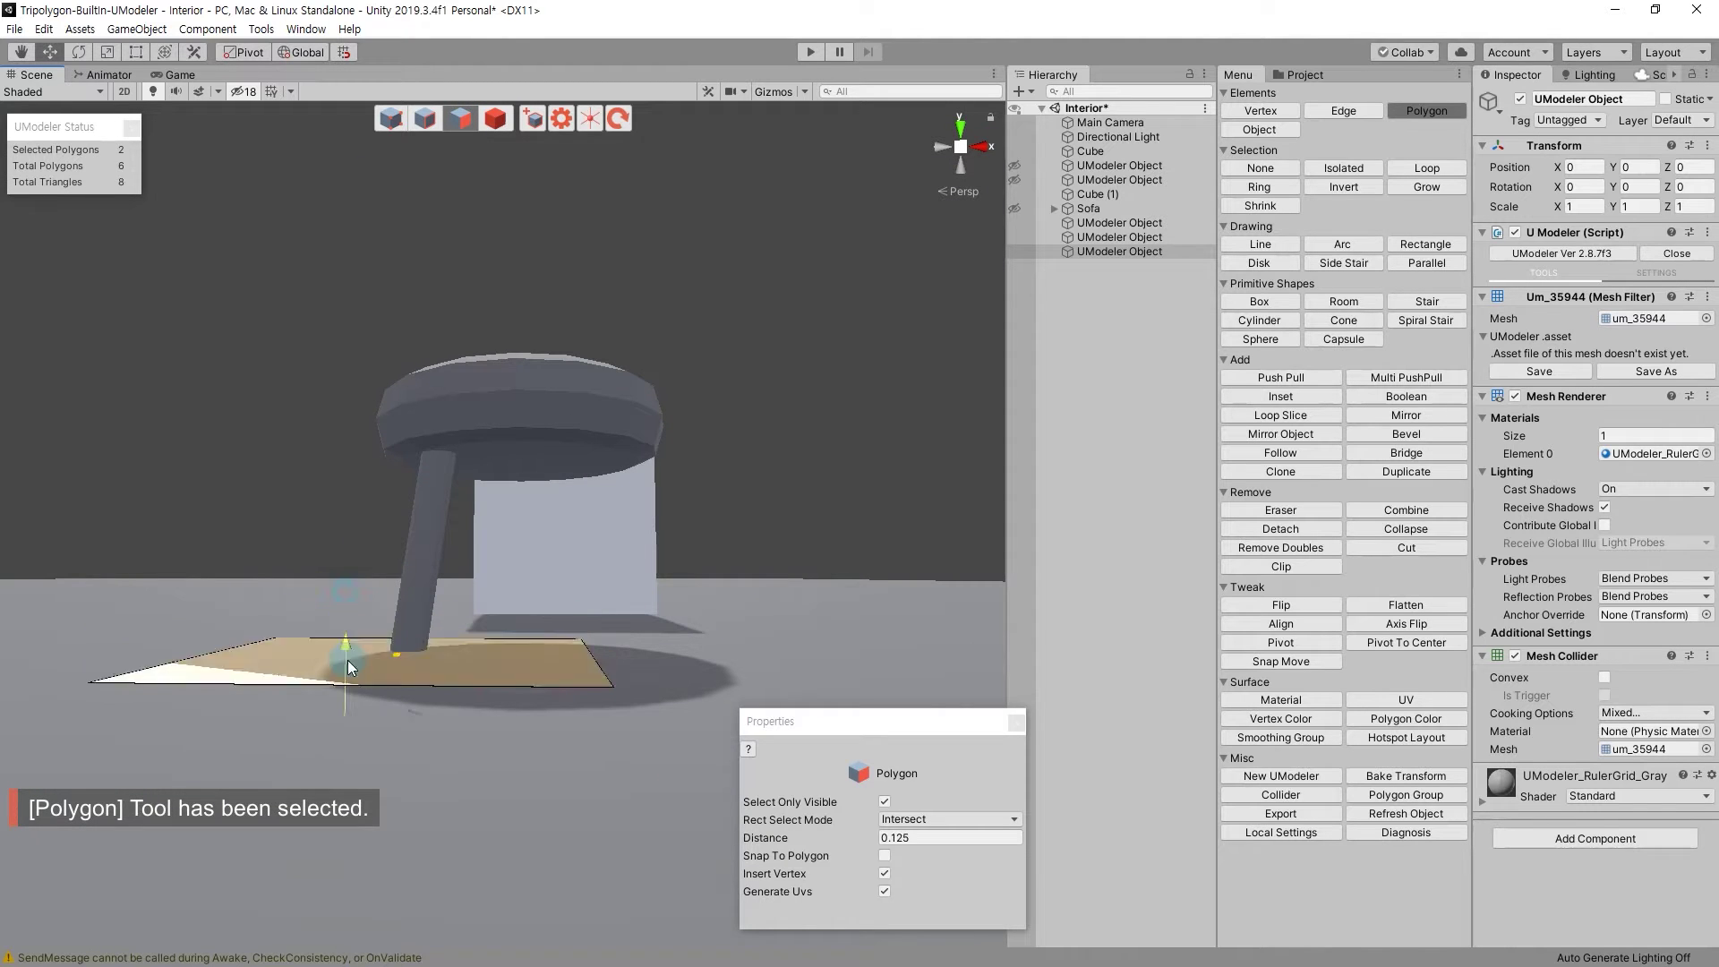
{"action": "left_click_drag", "start_coordinate": [368, 577], "coordinate": [594, 525], "text": "alt"}
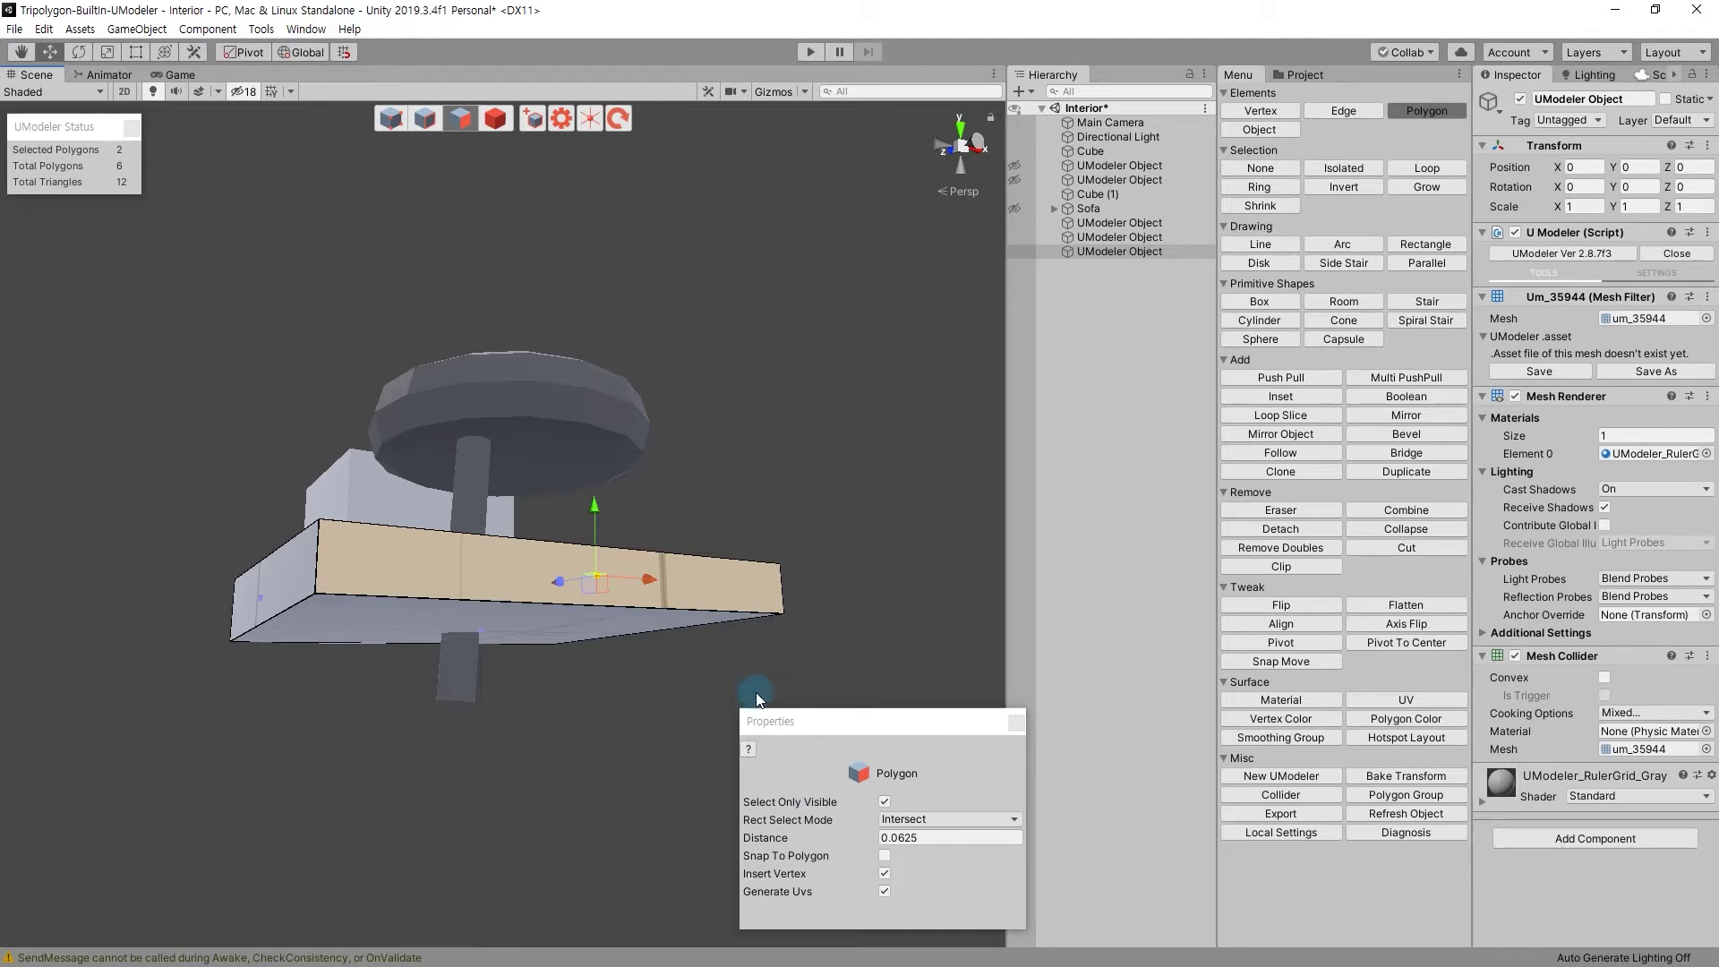
{"action": "left_click_drag", "start_coordinate": [756, 697], "coordinate": [568, 702], "text": "alt"}
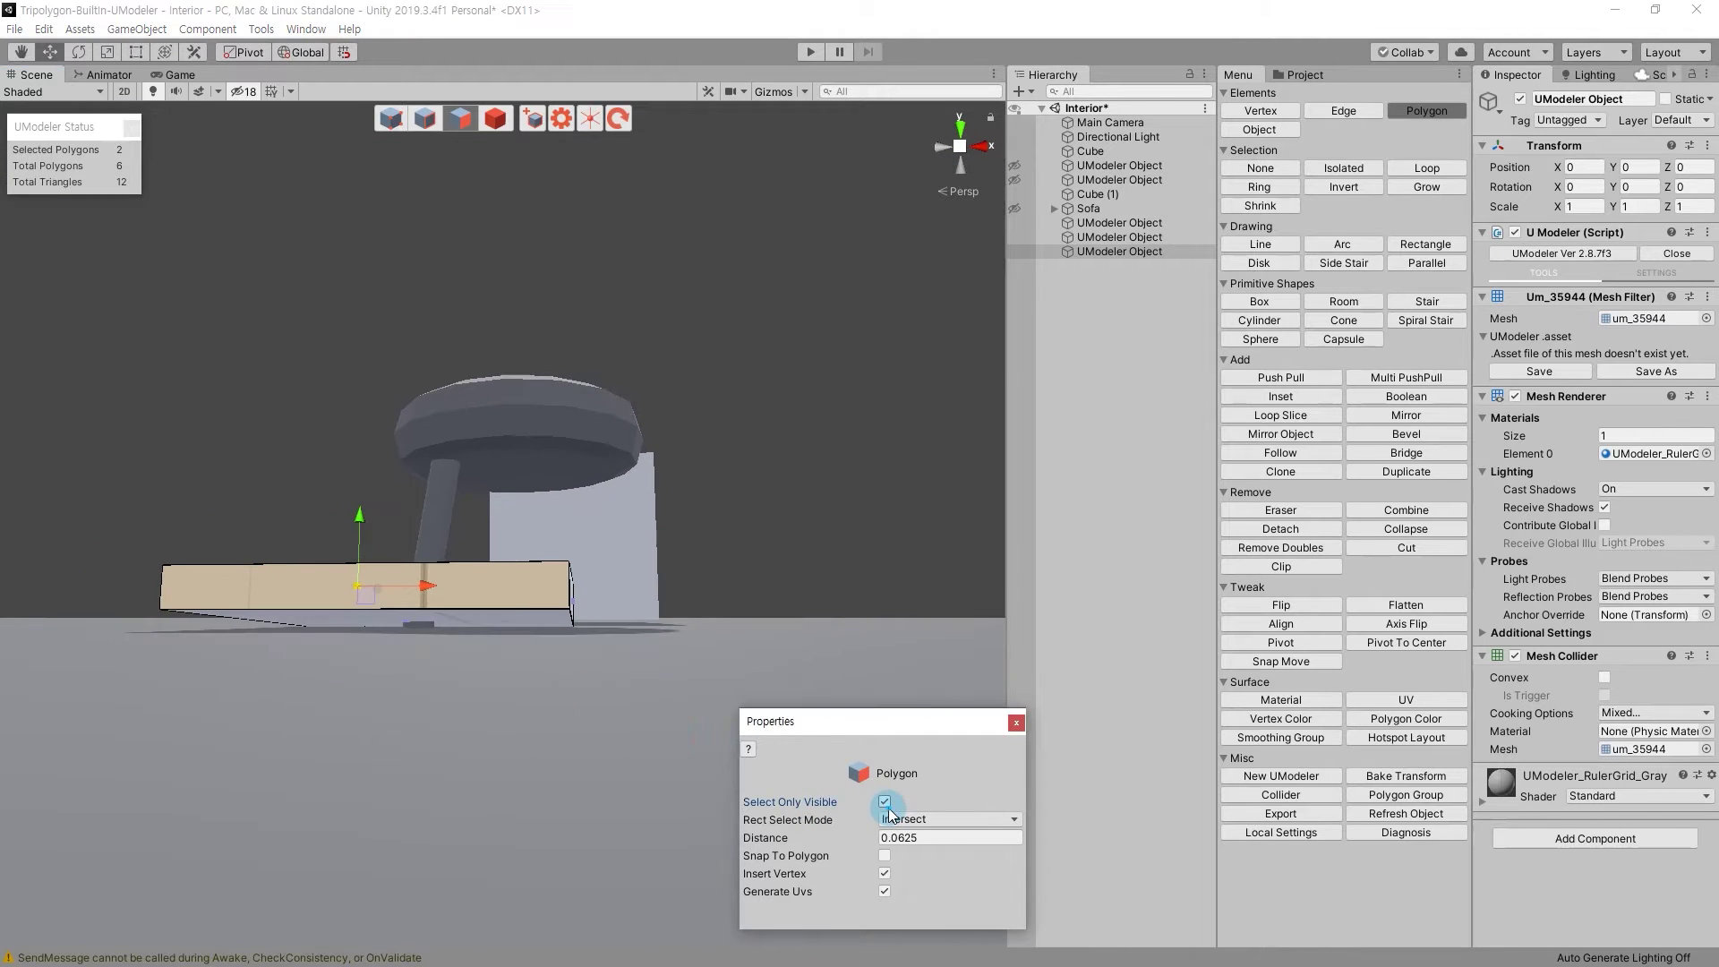
Allow hidden faces to be selected, select all box faces, and review snap settings.
{"action": "left_click", "coordinate": [885, 801]}
{"action": "mouse_move", "coordinate": [614, 836]}
{"action": "left_mouse_down", "text": "alt"}
{"action": "mouse_move", "coordinate": [292, 529]}
{"action": "mouse_move", "coordinate": [984, 682]}
{"action": "mouse_move", "coordinate": [460, 546]}
{"action": "mouse_move", "coordinate": [457, 643]}
{"action": "left_mouse_up", "text": "alt"}
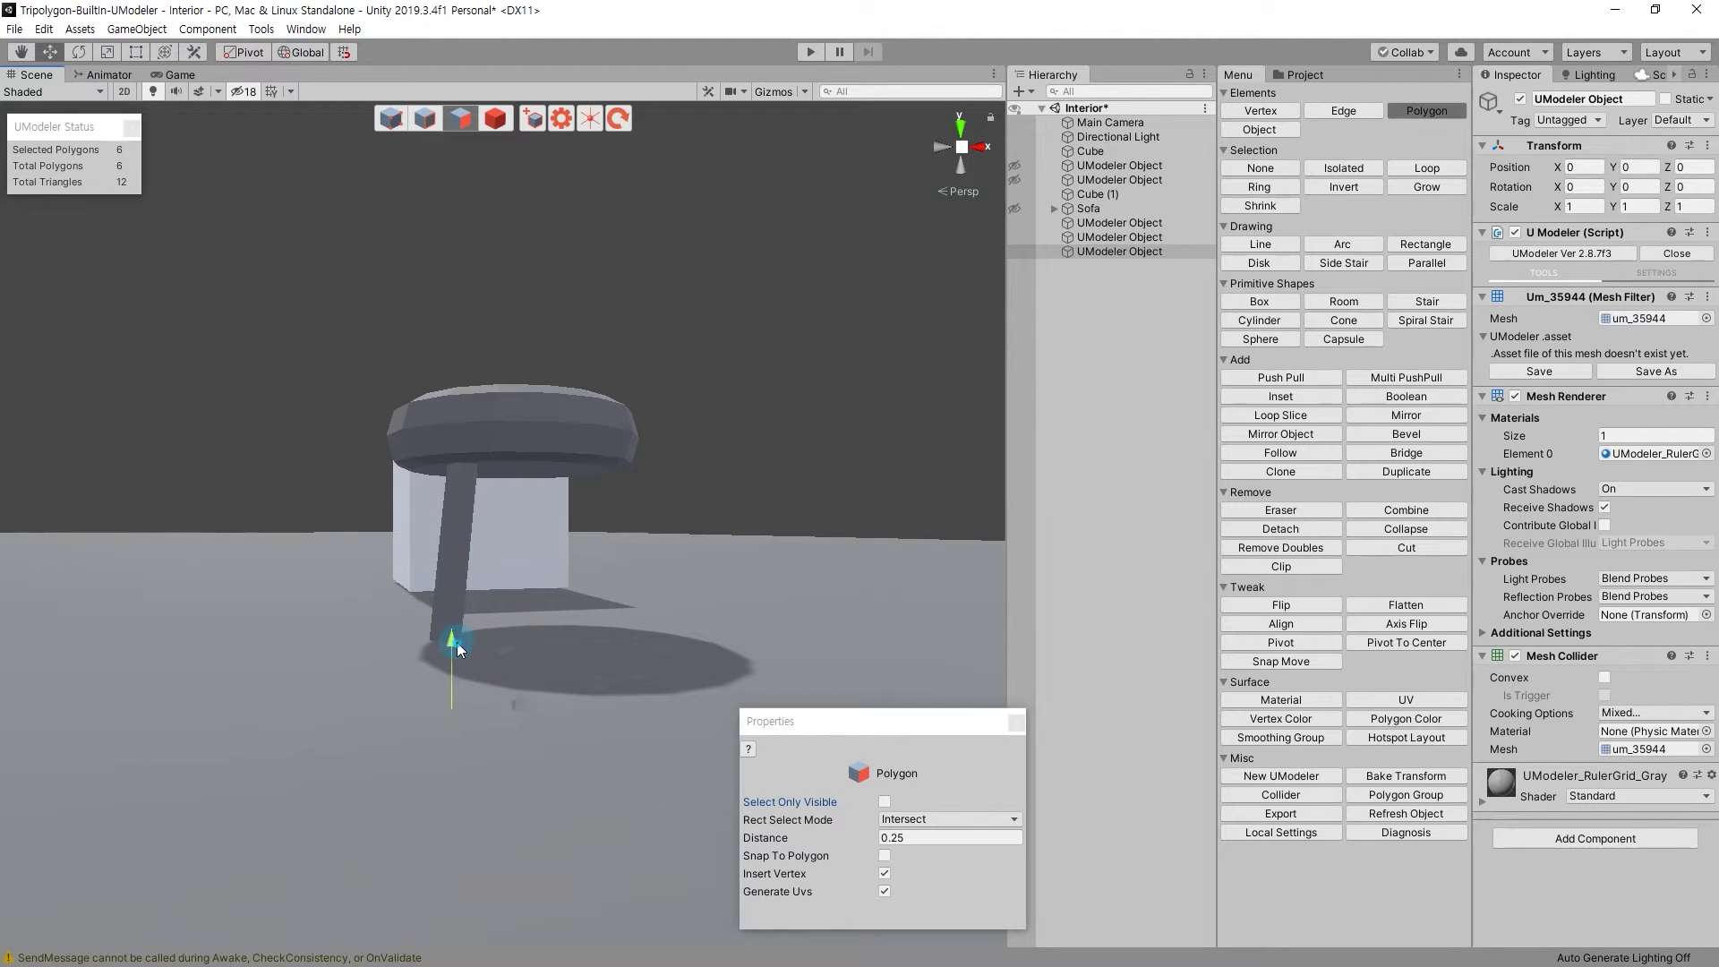
{"action": "left_click", "coordinate": [561, 116]}
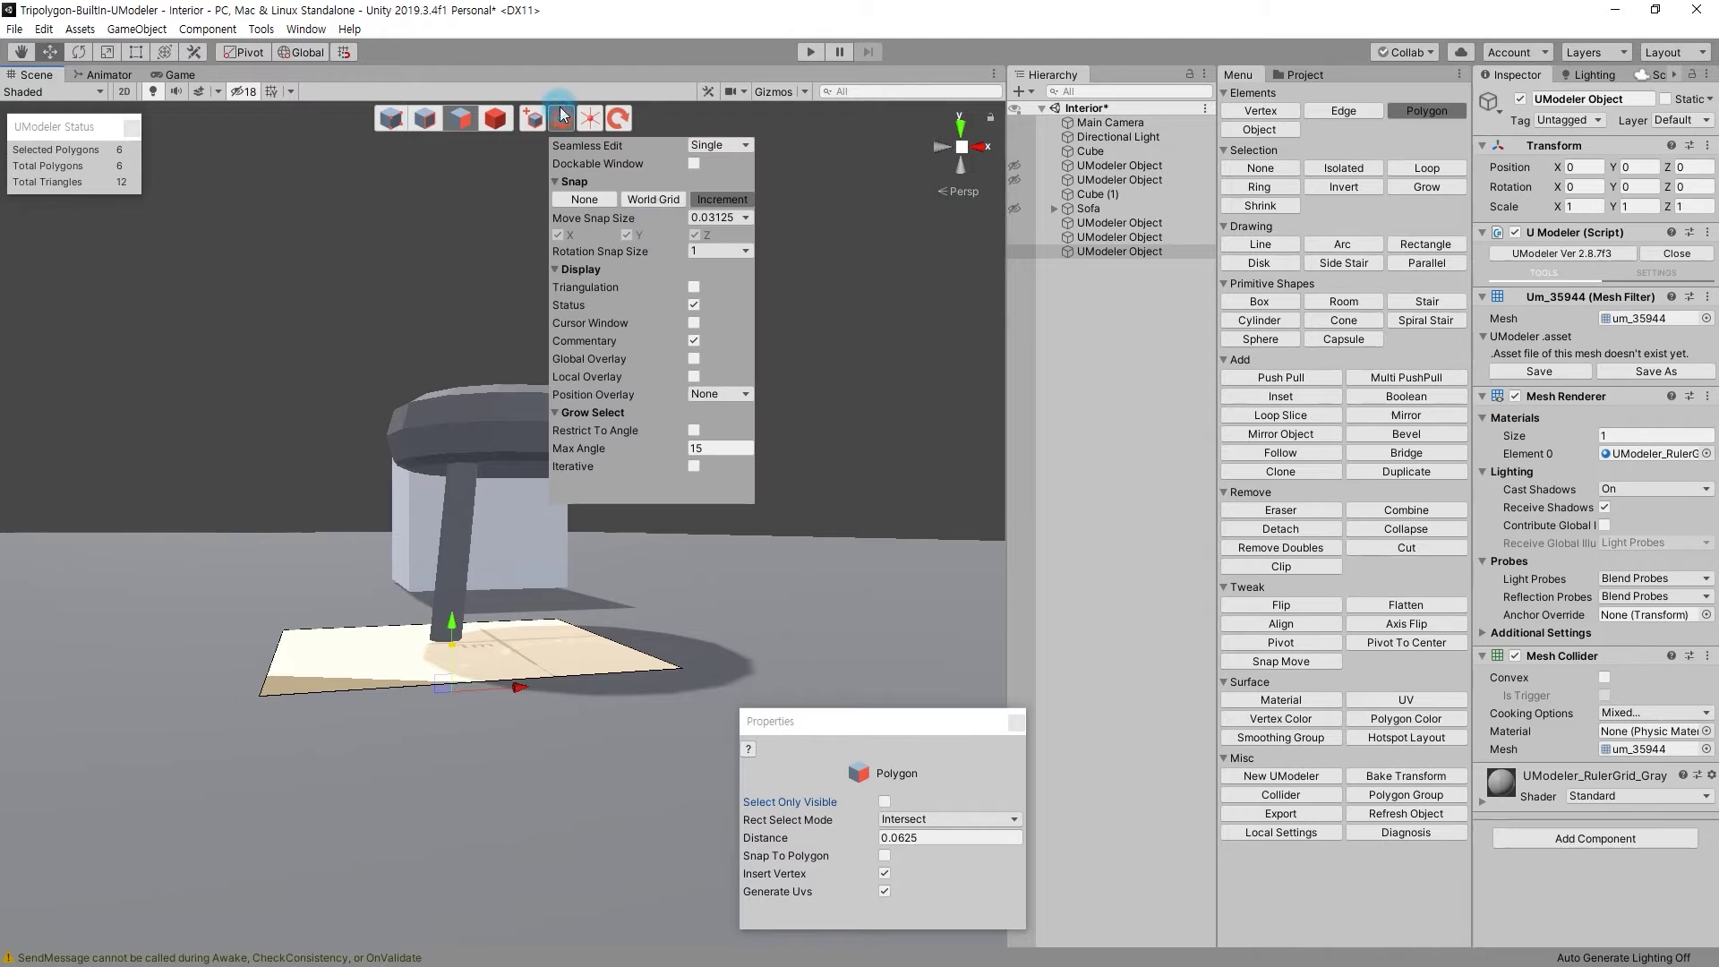
{"action": "left_click", "coordinate": [600, 183]}
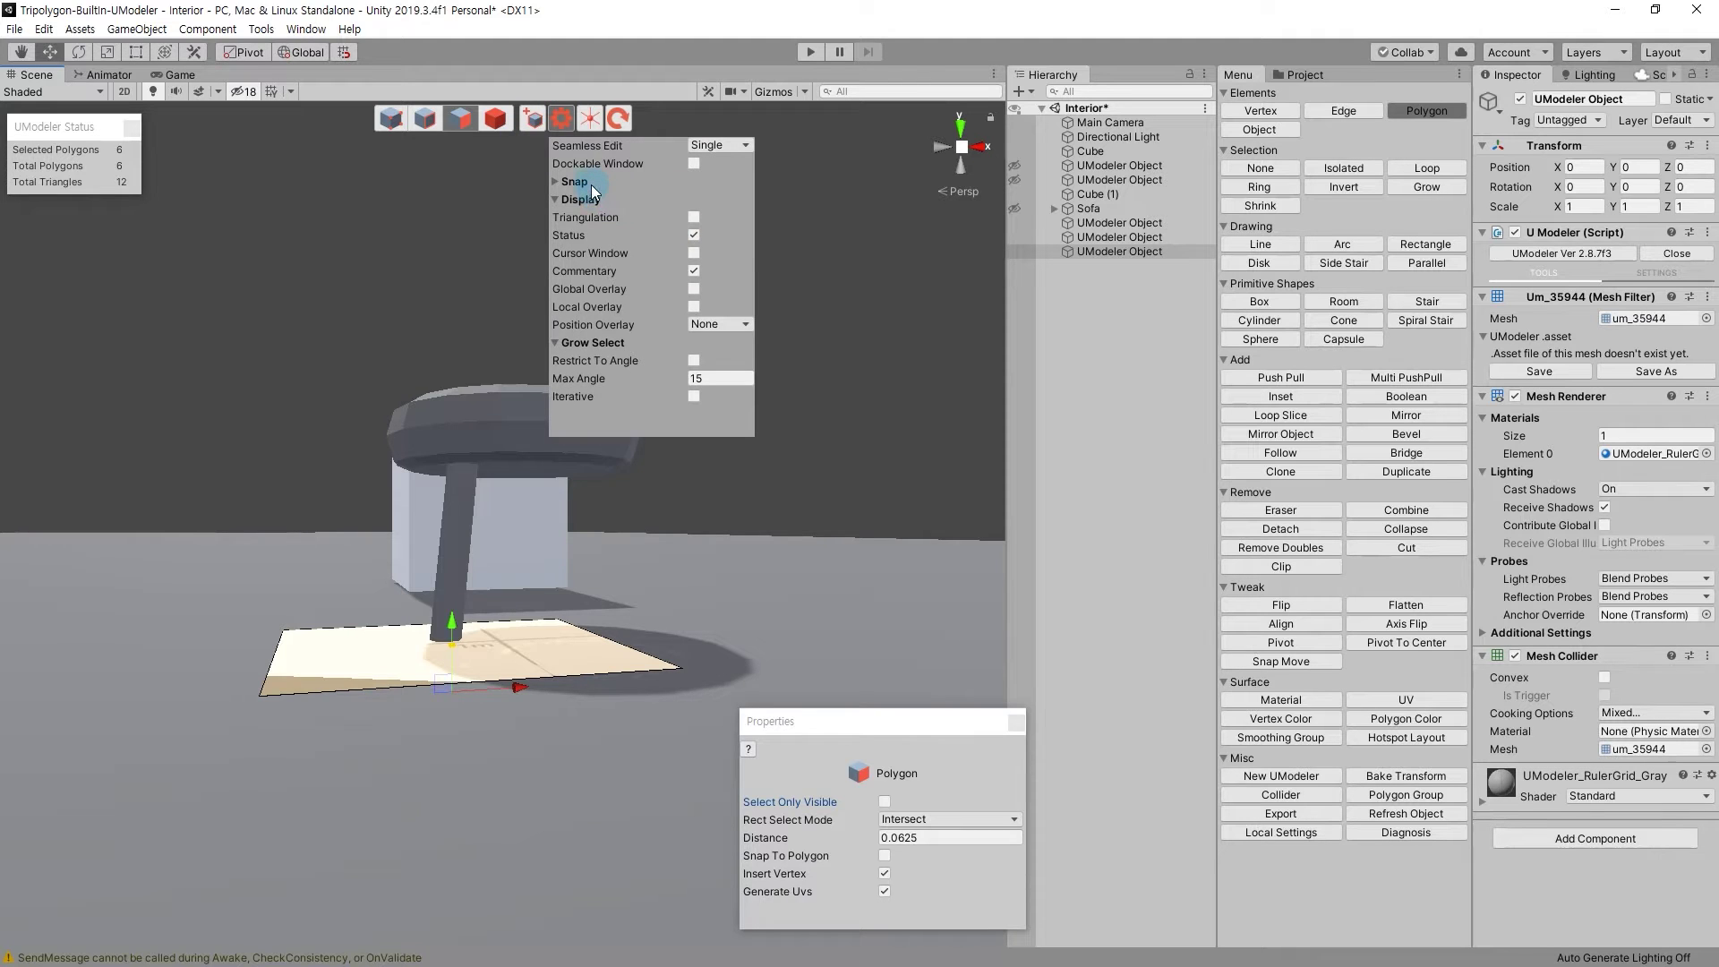
{"action": "left_click", "coordinate": [593, 187]}
{"action": "left_click", "coordinate": [537, 317]}
Pull the box up to the seat's underside, then select it together with the leg.
{"action": "left_click_drag", "start_coordinate": [537, 317], "coordinate": [646, 535], "text": "alt"}
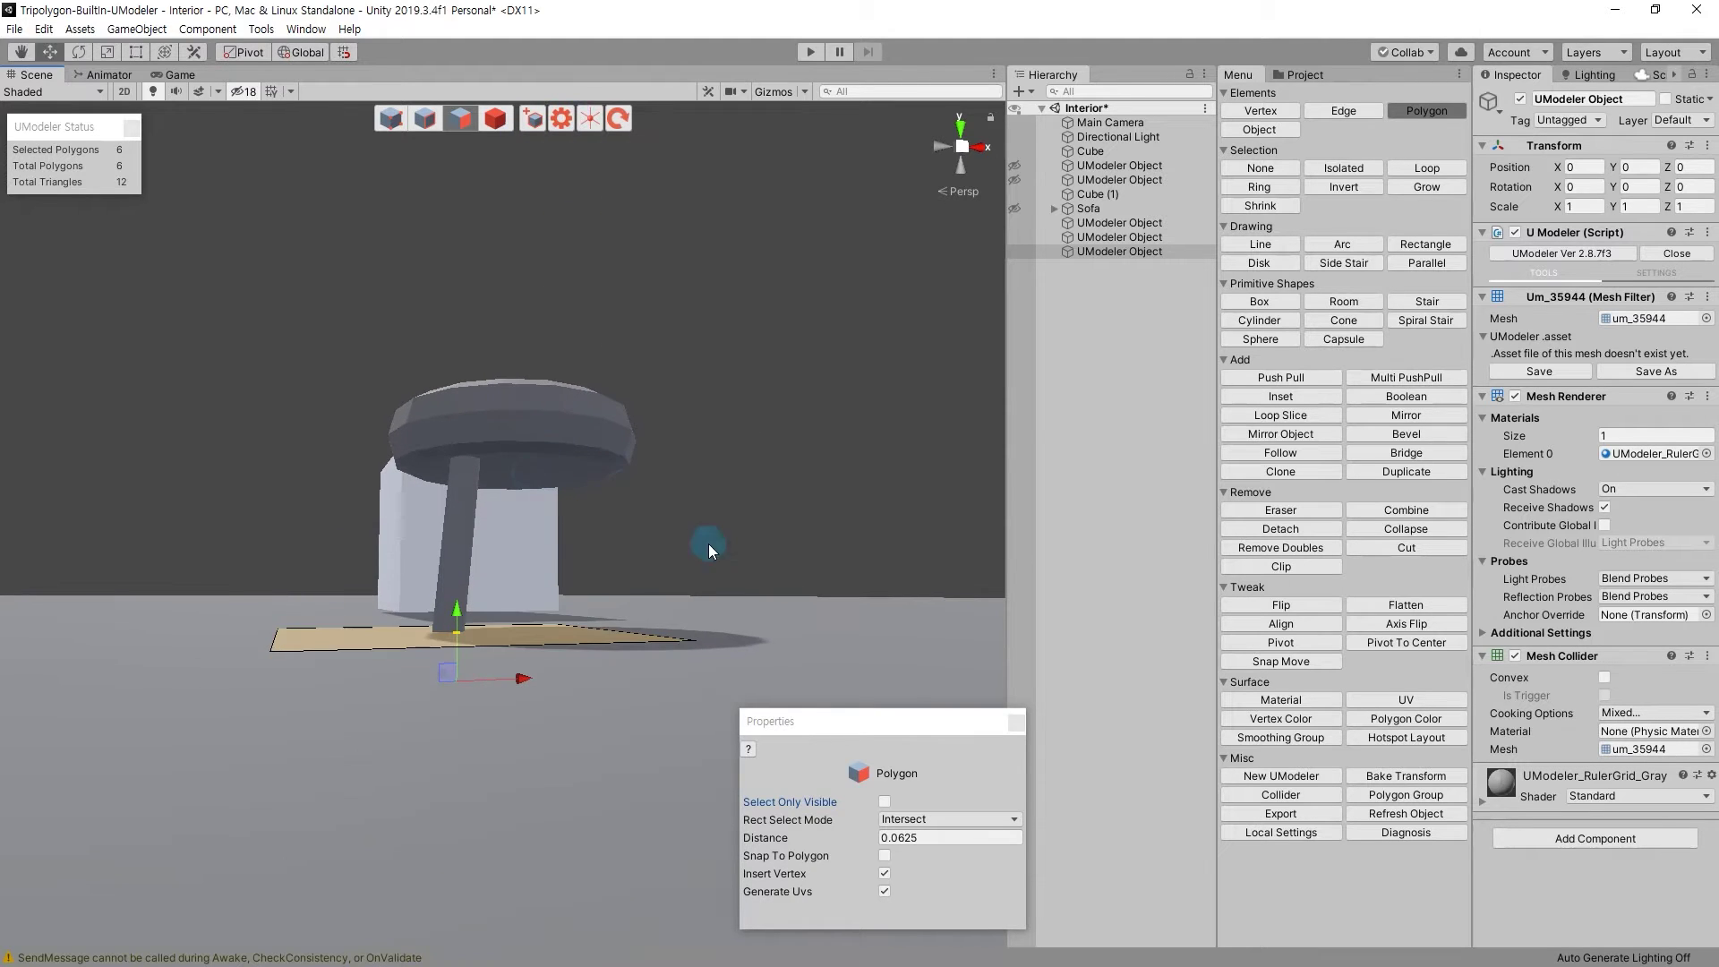
{"action": "key", "text": "3"}
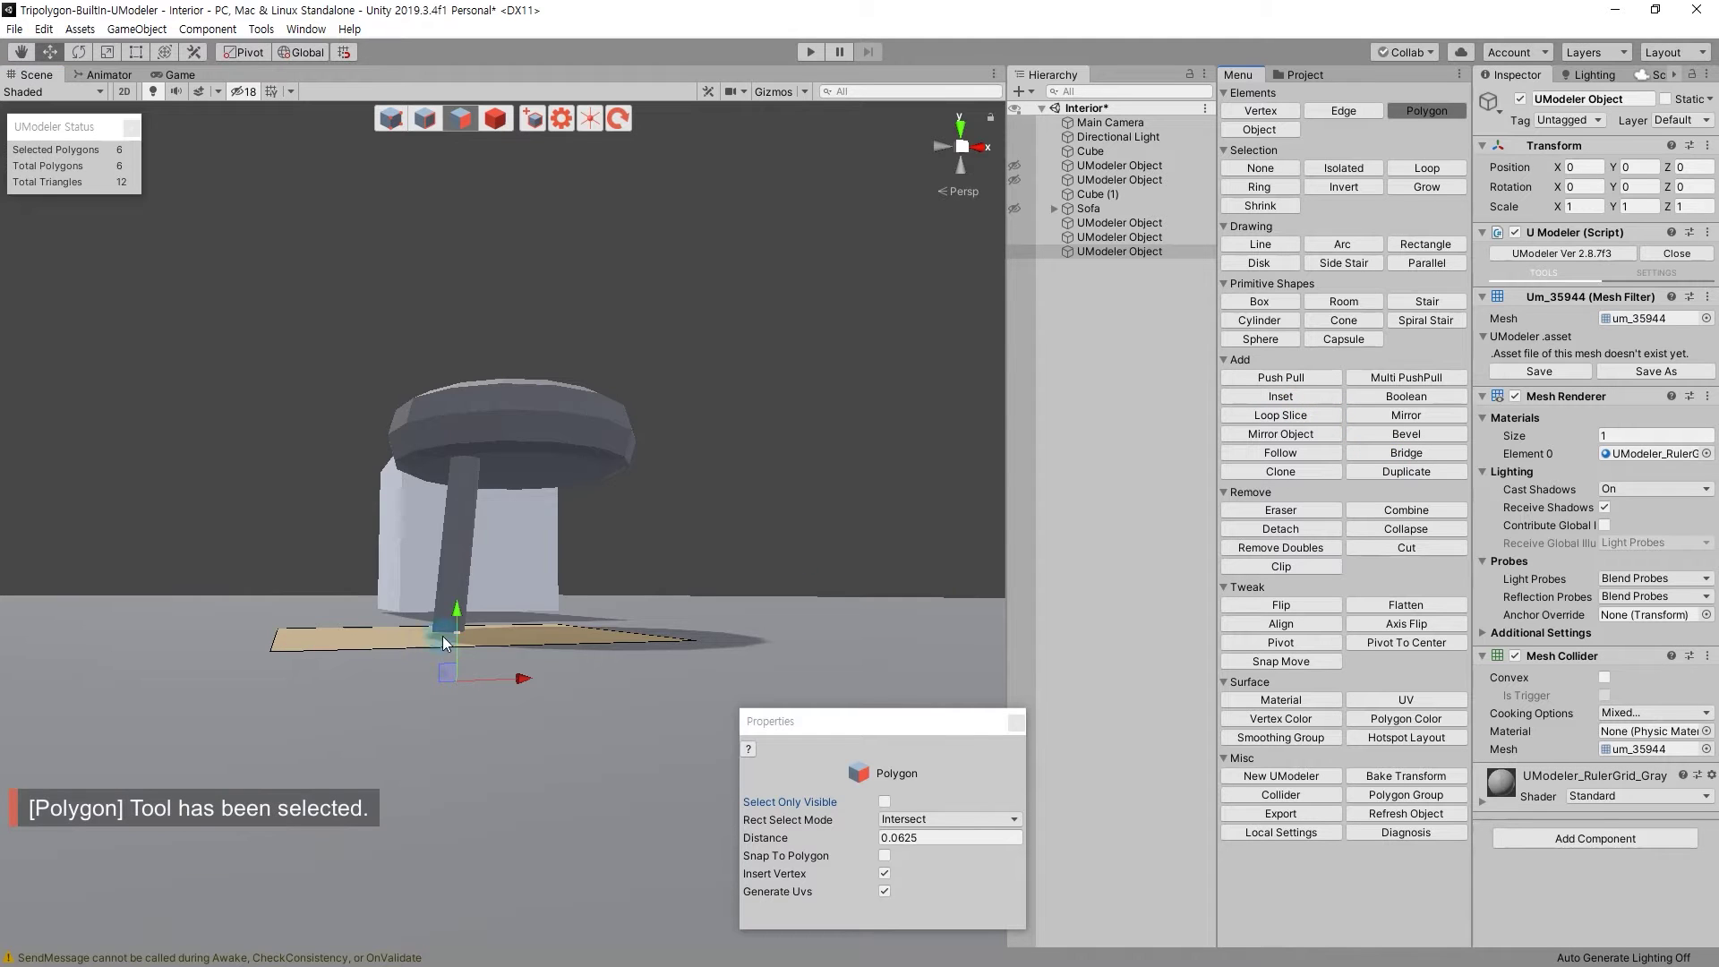
{"action": "left_click_drag", "start_coordinate": [462, 627], "coordinate": [498, 394]}
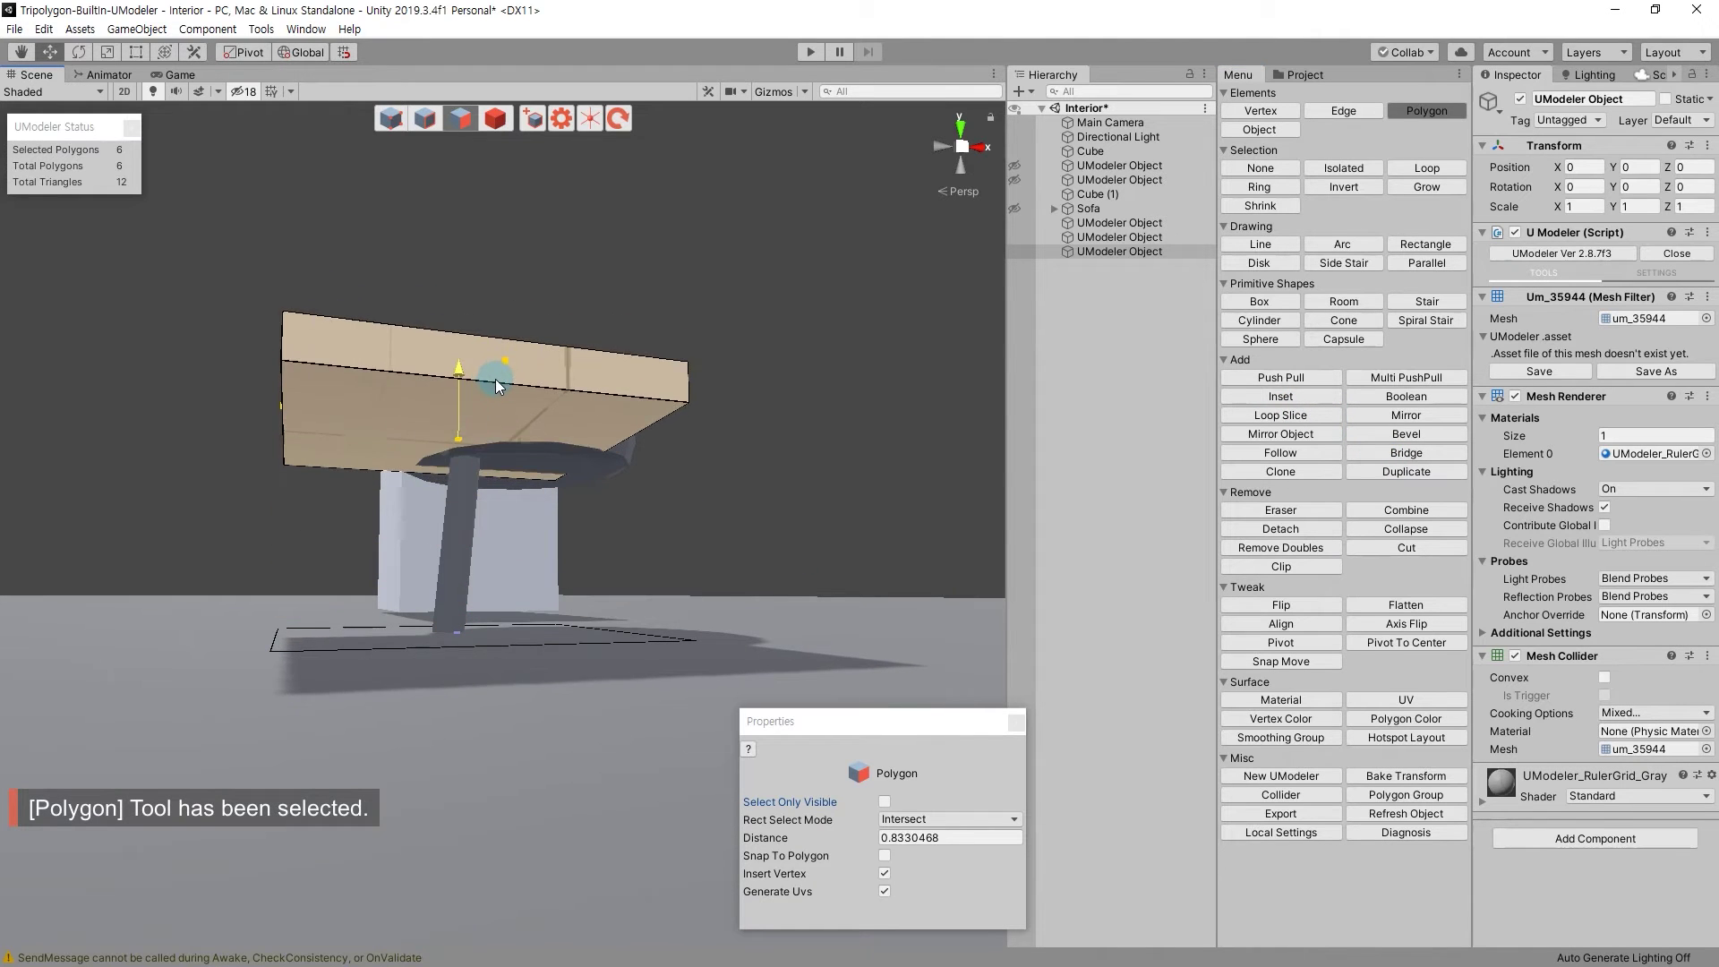
{"action": "mouse_move", "coordinate": [496, 387]}
{"action": "left_mouse_down", "text": "alt"}
{"action": "mouse_move", "coordinate": [609, 517]}
{"action": "mouse_move", "coordinate": [568, 437]}
{"action": "left_mouse_up", "text": "alt"}
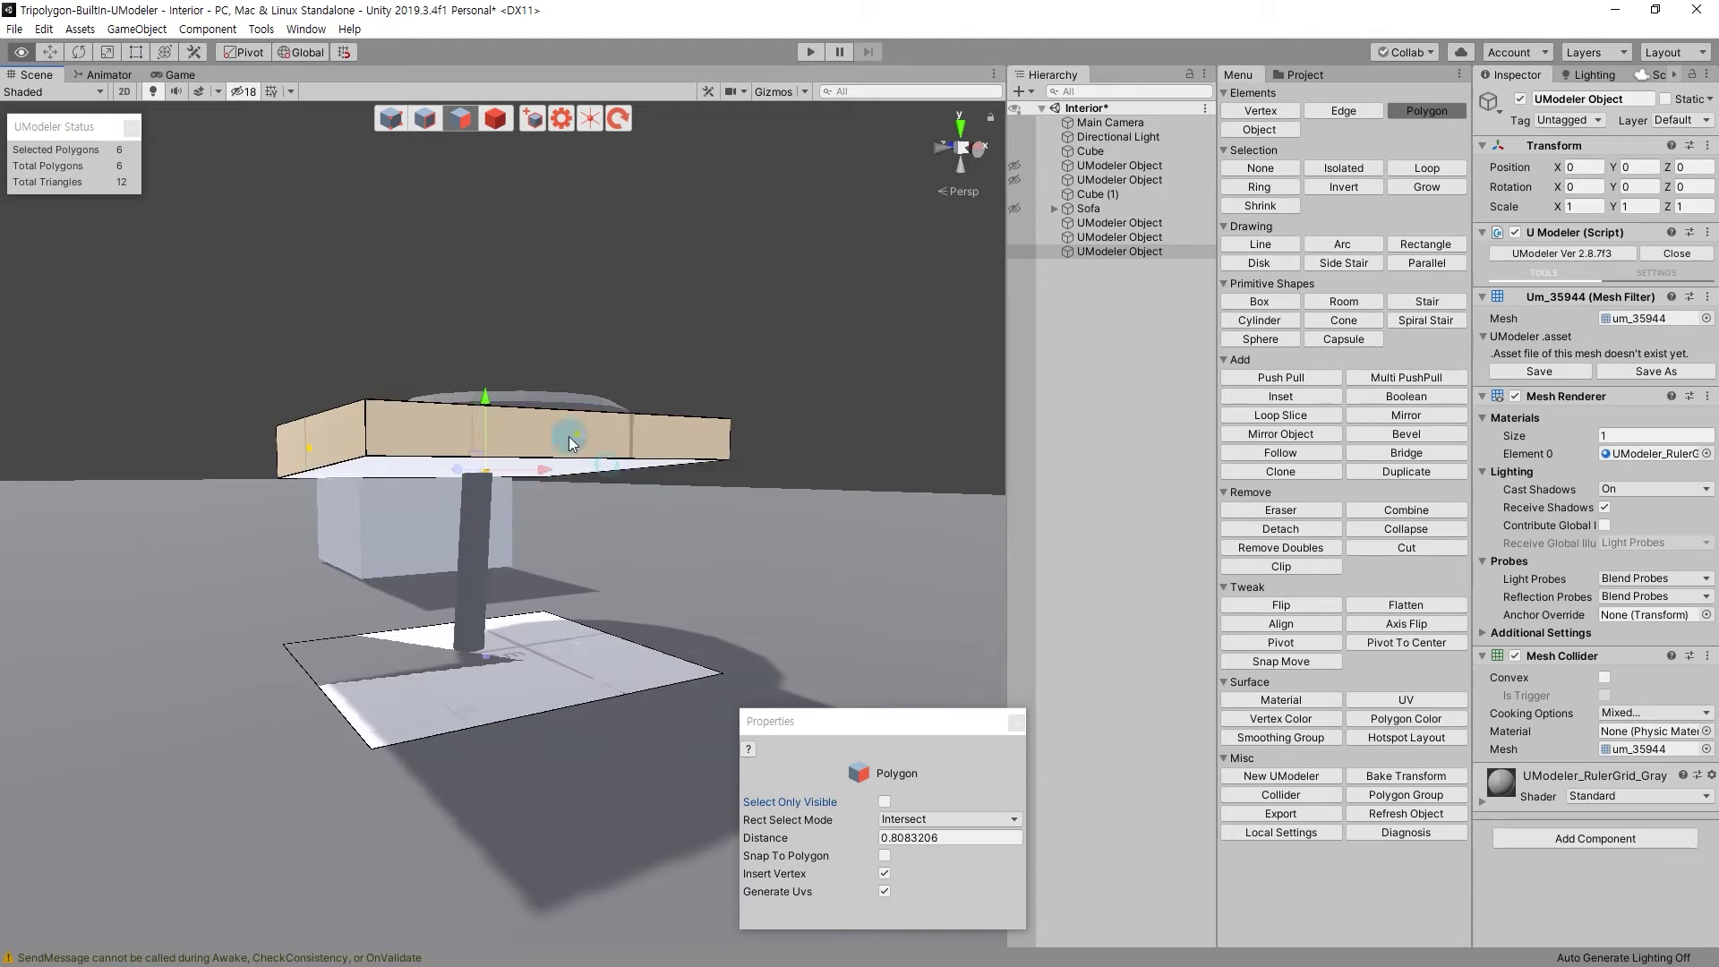
{"action": "left_click", "coordinate": [498, 122]}
{"action": "left_click", "coordinate": [450, 616], "text": "shift"}
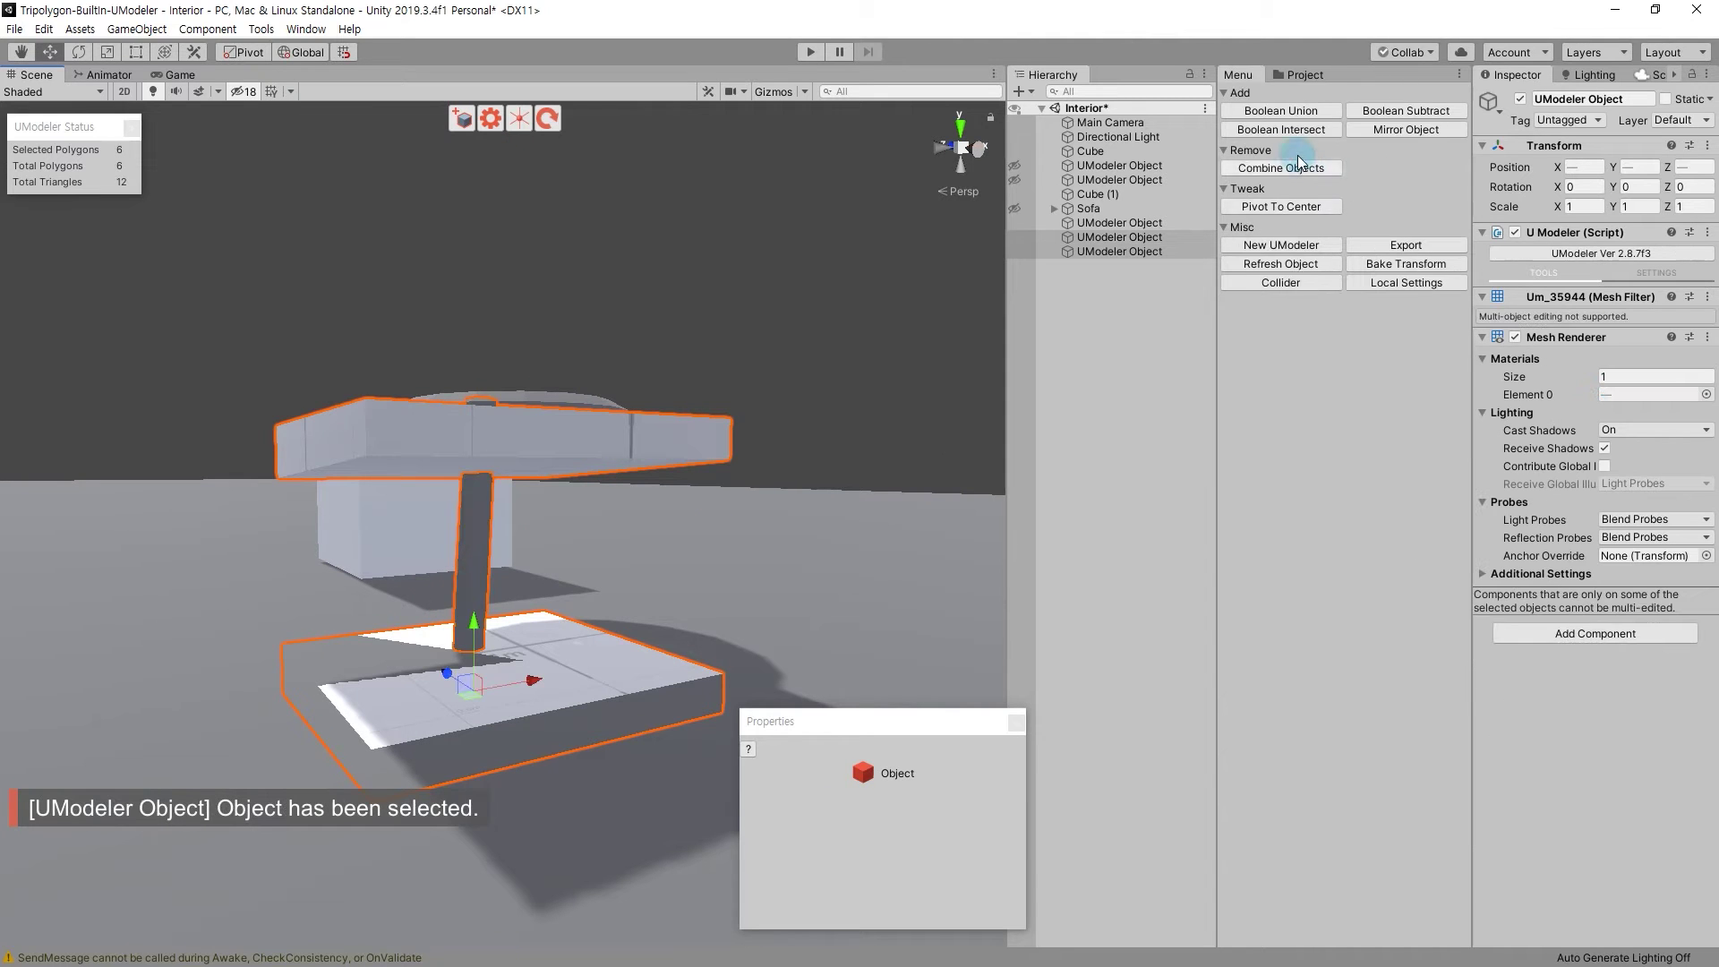
Boolean-subtract the box from the leg and switch to polygon editing.
{"action": "left_click", "coordinate": [1404, 112]}
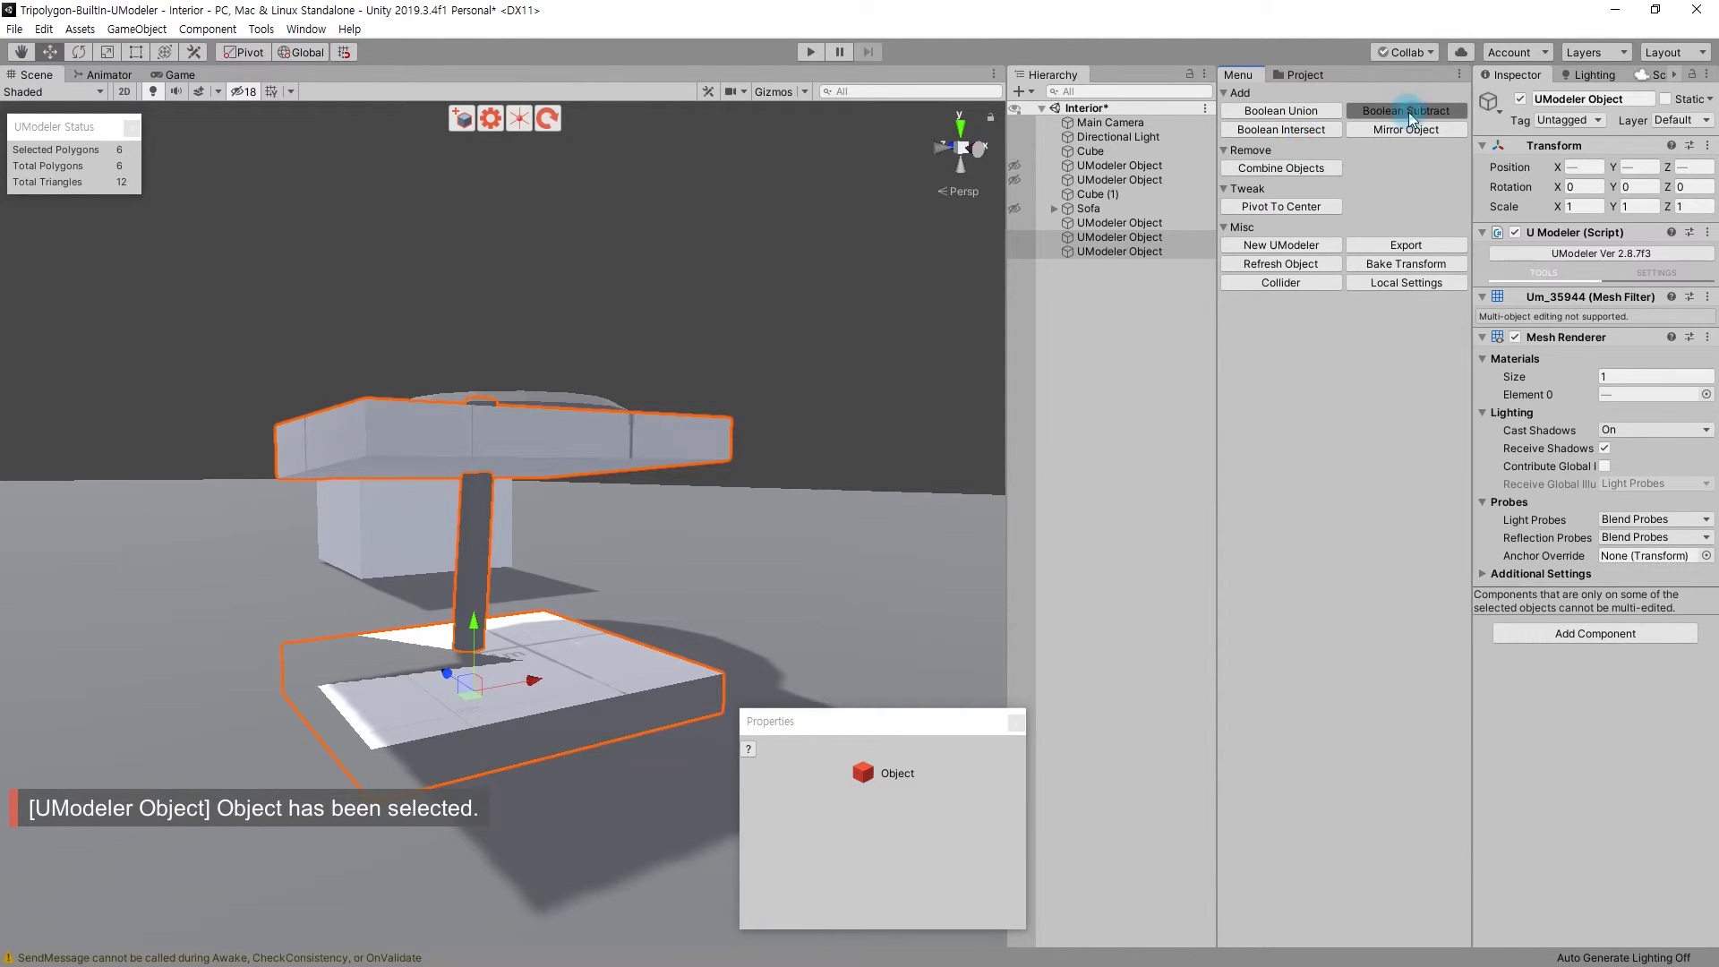
{"action": "mouse_move", "coordinate": [674, 496]}
{"action": "left_mouse_down", "text": "alt"}
{"action": "mouse_move", "coordinate": [710, 397]}
{"action": "mouse_move", "coordinate": [515, 231]}
{"action": "left_mouse_up", "text": "alt"}
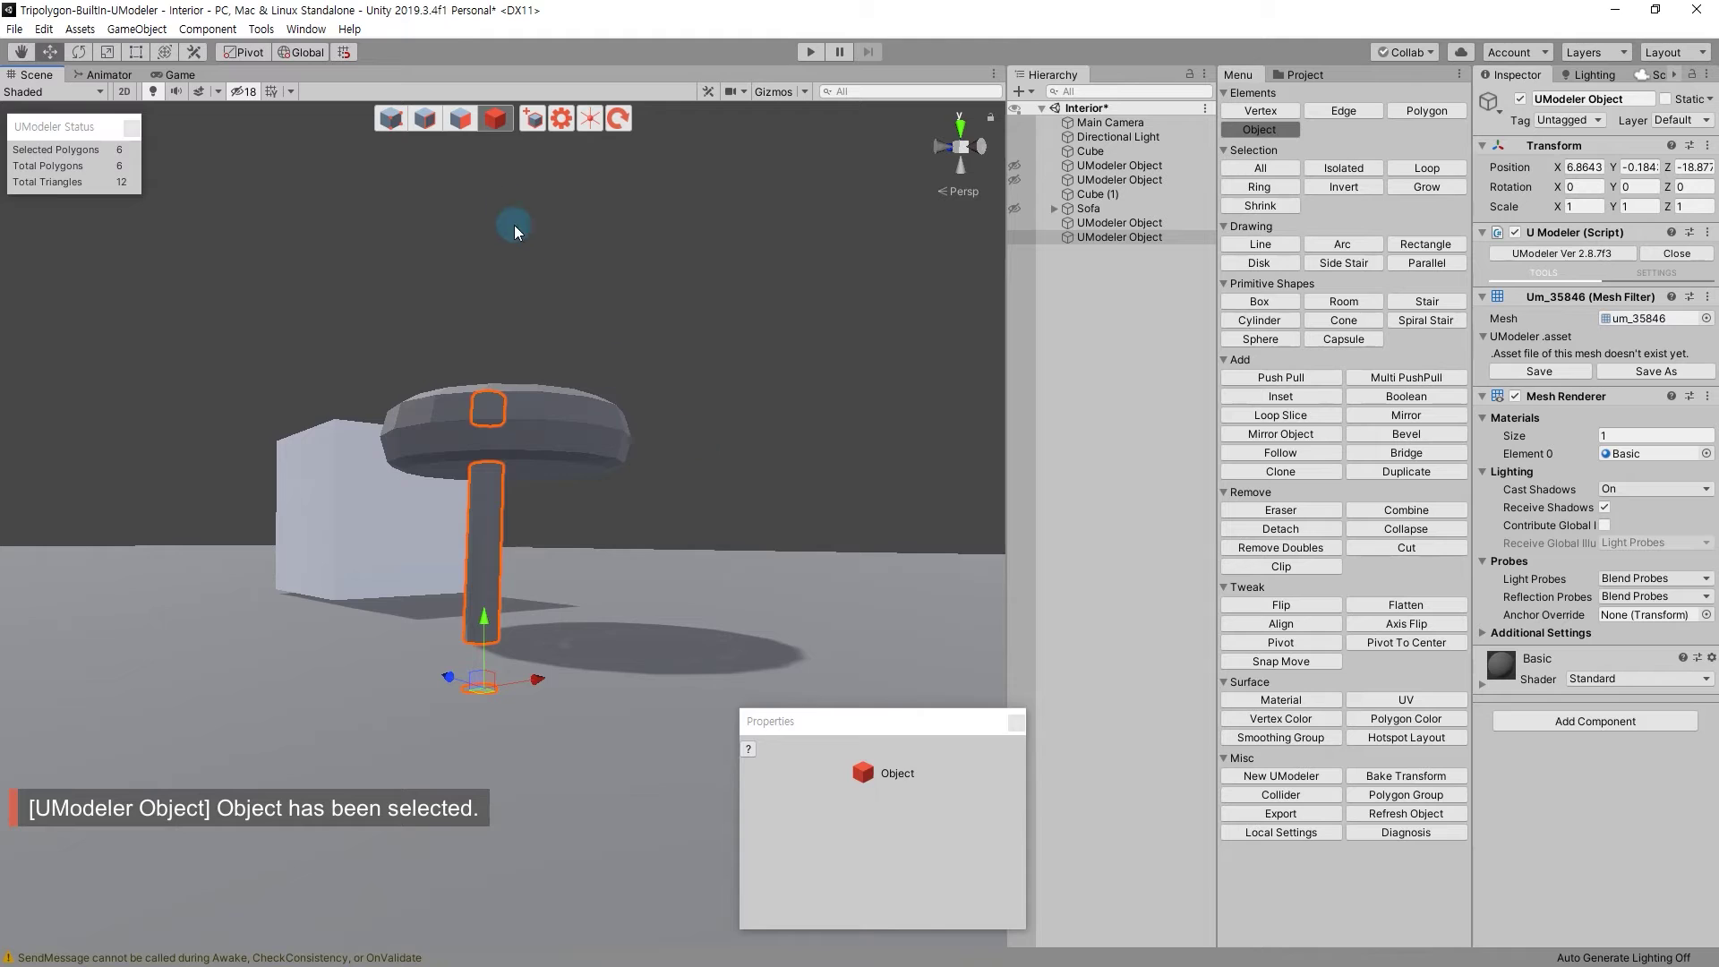
{"action": "left_click", "coordinate": [473, 118]}
{"action": "left_click_drag", "start_coordinate": [537, 358], "coordinate": [529, 394], "text": "alt"}
Select the leg's polygons, then isolate, grow and invert the selection.
{"action": "left_click_drag", "start_coordinate": [269, 285], "coordinate": [788, 892]}
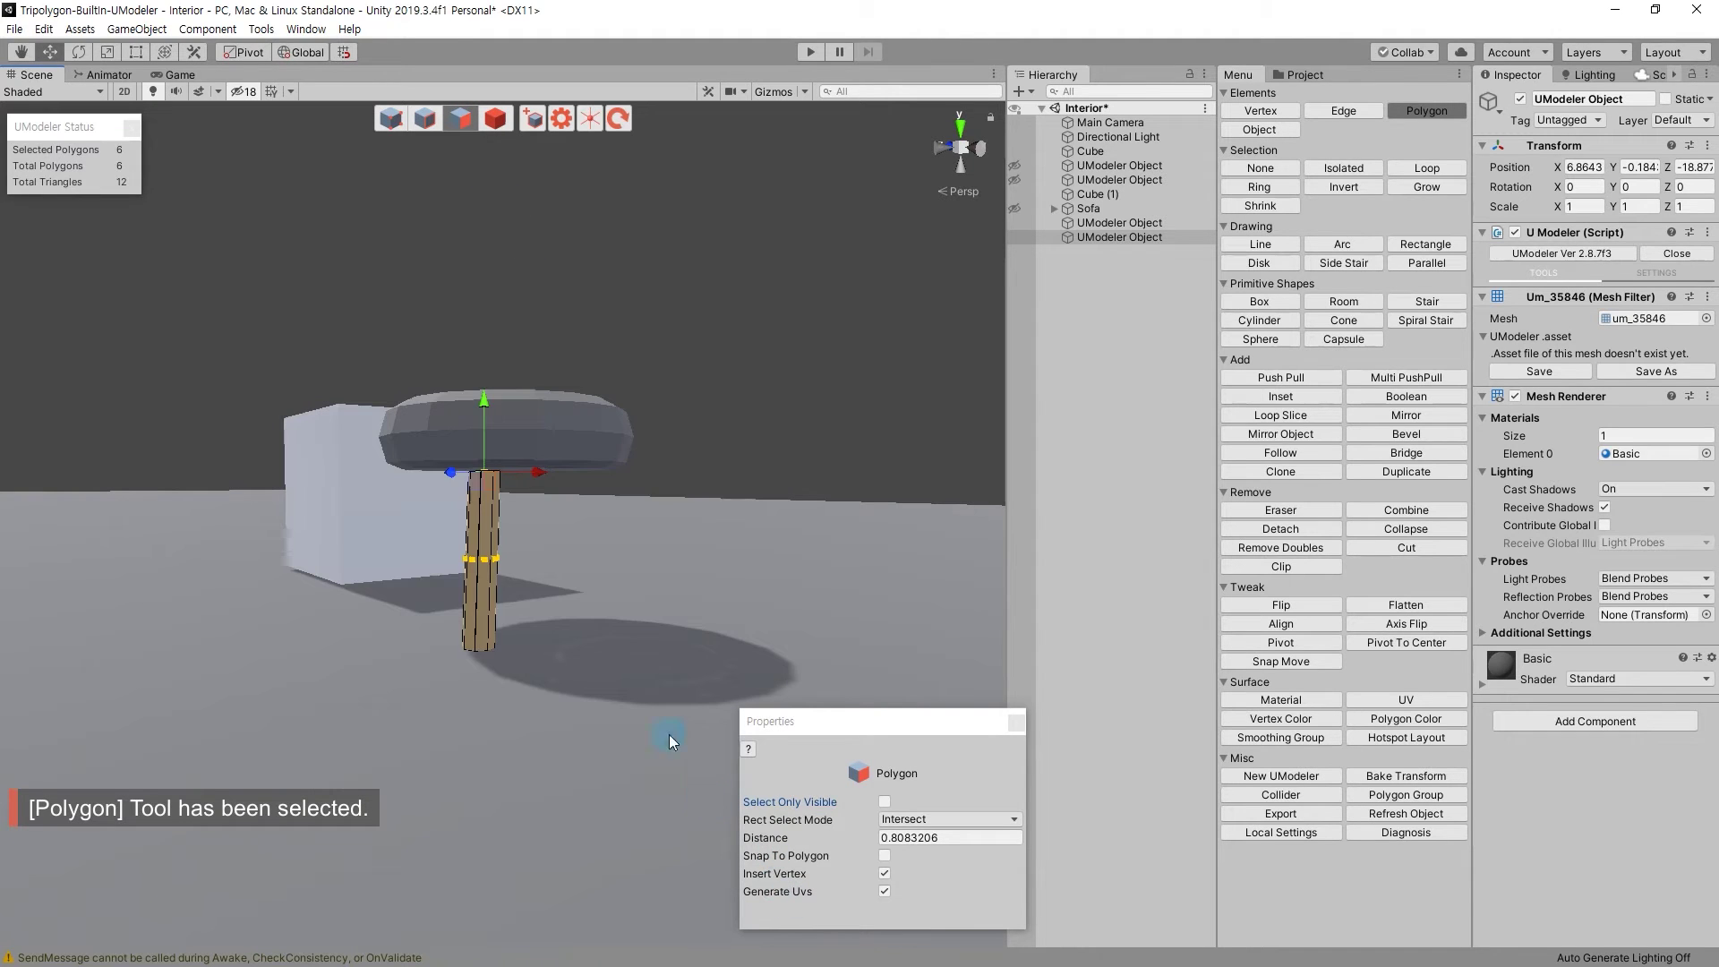
{"action": "left_click", "coordinate": [1354, 170]}
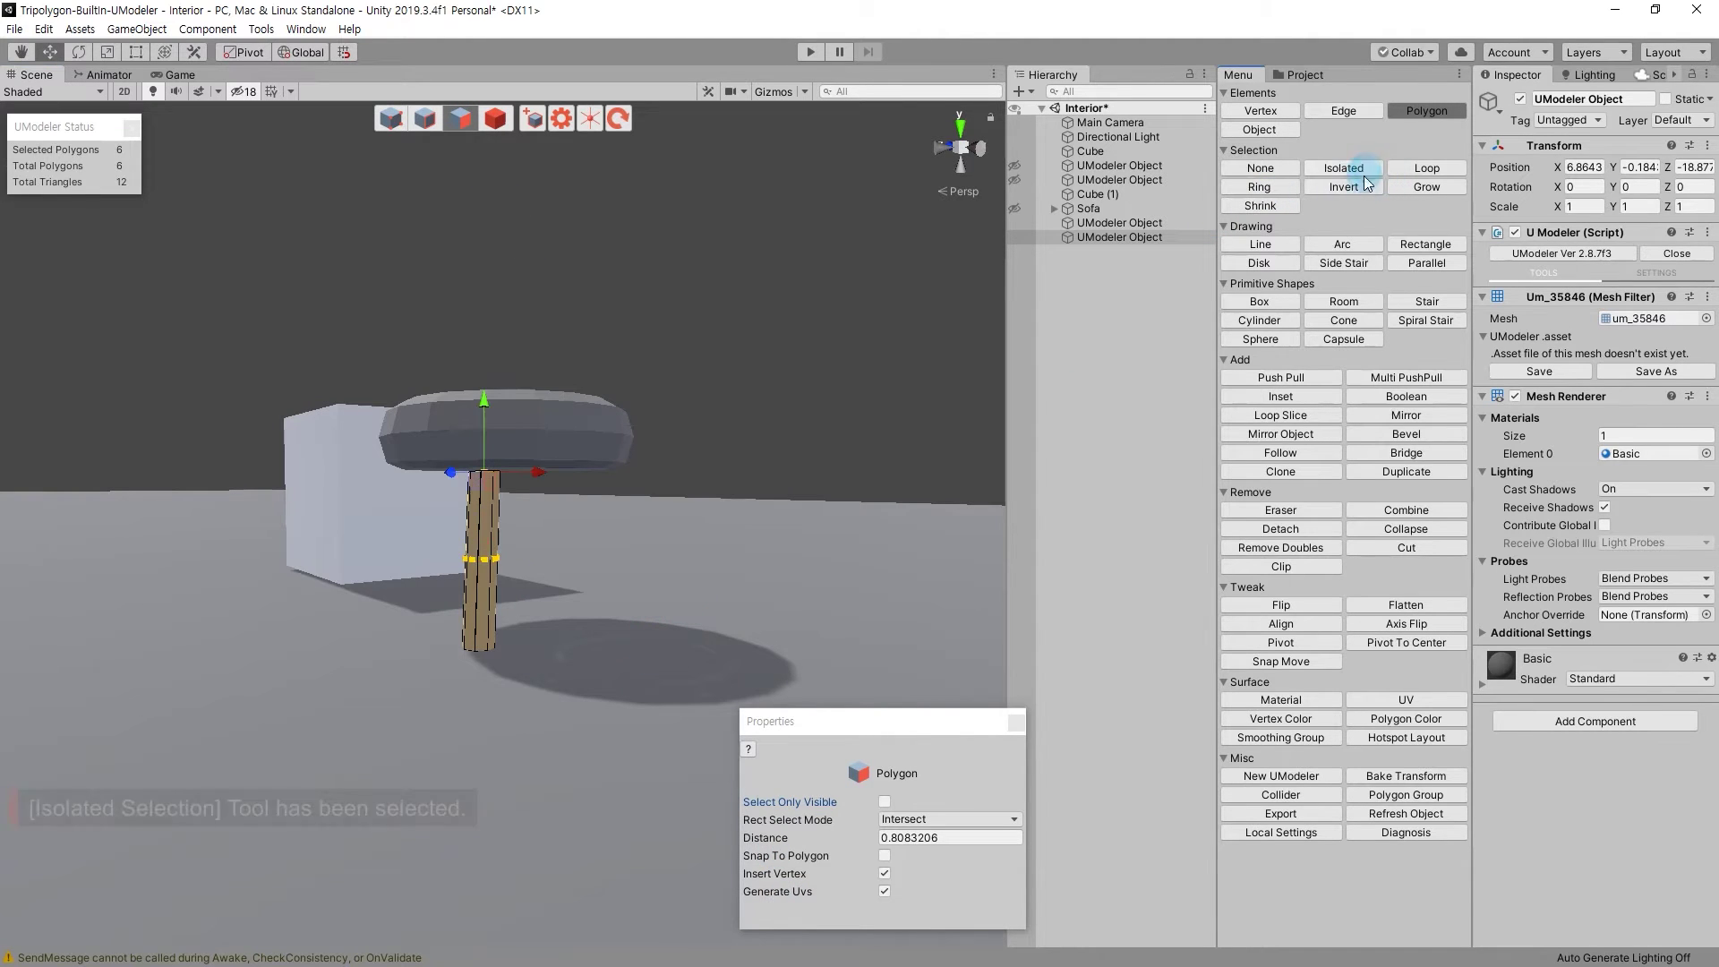
{"action": "left_click", "coordinate": [1429, 197]}
{"action": "left_click", "coordinate": [1343, 188]}
{"action": "left_click_drag", "start_coordinate": [761, 433], "coordinate": [781, 465], "text": "alt"}
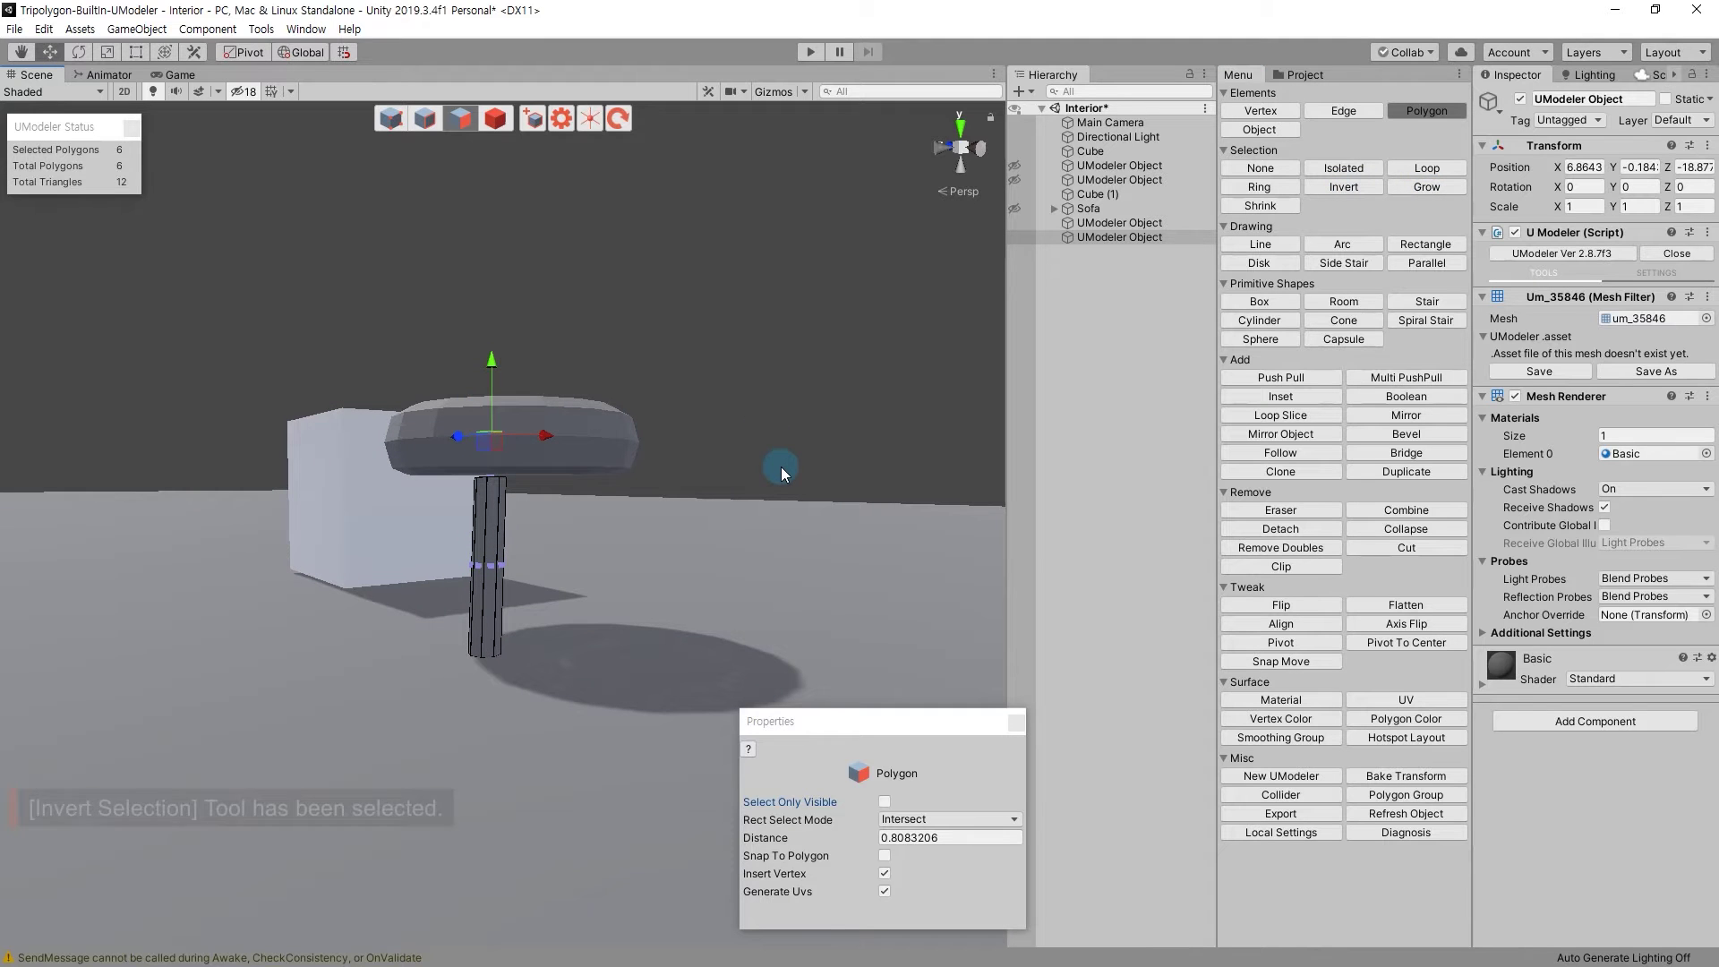
Delete the selected polygons and return to whole-object editing.
{"action": "key", "text": "Delete"}
{"action": "key", "text": "4"}
{"action": "left_click", "coordinate": [478, 642]}
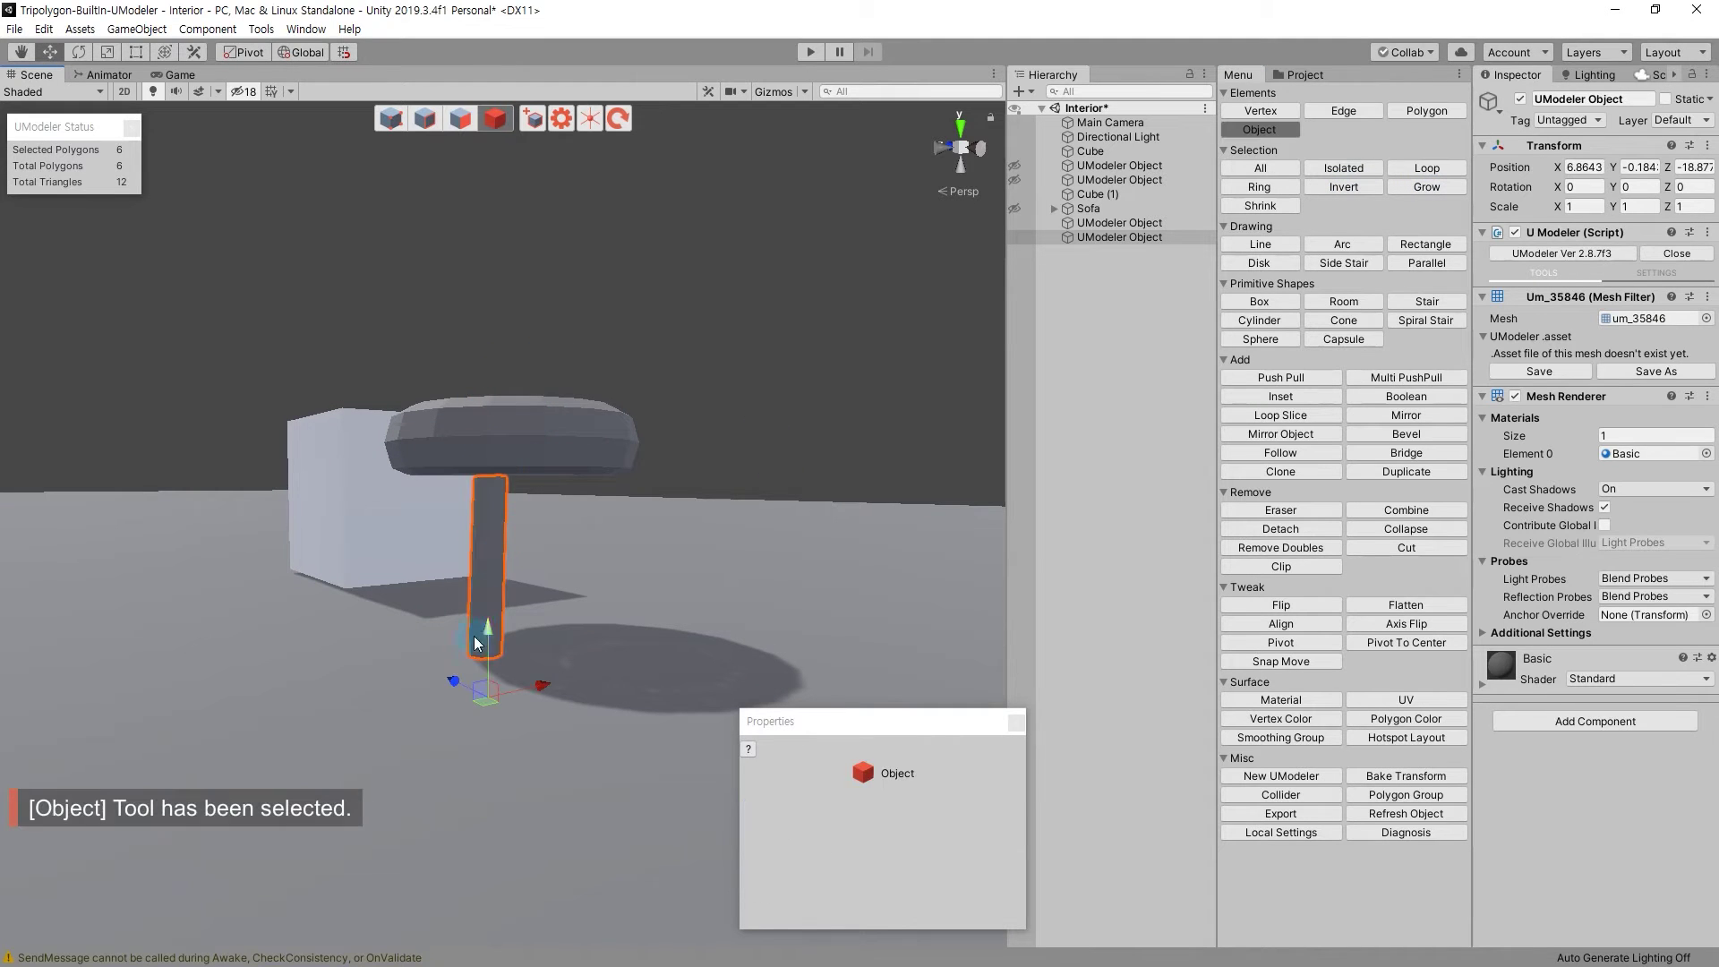
{"action": "left_click", "coordinate": [479, 529]}
Raise the leg from Y -0.184 to -0.173 so it meets the seat.
{"action": "left_click", "coordinate": [502, 546]}
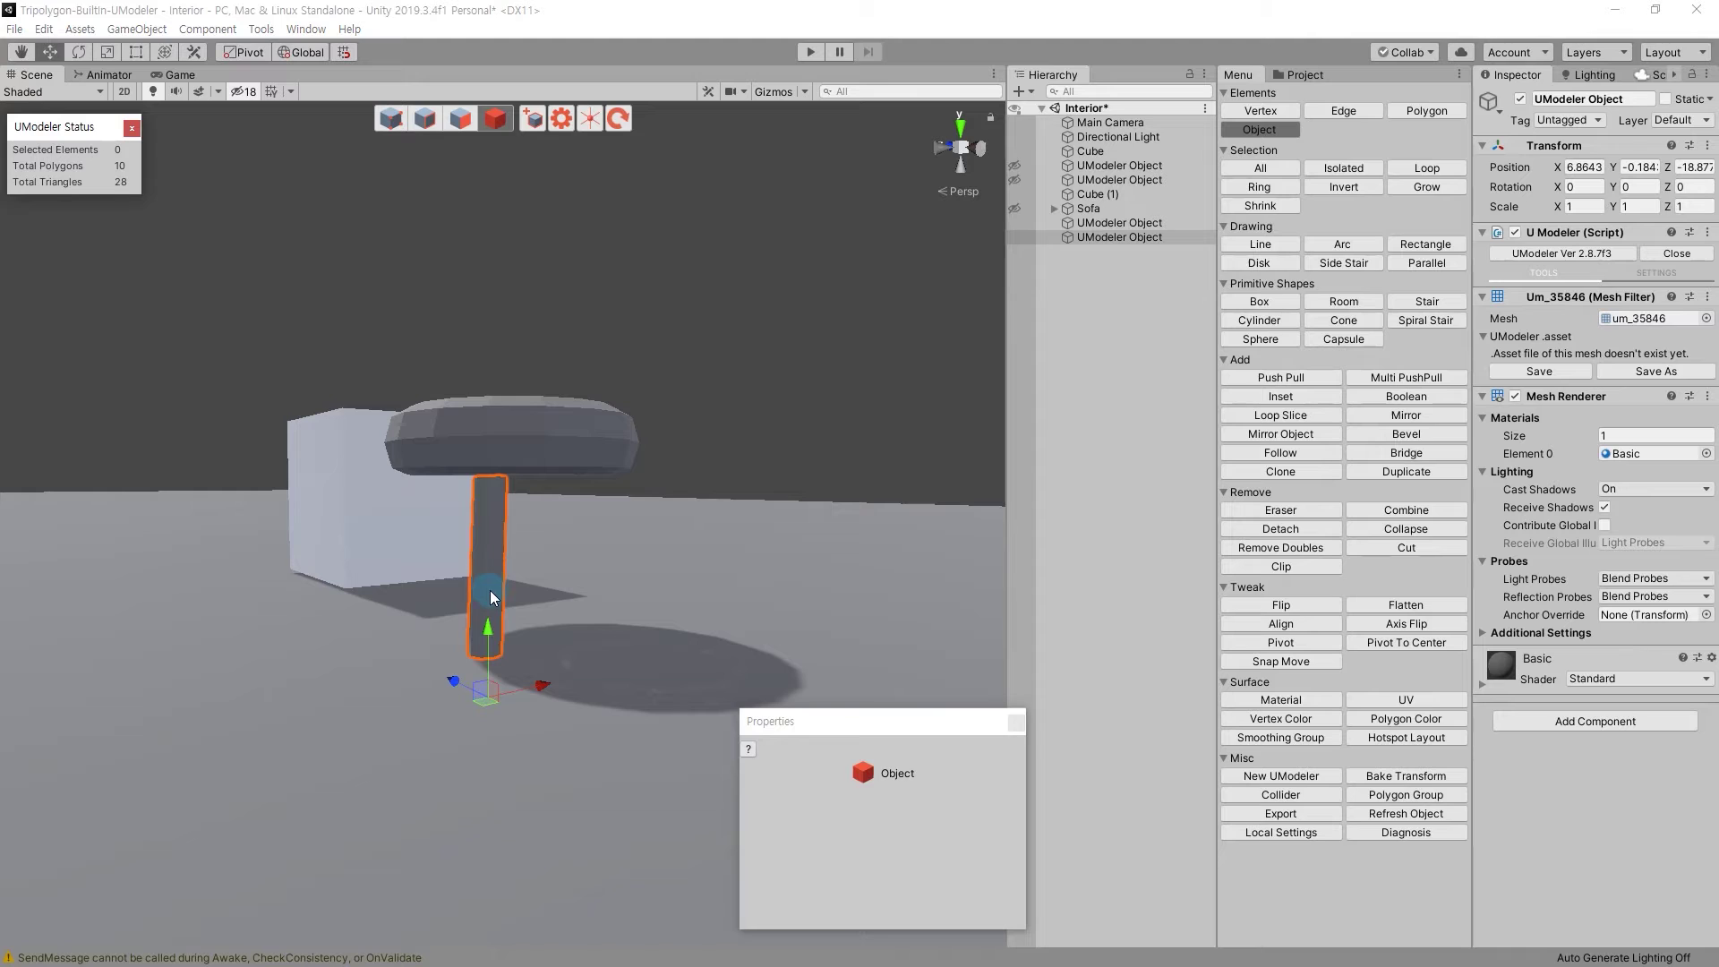
{"action": "mouse_move", "coordinate": [493, 634]}
{"action": "left_mouse_down"}
{"action": "mouse_move", "coordinate": [490, 439]}
{"action": "mouse_move", "coordinate": [472, 463]}
{"action": "left_mouse_up"}
{"action": "key", "text": "ctrl+z"}
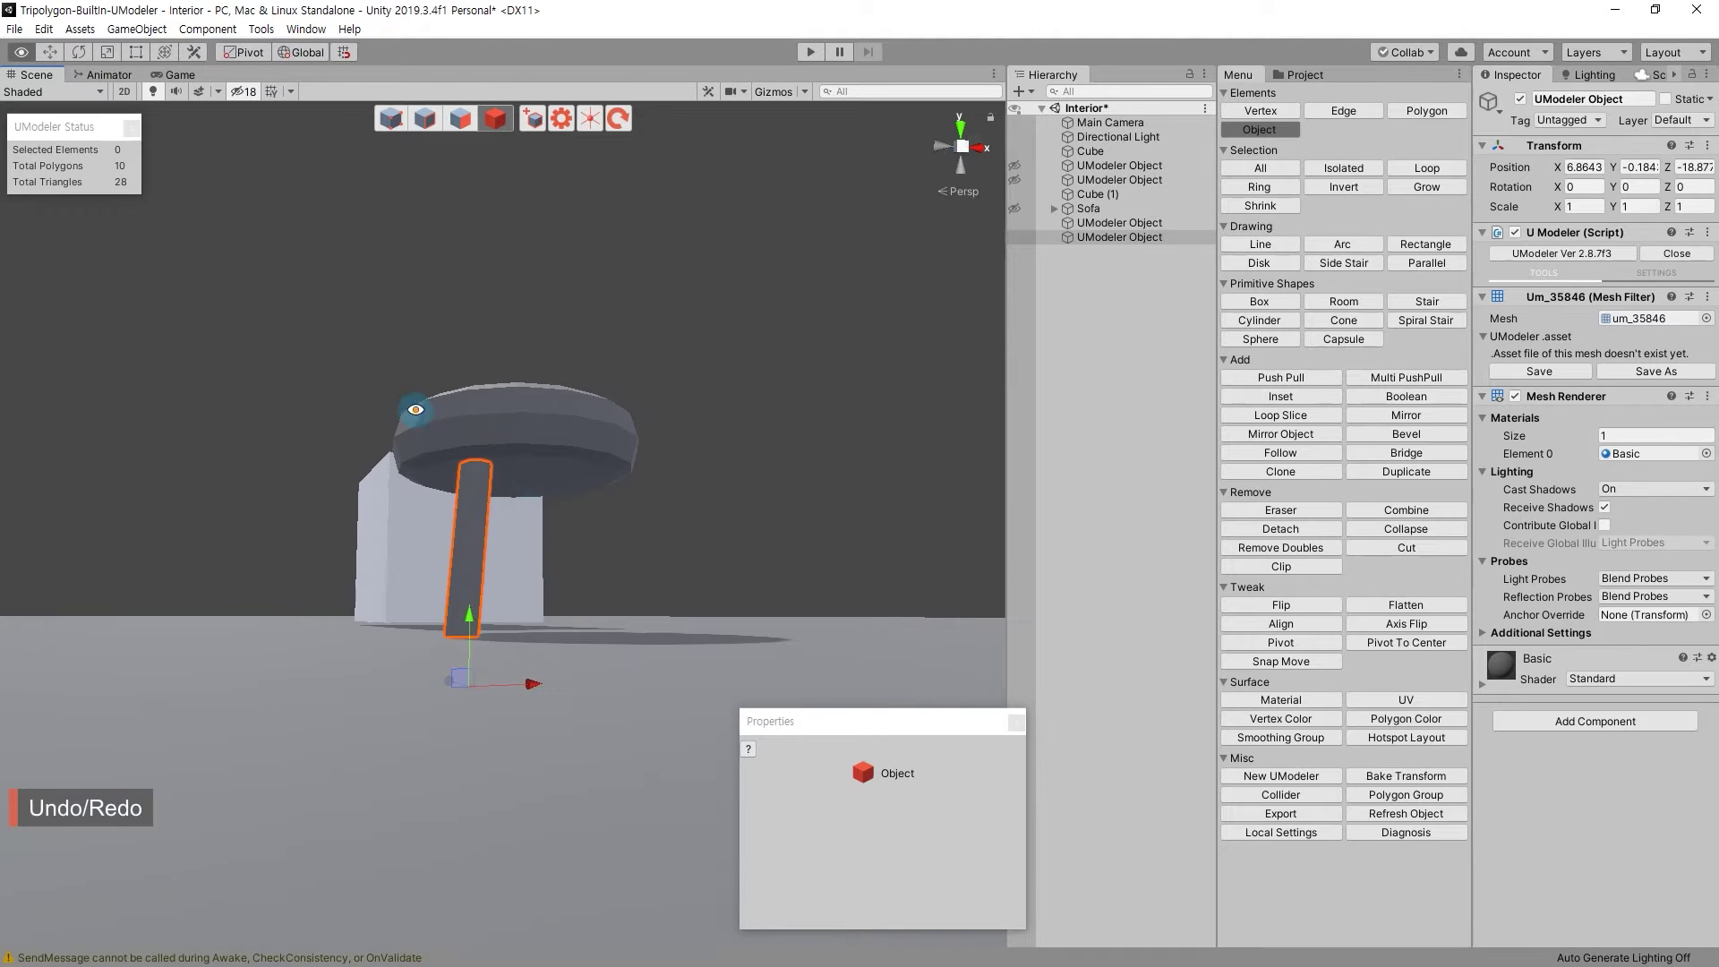
{"action": "scroll", "coordinate": [472, 463], "scroll_direction": "up", "scroll_amount": 3}
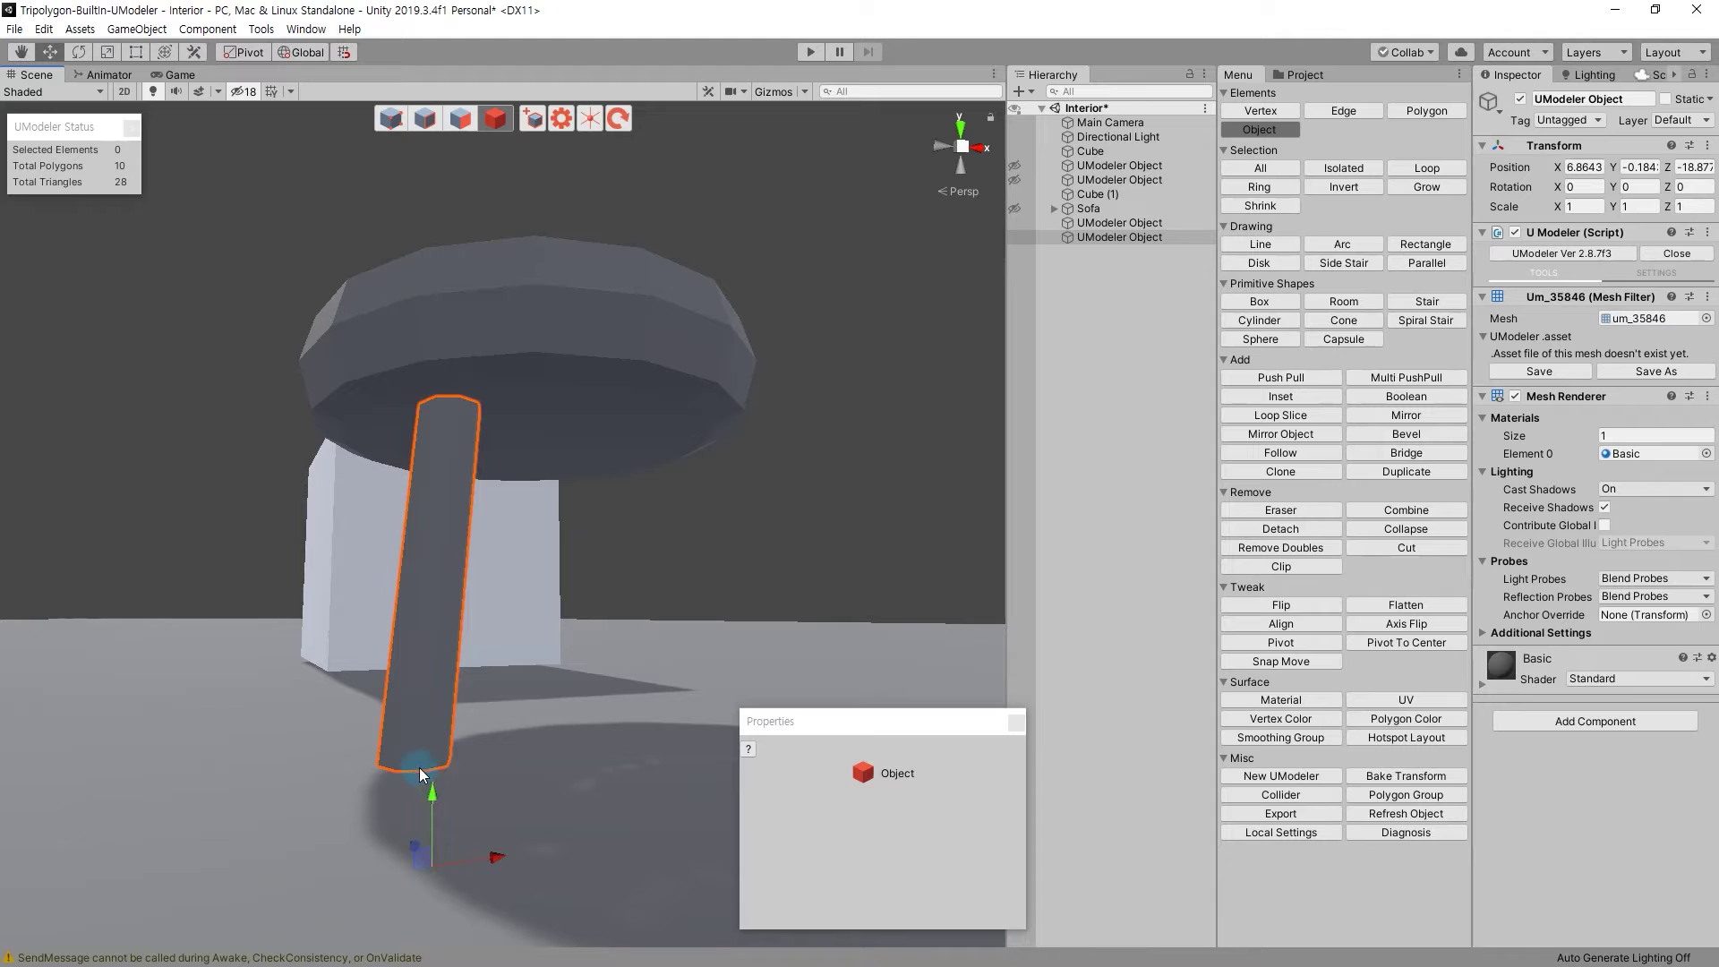
{"action": "left_click_drag", "start_coordinate": [433, 797], "coordinate": [437, 790]}
{"action": "mouse_move", "coordinate": [696, 471]}
{"action": "left_mouse_down", "text": "alt"}
{"action": "mouse_move", "coordinate": [518, 485]}
{"action": "mouse_move", "coordinate": [541, 418]}
{"action": "mouse_move", "coordinate": [555, 474]}
{"action": "left_mouse_up", "text": "alt"}
{"action": "left_click", "coordinate": [541, 418]}
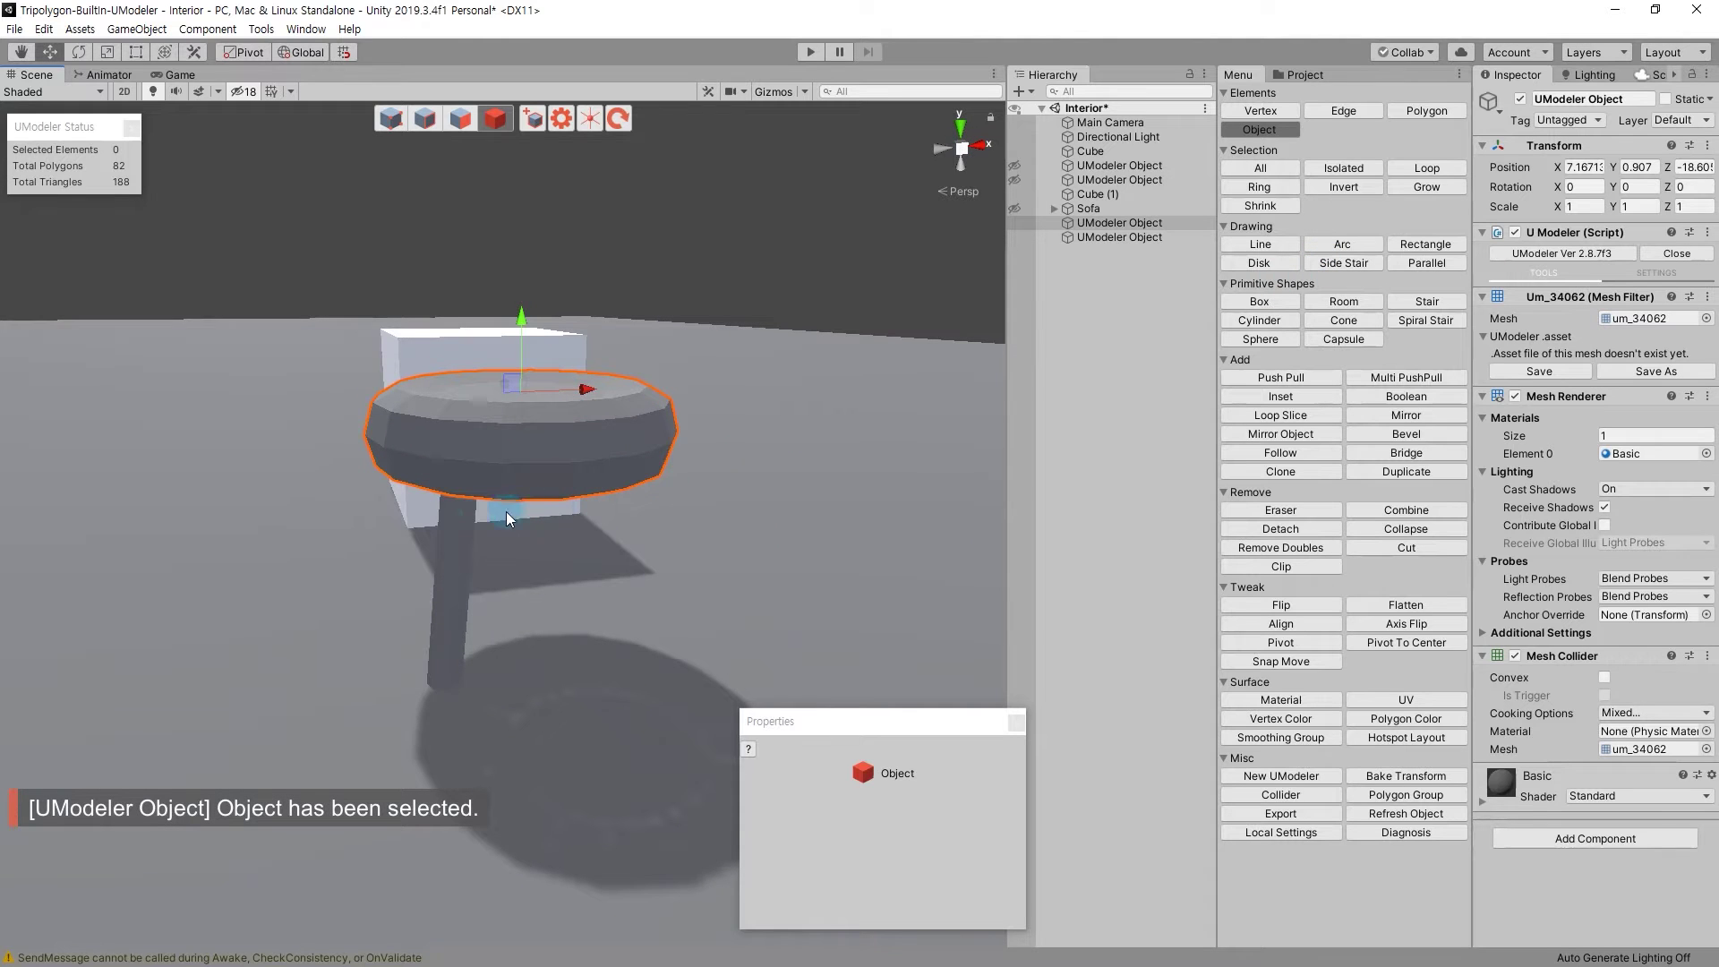
Combine the seat and leg into one object, undoing and redoing the merge once.
{"action": "left_click", "coordinate": [450, 527], "text": "shift"}
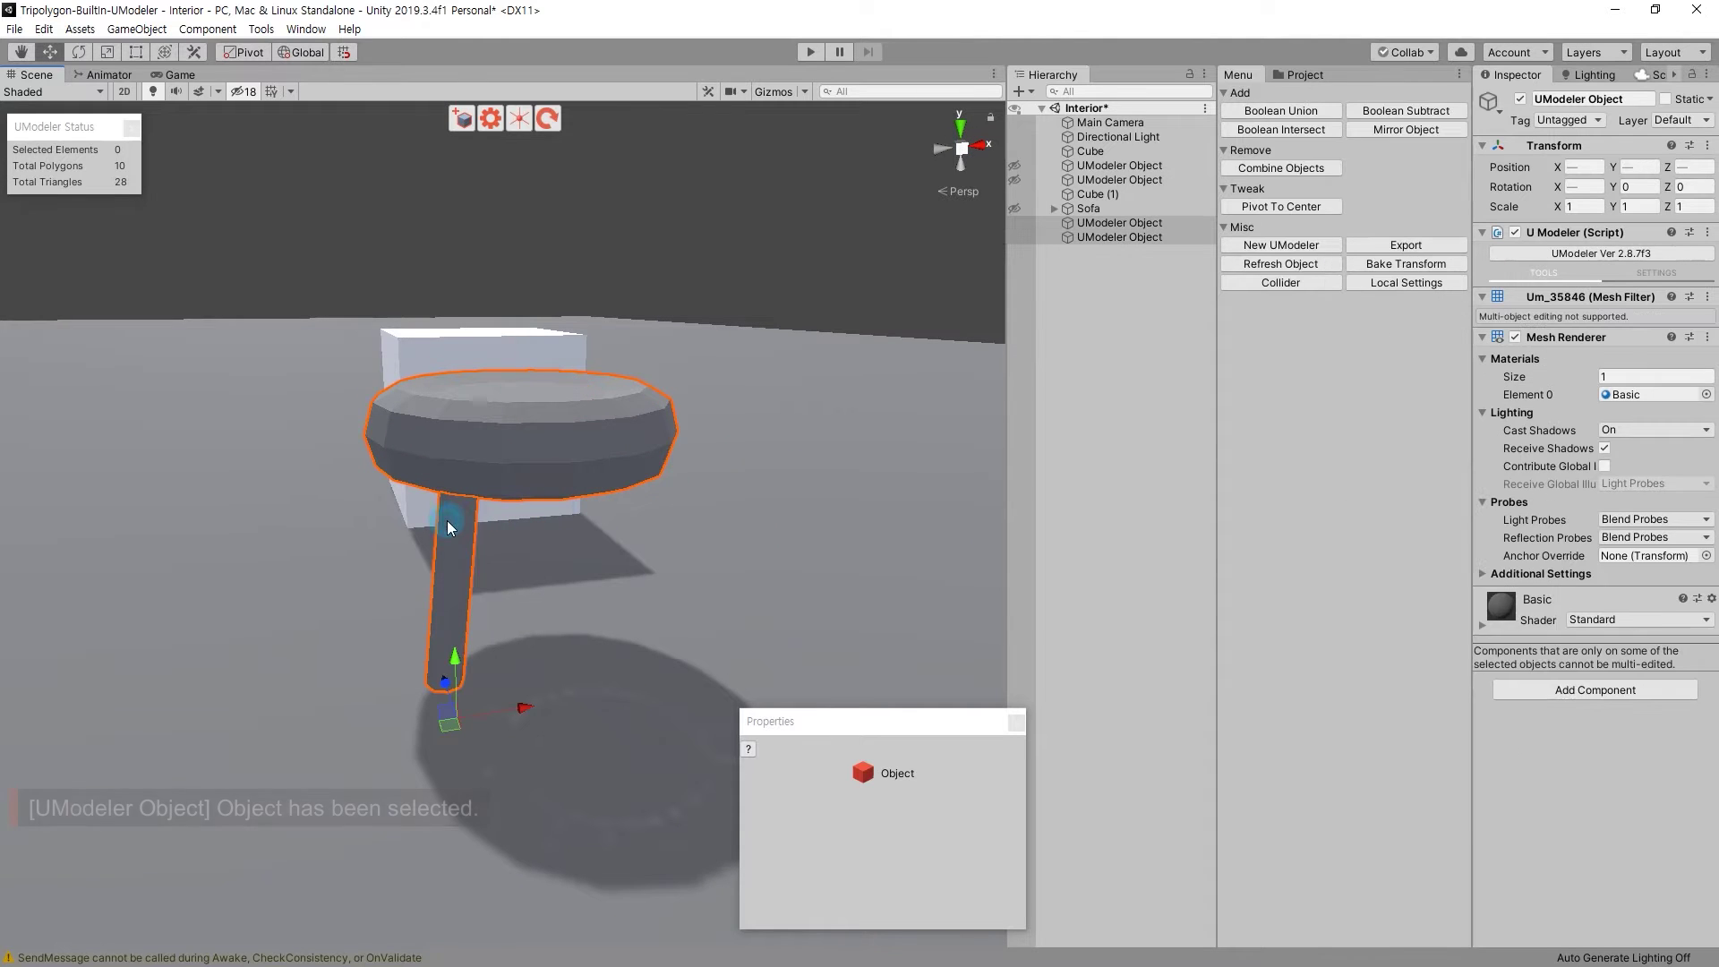
{"action": "left_click", "coordinate": [1308, 170]}
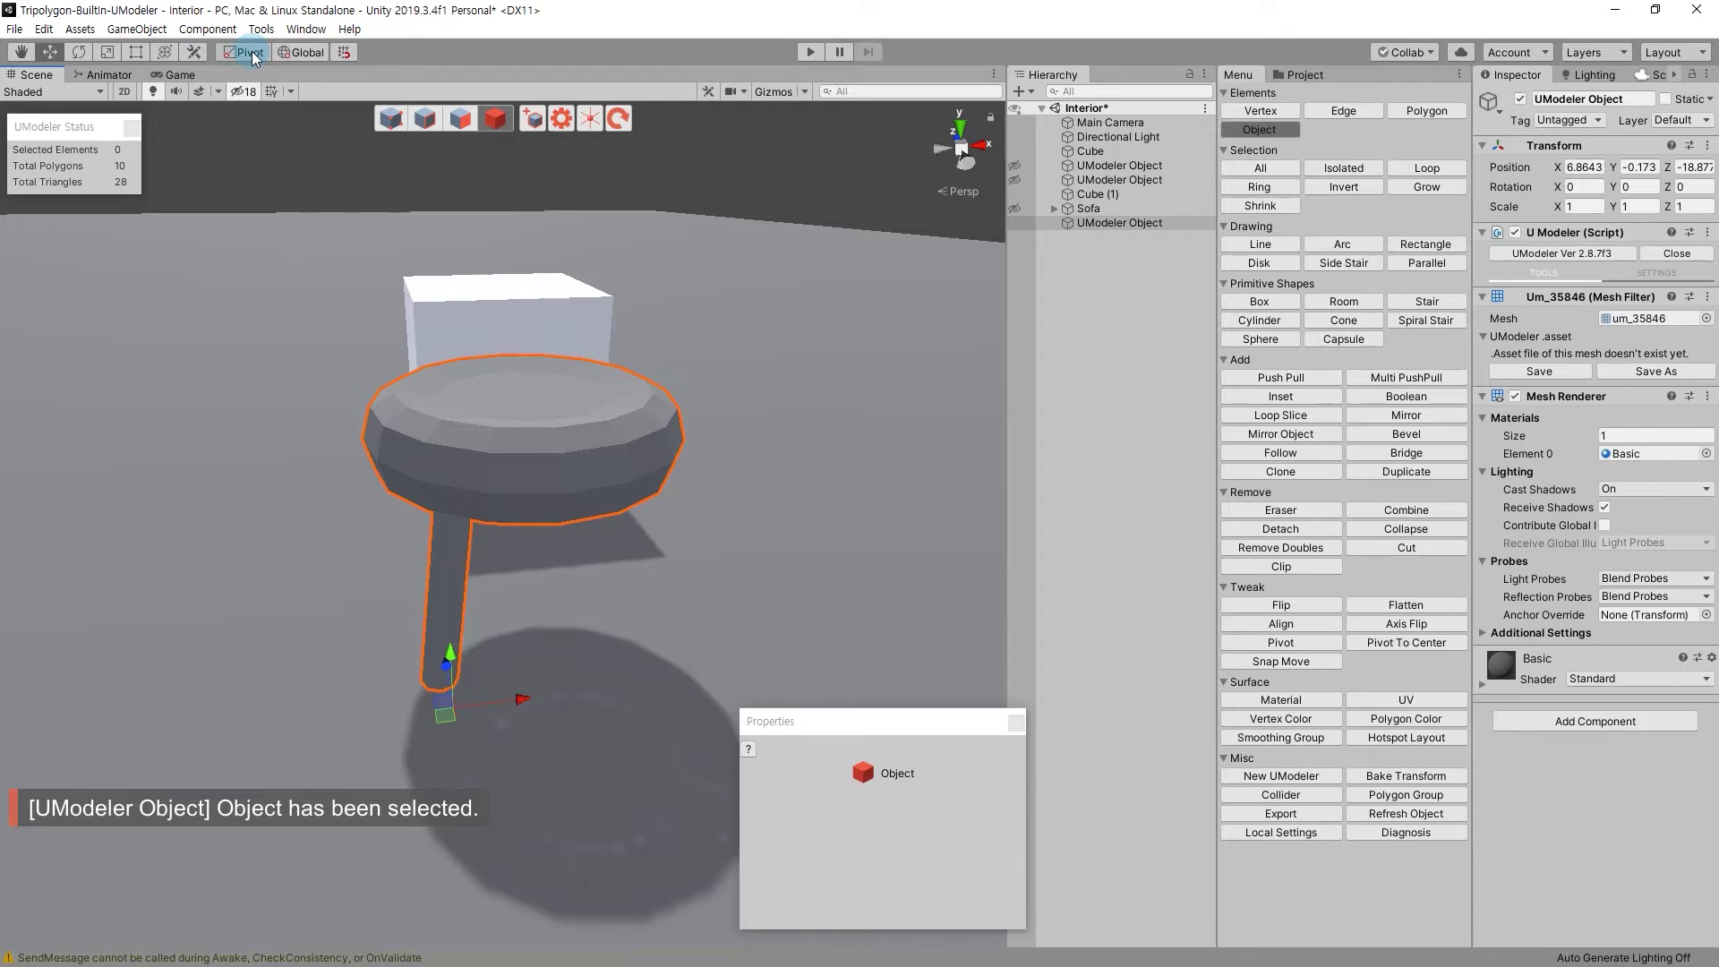
{"action": "key", "text": "ctrl+z"}
{"action": "left_click", "coordinate": [496, 567]}
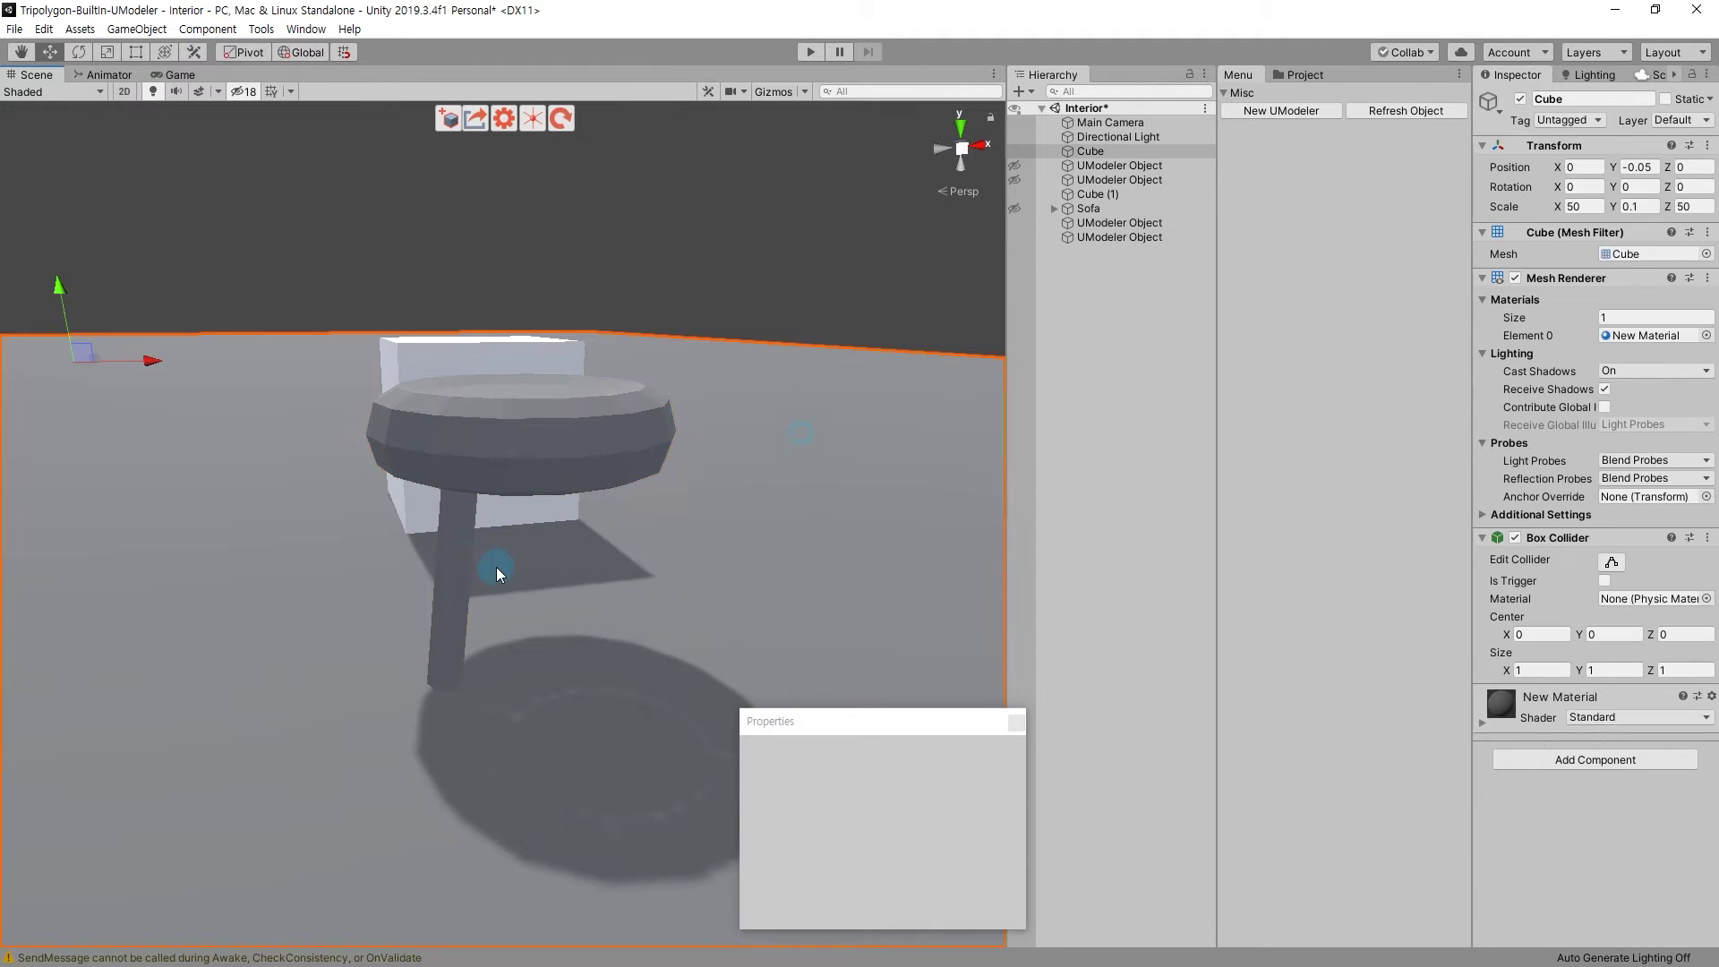
{"action": "left_click", "coordinate": [458, 557]}
{"action": "left_click", "coordinate": [614, 410], "text": "shift"}
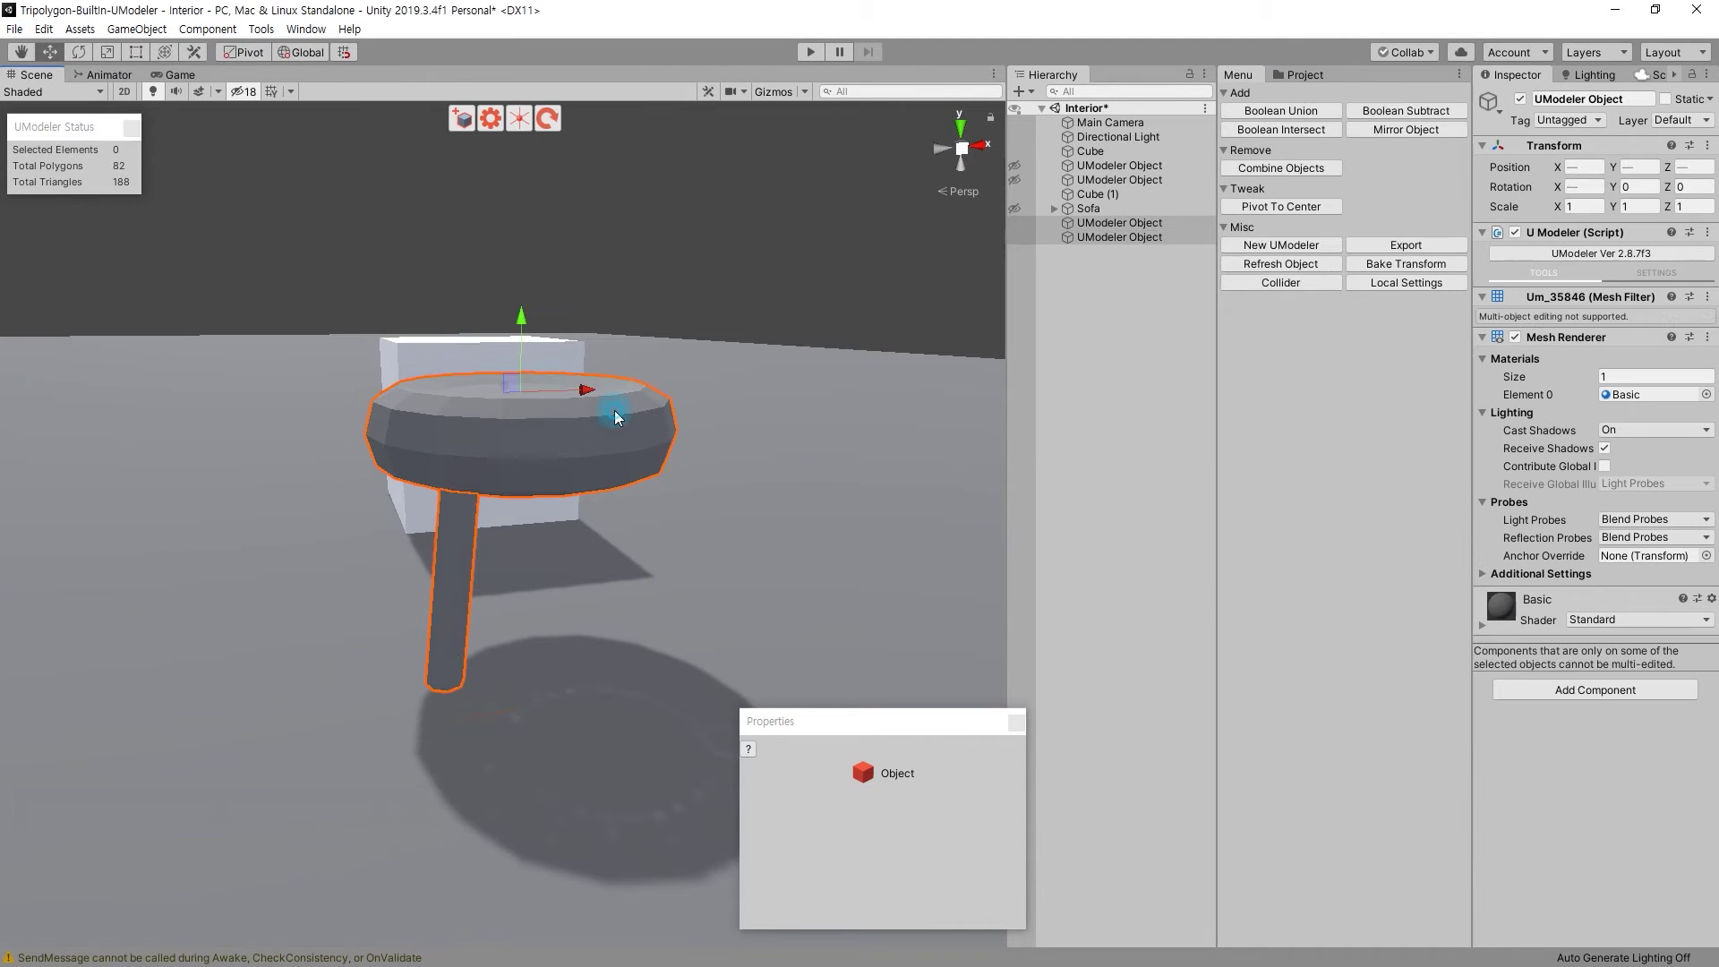
{"action": "left_click", "coordinate": [1286, 173]}
Start an X-axis mirror on the merged stool mesh and confirm with Done.
{"action": "left_click_drag", "start_coordinate": [683, 376], "coordinate": [752, 480], "text": "alt"}
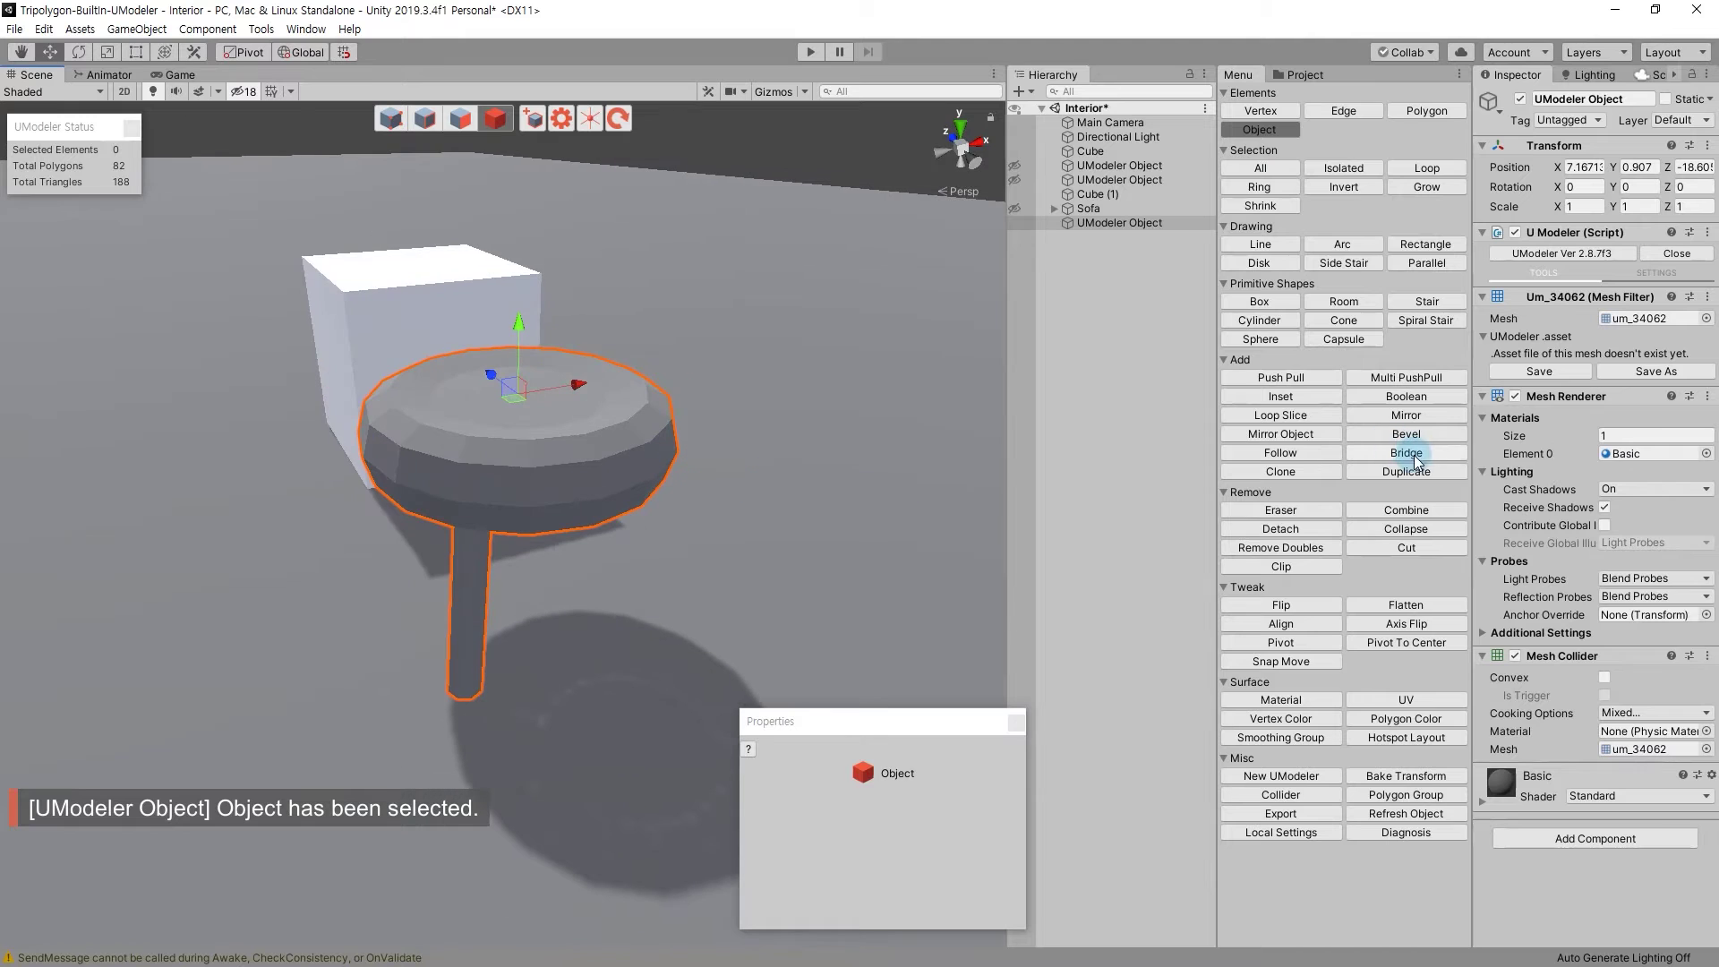
{"action": "left_click", "coordinate": [1419, 421]}
{"action": "left_click", "coordinate": [824, 907]}
{"action": "left_click_drag", "start_coordinate": [695, 548], "coordinate": [929, 907], "text": "alt"}
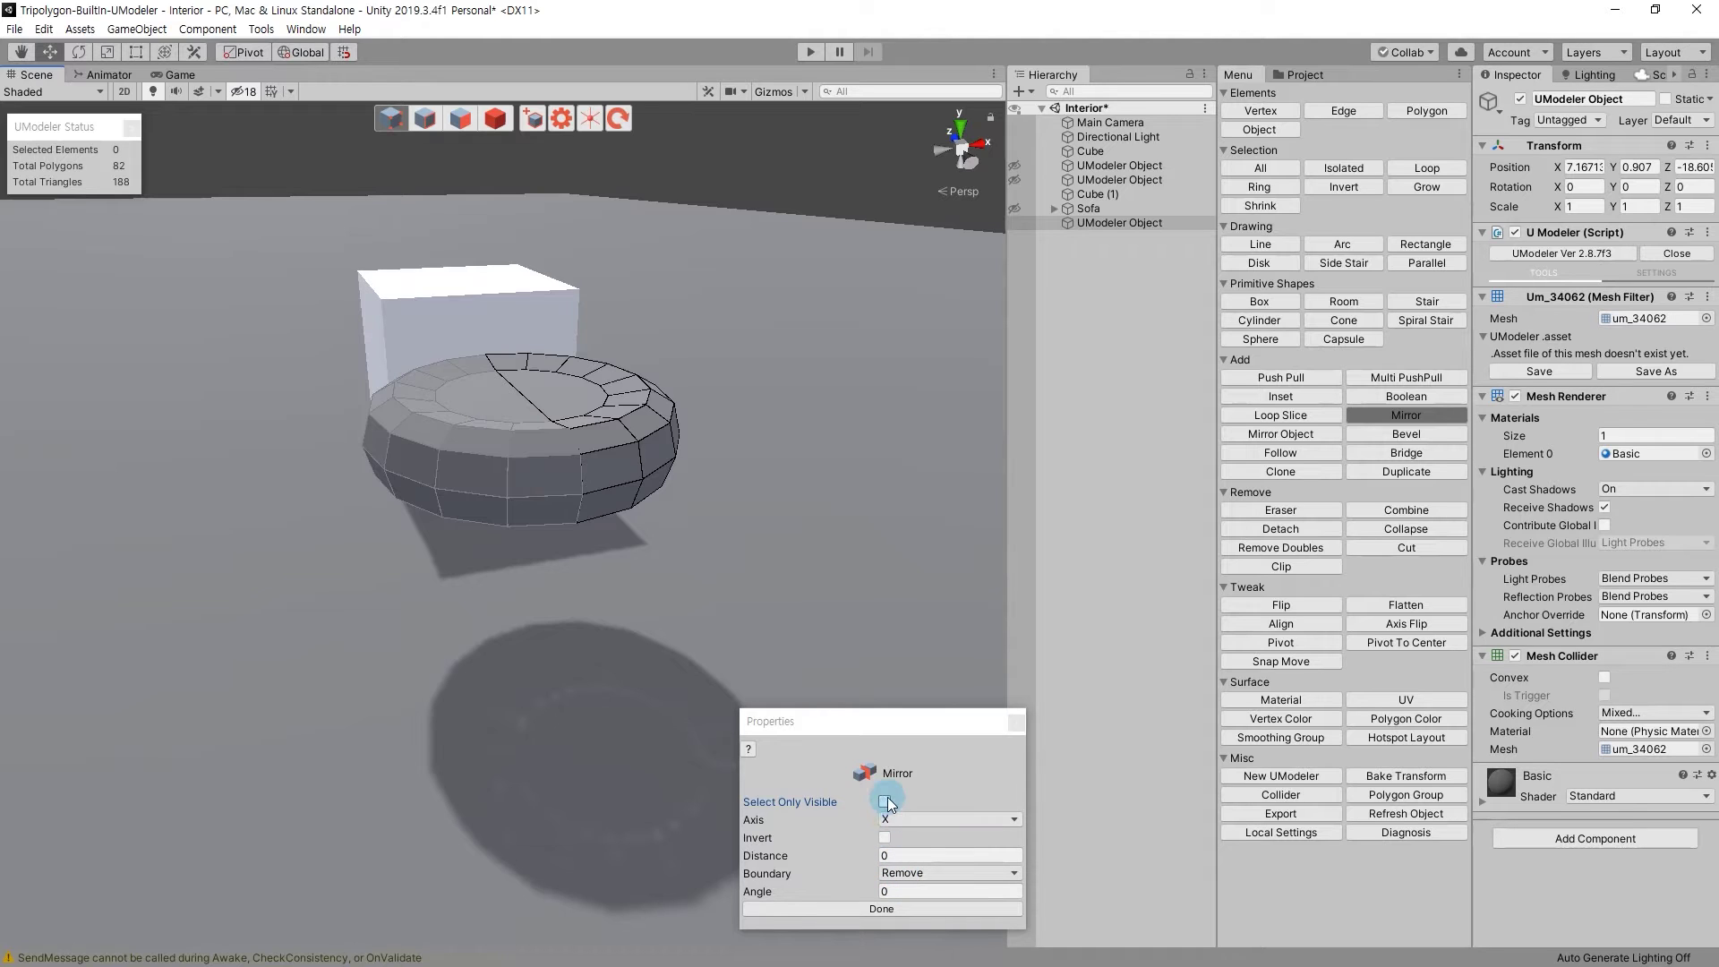
Invert the kept side of the mirror, apply it across X, then bring the preview back.
{"action": "left_click", "coordinate": [886, 839]}
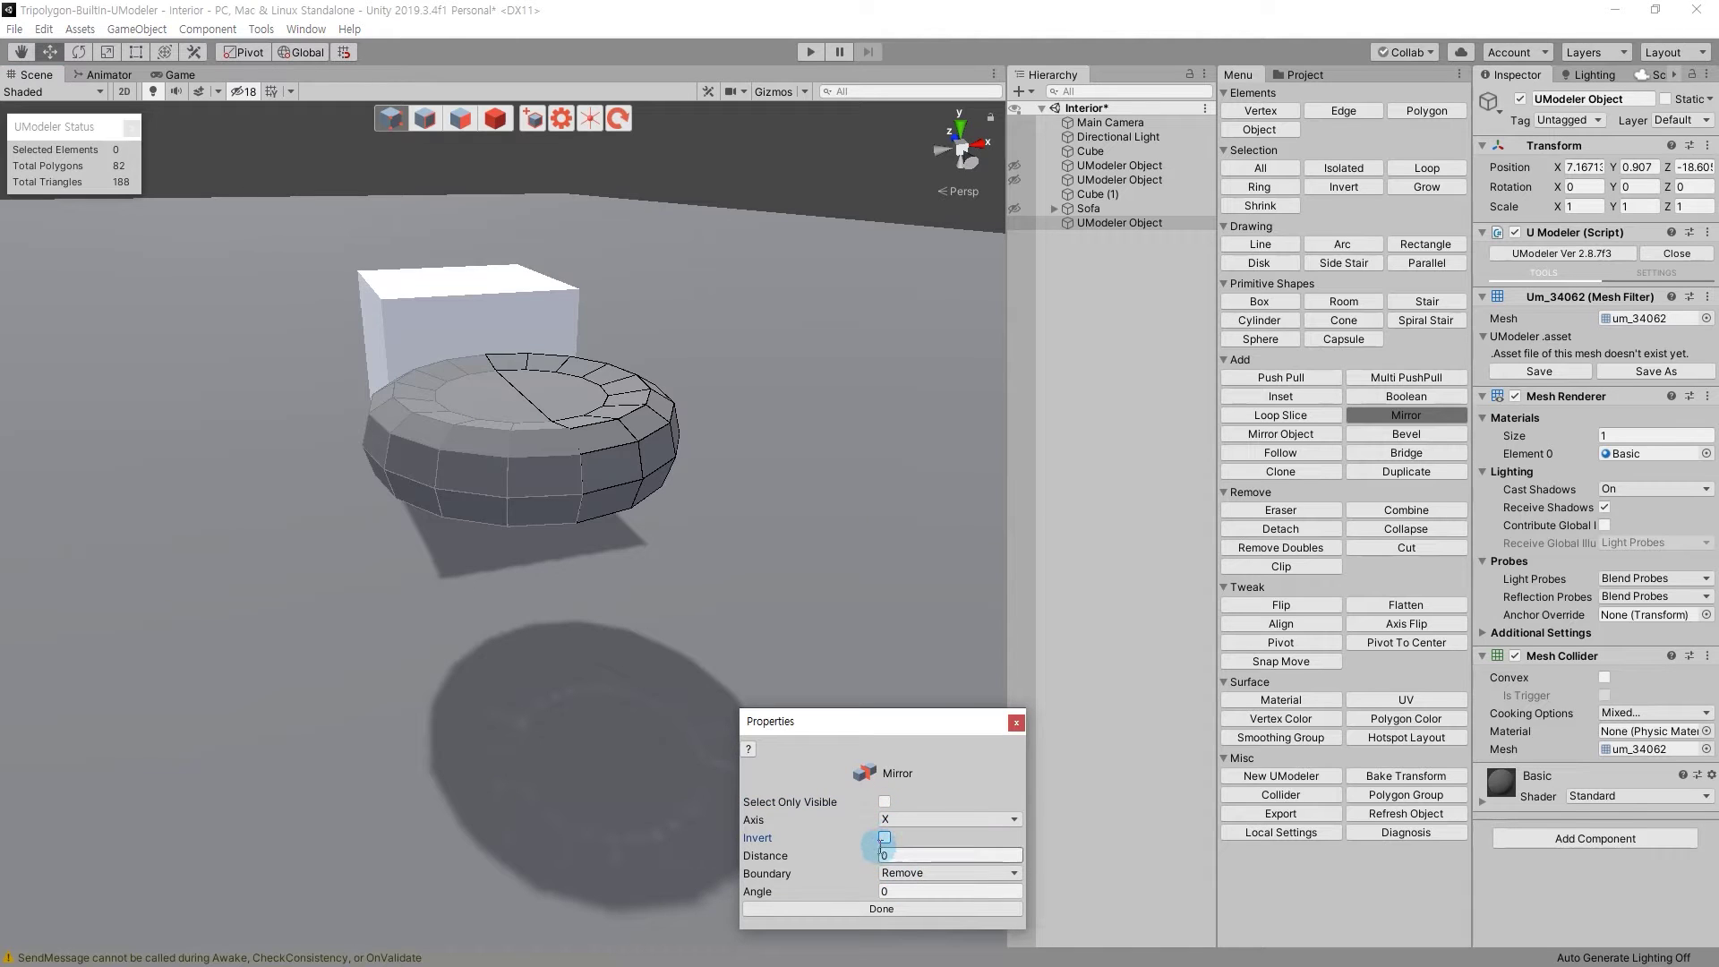
{"action": "left_click", "coordinate": [871, 822]}
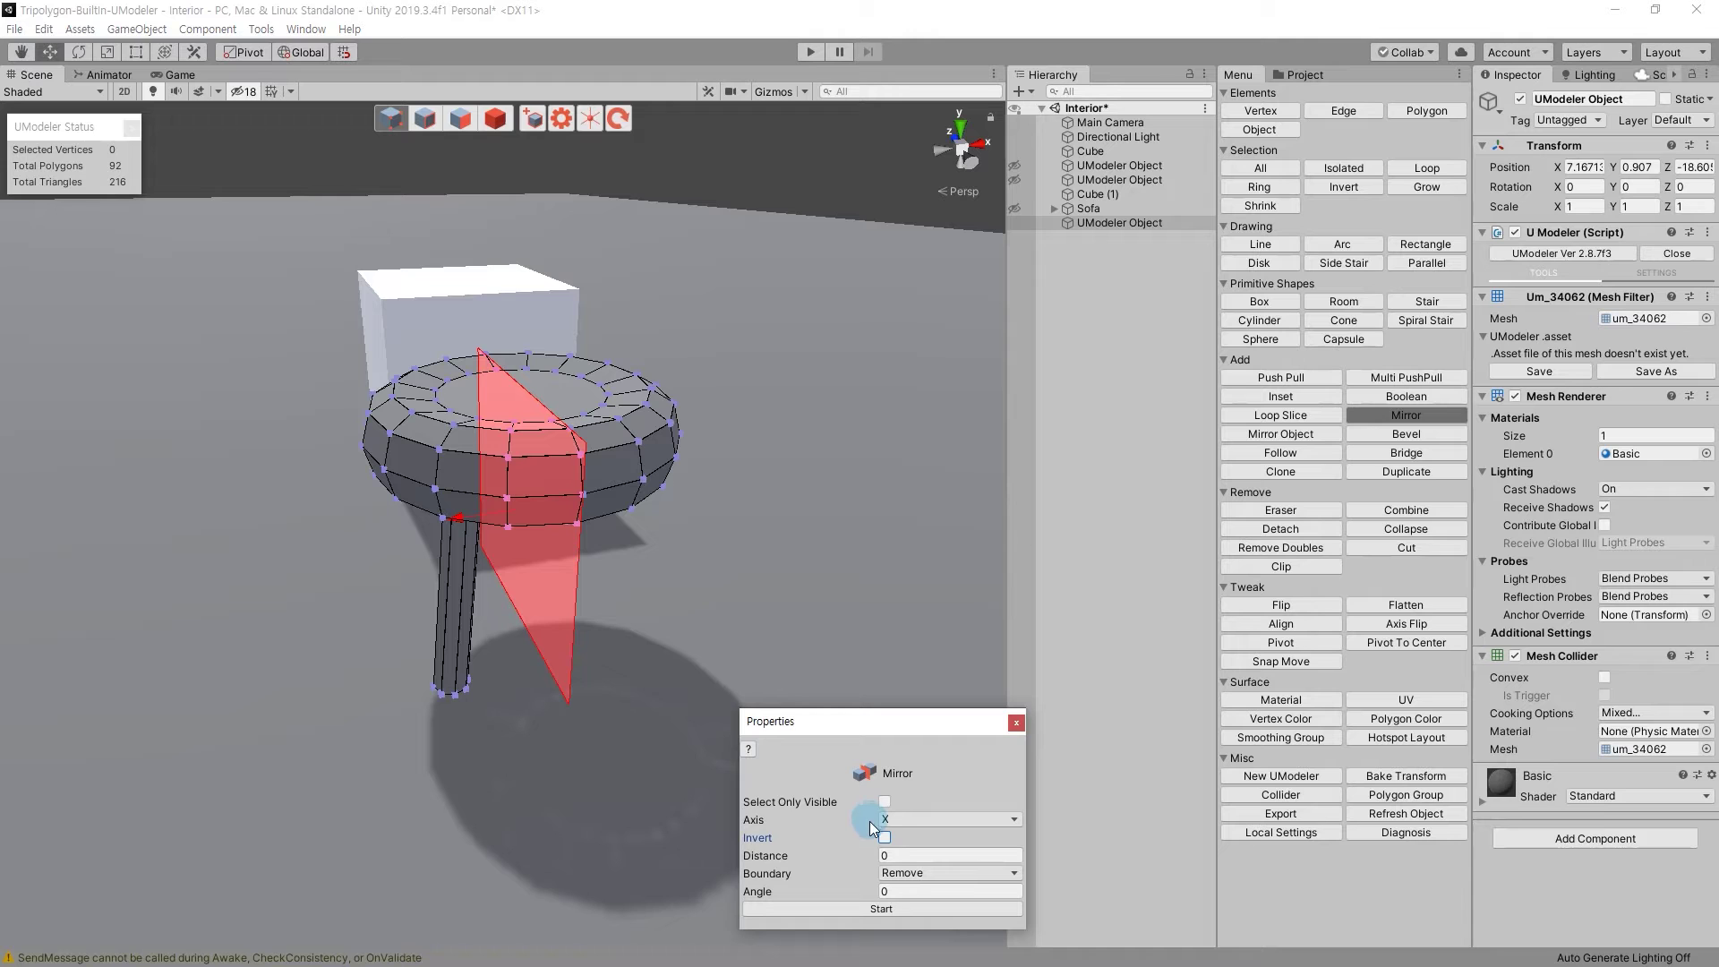
{"action": "left_click", "coordinate": [877, 920]}
{"action": "mouse_move", "coordinate": [725, 529]}
{"action": "left_mouse_down", "text": "alt"}
{"action": "mouse_move", "coordinate": [985, 523]}
{"action": "mouse_move", "coordinate": [834, 579]}
{"action": "left_mouse_up", "text": "alt"}
{"action": "left_click", "coordinate": [906, 919]}
{"action": "left_click_drag", "start_coordinate": [623, 652], "coordinate": [678, 672], "text": "alt"}
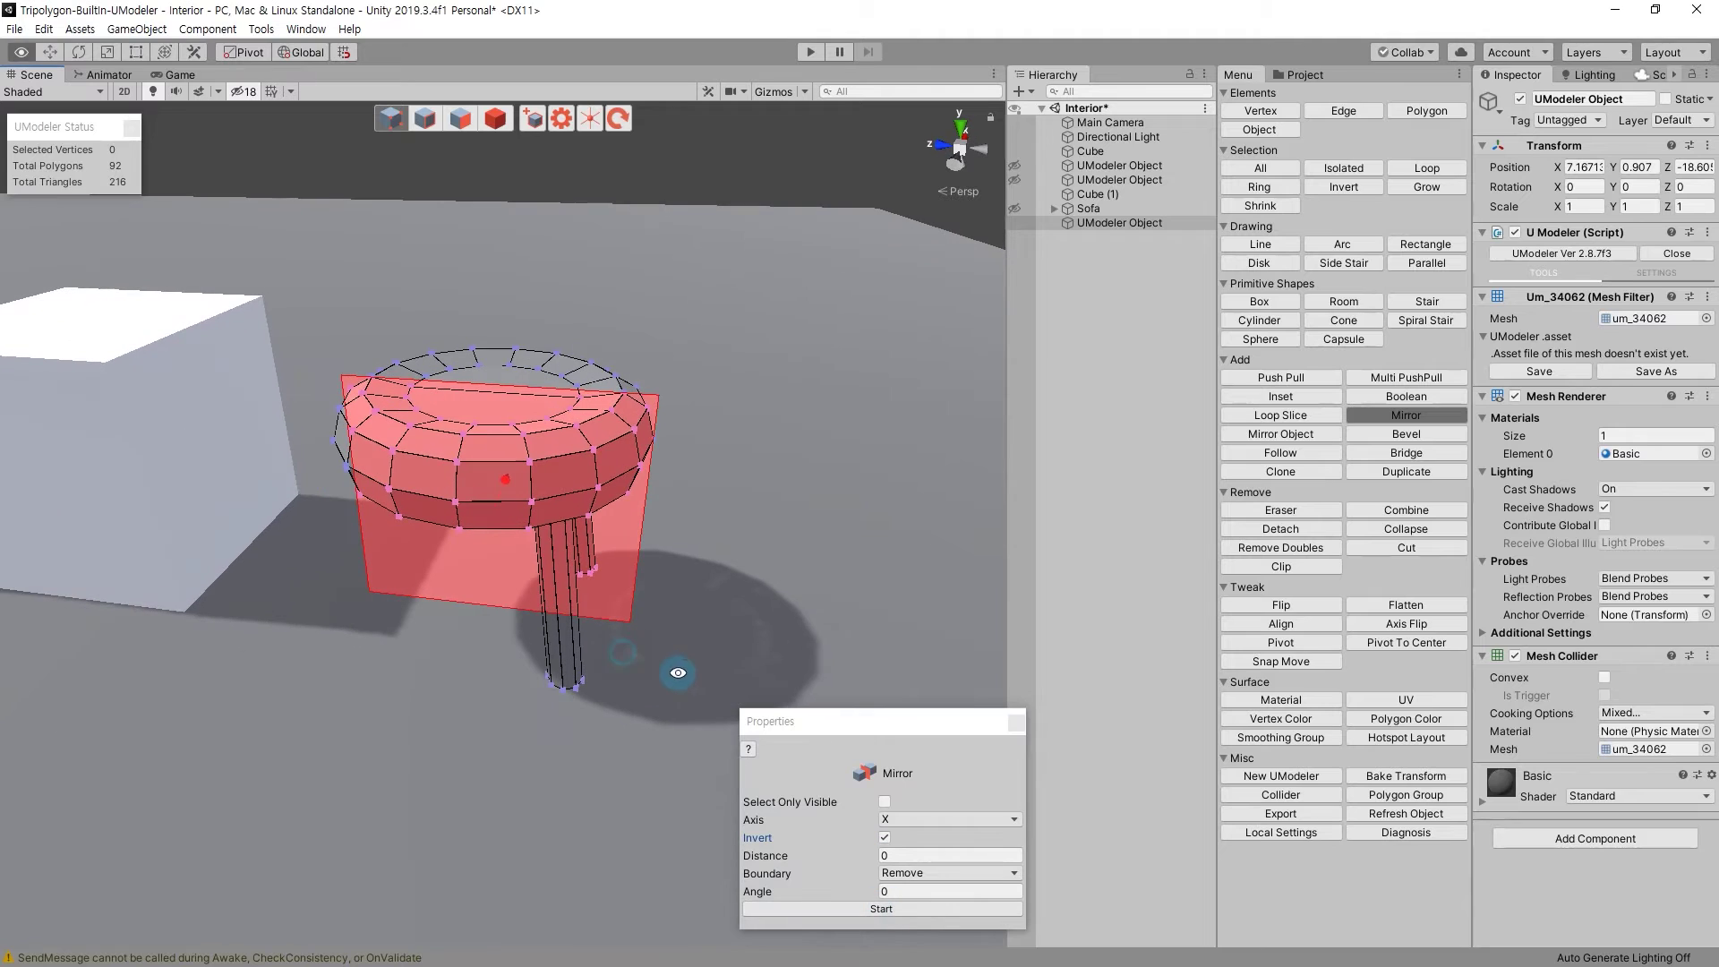
Change the mirror axis to Y, then Z, and apply it to give the stool four legs.
{"action": "left_click", "coordinate": [910, 819]}
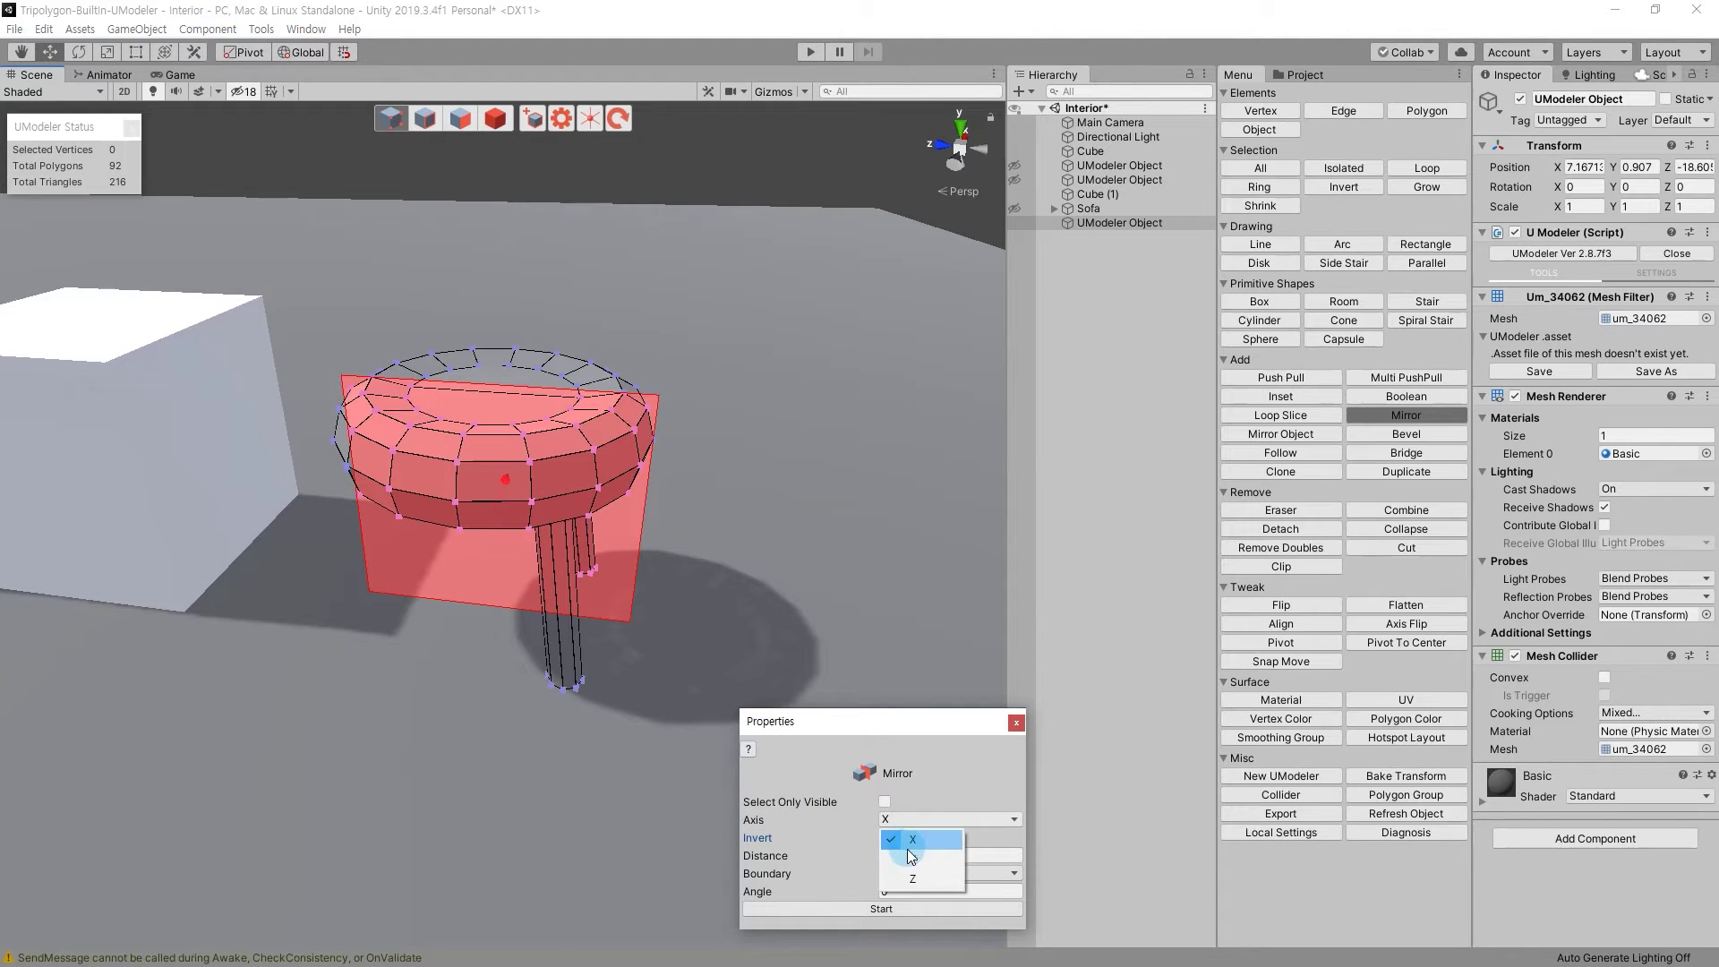
{"action": "left_click", "coordinate": [909, 856]}
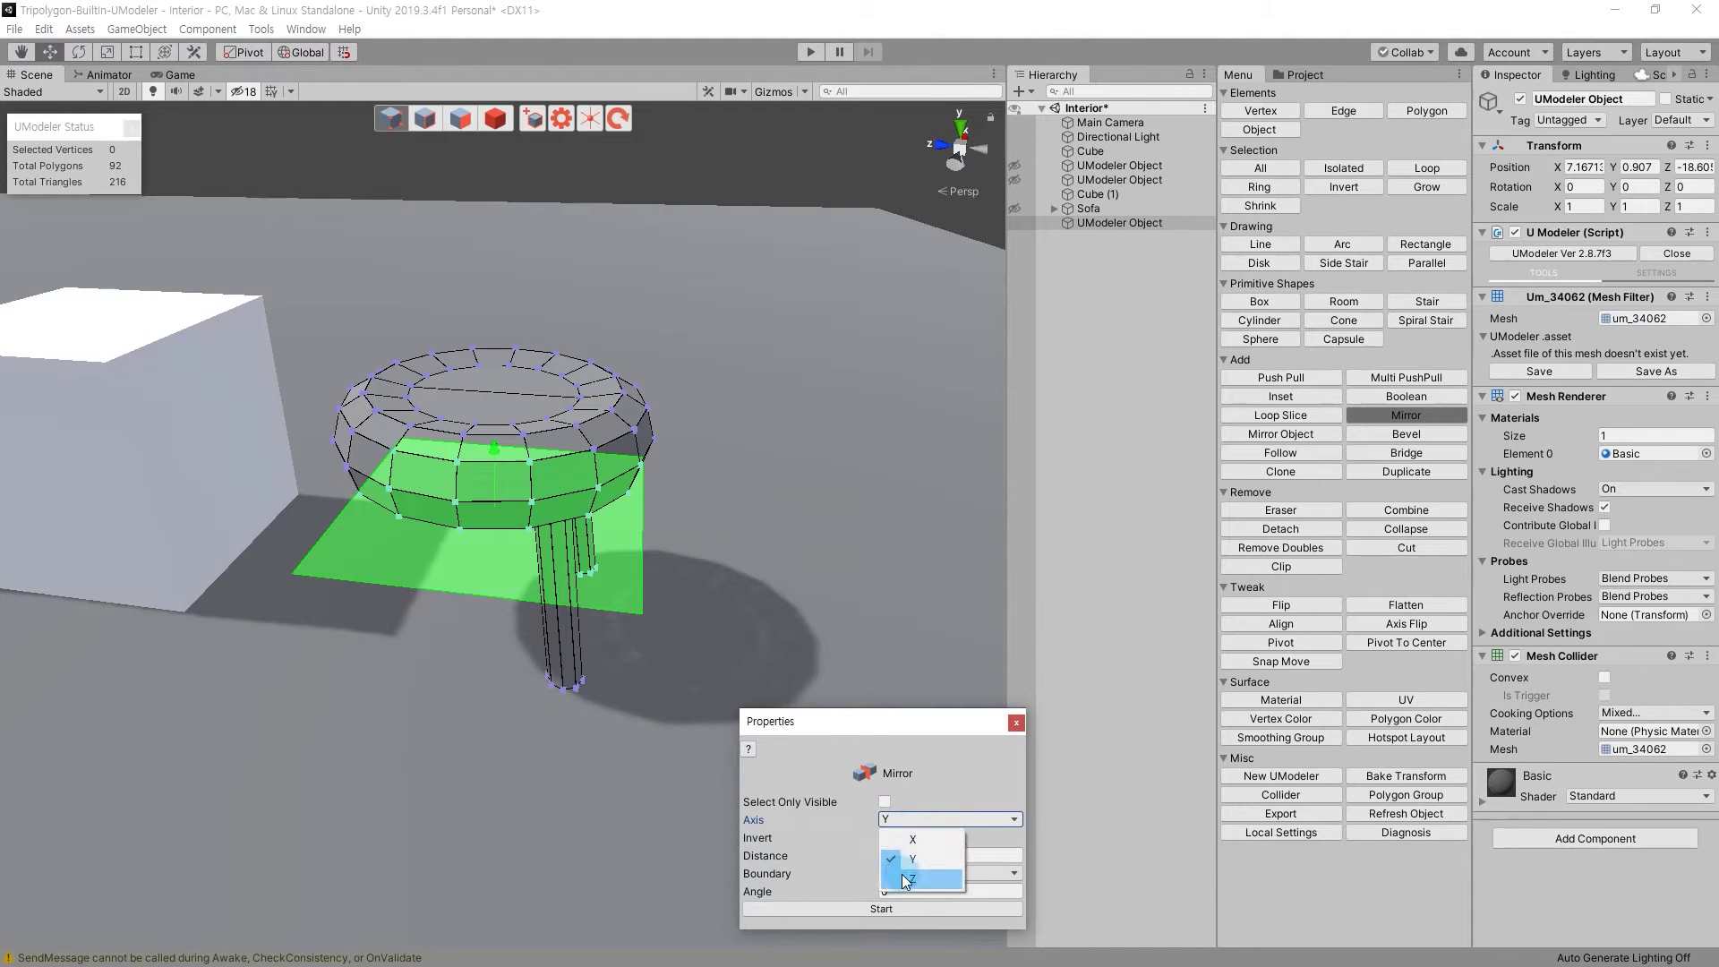
{"action": "left_click", "coordinate": [907, 879]}
{"action": "left_click", "coordinate": [902, 914]}
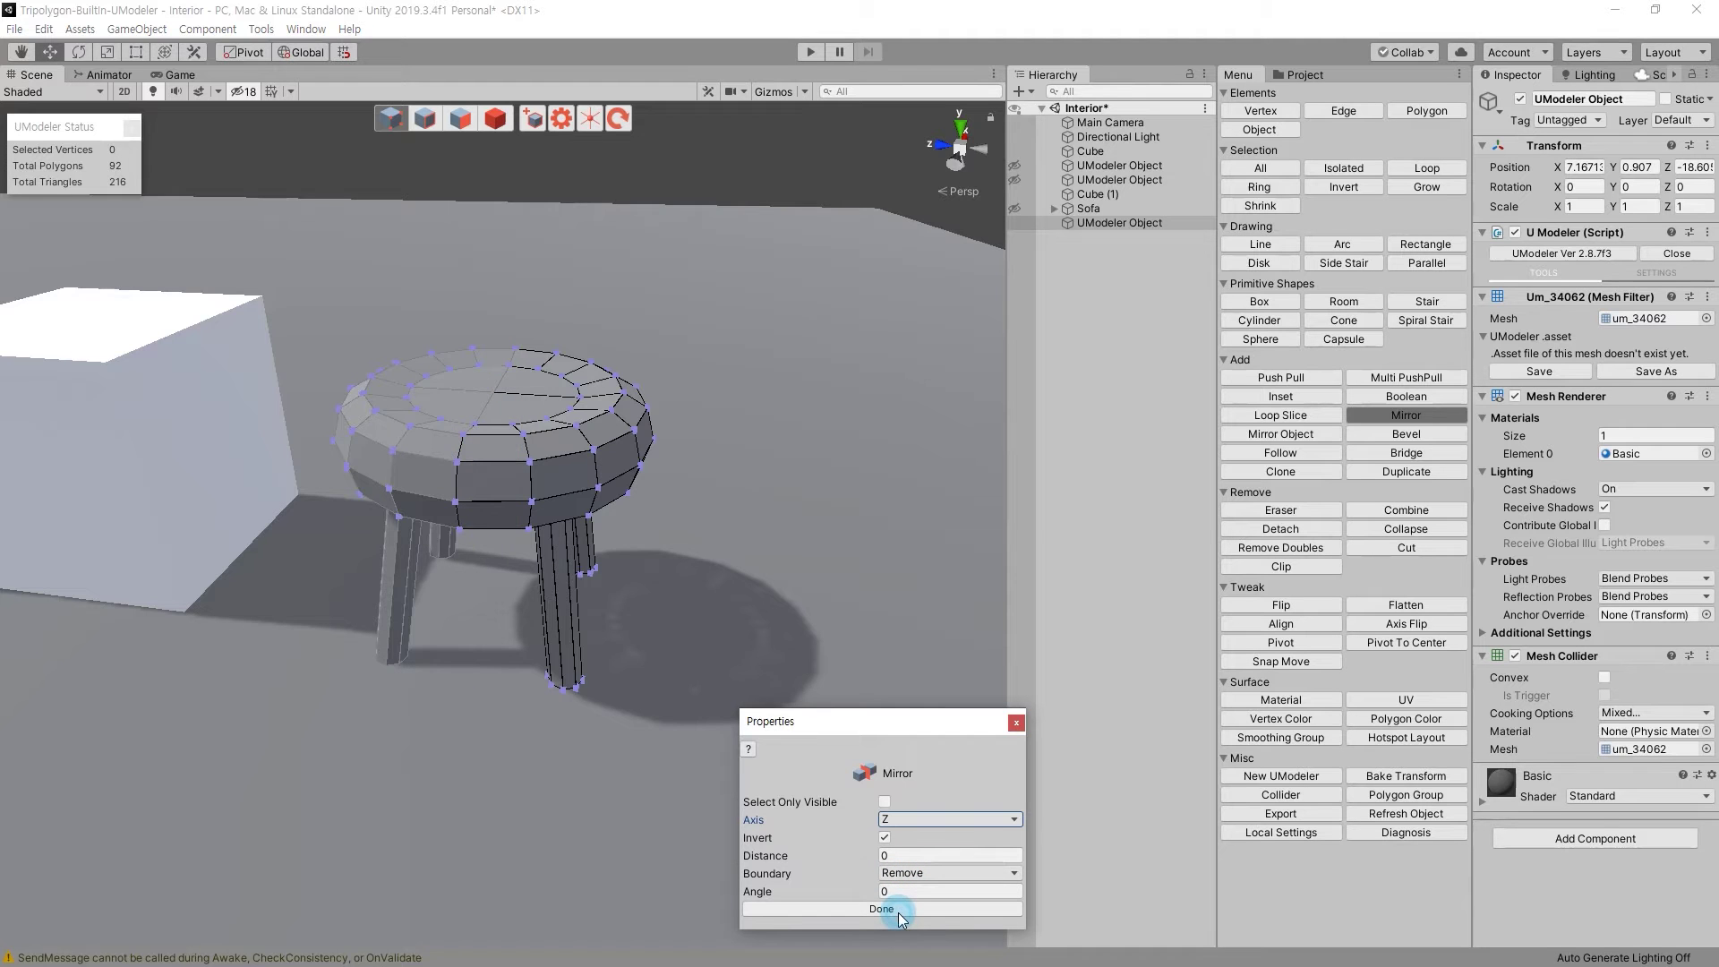
{"action": "left_click_drag", "start_coordinate": [438, 593], "coordinate": [641, 476], "text": "alt"}
{"action": "left_click", "coordinate": [870, 910]}
{"action": "left_click_drag", "start_coordinate": [672, 385], "coordinate": [537, 442], "text": "alt"}
{"action": "left_click", "coordinate": [496, 117]}
{"action": "key", "text": "1"}
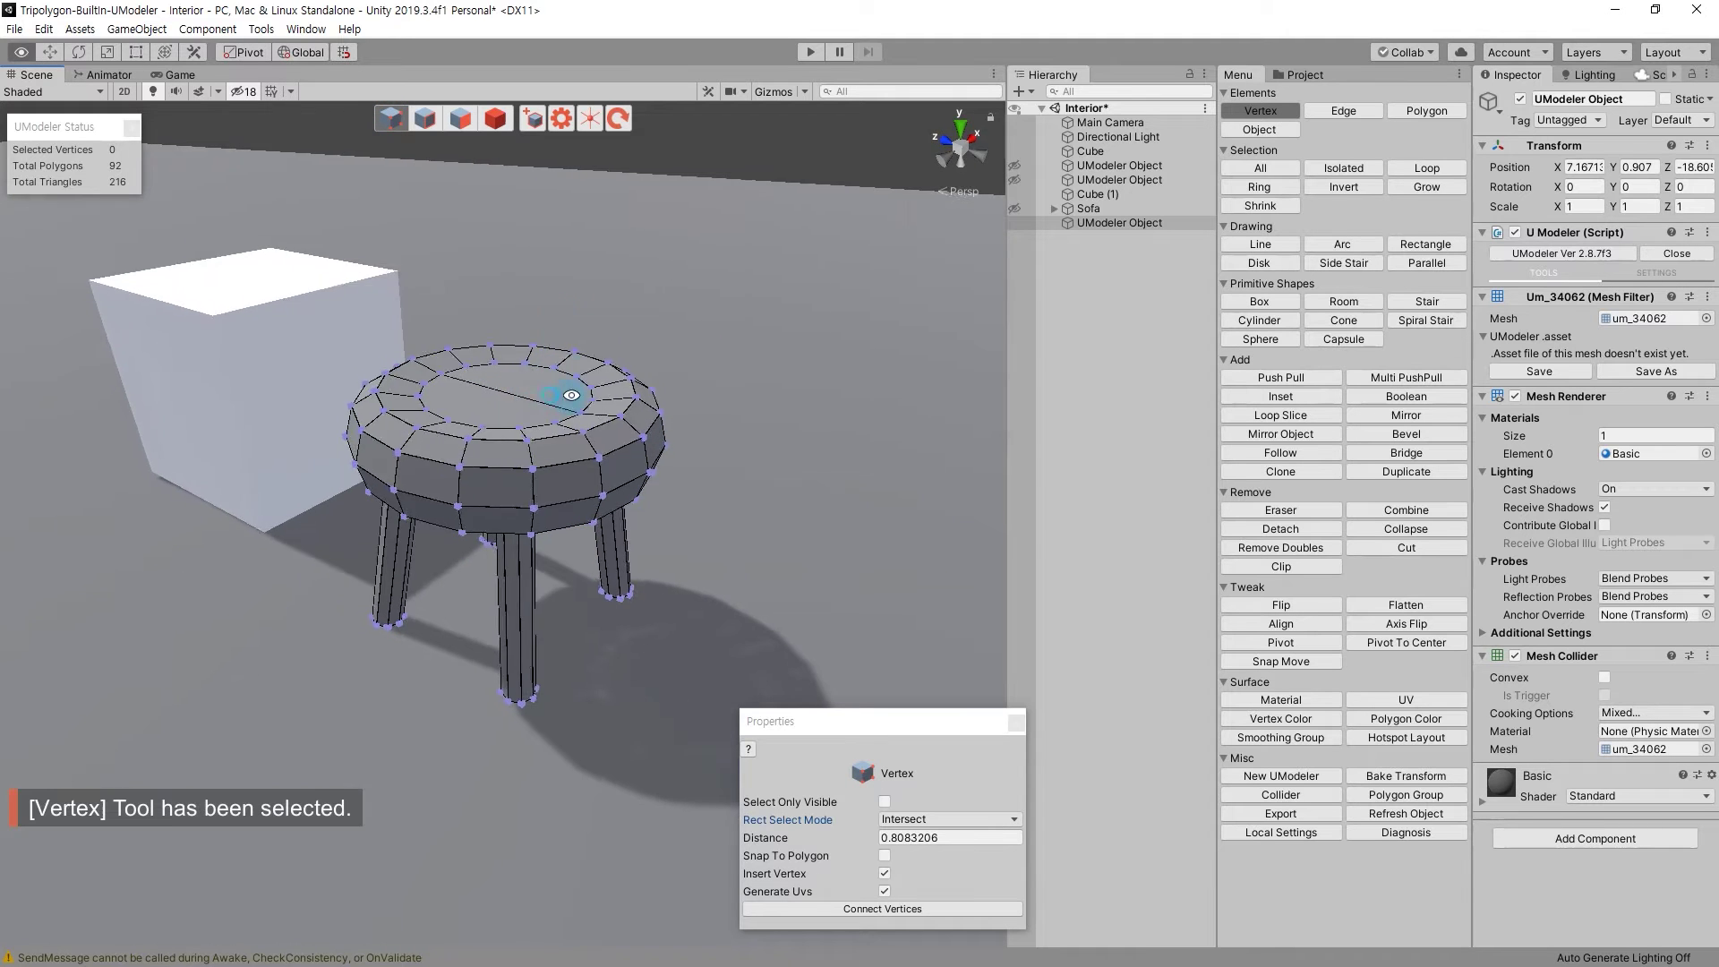
Move the whole stool in front of the cube in Object mode.
{"action": "left_click_drag", "start_coordinate": [572, 395], "coordinate": [480, 179], "text": "alt"}
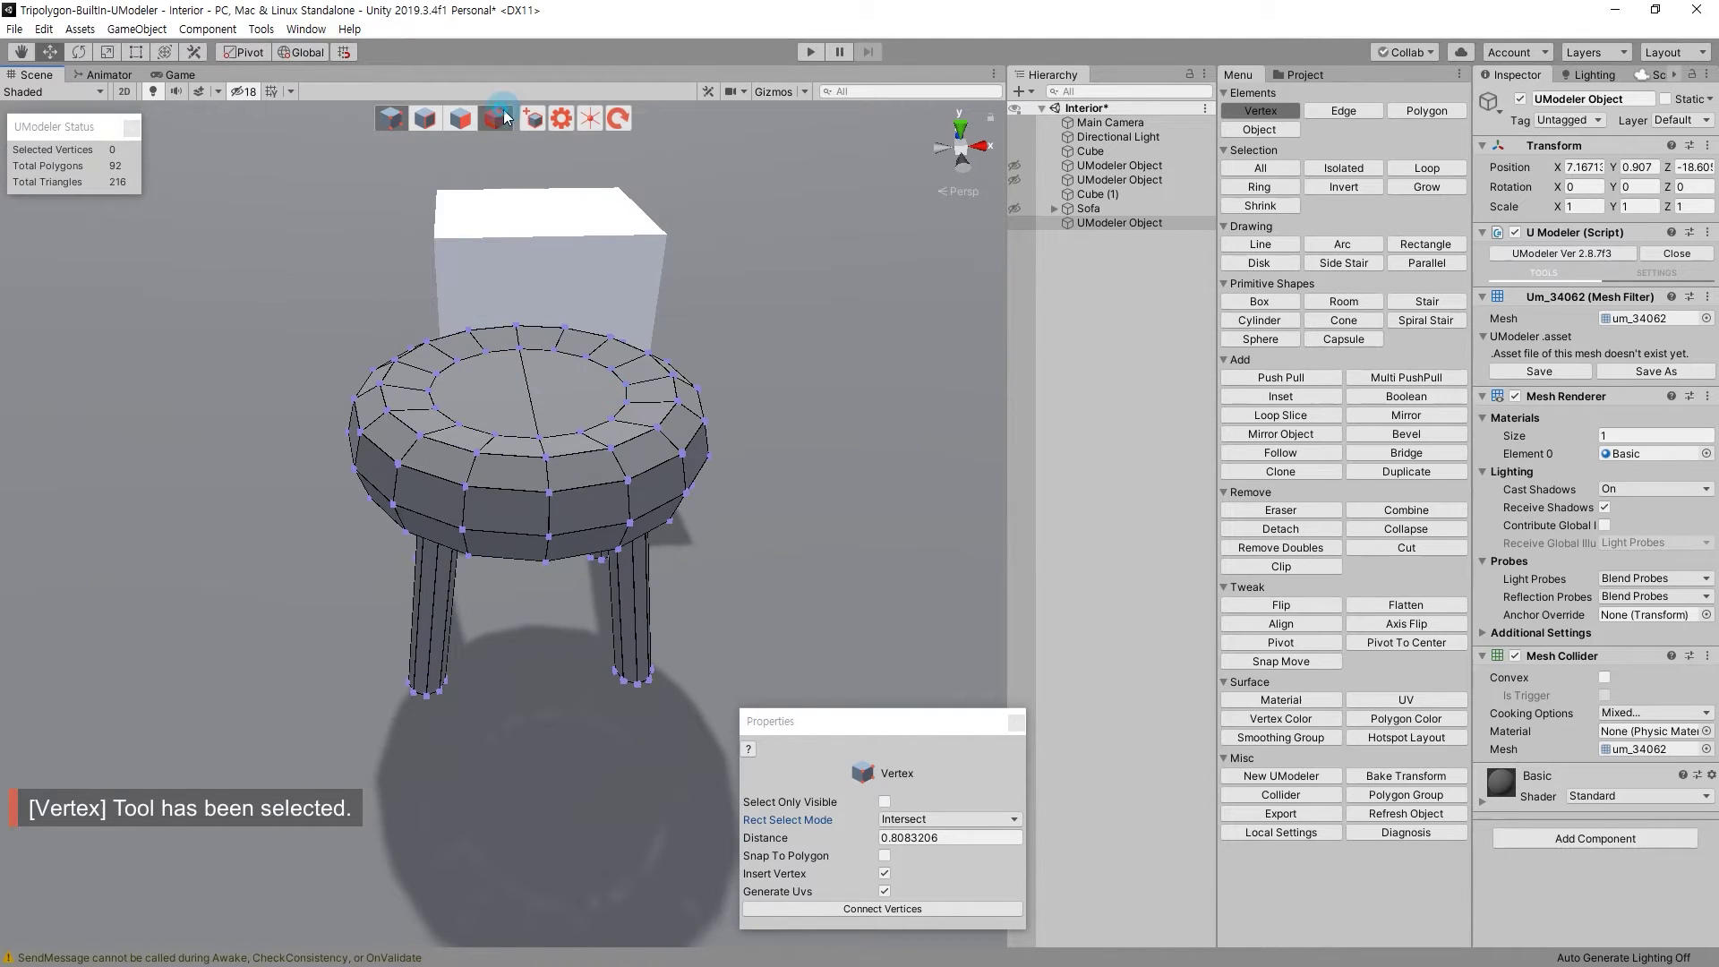
{"action": "left_click", "coordinate": [503, 110]}
{"action": "left_click_drag", "start_coordinate": [578, 424], "coordinate": [656, 432], "text": "alt"}
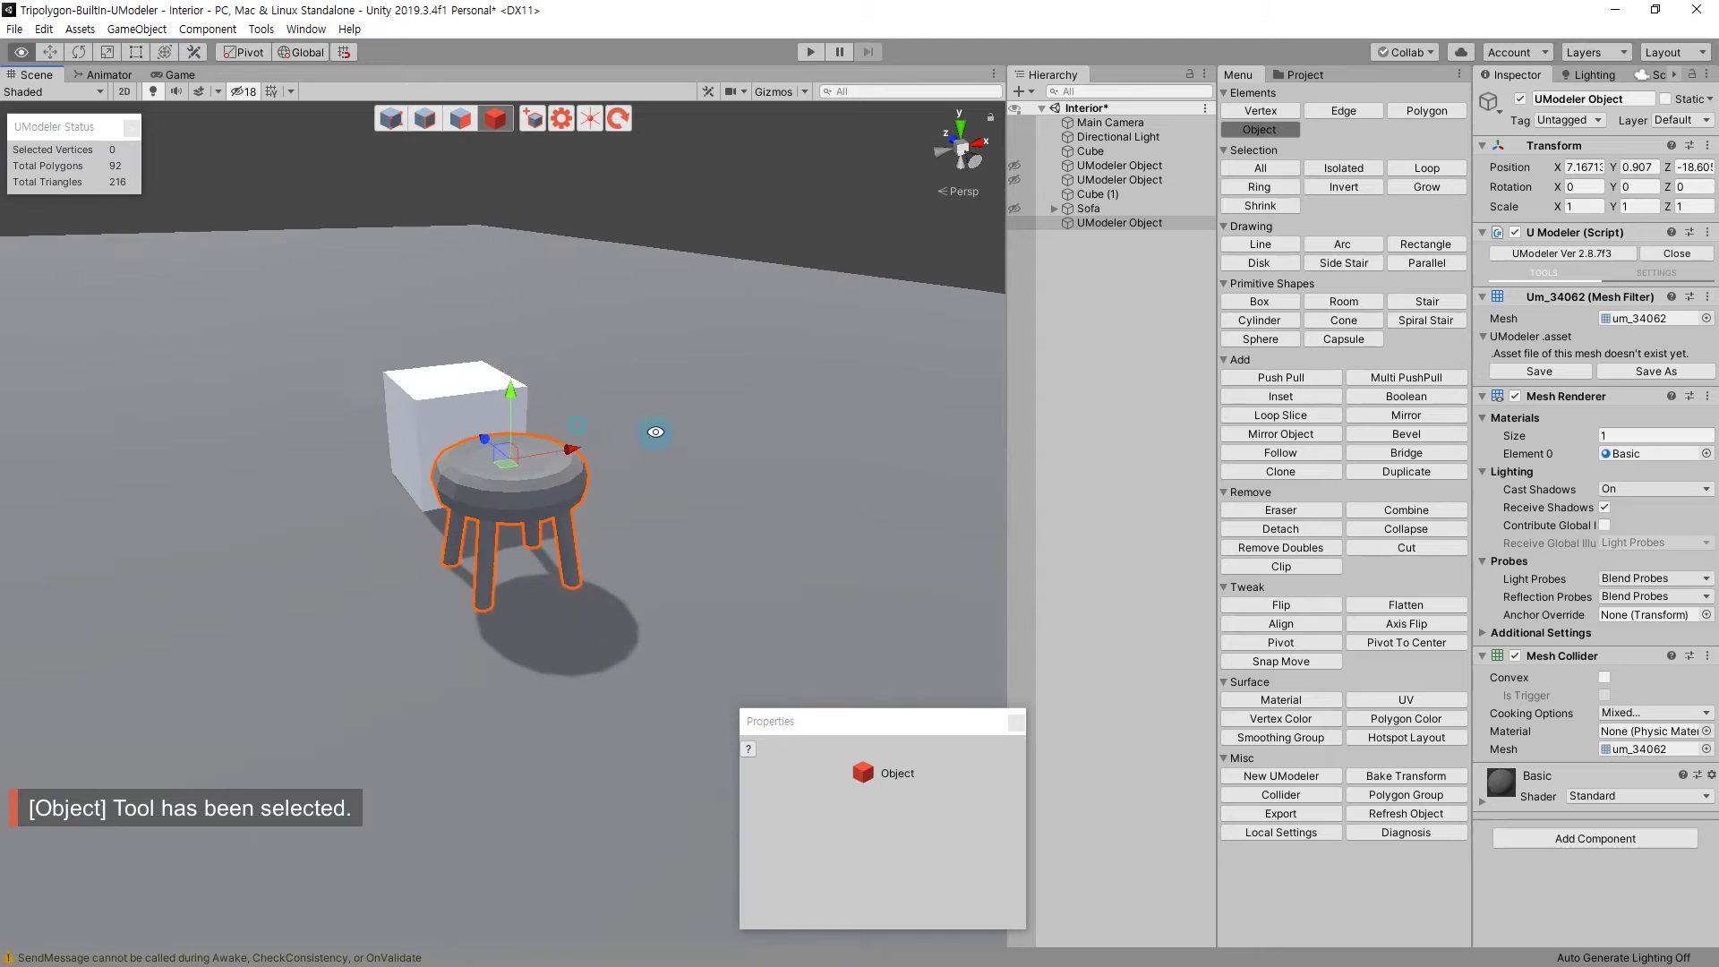
{"action": "left_click_drag", "start_coordinate": [507, 479], "coordinate": [327, 499]}
{"action": "middle_click_drag", "start_coordinate": [340, 502], "coordinate": [631, 538]}
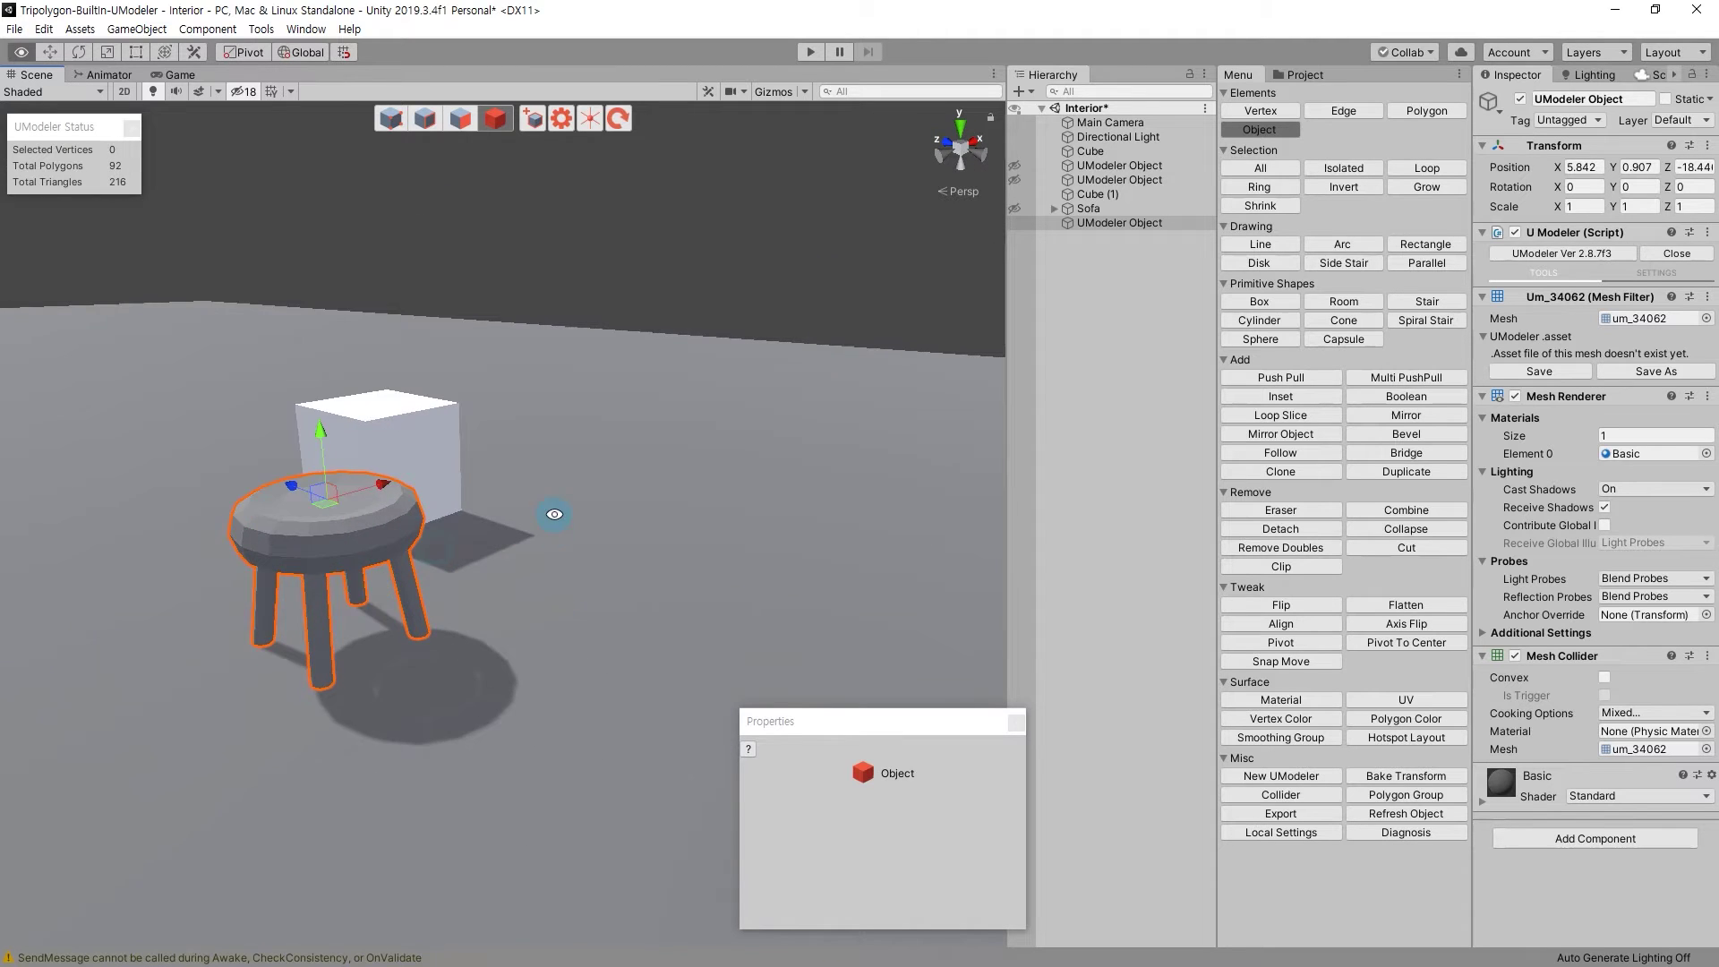
{"action": "left_click_drag", "start_coordinate": [631, 538], "coordinate": [683, 633], "text": "alt"}
Place the stool's pivot at its bottom centre with Pivot To Center.
{"action": "scroll", "coordinate": [644, 537], "scroll_direction": "up", "scroll_amount": 5}
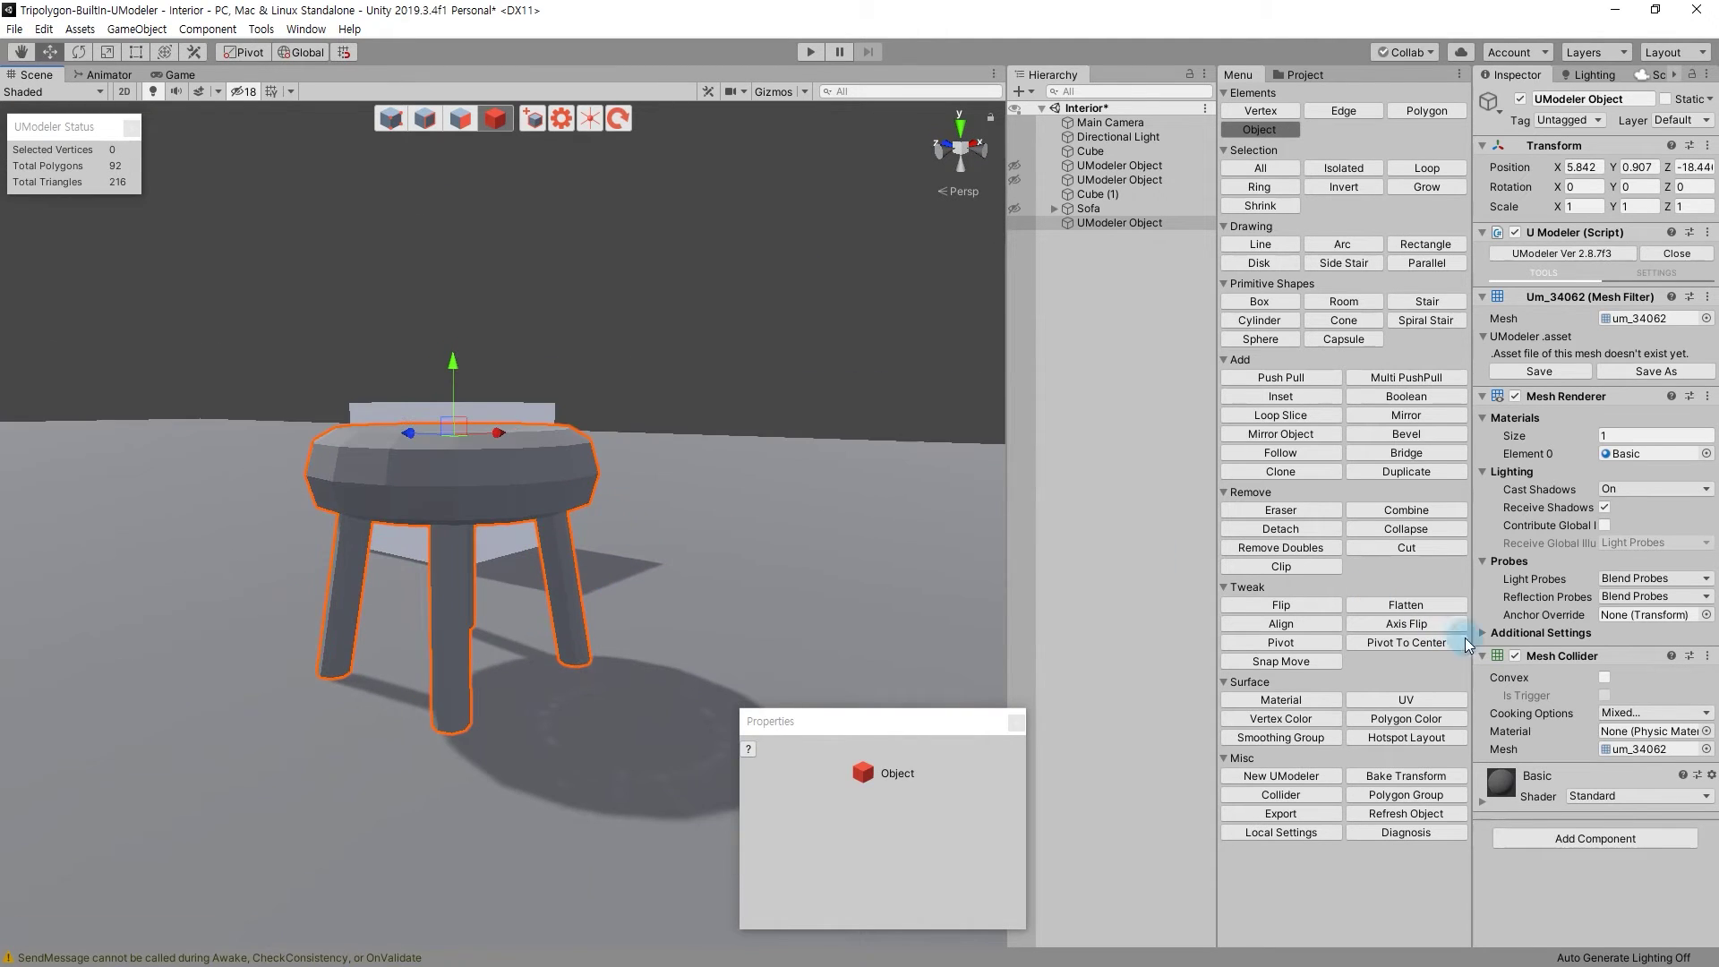
{"action": "left_click", "coordinate": [1407, 642]}
{"action": "left_click", "coordinate": [887, 837]}
{"action": "mouse_move", "coordinate": [801, 794]}
{"action": "left_mouse_down", "text": "alt"}
{"action": "mouse_move", "coordinate": [491, 460]}
{"action": "mouse_move", "coordinate": [437, 708]}
{"action": "mouse_move", "coordinate": [451, 692]}
{"action": "left_mouse_up", "text": "alt"}
{"action": "left_click_drag", "start_coordinate": [663, 409], "coordinate": [721, 451], "text": "alt"}
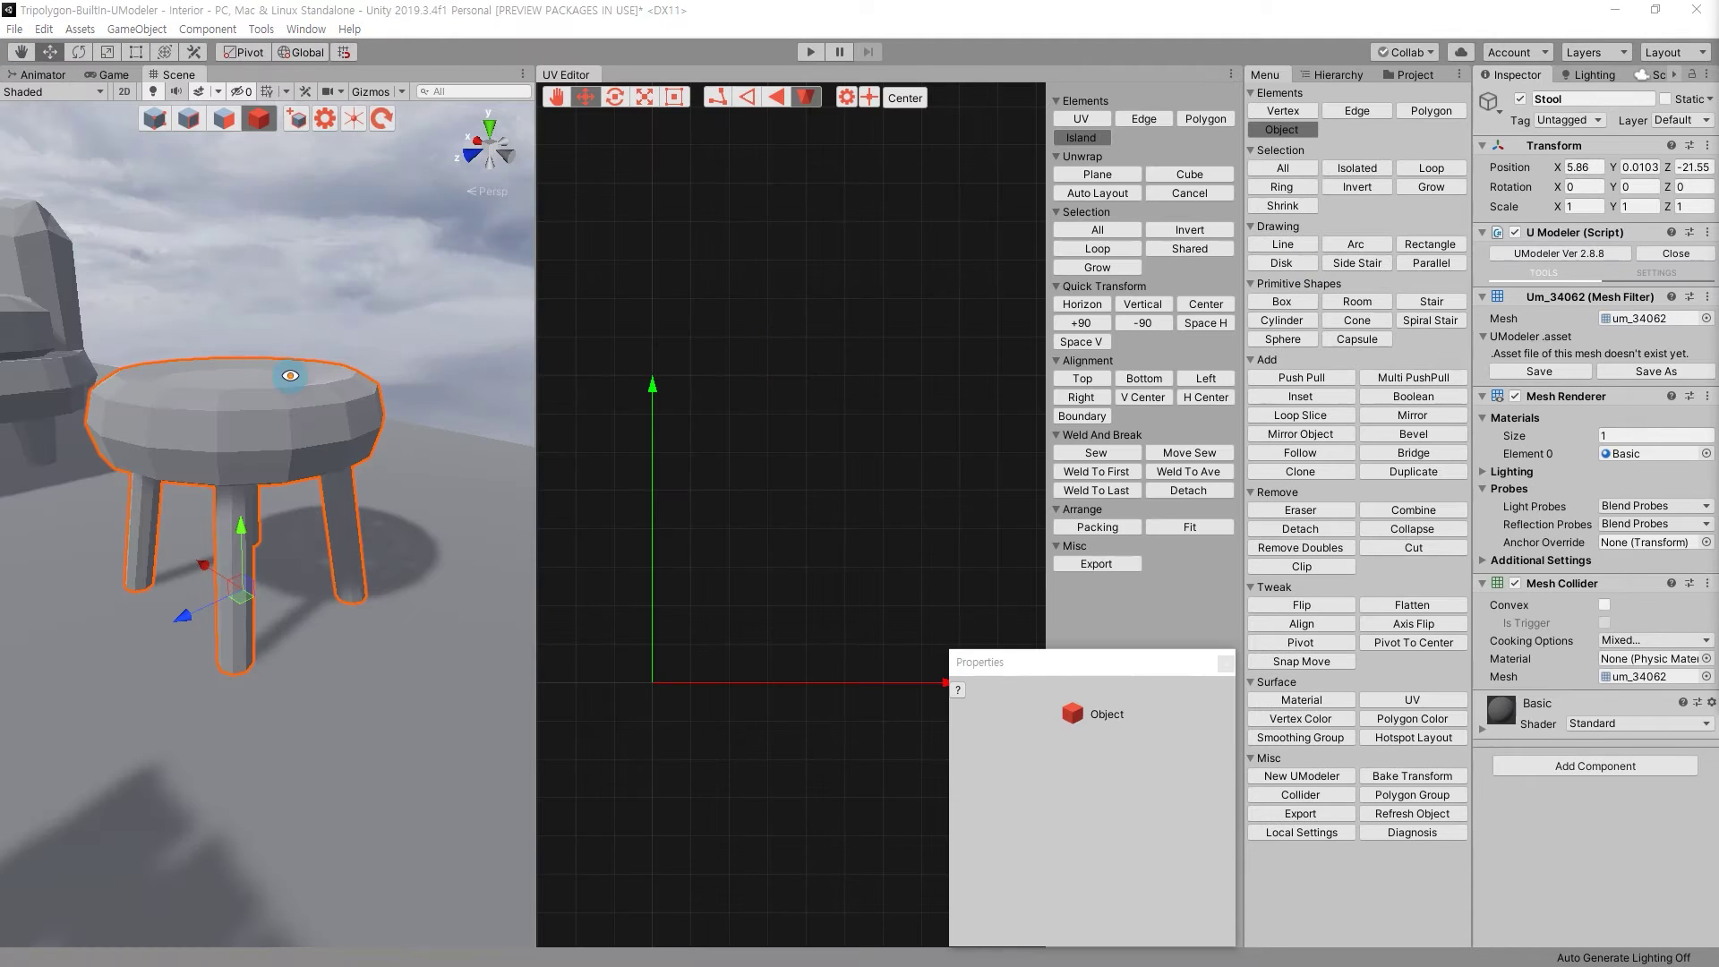
{"action": "left_click_drag", "start_coordinate": [290, 375], "coordinate": [217, 210], "text": "alt"}
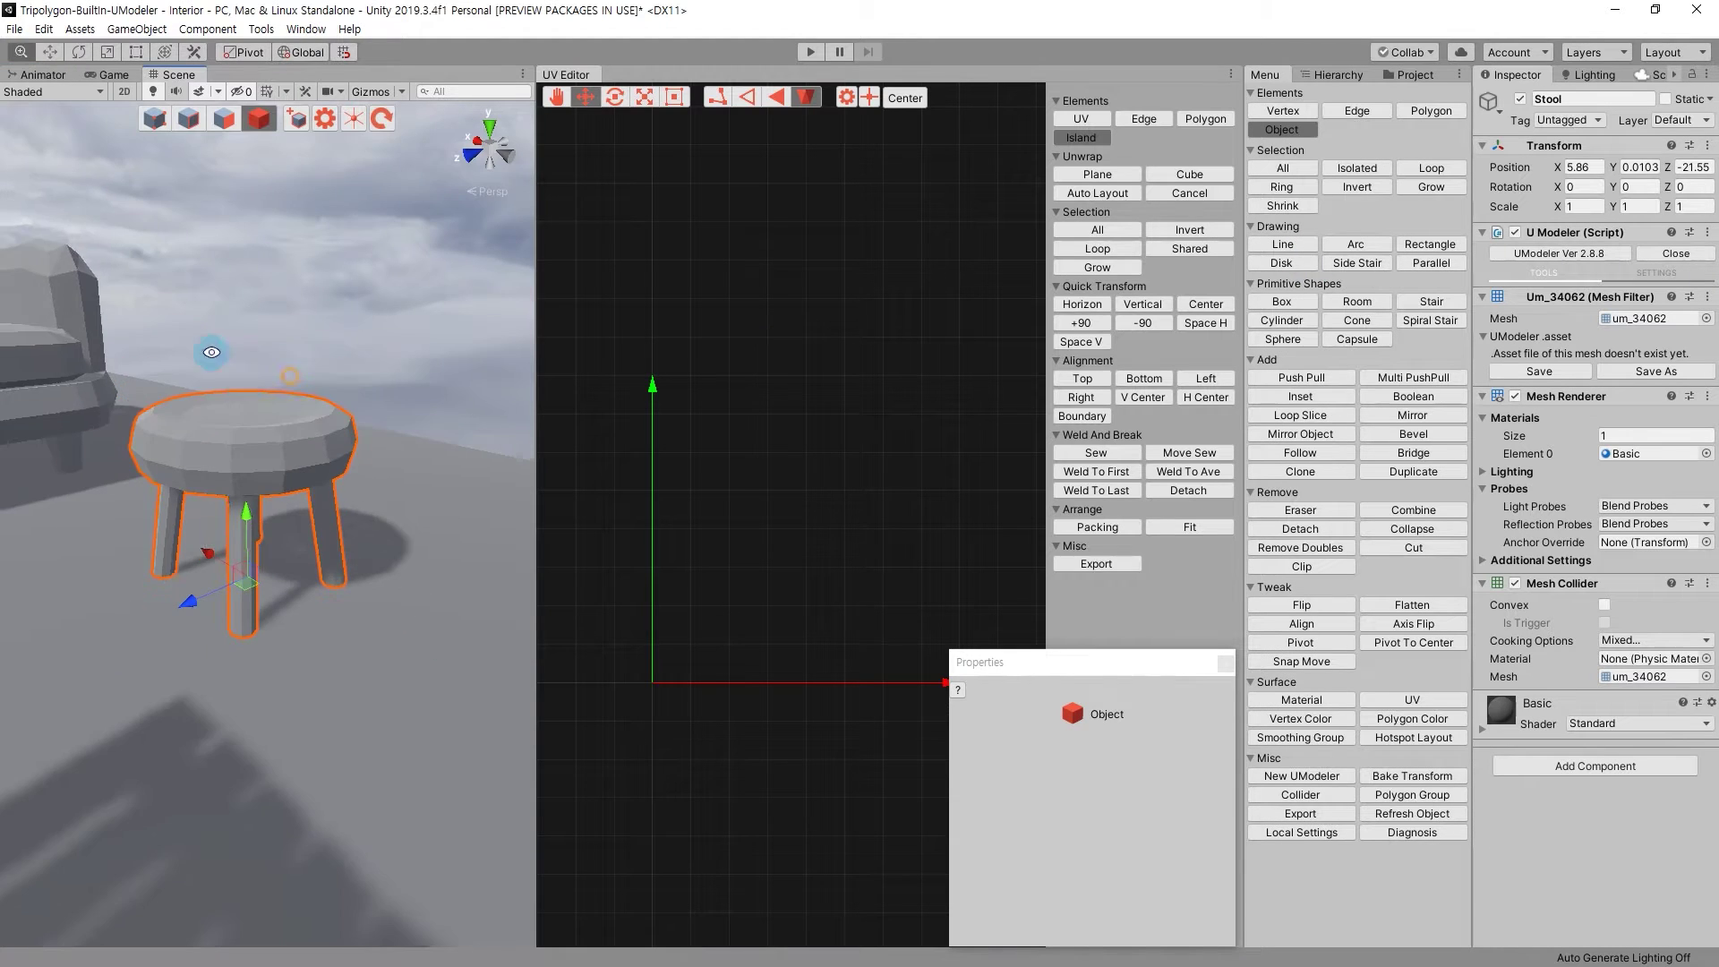
In Polygon mode, delete the hidden caps on top of the legs.
{"action": "left_click", "coordinate": [232, 129]}
{"action": "mouse_move", "coordinate": [268, 358]}
{"action": "left_mouse_down", "text": "alt"}
{"action": "mouse_move", "coordinate": [283, 459]}
{"action": "mouse_move", "coordinate": [296, 420]}
{"action": "left_mouse_up", "text": "alt"}
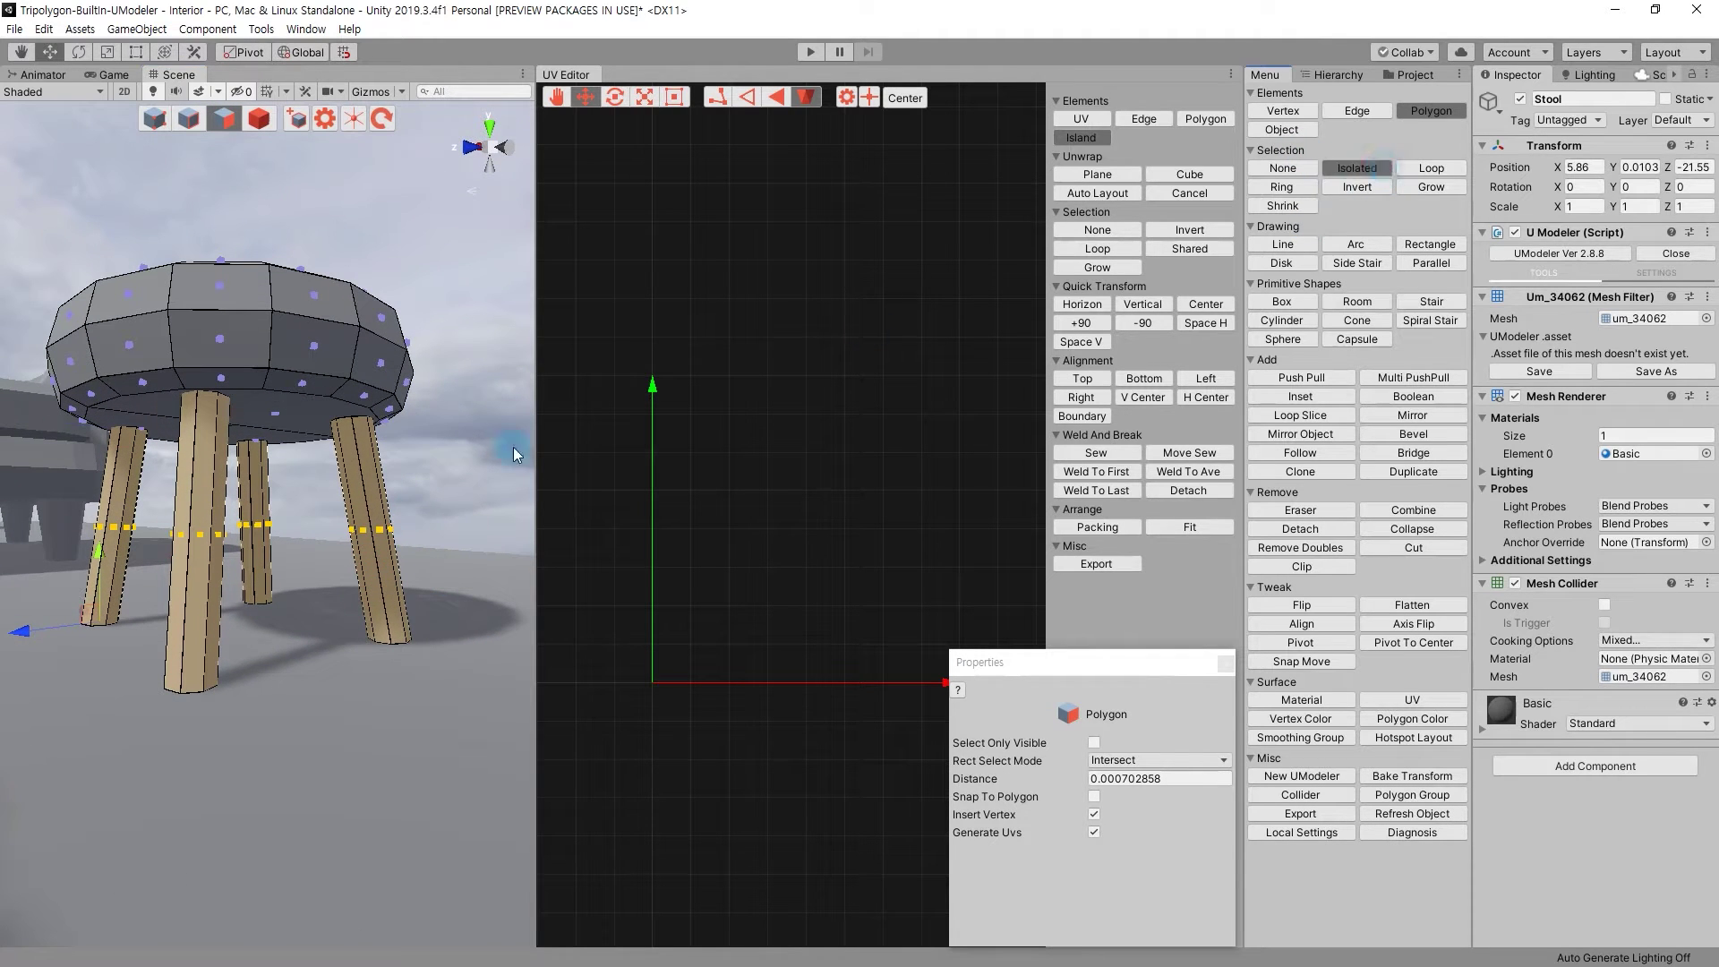
{"action": "mouse_move", "coordinate": [60, 551]}
{"action": "left_mouse_down", "text": "alt"}
{"action": "mouse_move", "coordinate": [408, 394]}
{"action": "mouse_move", "coordinate": [334, 561]}
{"action": "left_mouse_up", "text": "alt"}
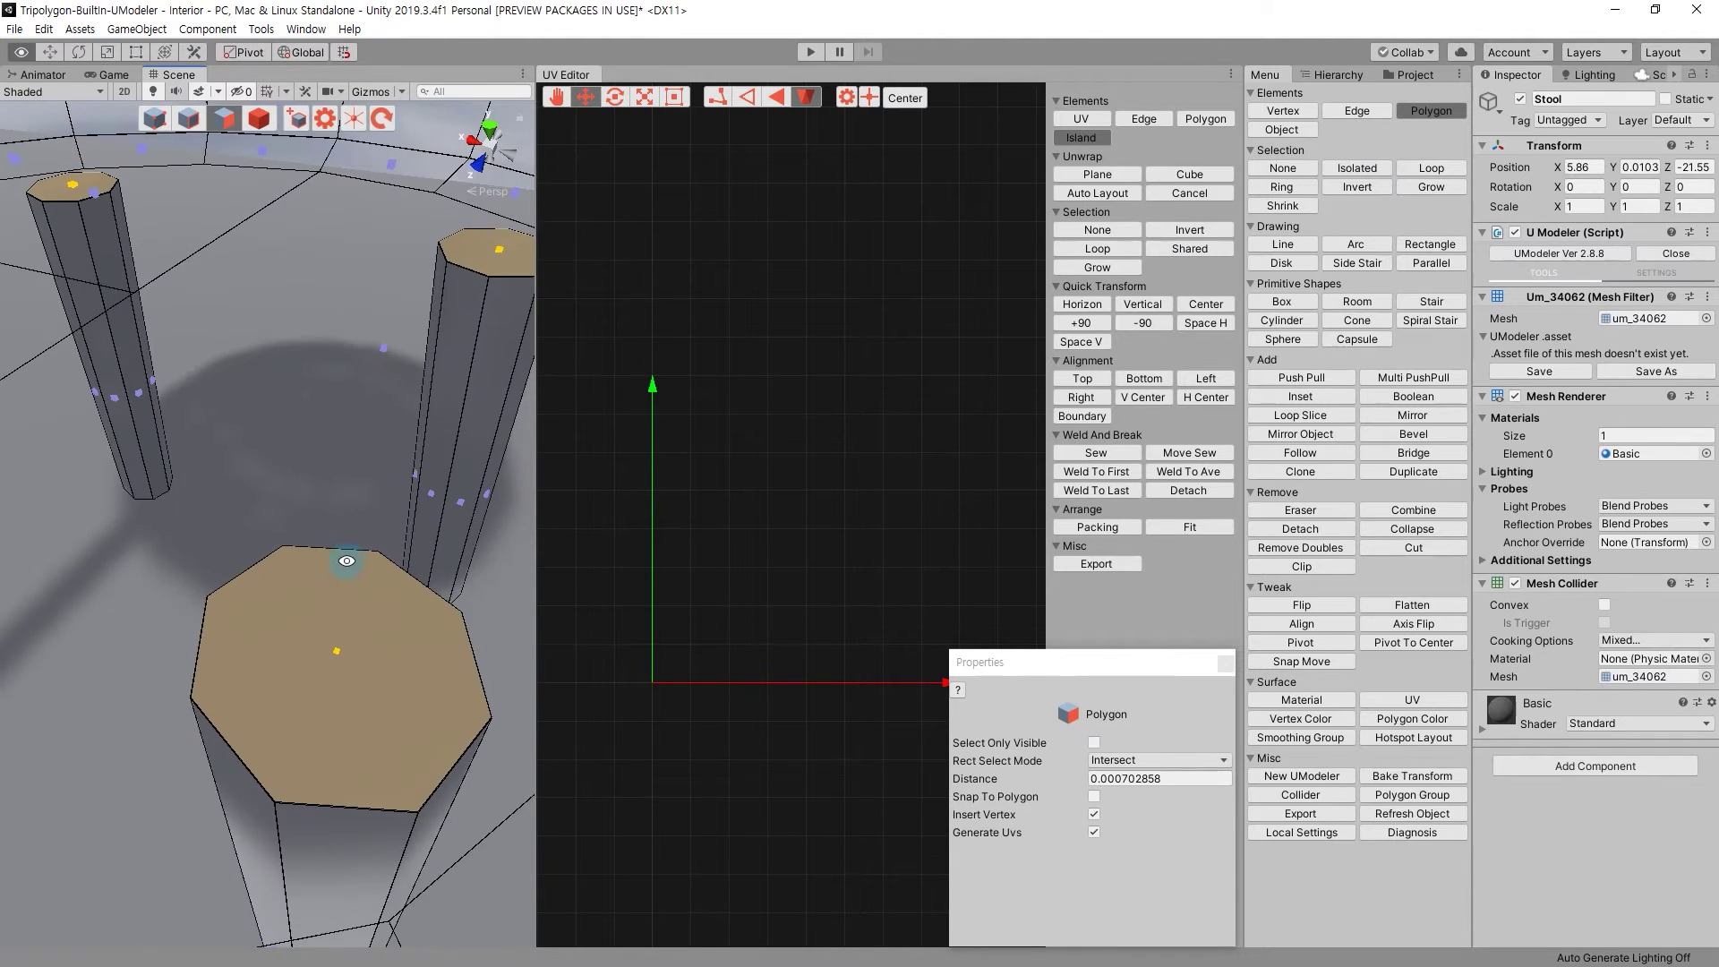
{"action": "mouse_move", "coordinate": [334, 561]}
{"action": "left_mouse_down", "text": "alt"}
{"action": "mouse_move", "coordinate": [421, 575]}
{"action": "mouse_move", "coordinate": [407, 409]}
{"action": "mouse_move", "coordinate": [466, 502]}
{"action": "left_mouse_up", "text": "alt"}
{"action": "key", "text": "Delete"}
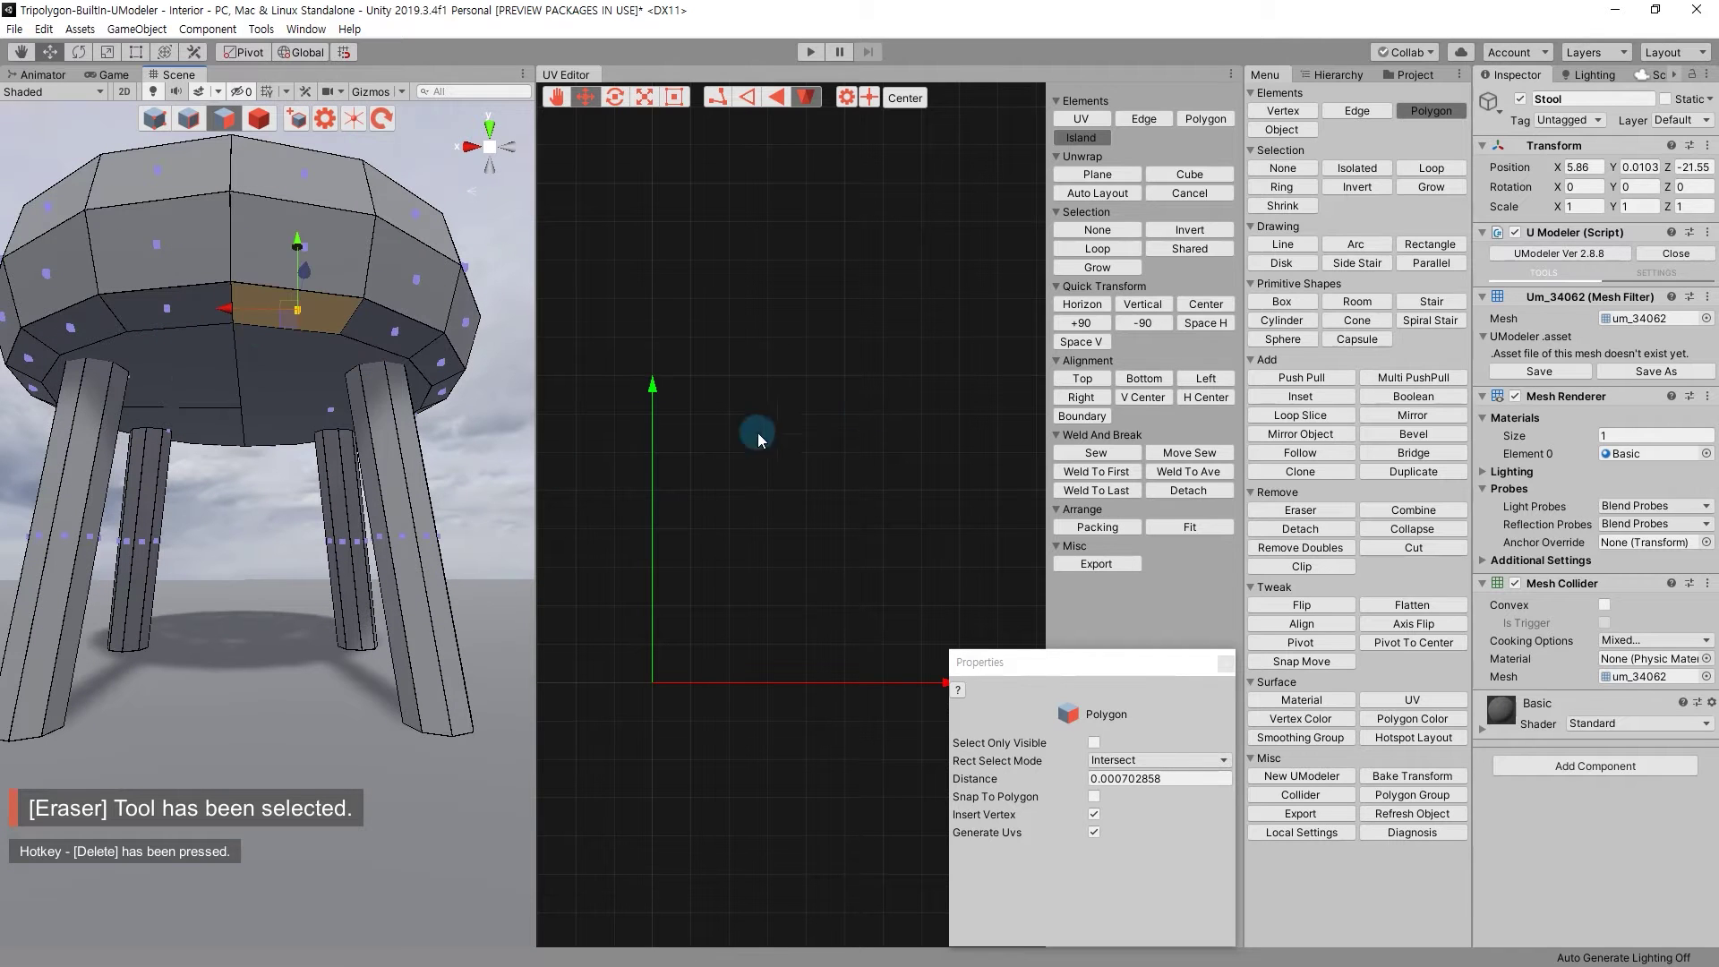
Delete the seat's underside faces, leaving it open underneath.
{"action": "left_click_drag", "start_coordinate": [314, 488], "coordinate": [251, 475], "text": "alt"}
{"action": "left_click", "coordinate": [249, 474]}
{"action": "left_click", "coordinate": [361, 479], "text": "shift"}
{"action": "key", "text": "Delete"}
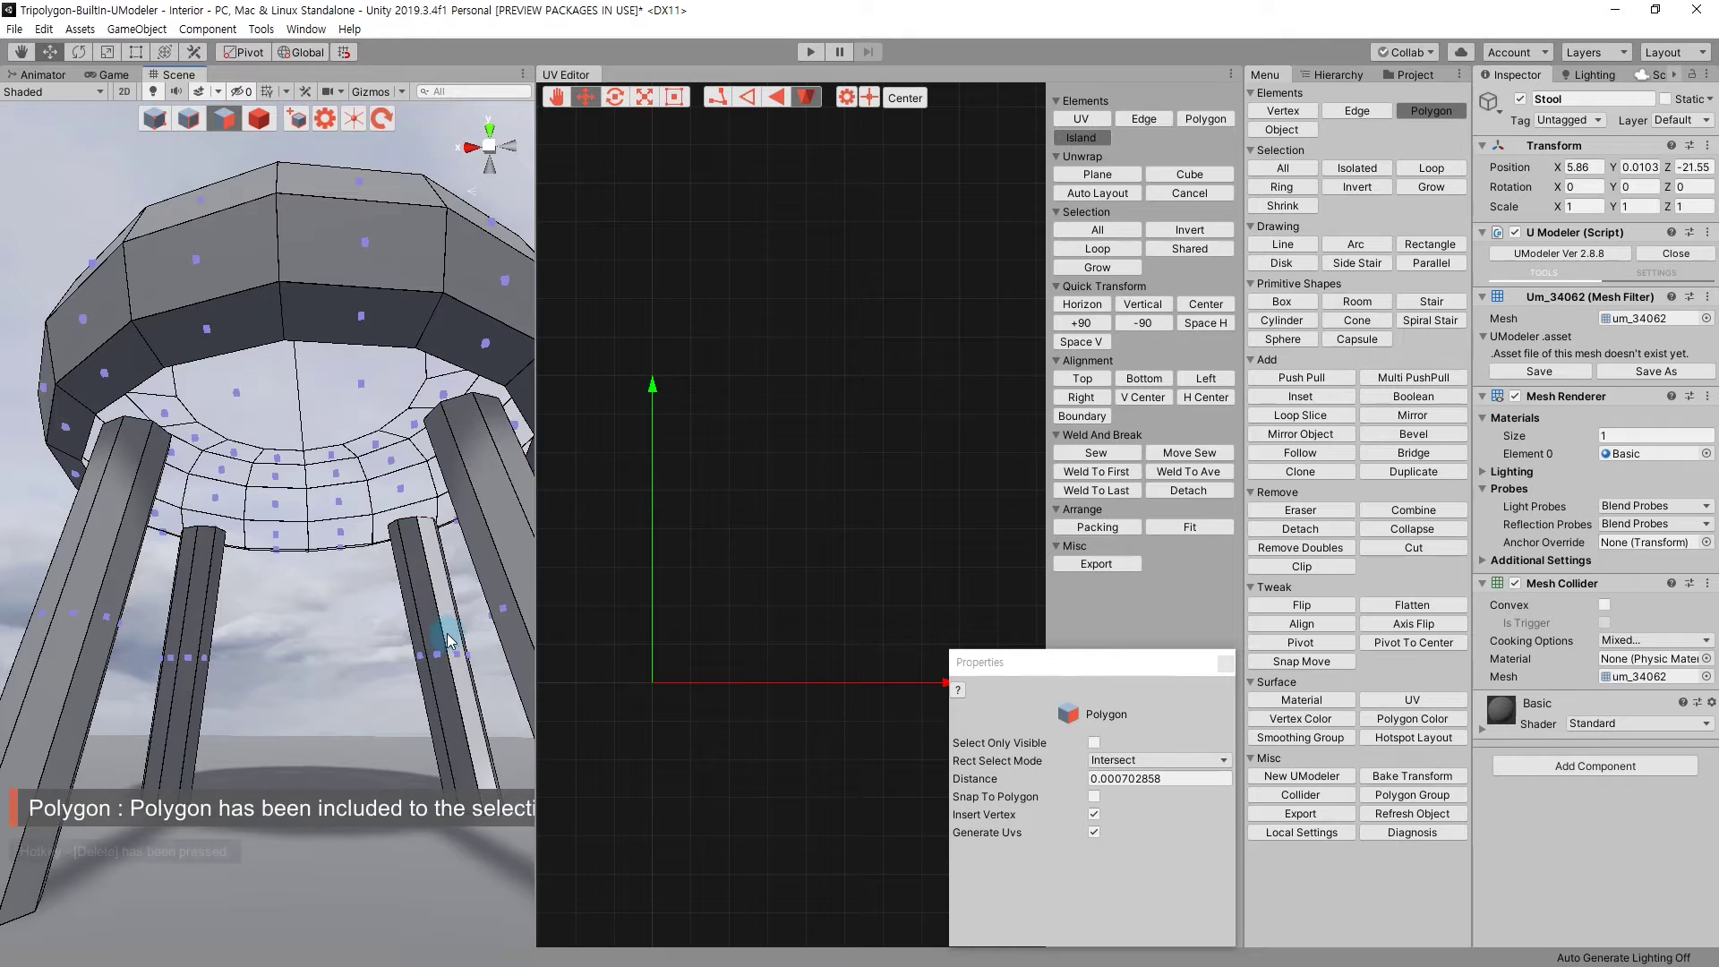
{"action": "key", "text": "Delete"}
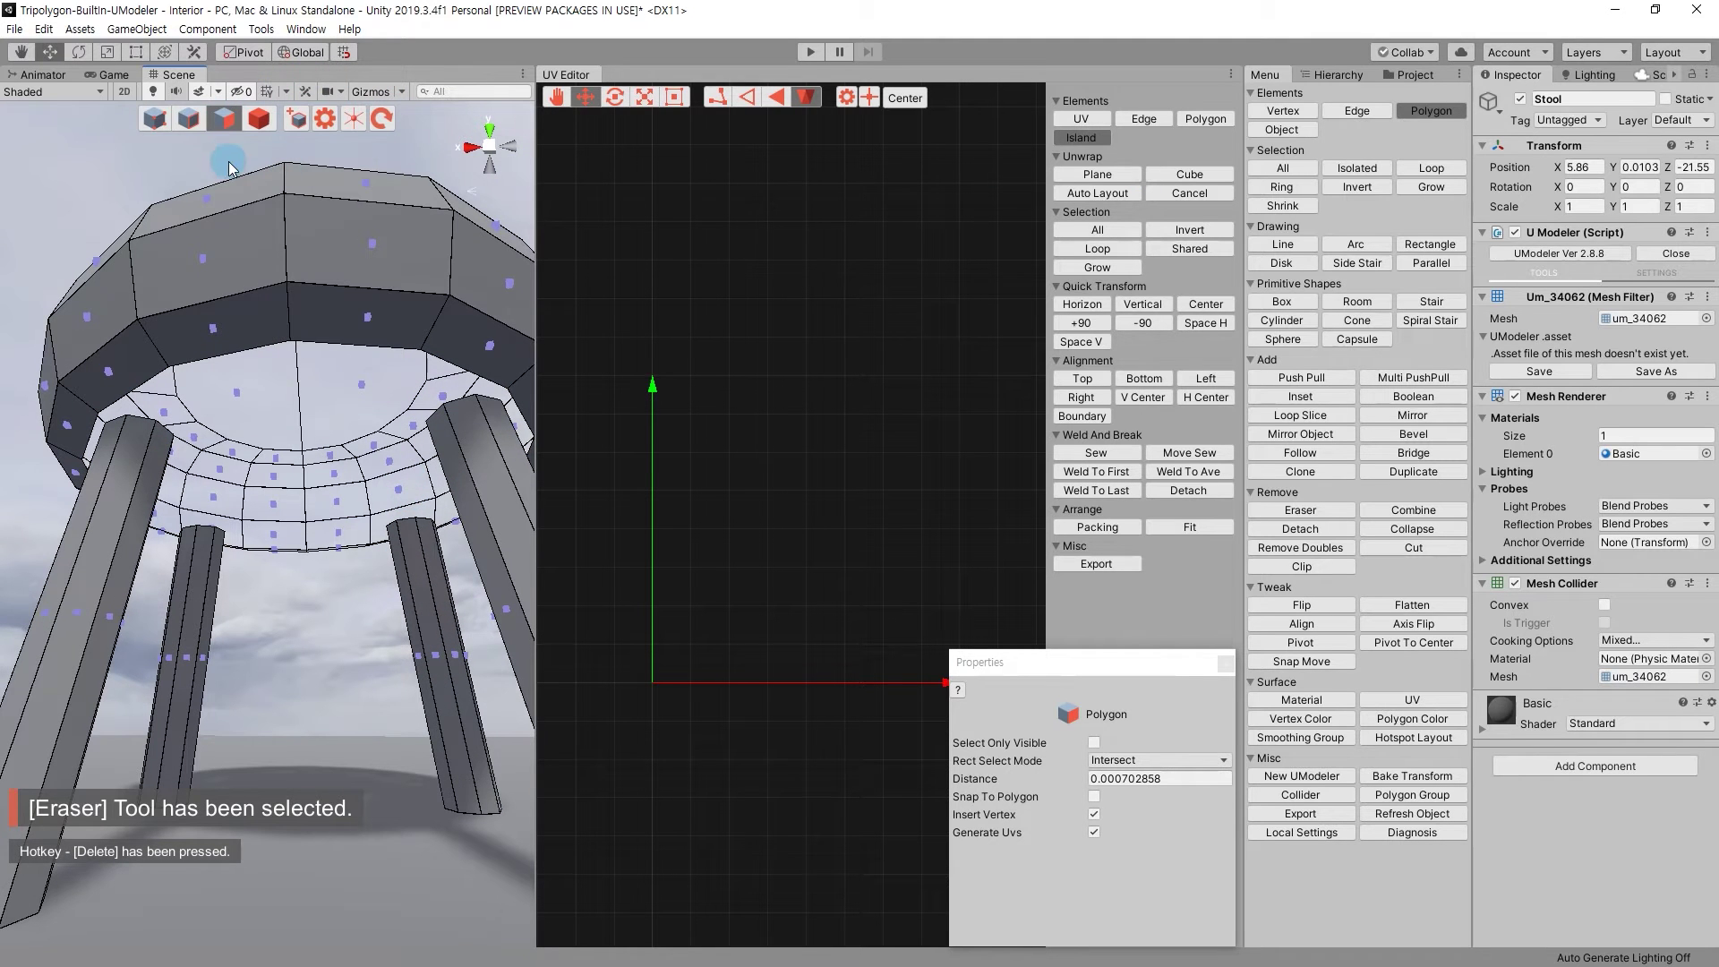
Loop-select the seat's inner rim edges and bridge them into a face.
{"action": "left_click", "coordinate": [197, 123]}
{"action": "left_click", "coordinate": [363, 346]}
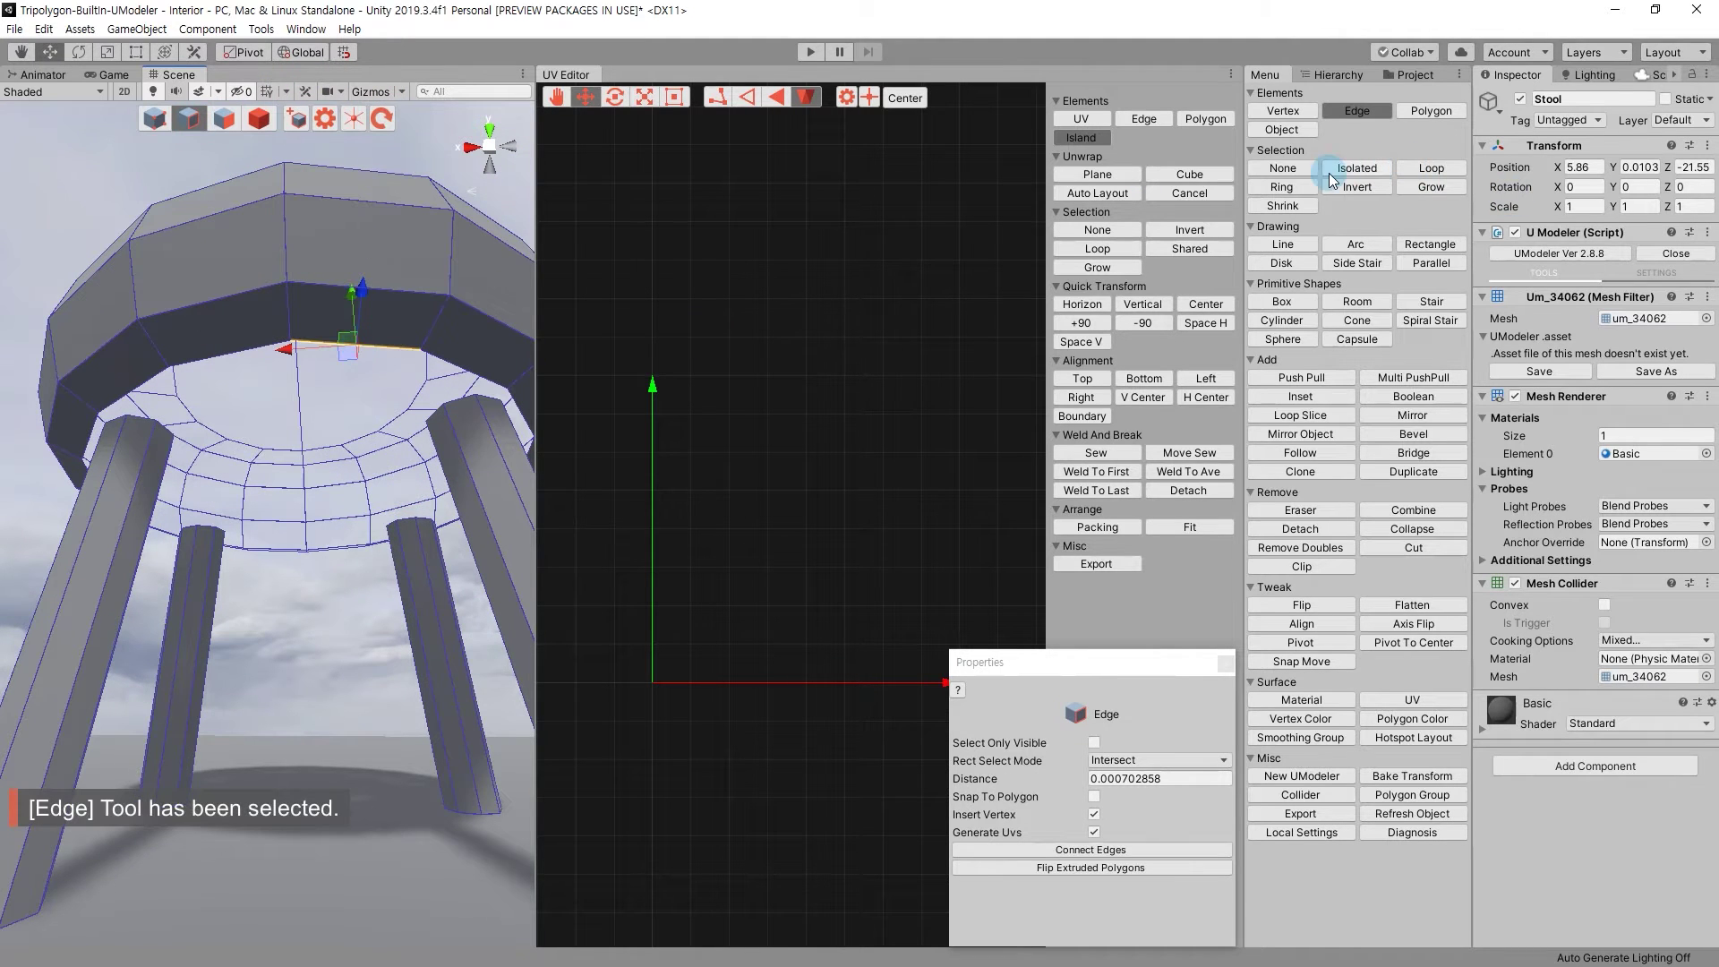
{"action": "left_click", "coordinate": [1431, 167]}
{"action": "mouse_move", "coordinate": [350, 591]}
{"action": "left_mouse_down"}
{"action": "mouse_move", "coordinate": [260, 331]}
{"action": "mouse_move", "coordinate": [343, 356]}
{"action": "left_mouse_up"}
{"action": "left_click", "coordinate": [1413, 452]}
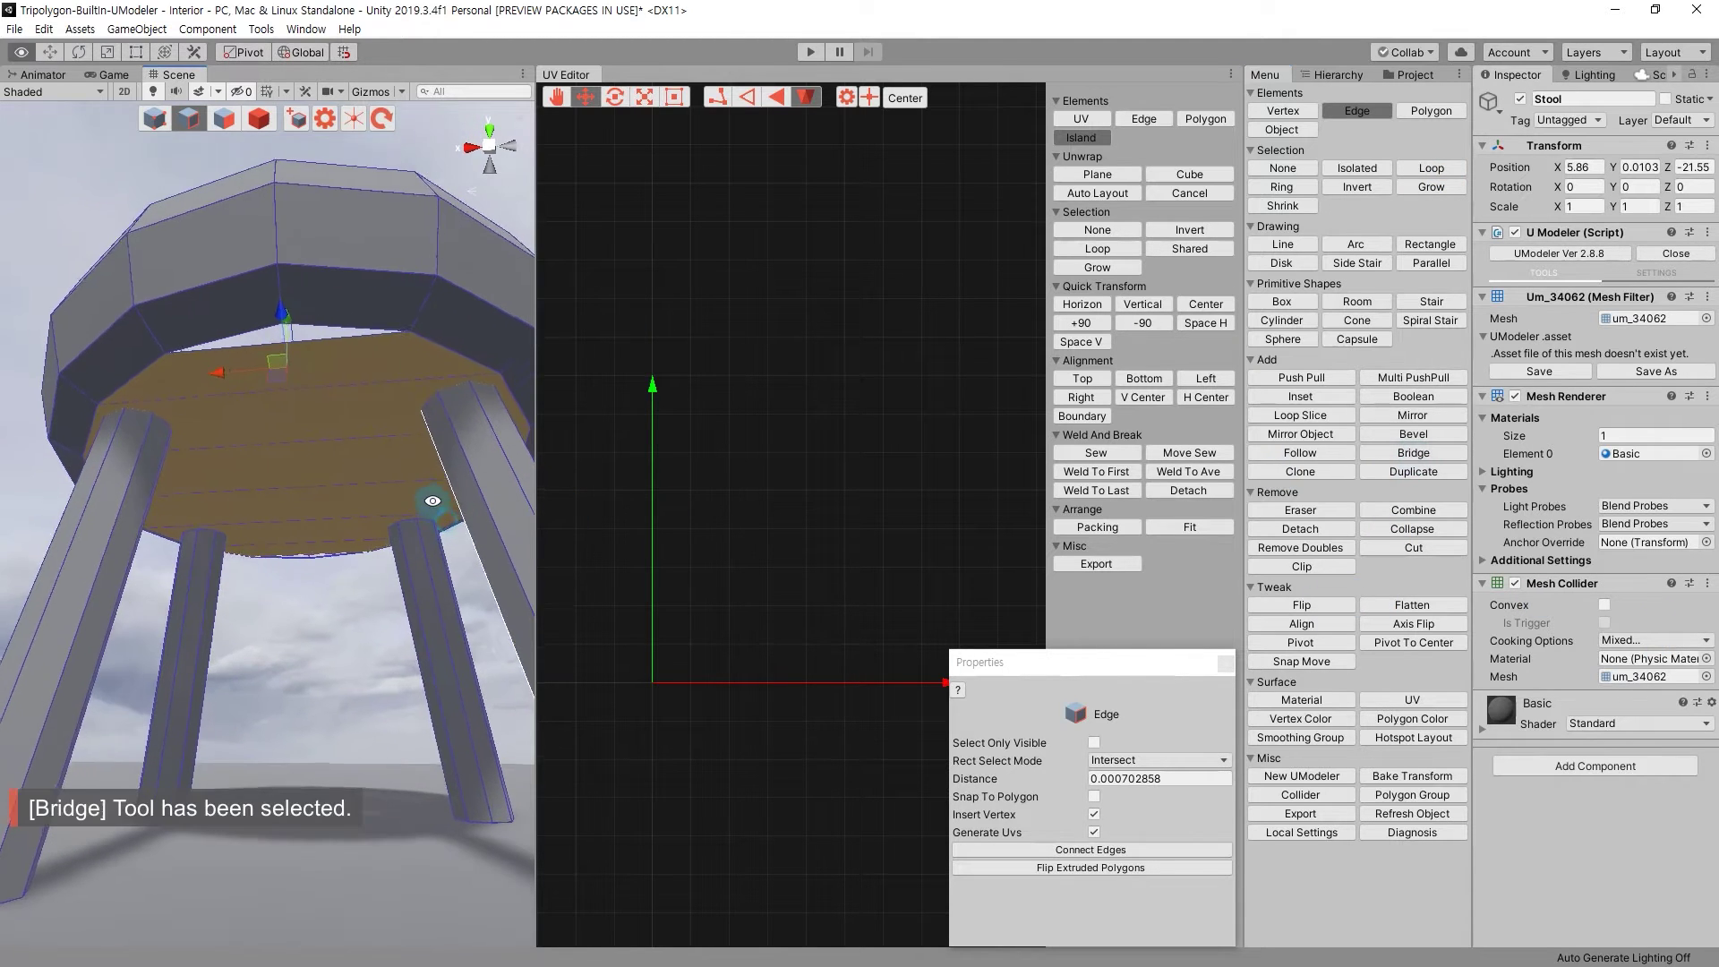
Select opposite inner and bottom rim edges and bridge them to close the gap.
{"action": "left_click", "coordinate": [347, 337]}
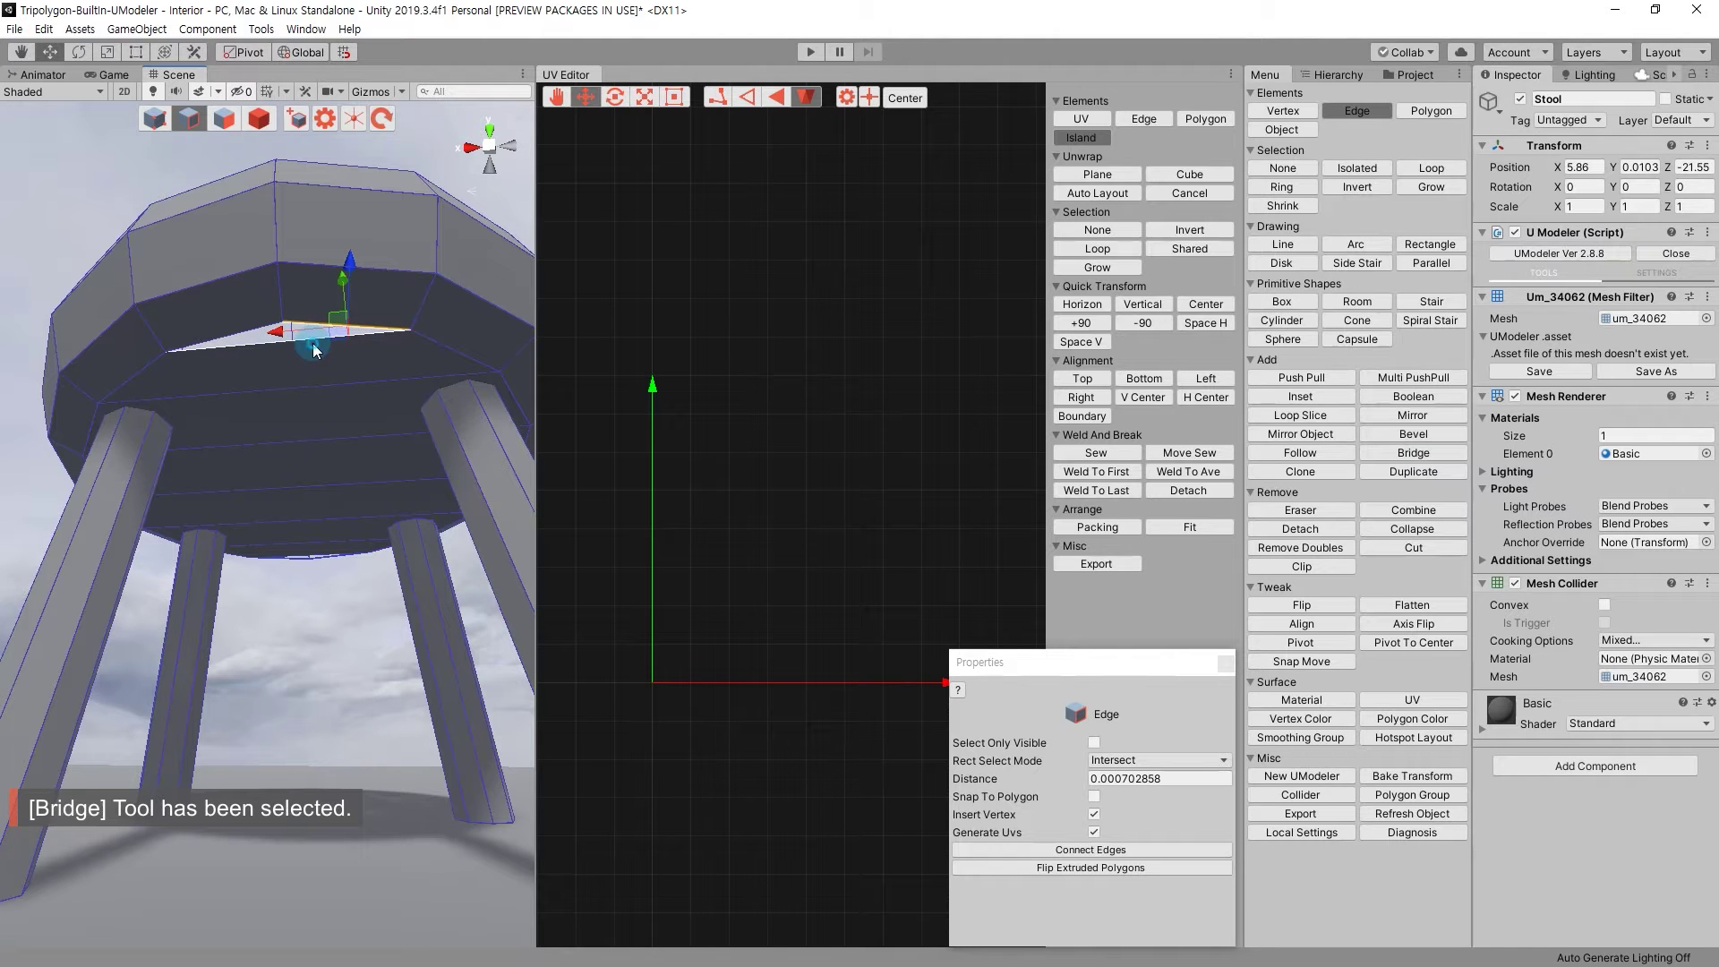
{"action": "left_click", "coordinate": [224, 339], "text": "shift"}
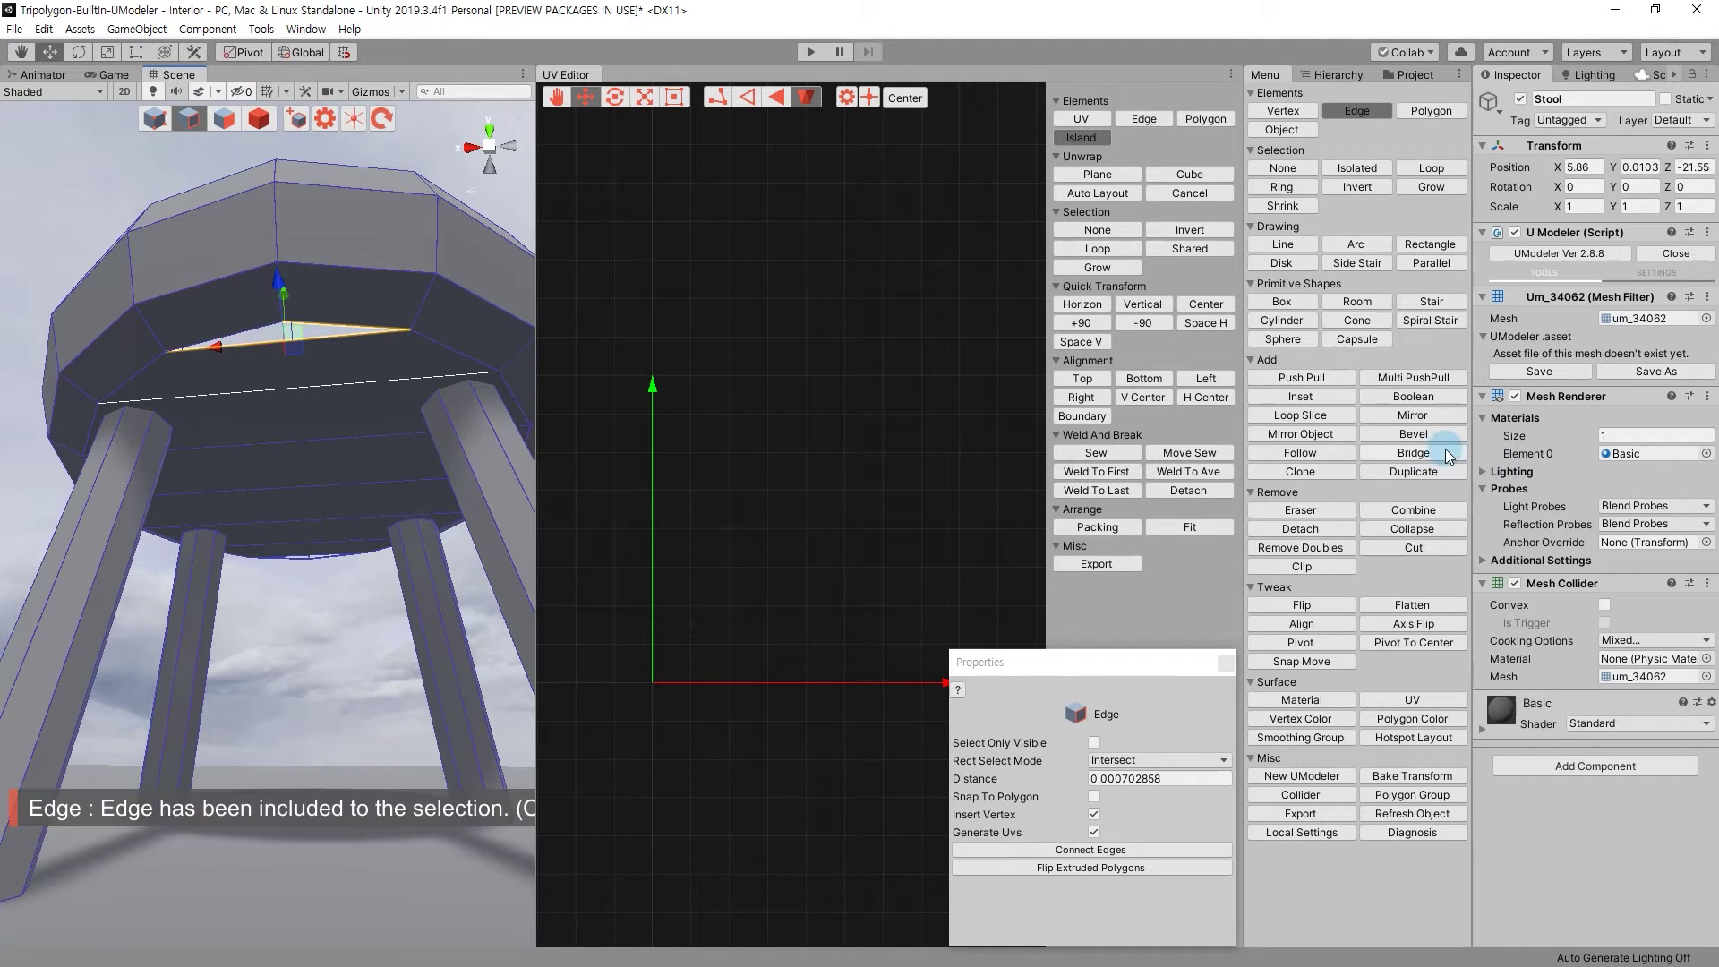
{"action": "left_click", "coordinate": [320, 557]}
{"action": "key", "text": "f"}
{"action": "left_click_drag", "start_coordinate": [372, 575], "coordinate": [271, 509], "text": "alt"}
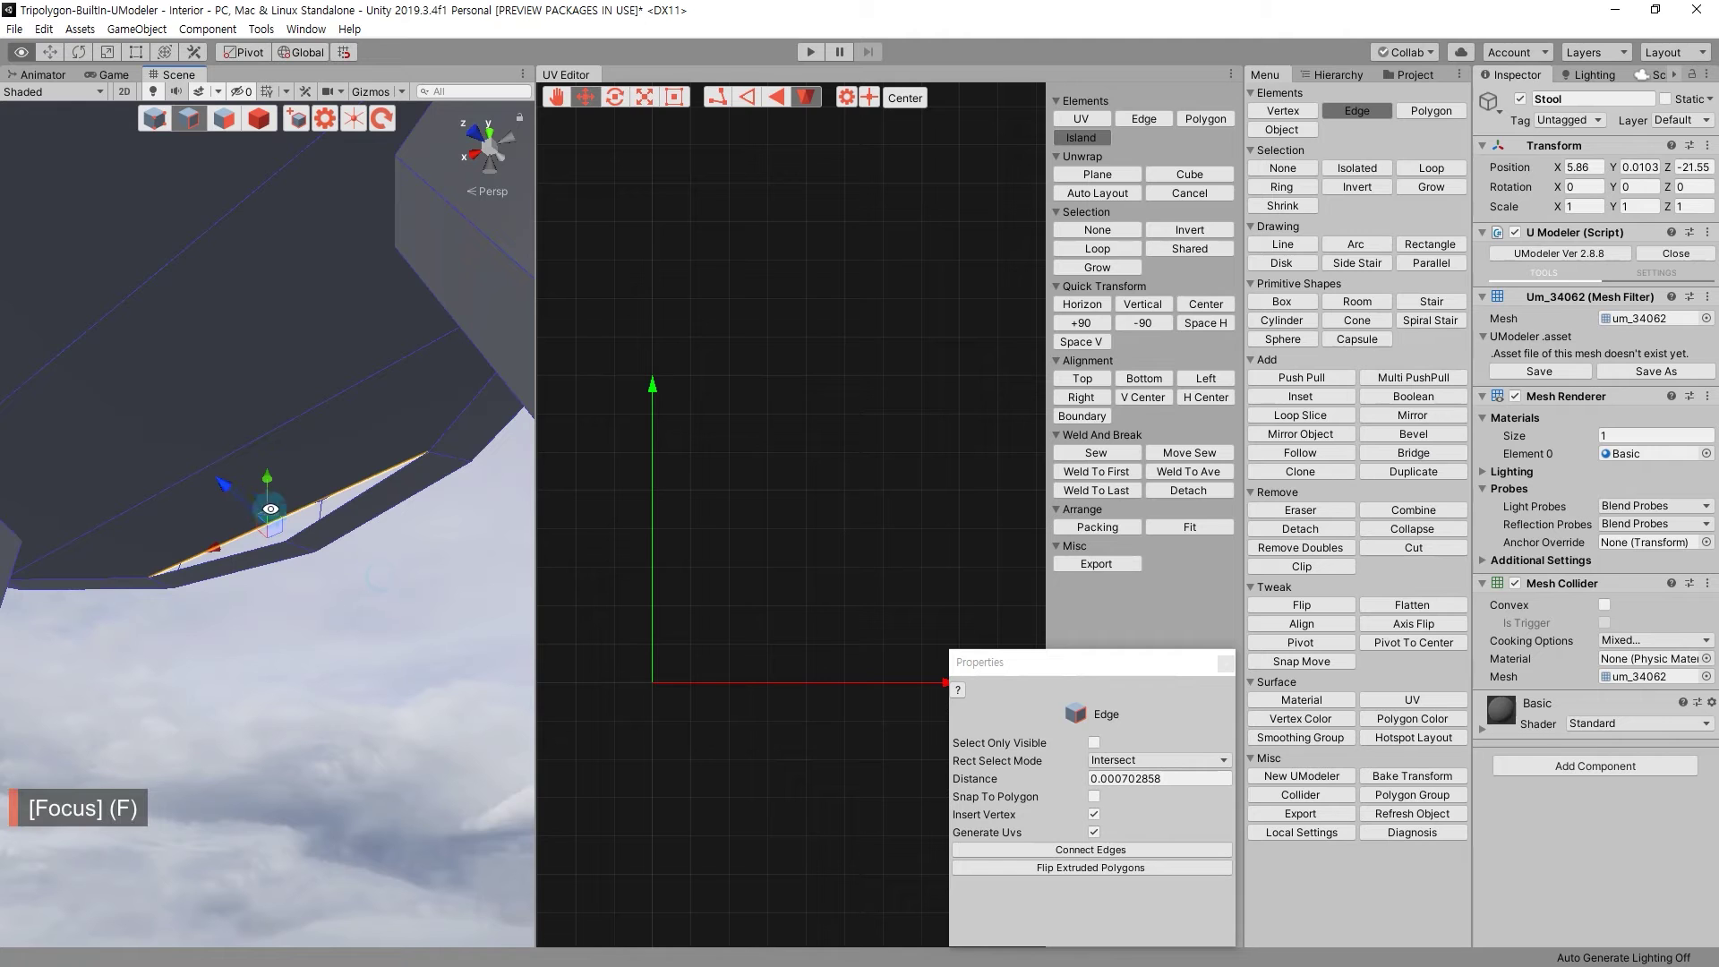
{"action": "left_click", "coordinate": [373, 497], "text": "shift"}
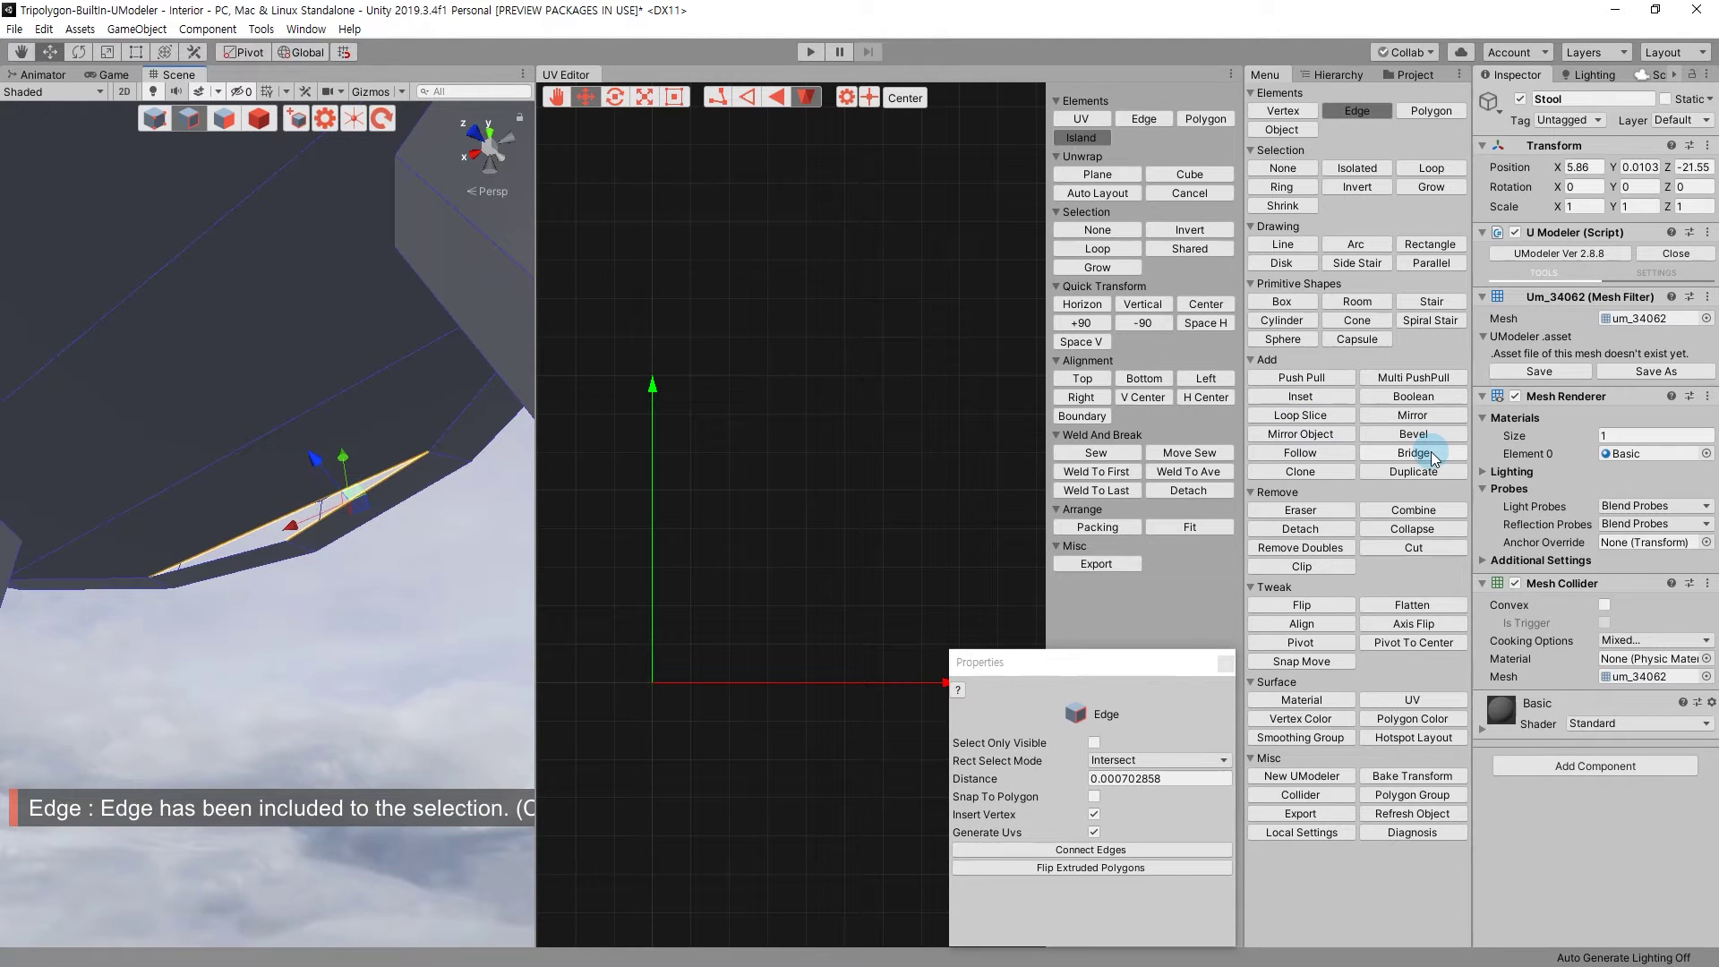
{"action": "left_click", "coordinate": [1434, 459]}
{"action": "mouse_move", "coordinate": [238, 480]}
{"action": "left_mouse_down", "text": "alt"}
{"action": "mouse_move", "coordinate": [391, 624]}
{"action": "mouse_move", "coordinate": [323, 562]}
{"action": "mouse_move", "coordinate": [376, 626]}
{"action": "left_mouse_up", "text": "alt"}
{"action": "scroll", "coordinate": [387, 568], "scroll_direction": "down", "scroll_amount": 3}
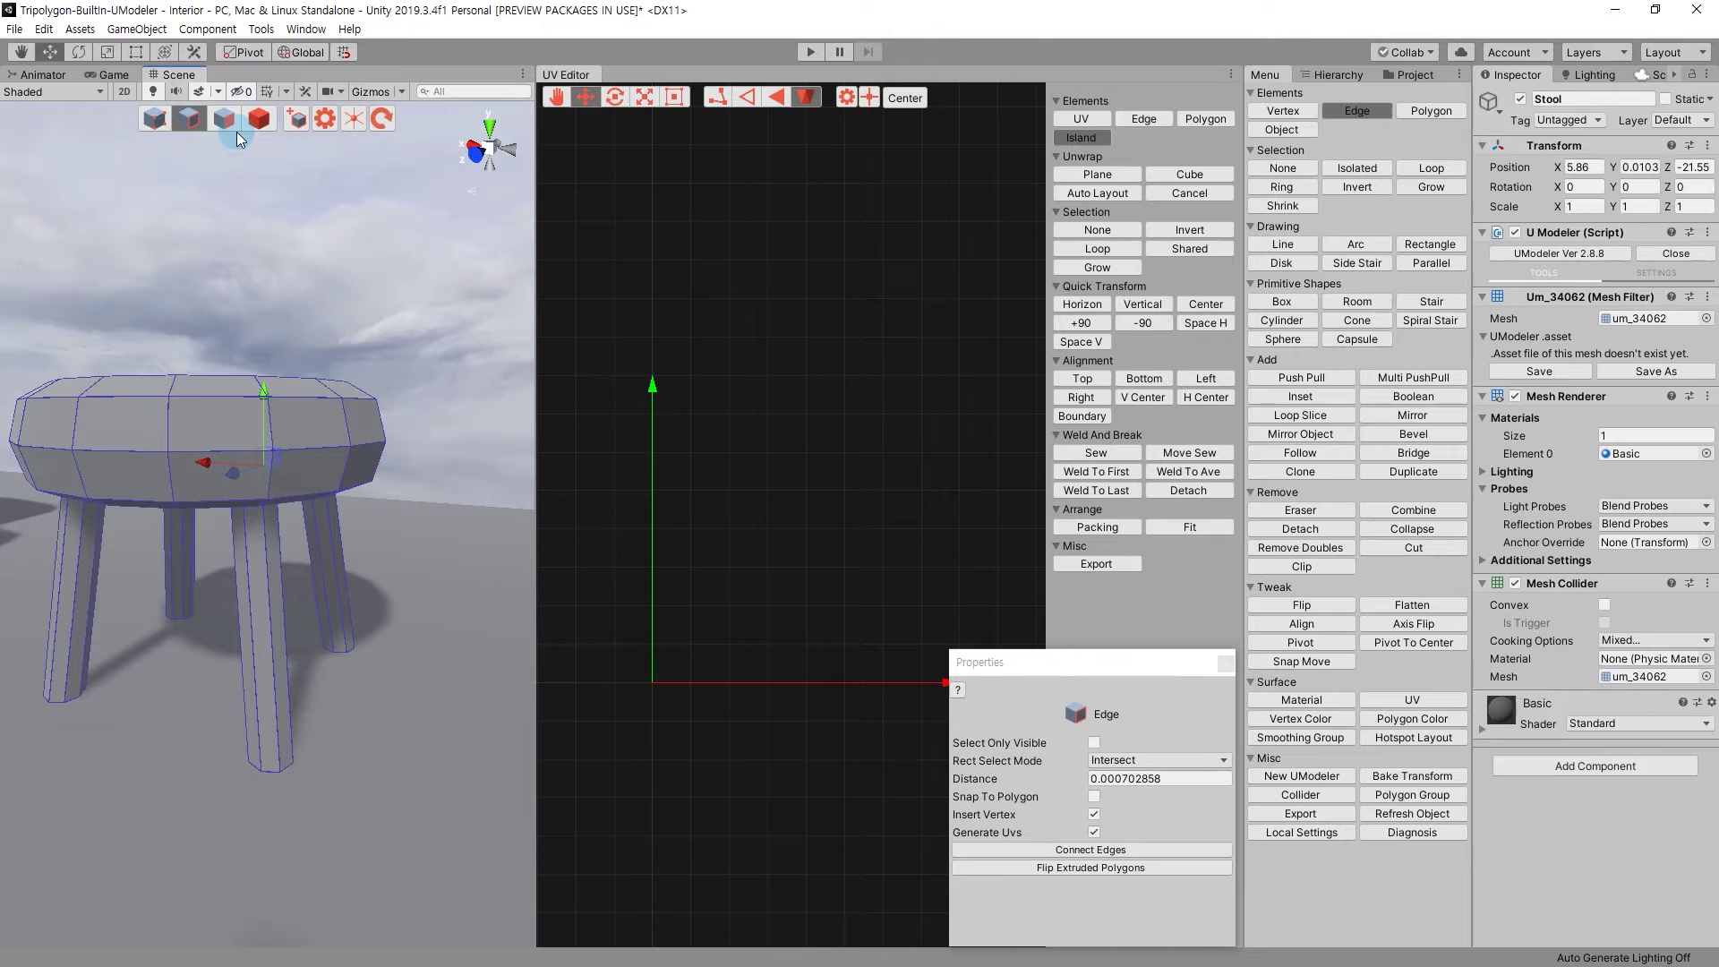
Box-select the legs, Auto Layout their UVs, and detach all UVs into islands.
{"action": "left_click", "coordinate": [225, 120]}
{"action": "mouse_move", "coordinate": [268, 568]}
{"action": "left_mouse_down", "text": "alt"}
{"action": "mouse_move", "coordinate": [383, 566]}
{"action": "mouse_move", "coordinate": [74, 522]}
{"action": "left_mouse_up", "text": "alt"}
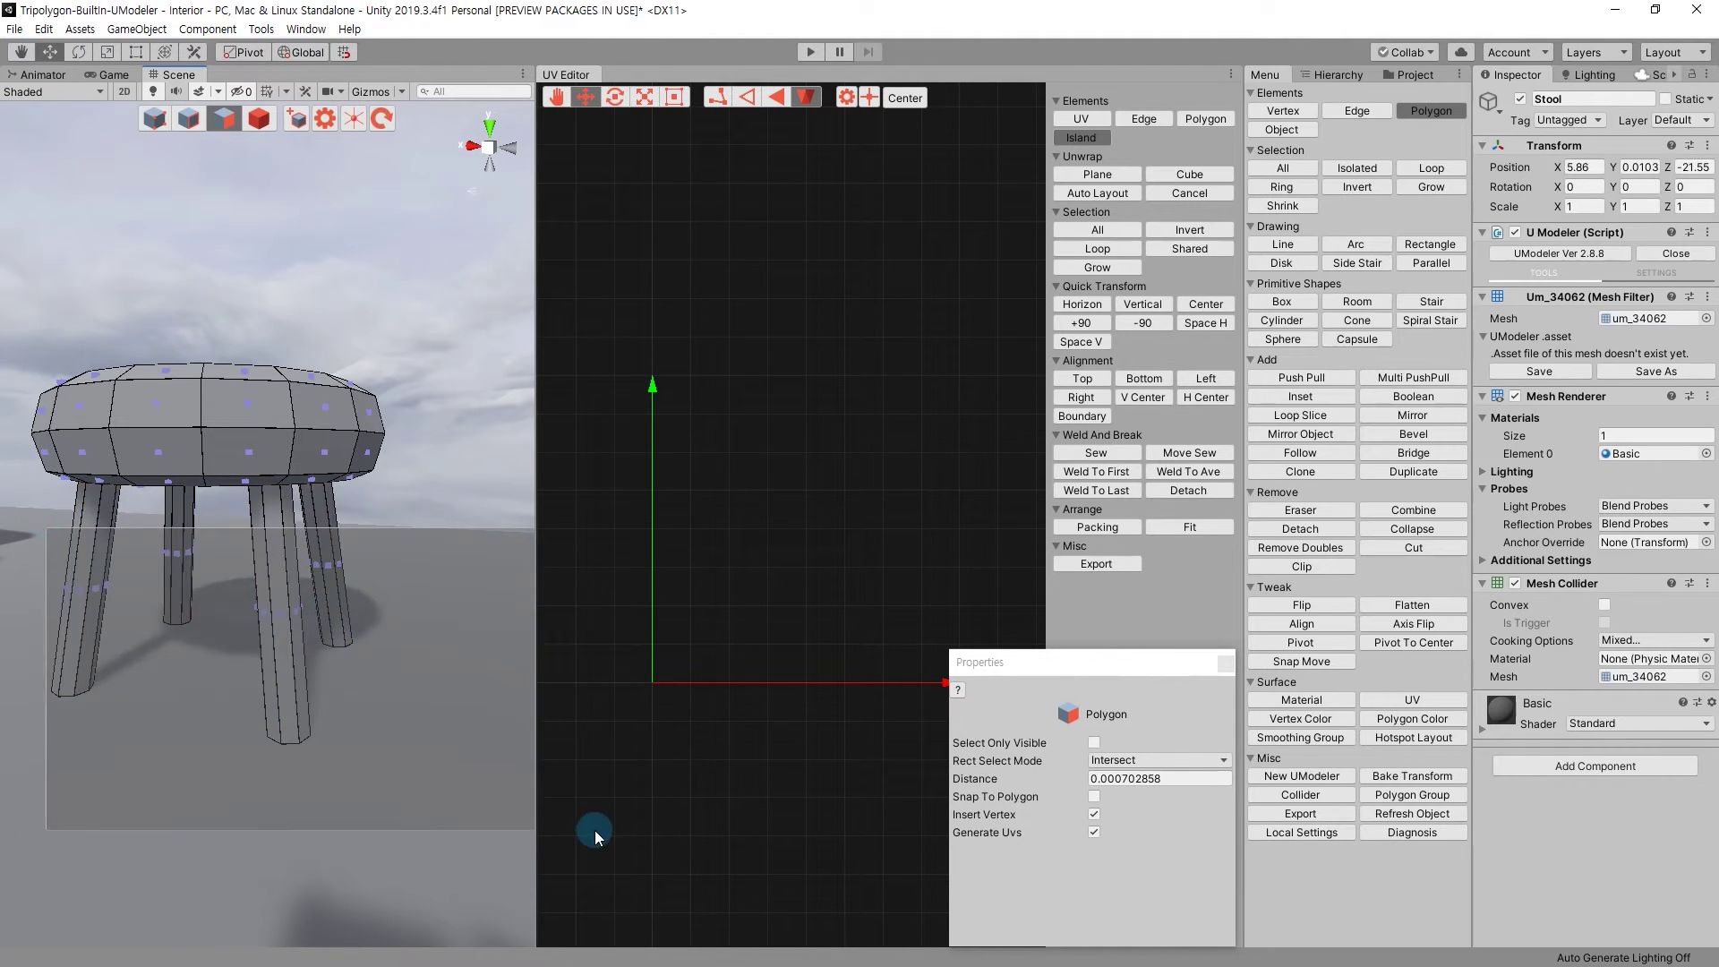
{"action": "left_click_drag", "start_coordinate": [473, 750], "coordinate": [59, 534]}
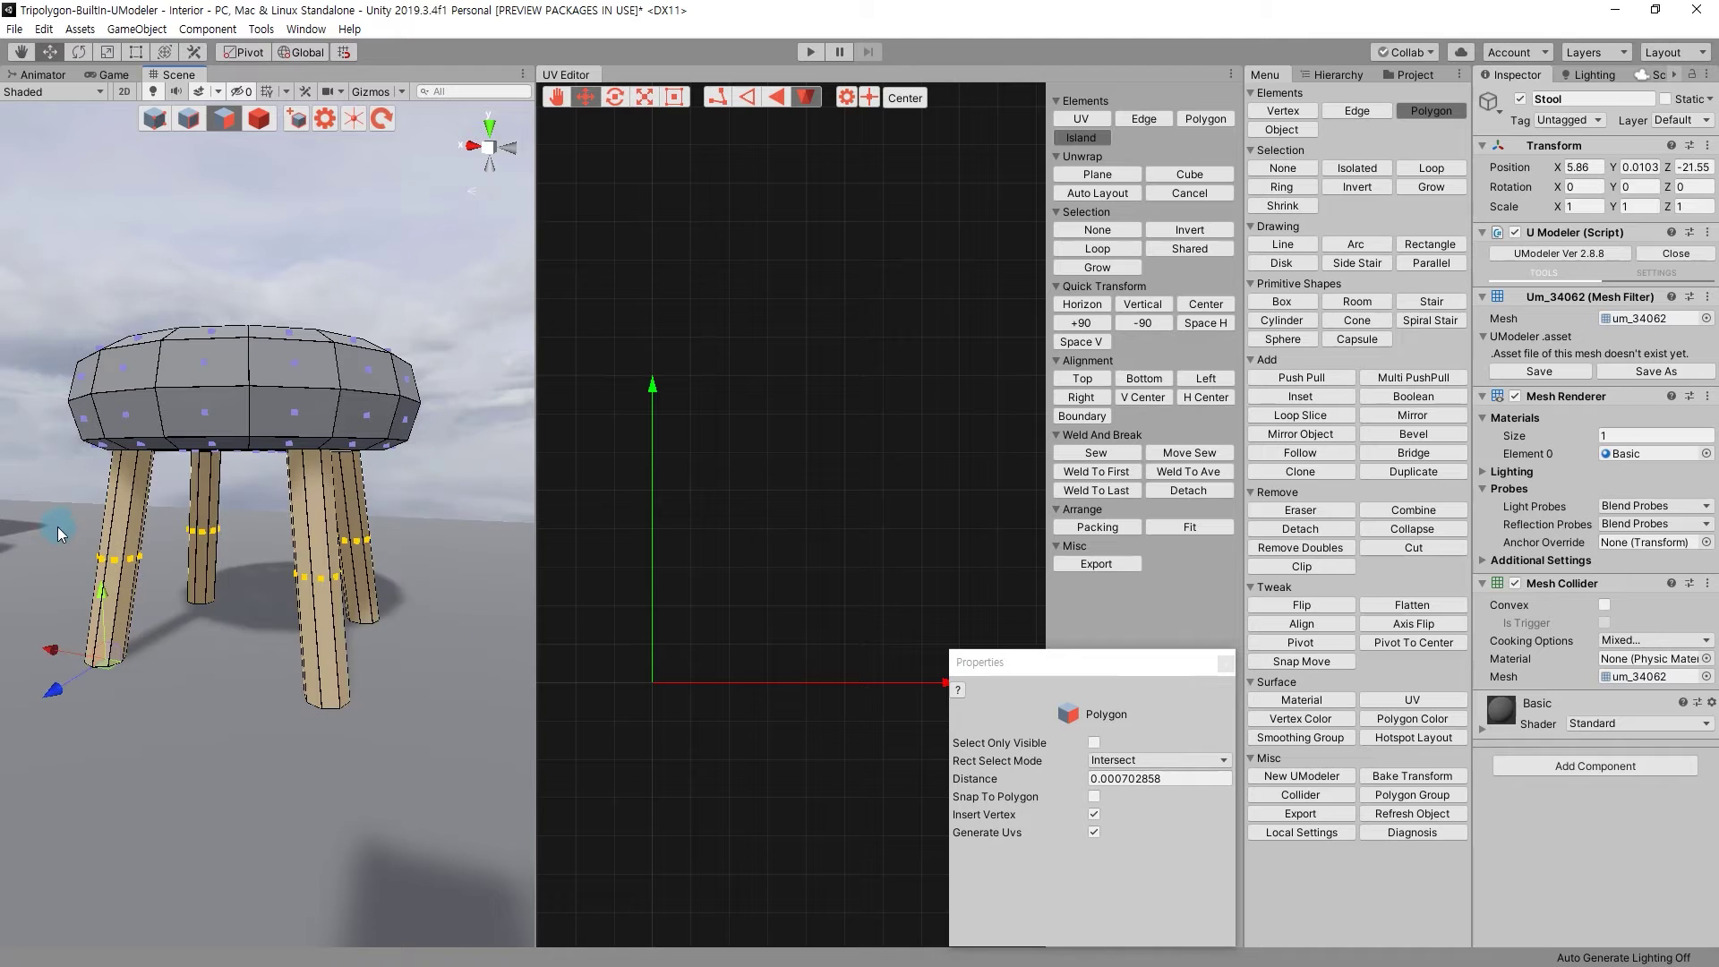
{"action": "left_click", "coordinate": [1101, 193]}
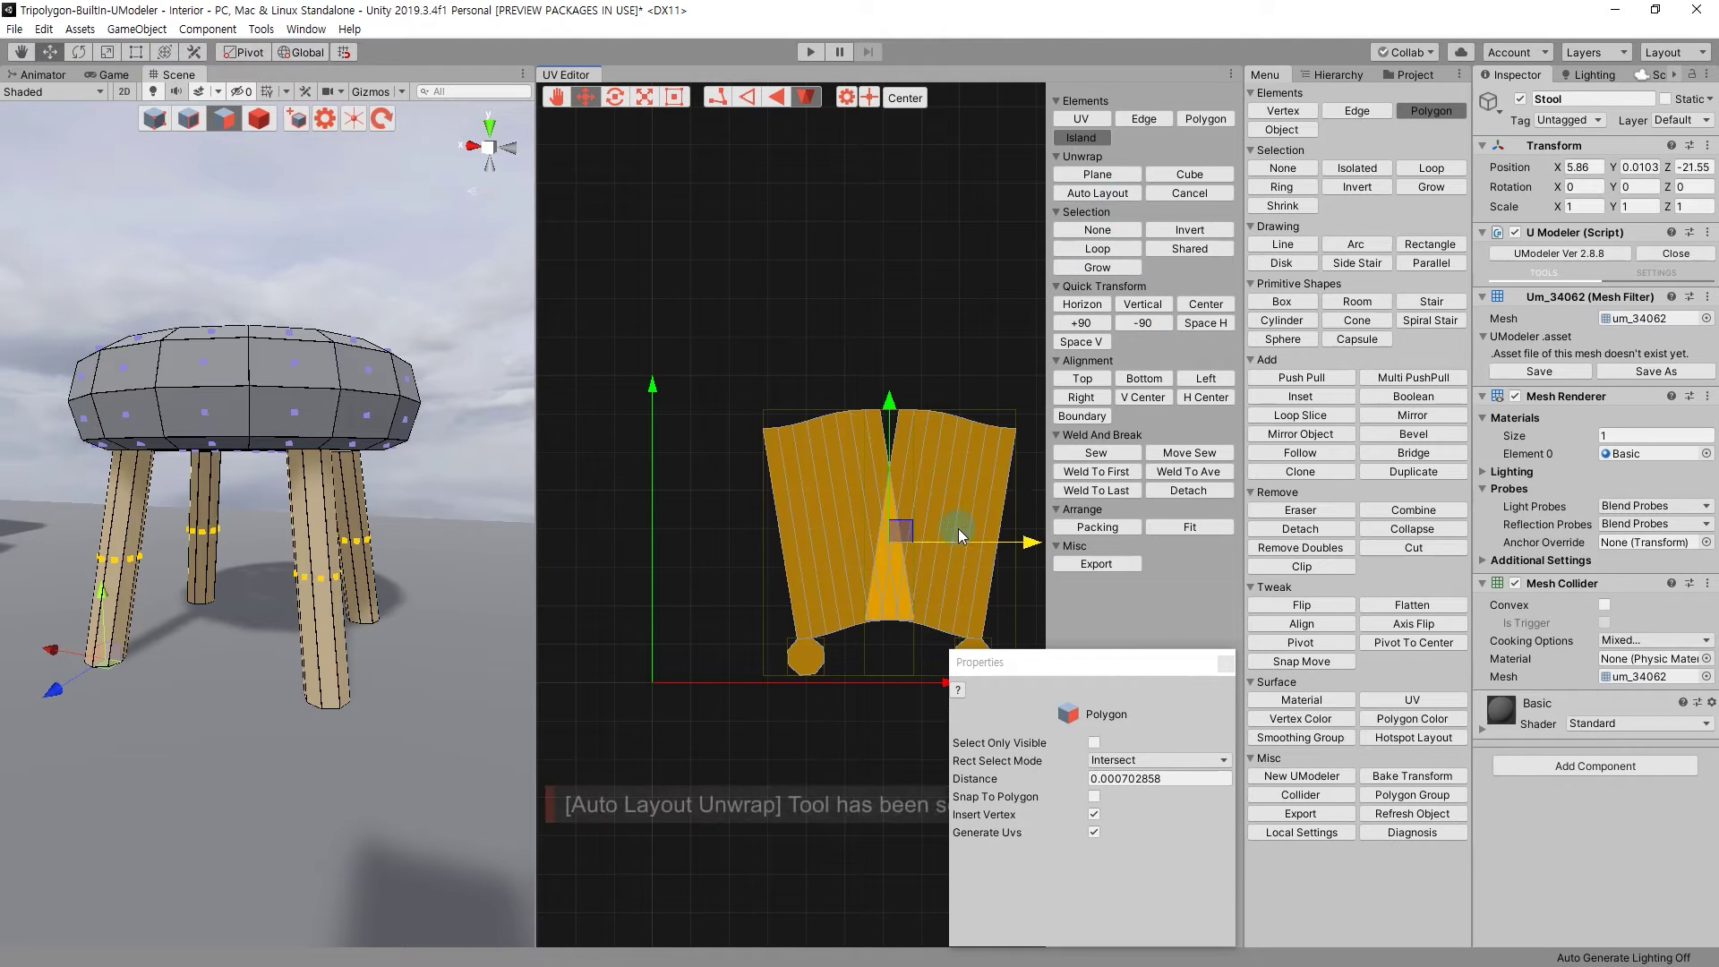
{"action": "middle_click_drag", "start_coordinate": [958, 528], "coordinate": [853, 421]}
{"action": "left_click", "coordinate": [922, 452]}
{"action": "left_click", "coordinate": [1017, 482]}
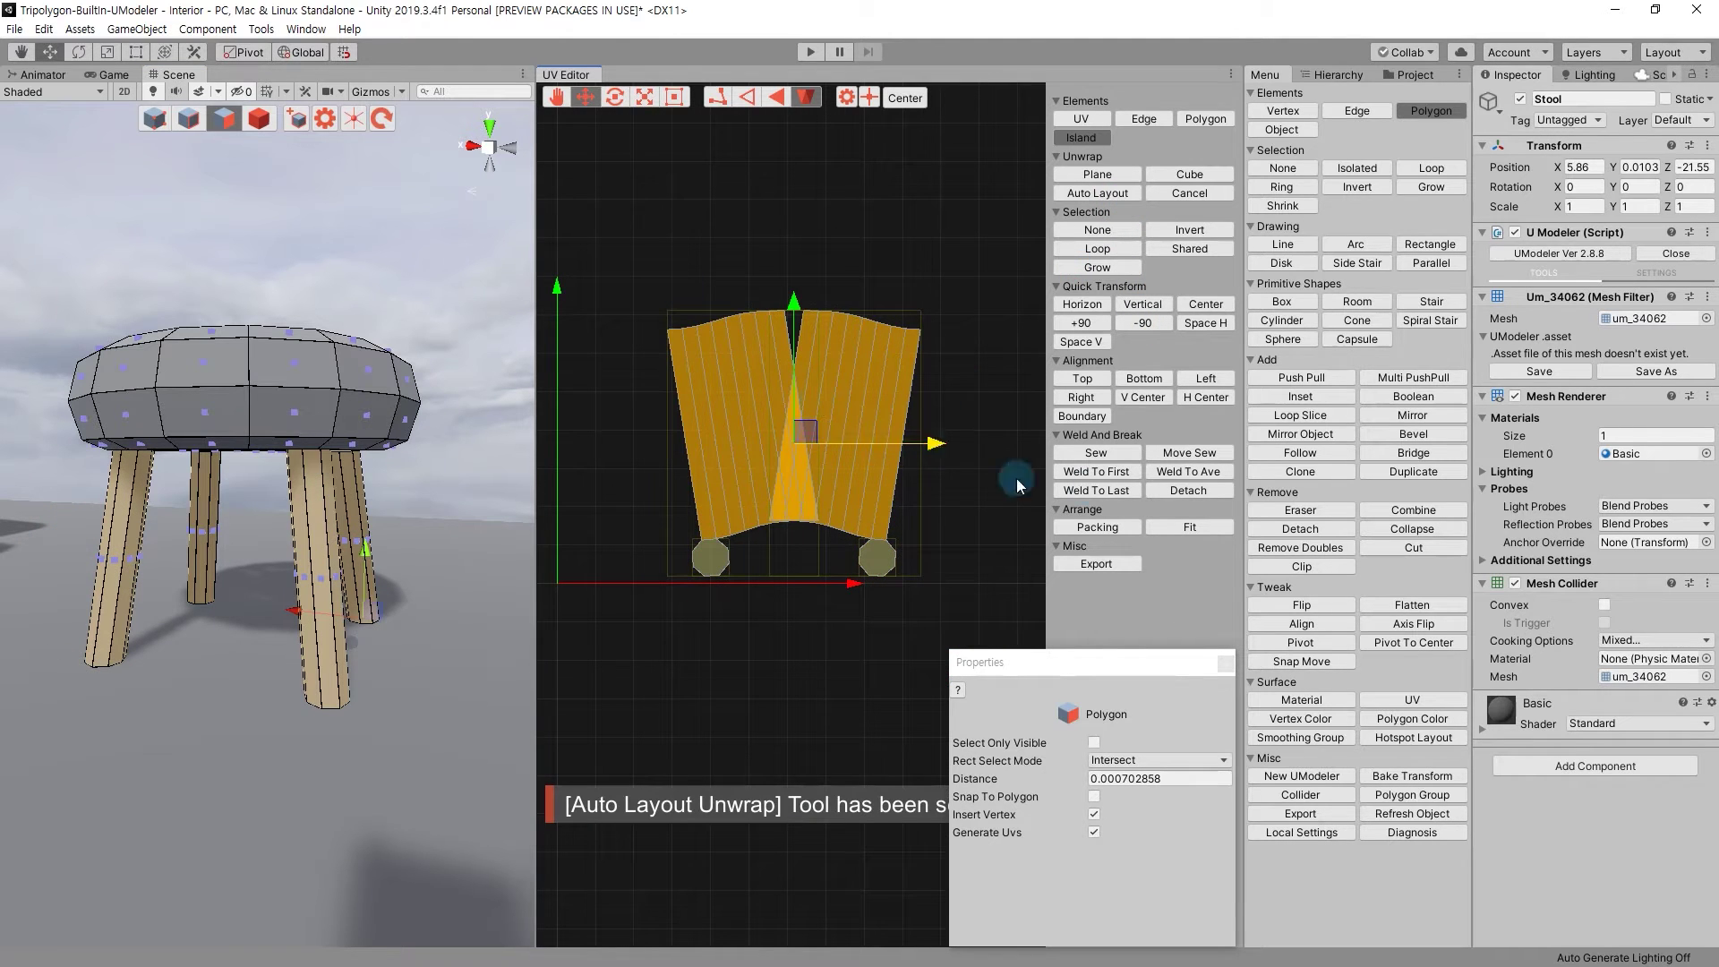
{"action": "left_click", "coordinate": [1165, 492]}
Detach the side-band UV islands and move them, with the leg-end octagons, up and right.
{"action": "left_click", "coordinate": [1207, 130]}
{"action": "left_click_drag", "start_coordinate": [644, 286], "coordinate": [1176, 517]}
{"action": "left_click", "coordinate": [1209, 490]}
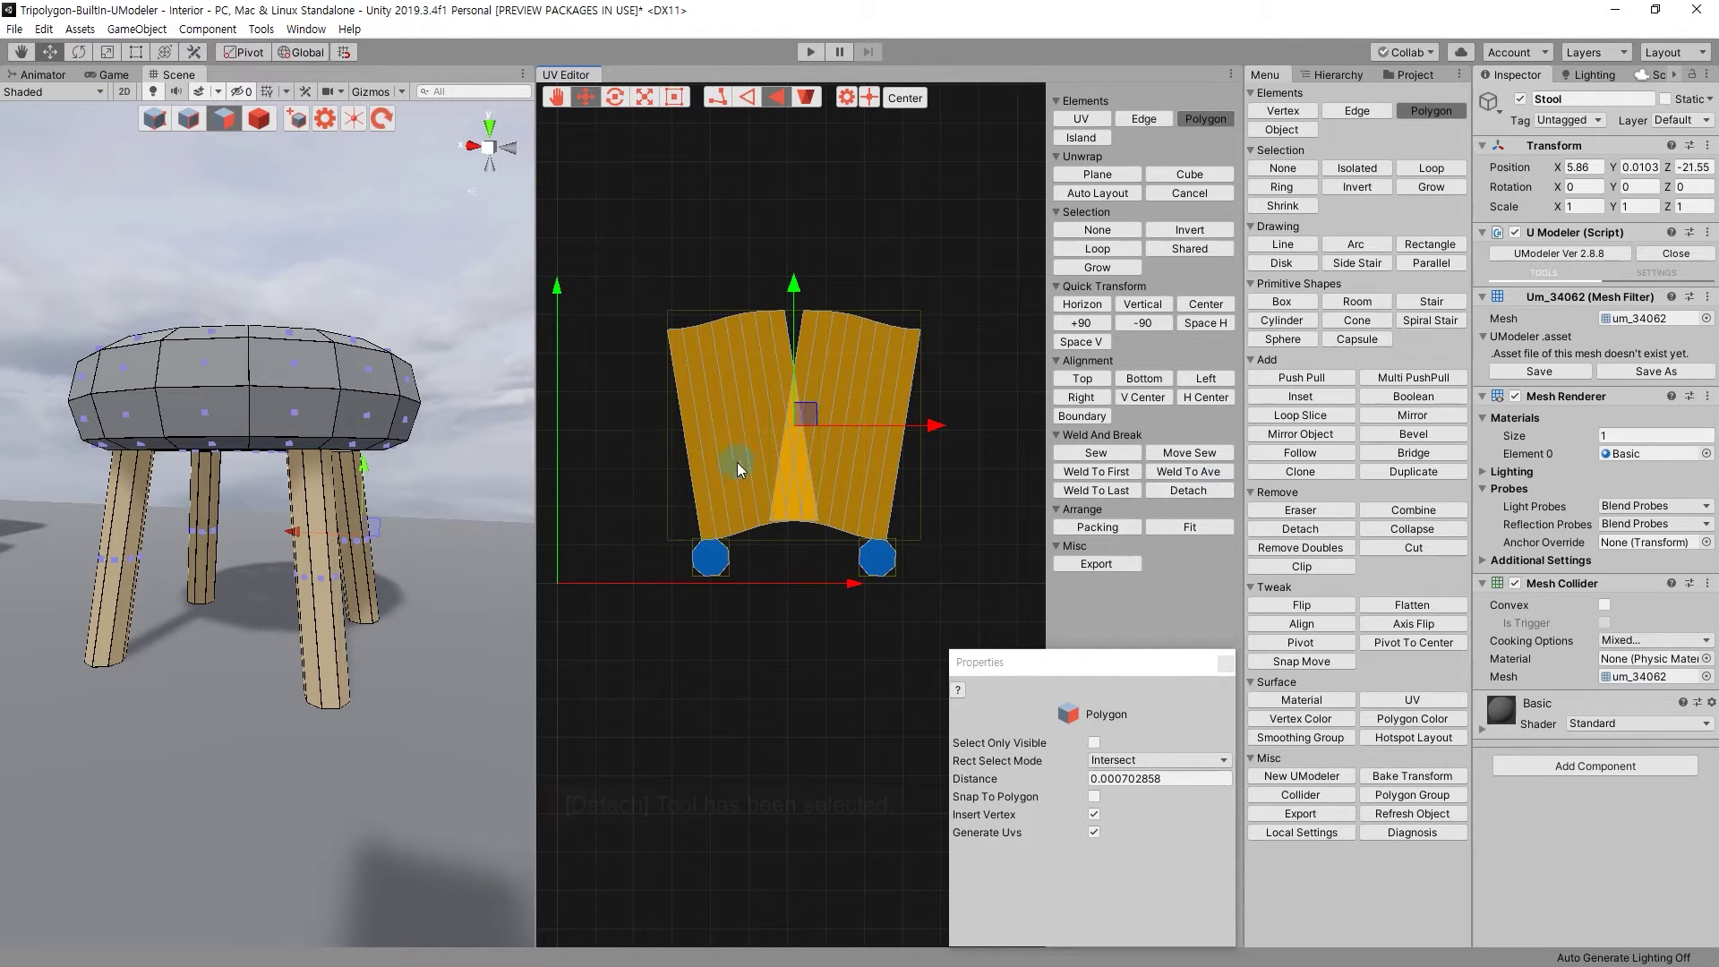
{"action": "left_click_drag", "start_coordinate": [809, 413], "coordinate": [911, 251]}
{"action": "left_click", "coordinate": [651, 493]}
{"action": "left_click_drag", "start_coordinate": [651, 494], "coordinate": [932, 614]}
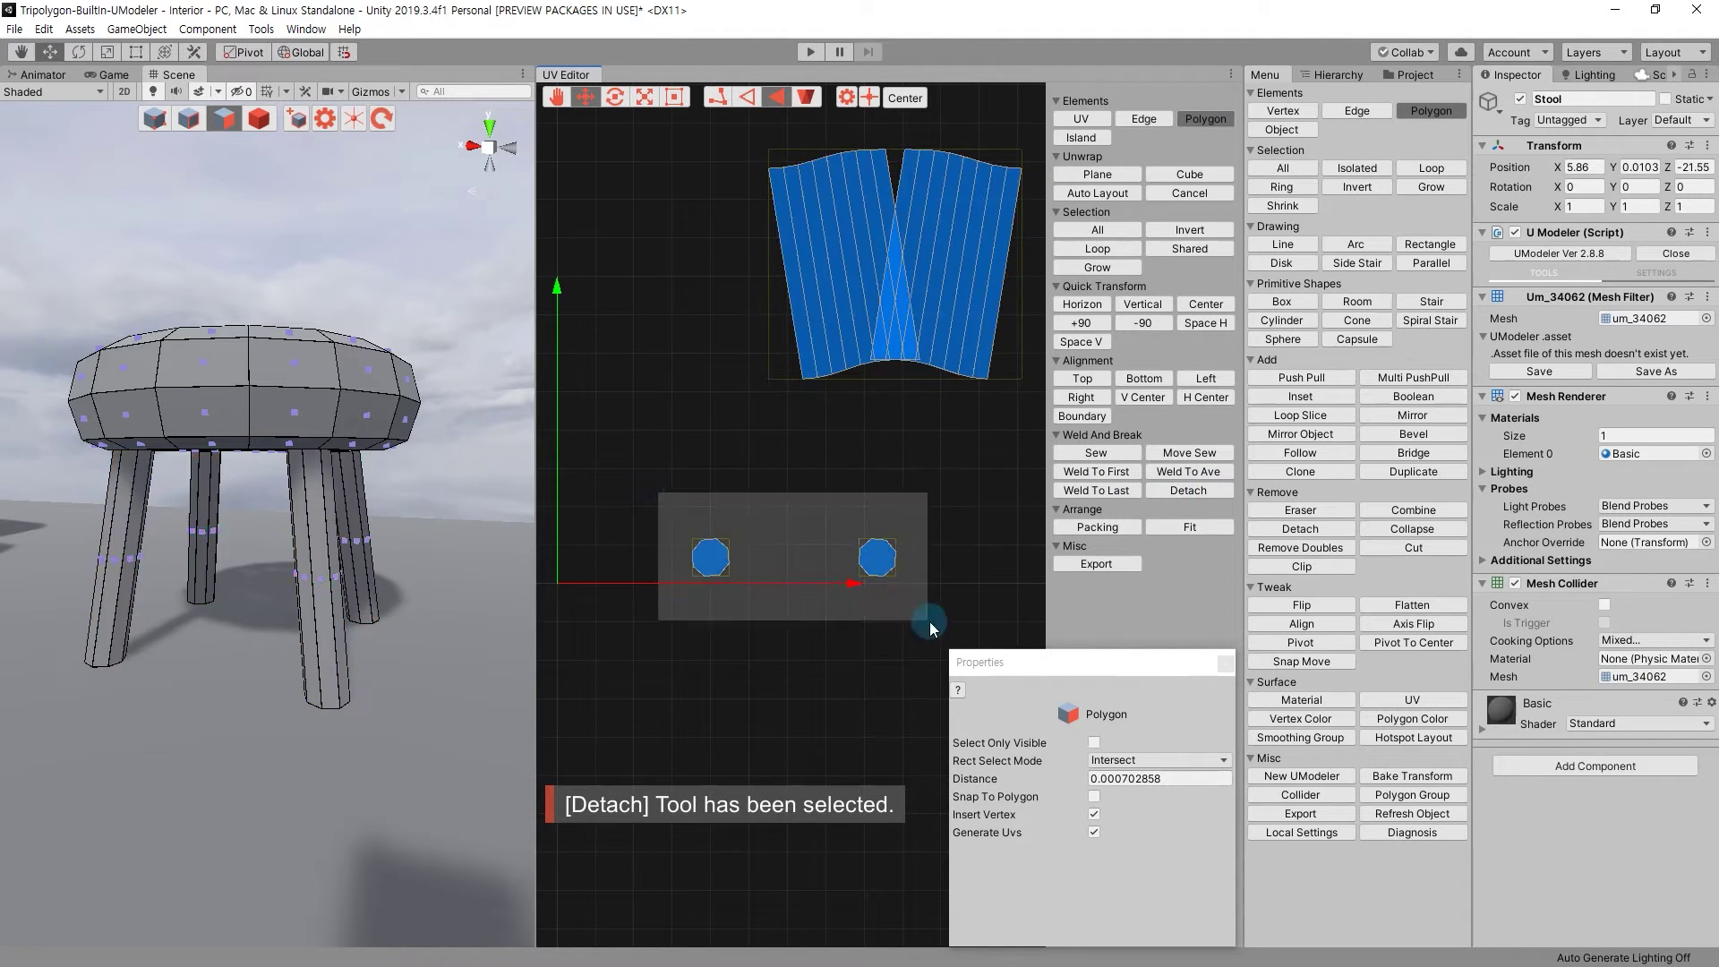
{"action": "left_click_drag", "start_coordinate": [810, 550], "coordinate": [1012, 445]}
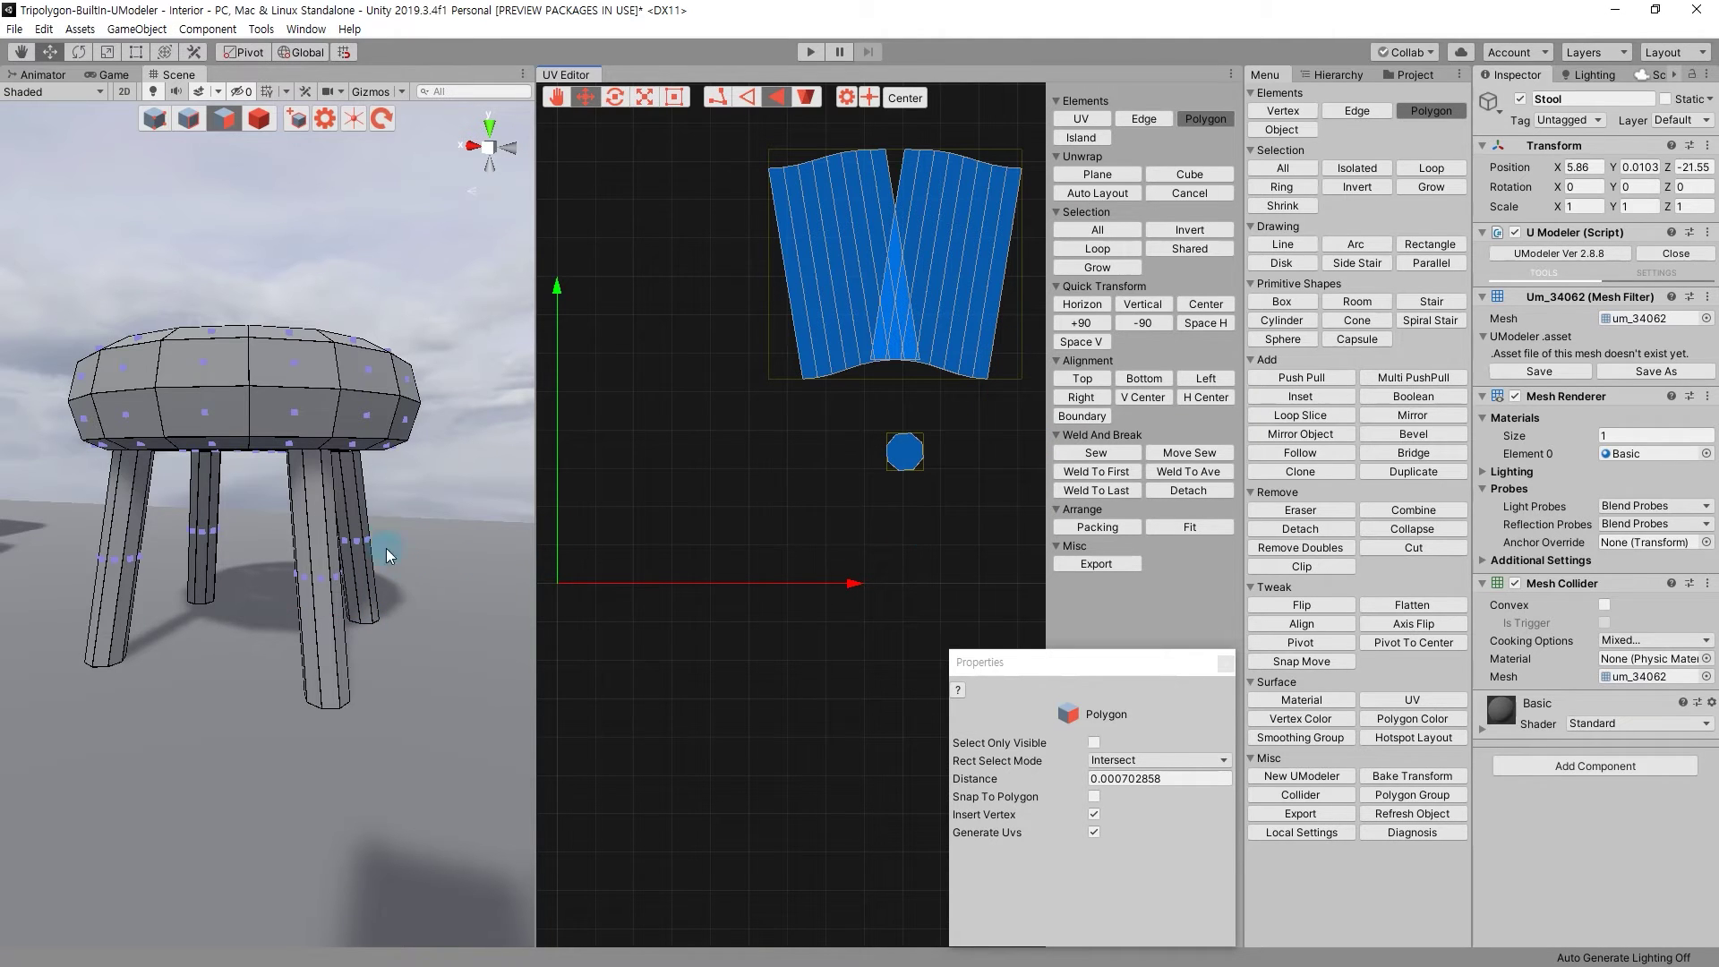
Box-select the seat's top faces in the viewport.
{"action": "left_click_drag", "start_coordinate": [389, 555], "coordinate": [430, 588], "text": "alt"}
{"action": "mouse_move", "coordinate": [471, 437]}
{"action": "left_mouse_down"}
{"action": "mouse_move", "coordinate": [87, 240]}
{"action": "mouse_move", "coordinate": [147, 277]}
{"action": "left_mouse_up"}
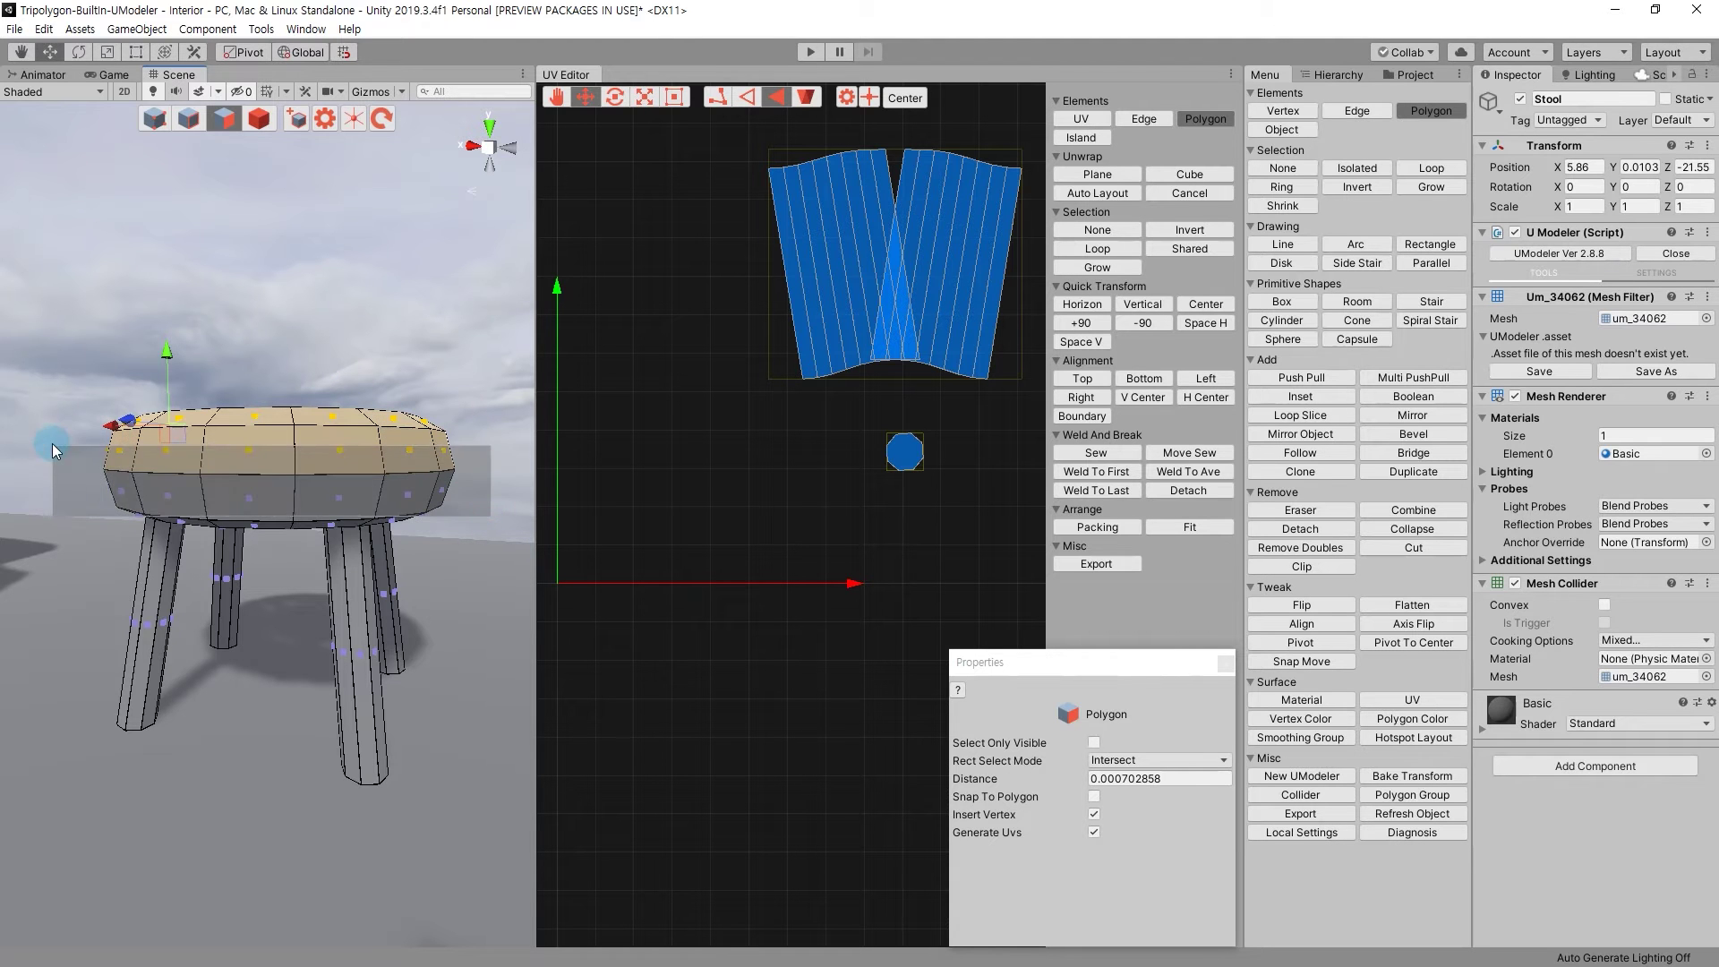
{"action": "mouse_move", "coordinate": [249, 466]}
{"action": "left_mouse_down", "text": "alt"}
{"action": "mouse_move", "coordinate": [407, 609]}
{"action": "mouse_move", "coordinate": [394, 502]}
{"action": "left_mouse_up", "text": "alt"}
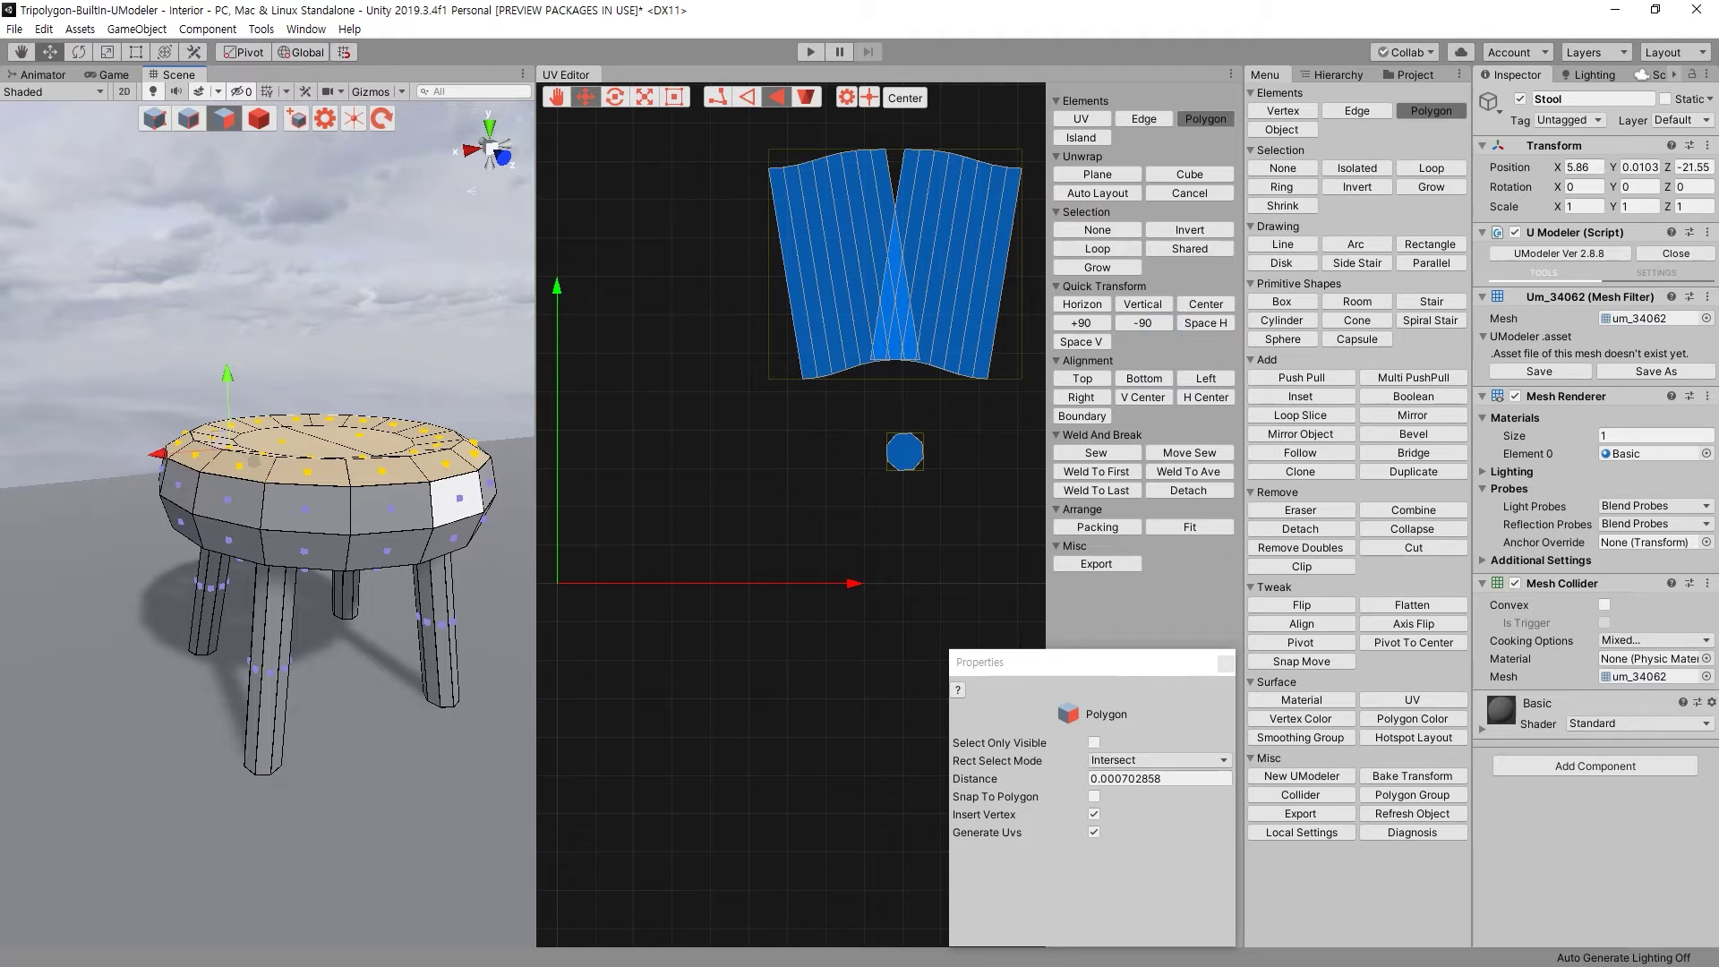
Plane-unwrap the seat top into a disc island and move it up and left.
{"action": "left_click", "coordinate": [1098, 175]}
{"action": "left_click", "coordinate": [1182, 319]}
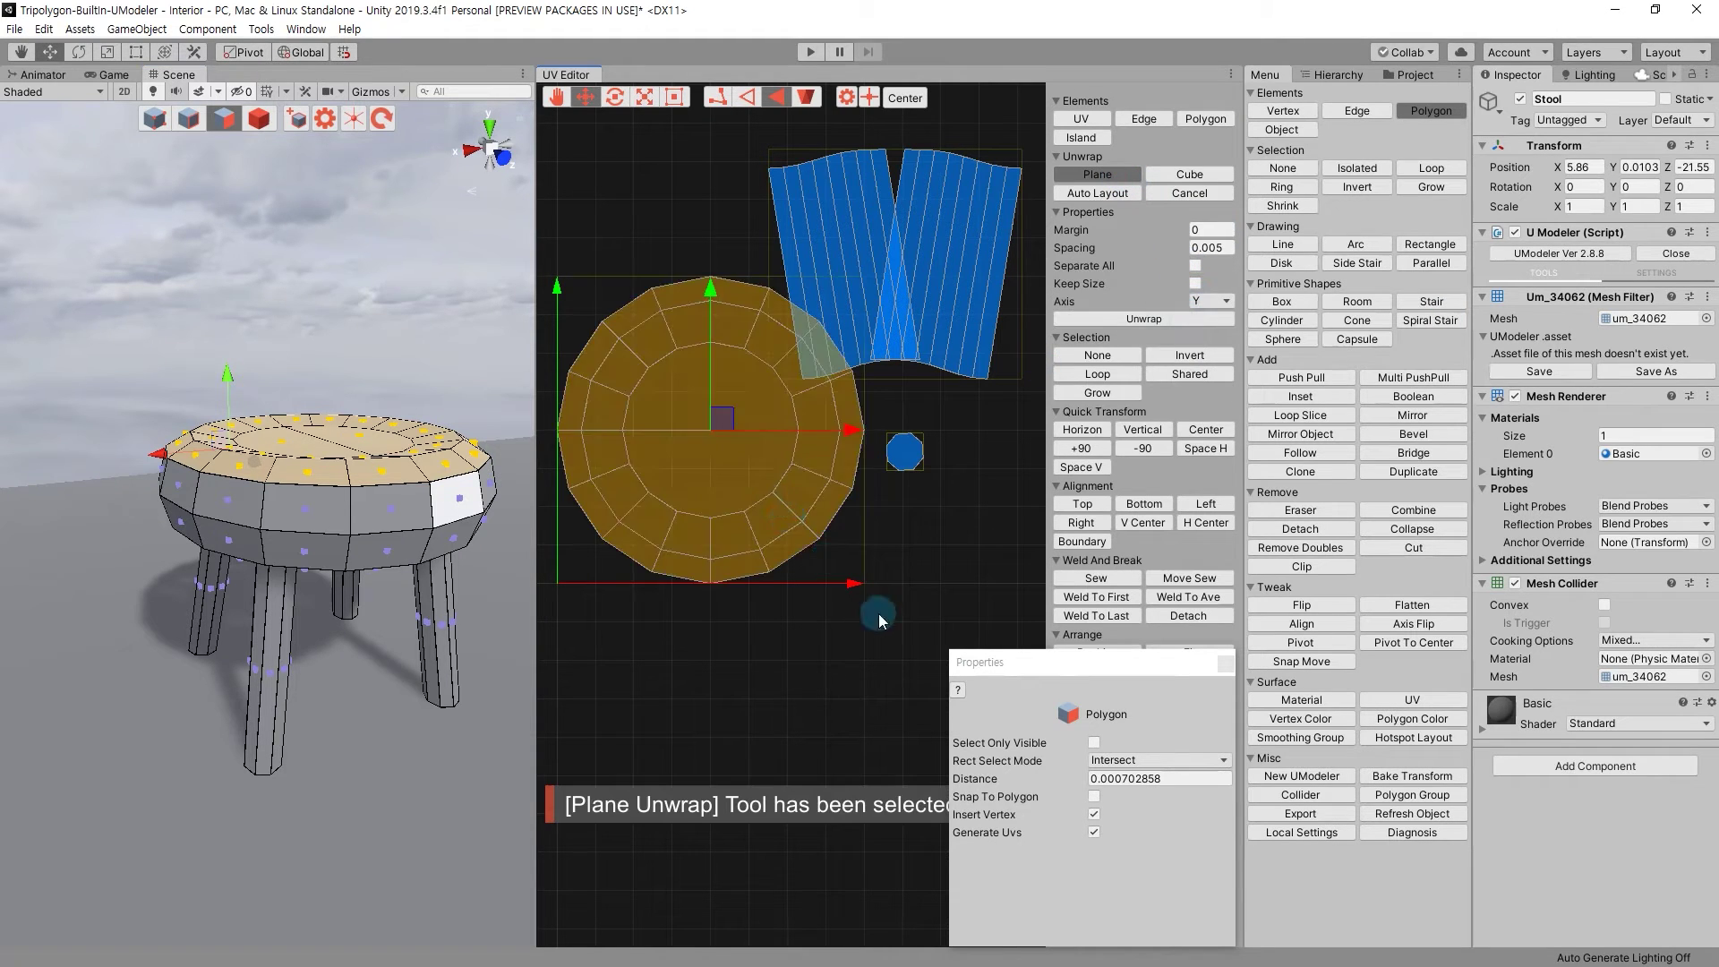
{"action": "scroll", "coordinate": [777, 512], "scroll_direction": "down", "scroll_amount": 3}
{"action": "left_click_drag", "start_coordinate": [834, 467], "coordinate": [688, 225]}
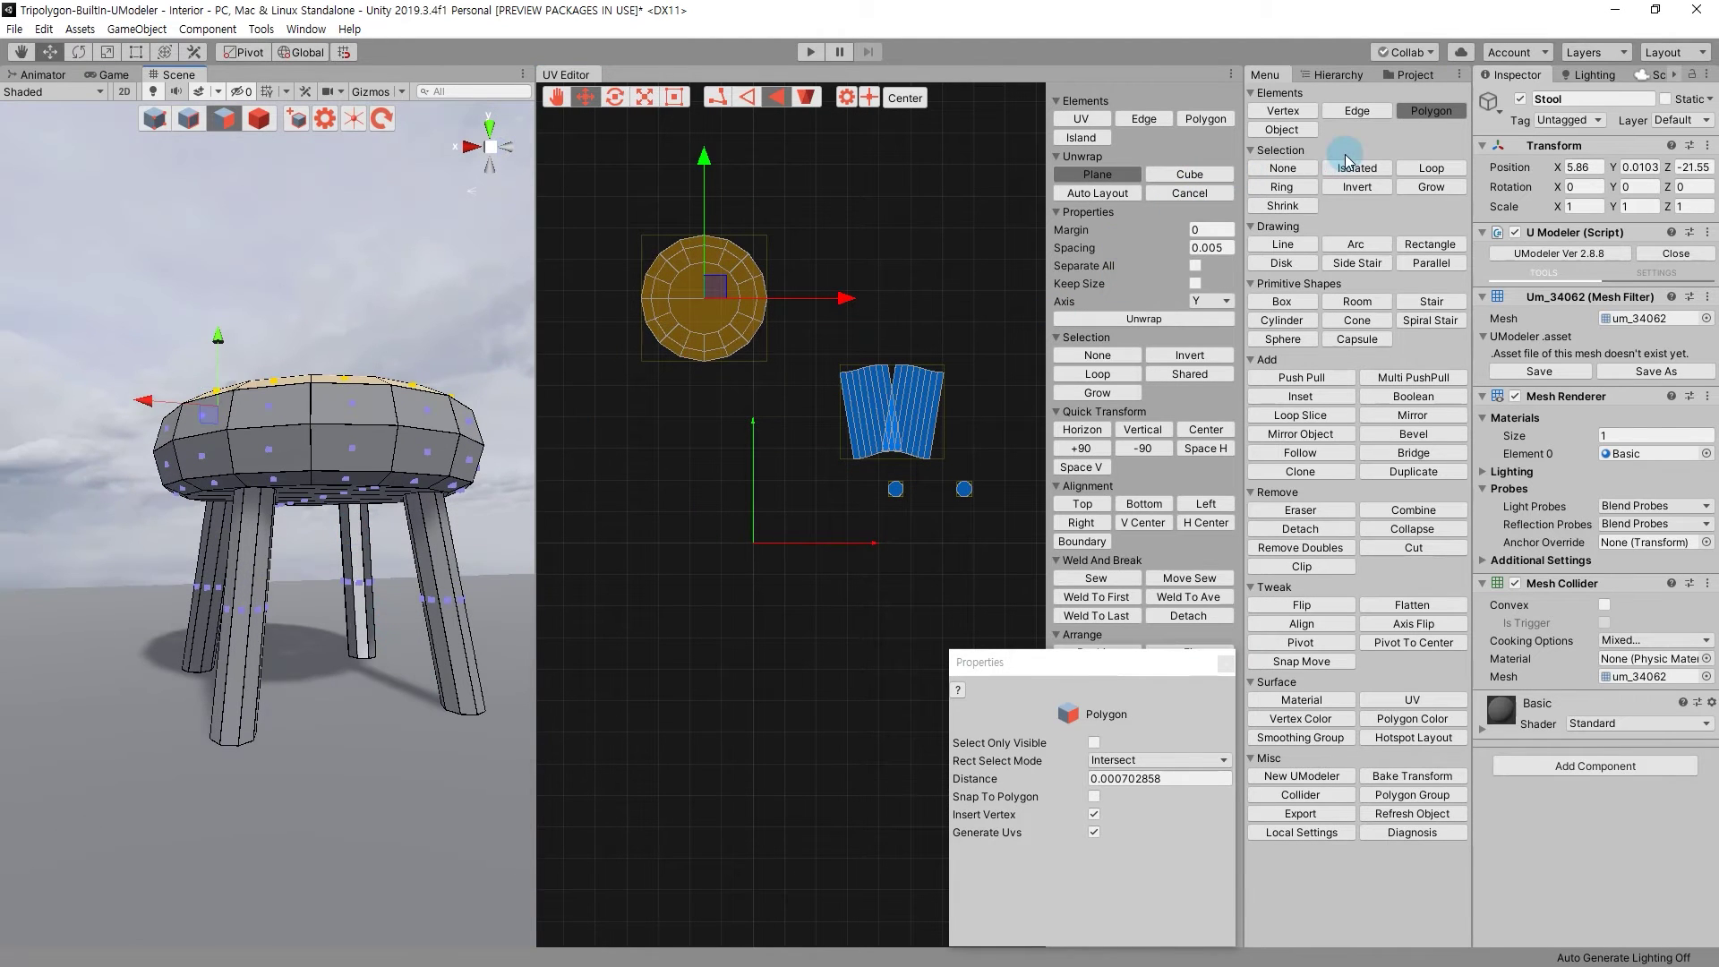
Plane-unwrap the underside faces into a disc and move it to the upper right.
{"action": "left_click", "coordinate": [455, 396]}
{"action": "left_click_drag", "start_coordinate": [459, 467], "coordinate": [495, 479], "text": "alt"}
{"action": "left_click", "coordinate": [347, 483]}
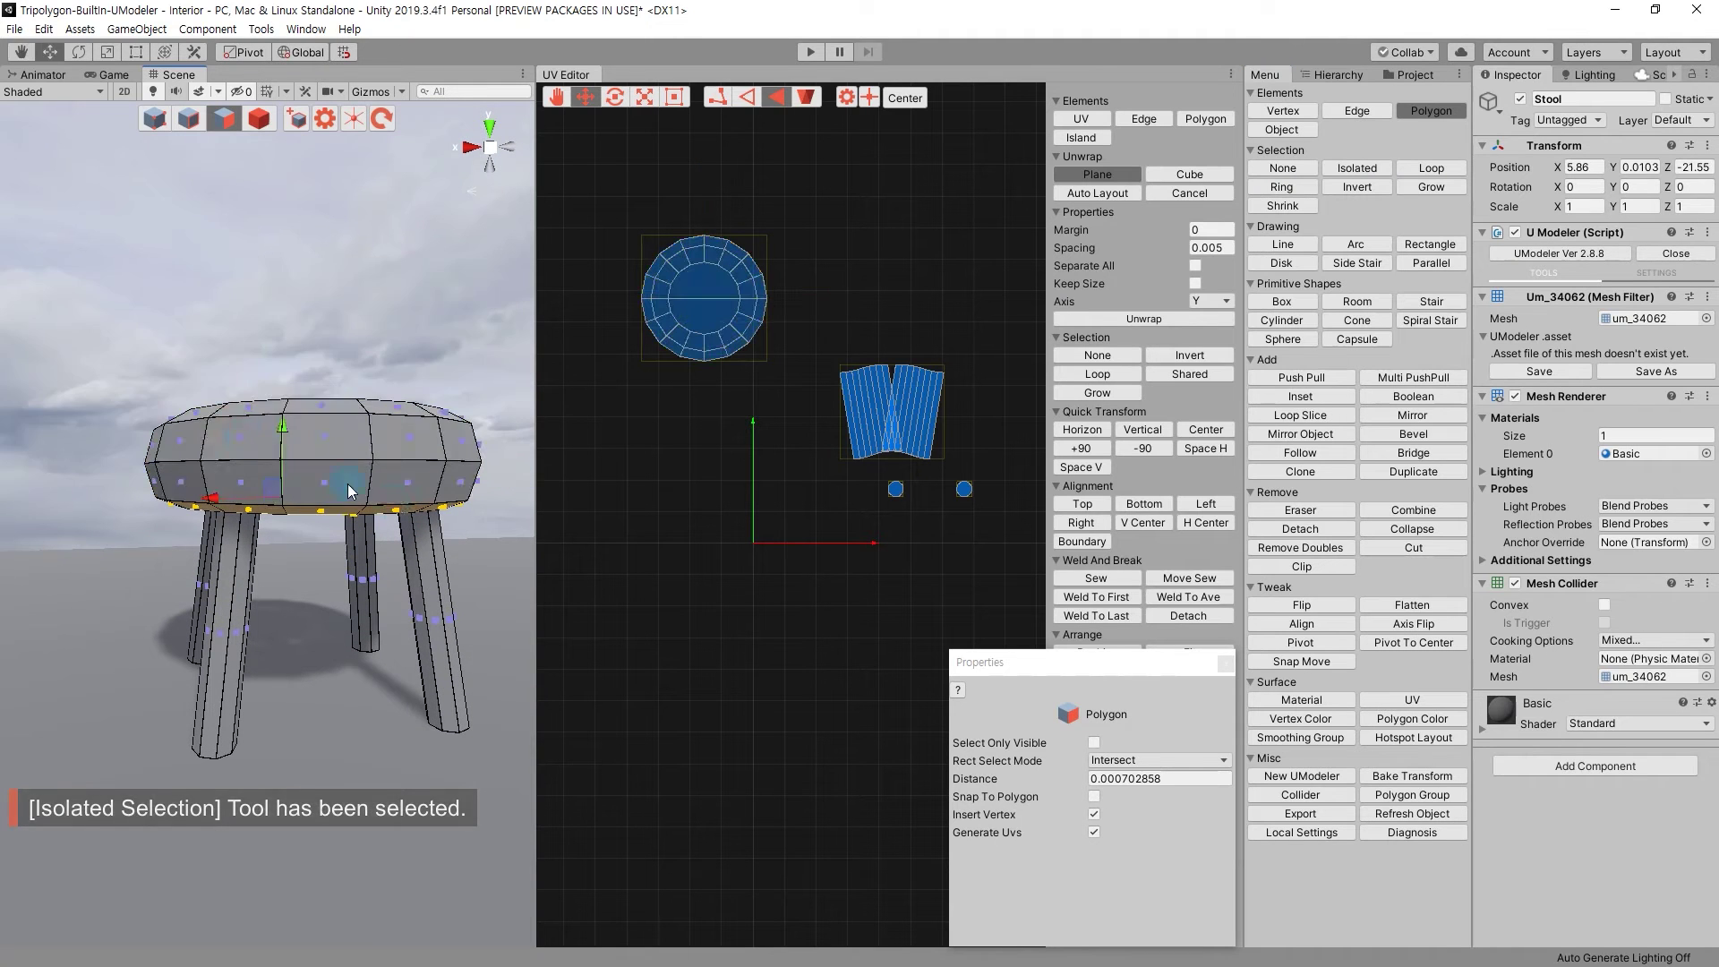
{"action": "left_click_drag", "start_coordinate": [347, 484], "coordinate": [393, 385], "text": "alt"}
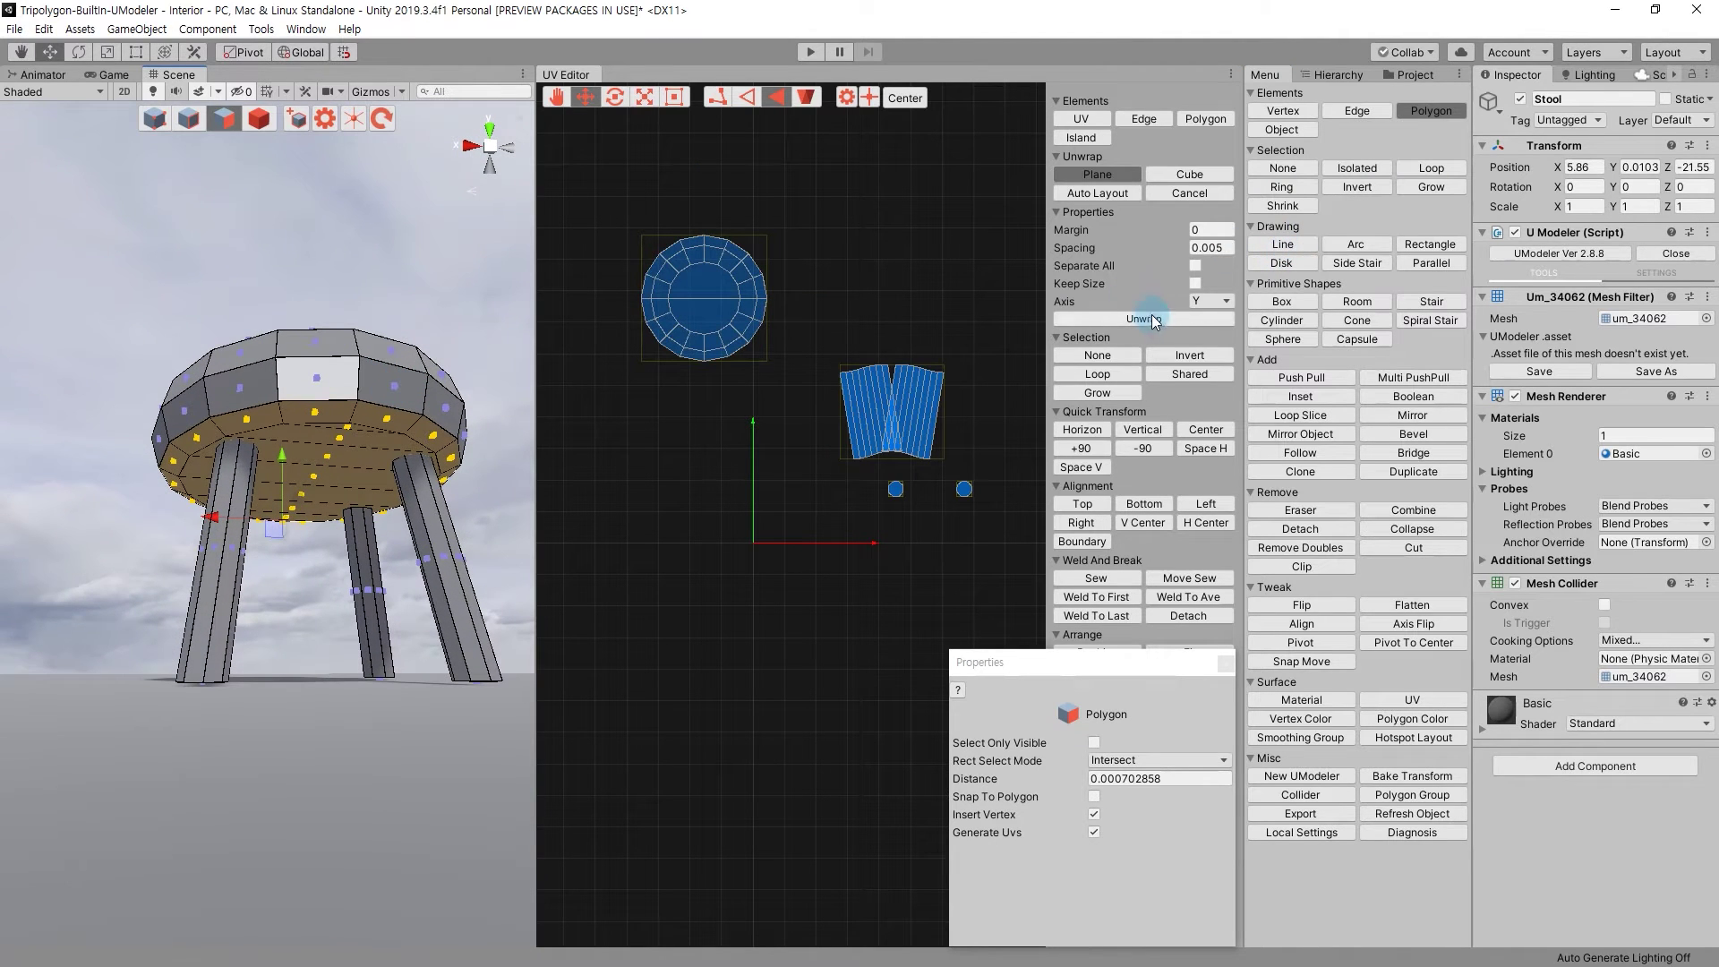
{"action": "left_click", "coordinate": [1154, 320]}
{"action": "left_click_drag", "start_coordinate": [825, 475], "coordinate": [921, 195]}
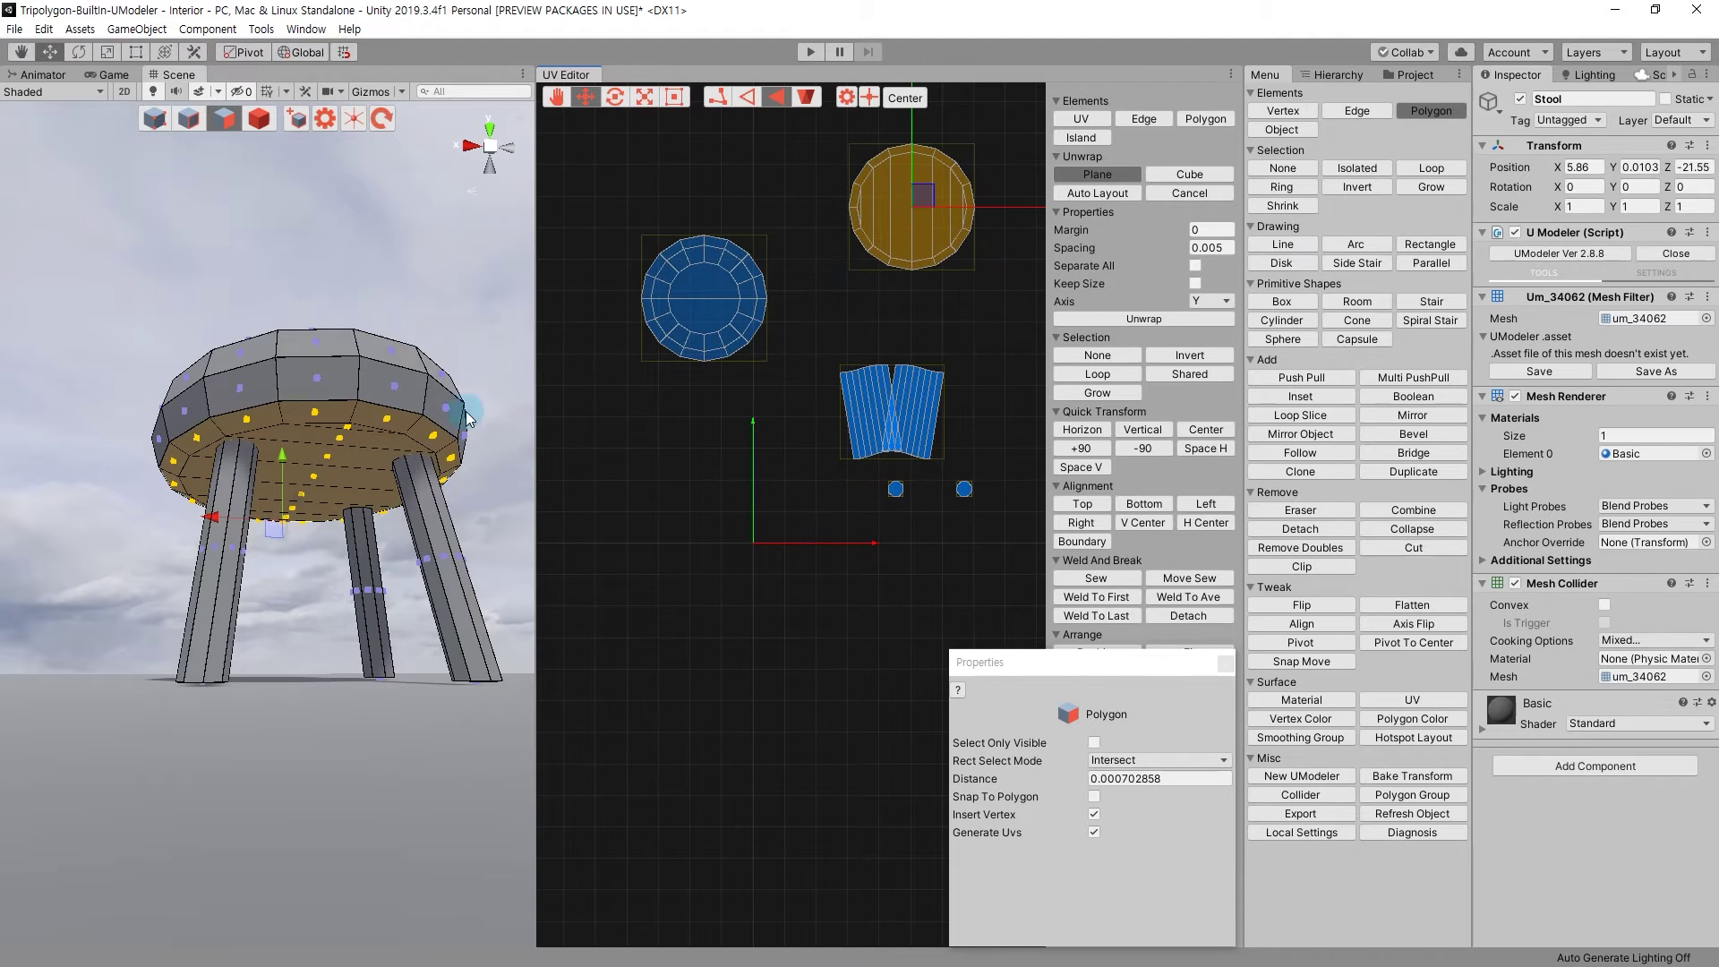
{"action": "left_click_drag", "start_coordinate": [421, 412], "coordinate": [442, 492], "text": "alt"}
{"action": "double_click", "coordinate": [168, 460]}
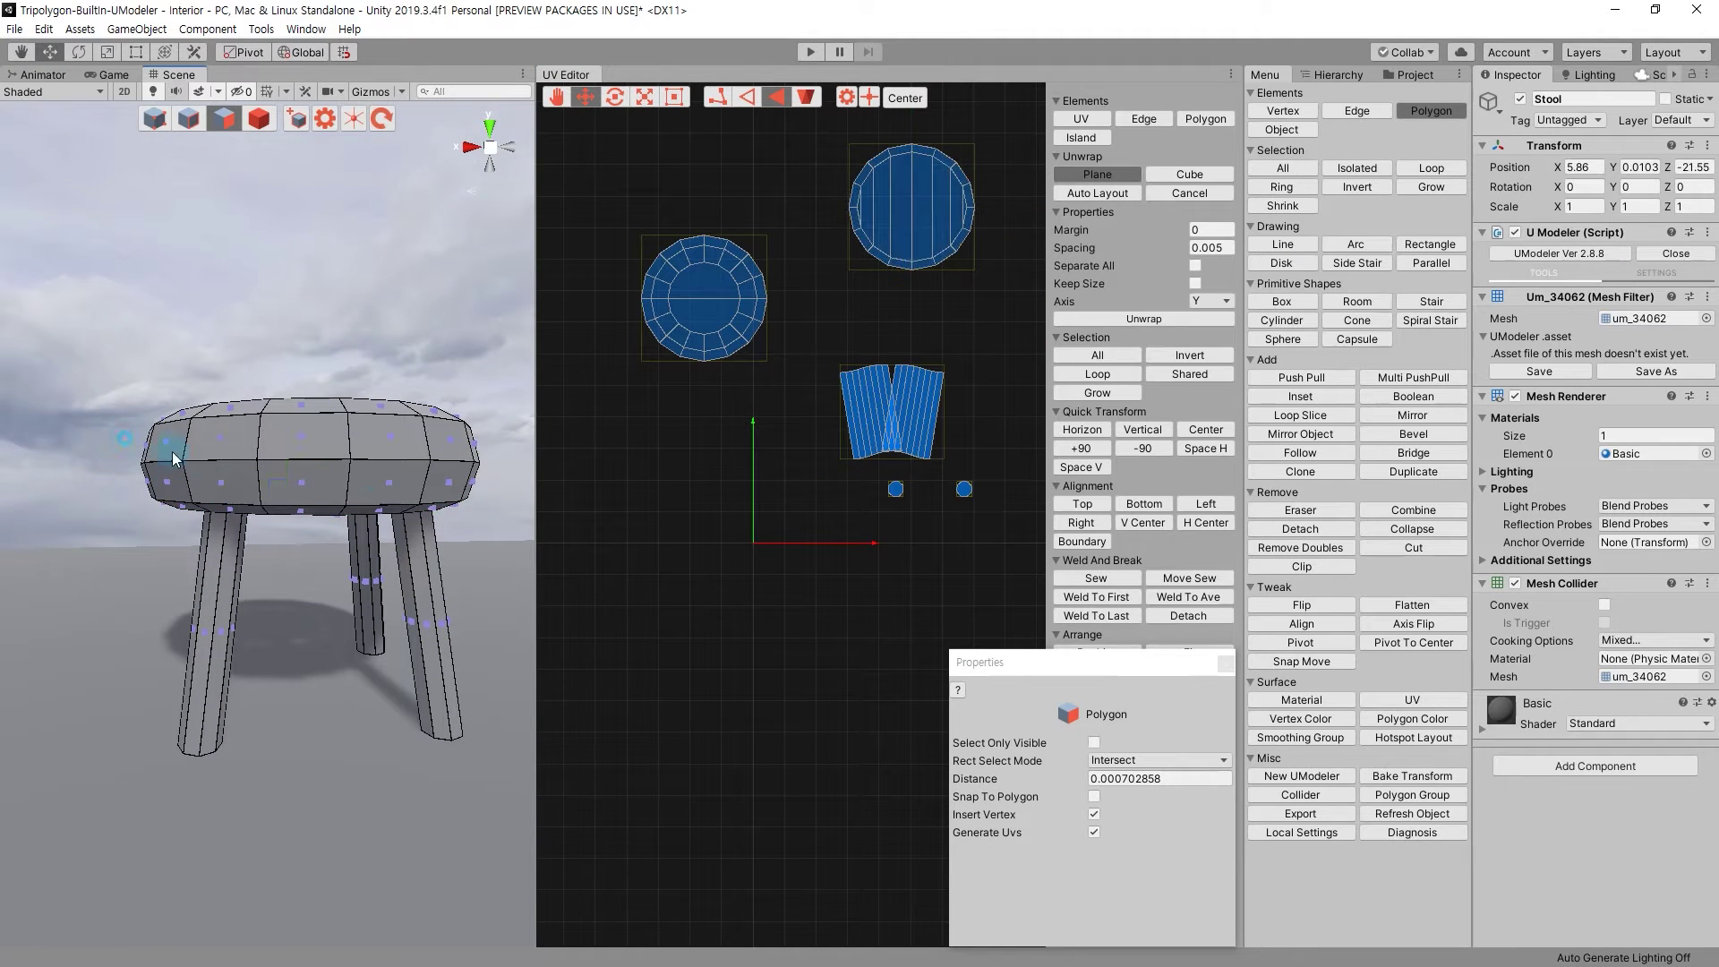
Select all the faces around the stool's side band.
{"action": "left_click_drag", "start_coordinate": [367, 383], "coordinate": [326, 369], "text": "alt"}
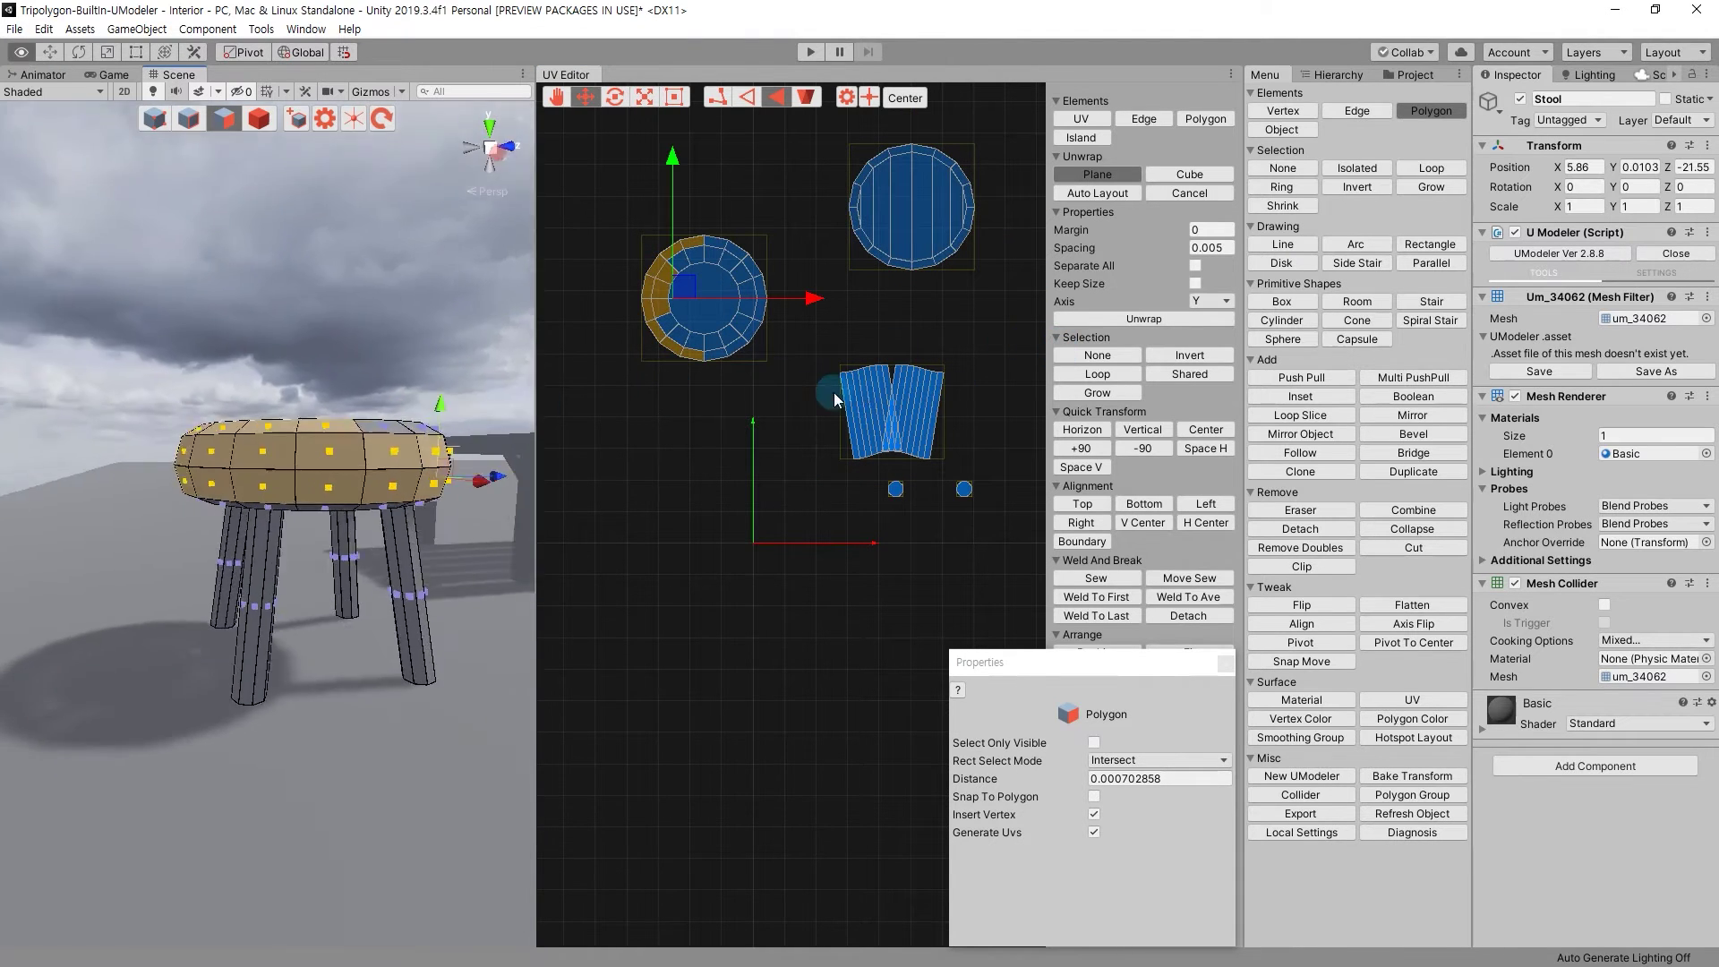
{"action": "mouse_move", "coordinate": [156, 330]}
{"action": "left_mouse_down"}
{"action": "mouse_move", "coordinate": [318, 432]}
{"action": "mouse_move", "coordinate": [340, 427]}
{"action": "mouse_move", "coordinate": [334, 370]}
{"action": "left_mouse_up"}
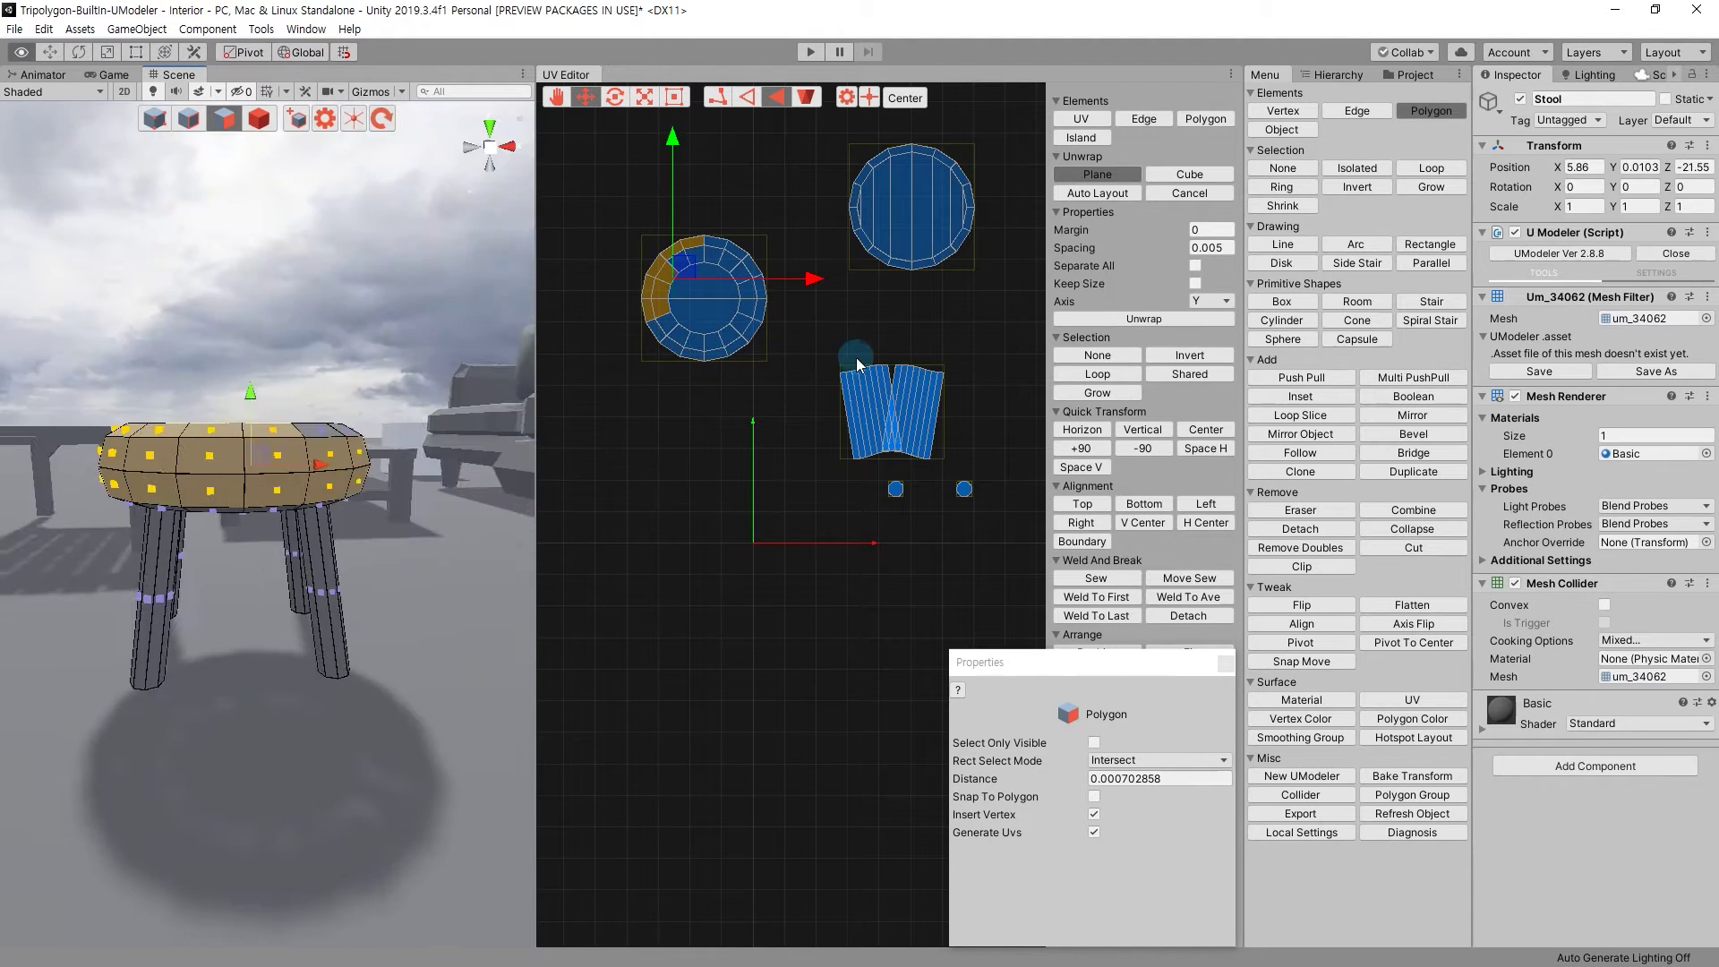
{"action": "mouse_move", "coordinate": [103, 362]}
{"action": "left_mouse_down"}
{"action": "mouse_move", "coordinate": [327, 436]}
{"action": "mouse_move", "coordinate": [598, 357]}
{"action": "left_mouse_up"}
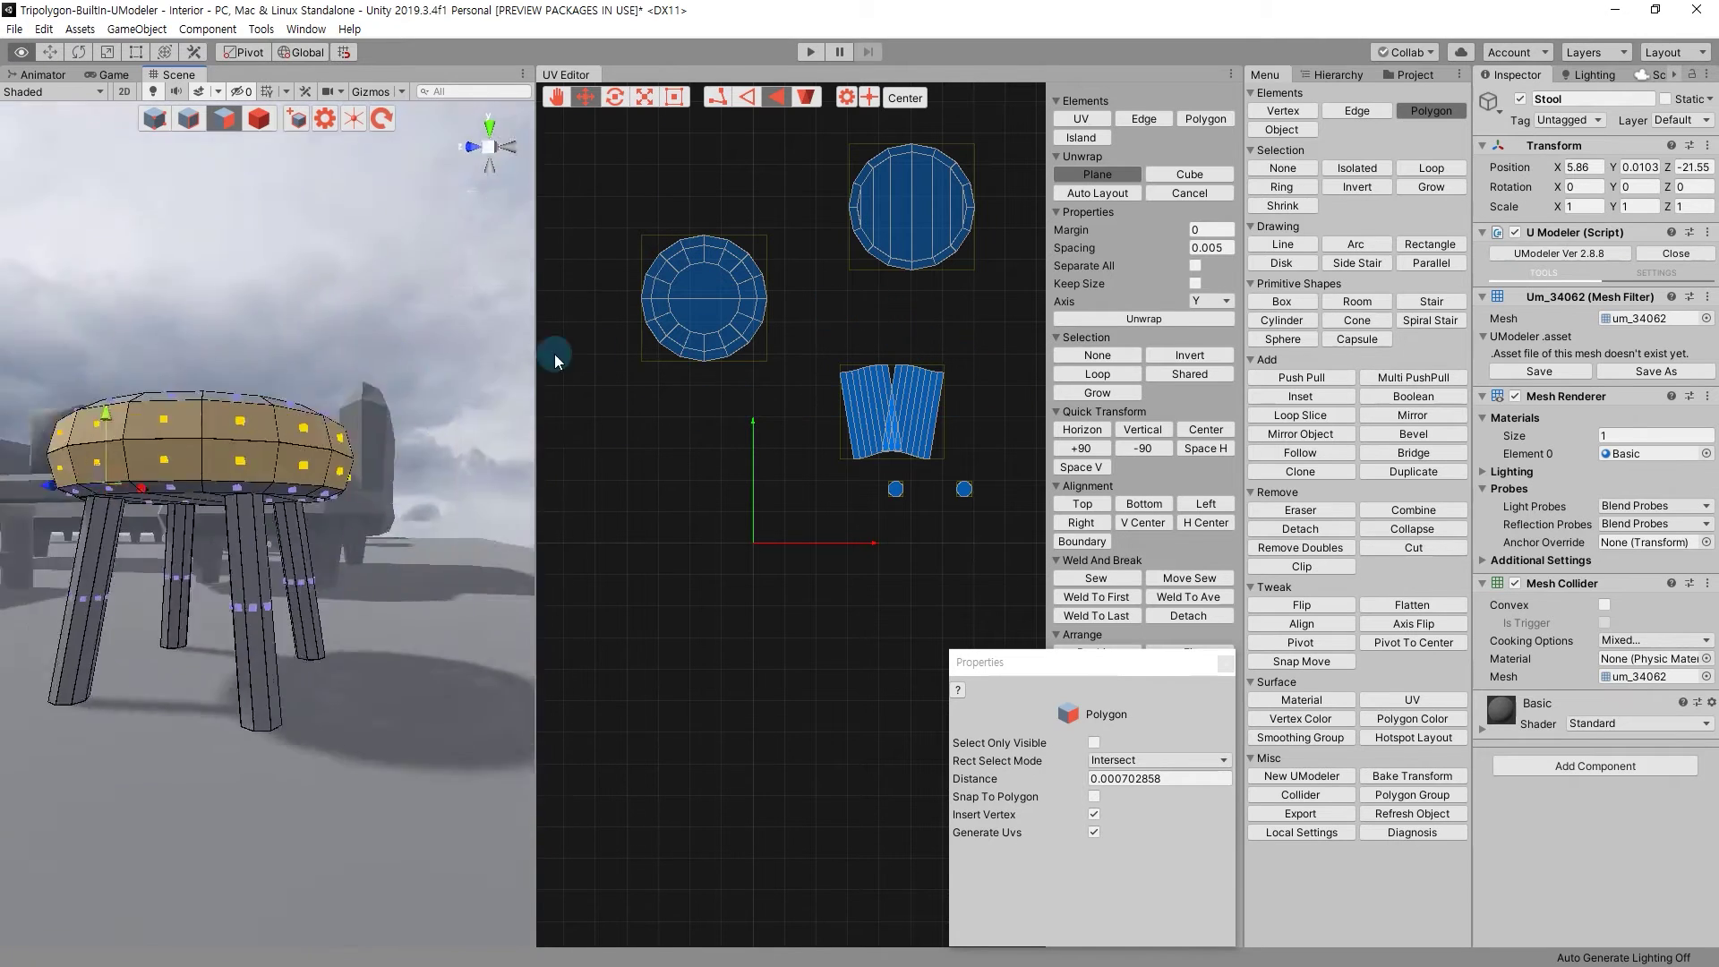
{"action": "left_click_drag", "start_coordinate": [598, 357], "coordinate": [1323, 418], "text": "alt"}
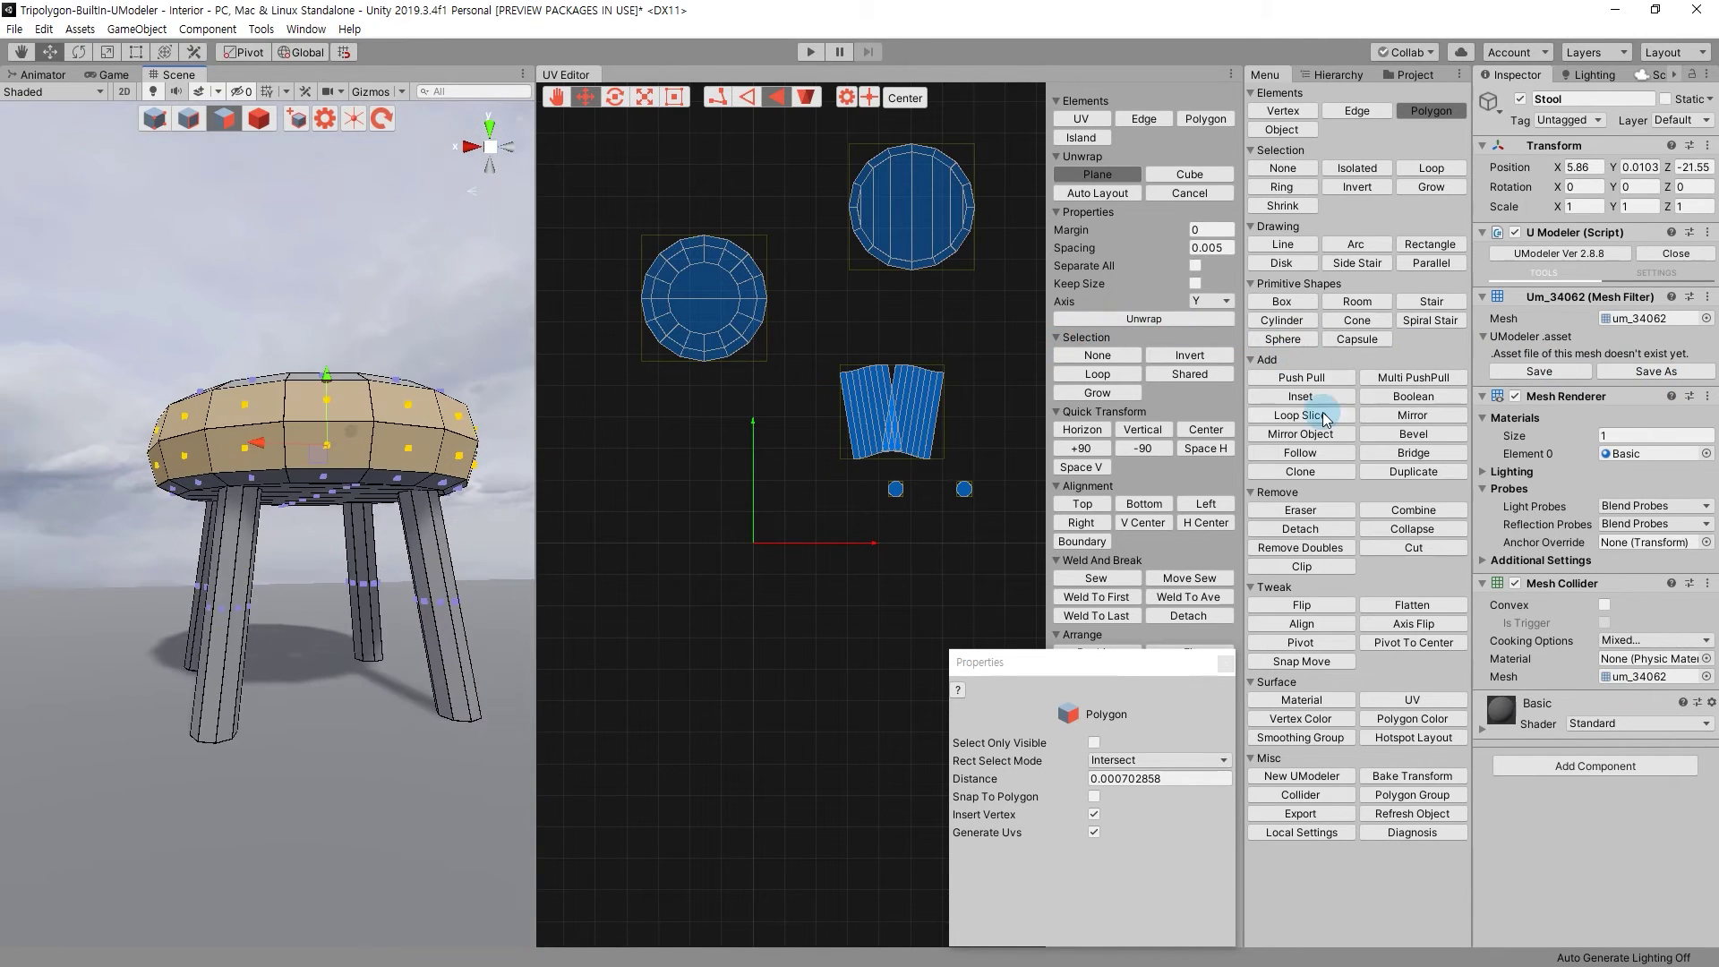
{"action": "mouse_move", "coordinate": [379, 573]}
{"action": "left_mouse_down", "text": "alt"}
{"action": "mouse_move", "coordinate": [376, 728]}
{"action": "mouse_move", "coordinate": [376, 654]}
{"action": "mouse_move", "coordinate": [547, 654]}
{"action": "mouse_move", "coordinate": [345, 640]}
{"action": "left_mouse_up", "text": "alt"}
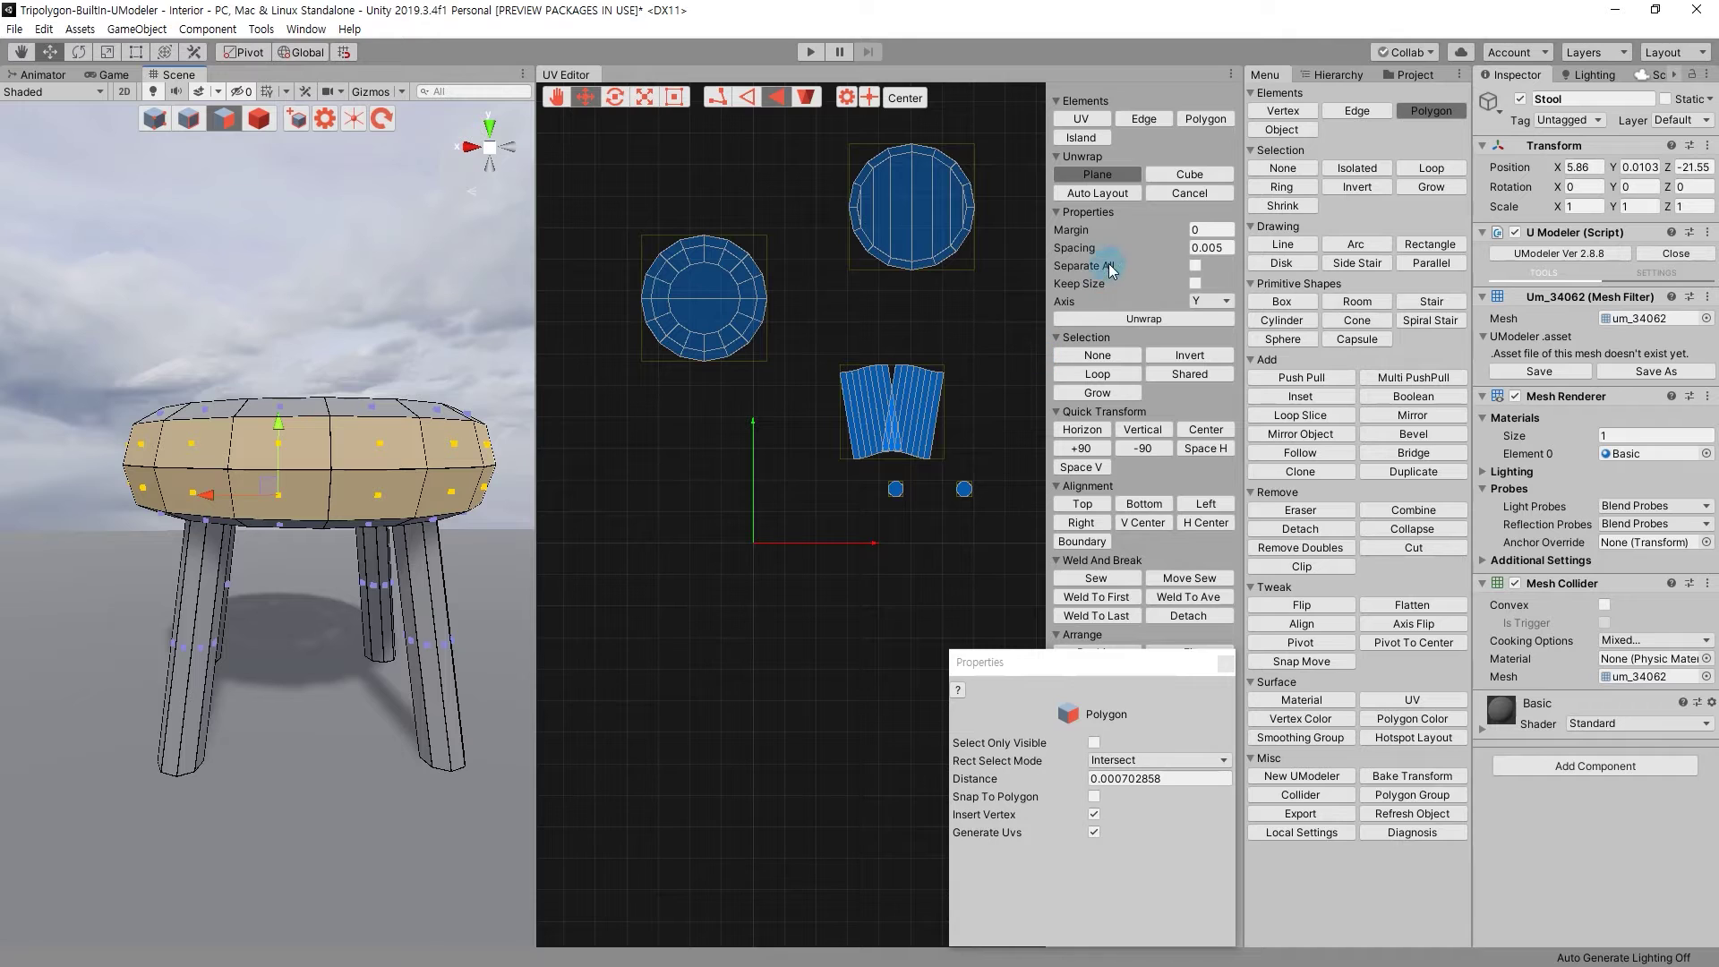
Unwrap the side band along the Normal axis and move the strip below the other islands.
{"action": "left_click", "coordinate": [1204, 303]}
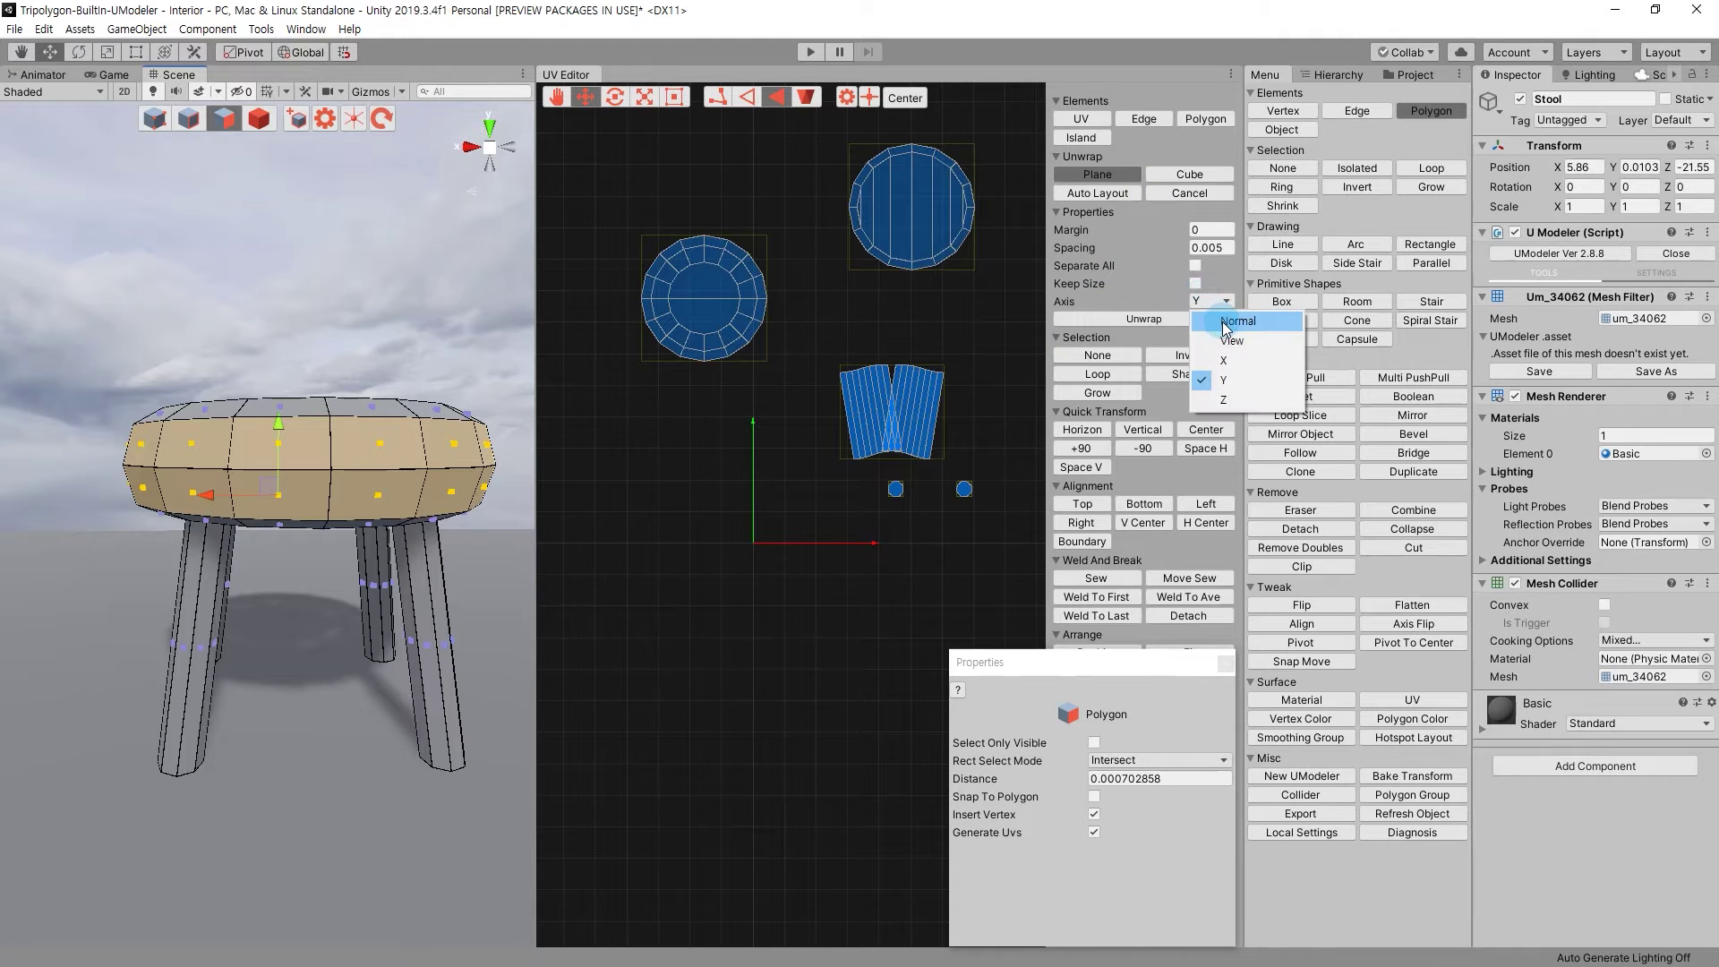
{"action": "left_click", "coordinate": [1226, 322]}
{"action": "left_click", "coordinate": [1130, 320]}
{"action": "left_click_drag", "start_coordinate": [753, 526], "coordinate": [753, 598]}
{"action": "left_click", "coordinate": [818, 690]}
{"action": "left_click_drag", "start_coordinate": [923, 667], "coordinate": [770, 584]}
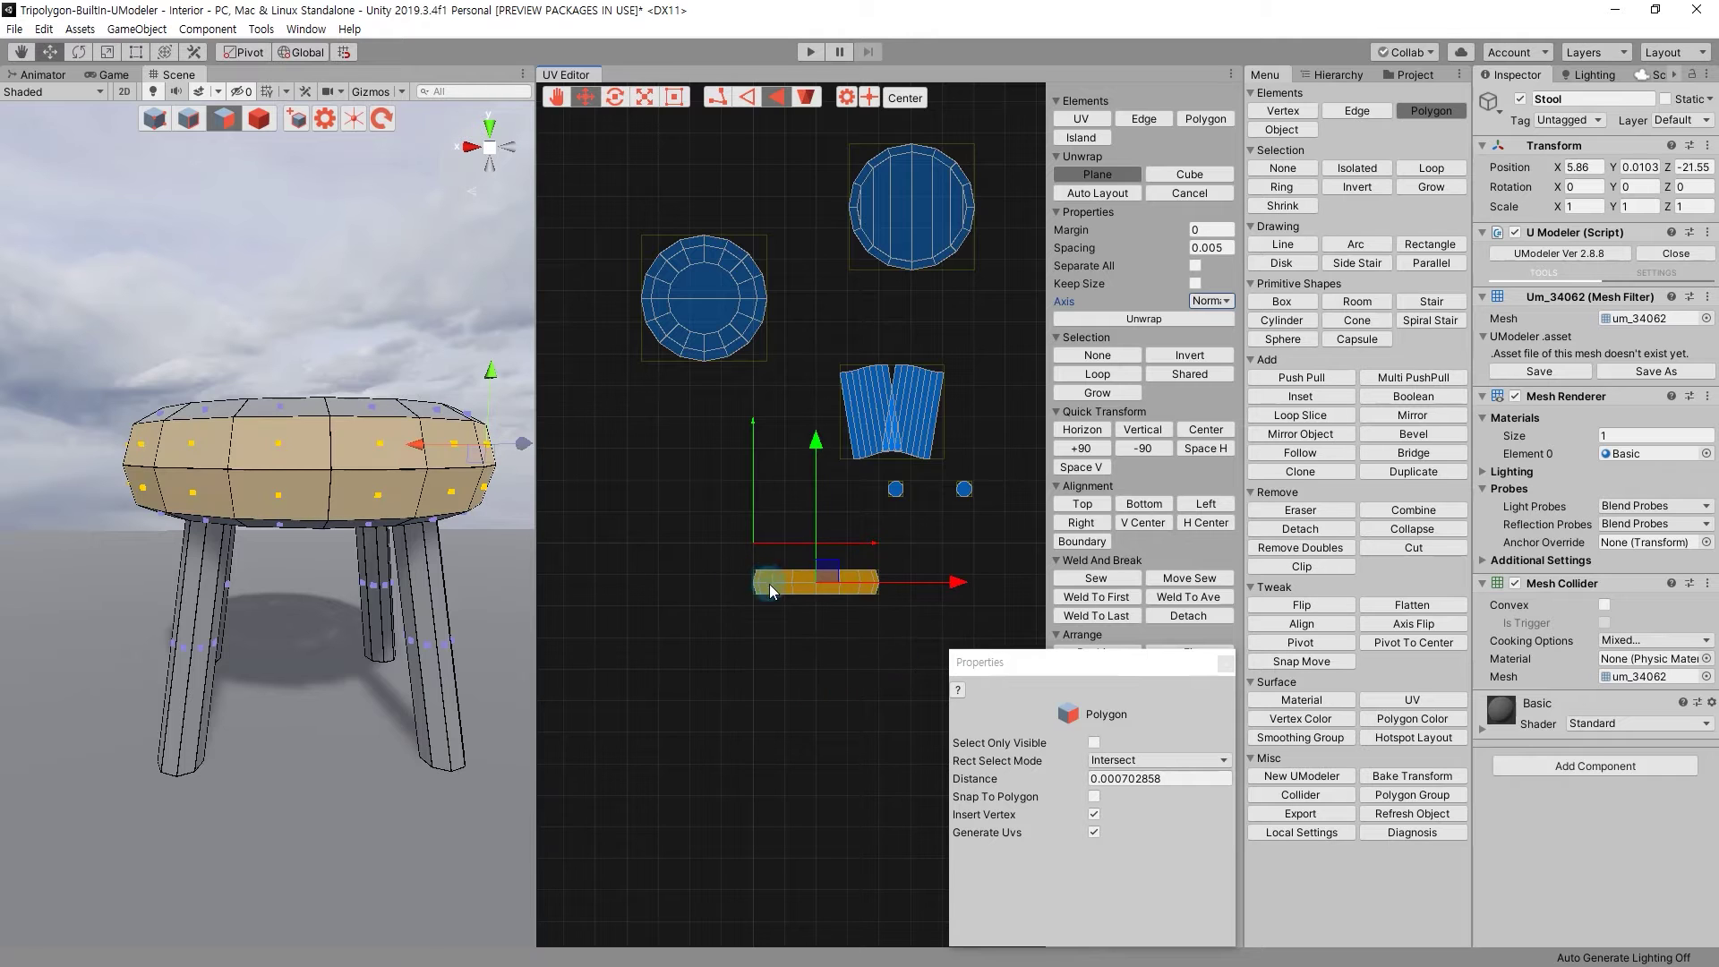
{"action": "key", "text": "f"}
Deselect half of the side band faces in the viewport.
{"action": "scroll", "coordinate": [882, 634], "scroll_direction": "down", "scroll_amount": 2}
{"action": "scroll", "coordinate": [841, 611], "scroll_direction": "down", "scroll_amount": 1}
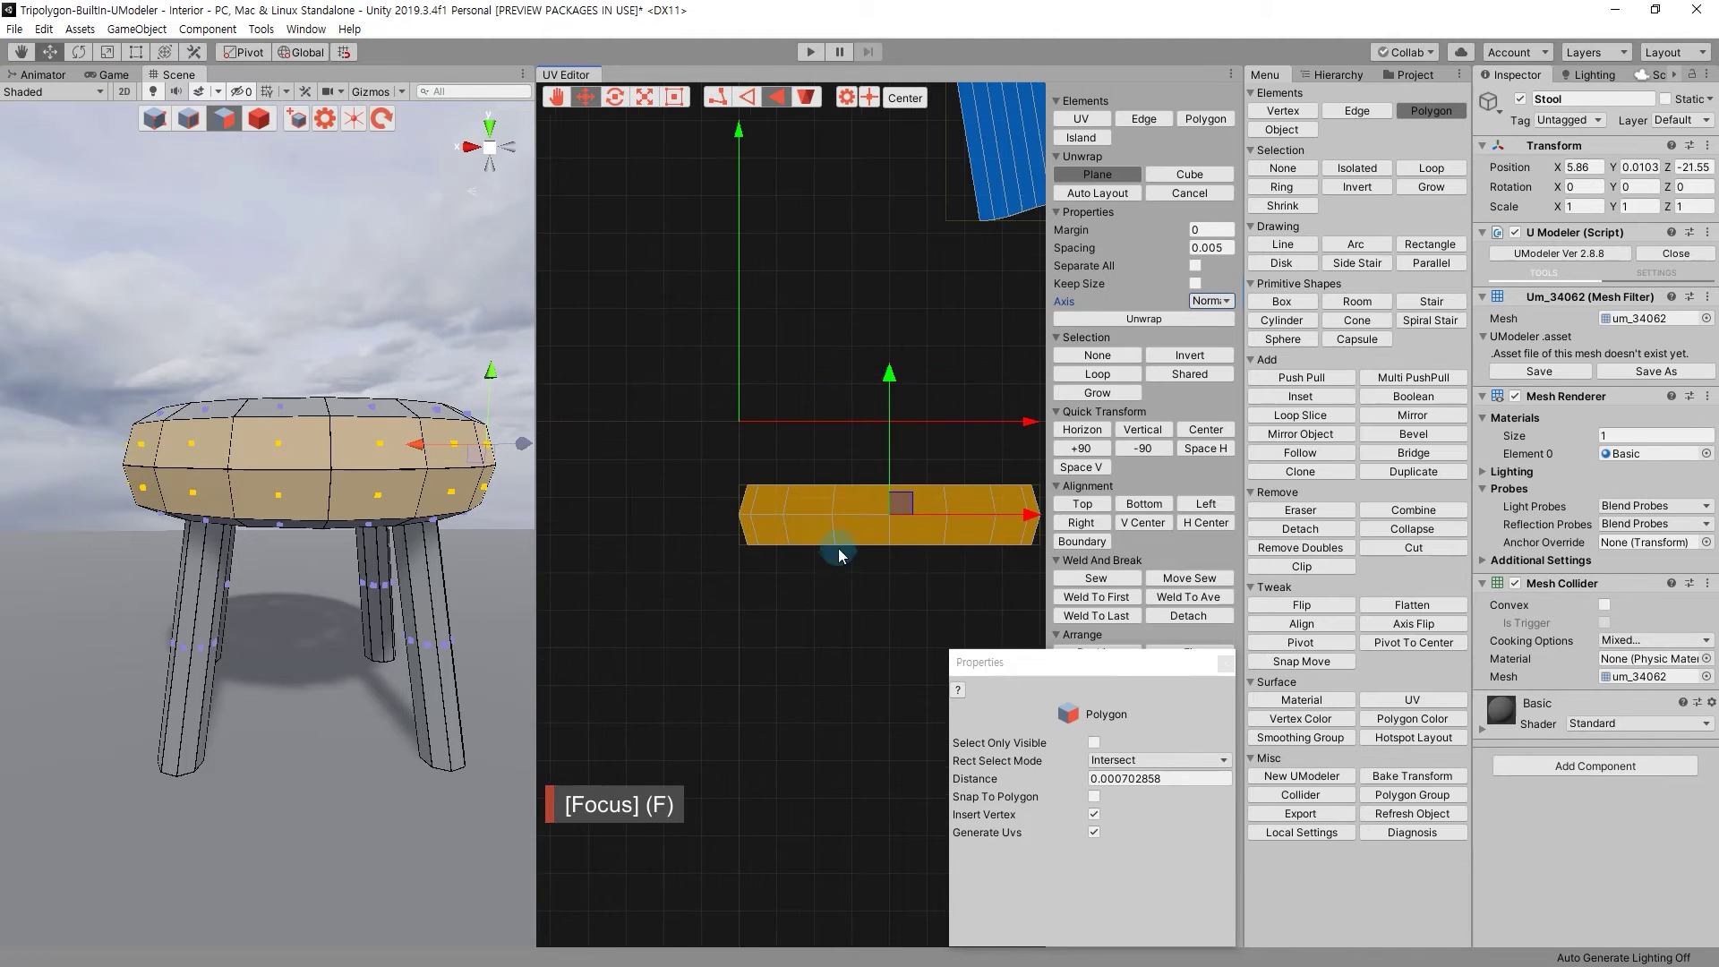
{"action": "scroll", "coordinate": [833, 556], "scroll_direction": "down", "scroll_amount": 1}
{"action": "left_click_drag", "start_coordinate": [377, 501], "coordinate": [331, 434], "text": "alt"}
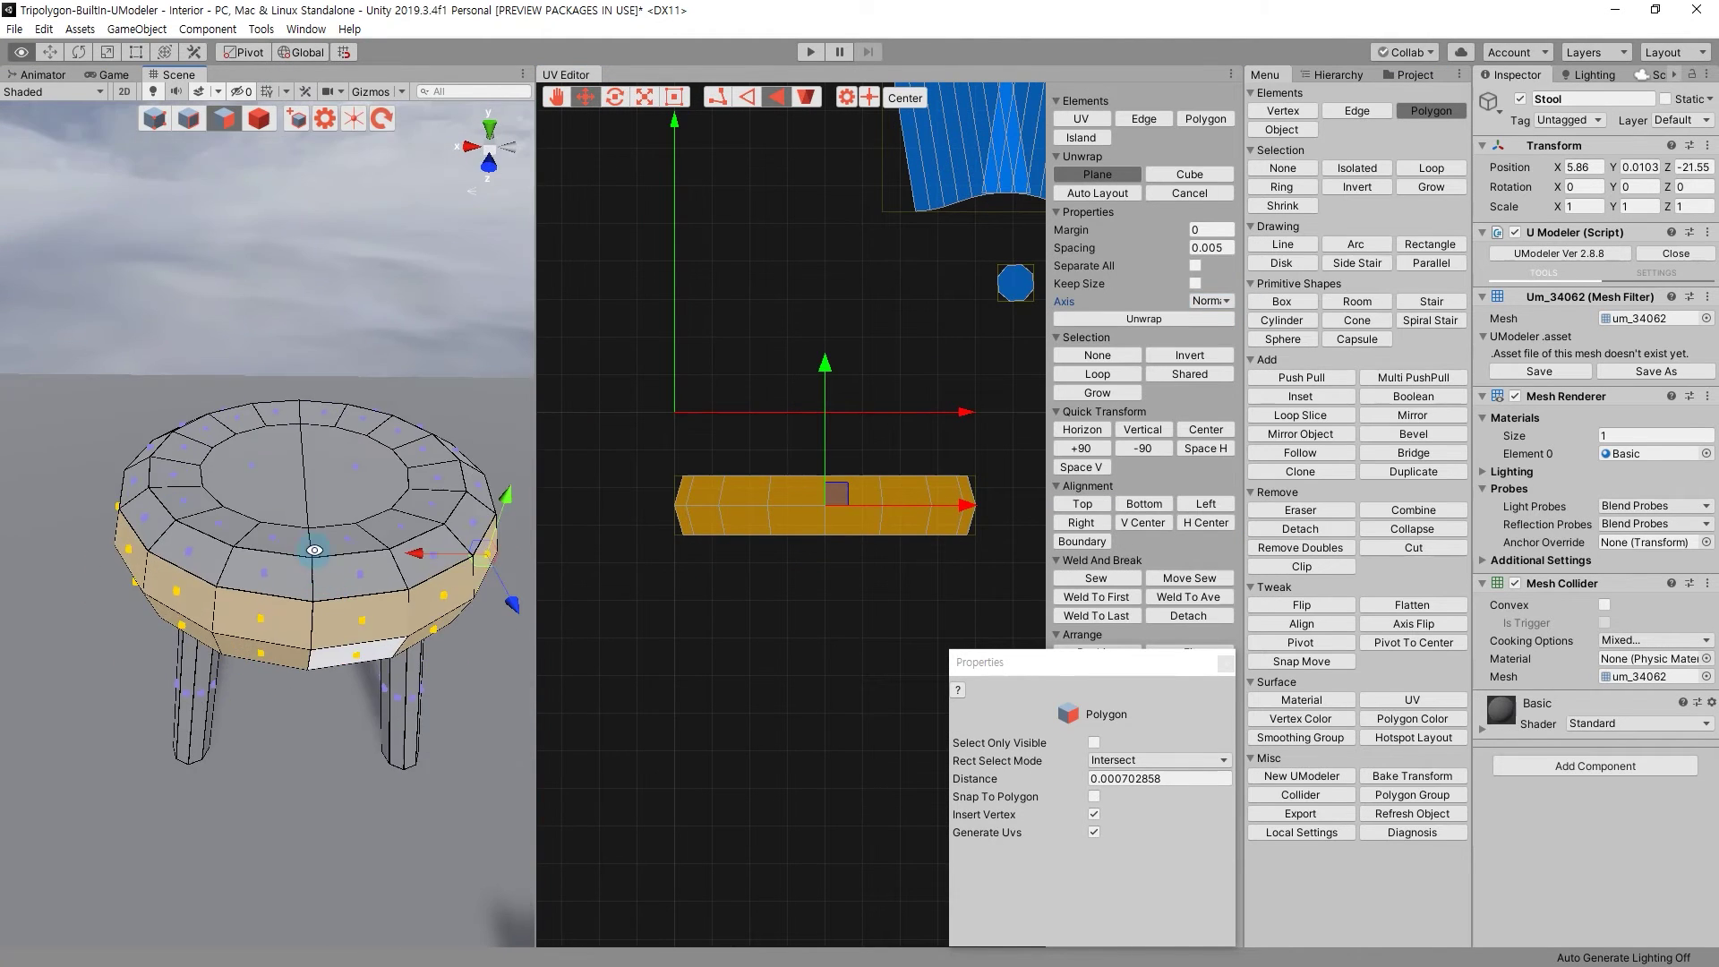
{"action": "left_click_drag", "start_coordinate": [427, 552], "coordinate": [535, 758], "text": "ctrl"}
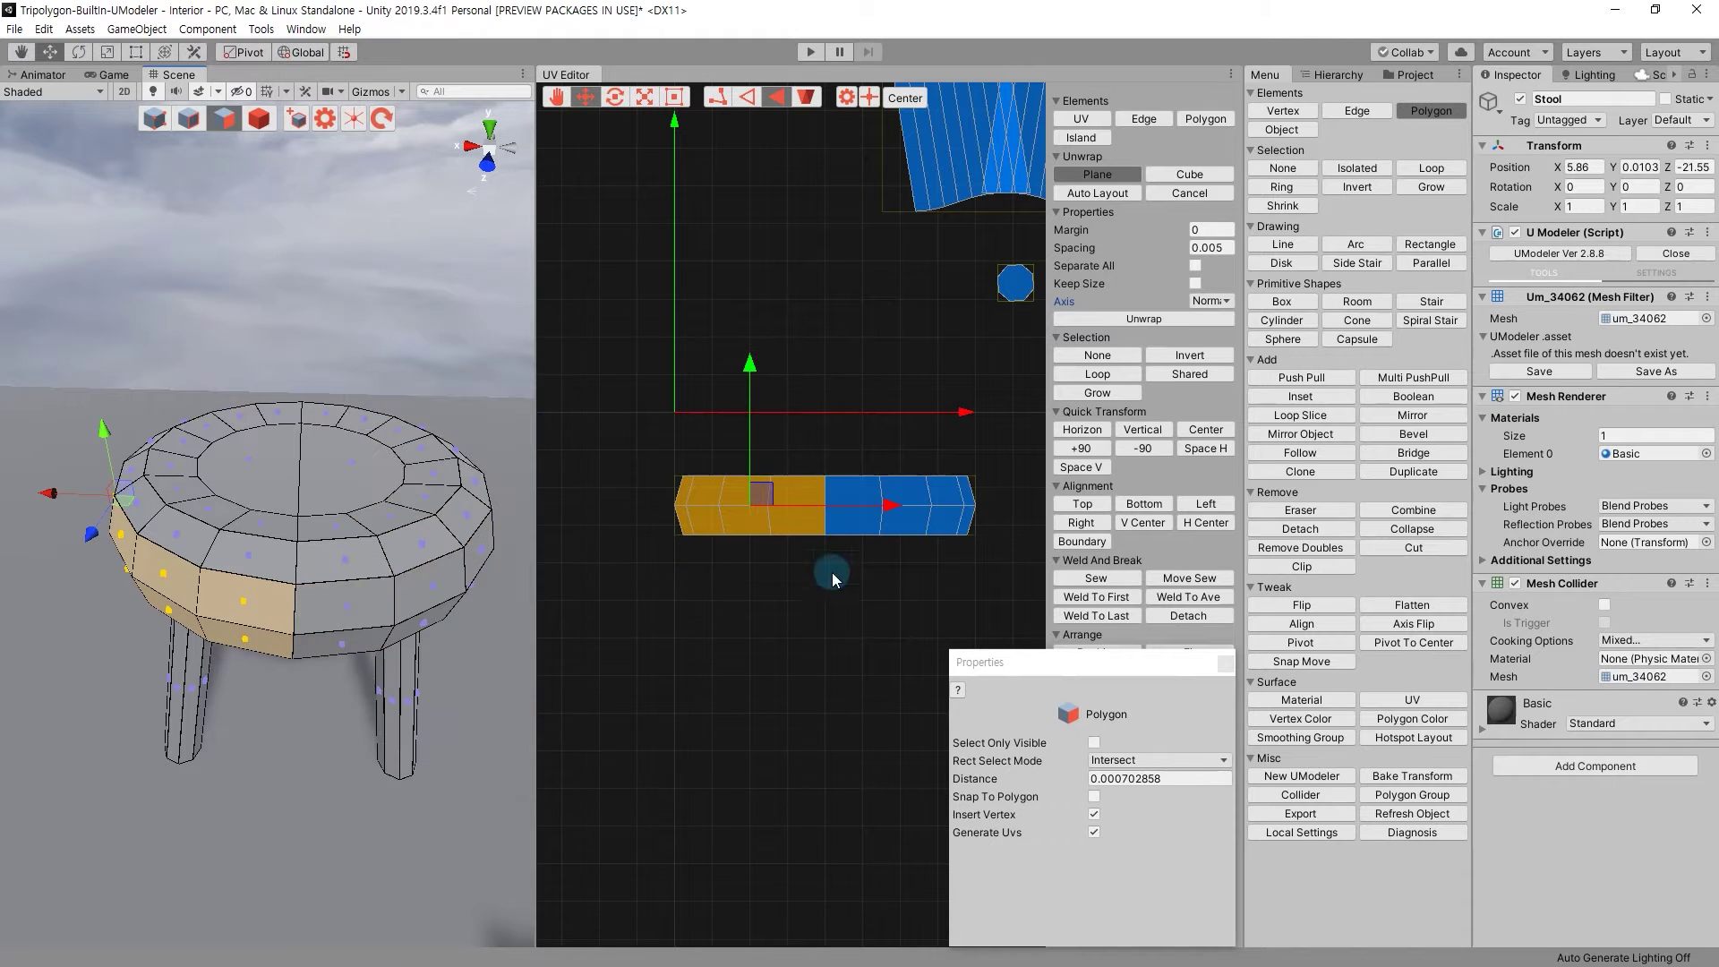
Detach the selected half of the band strip and move that piece left.
{"action": "left_click", "coordinate": [1190, 616]}
{"action": "left_click_drag", "start_coordinate": [761, 494], "coordinate": [697, 497]}
{"action": "left_click", "coordinate": [845, 692]}
{"action": "left_click_drag", "start_coordinate": [842, 455], "coordinate": [1040, 546]}
{"action": "left_click", "coordinate": [906, 600]}
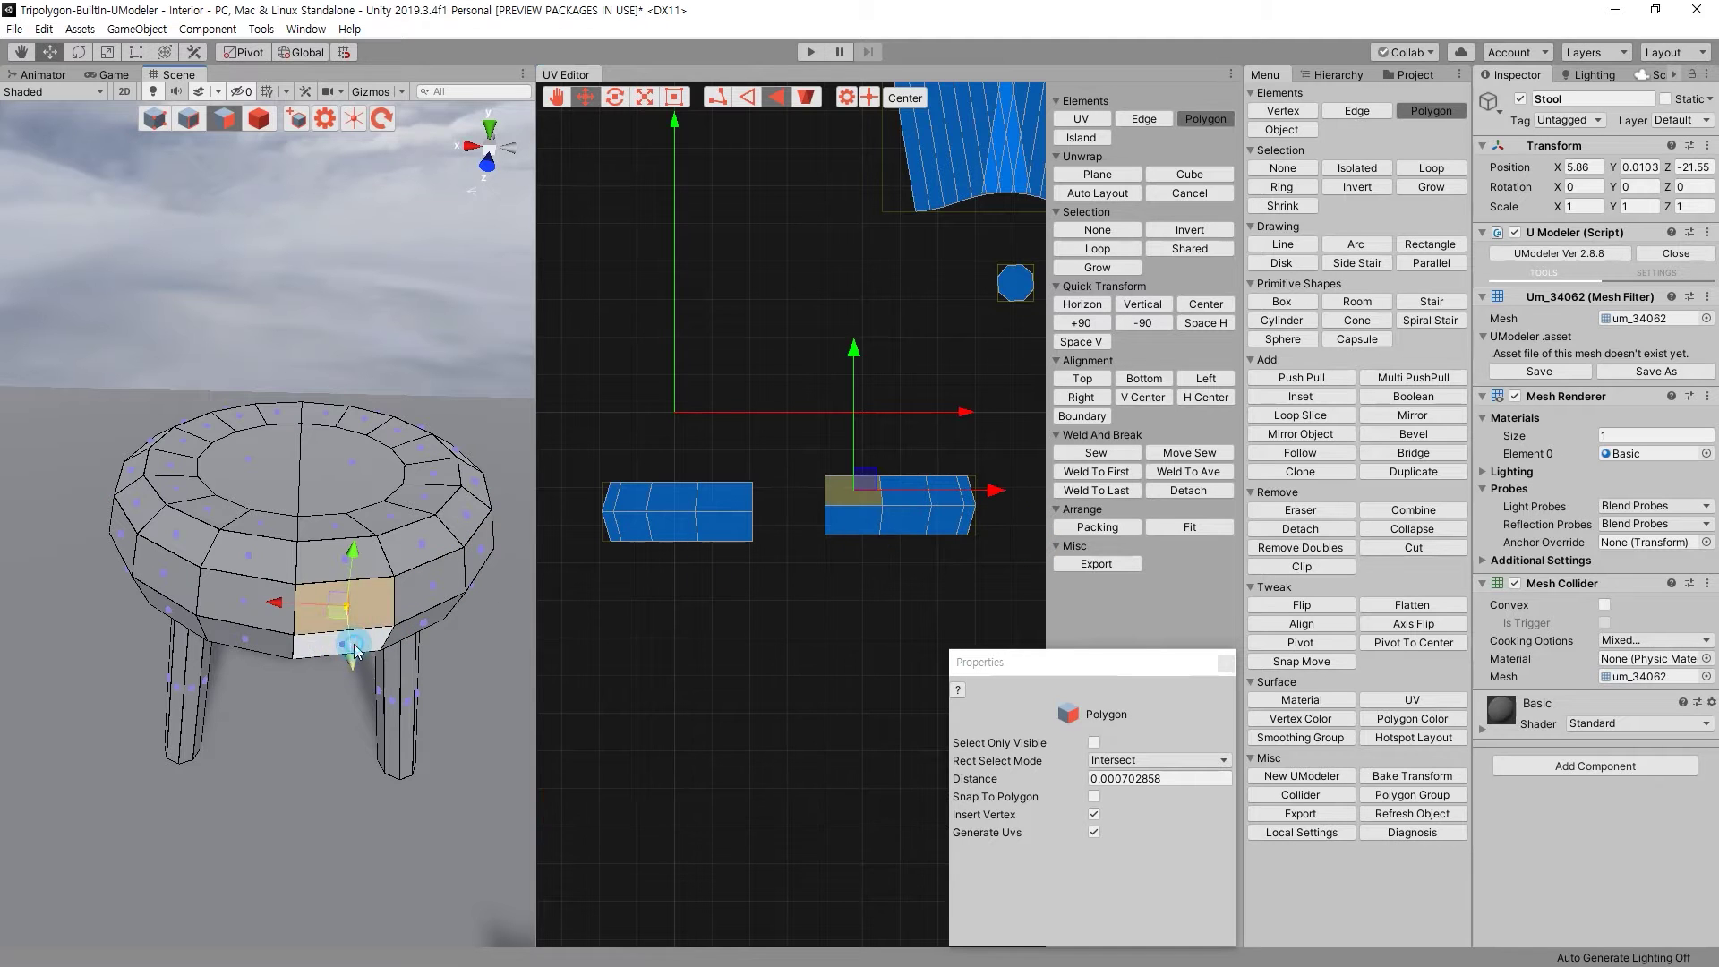
Select another run of the stool's side faces and move their UV island down and left.
{"action": "left_click_drag", "start_coordinate": [371, 618], "coordinate": [313, 566], "text": "alt"}
{"action": "left_click", "coordinate": [310, 564], "text": "shift"}
{"action": "left_click", "coordinate": [311, 564], "text": "shift"}
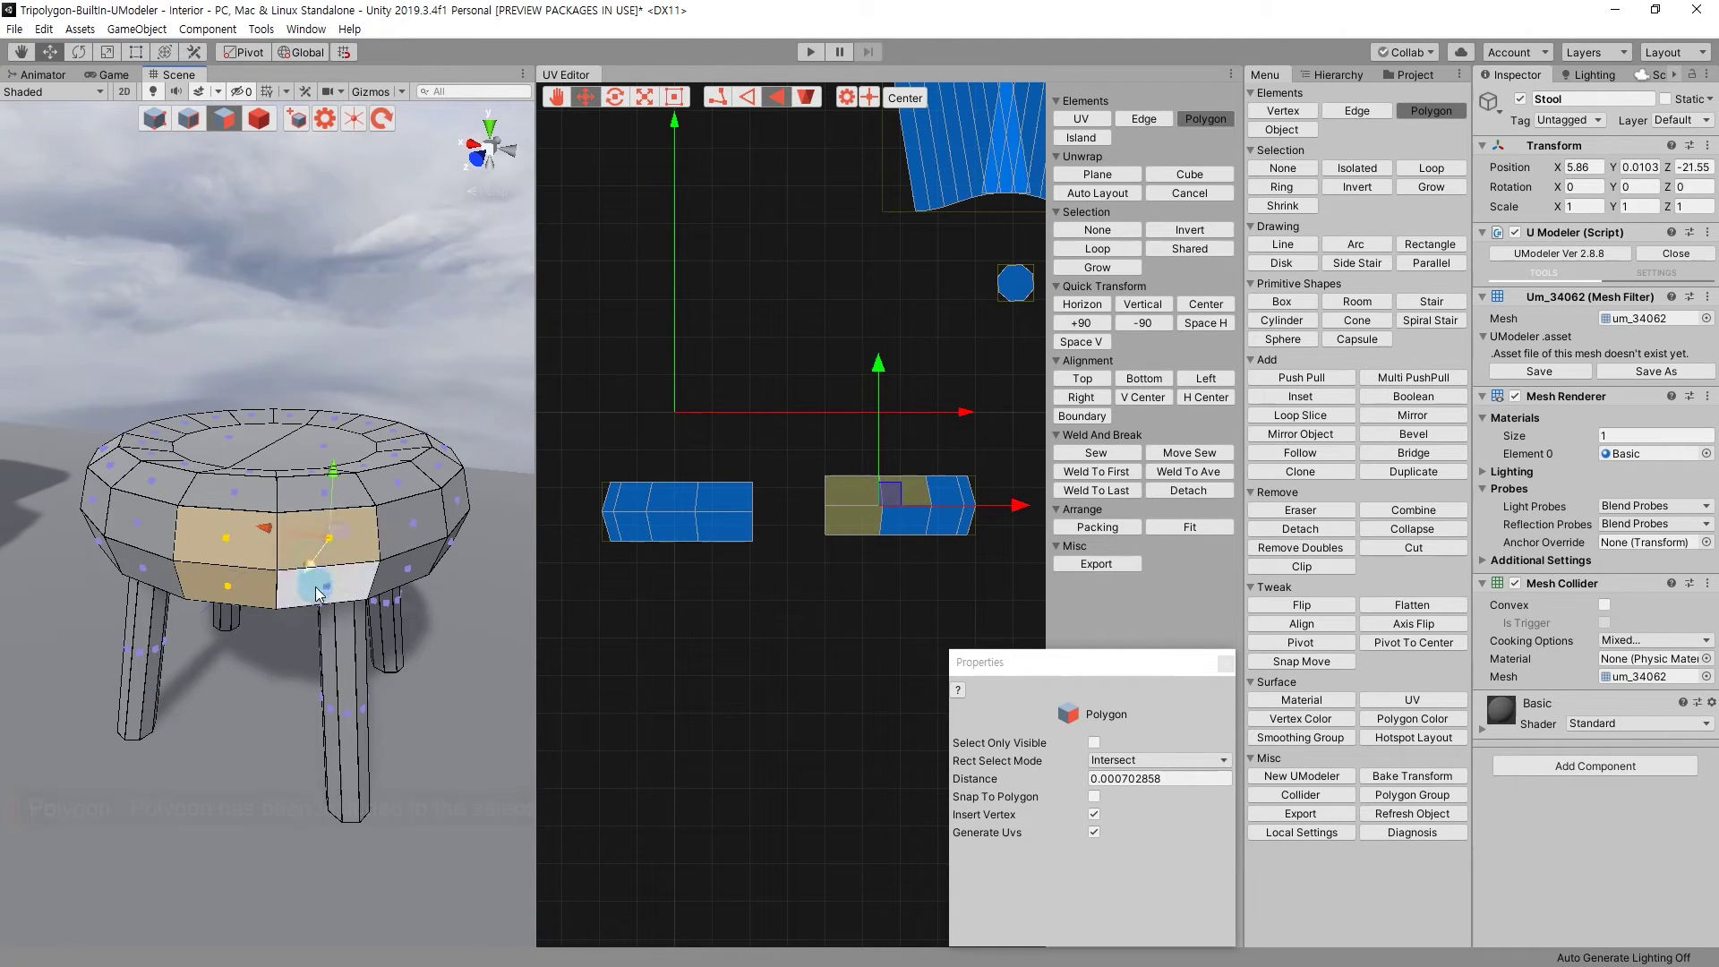
{"action": "left_click", "coordinate": [327, 587], "text": "shift"}
{"action": "left_click_drag", "start_coordinate": [405, 543], "coordinate": [348, 664], "text": "alt"}
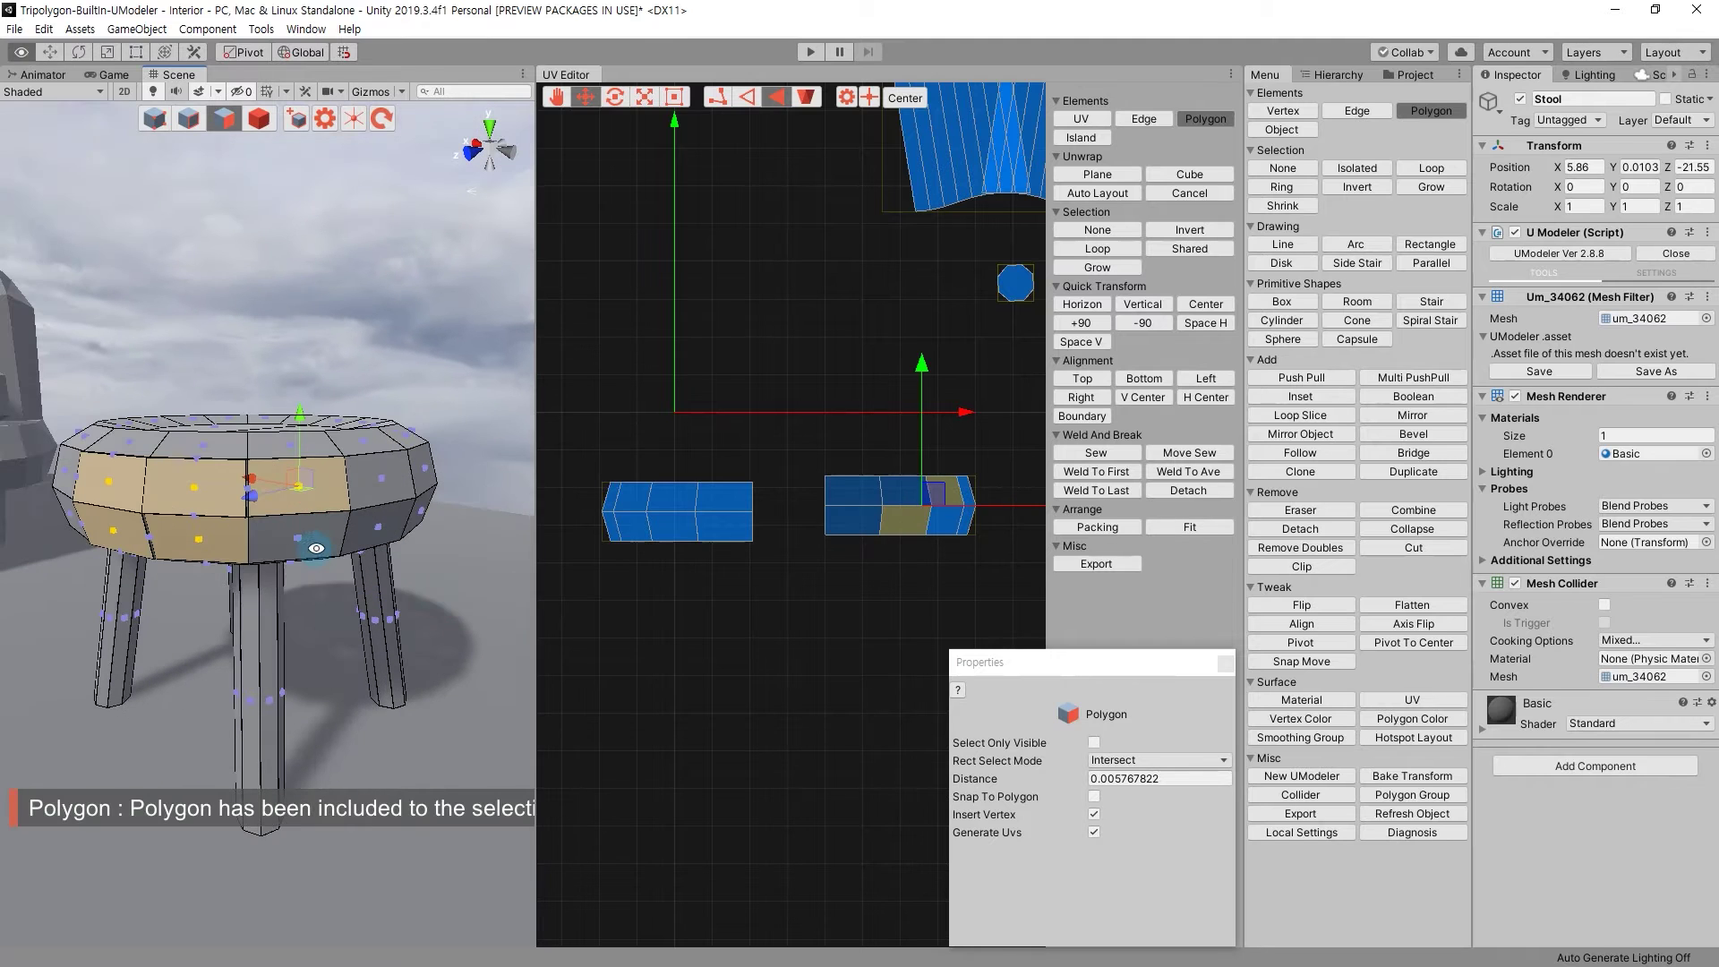
{"action": "key", "text": "ctrl+z"}
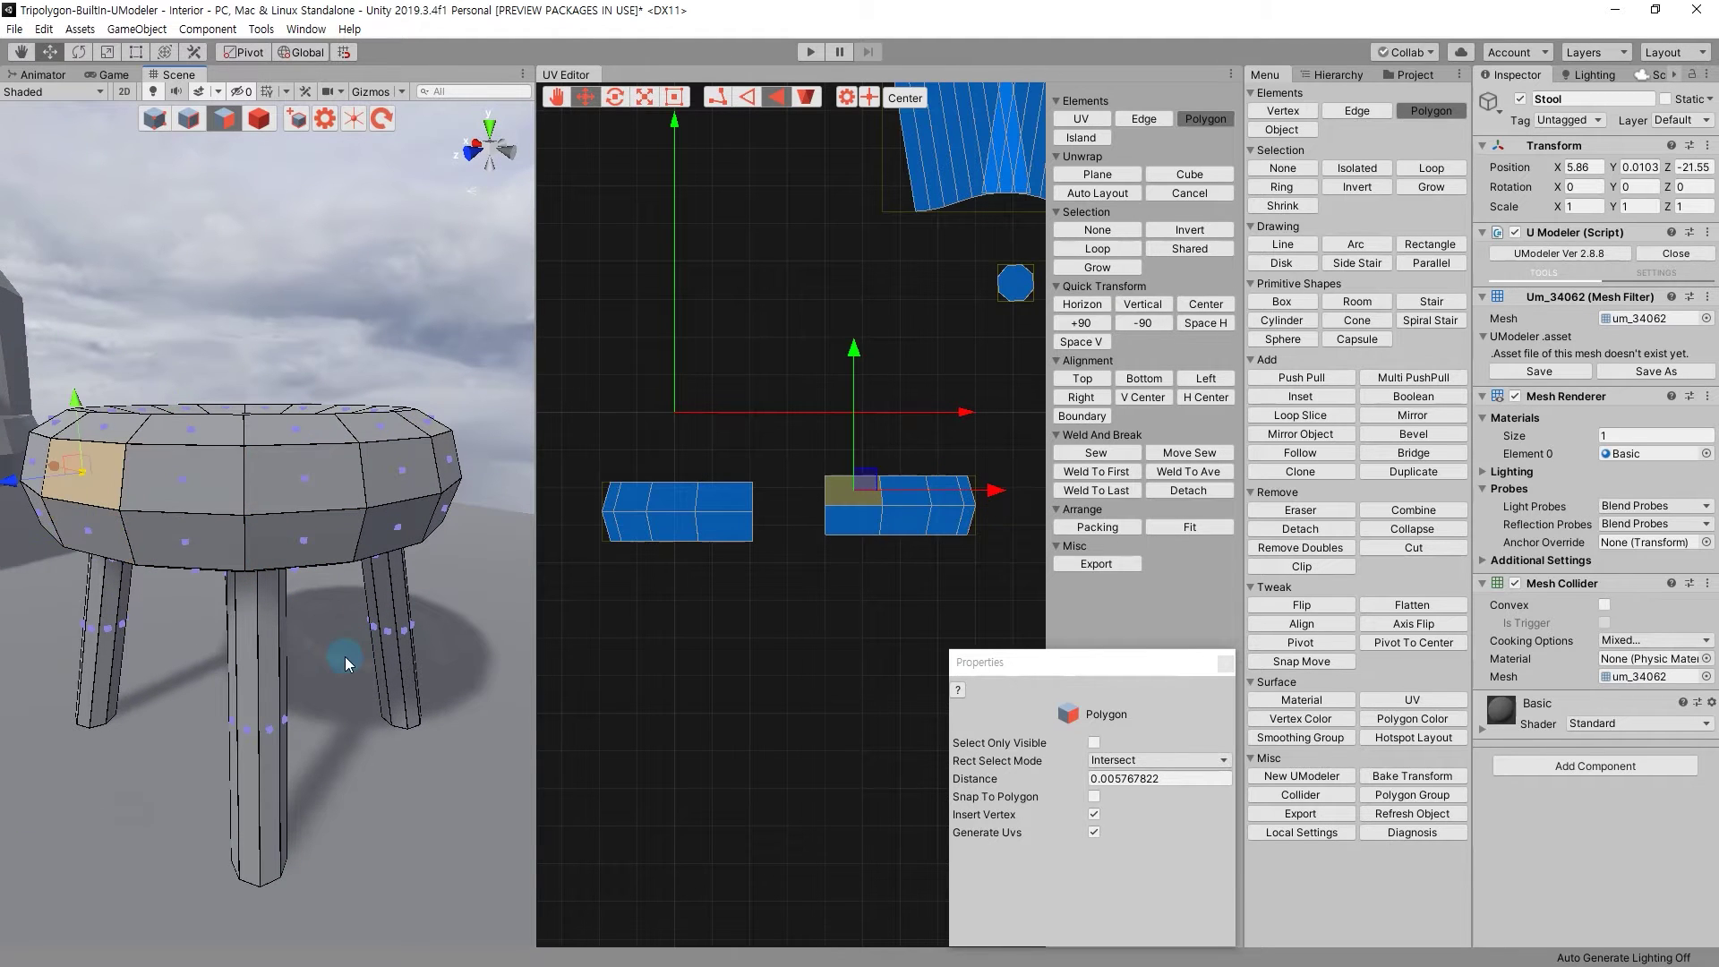
{"action": "left_click_drag", "start_coordinate": [346, 663], "coordinate": [273, 493], "text": "alt"}
{"action": "left_click", "coordinate": [274, 493], "text": "shift"}
{"action": "left_click", "coordinate": [237, 536], "text": "shift"}
{"action": "left_click", "coordinate": [357, 484], "text": "shift"}
{"action": "left_click", "coordinate": [363, 528], "text": "shift"}
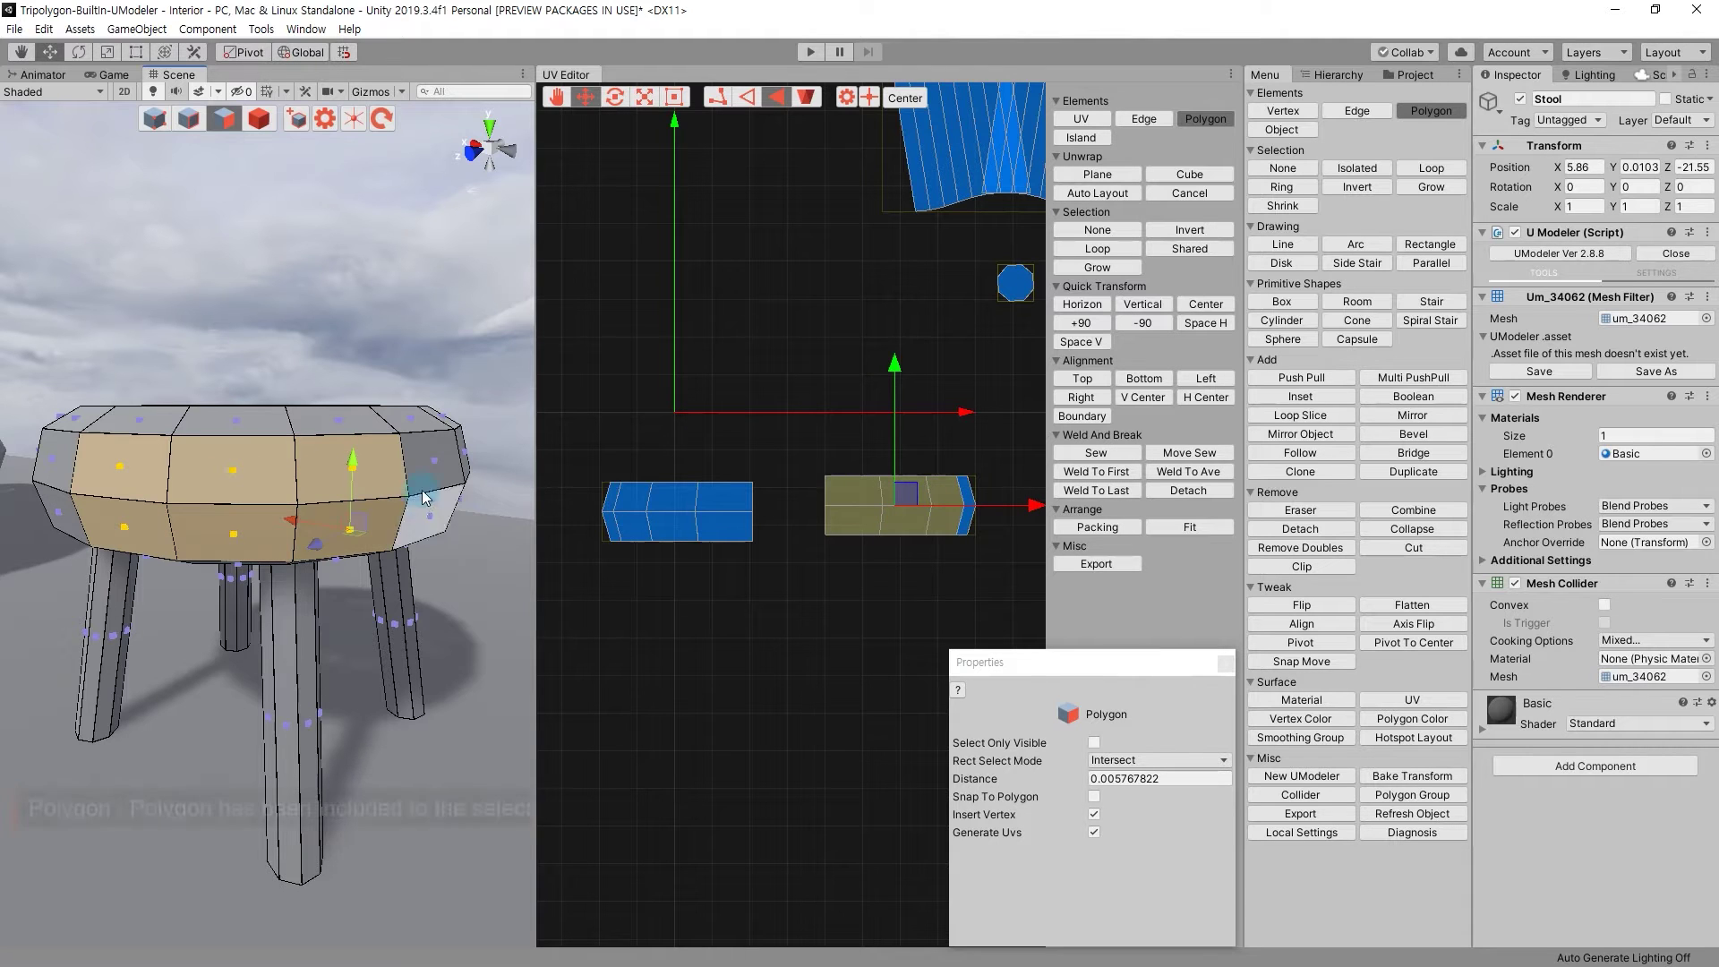
{"action": "left_click", "coordinate": [430, 512], "text": "shift"}
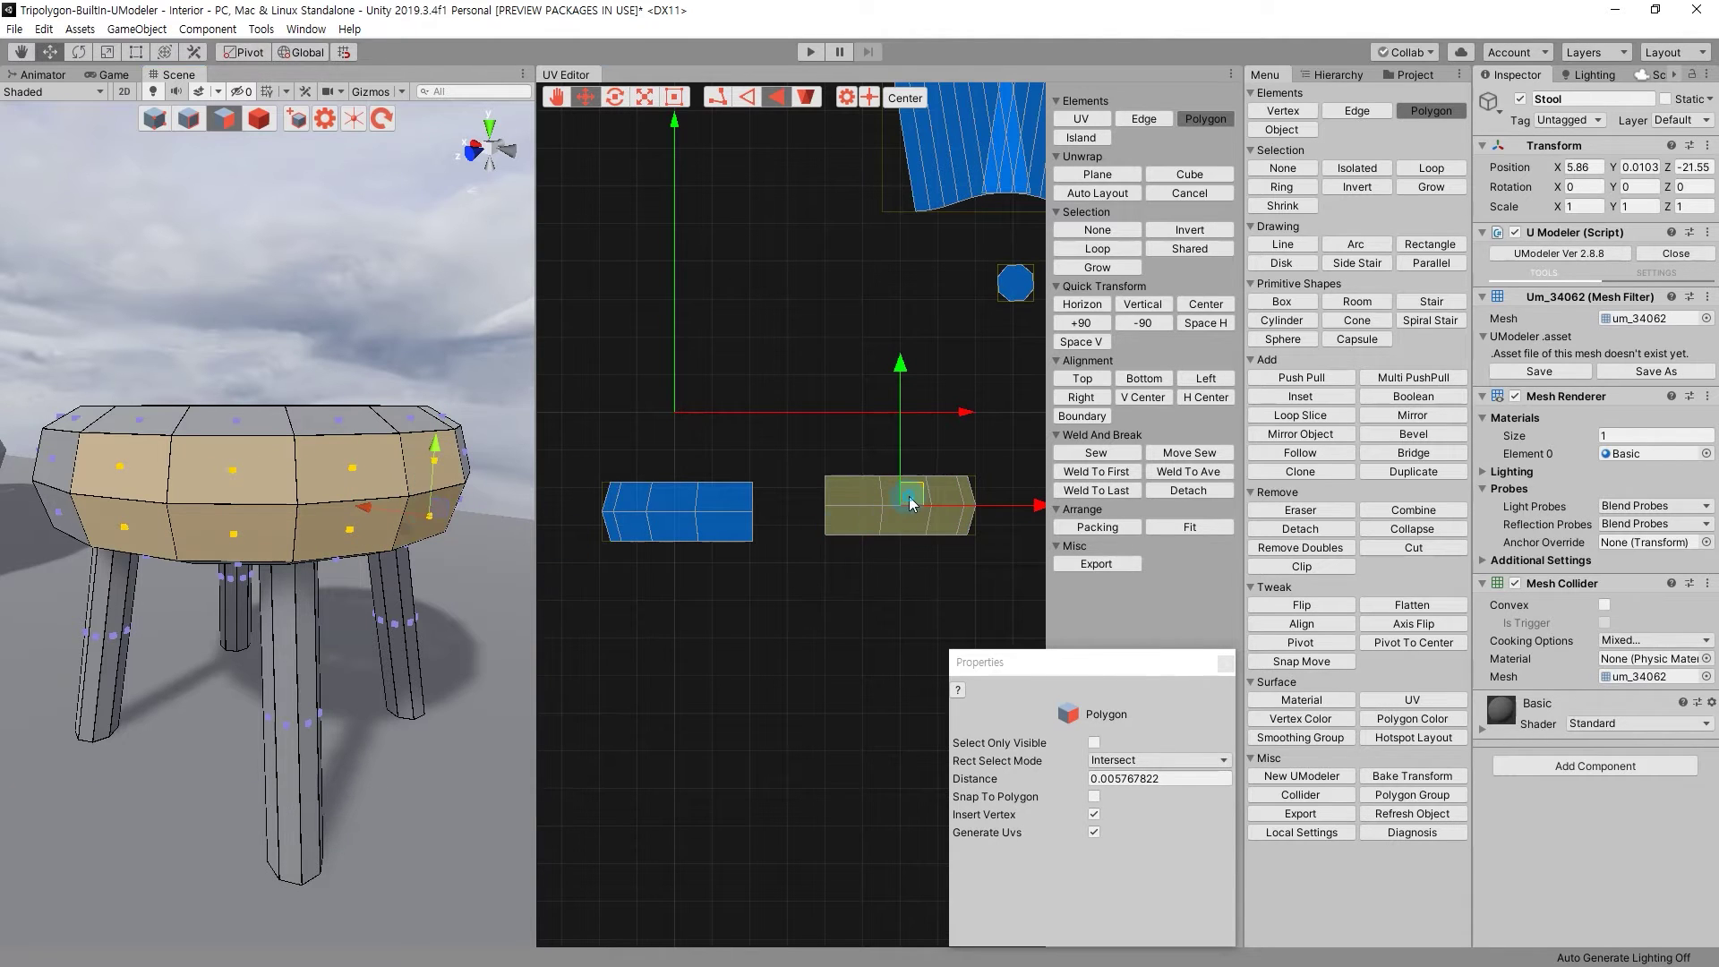
{"action": "left_click_drag", "start_coordinate": [908, 501], "coordinate": [845, 617]}
{"action": "middle_click_drag", "start_coordinate": [885, 580], "coordinate": [876, 417]}
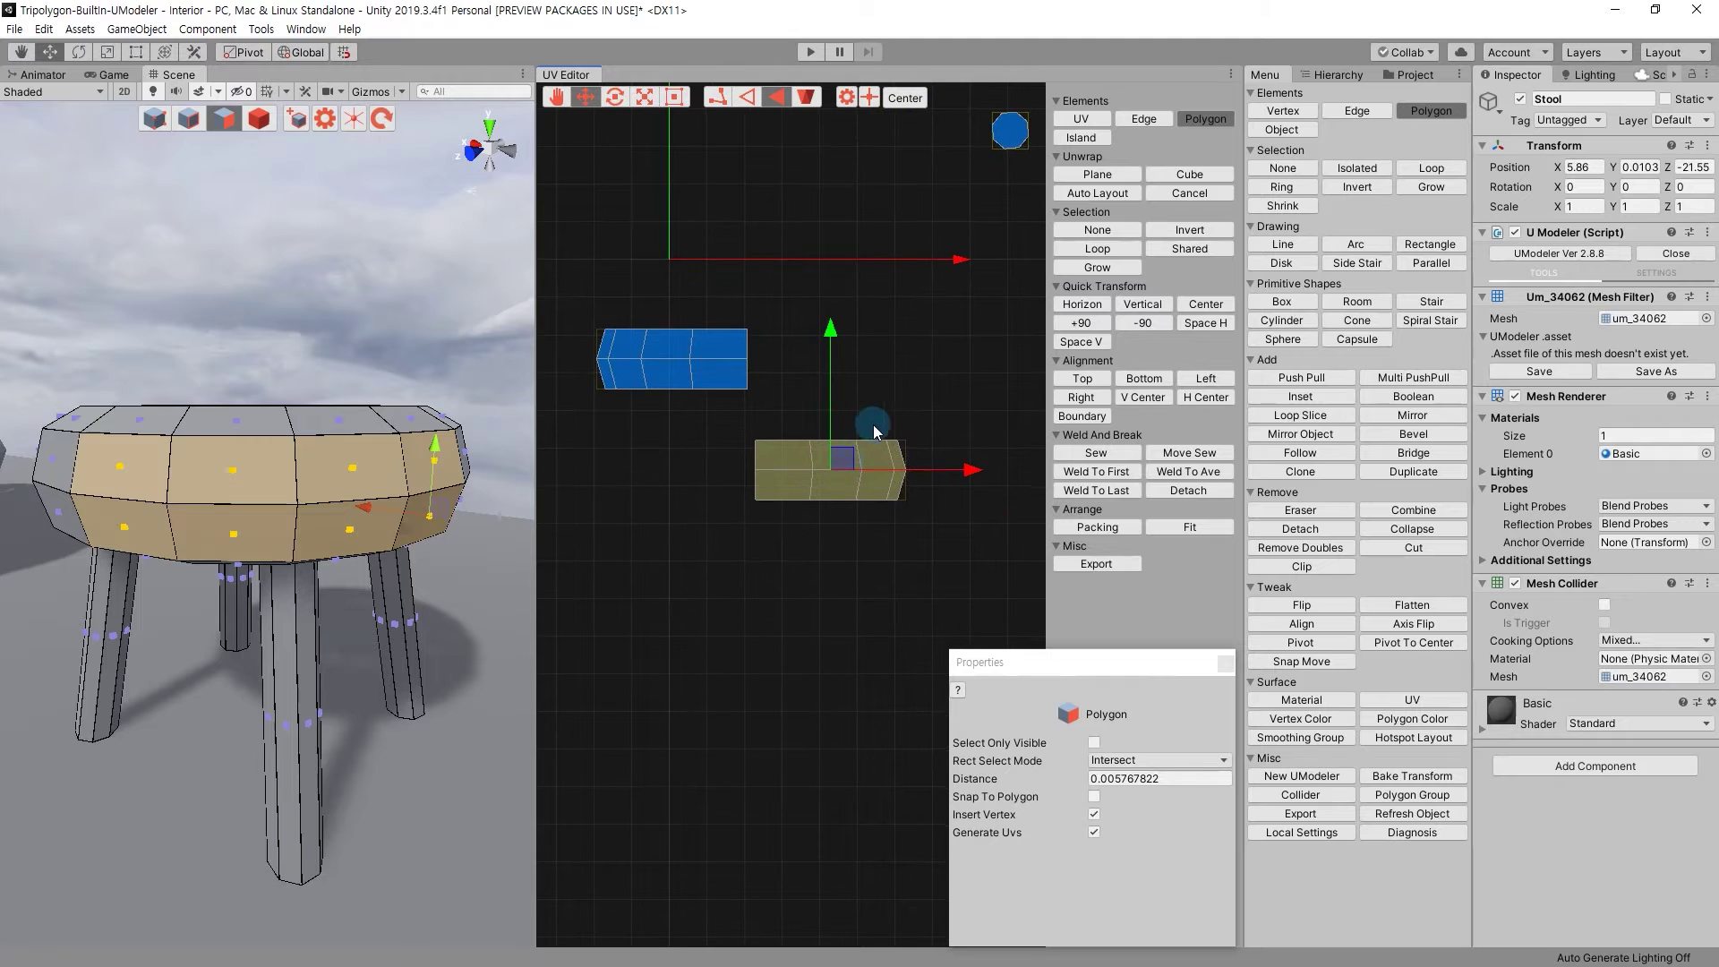
Select the seat's upper side-ring faces, covering the lower strip.
{"action": "left_click_drag", "start_coordinate": [358, 556], "coordinate": [232, 546], "text": "alt"}
{"action": "left_click", "coordinate": [204, 483]}
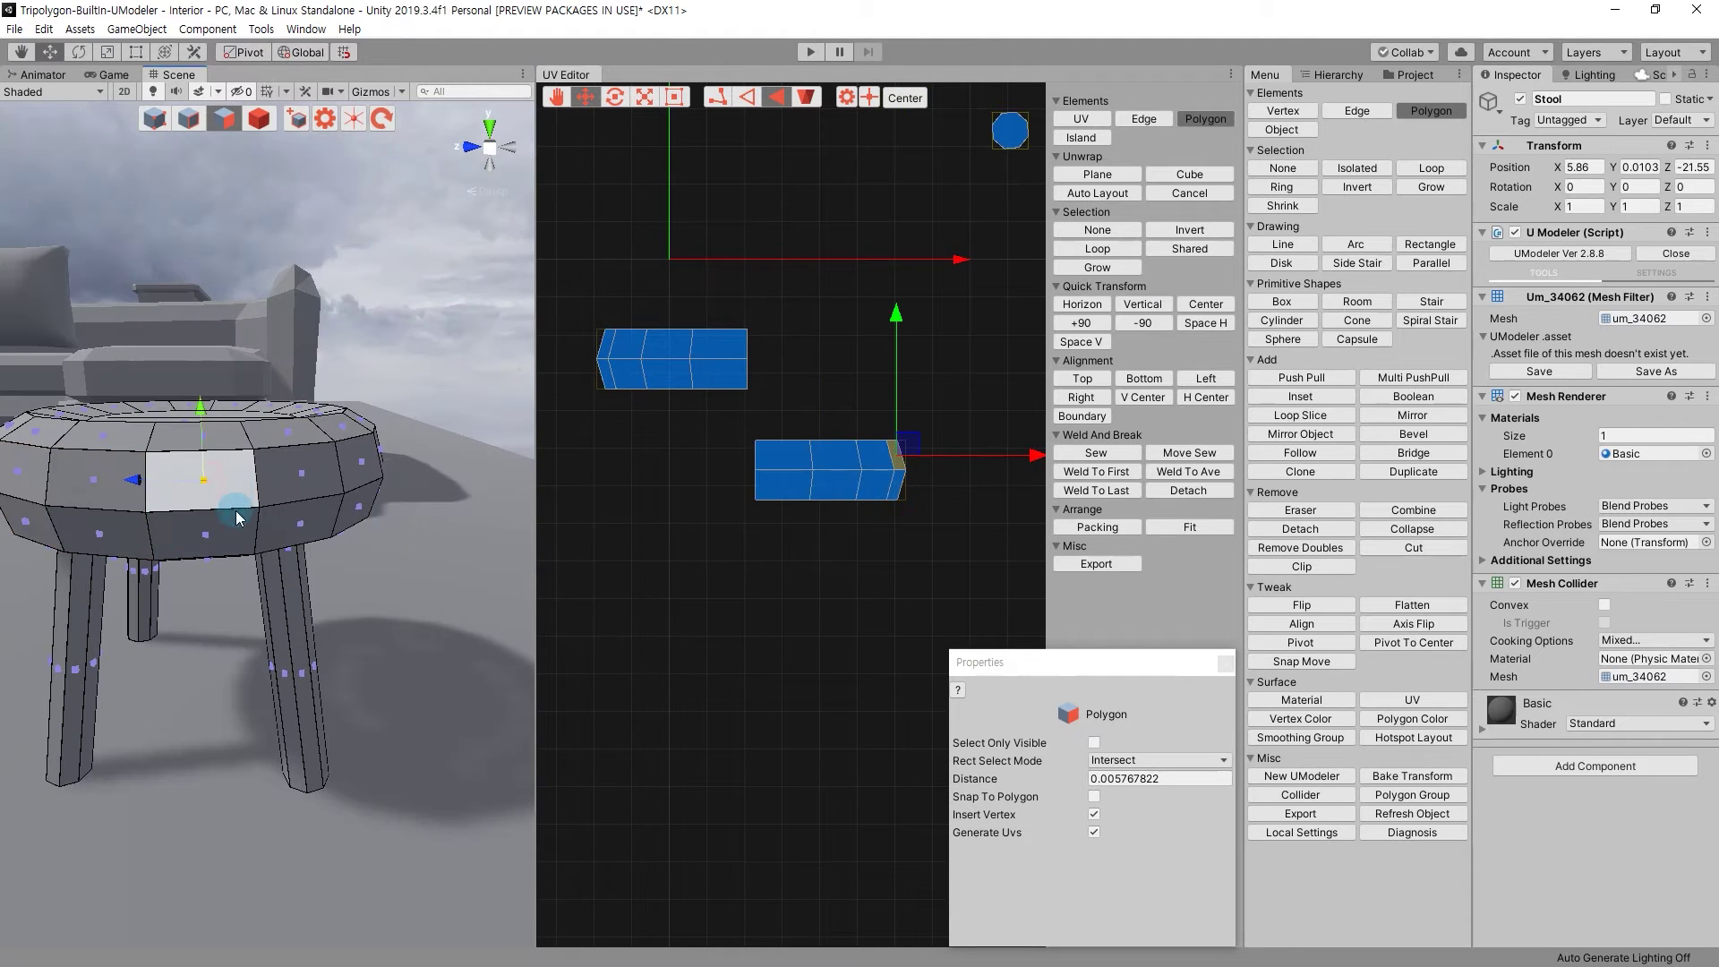
{"action": "left_click", "coordinate": [300, 475]}
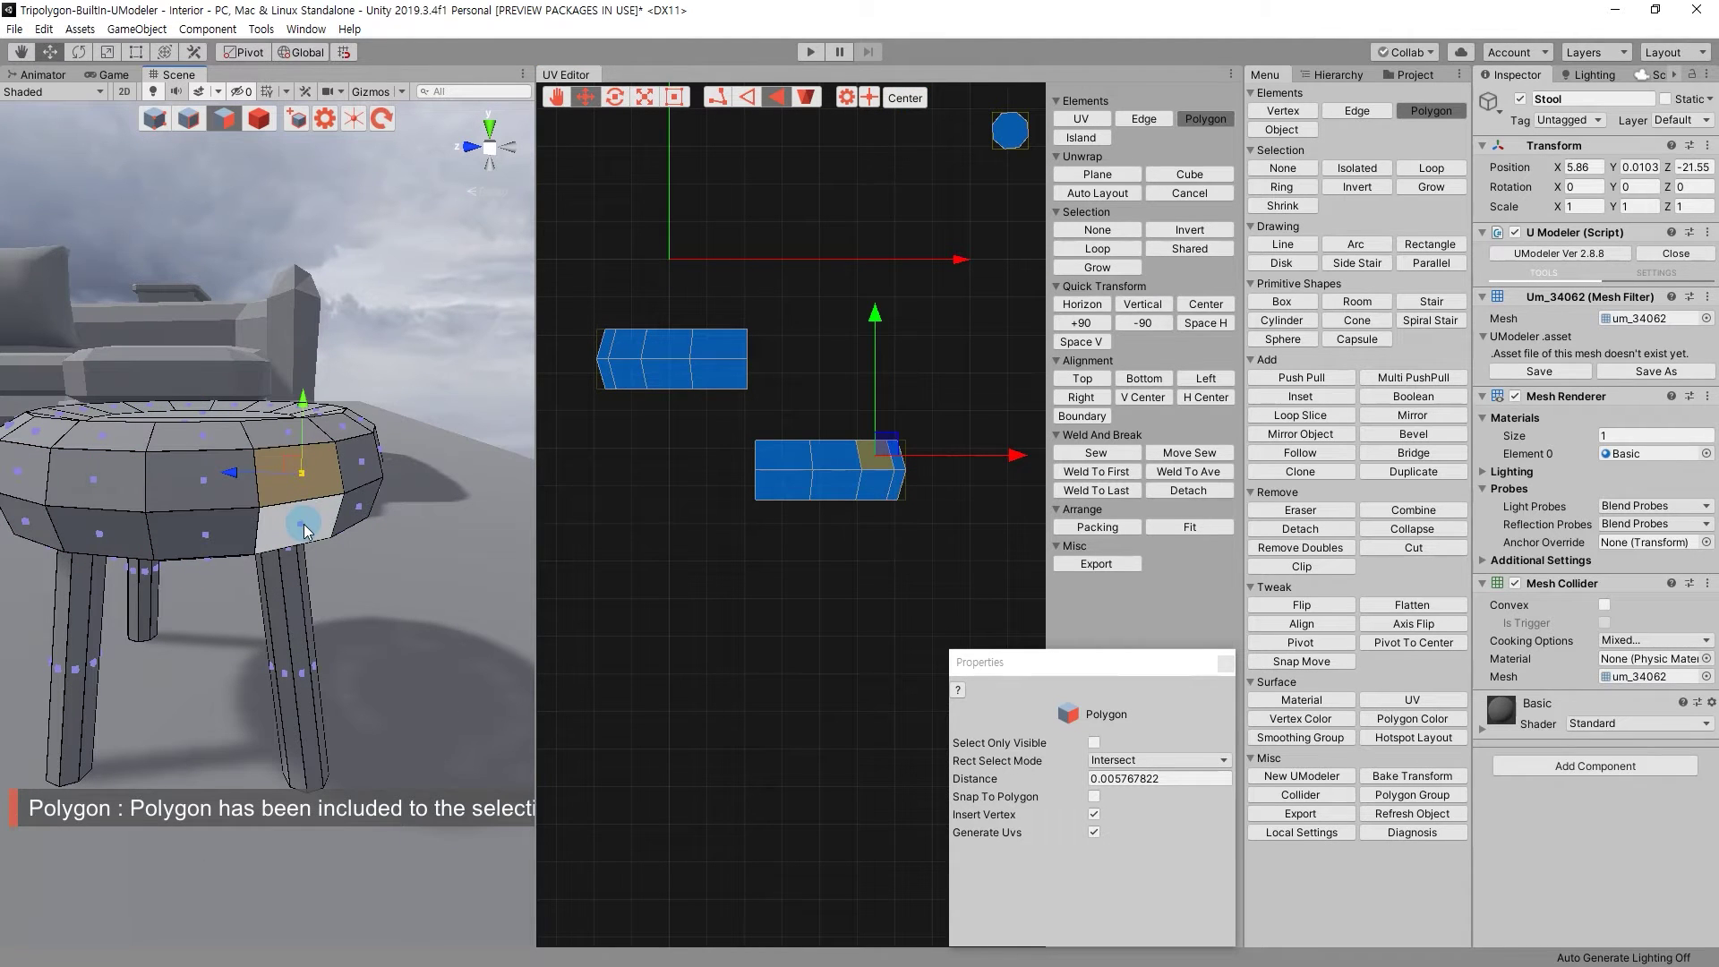
{"action": "left_click", "coordinate": [206, 528]}
{"action": "left_click", "coordinate": [201, 479], "text": "shift"}
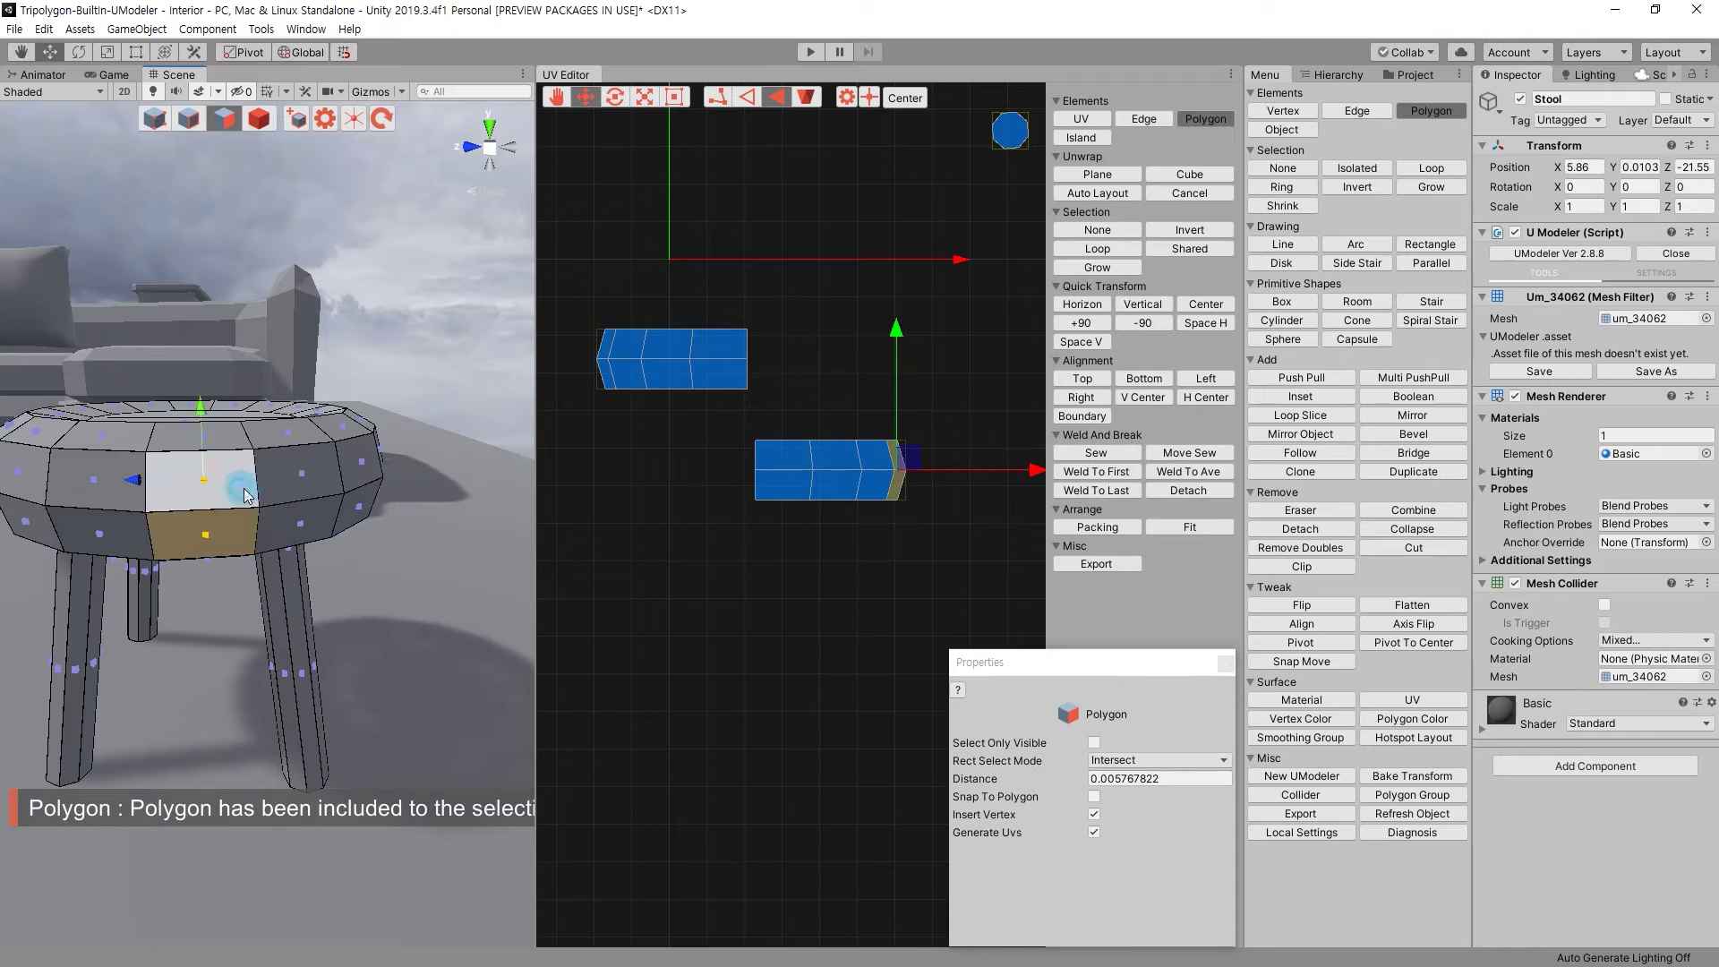
{"action": "left_click", "coordinate": [309, 488], "text": "shift"}
{"action": "mouse_move", "coordinate": [309, 488]}
{"action": "left_mouse_down", "text": "alt"}
{"action": "mouse_move", "coordinate": [309, 507]}
{"action": "mouse_move", "coordinate": [316, 477]}
{"action": "left_mouse_up", "text": "alt"}
{"action": "left_click", "coordinate": [308, 507], "text": "shift"}
{"action": "left_click", "coordinate": [309, 475], "text": "shift"}
{"action": "left_click", "coordinate": [315, 477], "text": "shift"}
{"action": "left_click", "coordinate": [316, 477], "text": "shift"}
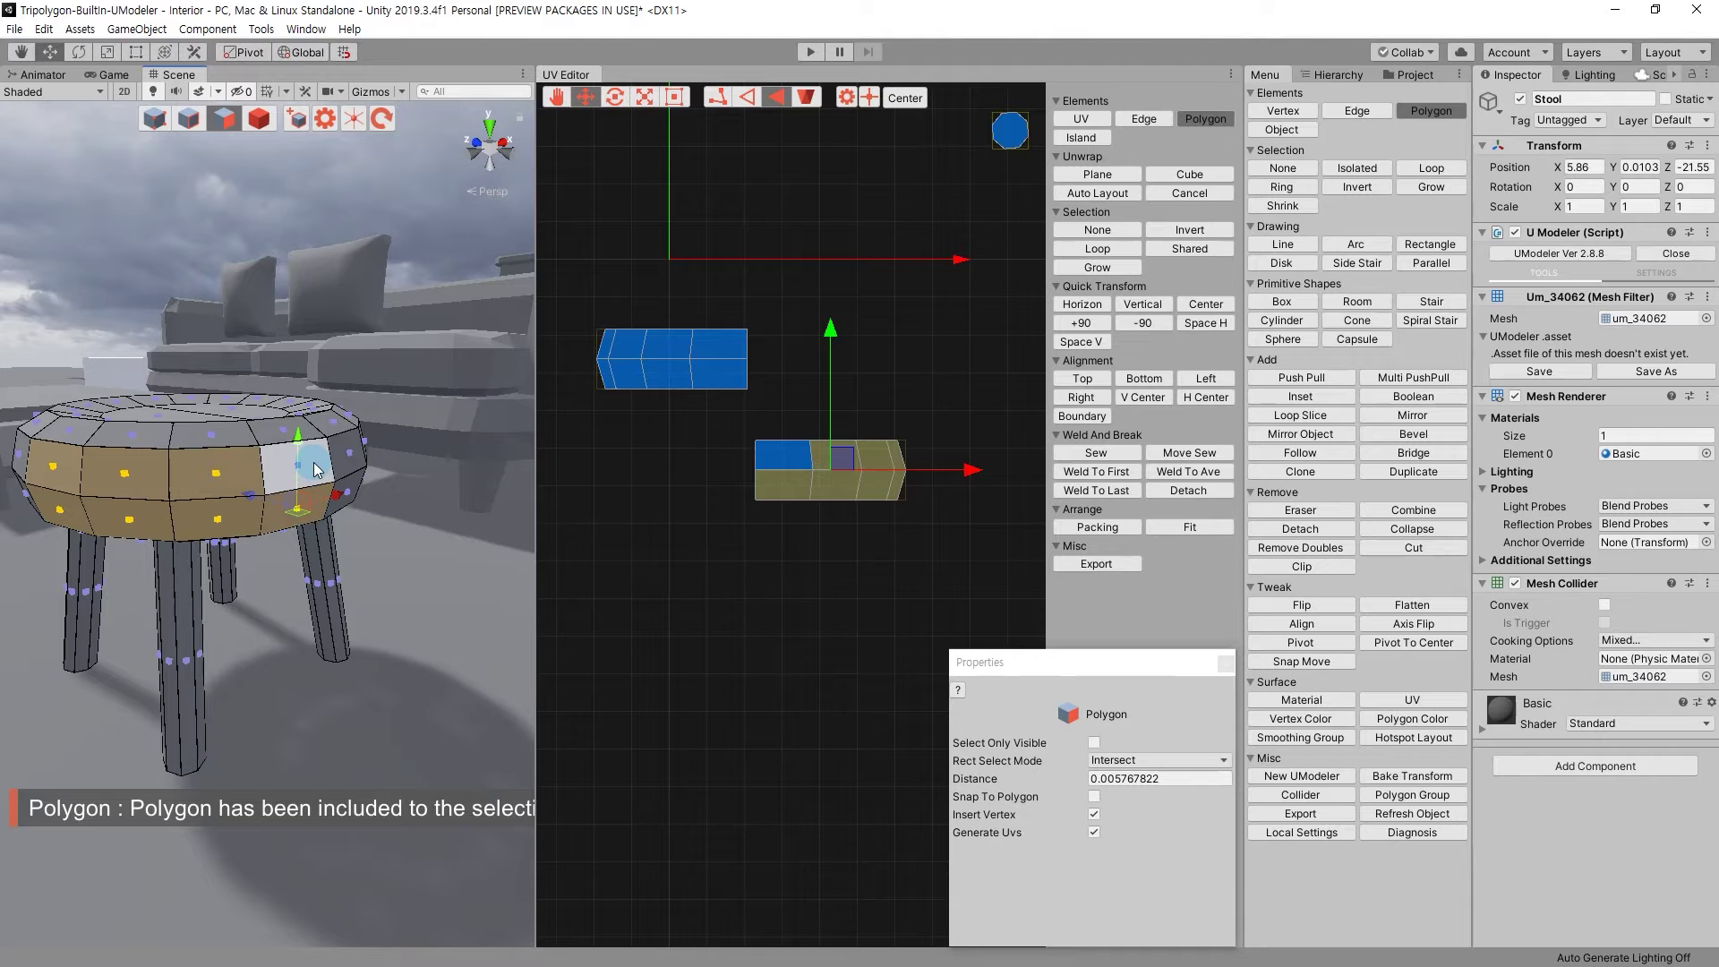
Detach the upper side-ring faces into their own island and shift it right below the other strip.
{"action": "left_click", "coordinate": [1176, 497]}
{"action": "left_click_drag", "start_coordinate": [851, 455], "coordinate": [837, 387]}
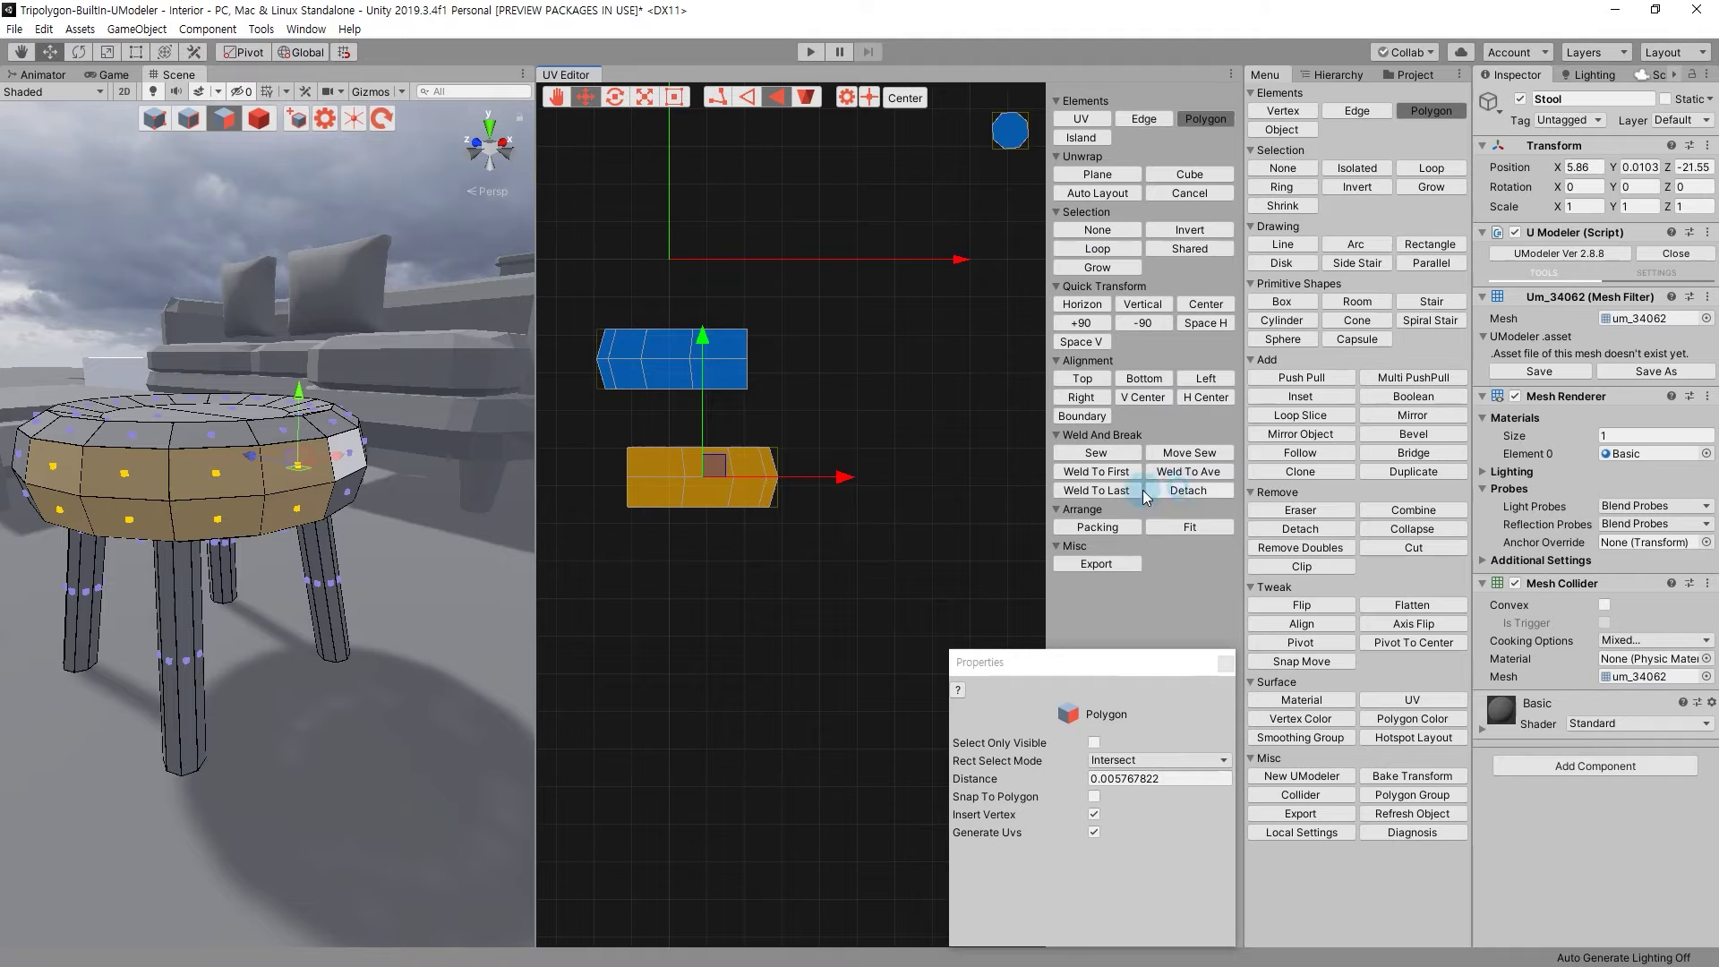
{"action": "key", "text": "f"}
{"action": "left_click_drag", "start_coordinate": [718, 467], "coordinate": [794, 475]}
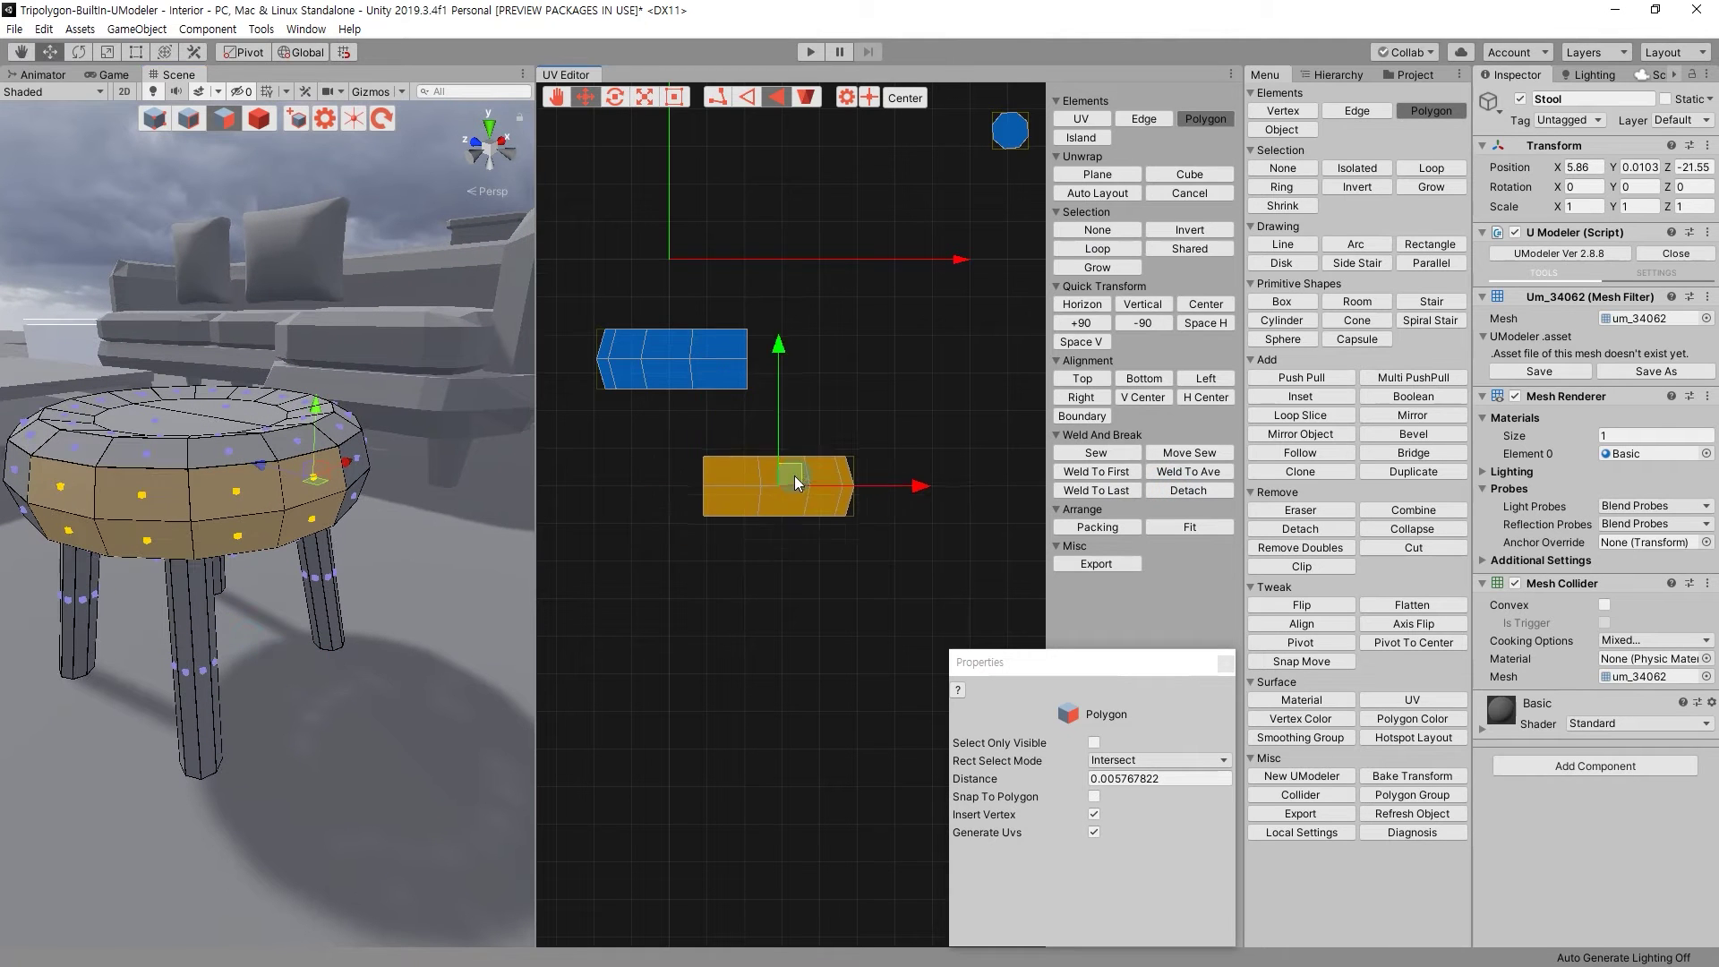
{"action": "left_click", "coordinate": [761, 549]}
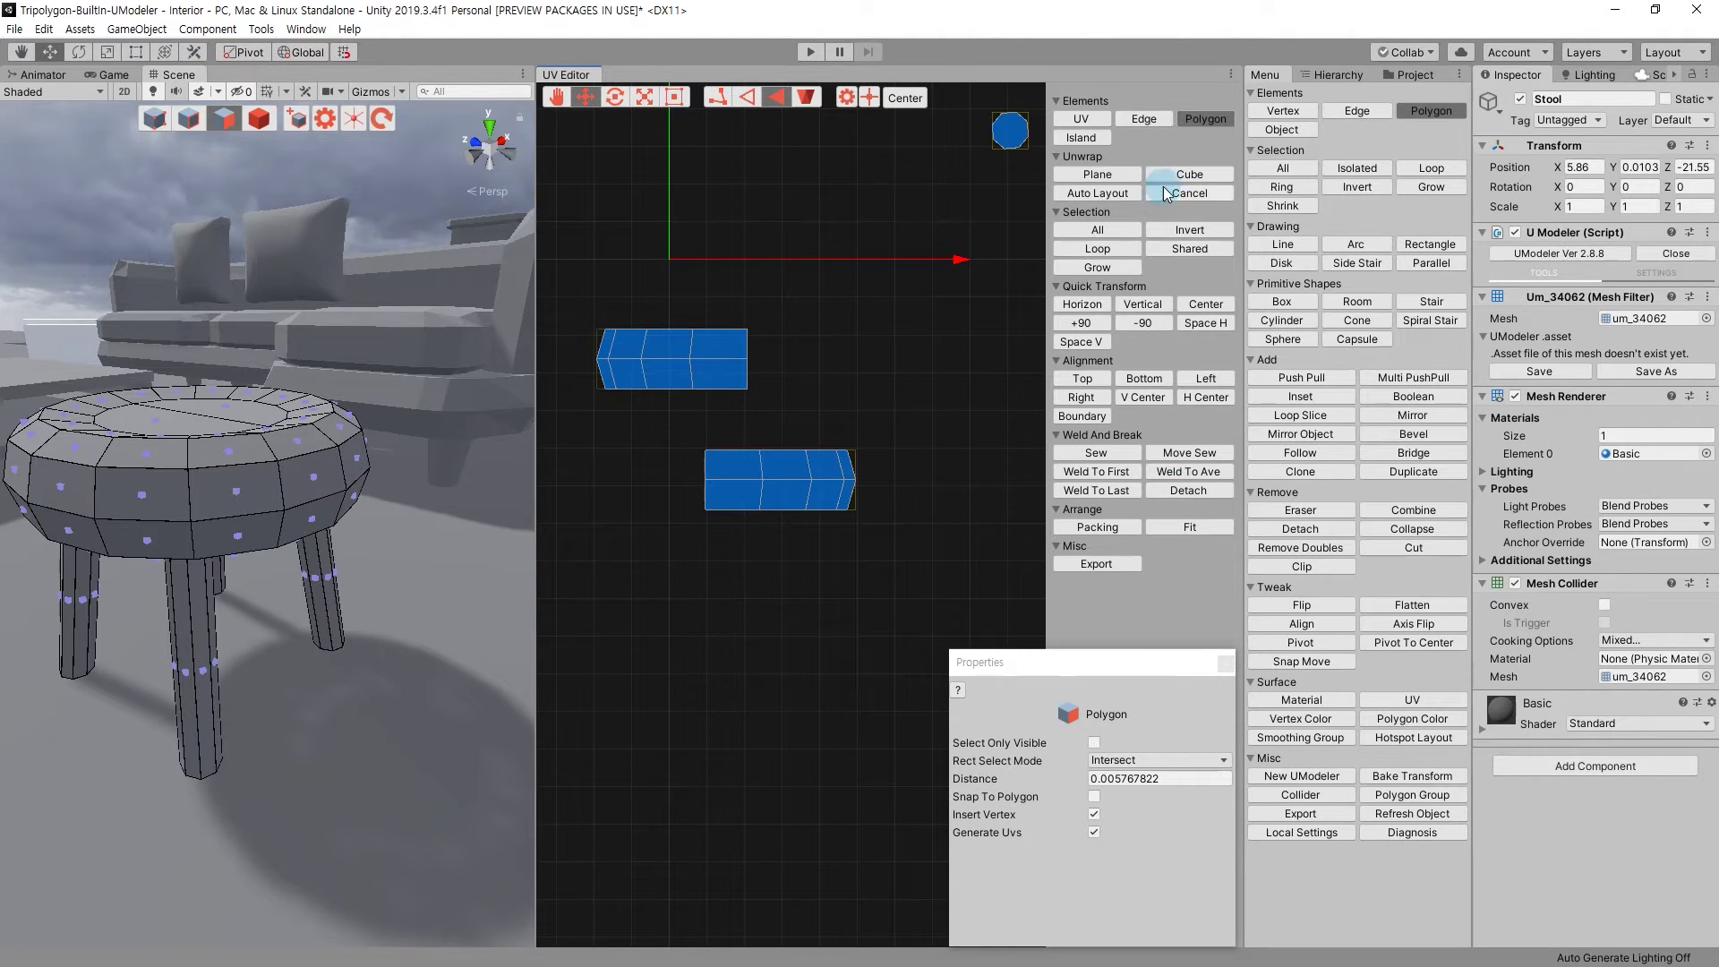
In Island mode, move the side band island below the middle strip.
{"action": "left_click", "coordinate": [1082, 137]}
{"action": "left_click_drag", "start_coordinate": [808, 483], "coordinate": [987, 481]}
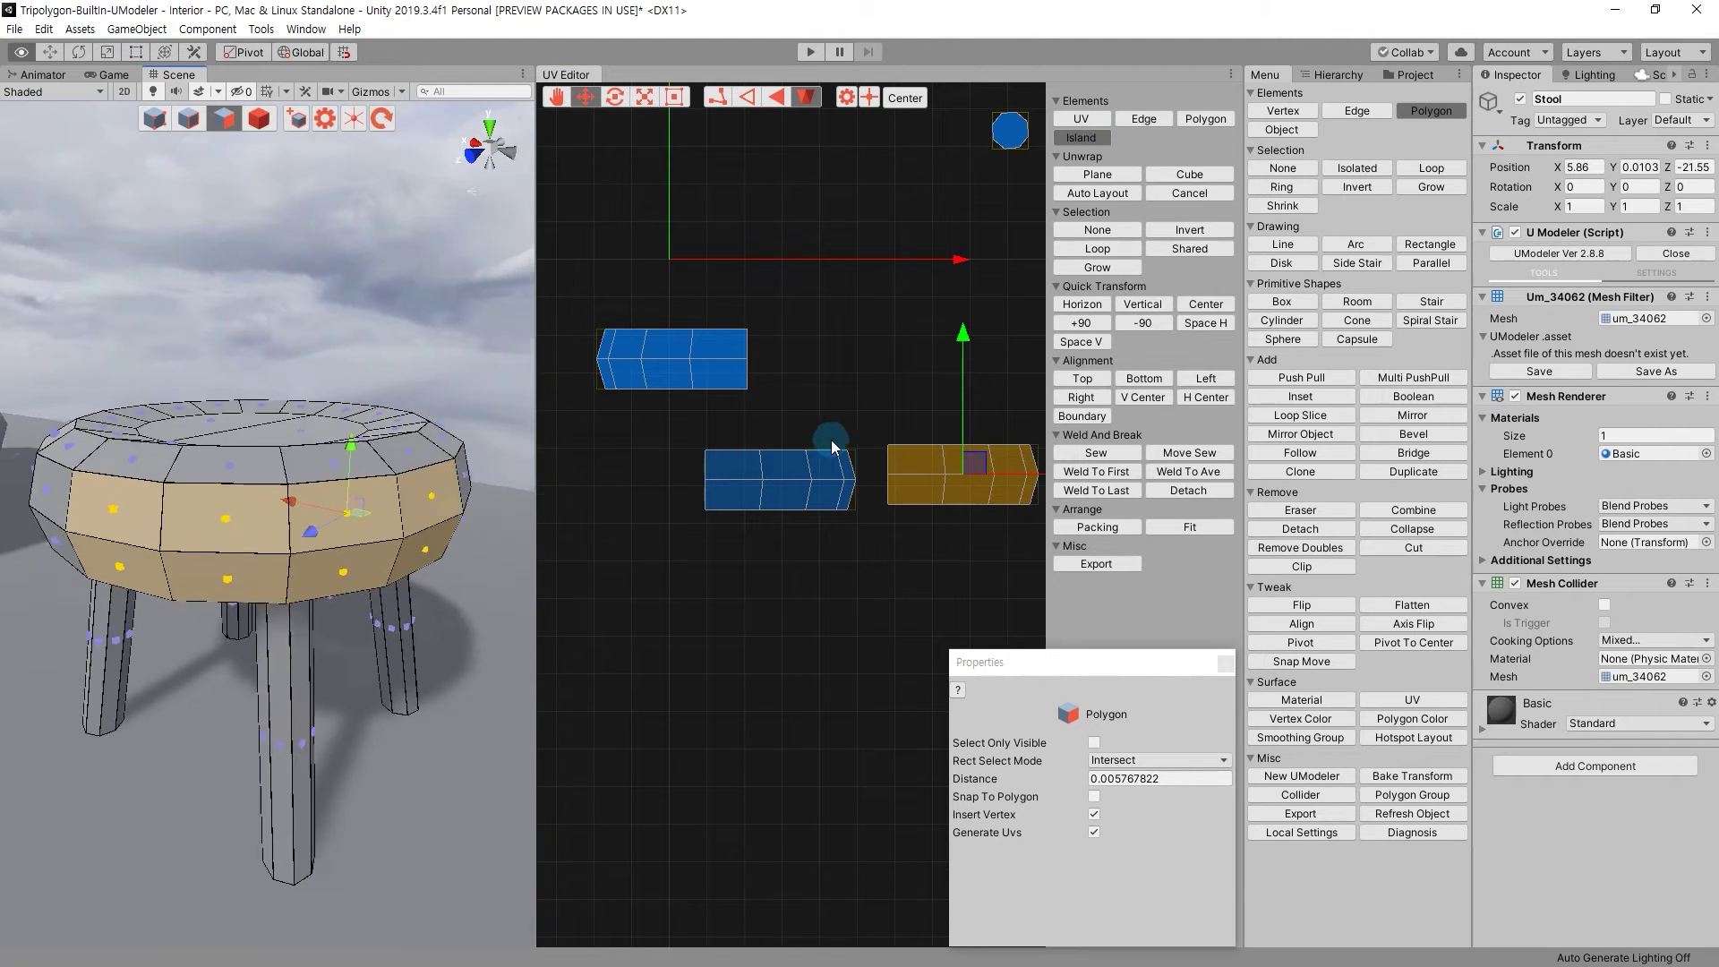
{"action": "left_click_drag", "start_coordinate": [985, 467], "coordinate": [744, 604]}
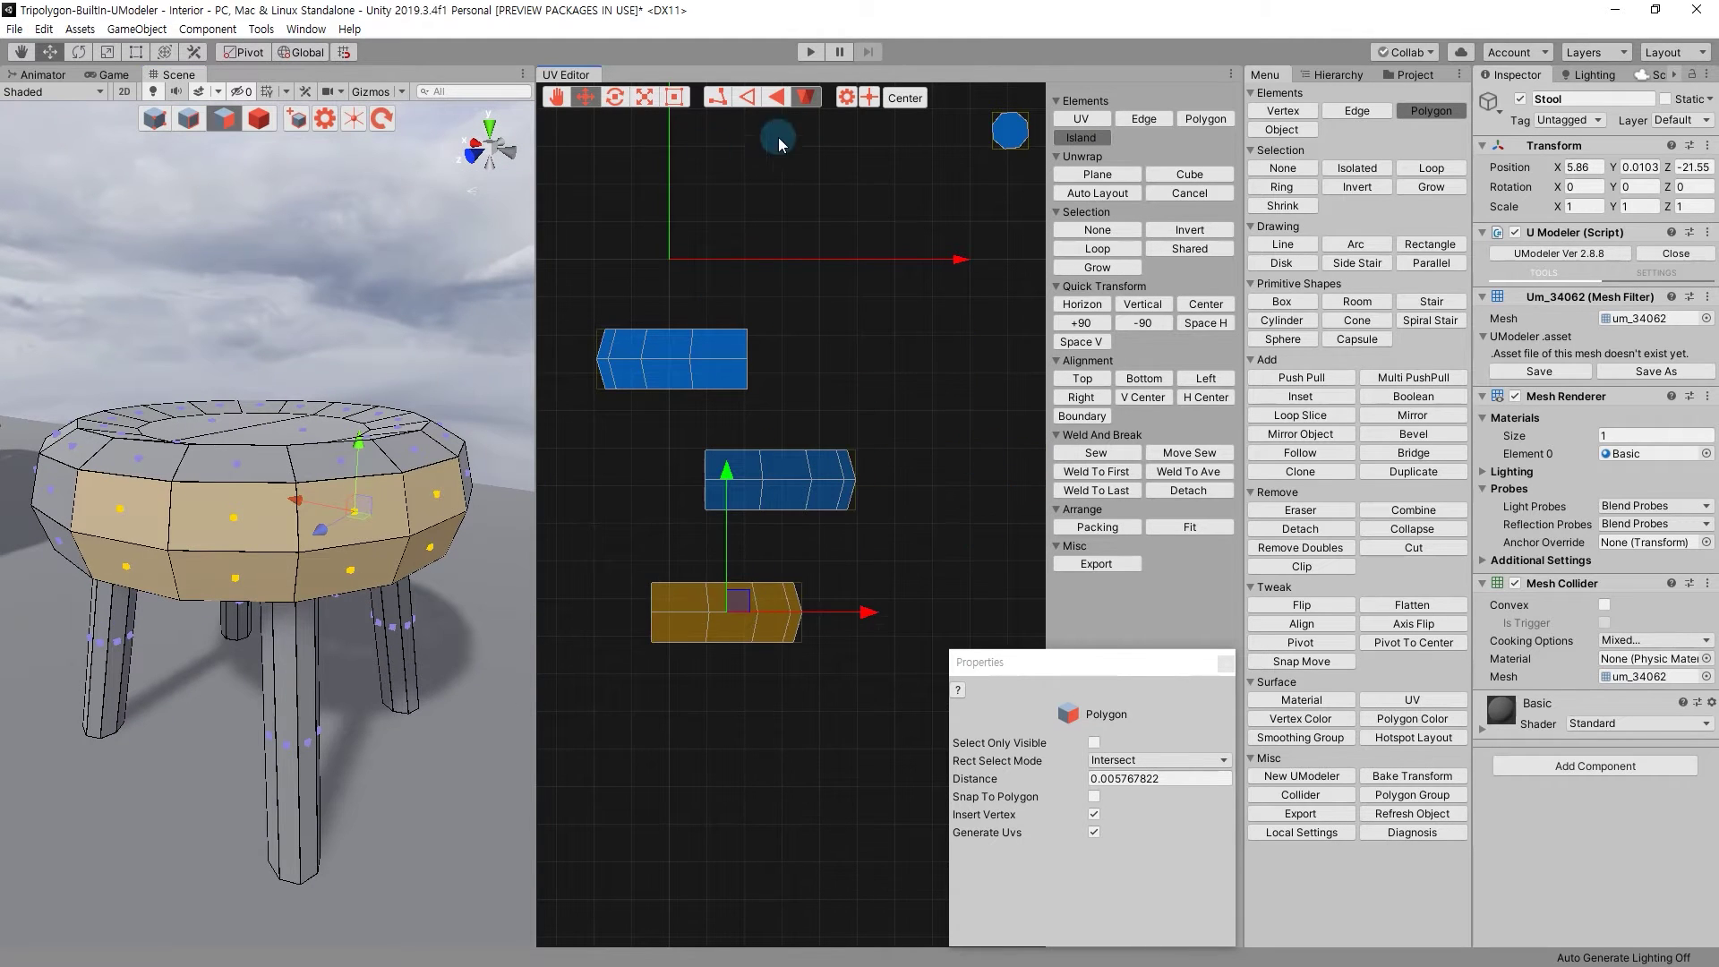
Select the middle strip's polygons and mirror them with Flip Horizon.
{"action": "left_click", "coordinate": [776, 97]}
{"action": "left_click", "coordinate": [680, 596]}
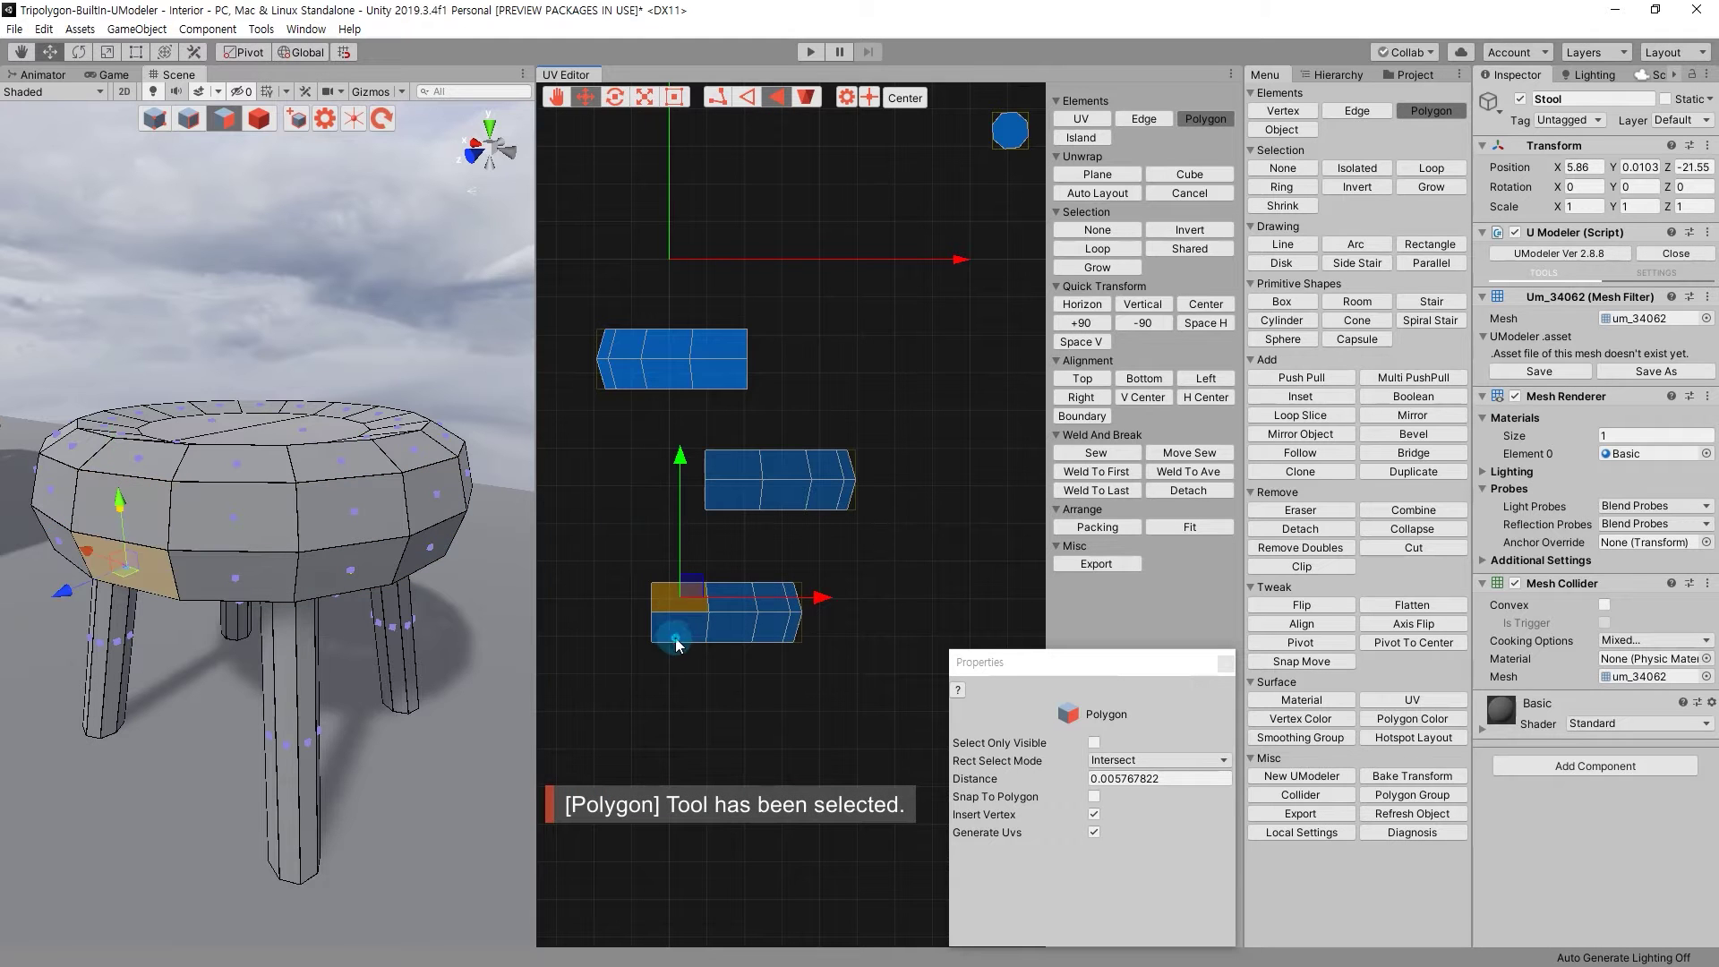
{"action": "left_click", "coordinate": [680, 680]}
{"action": "left_click", "coordinate": [733, 465]}
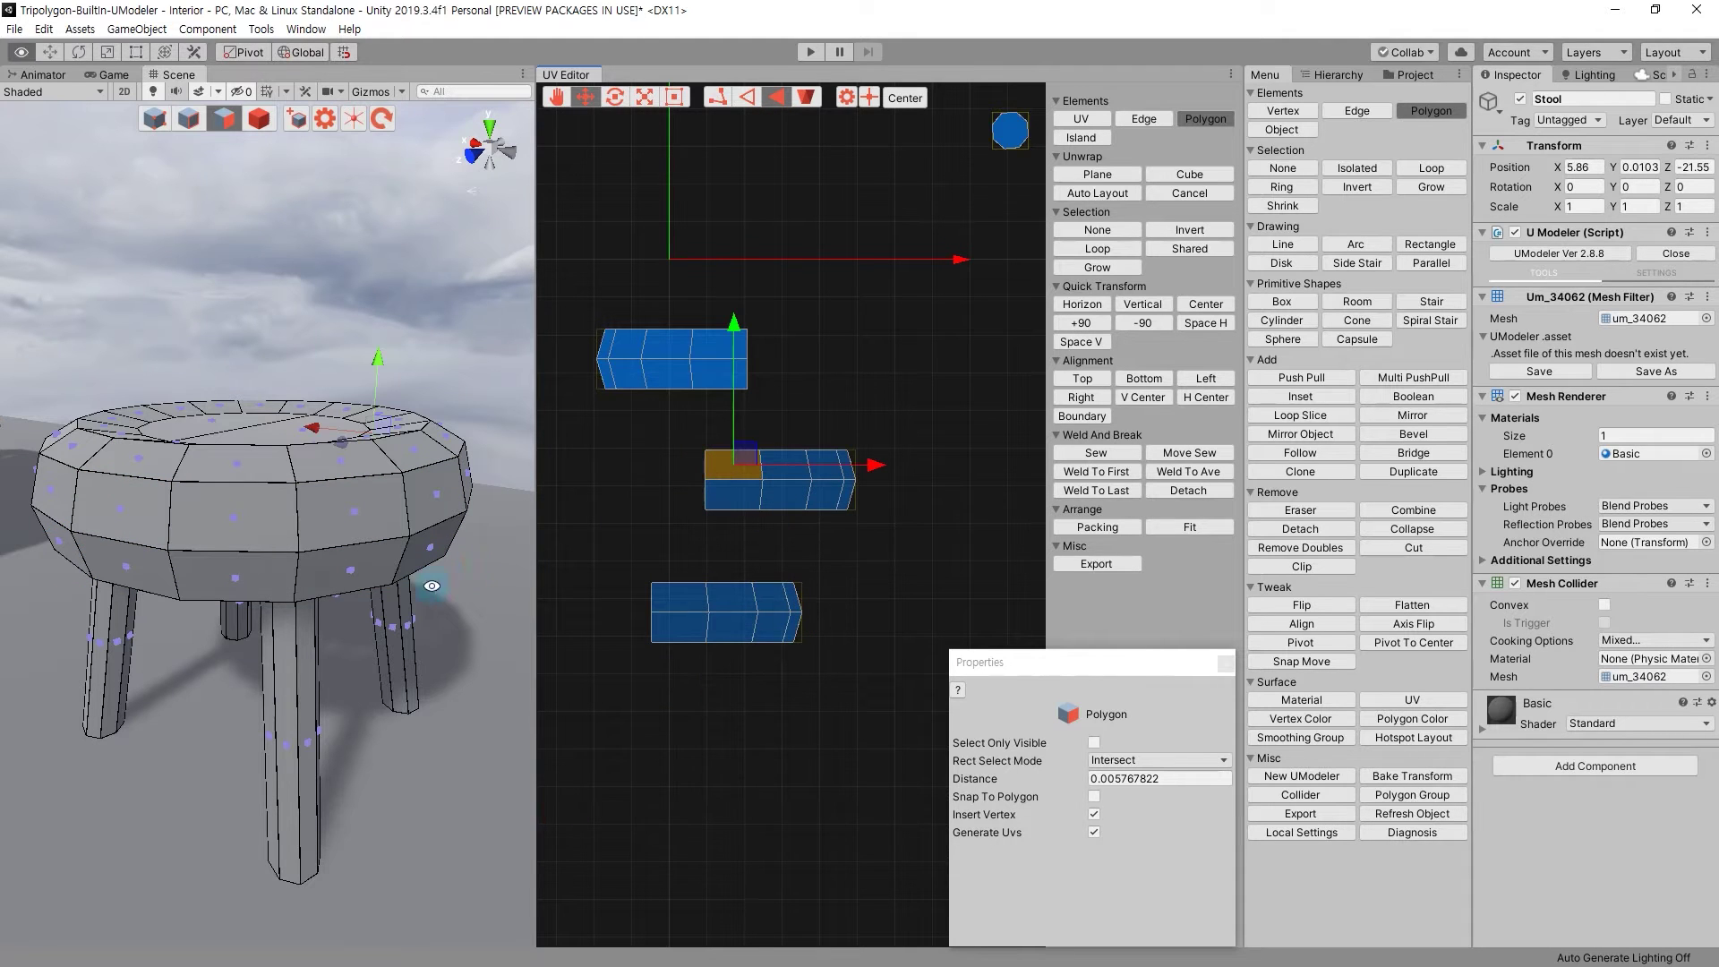
{"action": "left_click_drag", "start_coordinate": [450, 579], "coordinate": [1683, 578], "text": "alt"}
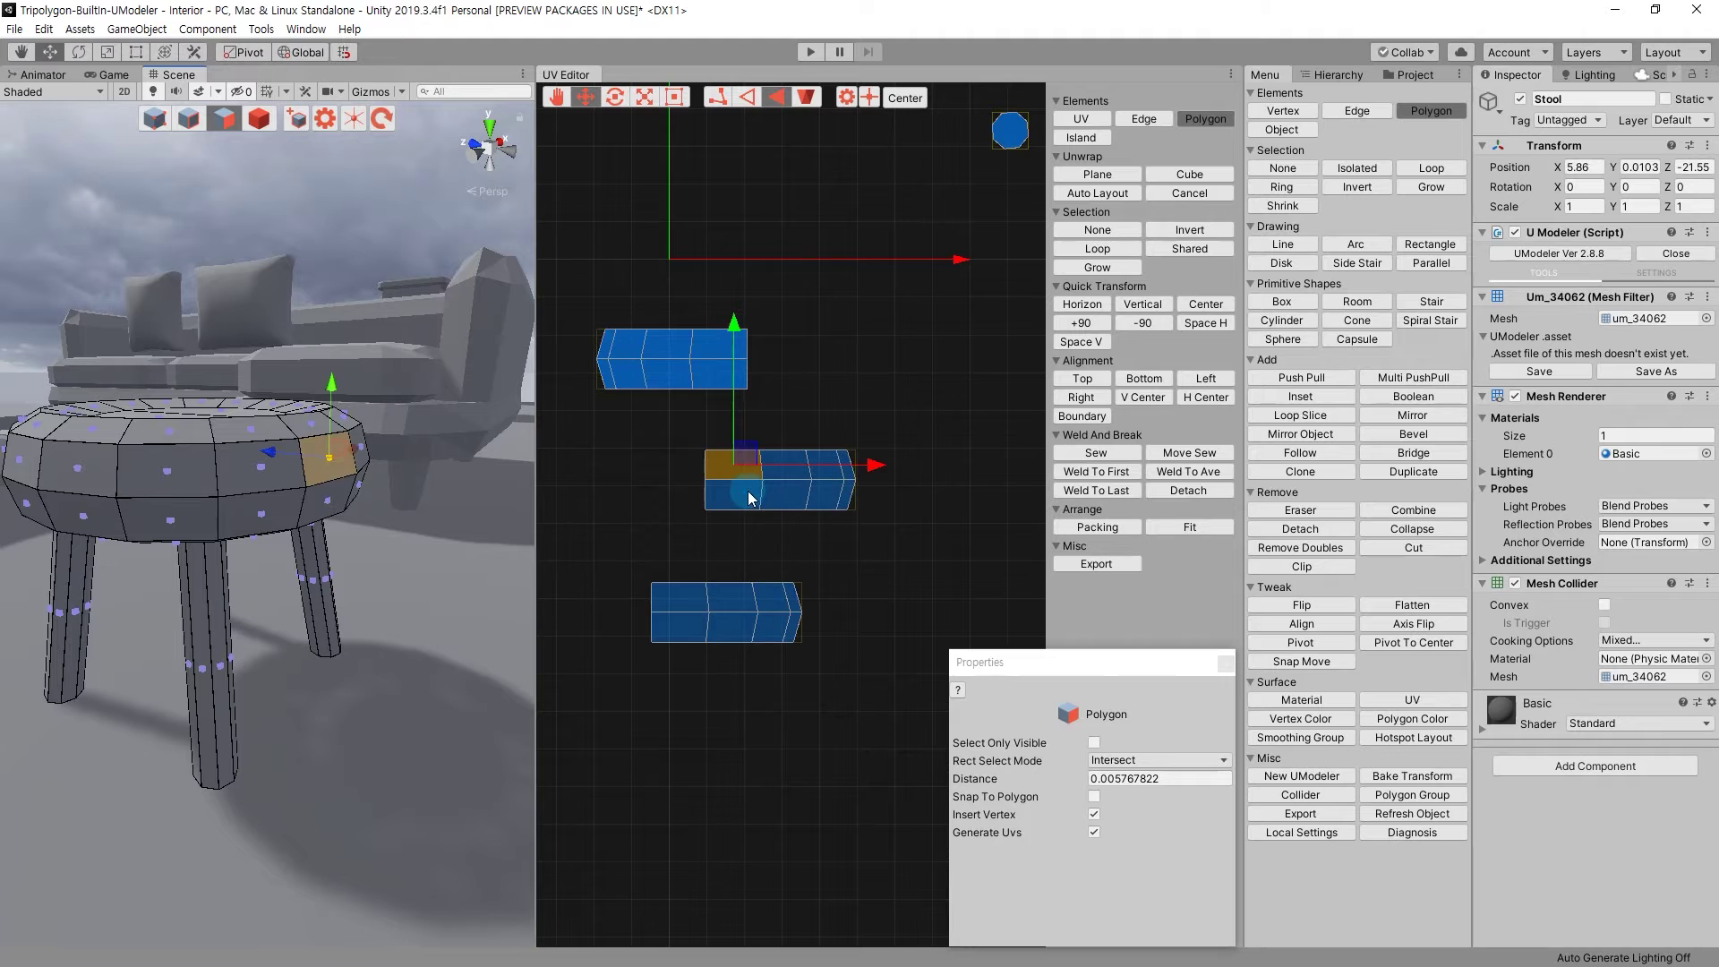
{"action": "left_click", "coordinate": [749, 561]}
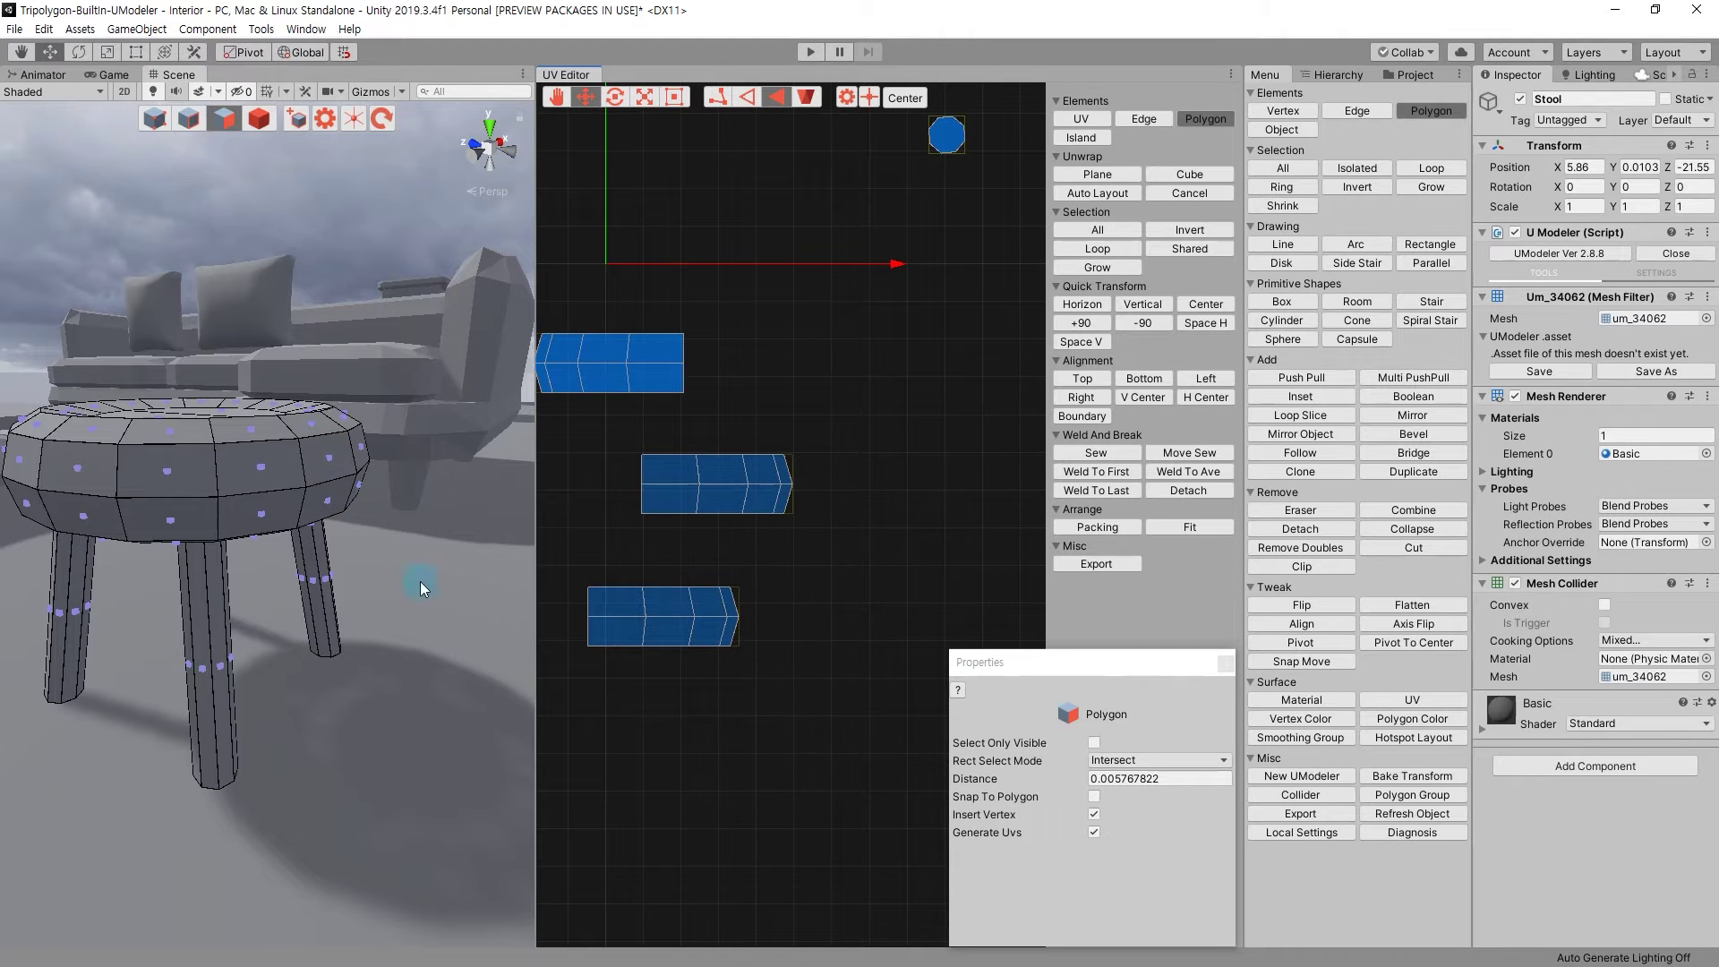
{"action": "left_click_drag", "start_coordinate": [439, 583], "coordinate": [237, 603], "text": "alt"}
{"action": "left_click", "coordinate": [672, 473]}
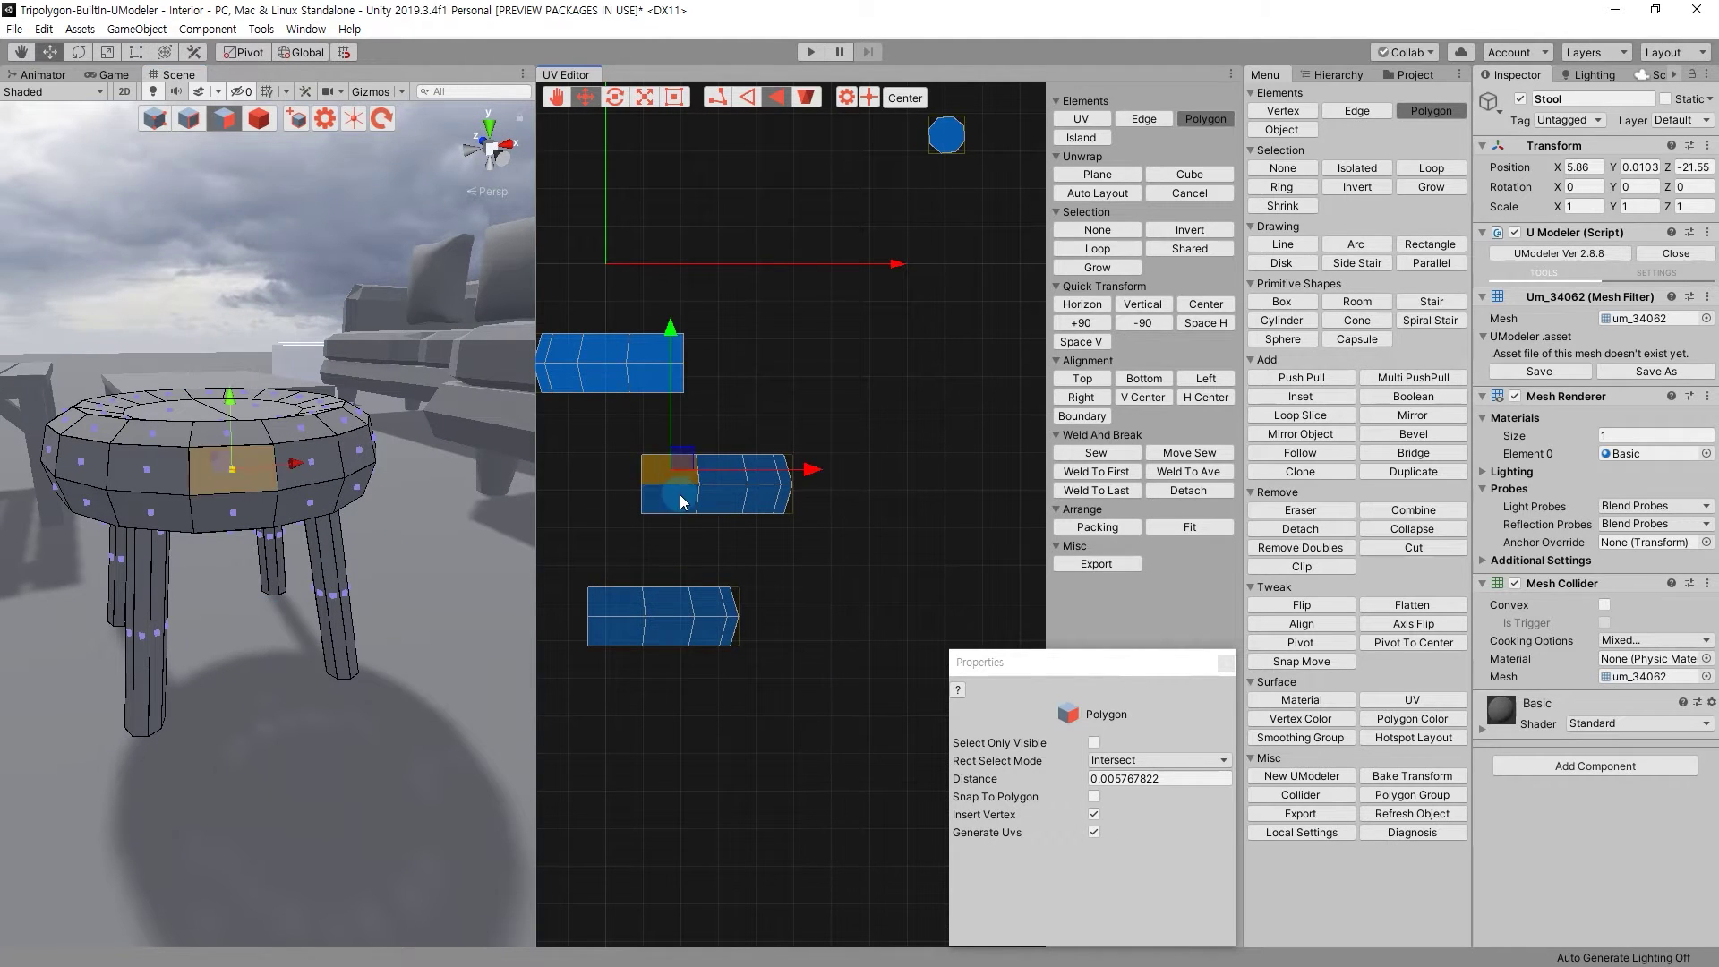
{"action": "left_click", "coordinate": [744, 466]}
{"action": "left_click_drag", "start_coordinate": [847, 545], "coordinate": [664, 463]}
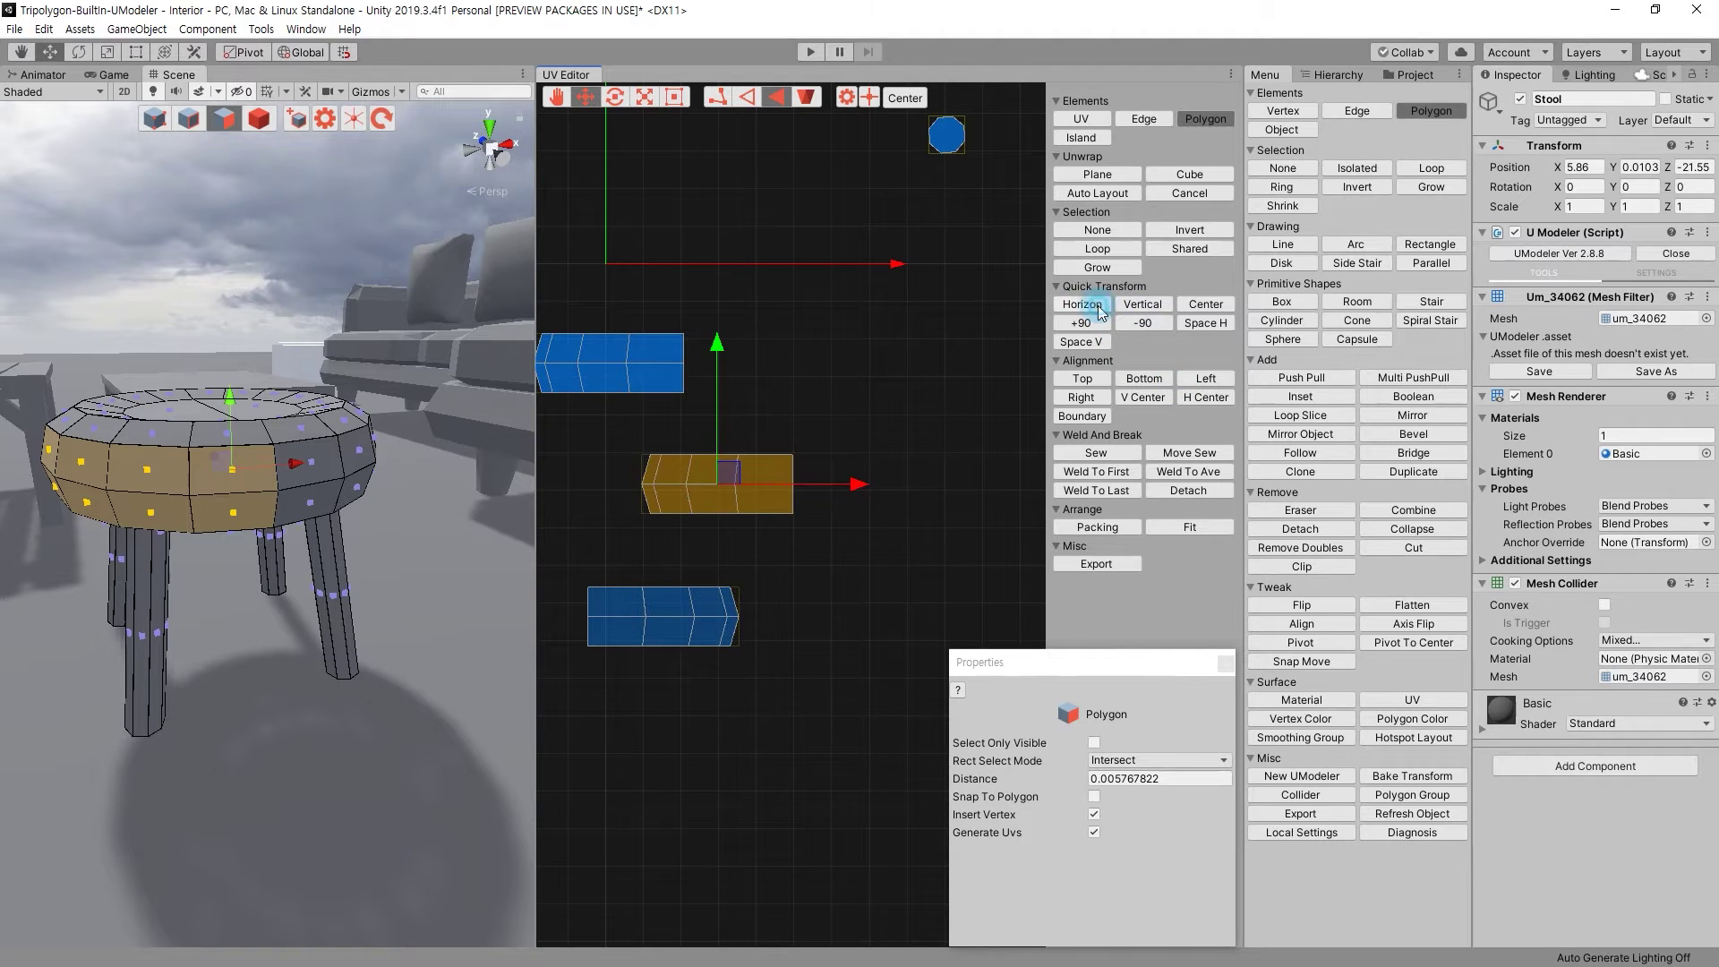
{"action": "left_click", "coordinate": [1099, 309]}
{"action": "left_click", "coordinate": [660, 484]}
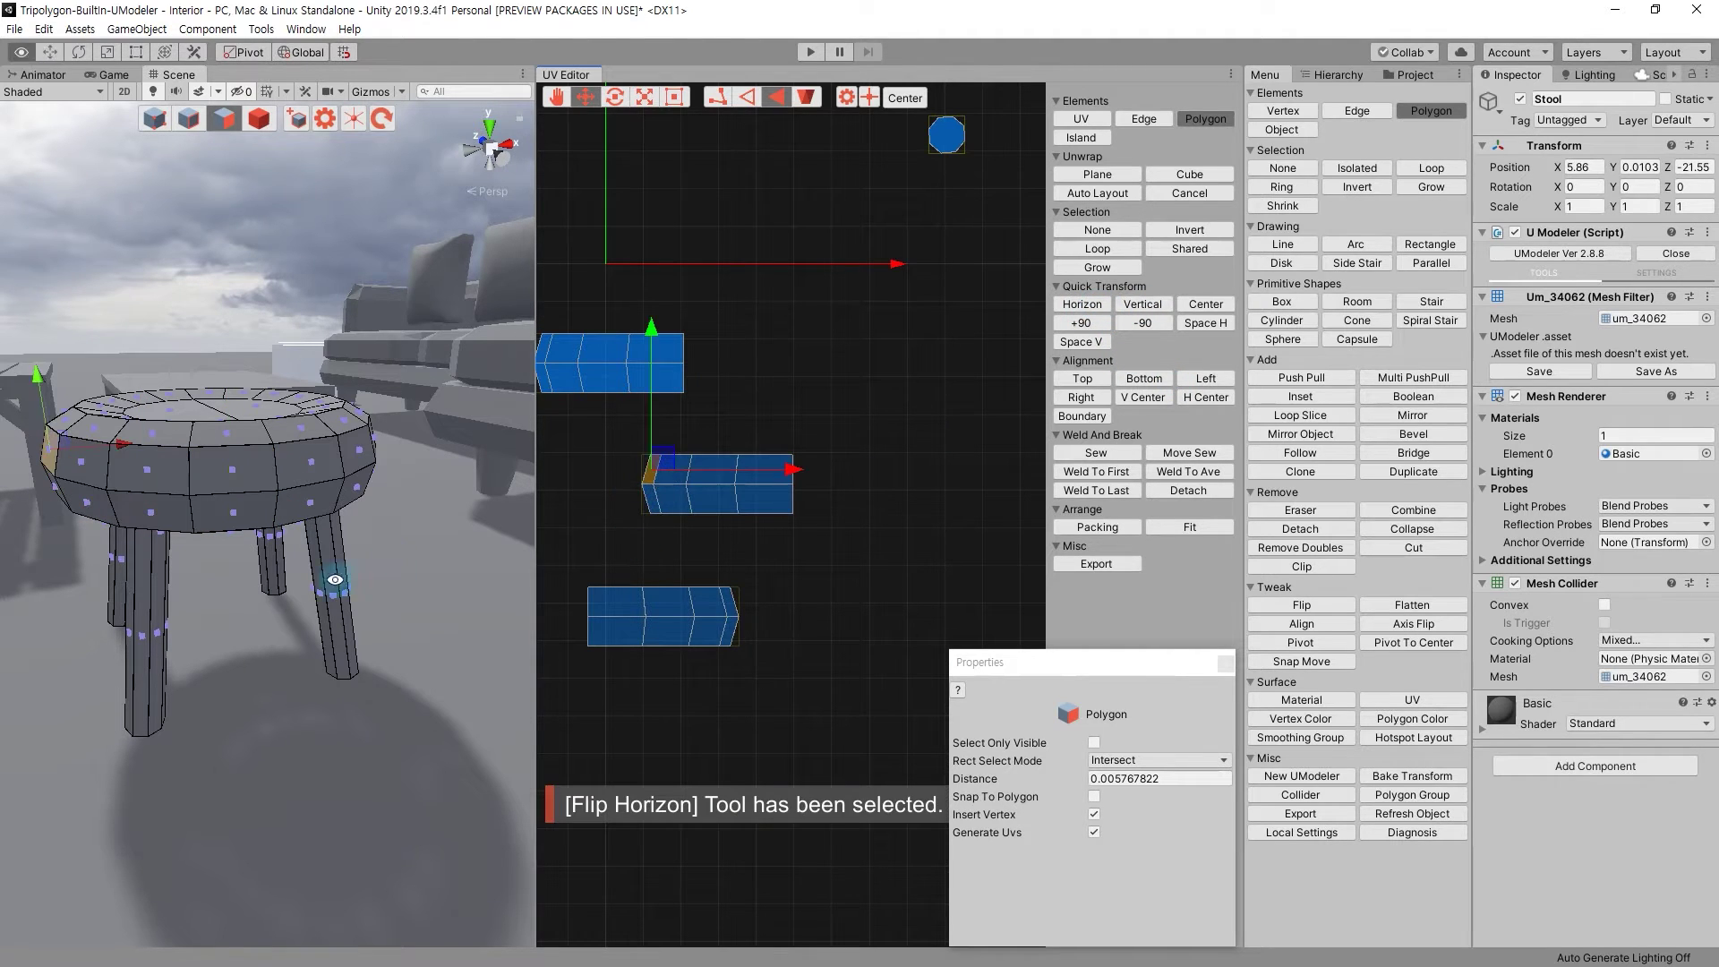
Move the mirrored middle strip beside the lower strip.
{"action": "left_click_drag", "start_coordinate": [335, 580], "coordinate": [466, 555], "text": "alt"}
{"action": "left_click_drag", "start_coordinate": [882, 546], "coordinate": [623, 464]}
{"action": "left_click_drag", "start_coordinate": [732, 490], "coordinate": [852, 616]}
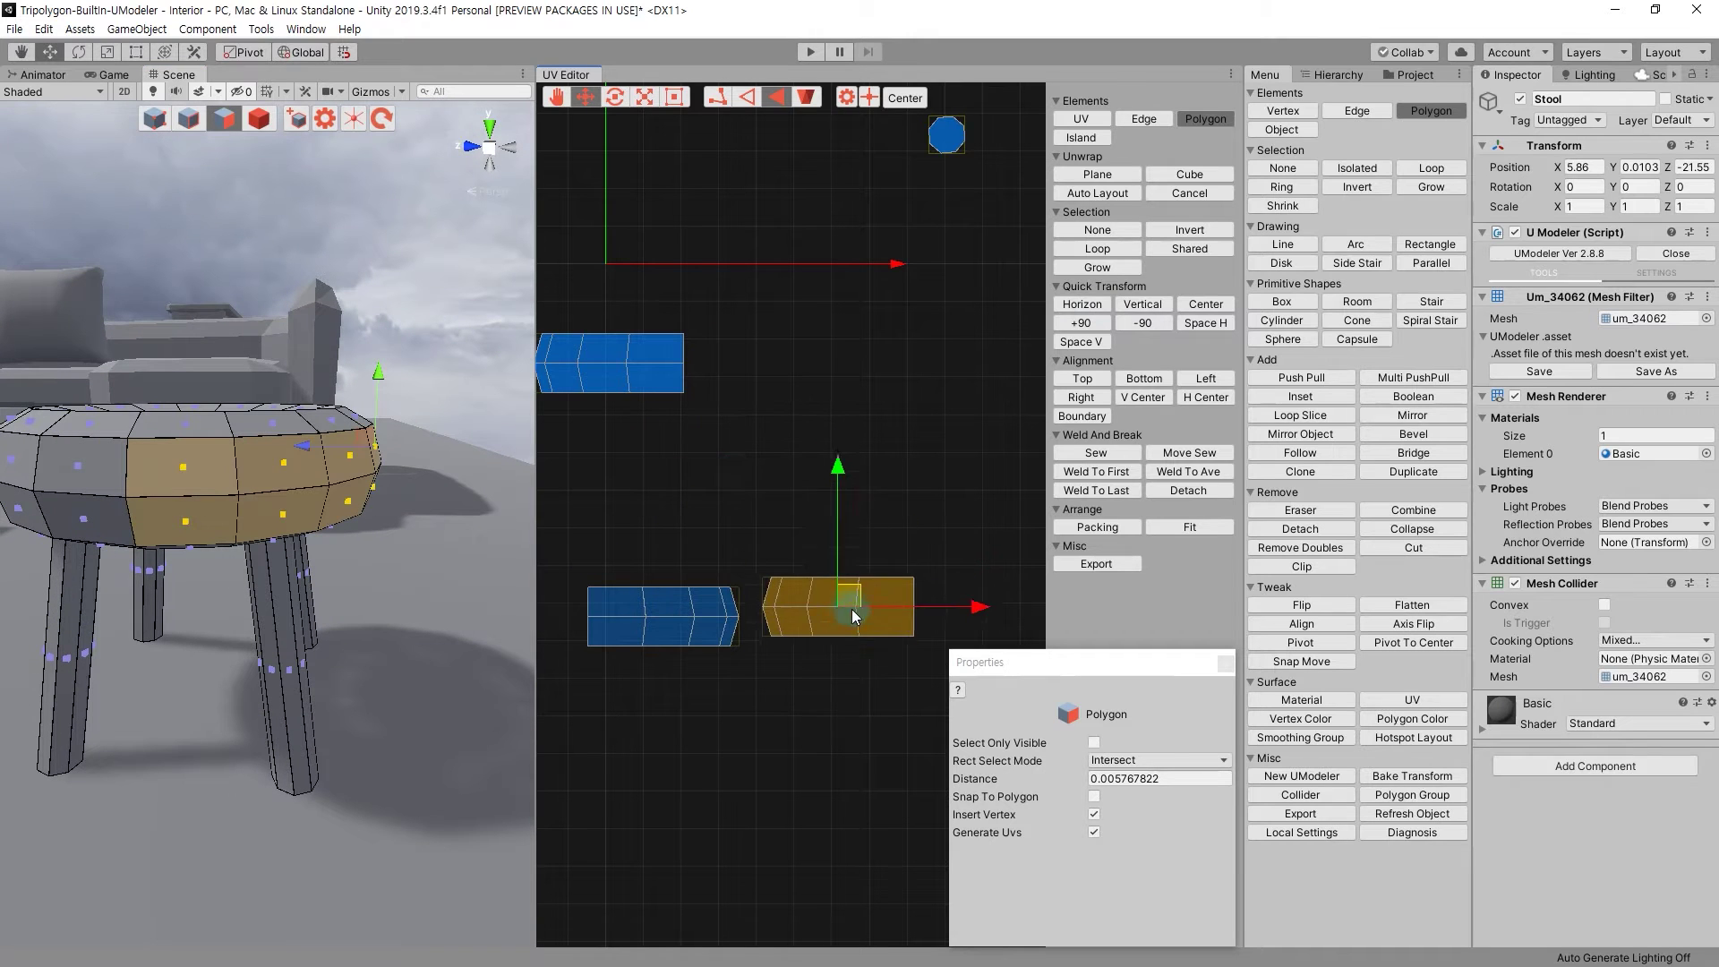
{"action": "scroll", "coordinate": [822, 607], "scroll_direction": "up", "scroll_amount": 3}
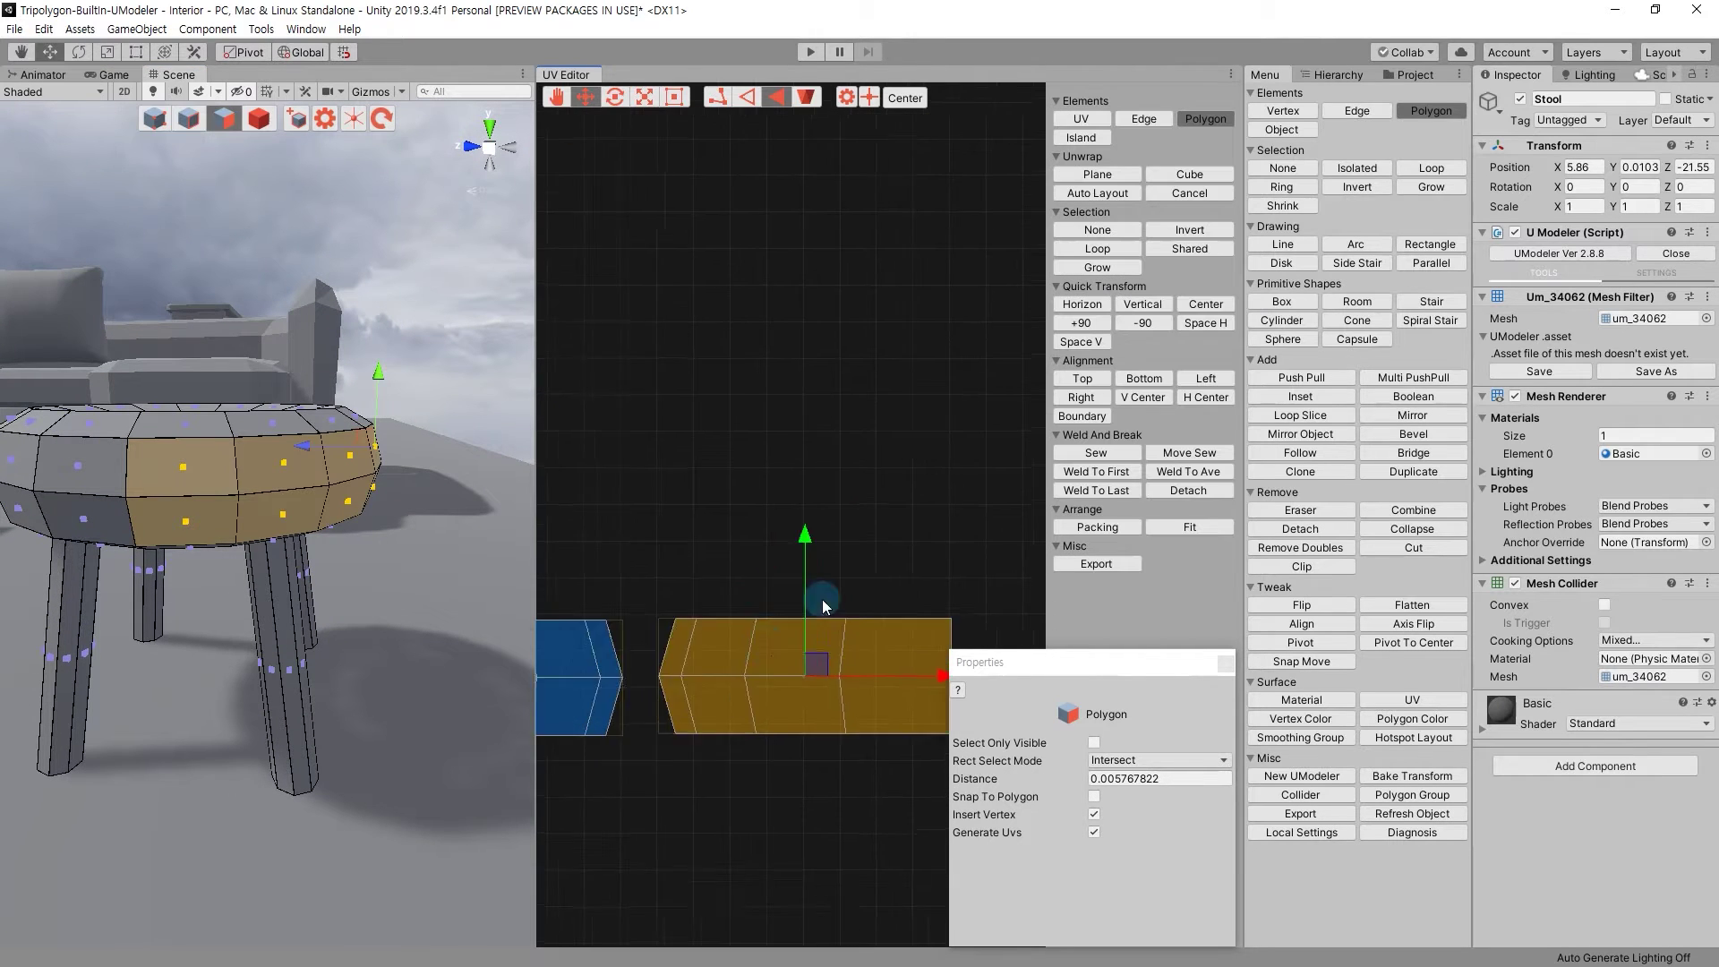
{"action": "middle_click_drag", "start_coordinate": [651, 682], "coordinate": [763, 605]}
{"action": "left_click", "coordinate": [777, 606]}
{"action": "left_click_drag", "start_coordinate": [756, 599], "coordinate": [779, 690]}
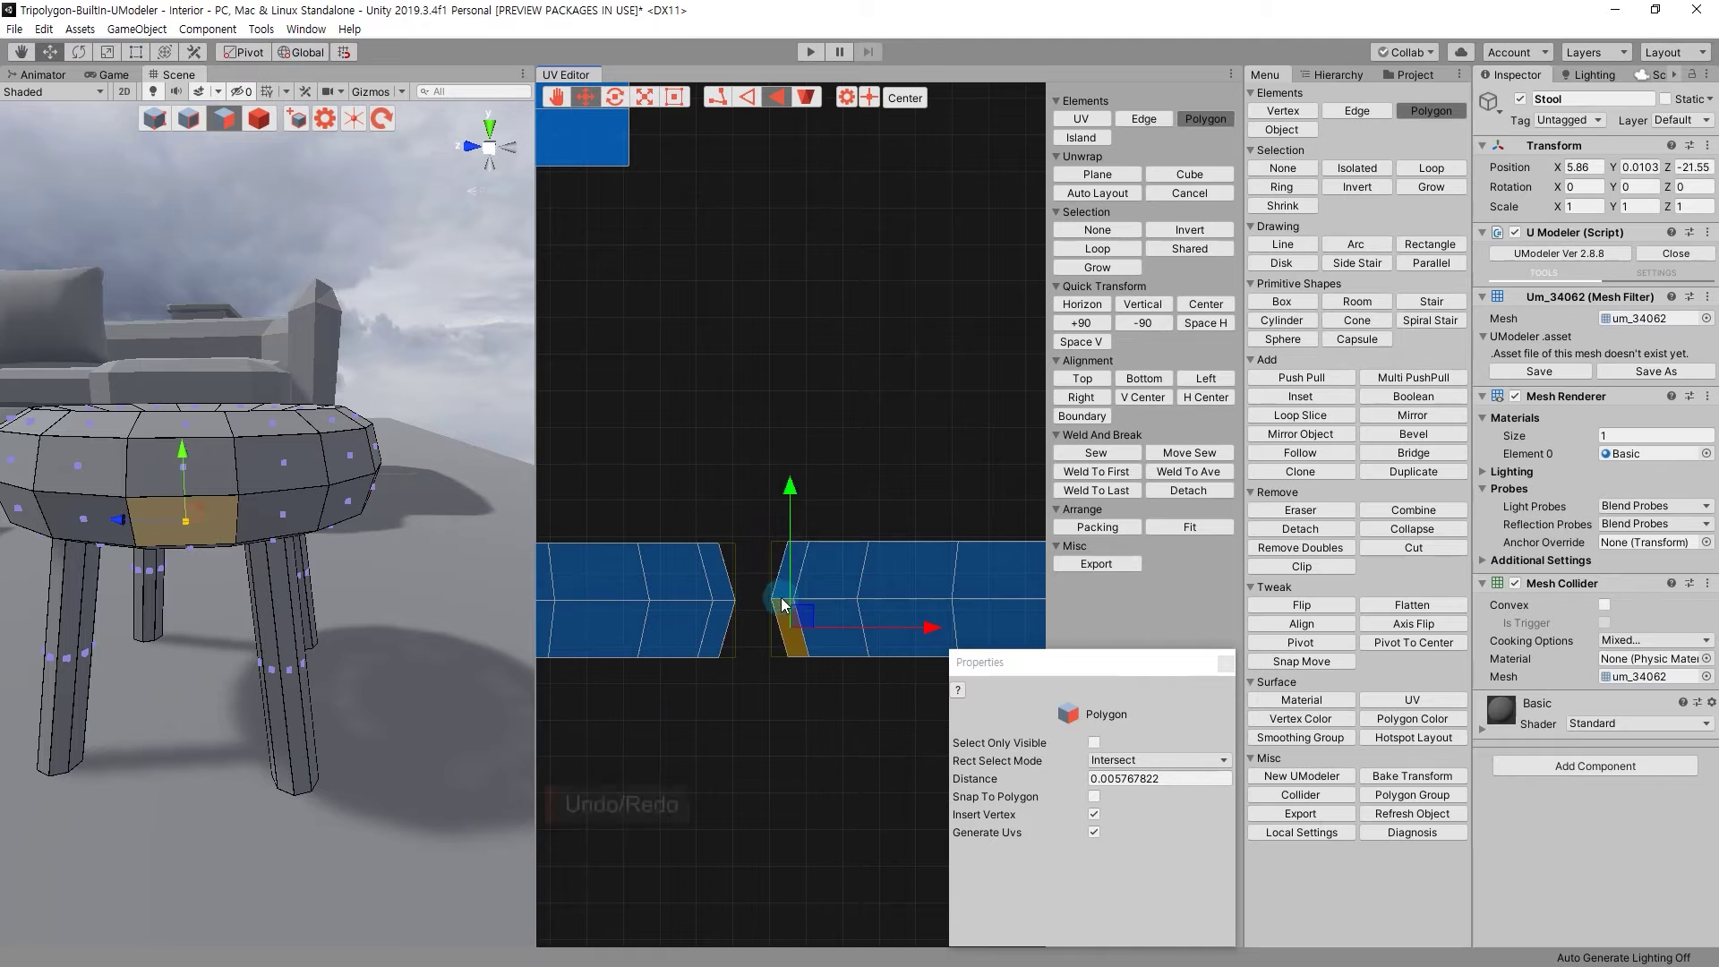
{"action": "key", "text": "ctrl+z"}
{"action": "scroll", "coordinate": [850, 537], "scroll_direction": "down", "scroll_amount": 3}
In UV point mode, butt the right strip against the left strip end to end.
{"action": "left_click", "coordinate": [717, 98]}
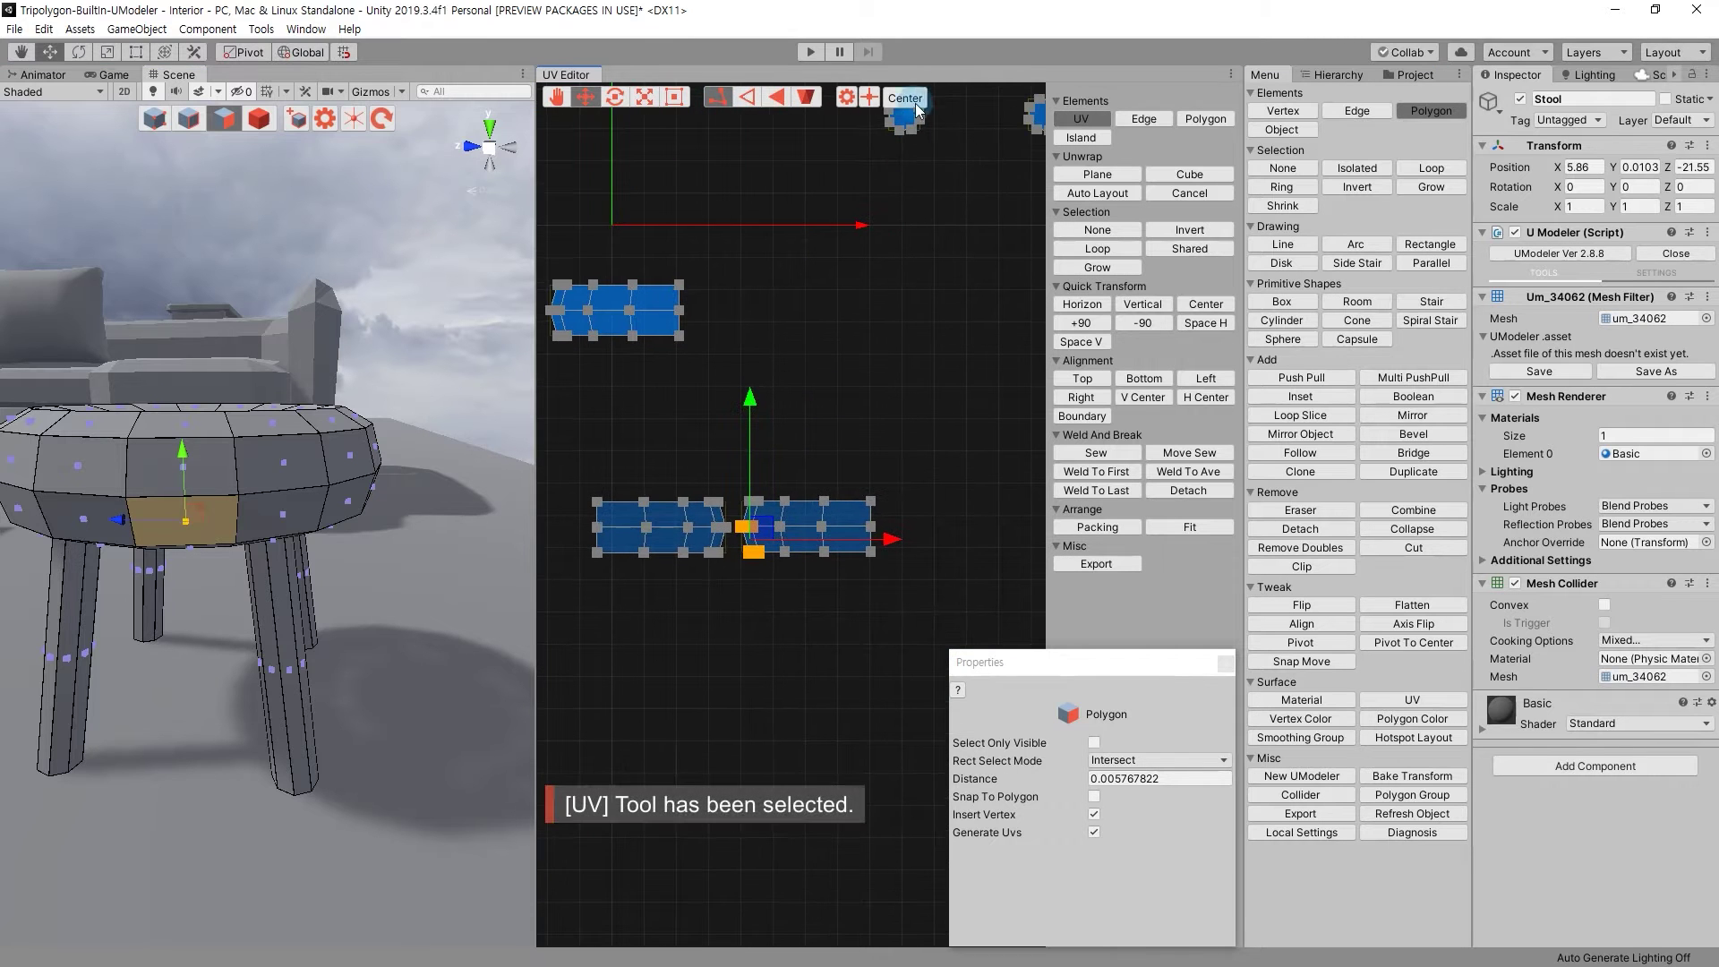
{"action": "left_click_drag", "start_coordinate": [1044, 652], "coordinate": [732, 439]}
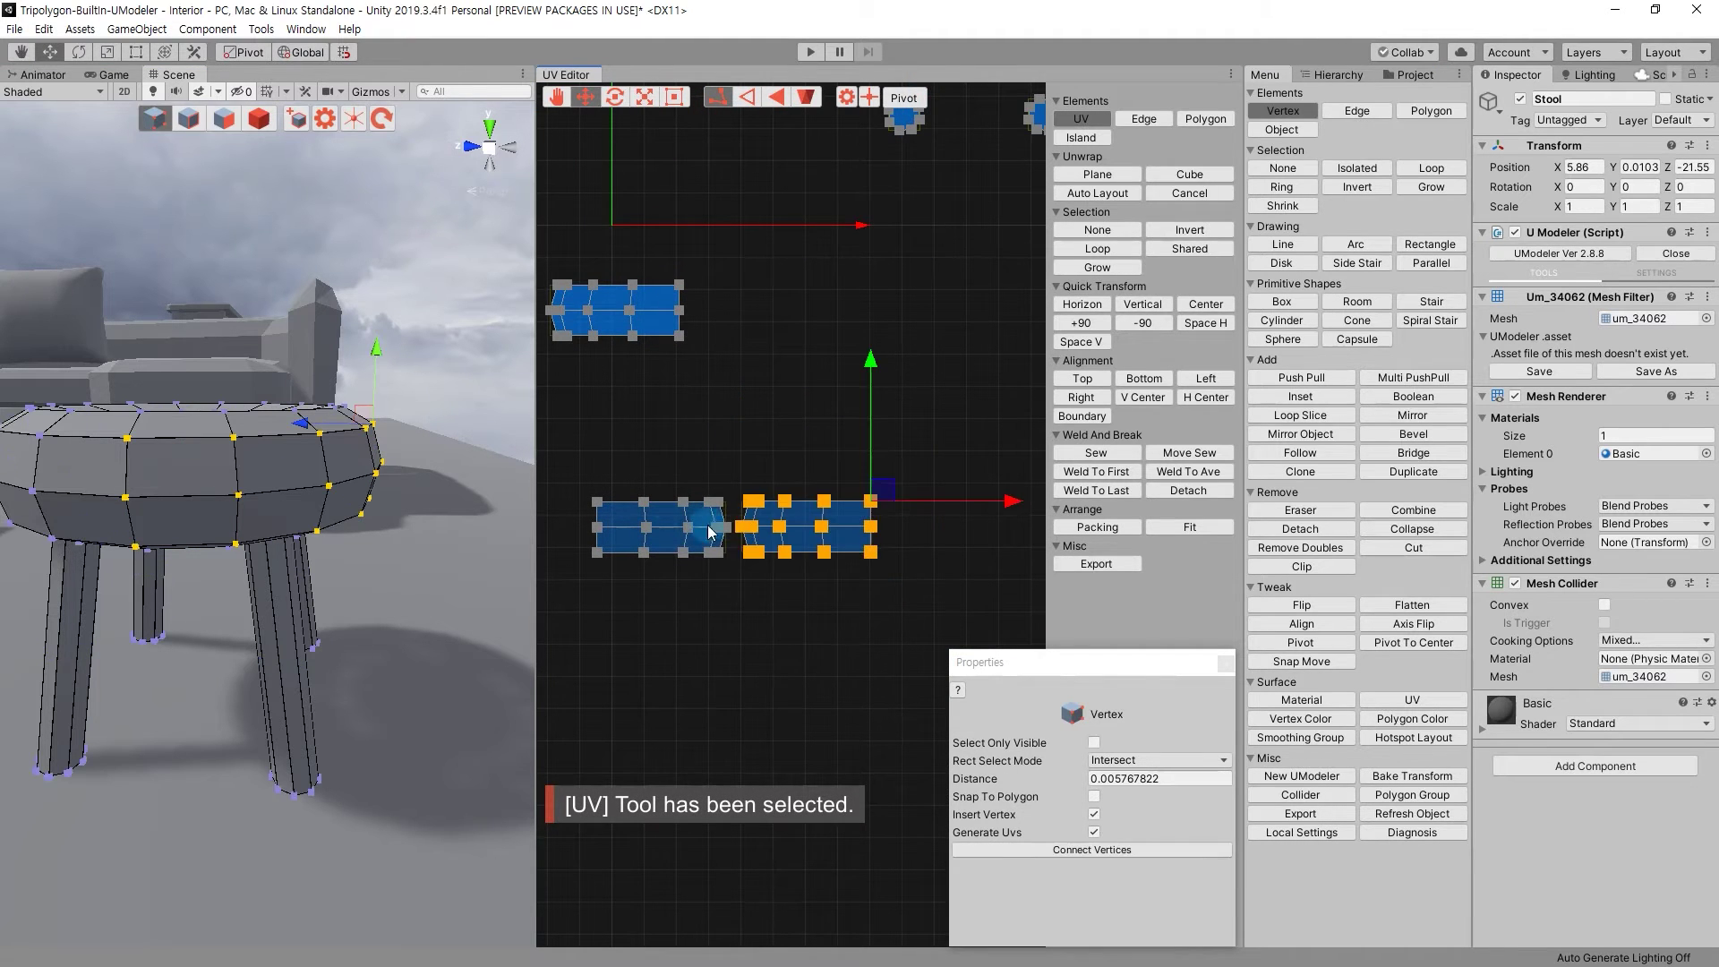
{"action": "scroll", "coordinate": [676, 556], "scroll_direction": "up", "scroll_amount": 3}
{"action": "left_click_drag", "start_coordinate": [565, 553], "coordinate": [724, 532]}
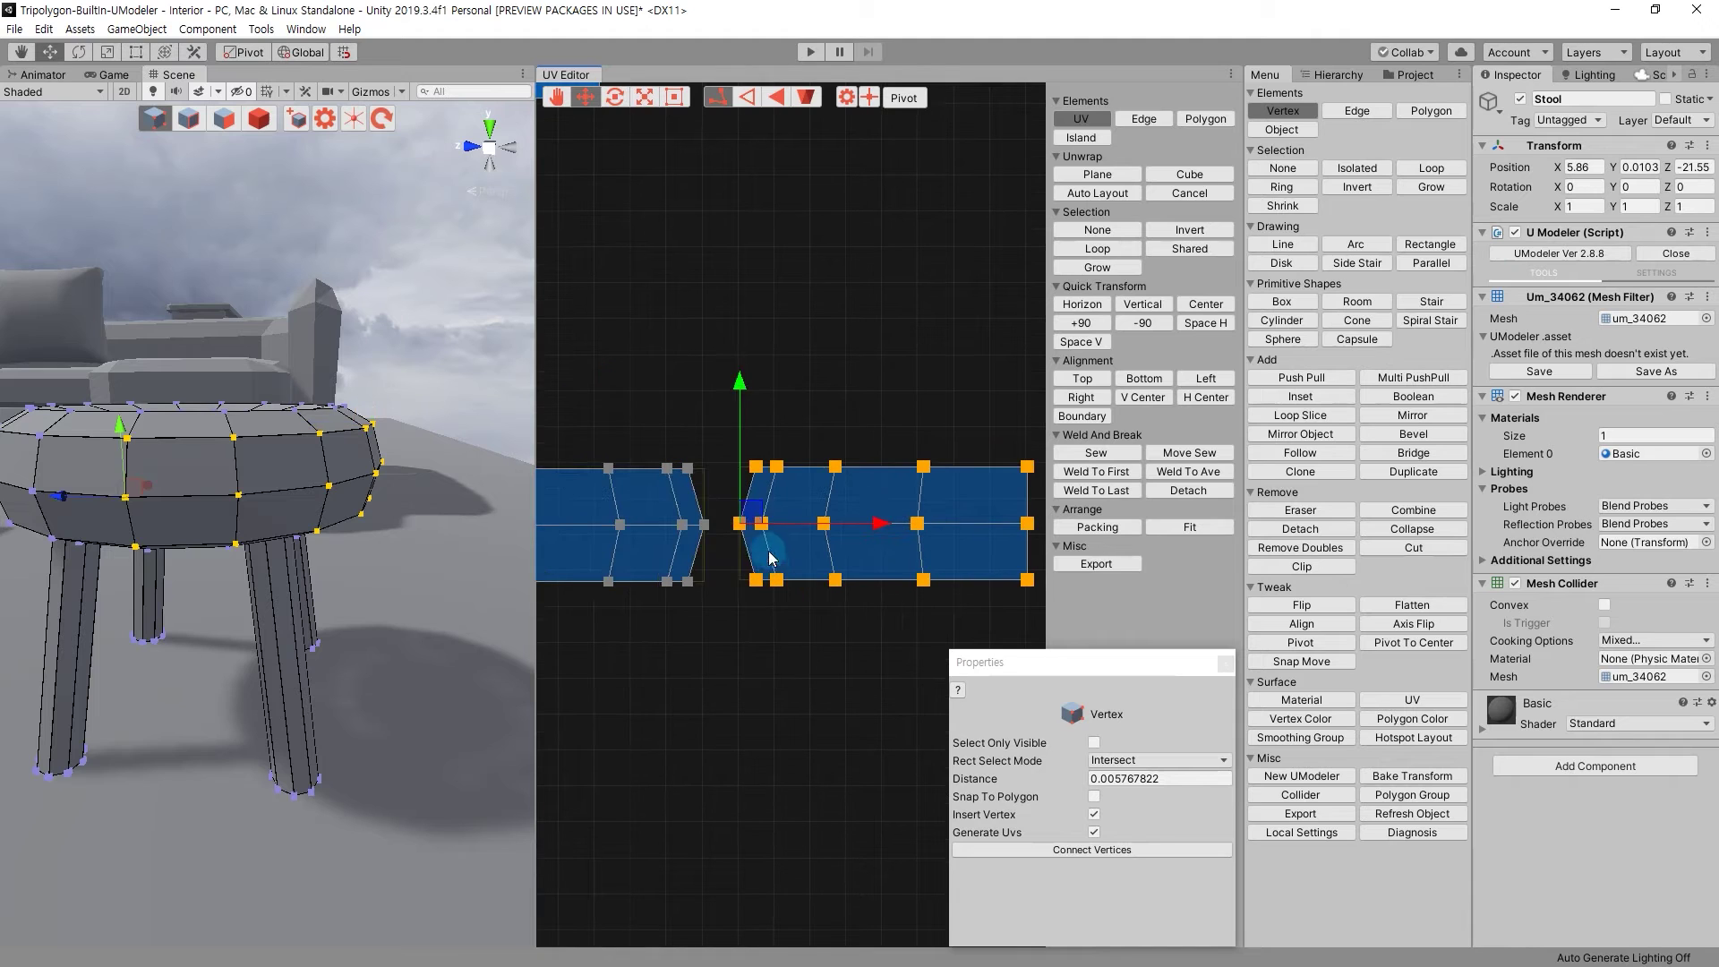
{"action": "left_click_drag", "start_coordinate": [724, 532], "coordinate": [703, 524]}
{"action": "scroll", "coordinate": [734, 530], "scroll_direction": "down", "scroll_amount": 2}
{"action": "scroll", "coordinate": [708, 538], "scroll_direction": "up", "scroll_amount": 2}
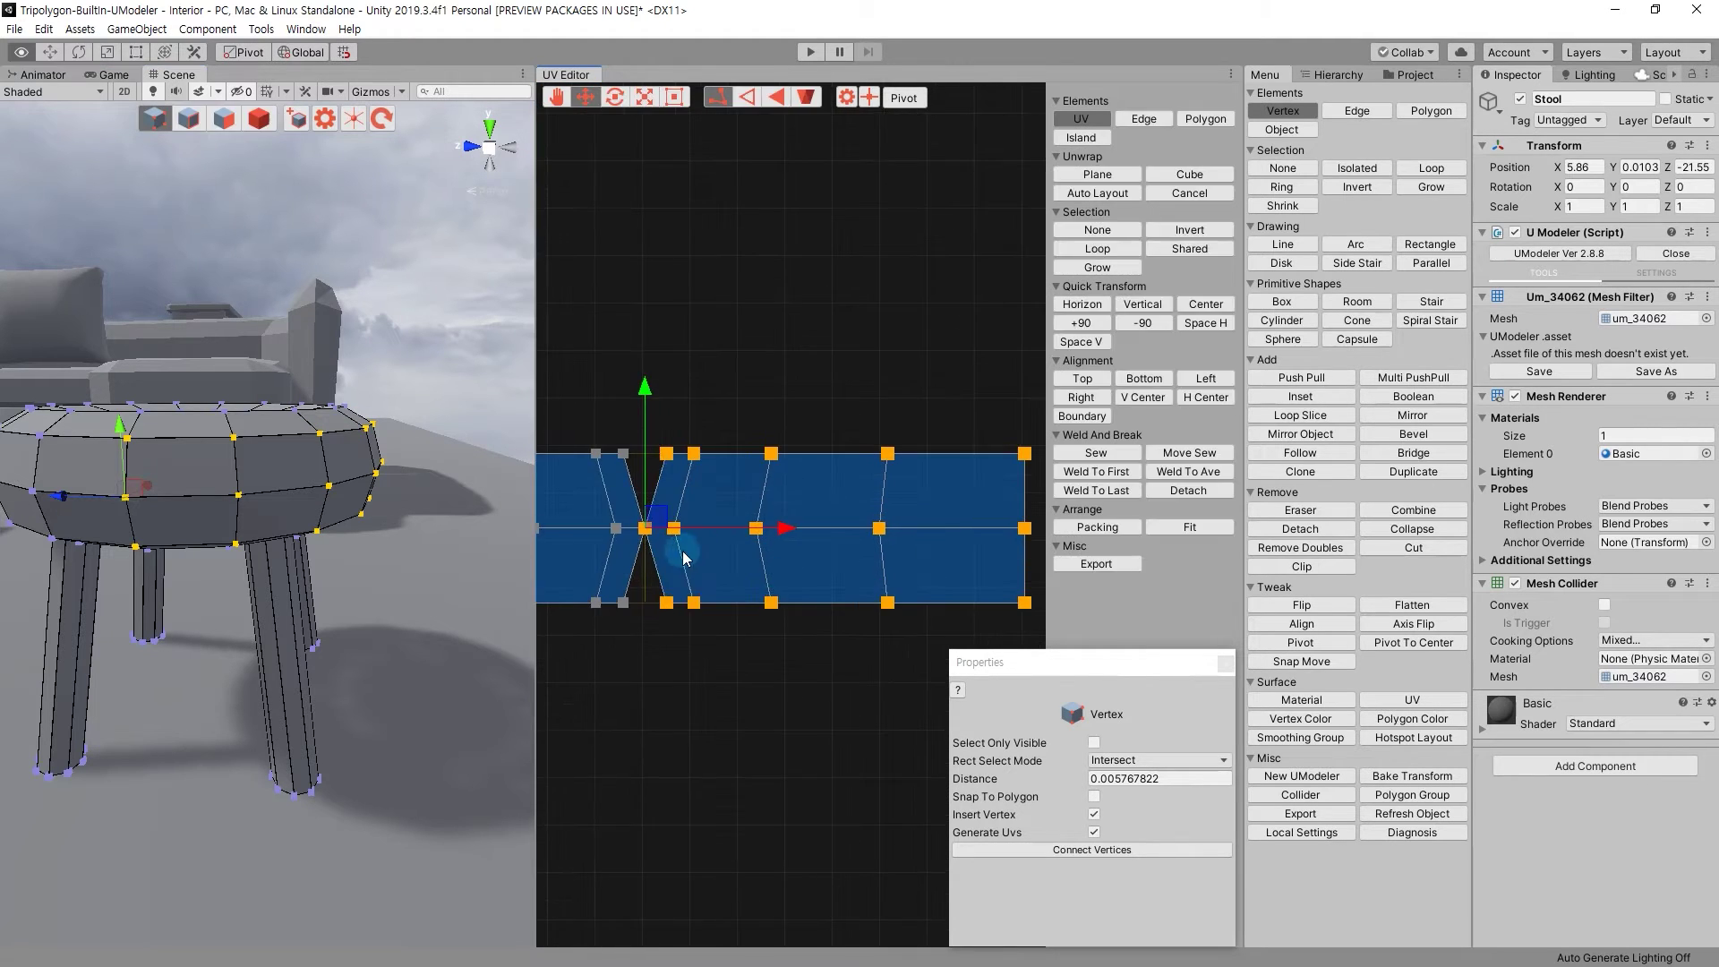
Select the seam points and try average, centering and alignment tools, undoing each.
{"action": "left_click_drag", "start_coordinate": [674, 435], "coordinate": [736, 499]}
{"action": "left_click_drag", "start_coordinate": [721, 578], "coordinate": [691, 518], "text": "shift"}
{"action": "left_click_drag", "start_coordinate": [724, 637], "coordinate": [643, 572], "text": "shift"}
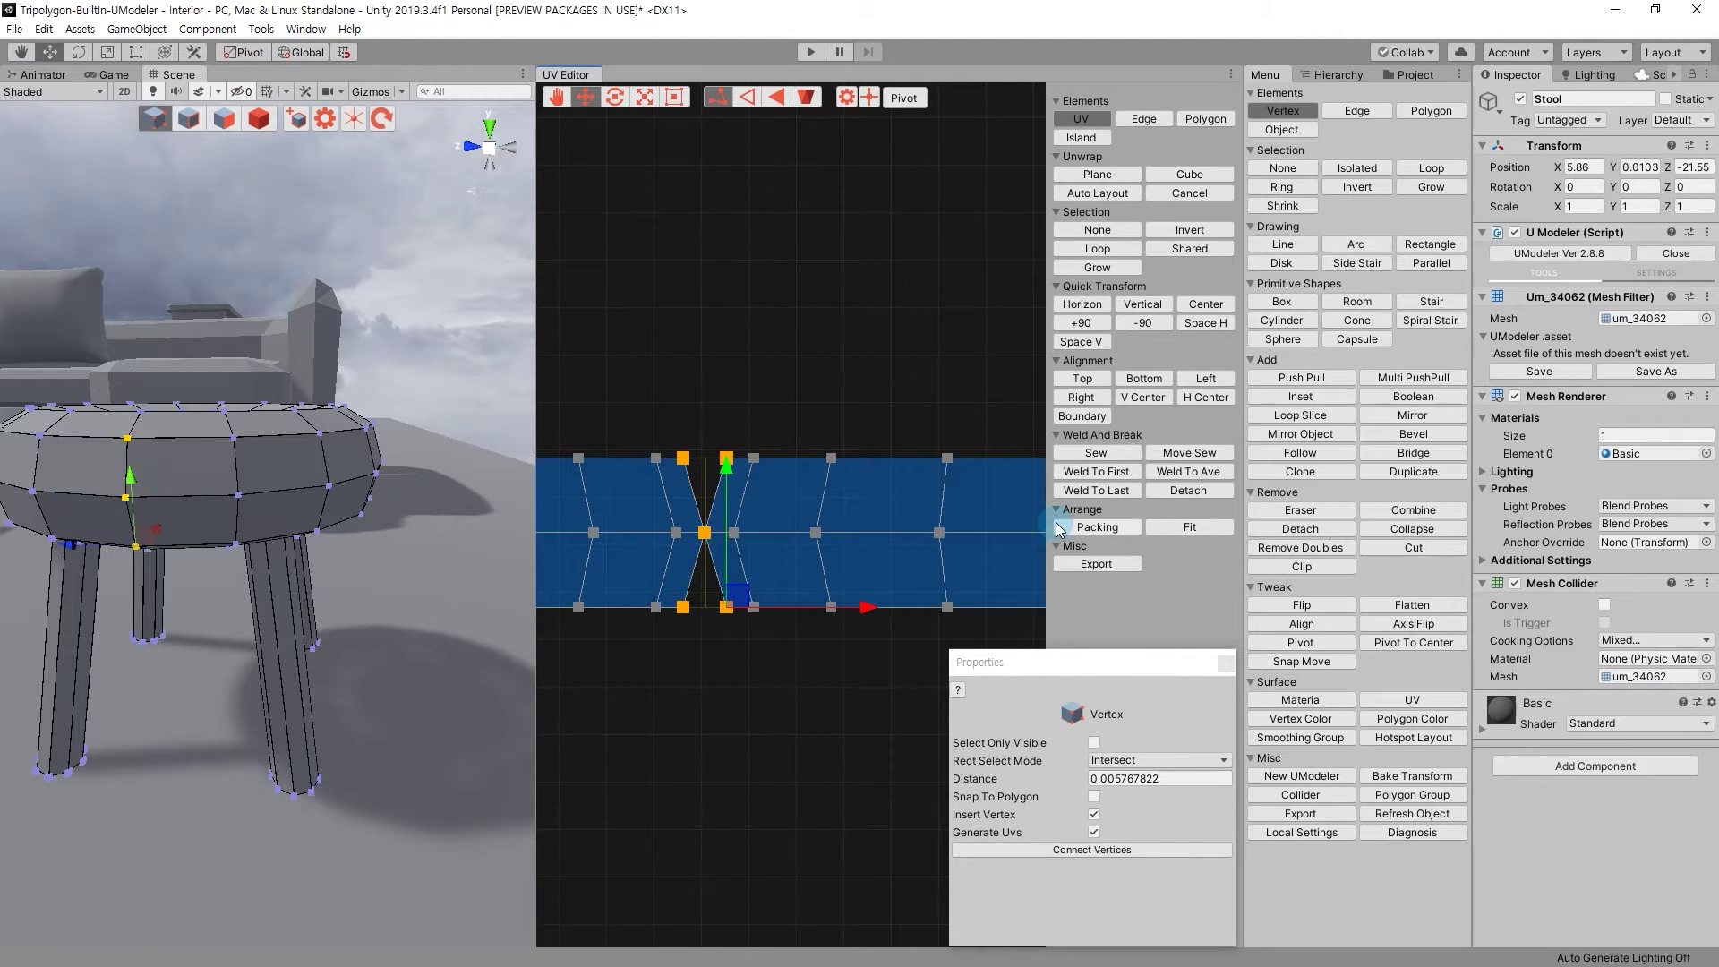
{"action": "left_click", "coordinate": [1223, 472]}
{"action": "key", "text": "ctrl+z"}
{"action": "key", "text": "ctrl+z"}
{"action": "left_click", "coordinate": [1155, 400]}
{"action": "key", "text": "ctrl+z"}
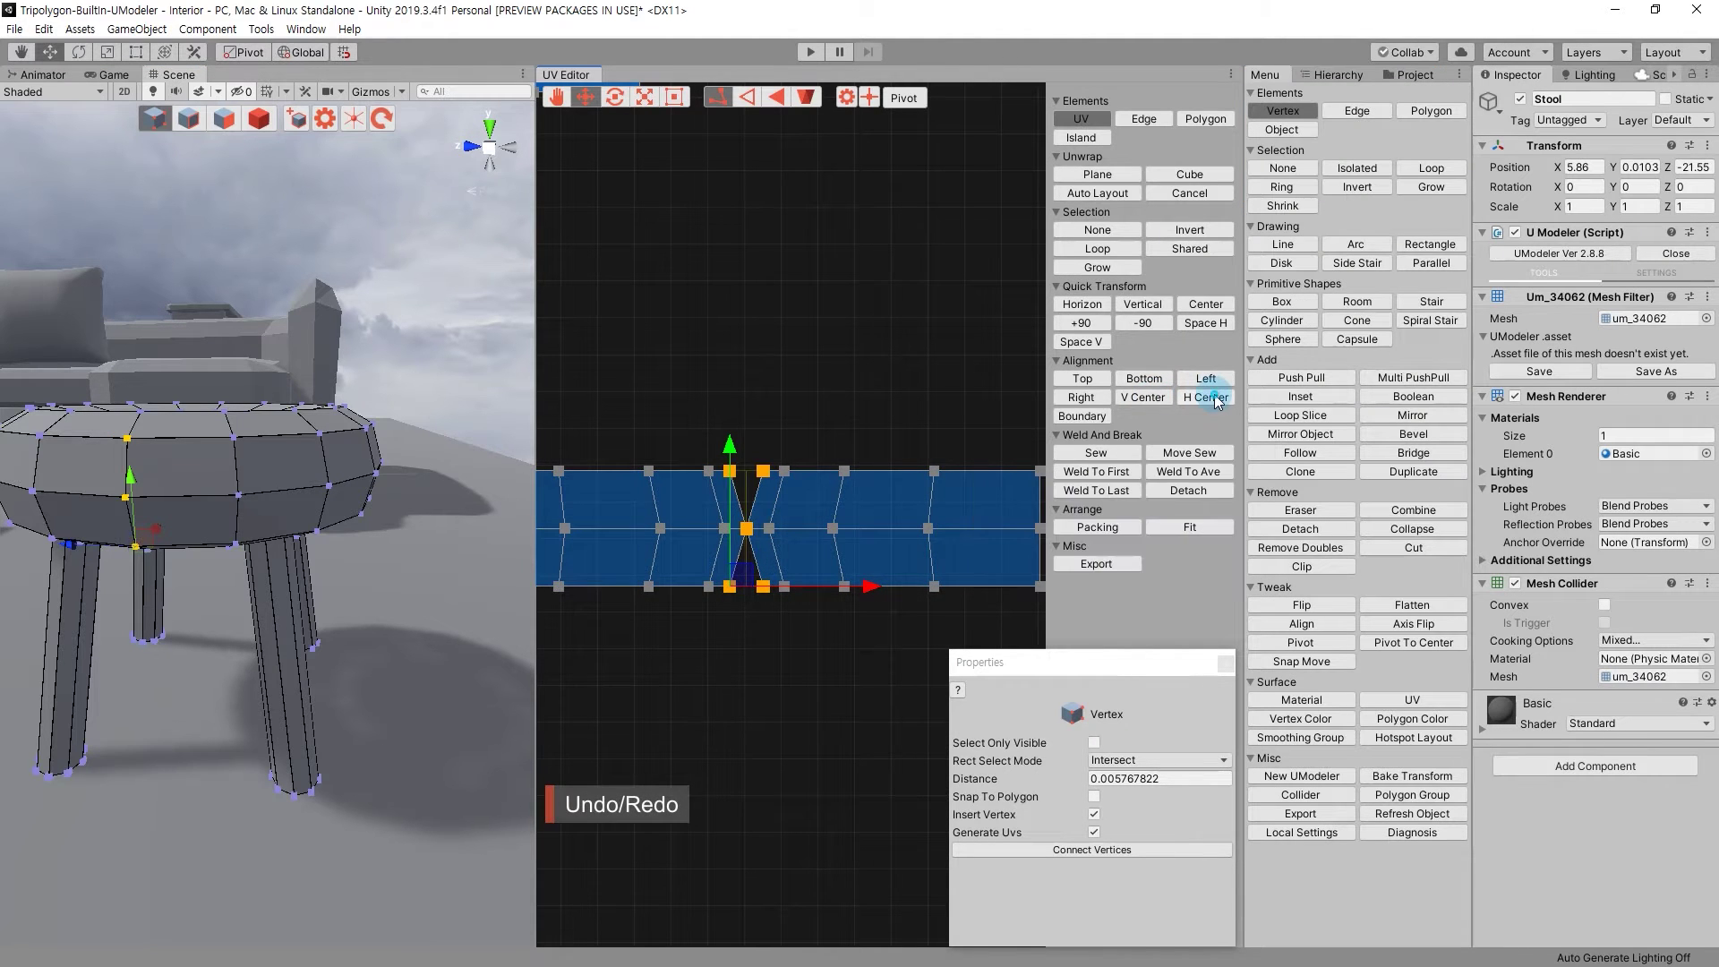
{"action": "left_click", "coordinate": [1218, 400]}
{"action": "key", "text": "ctrl+z"}
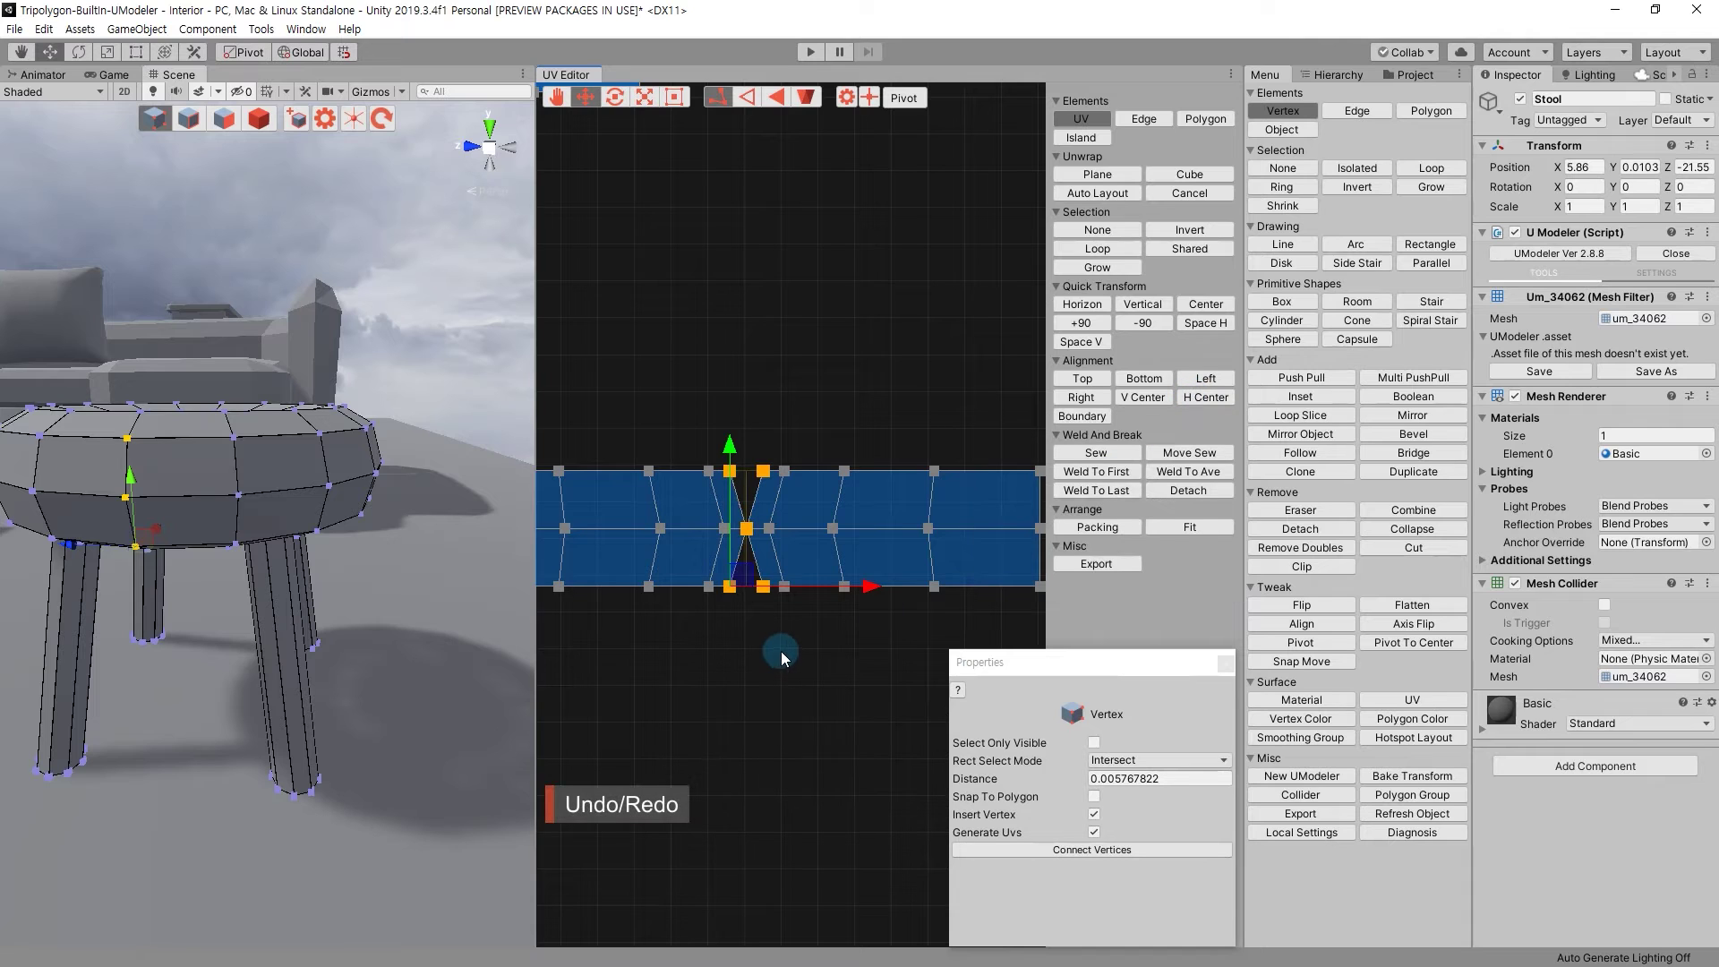
Straighten the seam's middle column of points with H Center.
{"action": "middle_click_drag", "start_coordinate": [803, 629], "coordinate": [830, 598]}
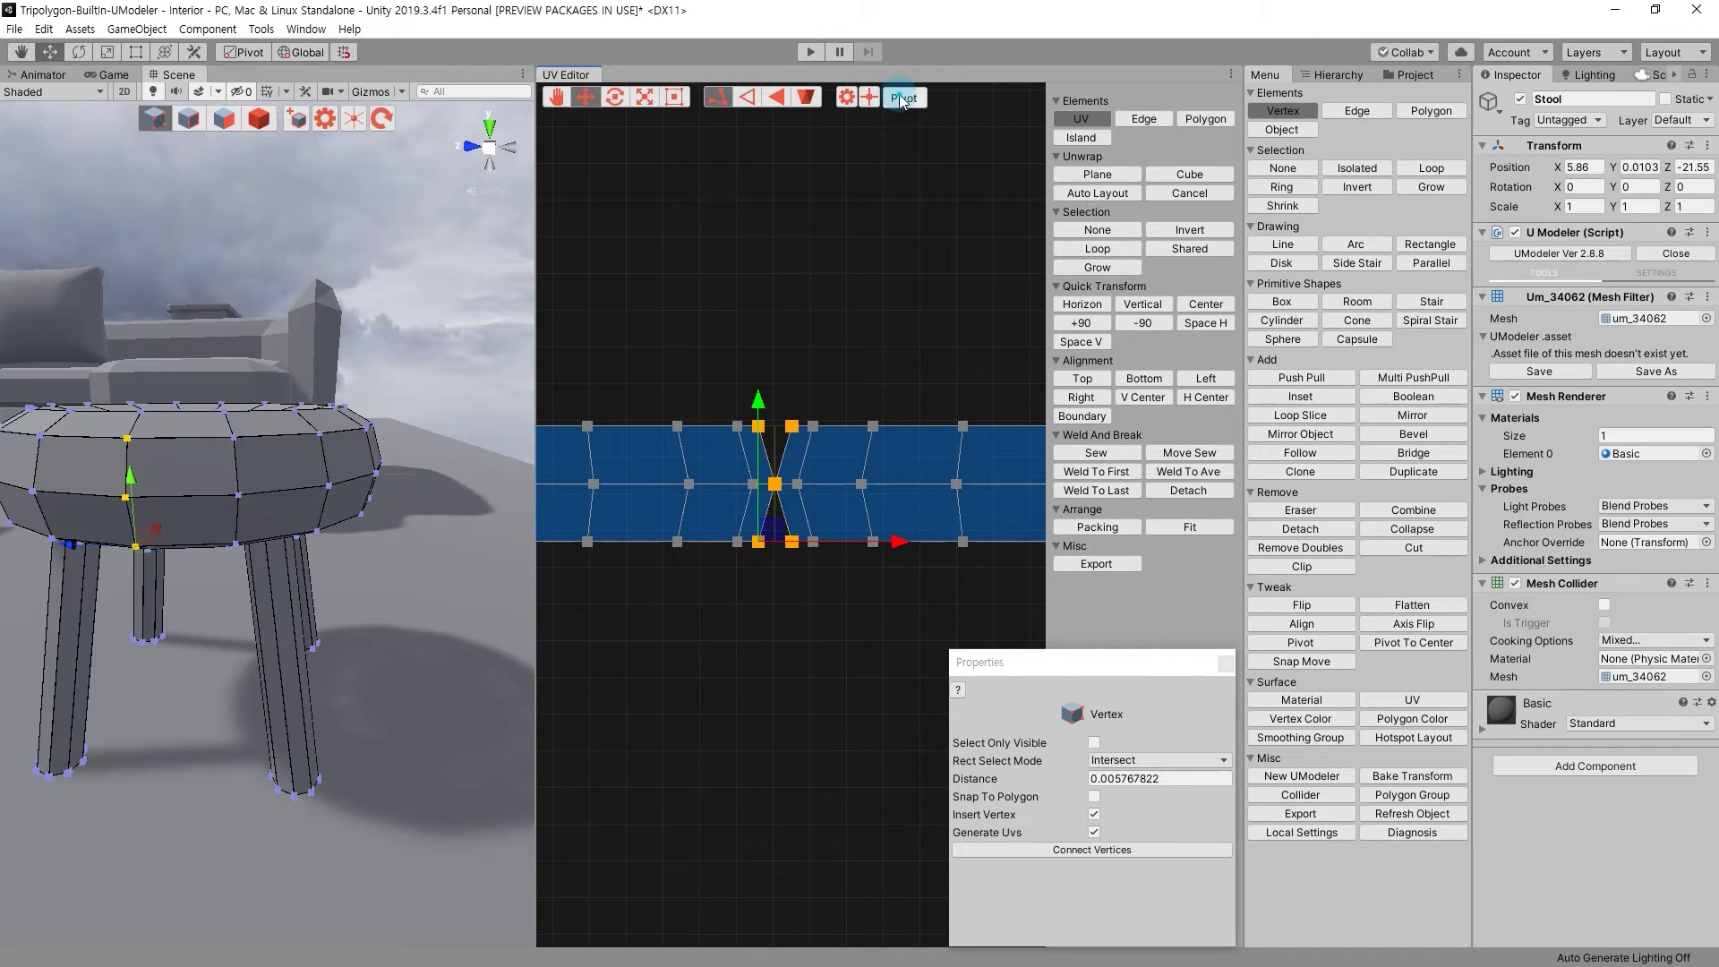
{"action": "left_click", "coordinate": [1224, 398]}
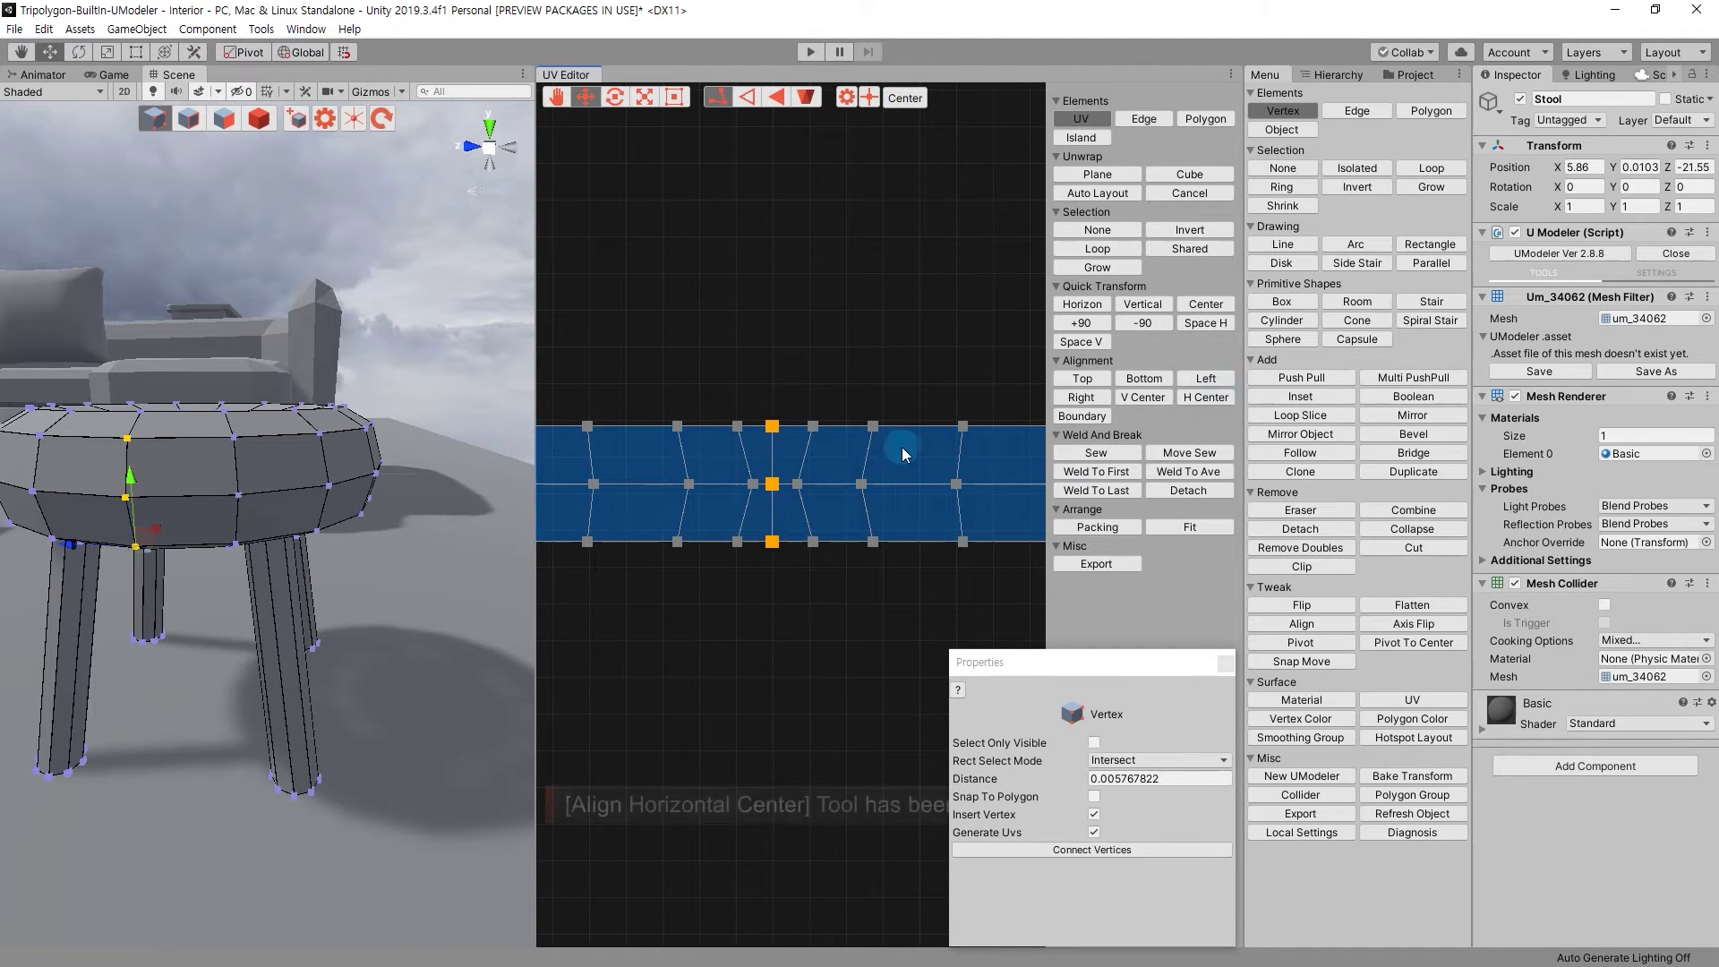
{"action": "key", "text": "ctrl+z"}
{"action": "key", "text": "ctrl+z"}
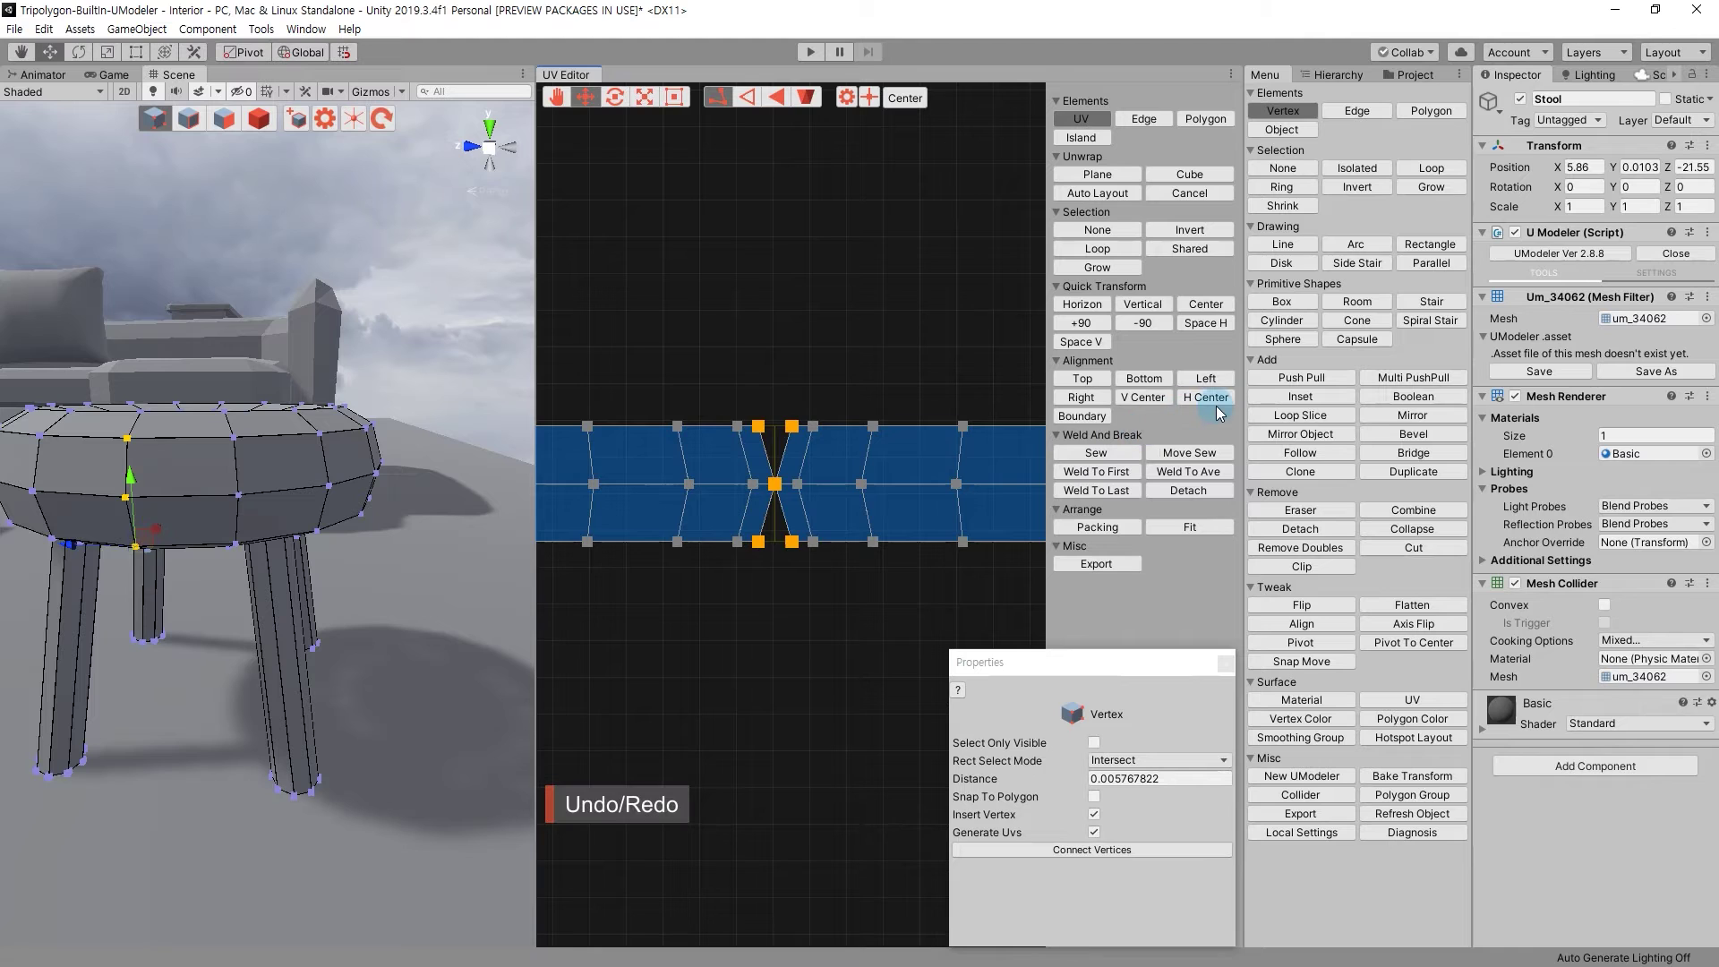
{"action": "left_click_drag", "start_coordinate": [758, 410], "coordinate": [797, 572]}
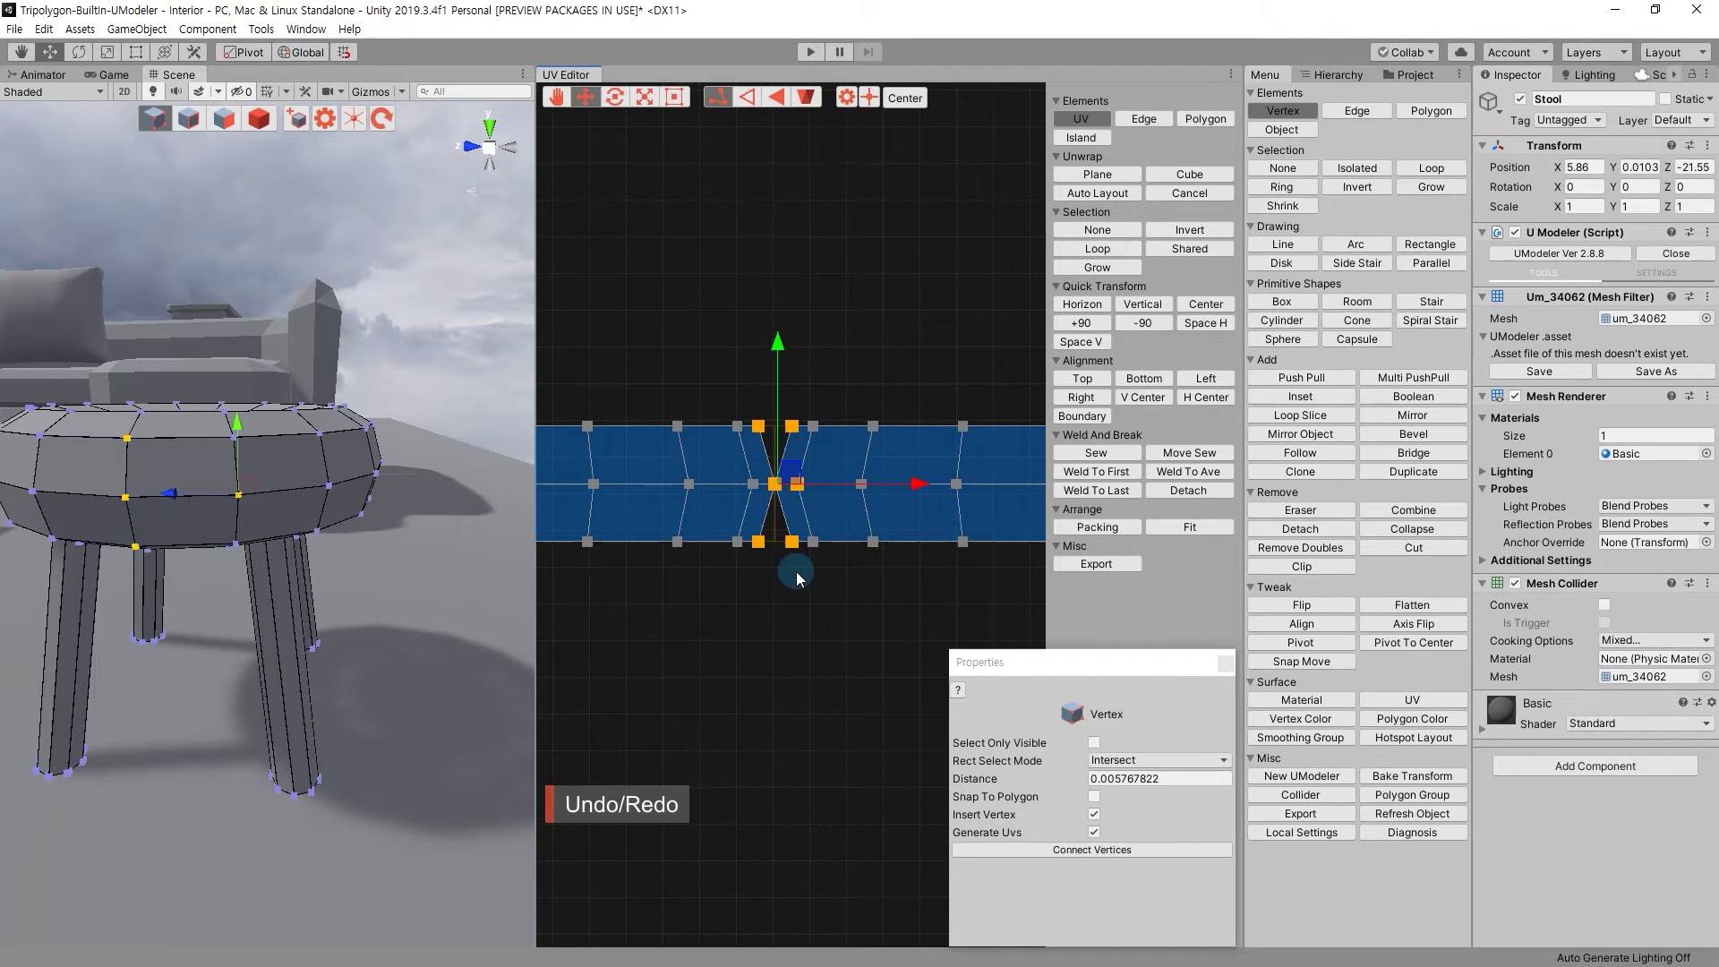
{"action": "left_click_drag", "start_coordinate": [818, 479], "coordinate": [793, 442], "text": "ctrl"}
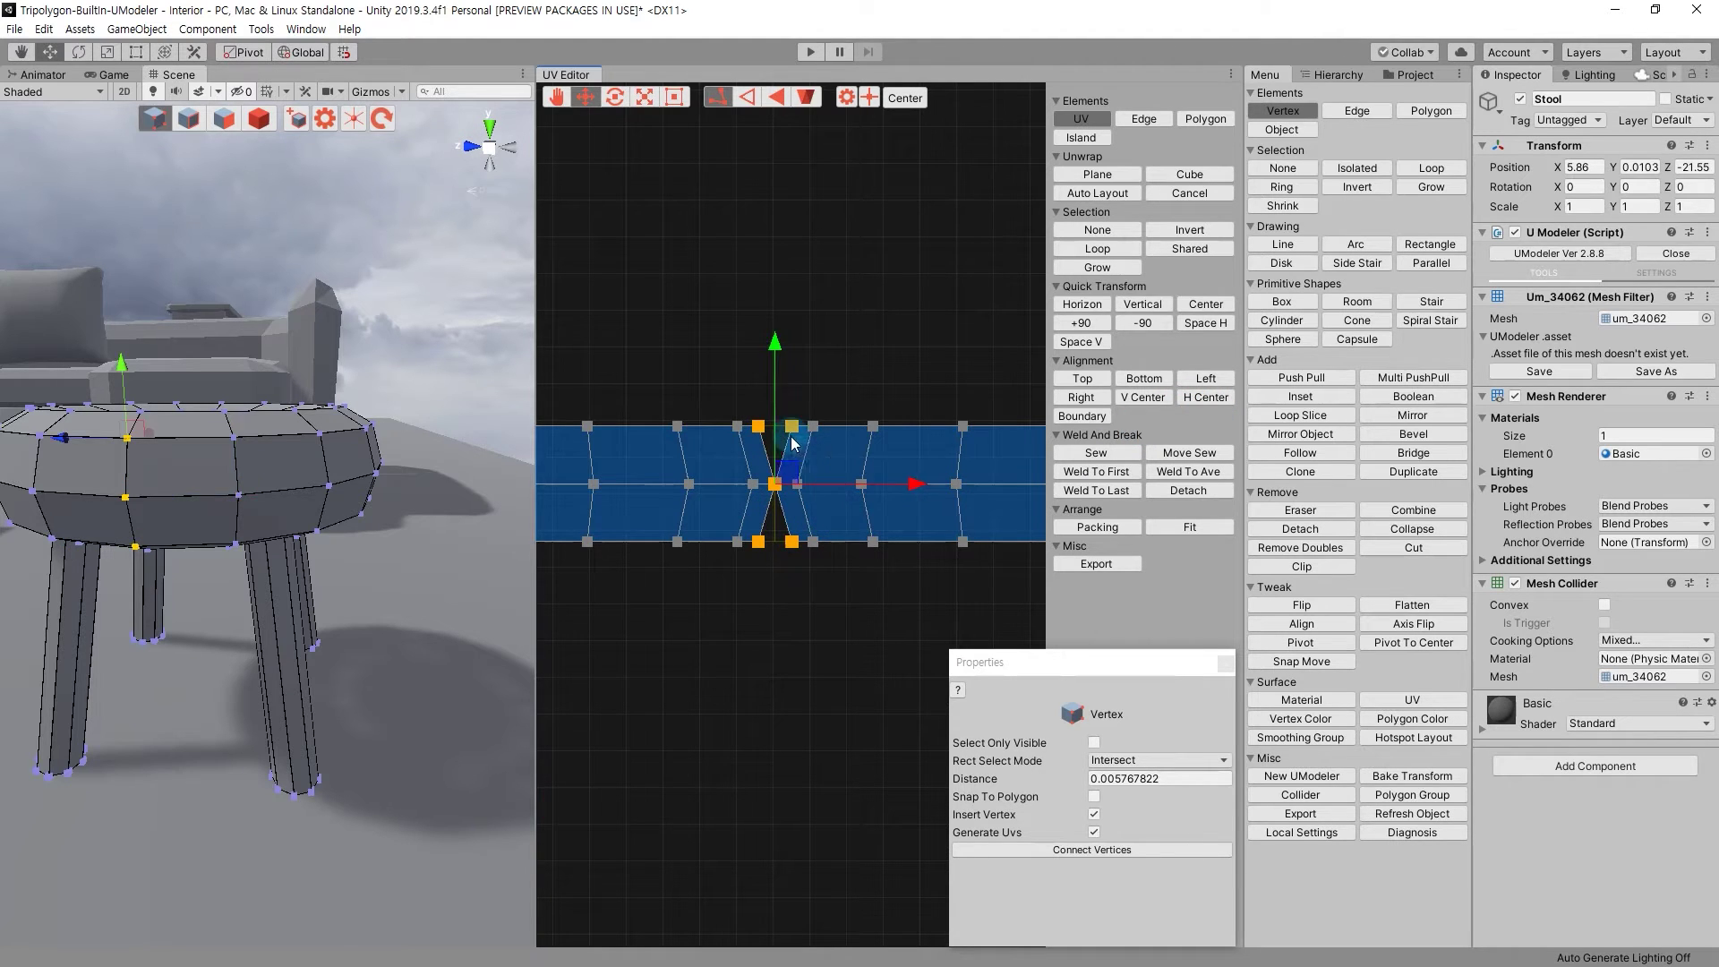
{"action": "left_click", "coordinate": [1203, 405]}
{"action": "left_click", "coordinate": [909, 568]}
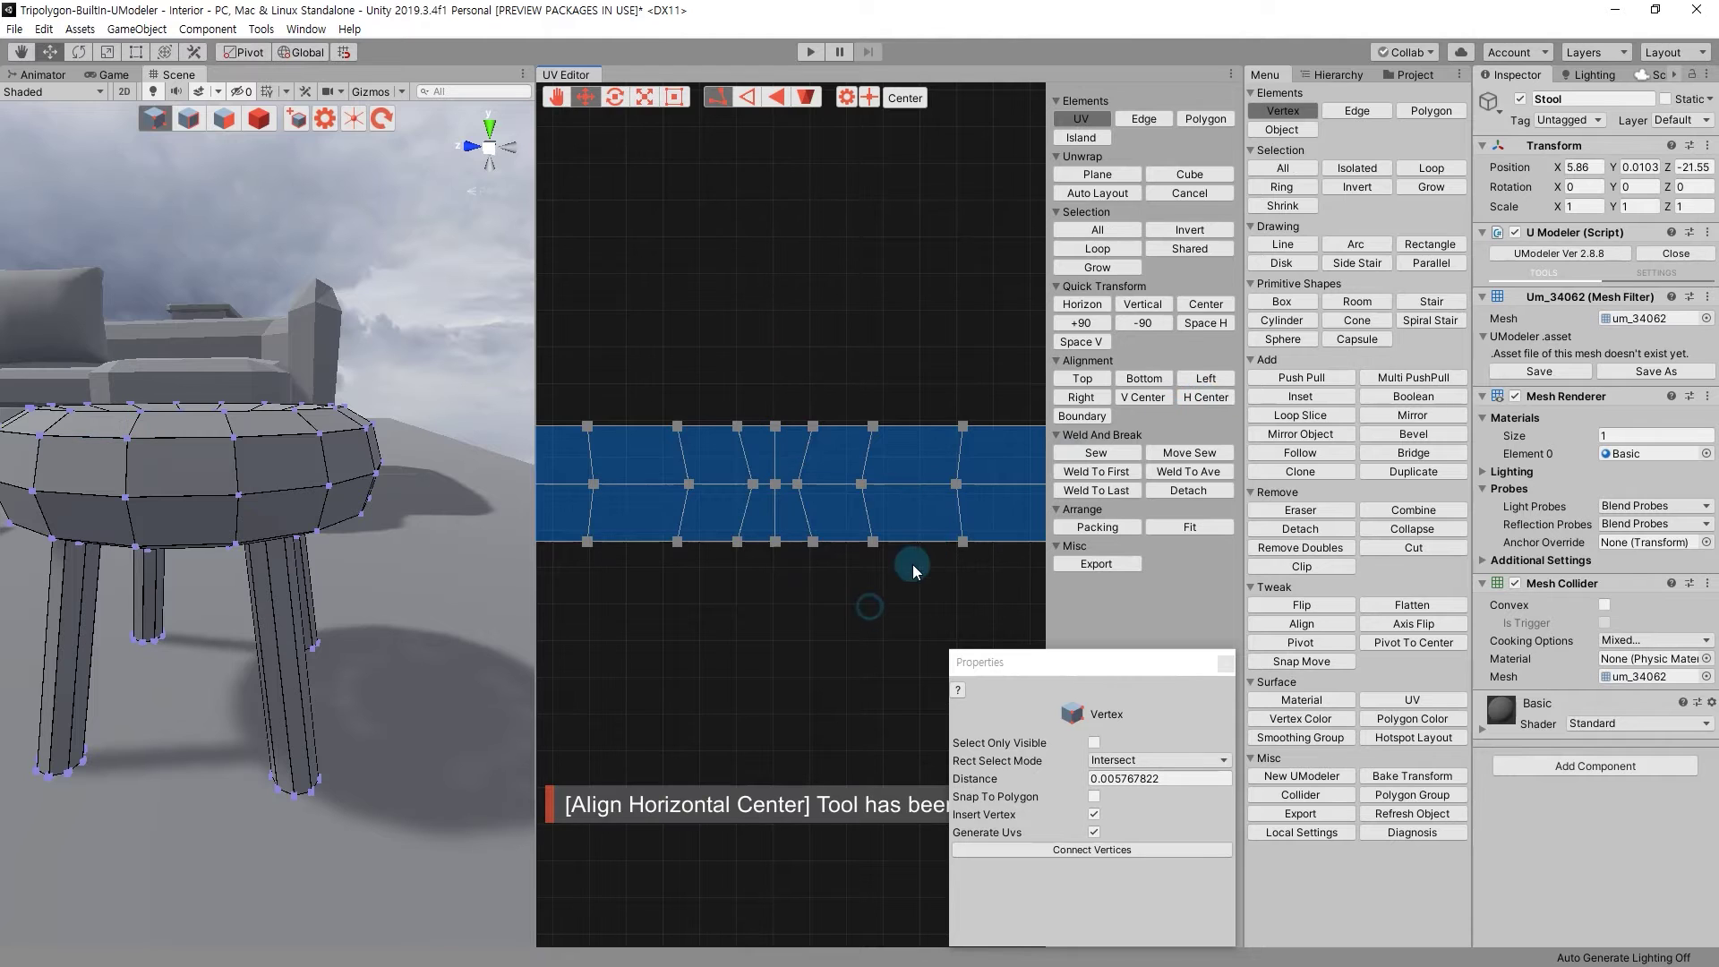
{"action": "scroll", "coordinate": [909, 567], "scroll_direction": "down", "scroll_amount": 3}
Select the whole lower band island in Polygon mode and detach it.
{"action": "key", "text": "3"}
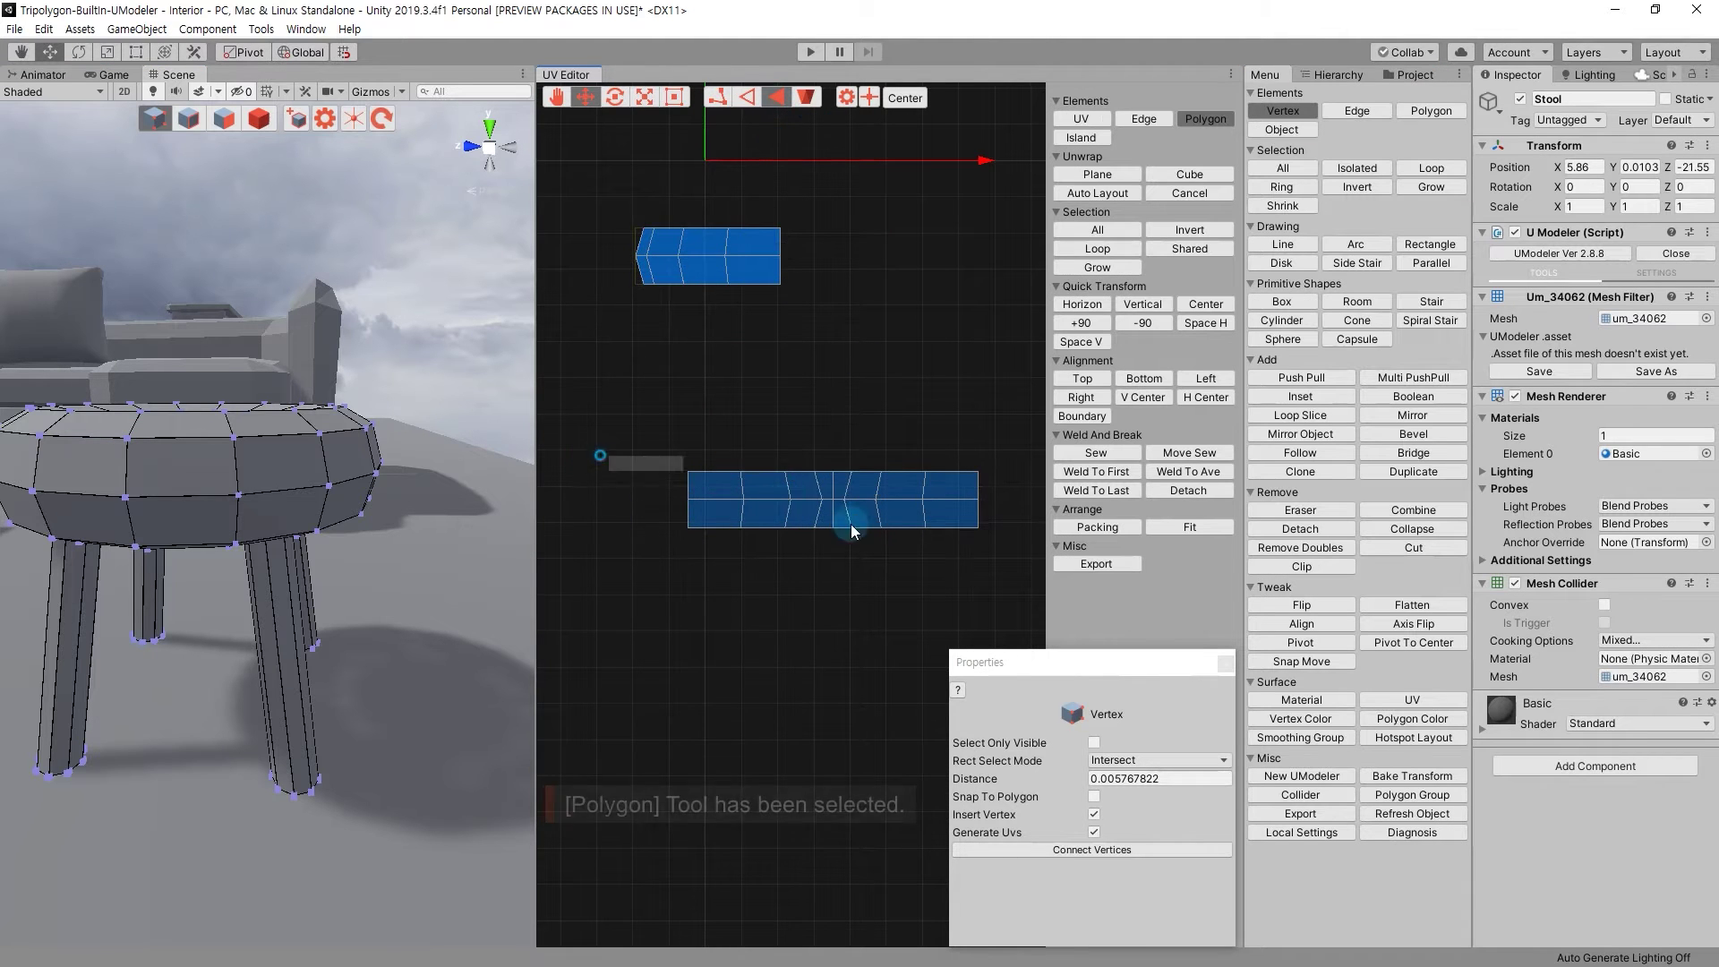
{"action": "double_click", "coordinate": [788, 498]}
{"action": "left_click", "coordinate": [1177, 493]}
{"action": "left_click", "coordinate": [863, 570]}
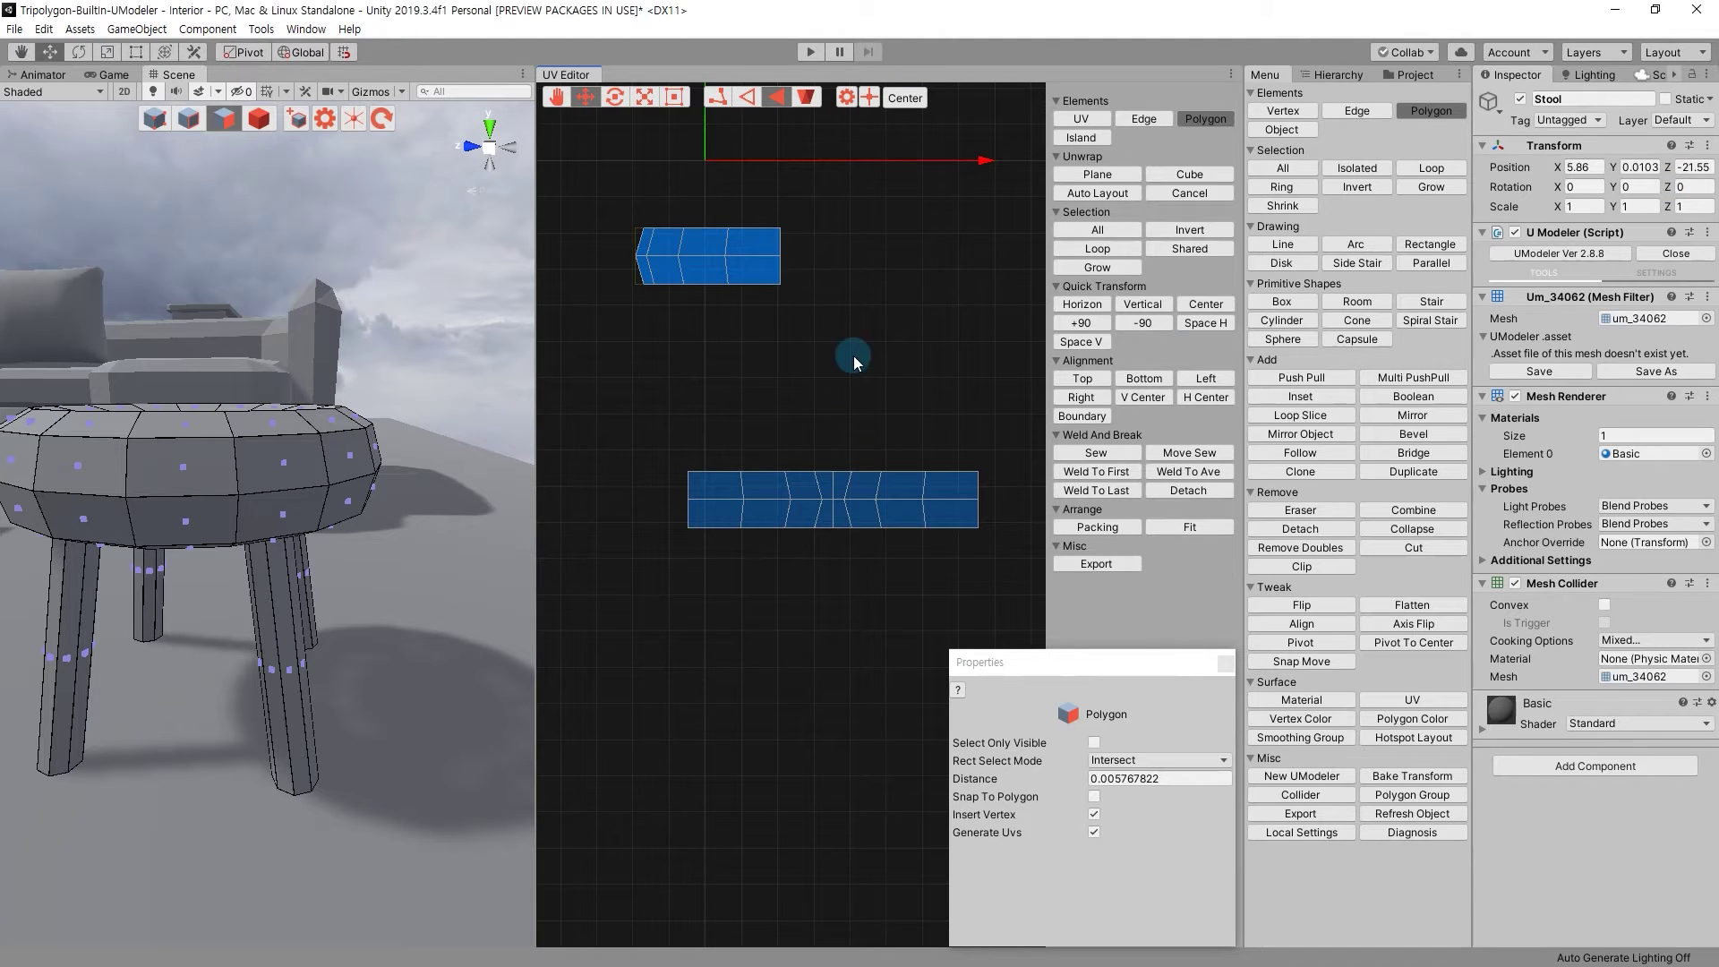
Select the lower band island's UV points.
{"action": "left_click_drag", "start_coordinate": [797, 347], "coordinate": [631, 179]}
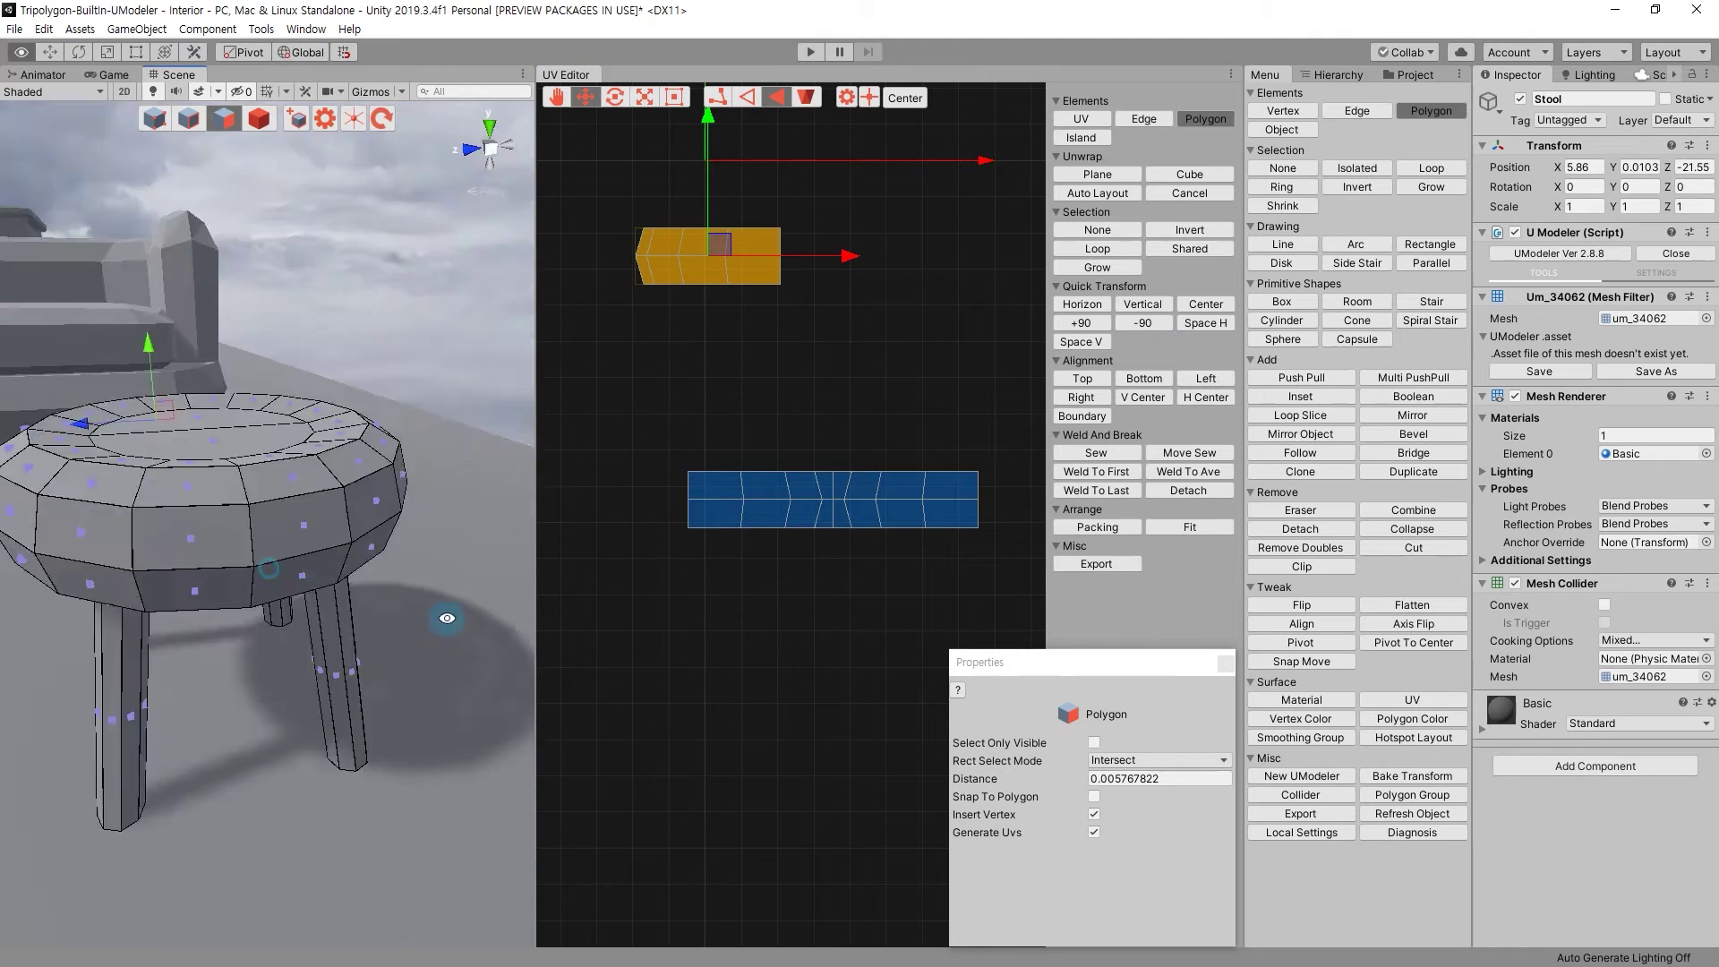
{"action": "left_click_drag", "start_coordinate": [683, 449], "coordinate": [951, 531]}
{"action": "left_click", "coordinate": [776, 235]}
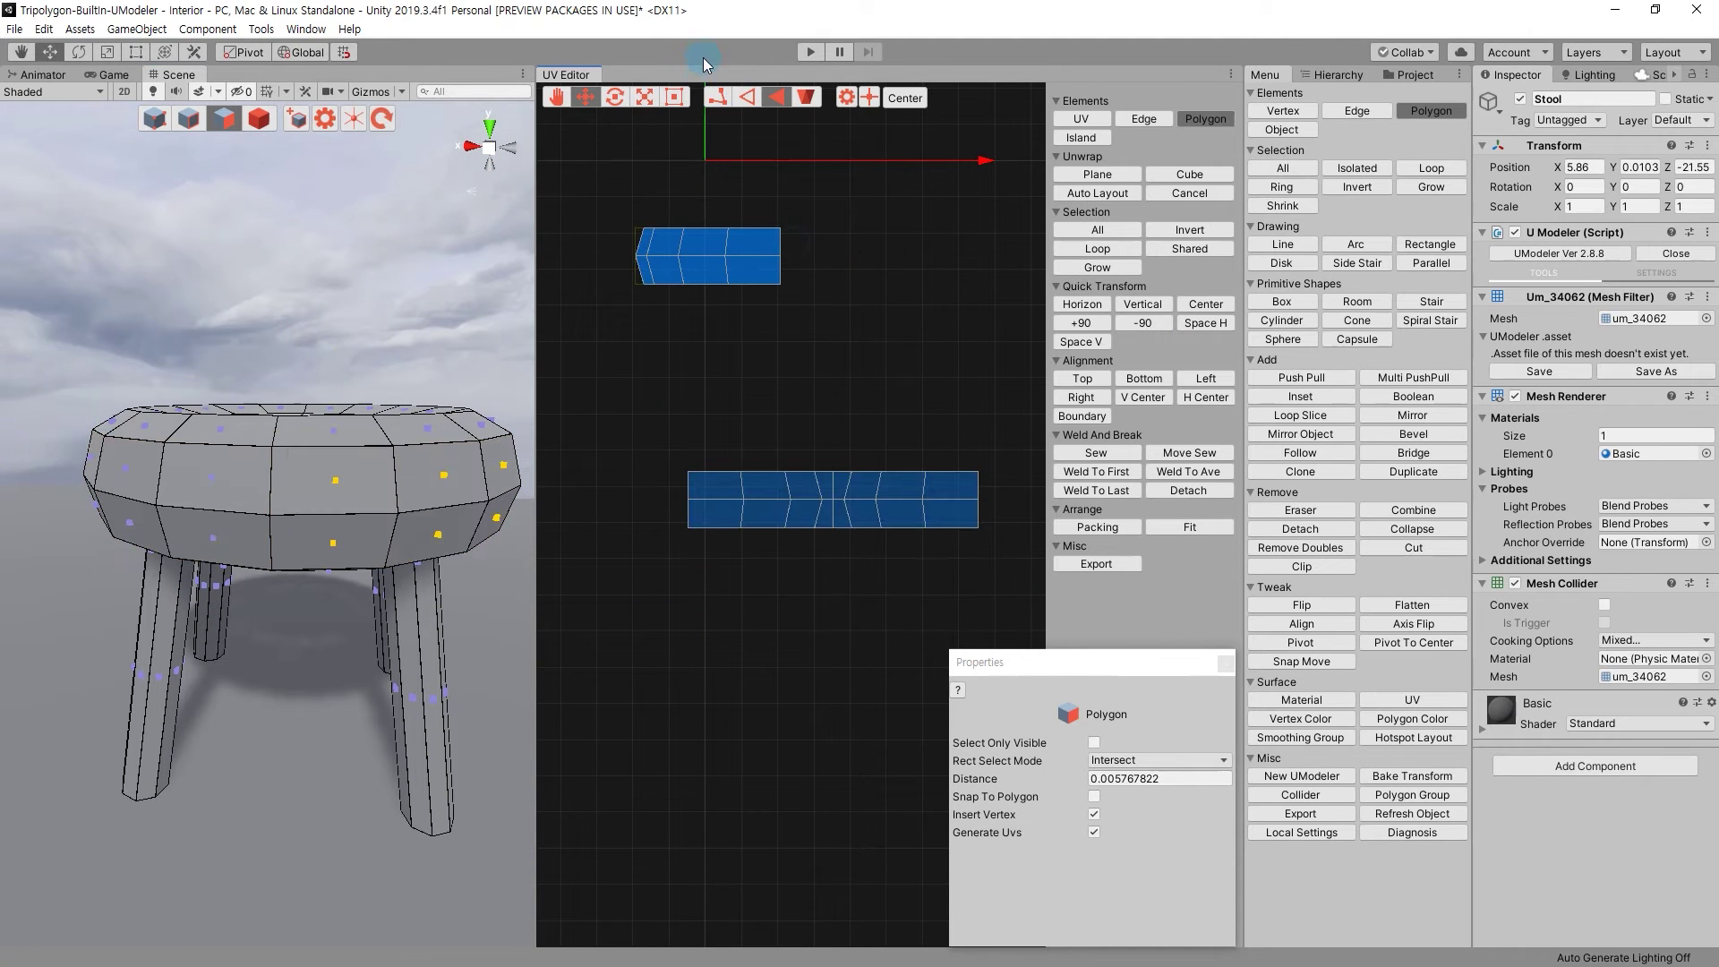
{"action": "key", "text": "1"}
{"action": "mouse_move", "coordinate": [642, 434]}
{"action": "left_mouse_down"}
{"action": "mouse_move", "coordinate": [990, 494]}
{"action": "mouse_move", "coordinate": [1002, 480]}
{"action": "left_mouse_up"}
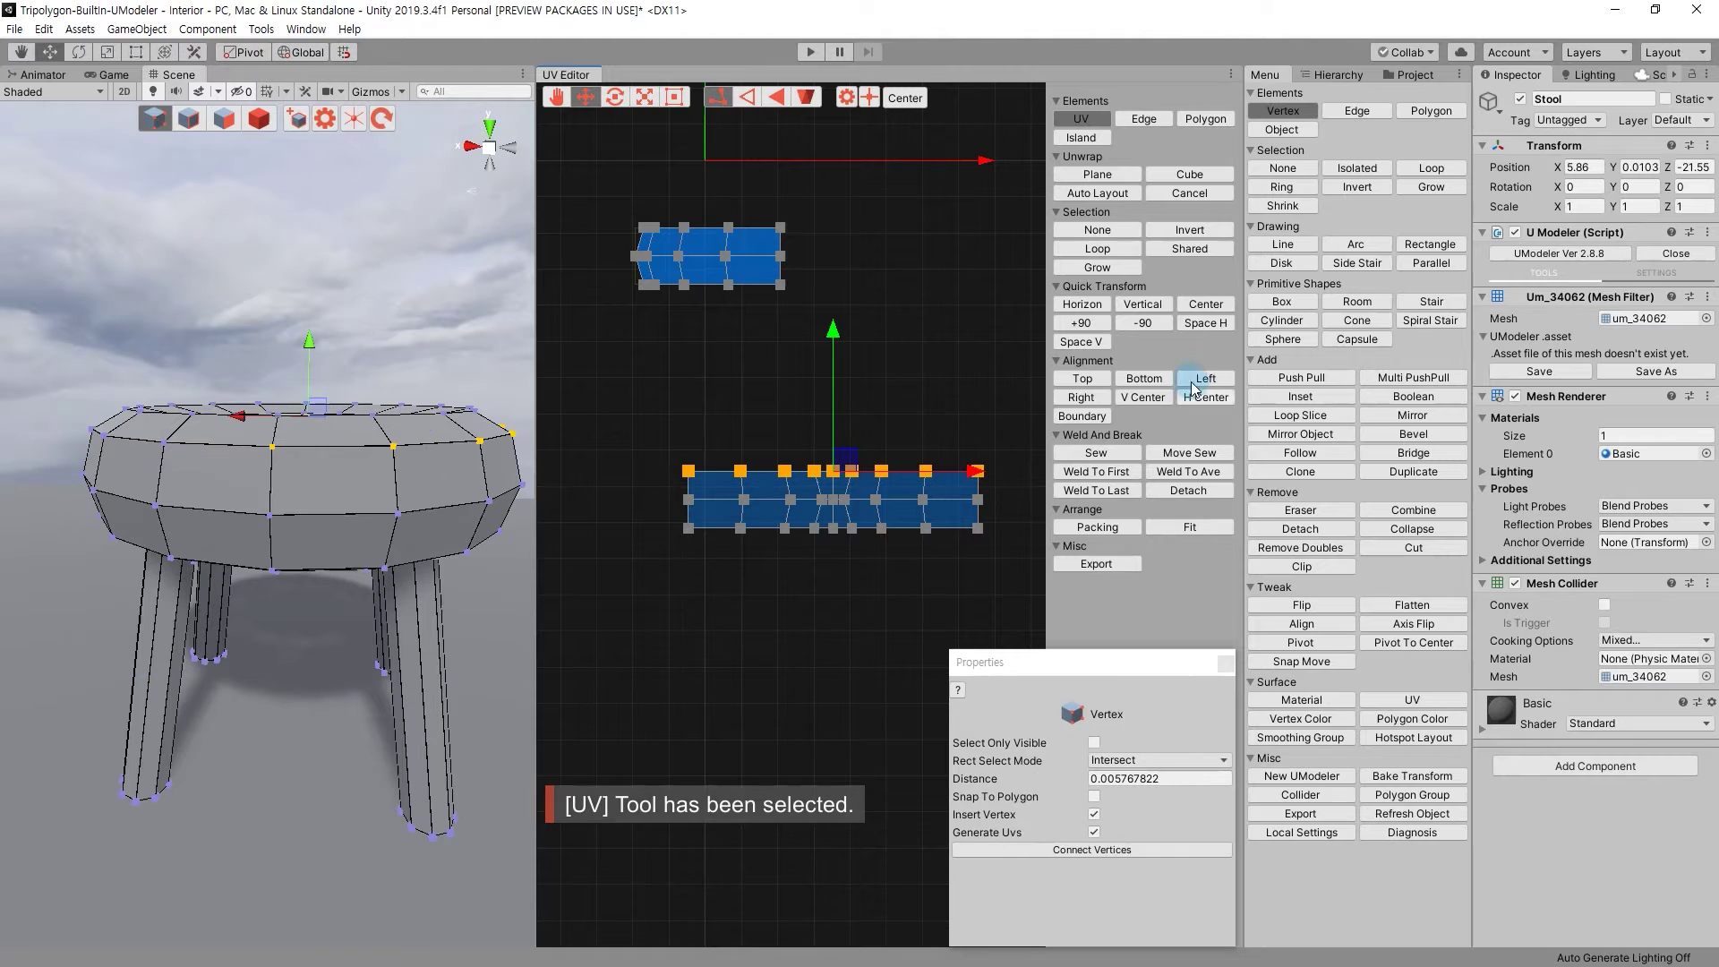
Evenly space the strip's top, middle and bottom vertex rows with Space H.
{"action": "left_click", "coordinate": [1204, 324]}
{"action": "left_click", "coordinate": [978, 528]}
{"action": "mouse_move", "coordinate": [964, 507]}
{"action": "left_mouse_down"}
{"action": "mouse_move", "coordinate": [645, 483]}
{"action": "mouse_move", "coordinate": [1029, 492]}
{"action": "left_mouse_up"}
{"action": "left_click", "coordinate": [1216, 330]}
{"action": "left_click_drag", "start_coordinate": [676, 537], "coordinate": [1044, 542]}
{"action": "left_click", "coordinate": [1204, 323]}
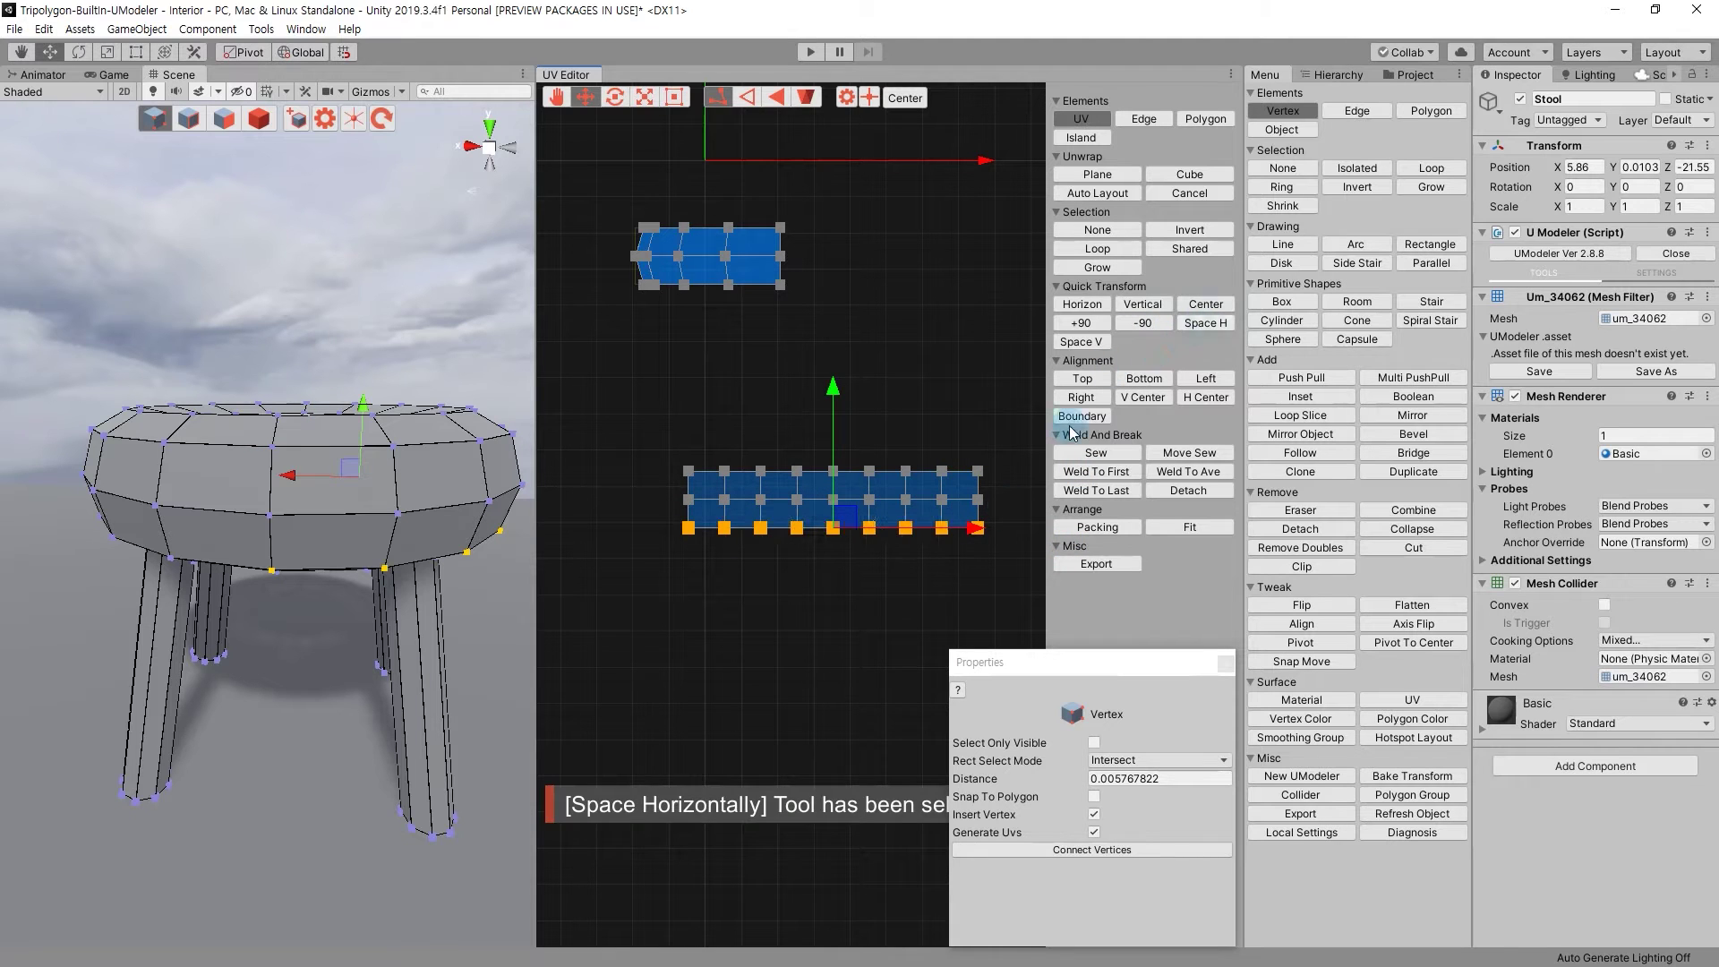
{"action": "left_click", "coordinate": [997, 579]}
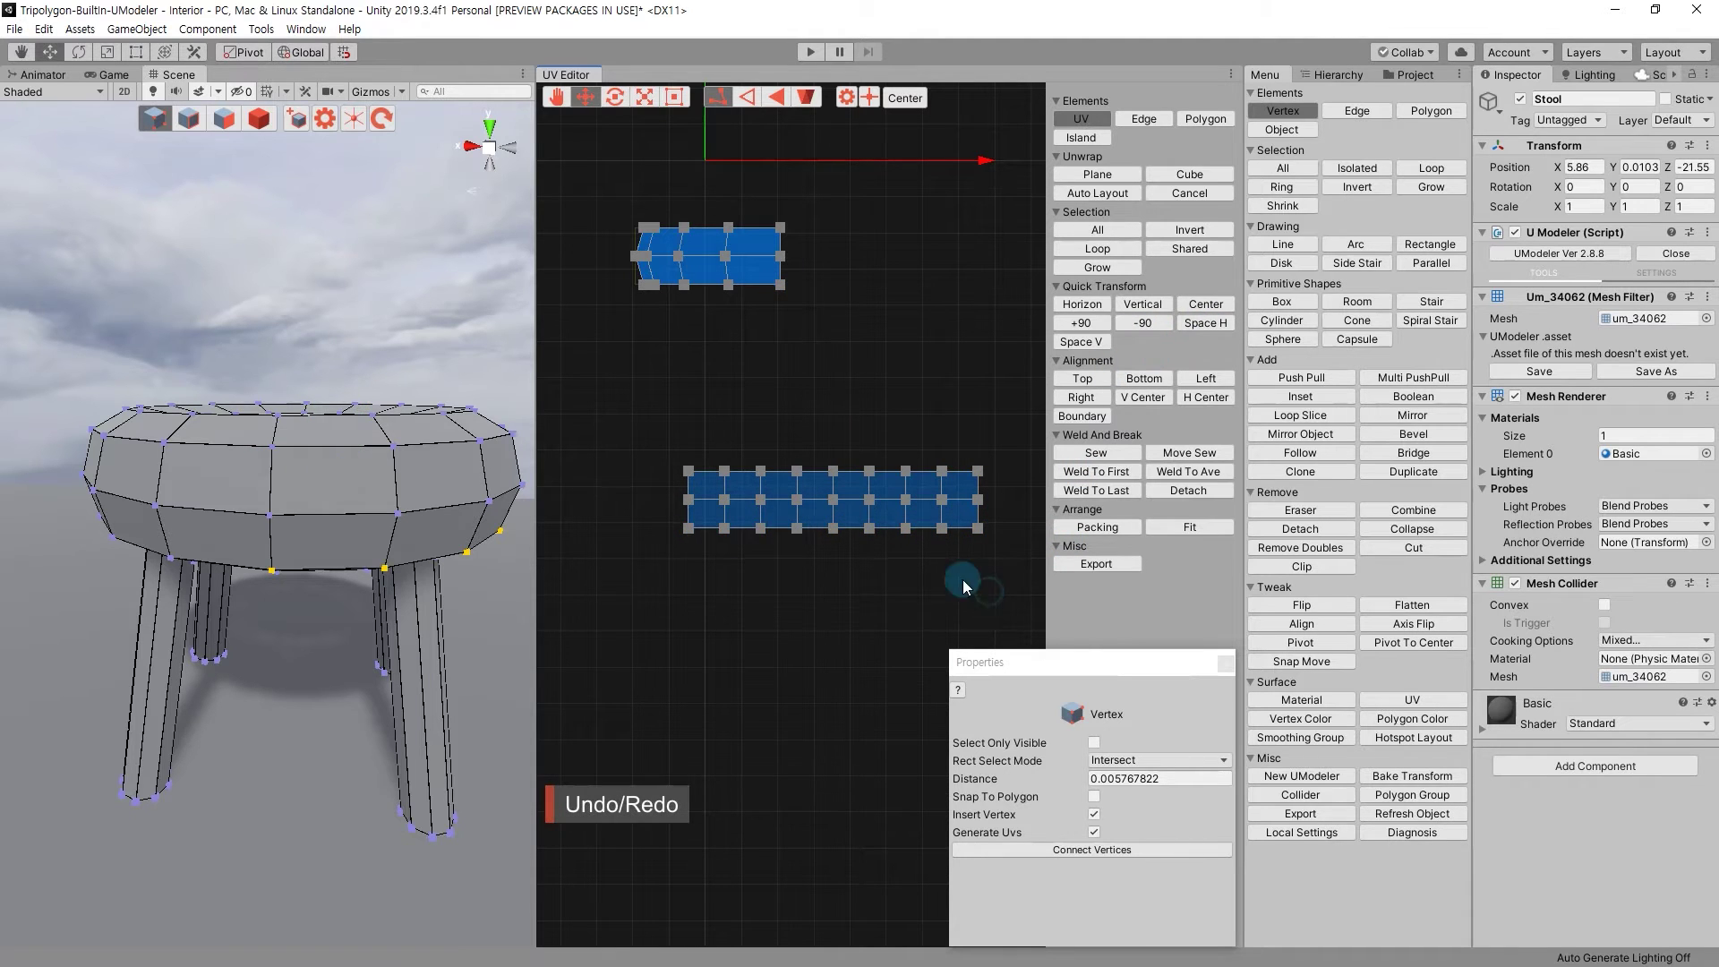
Detach the upper UV island and move it down and right.
{"action": "left_click", "coordinate": [777, 97]}
{"action": "left_click_drag", "start_coordinate": [828, 309], "coordinate": [641, 215]}
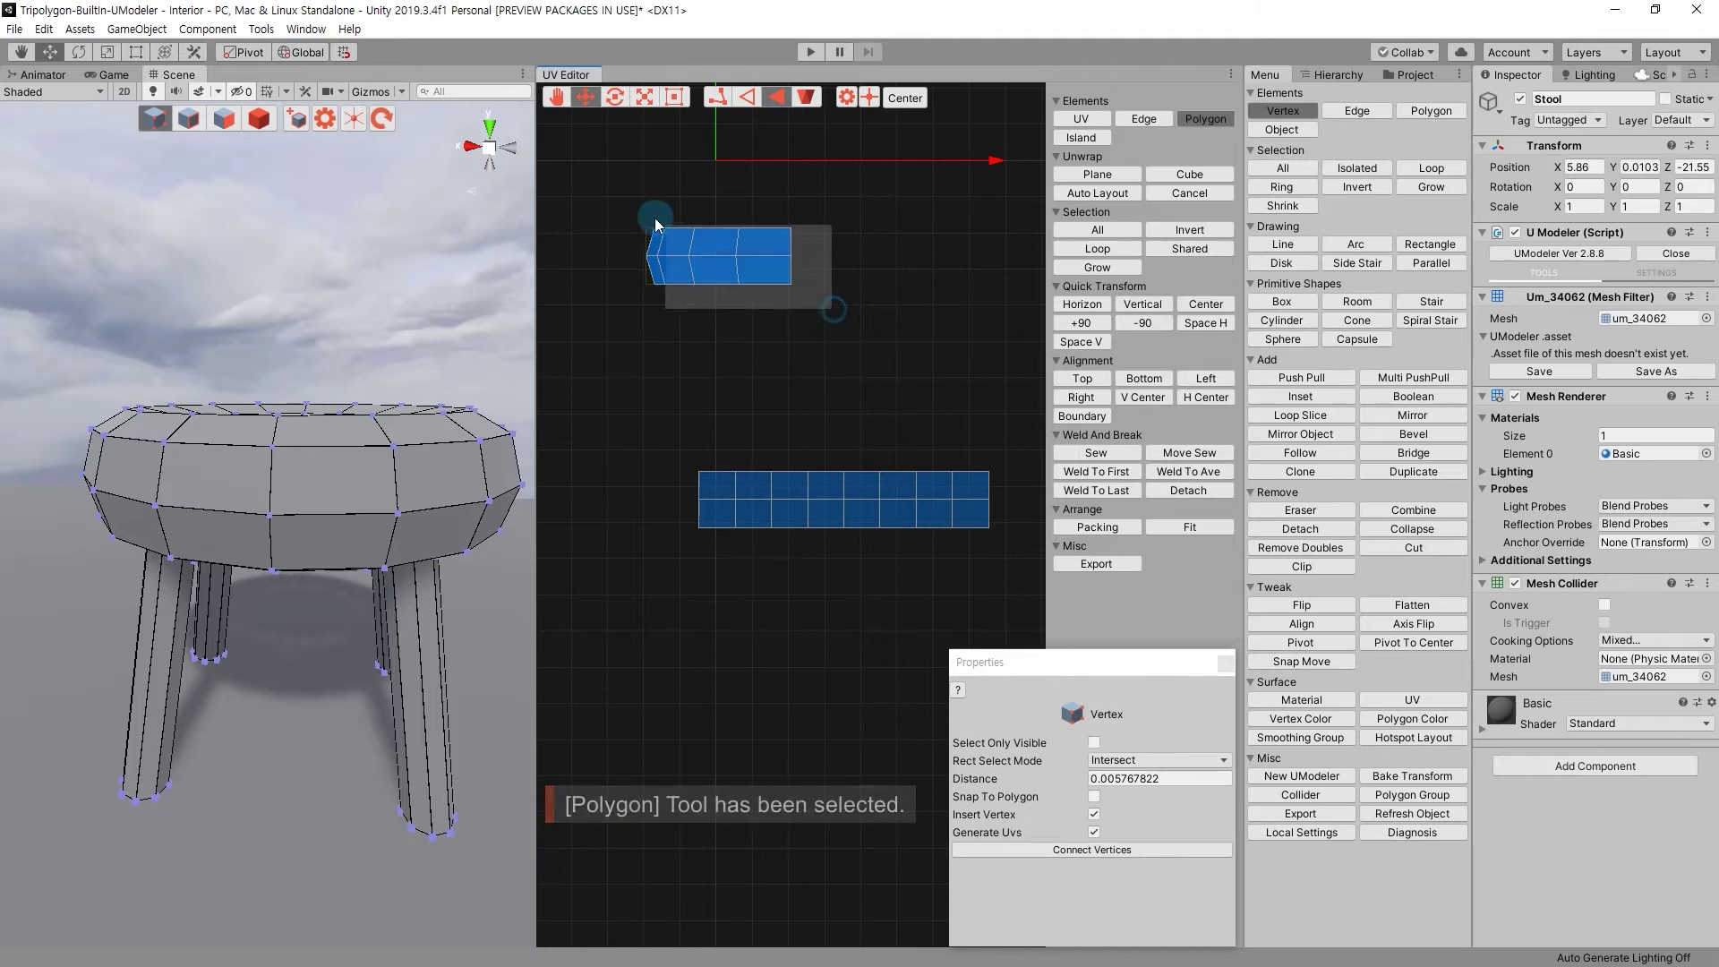
{"action": "mouse_move", "coordinate": [529, 492]}
{"action": "left_mouse_down", "text": "alt"}
{"action": "mouse_move", "coordinate": [519, 457]}
{"action": "mouse_move", "coordinate": [420, 452]}
{"action": "left_mouse_up", "text": "alt"}
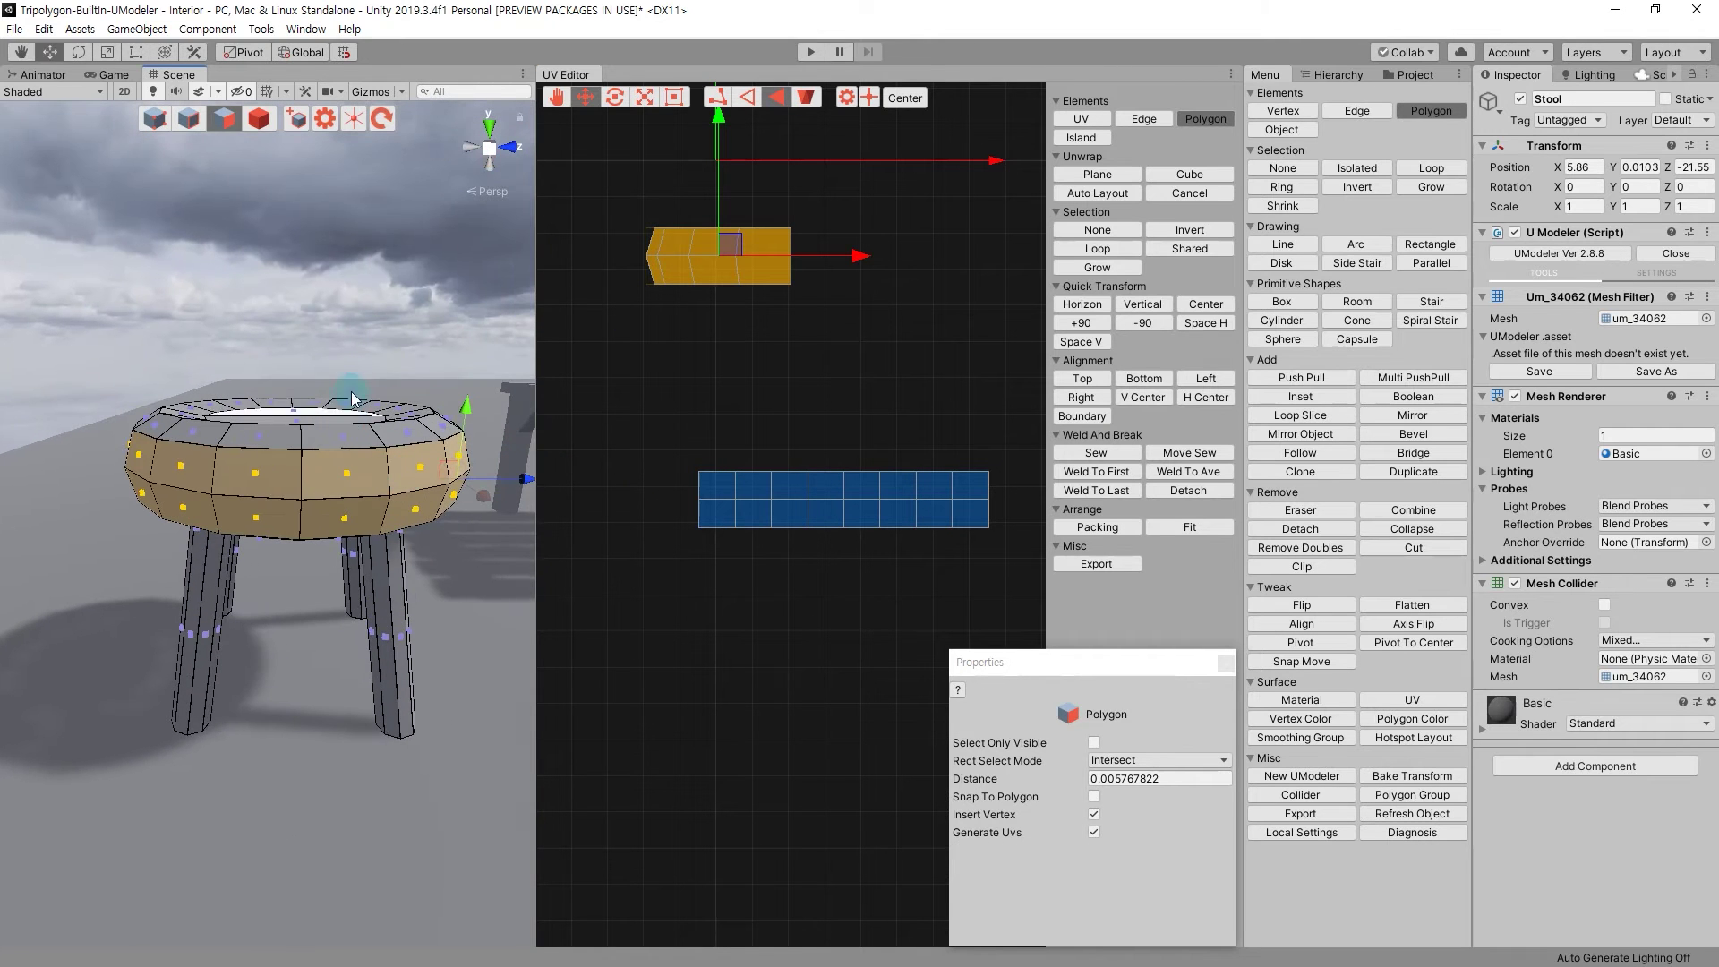
{"action": "left_click_drag", "start_coordinate": [380, 637], "coordinate": [925, 595], "text": "alt"}
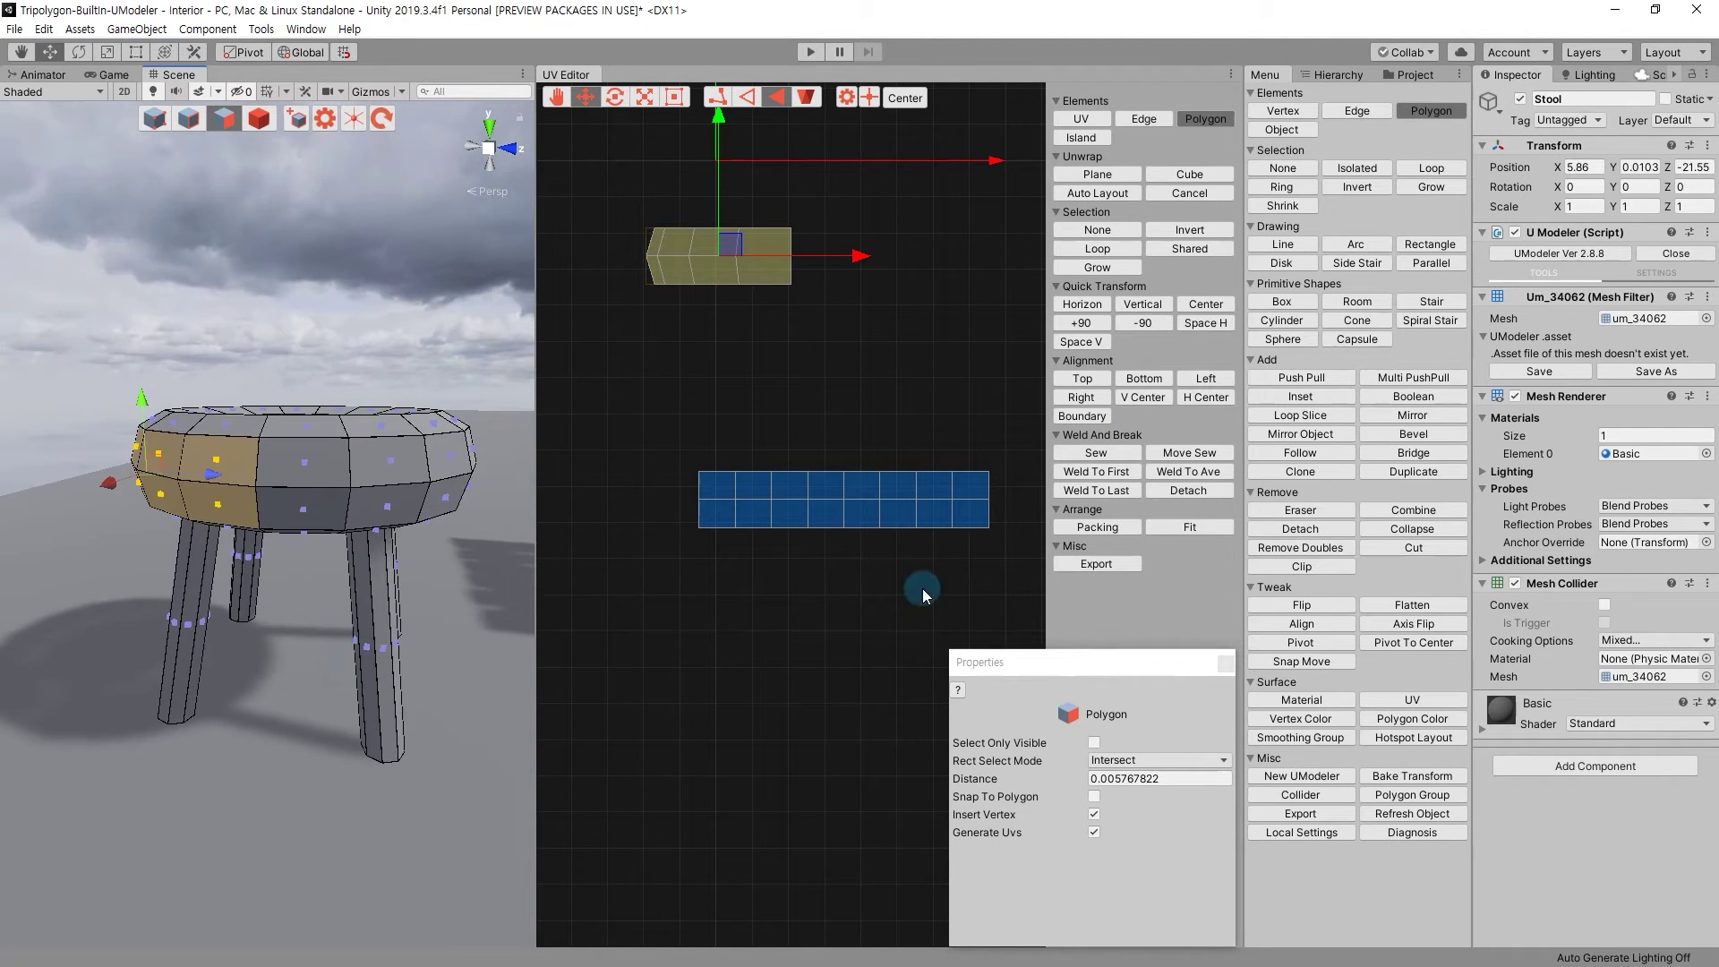
{"action": "left_click", "coordinate": [1200, 492]}
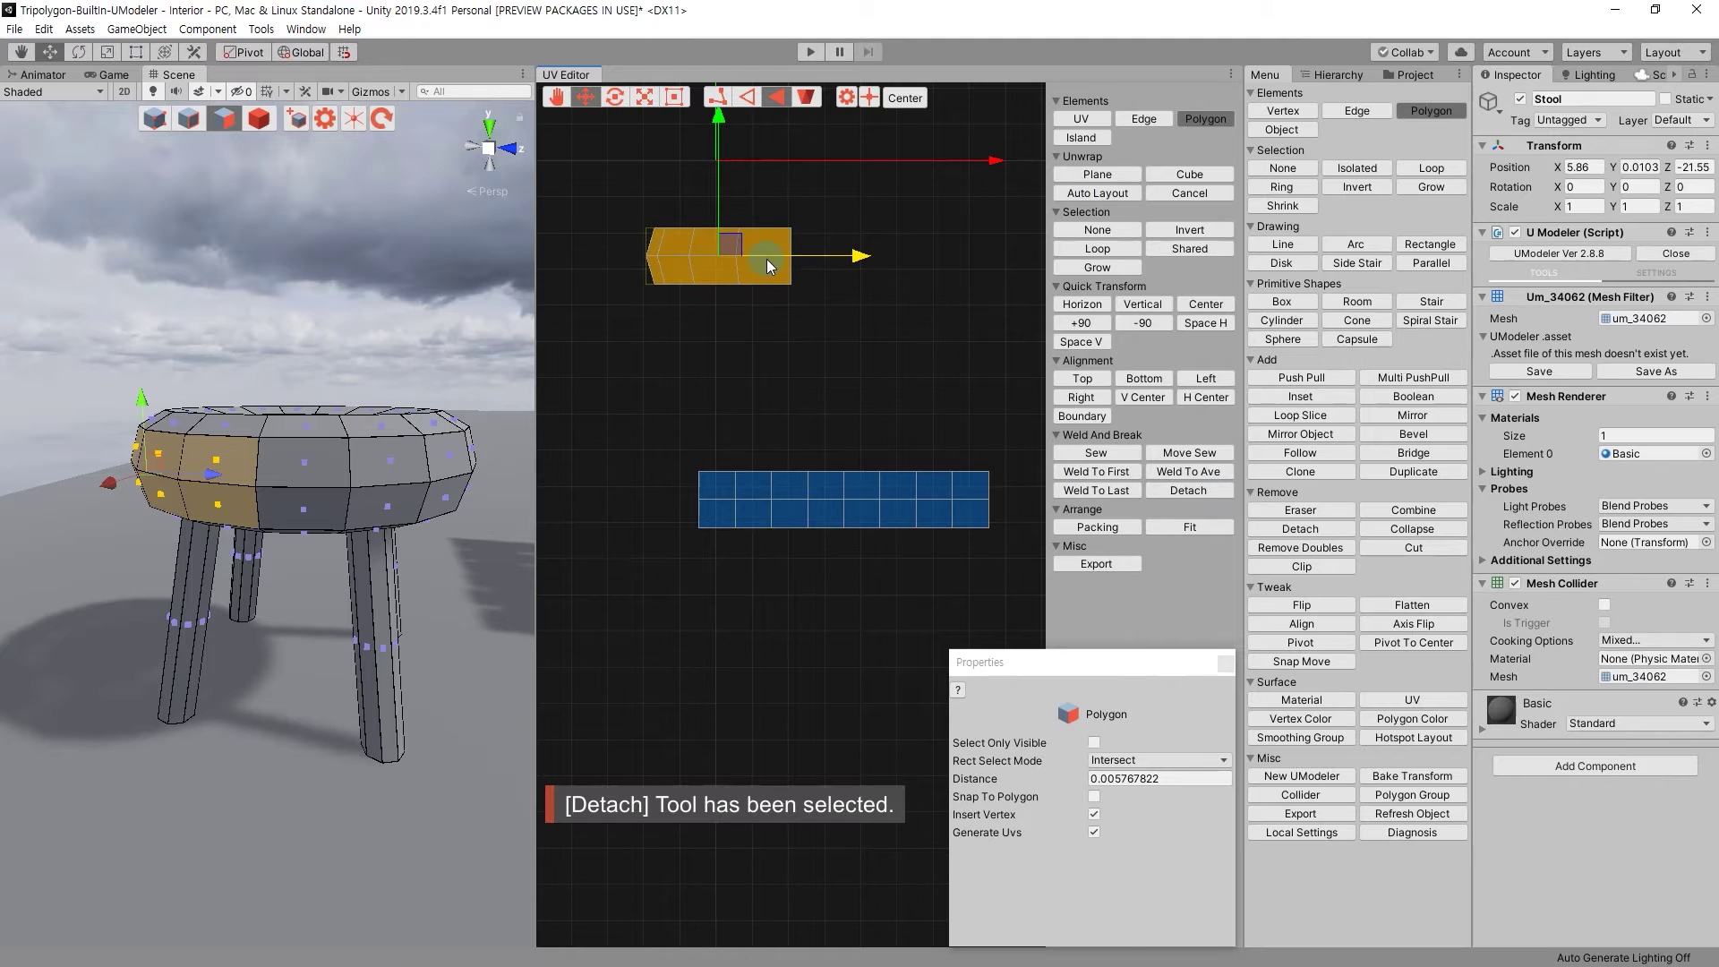
{"action": "left_click_drag", "start_coordinate": [743, 248], "coordinate": [811, 327]}
In Island mode, shift a band island down-left and reselect the upper island.
{"action": "left_click", "coordinate": [1081, 137]}
{"action": "left_click", "coordinate": [828, 318]}
{"action": "left_click_drag", "start_coordinate": [773, 319], "coordinate": [666, 404]}
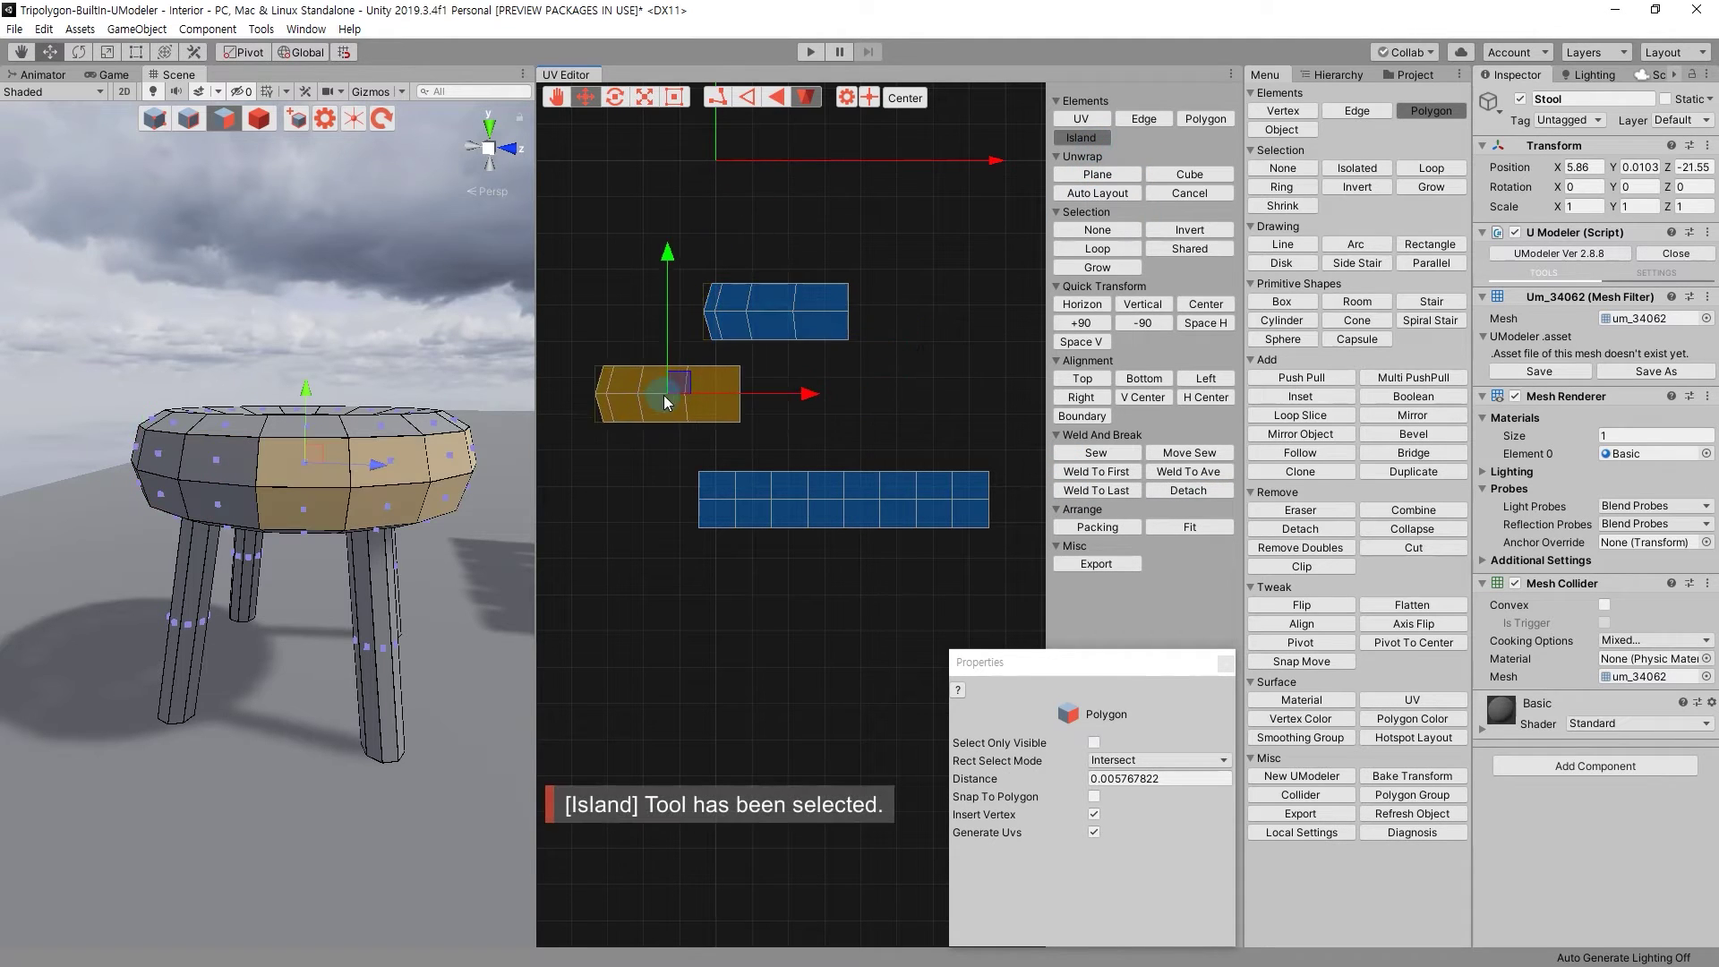
{"action": "left_click_drag", "start_coordinate": [385, 506], "coordinate": [295, 502], "text": "alt"}
{"action": "left_click", "coordinate": [363, 470]}
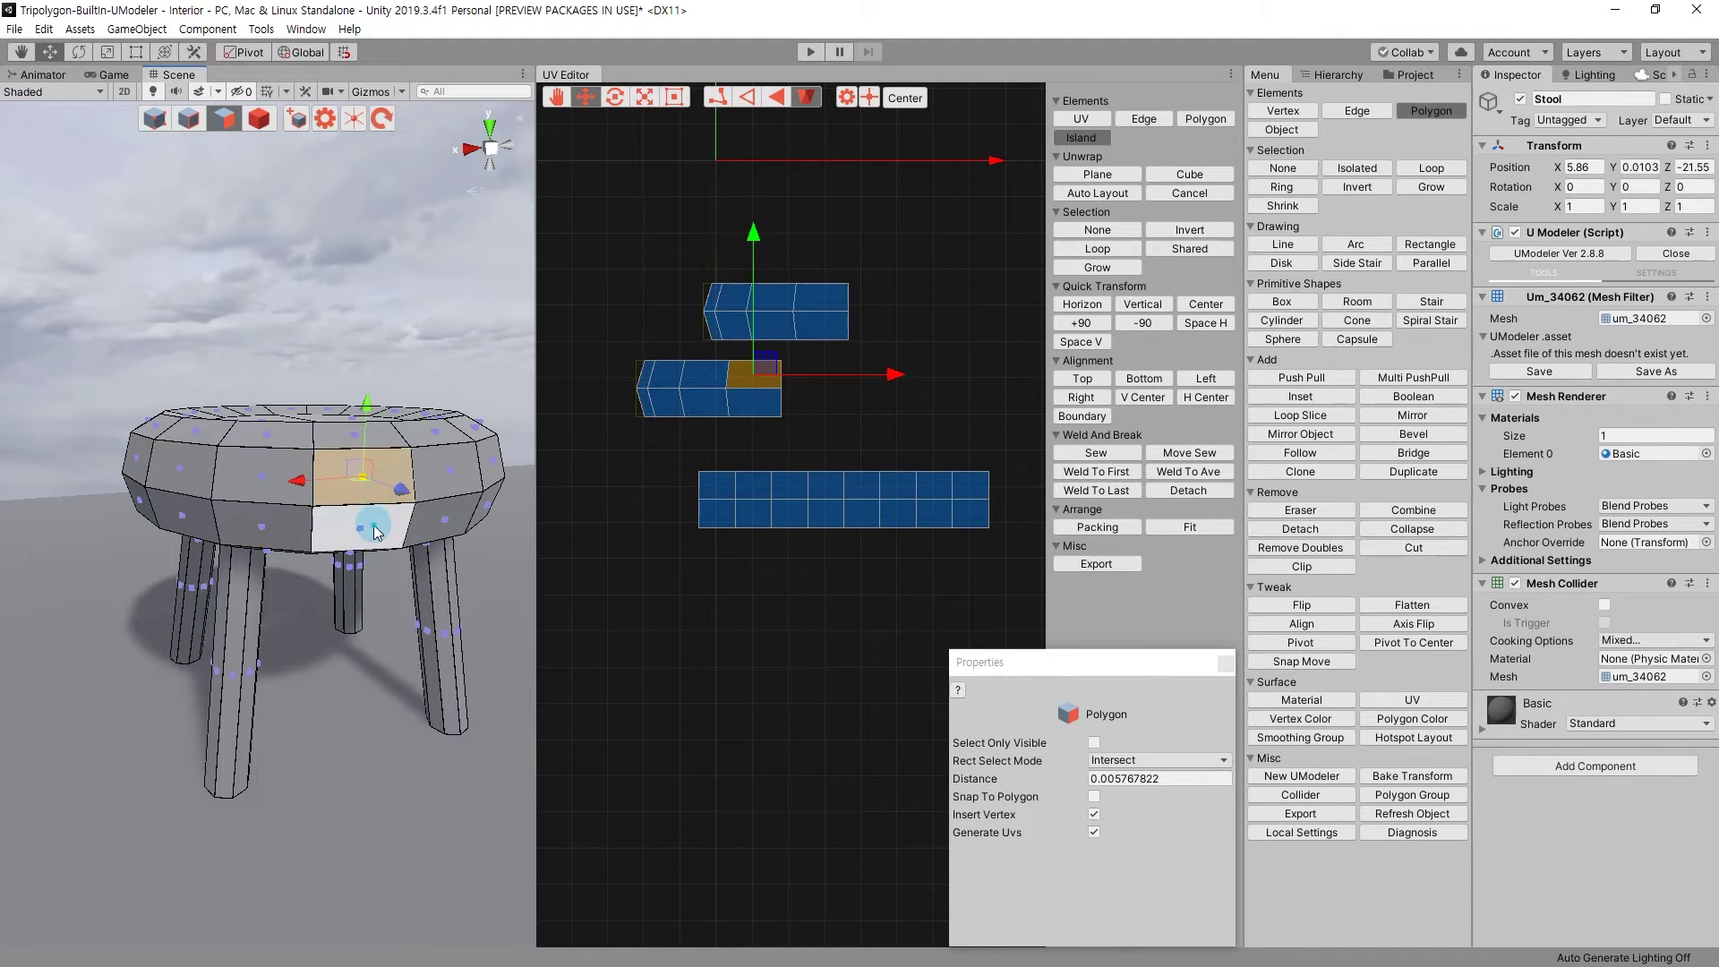
{"action": "left_click", "coordinate": [376, 532]}
{"action": "left_click", "coordinate": [1221, 254]}
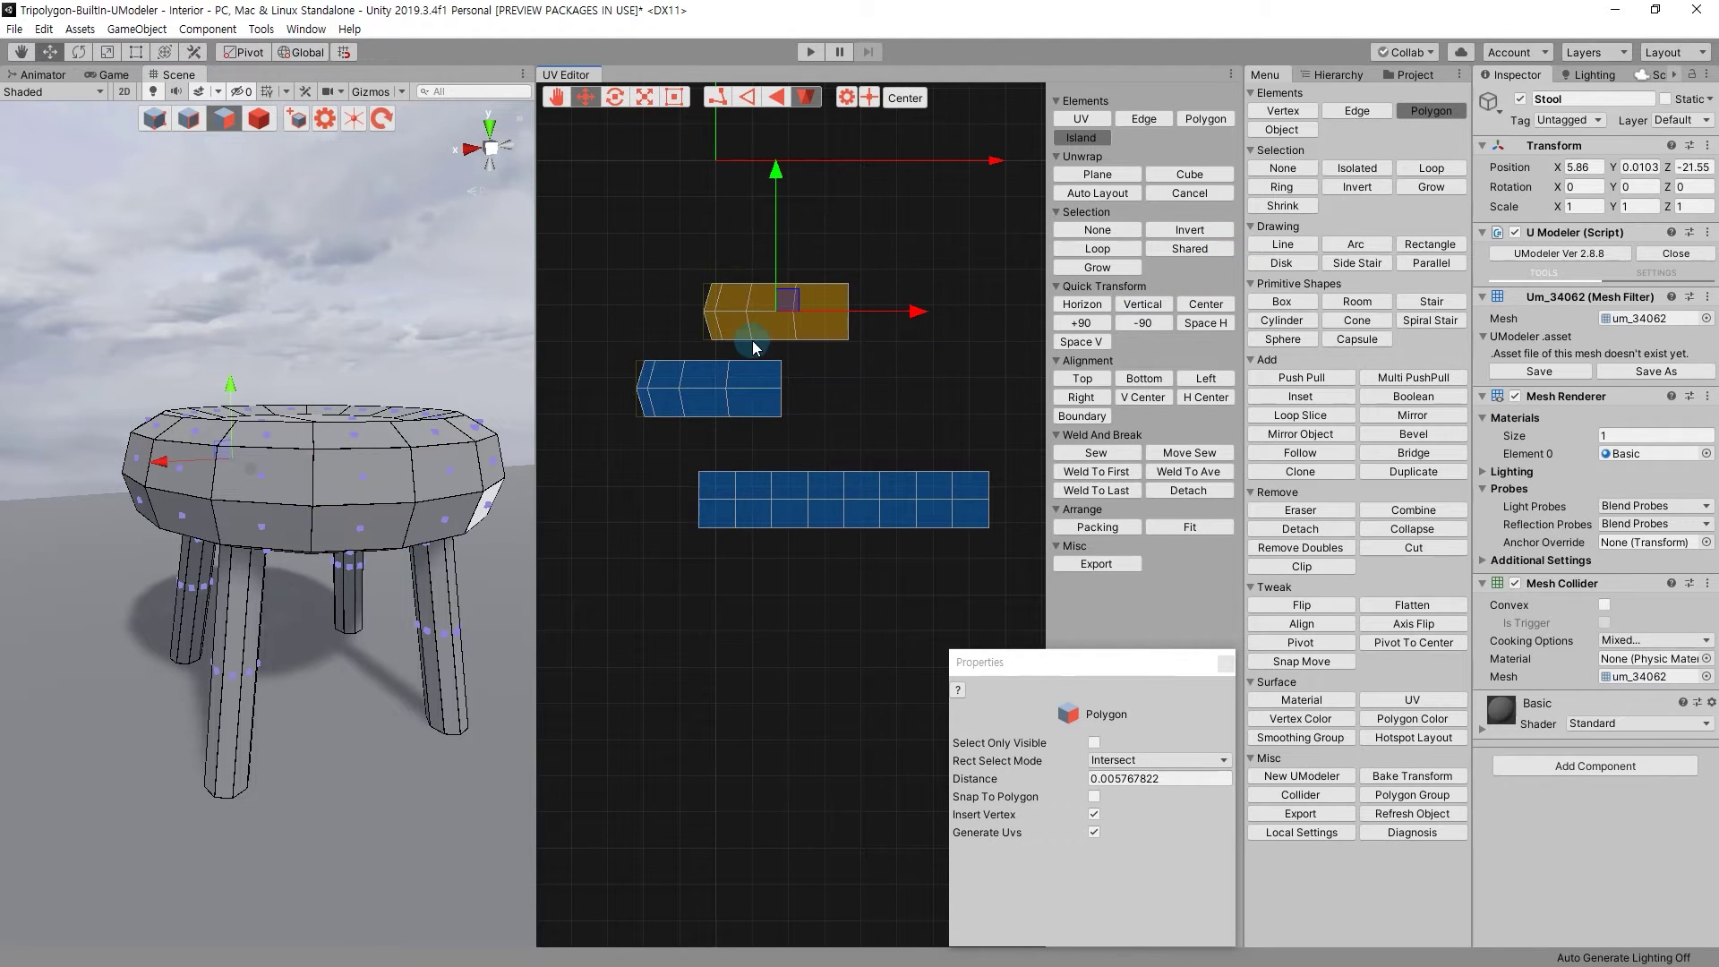
Flip the upper island horizontally and move it up and left above the middle strip.
{"action": "left_click", "coordinate": [1081, 306]}
{"action": "middle_click_drag", "start_coordinate": [841, 387], "coordinate": [962, 435]}
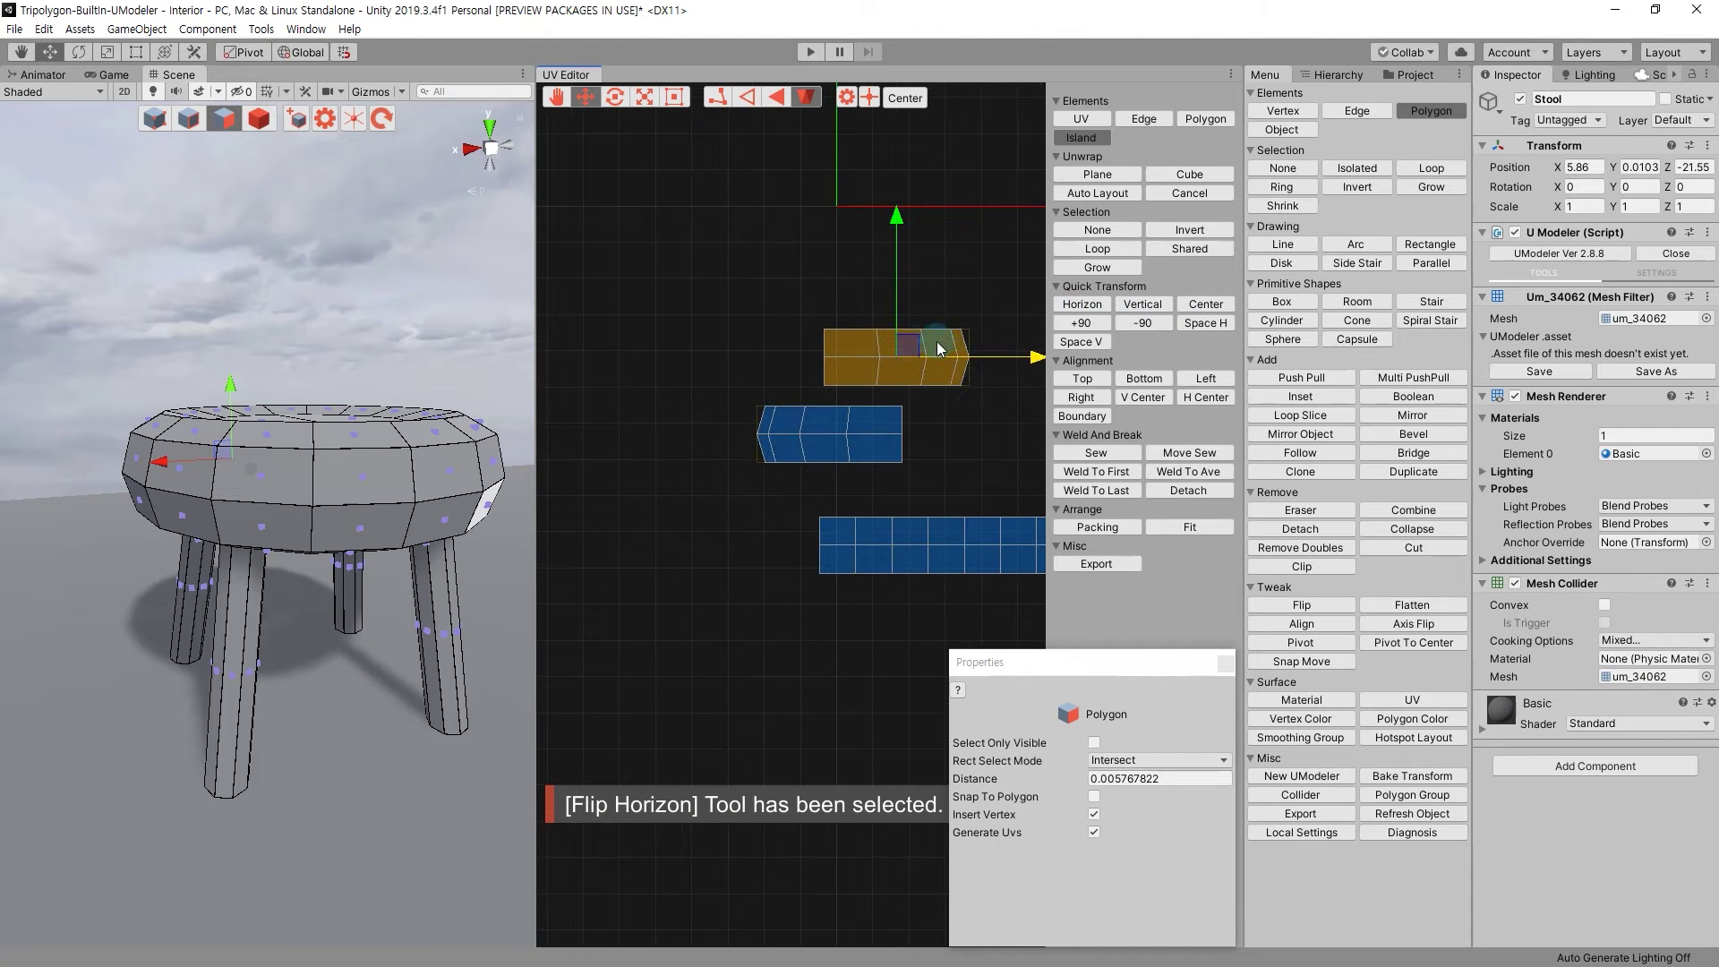
{"action": "left_click_drag", "start_coordinate": [914, 343], "coordinate": [687, 421]}
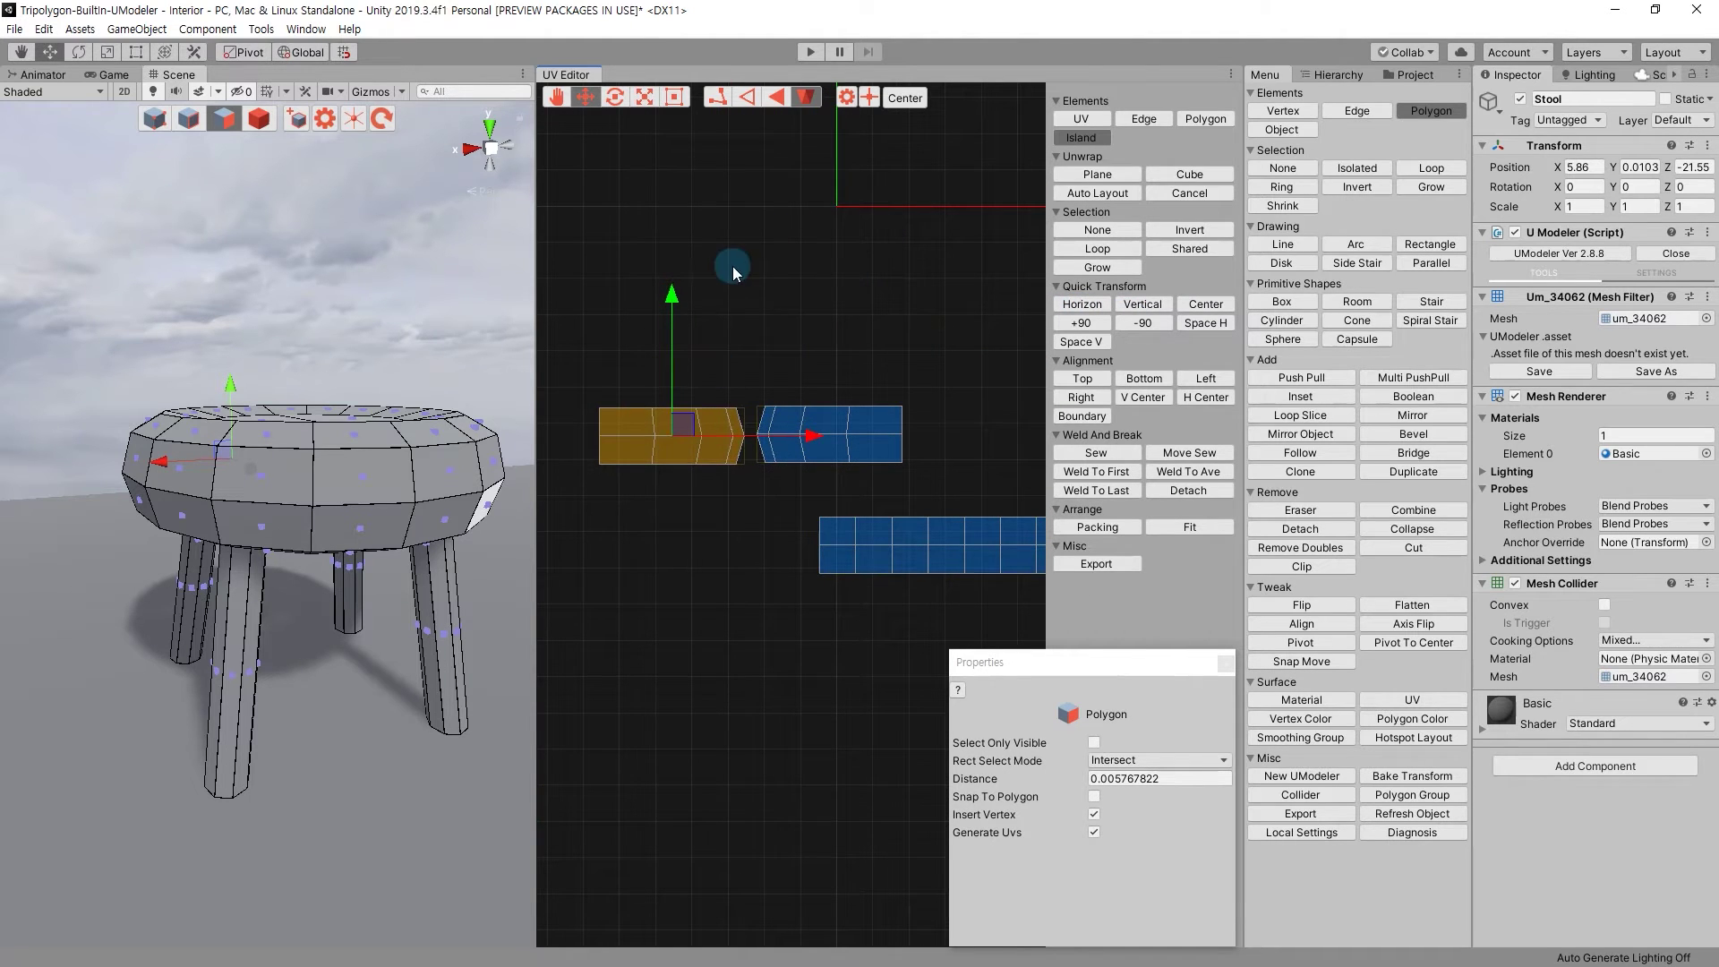
{"action": "left_click_drag", "start_coordinate": [687, 425], "coordinate": [718, 150]}
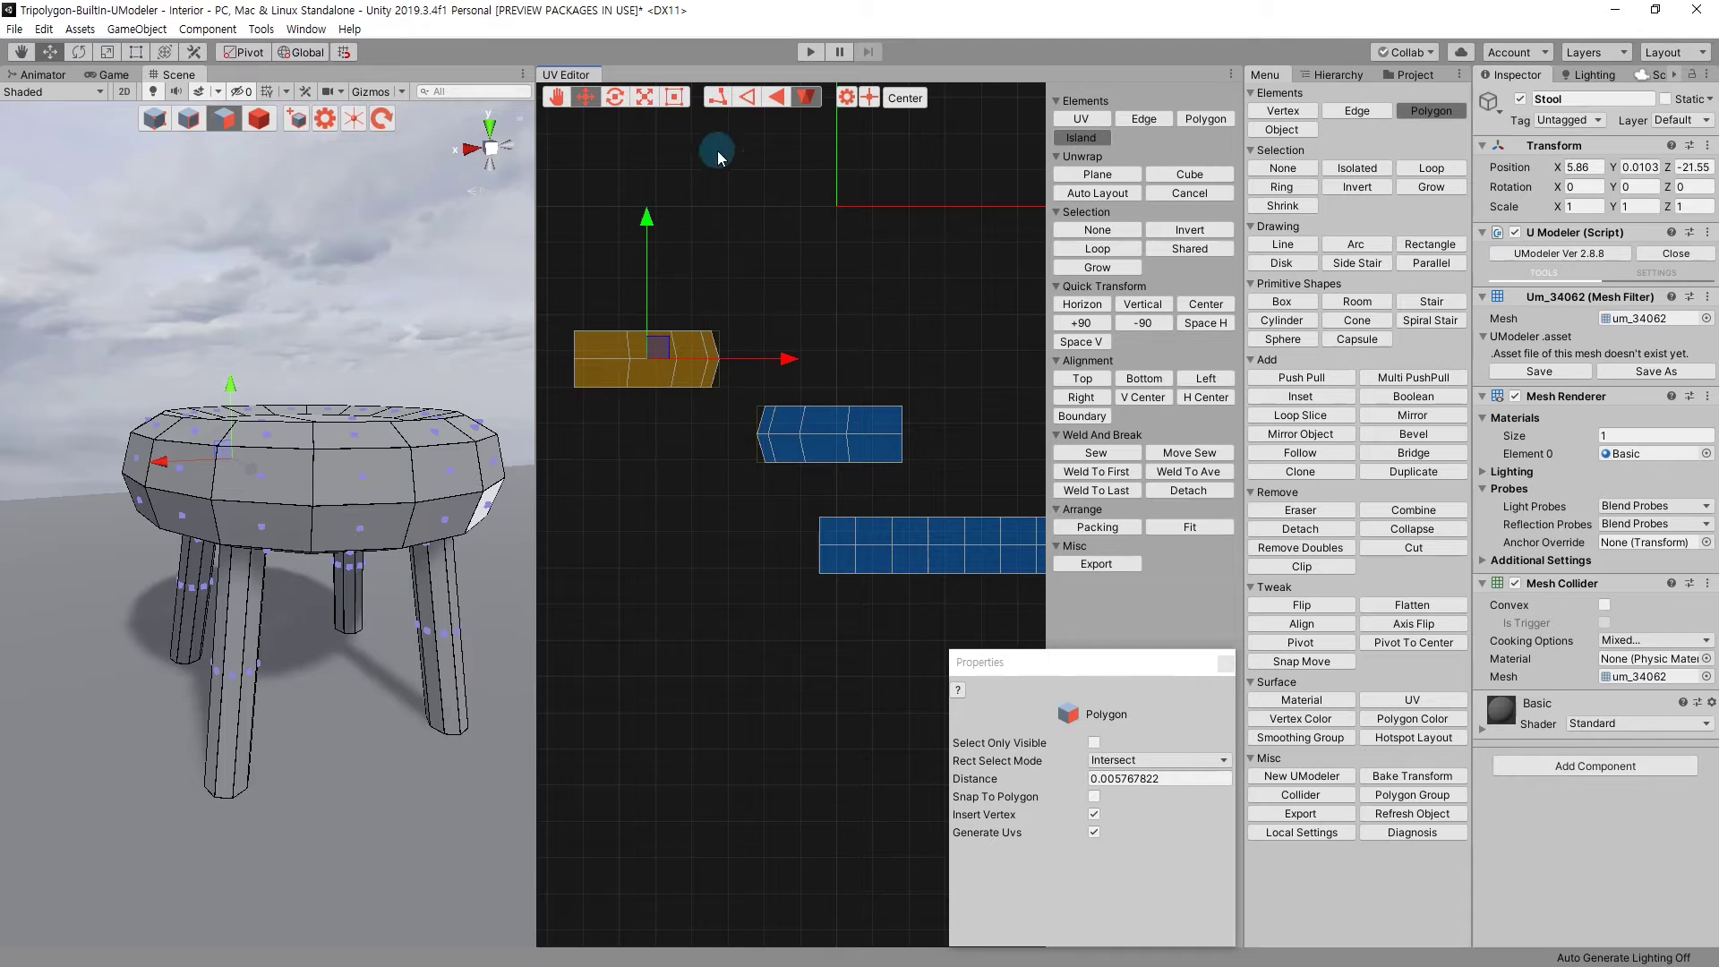
{"action": "left_click", "coordinate": [714, 101]}
{"action": "left_click", "coordinate": [726, 359]}
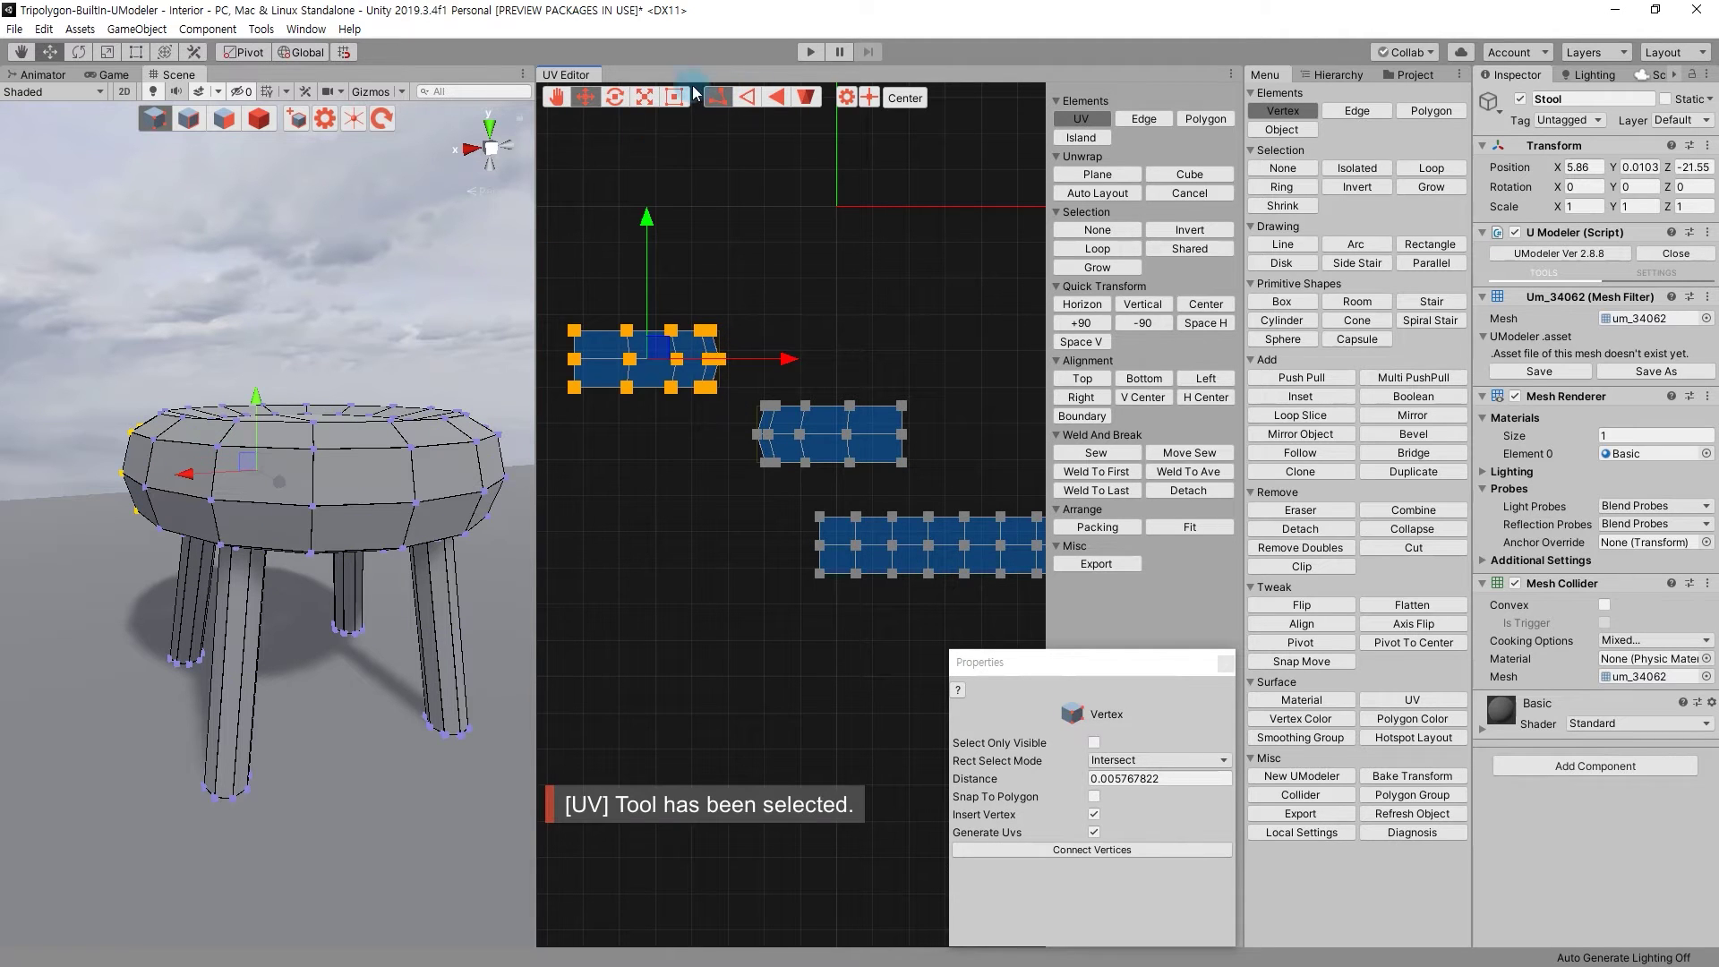
With the gizmo on the pivot, snap the flipped island's corner against the middle island.
{"action": "left_click", "coordinate": [927, 105]}
{"action": "left_click", "coordinate": [863, 326]}
{"action": "left_click_drag", "start_coordinate": [507, 231], "coordinate": [761, 424]}
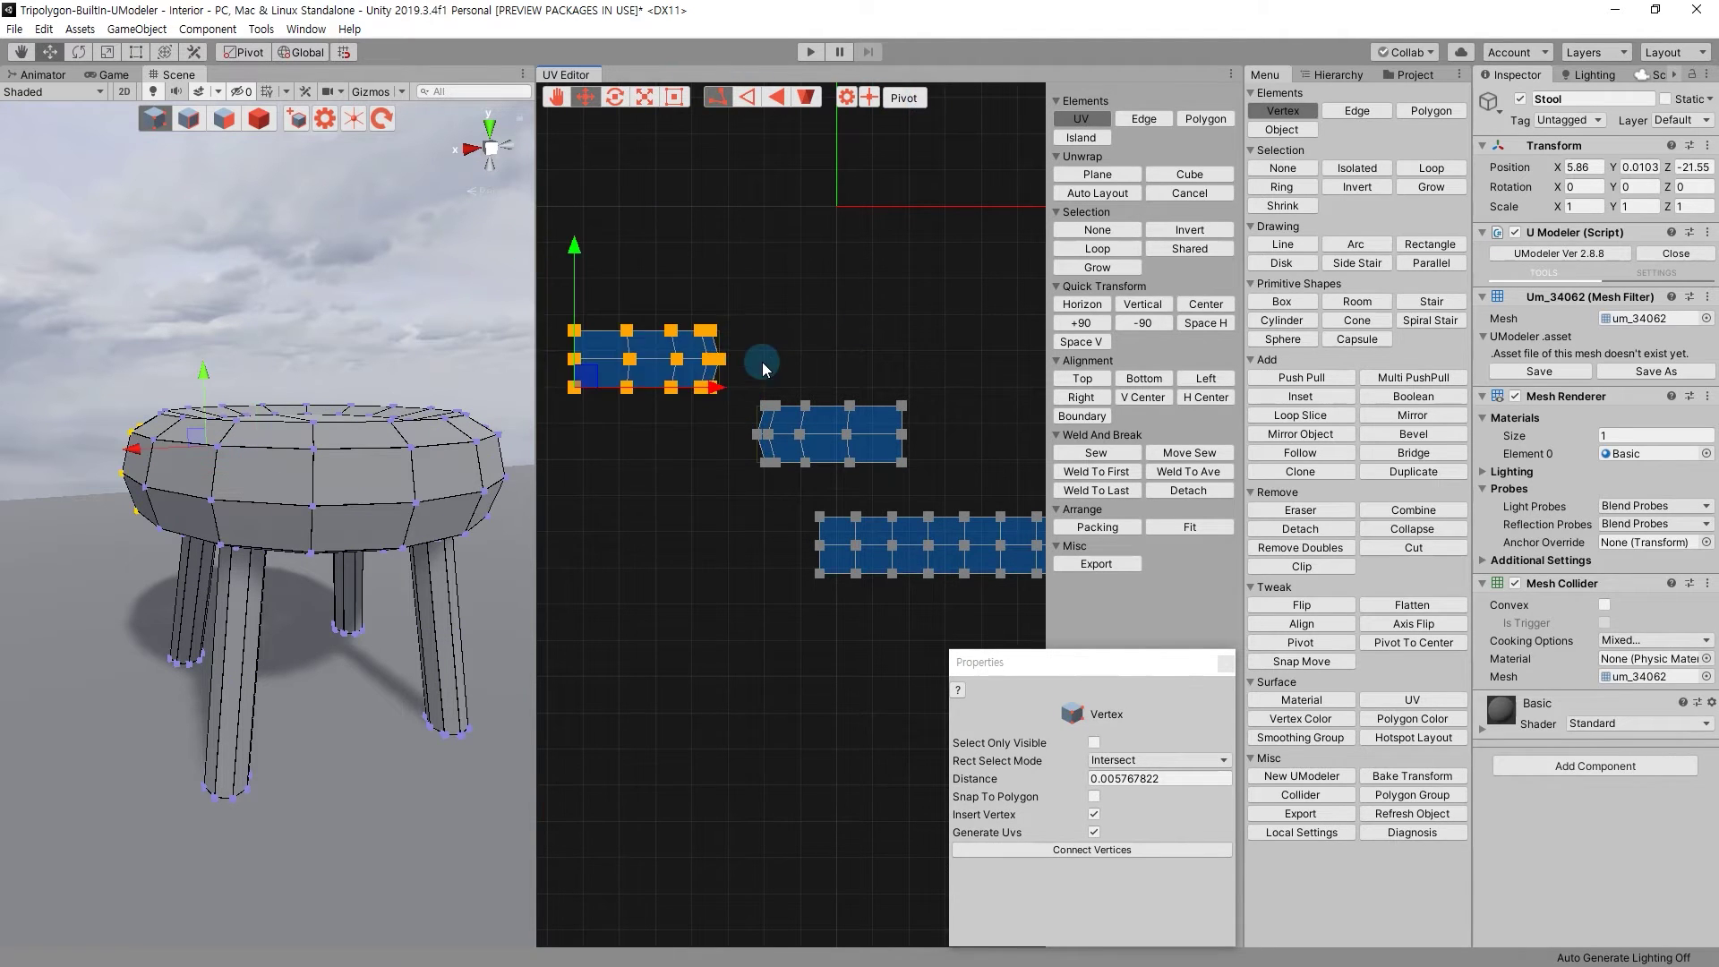
{"action": "left_click", "coordinate": [721, 366]}
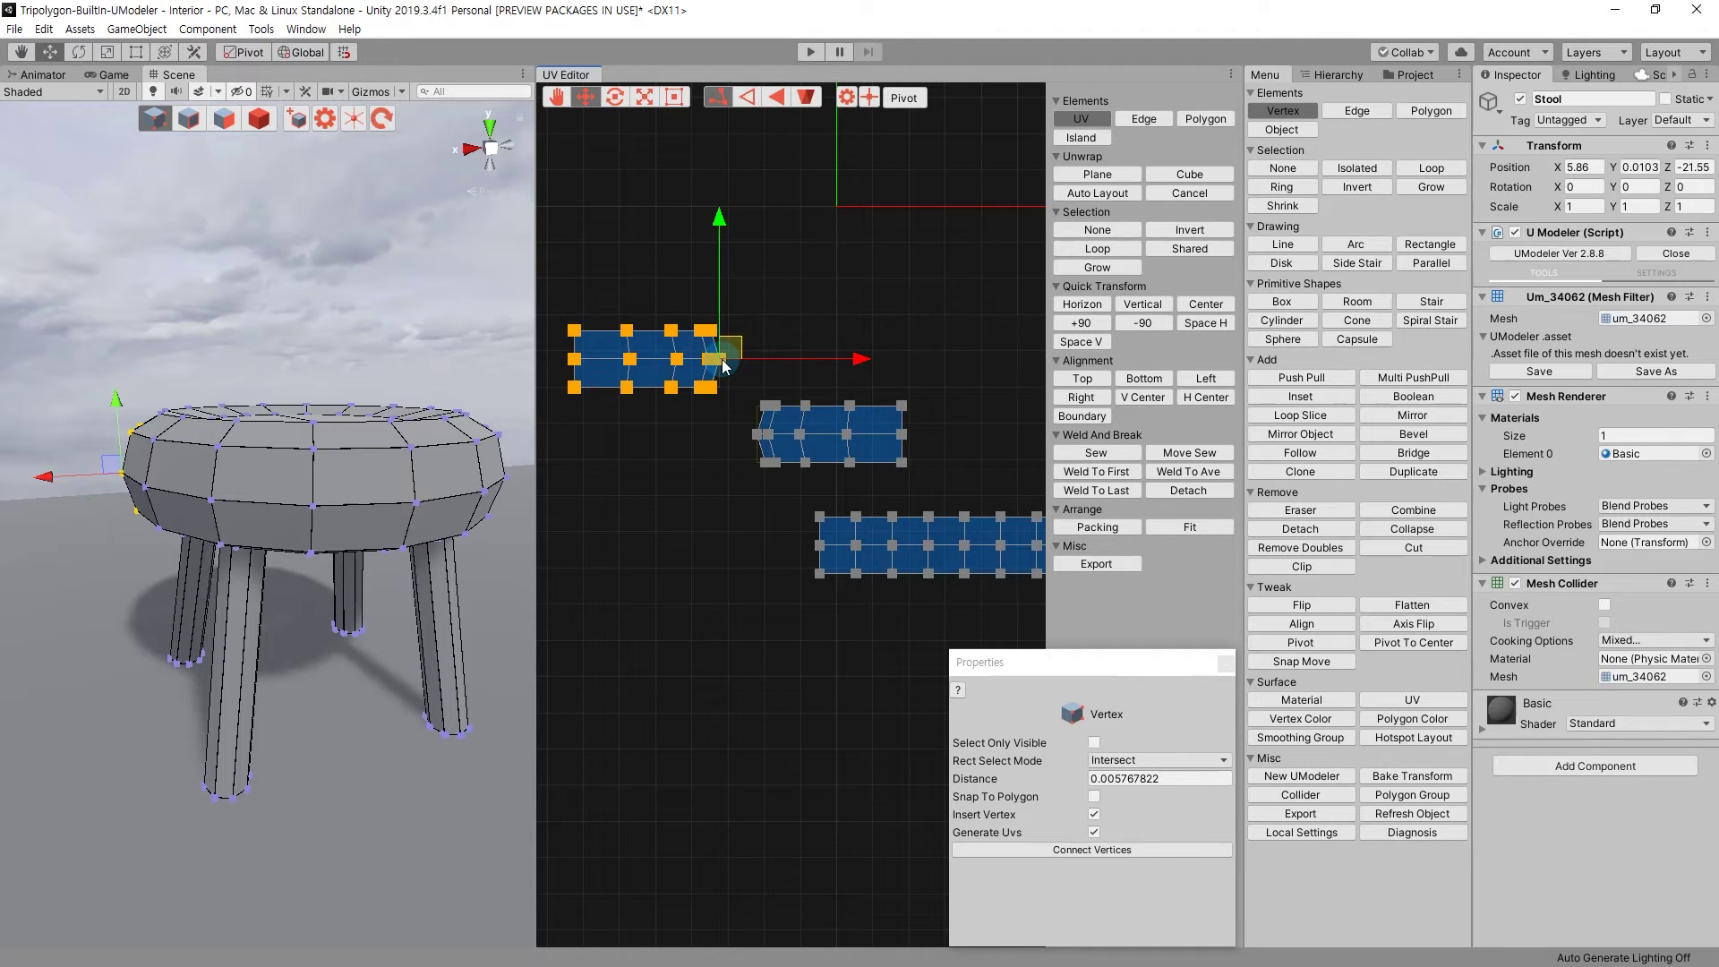
{"action": "left_click_drag", "start_coordinate": [723, 366], "coordinate": [760, 440]}
{"action": "left_click", "coordinate": [770, 485]}
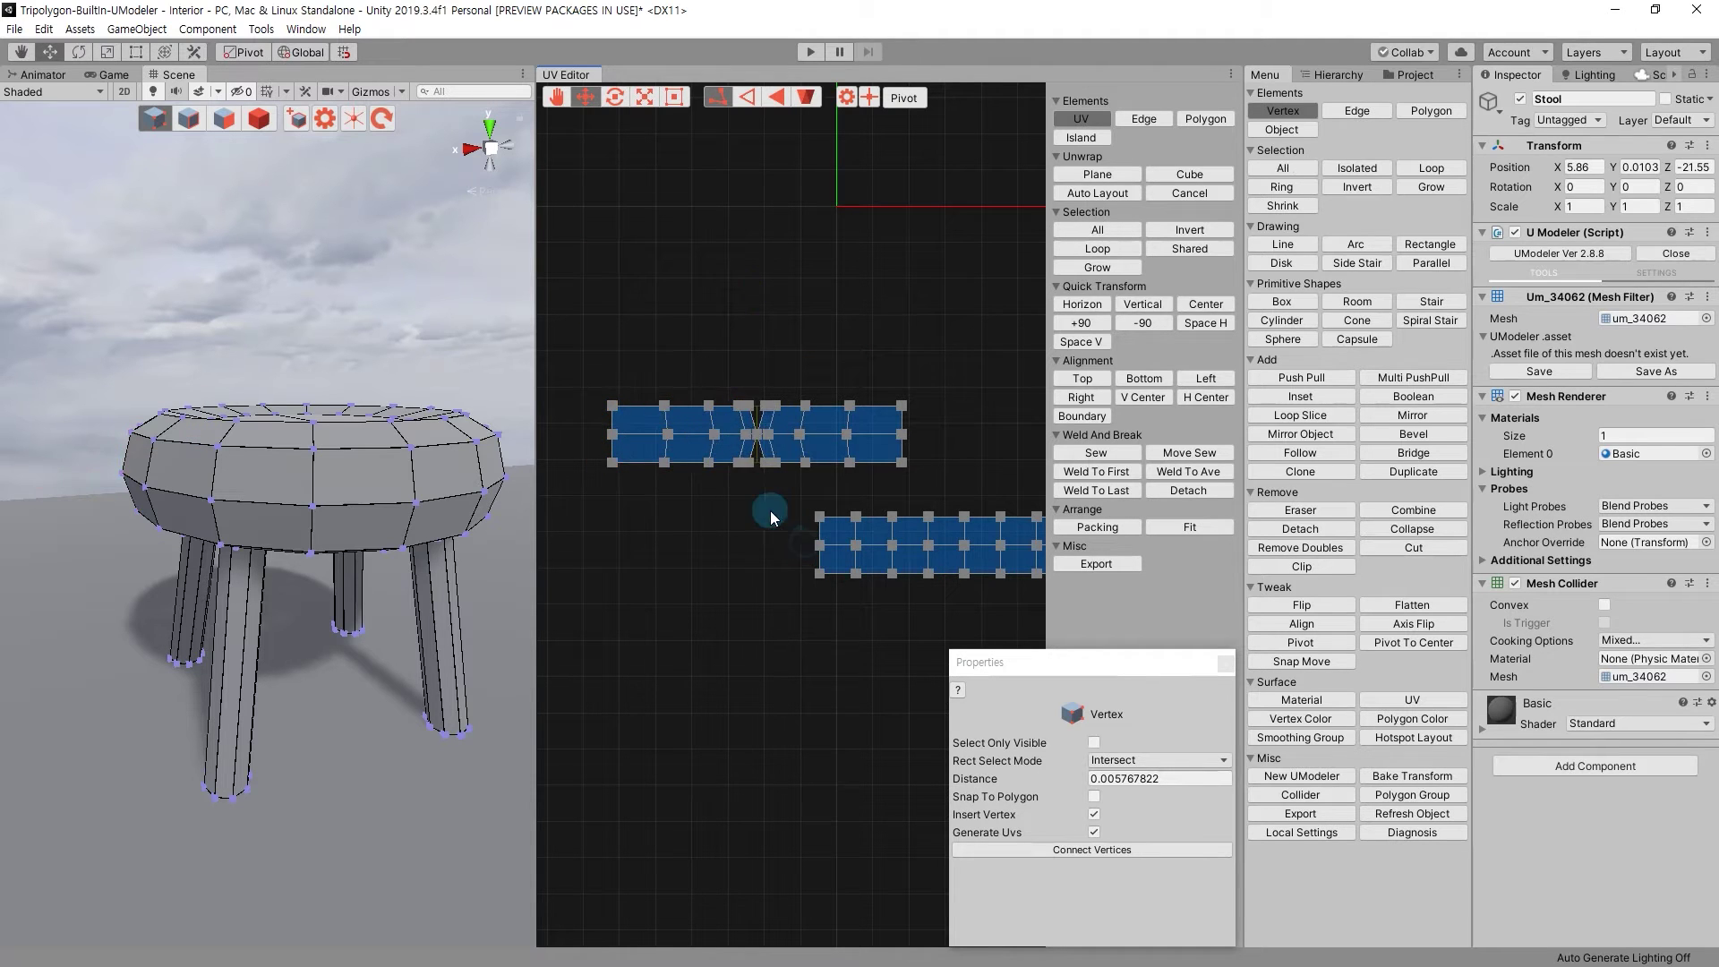
Line up the seam vertices where the pieces meet on one column with H Center.
{"action": "scroll", "coordinate": [725, 353], "scroll_direction": "up", "scroll_amount": 2}
{"action": "left_click_drag", "start_coordinate": [712, 351], "coordinate": [733, 494]}
{"action": "left_click", "coordinate": [894, 101]}
{"action": "left_click_drag", "start_coordinate": [711, 358], "coordinate": [731, 487]}
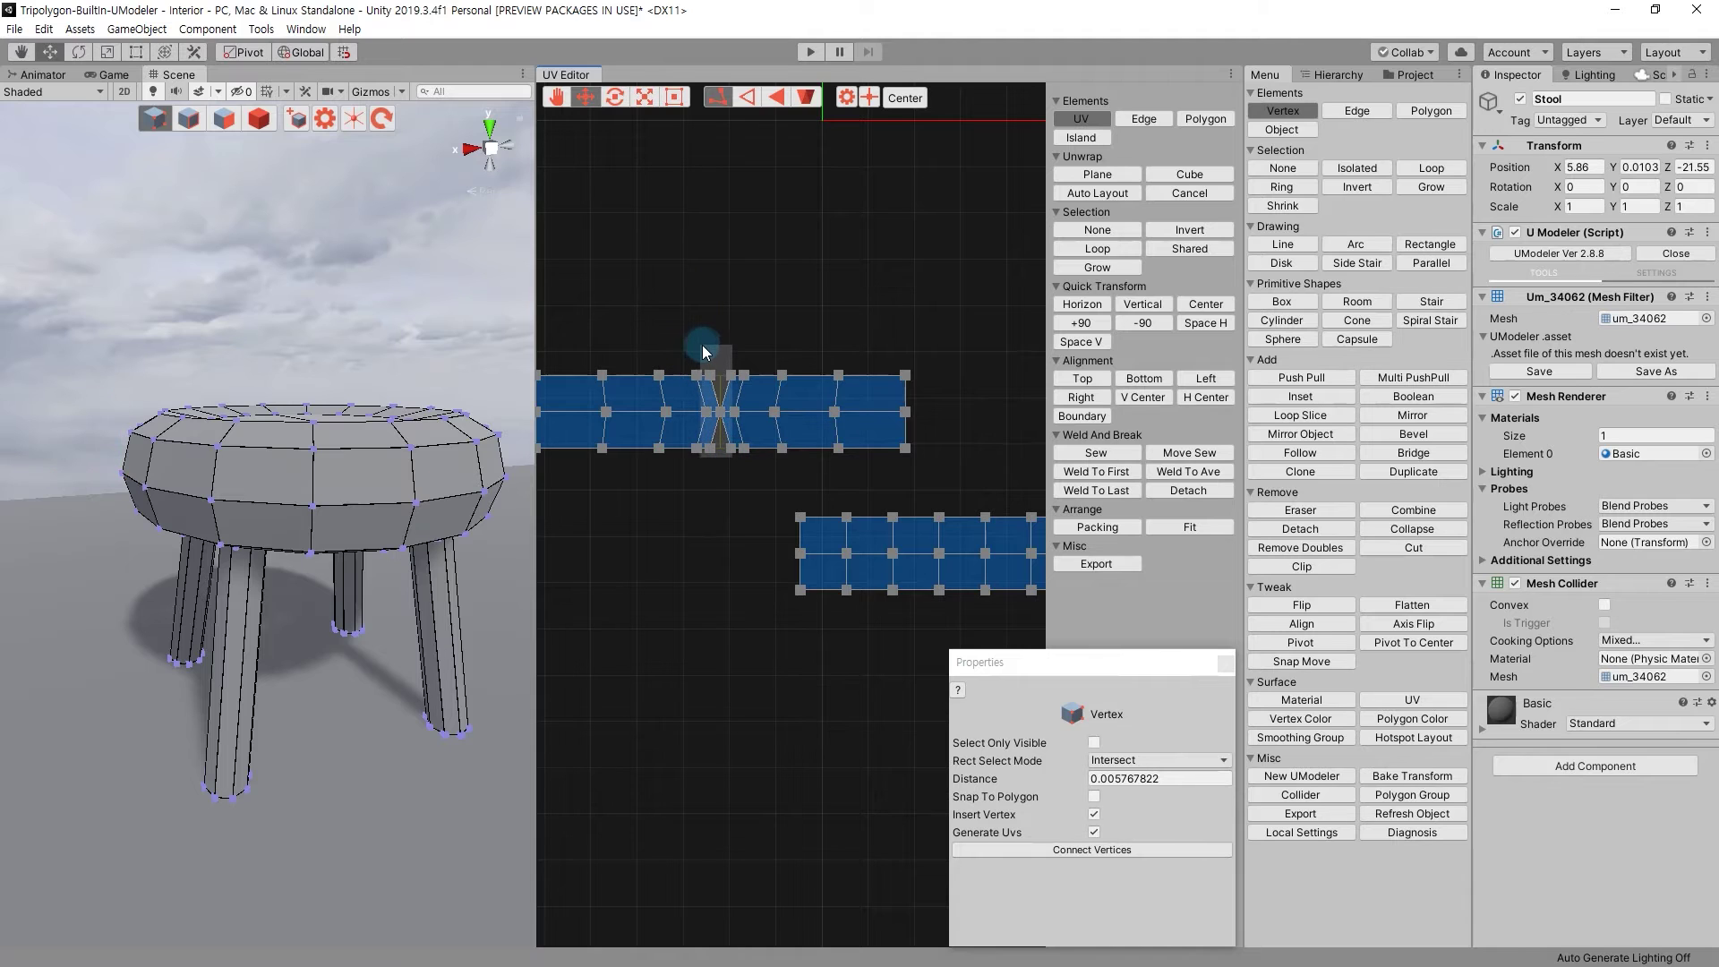
{"action": "left_click_drag", "start_coordinate": [702, 346], "coordinate": [707, 346]}
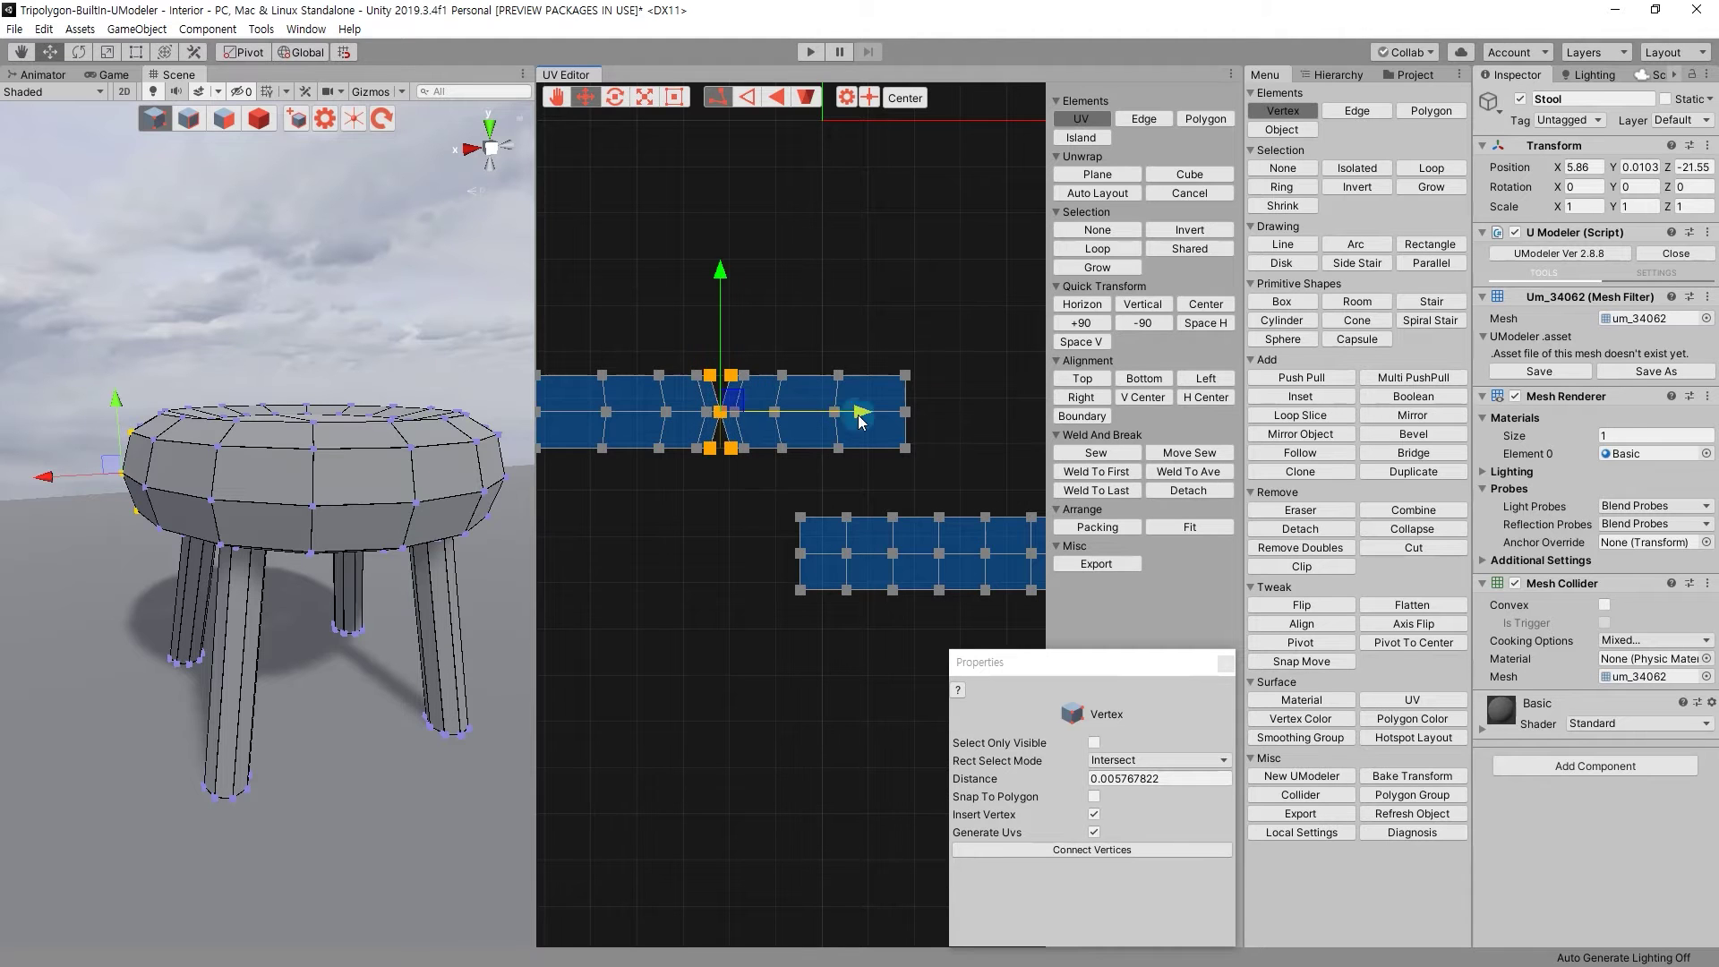
{"action": "left_click", "coordinate": [1206, 399]}
{"action": "left_click", "coordinate": [710, 511]}
Detach the joined upper strip's polygons as one piece.
{"action": "scroll", "coordinate": [819, 461], "scroll_direction": "down", "scroll_amount": 2}
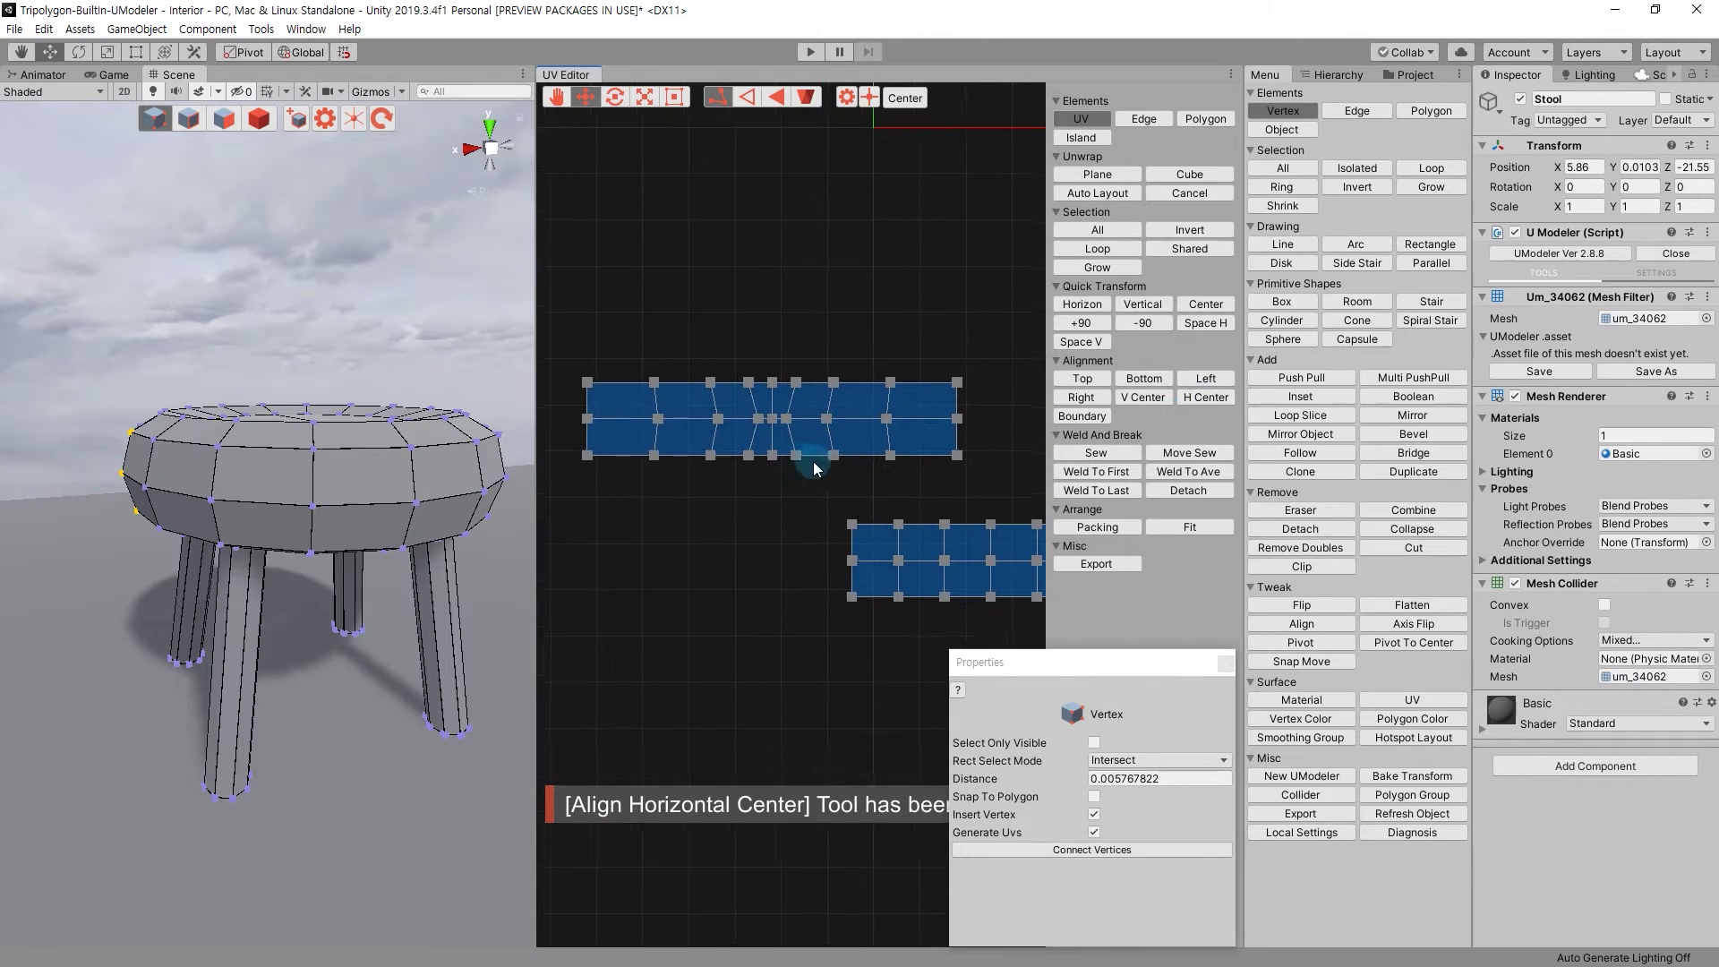
{"action": "key", "text": "3"}
{"action": "left_click_drag", "start_coordinate": [595, 394], "coordinate": [985, 472]}
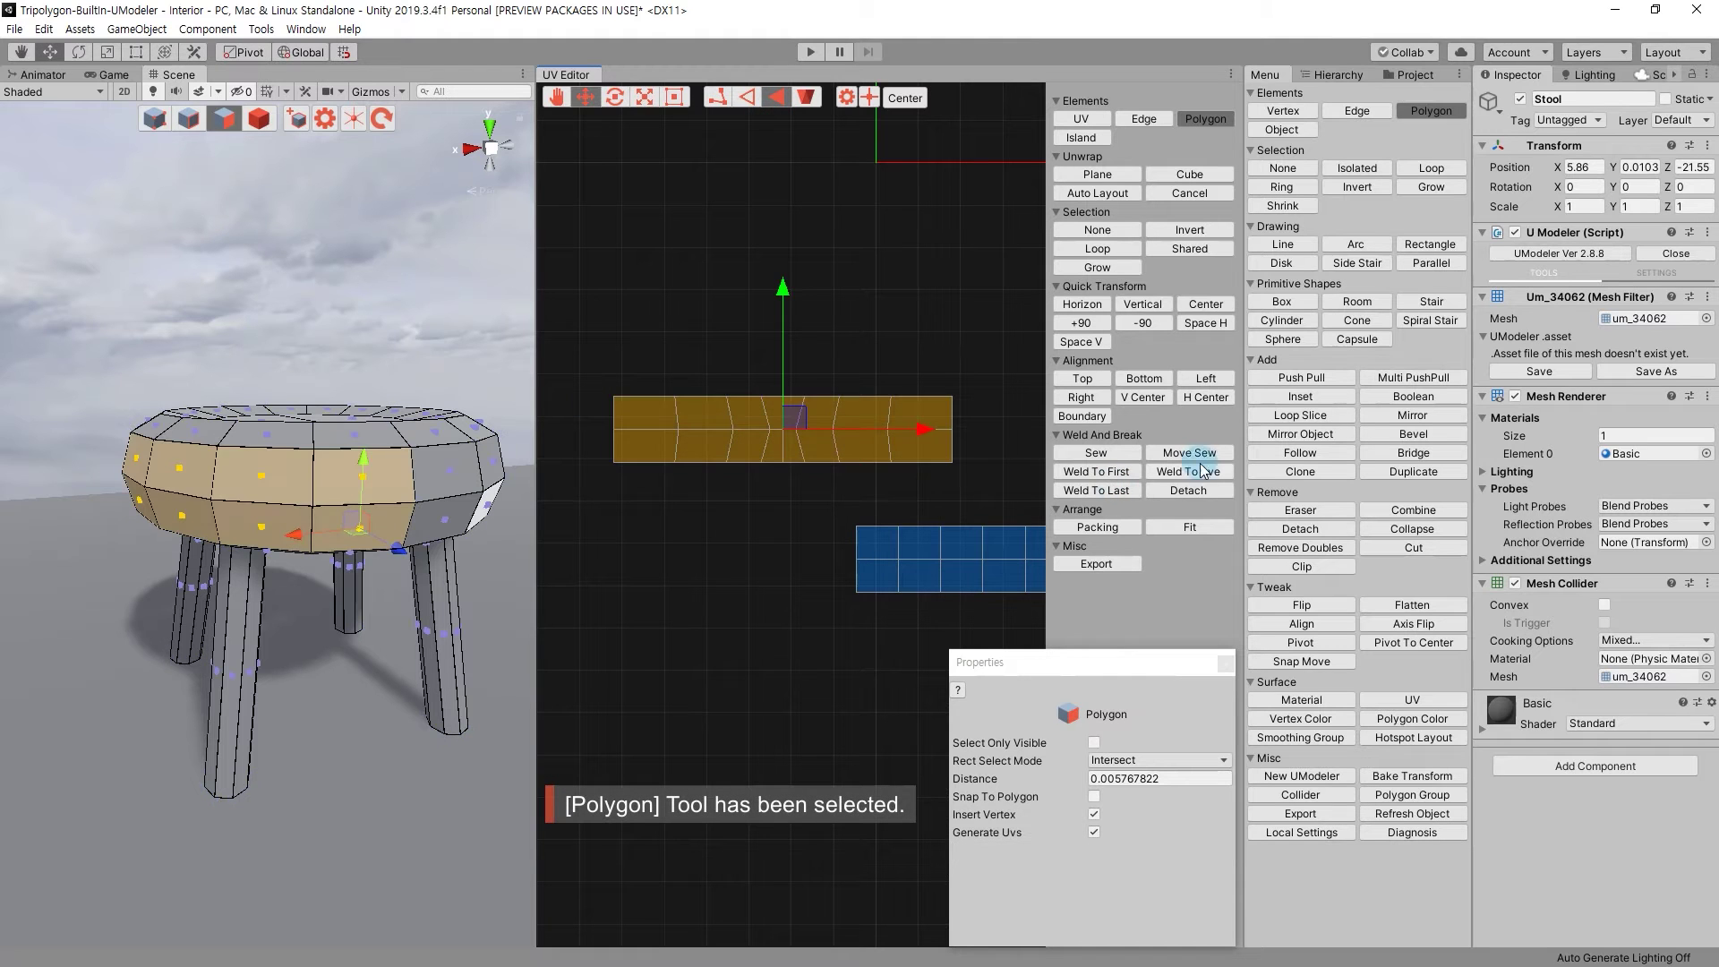
{"action": "left_click", "coordinate": [1190, 491]}
Evenly space the upper strip's top, middle and bottom vertex rows with Space H.
{"action": "key", "text": "1"}
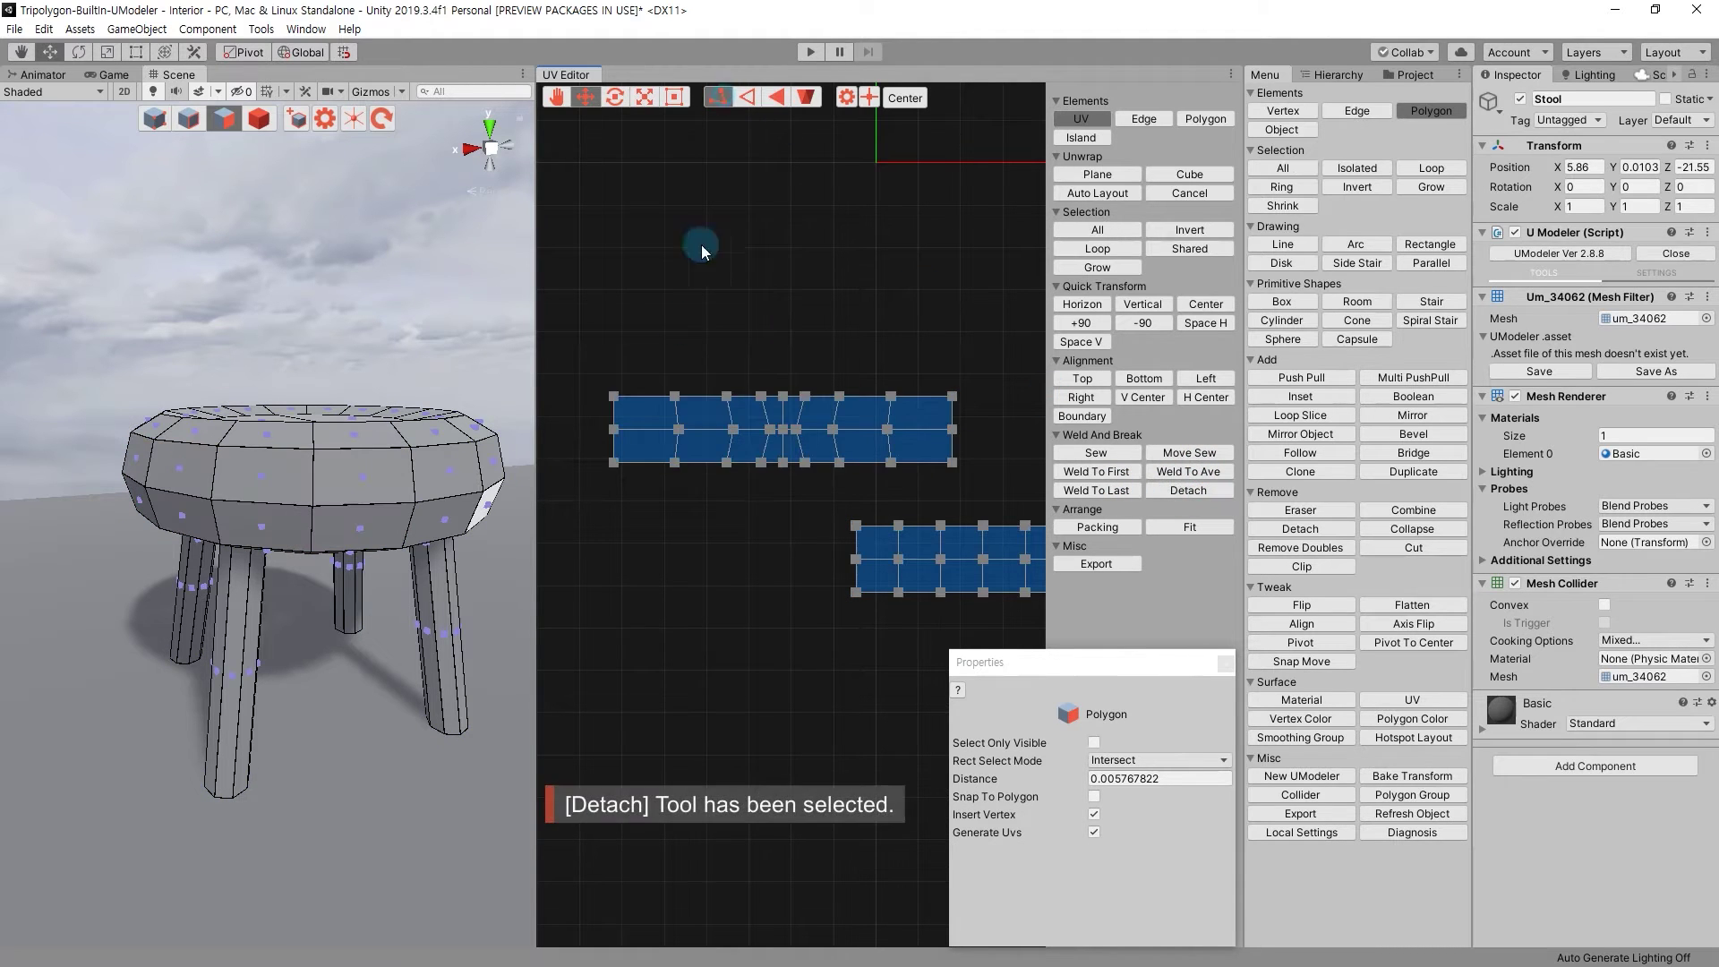
{"action": "left_click_drag", "start_coordinate": [588, 351], "coordinate": [992, 507]}
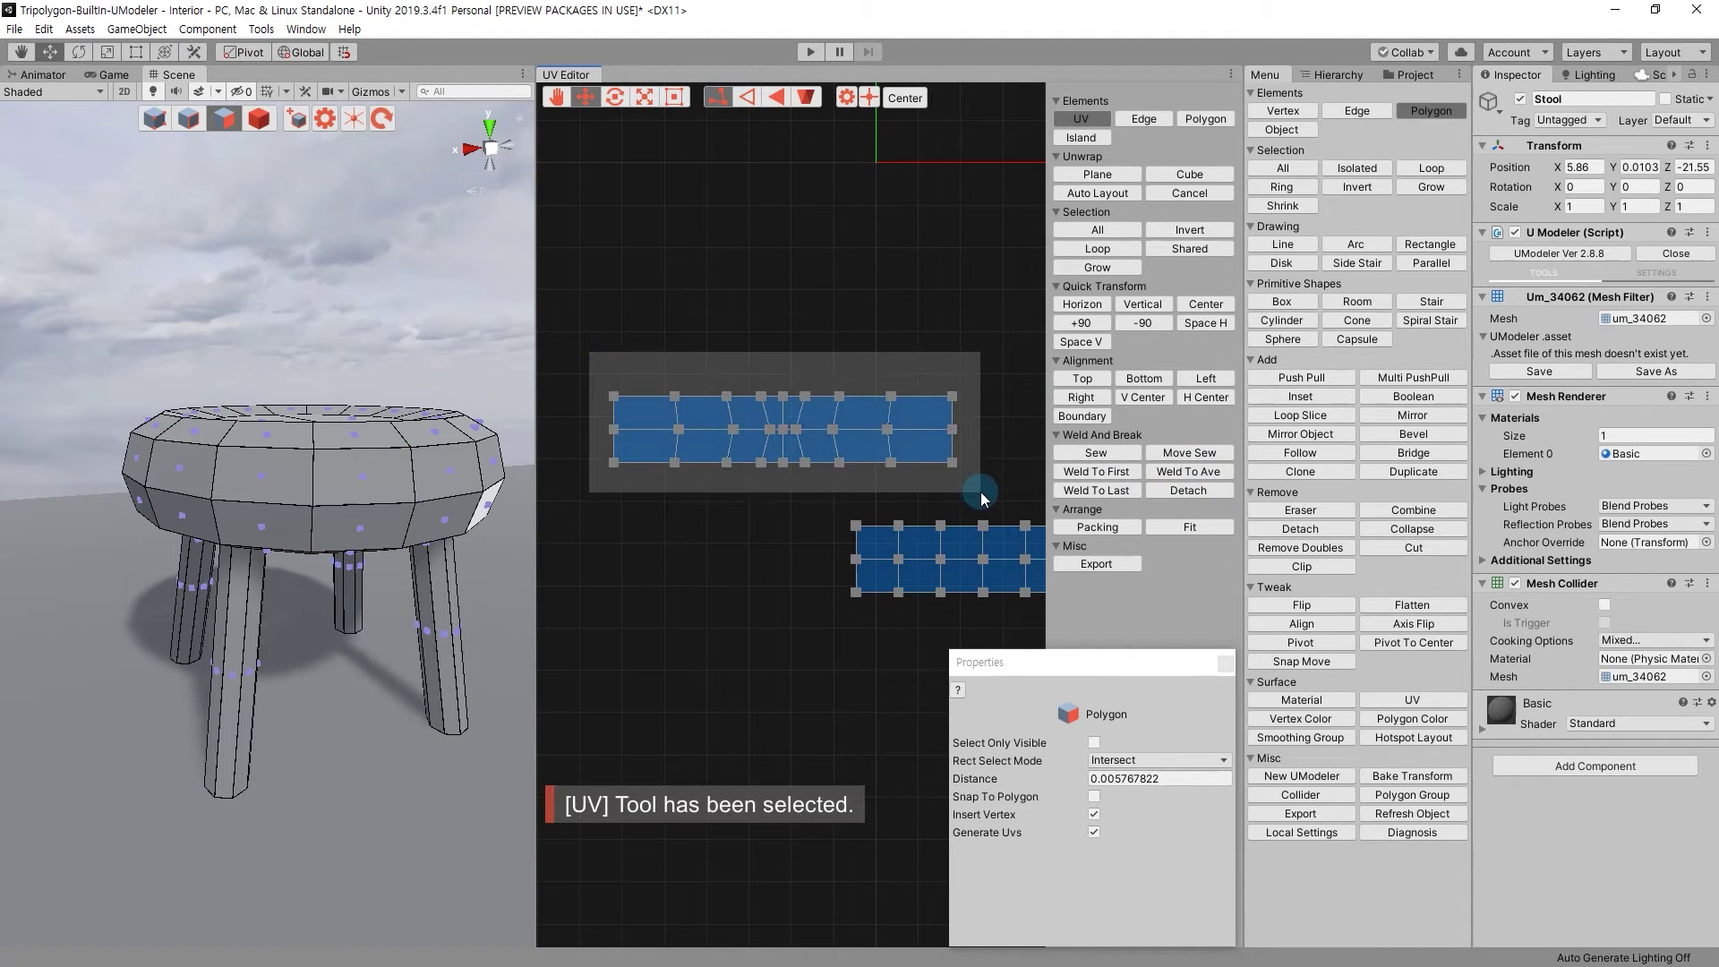
{"action": "left_click", "coordinate": [1219, 323]}
{"action": "key", "text": "ctrl+z"}
{"action": "left_click_drag", "start_coordinate": [557, 383], "coordinate": [978, 413]}
{"action": "left_click", "coordinate": [1200, 323]}
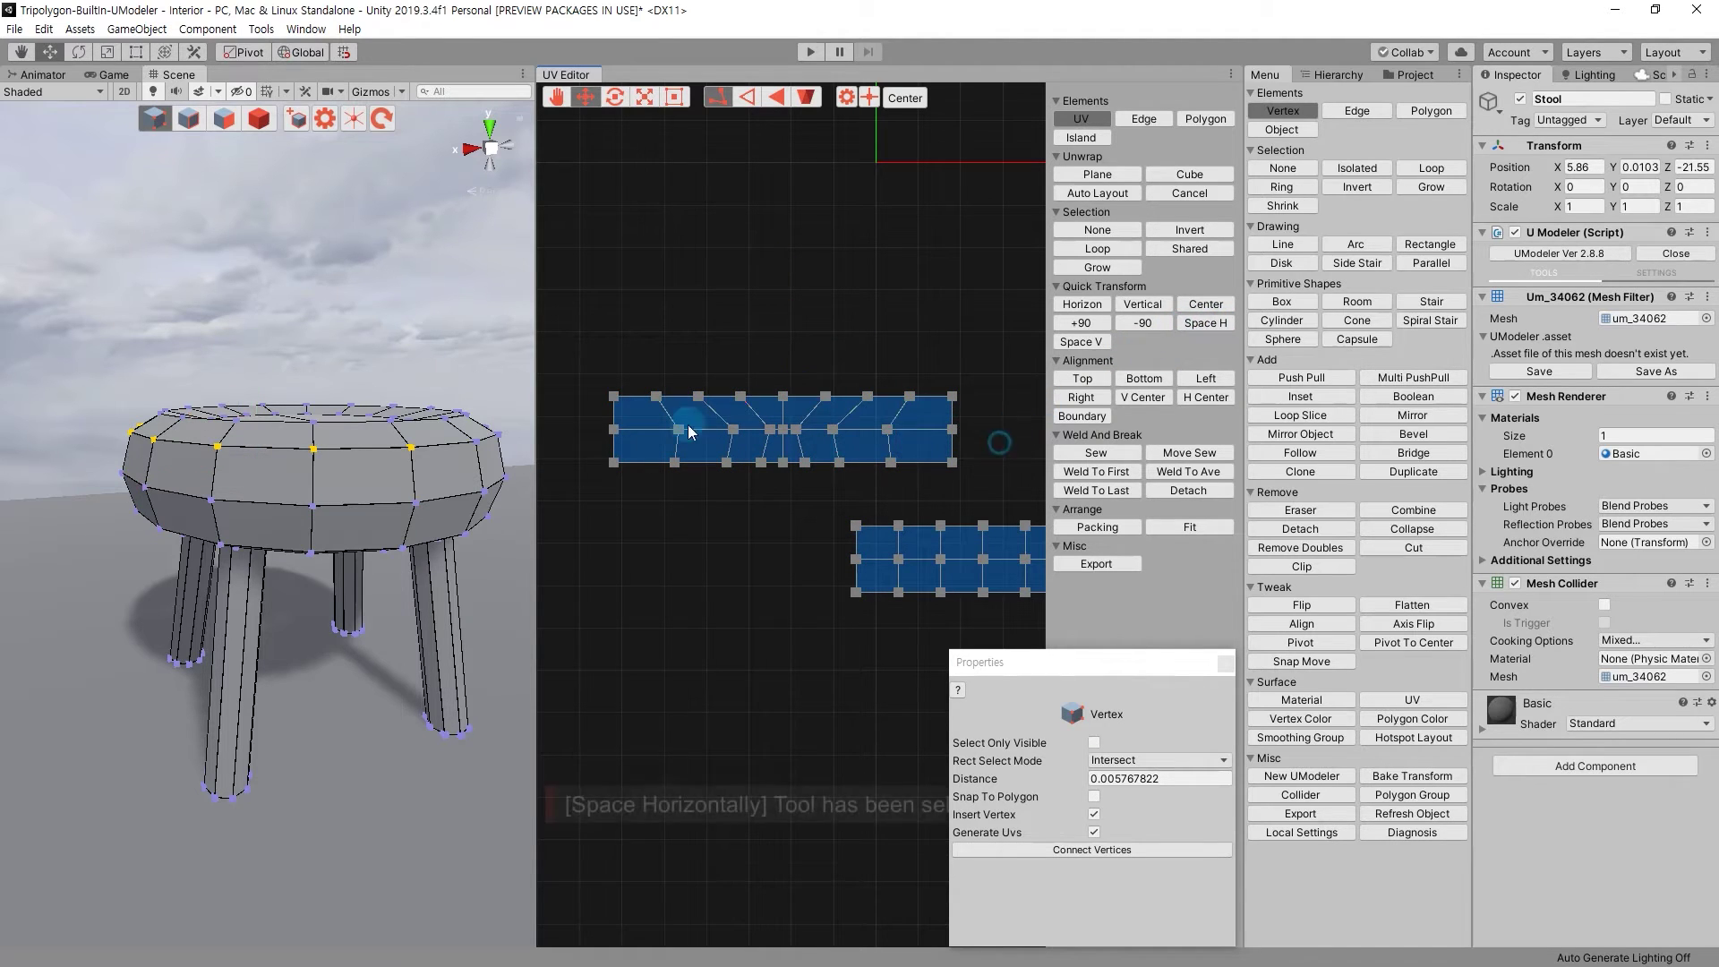
{"action": "left_click_drag", "start_coordinate": [748, 434], "coordinate": [607, 409]}
{"action": "left_click_drag", "start_coordinate": [971, 450], "coordinate": [583, 499]}
{"action": "left_click", "coordinate": [1196, 326]}
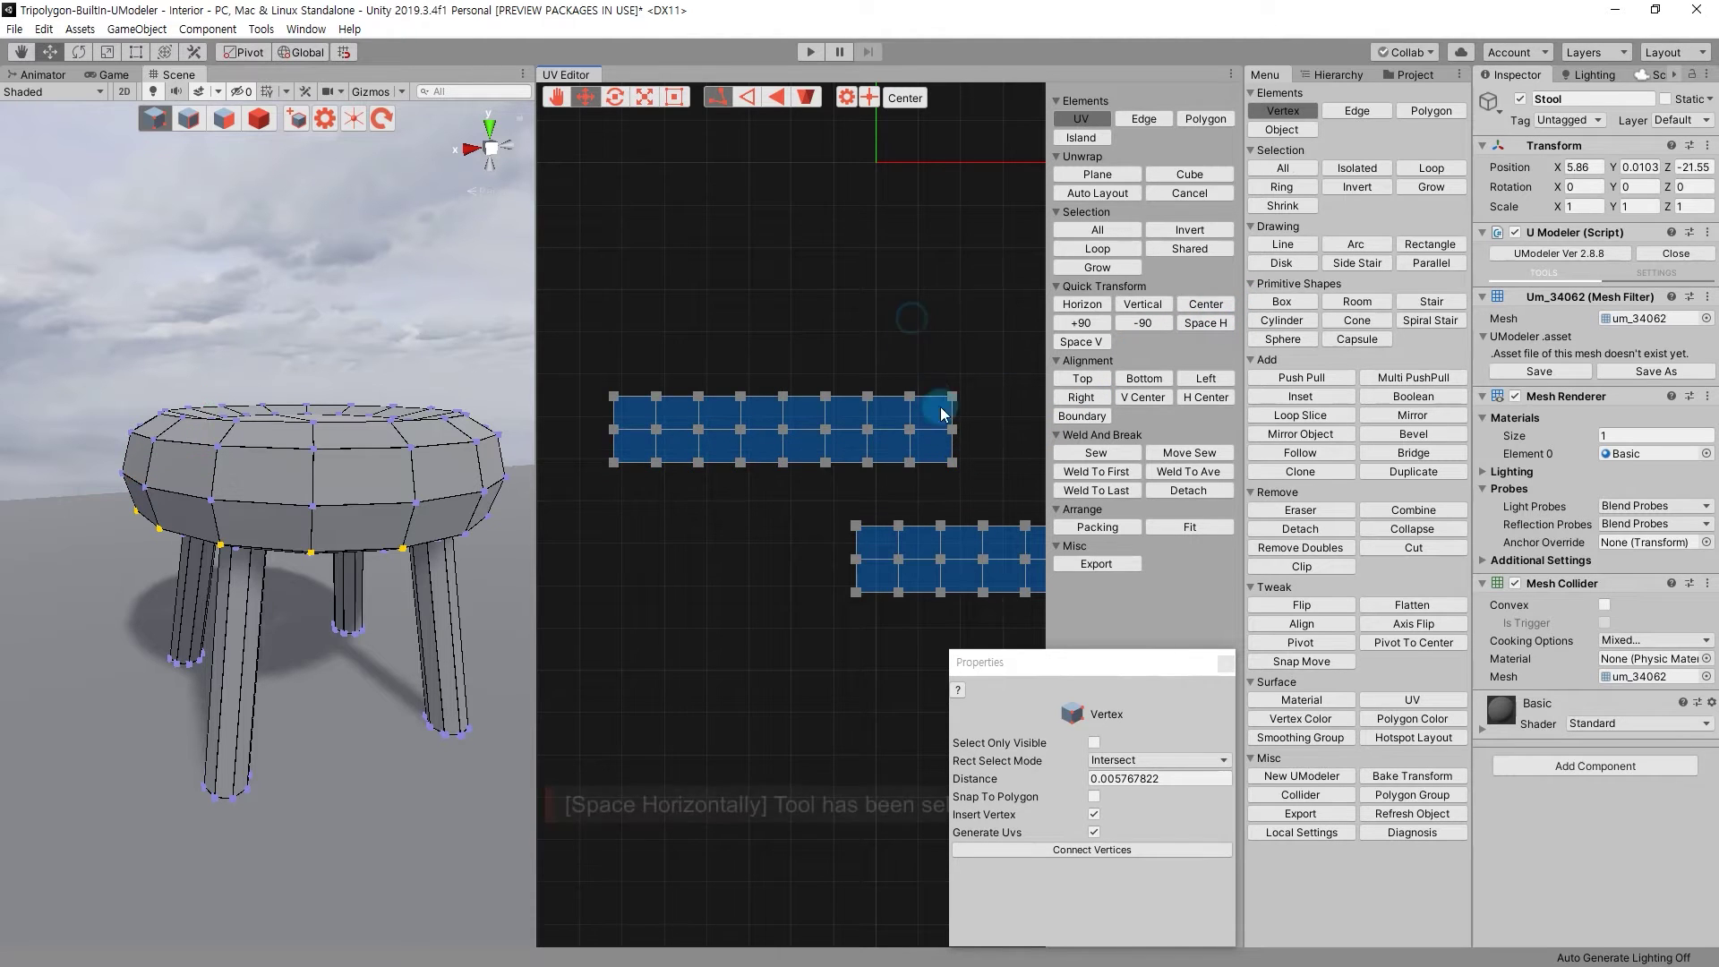
{"action": "left_click", "coordinate": [969, 476]}
{"action": "scroll", "coordinate": [878, 406], "scroll_direction": "down", "scroll_amount": 3}
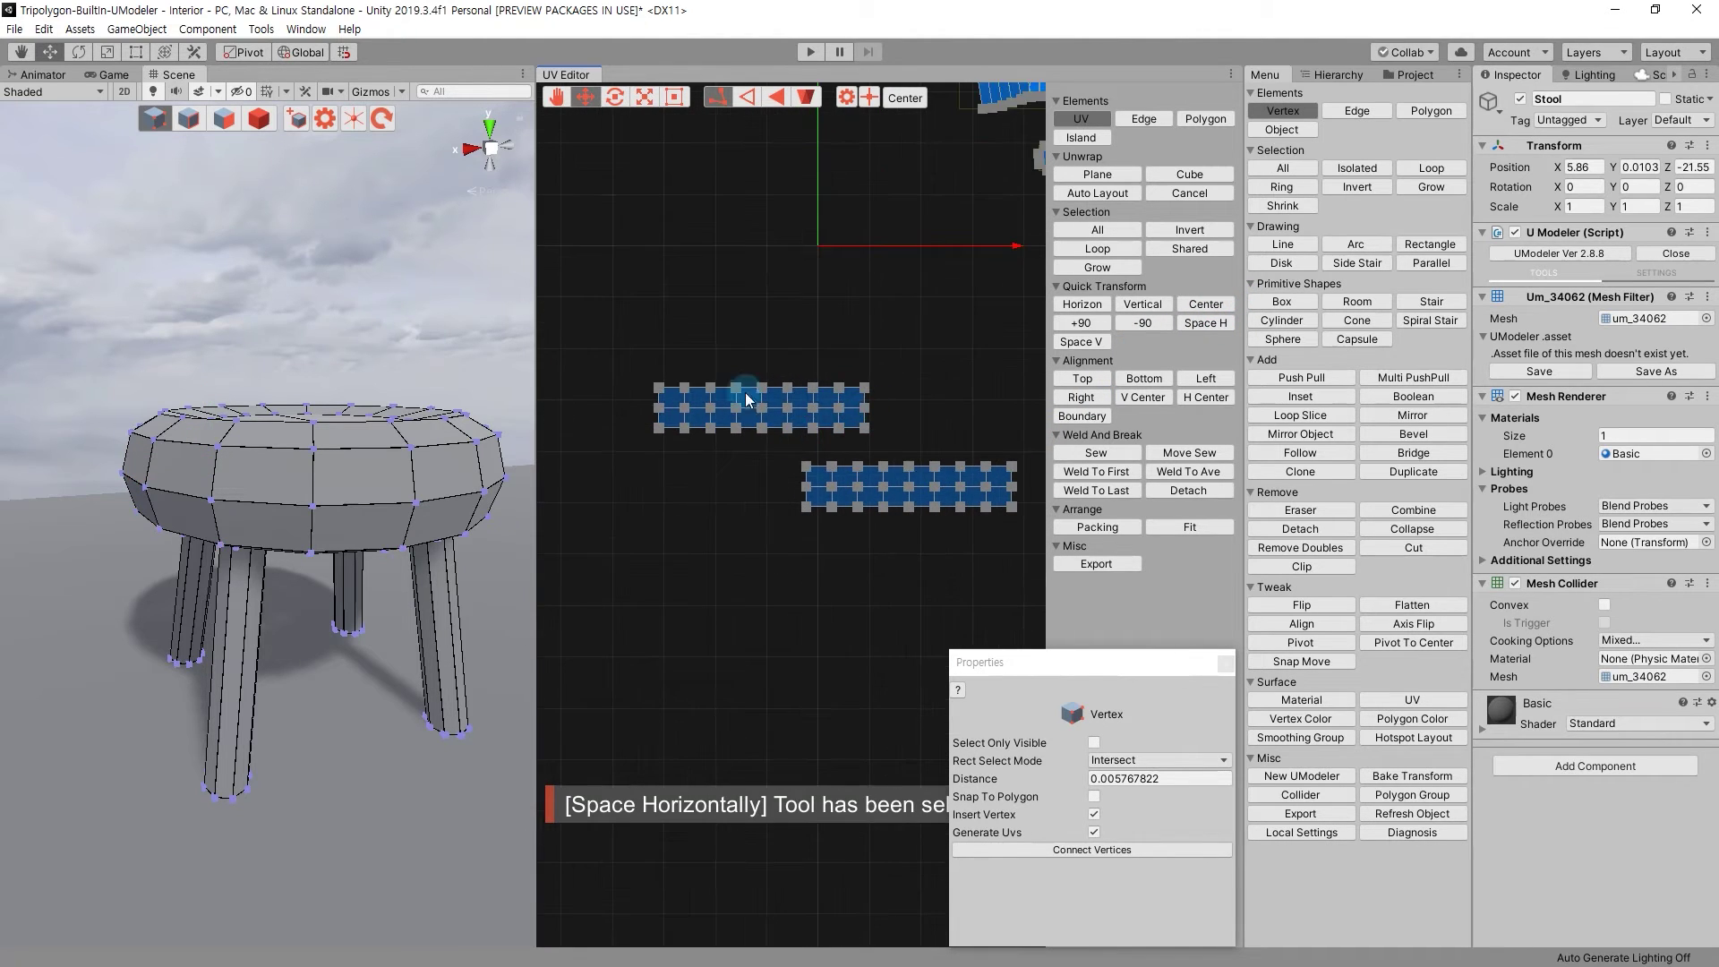
Move both side-band strips slightly upward and pan the view to show all islands.
{"action": "key", "text": "3"}
{"action": "left_click_drag", "start_coordinate": [648, 357], "coordinate": [1025, 546]}
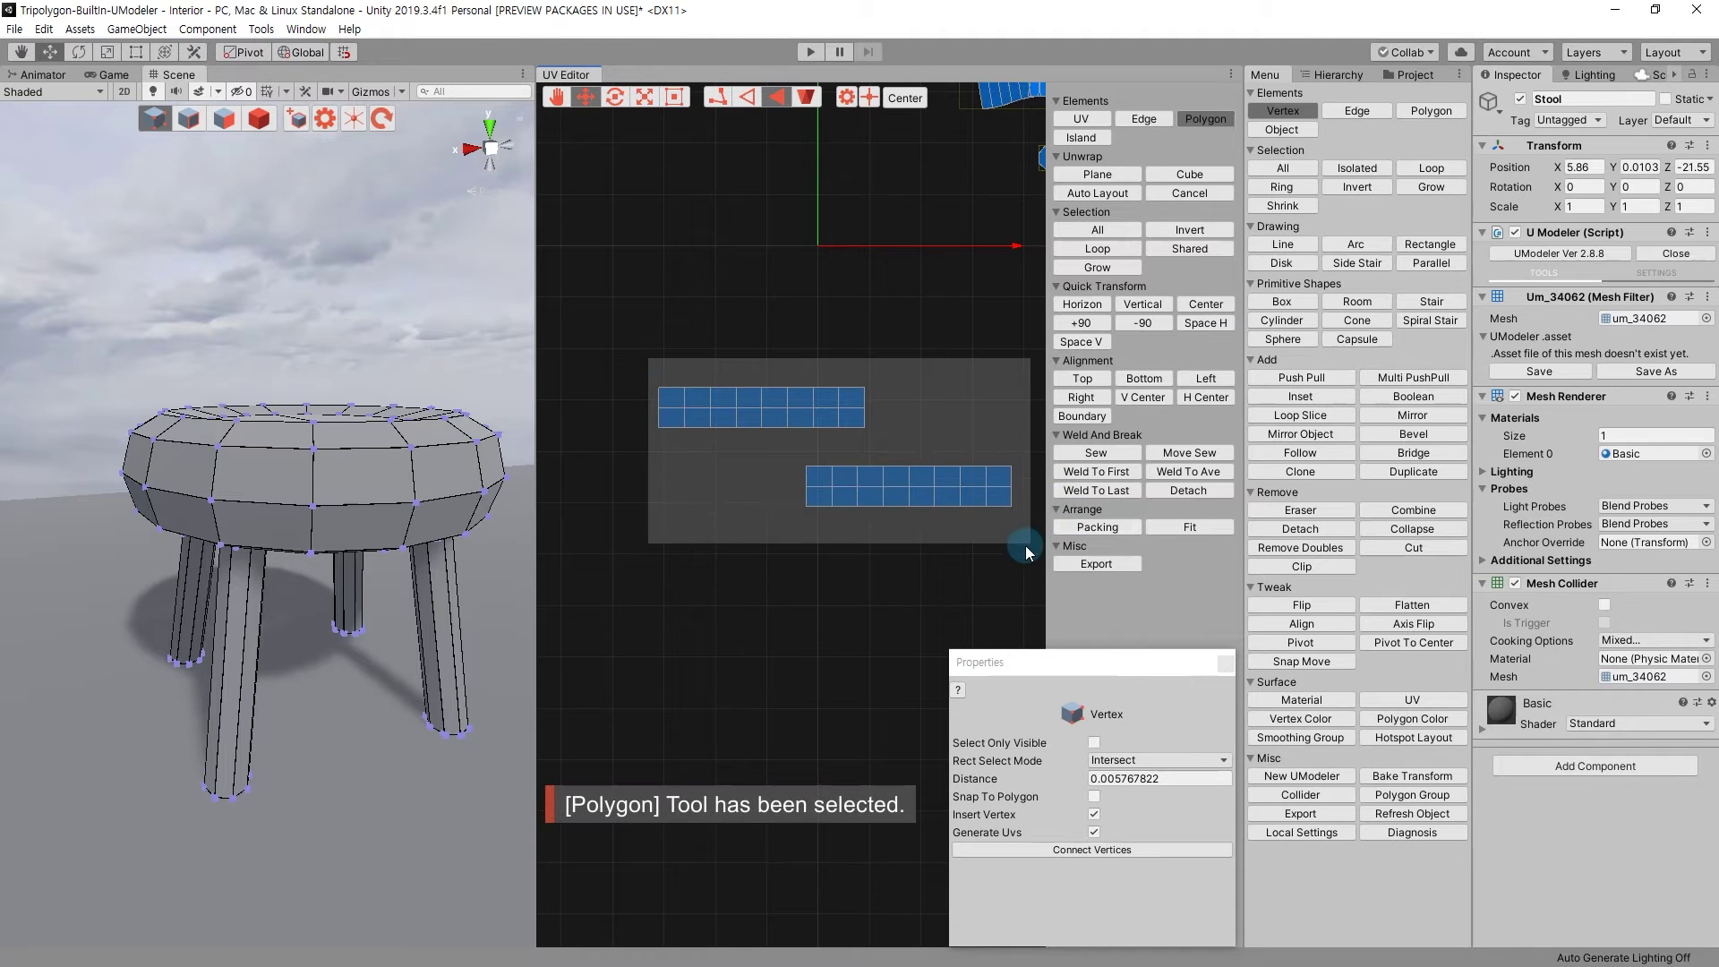
{"action": "scroll", "coordinate": [986, 550], "scroll_direction": "down", "scroll_amount": 2}
{"action": "key", "text": "r"}
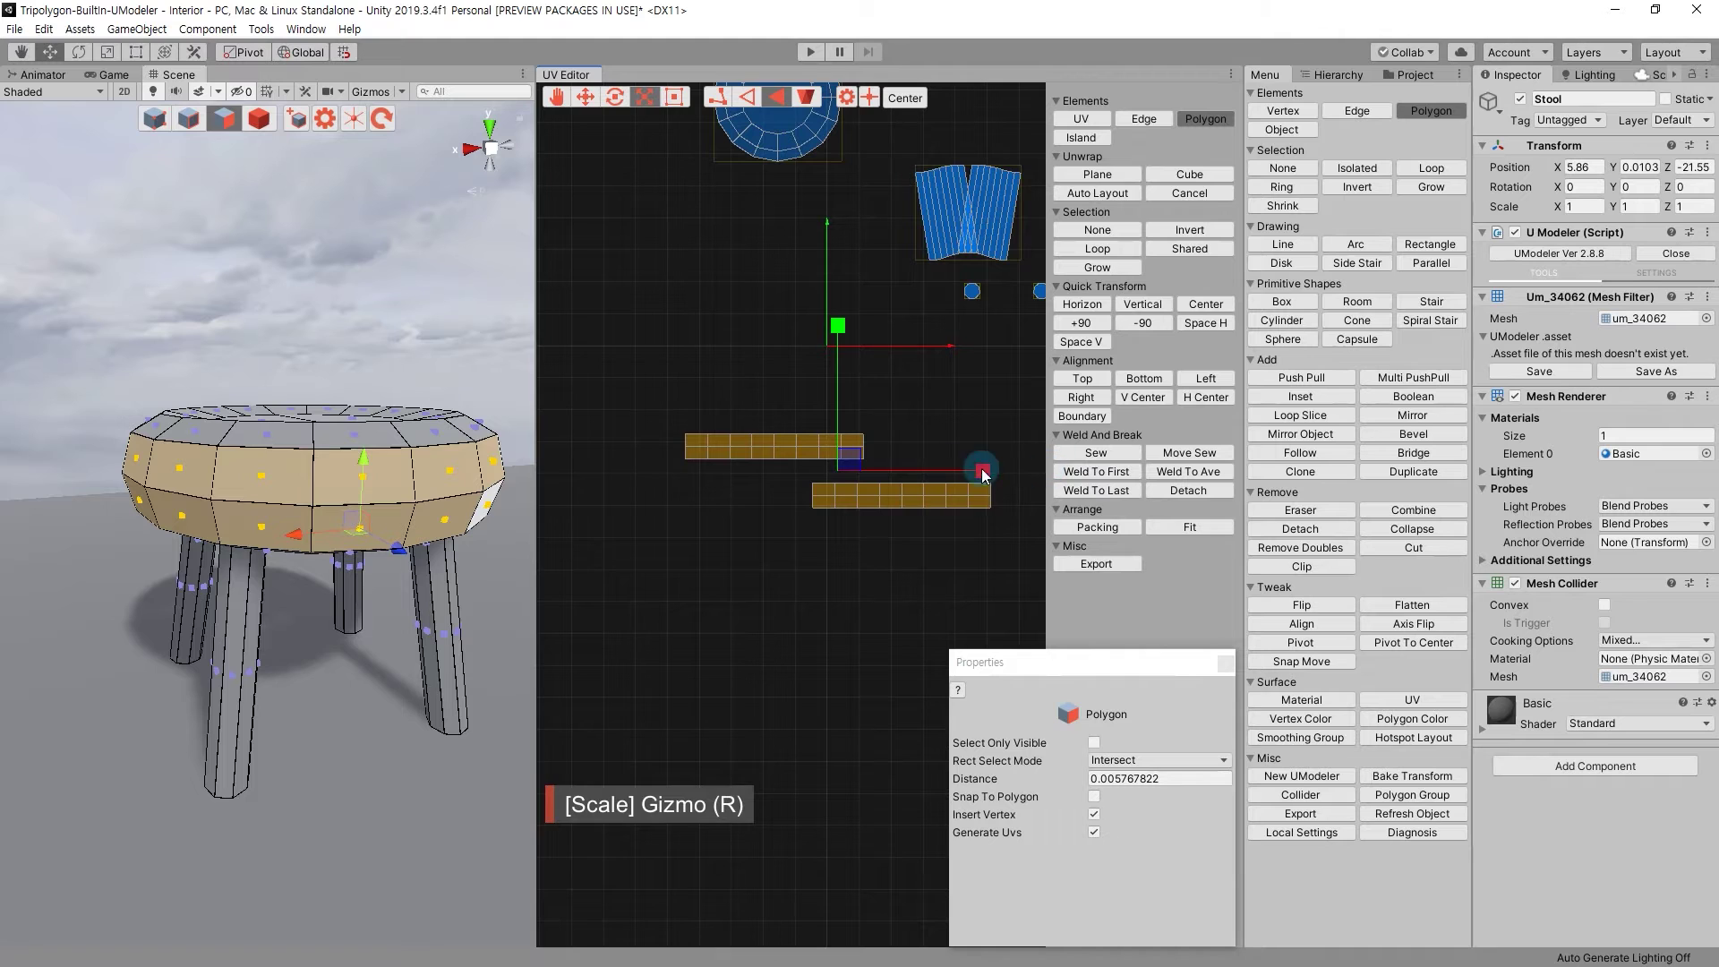
{"action": "key", "text": "w"}
{"action": "left_click_drag", "start_coordinate": [838, 470], "coordinate": [838, 444]}
{"action": "left_click", "coordinate": [806, 514]}
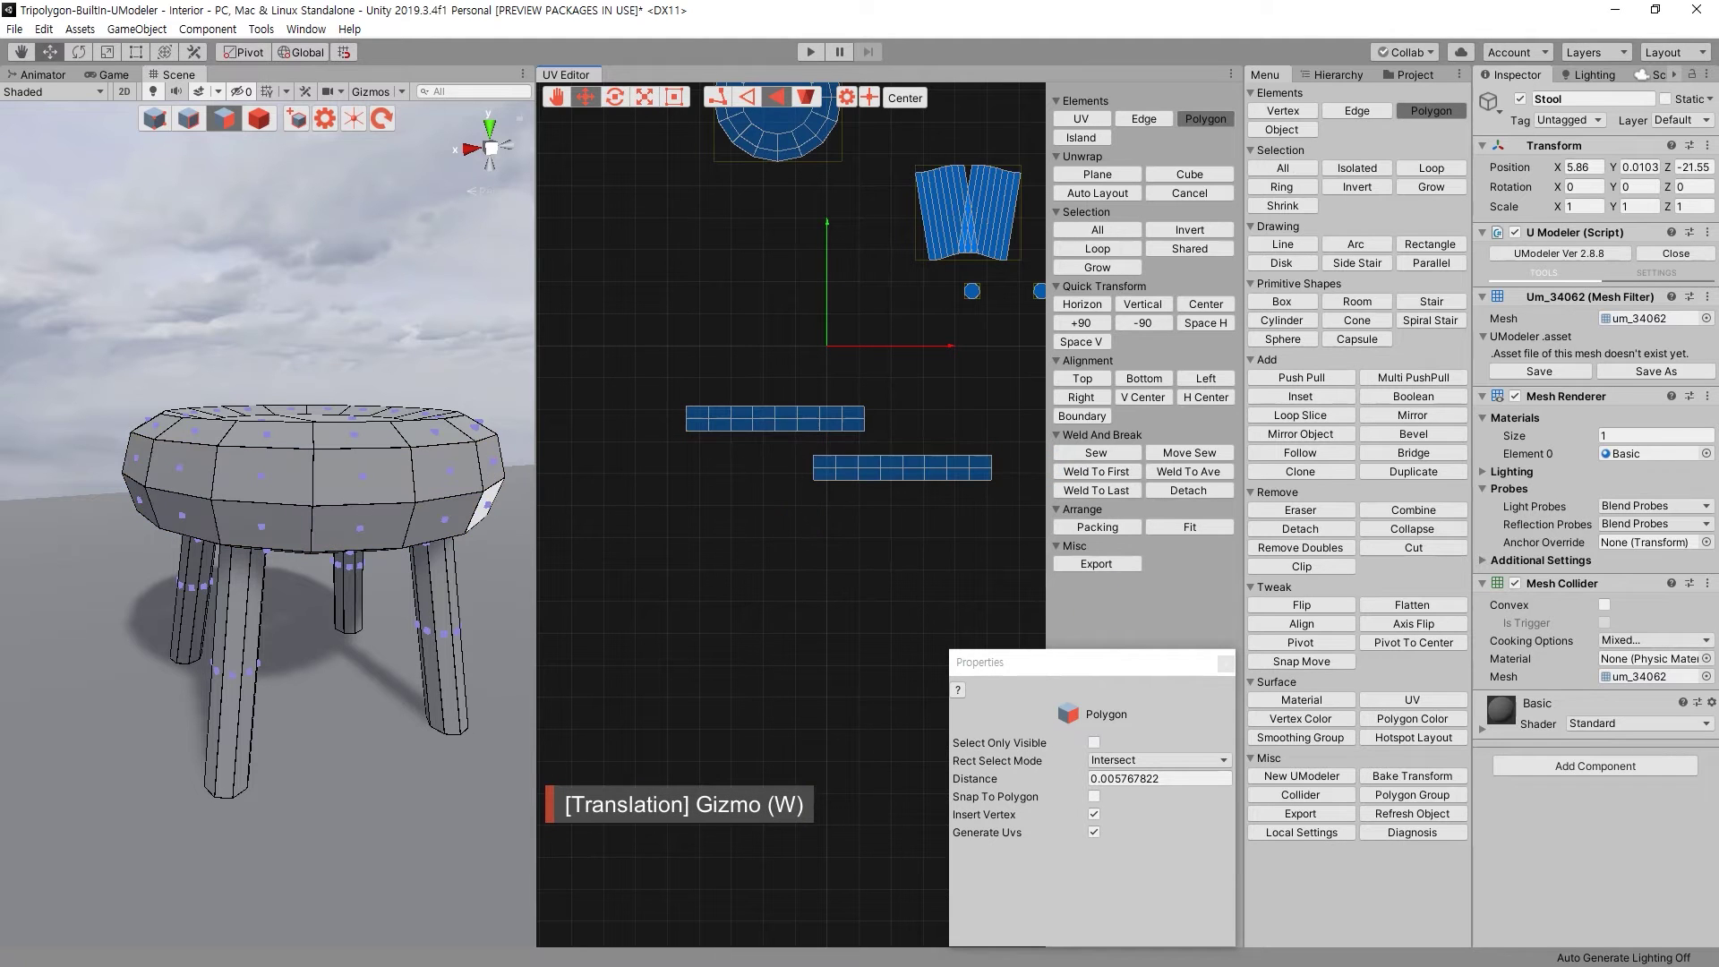
{"action": "middle_click_drag", "start_coordinate": [931, 349], "coordinate": [754, 532]}
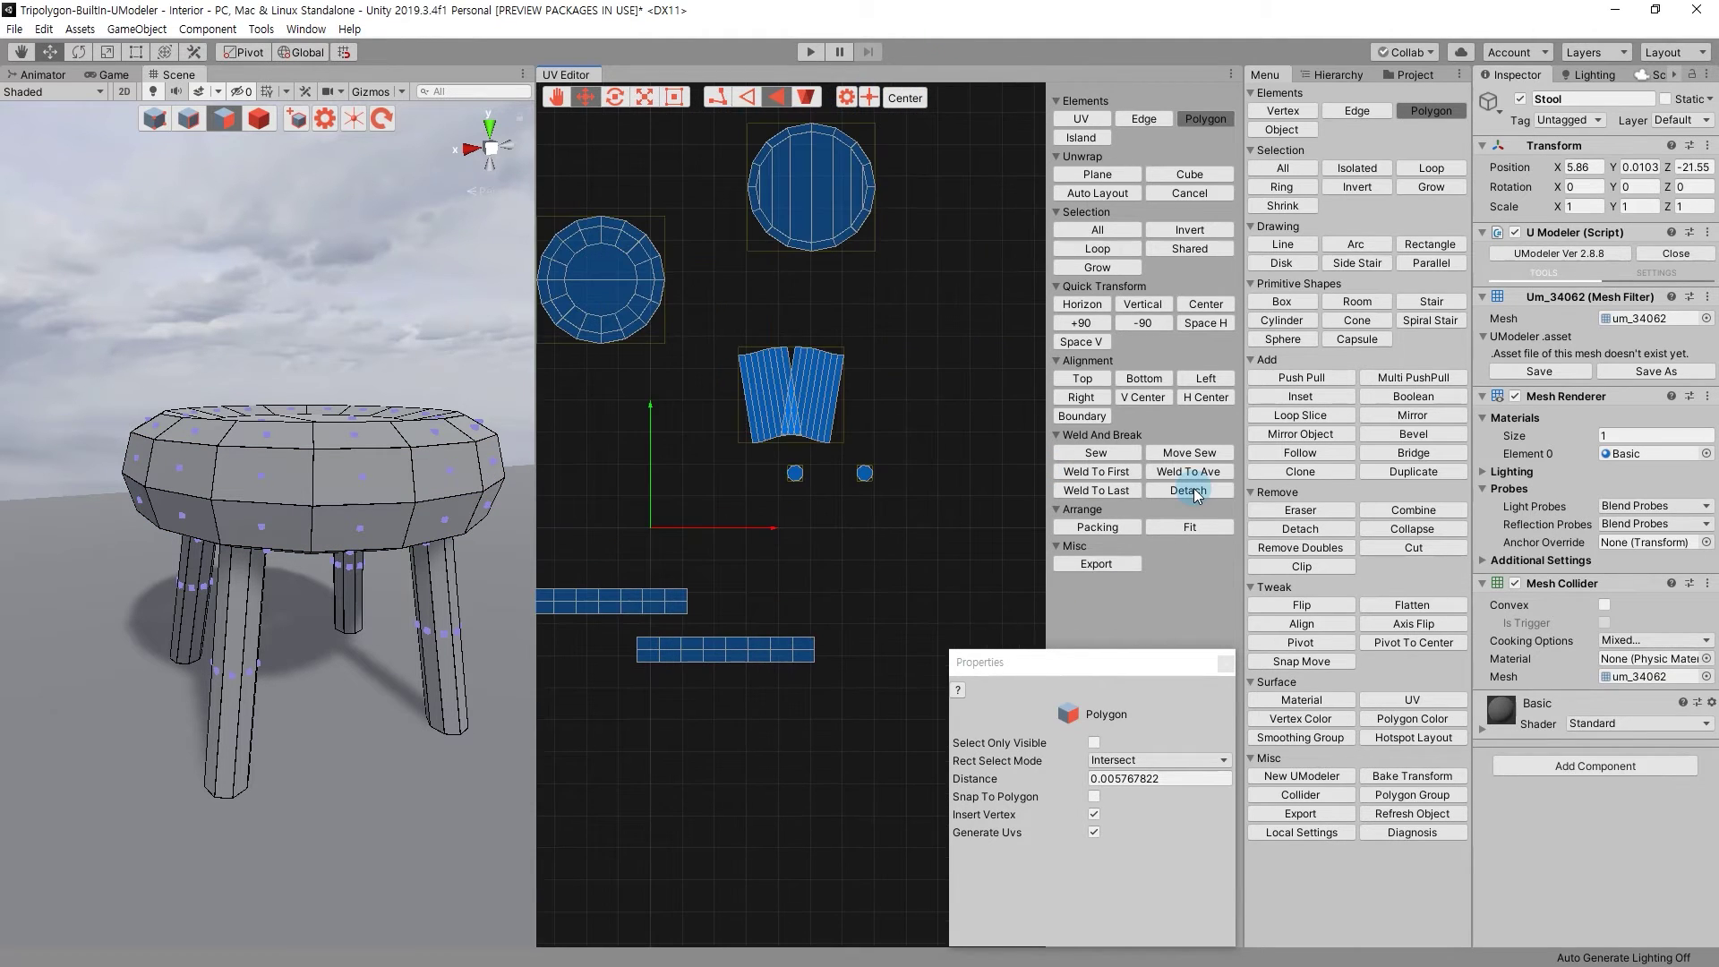
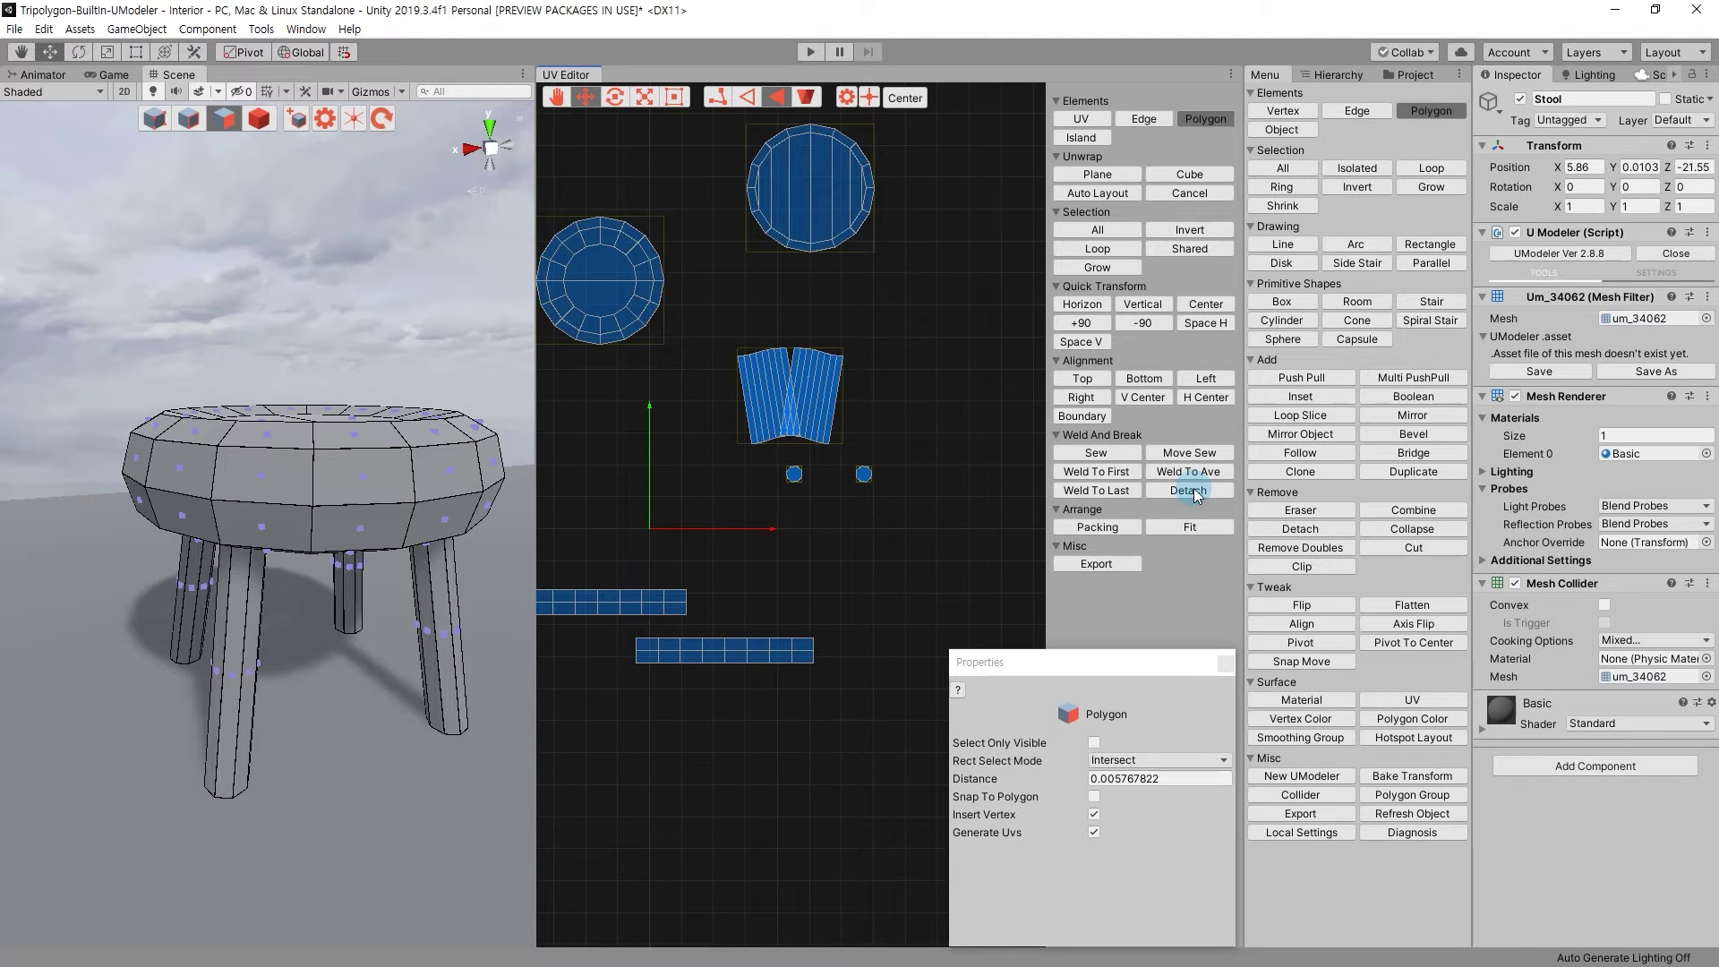
Detach the first leg strip from the joined fan and move it off to the right.
{"action": "left_click", "coordinate": [1194, 492]}
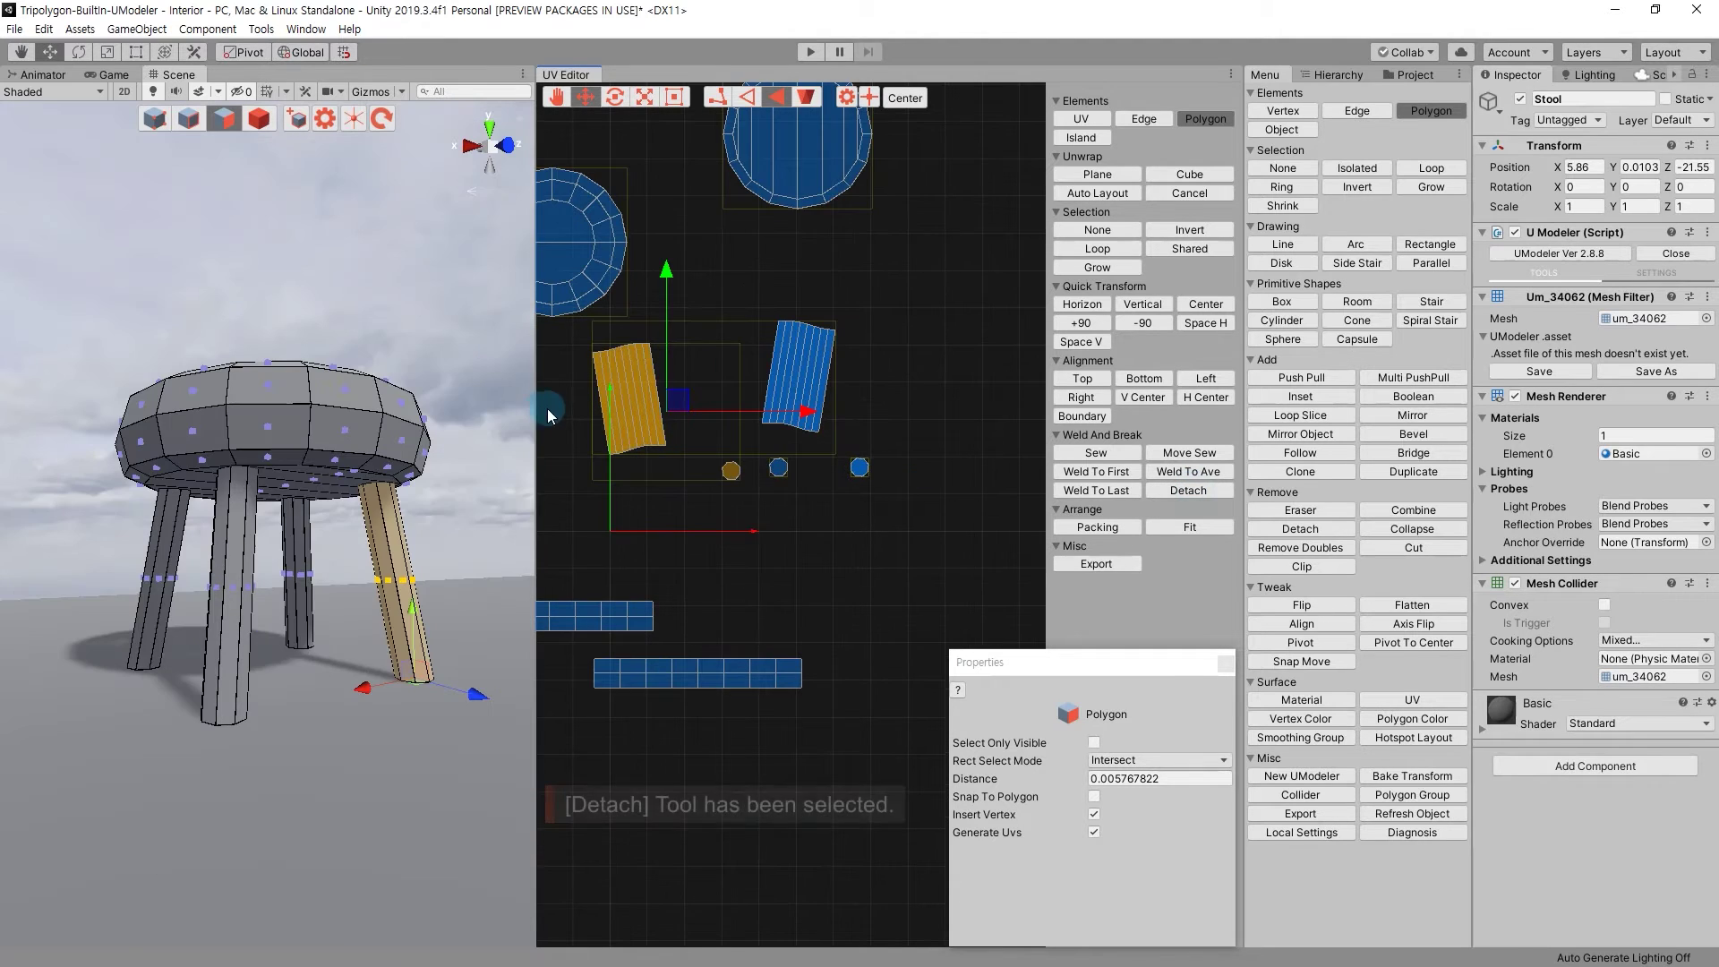
{"action": "left_click", "coordinate": [1105, 137]}
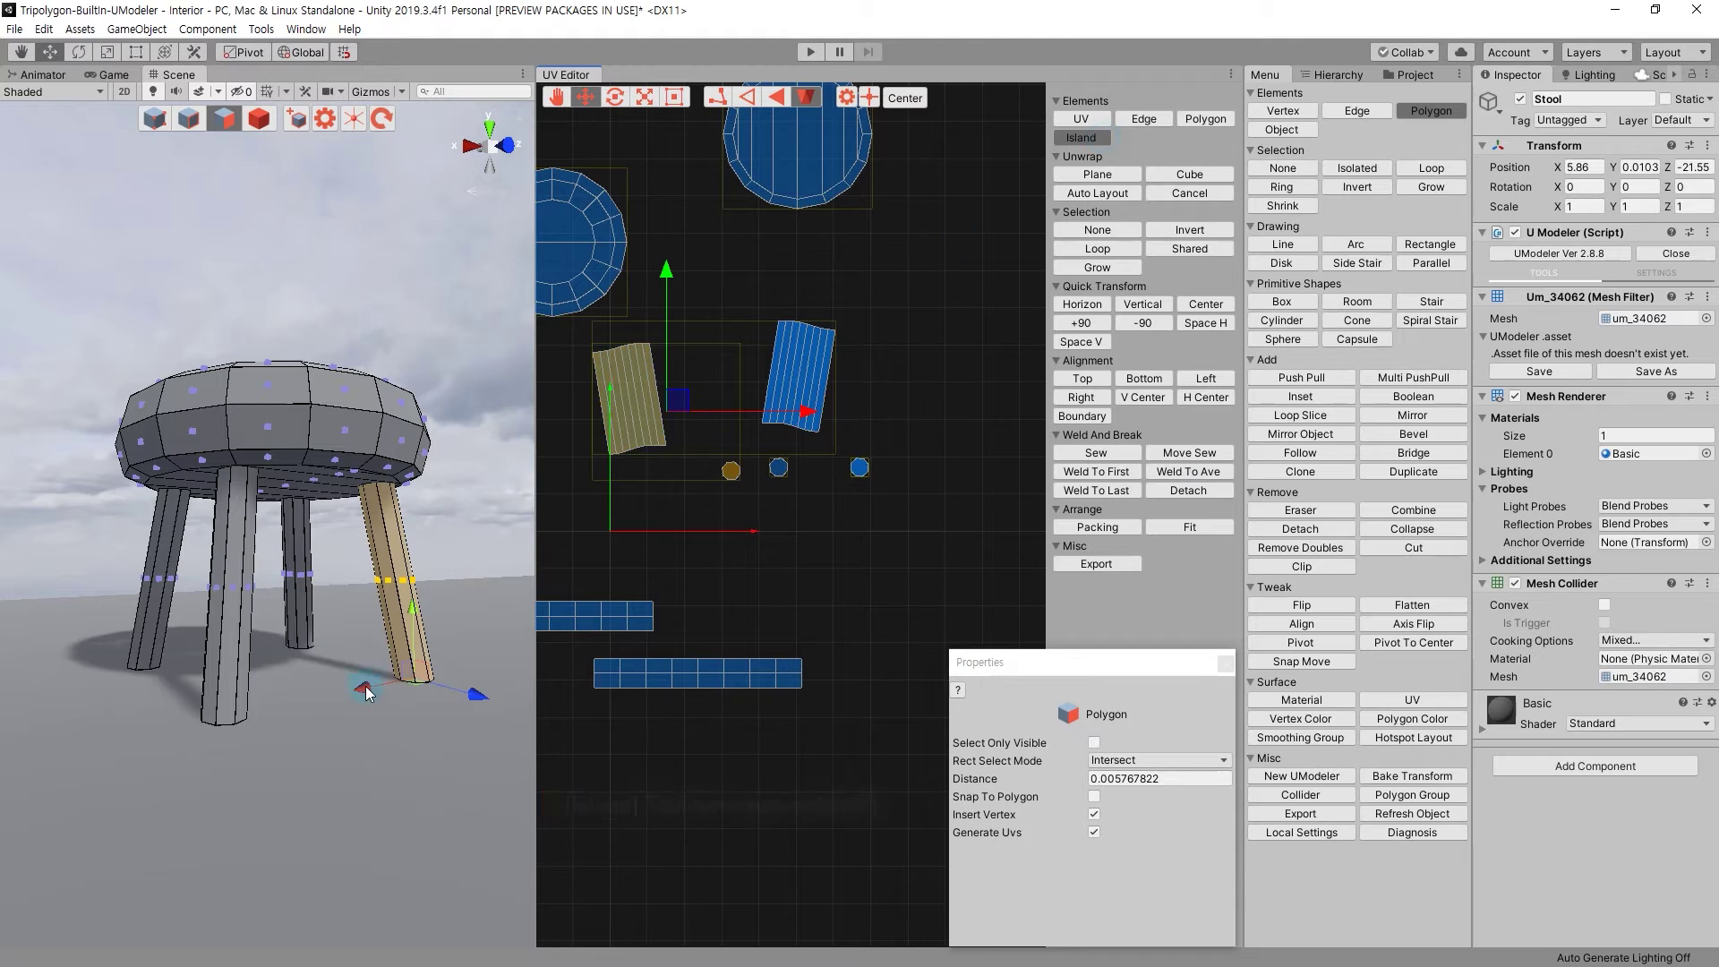
{"action": "left_click", "coordinate": [487, 539]}
{"action": "left_click_drag", "start_coordinate": [697, 417], "coordinate": [965, 372]}
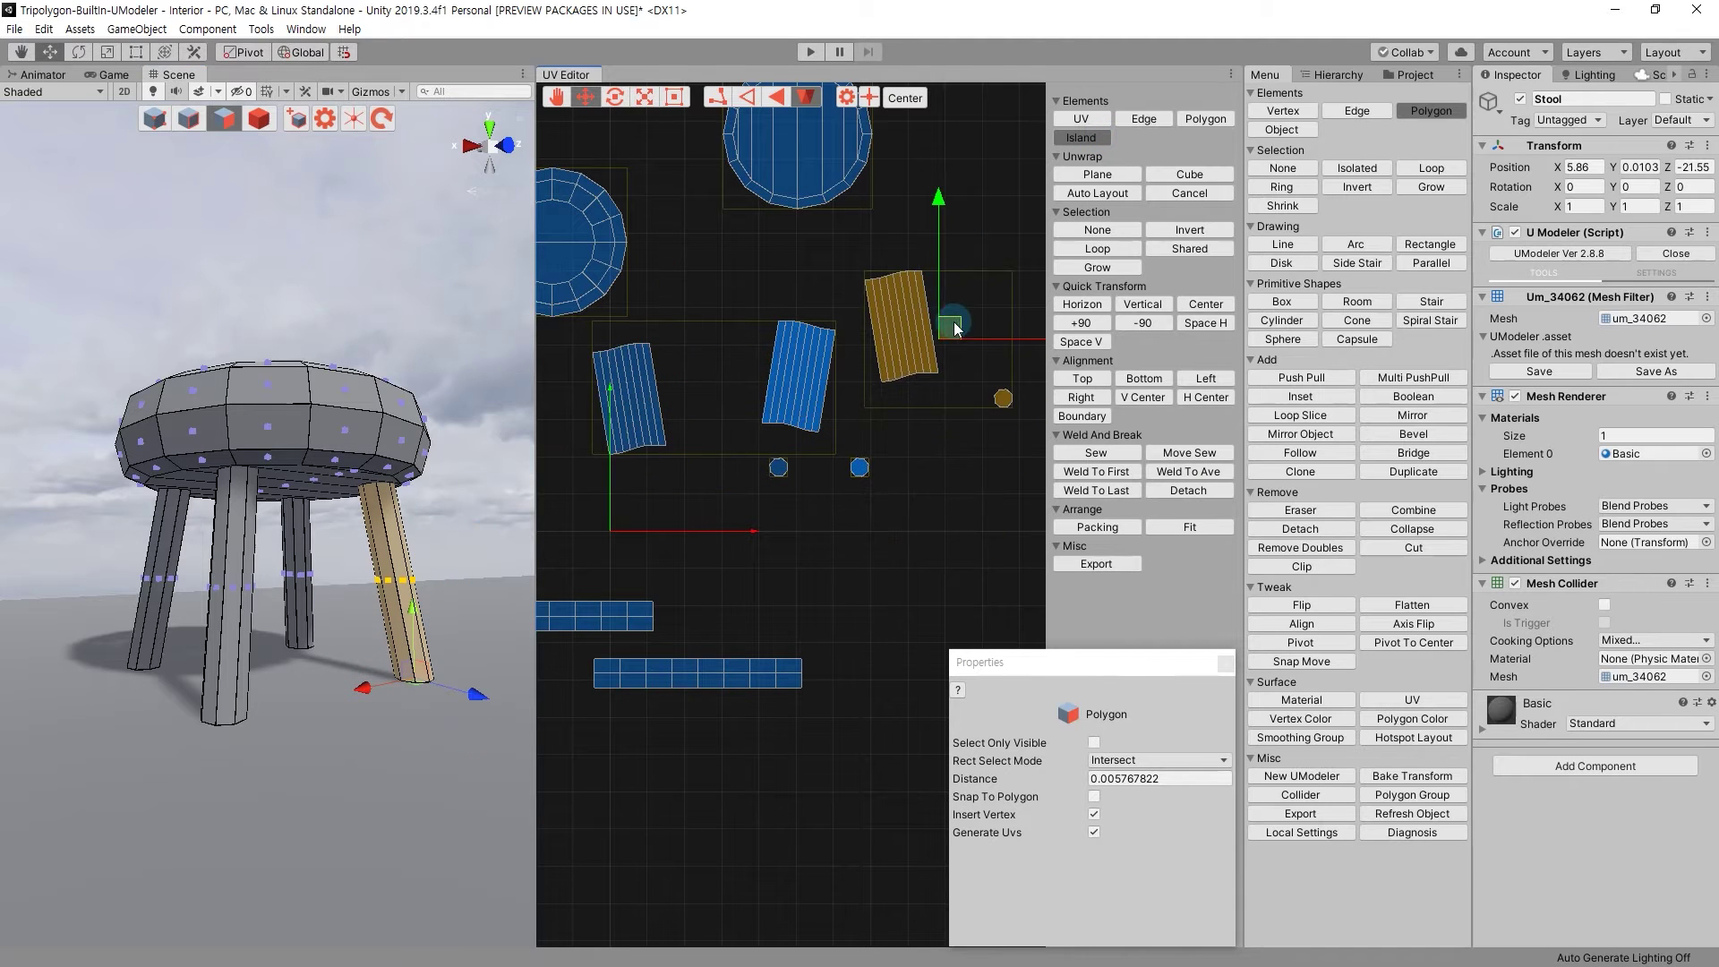
{"action": "left_click", "coordinate": [736, 478]}
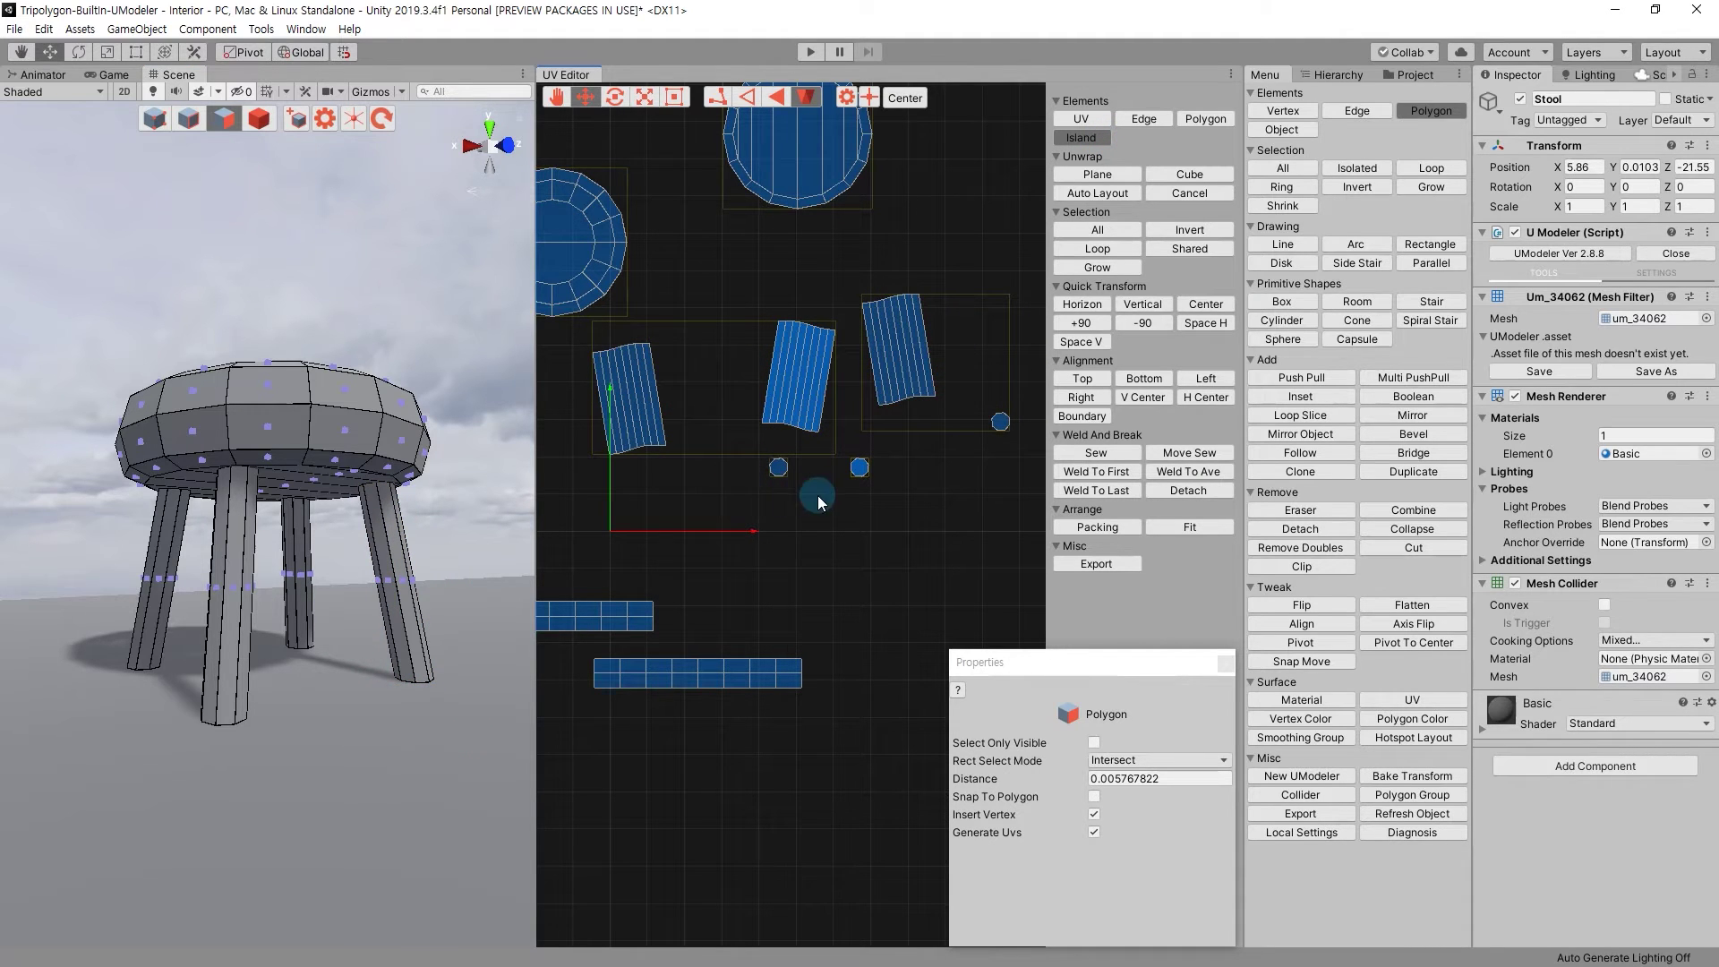
Detach the middle leg strip and move it down below the others.
{"action": "left_click_drag", "start_coordinate": [1002, 458], "coordinate": [835, 523]}
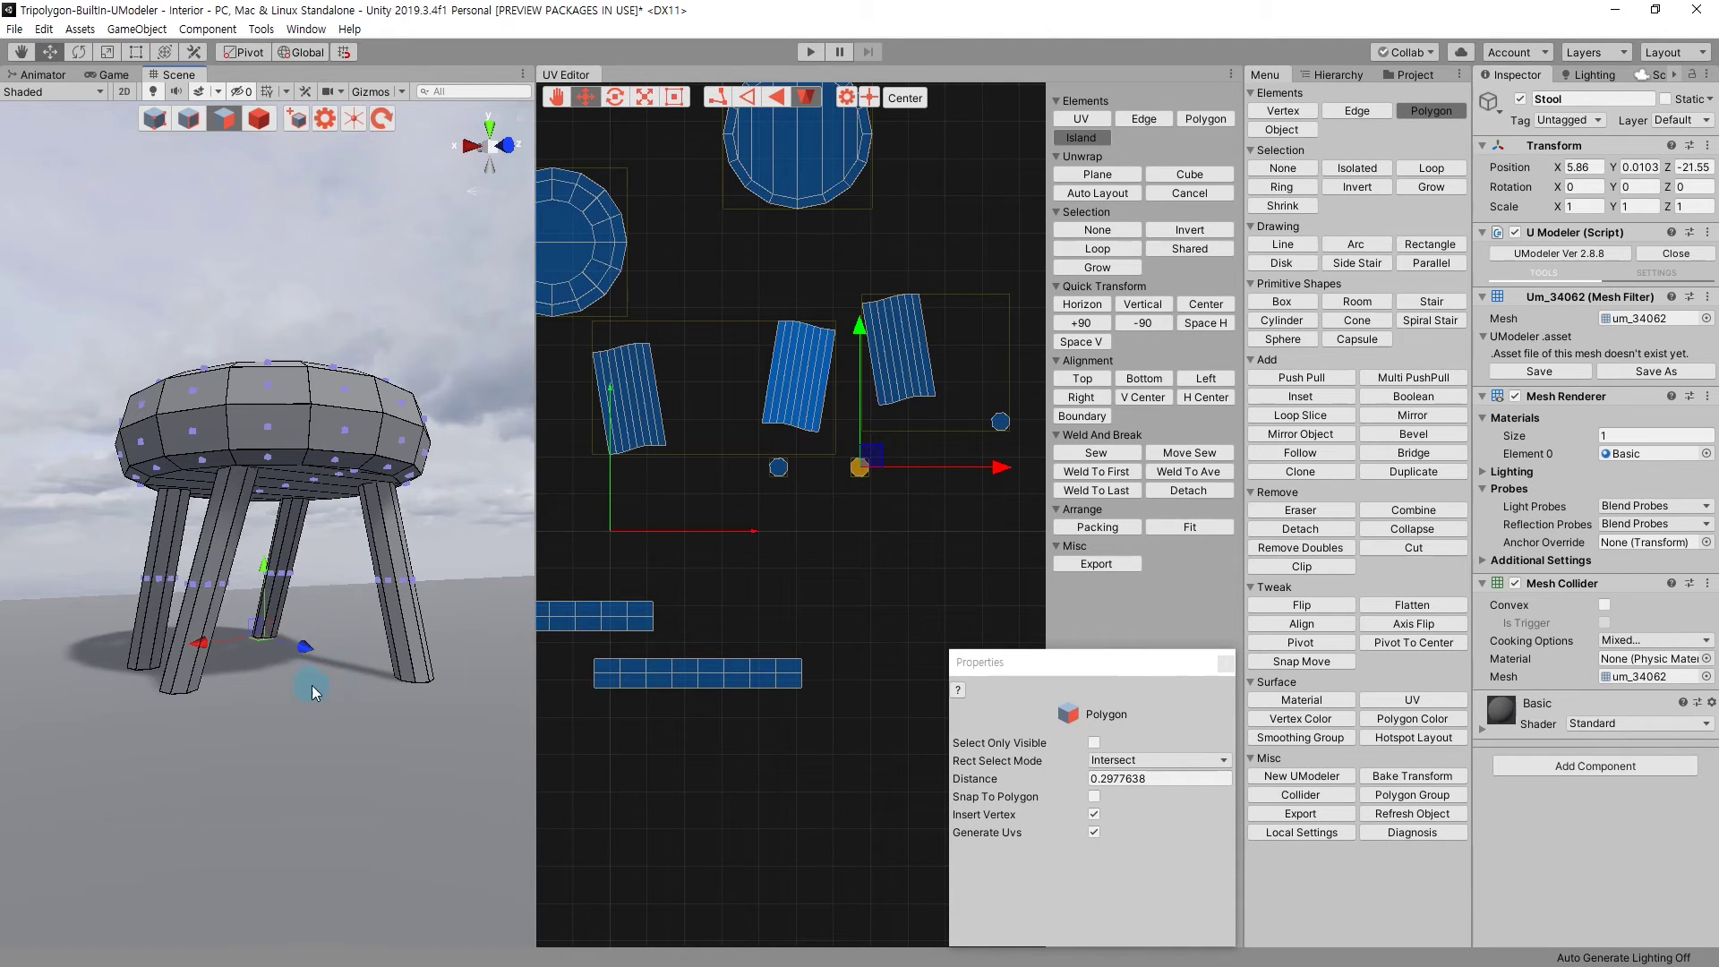
{"action": "key", "text": "ctrl+z"}
{"action": "left_click_drag", "start_coordinate": [340, 729], "coordinate": [274, 616]}
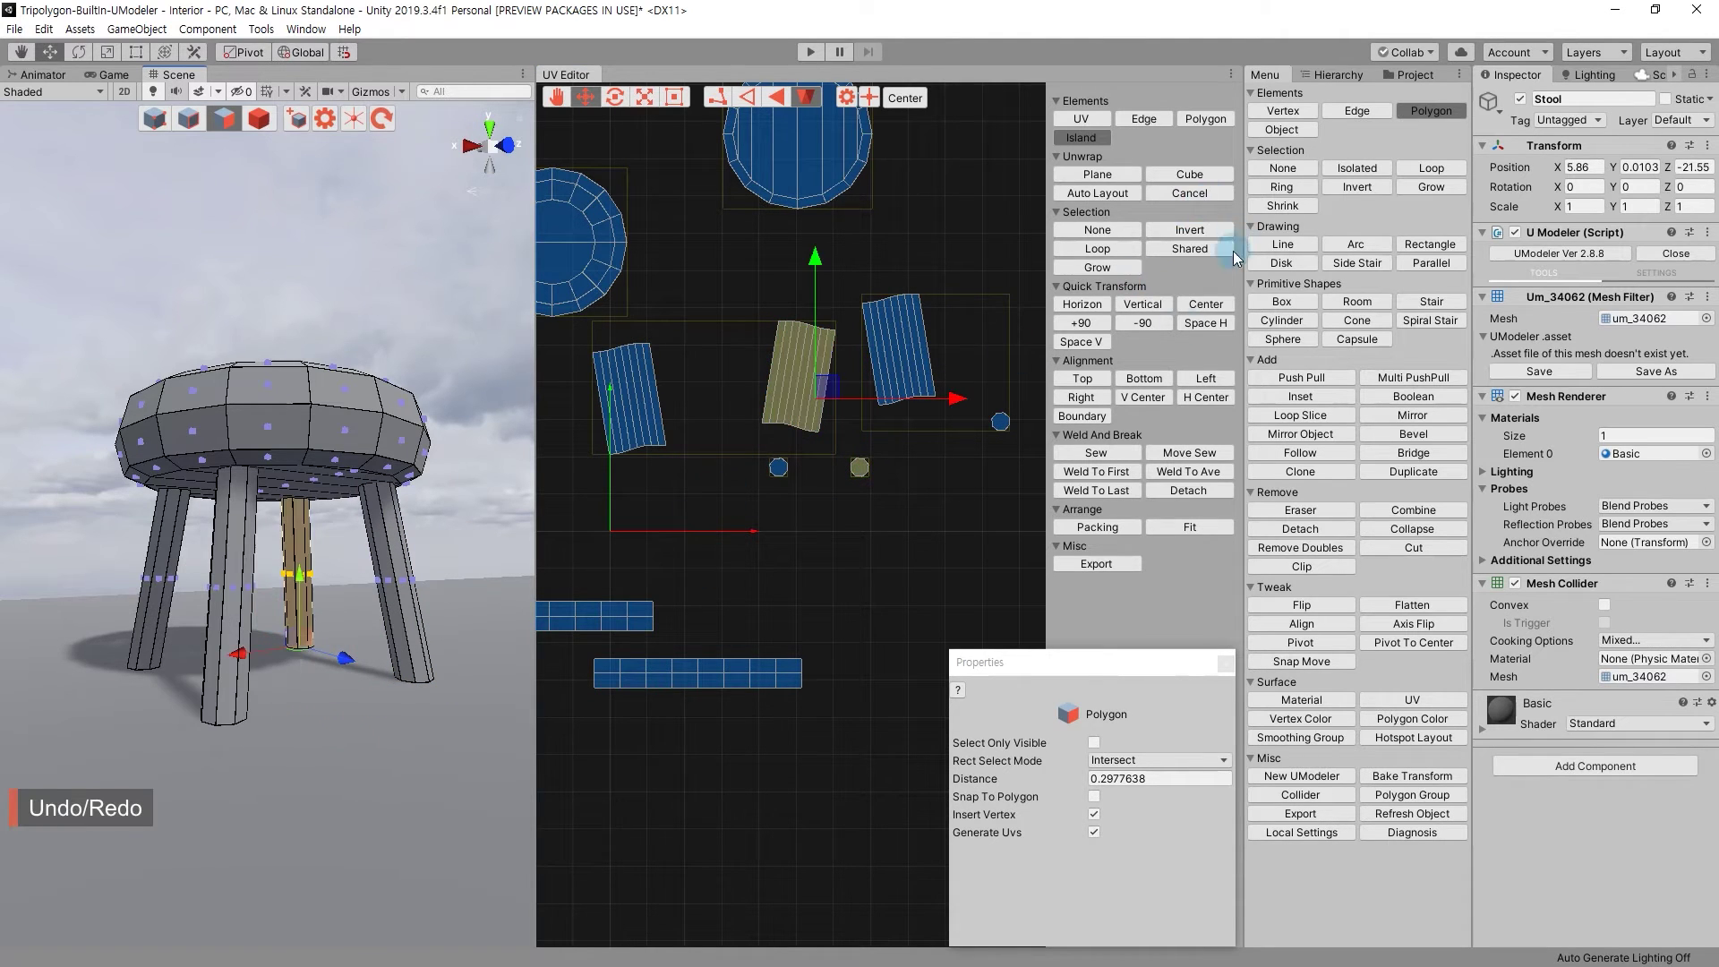
{"action": "left_click", "coordinate": [1197, 492]}
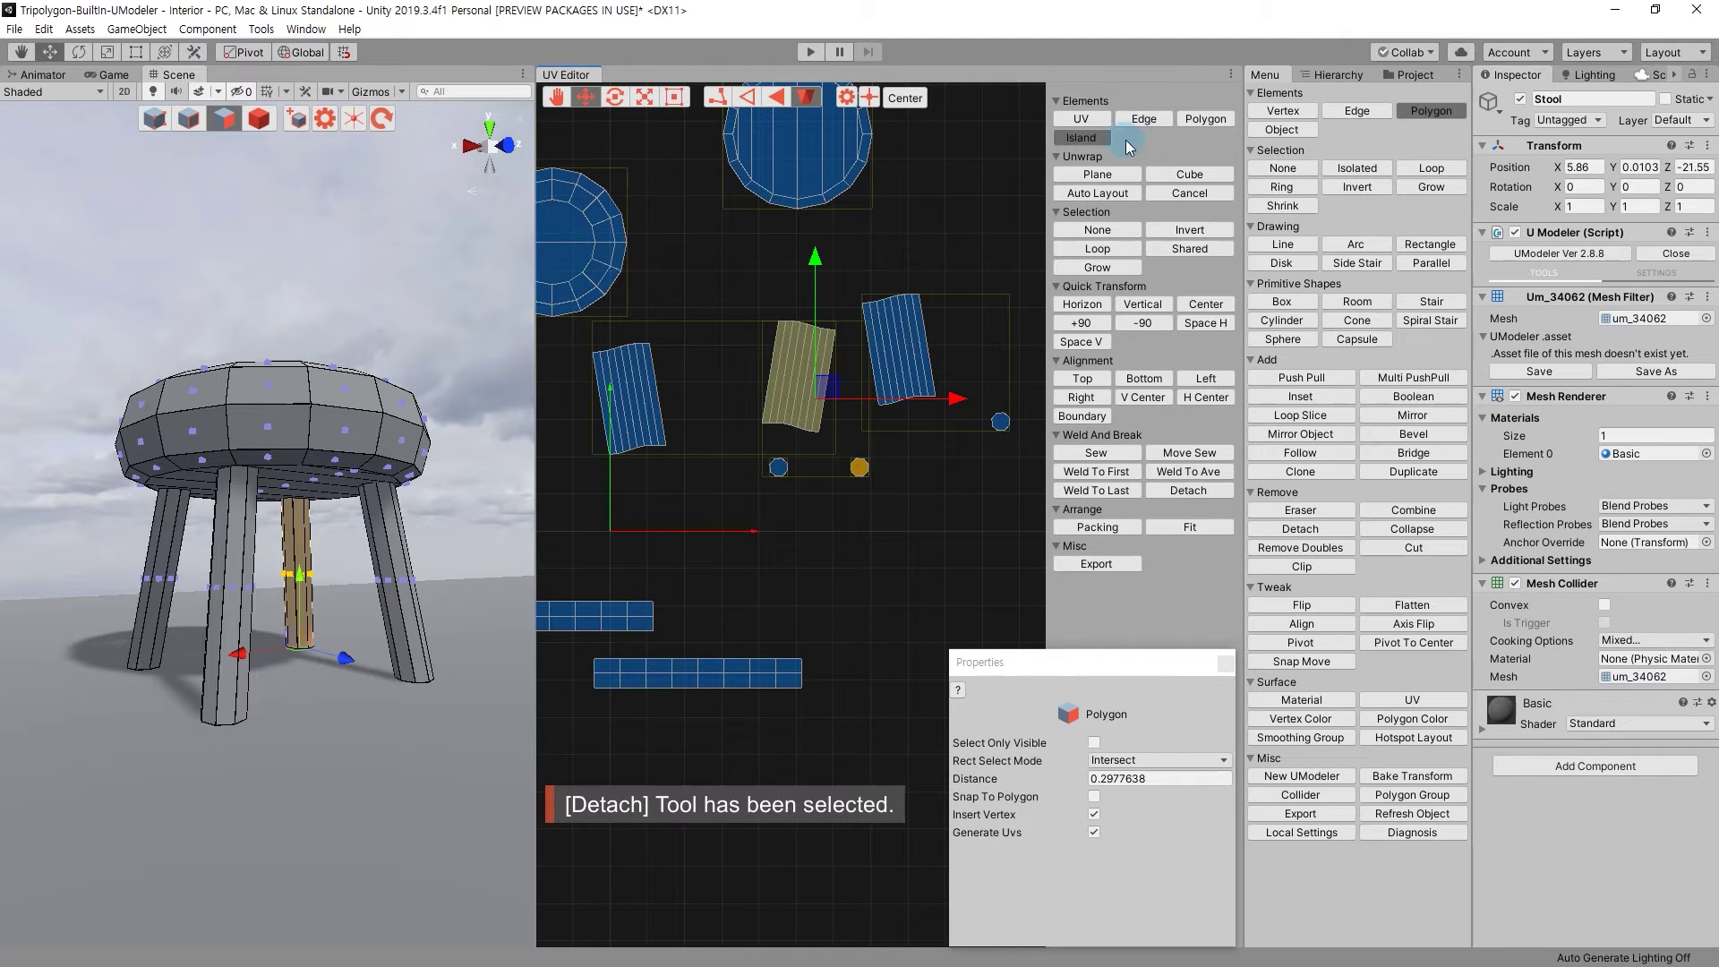
{"action": "left_click_drag", "start_coordinate": [832, 402], "coordinate": [946, 537]}
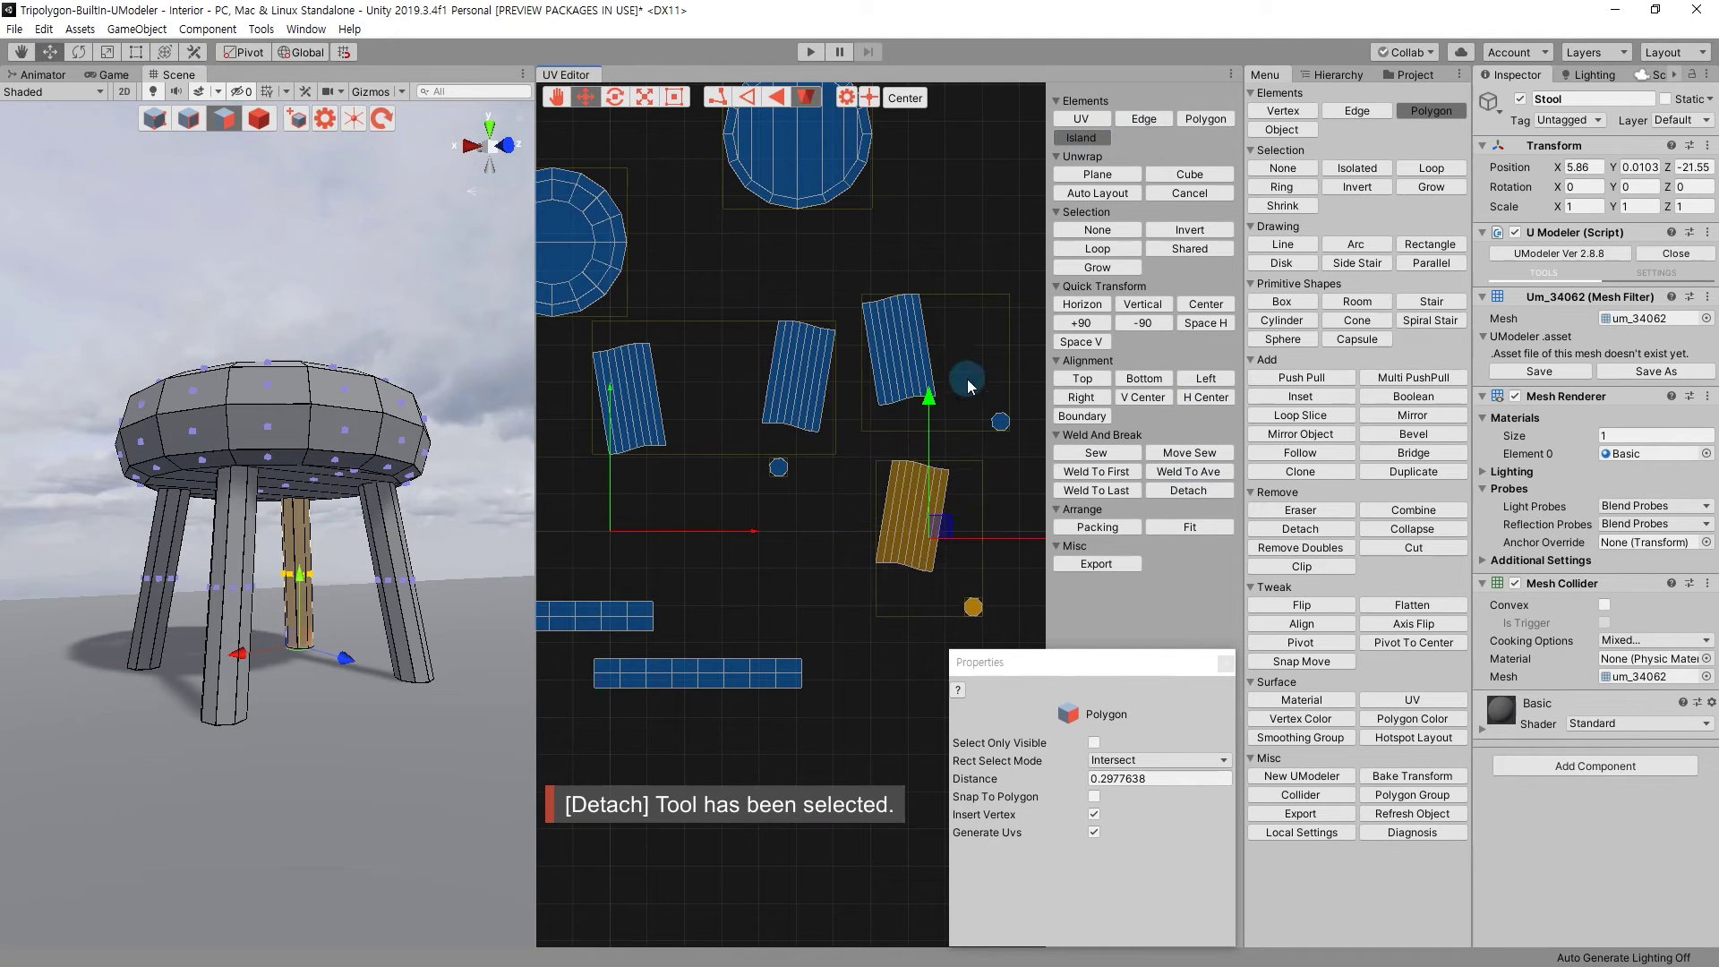
Detach the front leg's strip and shift it slightly left.
{"action": "left_click_drag", "start_coordinate": [775, 399], "coordinate": [978, 561]}
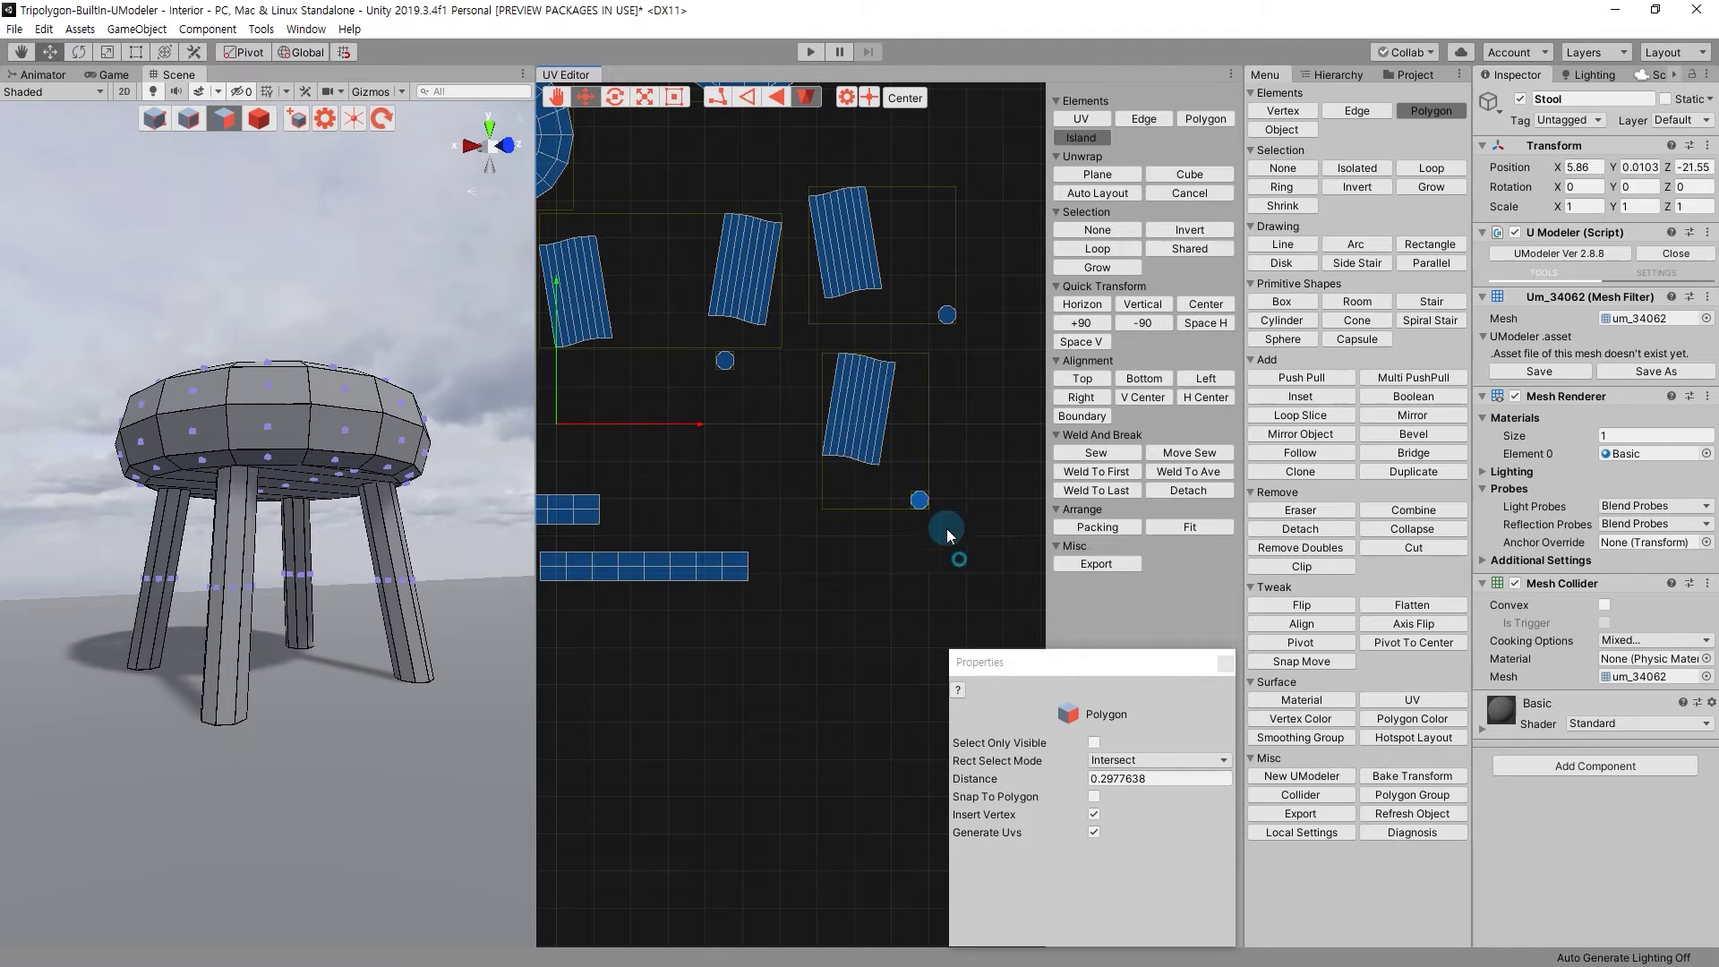
{"action": "left_click_drag", "start_coordinate": [174, 694], "coordinate": [266, 709]}
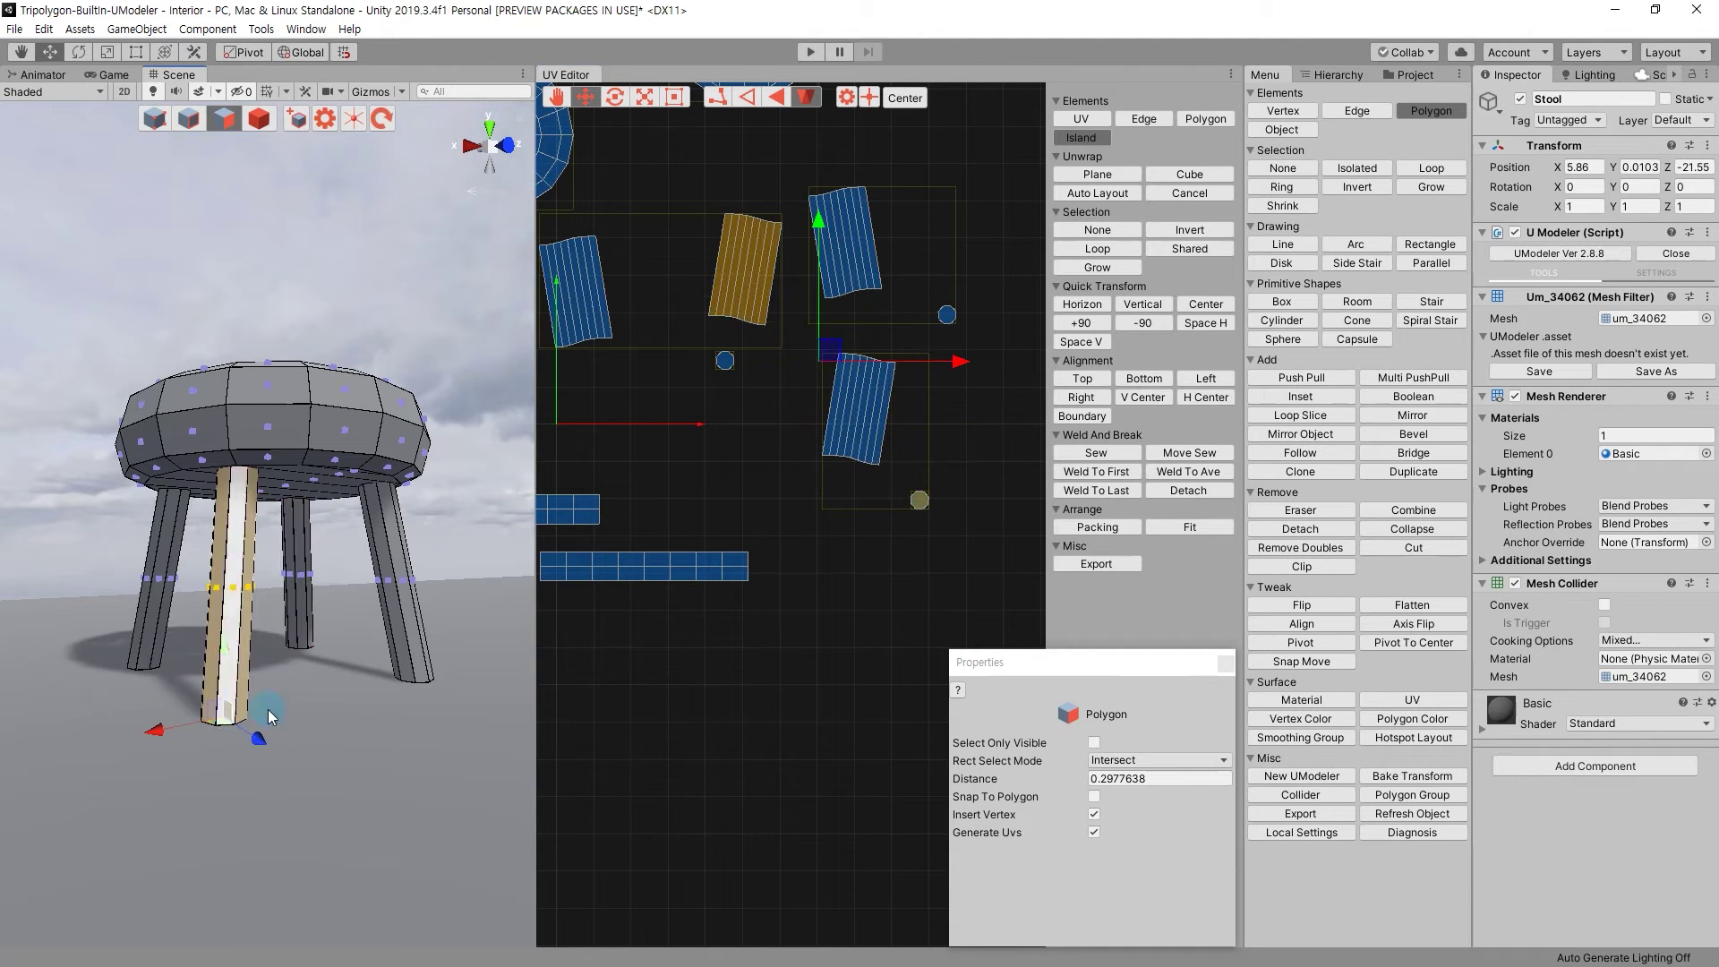
{"action": "middle_click_drag", "start_coordinate": [827, 391], "coordinate": [871, 434]}
{"action": "left_click", "coordinate": [1188, 490]}
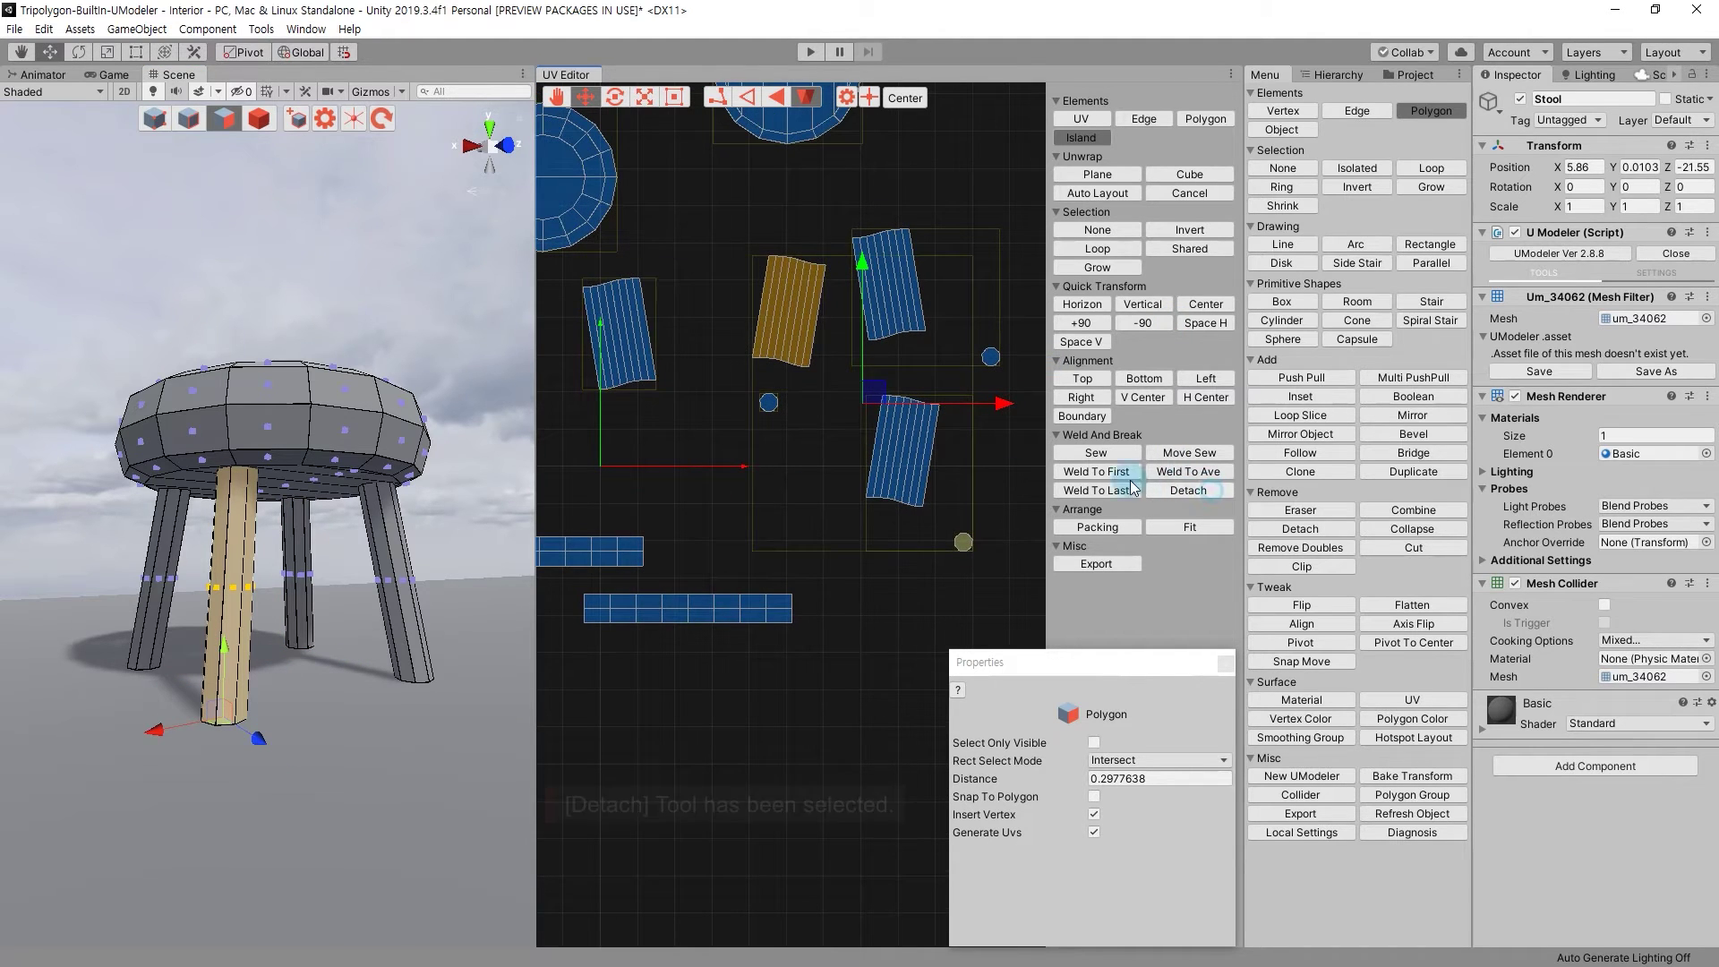
{"action": "left_click_drag", "start_coordinate": [863, 394], "coordinate": [823, 391]}
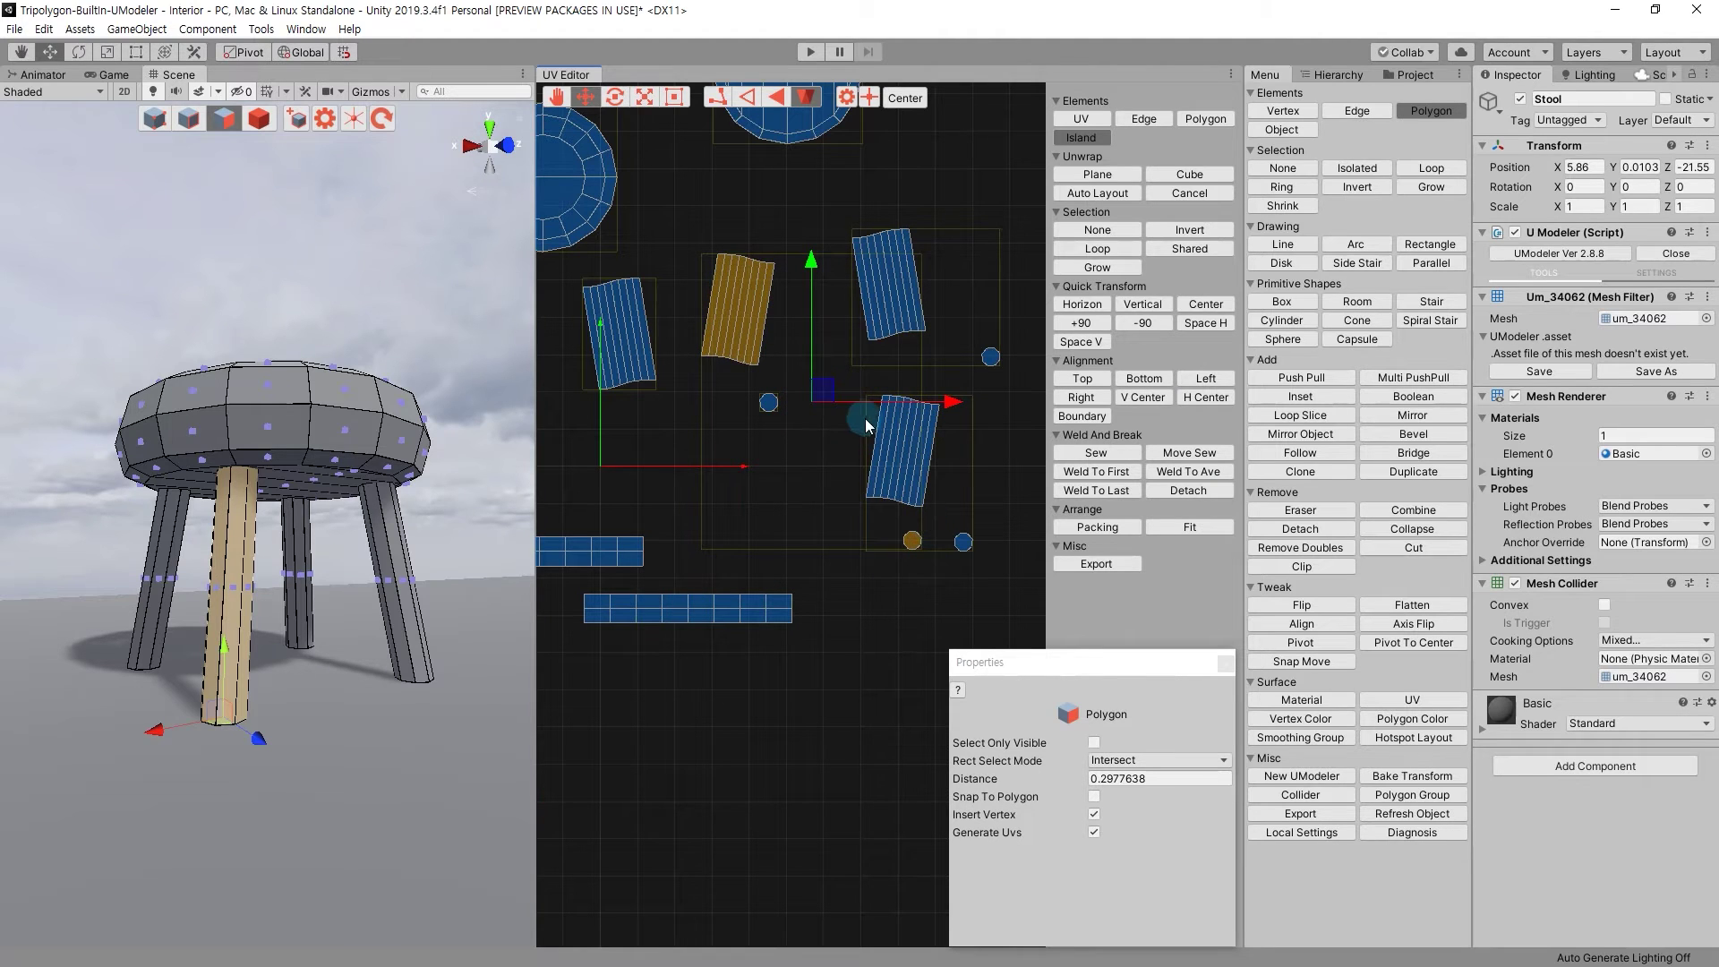
In Polygon mode, move a leg-cap circle under its leg strip.
{"action": "left_click", "coordinate": [874, 556]}
{"action": "left_click", "coordinate": [1222, 124]}
{"action": "mouse_move", "coordinate": [912, 540]}
{"action": "left_mouse_down"}
{"action": "mouse_move", "coordinate": [750, 374]}
{"action": "mouse_move", "coordinate": [775, 465]}
{"action": "left_mouse_up"}
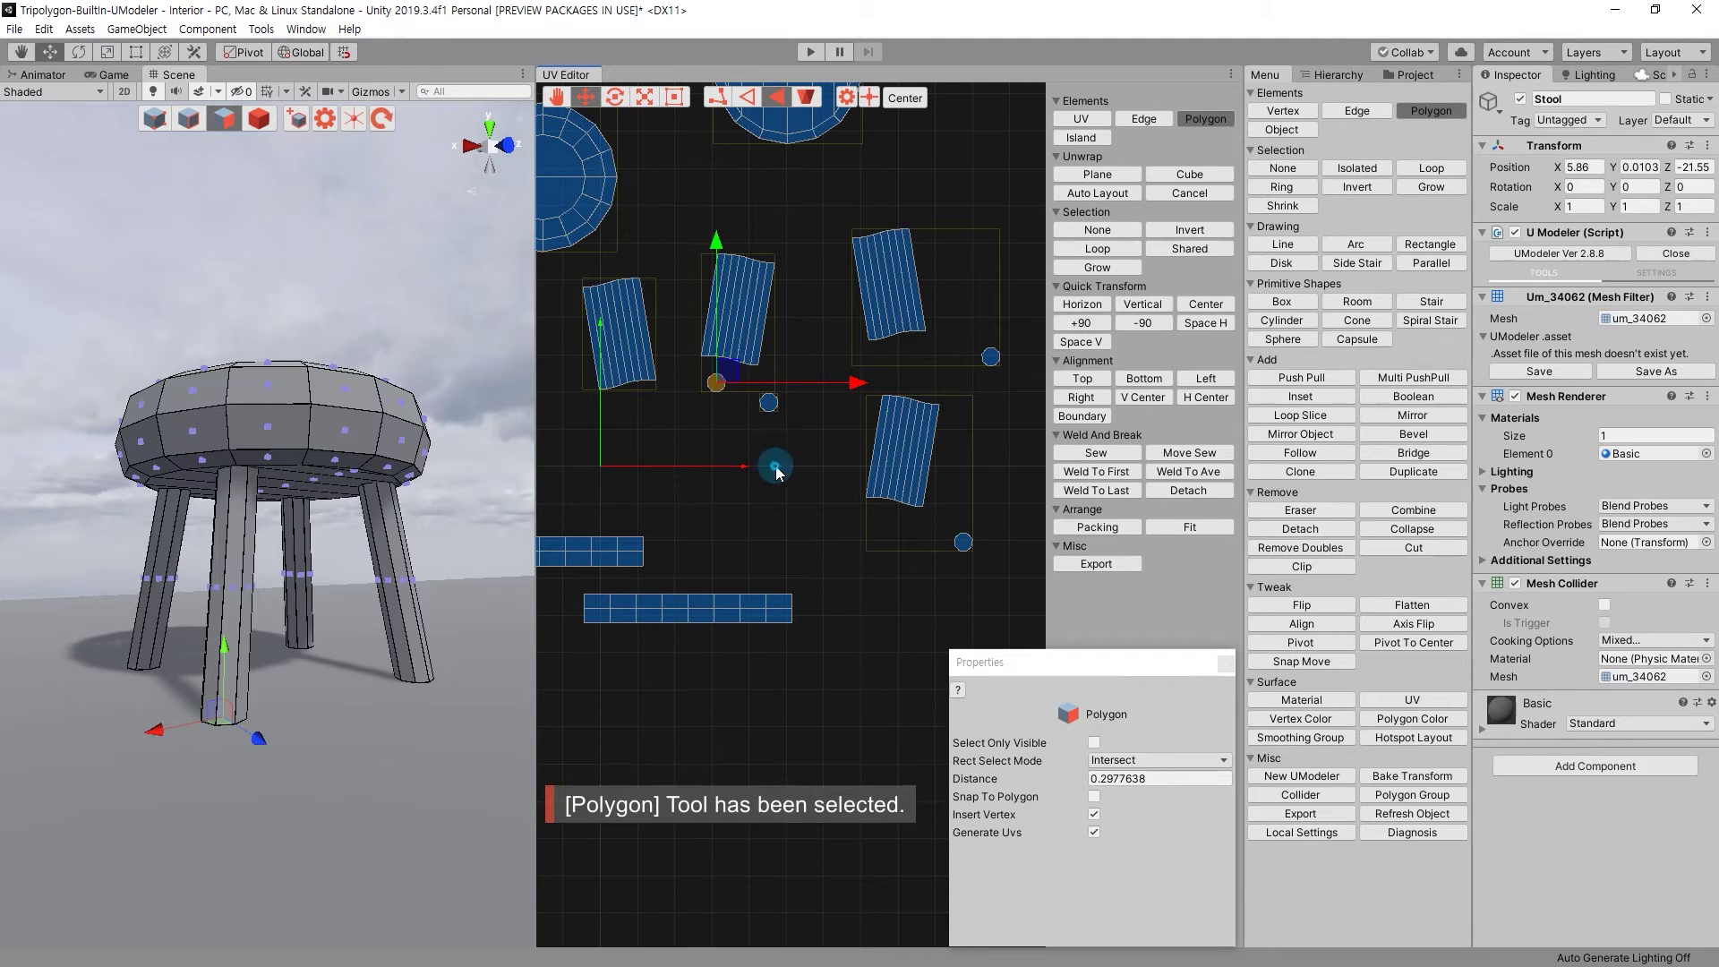
Place a cap circle under the left leg strip, undoing an accidental leg distortion.
{"action": "left_click_drag", "start_coordinate": [754, 403], "coordinate": [725, 438]}
{"action": "left_click_drag", "start_coordinate": [165, 707], "coordinate": [104, 631]}
{"action": "key", "text": "ctrl+z"}
{"action": "key", "text": "ctrl+z"}
{"action": "key", "text": "ctrl+z"}
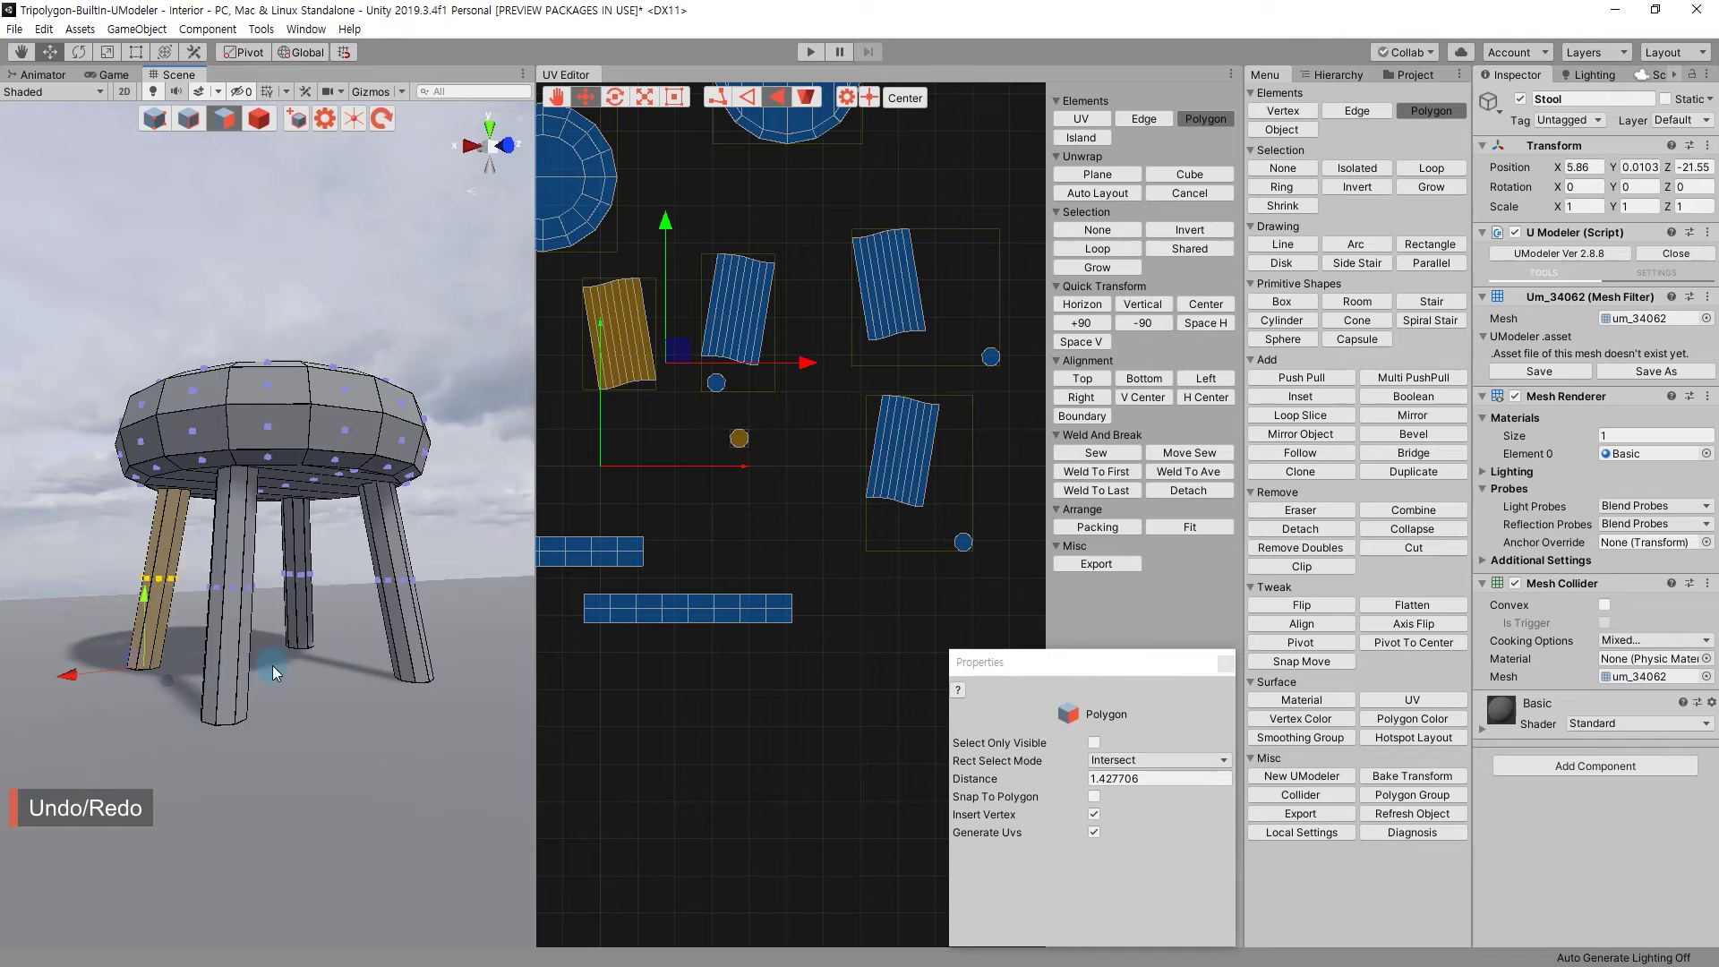
{"action": "left_click_drag", "start_coordinate": [766, 462], "coordinate": [650, 391]}
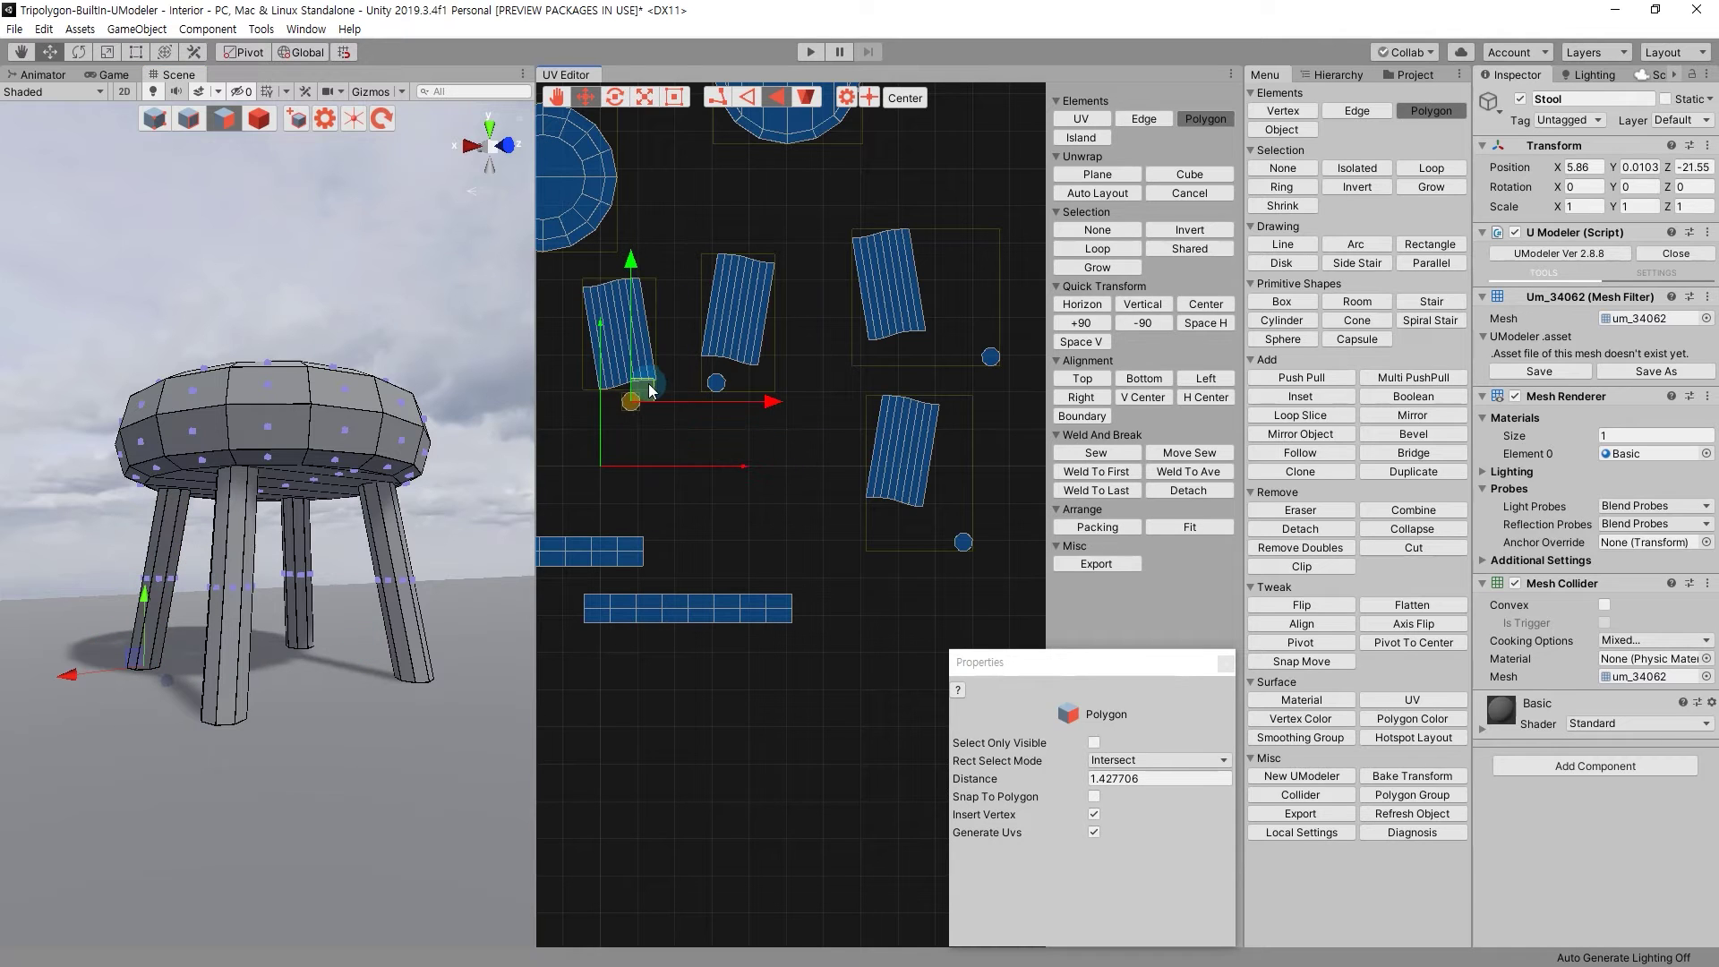
{"action": "left_click_drag", "start_coordinate": [1012, 345], "coordinate": [933, 338]}
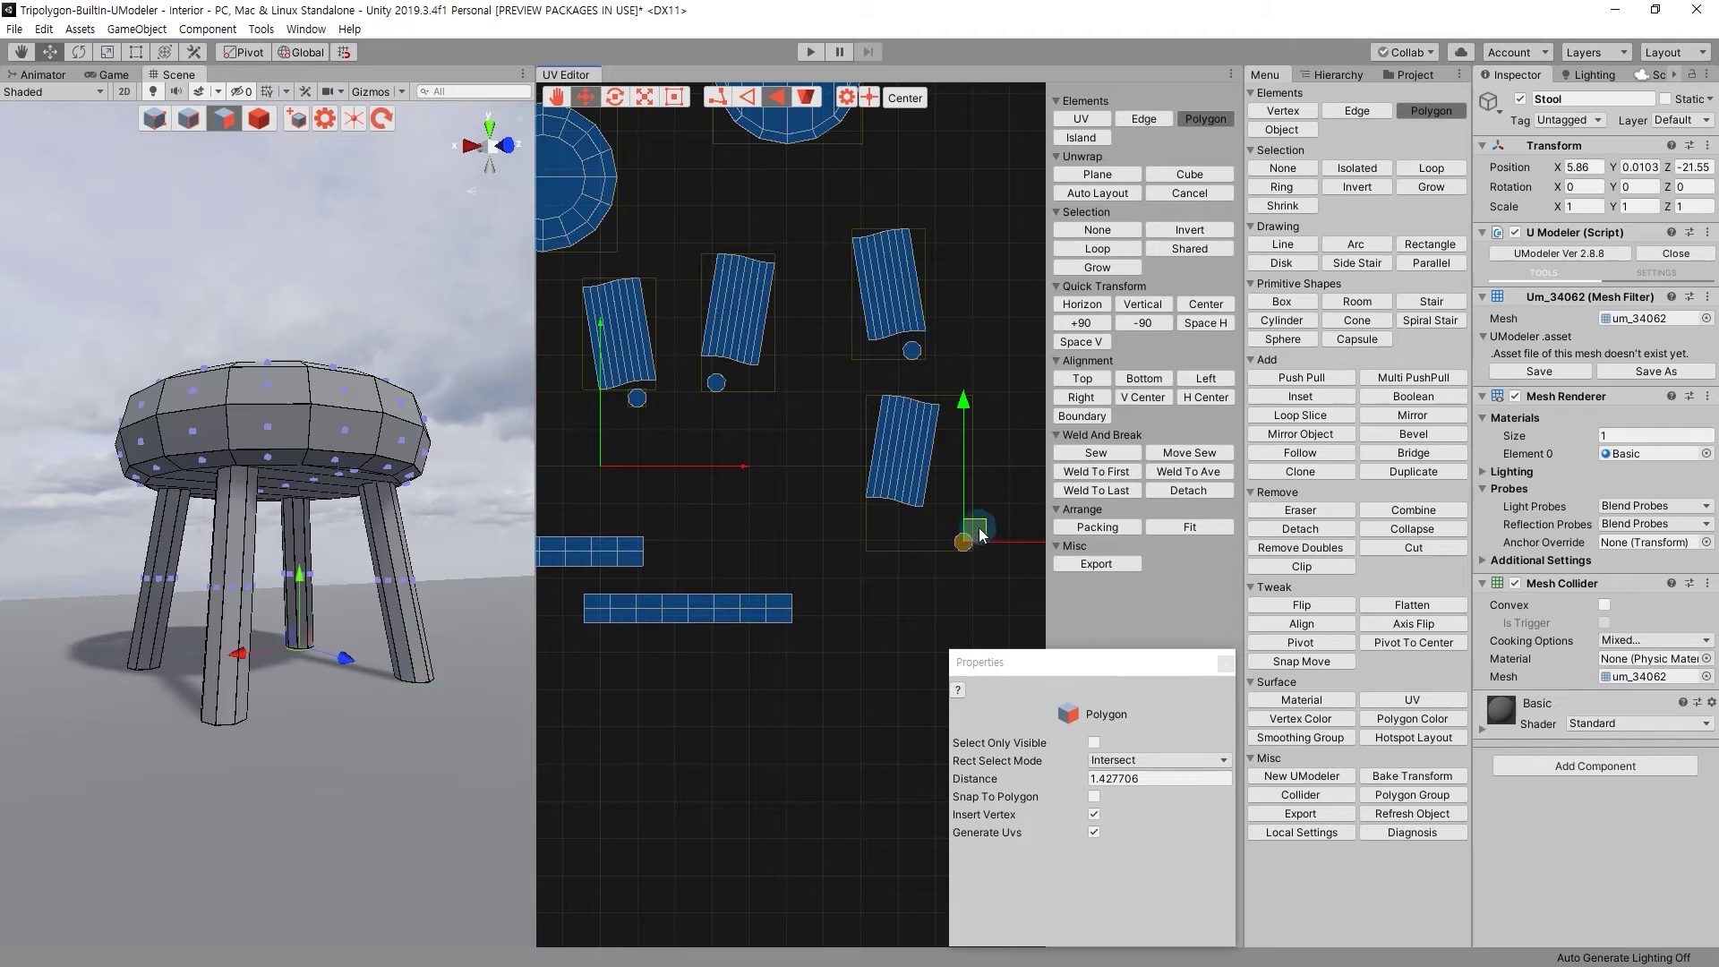
Move the lower right leg strip up beside the middle strip.
{"action": "left_click", "coordinate": [888, 432]}
{"action": "mouse_move", "coordinate": [888, 432]}
{"action": "middle_mouse_down"}
{"action": "mouse_move", "coordinate": [875, 497]}
{"action": "mouse_move", "coordinate": [796, 449]}
{"action": "middle_mouse_up"}
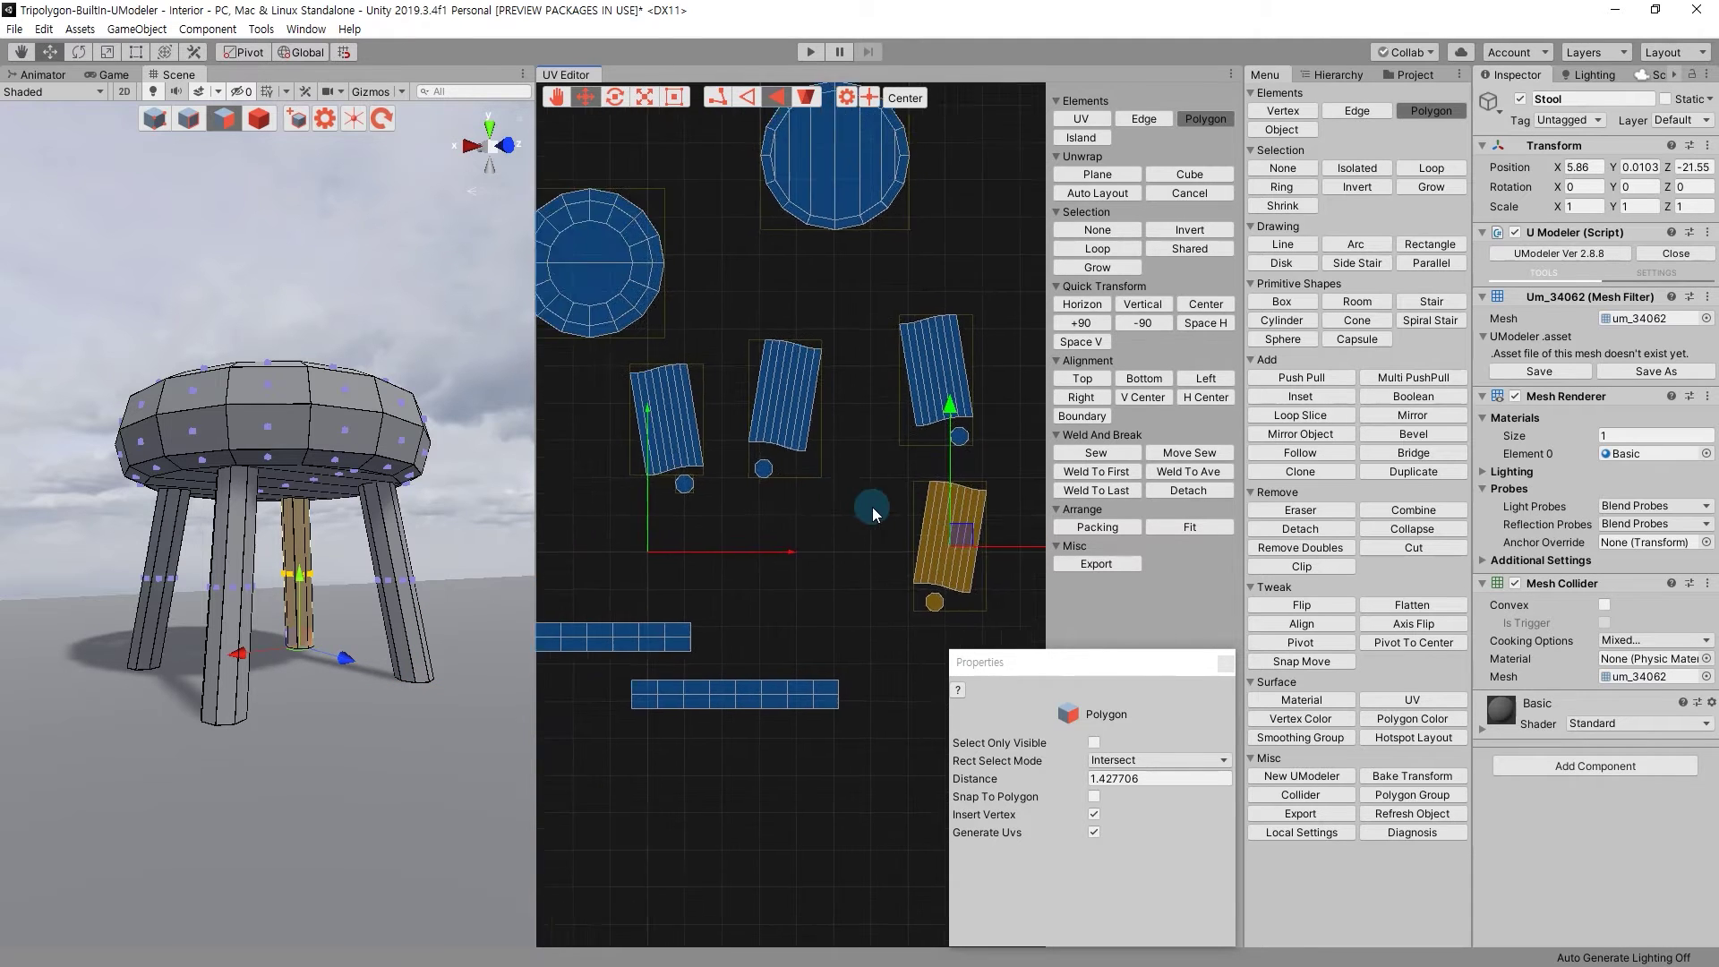
{"action": "left_click_drag", "start_coordinate": [948, 508], "coordinate": [844, 400]}
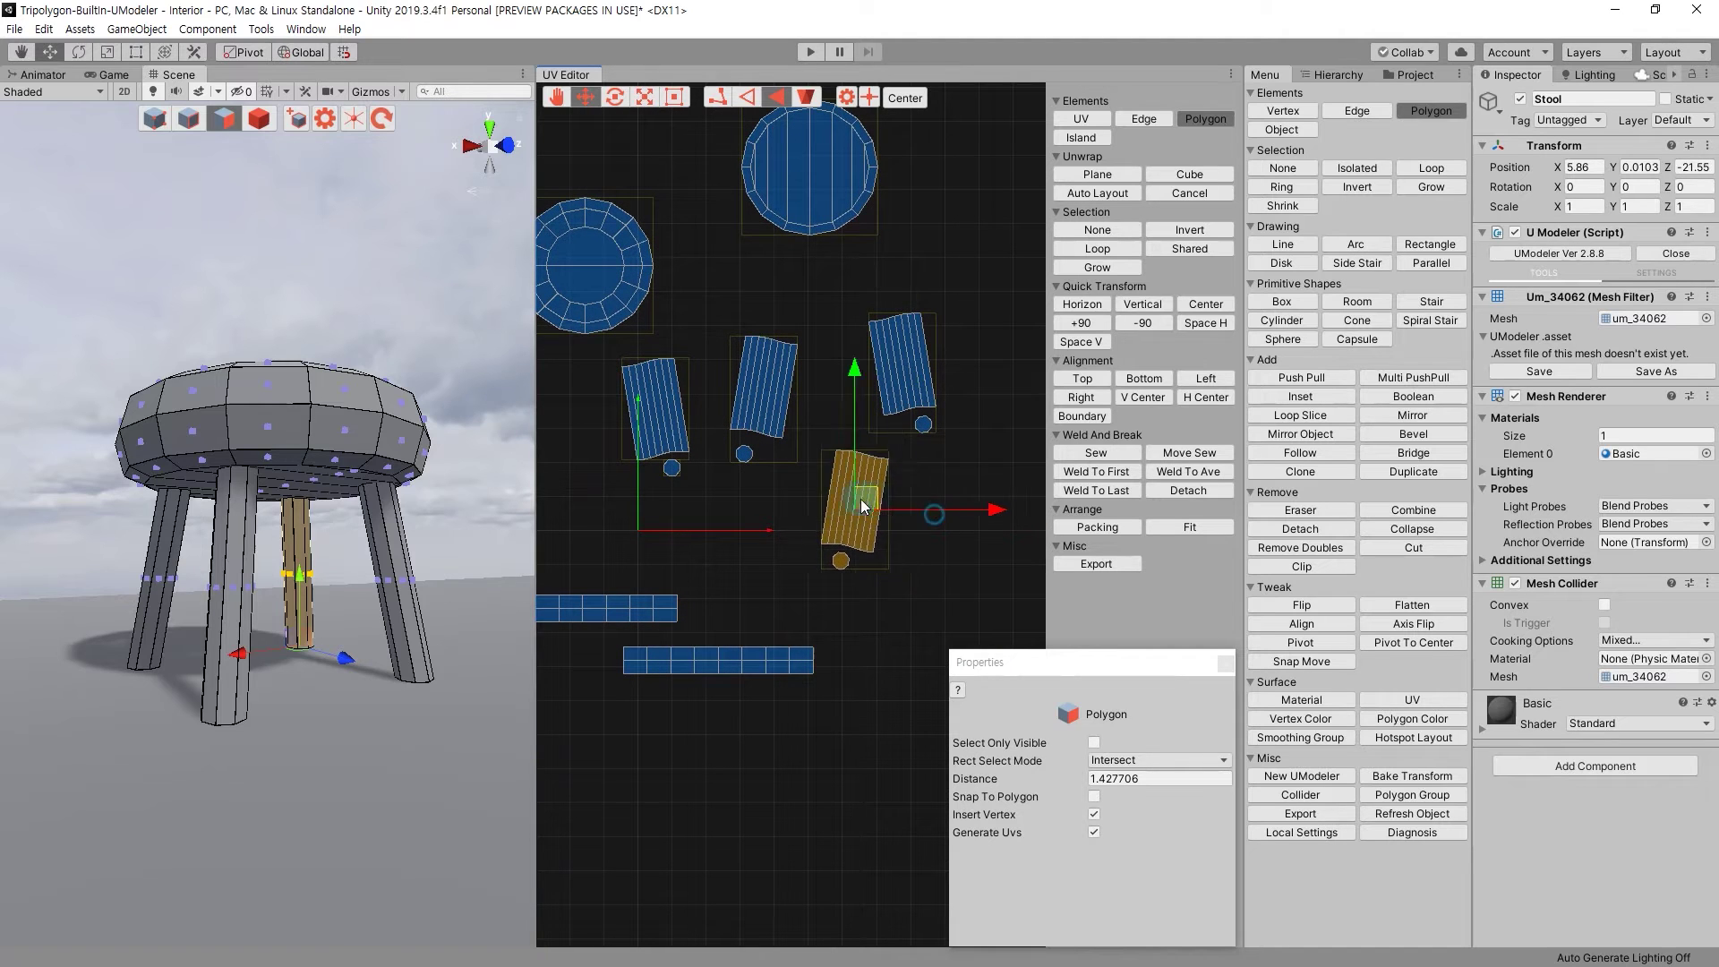
{"action": "left_click", "coordinate": [847, 515]}
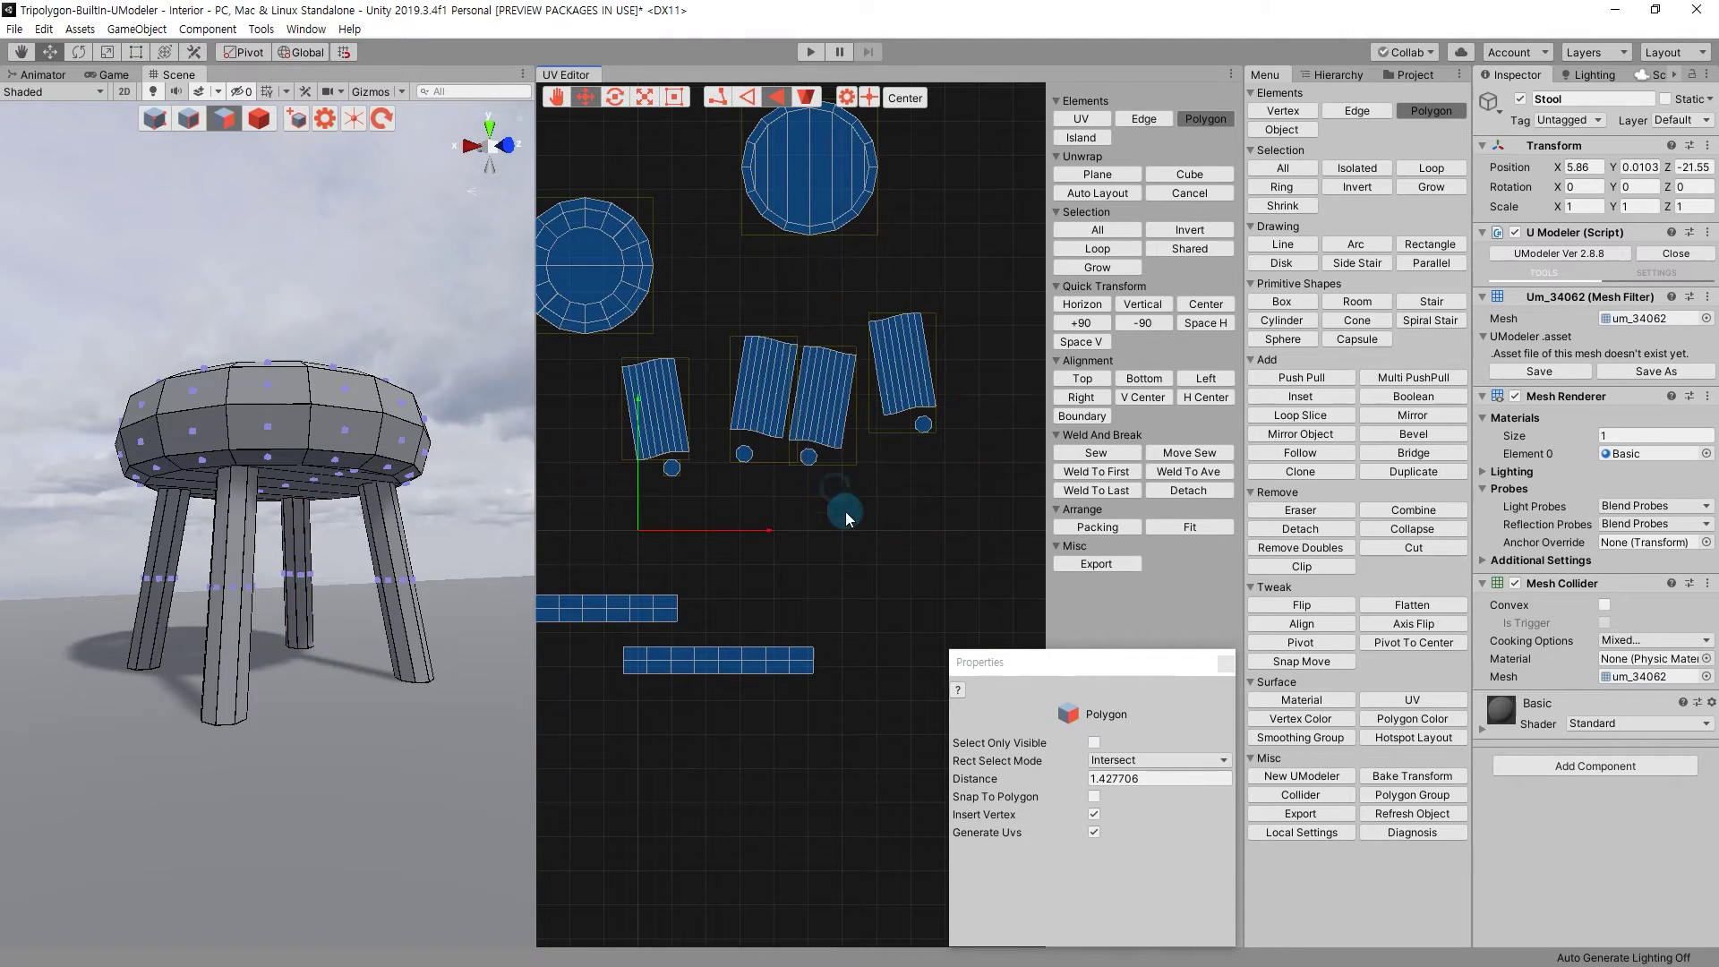
Tuck the small cap circles under the newly placed strip.
{"action": "left_click", "coordinate": [804, 467]}
{"action": "left_click_drag", "start_coordinate": [825, 446], "coordinate": [749, 439]}
{"action": "left_click", "coordinate": [744, 453]}
{"action": "left_click", "coordinate": [772, 507]}
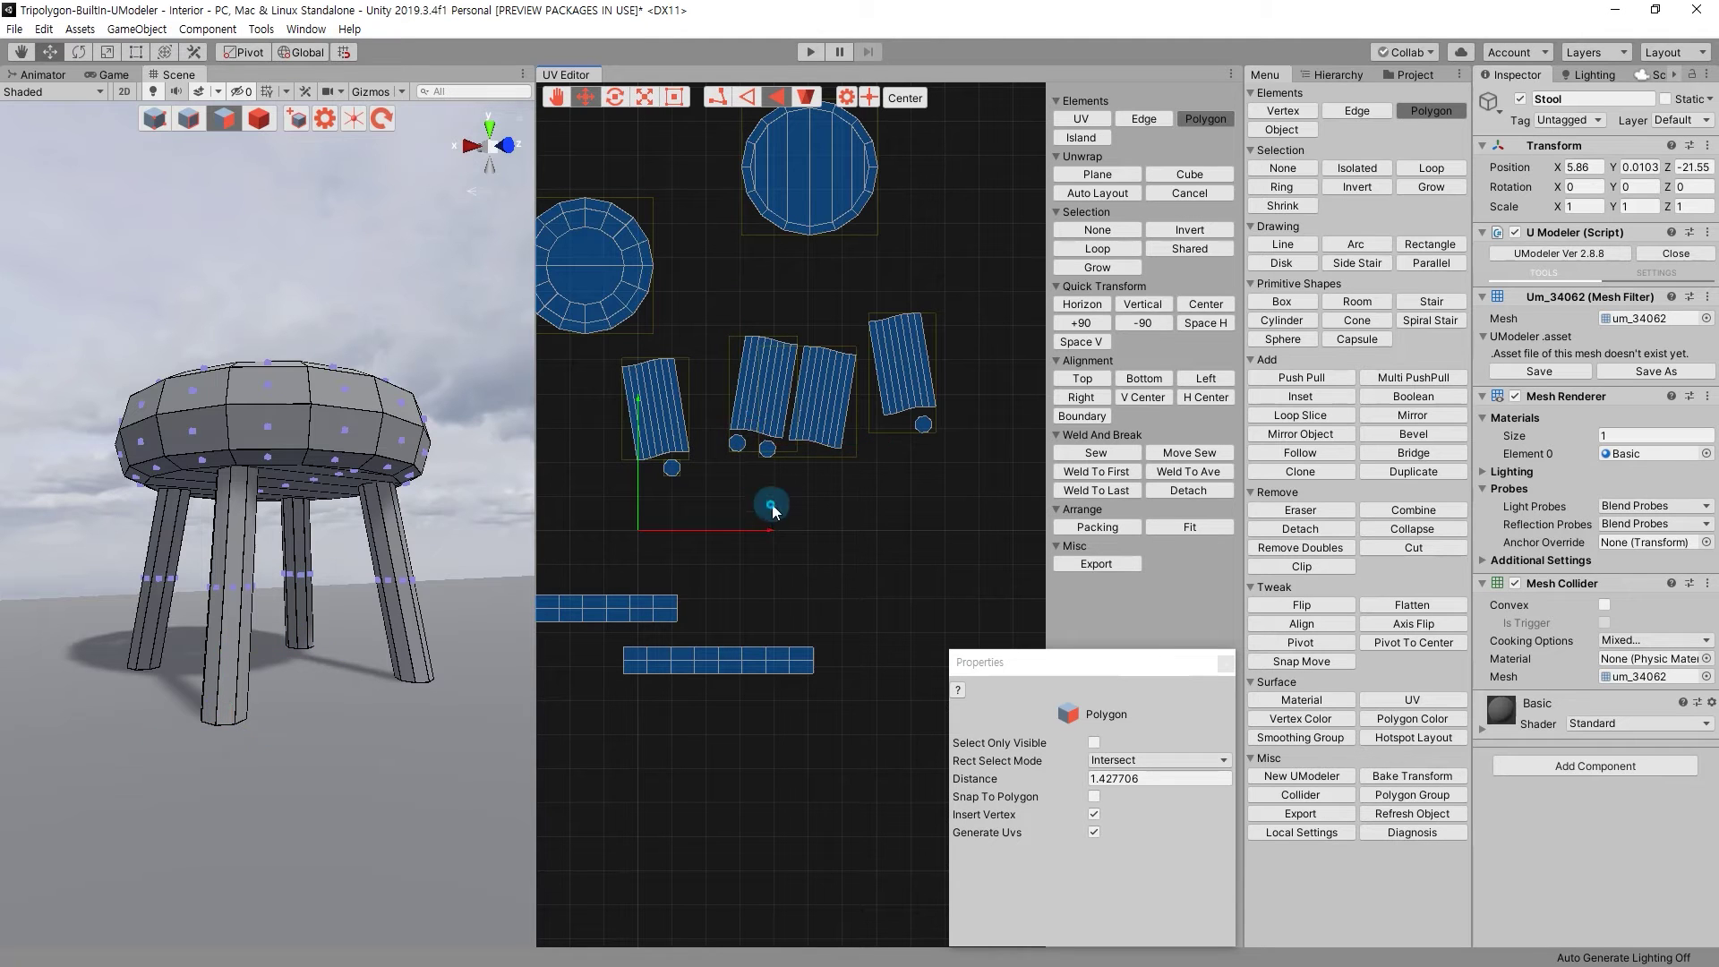
Move the rightmost leg strip down to line up with the row.
{"action": "left_click", "coordinate": [904, 407]}
{"action": "left_click", "coordinate": [933, 364]}
{"action": "left_click_drag", "start_coordinate": [907, 367], "coordinate": [911, 394]}
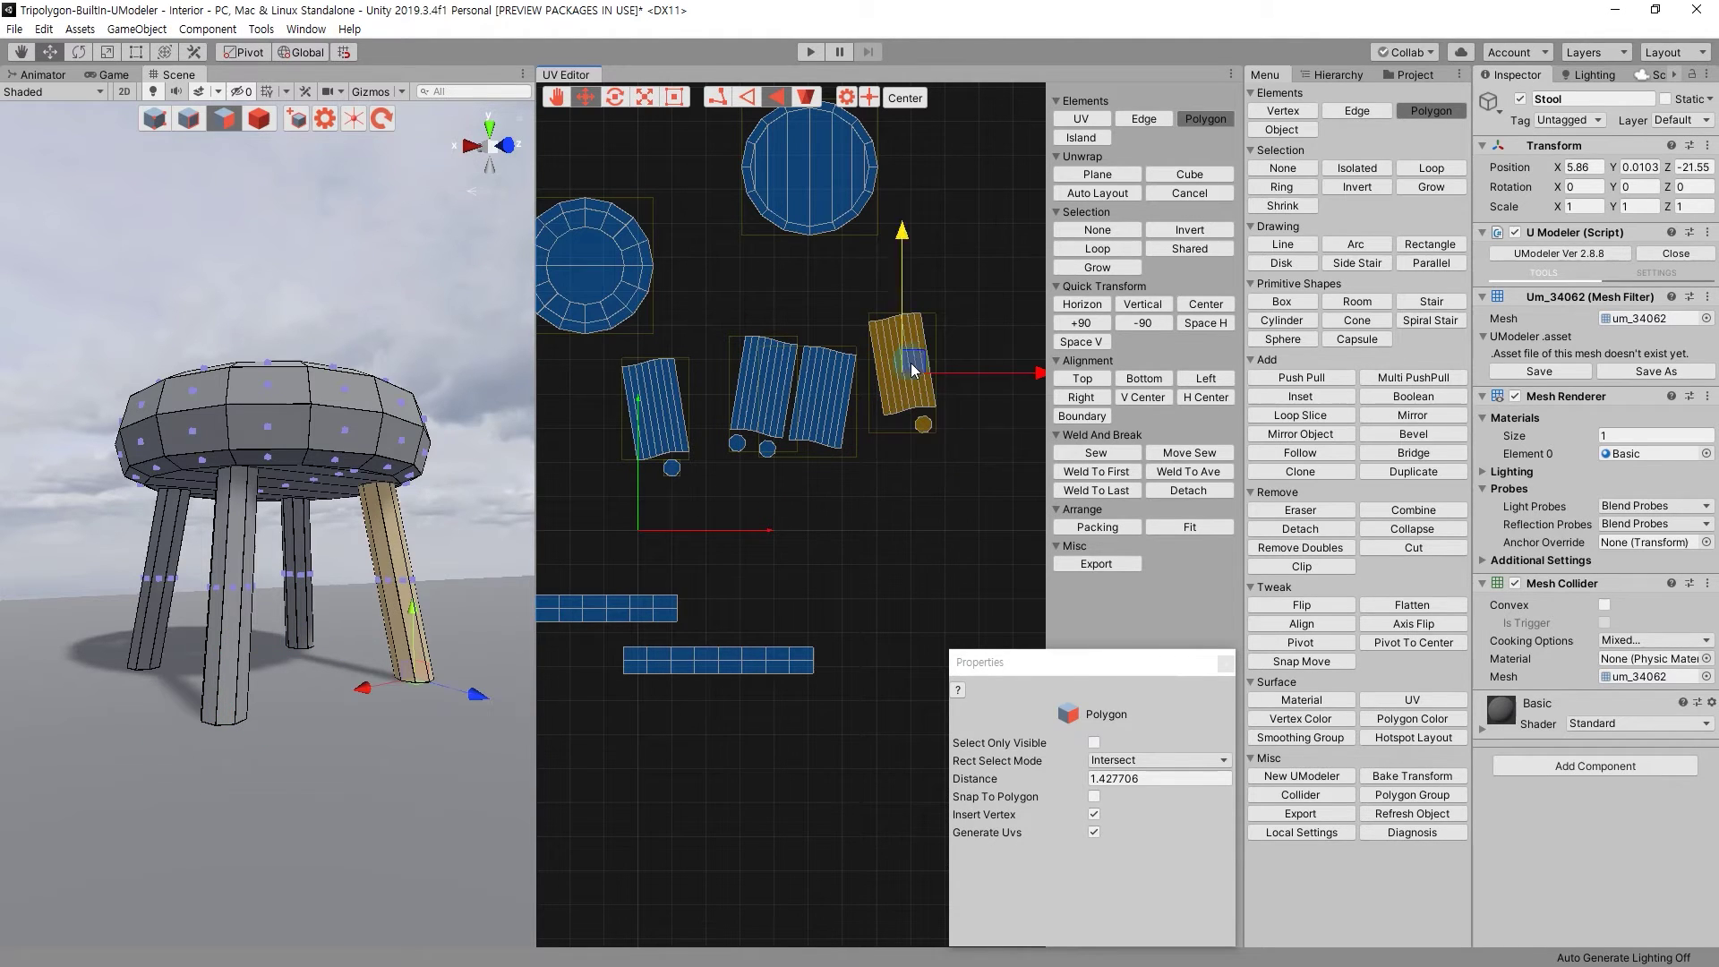
{"action": "scroll", "coordinate": [803, 468], "scroll_direction": "down", "scroll_amount": 2}
{"action": "scroll", "coordinate": [814, 446], "scroll_direction": "down", "scroll_amount": 2}
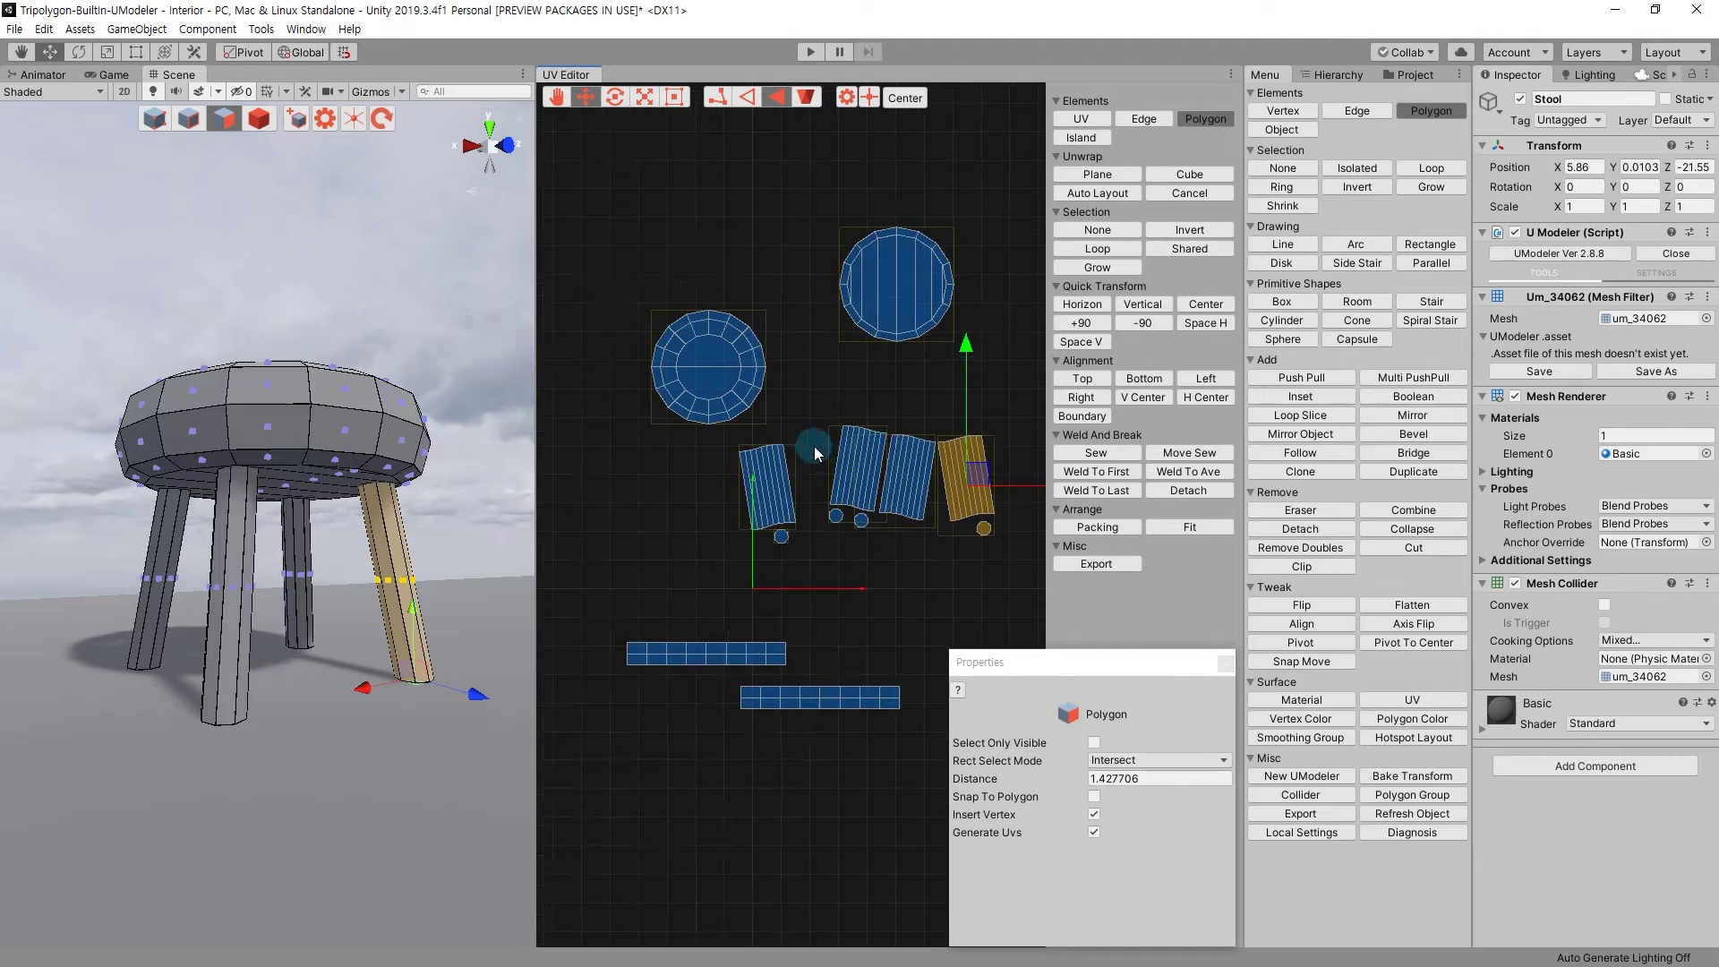
{"action": "scroll", "coordinate": [804, 452], "scroll_direction": "down", "scroll_amount": 2}
{"action": "middle_click_drag", "start_coordinate": [857, 500], "coordinate": [786, 438]}
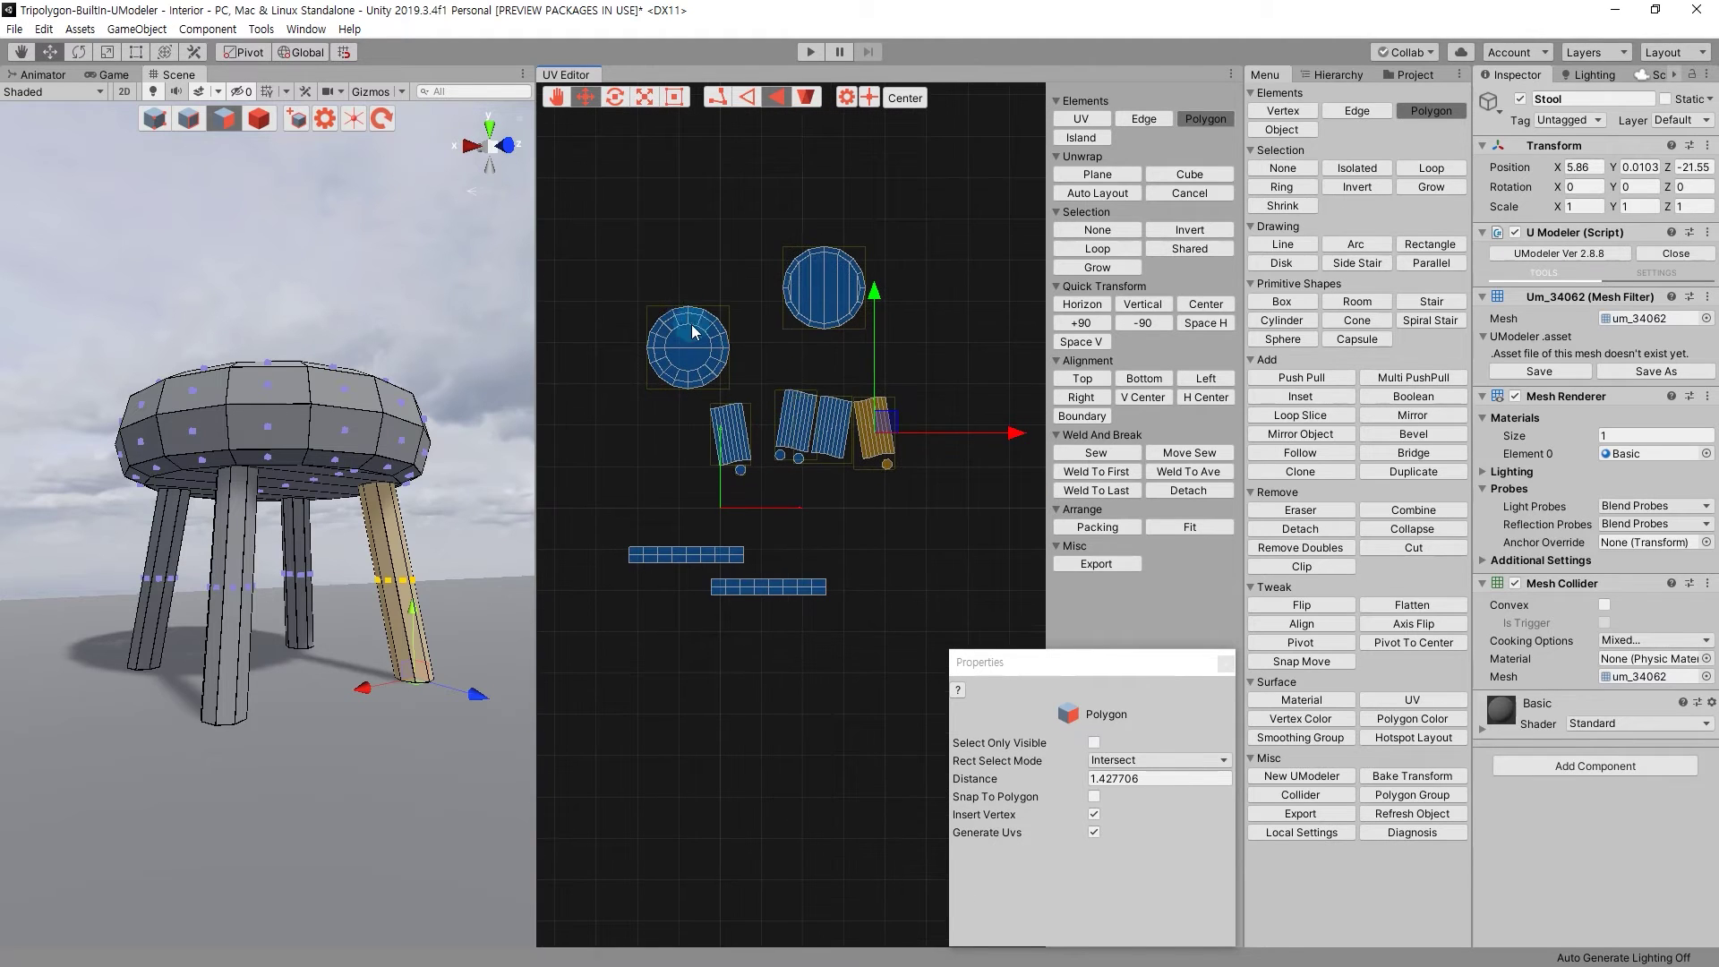
Select all islands, then try moving the wide strip up and undo it.
{"action": "left_click", "coordinate": [616, 217]}
{"action": "left_click_drag", "start_coordinate": [616, 216], "coordinate": [1060, 673]}
{"action": "left_click", "coordinate": [616, 583]}
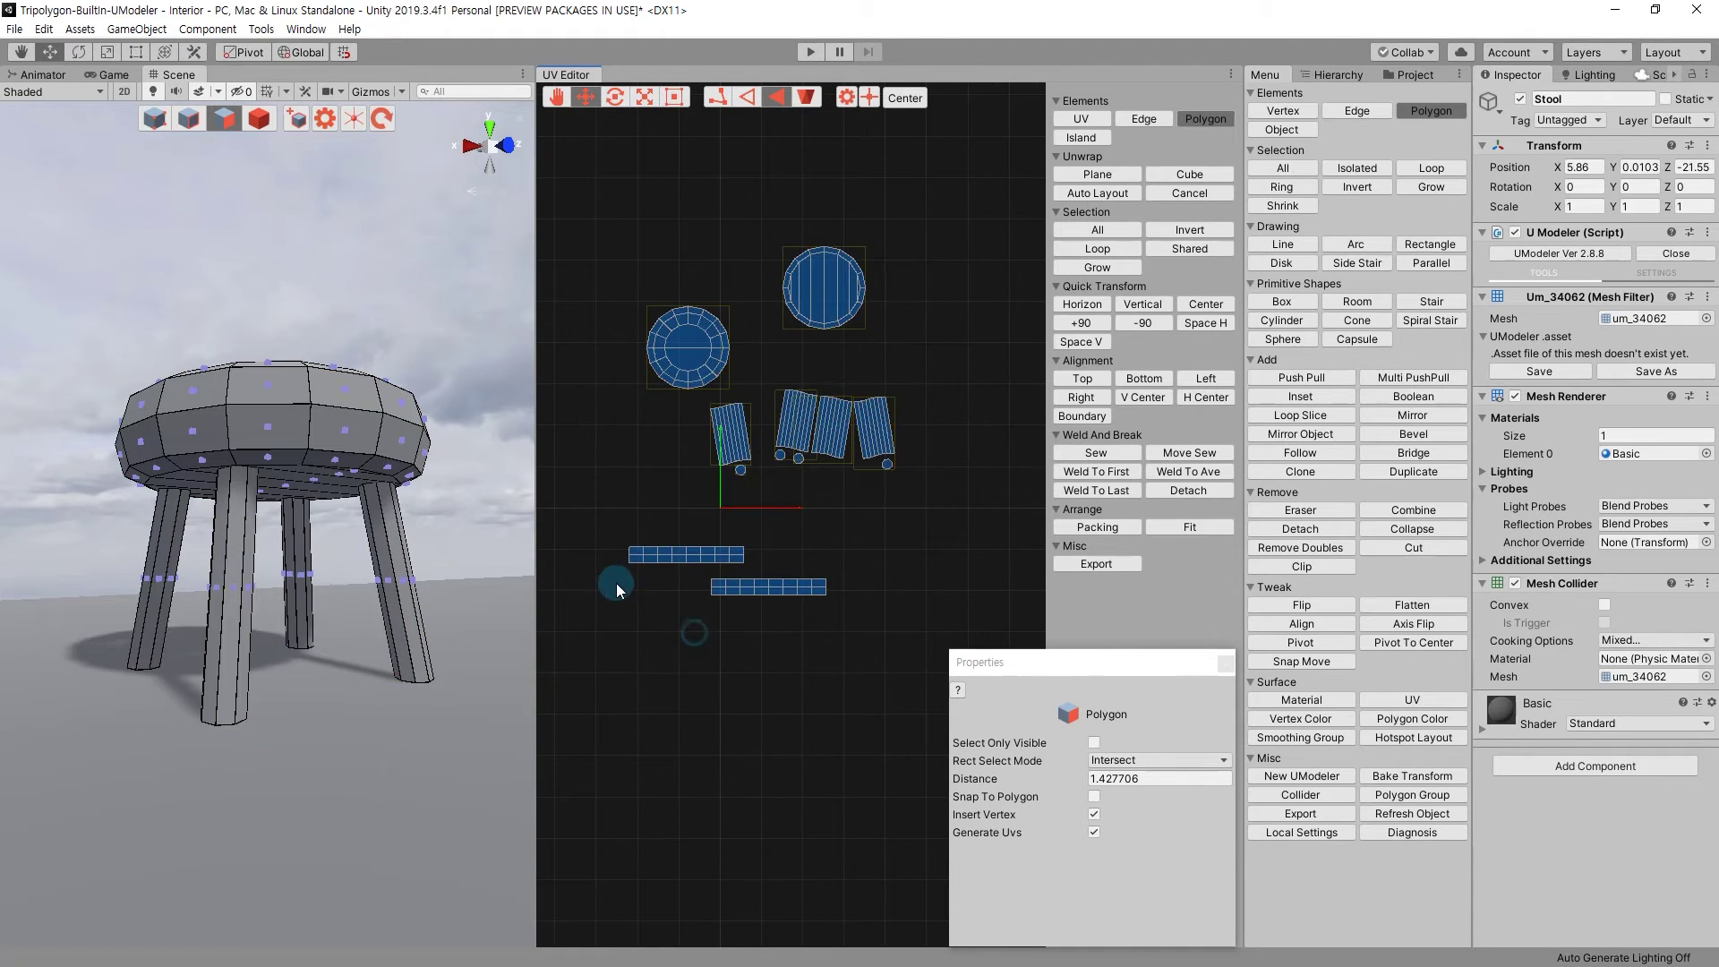
{"action": "left_click_drag", "start_coordinate": [765, 524], "coordinate": [725, 399]}
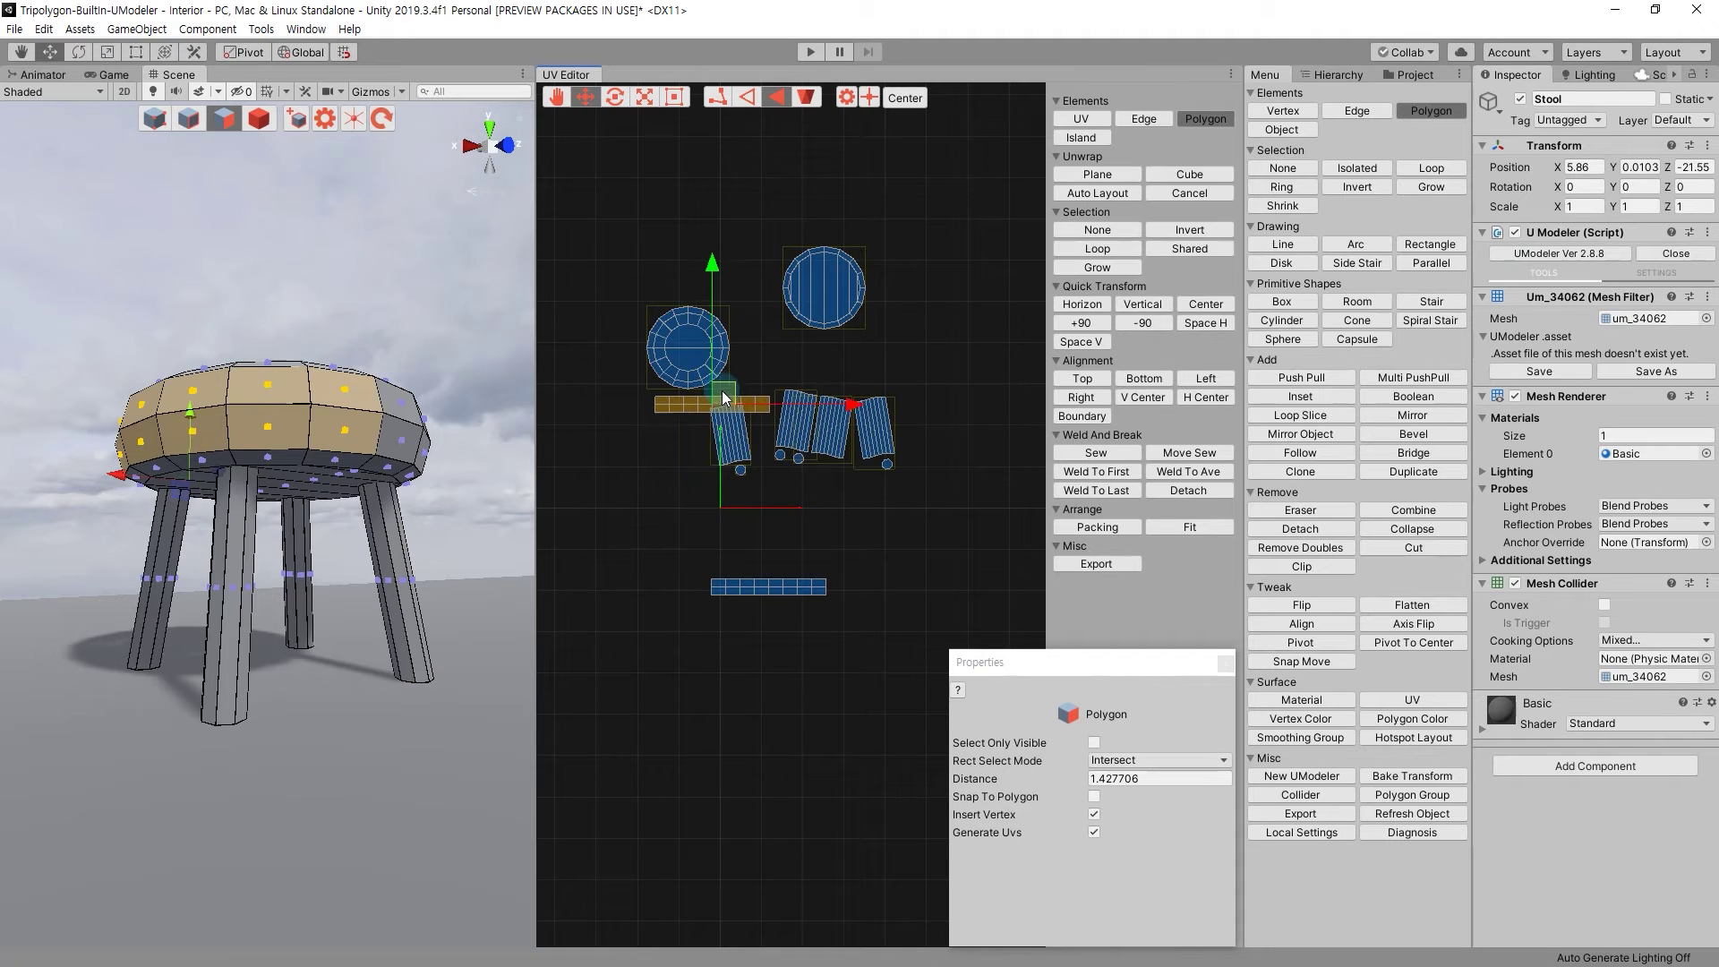
{"action": "key", "text": "ctrl+z"}
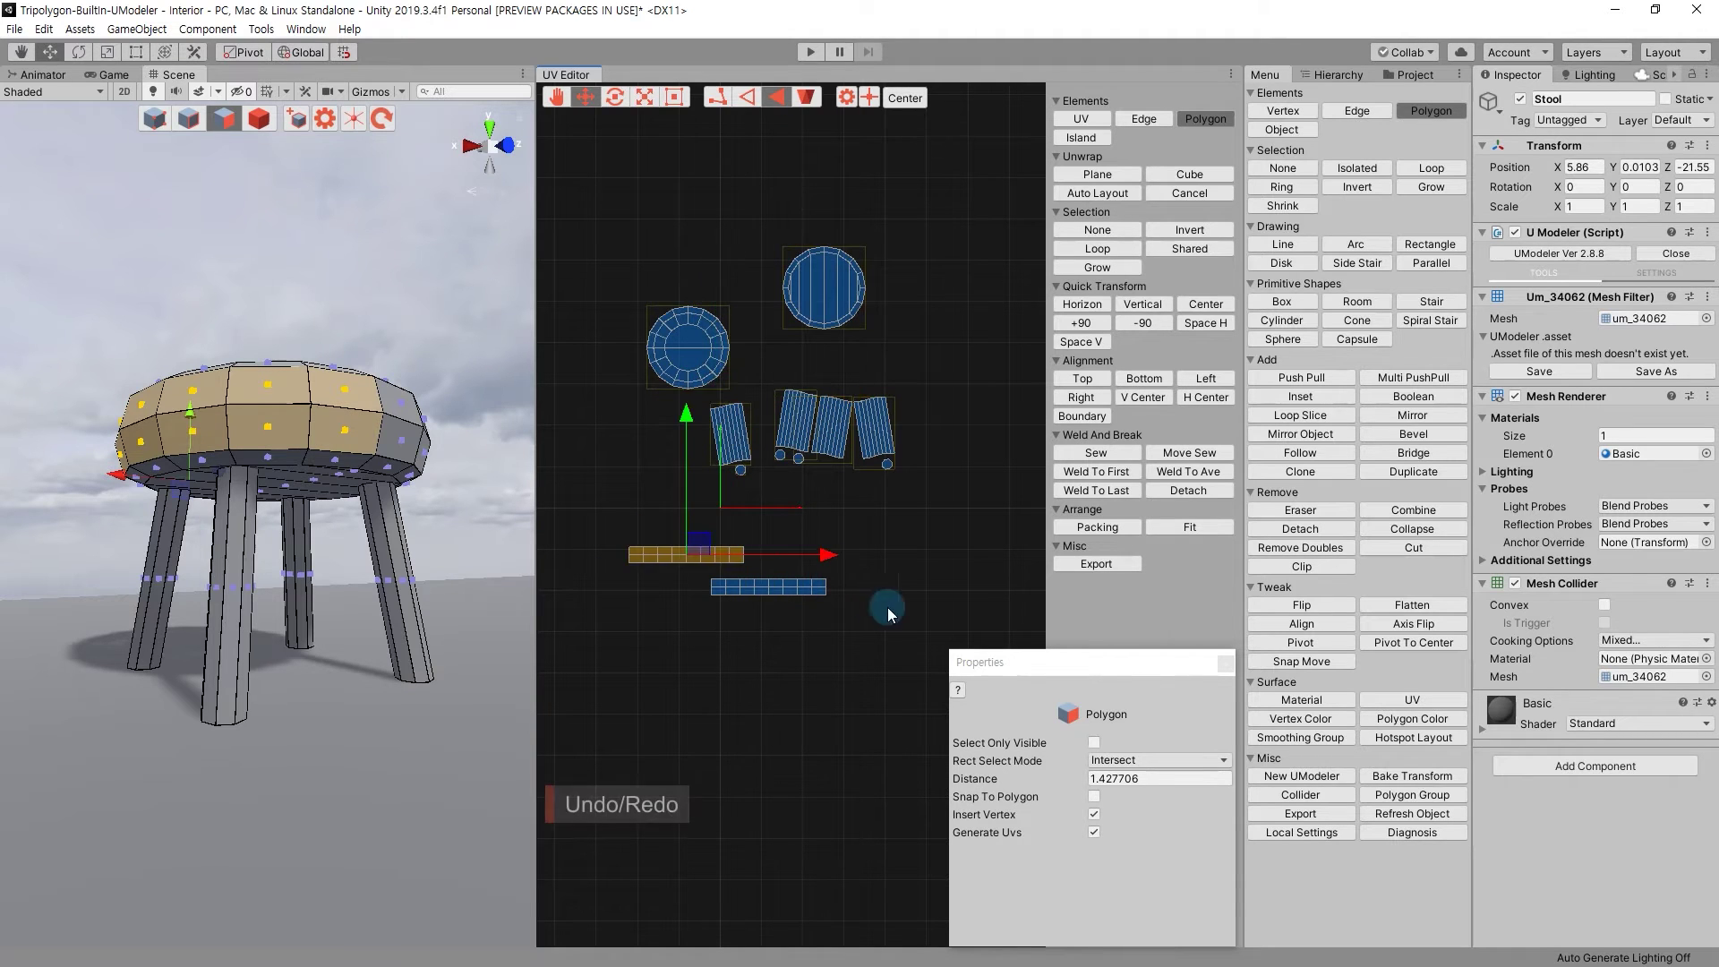
Scale all UV islands down together as one group, slightly back up.
{"action": "left_click_drag", "start_coordinate": [547, 193], "coordinate": [936, 646]}
{"action": "key", "text": "r"}
{"action": "left_click_drag", "start_coordinate": [772, 410], "coordinate": [755, 594]}
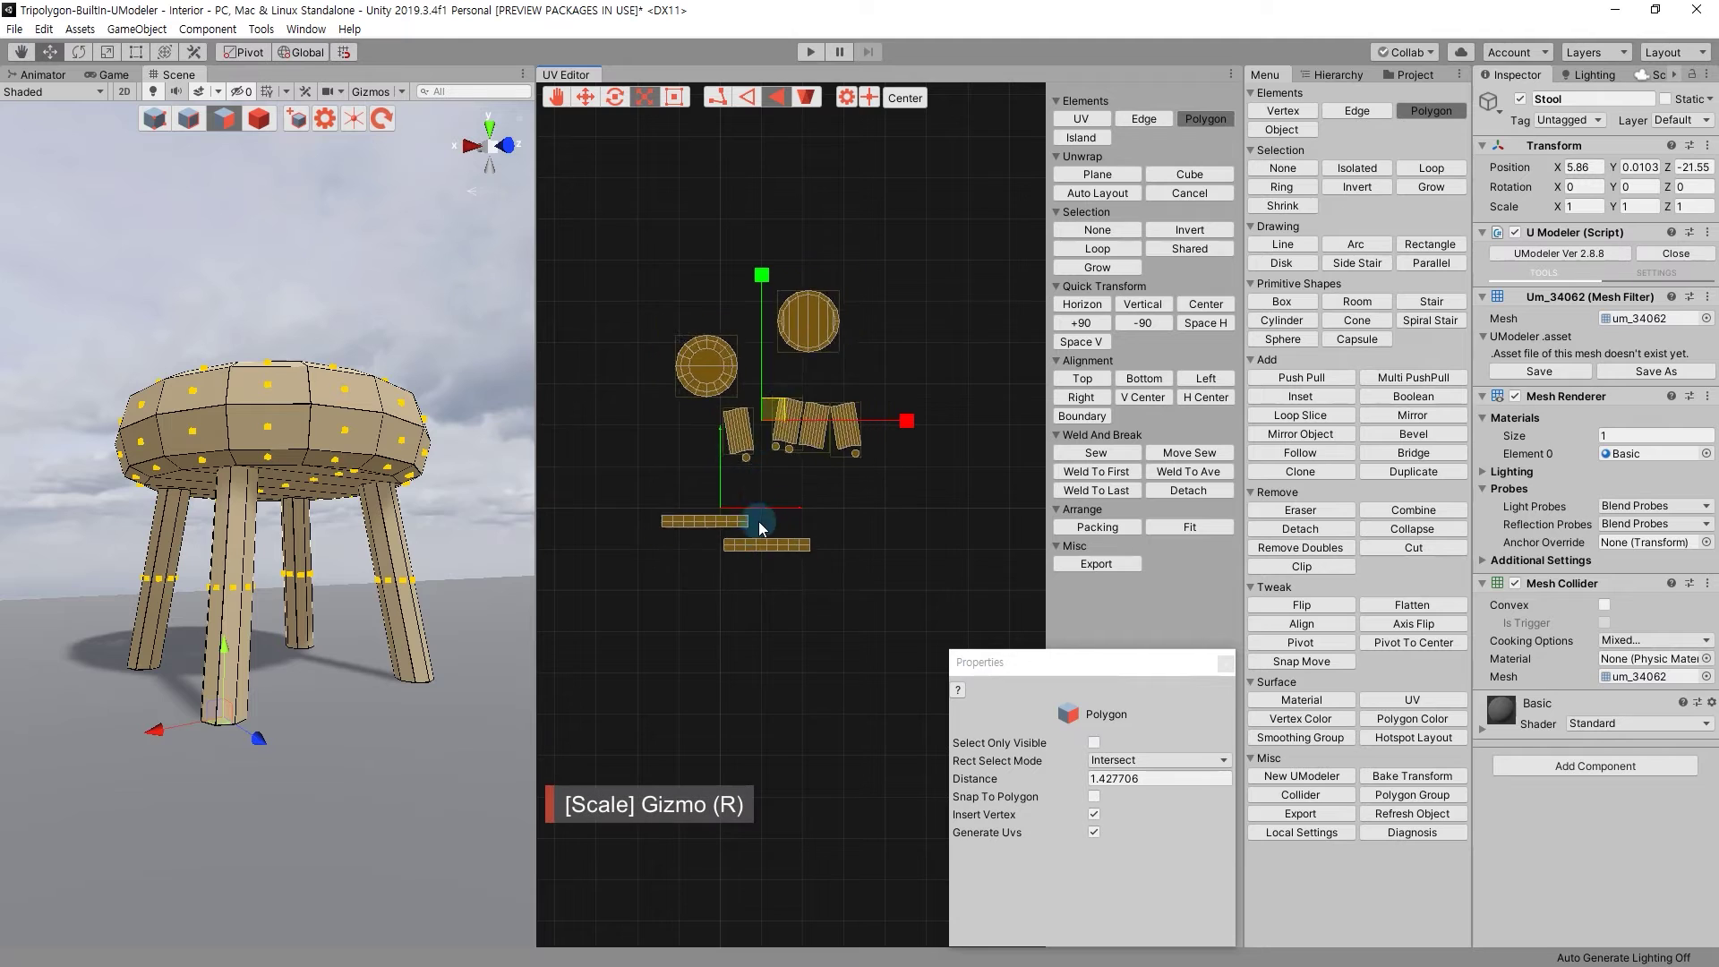
{"action": "left_click_drag", "start_coordinate": [772, 412], "coordinate": [800, 434]}
{"action": "key", "text": "w"}
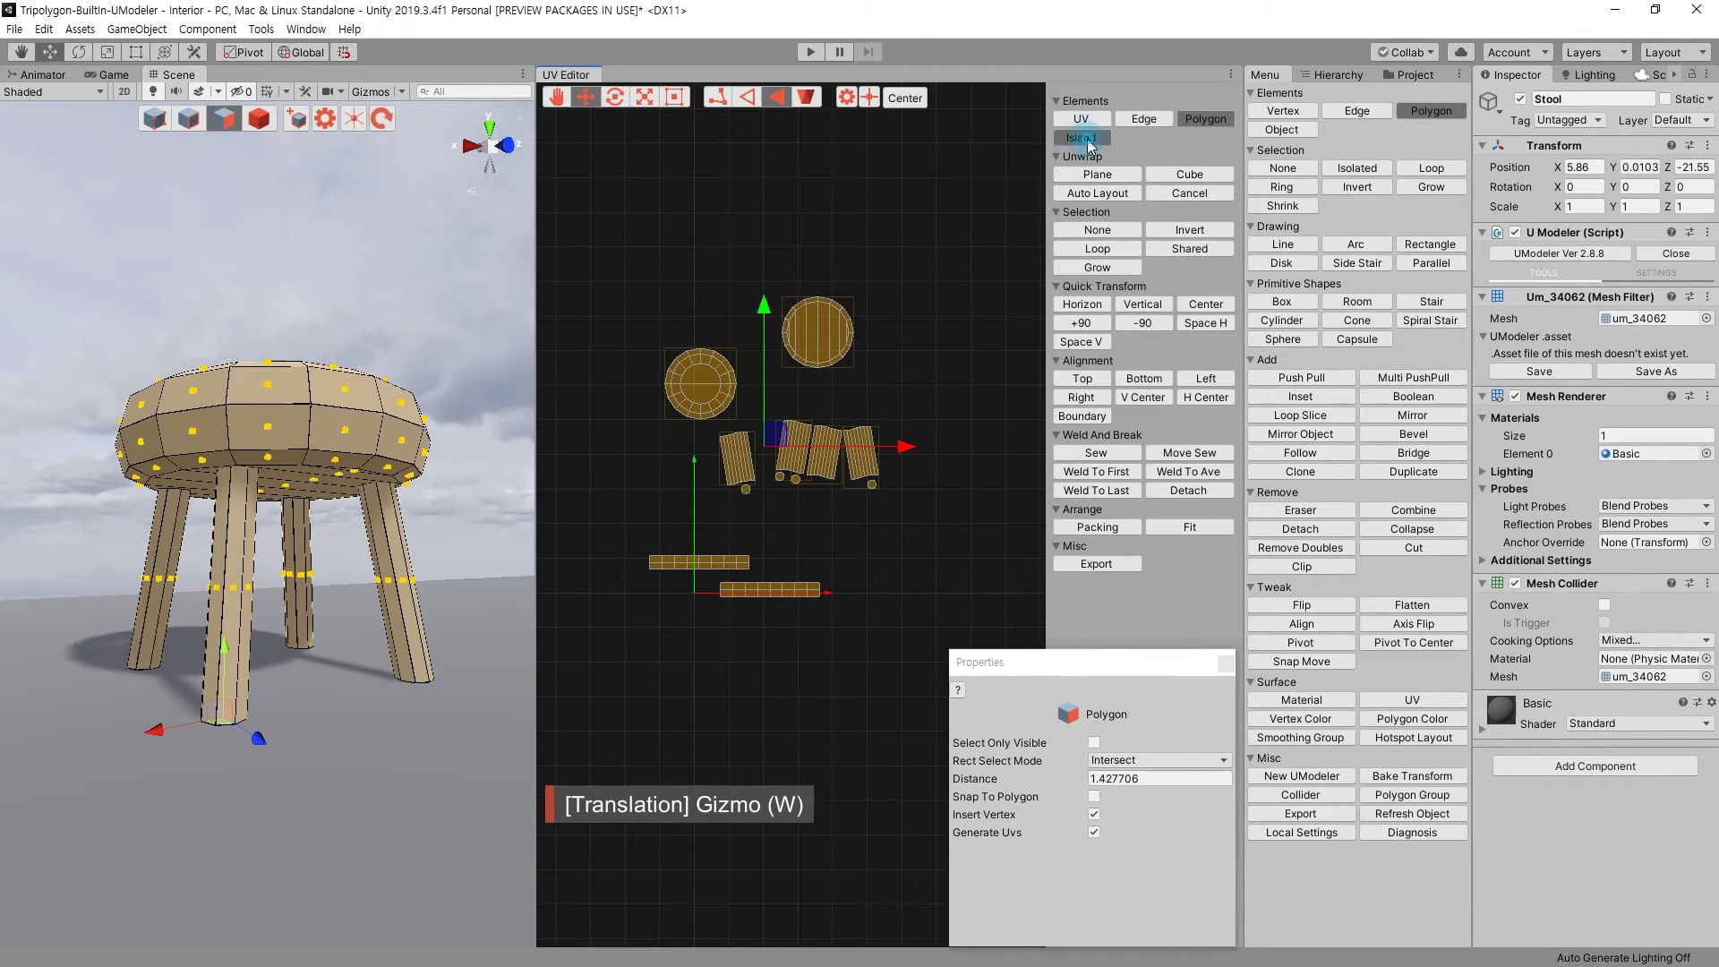
{"action": "left_click", "coordinate": [1087, 141]}
{"action": "left_click", "coordinate": [906, 529]}
Move the leg islands right and lower the first seat disc into position.
{"action": "mouse_move", "coordinate": [748, 416]}
{"action": "left_mouse_down"}
{"action": "mouse_move", "coordinate": [886, 494]}
{"action": "mouse_move", "coordinate": [1040, 401]}
{"action": "left_mouse_up"}
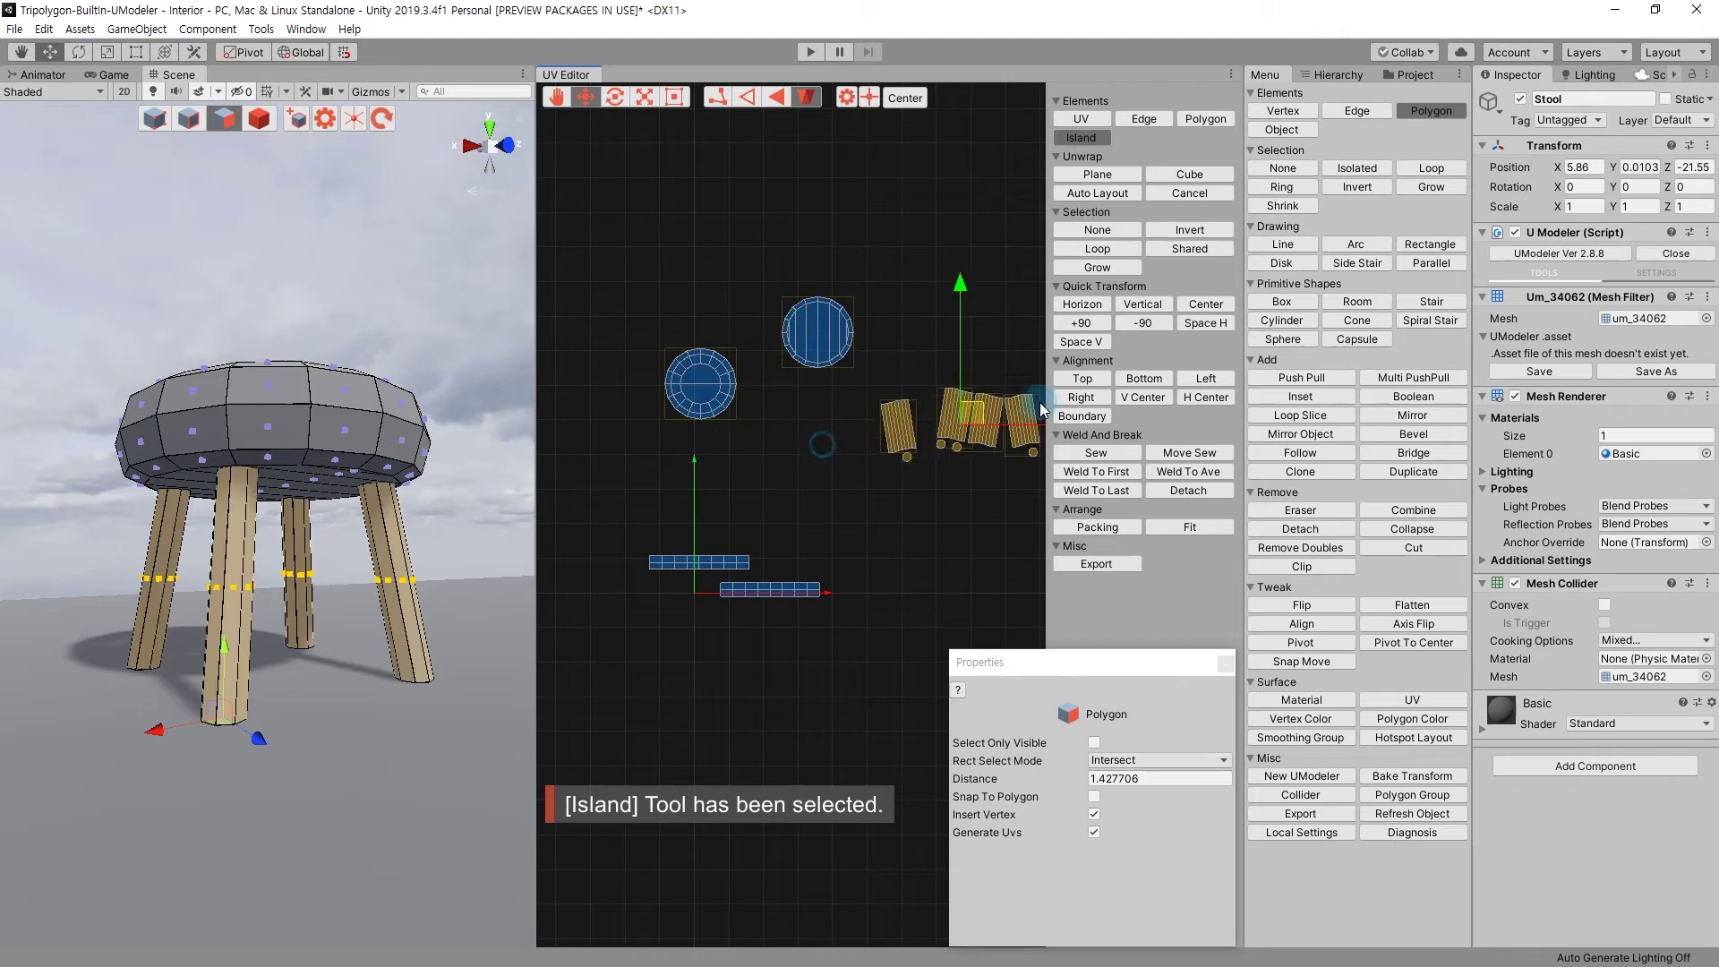
{"action": "left_click", "coordinate": [818, 331]}
{"action": "left_click_drag", "start_coordinate": [818, 331], "coordinate": [804, 488]}
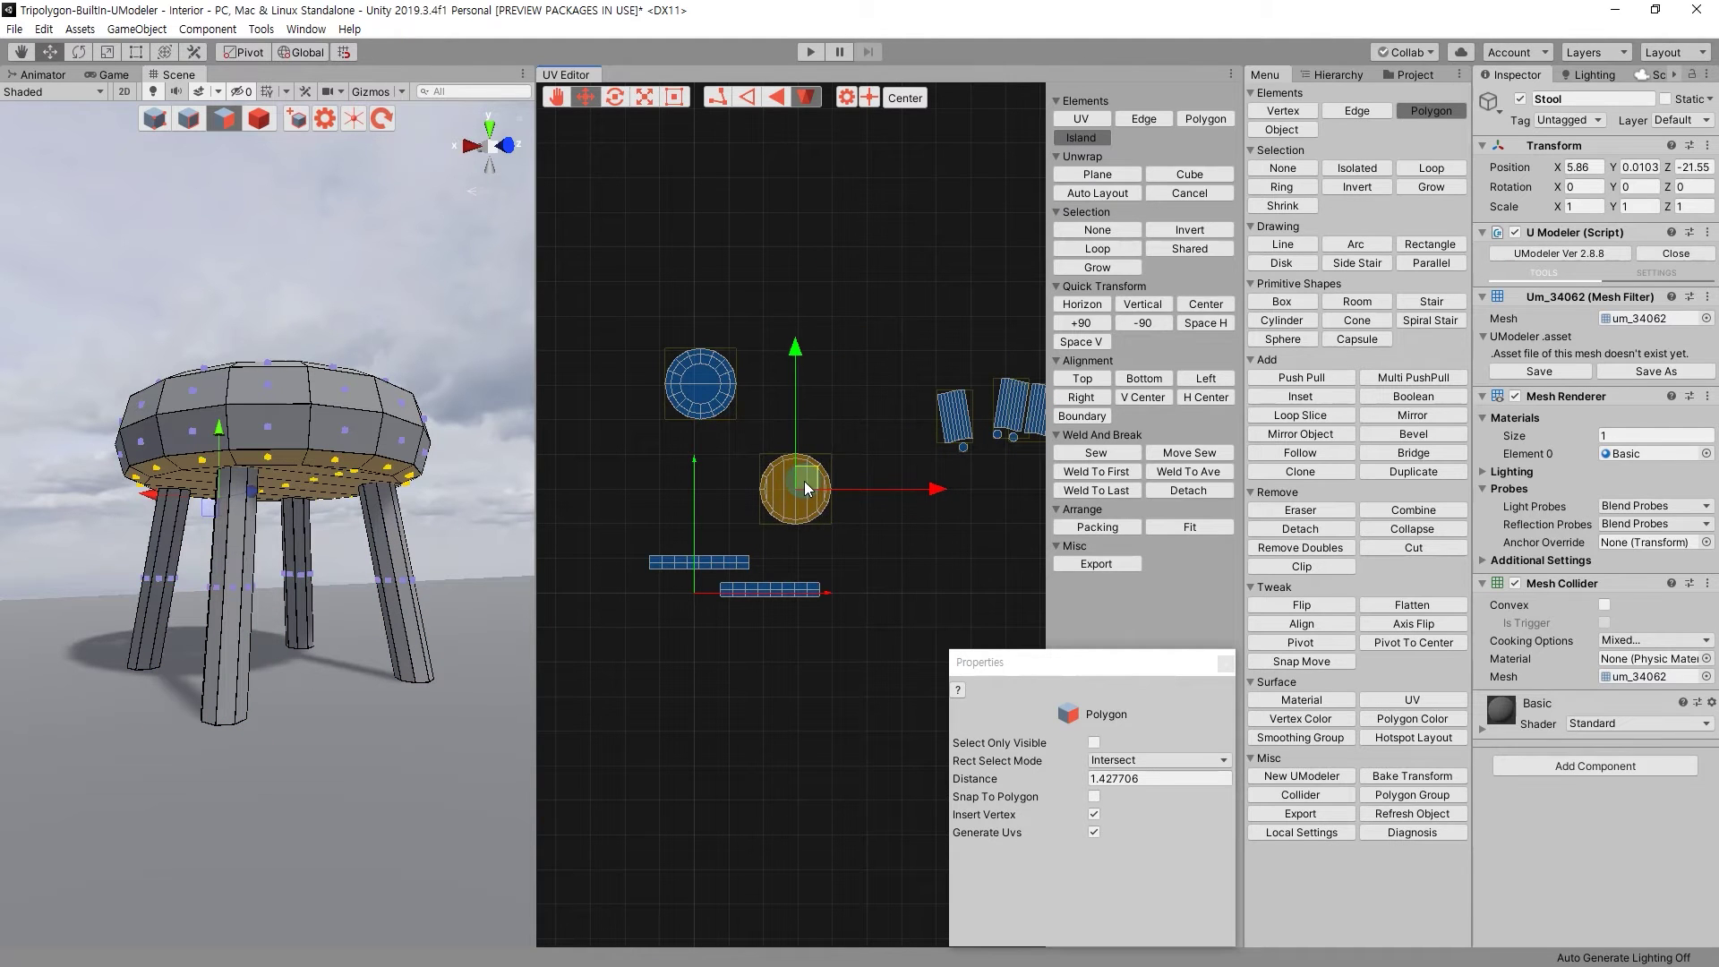
{"action": "scroll", "coordinate": [804, 484], "scroll_direction": "up", "scroll_amount": 2}
{"action": "scroll", "coordinate": [807, 472], "scroll_direction": "up", "scroll_amount": 2}
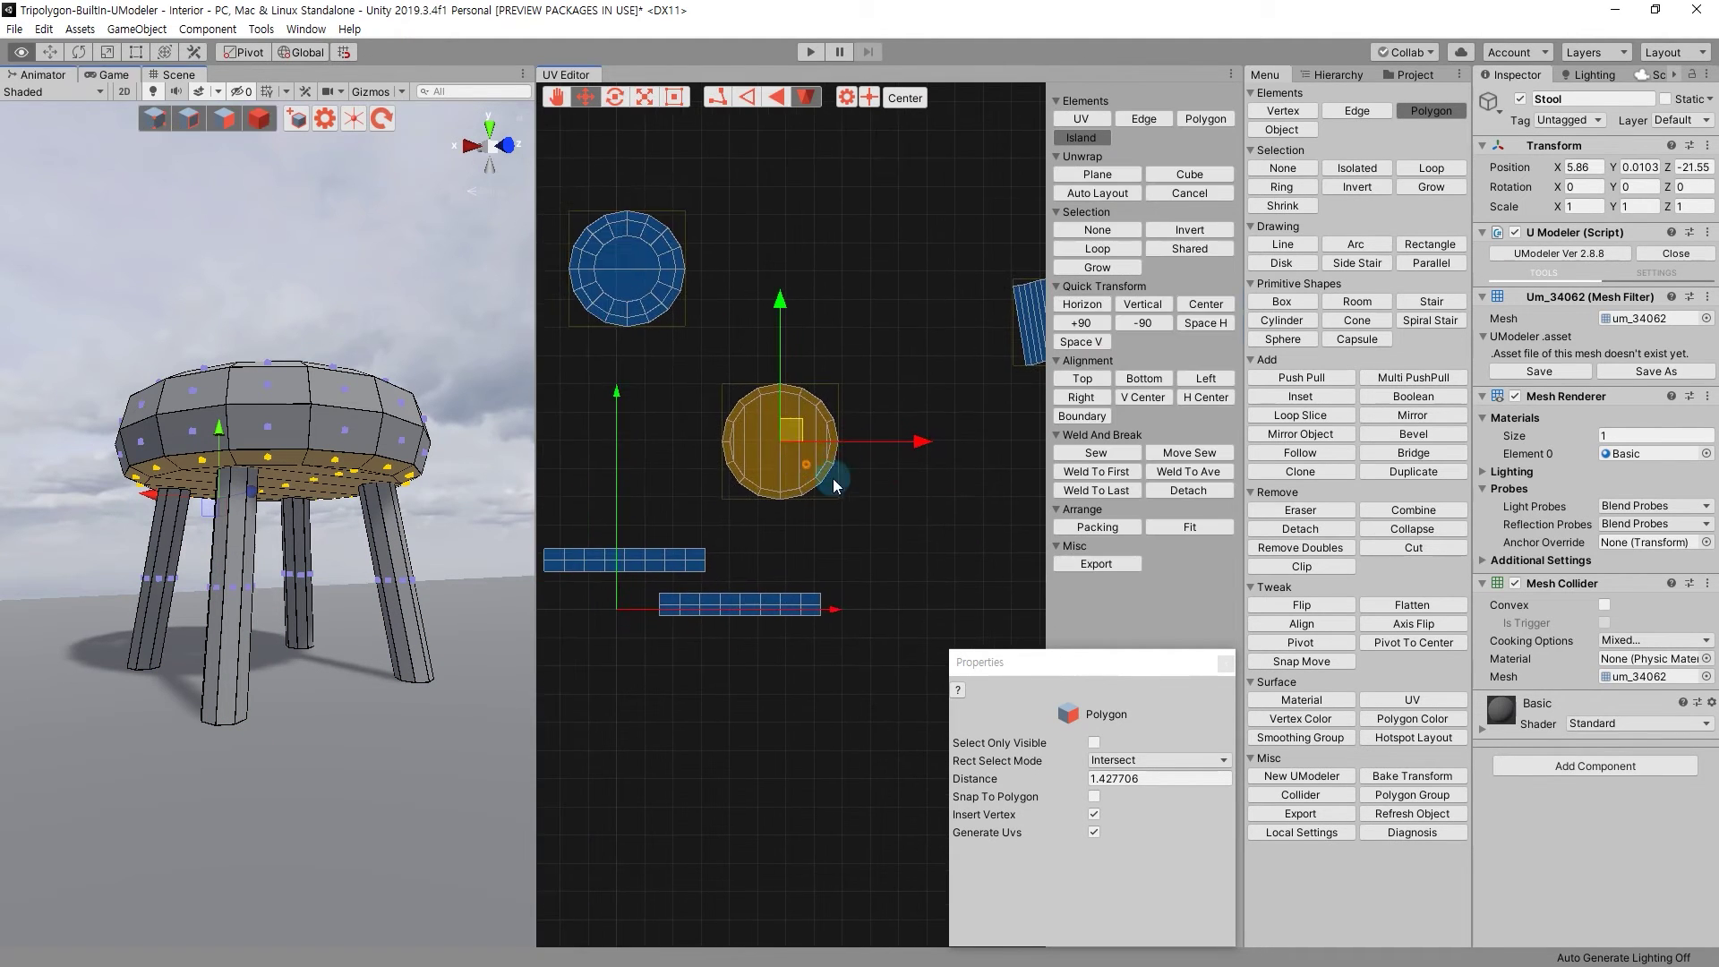
{"action": "scroll", "coordinate": [807, 472], "scroll_direction": "up", "scroll_amount": 2}
{"action": "left_click_drag", "start_coordinate": [777, 287], "coordinate": [778, 290]}
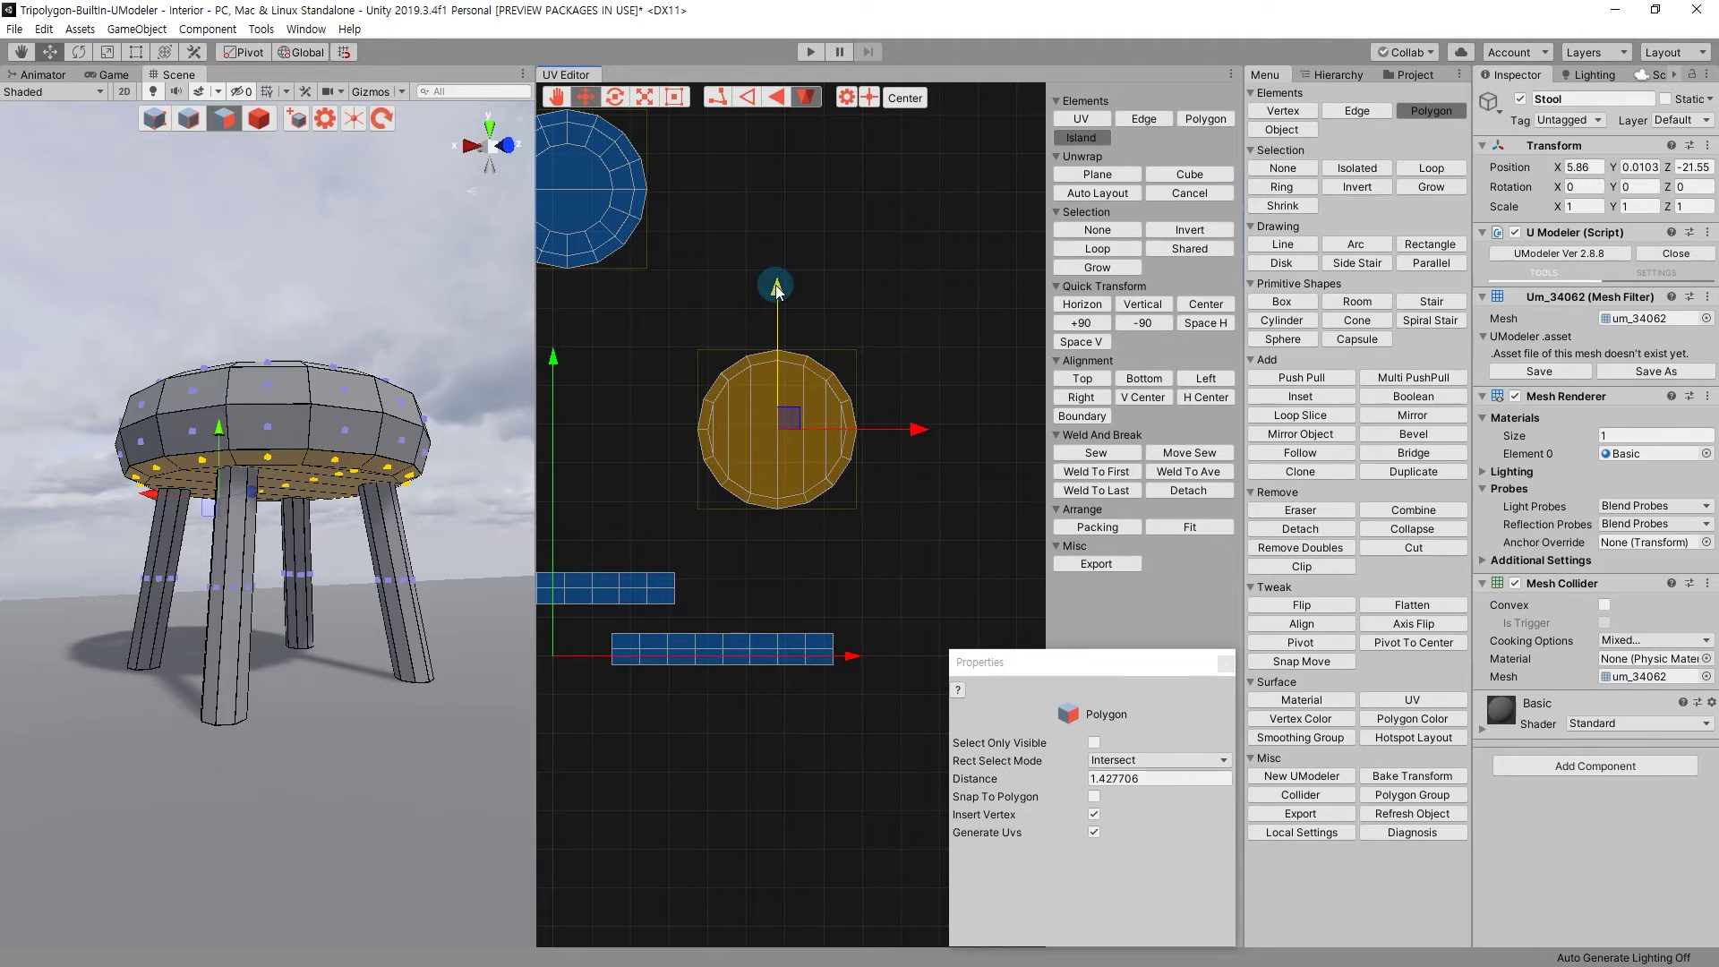
{"action": "left_click_drag", "start_coordinate": [916, 438], "coordinate": [920, 439]}
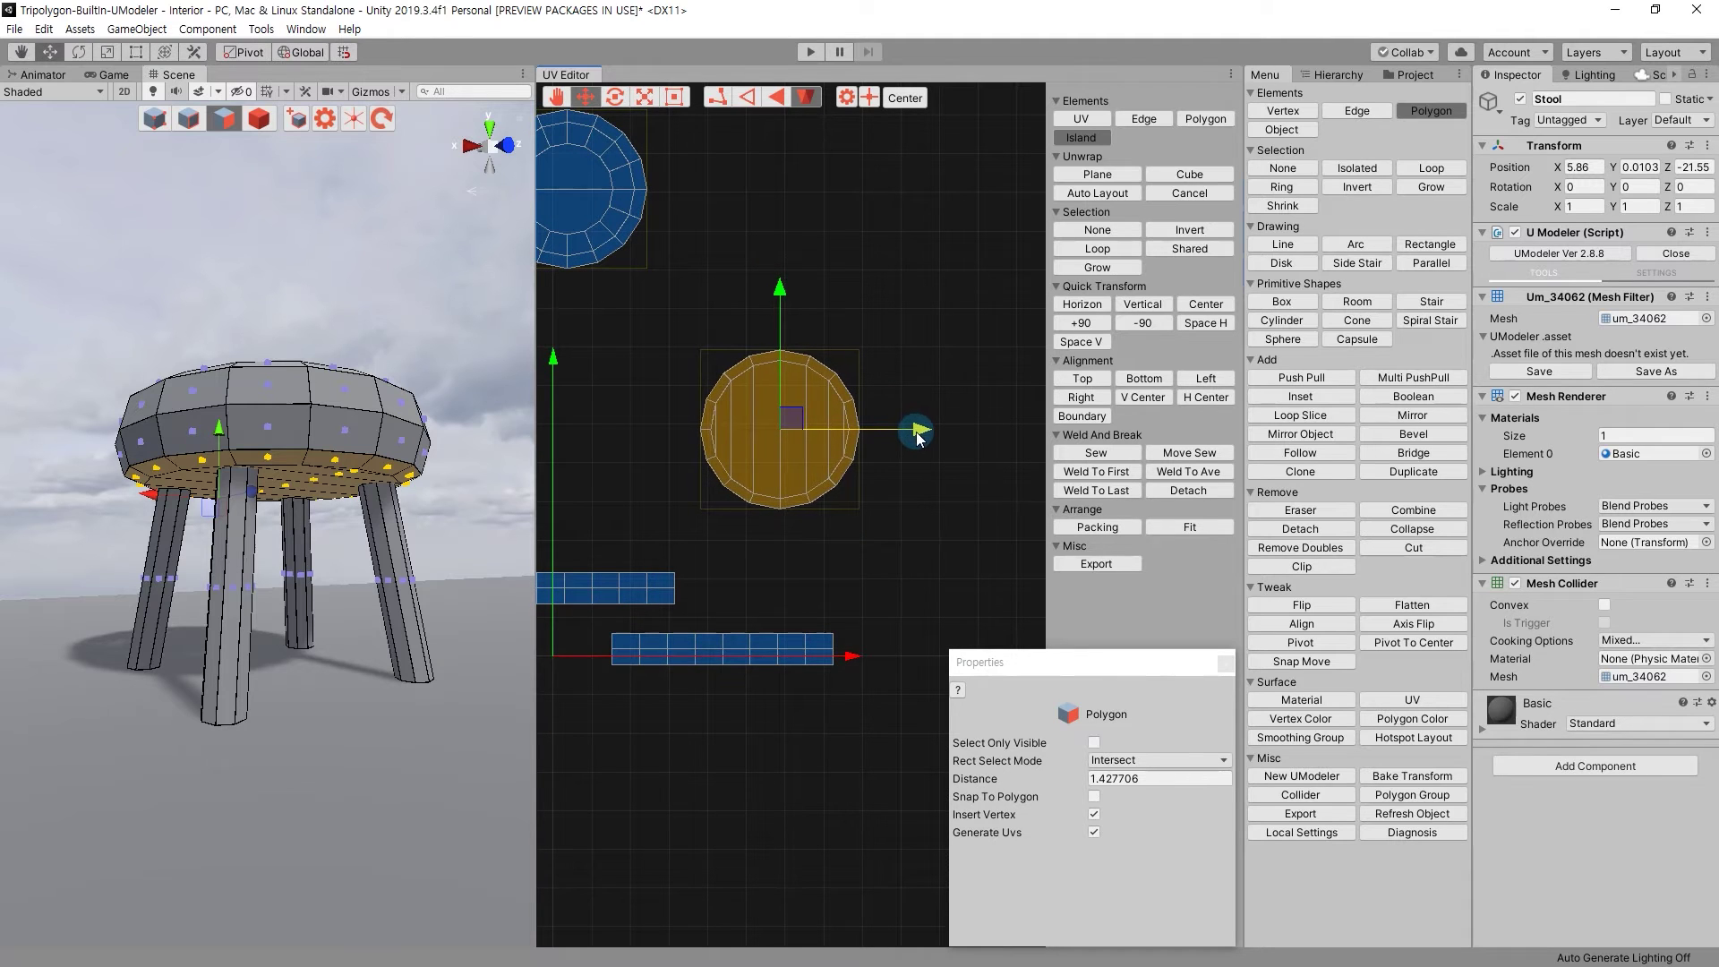
Place the second seat disc beside the first.
{"action": "middle_click_drag", "start_coordinate": [788, 288], "coordinate": [883, 299]}
{"action": "left_click", "coordinate": [646, 233]}
{"action": "mouse_move", "coordinate": [679, 191]}
{"action": "left_mouse_down"}
{"action": "mouse_move", "coordinate": [745, 429]}
{"action": "mouse_move", "coordinate": [744, 510]}
{"action": "left_mouse_up"}
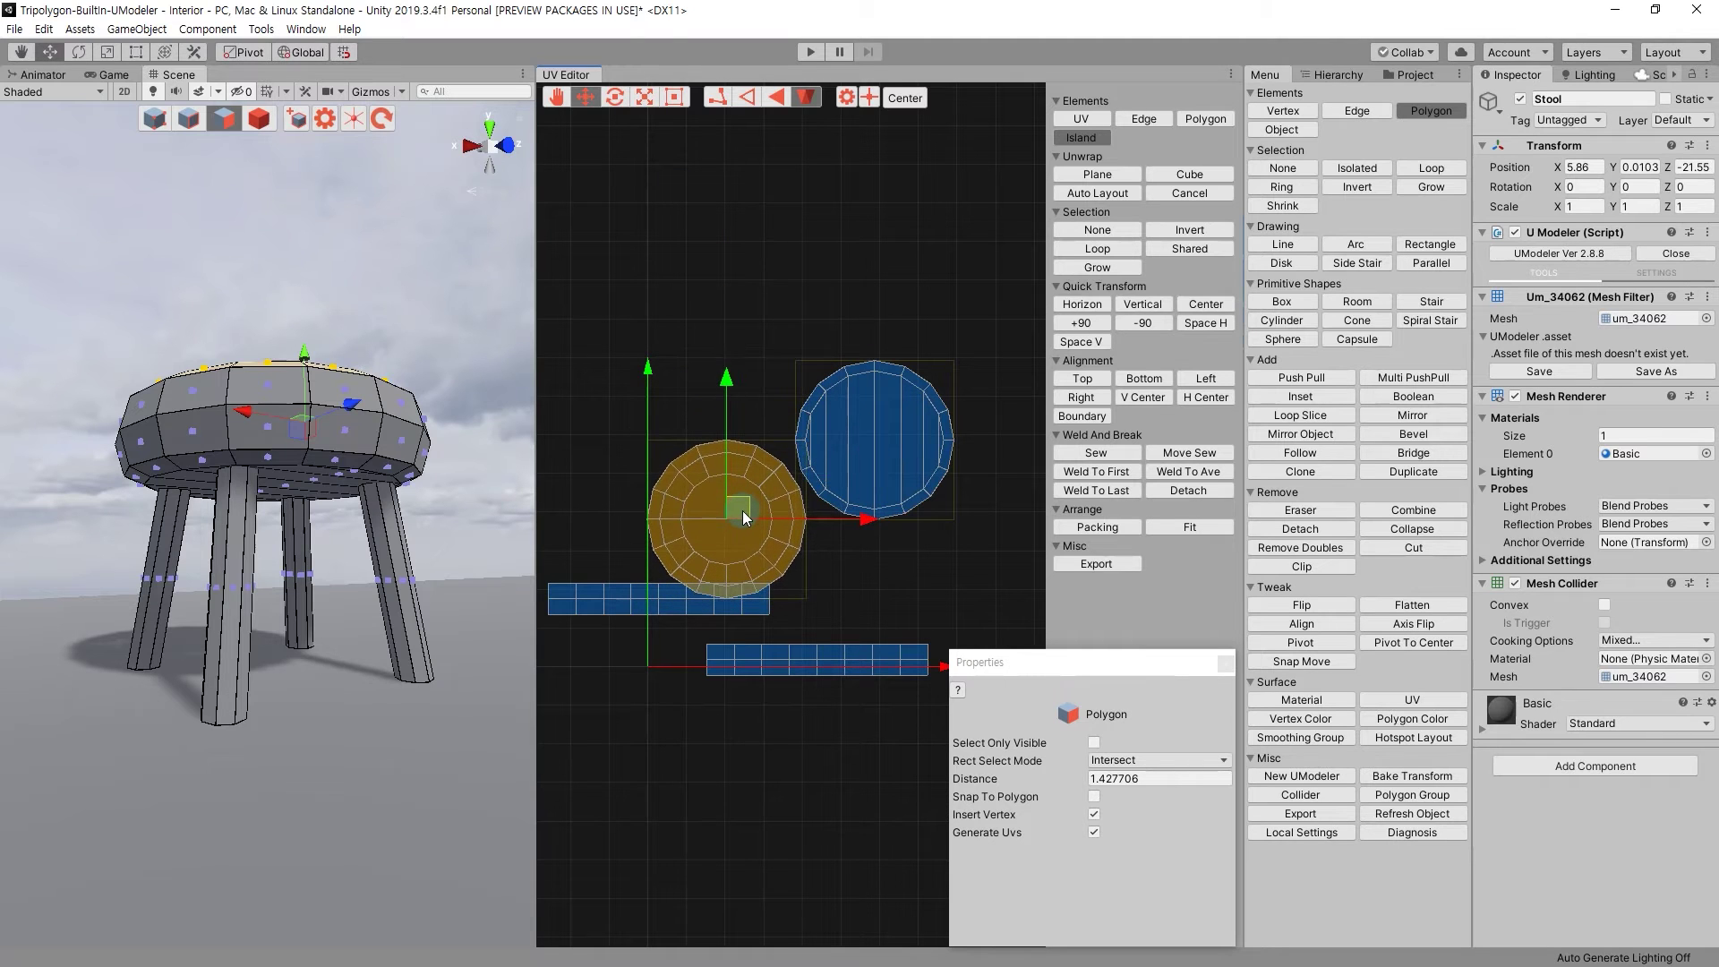
Stack the long seat side strip just above the lower strip.
{"action": "left_click", "coordinate": [786, 372]}
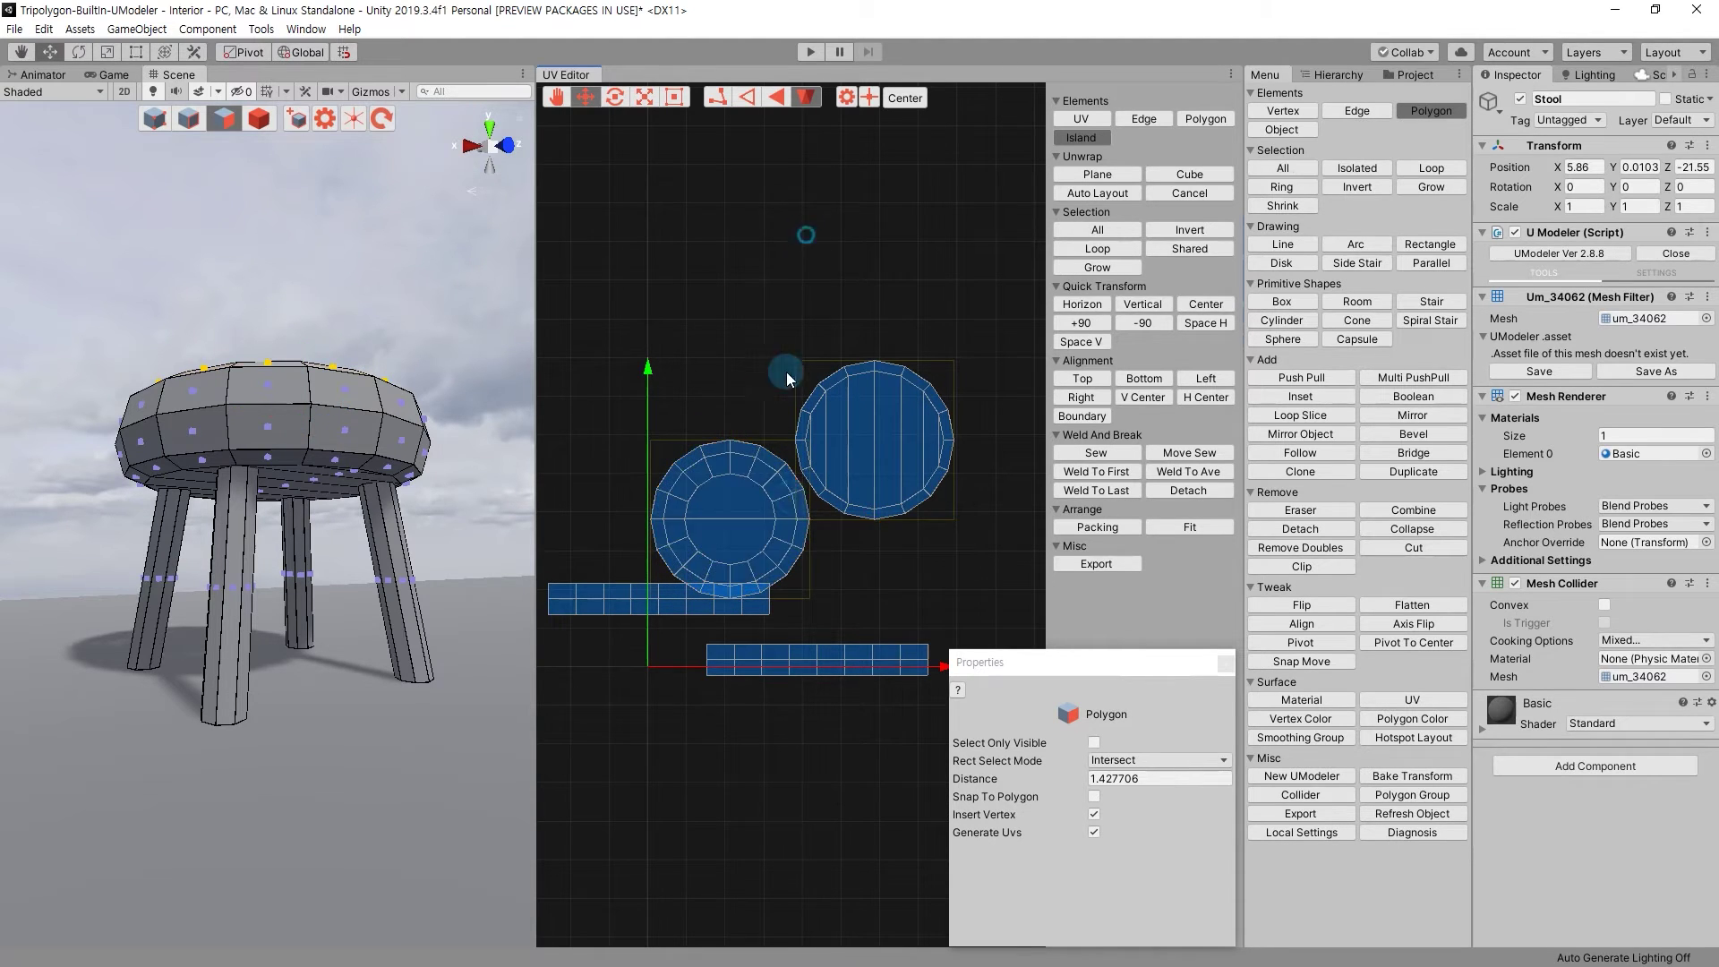
{"action": "middle_click_drag", "start_coordinate": [786, 372], "coordinate": [646, 424]}
{"action": "left_click", "coordinate": [647, 424]}
{"action": "left_click_drag", "start_coordinate": [645, 433], "coordinate": [798, 432]}
{"action": "left_click_drag", "start_coordinate": [857, 532], "coordinate": [804, 455]}
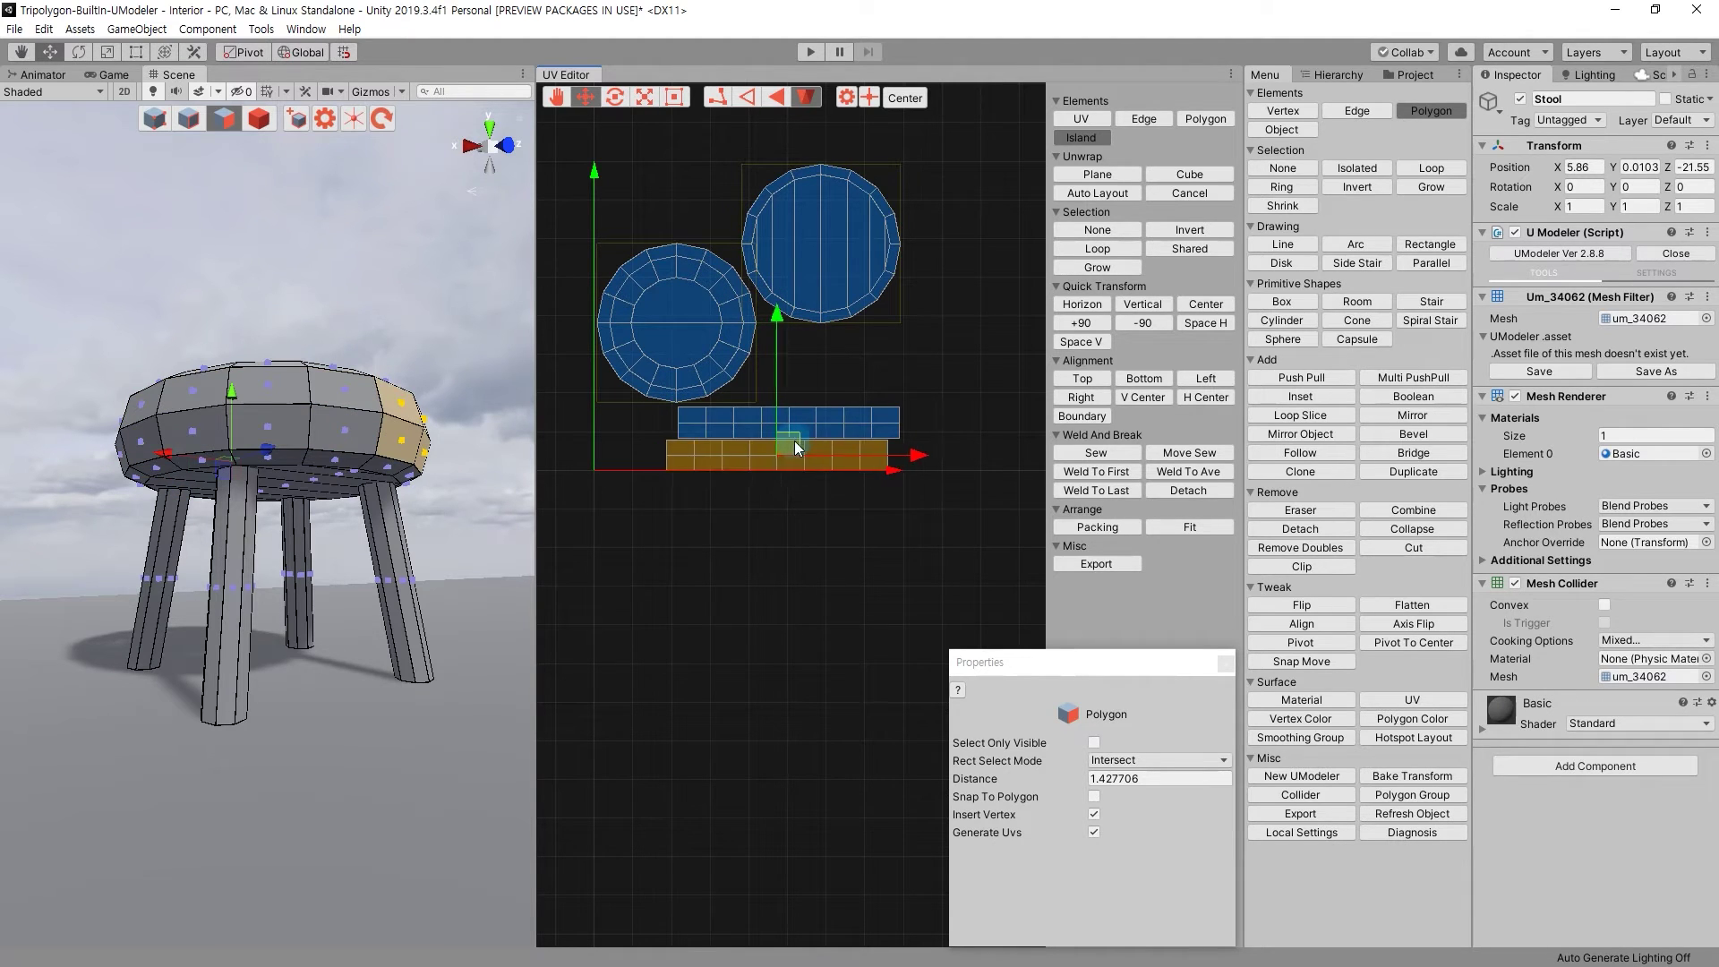
Line up the two seat side strips and close the gap between them.
{"action": "mouse_move", "coordinate": [835, 481]}
{"action": "right_mouse_down", "text": "alt"}
{"action": "mouse_move", "coordinate": [960, 501]}
{"action": "mouse_move", "coordinate": [767, 362]}
{"action": "right_mouse_up", "text": "alt"}
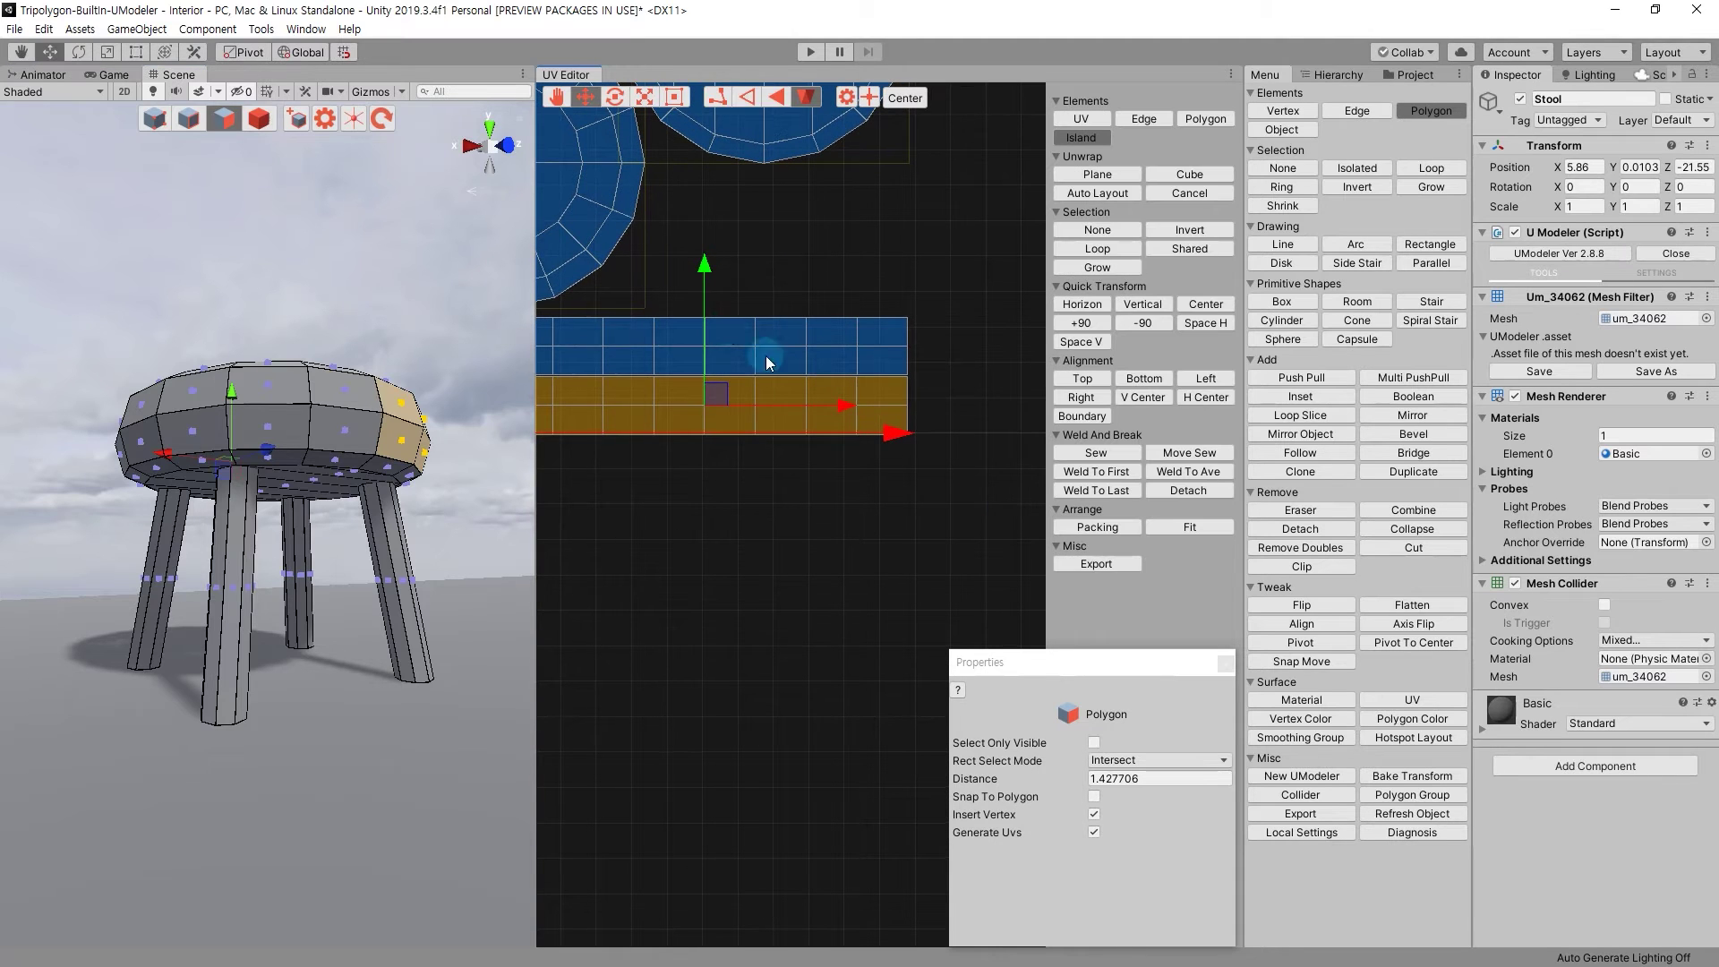
{"action": "left_click_drag", "start_coordinate": [715, 267], "coordinate": [708, 261]}
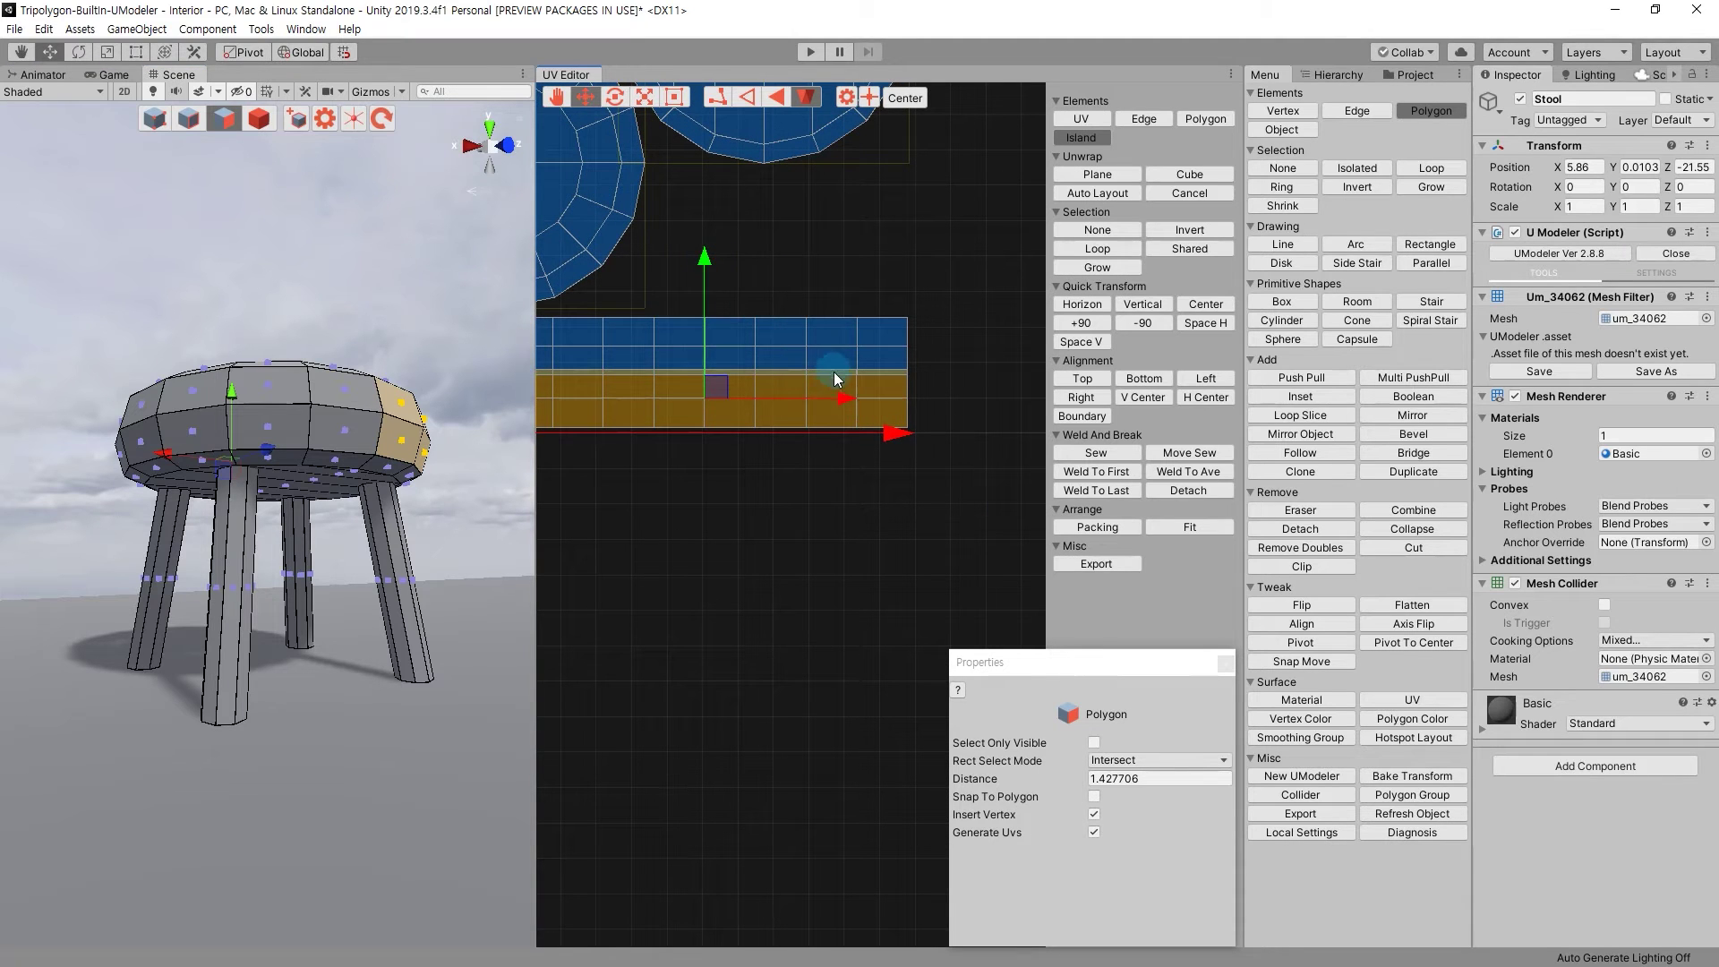
{"action": "scroll", "coordinate": [841, 399], "scroll_direction": "down", "scroll_amount": 3}
{"action": "left_click", "coordinate": [947, 449]}
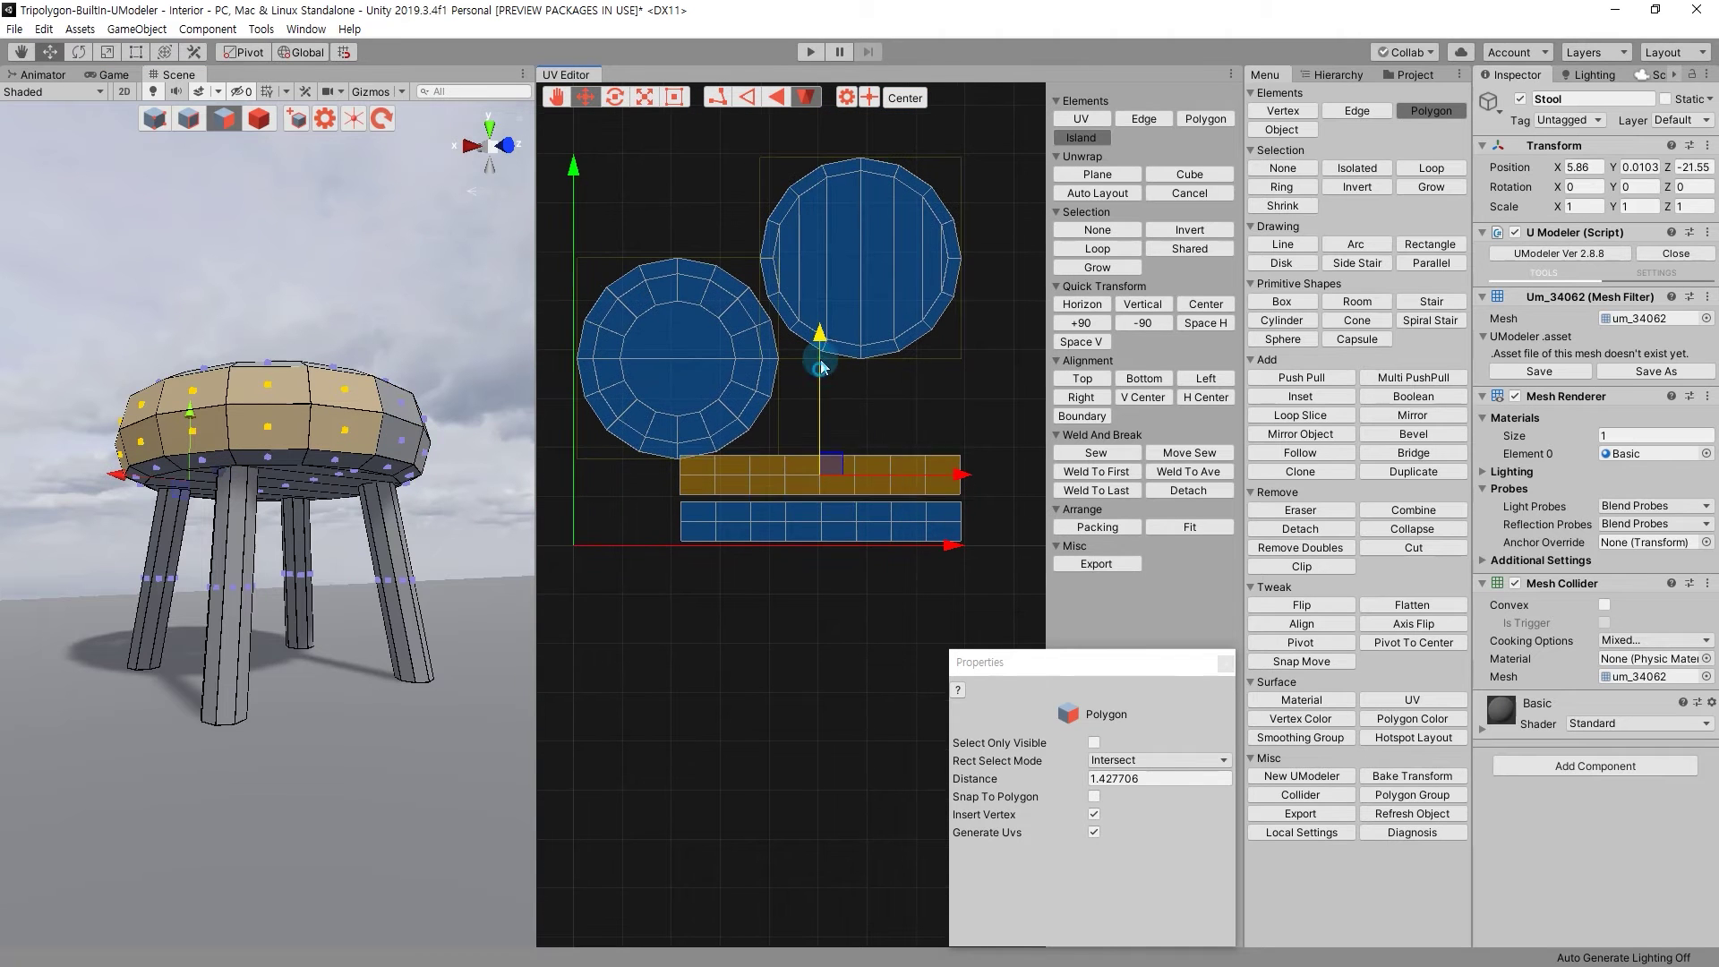
{"action": "scroll", "coordinate": [831, 374], "scroll_direction": "down", "scroll_amount": 2}
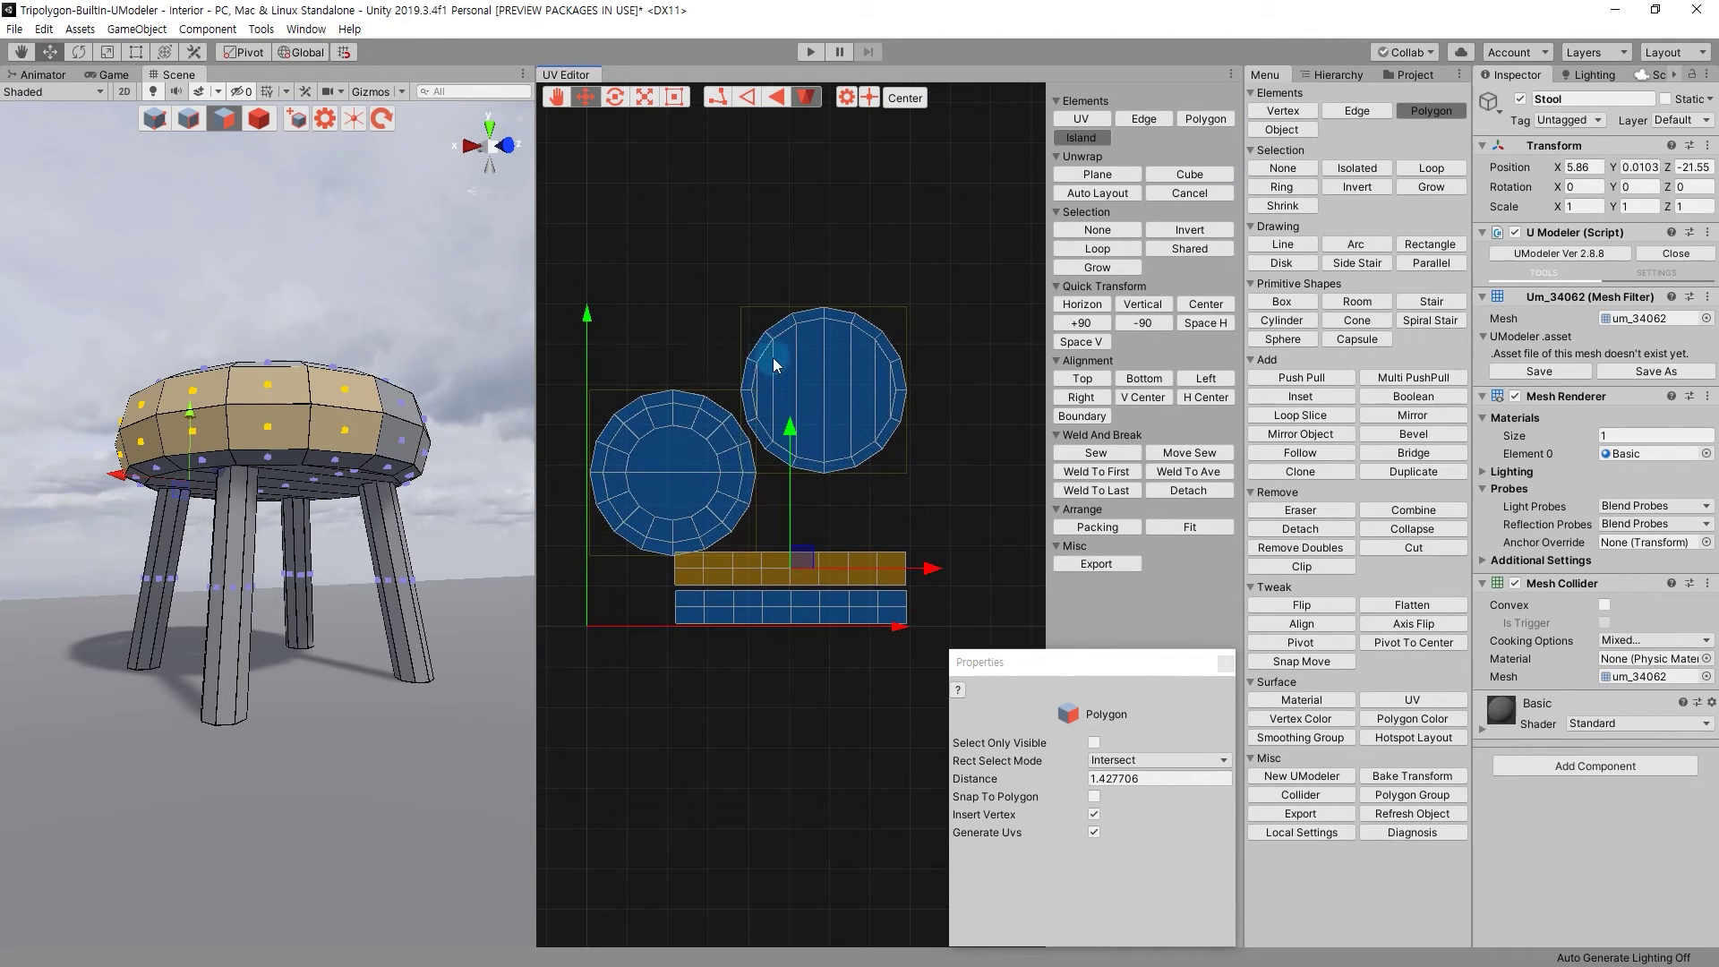
Raise the lower-left seat disc slightly.
{"action": "left_click", "coordinate": [653, 403]}
{"action": "scroll", "coordinate": [680, 358], "scroll_direction": "up", "scroll_amount": 2}
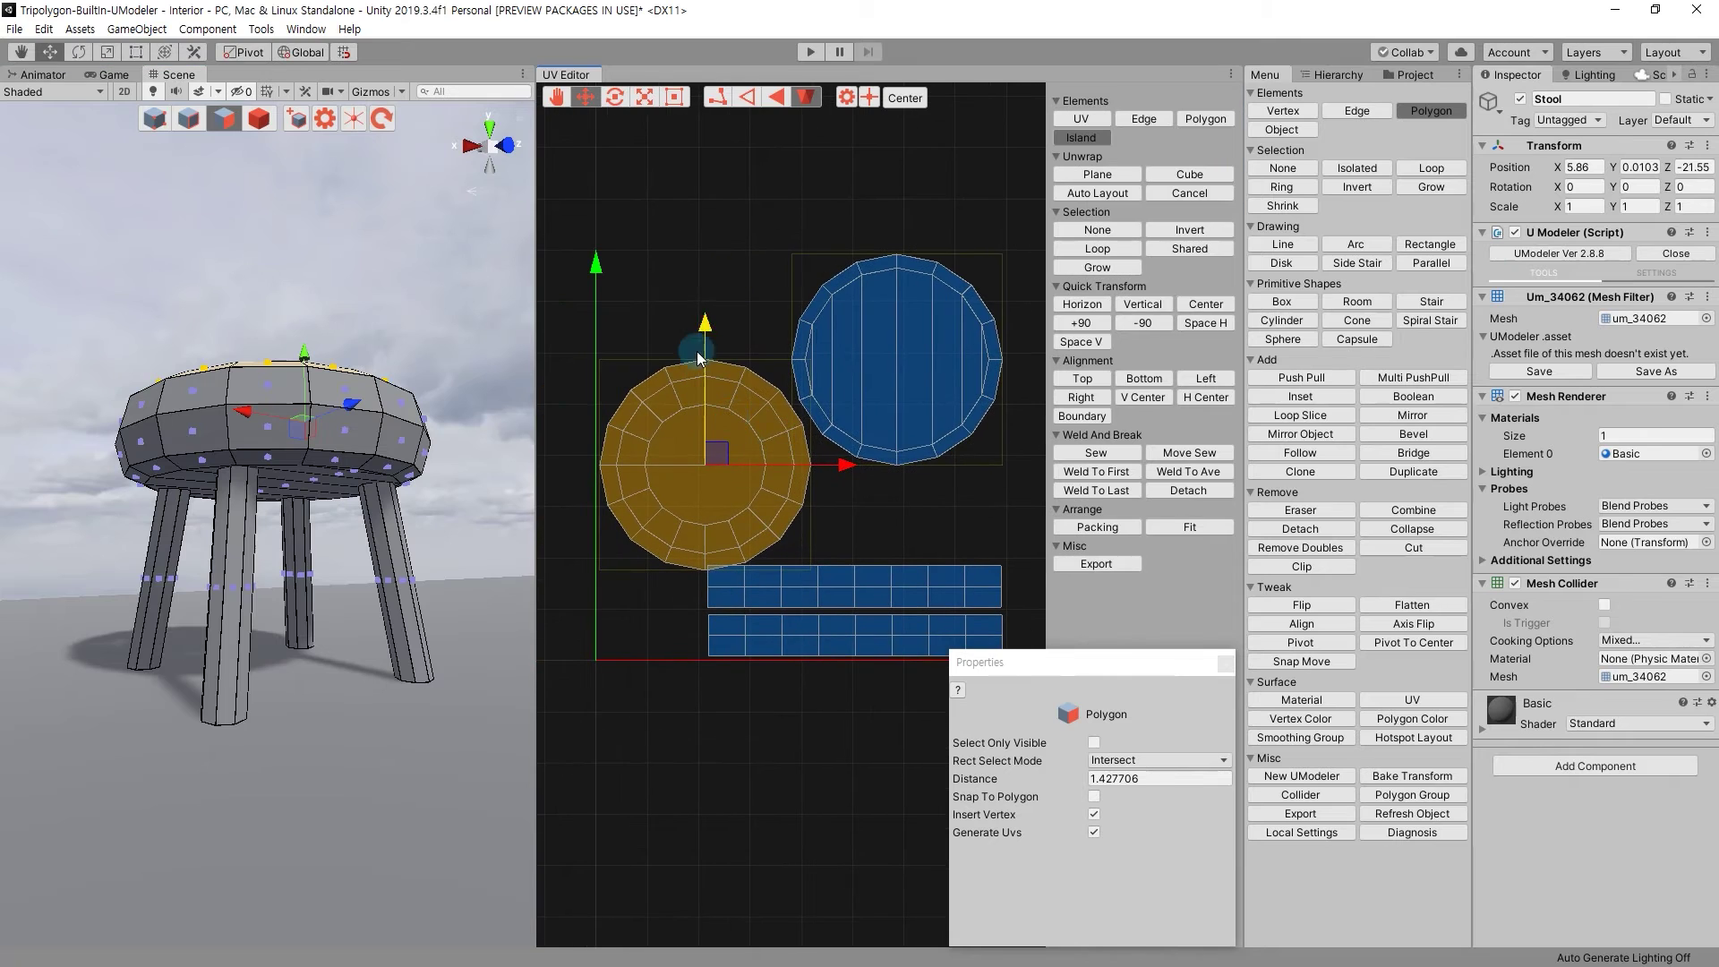
{"action": "left_click_drag", "start_coordinate": [709, 326], "coordinate": [708, 315]}
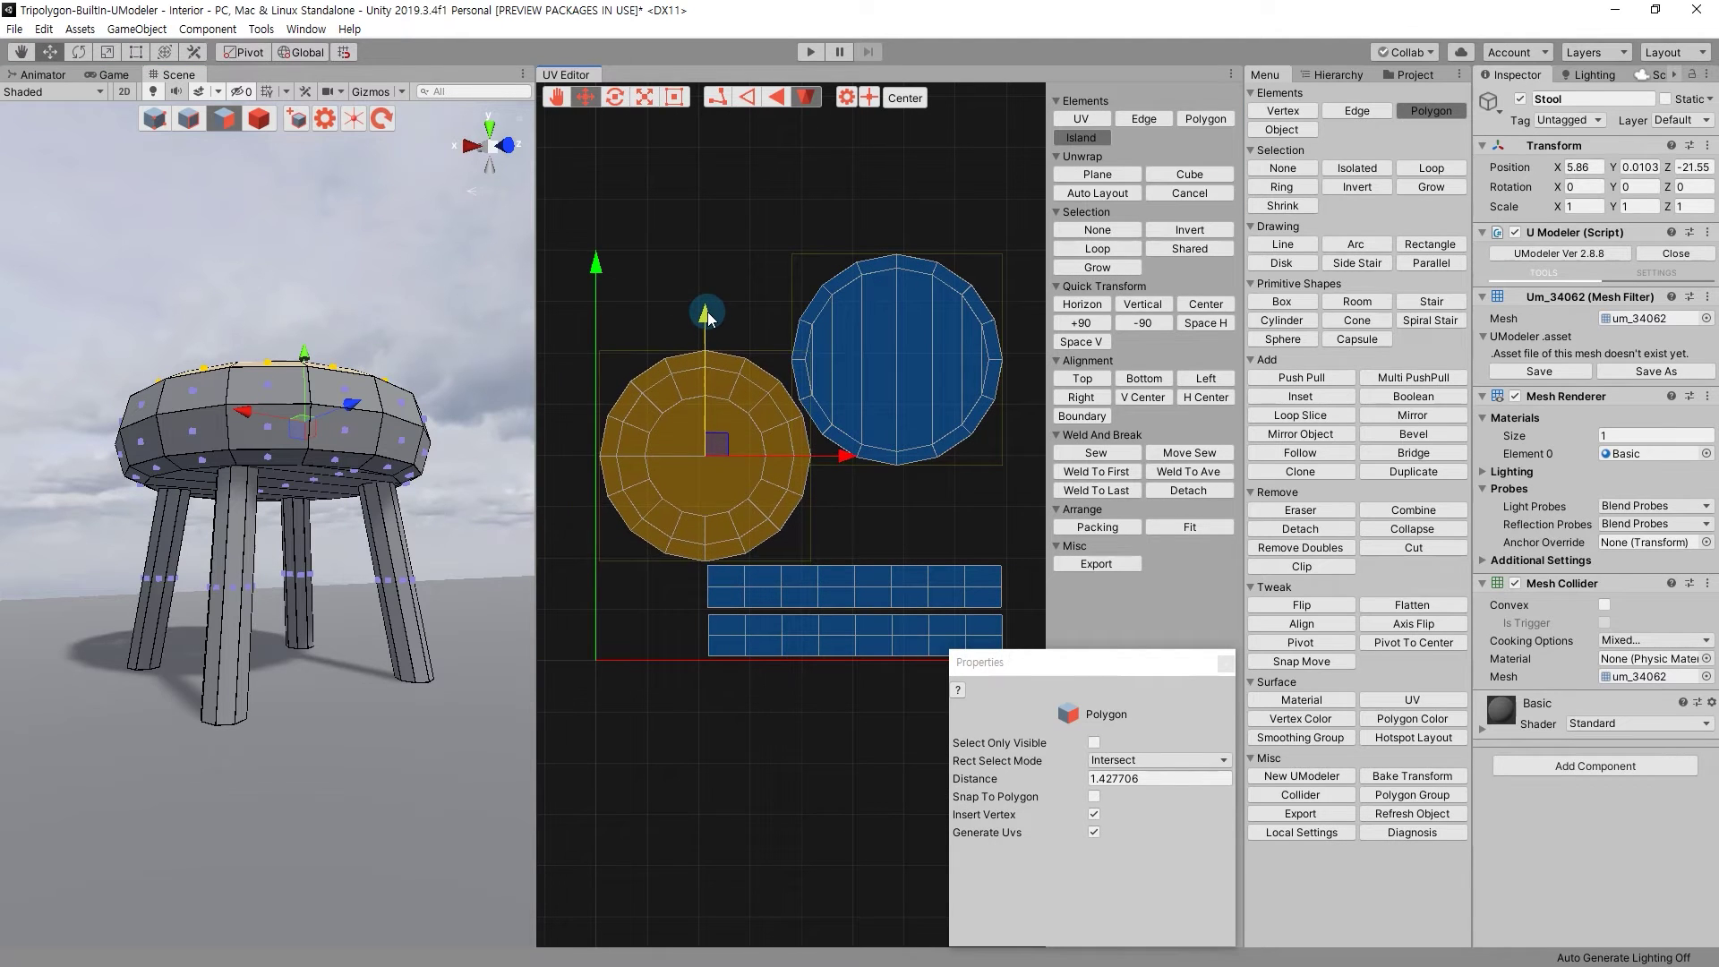
{"action": "scroll", "coordinate": [976, 360], "scroll_direction": "down", "scroll_amount": 3}
Box-select the four leg strips and move them below the seat islands.
{"action": "mouse_move", "coordinate": [964, 350]}
{"action": "middle_mouse_down"}
{"action": "mouse_move", "coordinate": [791, 346]}
{"action": "mouse_move", "coordinate": [874, 335]}
{"action": "middle_mouse_up"}
{"action": "mouse_move", "coordinate": [874, 334]}
{"action": "left_mouse_down"}
{"action": "mouse_move", "coordinate": [1026, 412]}
{"action": "mouse_move", "coordinate": [815, 609]}
{"action": "left_mouse_up"}
{"action": "mouse_move", "coordinate": [909, 698]}
{"action": "left_mouse_down"}
{"action": "mouse_move", "coordinate": [694, 488]}
{"action": "mouse_move", "coordinate": [766, 539]}
{"action": "left_mouse_up"}
{"action": "key", "text": "r"}
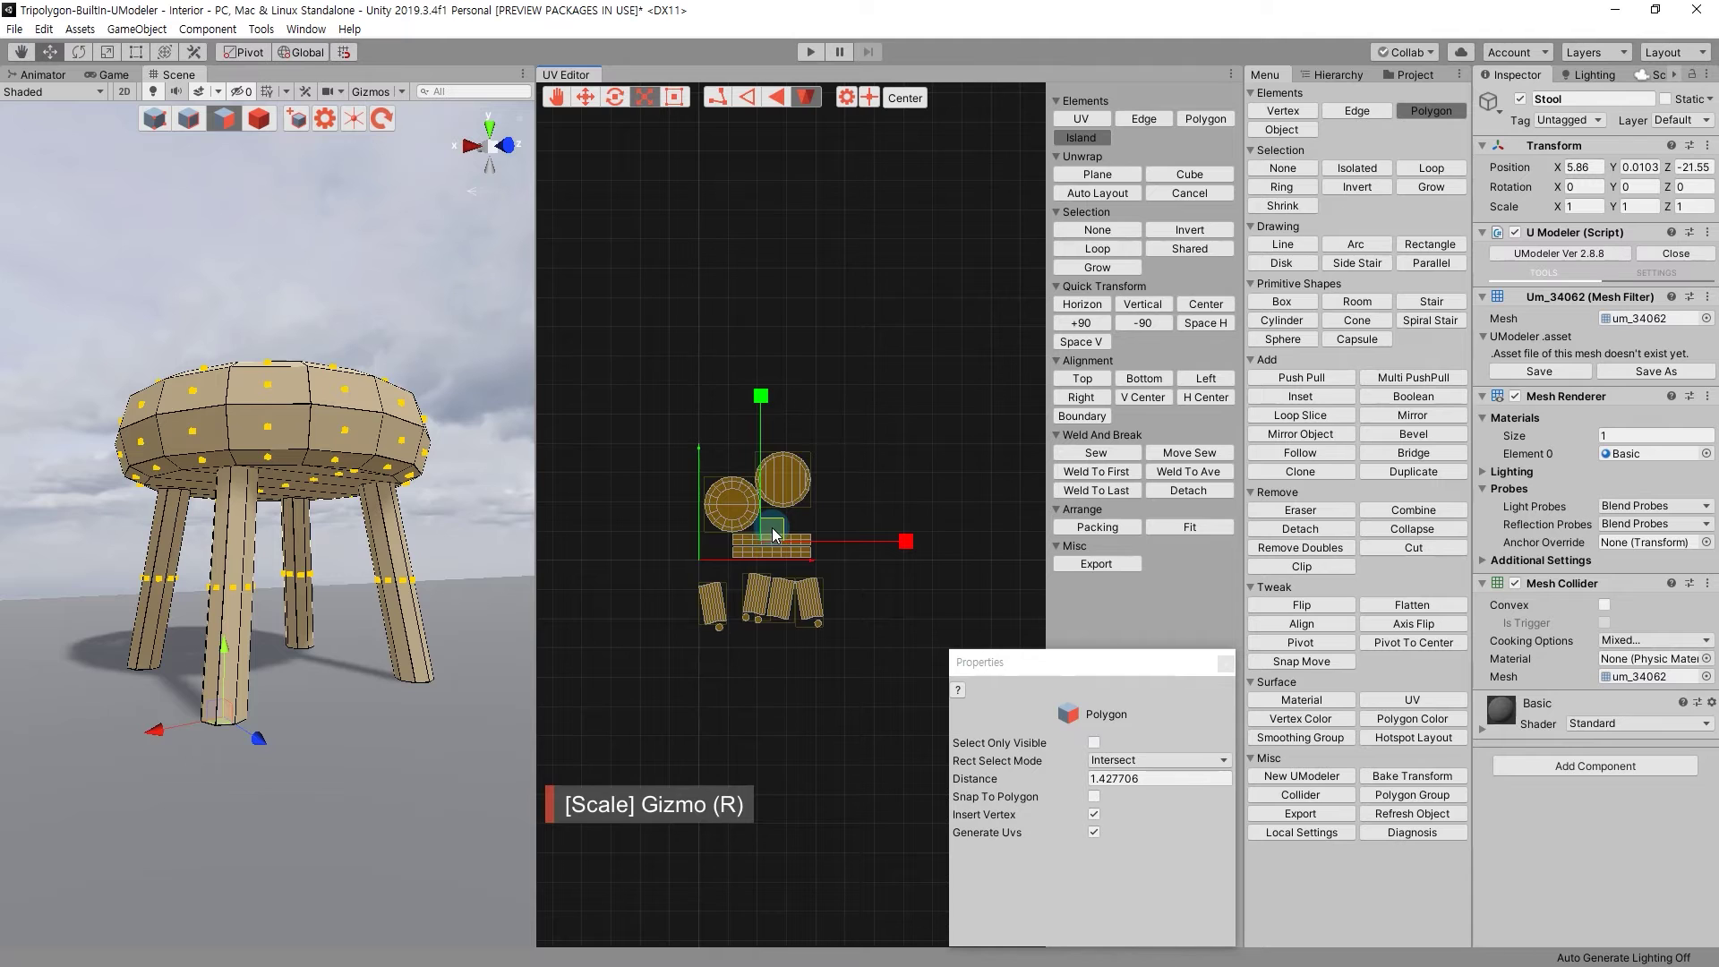
Undo the scaling and raise the left seat disc level with the other.
{"action": "key", "text": "ctrl+z"}
{"action": "key", "text": "ctrl+z"}
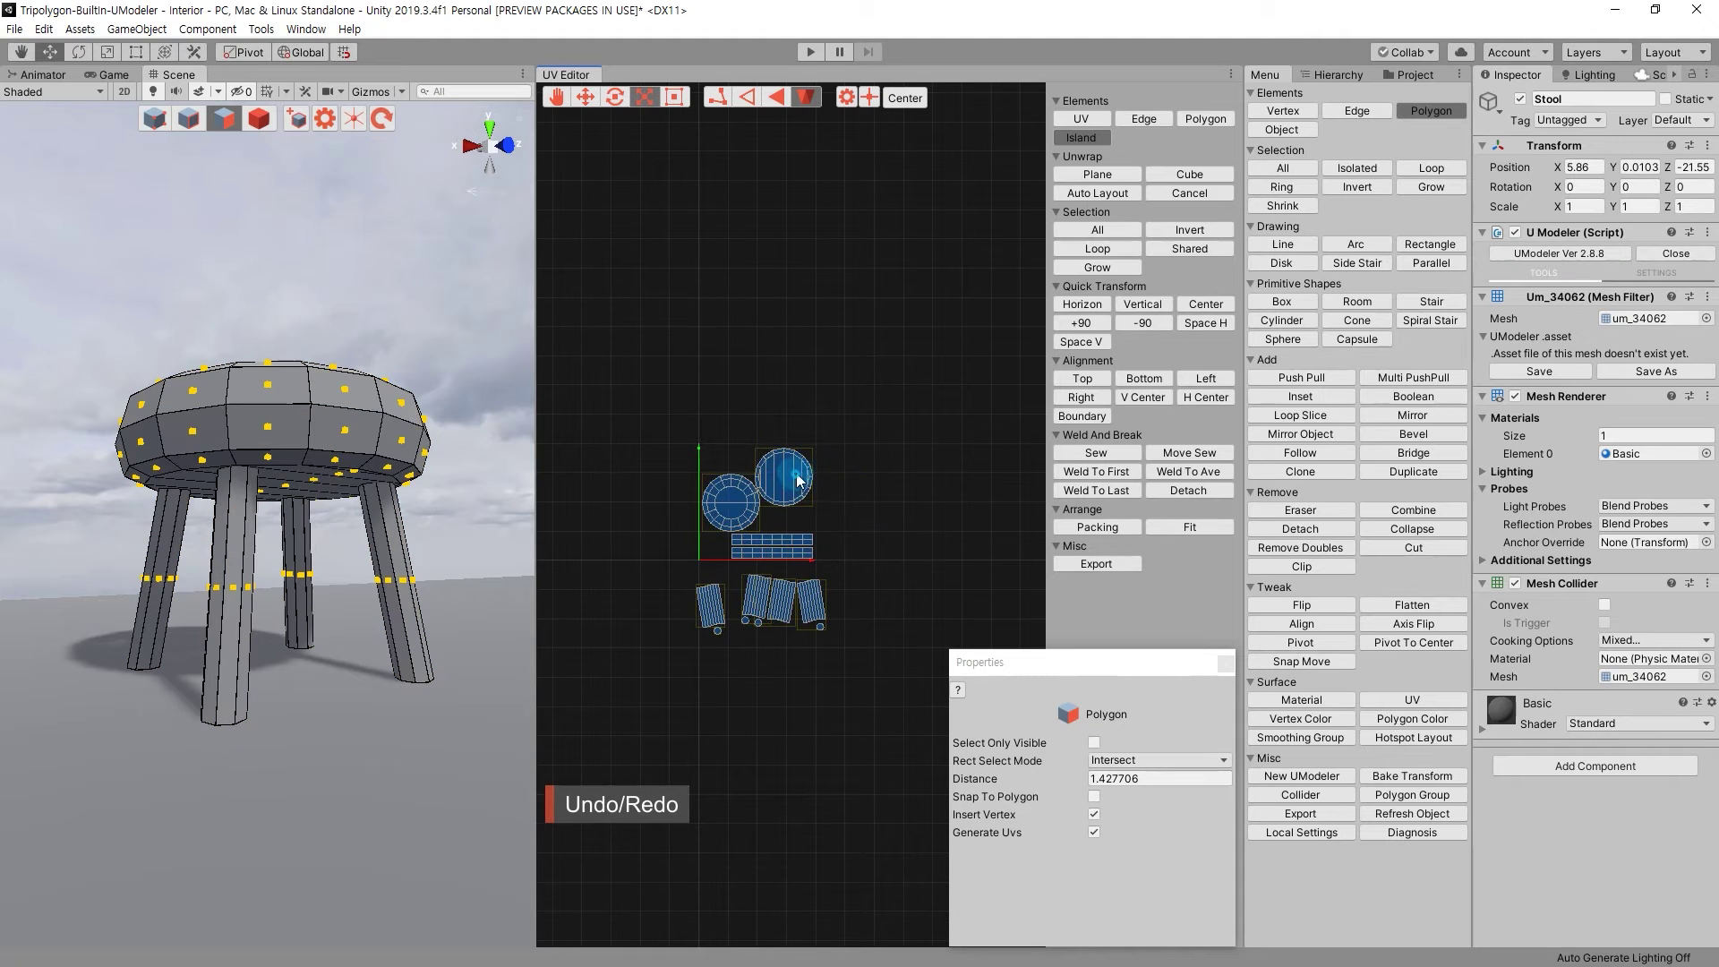
{"action": "left_click", "coordinate": [800, 481]}
{"action": "key", "text": "w"}
{"action": "key", "text": "f"}
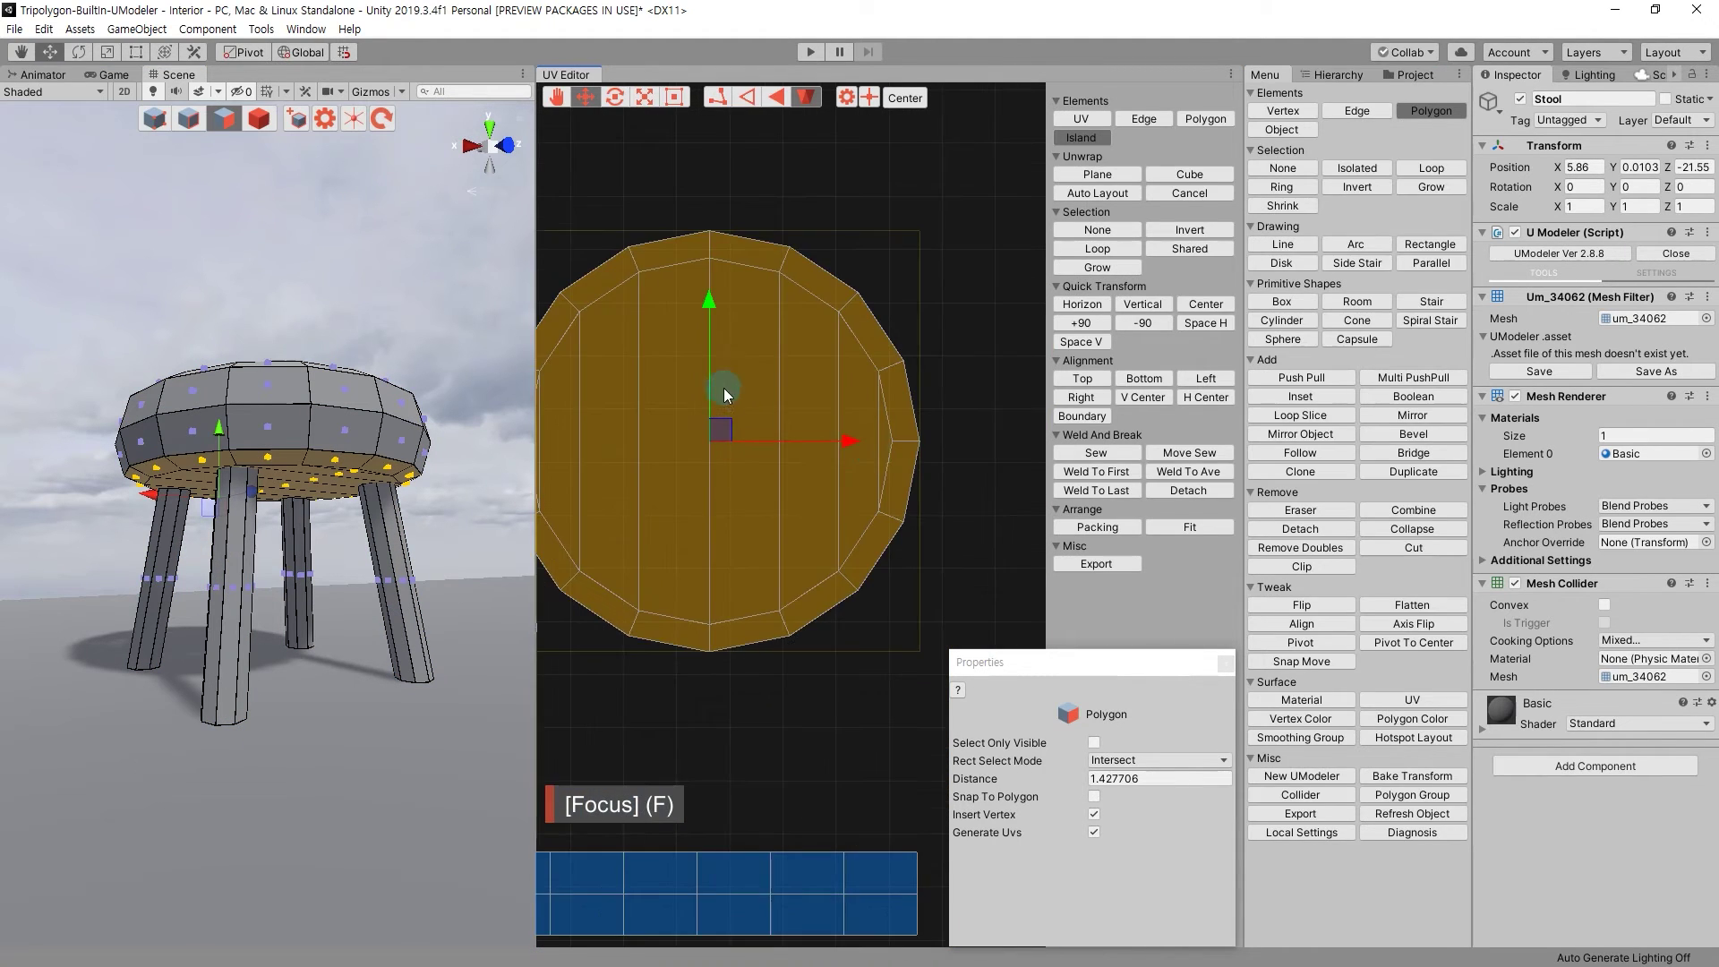
{"action": "scroll", "coordinate": [861, 438], "scroll_direction": "down", "scroll_amount": 3}
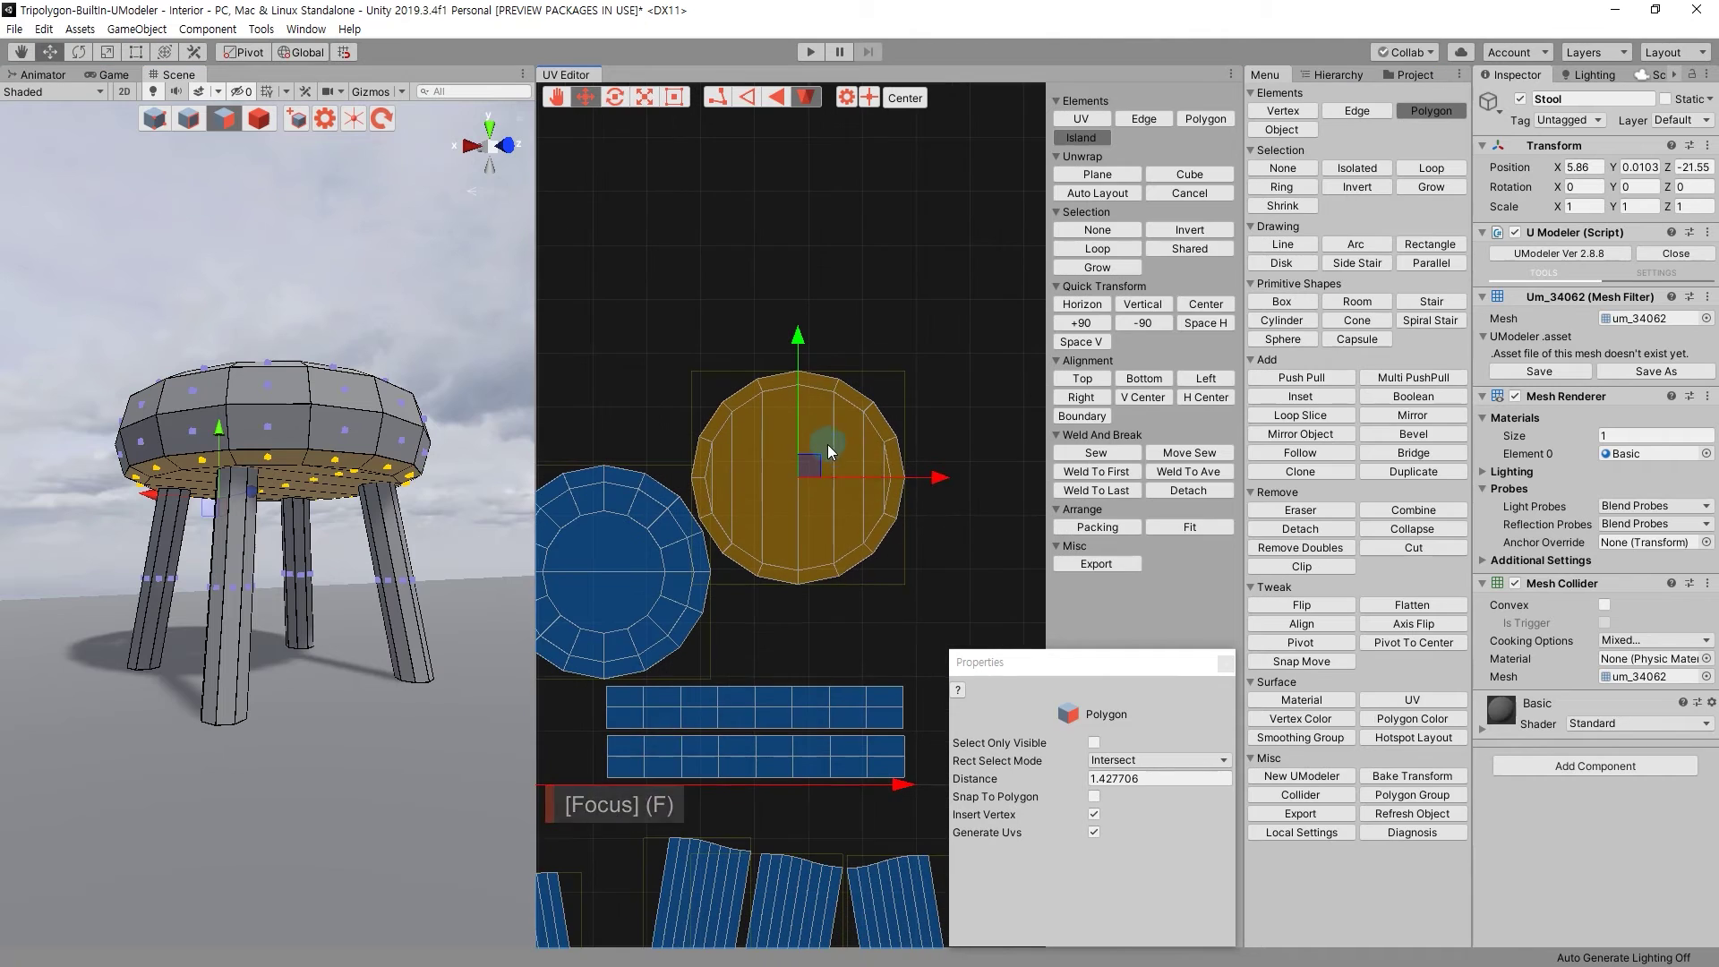
{"action": "middle_click_drag", "start_coordinate": [827, 444], "coordinate": [881, 401]}
{"action": "scroll", "coordinate": [868, 407], "scroll_direction": "down", "scroll_amount": 1}
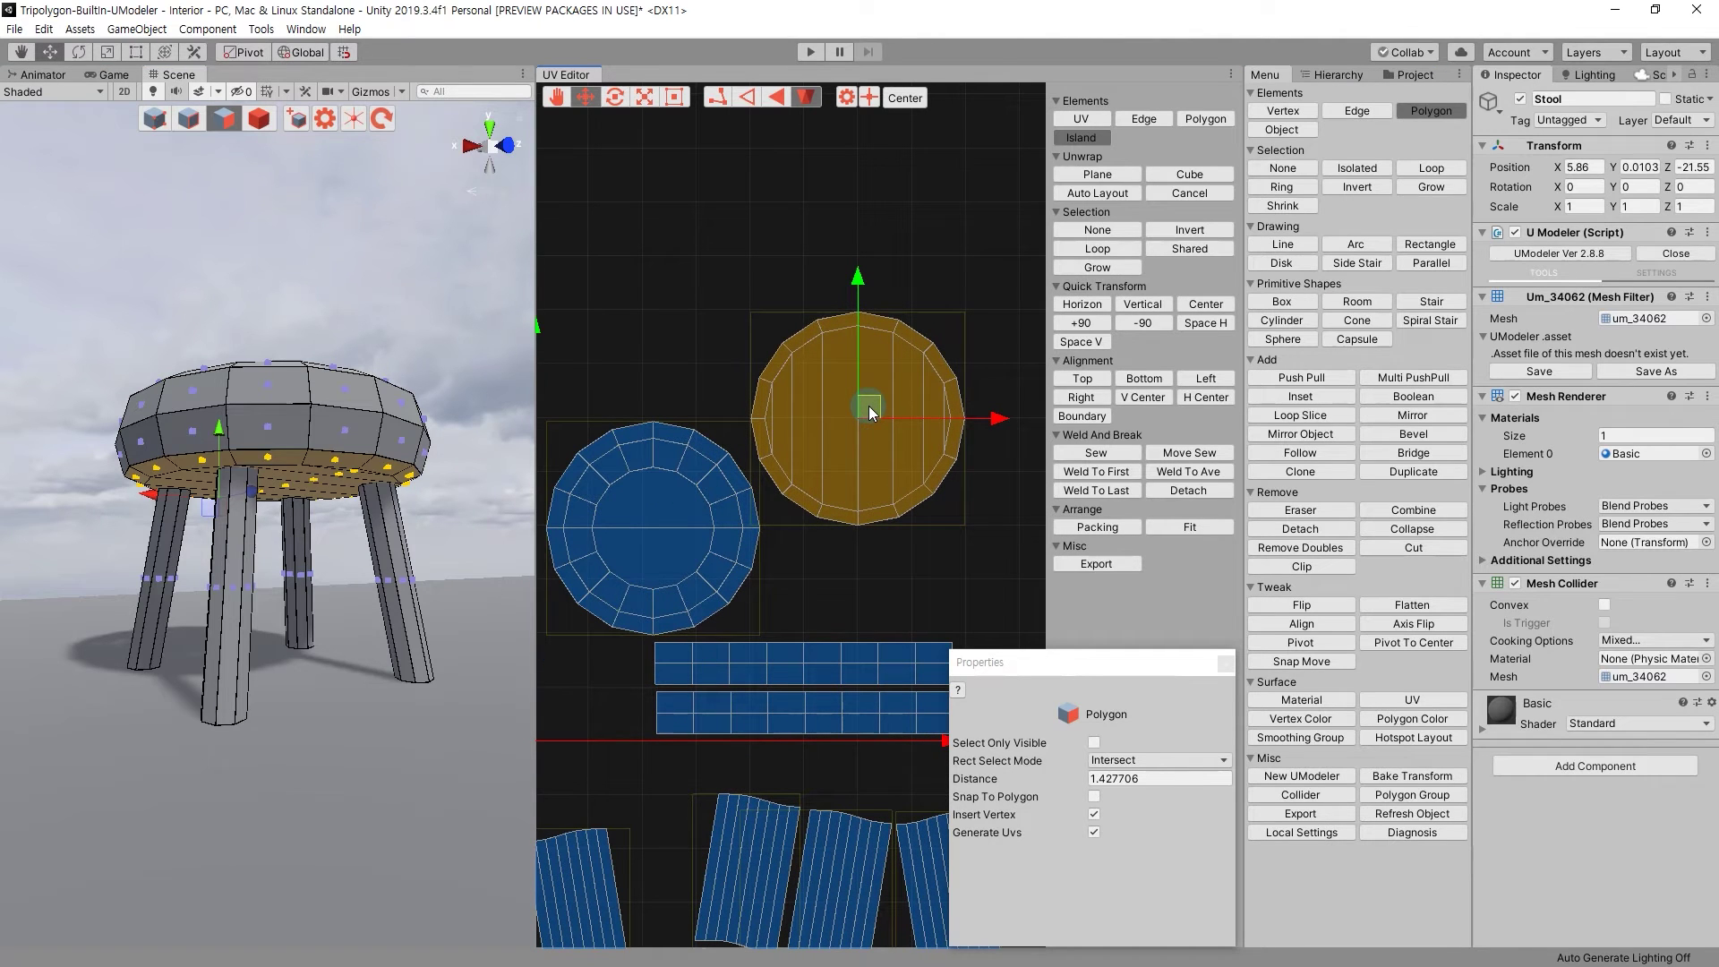
{"action": "middle_click_drag", "start_coordinate": [664, 412], "coordinate": [790, 343]}
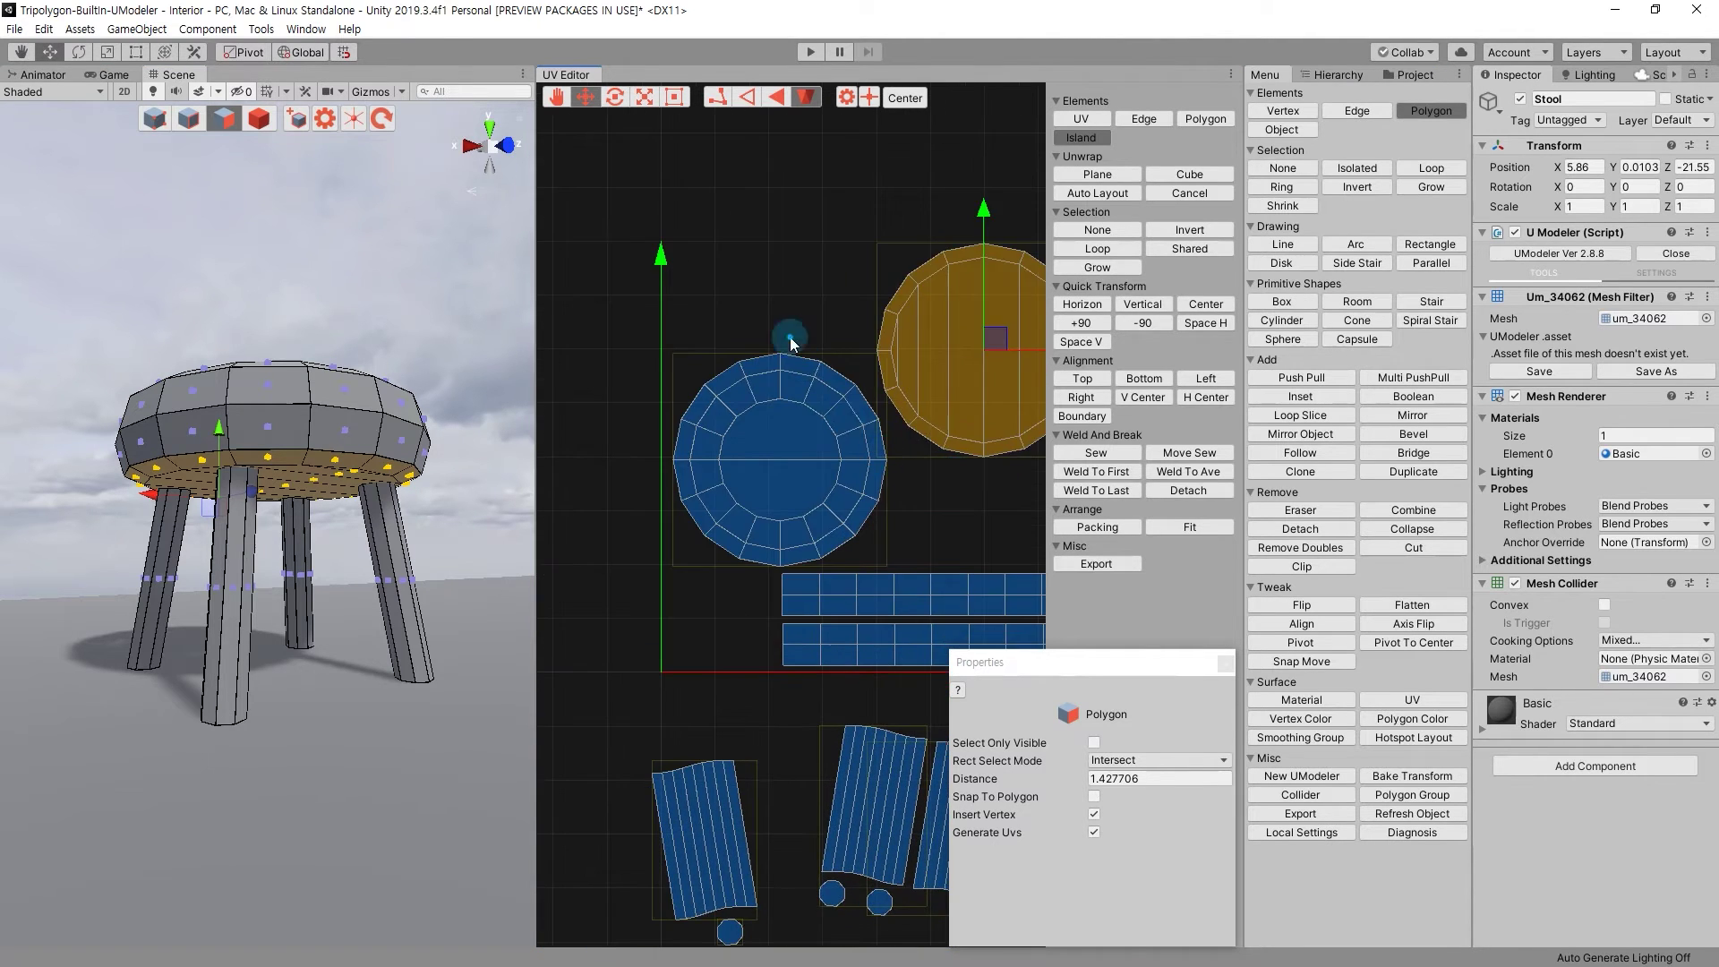
{"action": "left_click", "coordinate": [803, 419]}
{"action": "mouse_move", "coordinate": [791, 447]}
{"action": "left_mouse_down"}
{"action": "mouse_move", "coordinate": [788, 383]}
{"action": "mouse_move", "coordinate": [787, 401]}
{"action": "left_mouse_up"}
Move both seat side strips left under the discs.
{"action": "middle_click_drag", "start_coordinate": [787, 401], "coordinate": [673, 243]}
{"action": "mouse_move", "coordinate": [658, 386]}
{"action": "left_mouse_down"}
{"action": "mouse_move", "coordinate": [947, 479]}
{"action": "mouse_move", "coordinate": [835, 459]}
{"action": "left_mouse_up"}
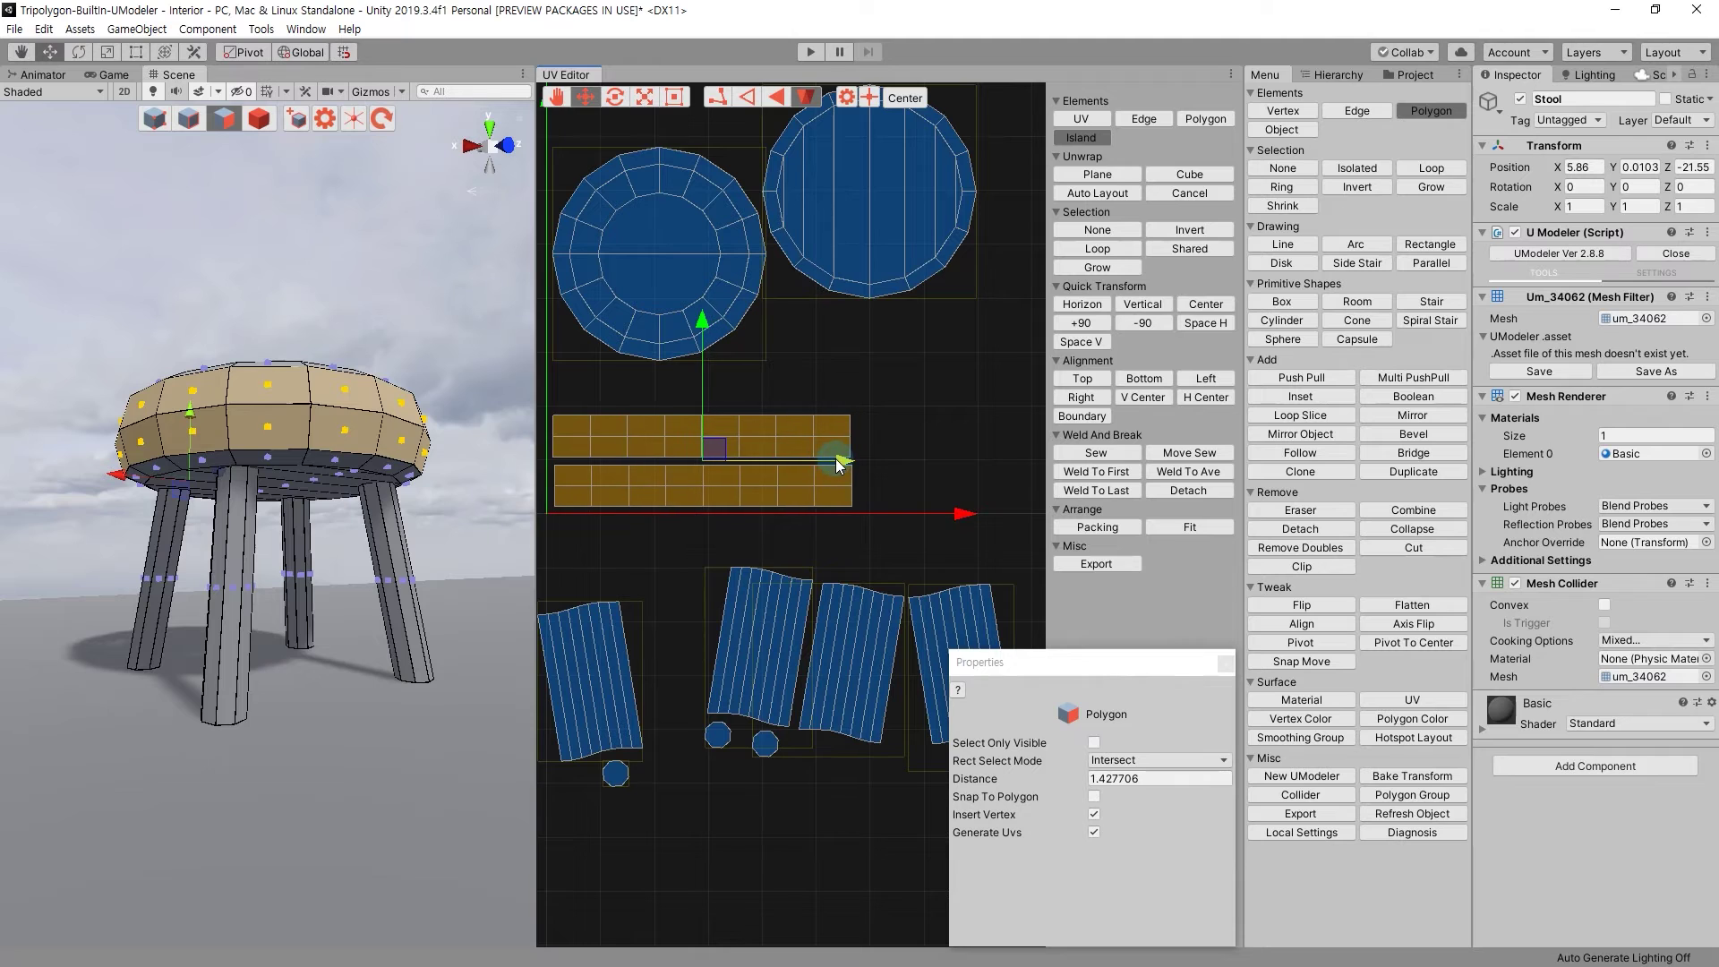
{"action": "left_click", "coordinate": [922, 537]}
Reposition the rightmost leg strip and its cap back into the leg row.
{"action": "middle_click_drag", "start_coordinate": [921, 537], "coordinate": [873, 410]}
{"action": "left_click_drag", "start_coordinate": [878, 406], "coordinate": [996, 619]}
{"action": "middle_click_drag", "start_coordinate": [996, 620], "coordinate": [868, 479]}
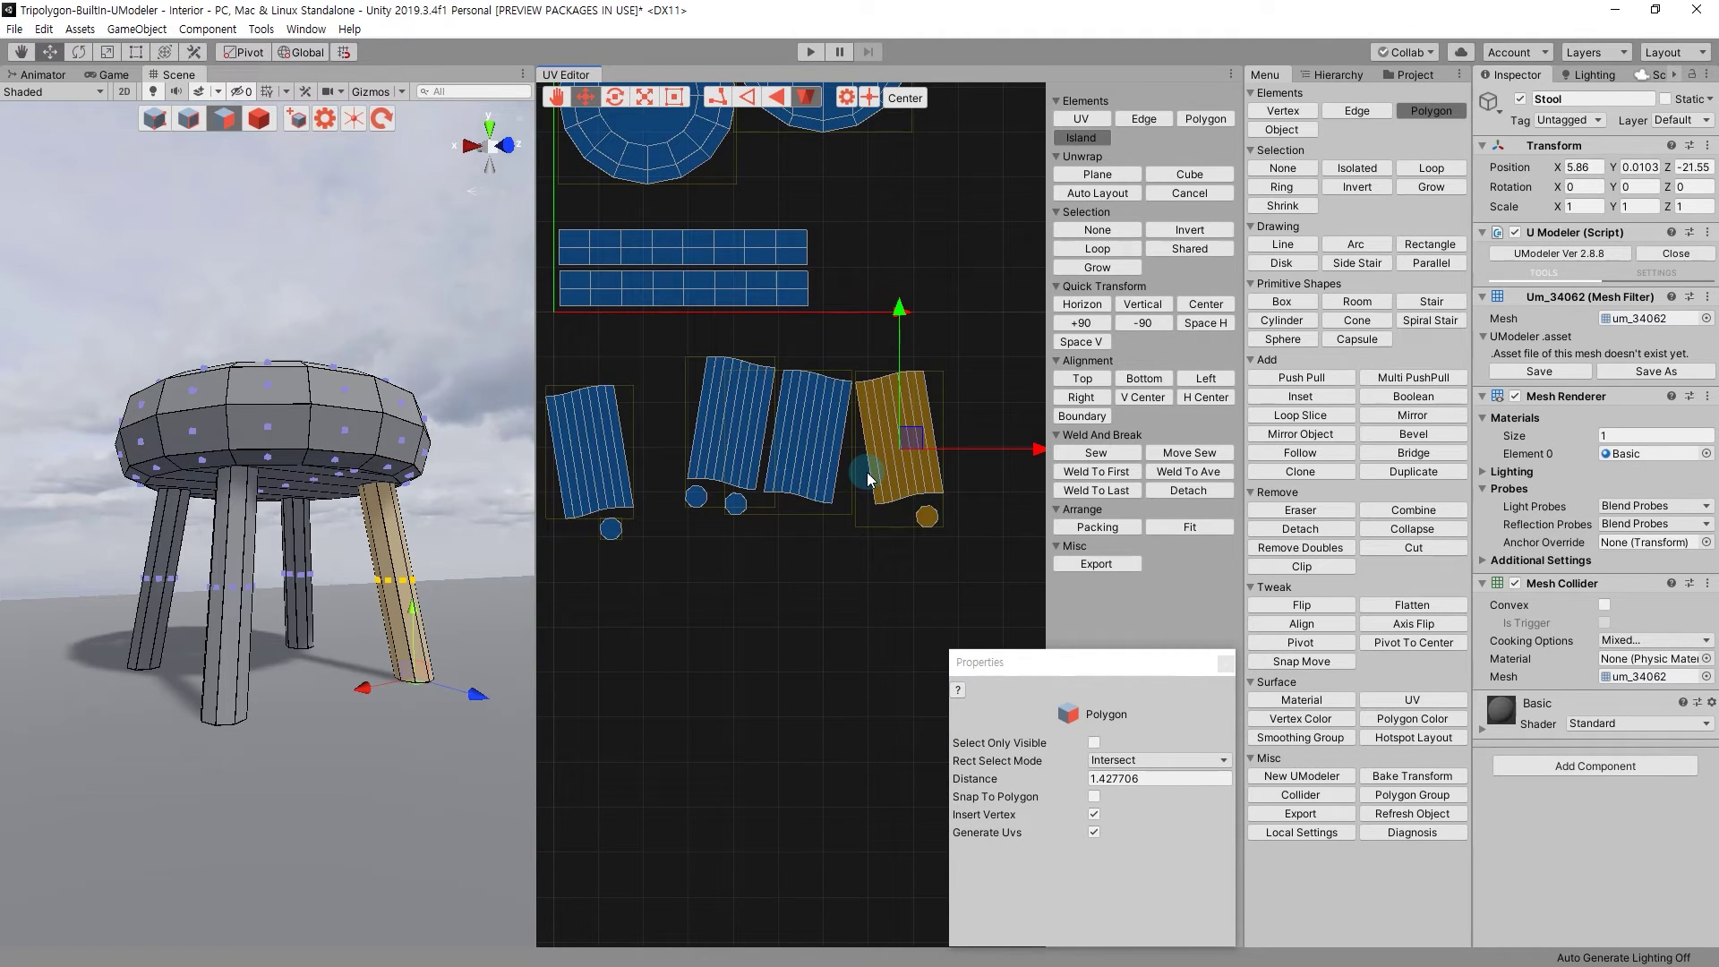
{"action": "left_click_drag", "start_coordinate": [914, 449], "coordinate": [891, 213]}
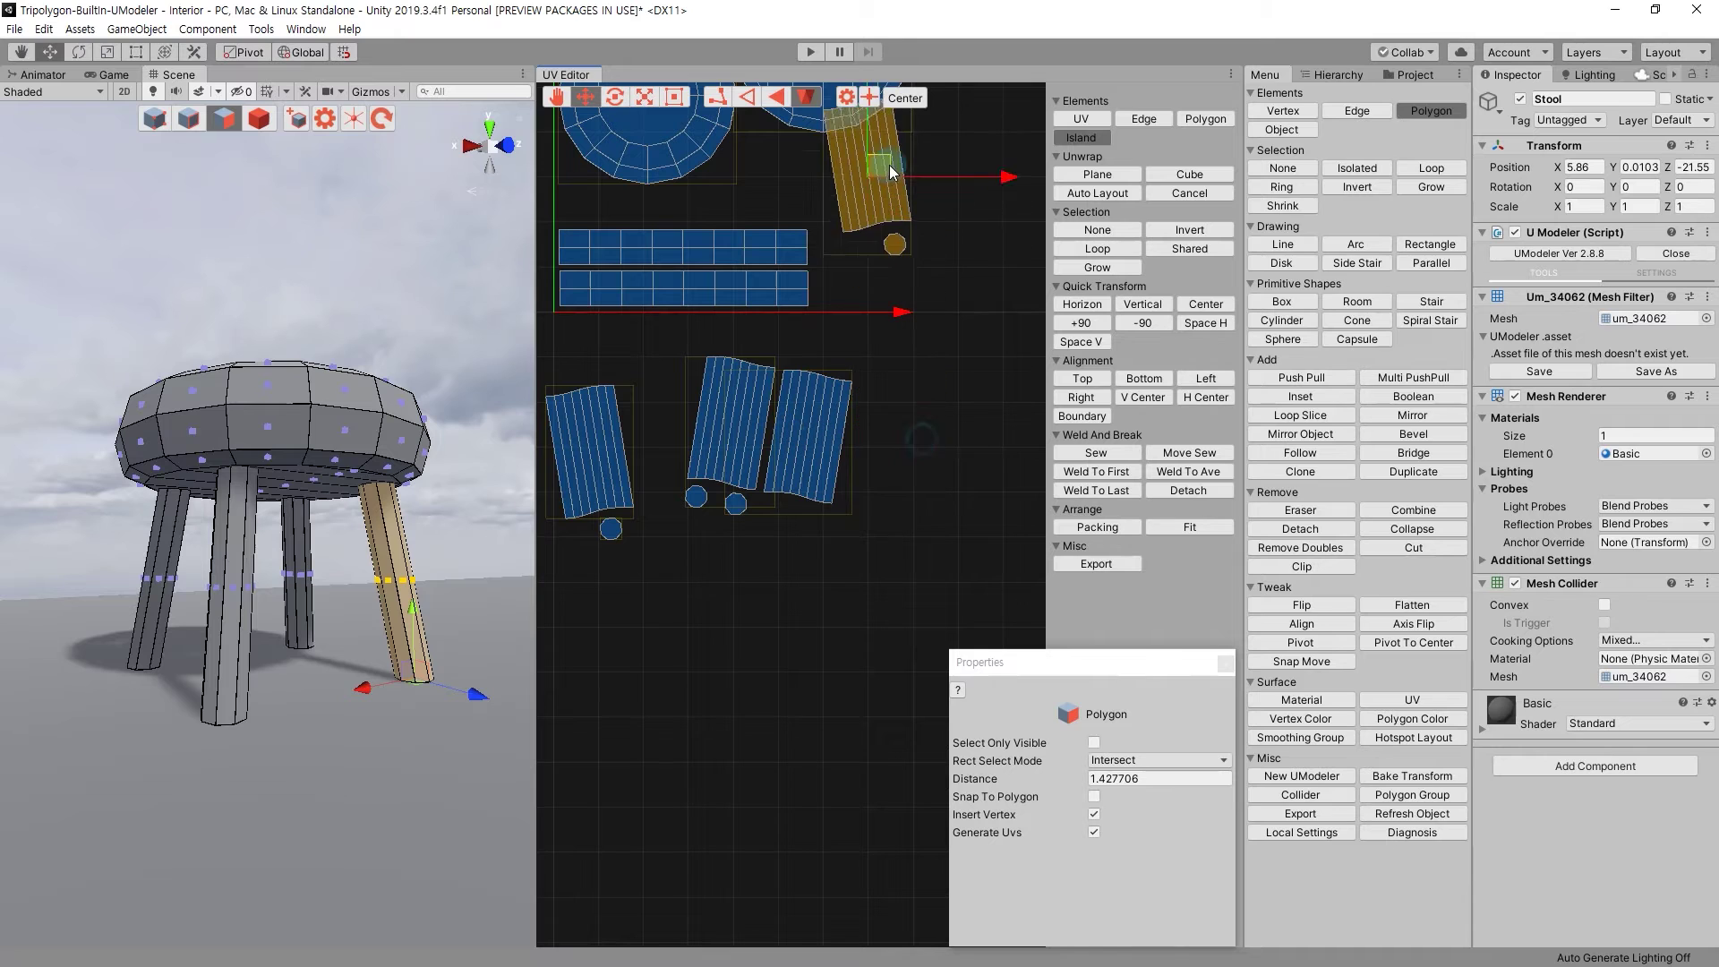
{"action": "middle_click_drag", "start_coordinate": [891, 212], "coordinate": [891, 383]}
{"action": "left_click_drag", "start_coordinate": [873, 369], "coordinate": [908, 401]}
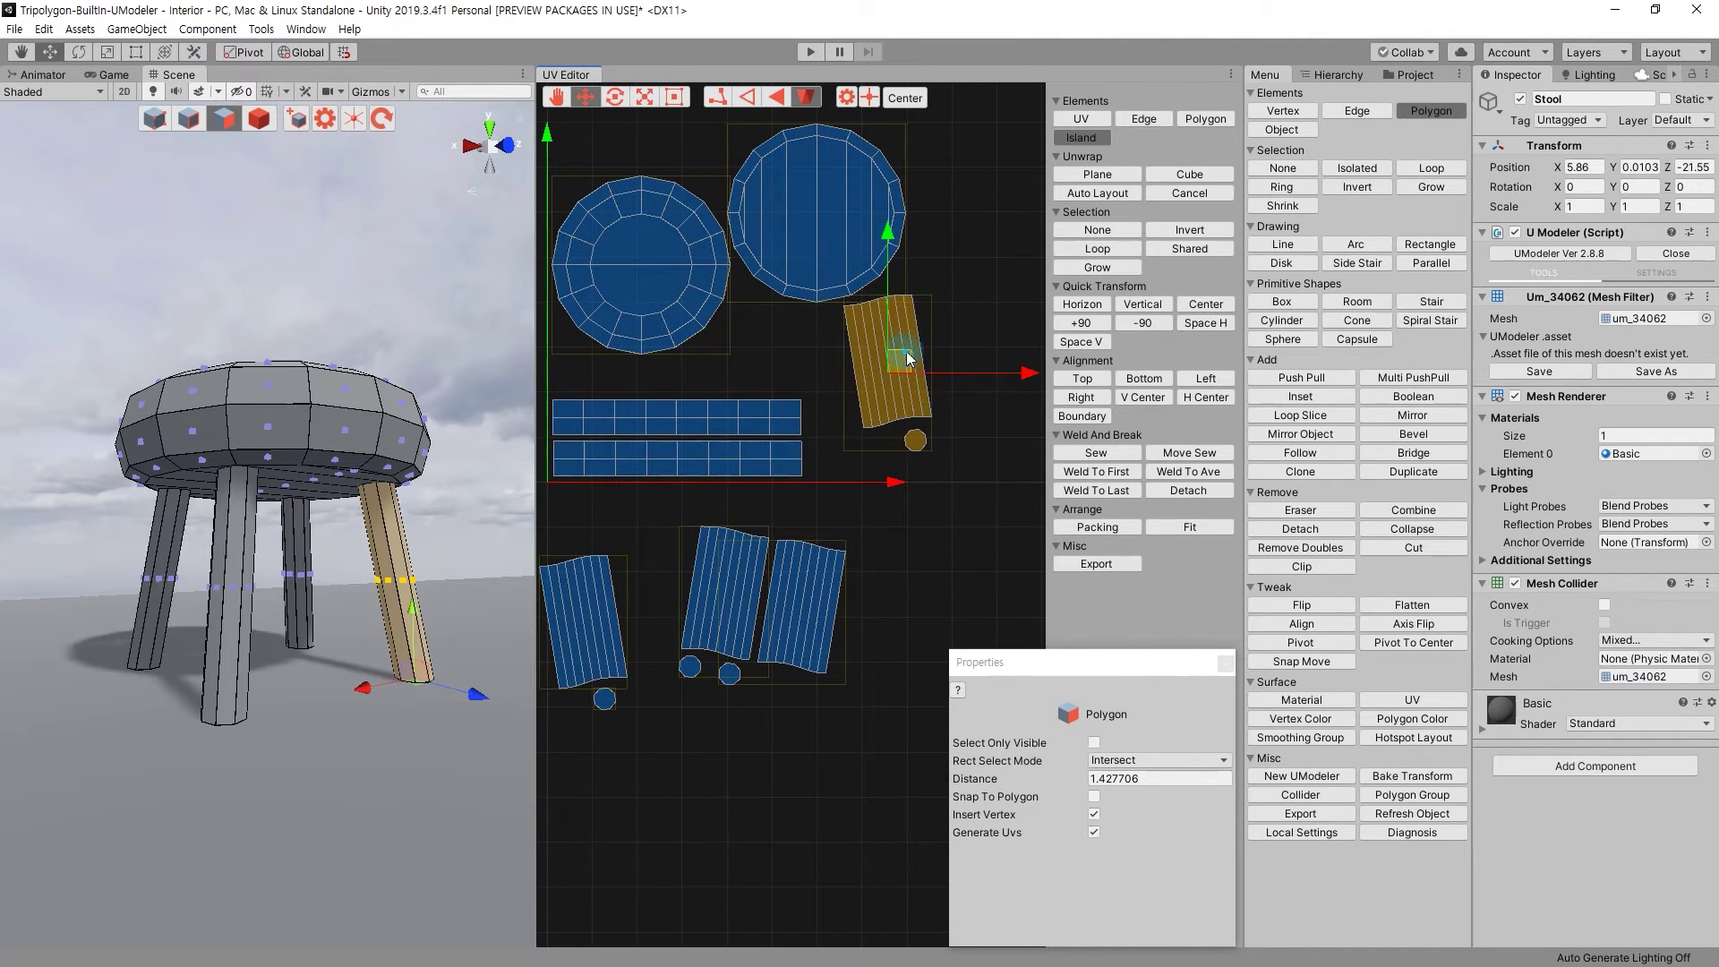
{"action": "left_click_drag", "start_coordinate": [909, 401], "coordinate": [927, 638]}
{"action": "left_click", "coordinate": [949, 446]}
{"action": "middle_click_drag", "start_coordinate": [949, 446], "coordinate": [916, 373]}
{"action": "left_click", "coordinate": [929, 501]}
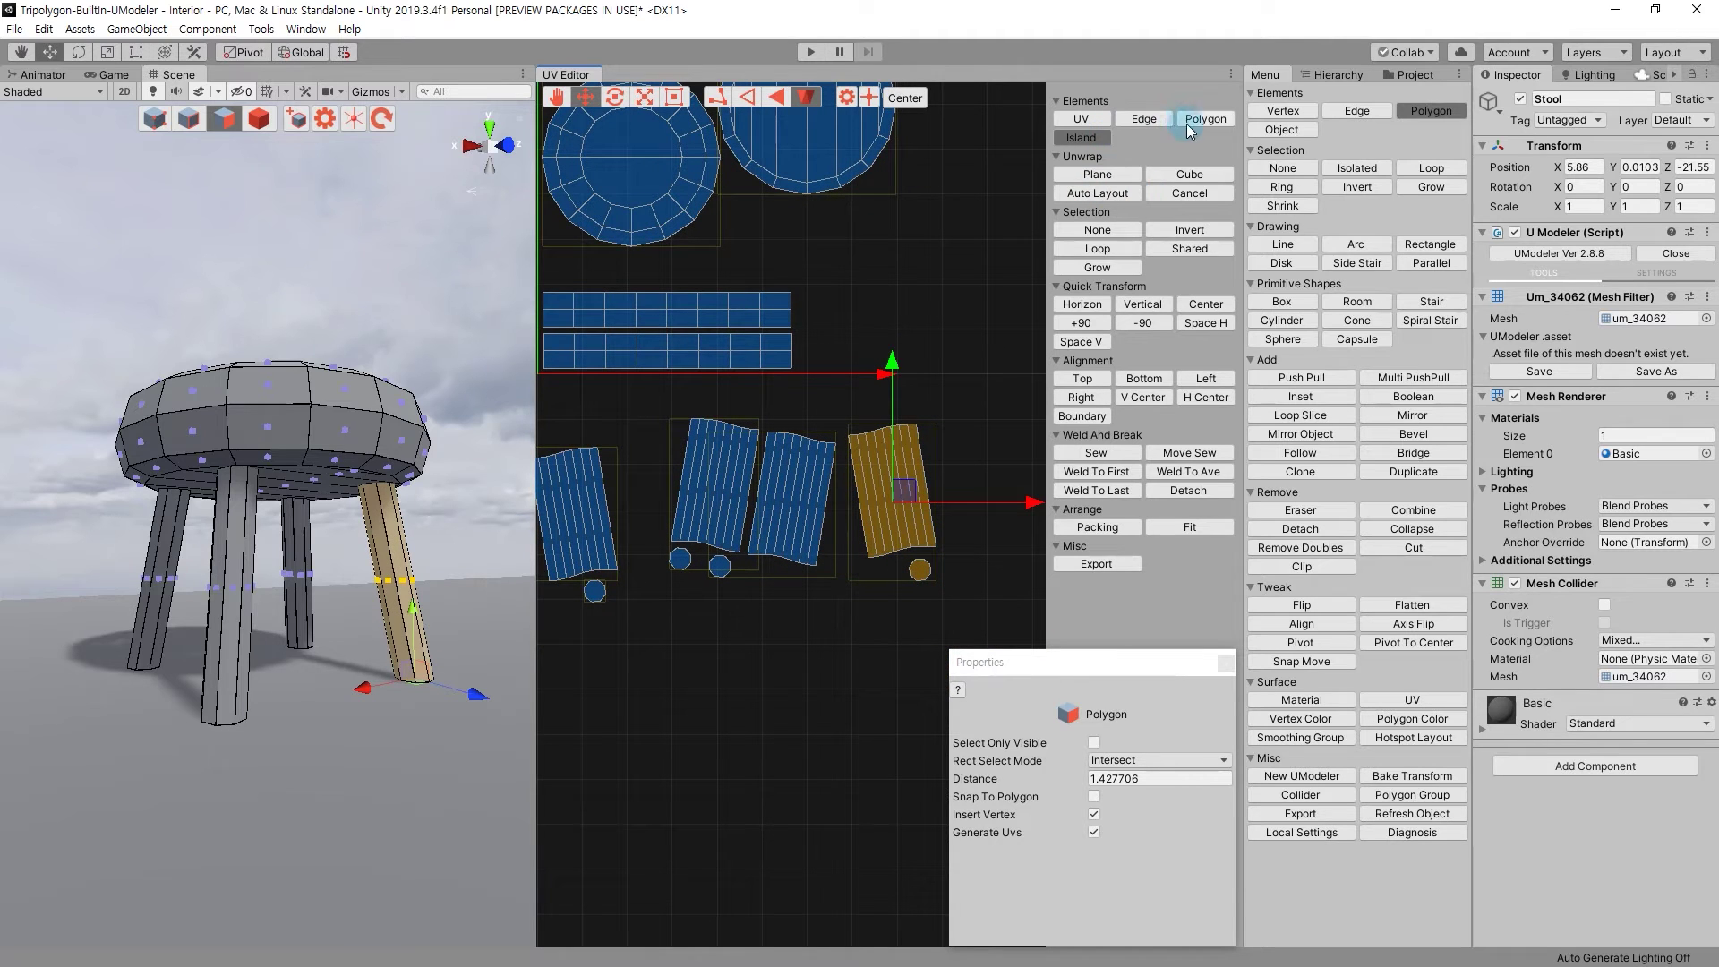
In Polygon mode, gather the small leg cap circles closer together.
{"action": "left_click", "coordinate": [1182, 126]}
{"action": "left_click", "coordinate": [957, 606]}
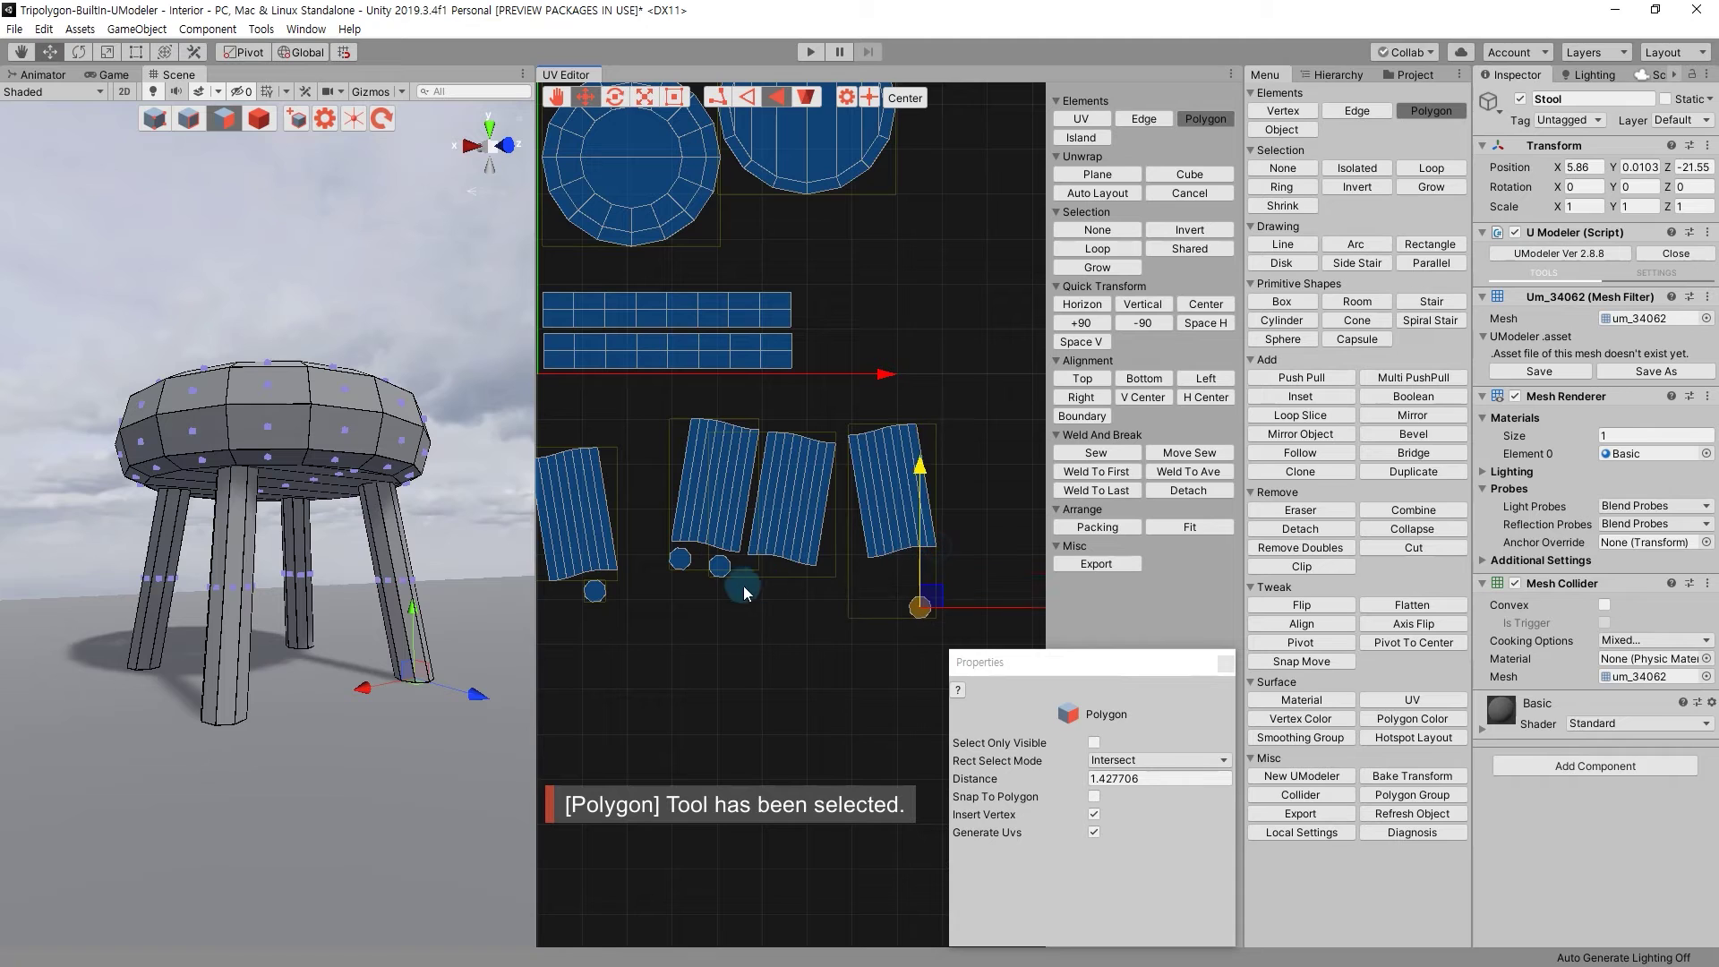
{"action": "left_click_drag", "start_coordinate": [937, 606], "coordinate": [845, 639]}
{"action": "left_click", "coordinate": [719, 566]}
{"action": "left_click", "coordinate": [681, 559], "text": "shift"}
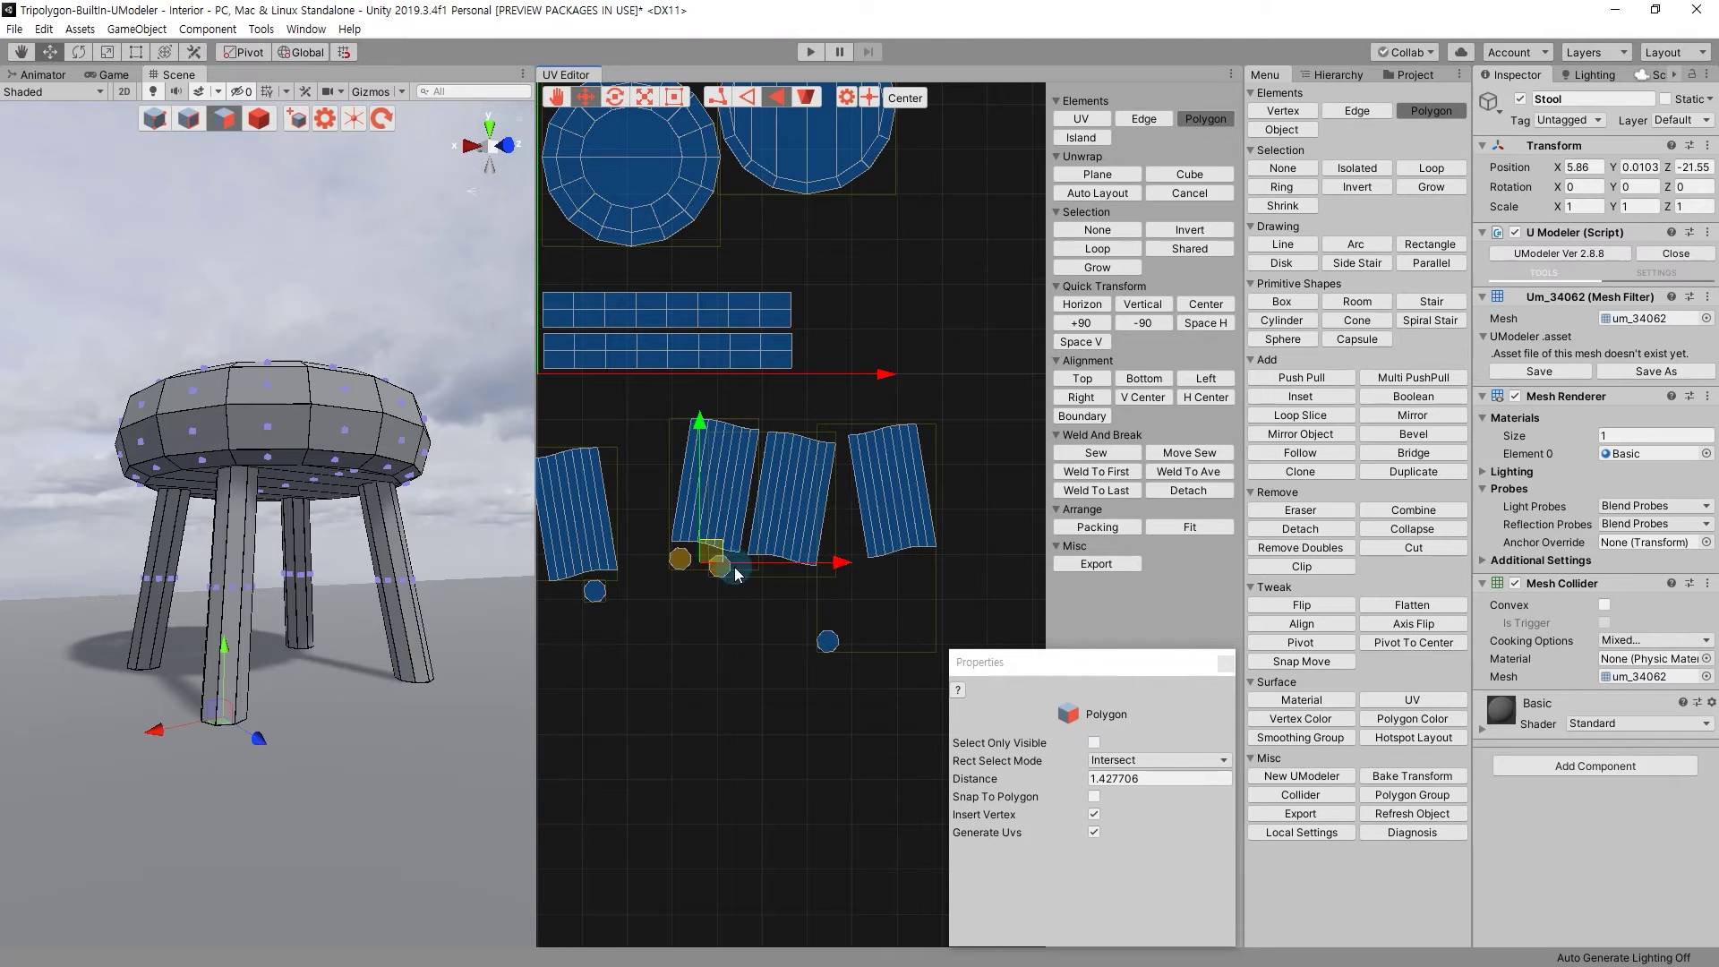
{"action": "left_click_drag", "start_coordinate": [727, 591], "coordinate": [778, 670]}
{"action": "middle_click_drag", "start_coordinate": [554, 602], "coordinate": [711, 560]}
{"action": "left_click", "coordinate": [814, 615]}
{"action": "middle_click_drag", "start_coordinate": [824, 598], "coordinate": [702, 544]}
{"action": "left_click_drag", "start_coordinate": [702, 545], "coordinate": [931, 654]}
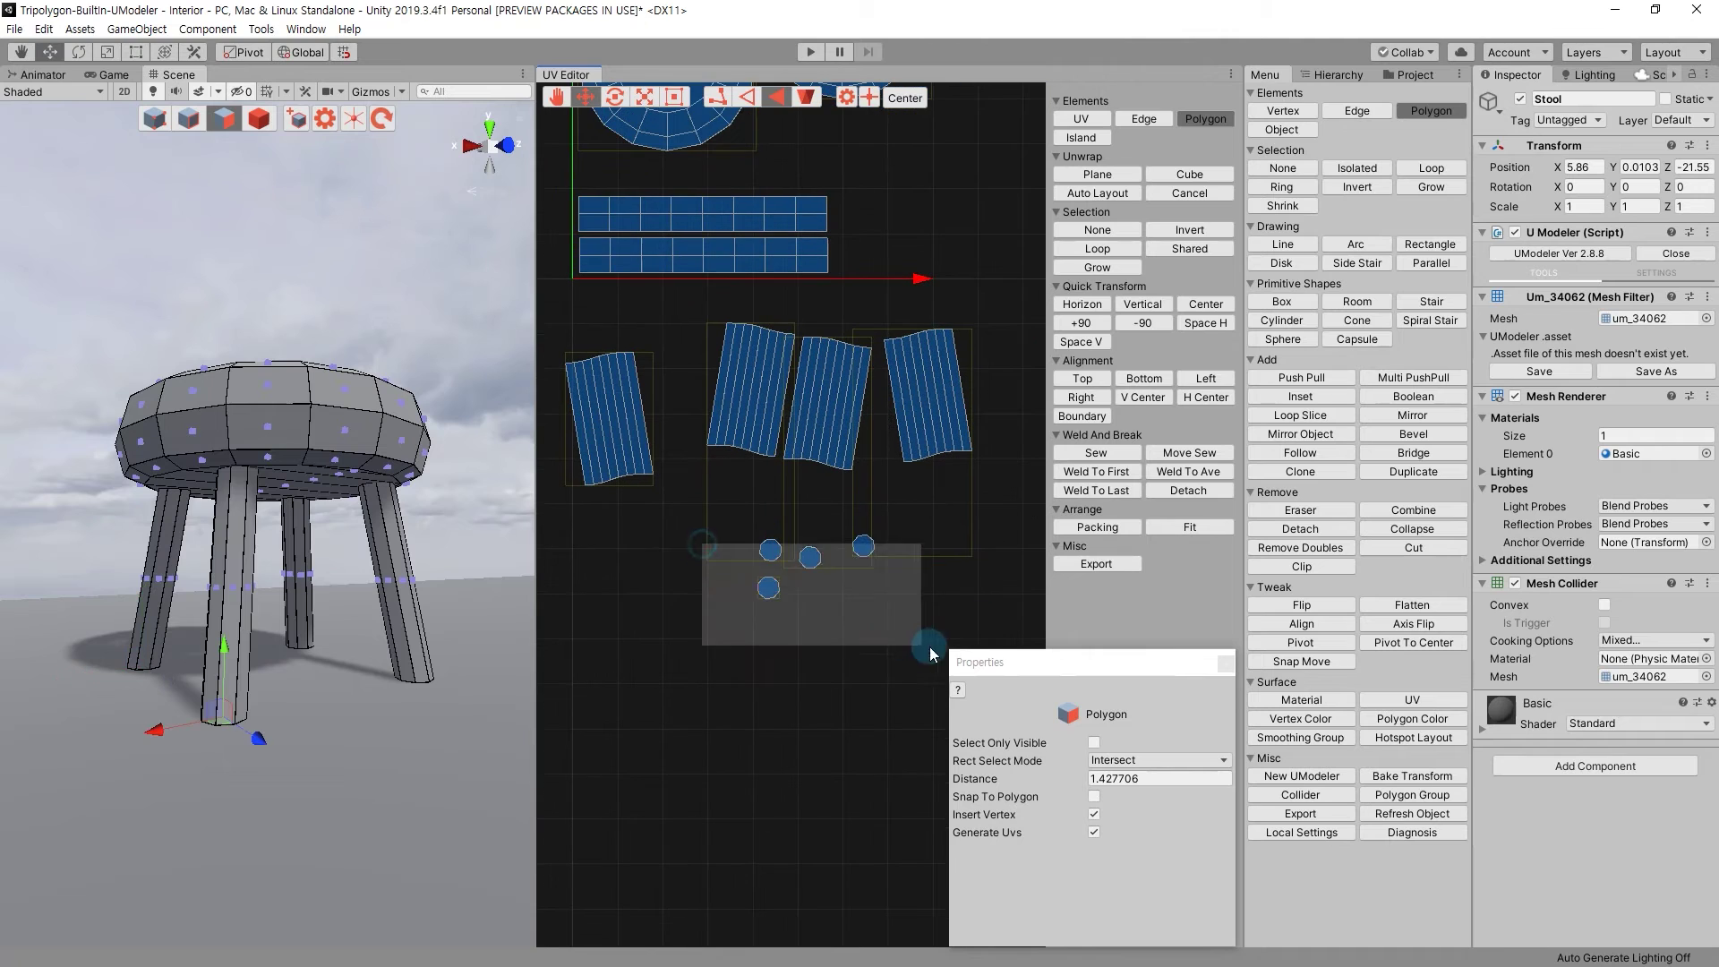
Detach the rightmost leg strip's polygons, rotate it upright, and place it beside the side strips.
{"action": "left_click", "coordinate": [1188, 490]}
{"action": "middle_click_drag", "start_coordinate": [956, 404], "coordinate": [883, 502]}
{"action": "left_click", "coordinate": [884, 503]}
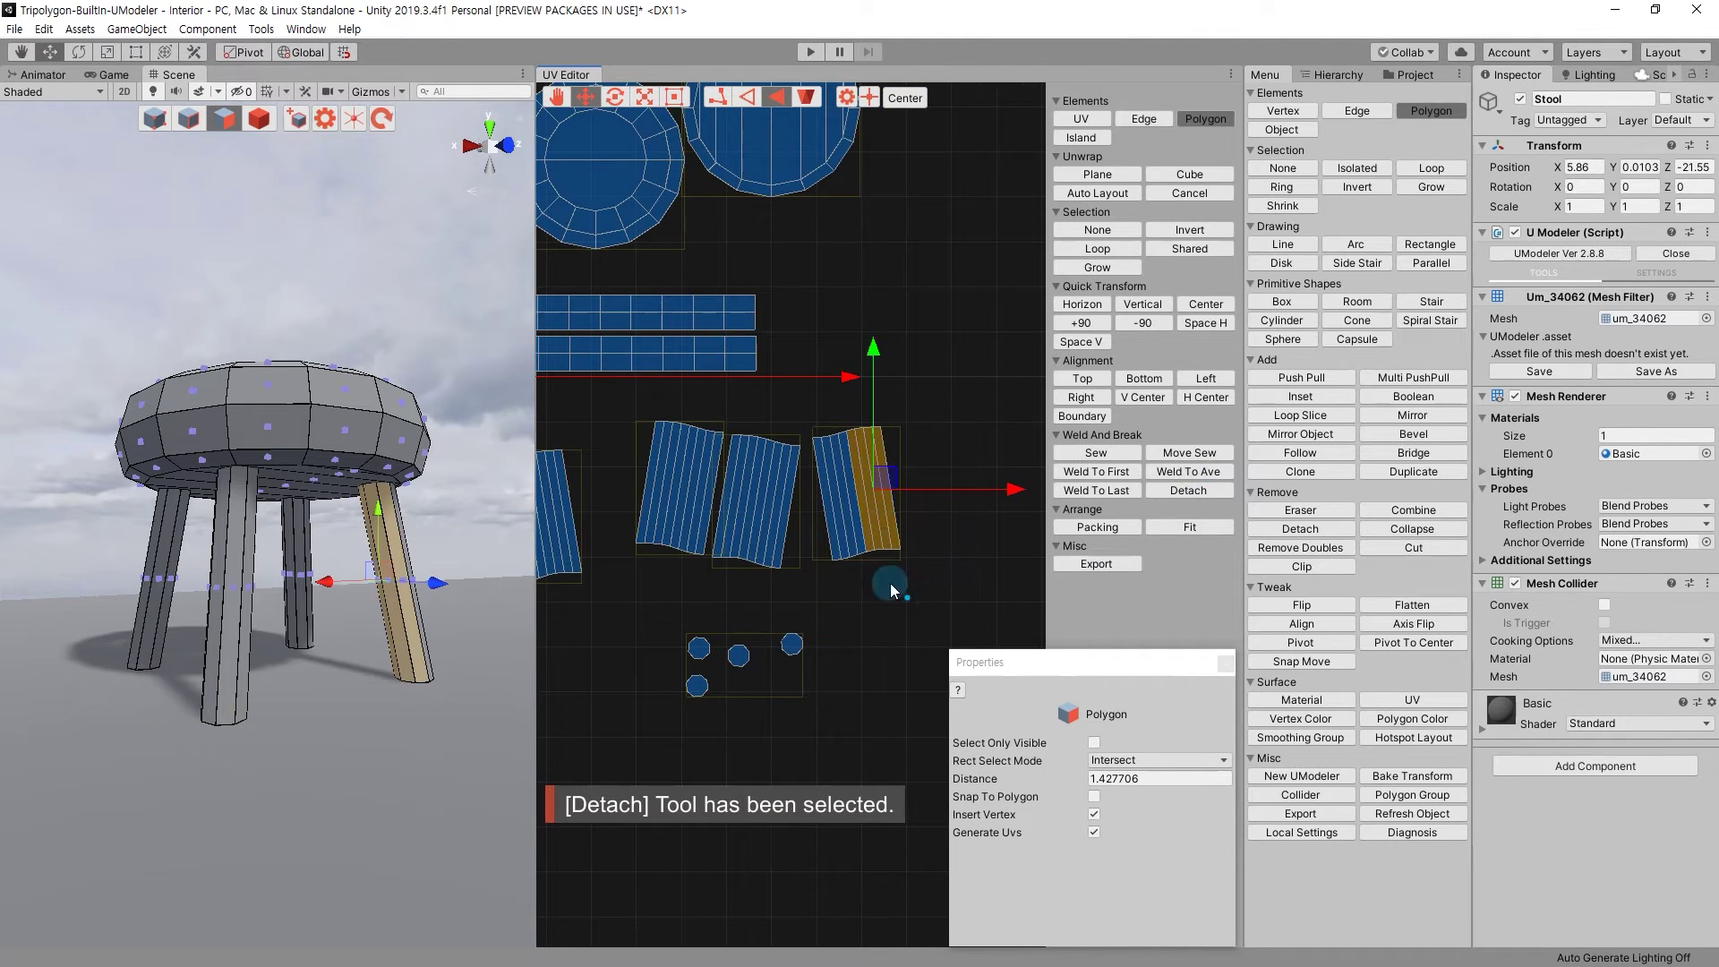
{"action": "key", "text": "e"}
{"action": "left_click_drag", "start_coordinate": [979, 422], "coordinate": [1010, 456]}
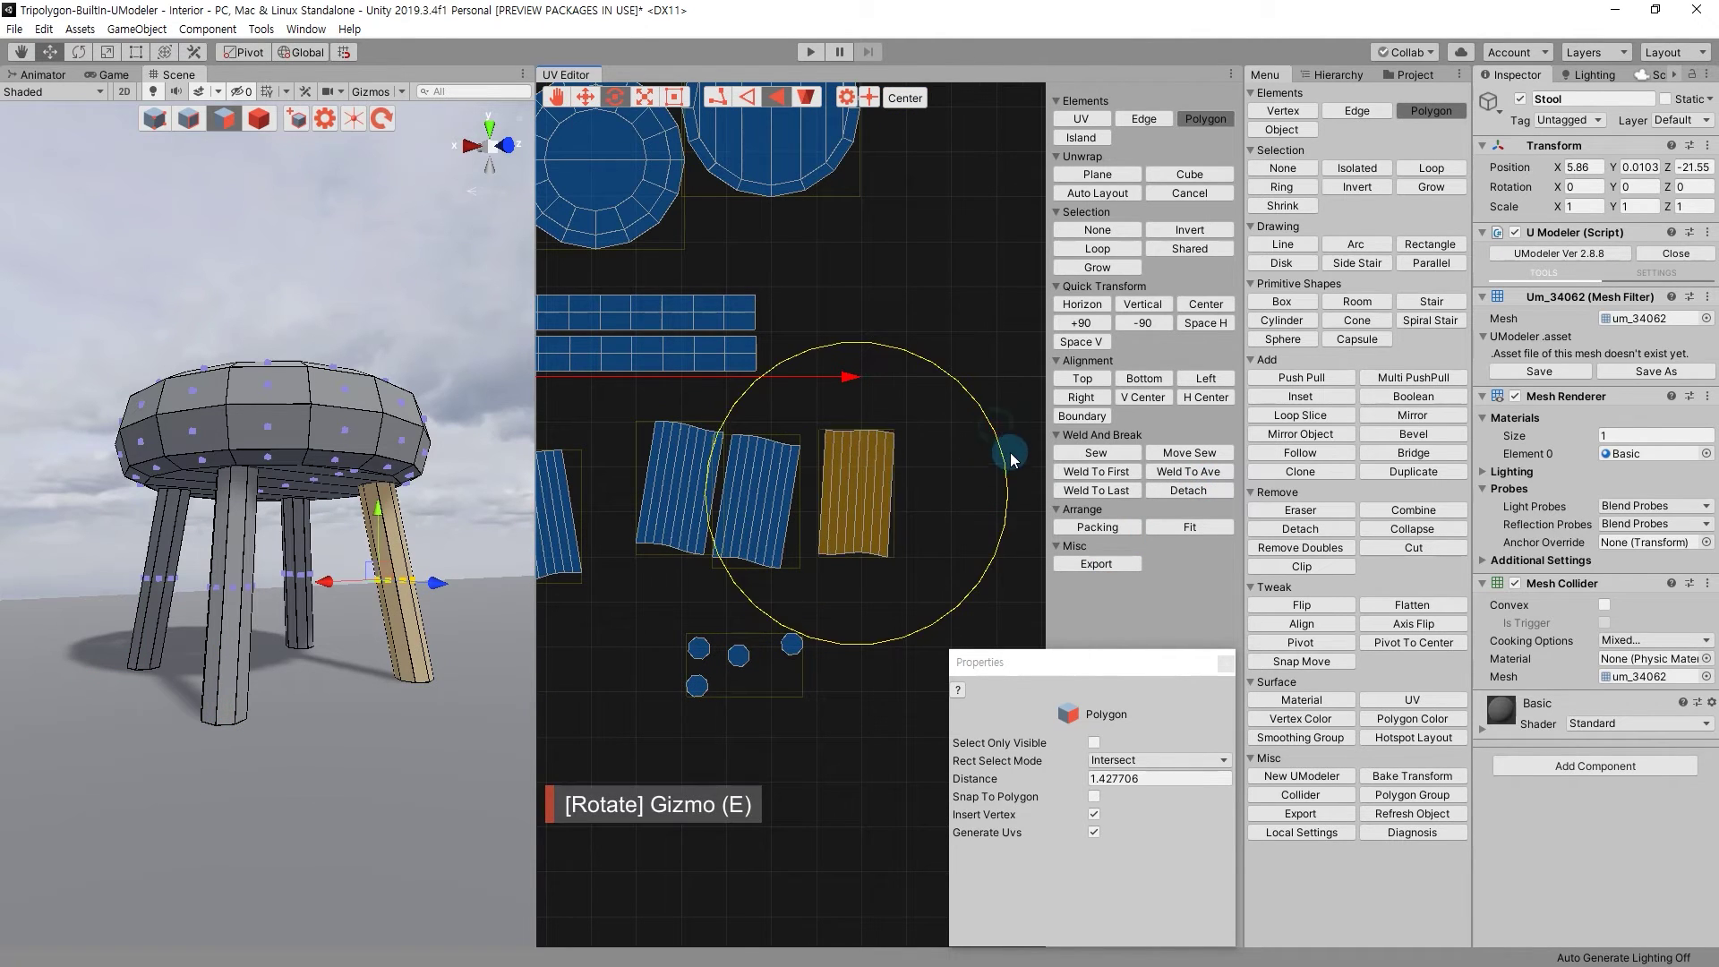
{"action": "key", "text": "w"}
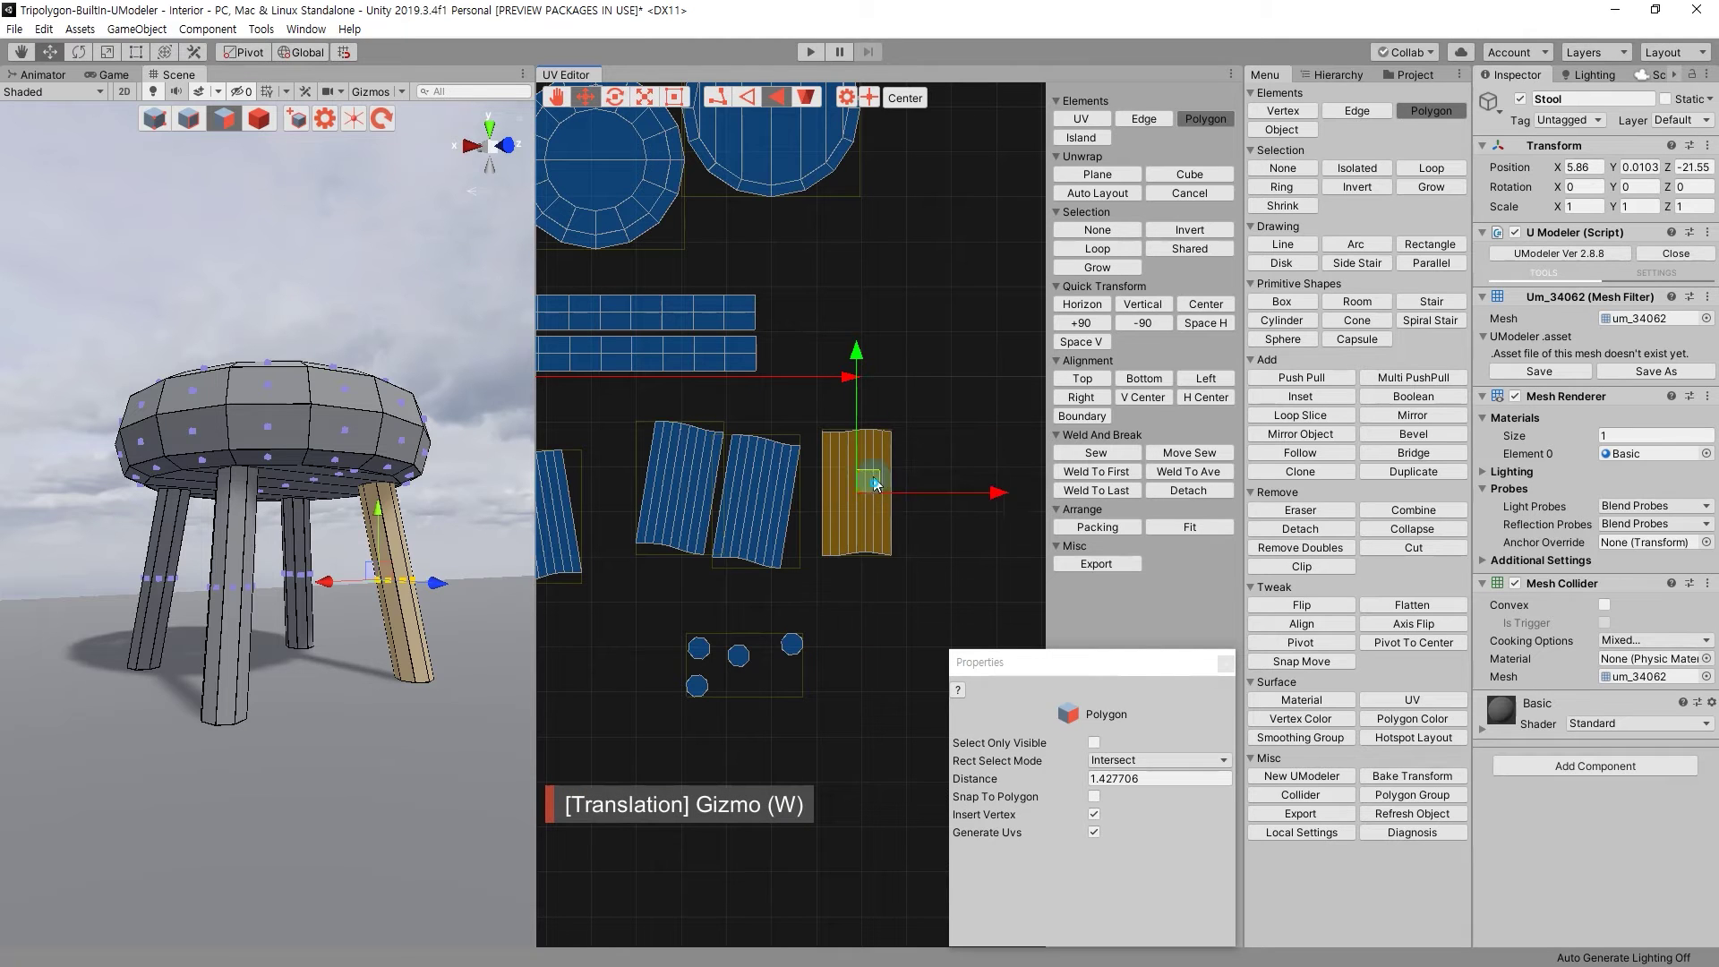
{"action": "left_click_drag", "start_coordinate": [875, 484], "coordinate": [844, 303]}
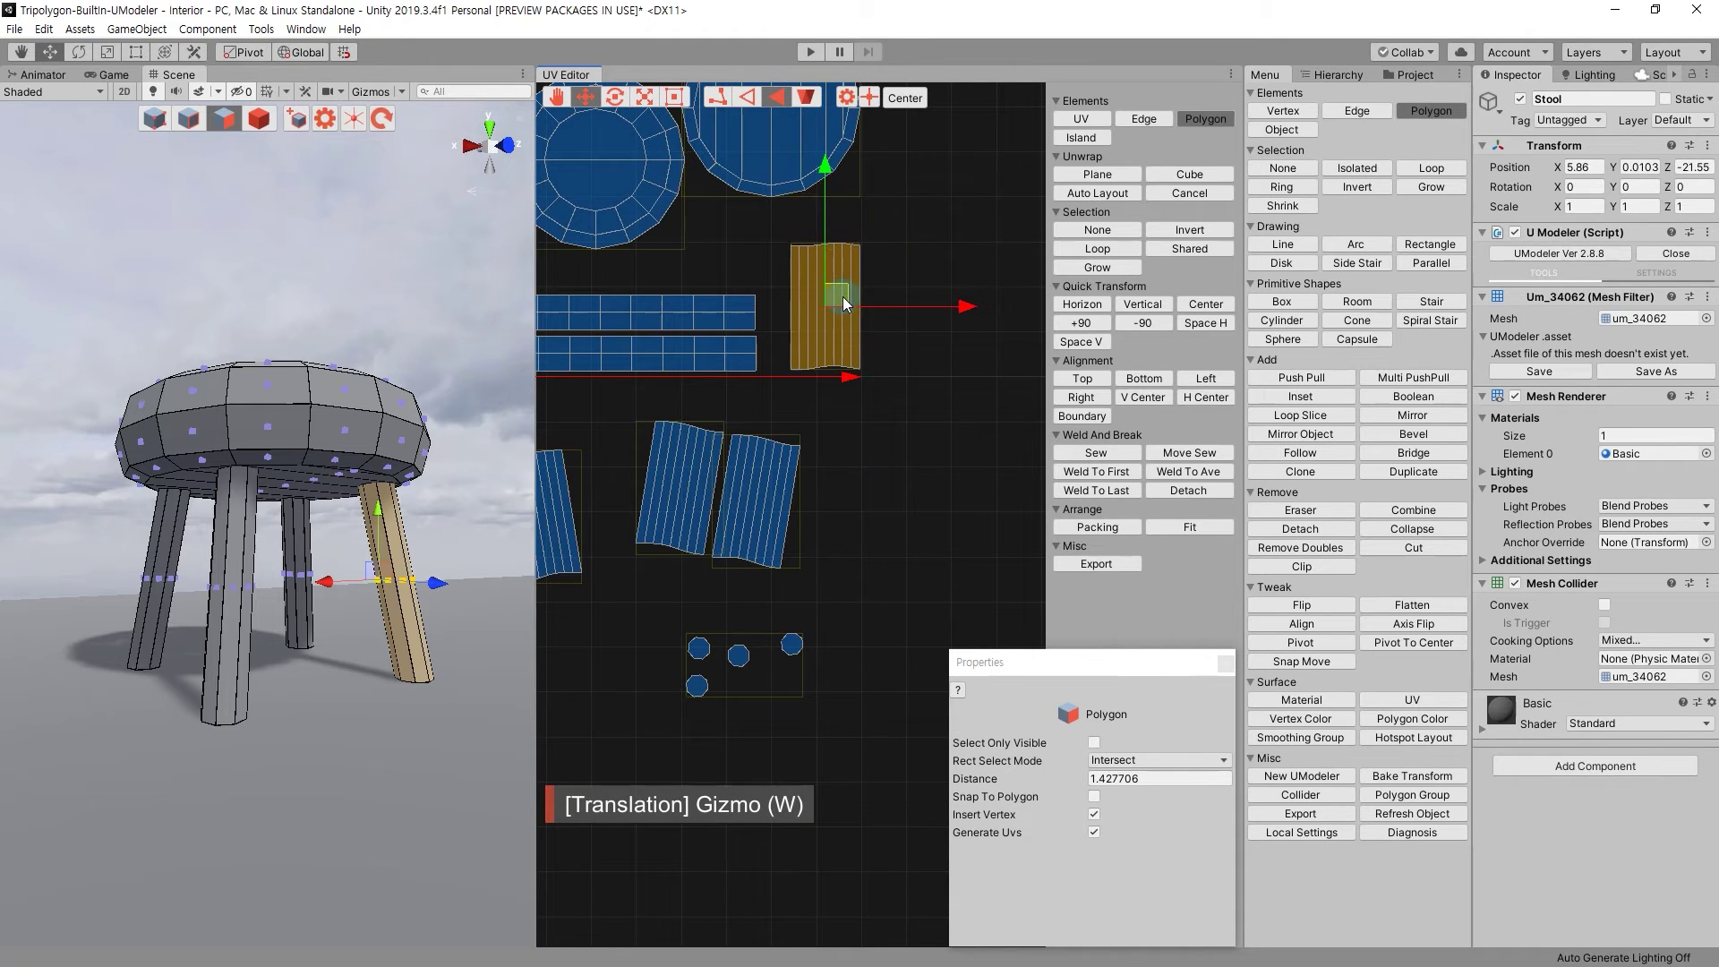
{"action": "scroll", "coordinate": [832, 326], "scroll_direction": "down", "scroll_amount": 2}
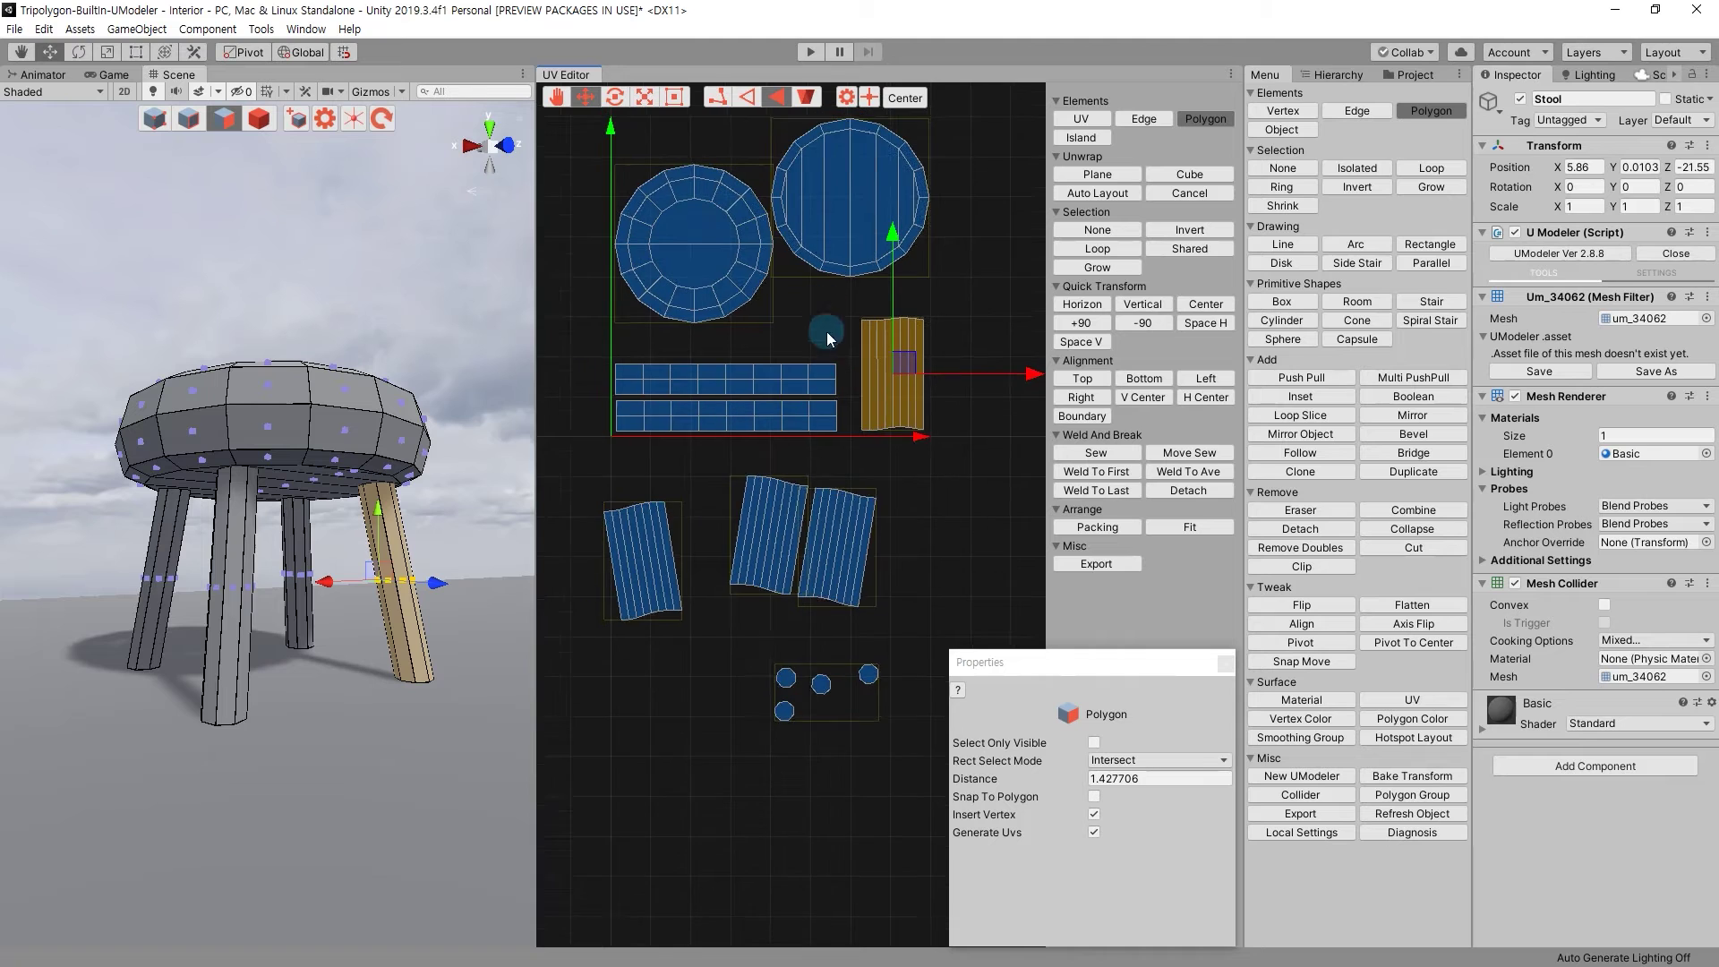
{"action": "middle_click_drag", "start_coordinate": [827, 338], "coordinate": [750, 408]}
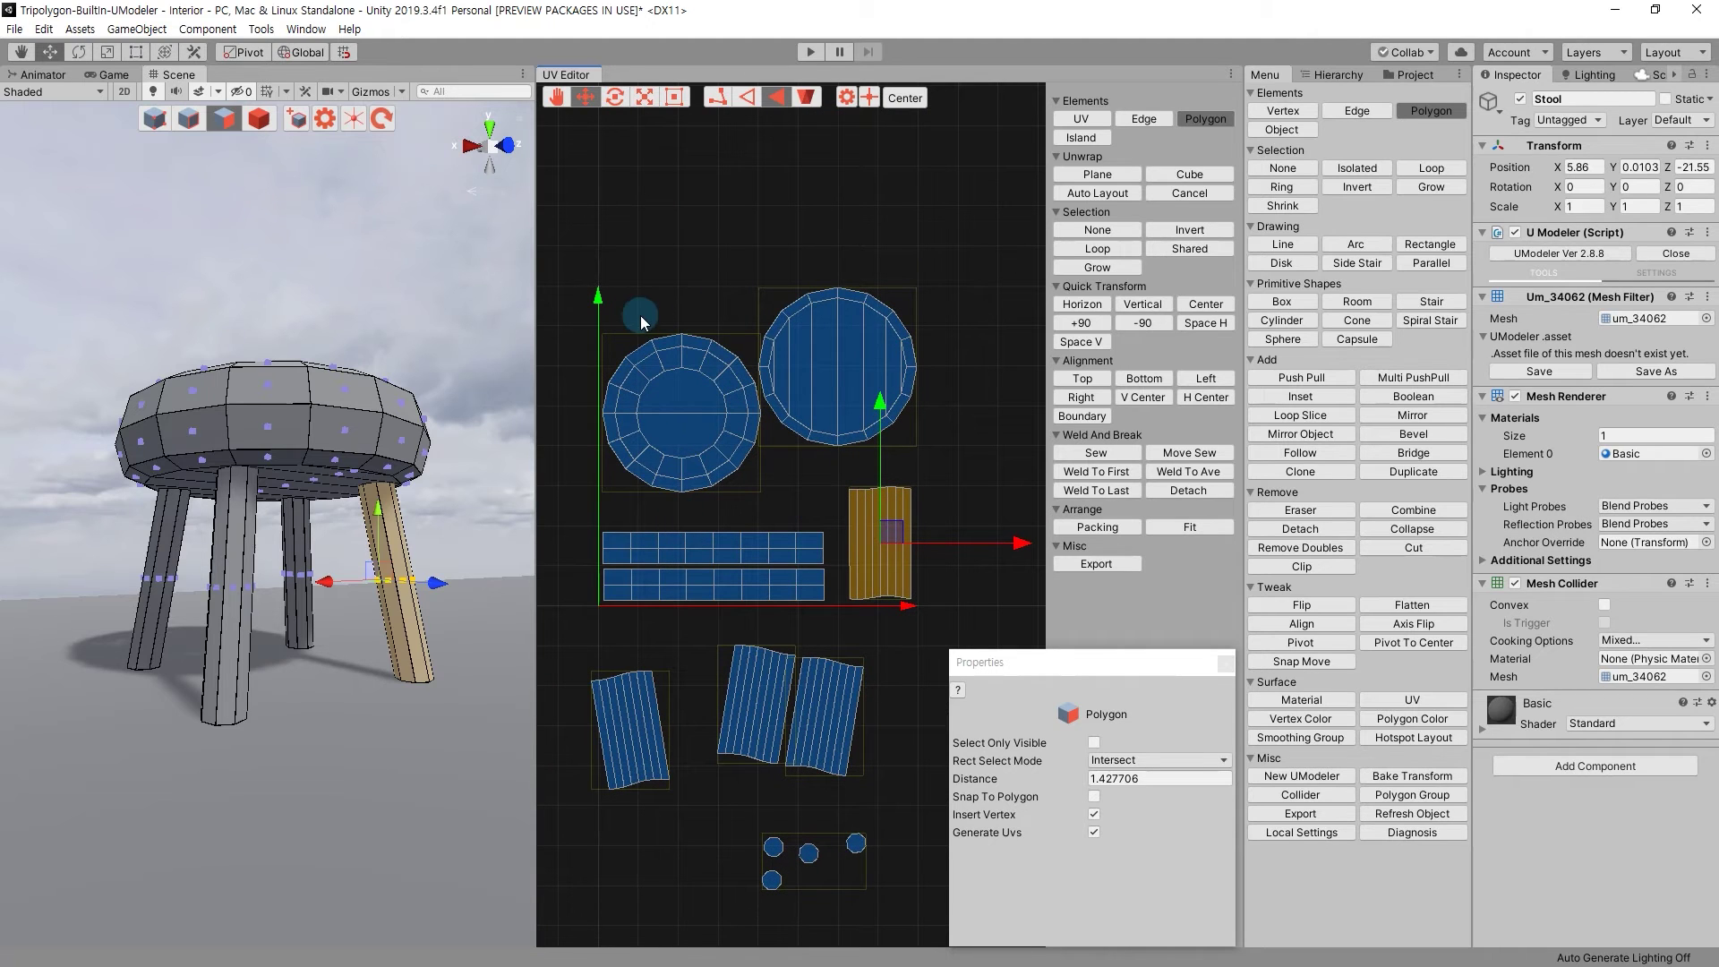
In Island mode, select all UV islands, shrink them slightly and nudge them down.
{"action": "left_click", "coordinate": [1104, 144]}
{"action": "scroll", "coordinate": [700, 405], "scroll_direction": "down", "scroll_amount": 2}
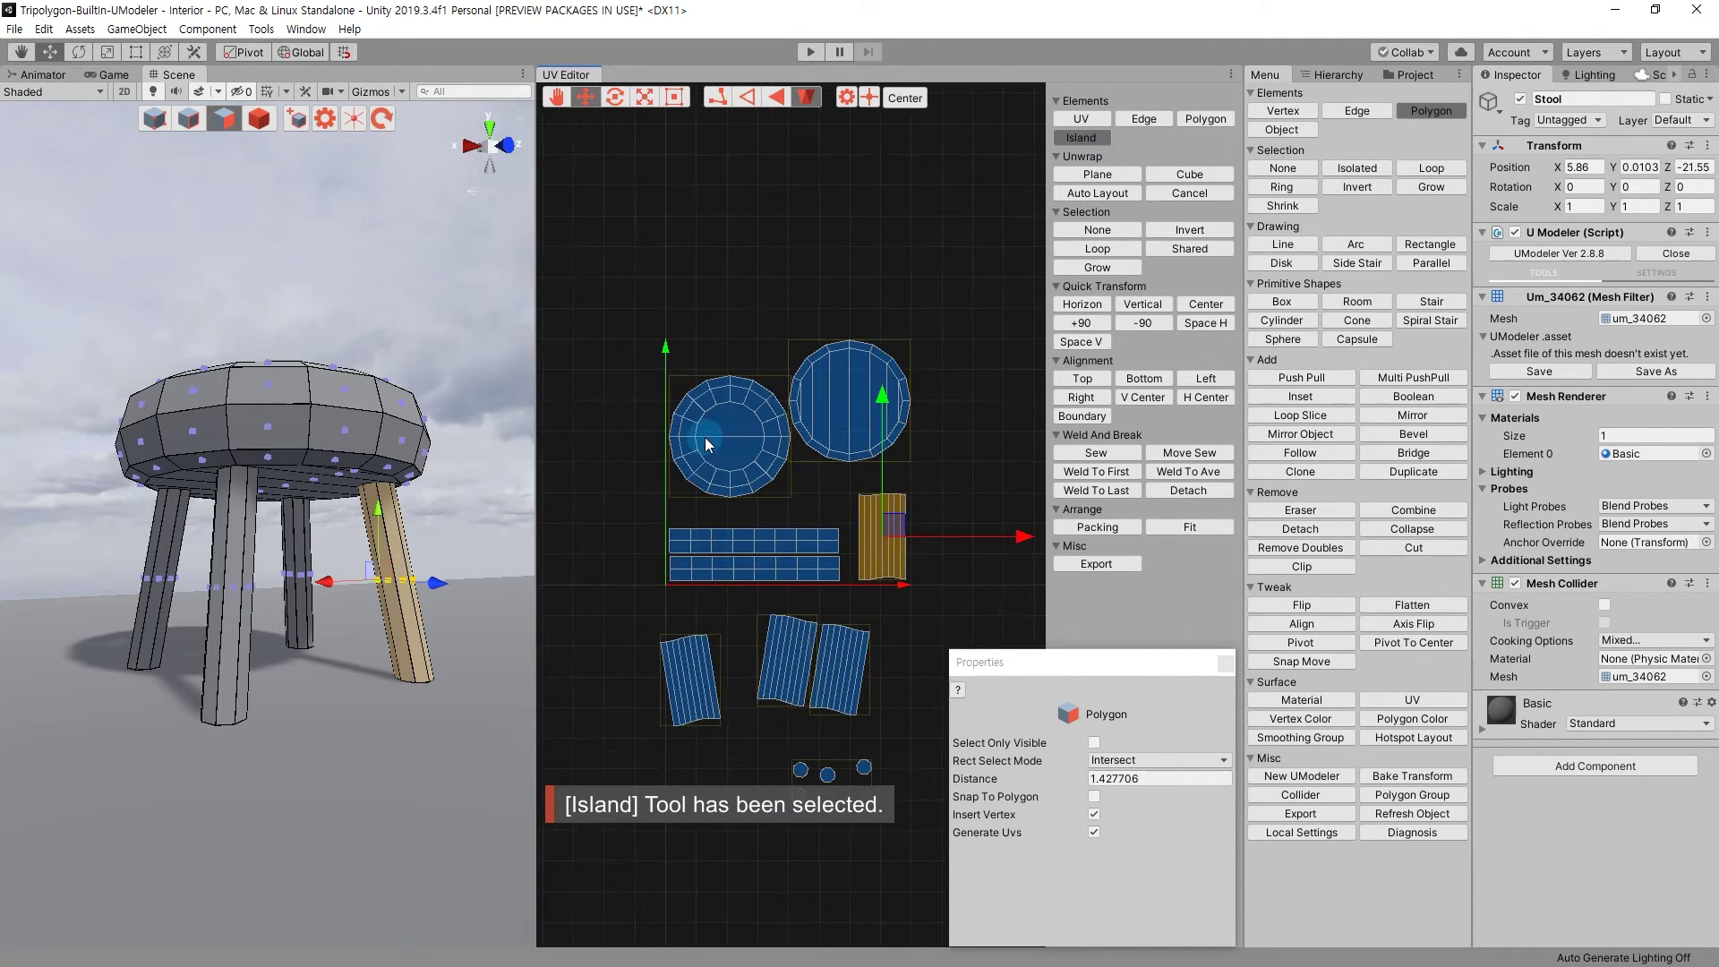
{"action": "left_click", "coordinate": [873, 599]}
{"action": "key", "text": "r"}
{"action": "left_click_drag", "start_coordinate": [811, 553], "coordinate": [824, 528]}
{"action": "key", "text": "w"}
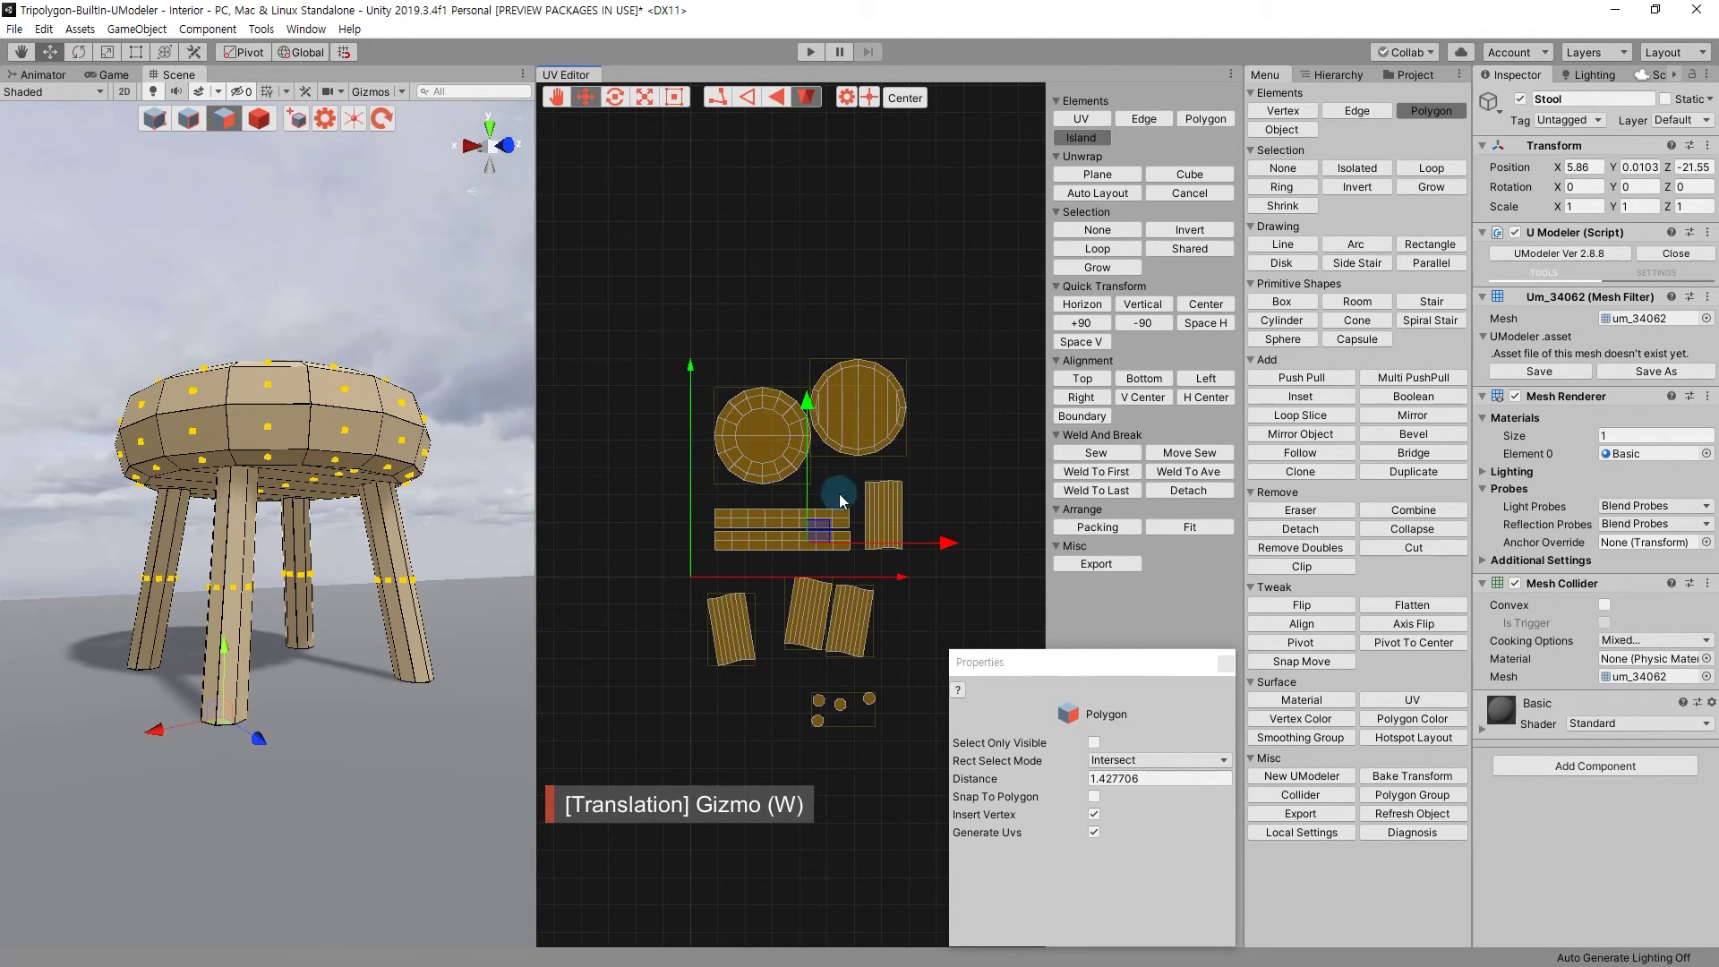
{"action": "scroll", "coordinate": [888, 513], "scroll_direction": "up", "scroll_amount": 3}
{"action": "left_click_drag", "start_coordinate": [744, 433], "coordinate": [751, 437]}
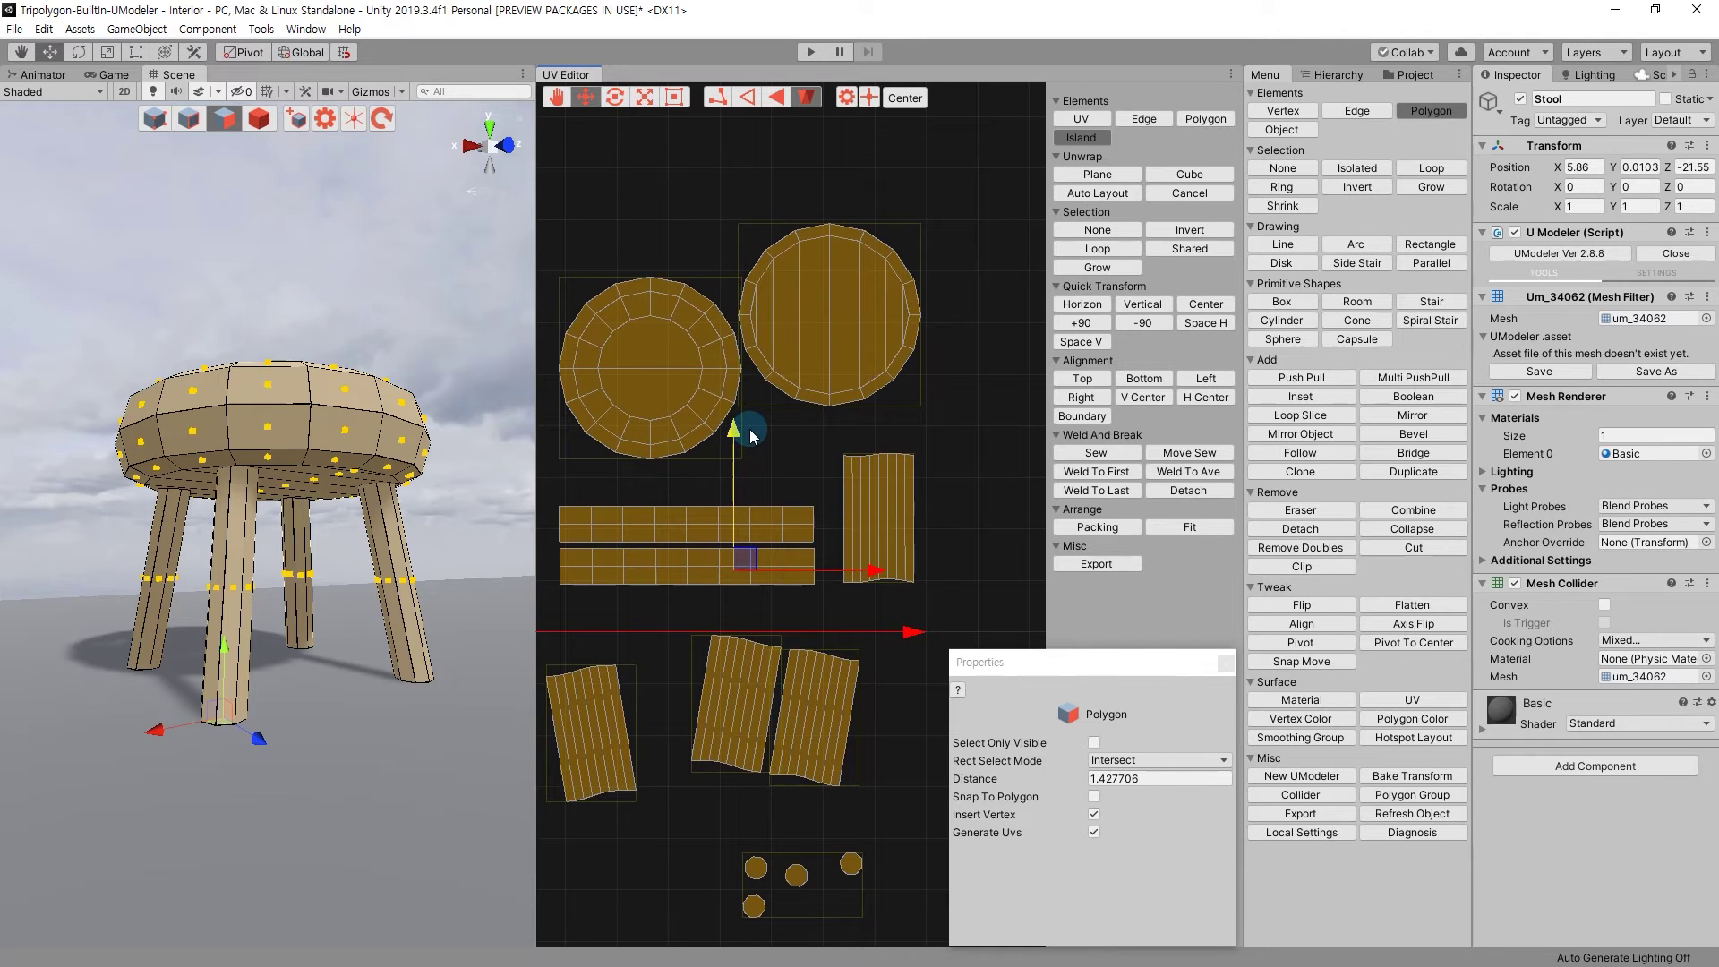
Move the right seat disc left, closer to the left seat disc.
{"action": "left_click", "coordinate": [845, 533]}
{"action": "middle_click_drag", "start_coordinate": [718, 495], "coordinate": [864, 625]}
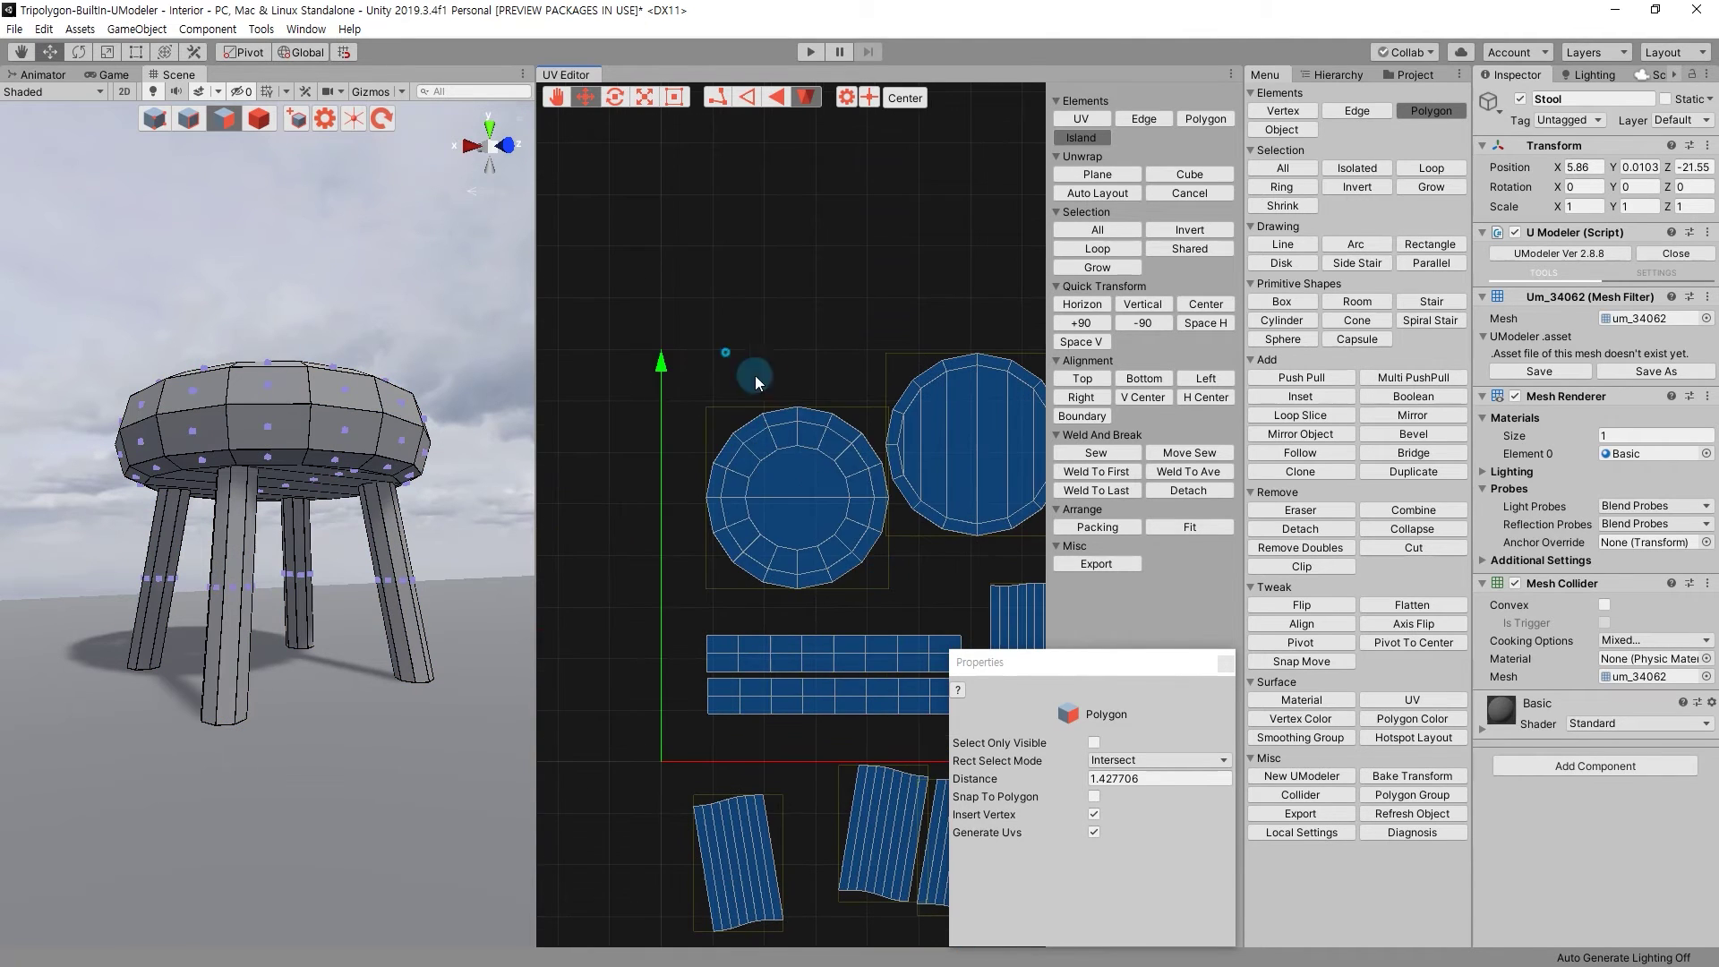
{"action": "middle_click_drag", "start_coordinate": [771, 505], "coordinate": [763, 433]}
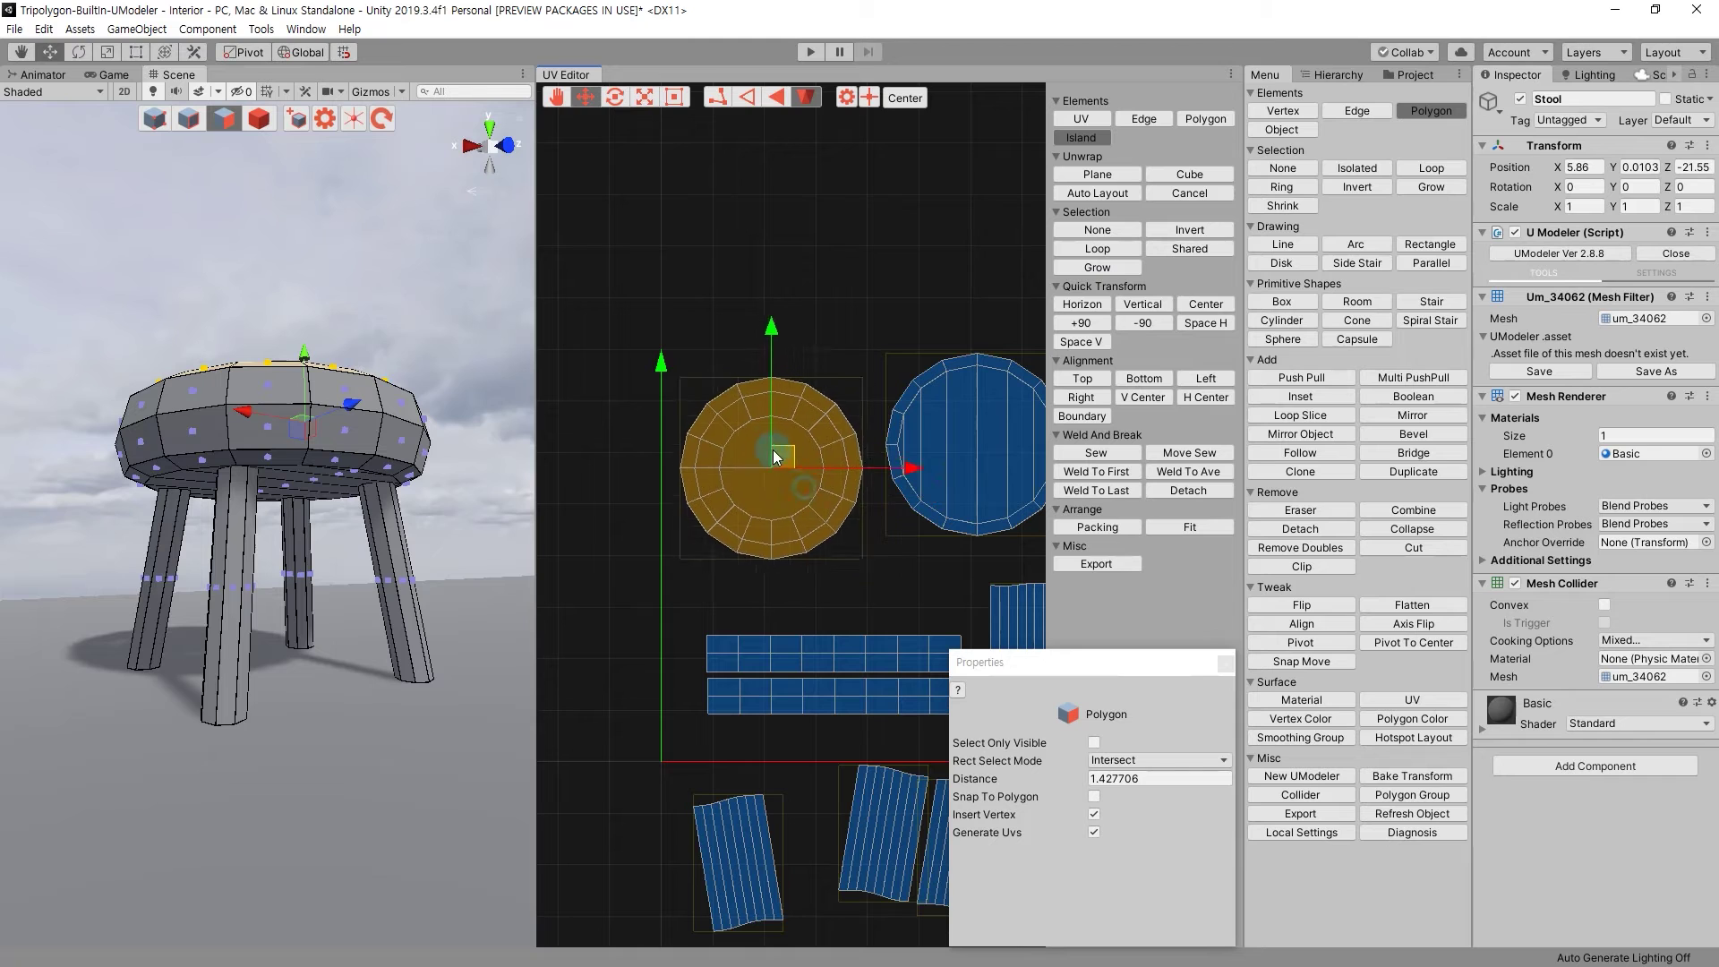
{"action": "scroll", "coordinate": [770, 439], "scroll_direction": "down", "scroll_amount": 5}
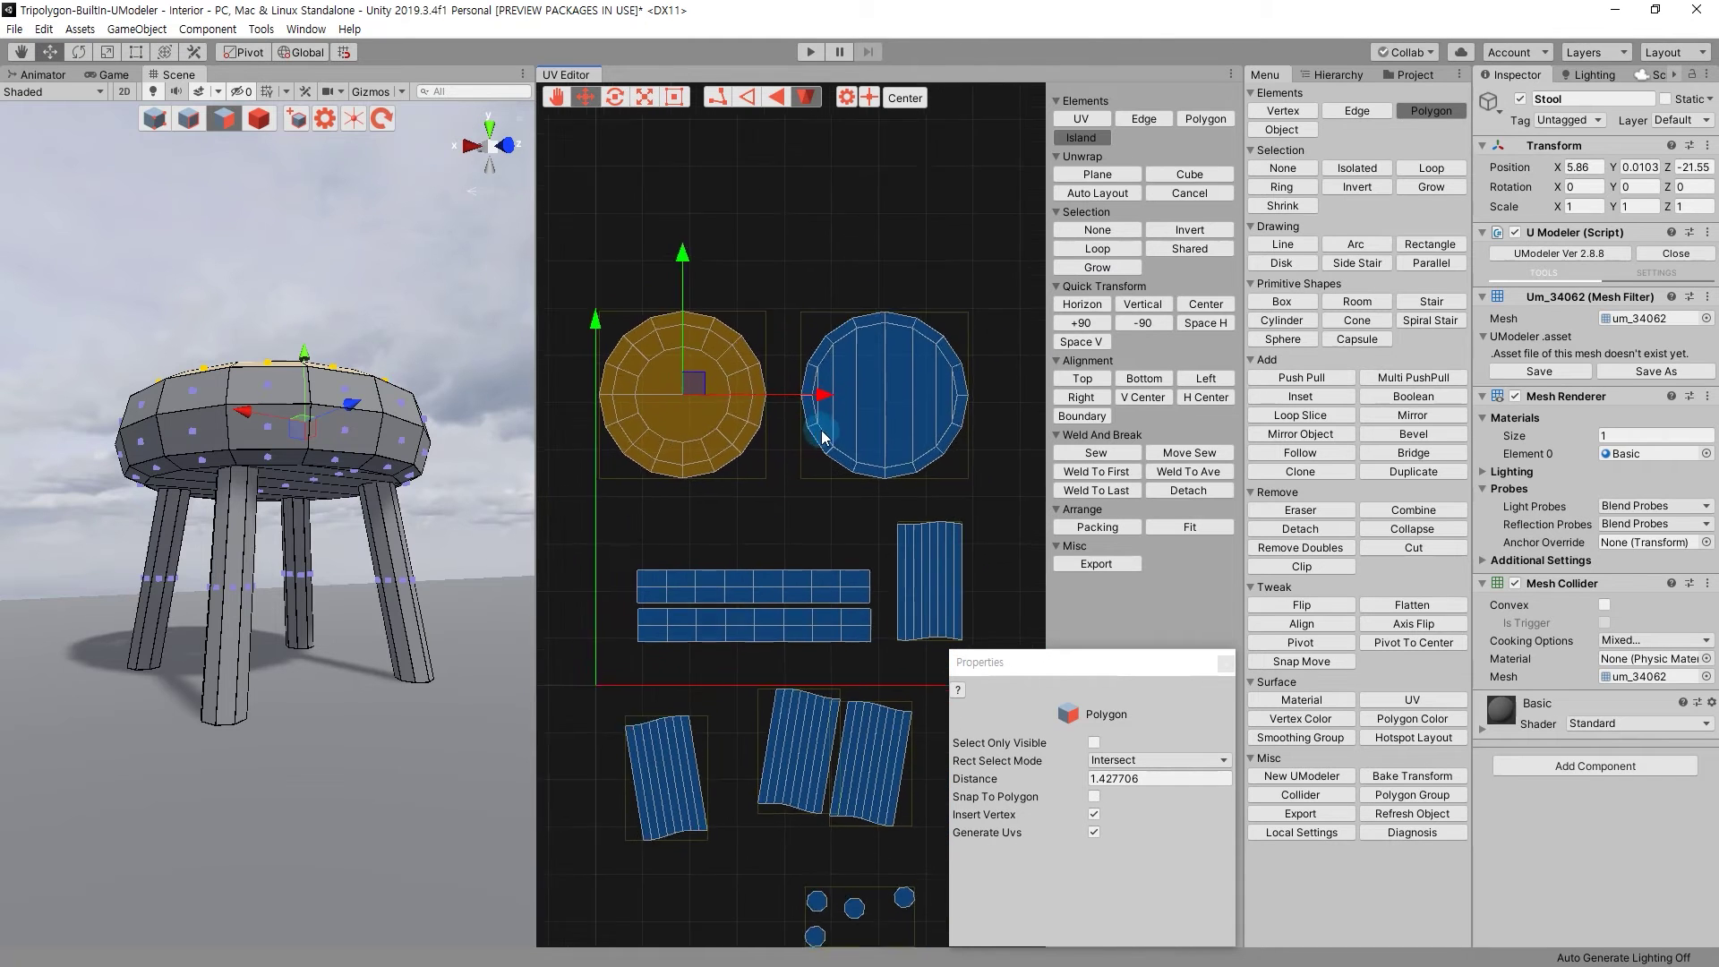
{"action": "left_click_drag", "start_coordinate": [634, 279], "coordinate": [1034, 845]}
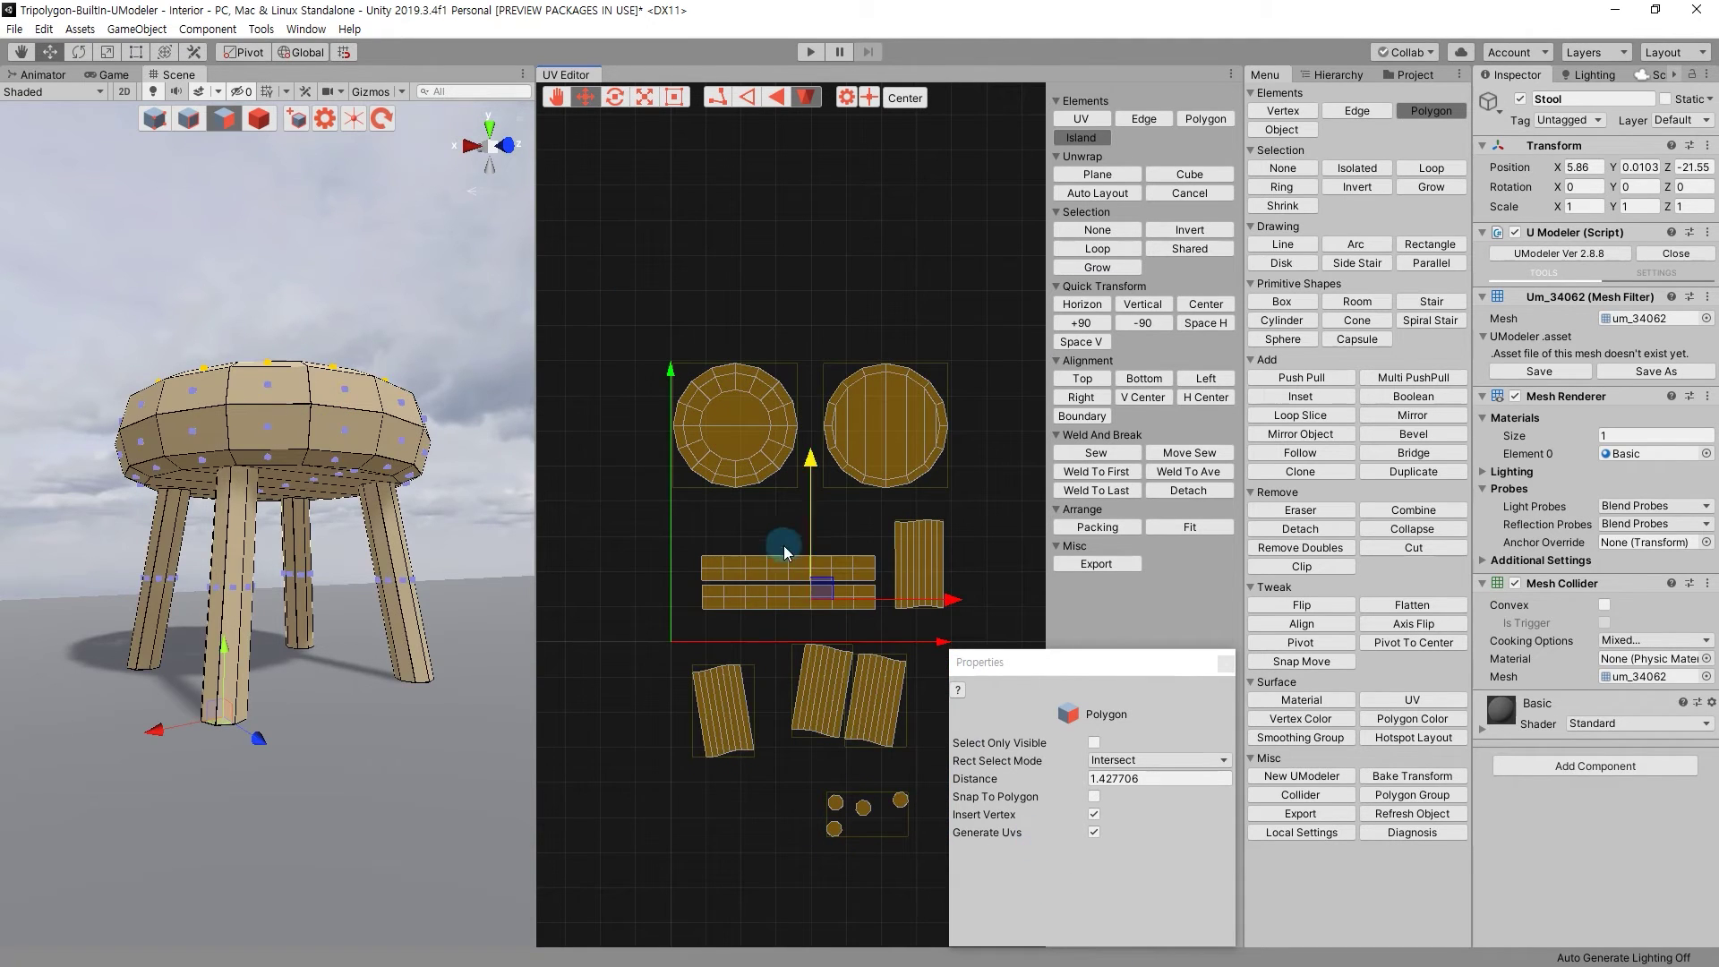
{"action": "key", "text": "r"}
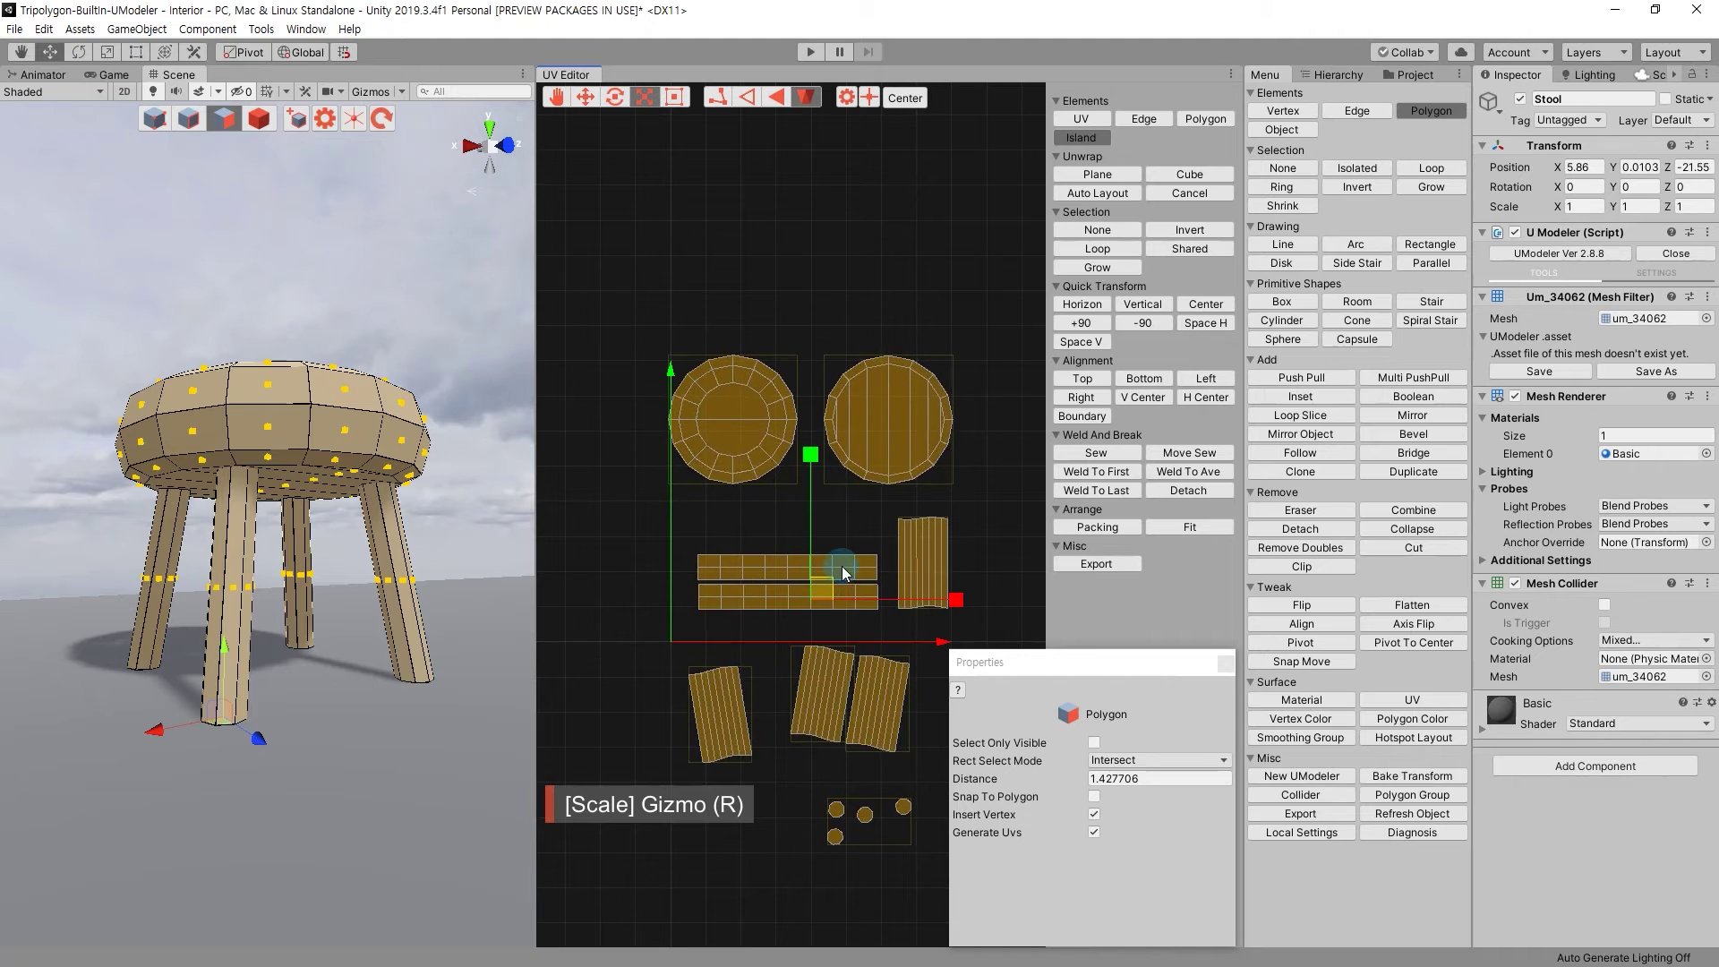
{"action": "left_click", "coordinate": [920, 437]}
{"action": "key", "text": "w"}
{"action": "left_click_drag", "start_coordinate": [904, 412], "coordinate": [883, 412]}
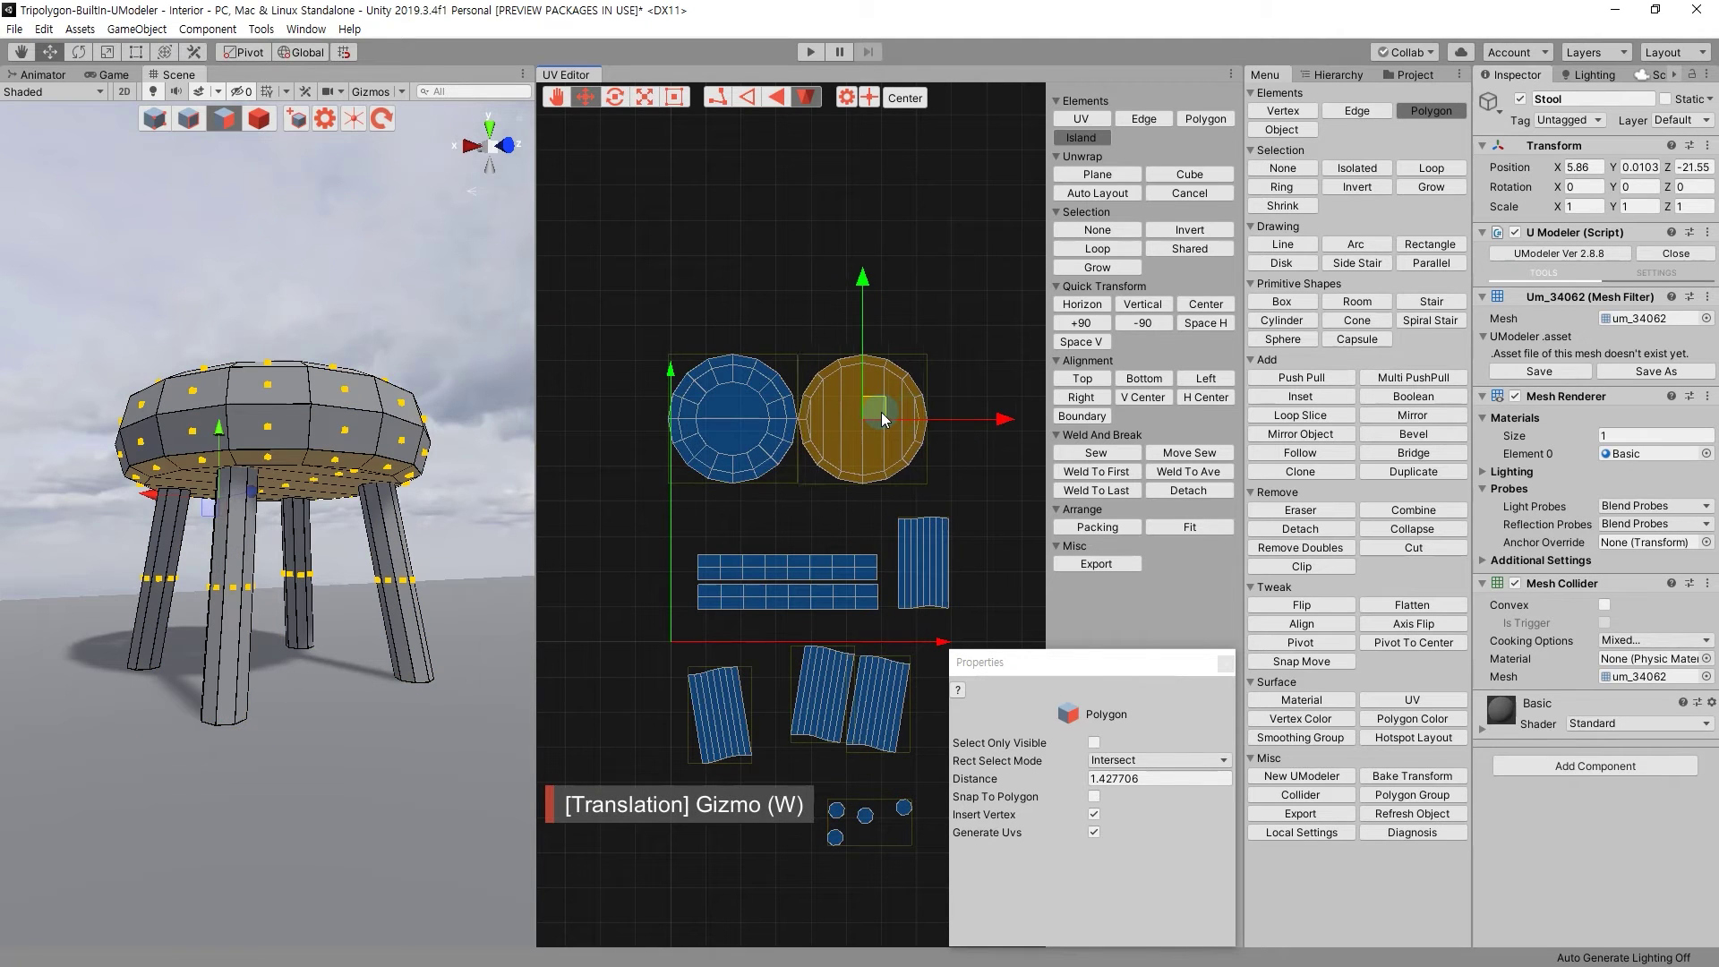
Enlarge the whole UV layout slightly and shift it right and down.
{"action": "left_click_drag", "start_coordinate": [645, 288], "coordinate": [962, 610]}
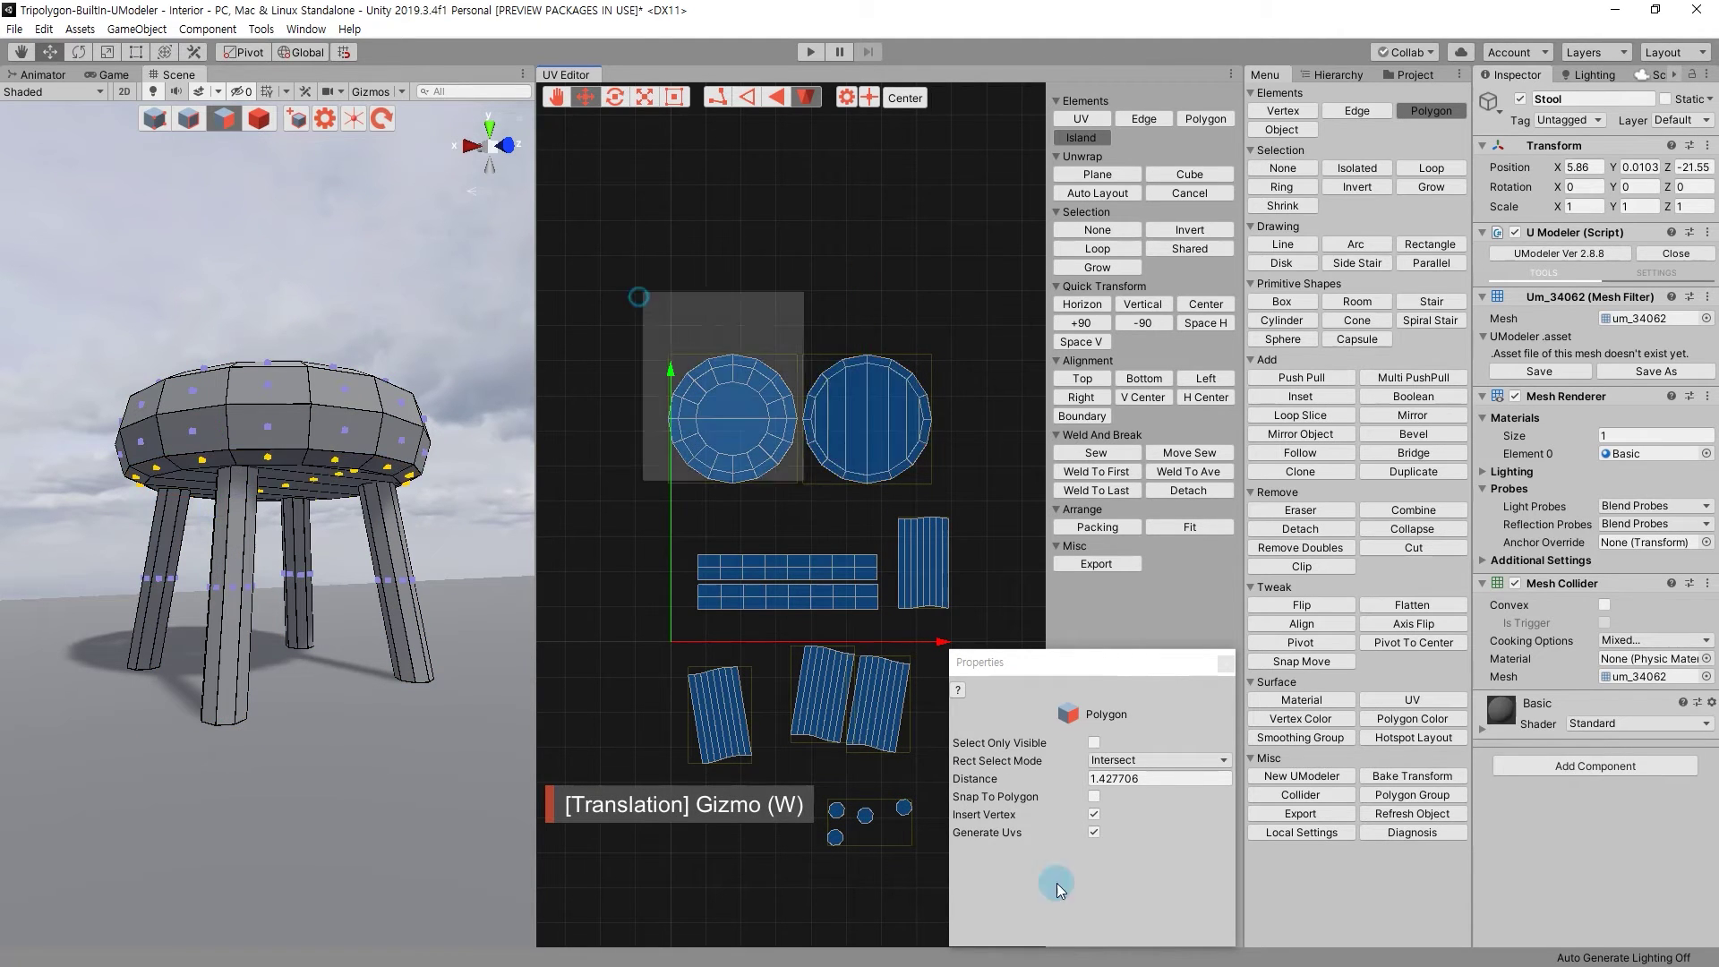
{"action": "key", "text": "r"}
{"action": "left_click_drag", "start_coordinate": [813, 591], "coordinate": [840, 577]}
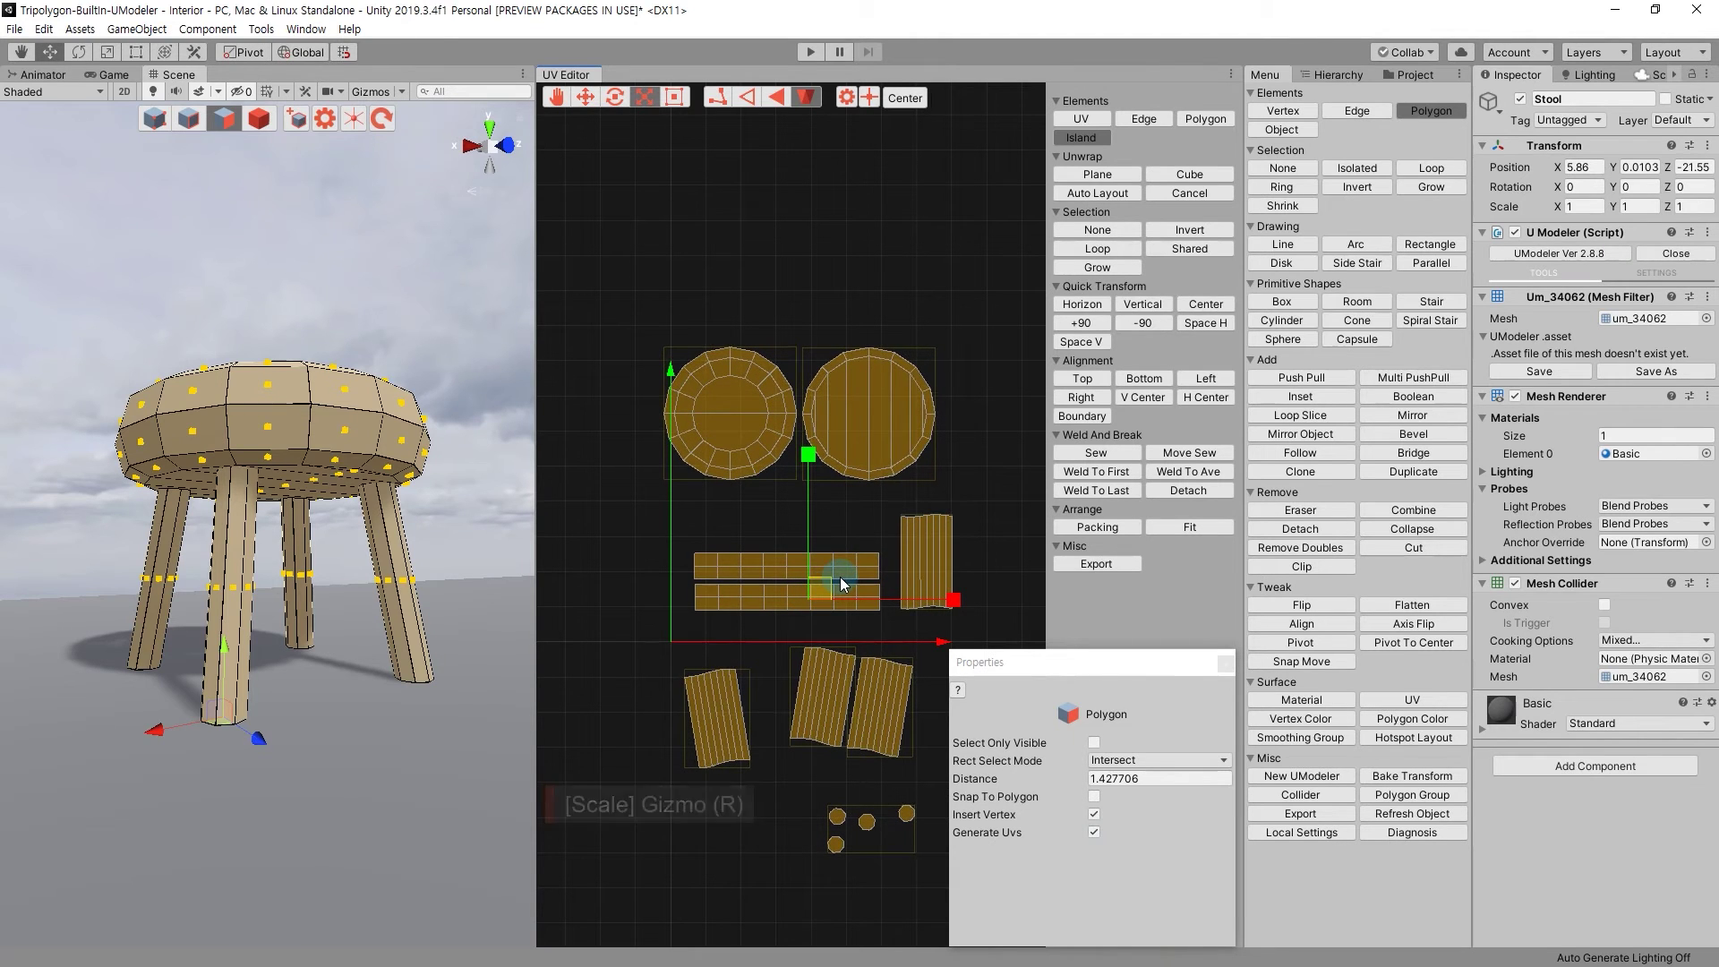
{"action": "key", "text": "w"}
{"action": "left_click_drag", "start_coordinate": [826, 584], "coordinate": [837, 600]}
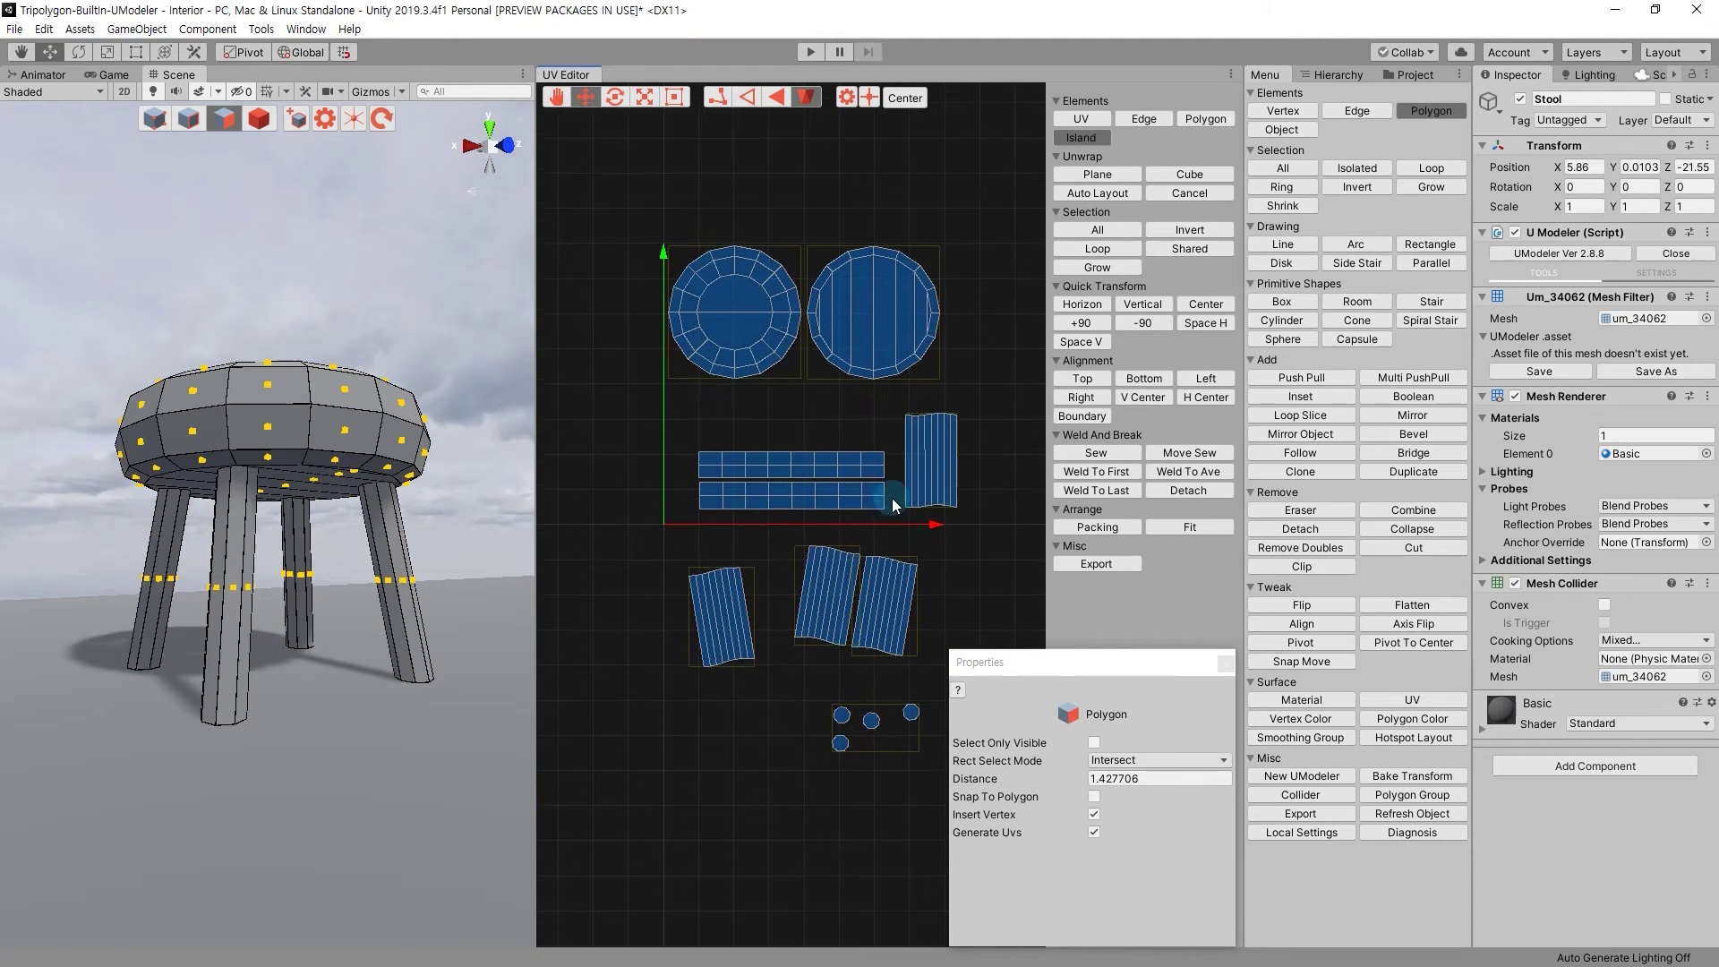
Move the two side strip islands left and down.
{"action": "left_click", "coordinate": [892, 498]}
{"action": "scroll", "coordinate": [874, 594], "scroll_direction": "up", "scroll_amount": 3}
{"action": "left_click", "coordinate": [731, 434]}
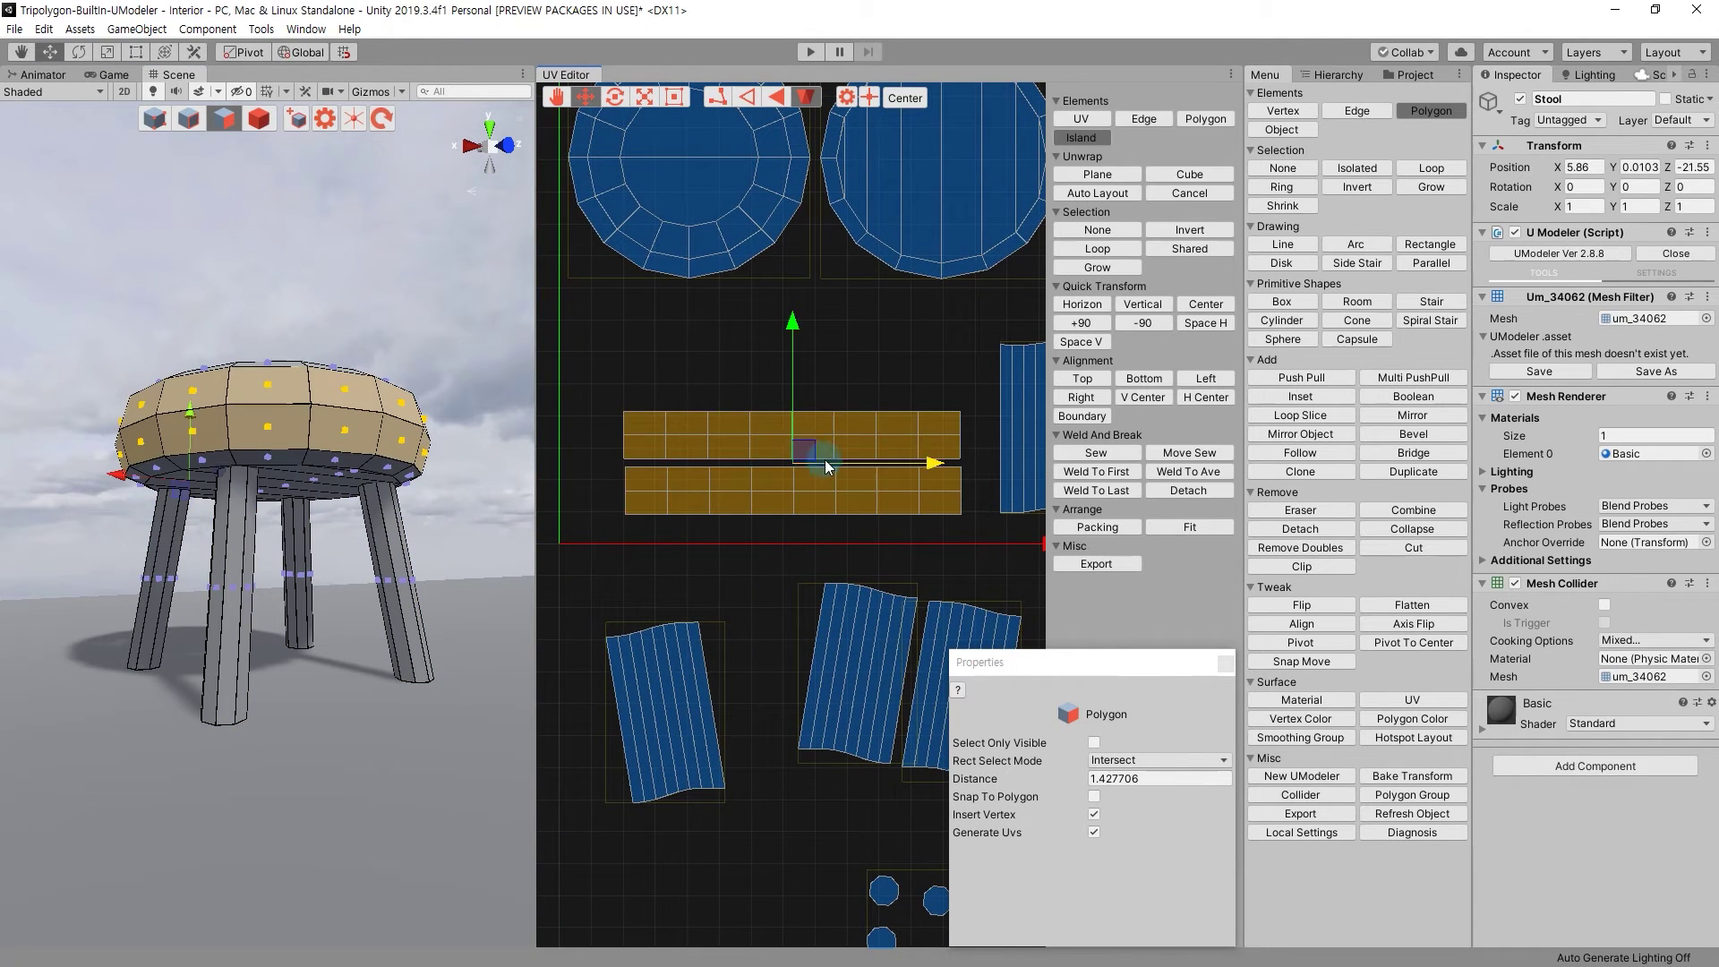
{"action": "left_click_drag", "start_coordinate": [815, 465], "coordinate": [754, 486]}
{"action": "left_click", "coordinate": [752, 591]}
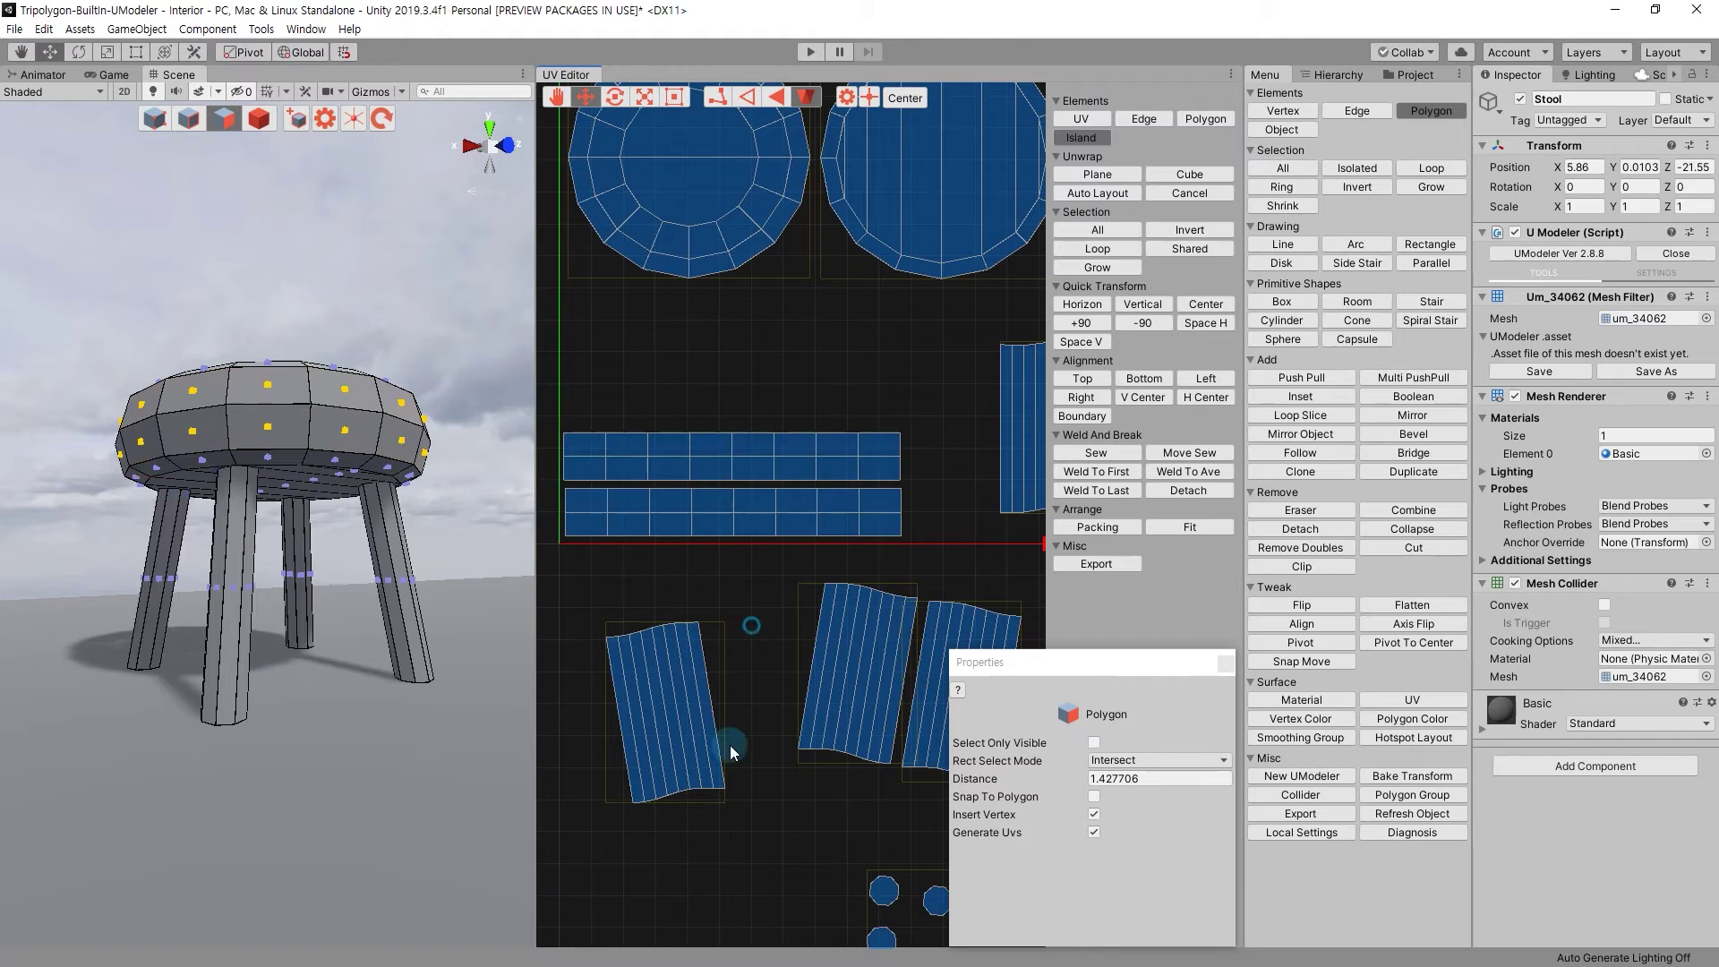
Shift the tall leg strip left and up so it stands upright by the seat discs.
{"action": "left_click", "coordinate": [673, 727]}
{"action": "left_click_drag", "start_coordinate": [673, 727], "coordinate": [813, 476]}
{"action": "left_click", "coordinate": [862, 422]}
{"action": "left_click_drag", "start_coordinate": [873, 421], "coordinate": [842, 440]}
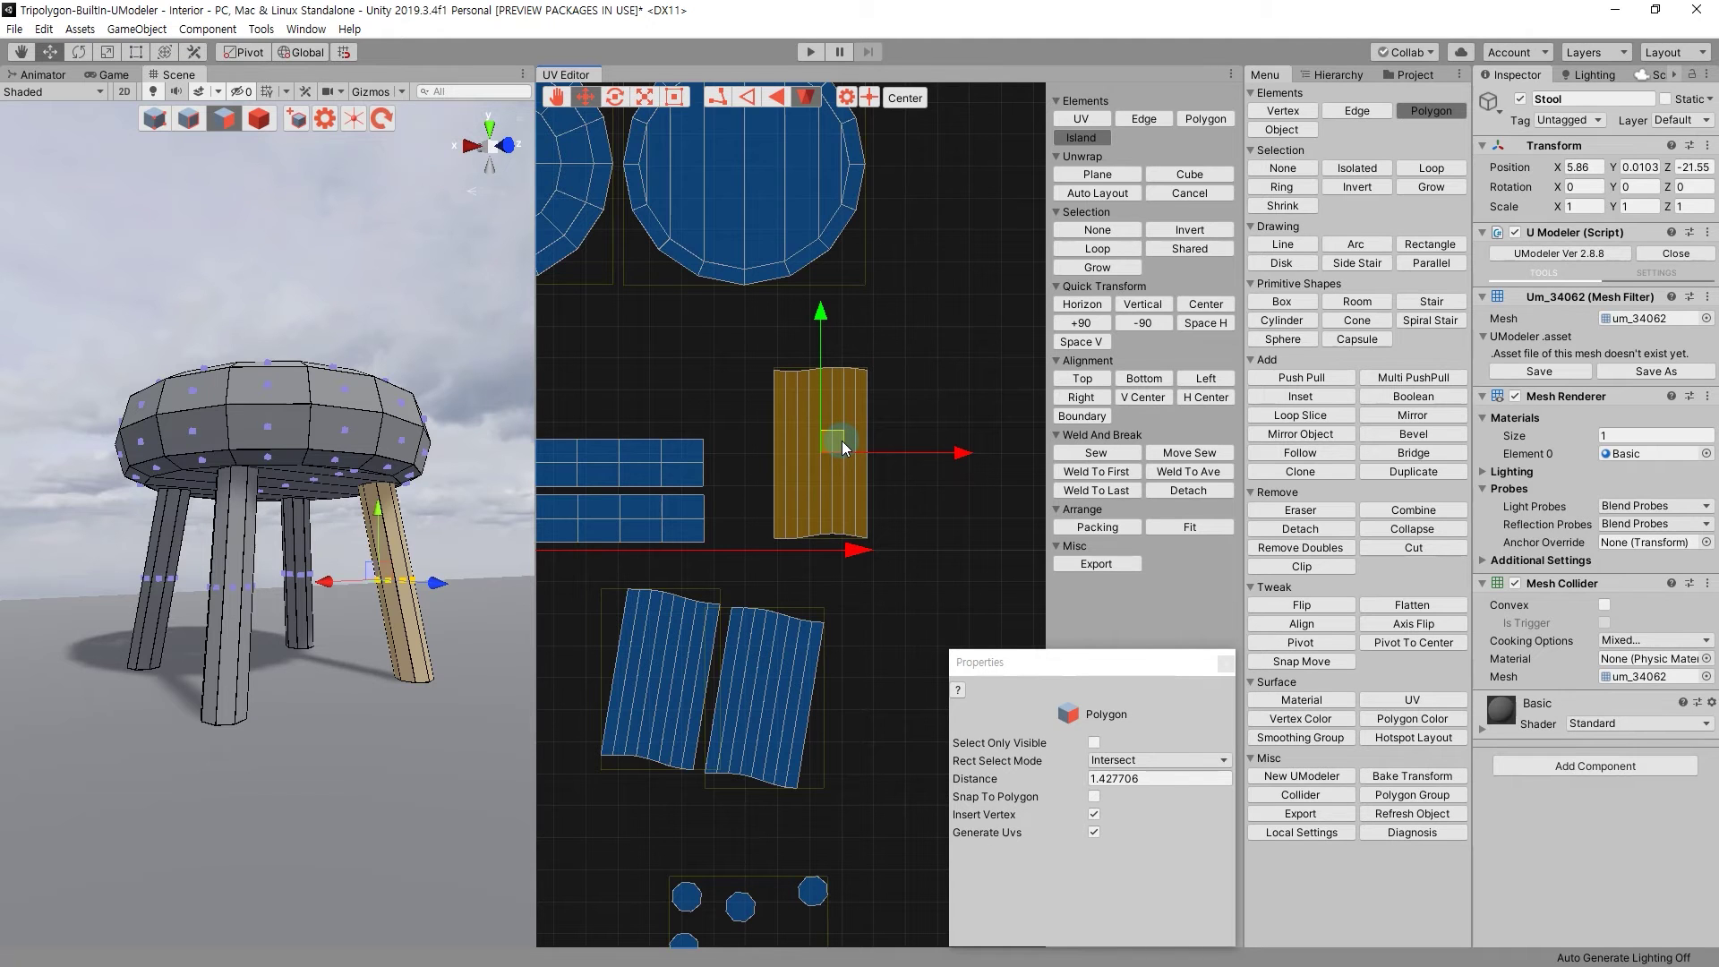
{"action": "scroll", "coordinate": [734, 573], "scroll_direction": "down", "scroll_amount": 2}
{"action": "middle_click_drag", "start_coordinate": [734, 573], "coordinate": [806, 493]}
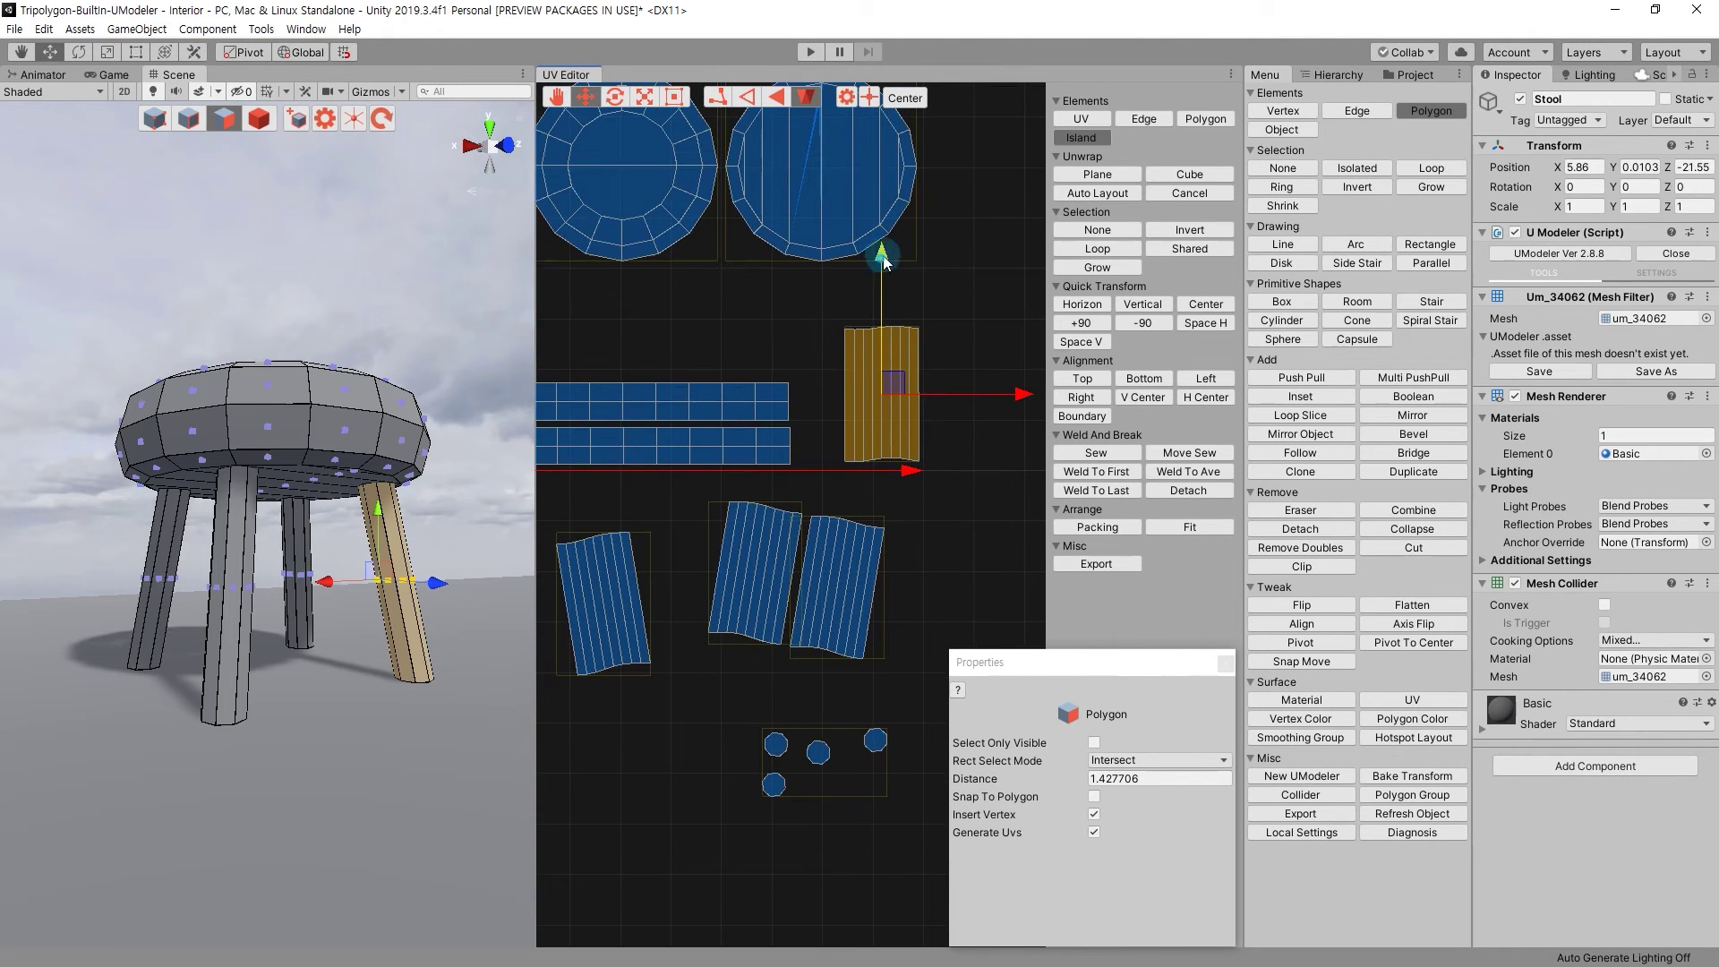
{"action": "left_click_drag", "start_coordinate": [882, 263], "coordinate": [882, 208]}
Rotate the tilted leg strip island so it lies horizontal.
{"action": "middle_click_drag", "start_coordinate": [710, 402], "coordinate": [857, 384]}
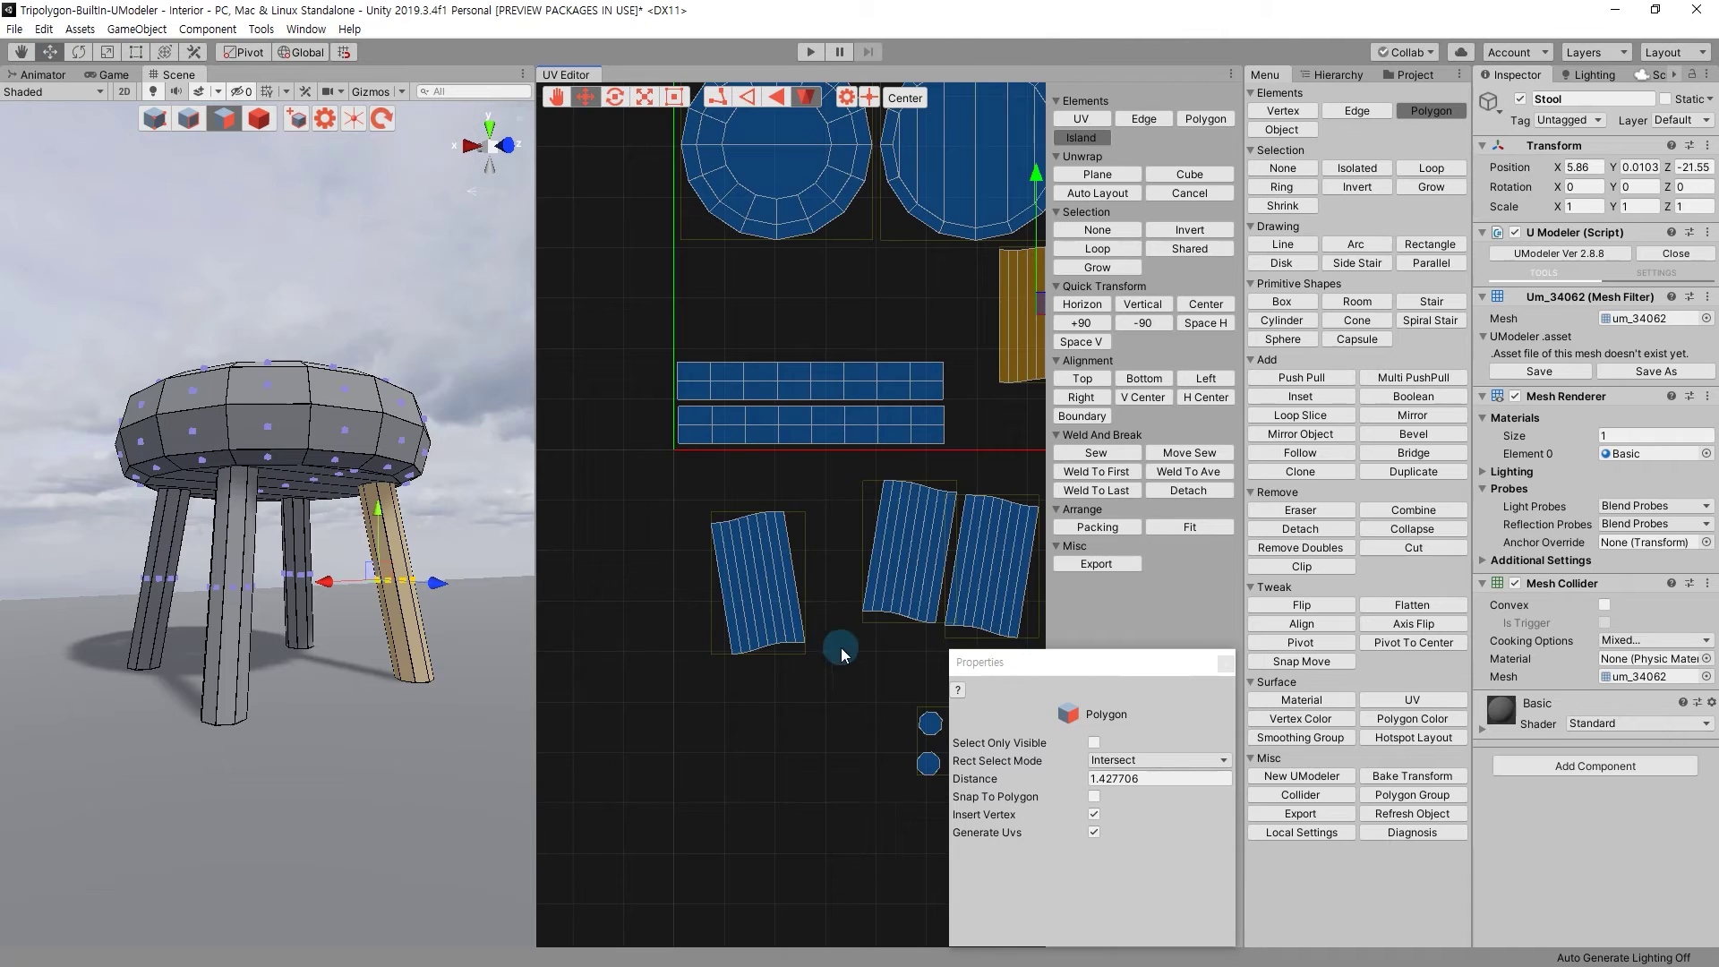
{"action": "middle_click_drag", "start_coordinate": [834, 659], "coordinate": [689, 634]}
{"action": "left_click", "coordinate": [882, 600]}
{"action": "key", "text": "e"}
{"action": "left_click_drag", "start_coordinate": [967, 454], "coordinate": [1046, 593]}
{"action": "key", "text": "ctrl+z"}
{"action": "key", "text": "ctrl+y"}
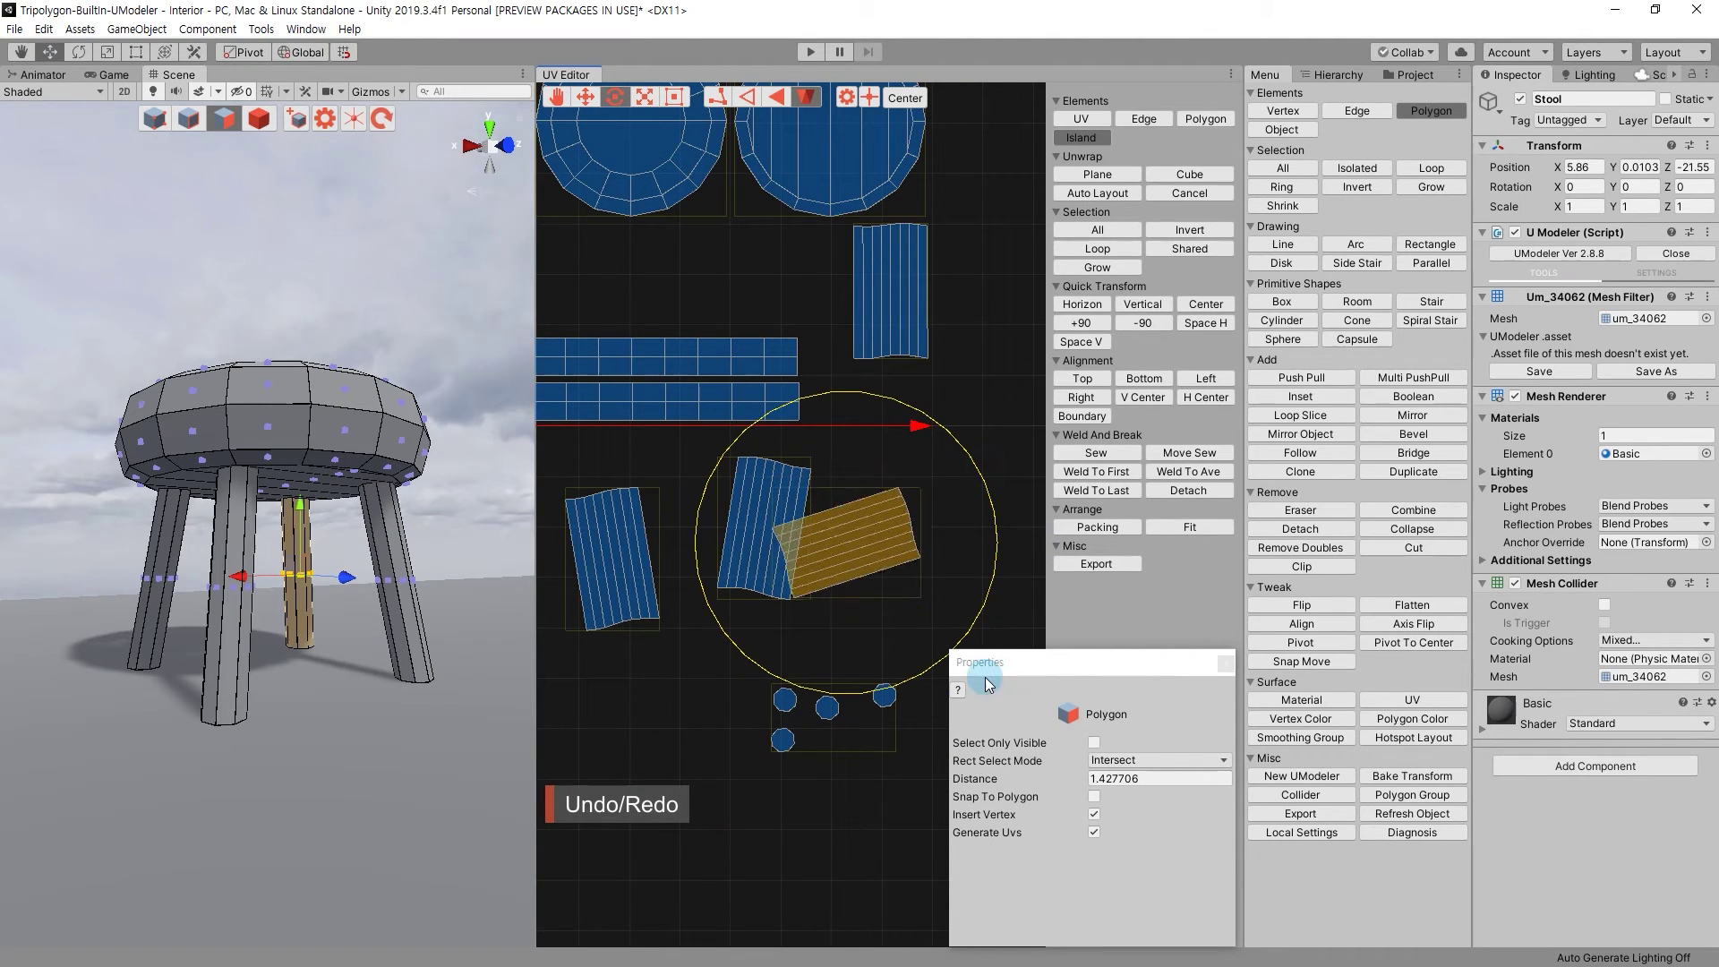
{"action": "key", "text": "ctrl+z"}
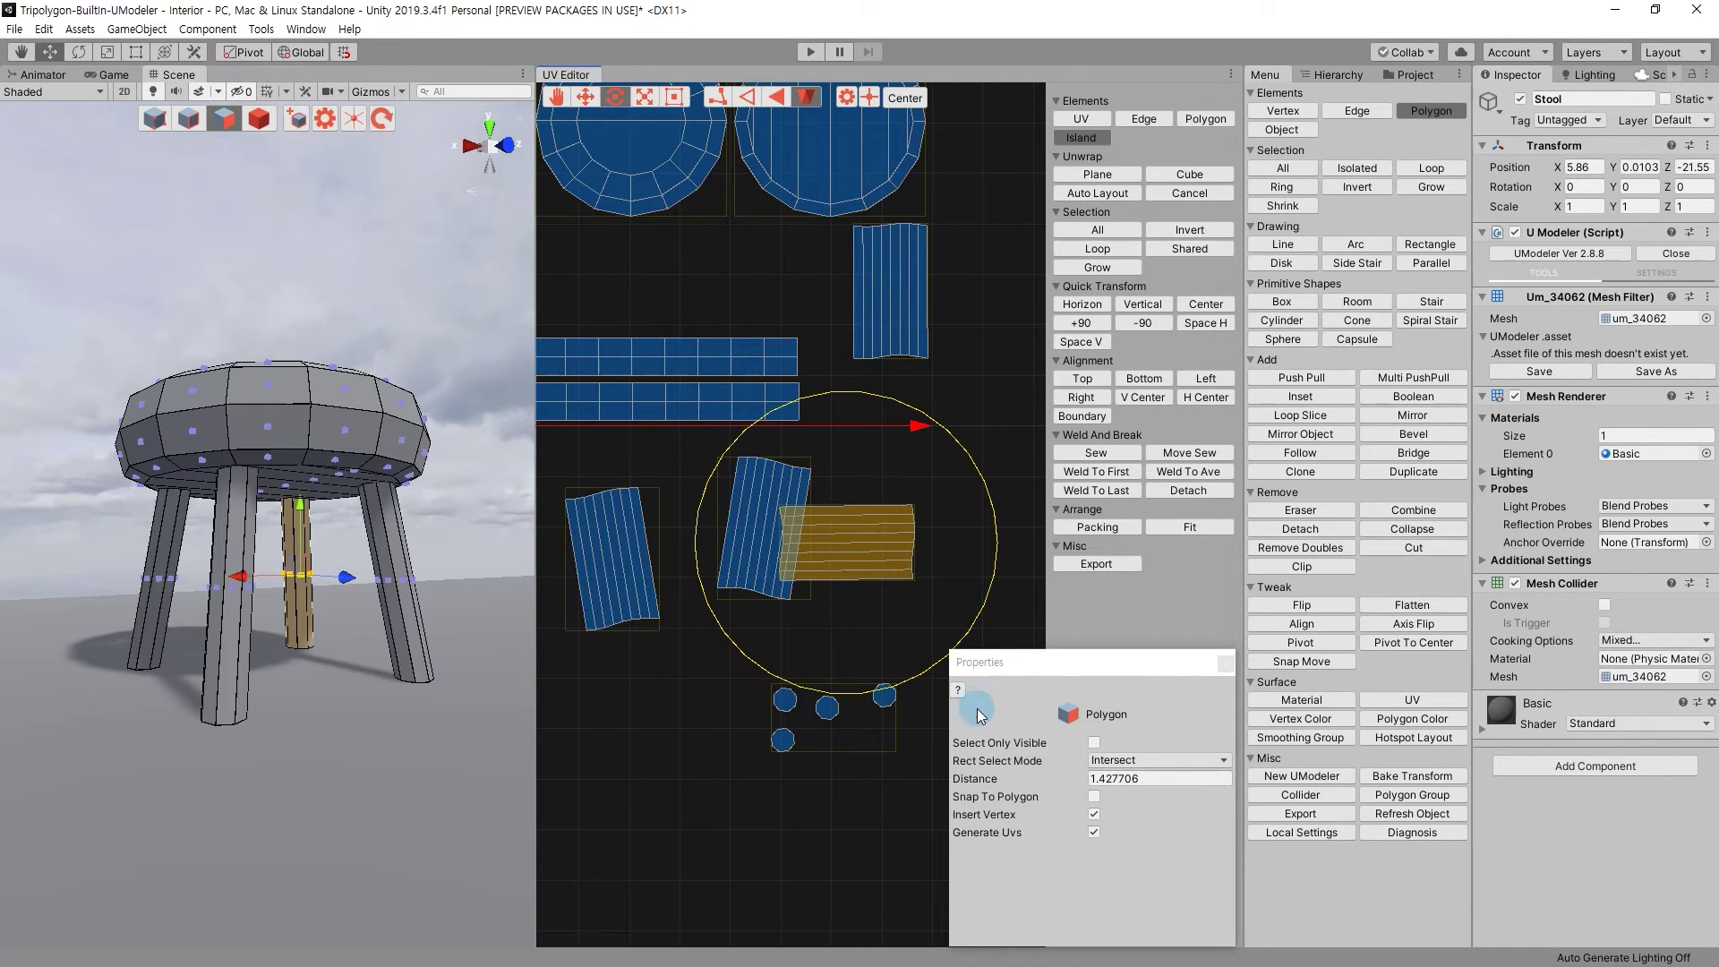
{"action": "key", "text": "ctrl+y"}
{"action": "key", "text": "ctrl+z"}
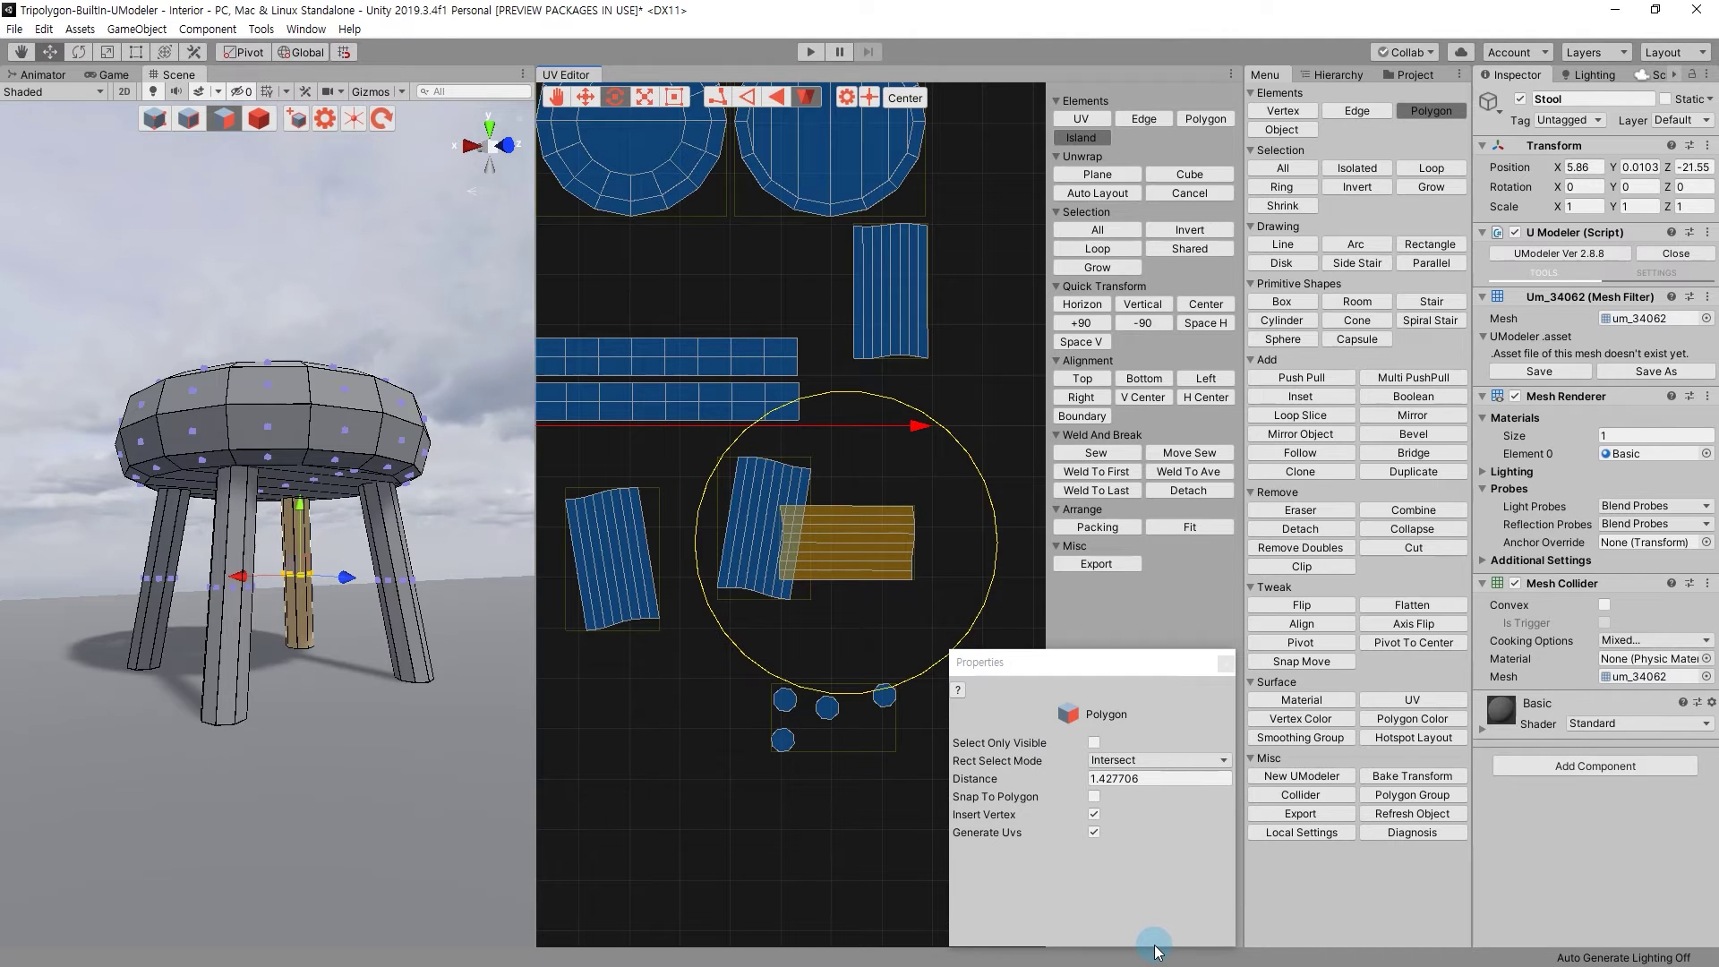
Move the horizontal leg strip up-left beneath the left seat disc.
{"action": "middle_click_drag", "start_coordinate": [839, 537], "coordinate": [875, 602]}
{"action": "key", "text": "w"}
{"action": "mouse_move", "coordinate": [887, 586]}
{"action": "left_mouse_down"}
{"action": "mouse_move", "coordinate": [692, 327]}
{"action": "mouse_move", "coordinate": [659, 322]}
{"action": "left_mouse_up"}
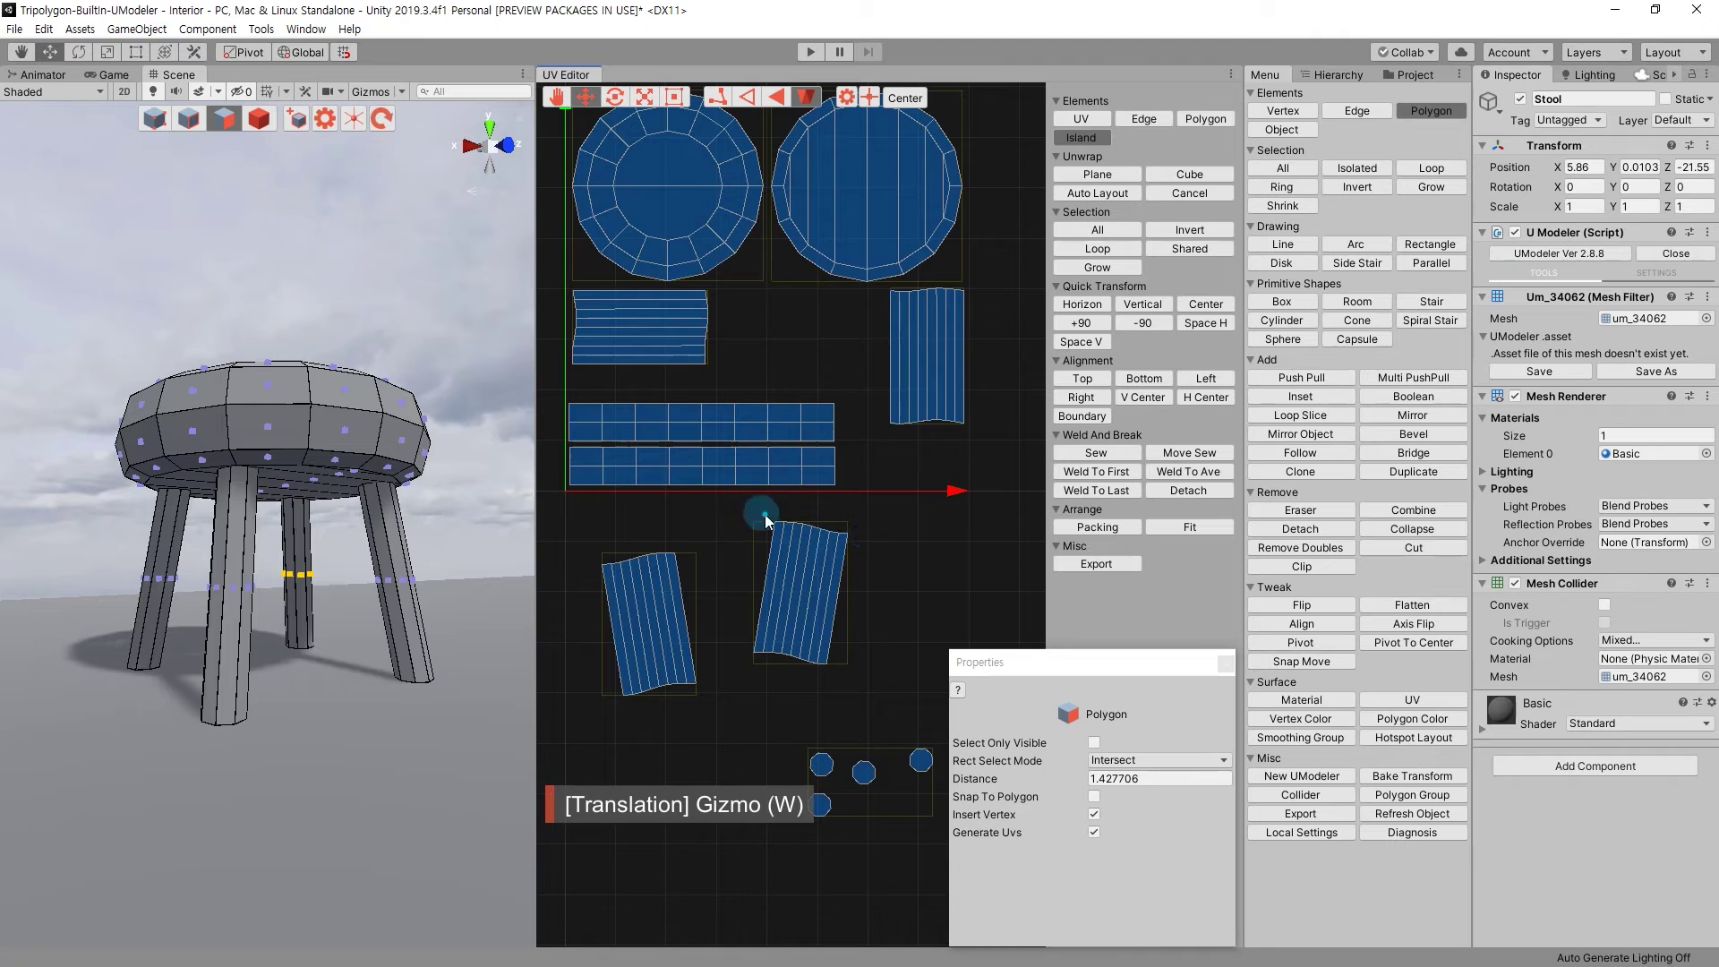
Rotate the lower tilted leg strip horizontal and move it up between the upper islands.
{"action": "left_click", "coordinate": [806, 573]}
{"action": "key", "text": "e"}
{"action": "left_click_drag", "start_coordinate": [931, 518], "coordinate": [967, 806]}
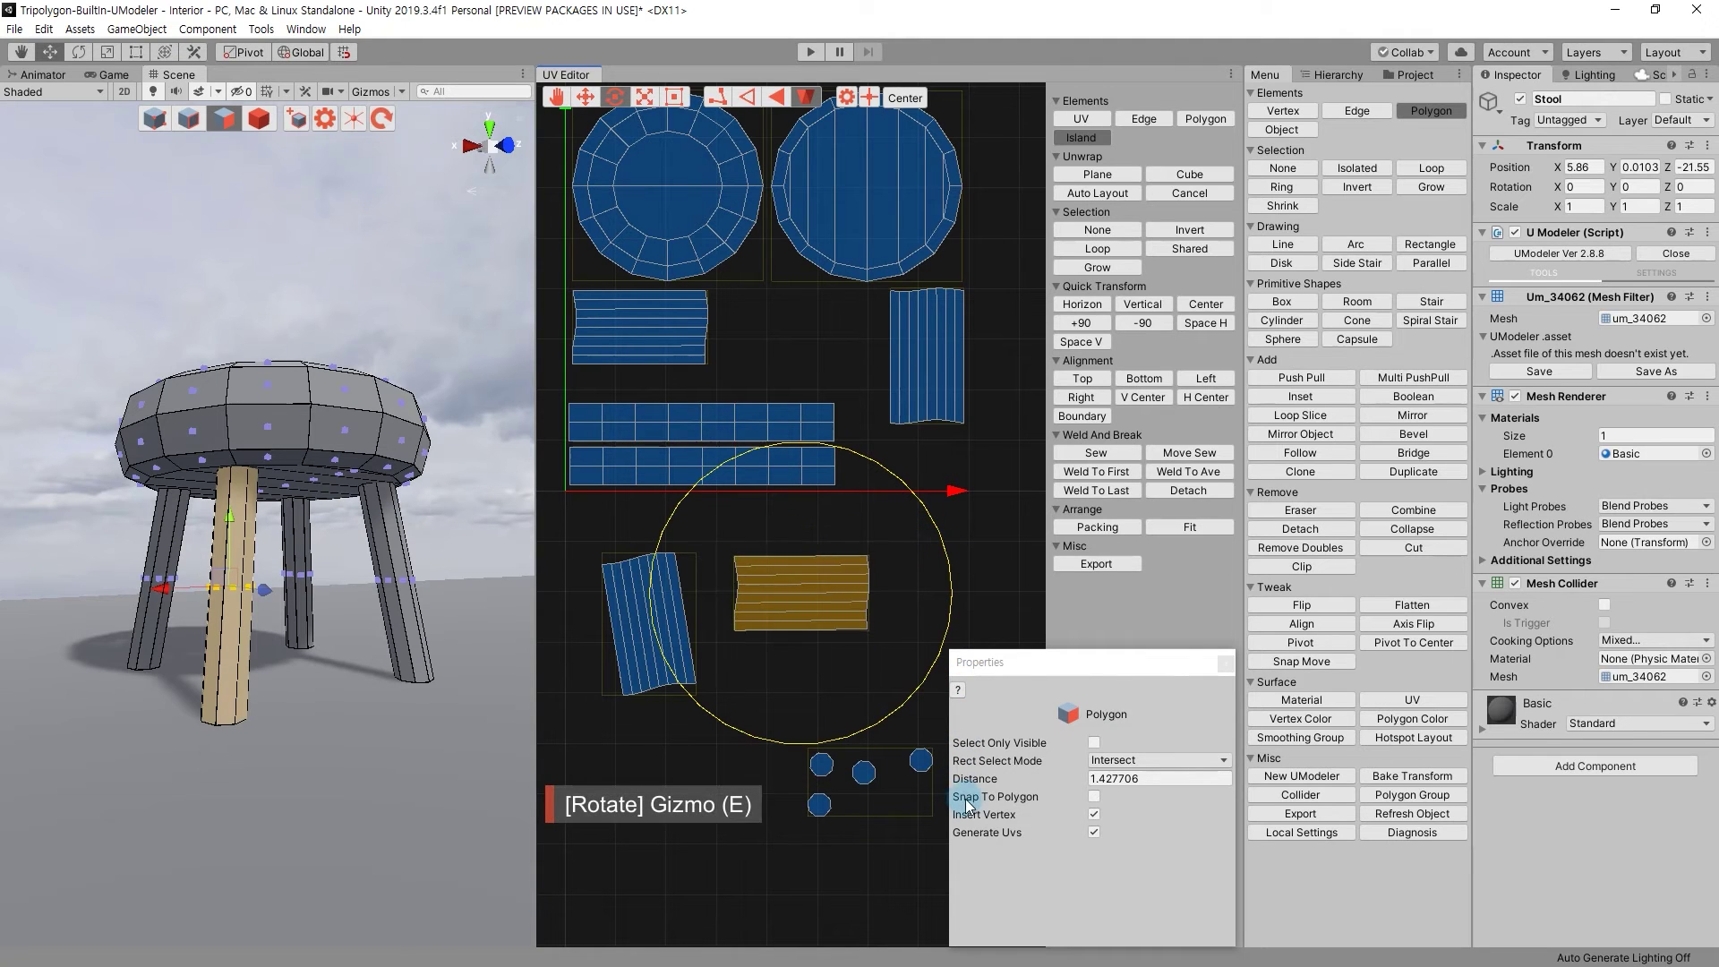
{"action": "key", "text": "w"}
{"action": "left_click_drag", "start_coordinate": [801, 592], "coordinate": [794, 315]}
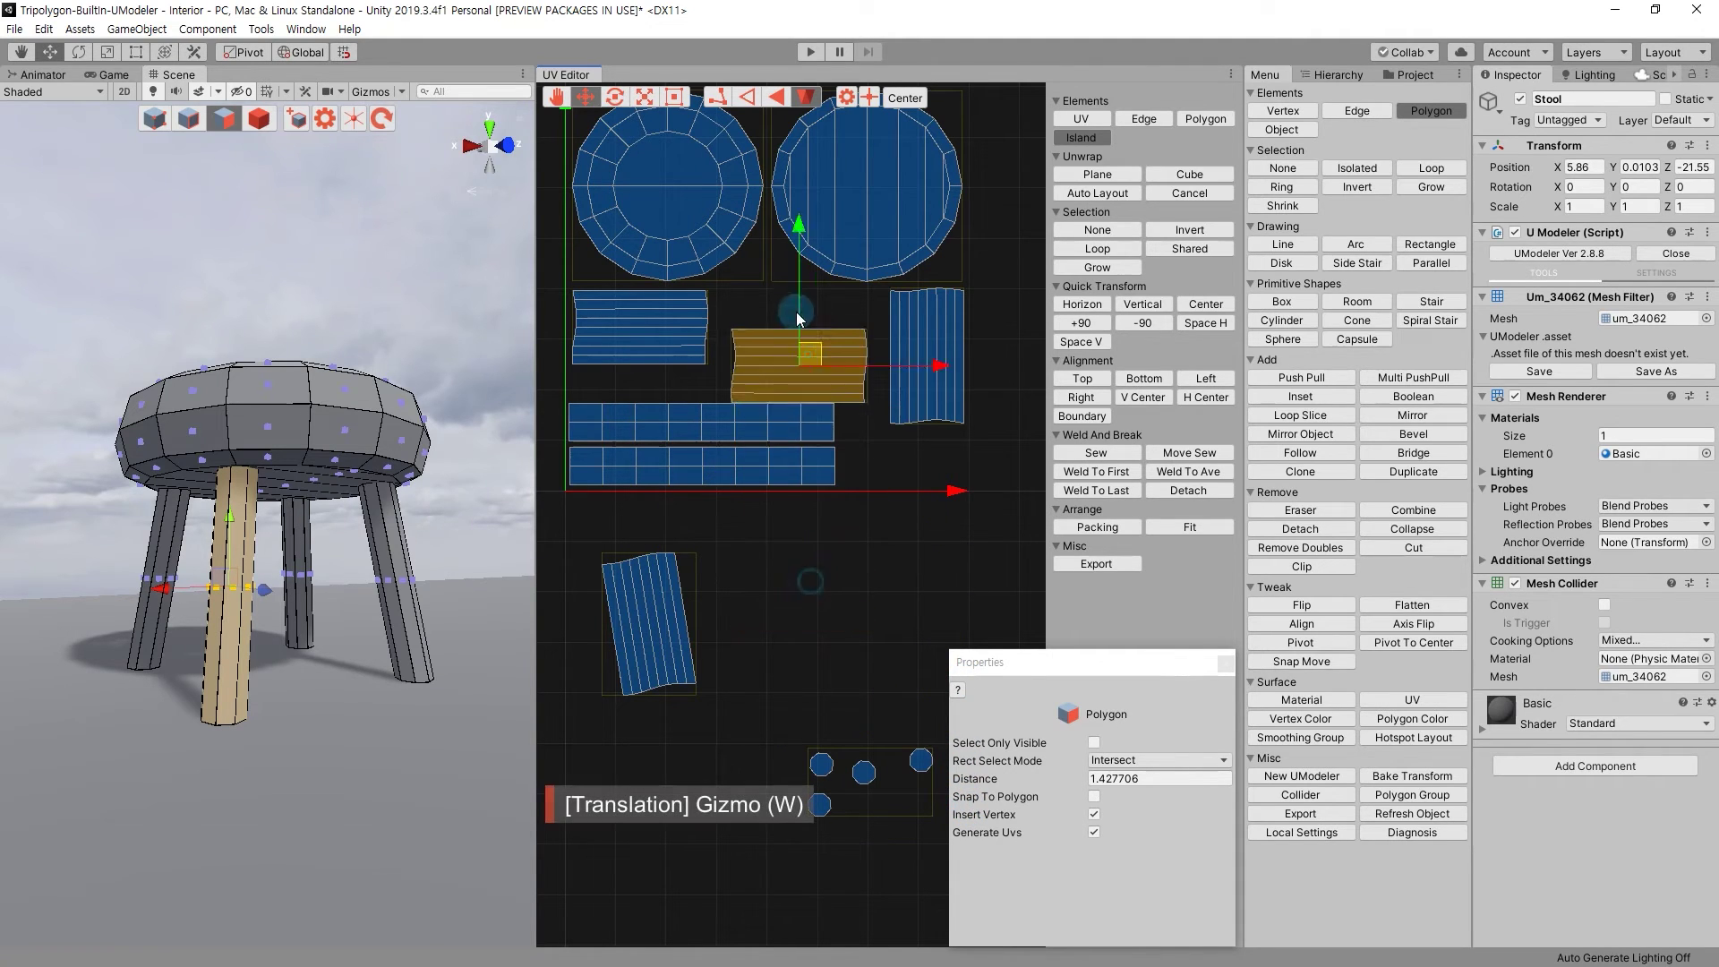
Rotate another leg strip horizontal and place it beside the long seat strips.
{"action": "left_click", "coordinate": [680, 667]}
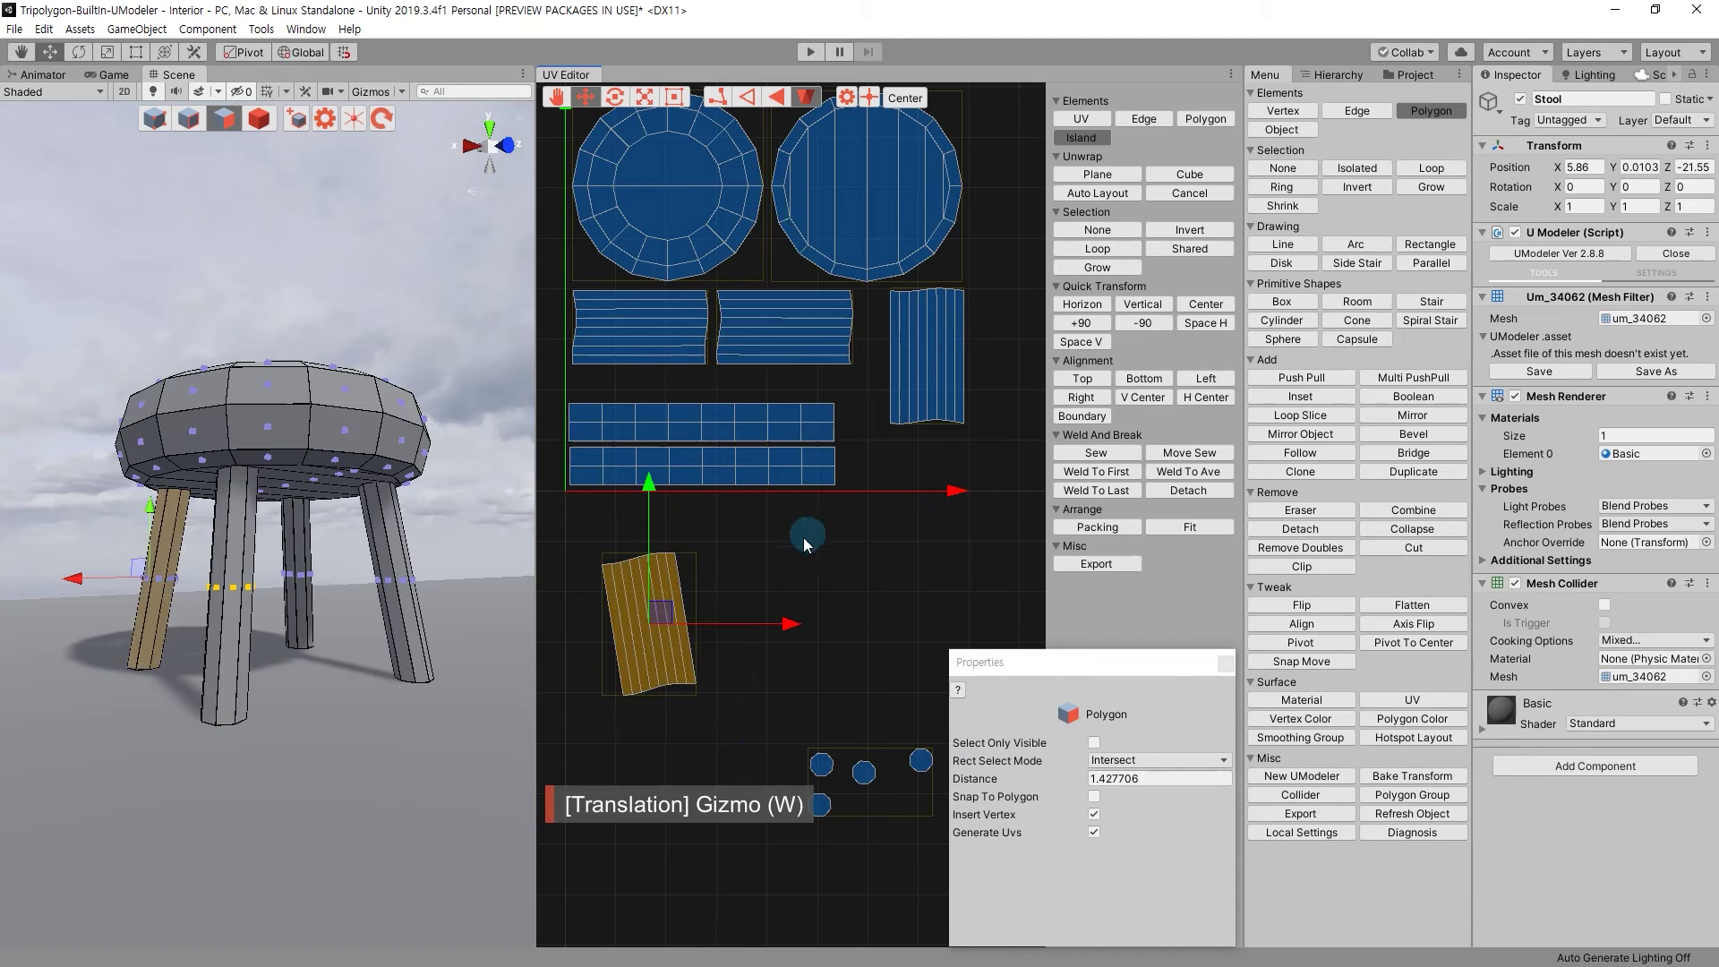
{"action": "key", "text": "e"}
{"action": "left_click_drag", "start_coordinate": [821, 614], "coordinate": [811, 951]}
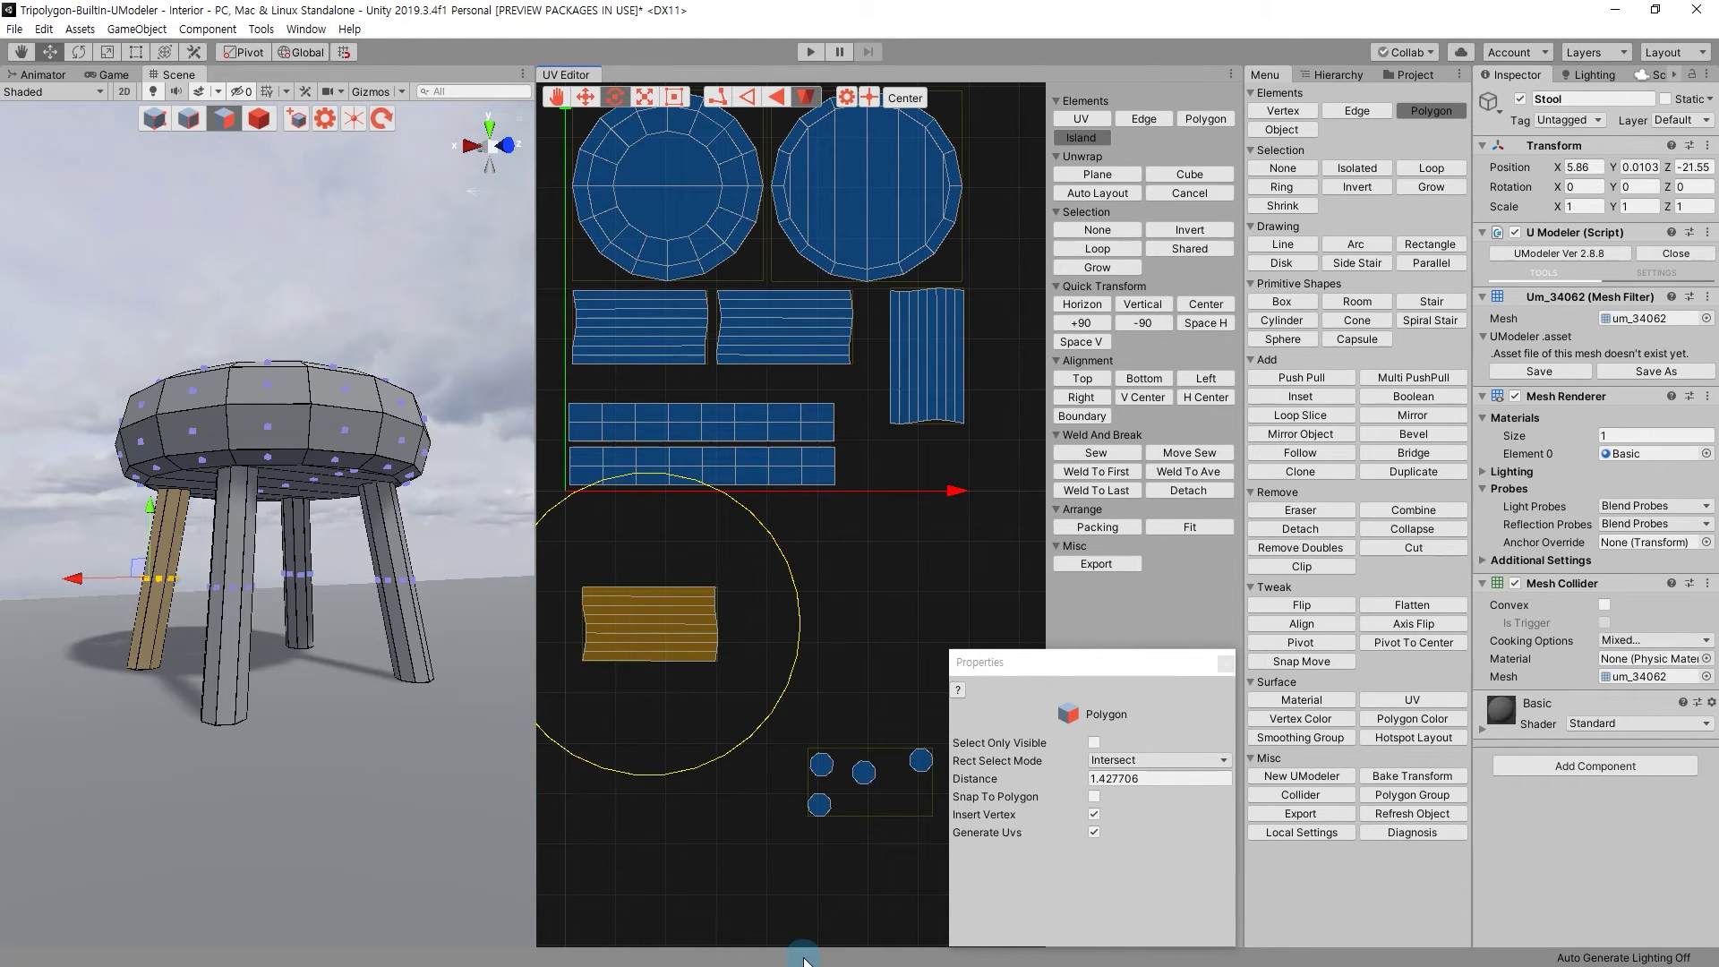
{"action": "left_click_drag", "start_coordinate": [800, 612], "coordinate": [822, 609]}
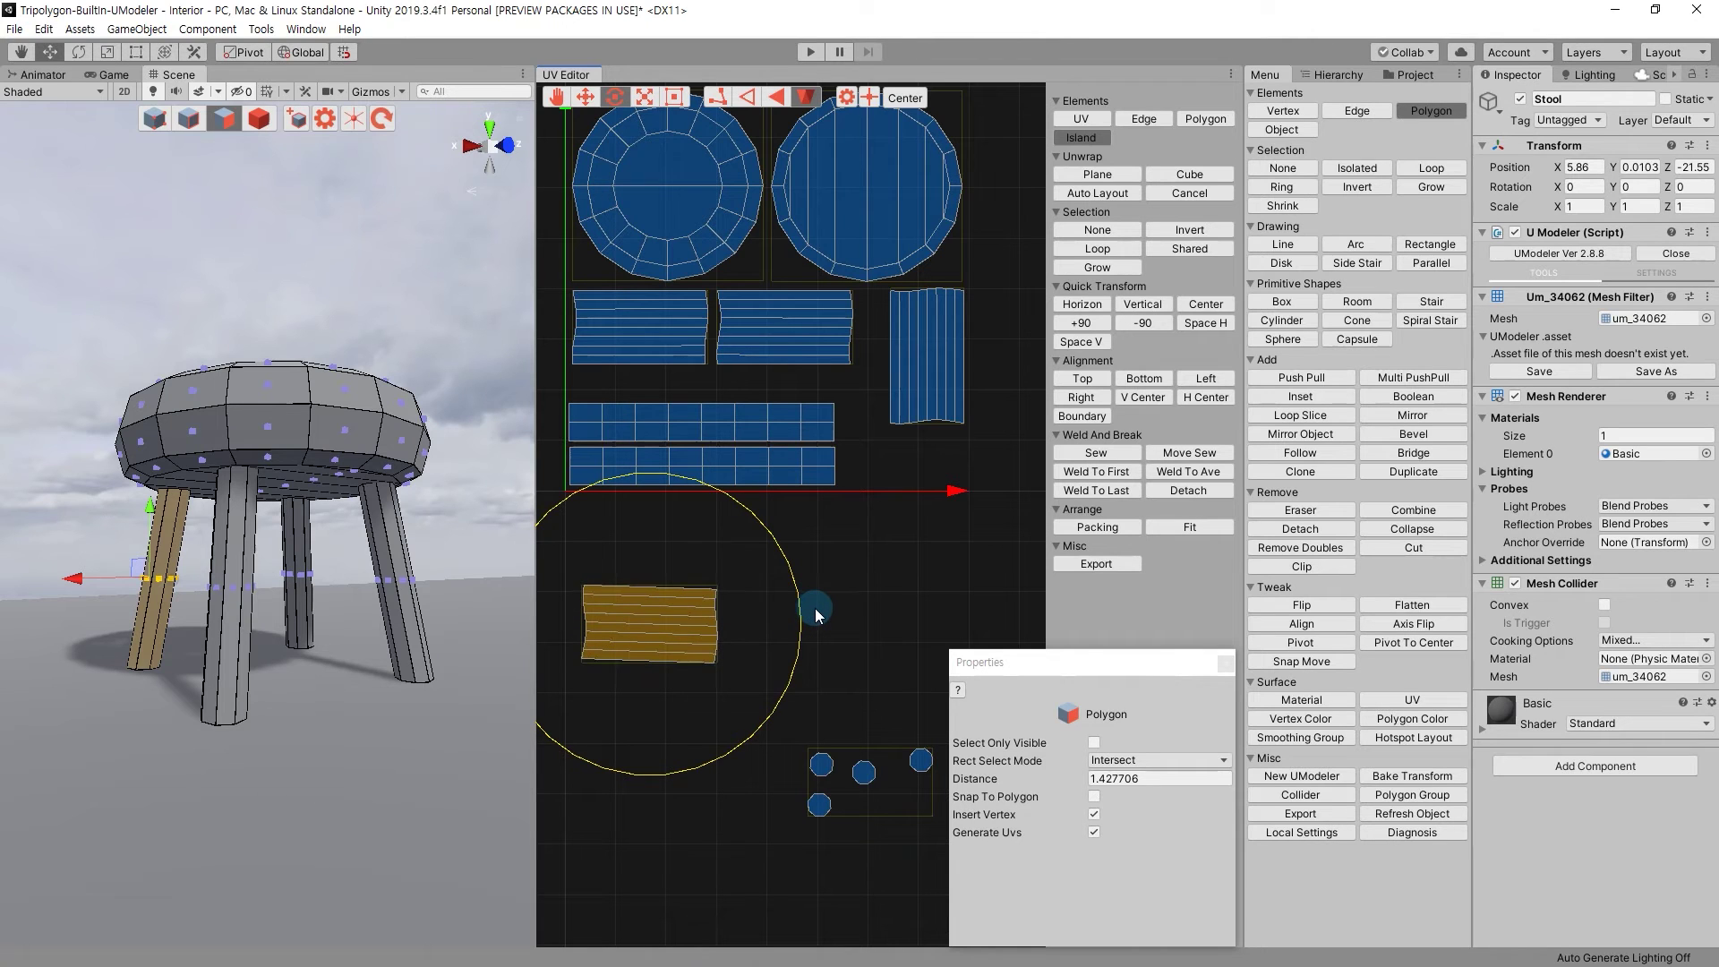
{"action": "left_click_drag", "start_coordinate": [822, 605], "coordinate": [836, 603]}
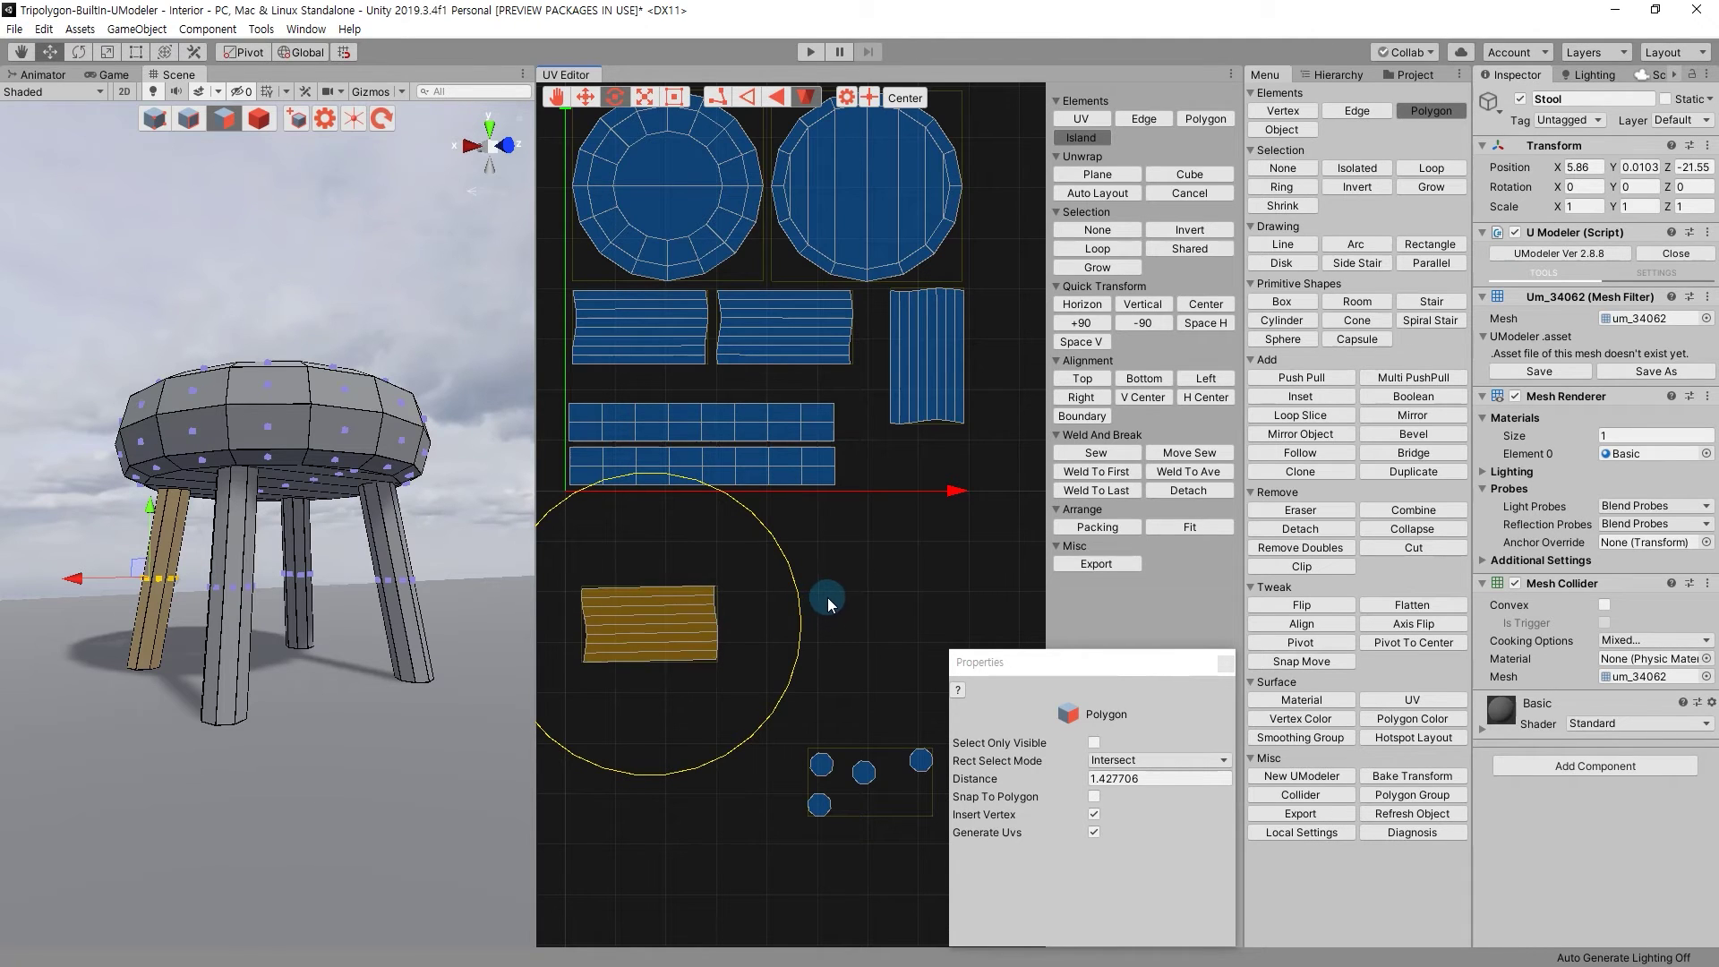
{"action": "key", "text": "w"}
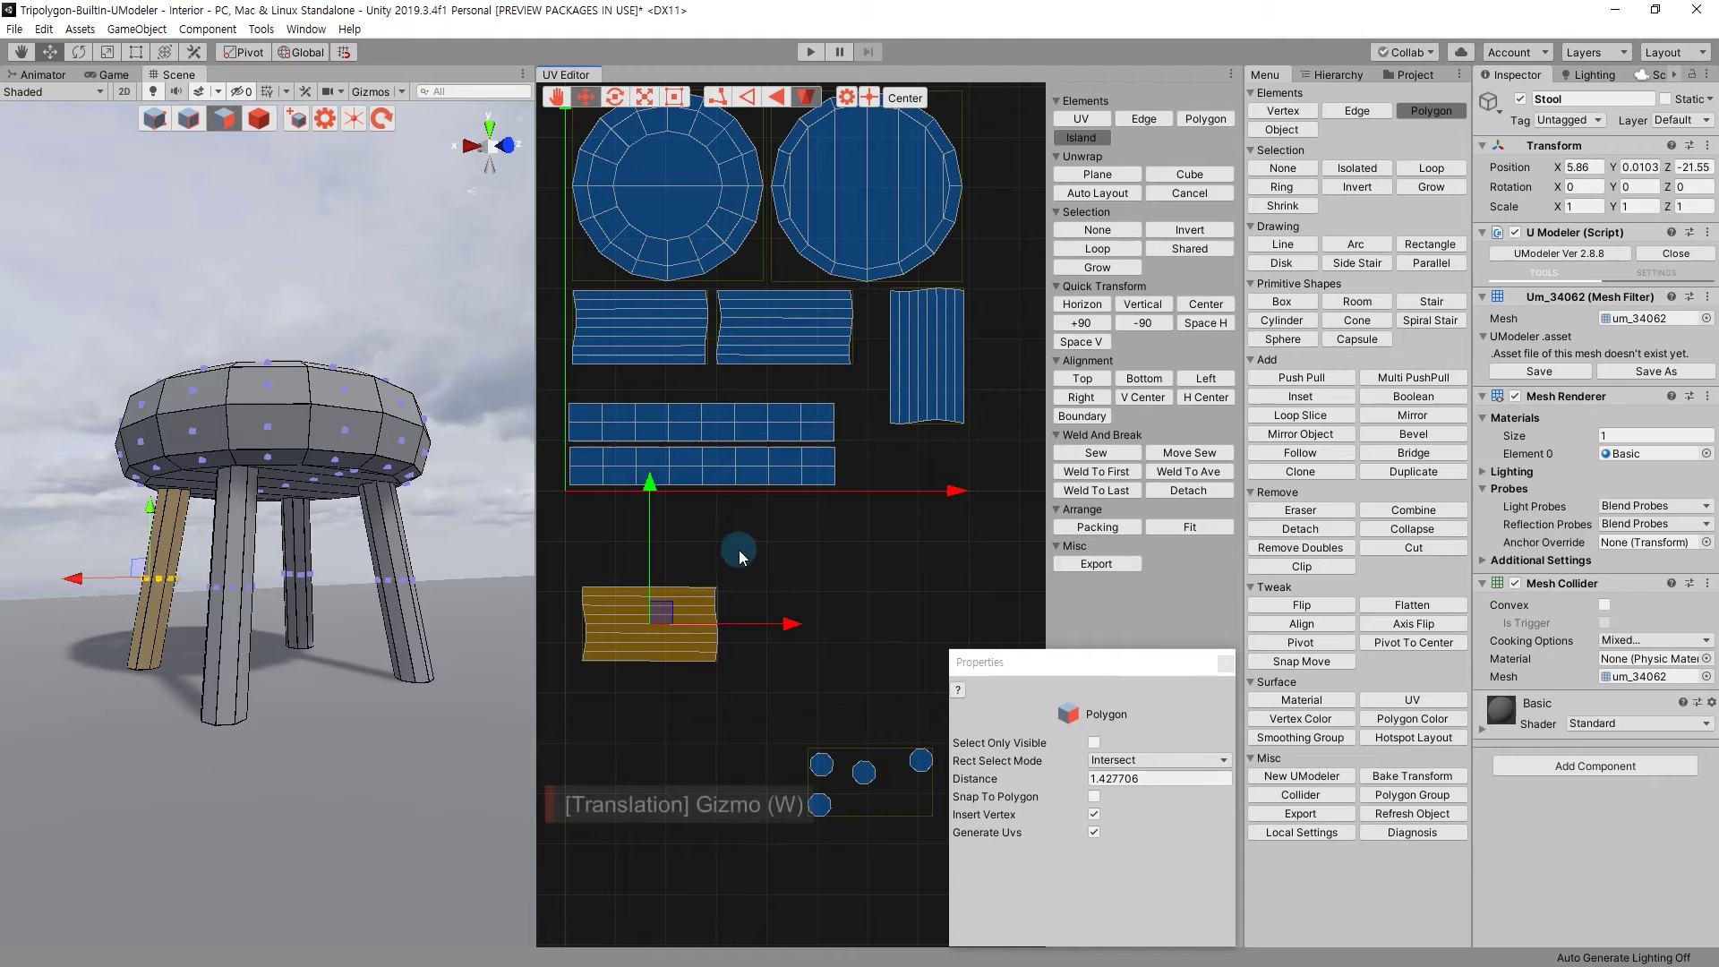
{"action": "left_click_drag", "start_coordinate": [681, 604], "coordinate": [926, 435]}
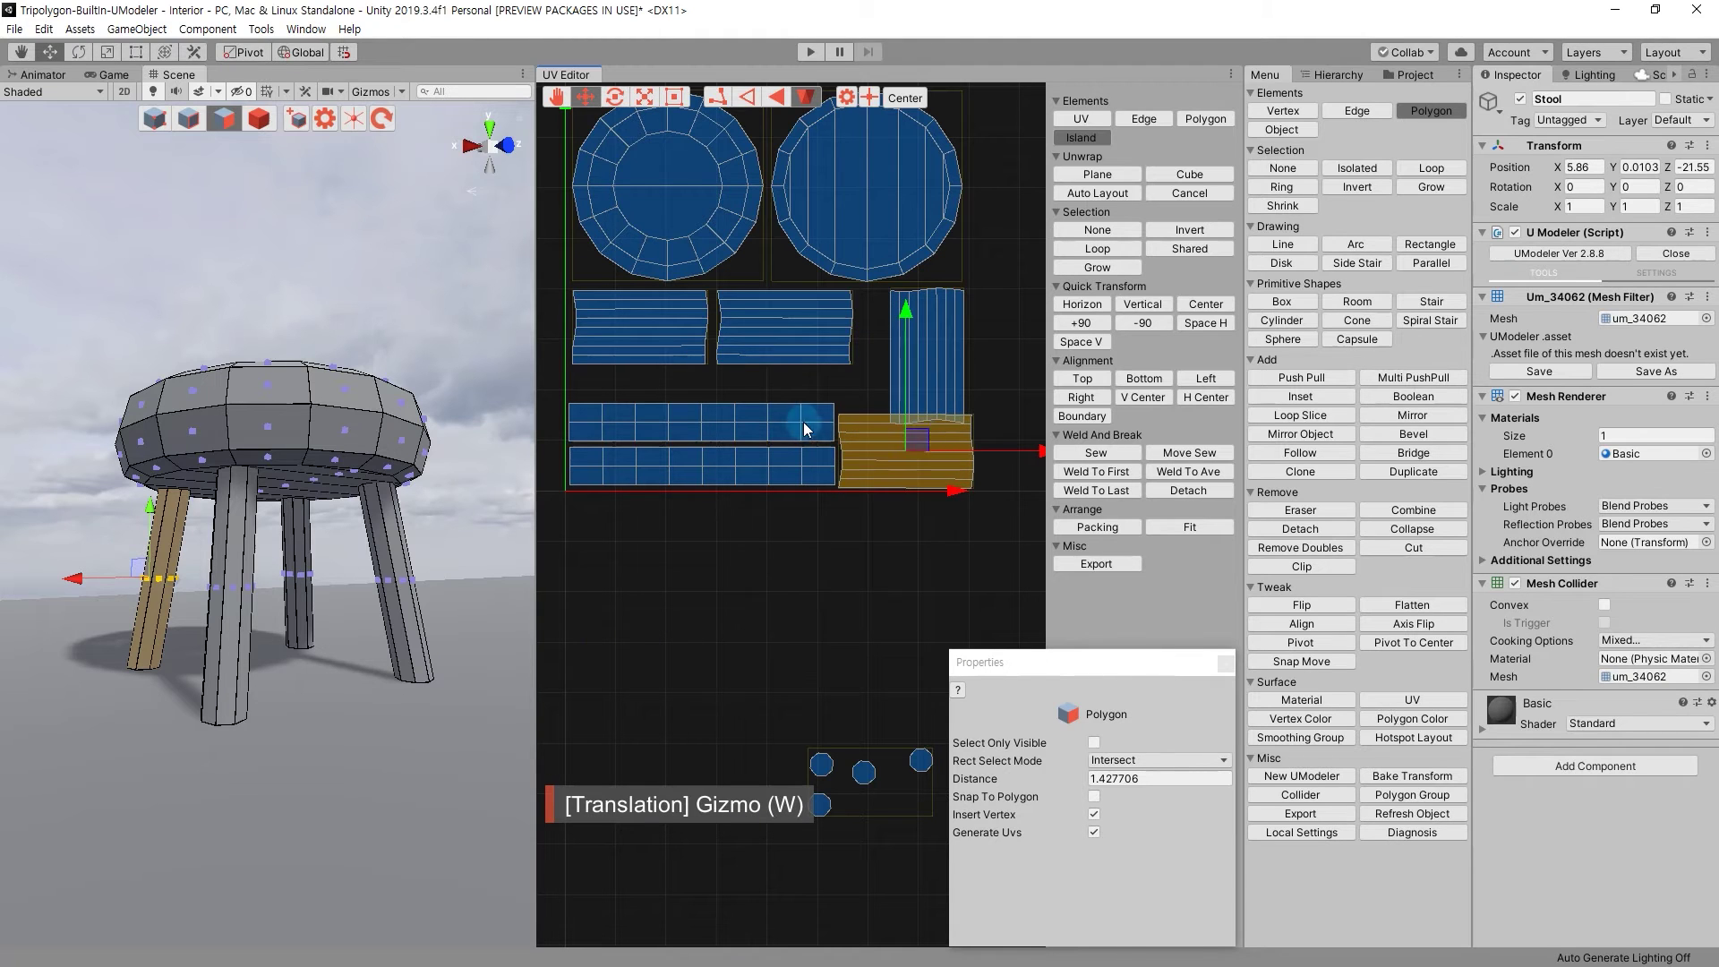
{"action": "middle_click_drag", "start_coordinate": [803, 422], "coordinate": [775, 528]}
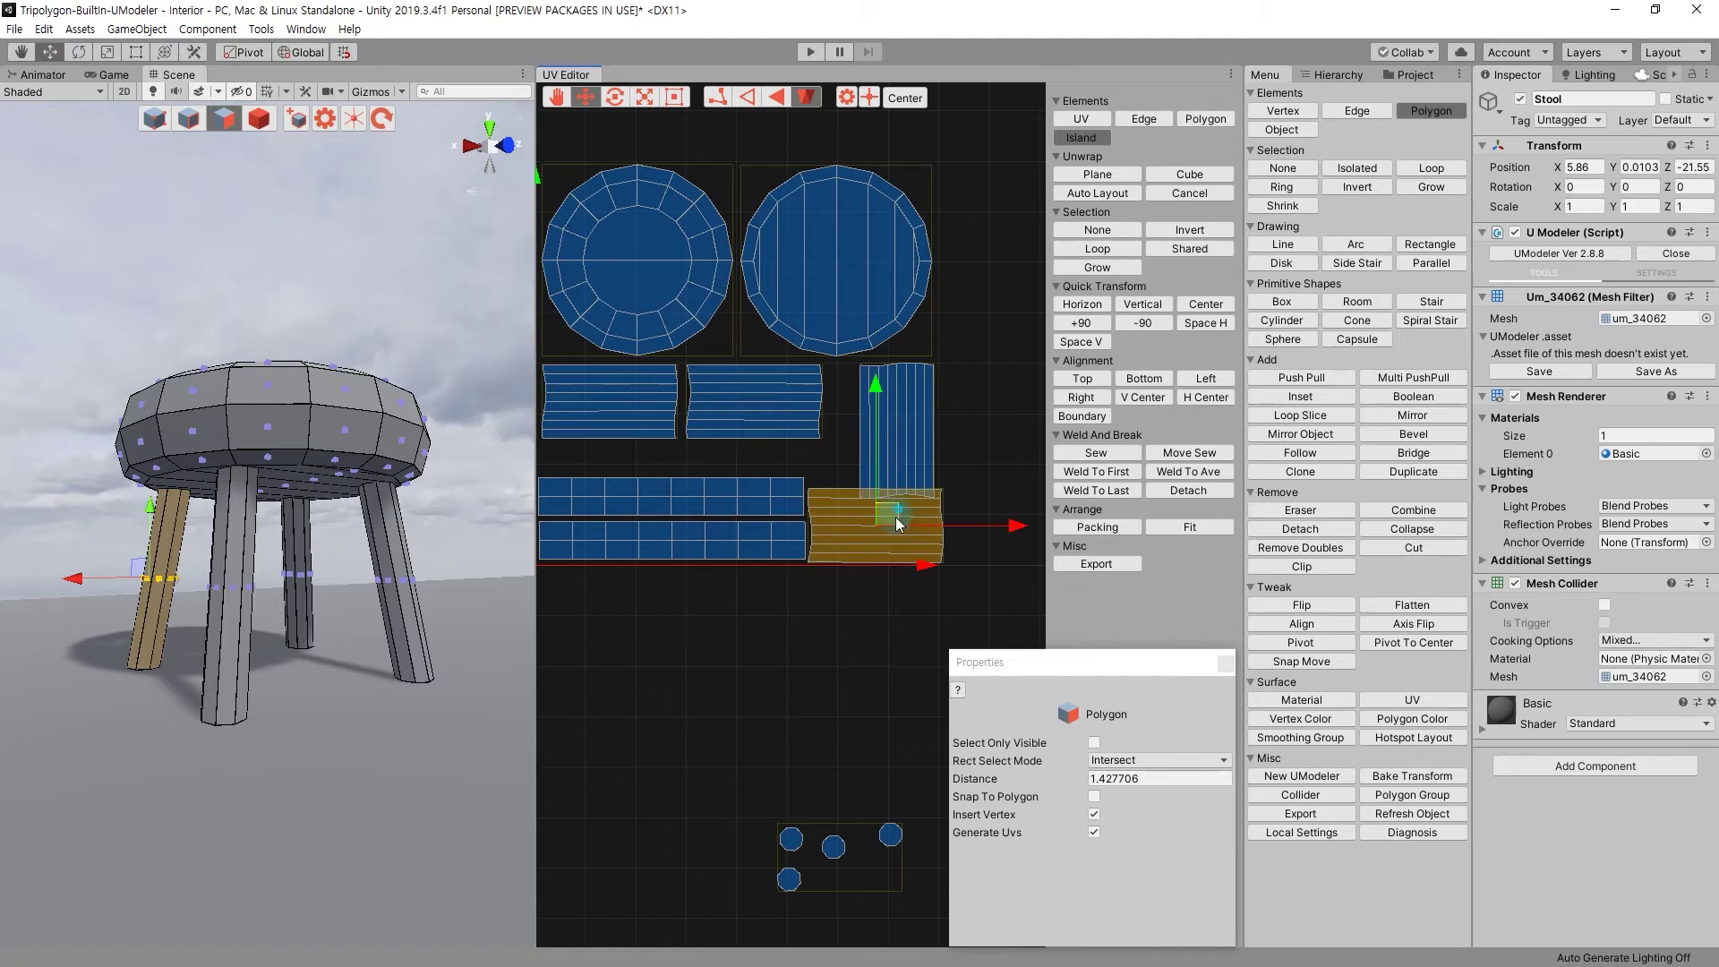
{"action": "left_click_drag", "start_coordinate": [896, 517], "coordinate": [848, 623]}
Shift both long seat strips to the right.
{"action": "middle_click_drag", "start_coordinate": [825, 510], "coordinate": [905, 509]}
{"action": "left_click", "coordinate": [967, 466]}
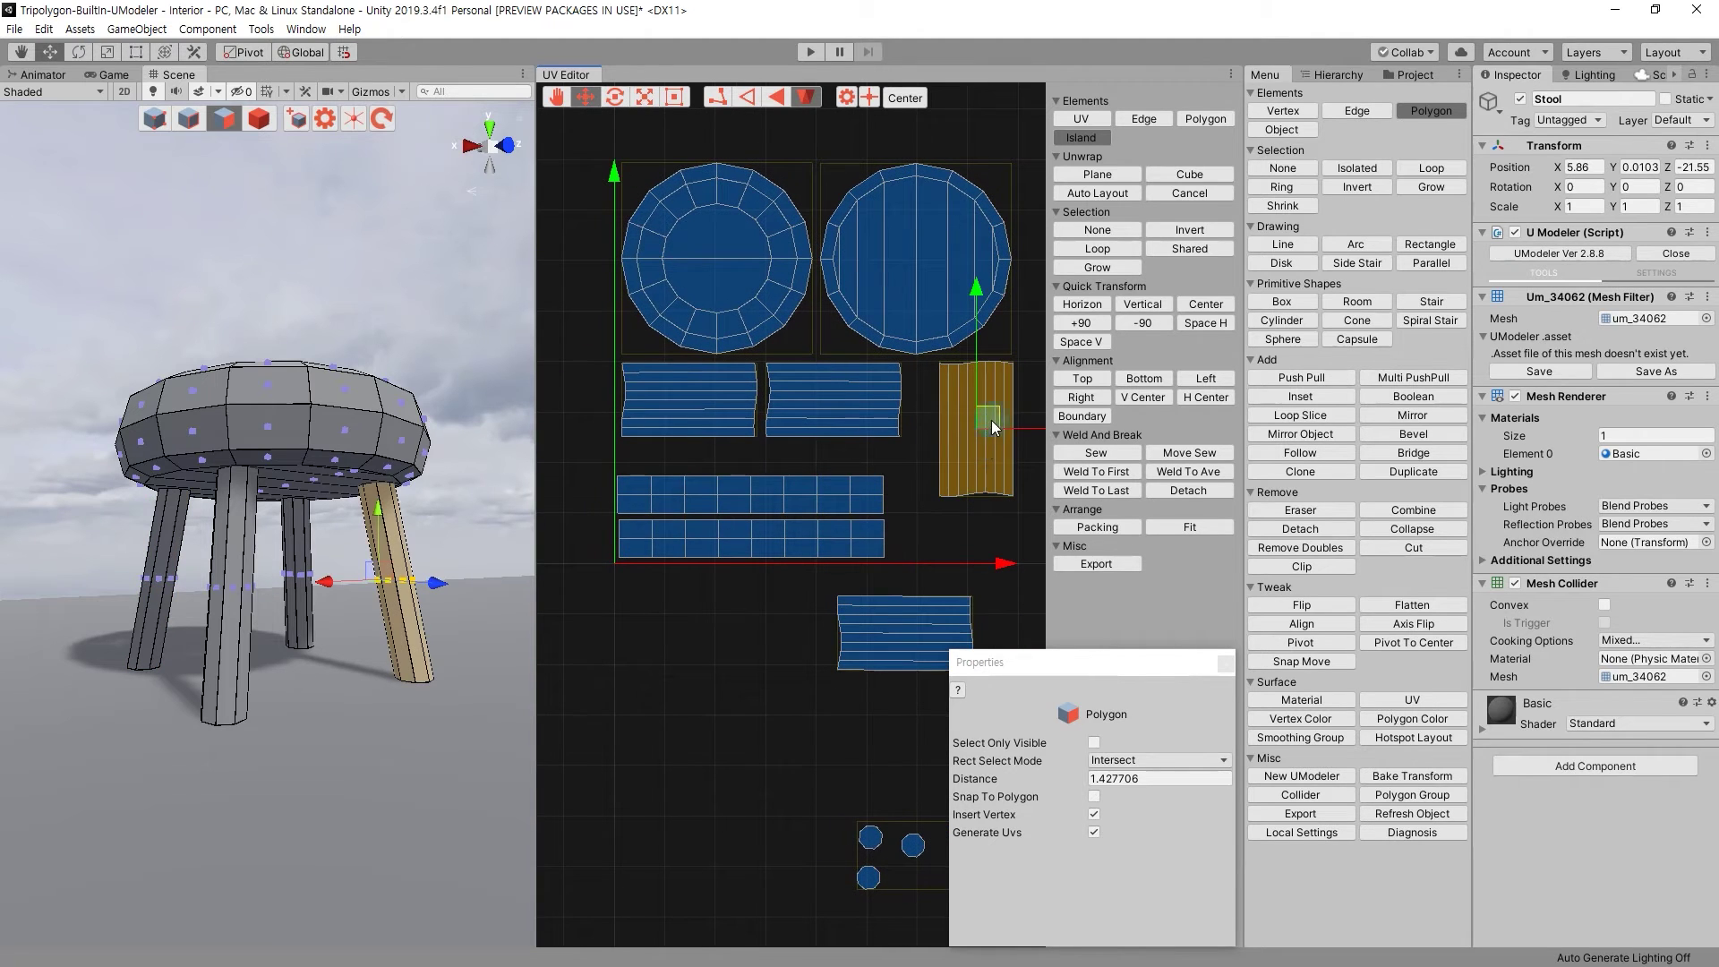
{"action": "left_click", "coordinate": [862, 552]}
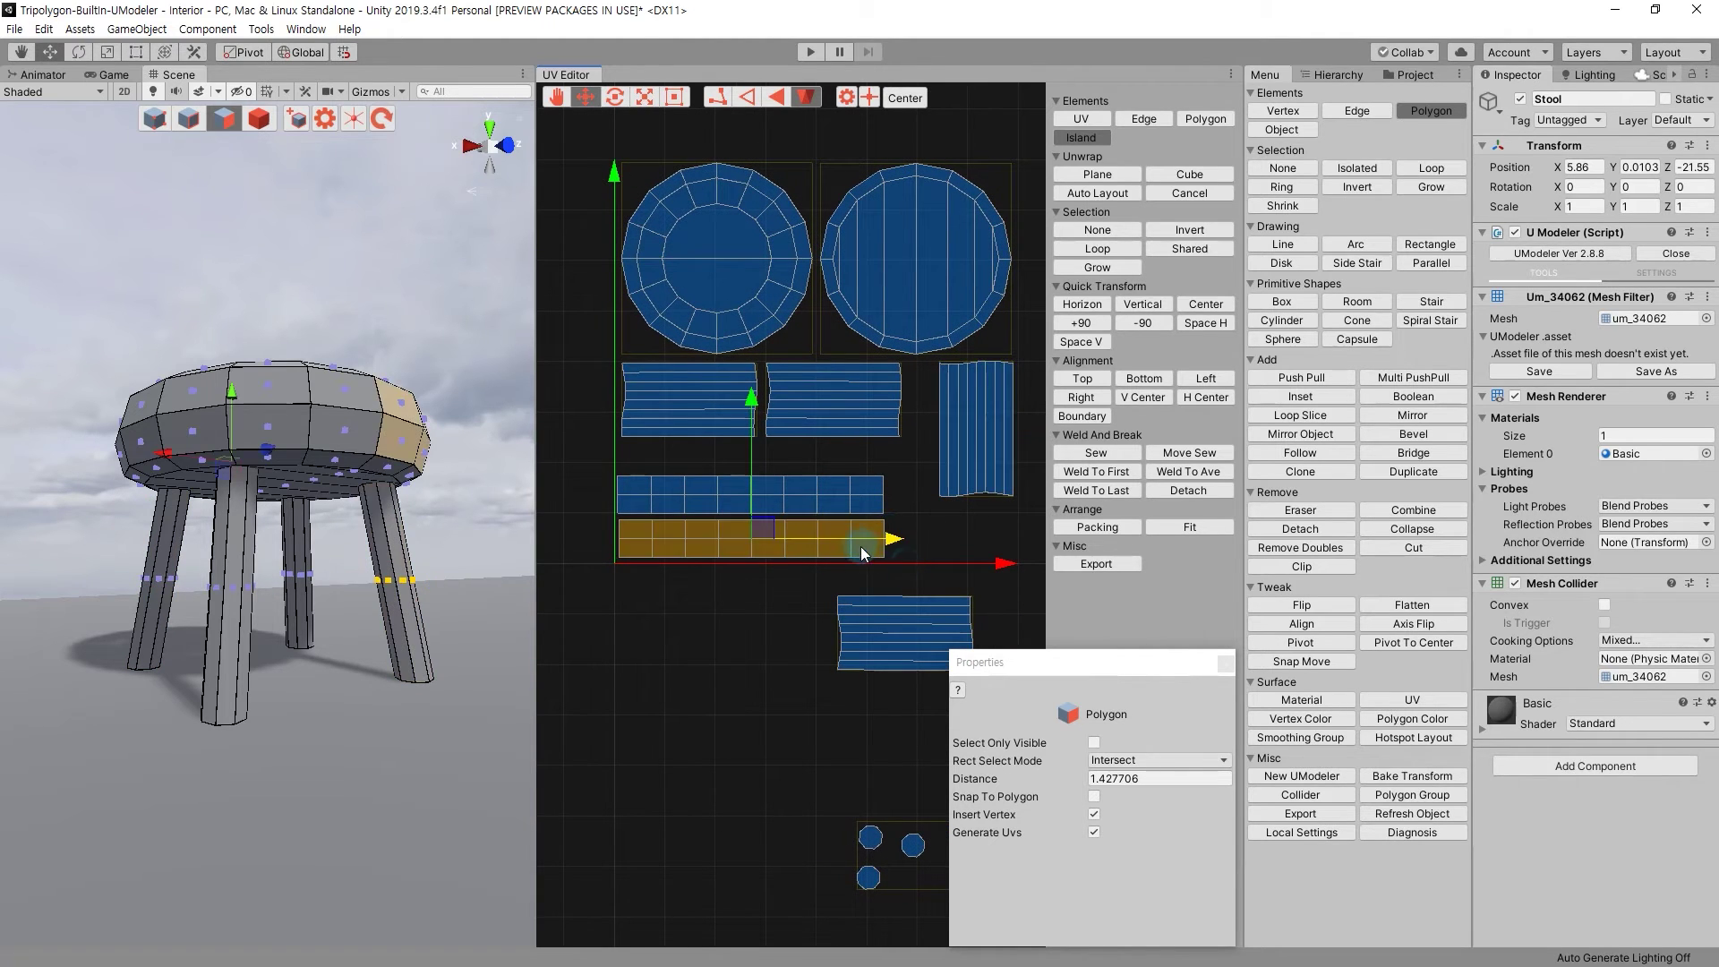
{"action": "left_click", "coordinate": [860, 494], "text": "shift"}
{"action": "left_click_drag", "start_coordinate": [886, 528], "coordinate": [936, 523]}
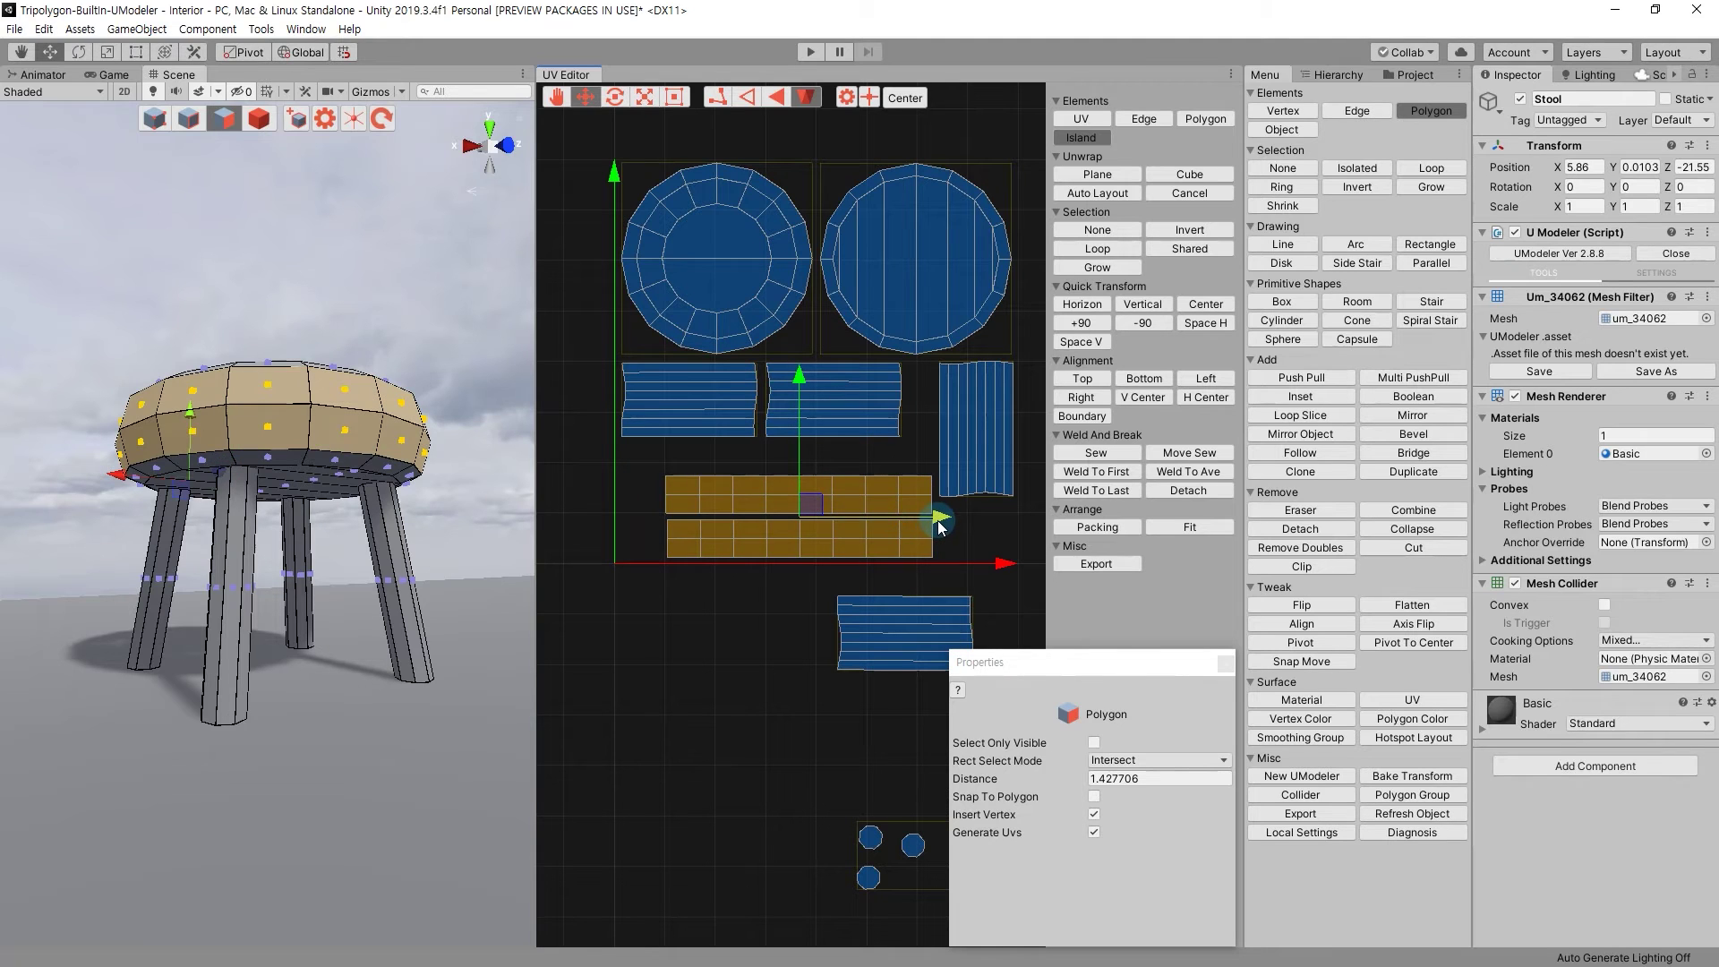
{"action": "left_click", "coordinate": [975, 583]}
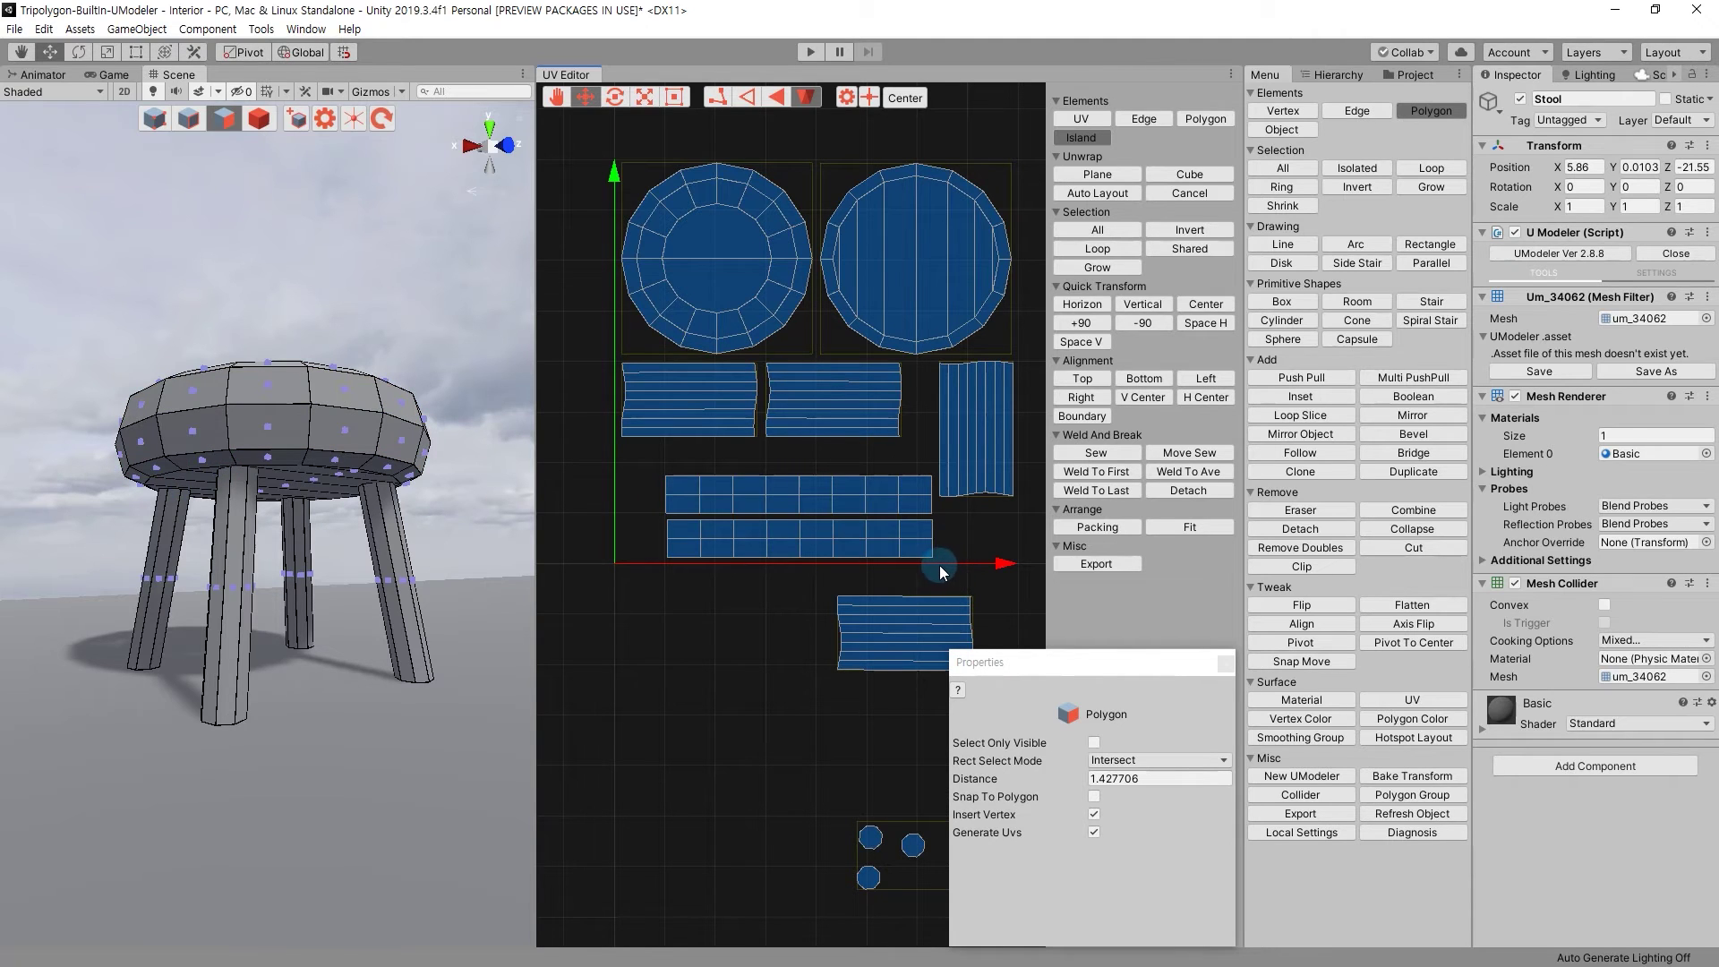
Try moving the right seat disc, vertical leg strip and side strip, undoing each move.
{"action": "left_click", "coordinate": [965, 460]}
{"action": "left_click_drag", "start_coordinate": [974, 281], "coordinate": [978, 324]}
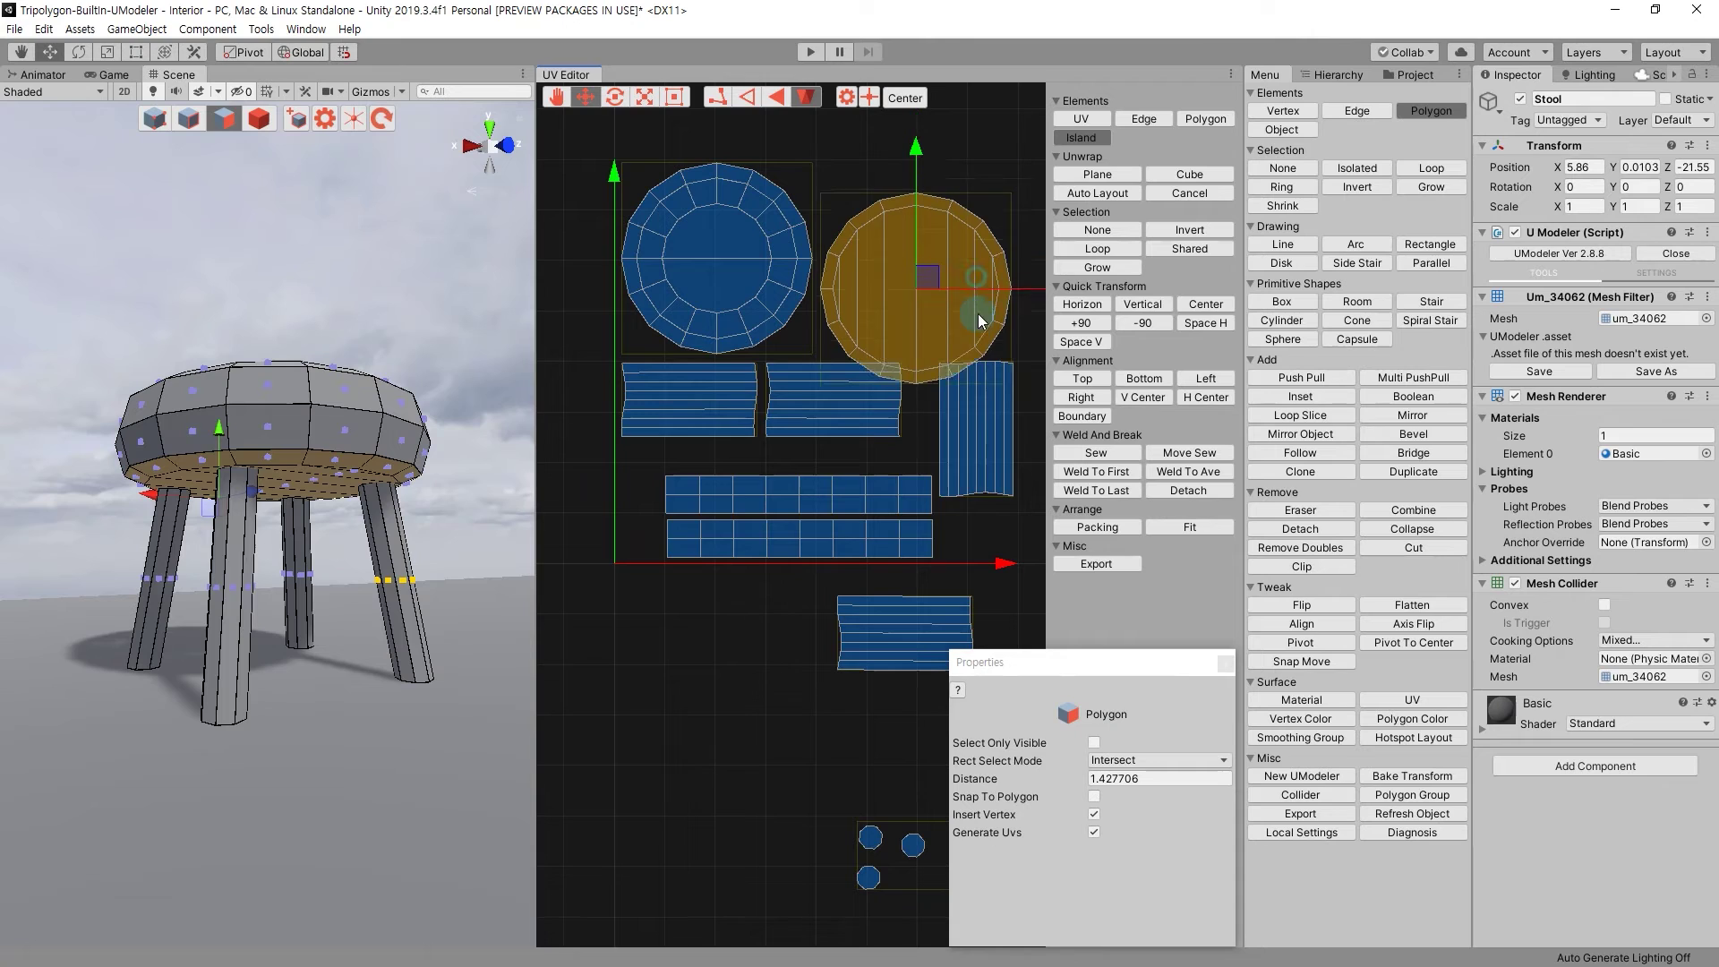
{"action": "key", "text": "ctrl+z"}
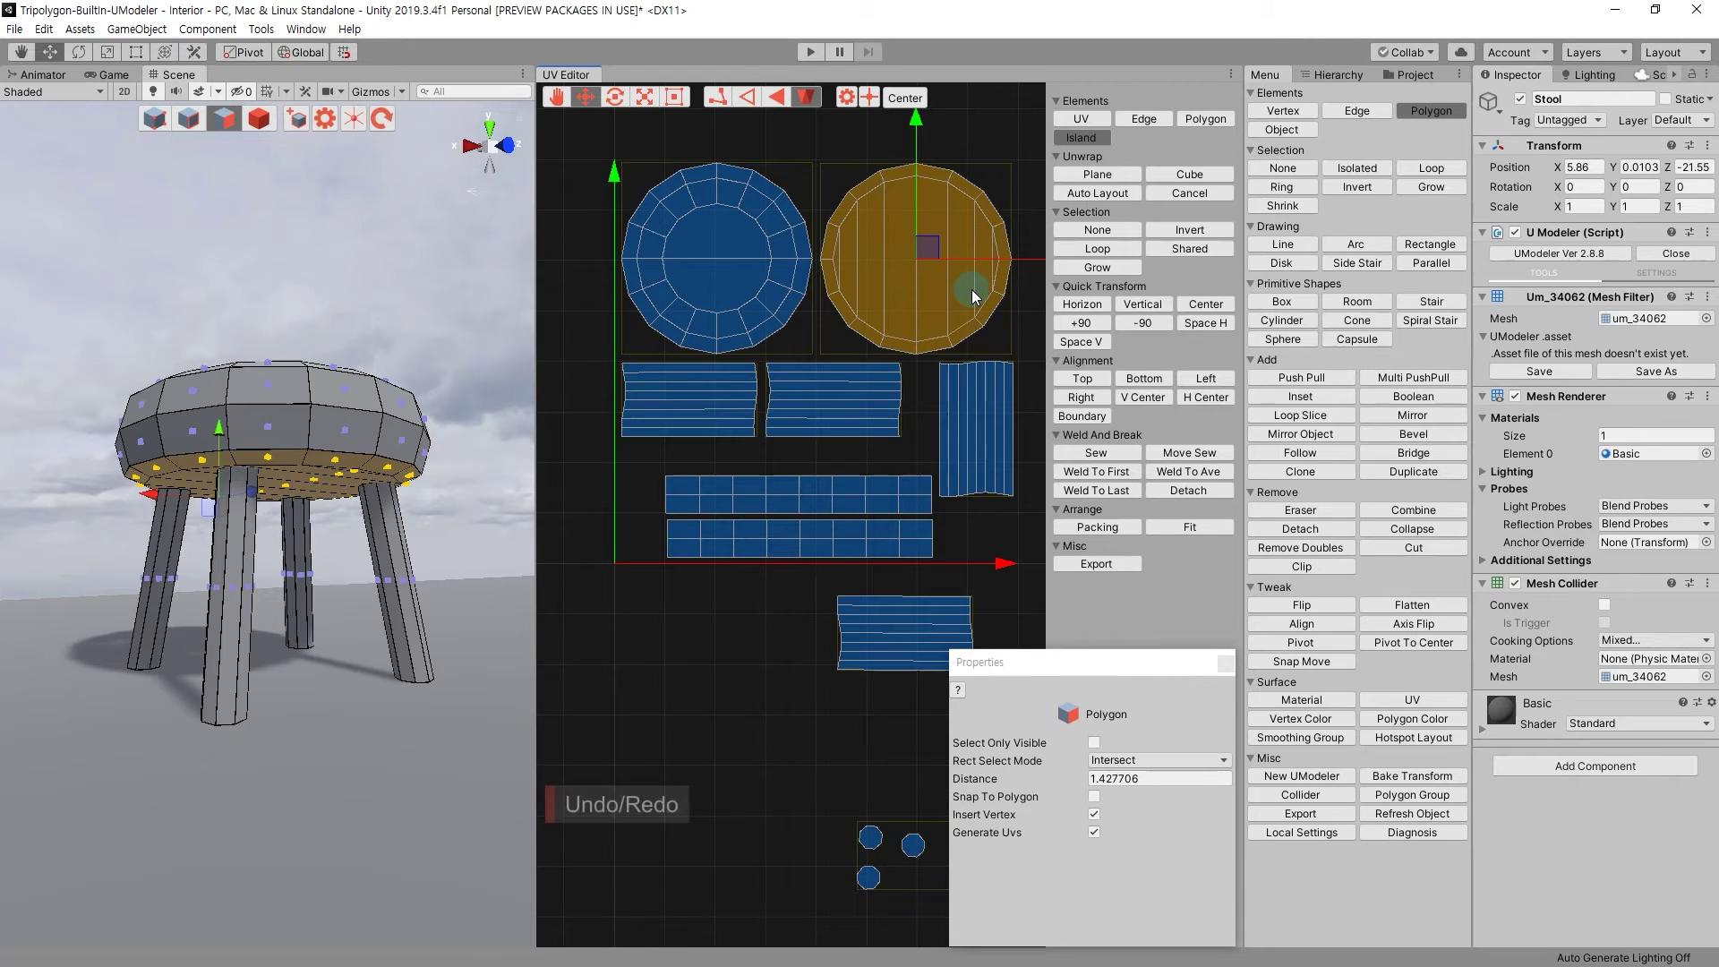
{"action": "key", "text": "ctrl+z"}
{"action": "key", "text": "ctrl+z"}
{"action": "left_click_drag", "start_coordinate": [958, 372], "coordinate": [966, 361]}
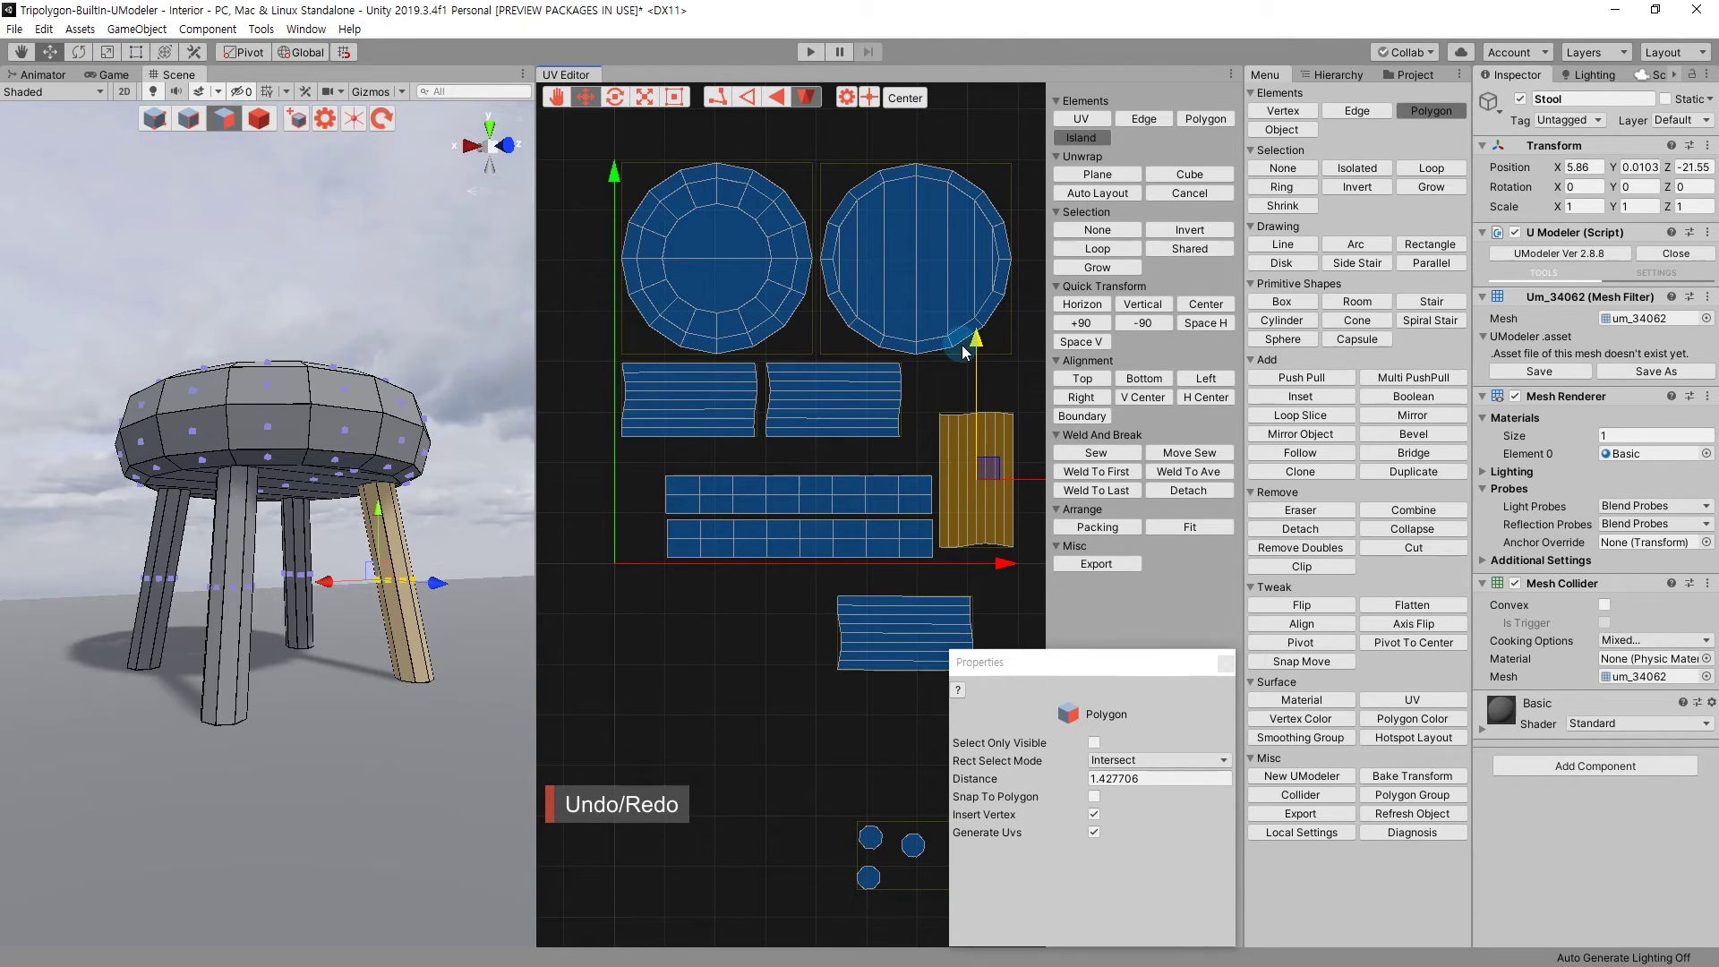
{"action": "key", "text": "ctrl+z"}
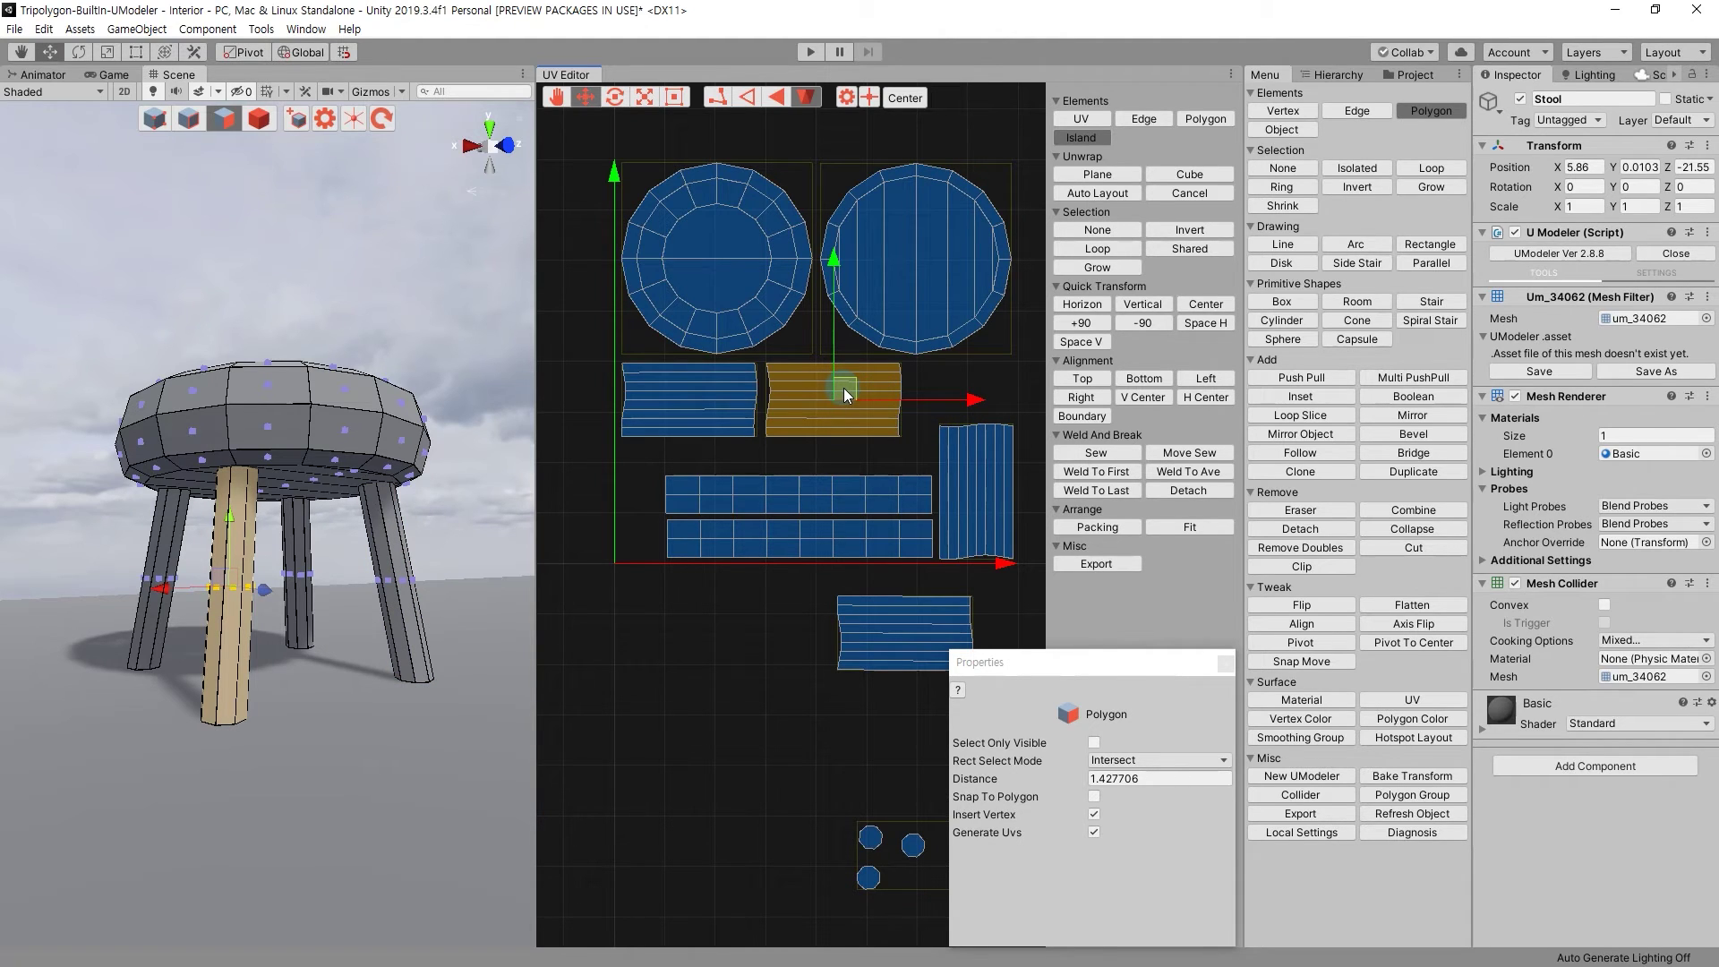
{"action": "left_click_drag", "start_coordinate": [846, 394], "coordinate": [873, 396]}
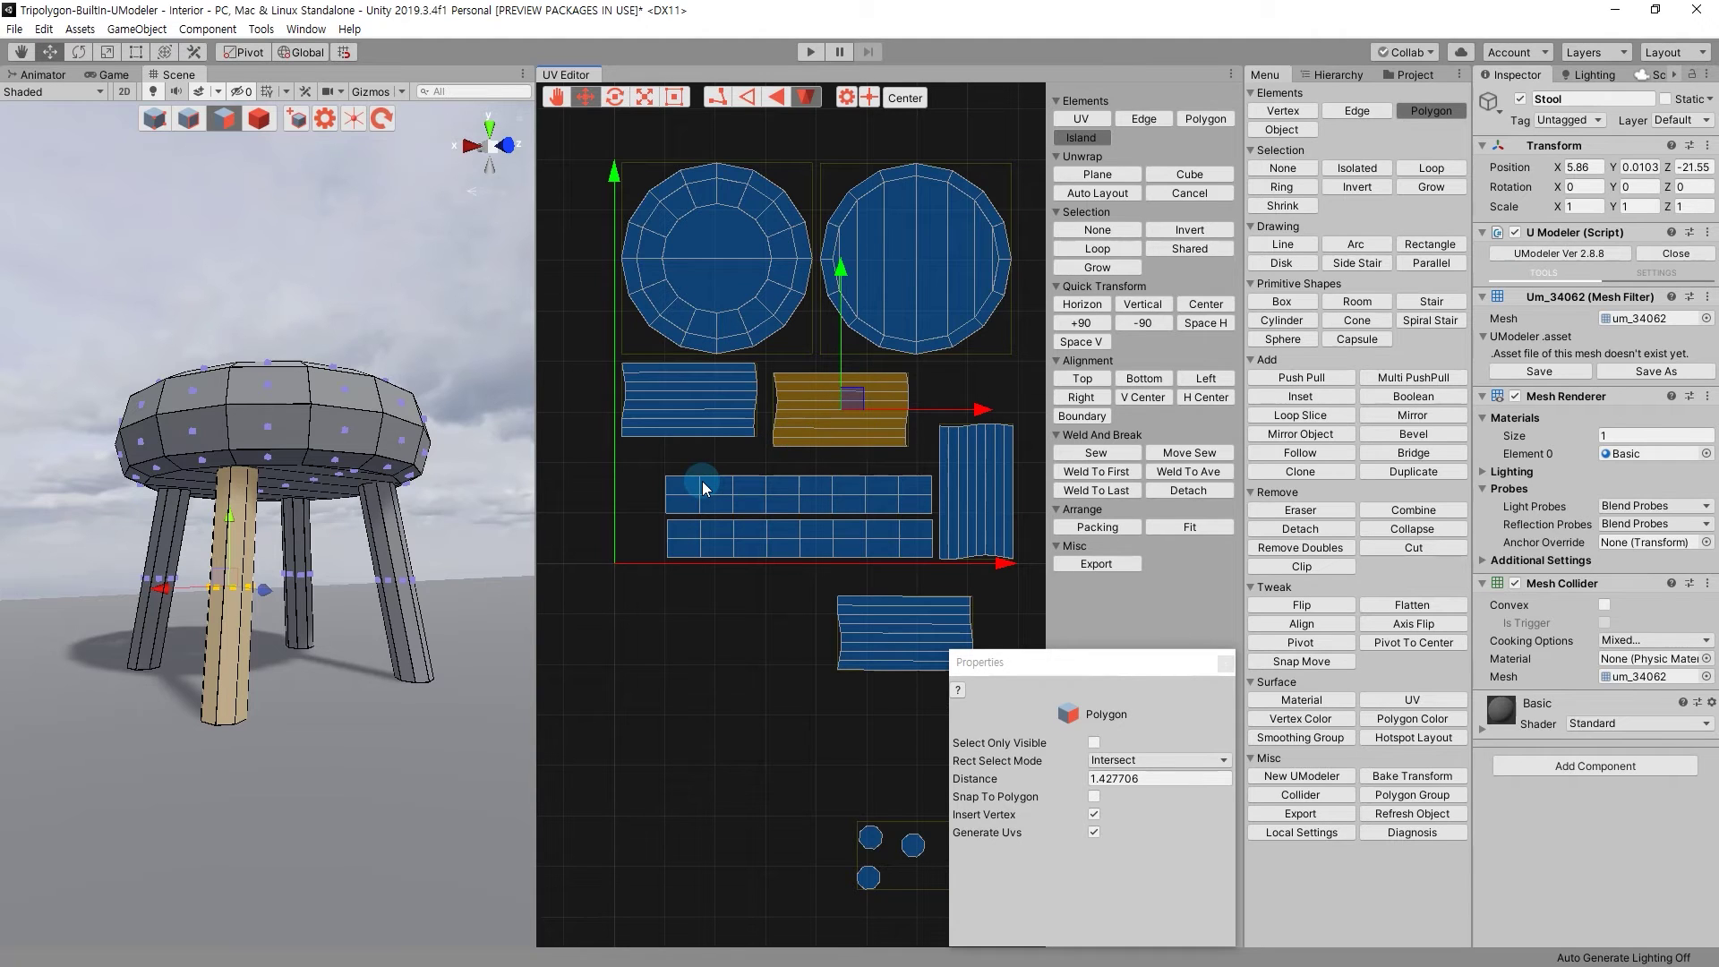
{"action": "key", "text": "ctrl+z"}
{"action": "key", "text": "ctrl+z"}
Move the vertical leg strip to the lower left and the upper-right side strip beside the long strips.
{"action": "mouse_move", "coordinate": [658, 476]}
{"action": "left_mouse_down"}
{"action": "mouse_move", "coordinate": [797, 535]}
{"action": "mouse_move", "coordinate": [831, 519]}
{"action": "left_mouse_up"}
{"action": "left_click", "coordinate": [995, 442]}
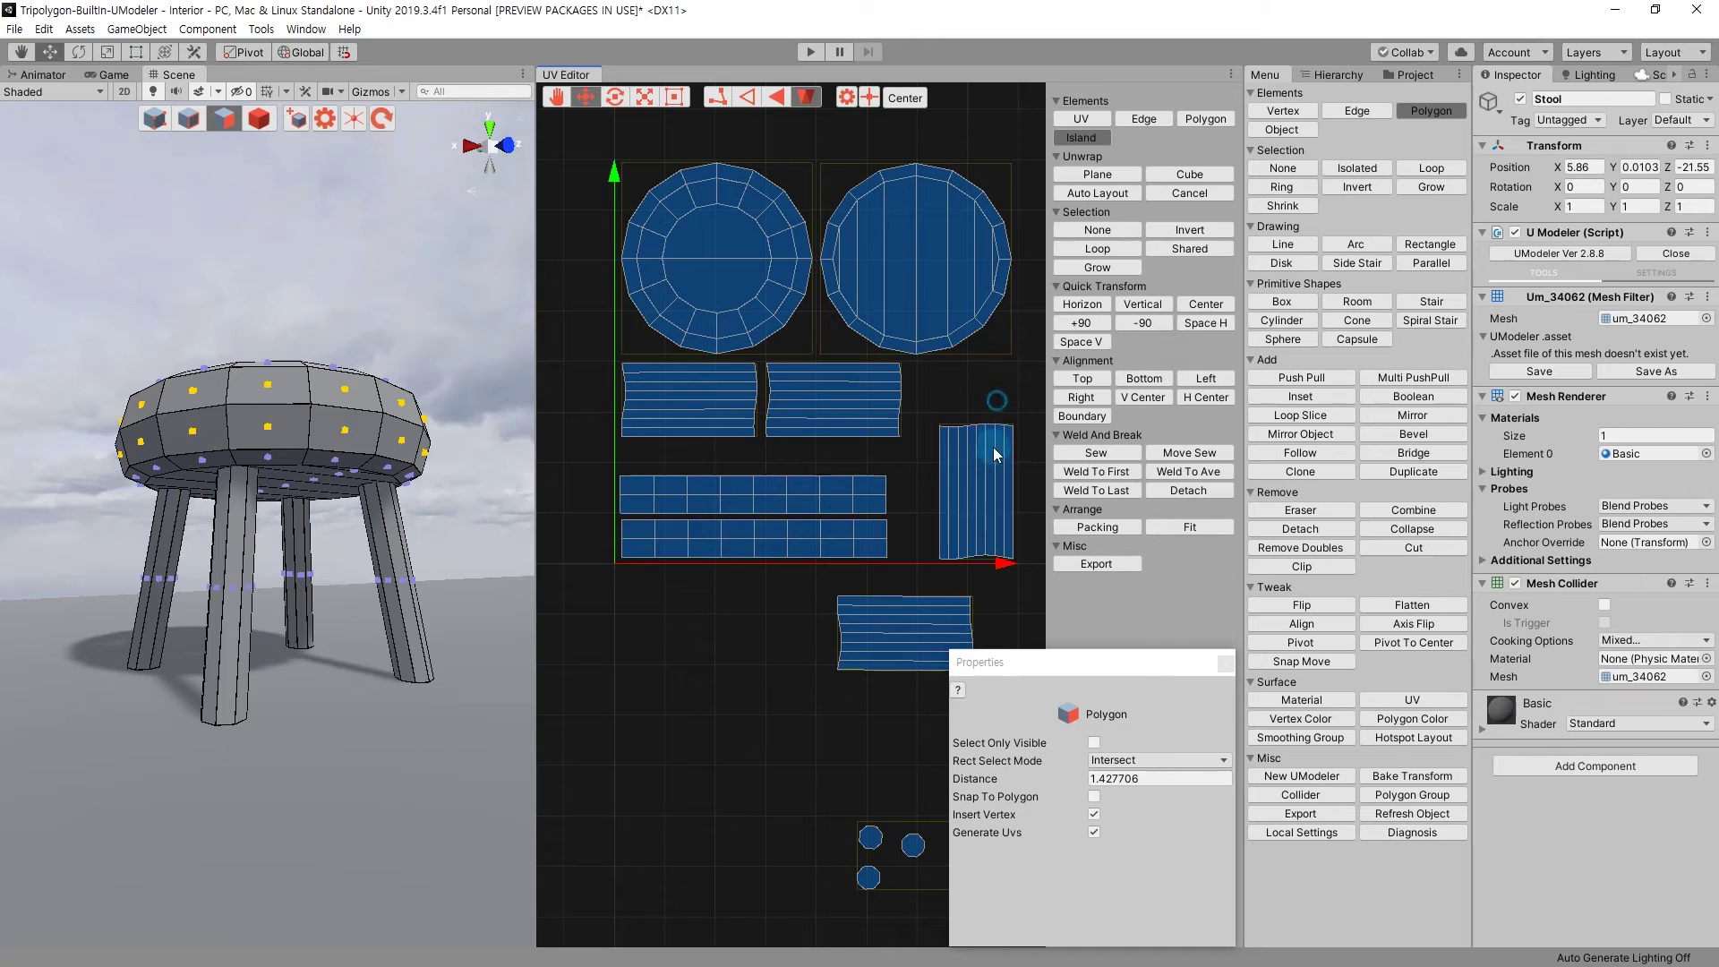
{"action": "left_click_drag", "start_coordinate": [1007, 489], "coordinate": [696, 690]}
{"action": "left_click", "coordinate": [862, 390]}
{"action": "mouse_move", "coordinate": [863, 390]}
{"action": "left_mouse_down"}
{"action": "mouse_move", "coordinate": [979, 530]}
{"action": "mouse_move", "coordinate": [958, 512]}
{"action": "left_mouse_up"}
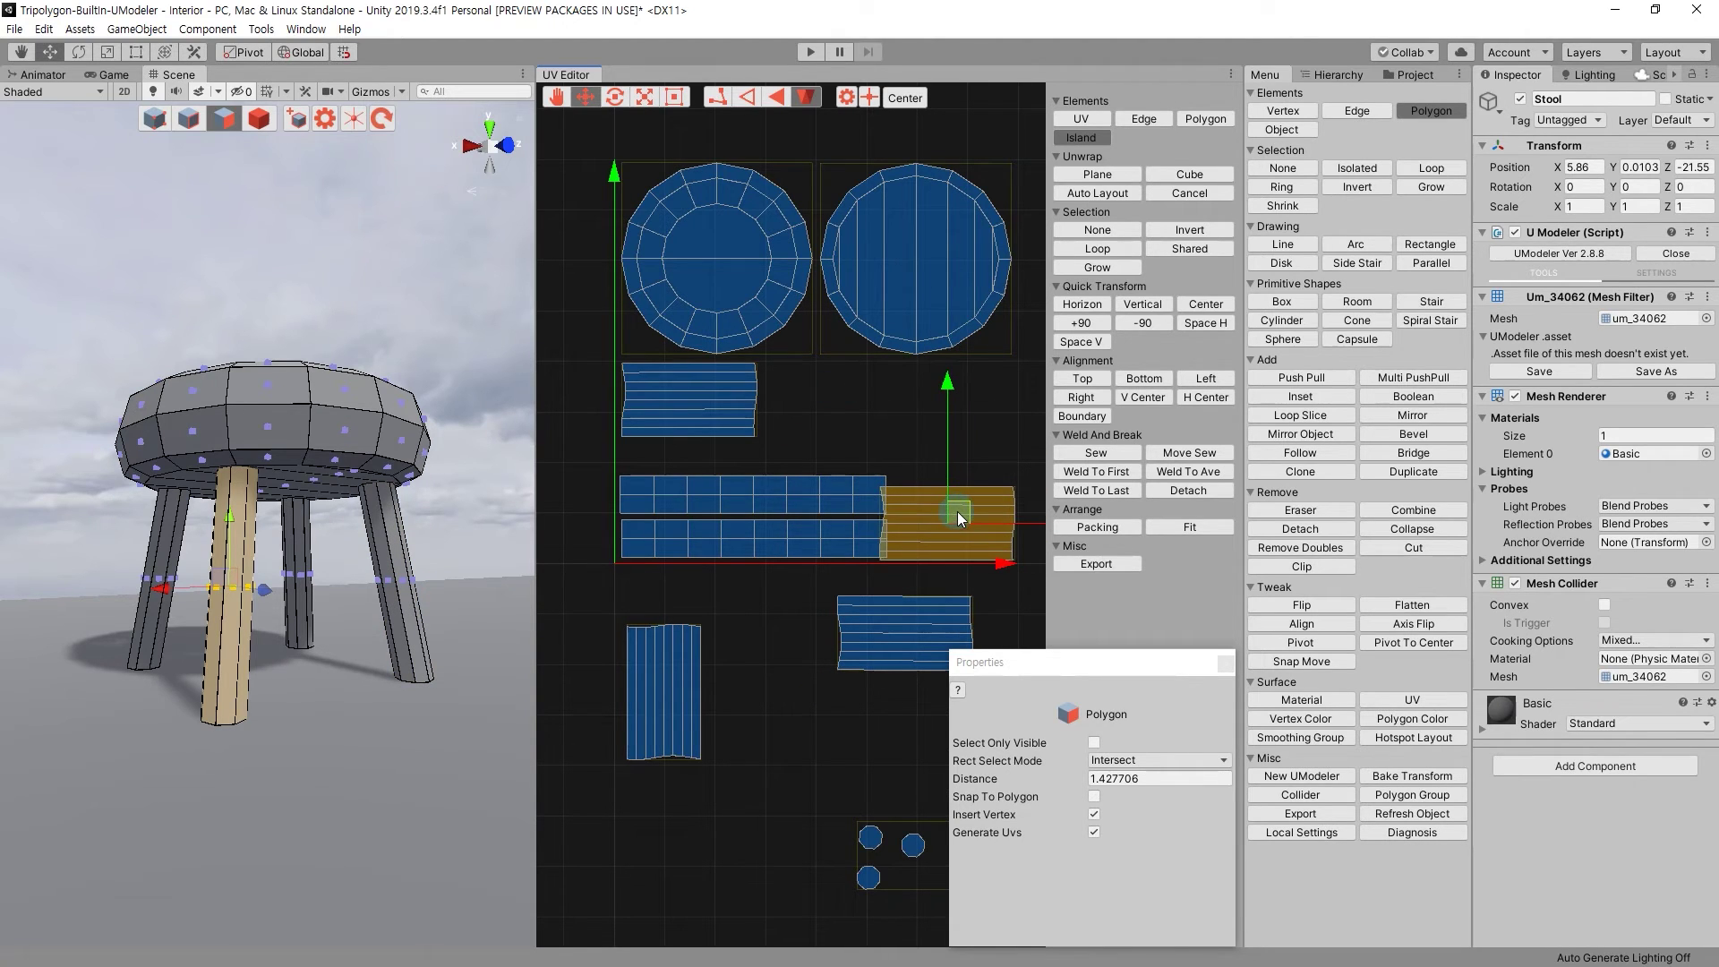
Select the long seat strips together with several leg strip islands.
{"action": "left_click", "coordinate": [762, 508]}
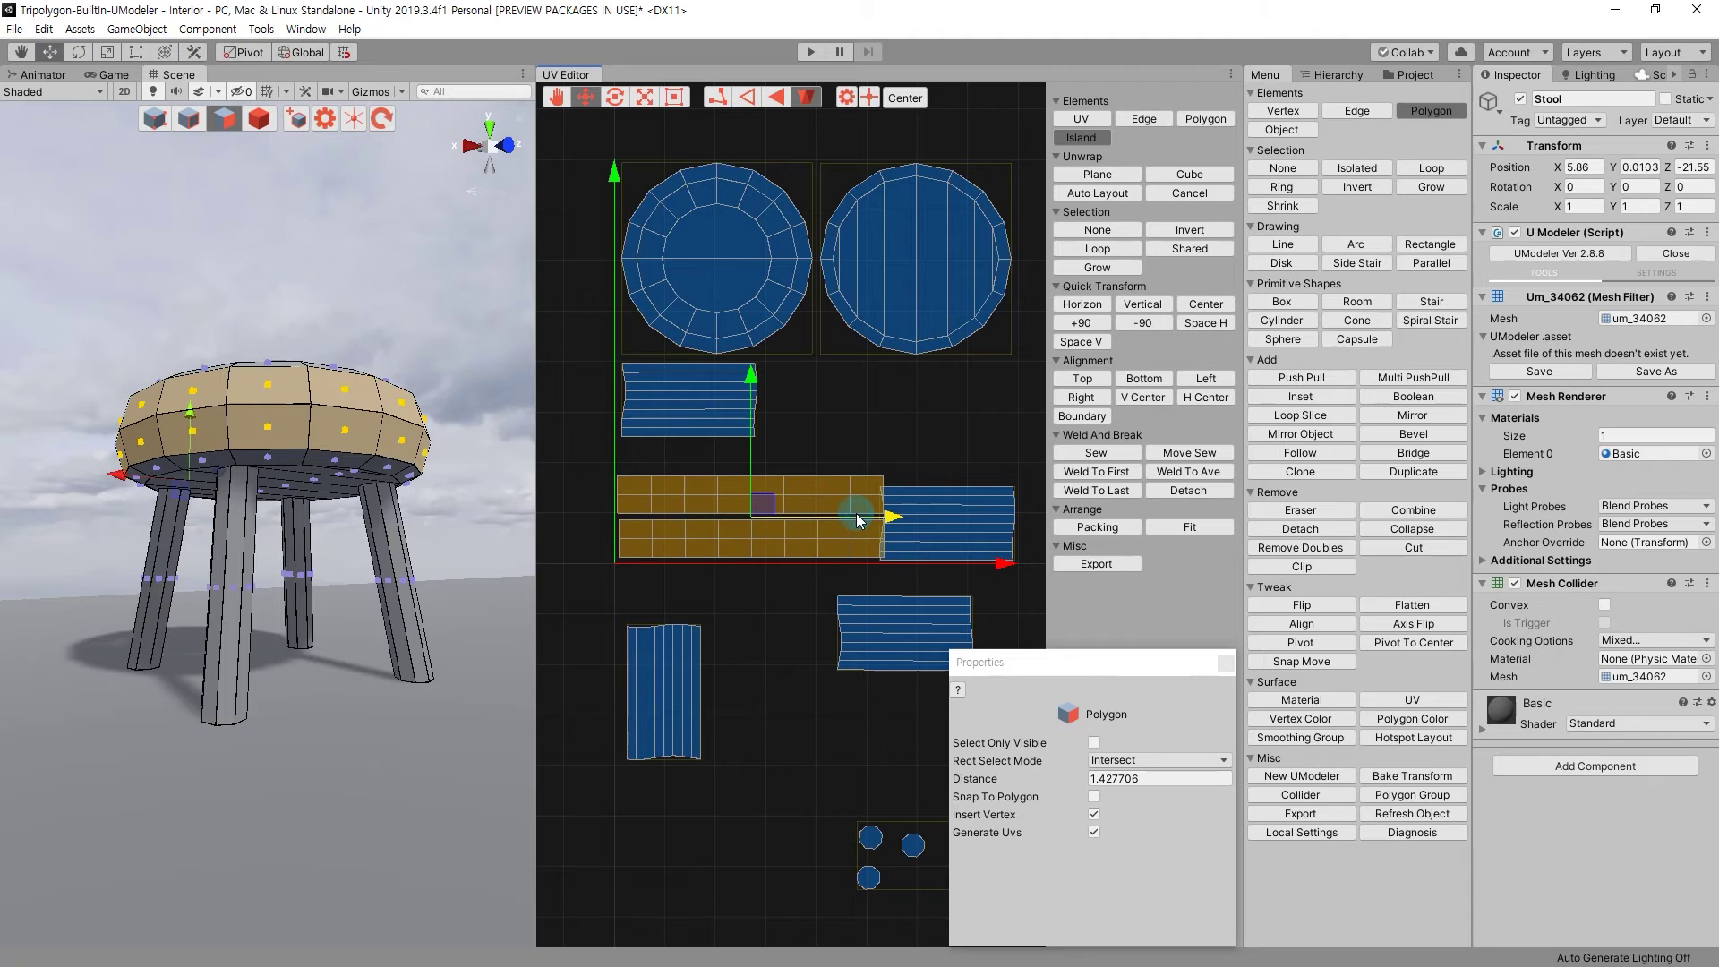
{"action": "scroll", "coordinate": [716, 560], "scroll_direction": "up", "scroll_amount": 3}
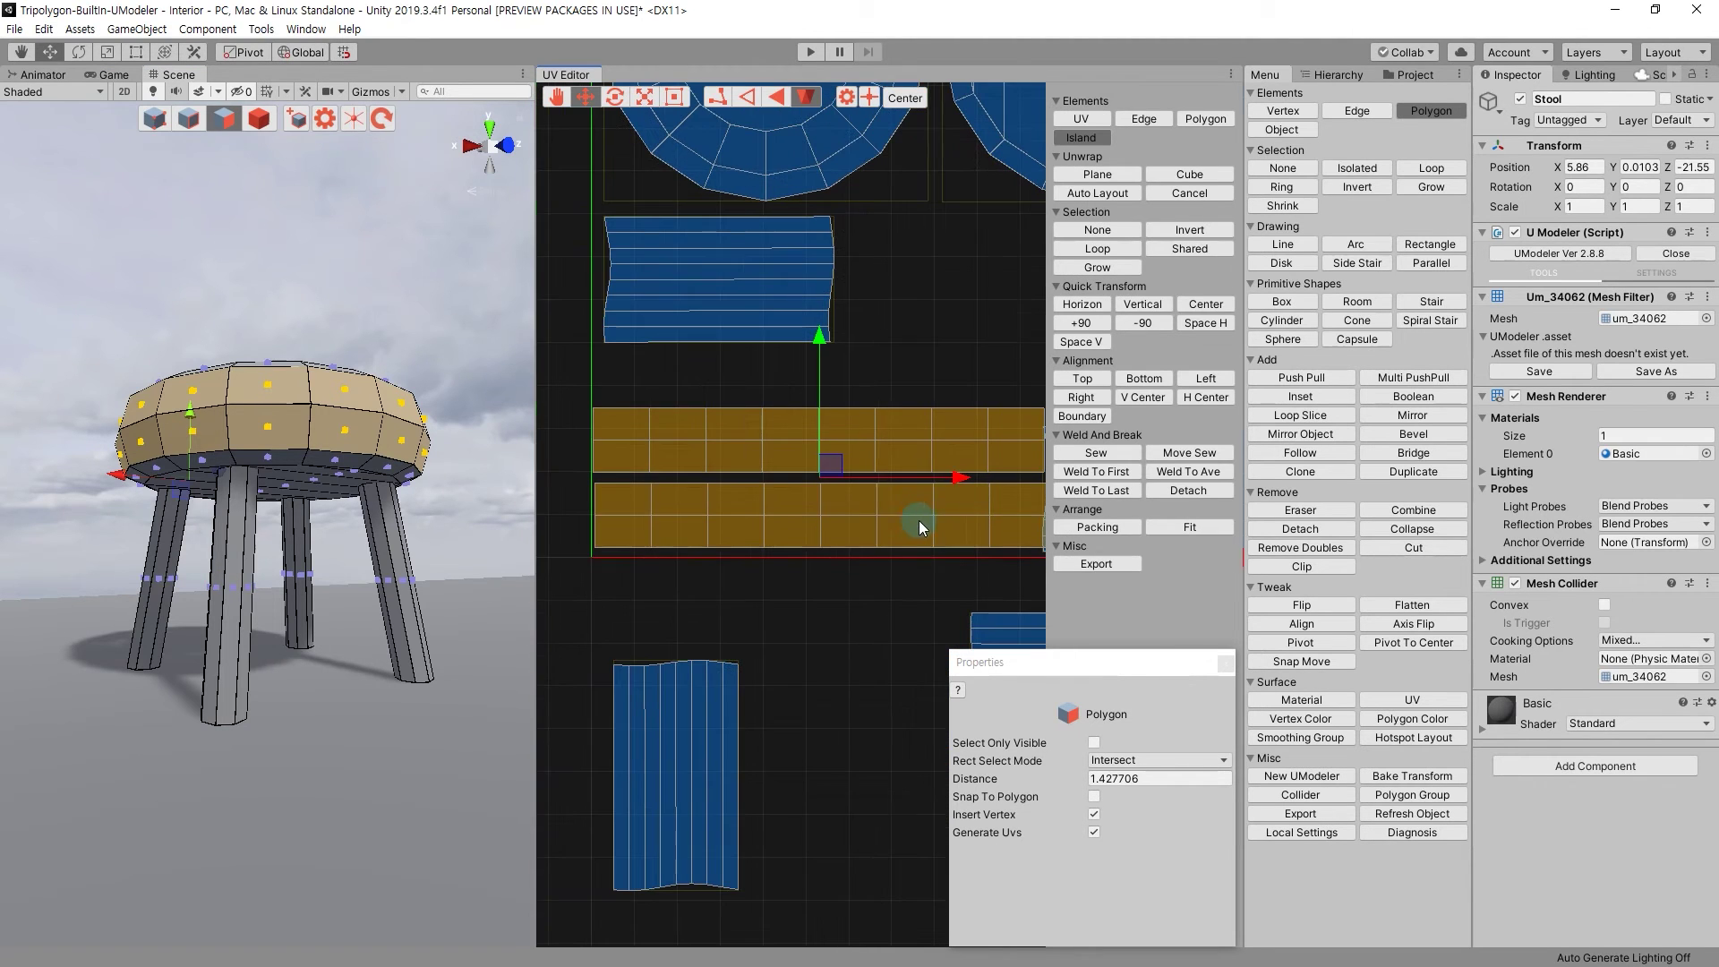
{"action": "scroll", "coordinate": [938, 490], "scroll_direction": "down", "scroll_amount": 2}
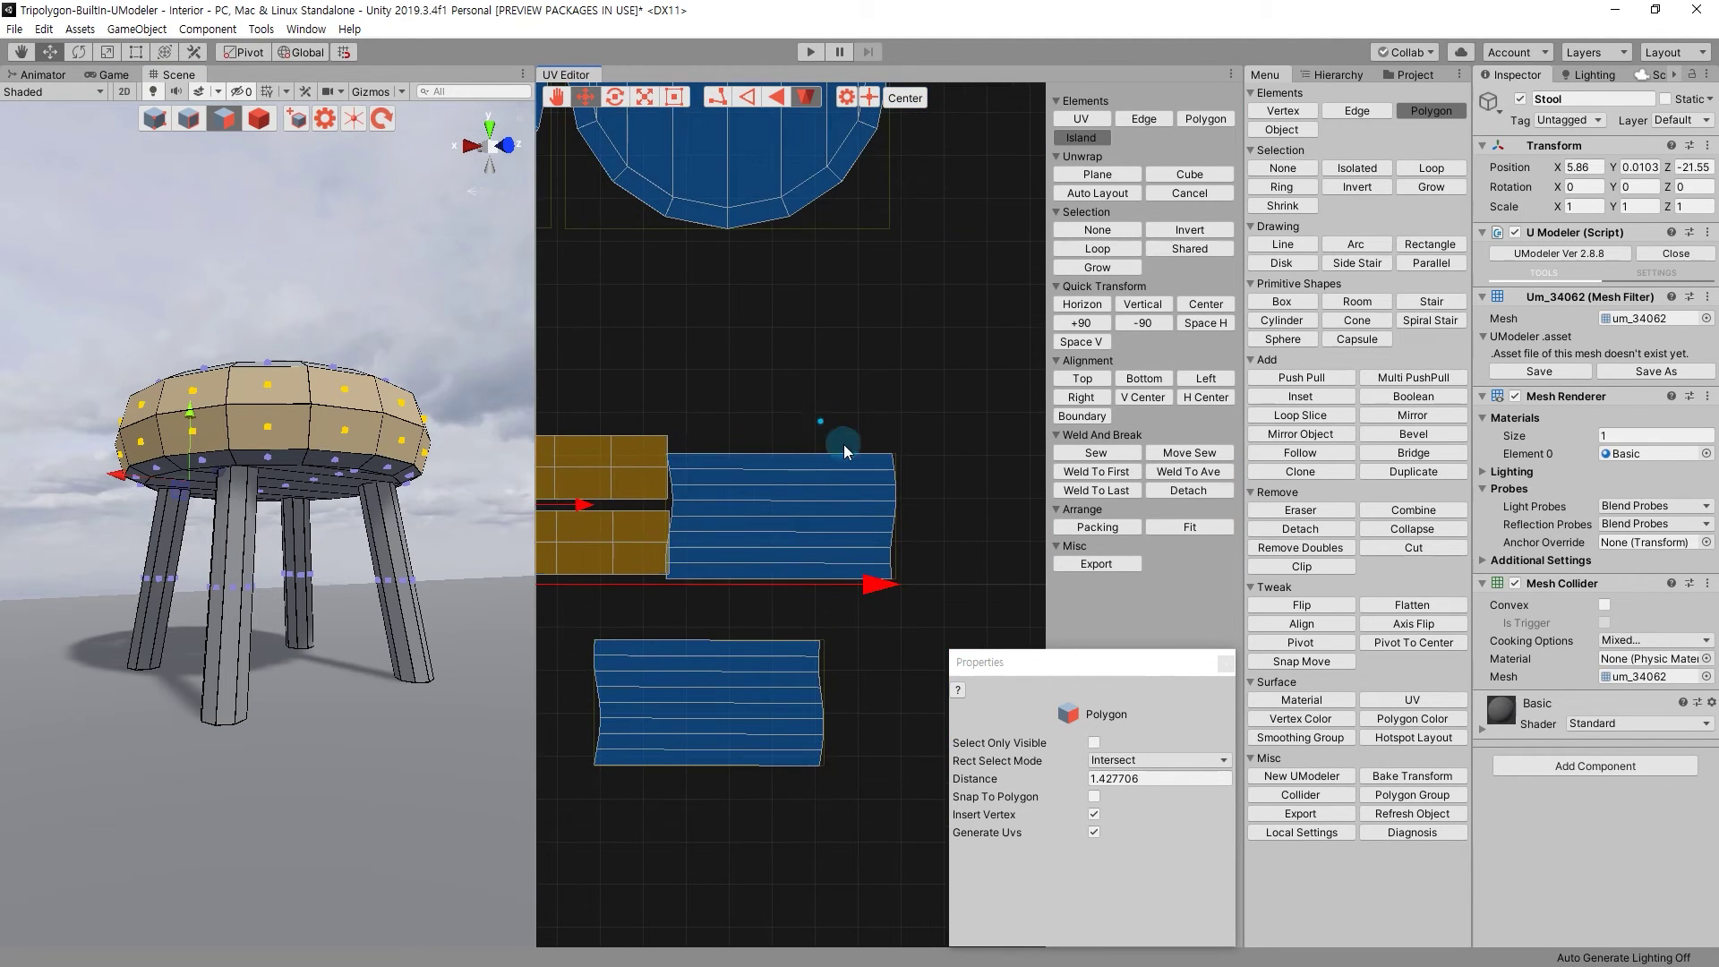
{"action": "left_click", "coordinate": [844, 444]}
{"action": "scroll", "coordinate": [815, 566], "scroll_direction": "down", "scroll_amount": 3}
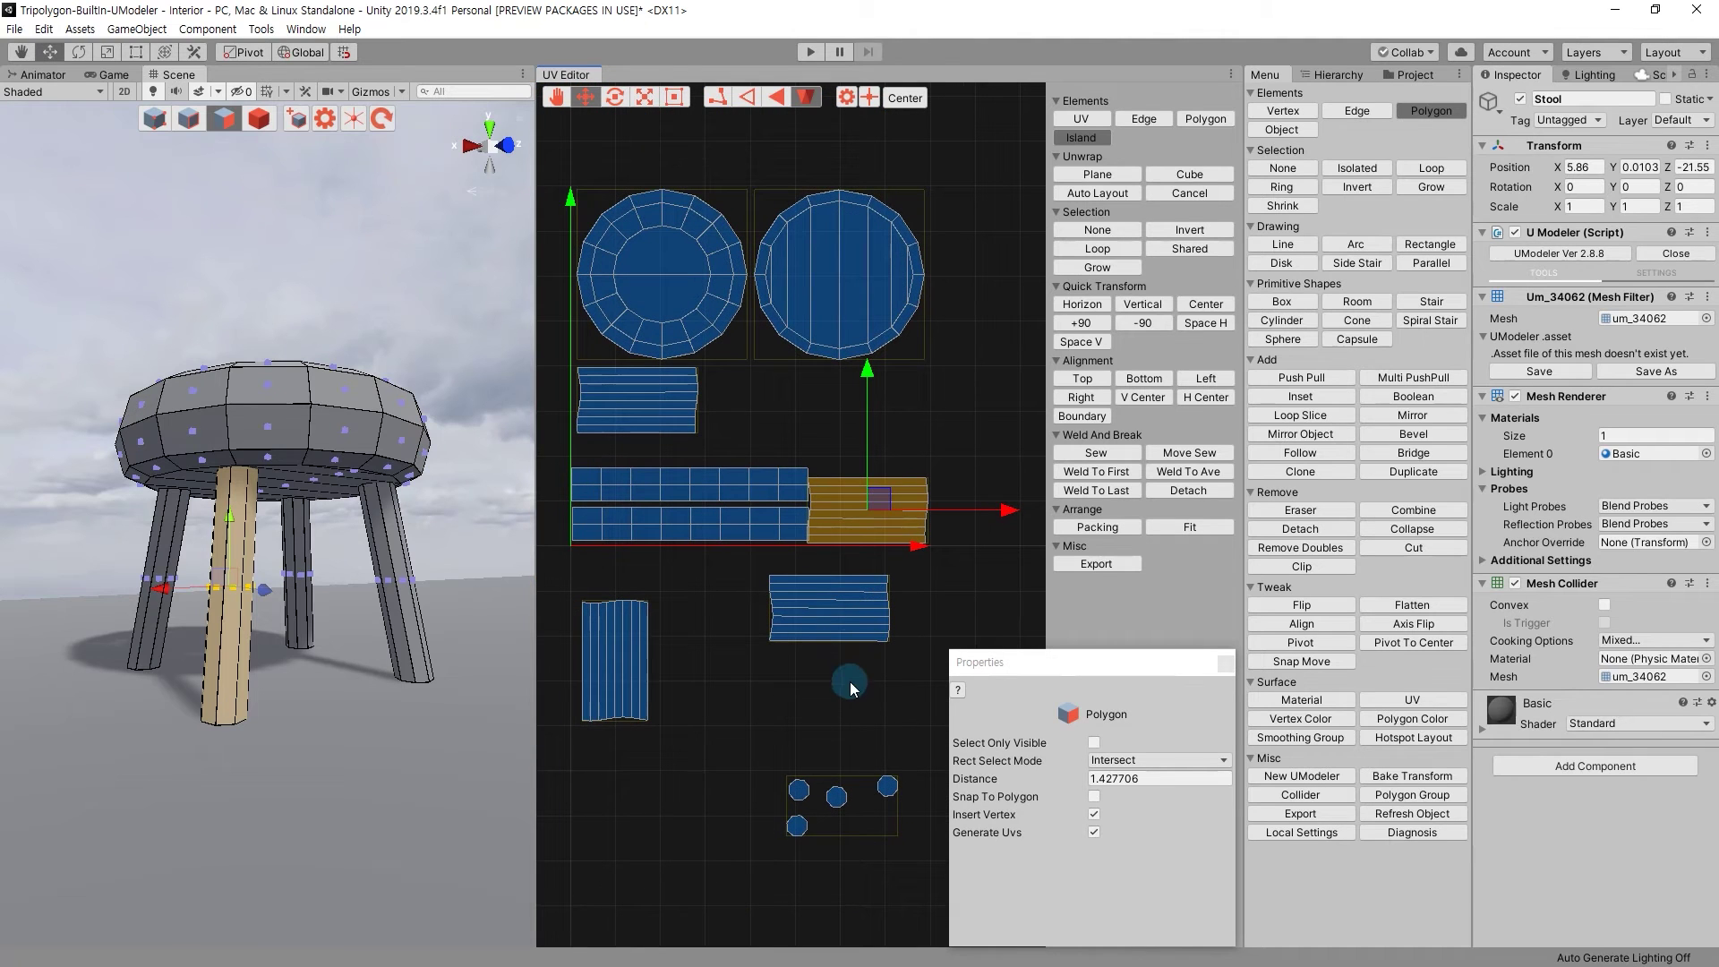
{"action": "left_click", "coordinate": [799, 647], "text": "shift"}
{"action": "left_click", "coordinate": [618, 667], "text": "shift"}
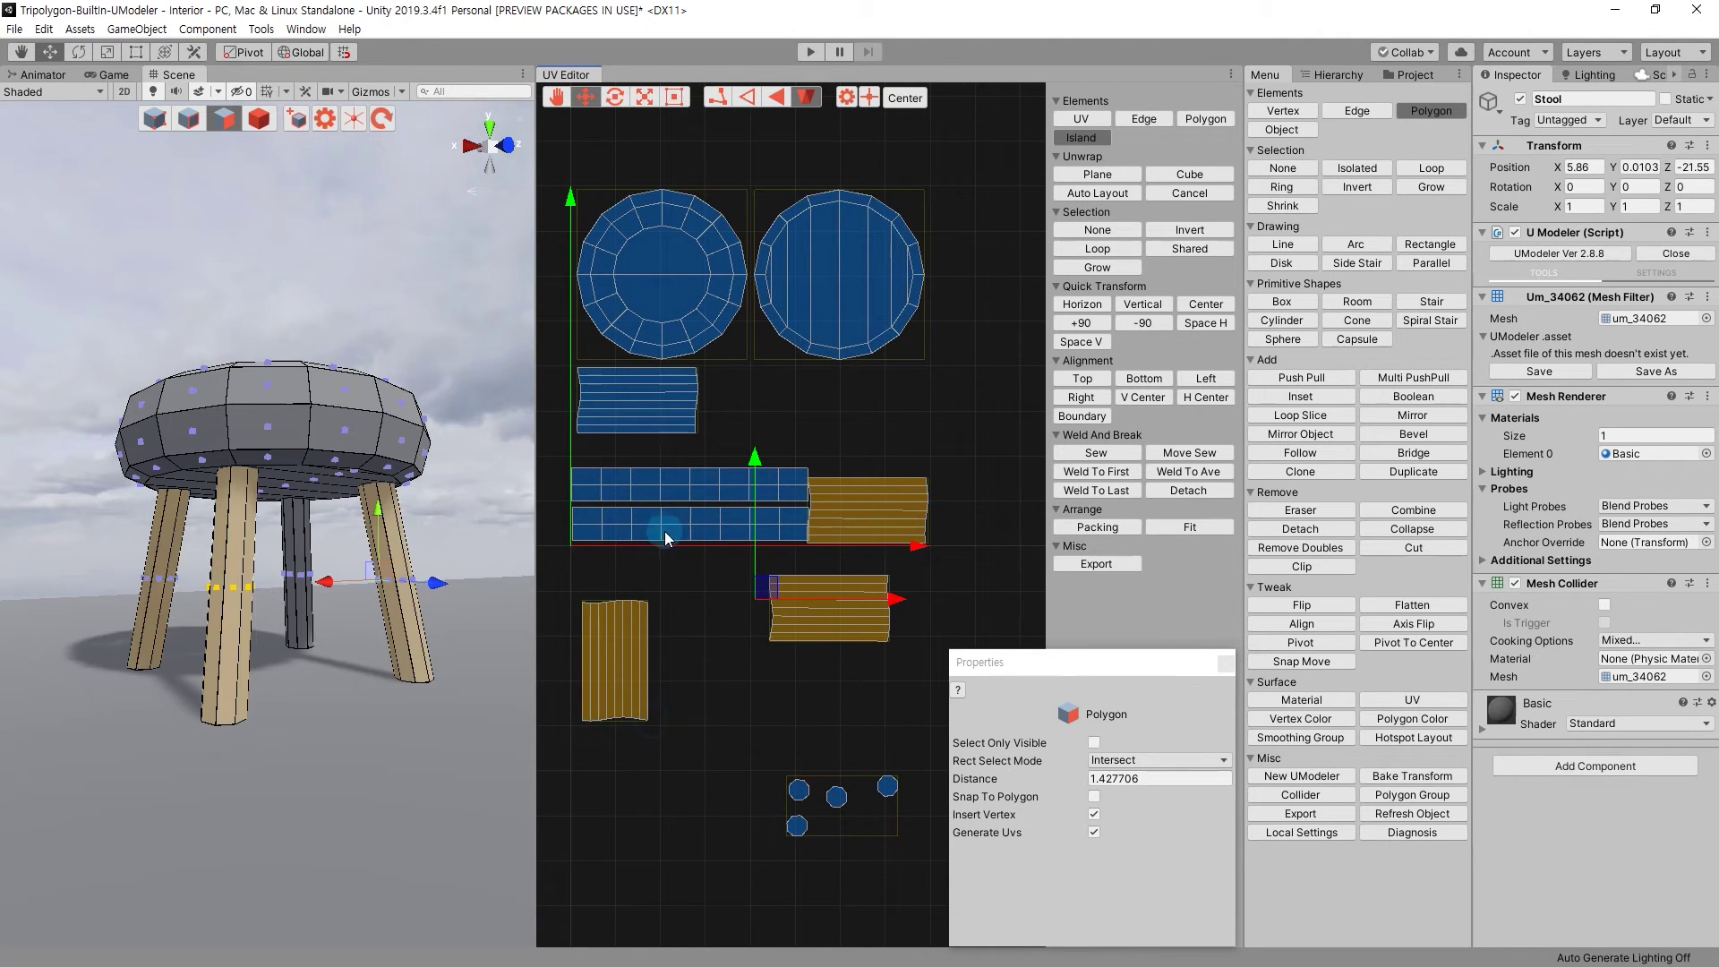
Undo the group move, then nudge one leg strip slightly right and up.
{"action": "left_click_drag", "start_coordinate": [688, 424], "coordinate": [667, 413], "text": "shift"}
{"action": "key", "text": "ctrl+z"}
{"action": "key", "text": "r"}
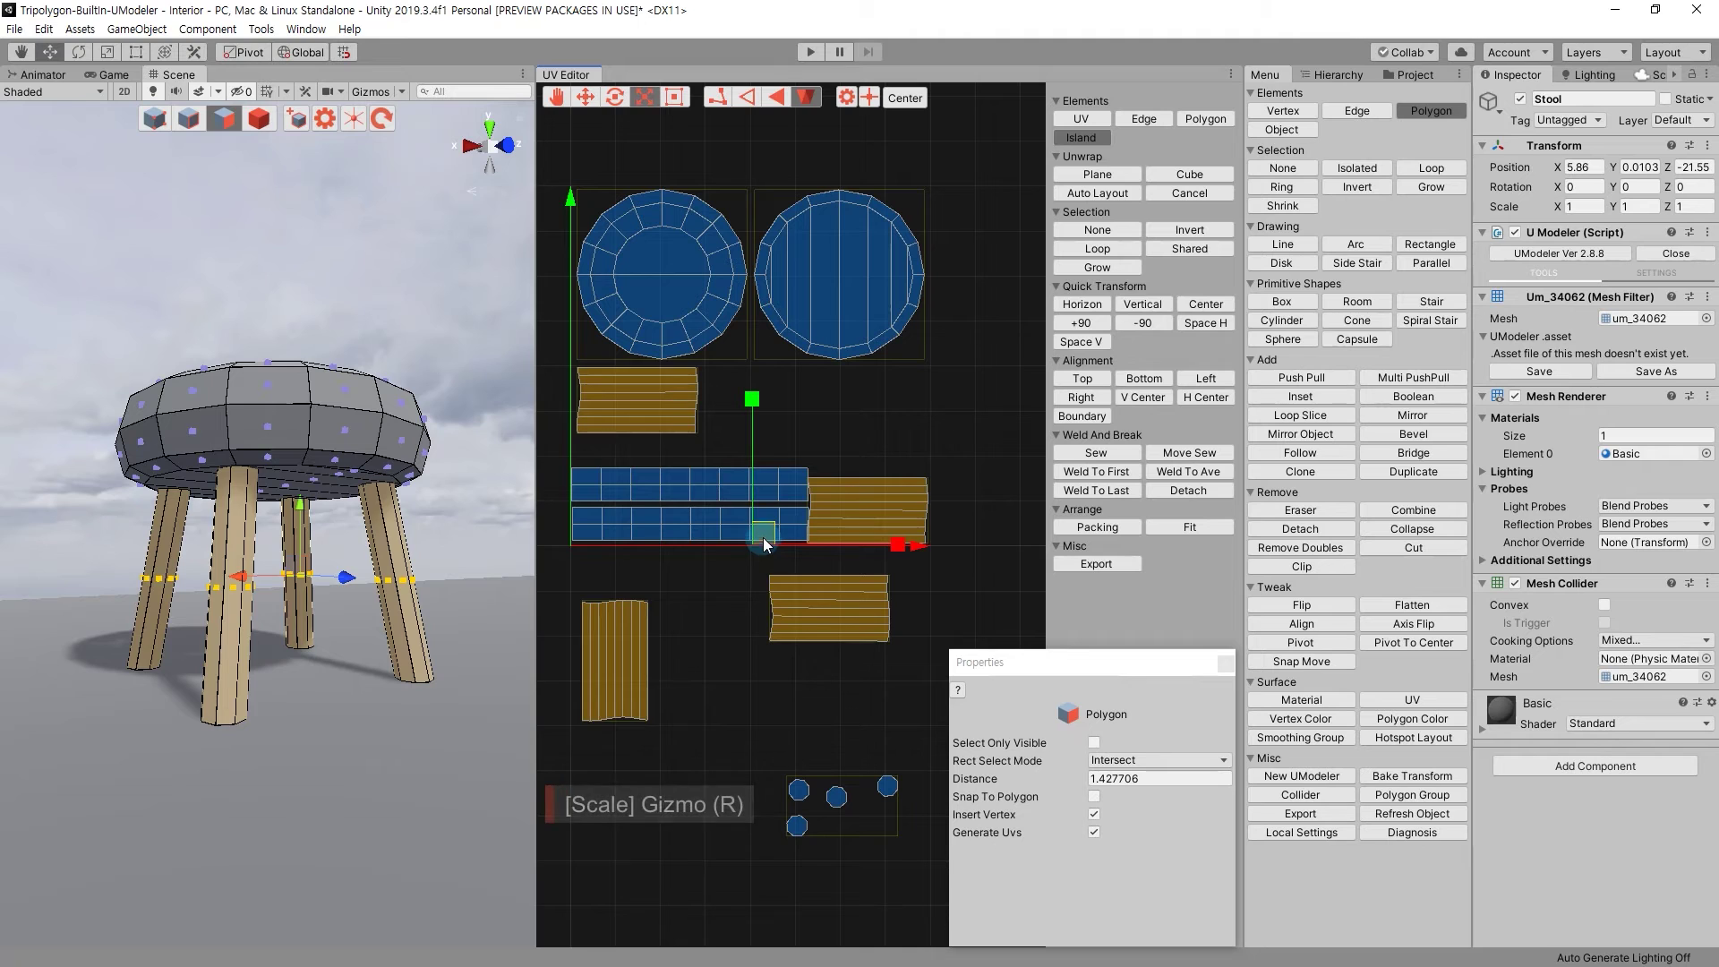
{"action": "key", "text": "w"}
{"action": "left_click", "coordinate": [956, 491]}
{"action": "scroll", "coordinate": [924, 498], "scroll_direction": "up", "scroll_amount": 2}
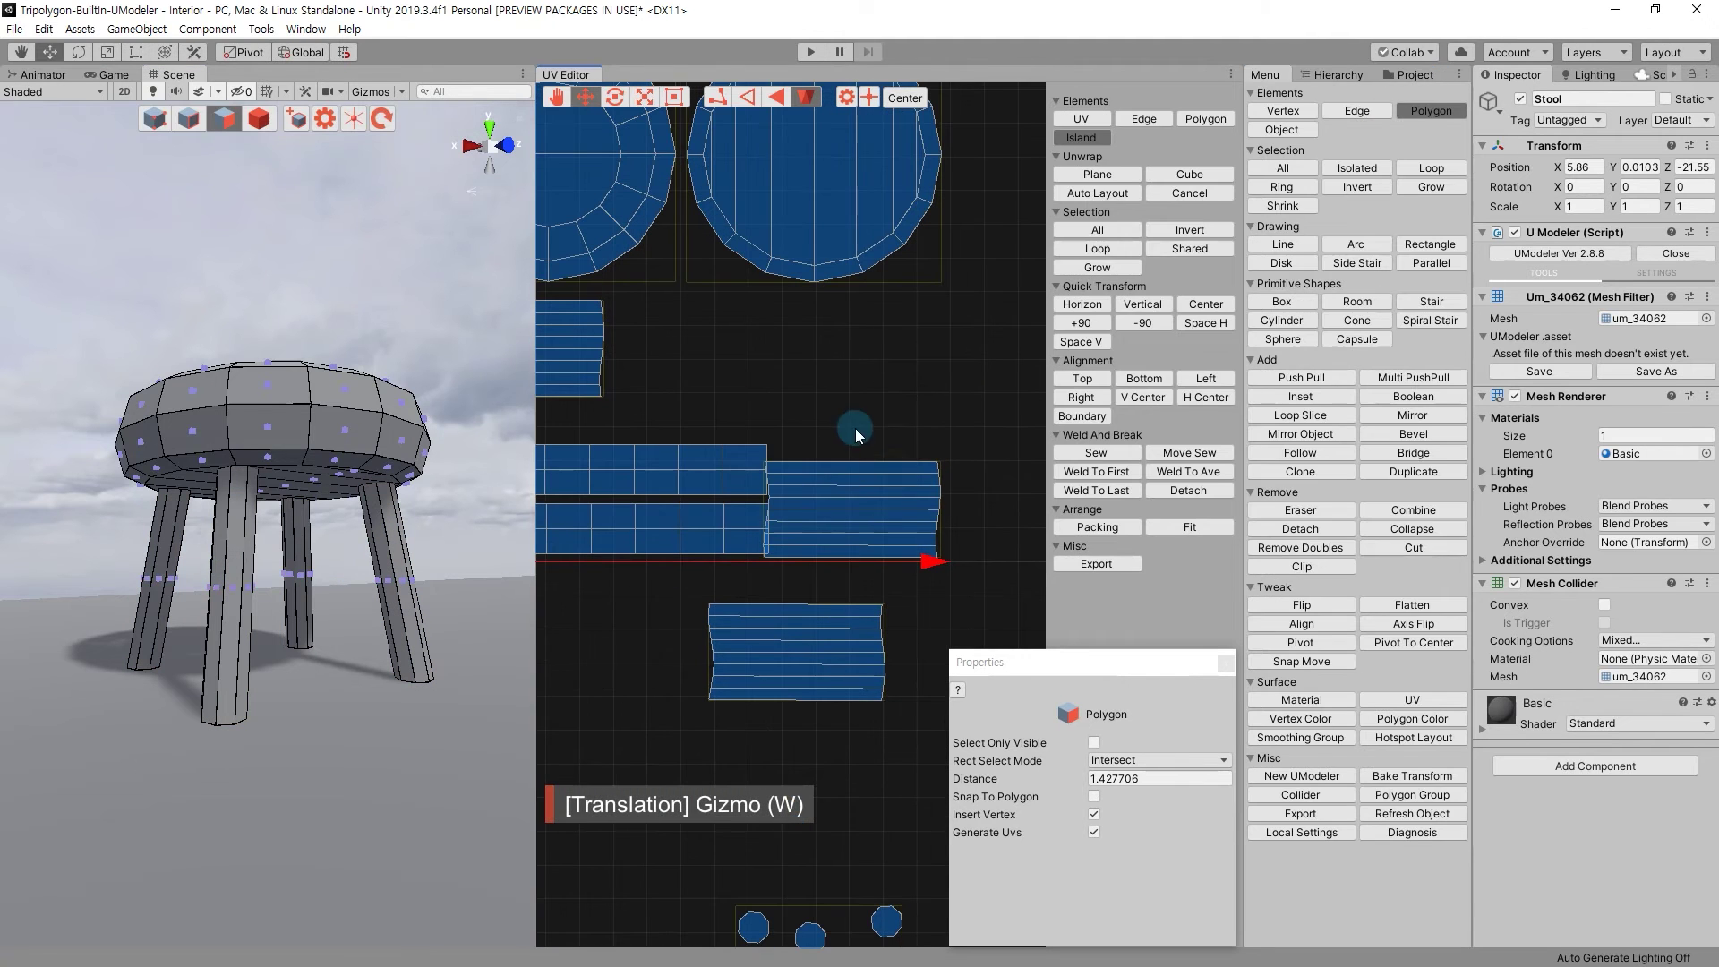
{"action": "left_click", "coordinate": [909, 474]}
{"action": "left_click_drag", "start_coordinate": [974, 513], "coordinate": [975, 513]}
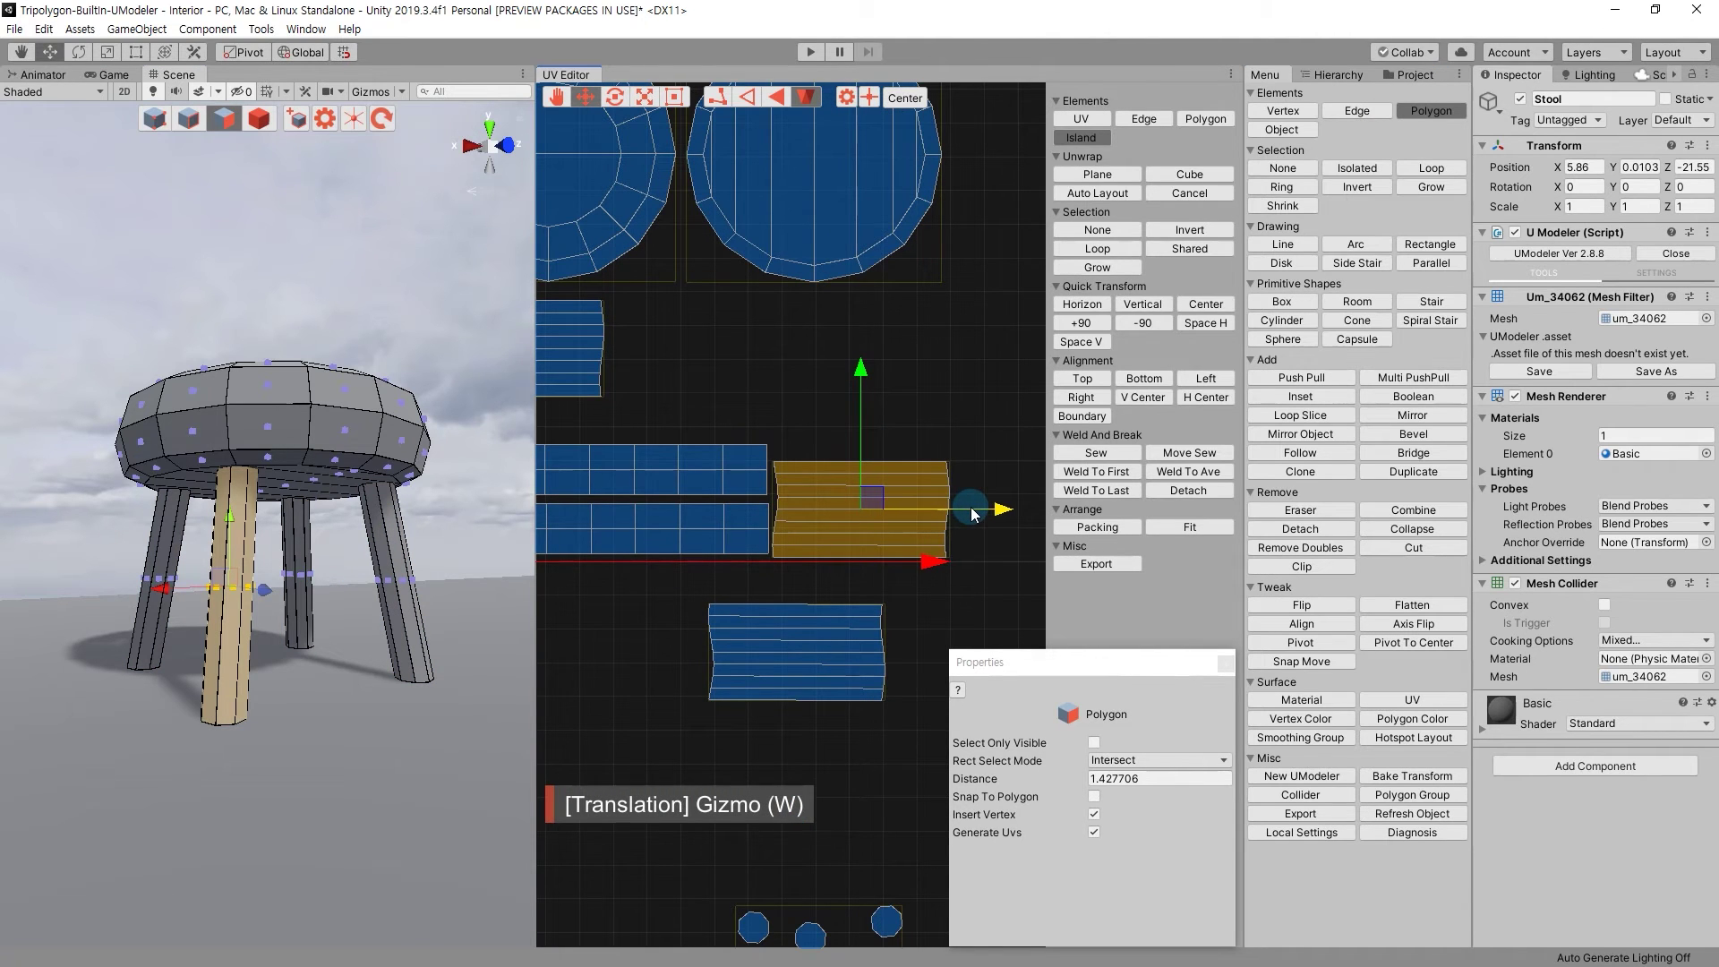
{"action": "left_click_drag", "start_coordinate": [864, 382], "coordinate": [864, 379]}
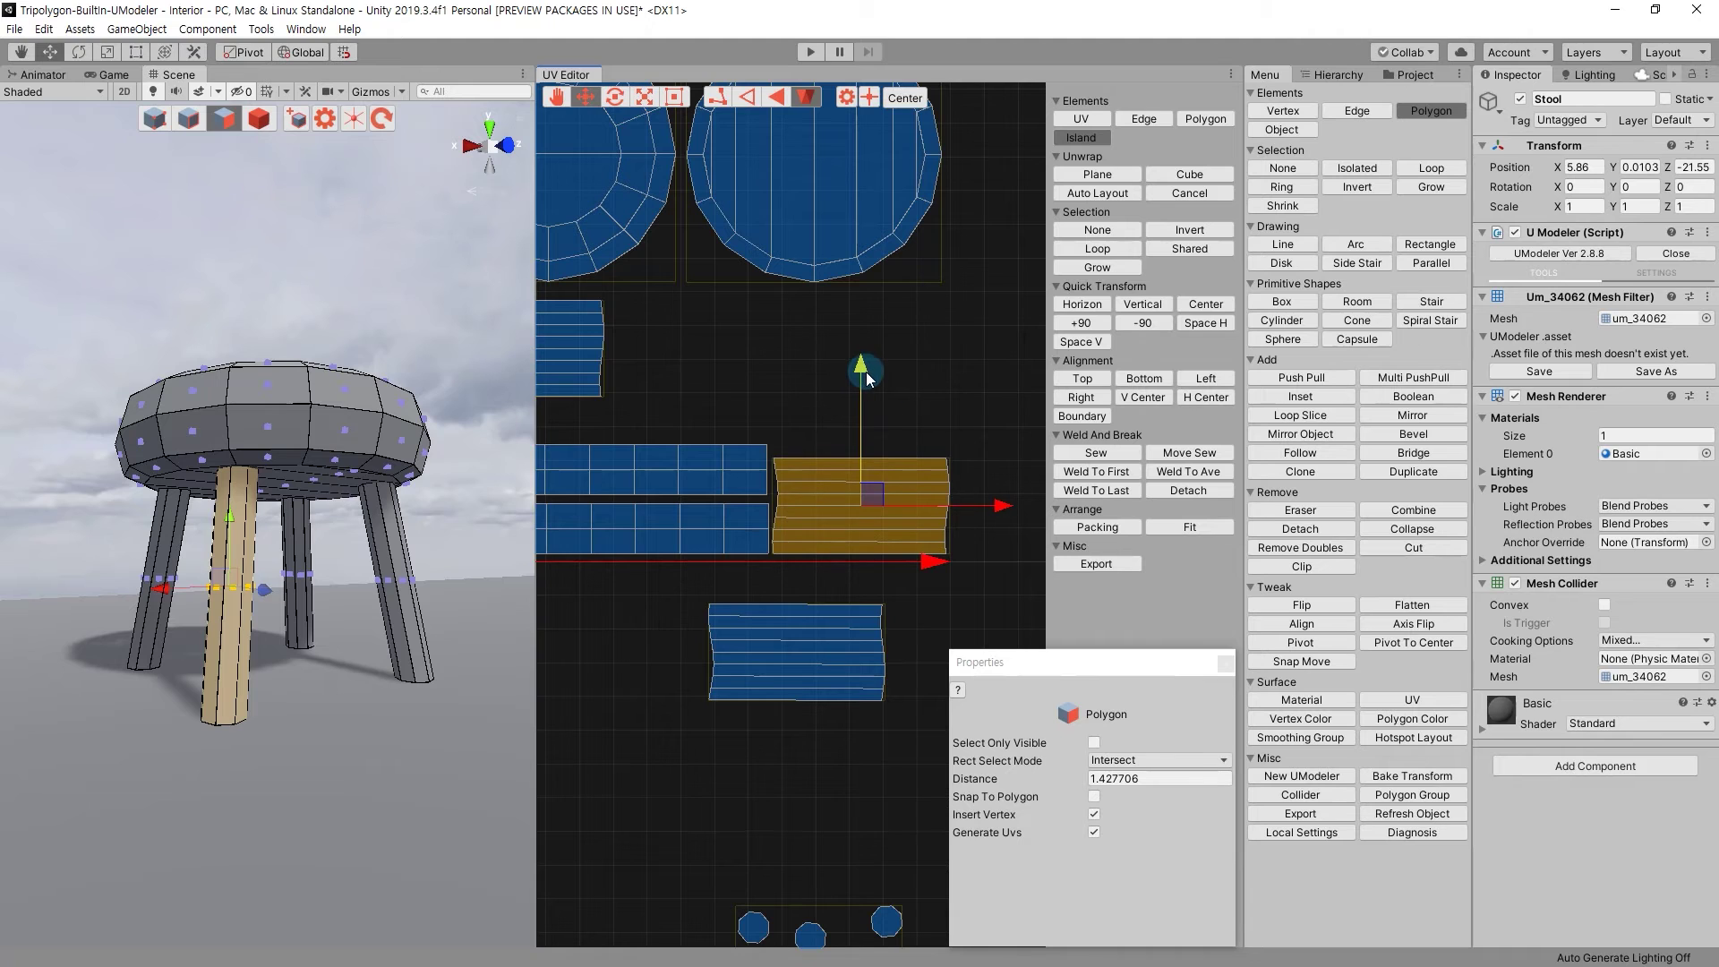
Move the lower-right leg strip up beside the long strips.
{"action": "left_click", "coordinate": [971, 430]}
{"action": "scroll", "coordinate": [922, 484], "scroll_direction": "down", "scroll_amount": 3}
{"action": "left_click_drag", "start_coordinate": [733, 656], "coordinate": [621, 748]}
{"action": "left_click", "coordinate": [892, 621]}
{"action": "left_click_drag", "start_coordinate": [866, 591], "coordinate": [902, 374]}
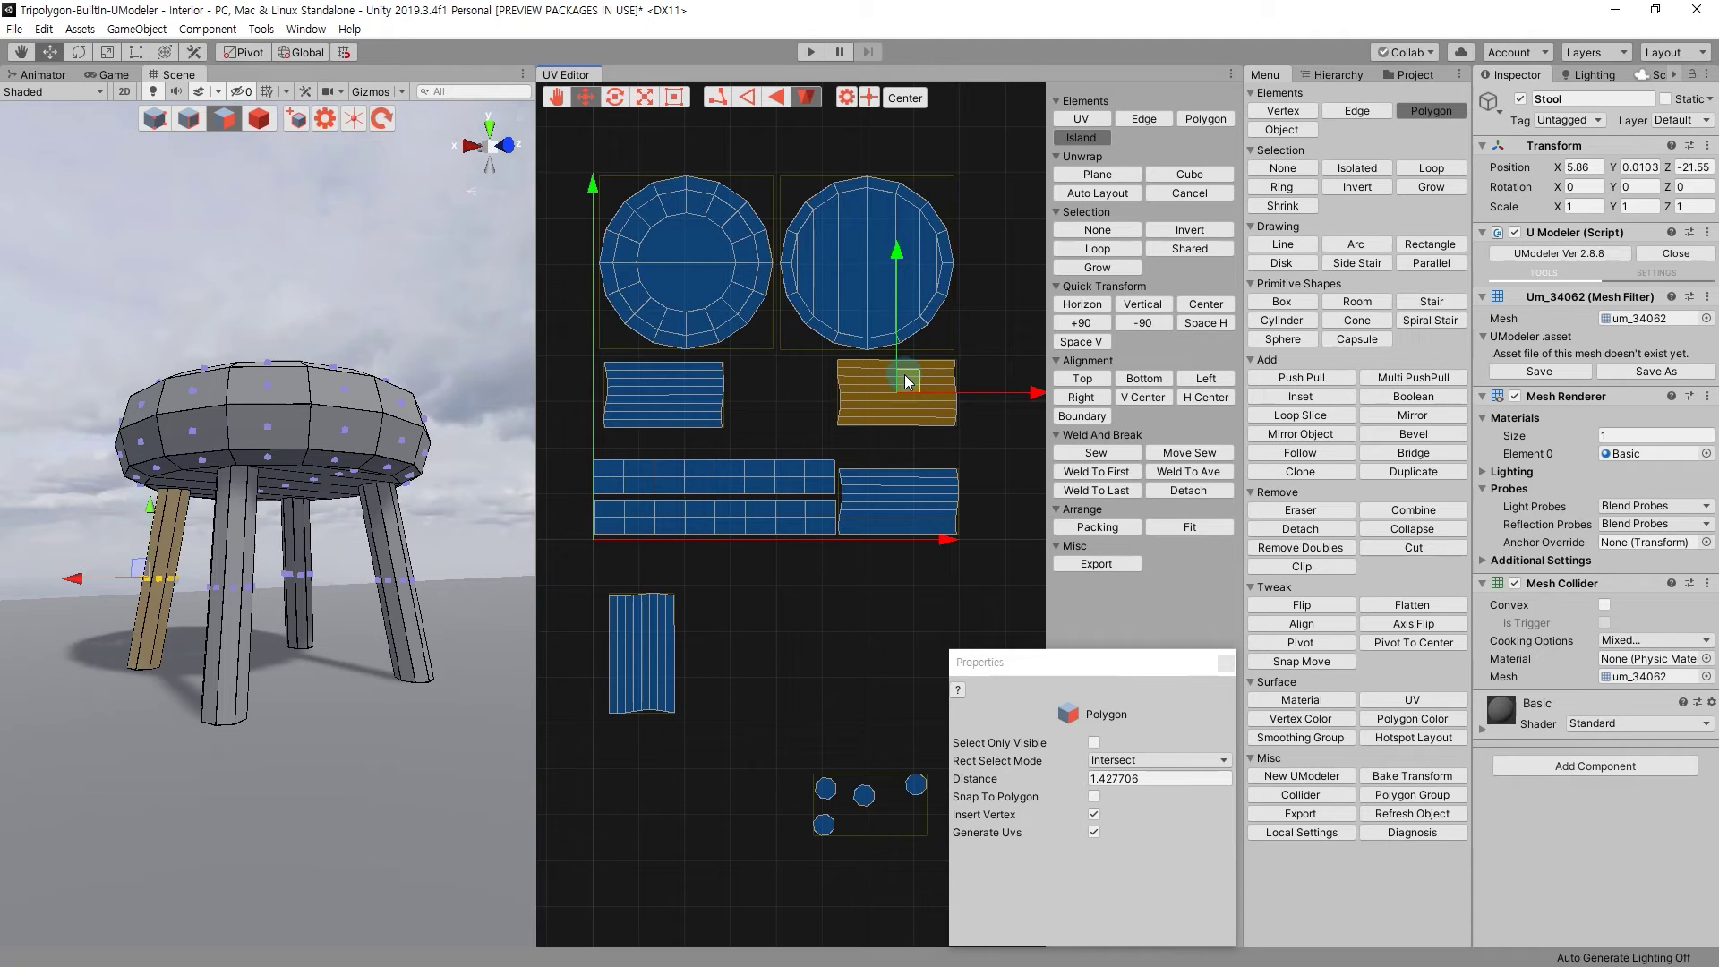
{"action": "left_click", "coordinate": [903, 464]}
{"action": "left_click", "coordinate": [904, 470]}
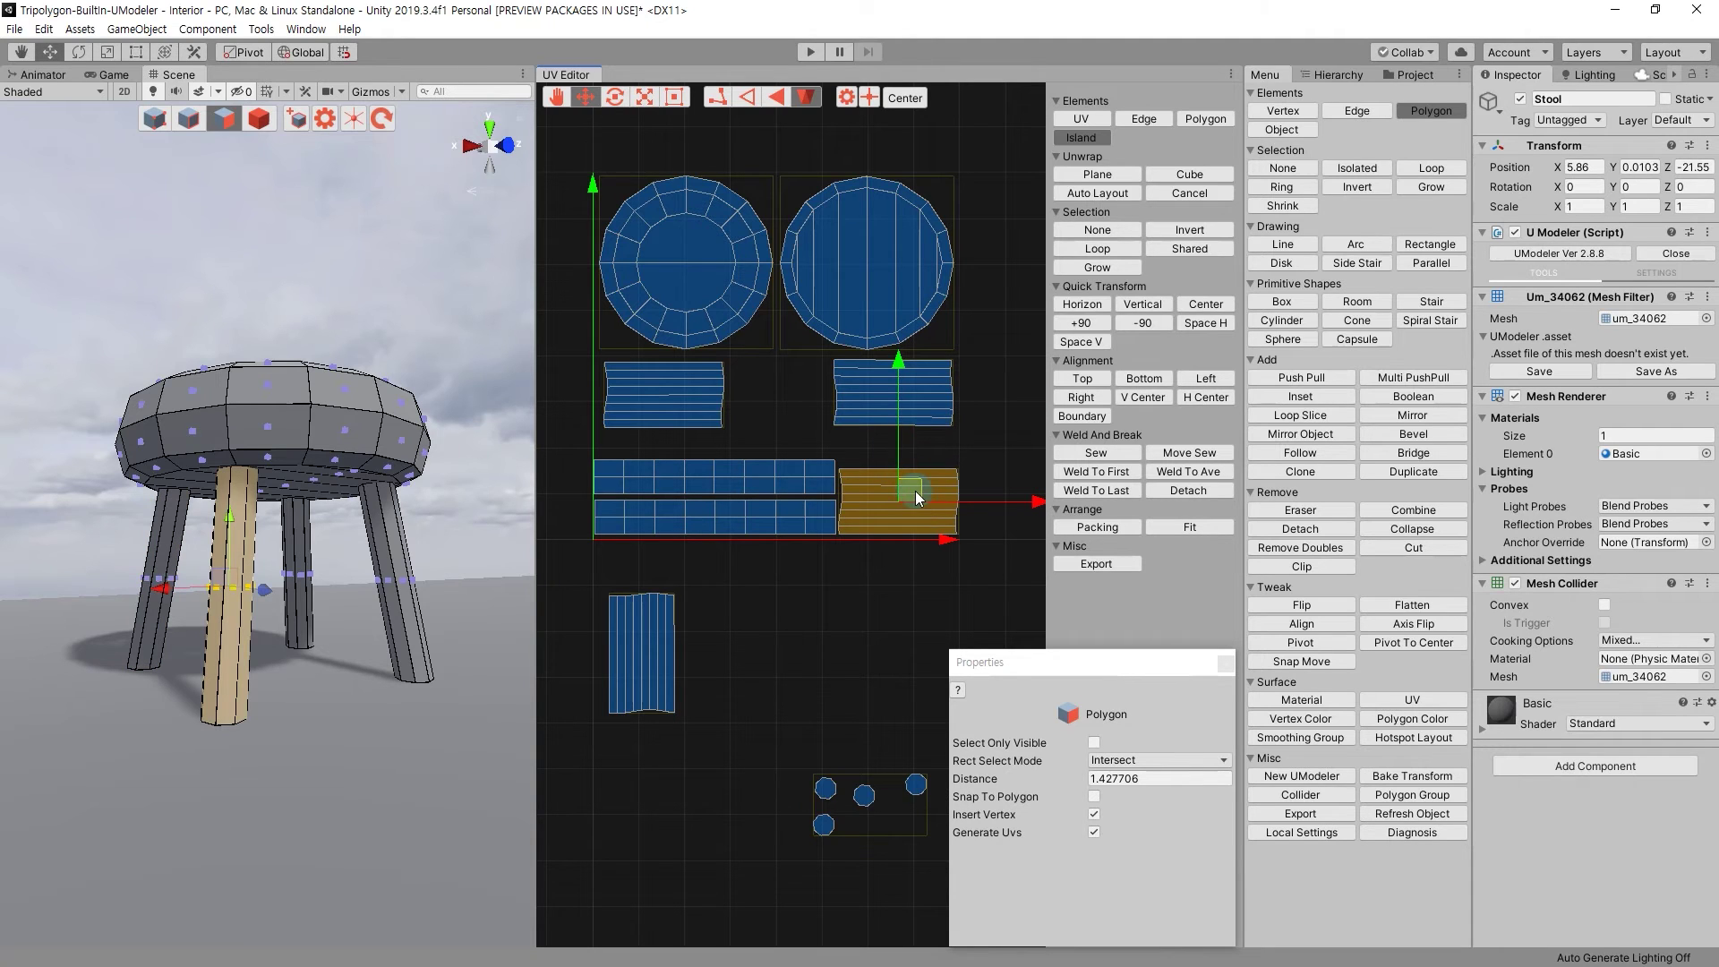
{"action": "left_click_drag", "start_coordinate": [915, 491], "coordinate": [915, 451]}
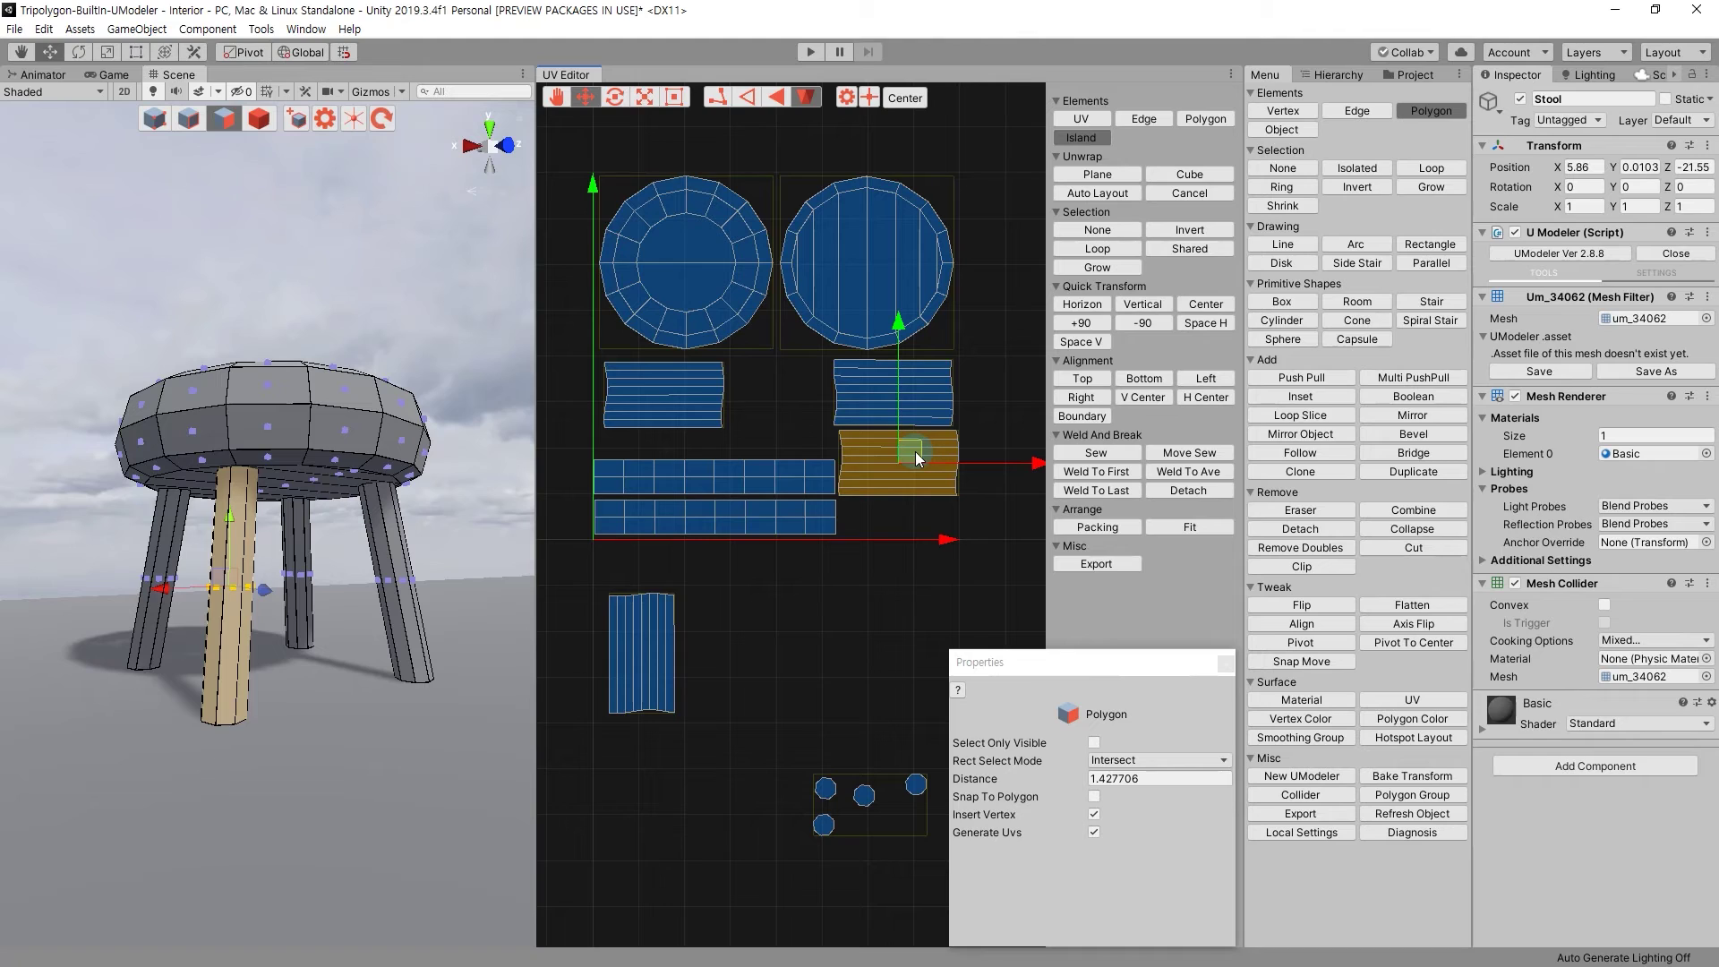
{"action": "left_click_drag", "start_coordinate": [913, 451], "coordinate": [899, 471]}
Move the vertical leg strip up, rotate it 90 degrees and place it below the right-hand strip.
{"action": "left_click", "coordinate": [564, 274]}
{"action": "scroll", "coordinate": [986, 445], "scroll_direction": "up", "scroll_amount": 2}
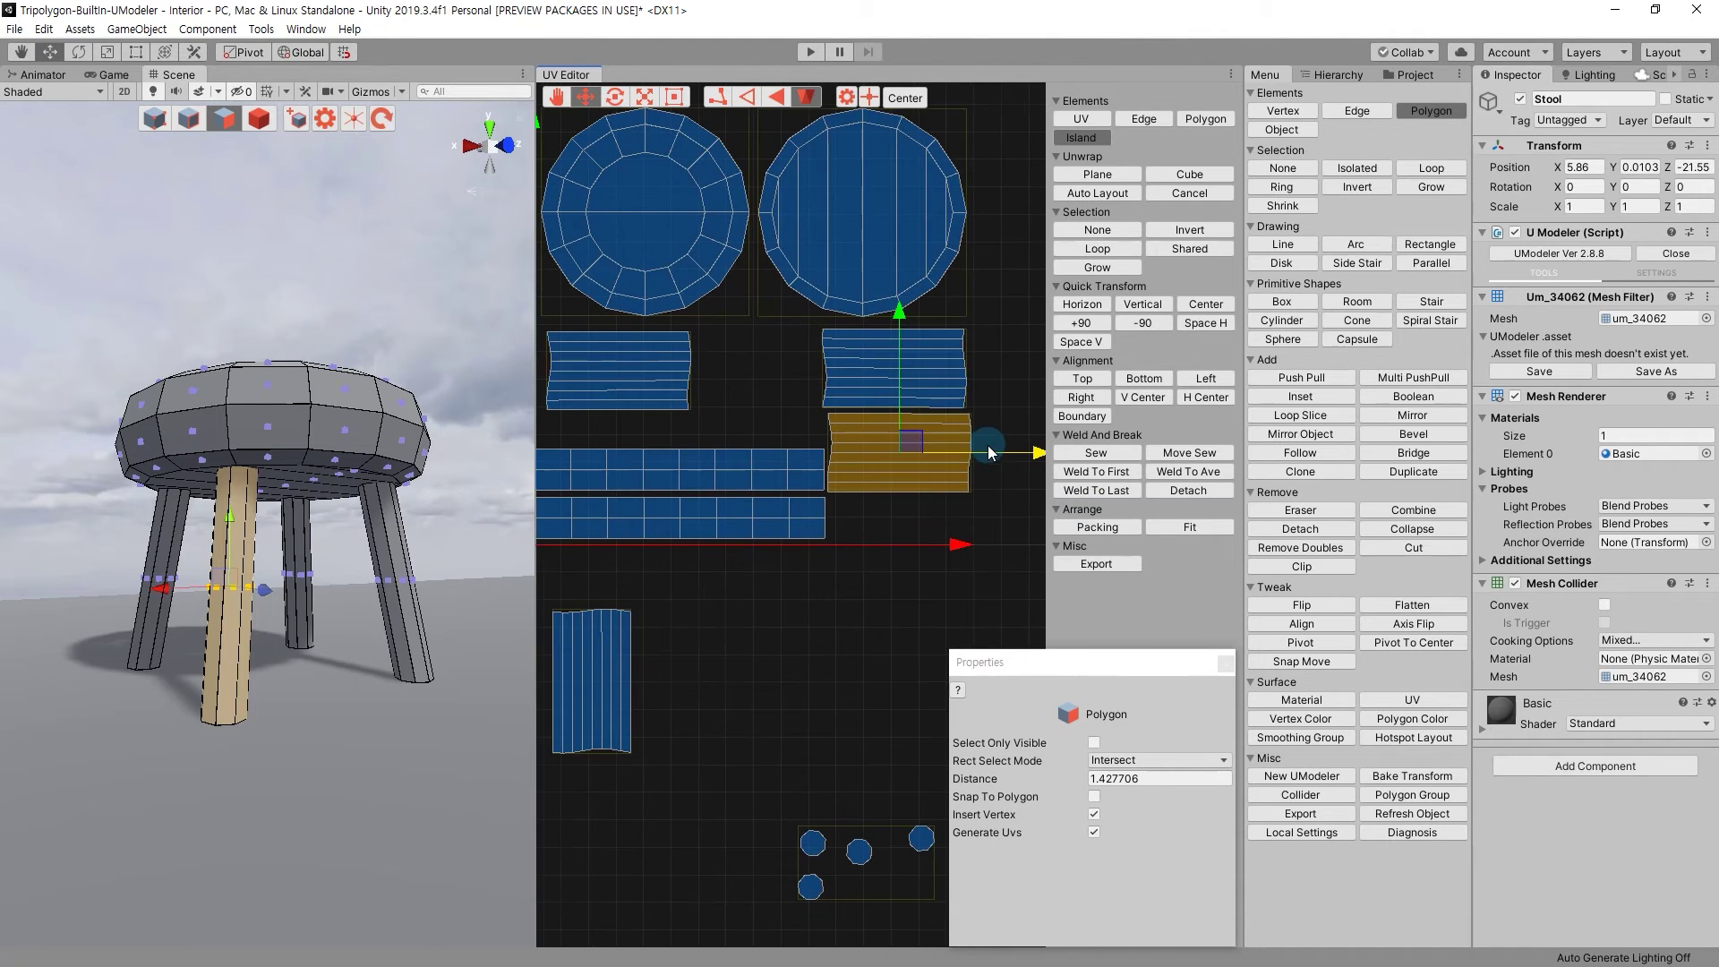
{"action": "middle_click_drag", "start_coordinate": [804, 717], "coordinate": [883, 714]}
{"action": "left_click", "coordinate": [651, 693]}
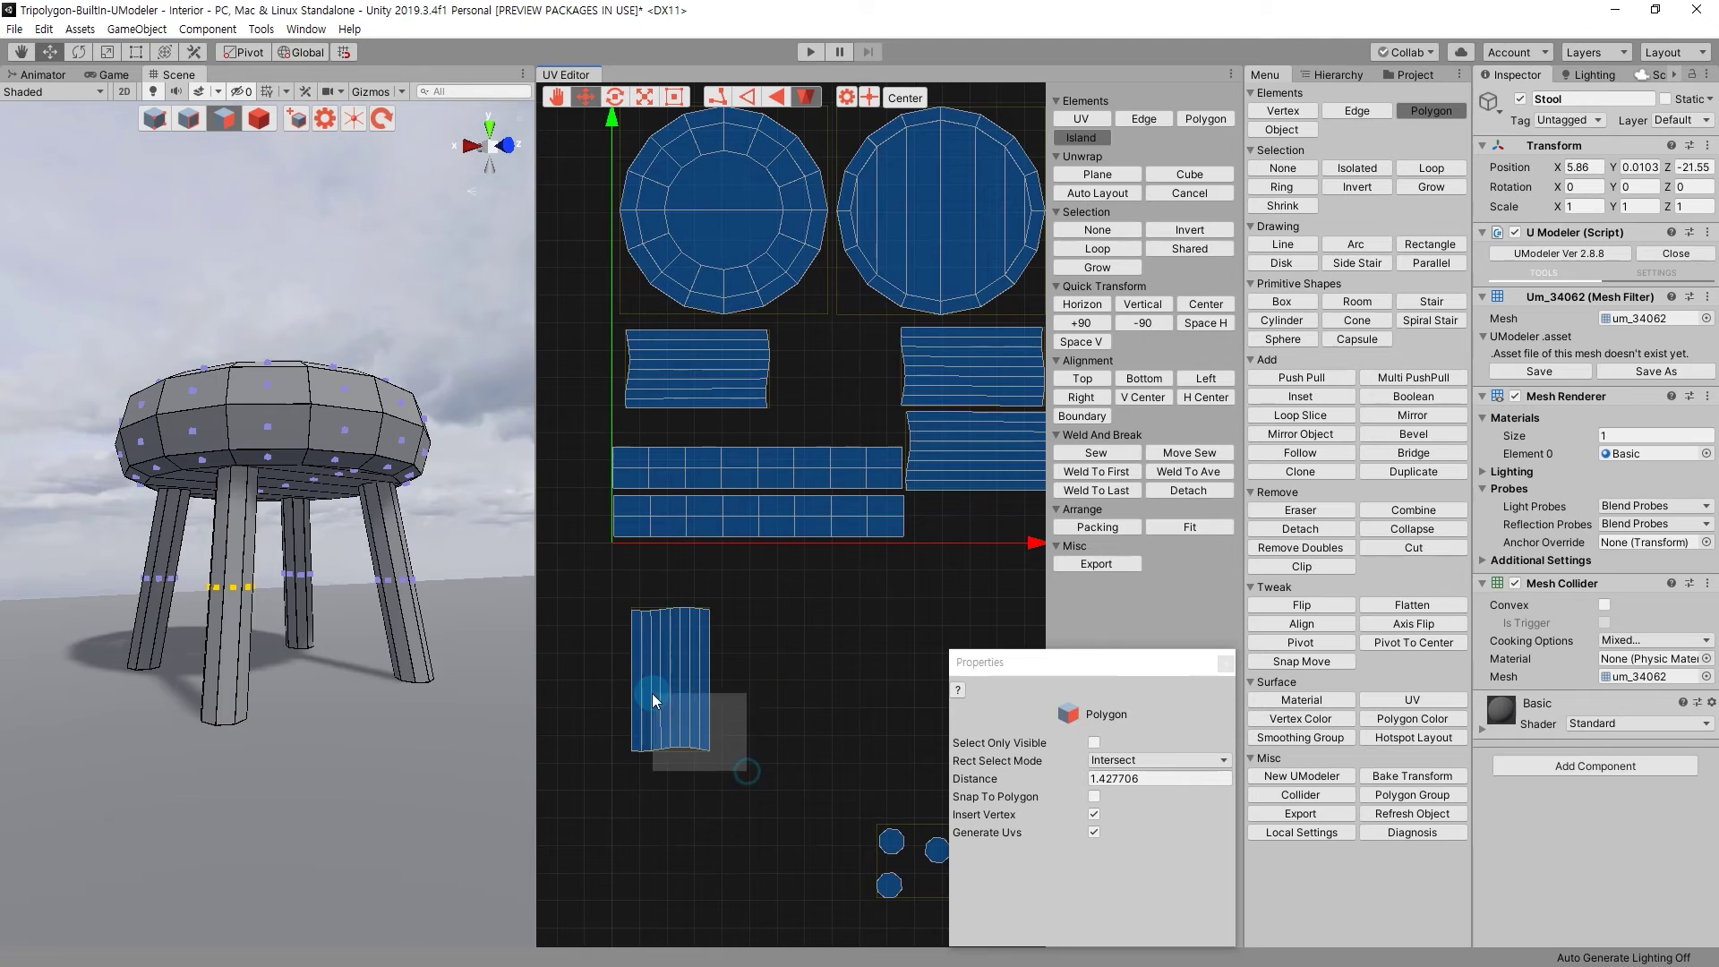
{"action": "mouse_move", "coordinate": [681, 690]}
{"action": "left_mouse_down"}
{"action": "mouse_move", "coordinate": [807, 416]}
{"action": "mouse_move", "coordinate": [953, 324]}
{"action": "left_mouse_up"}
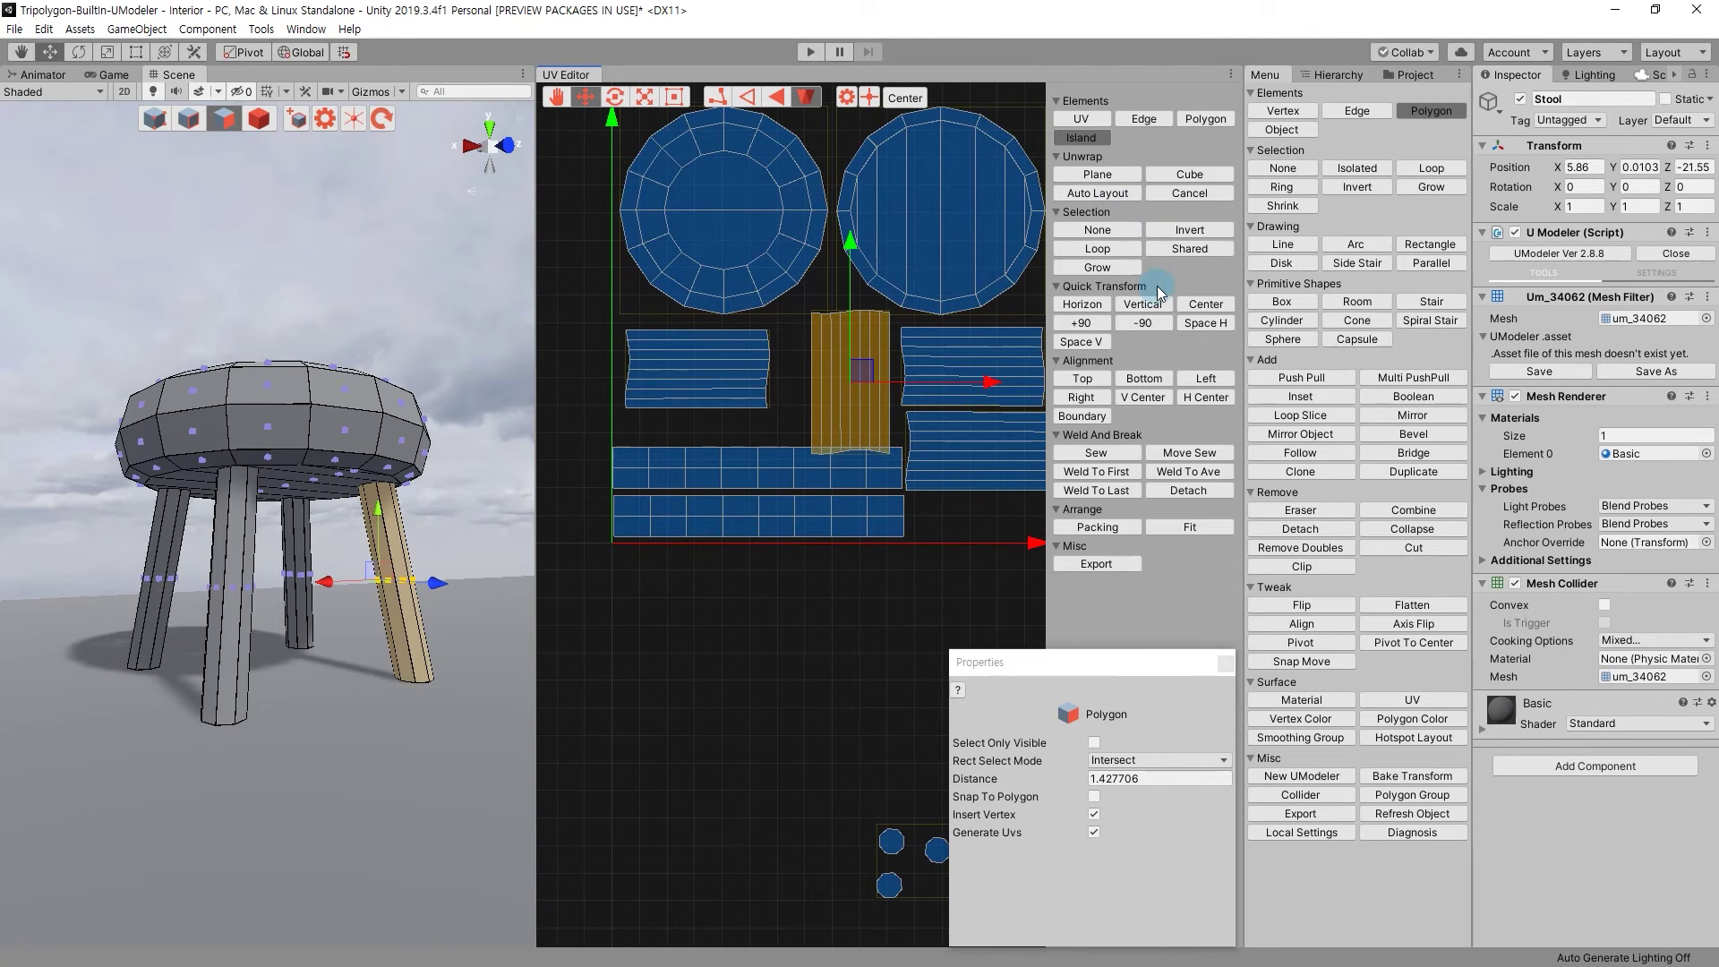
{"action": "left_click", "coordinate": [1084, 323]}
{"action": "mouse_move", "coordinate": [842, 358]}
{"action": "left_mouse_down"}
{"action": "mouse_move", "coordinate": [818, 347]}
{"action": "mouse_move", "coordinate": [700, 387]}
{"action": "mouse_move", "coordinate": [706, 348]}
{"action": "left_mouse_up"}
{"action": "middle_click_drag", "start_coordinate": [706, 347], "coordinate": [770, 358]}
{"action": "mouse_move", "coordinate": [770, 358]}
{"action": "left_mouse_down"}
{"action": "mouse_move", "coordinate": [908, 449]}
{"action": "mouse_move", "coordinate": [884, 351]}
{"action": "mouse_move", "coordinate": [883, 388]}
{"action": "left_mouse_up"}
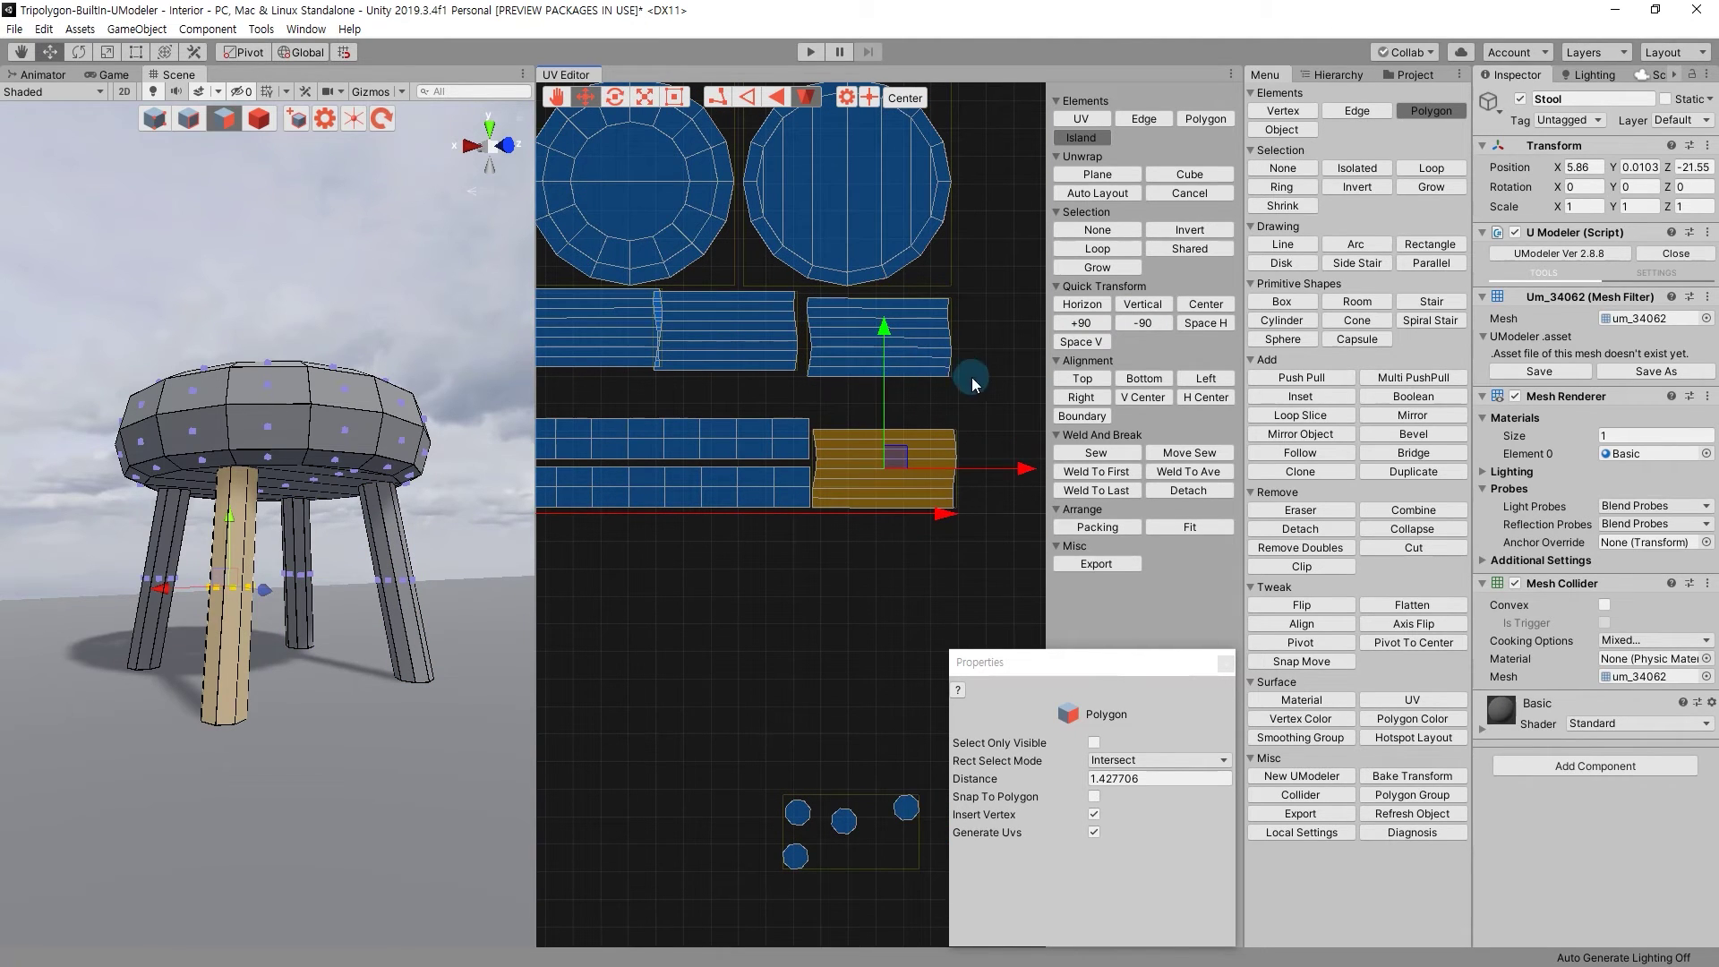
Line up the remaining leg strips in a row under the seat discs.
{"action": "left_click", "coordinate": [882, 338]}
{"action": "left_click_drag", "start_coordinate": [875, 265], "coordinate": [873, 307]}
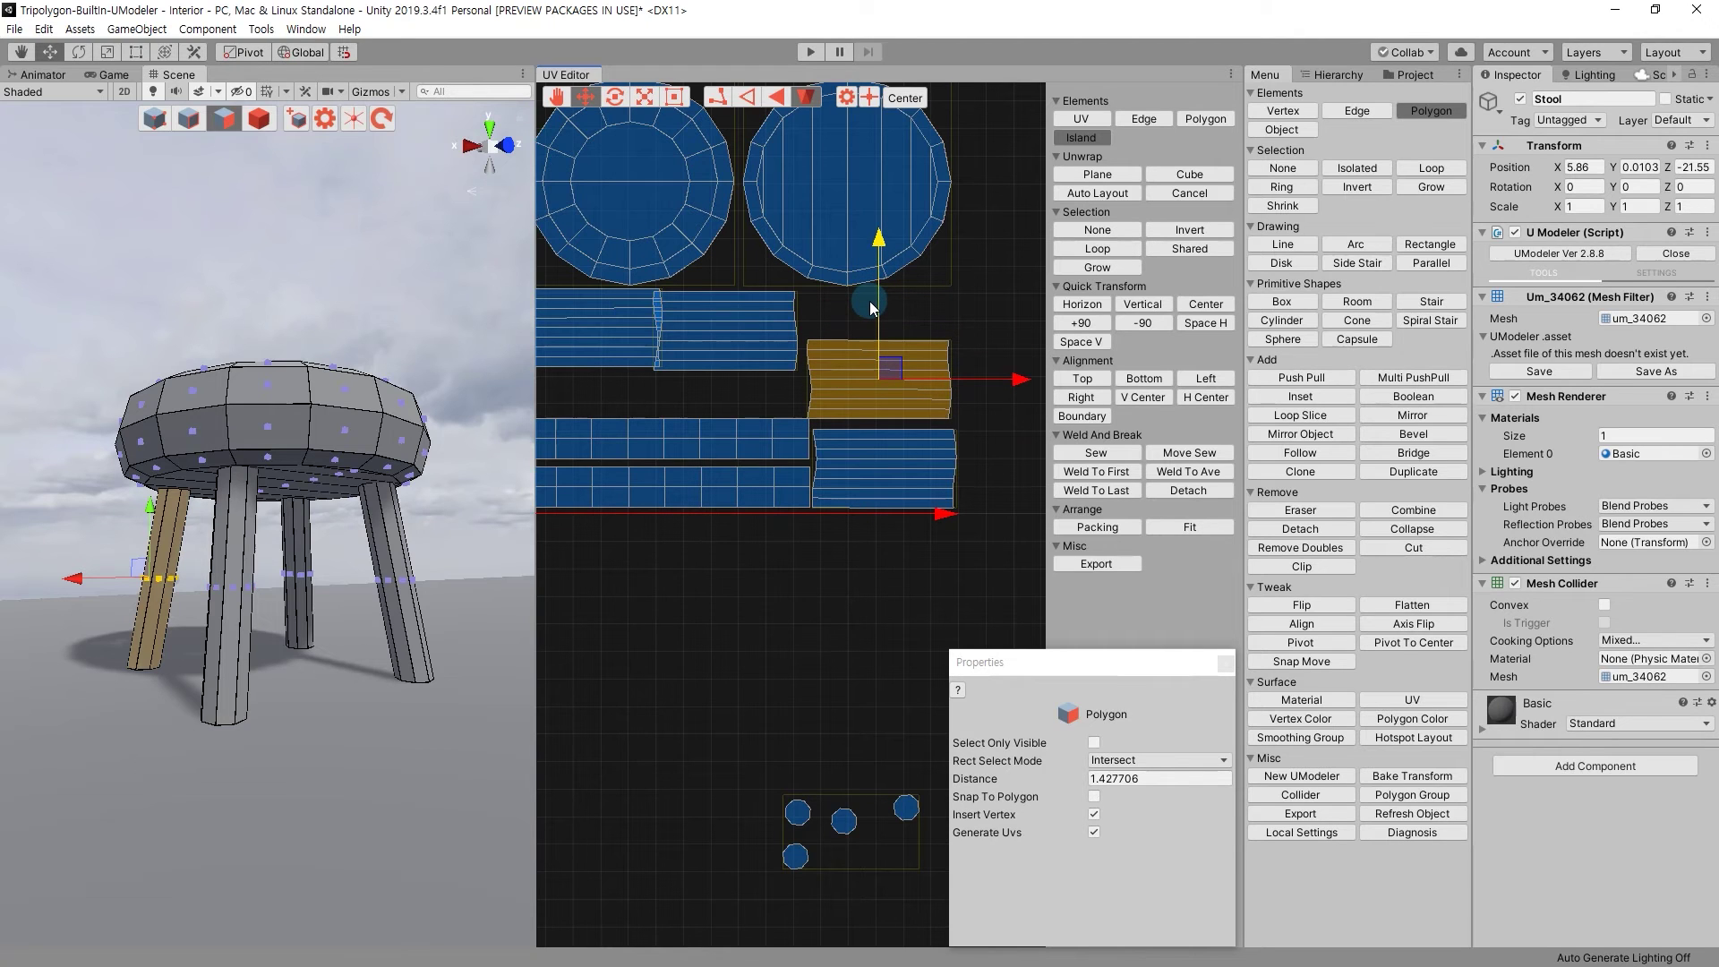
{"action": "left_click", "coordinate": [757, 344]}
{"action": "mouse_move", "coordinate": [755, 323]}
{"action": "left_mouse_down"}
{"action": "mouse_move", "coordinate": [741, 343]}
{"action": "mouse_move", "coordinate": [756, 356]}
{"action": "left_mouse_up"}
{"action": "middle_click_drag", "start_coordinate": [702, 331], "coordinate": [771, 351]}
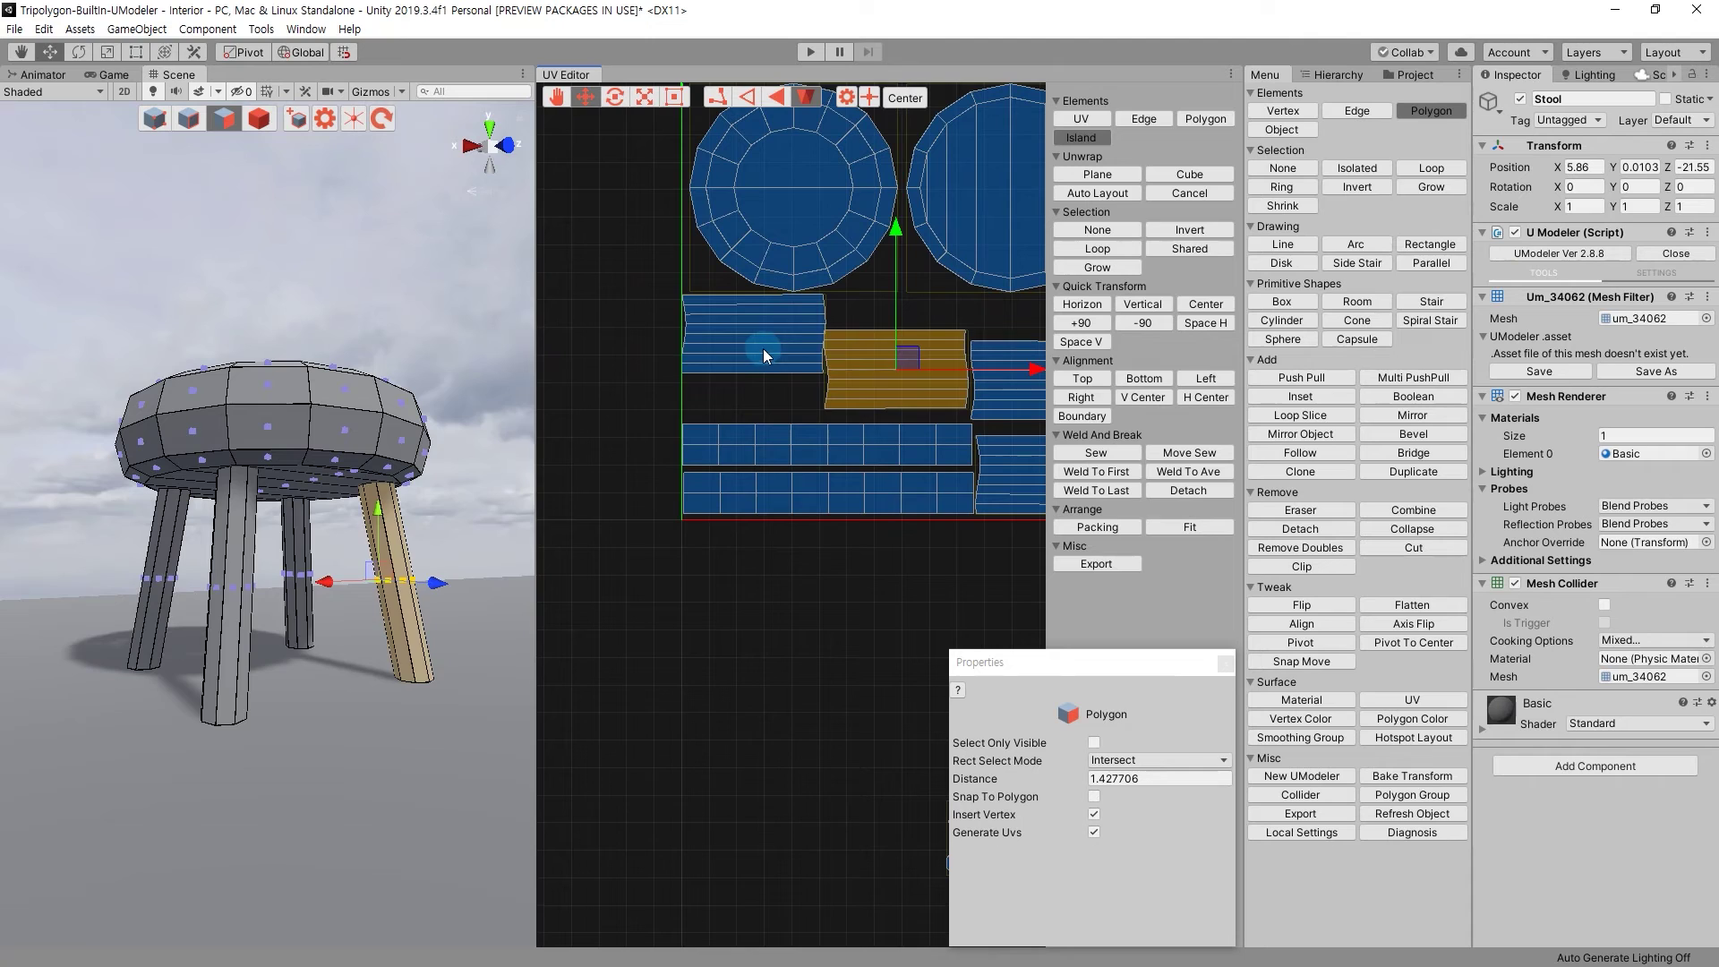
{"action": "left_click", "coordinate": [771, 351]}
{"action": "left_click_drag", "start_coordinate": [764, 323], "coordinate": [758, 357]}
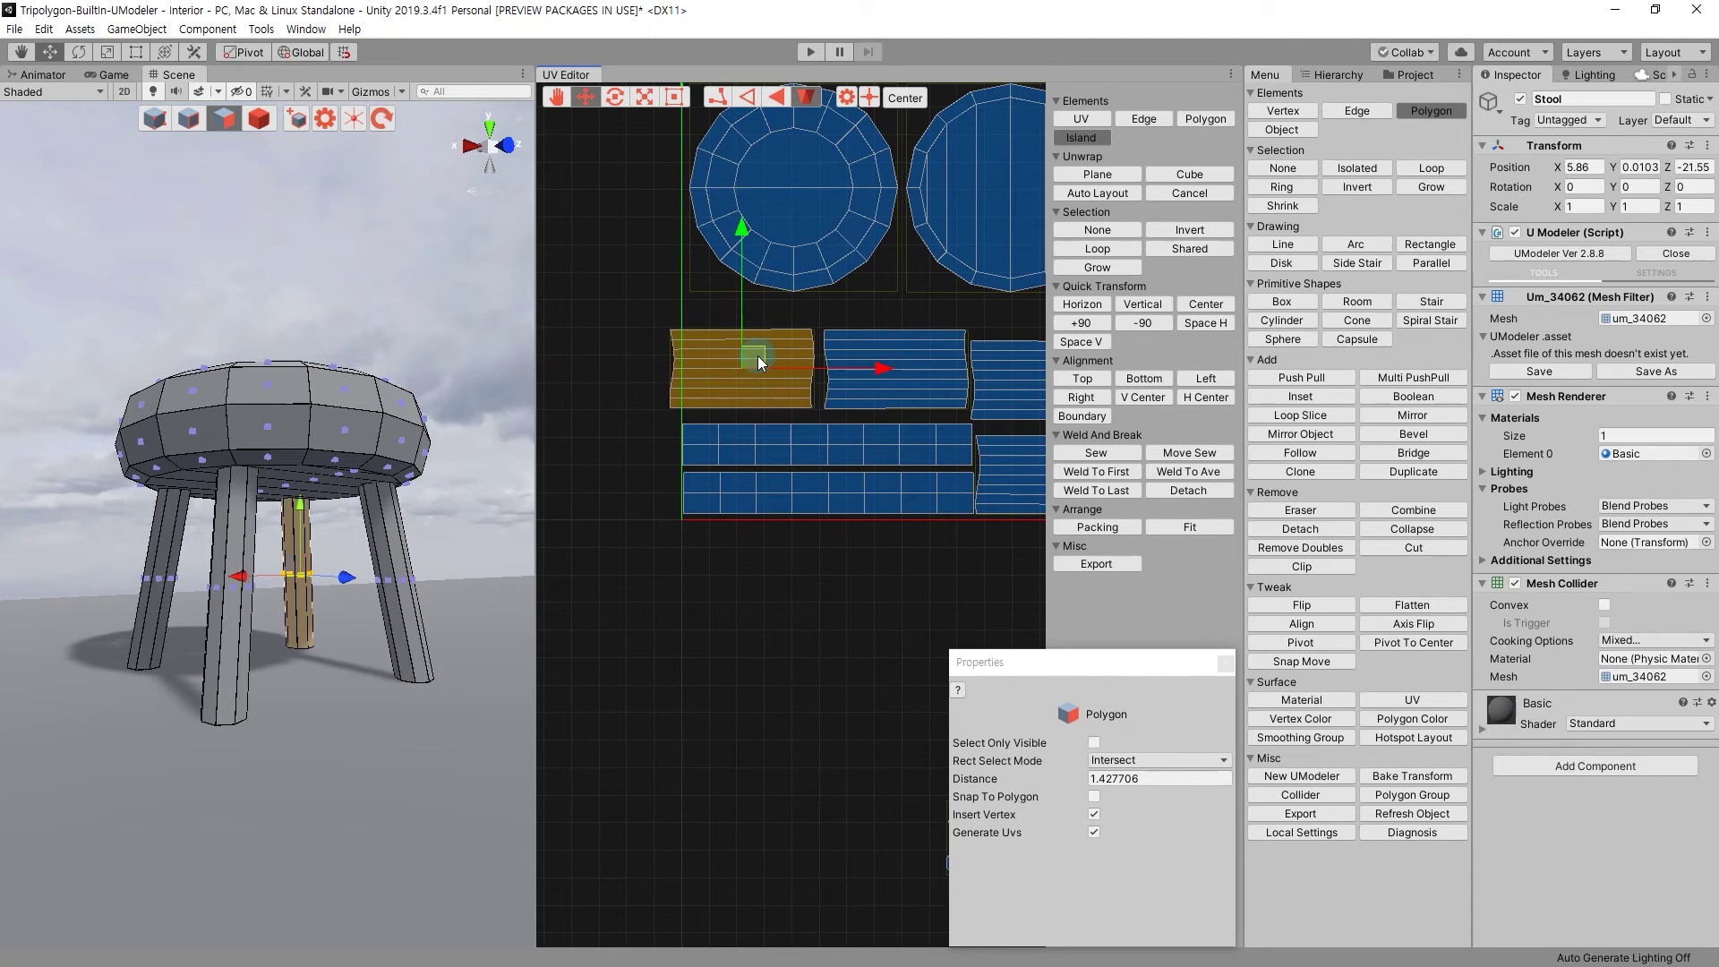
{"action": "left_click_drag", "start_coordinate": [758, 357], "coordinate": [767, 308]}
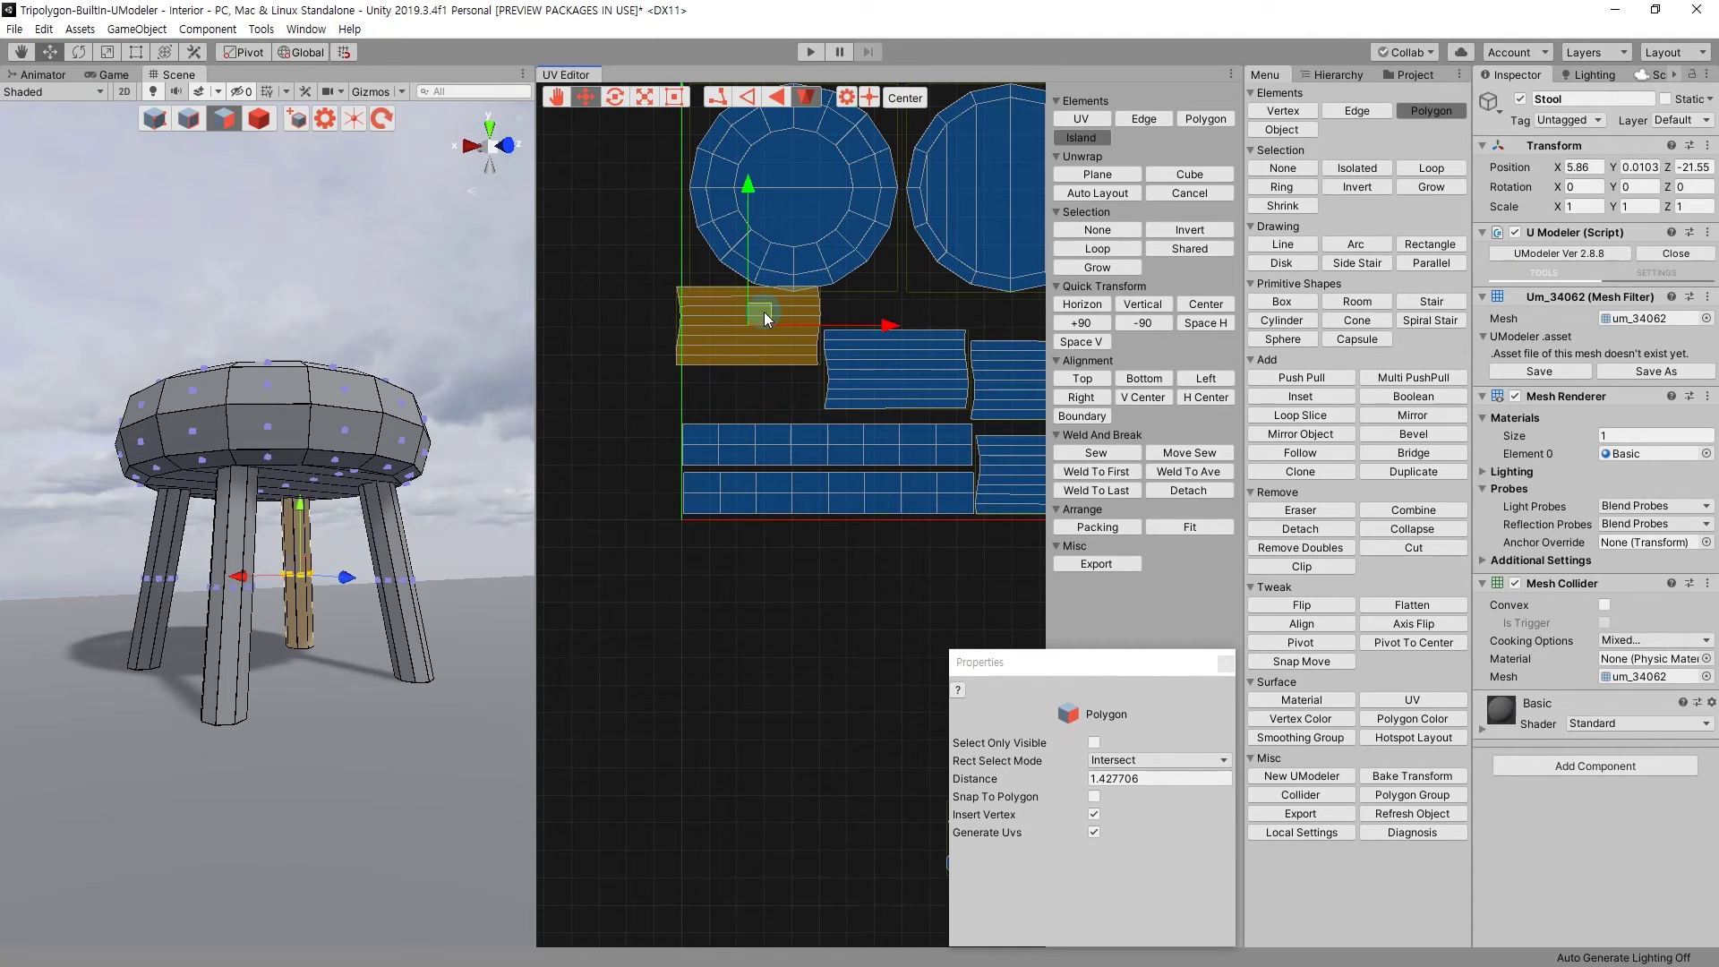
Stagger the seat discs by moving the right disc down and nudging the left disc right.
{"action": "key", "text": "f"}
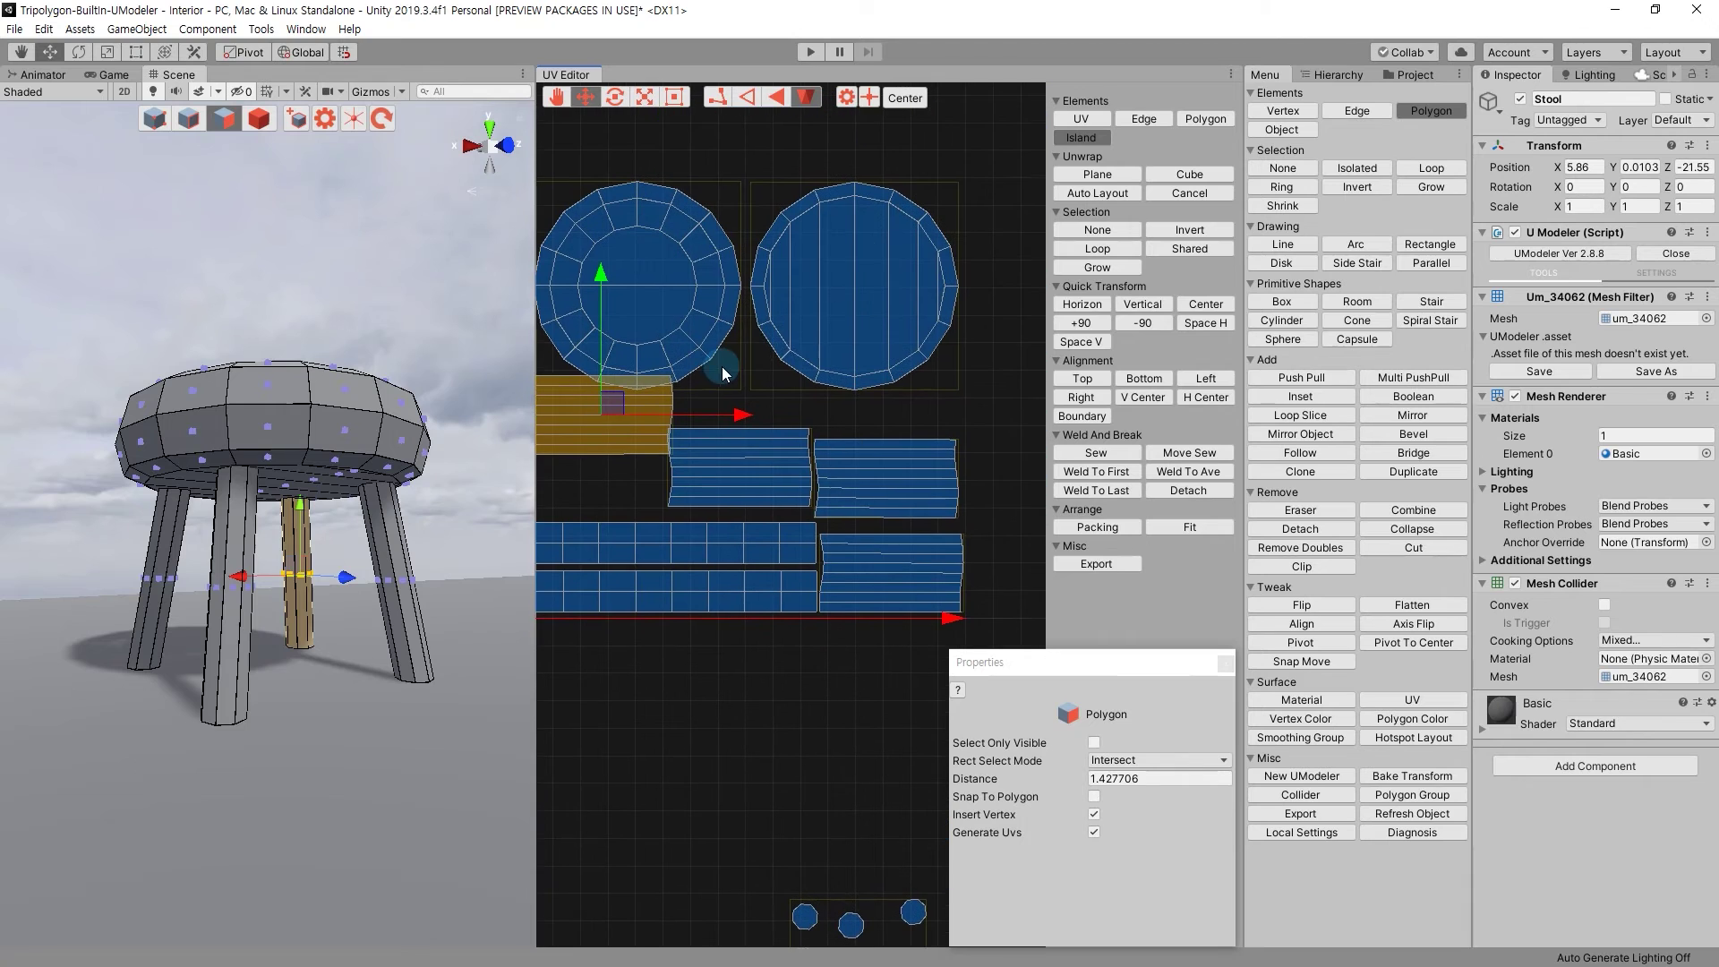
{"action": "left_click", "coordinate": [835, 281]}
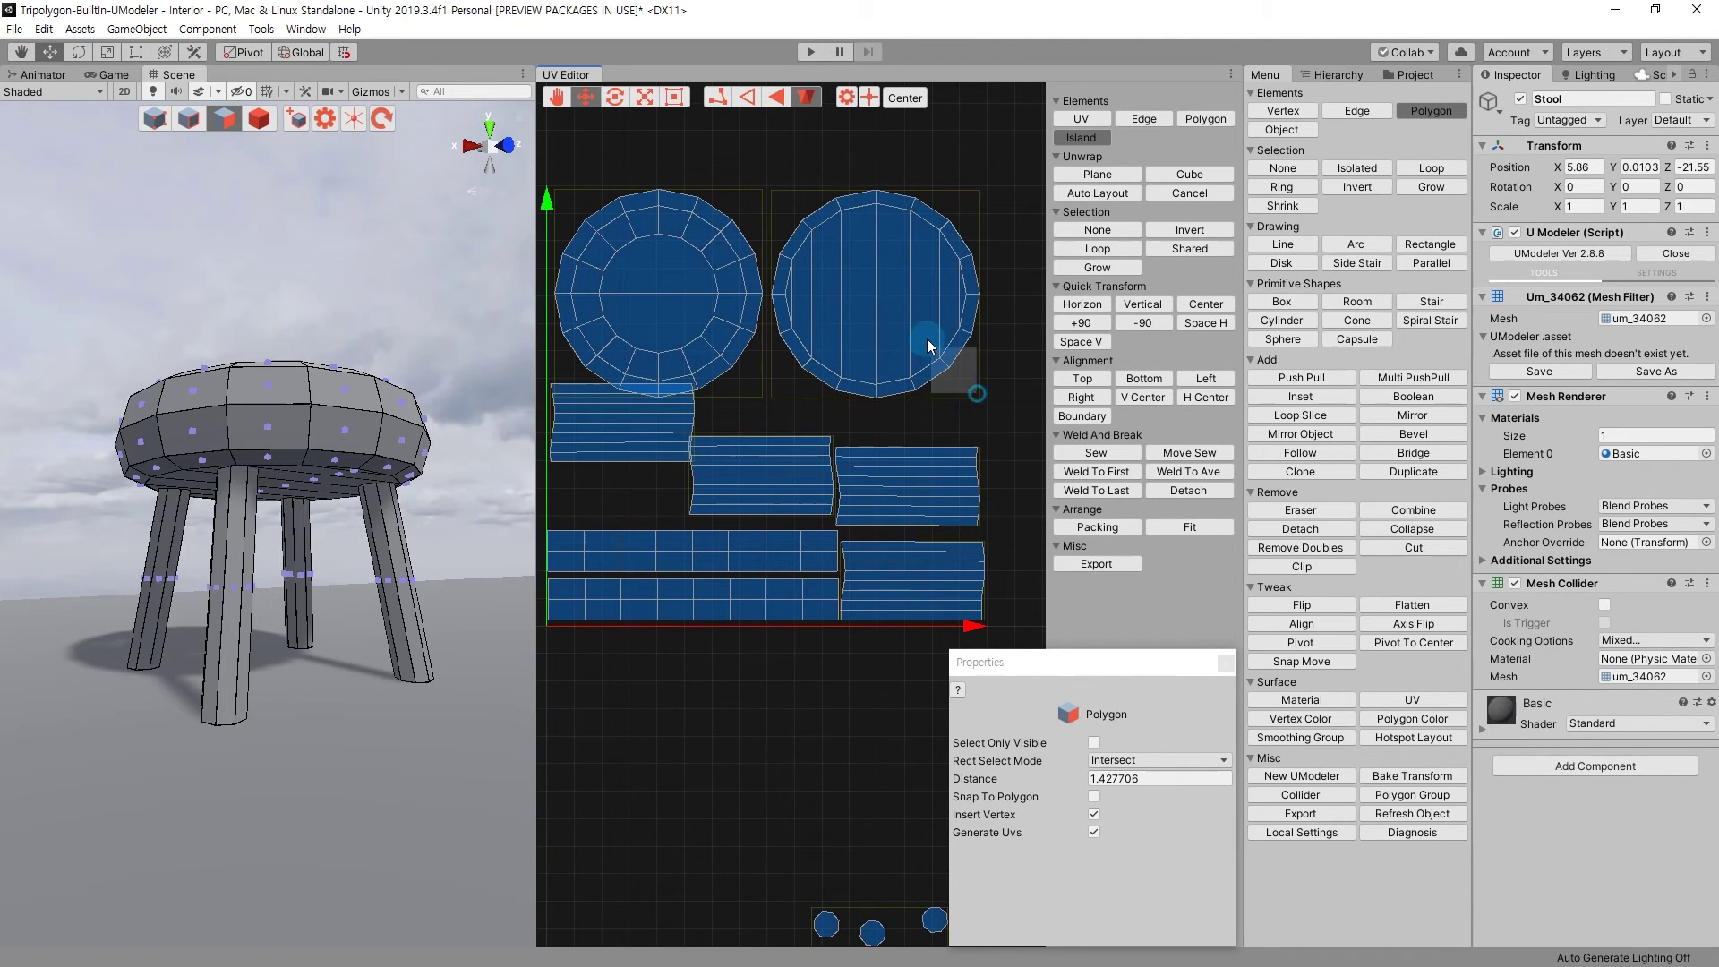
{"action": "left_click_drag", "start_coordinate": [888, 196], "coordinate": [889, 227]}
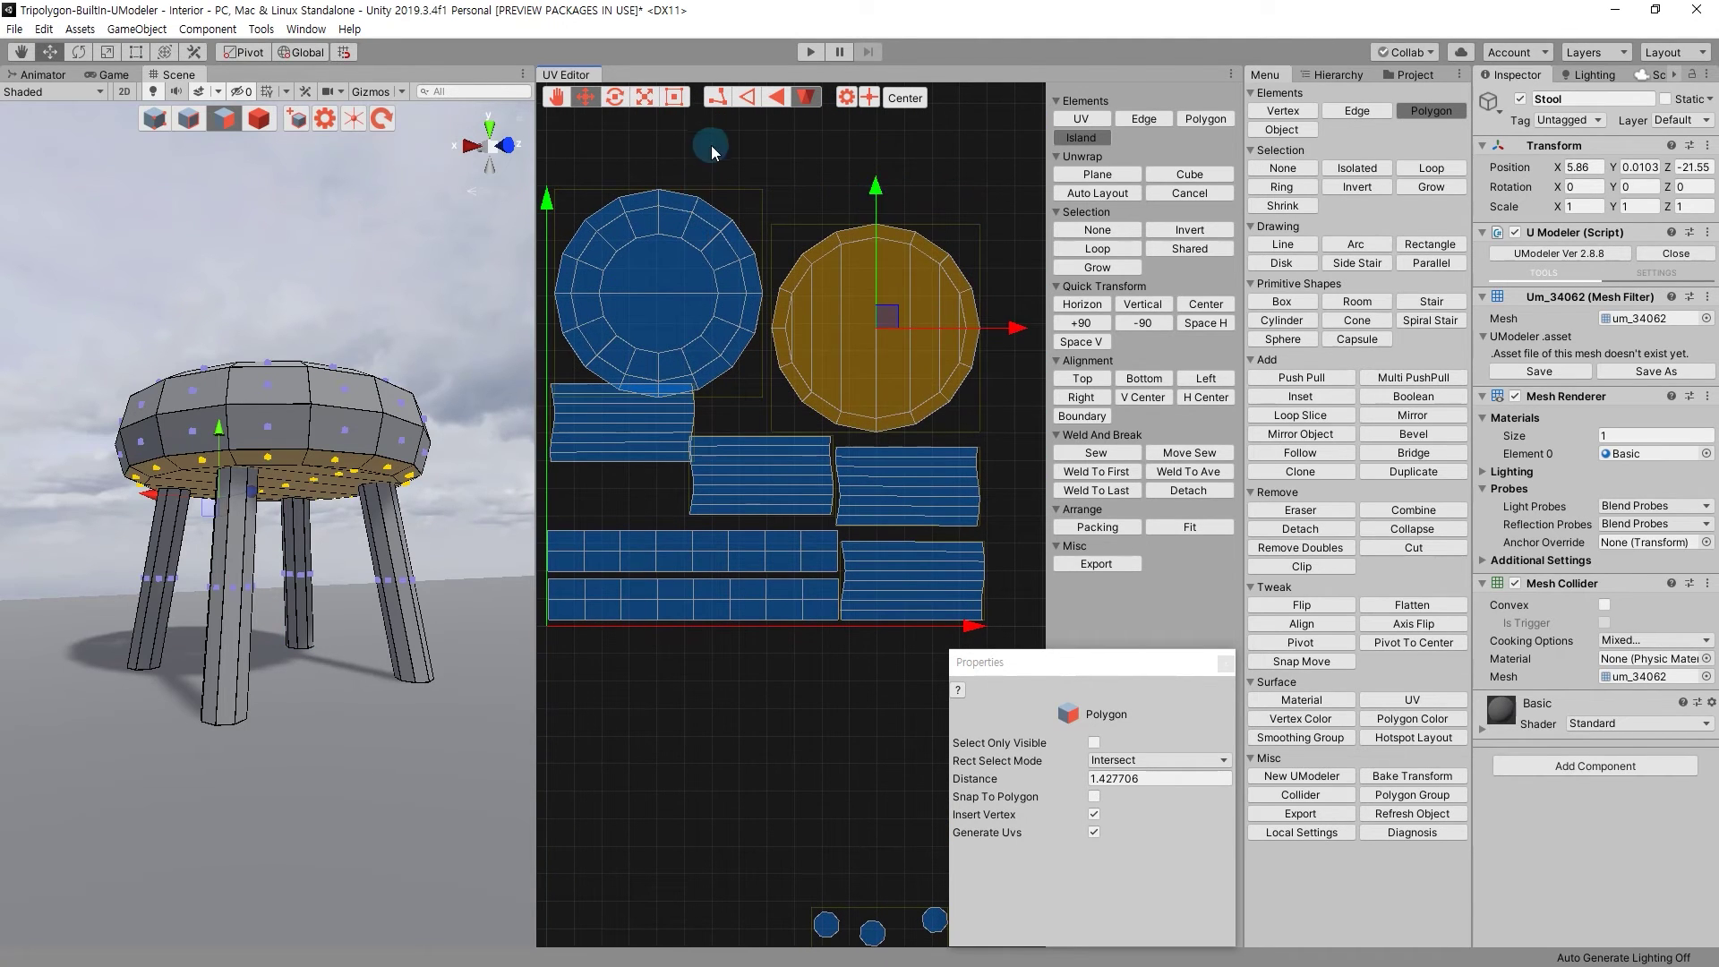
{"action": "left_click", "coordinate": [703, 215]}
{"action": "middle_click_drag", "start_coordinate": [774, 195], "coordinate": [804, 174]}
{"action": "left_click_drag", "start_coordinate": [823, 273], "coordinate": [831, 274]}
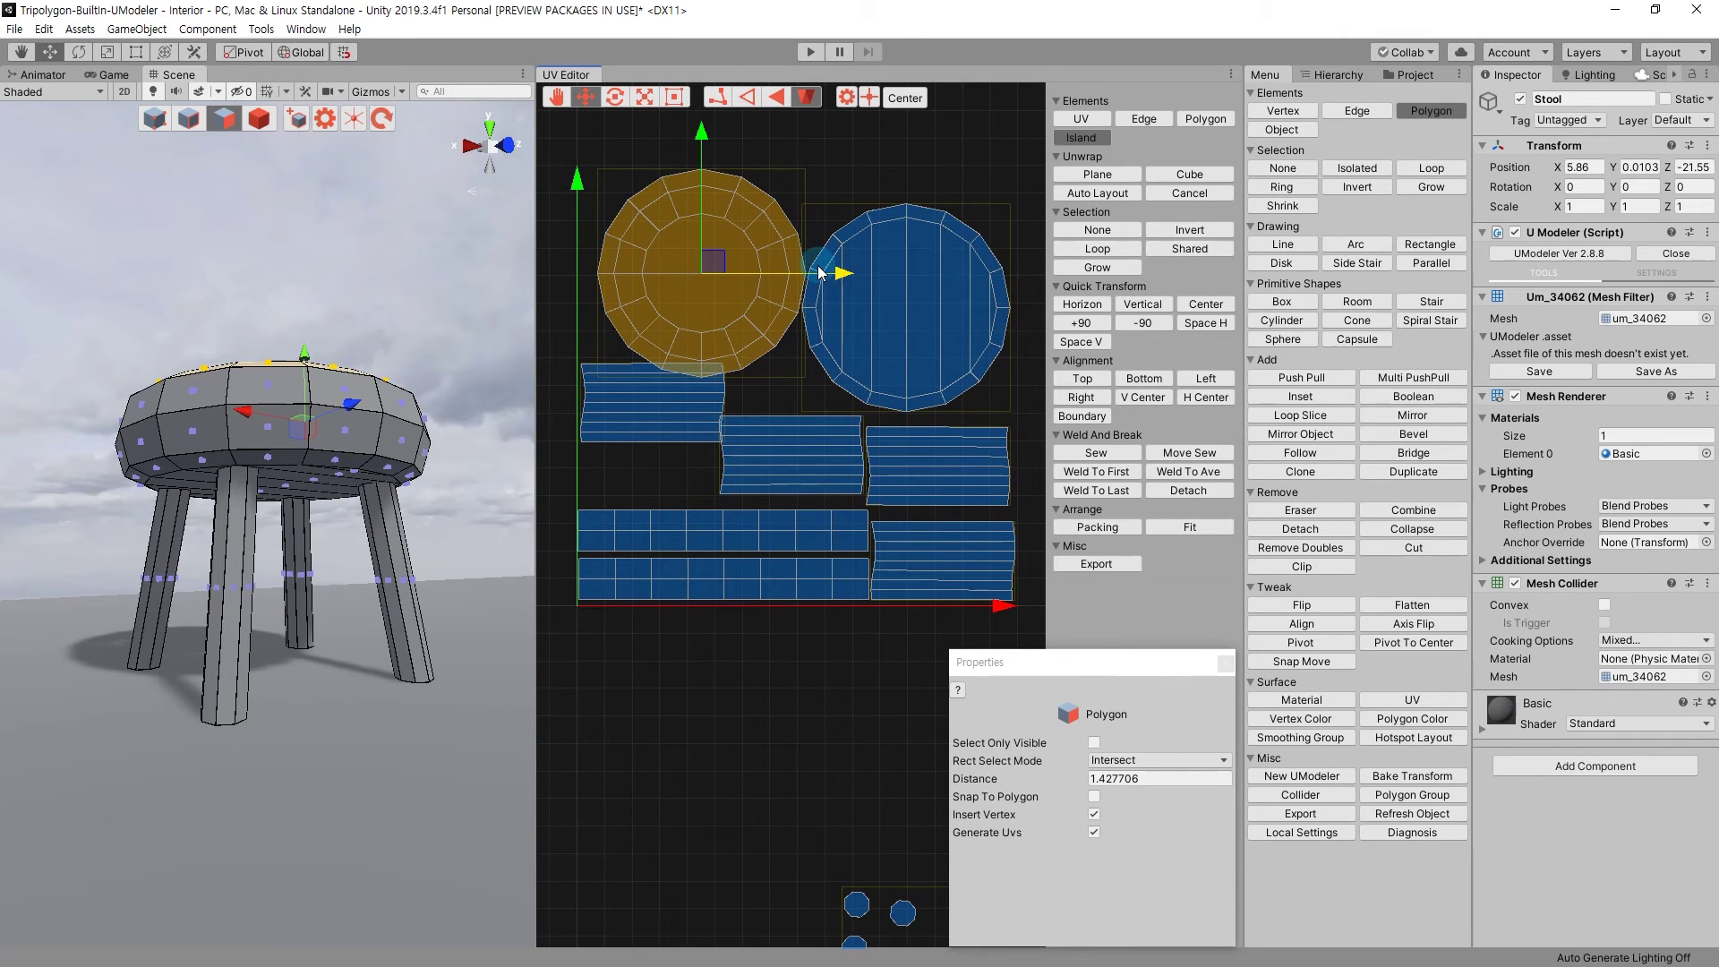
{"action": "left_click", "coordinate": [931, 320]}
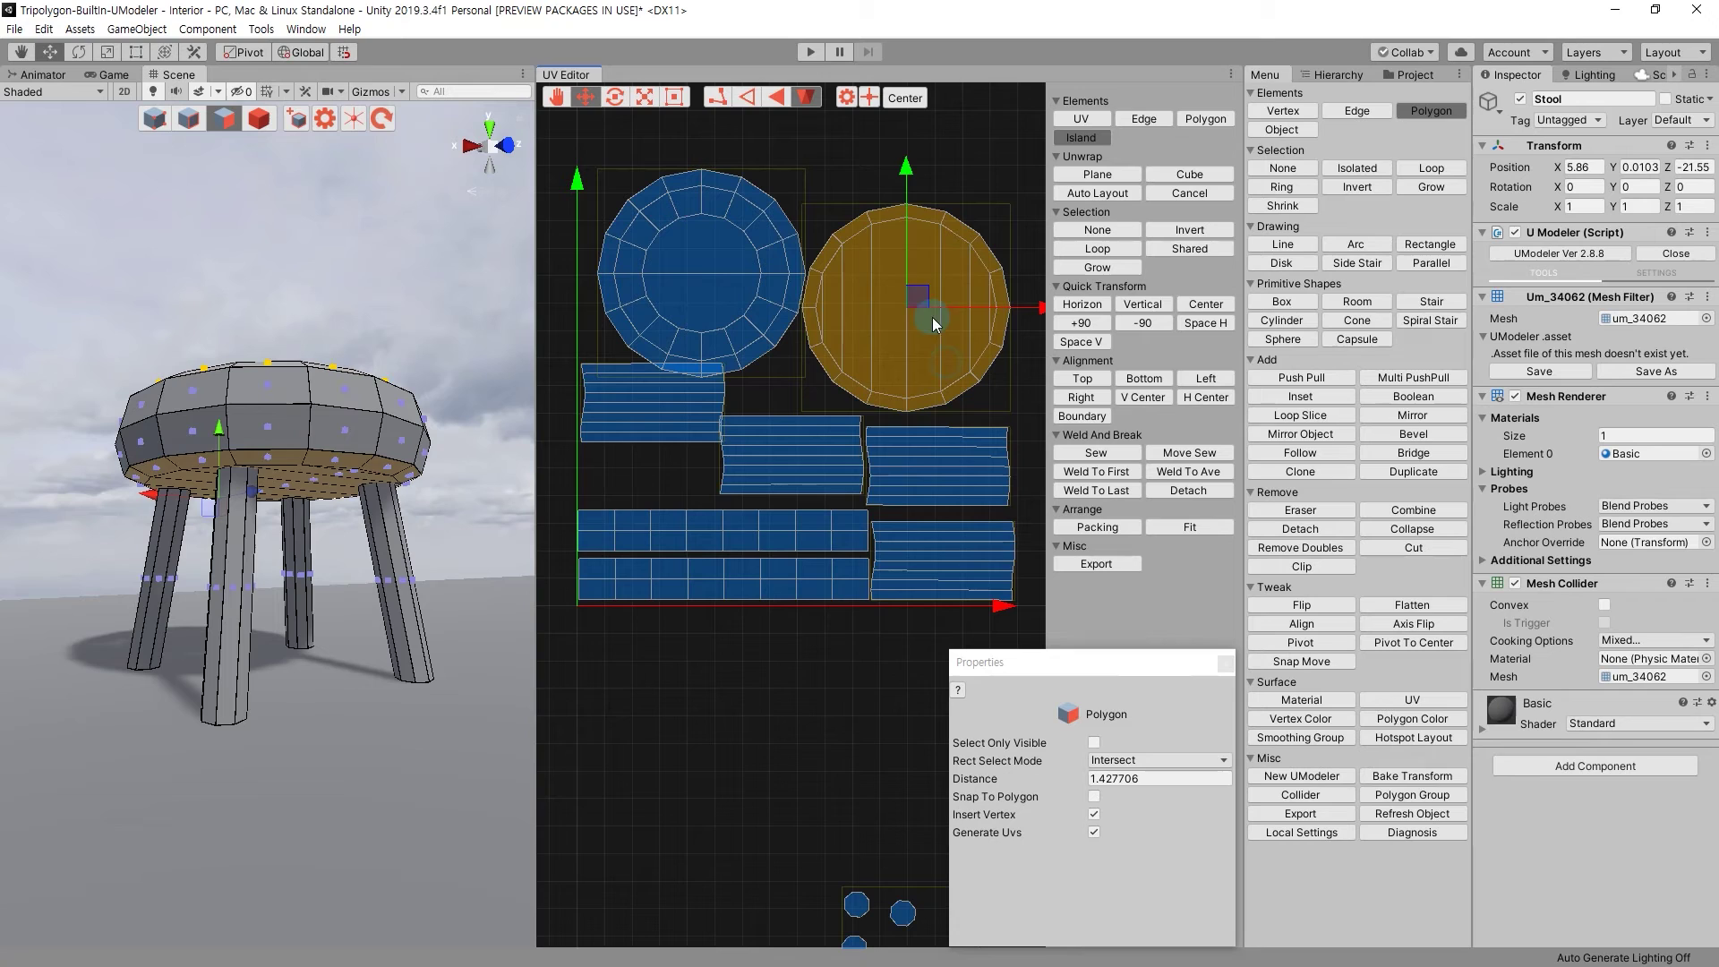
{"action": "left_click", "coordinate": [903, 162]}
{"action": "left_click", "coordinate": [890, 298]}
{"action": "mouse_move", "coordinate": [906, 180]}
{"action": "left_mouse_down"}
{"action": "mouse_move", "coordinate": [906, 239]}
{"action": "mouse_move", "coordinate": [772, 171]}
{"action": "left_mouse_up"}
{"action": "left_click_drag", "start_coordinate": [841, 274], "coordinate": [817, 269]}
{"action": "middle_click_drag", "start_coordinate": [779, 269], "coordinate": [818, 201]}
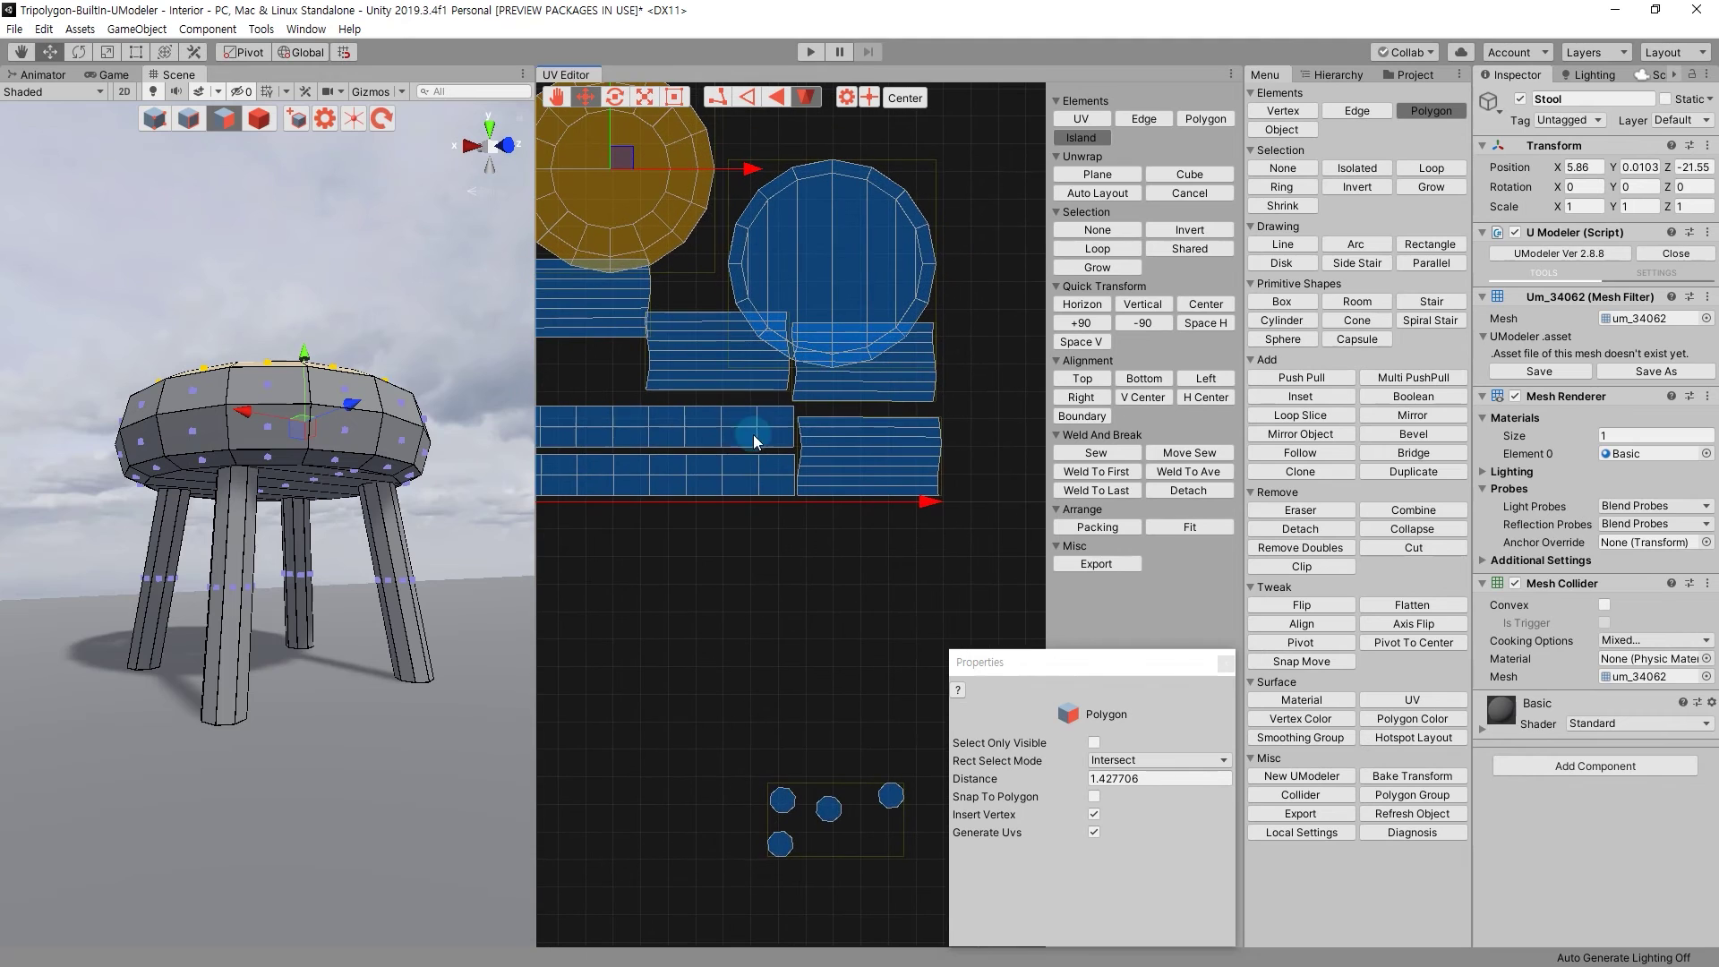
Move the two-row seat-side strip to the top right, then put its lower row at the bottom-left.
{"action": "left_click", "coordinate": [788, 511]}
{"action": "mouse_move", "coordinate": [779, 564]}
{"action": "middle_mouse_down"}
{"action": "mouse_move", "coordinate": [779, 633]}
{"action": "mouse_move", "coordinate": [690, 630]}
{"action": "middle_mouse_up"}
{"action": "left_click", "coordinate": [765, 562]}
{"action": "left_click_drag", "start_coordinate": [764, 561], "coordinate": [890, 235]}
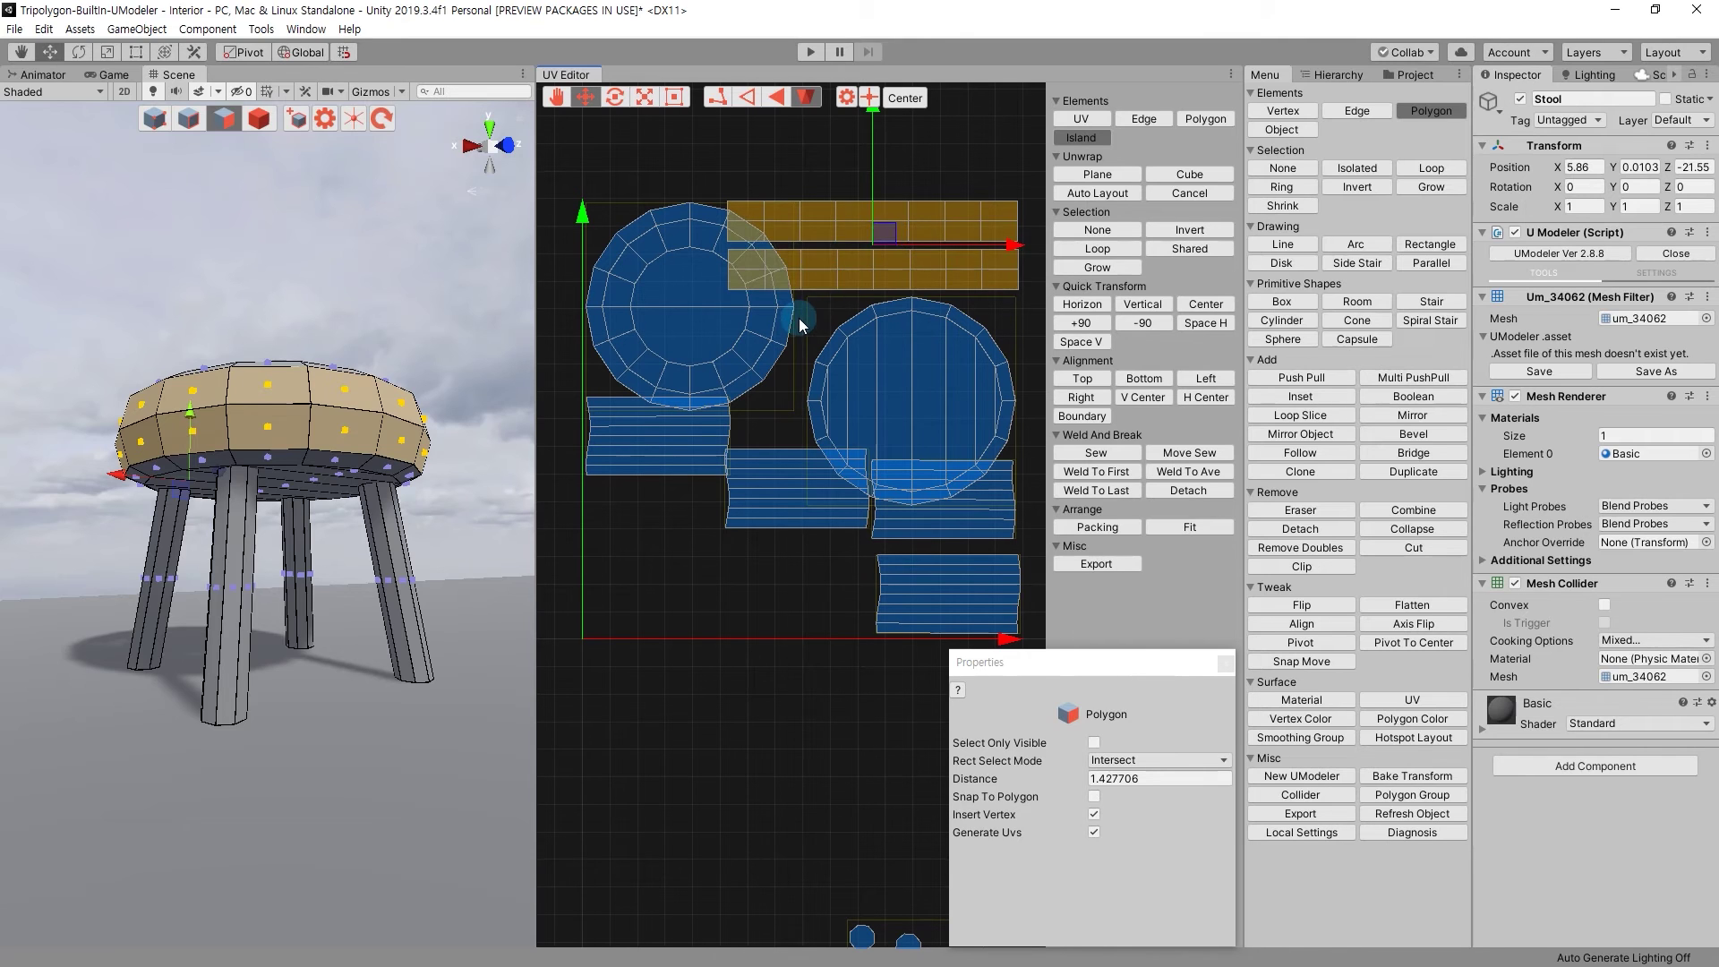
{"action": "left_click", "coordinate": [858, 271]}
{"action": "left_click_drag", "start_coordinate": [874, 276], "coordinate": [749, 605]}
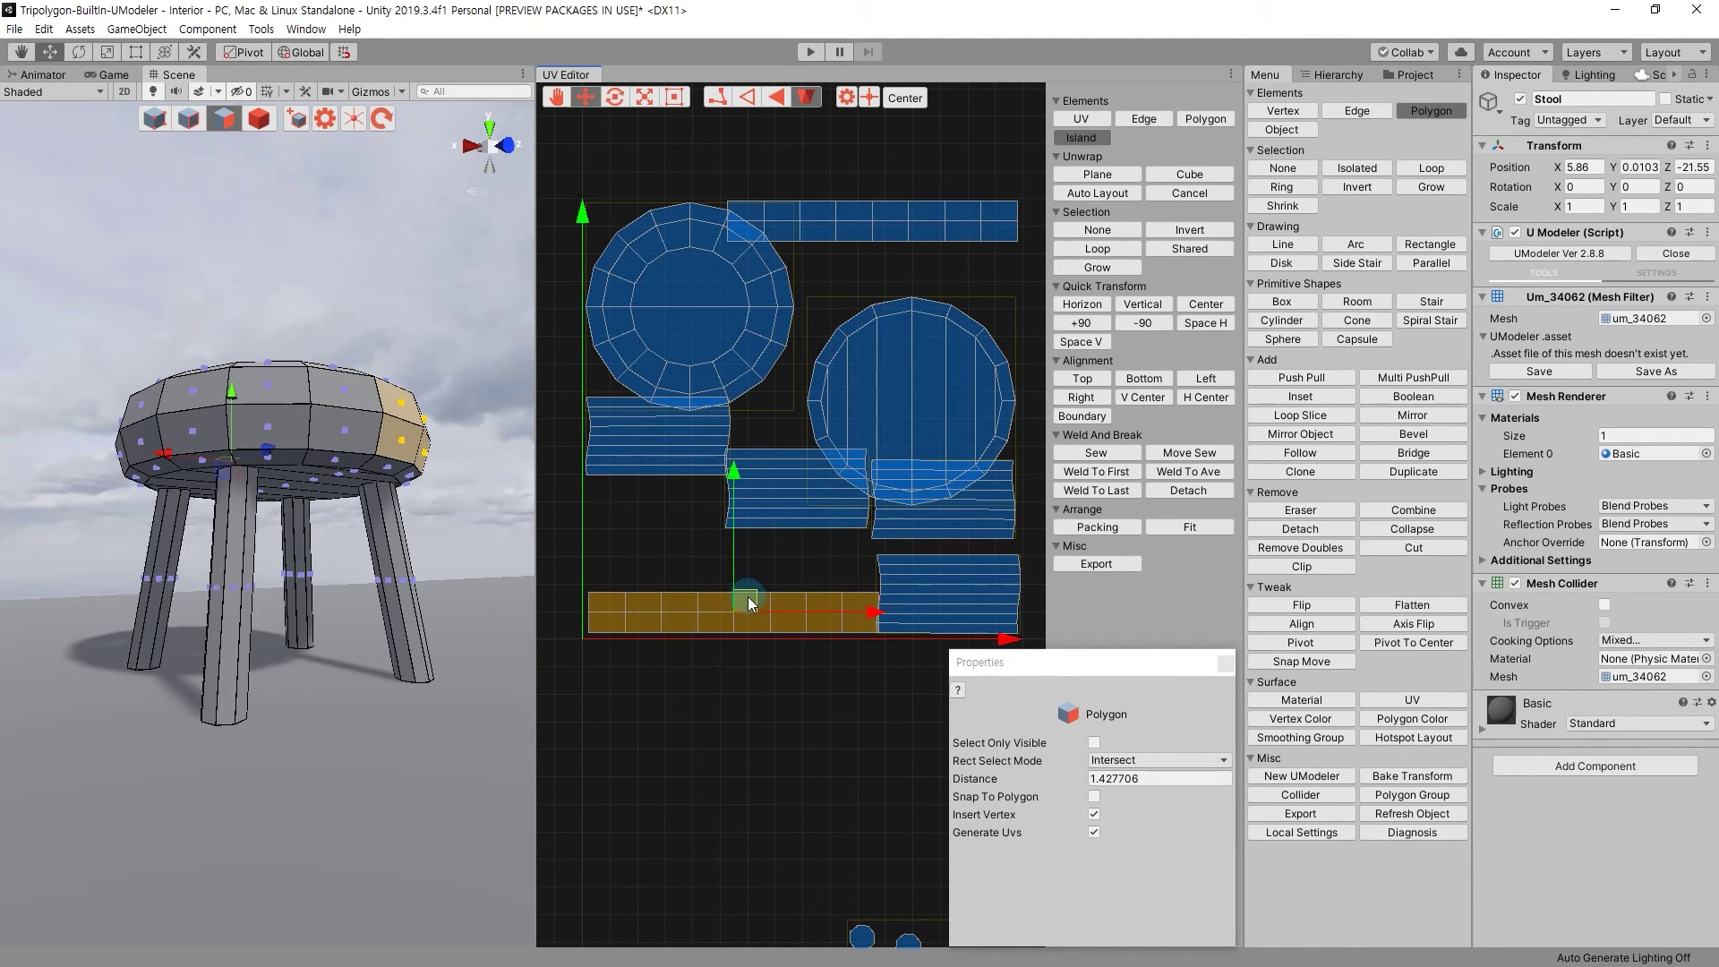
{"action": "left_click_drag", "start_coordinate": [976, 663], "coordinate": [1037, 655]}
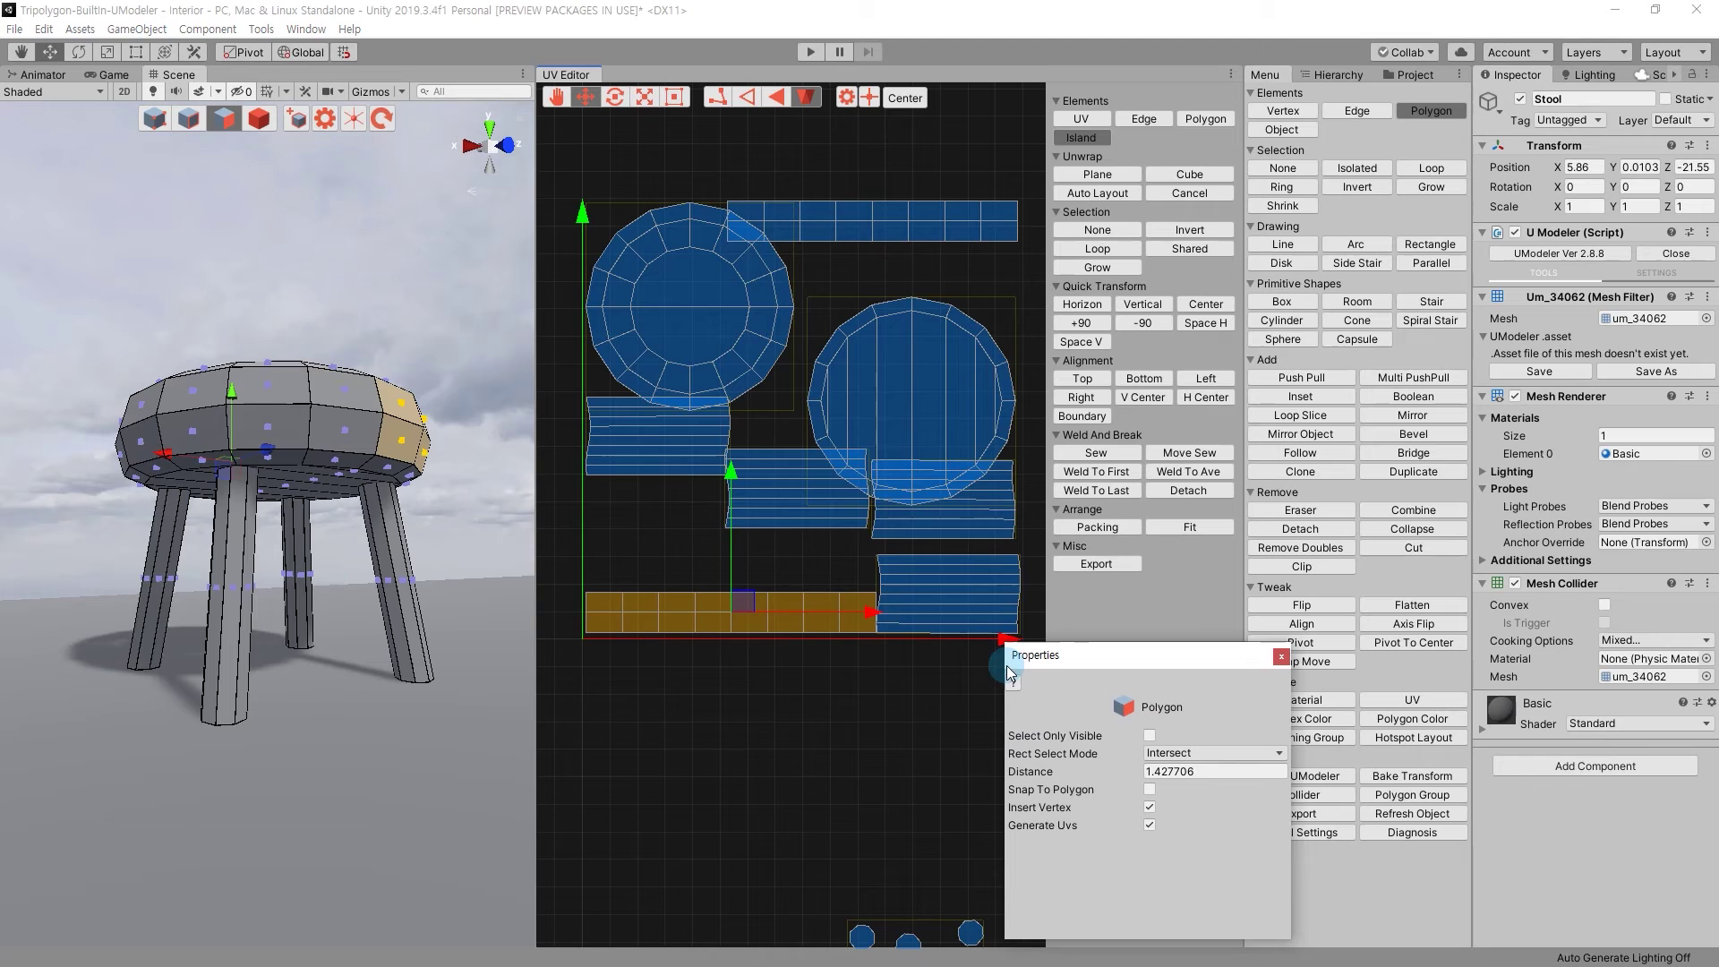
Select two leg strips together and move them to the lower right of the layout.
{"action": "left_click", "coordinate": [950, 694]}
{"action": "mouse_move", "coordinate": [953, 577]}
{"action": "left_mouse_down"}
{"action": "mouse_move", "coordinate": [939, 525]}
{"action": "mouse_move", "coordinate": [735, 766]}
{"action": "left_mouse_up"}
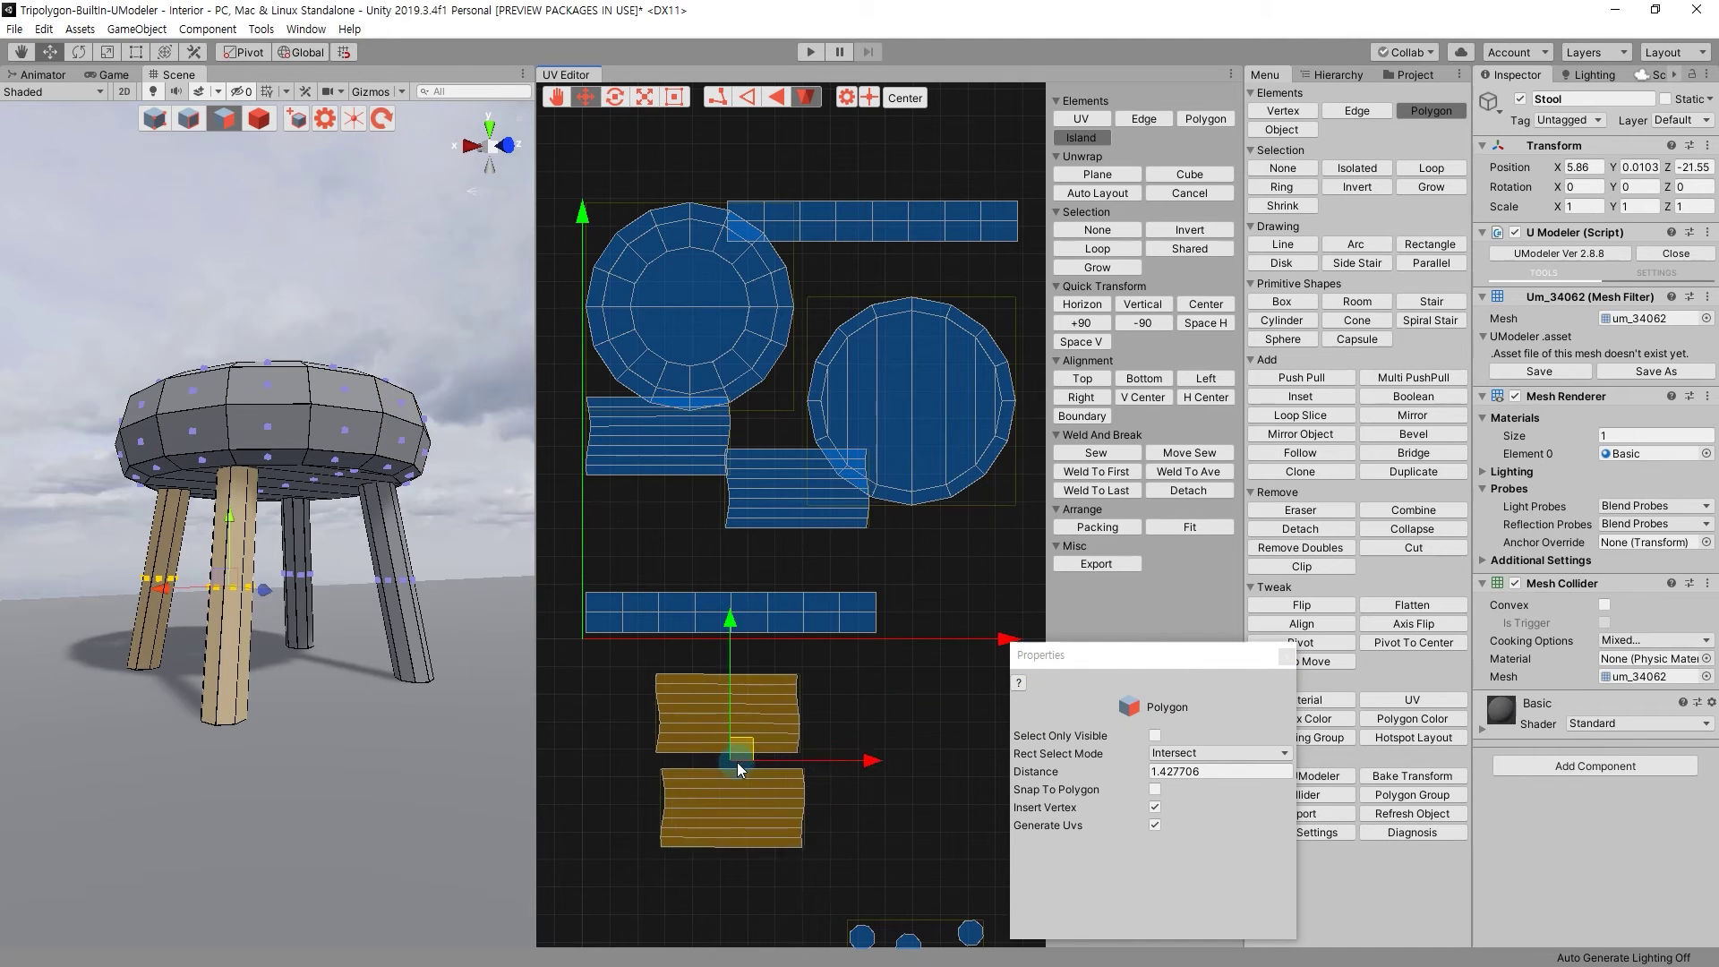
{"action": "left_click_drag", "start_coordinate": [797, 479], "coordinate": [906, 752]}
{"action": "mouse_move", "coordinate": [710, 503]}
{"action": "left_mouse_down"}
{"action": "mouse_move", "coordinate": [918, 716]}
{"action": "mouse_move", "coordinate": [962, 786]}
{"action": "left_mouse_up"}
{"action": "mouse_move", "coordinate": [751, 328]}
{"action": "middle_mouse_down"}
{"action": "mouse_move", "coordinate": [703, 369]}
{"action": "mouse_move", "coordinate": [756, 344]}
{"action": "middle_mouse_up"}
Lower both the left and right seat discs.
{"action": "left_click", "coordinate": [704, 369]}
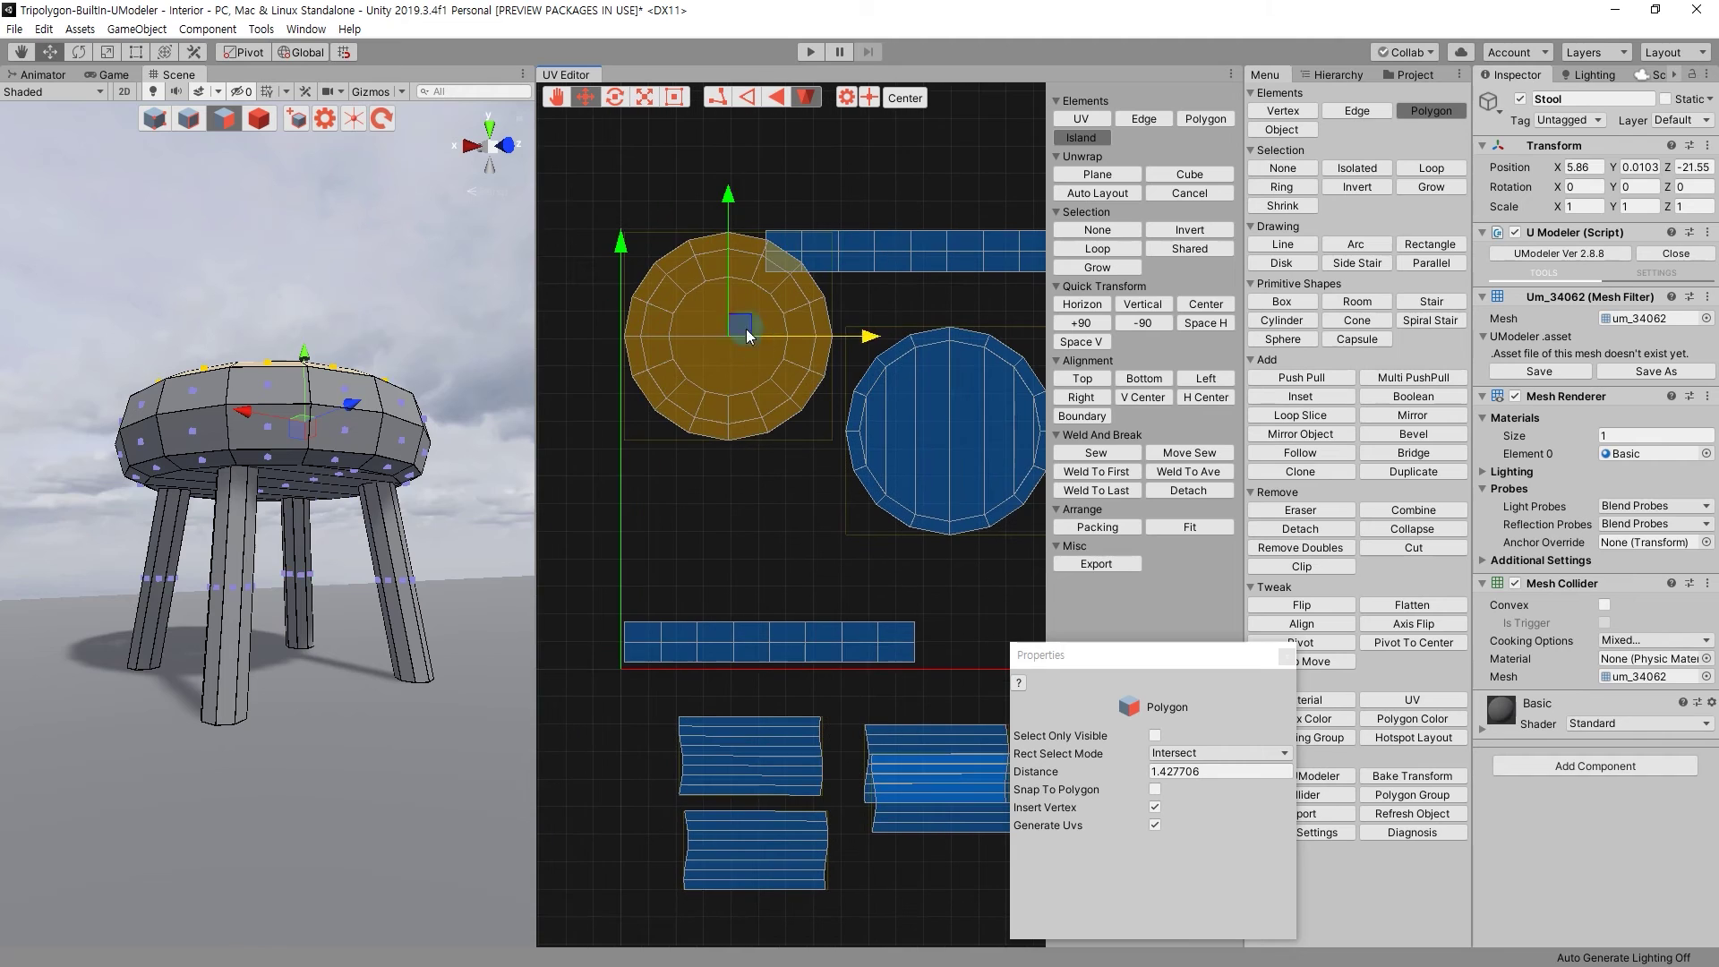
{"action": "left_click_drag", "start_coordinate": [722, 195], "coordinate": [721, 235]}
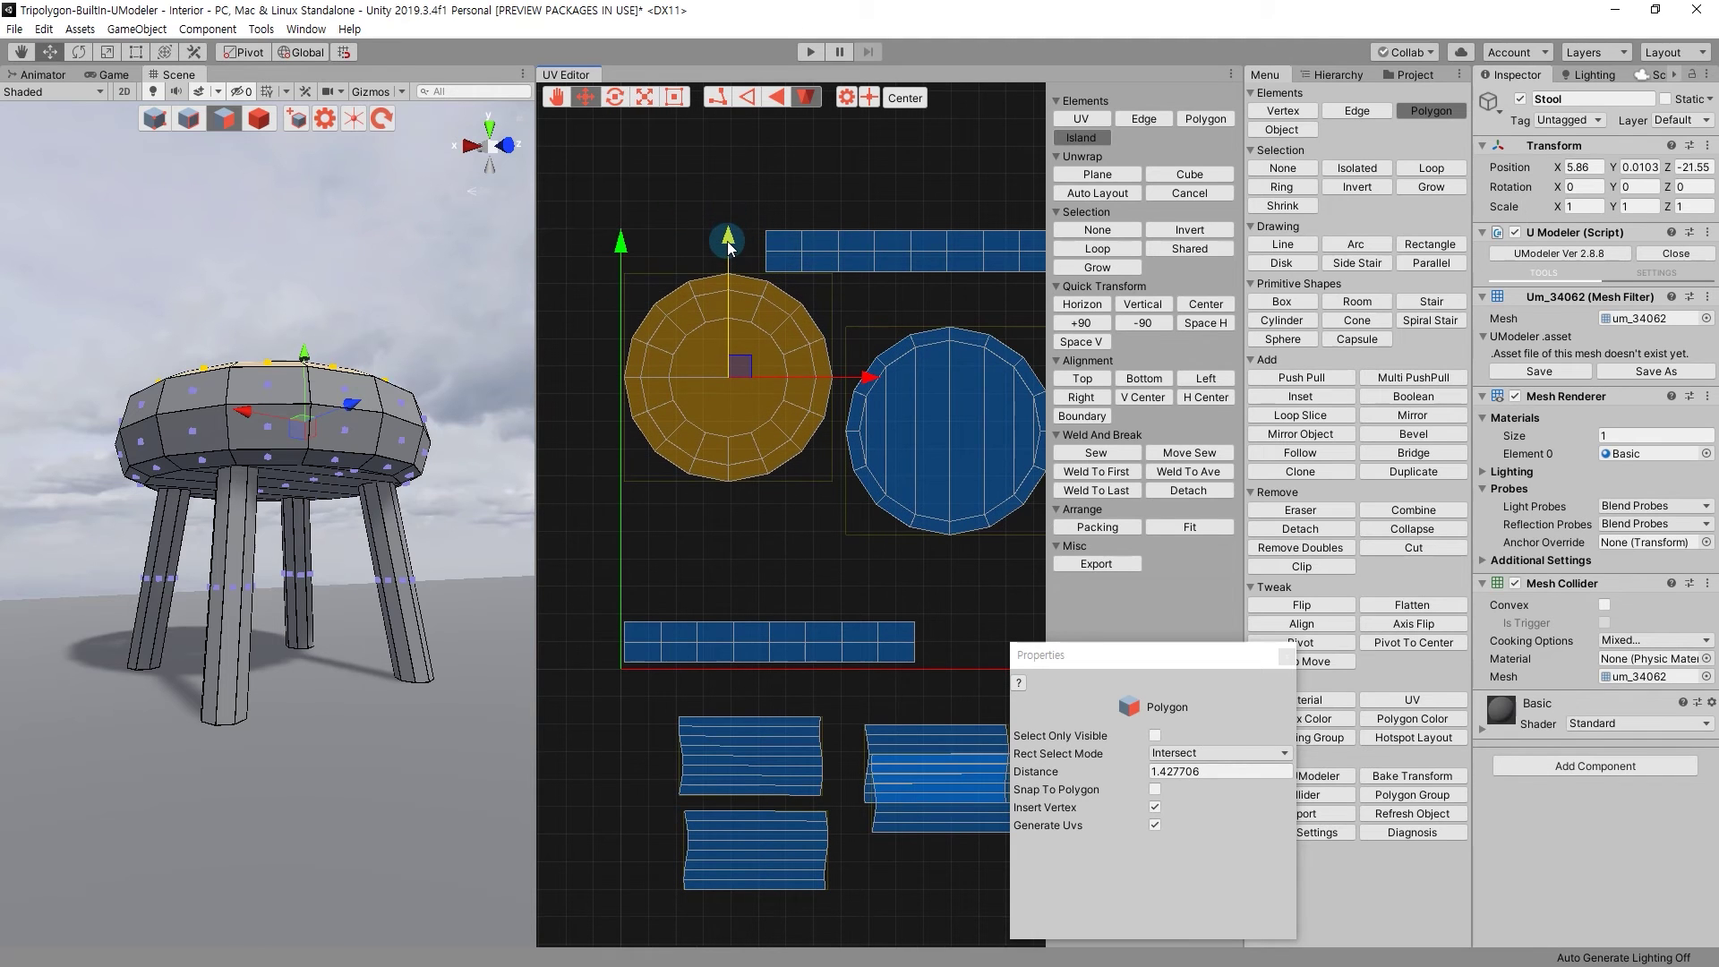
{"action": "middle_click_drag", "start_coordinate": [757, 283], "coordinate": [678, 279]}
{"action": "middle_click_drag", "start_coordinate": [798, 272], "coordinate": [747, 203]}
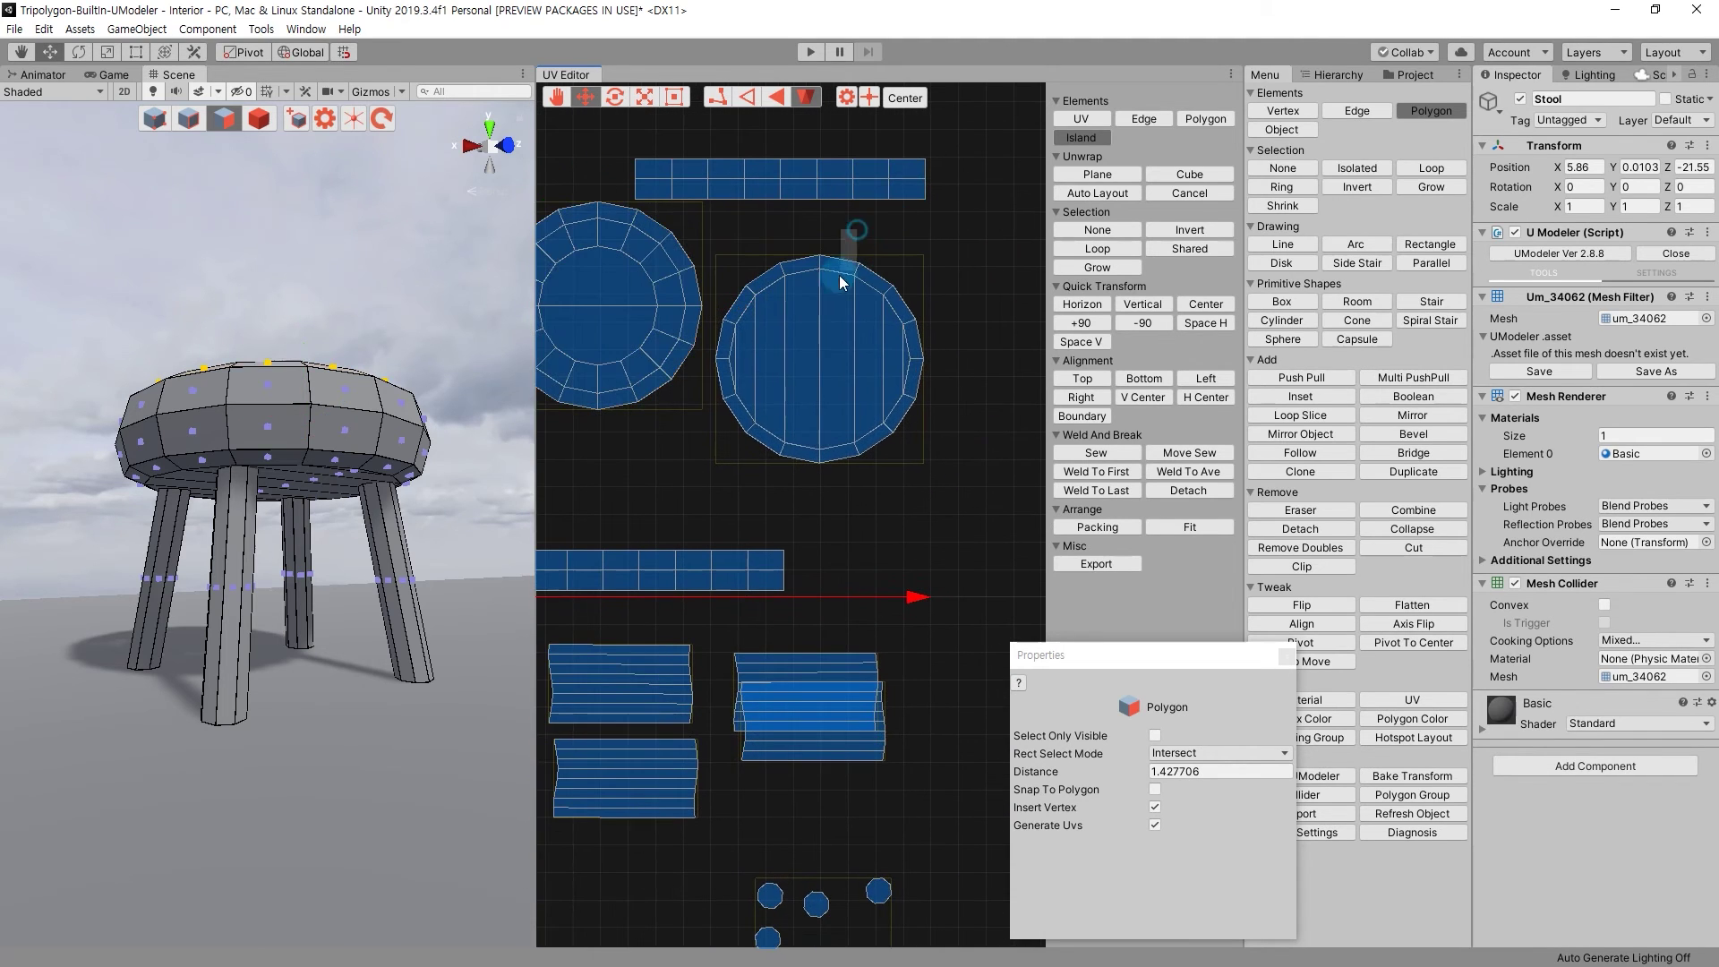
{"action": "left_click", "coordinate": [896, 377]}
{"action": "middle_click_drag", "start_coordinate": [895, 378], "coordinate": [932, 308]}
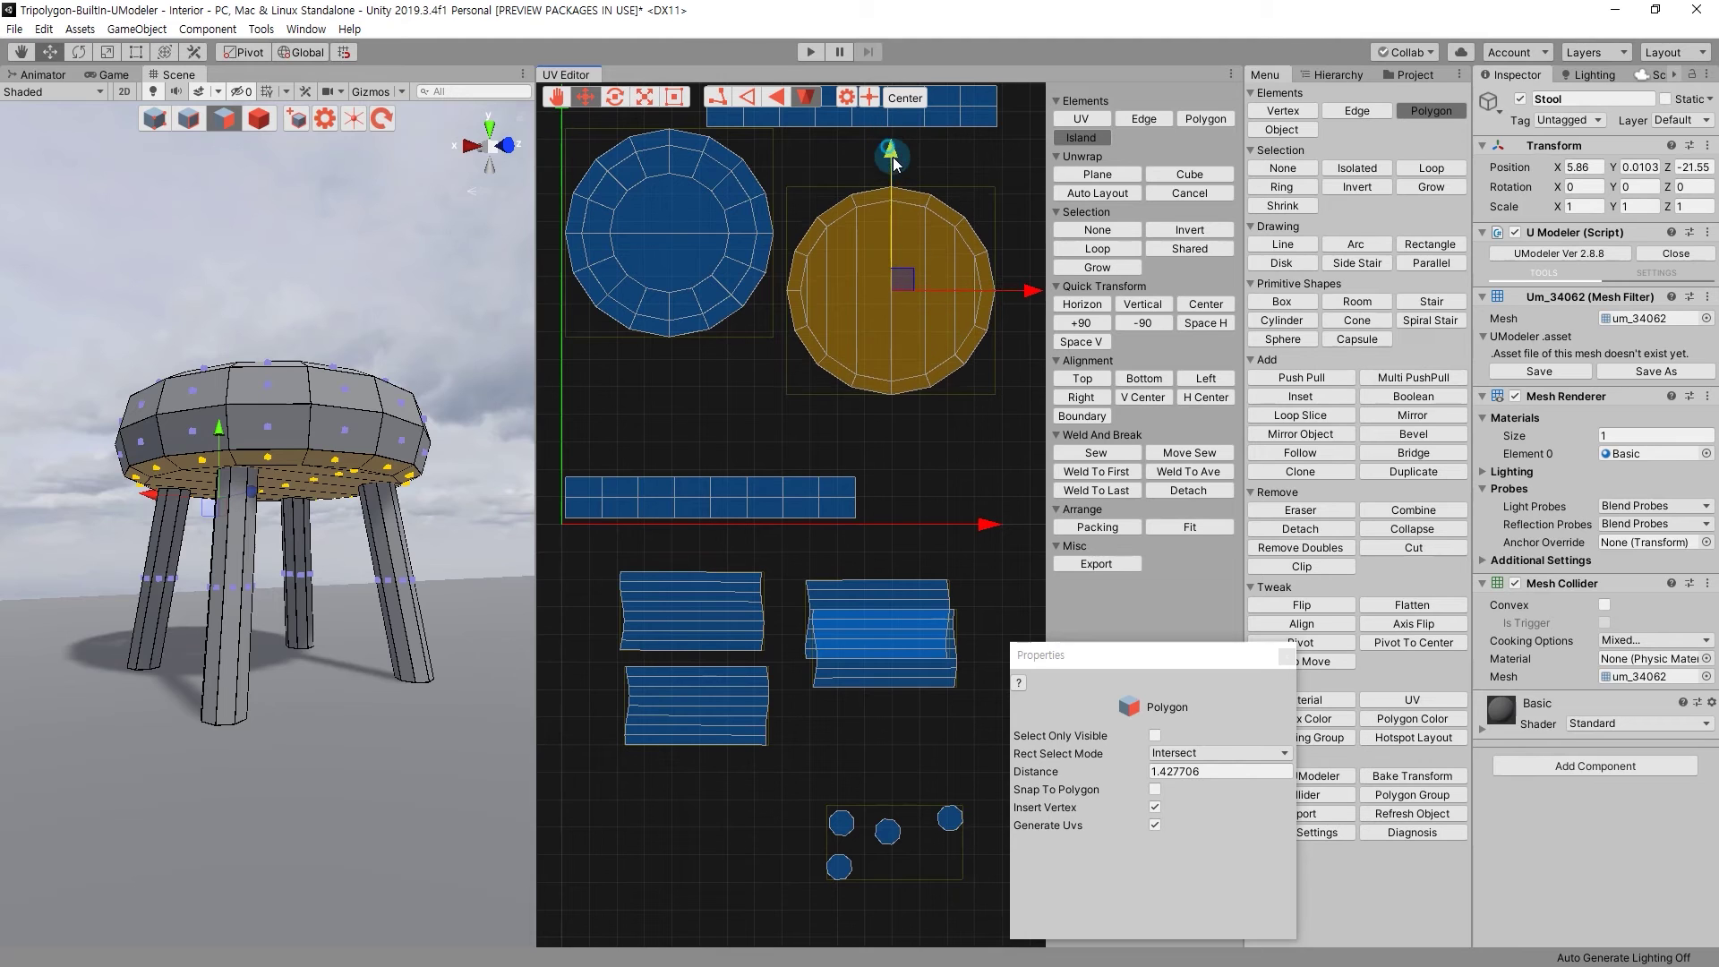
{"action": "left_click_drag", "start_coordinate": [893, 139], "coordinate": [891, 217]}
{"action": "mouse_move", "coordinate": [982, 363]}
{"action": "middle_mouse_down"}
{"action": "mouse_move", "coordinate": [920, 331]}
{"action": "mouse_move", "coordinate": [863, 517]}
{"action": "middle_mouse_up"}
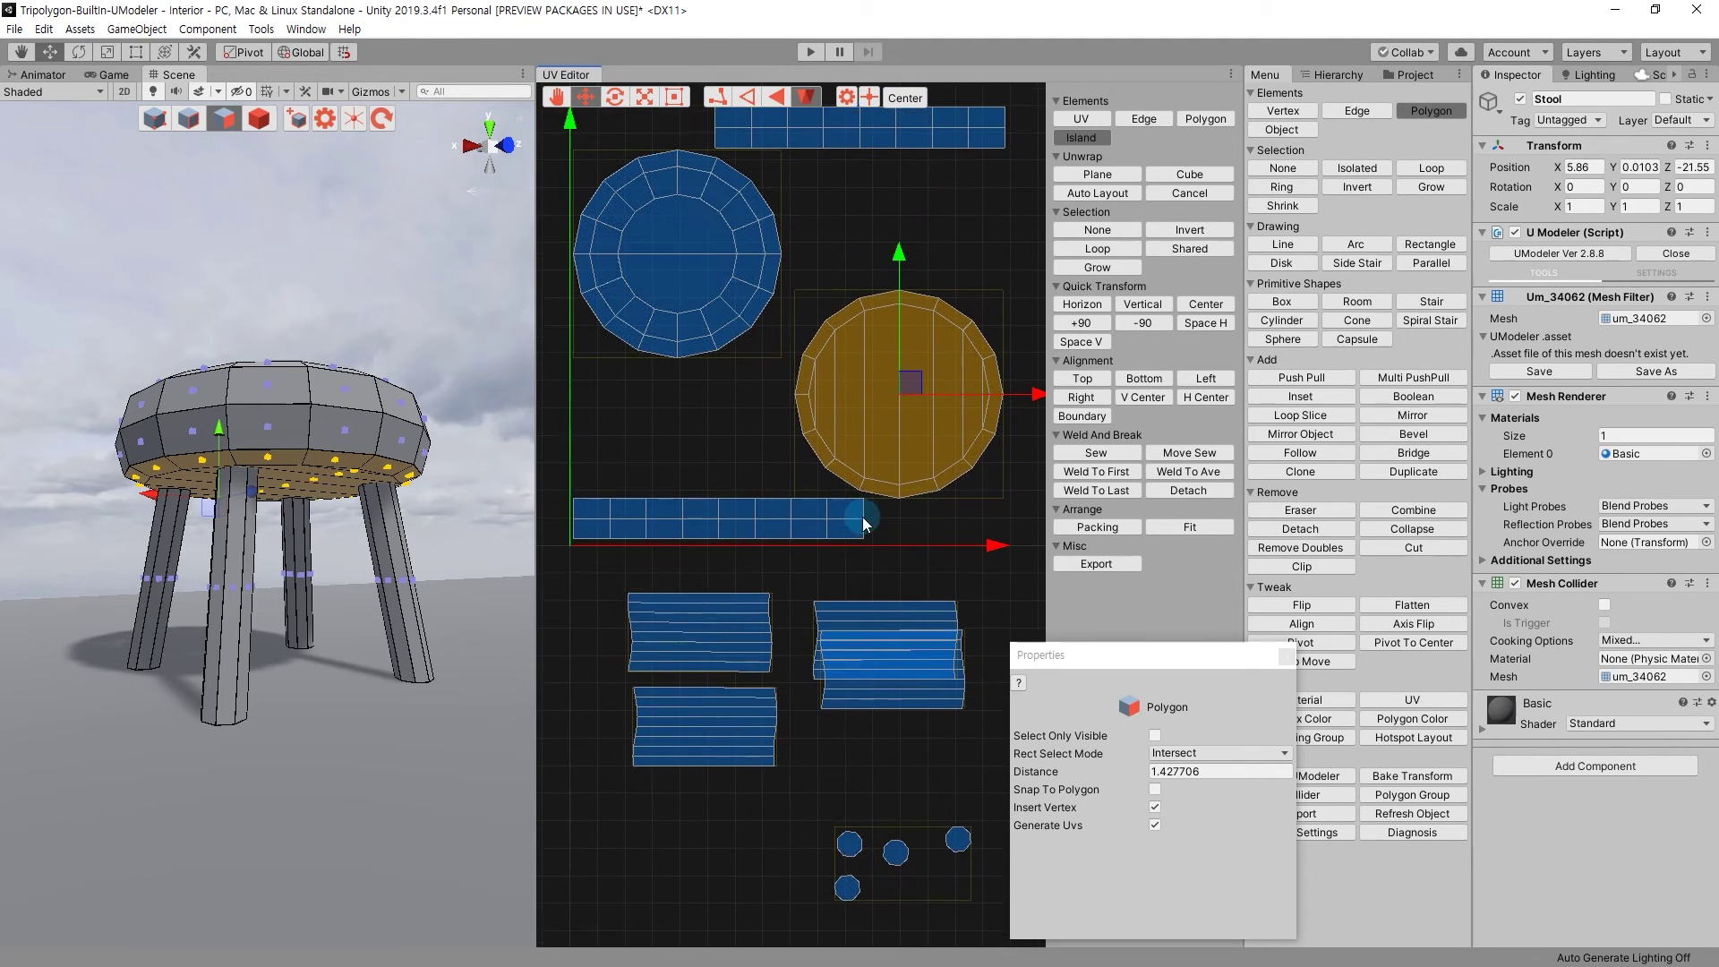
Bring a leg strip up beside the left disc, rotate it upright, and set it next to the disc.
{"action": "mouse_move", "coordinate": [742, 641]}
{"action": "left_mouse_down"}
{"action": "mouse_move", "coordinate": [691, 410]}
{"action": "mouse_move", "coordinate": [969, 198]}
{"action": "left_mouse_up"}
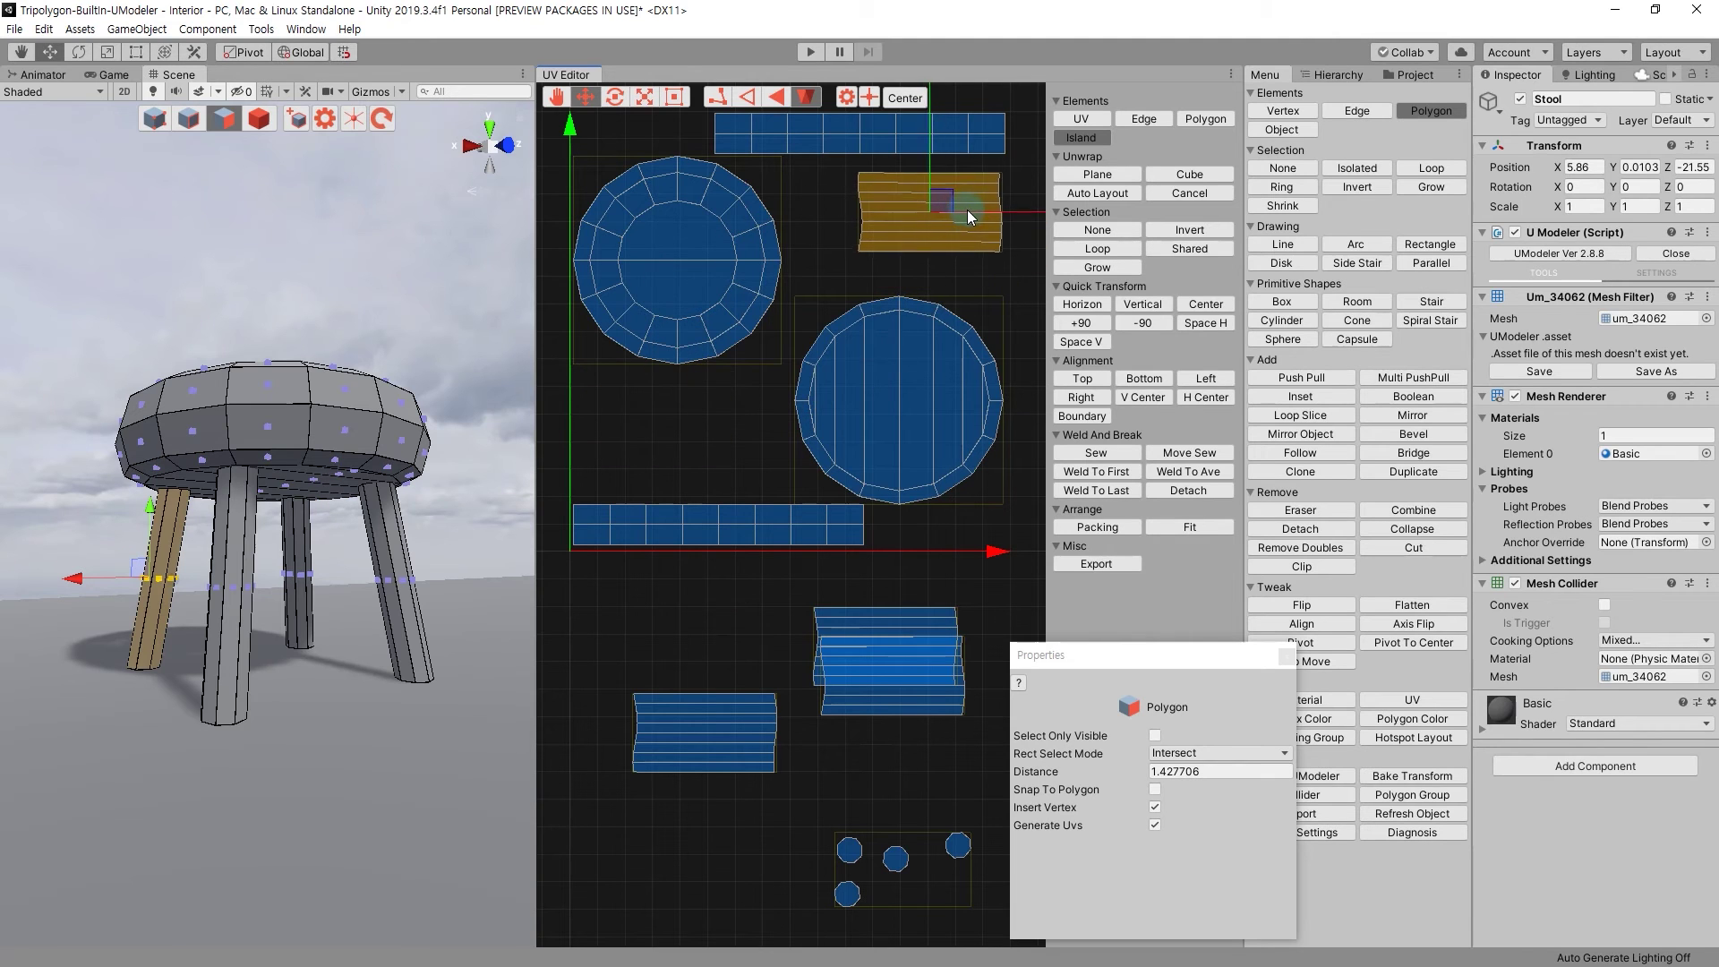
{"action": "left_click", "coordinate": [1142, 322]}
{"action": "mouse_move", "coordinate": [952, 191]}
{"action": "left_mouse_down"}
{"action": "mouse_move", "coordinate": [982, 222]}
{"action": "mouse_move", "coordinate": [958, 215]}
{"action": "mouse_move", "coordinate": [759, 421]}
{"action": "left_mouse_up"}
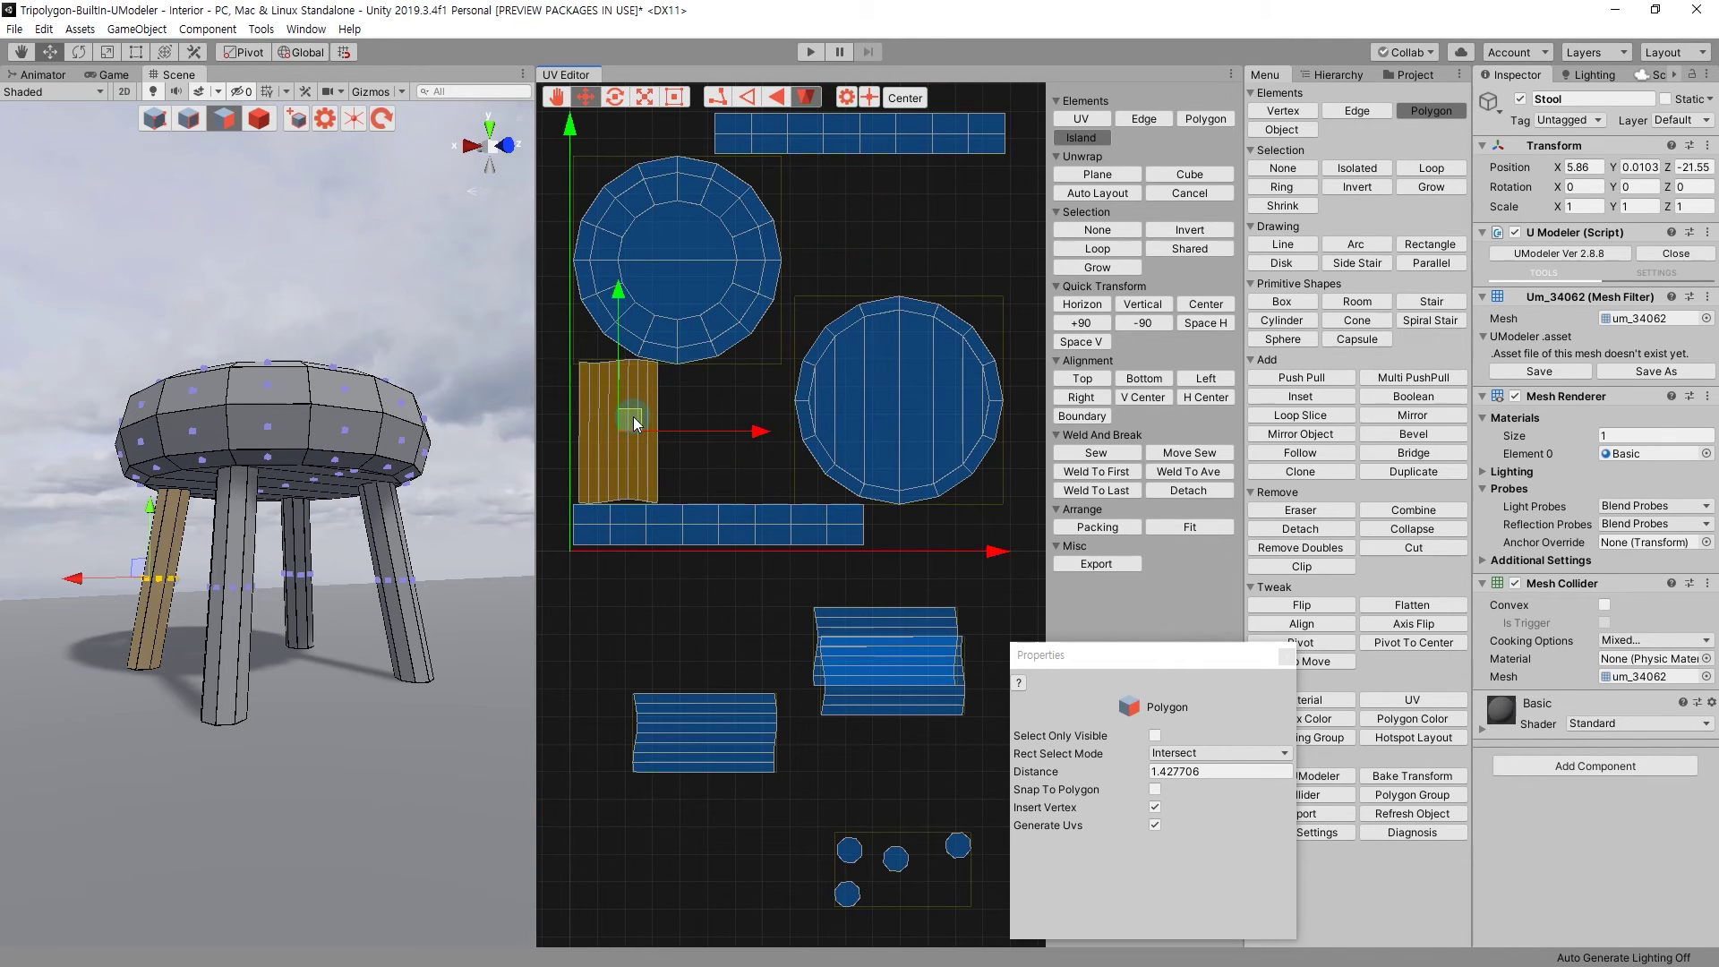
{"action": "left_click_drag", "start_coordinate": [656, 424], "coordinate": [979, 228]}
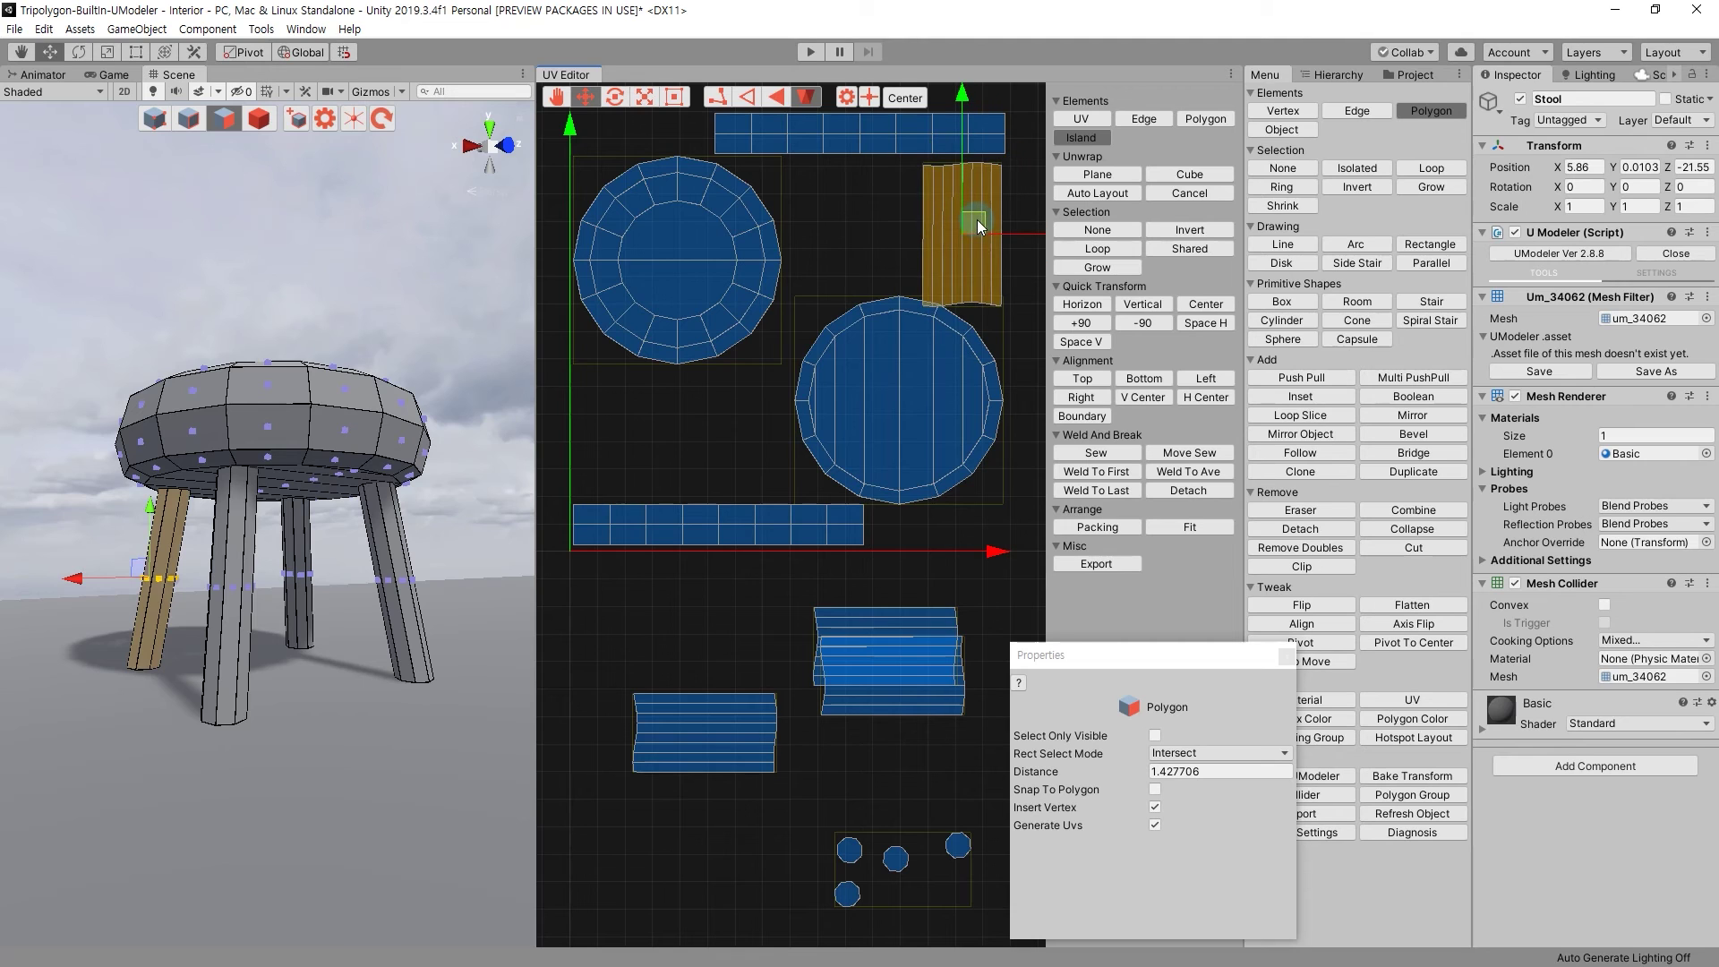
{"action": "middle_click_drag", "start_coordinate": [995, 215], "coordinate": [813, 339]}
{"action": "left_click_drag", "start_coordinate": [826, 330], "coordinate": [702, 328]}
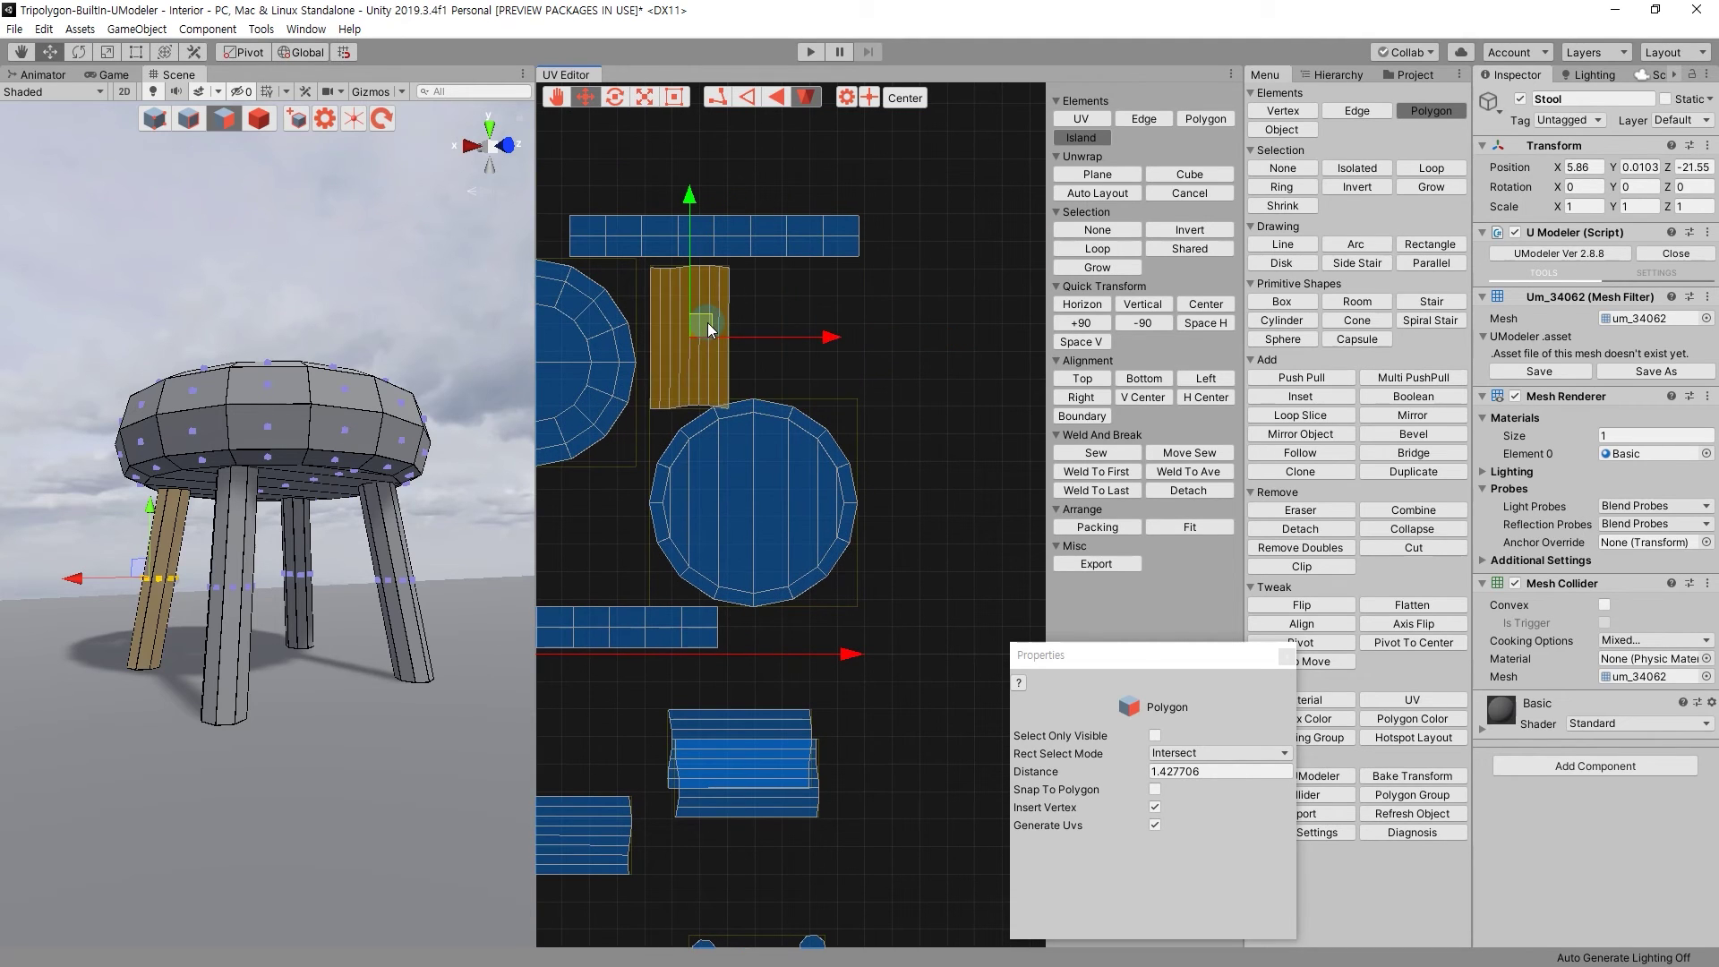
{"action": "left_click", "coordinate": [806, 405]}
Nudge the long seat-side strip and the right seat disc slightly down.
{"action": "middle_click_drag", "start_coordinate": [817, 468], "coordinate": [936, 334]}
{"action": "left_click", "coordinate": [710, 513]}
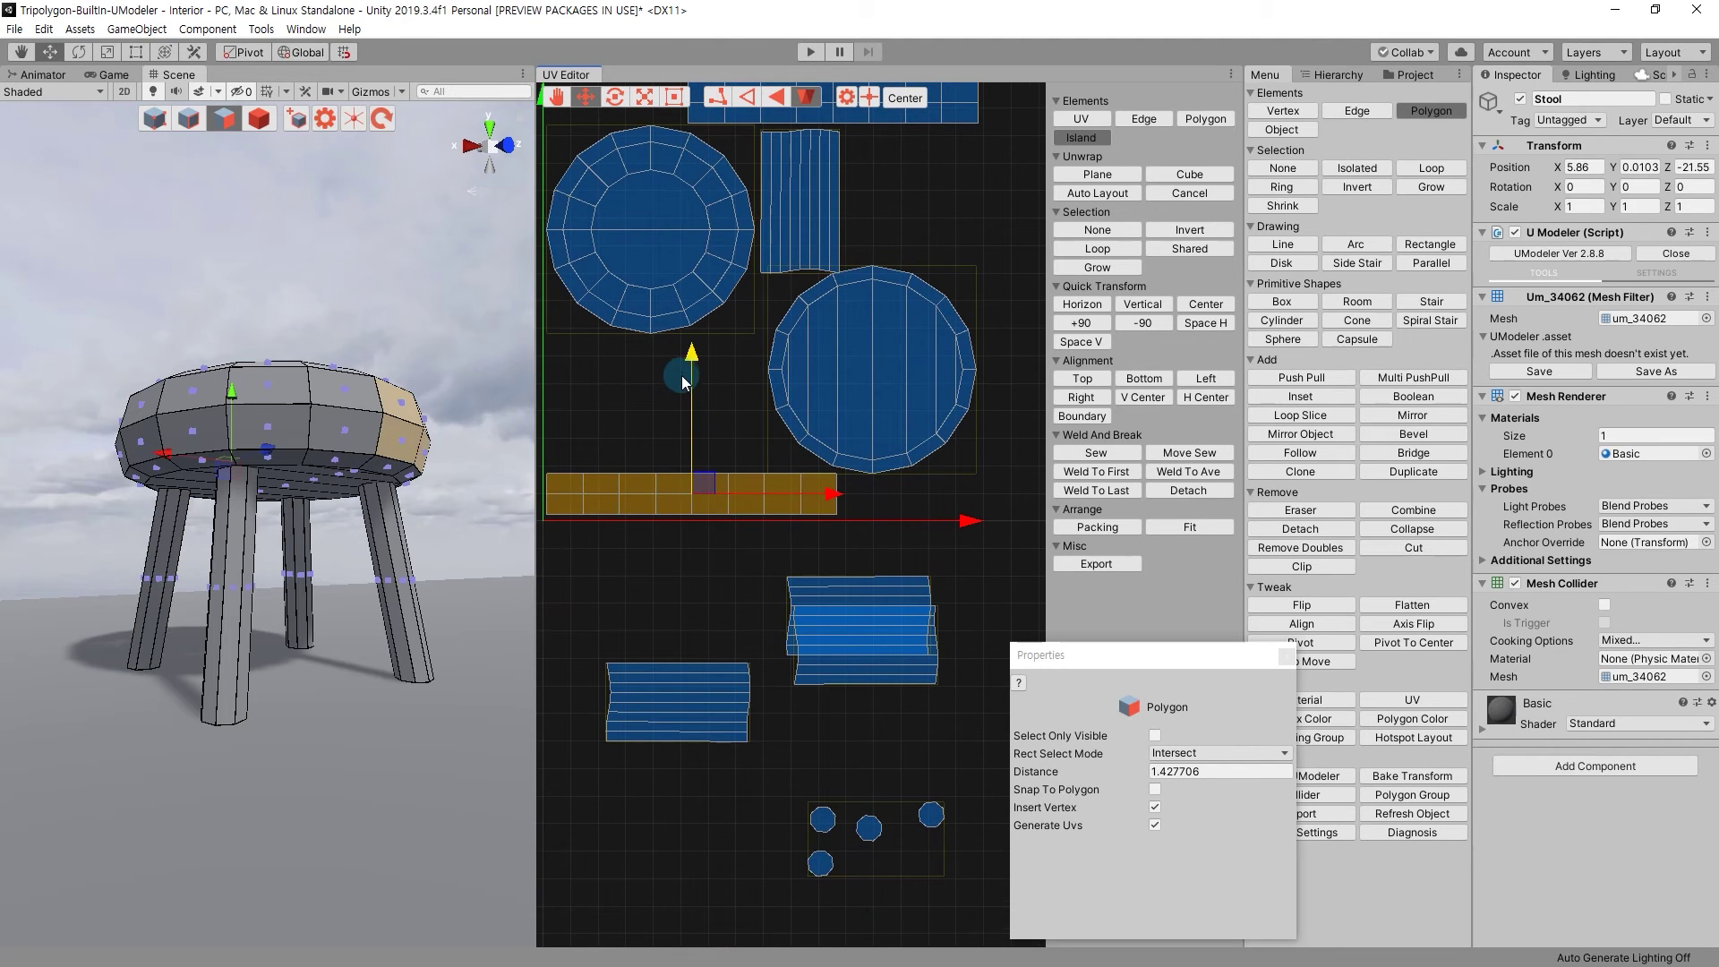
{"action": "left_click_drag", "start_coordinate": [692, 363], "coordinate": [692, 367]}
{"action": "left_click", "coordinate": [925, 361]}
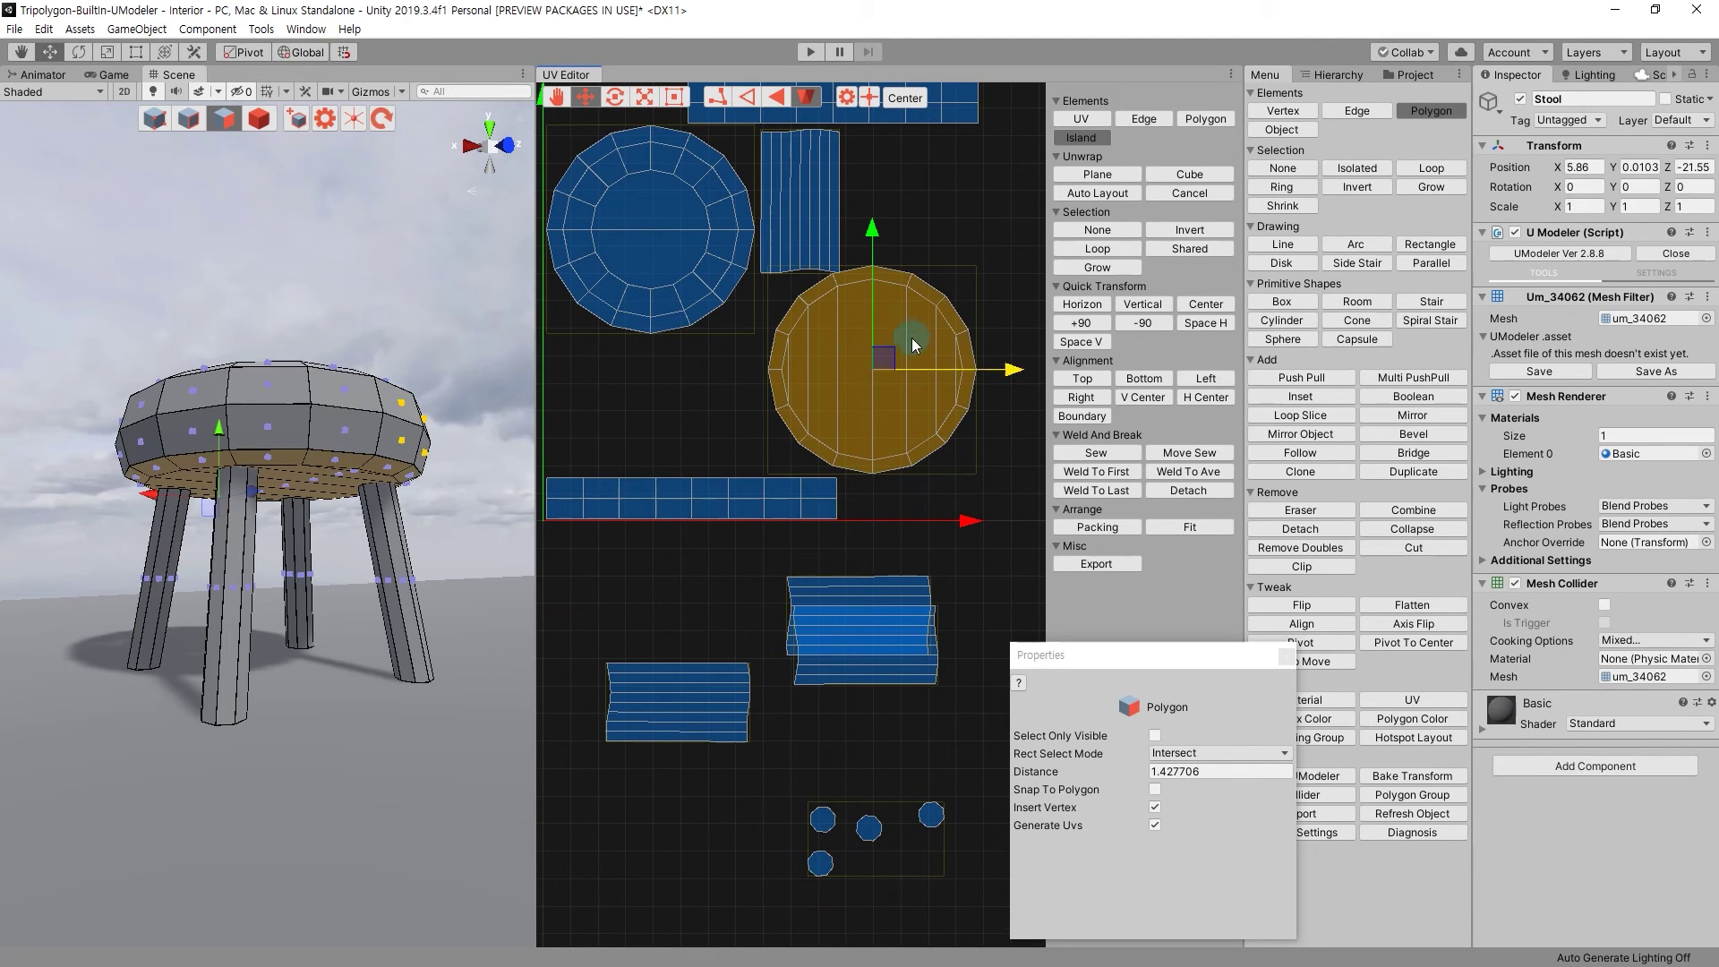
{"action": "left_click_drag", "start_coordinate": [881, 231], "coordinate": [881, 237]}
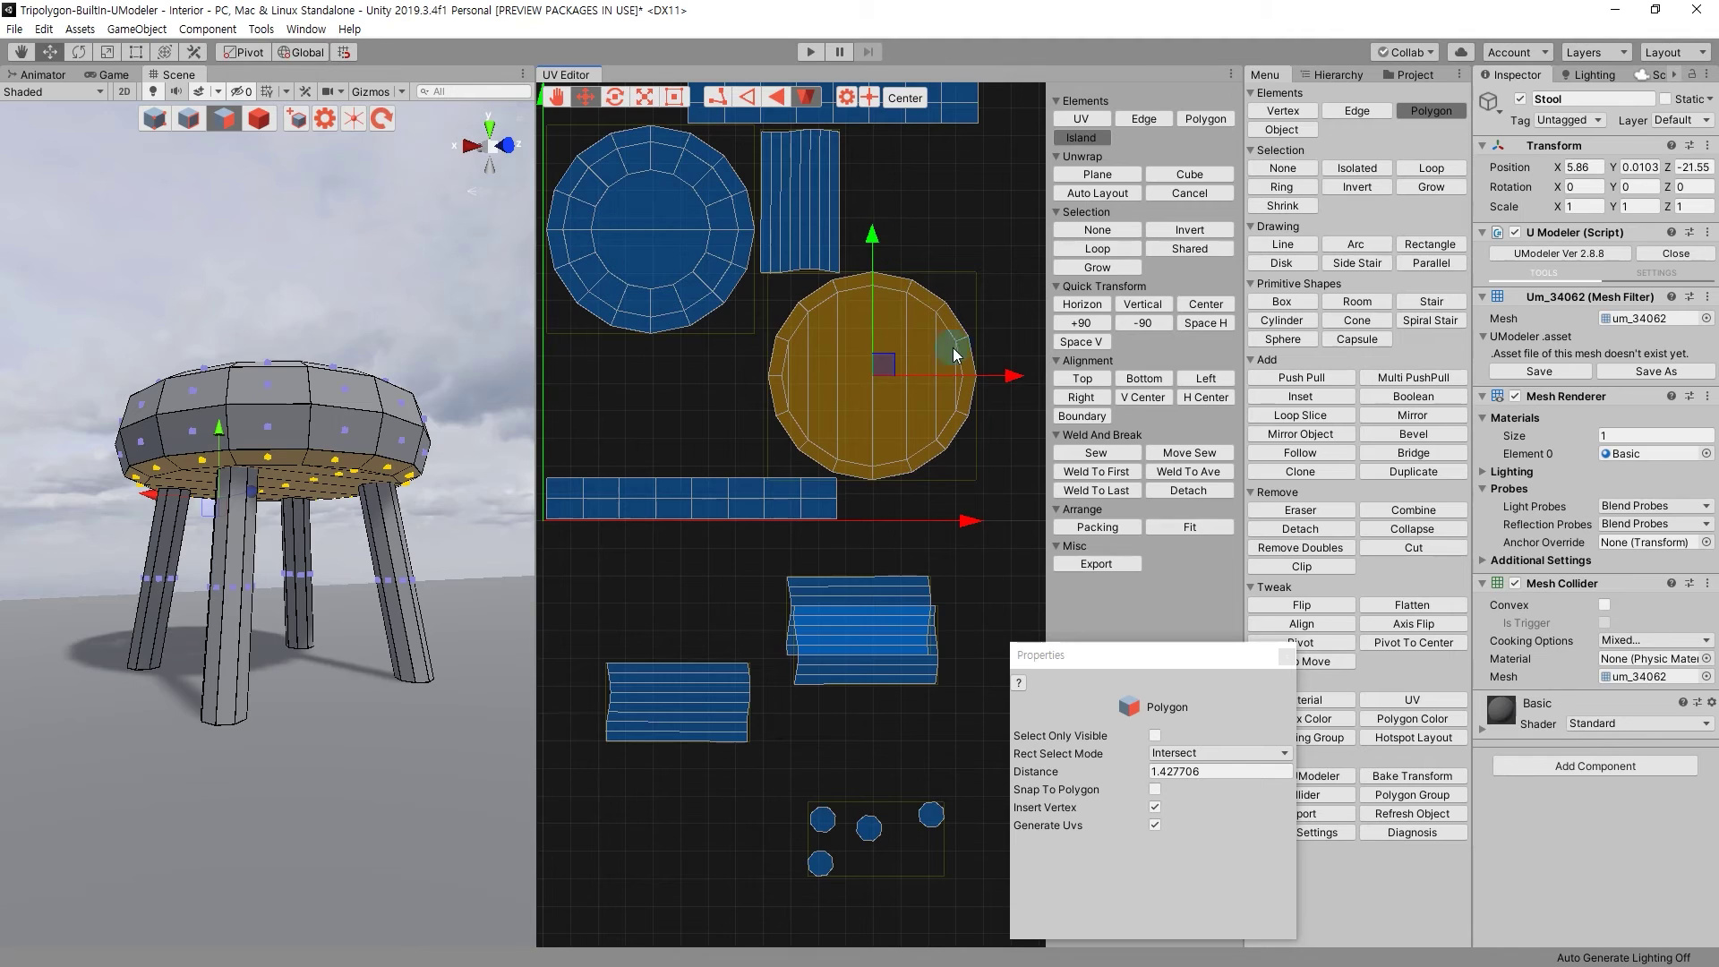
{"action": "middle_click_drag", "start_coordinate": [958, 346], "coordinate": [916, 345]}
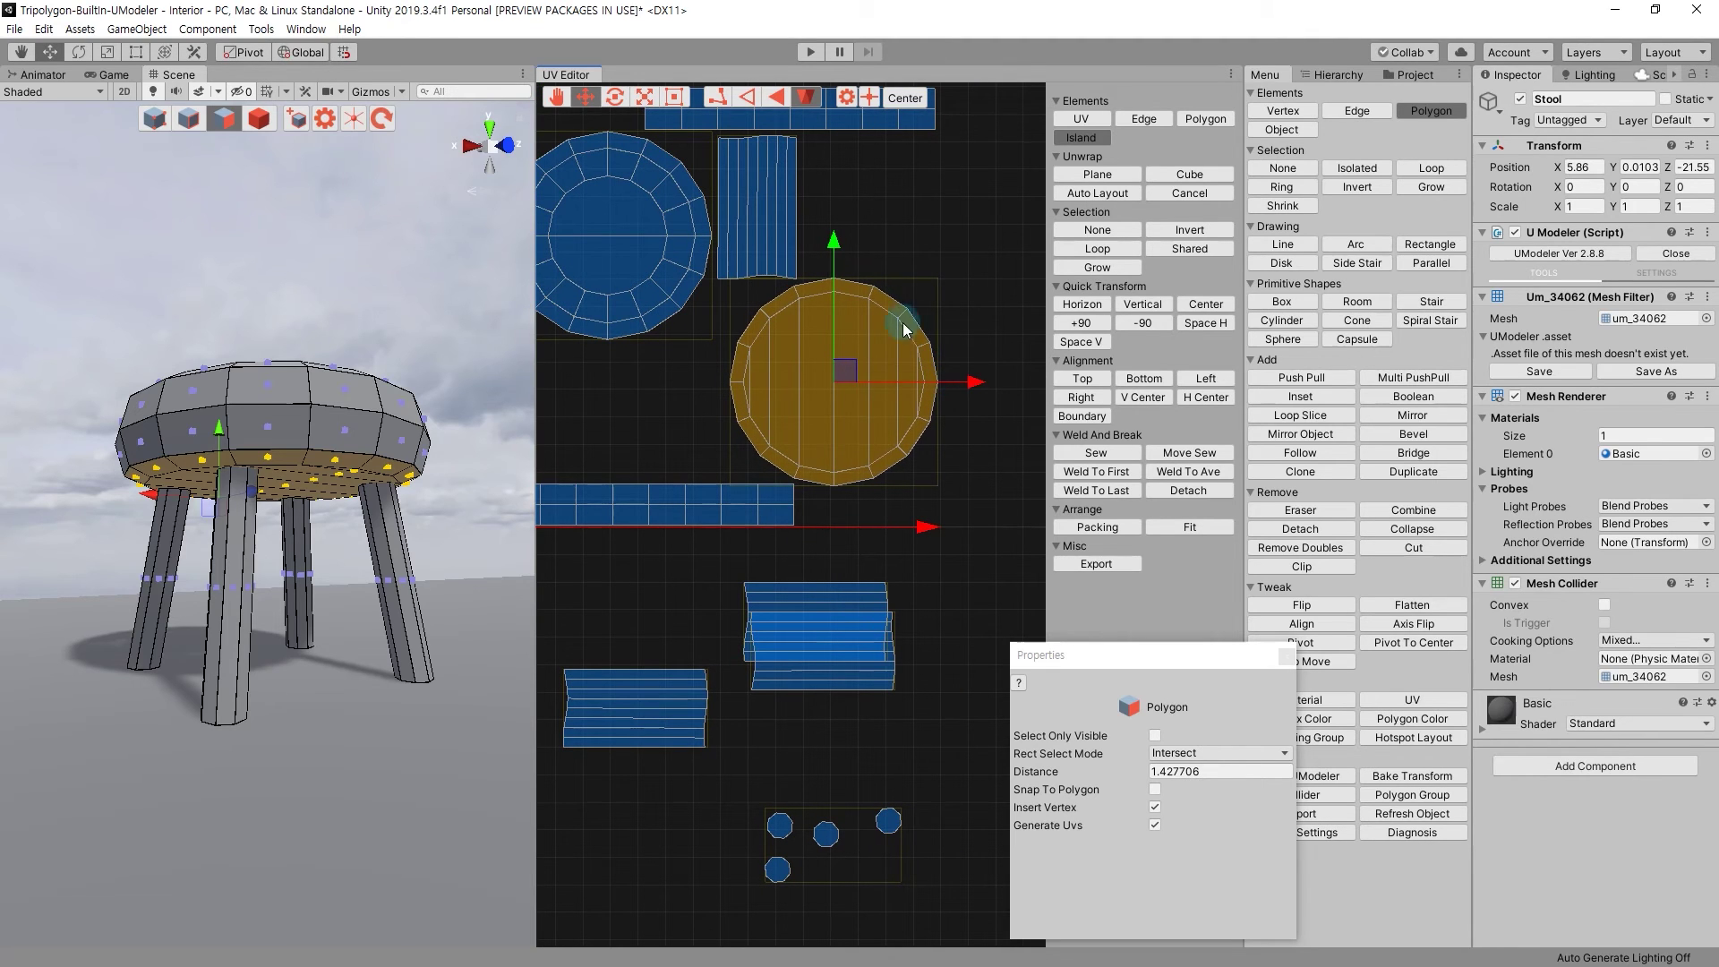
{"action": "left_click", "coordinate": [870, 199]}
Move the lower-left leg strip to the top right and lower the left seat disc about 150 px.
{"action": "left_click_drag", "start_coordinate": [643, 692], "coordinate": [874, 168]}
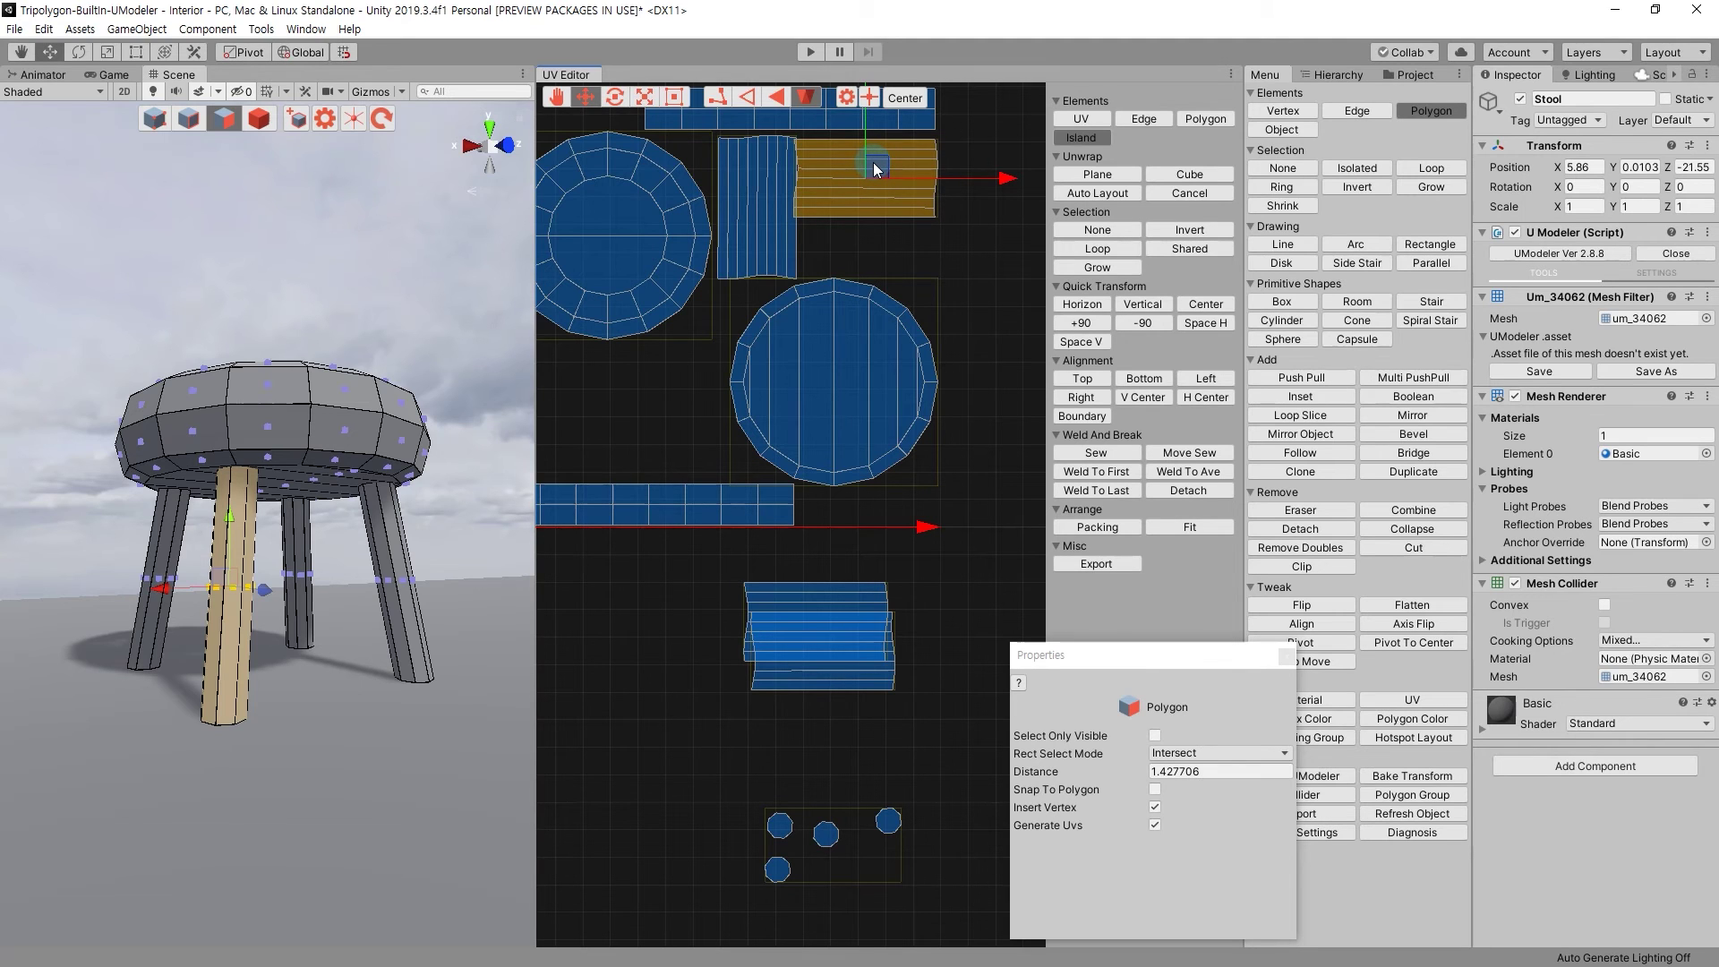
{"action": "left_click_drag", "start_coordinate": [876, 169], "coordinate": [918, 199]}
{"action": "middle_click_drag", "start_coordinate": [579, 424], "coordinate": [655, 431]}
{"action": "left_click", "coordinate": [680, 232]}
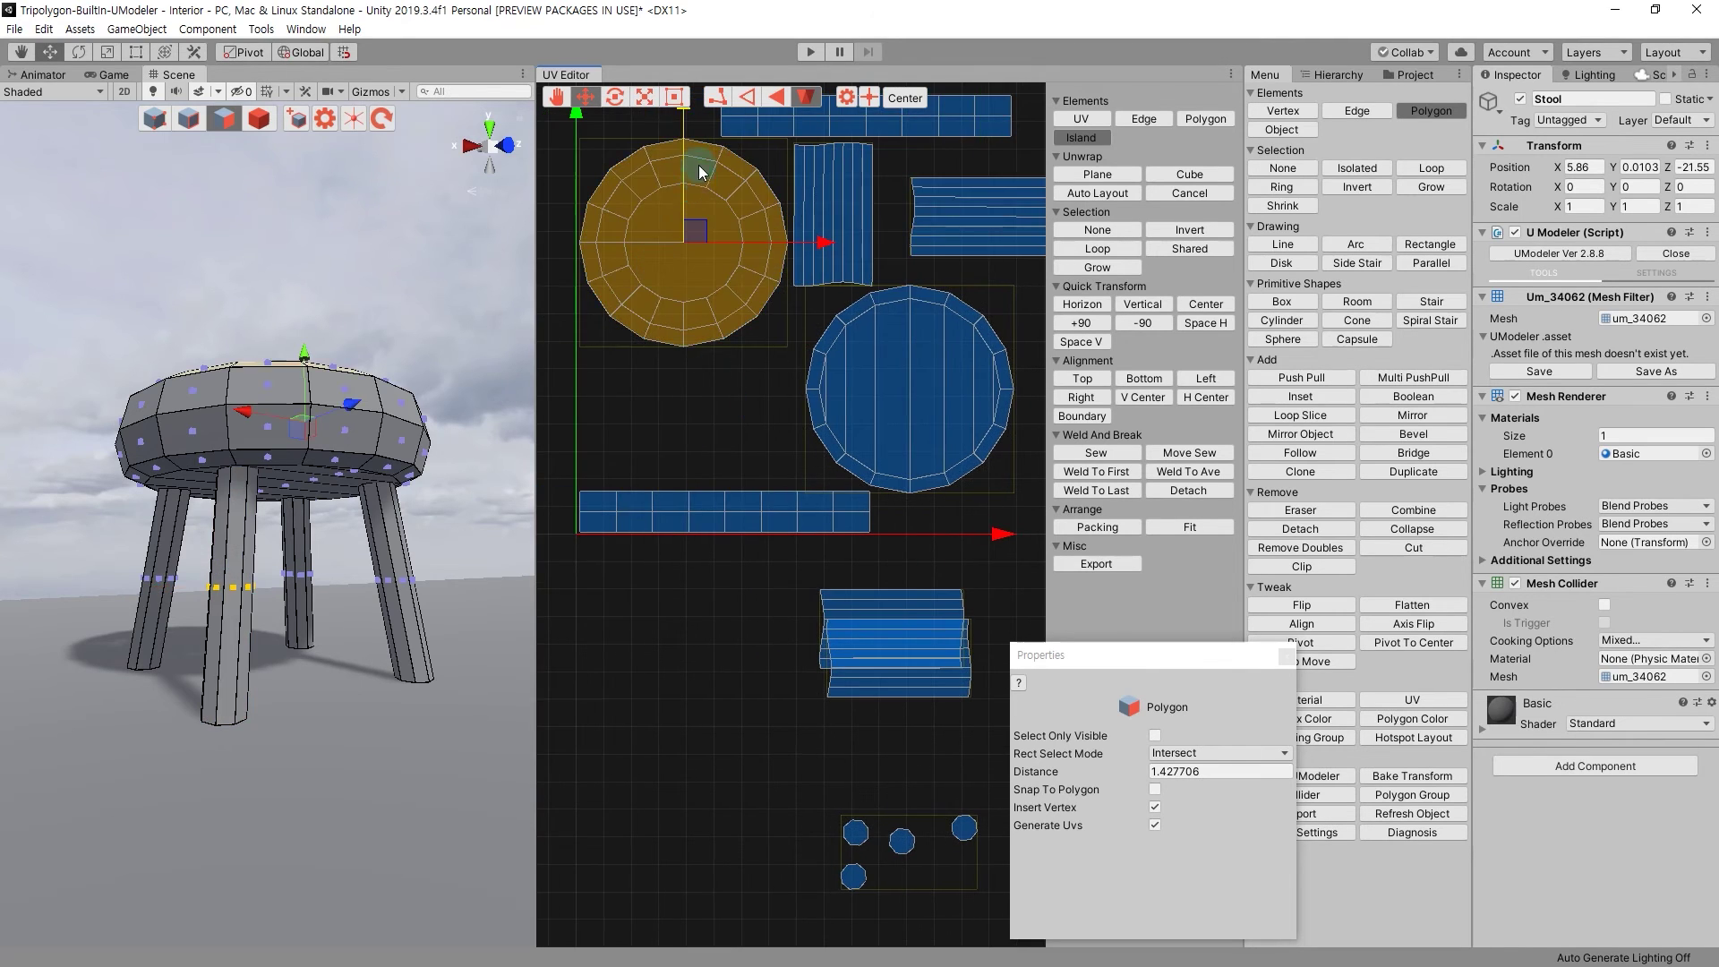
{"action": "left_click_drag", "start_coordinate": [685, 155], "coordinate": [669, 286]}
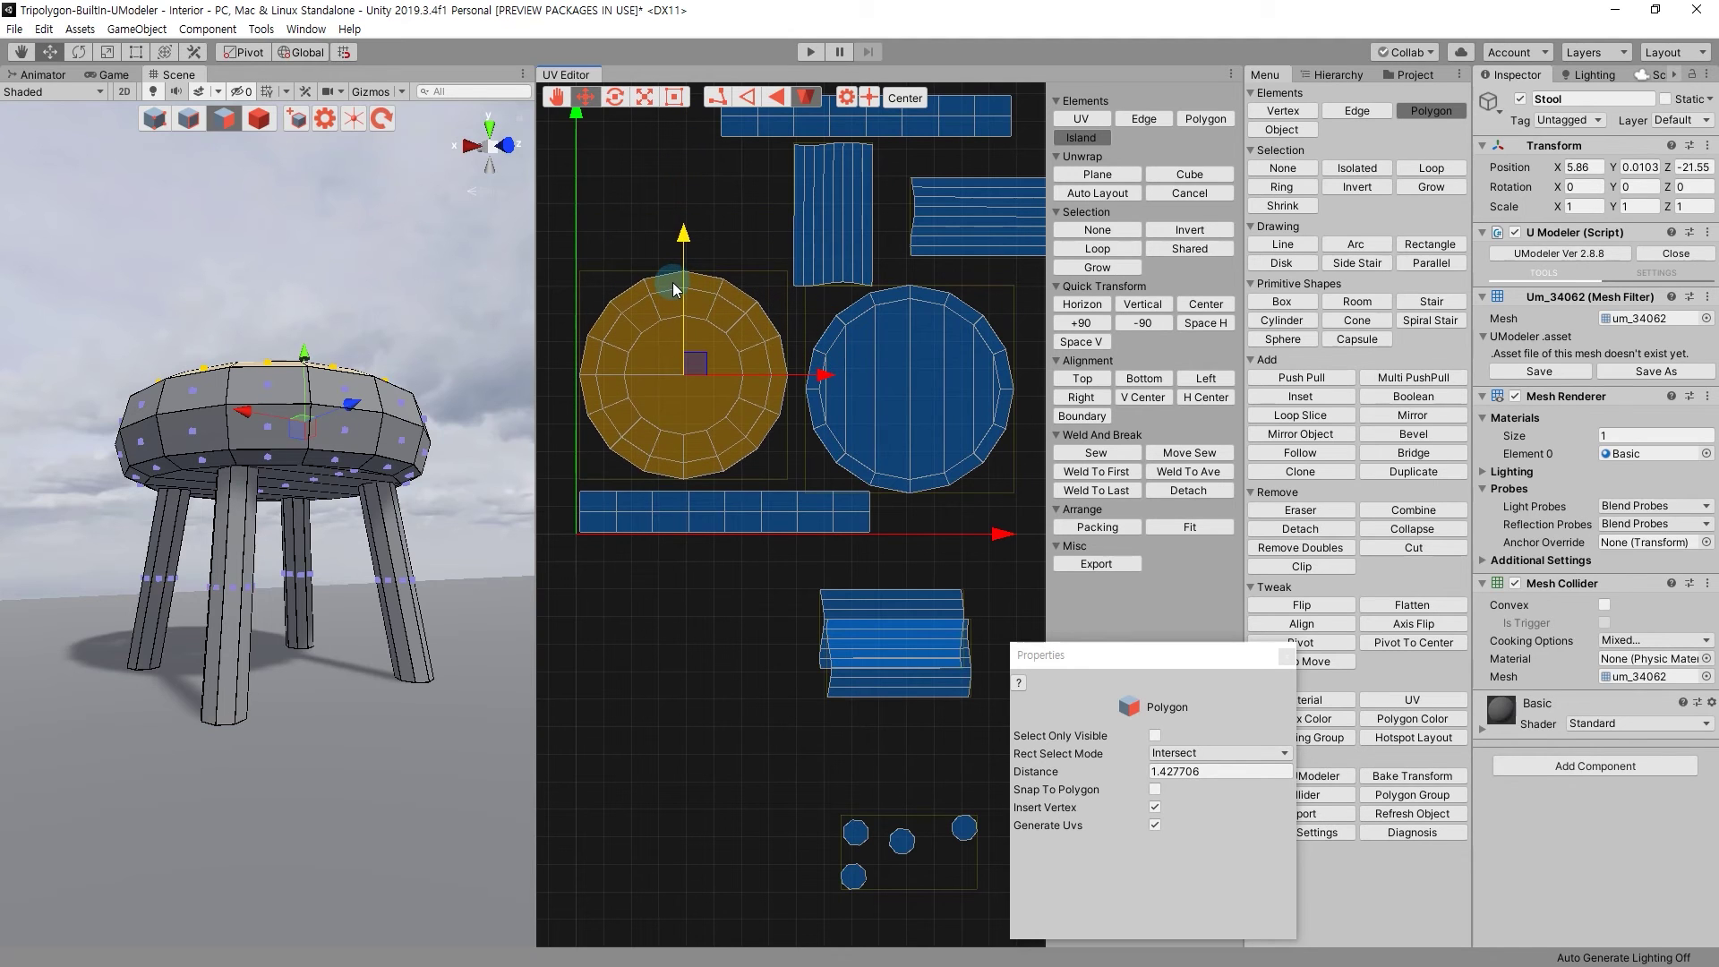
{"action": "middle_click_drag", "start_coordinate": [669, 283], "coordinate": [660, 395]}
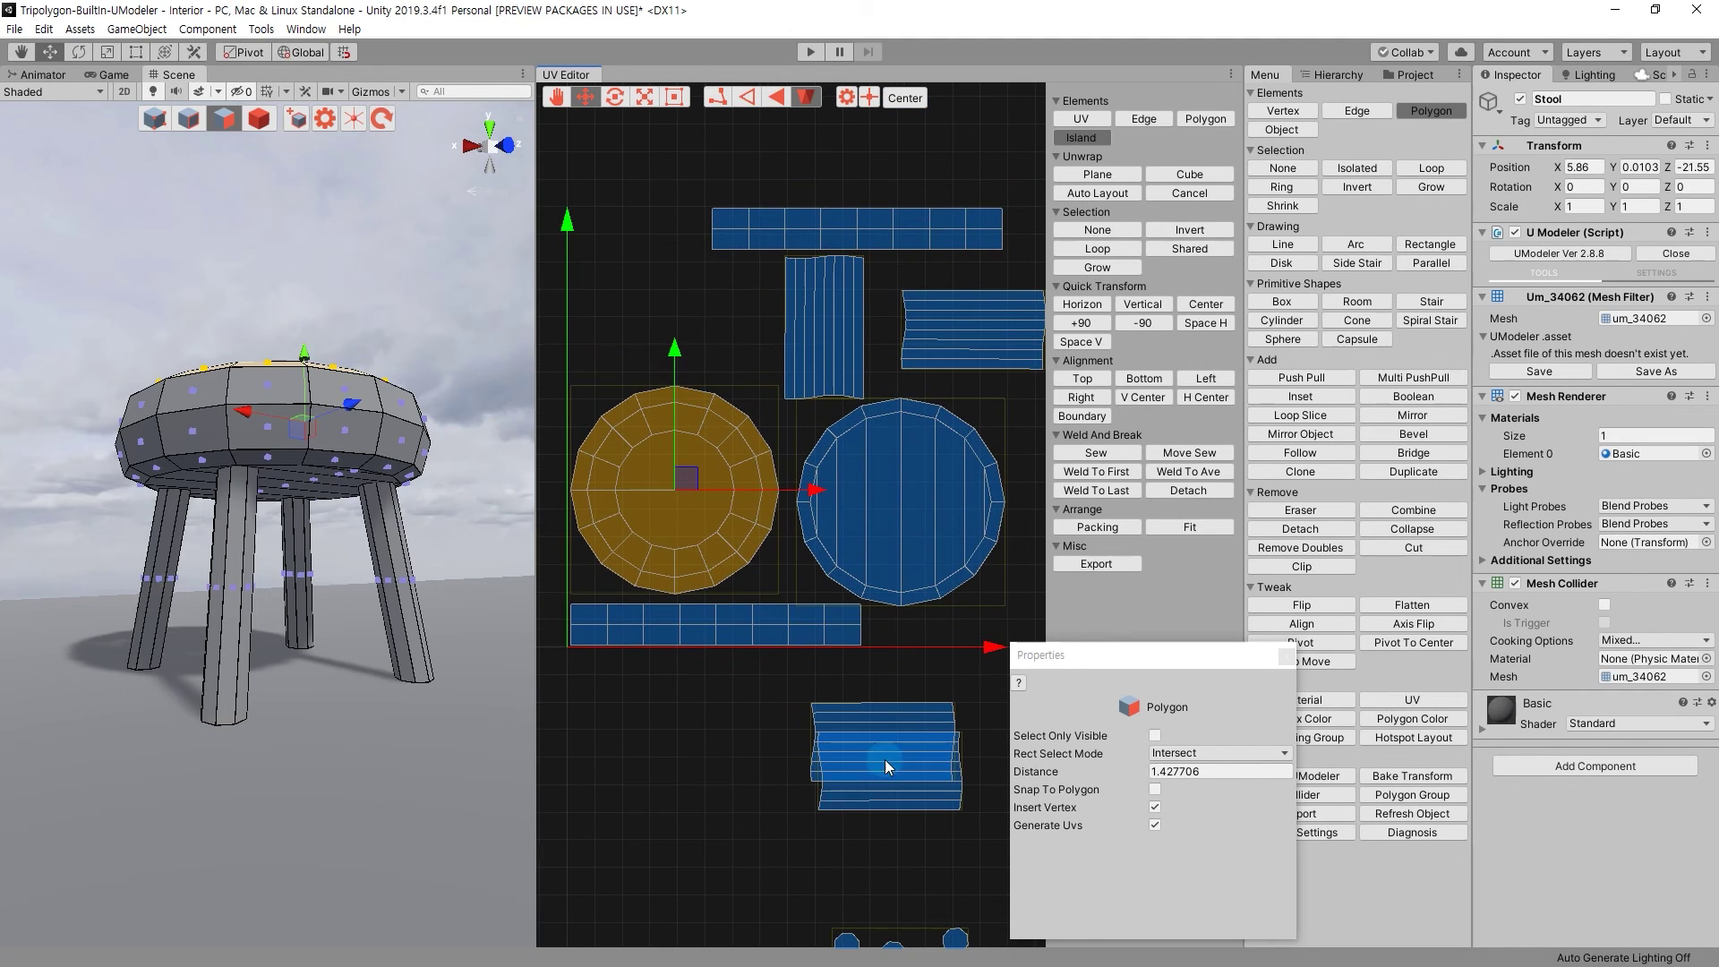
Move a leg strip to the top-left corner and stand it upright with -90.
{"action": "left_click_drag", "start_coordinate": [885, 759], "coordinate": [637, 239]}
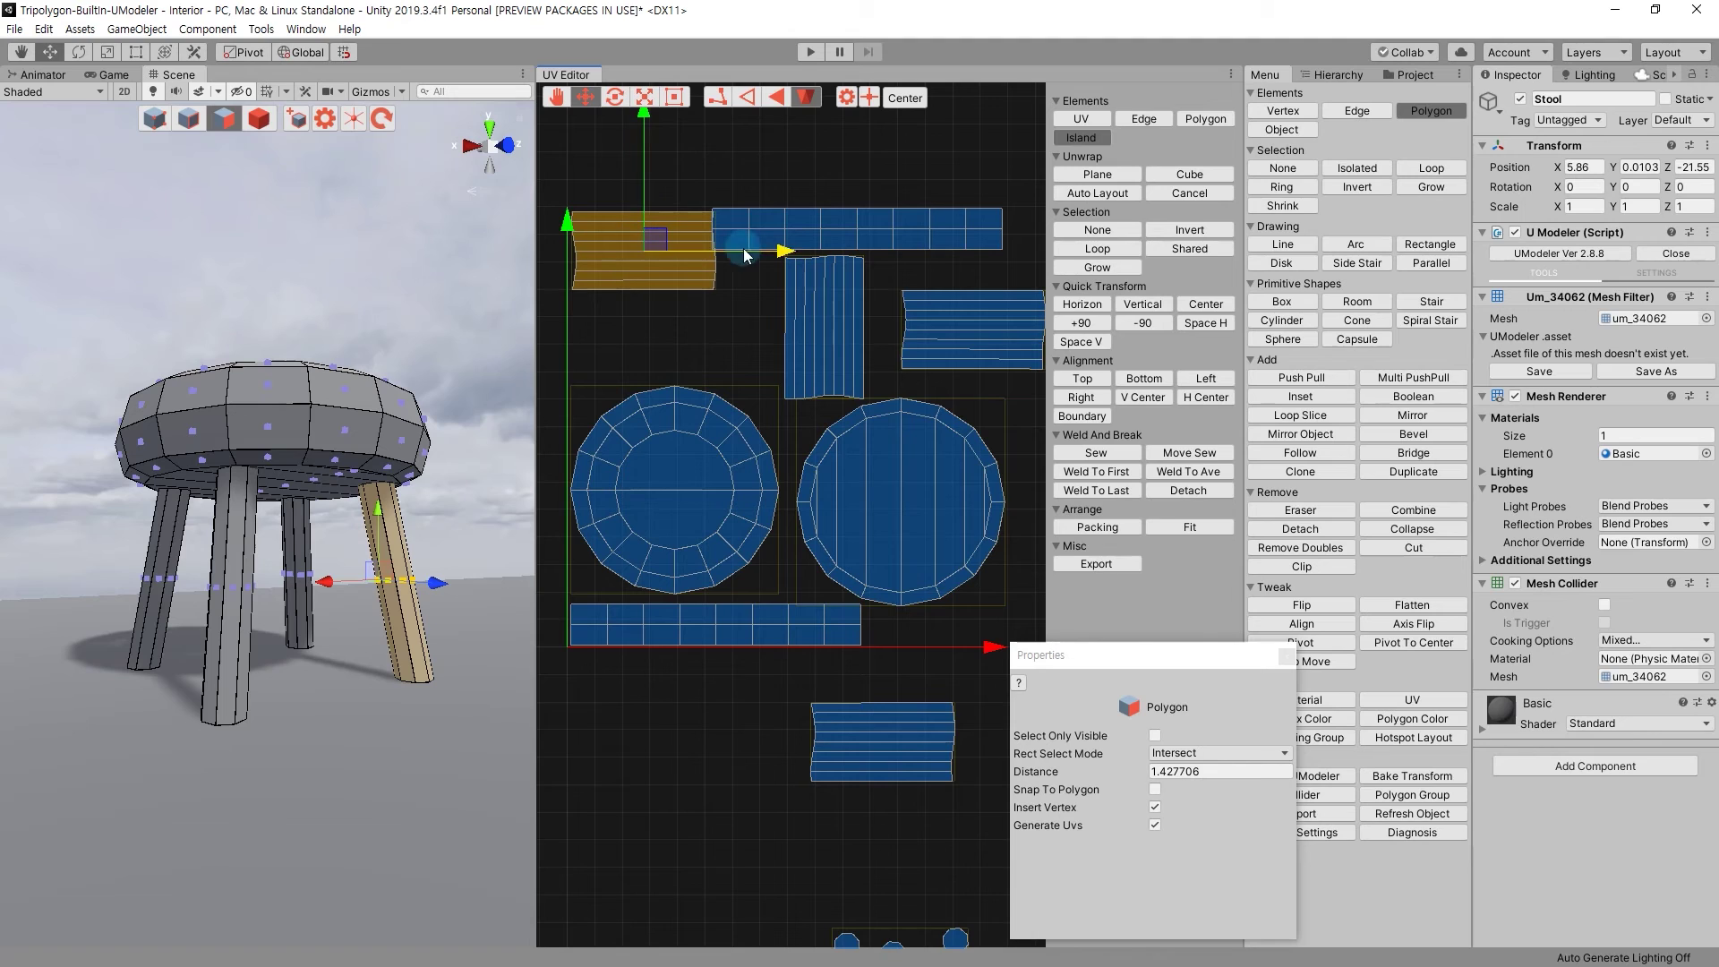
{"action": "left_click_drag", "start_coordinate": [663, 243], "coordinate": [661, 286]}
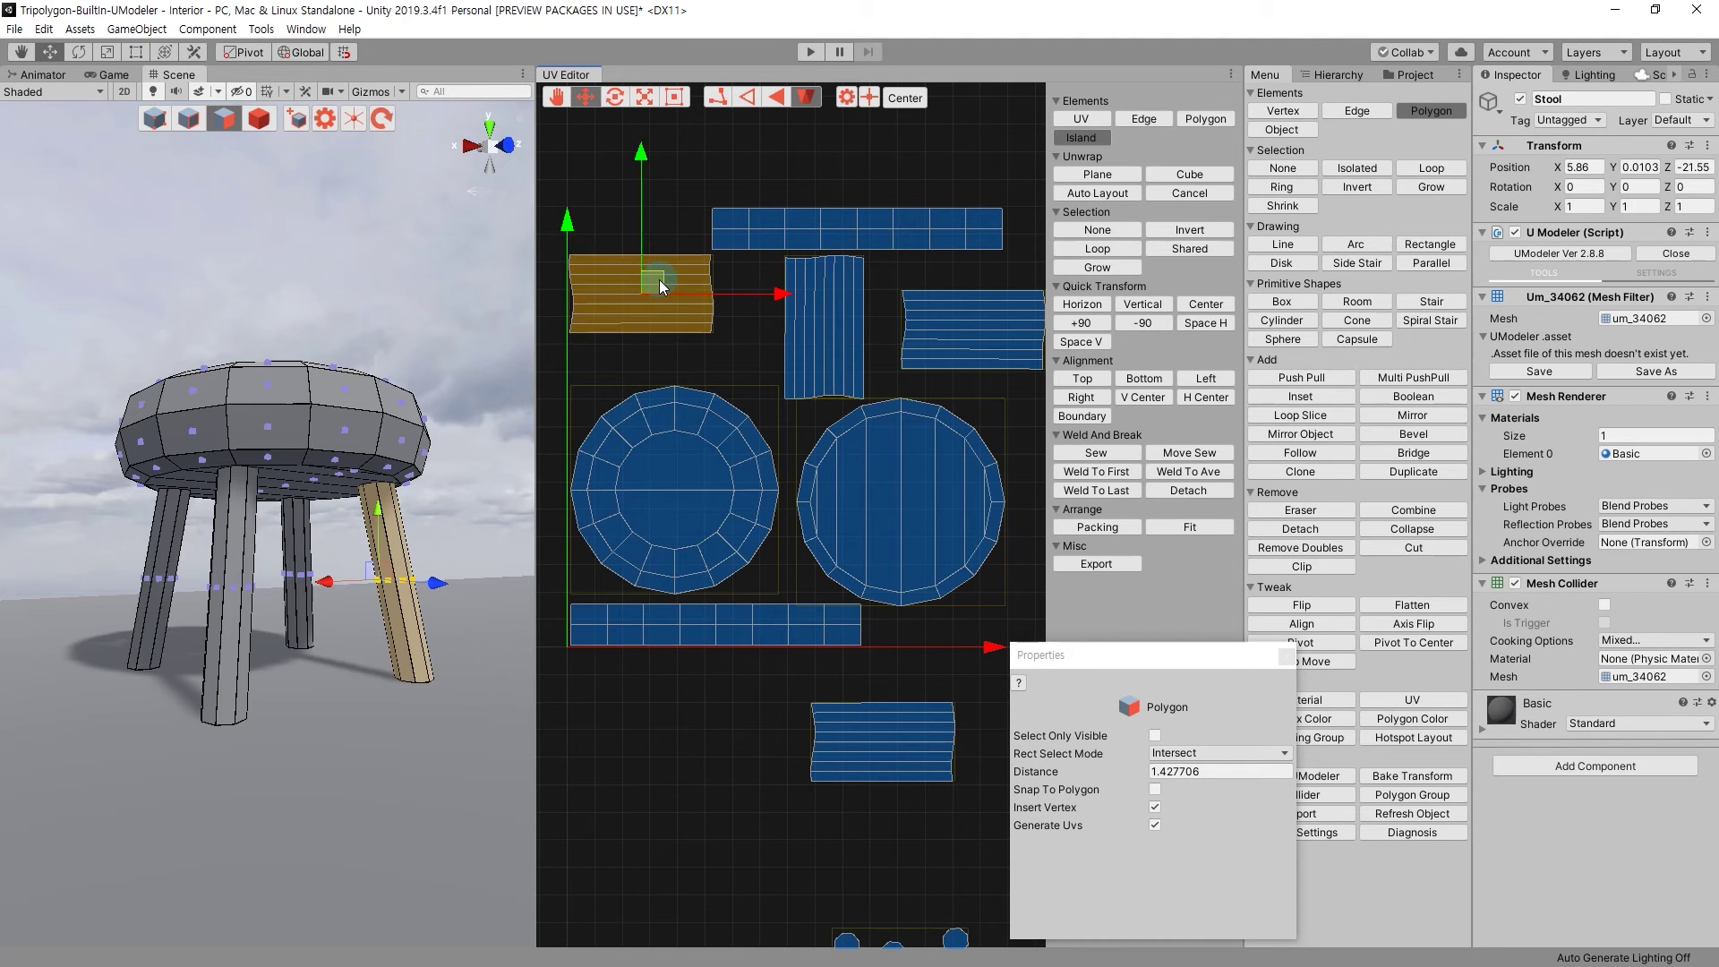
{"action": "left_click", "coordinate": [1144, 323]}
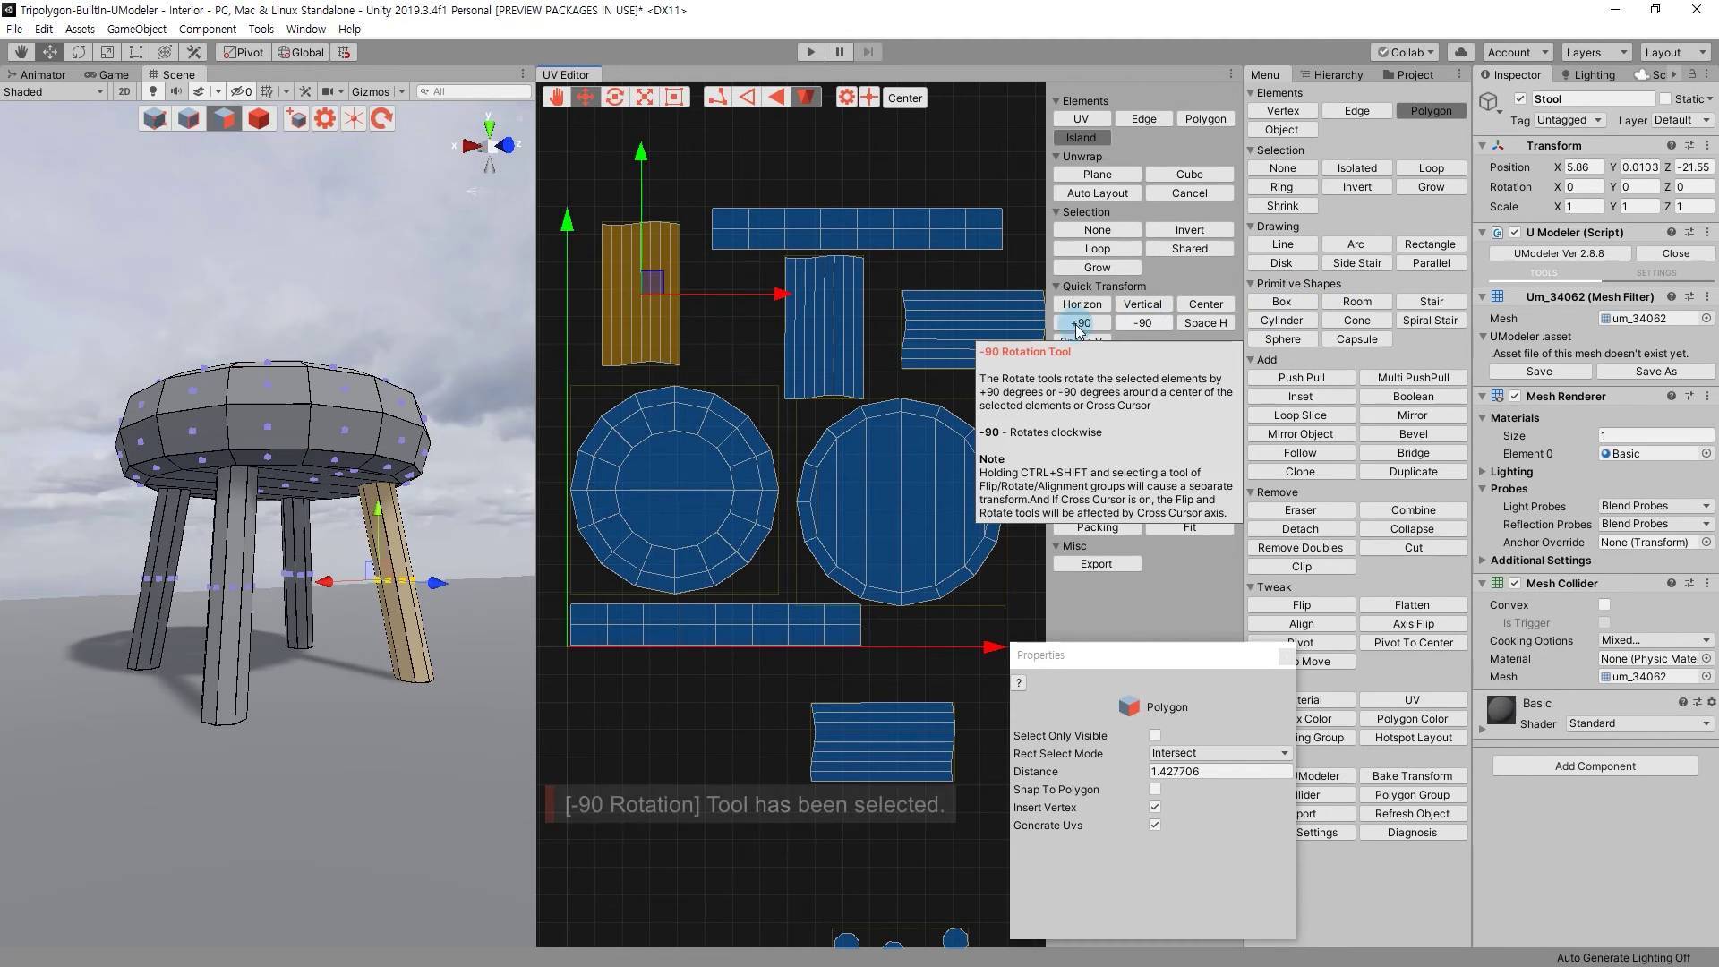
Slide the upright strip against the left UV edge and reposition the tall vertical strip.
{"action": "left_click_drag", "start_coordinate": [651, 280], "coordinate": [620, 269]}
{"action": "left_click", "coordinate": [725, 350]}
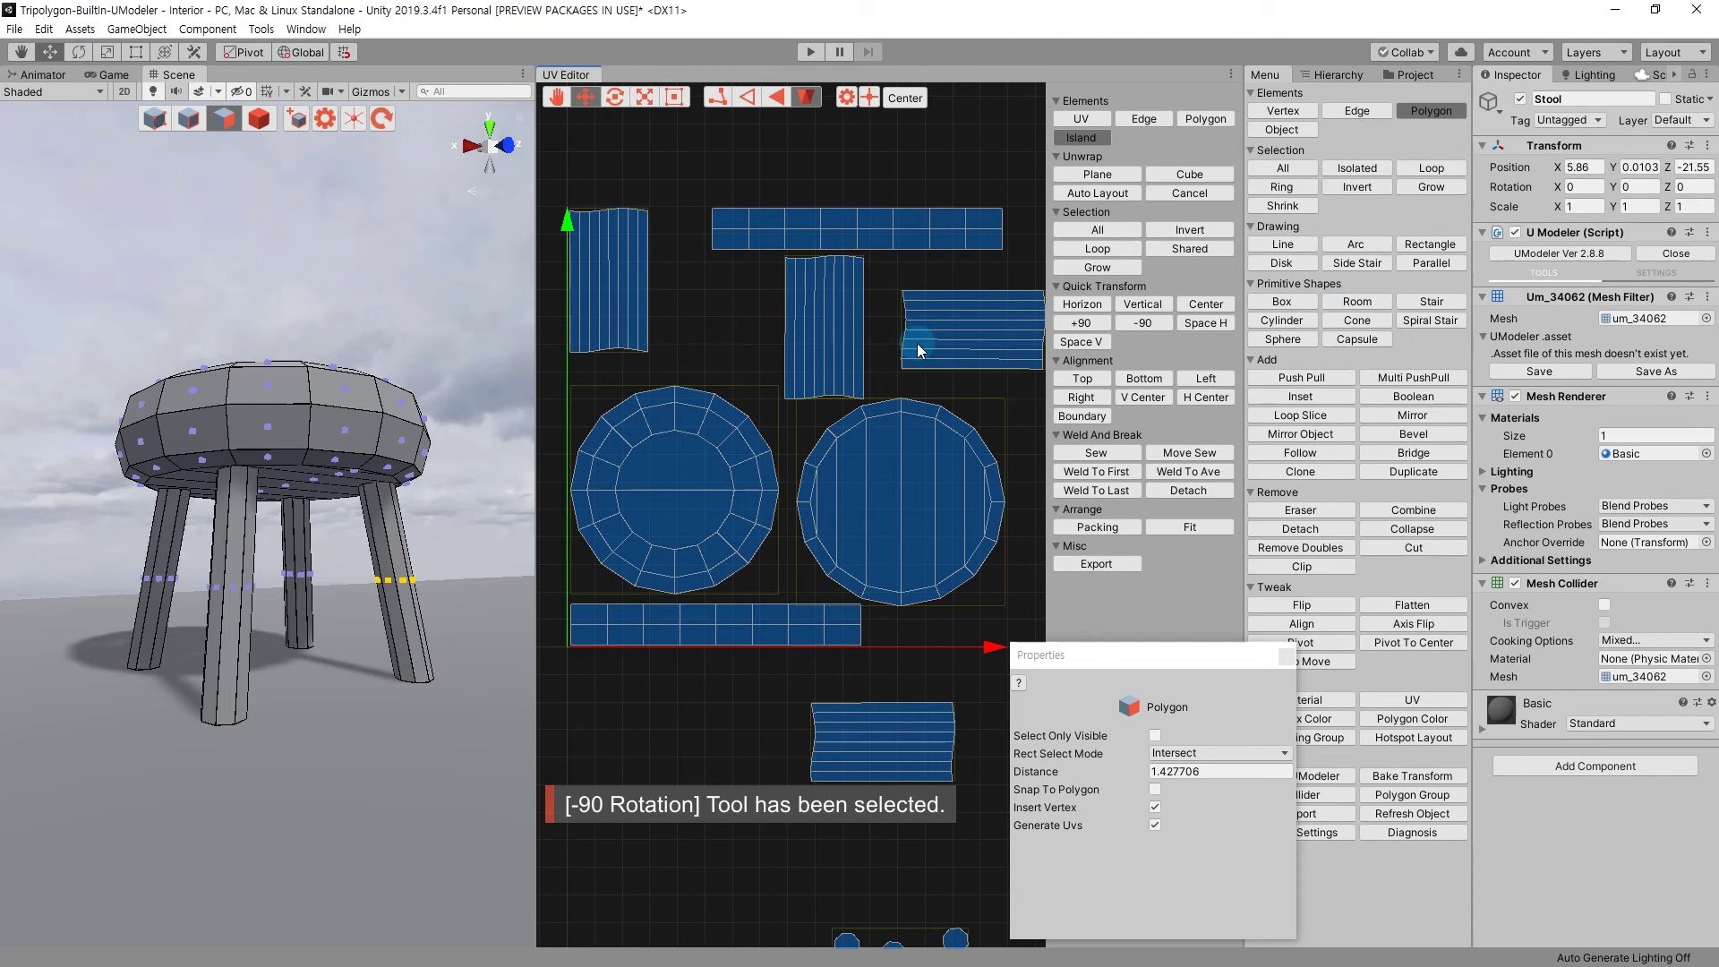
{"action": "mouse_move", "coordinate": [836, 330]}
{"action": "left_mouse_down"}
{"action": "mouse_move", "coordinate": [738, 324]}
{"action": "mouse_move", "coordinate": [847, 330]}
{"action": "left_mouse_up"}
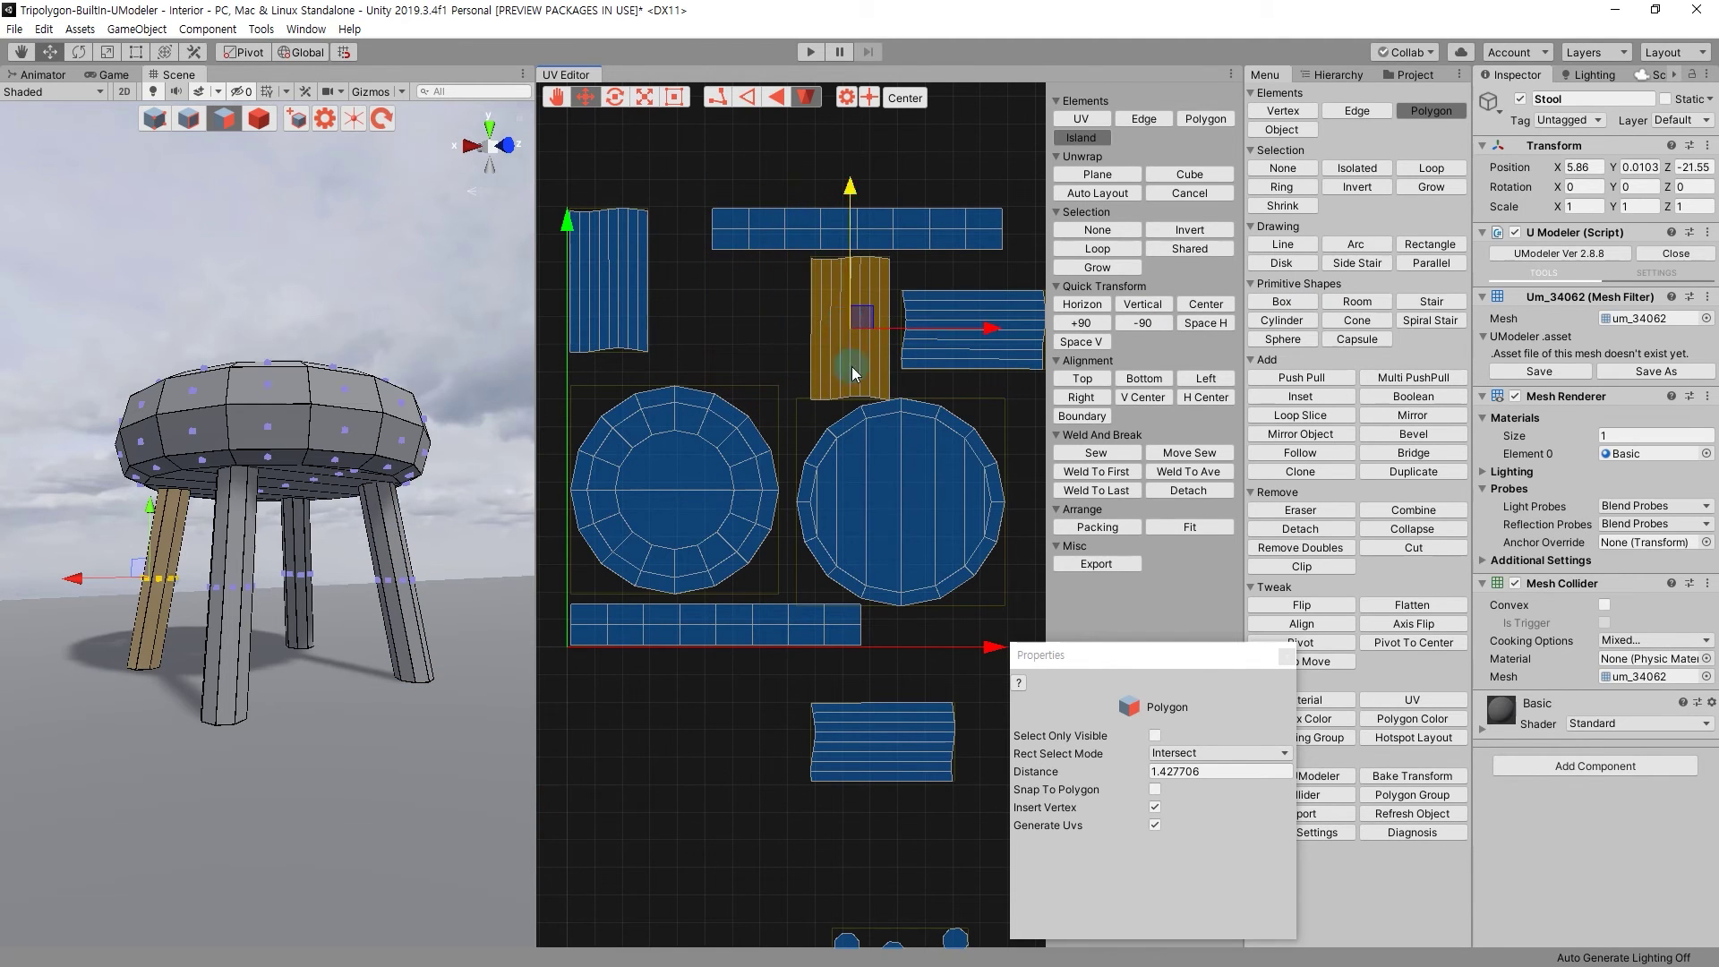
{"action": "middle_click_drag", "start_coordinate": [849, 336], "coordinate": [754, 244]}
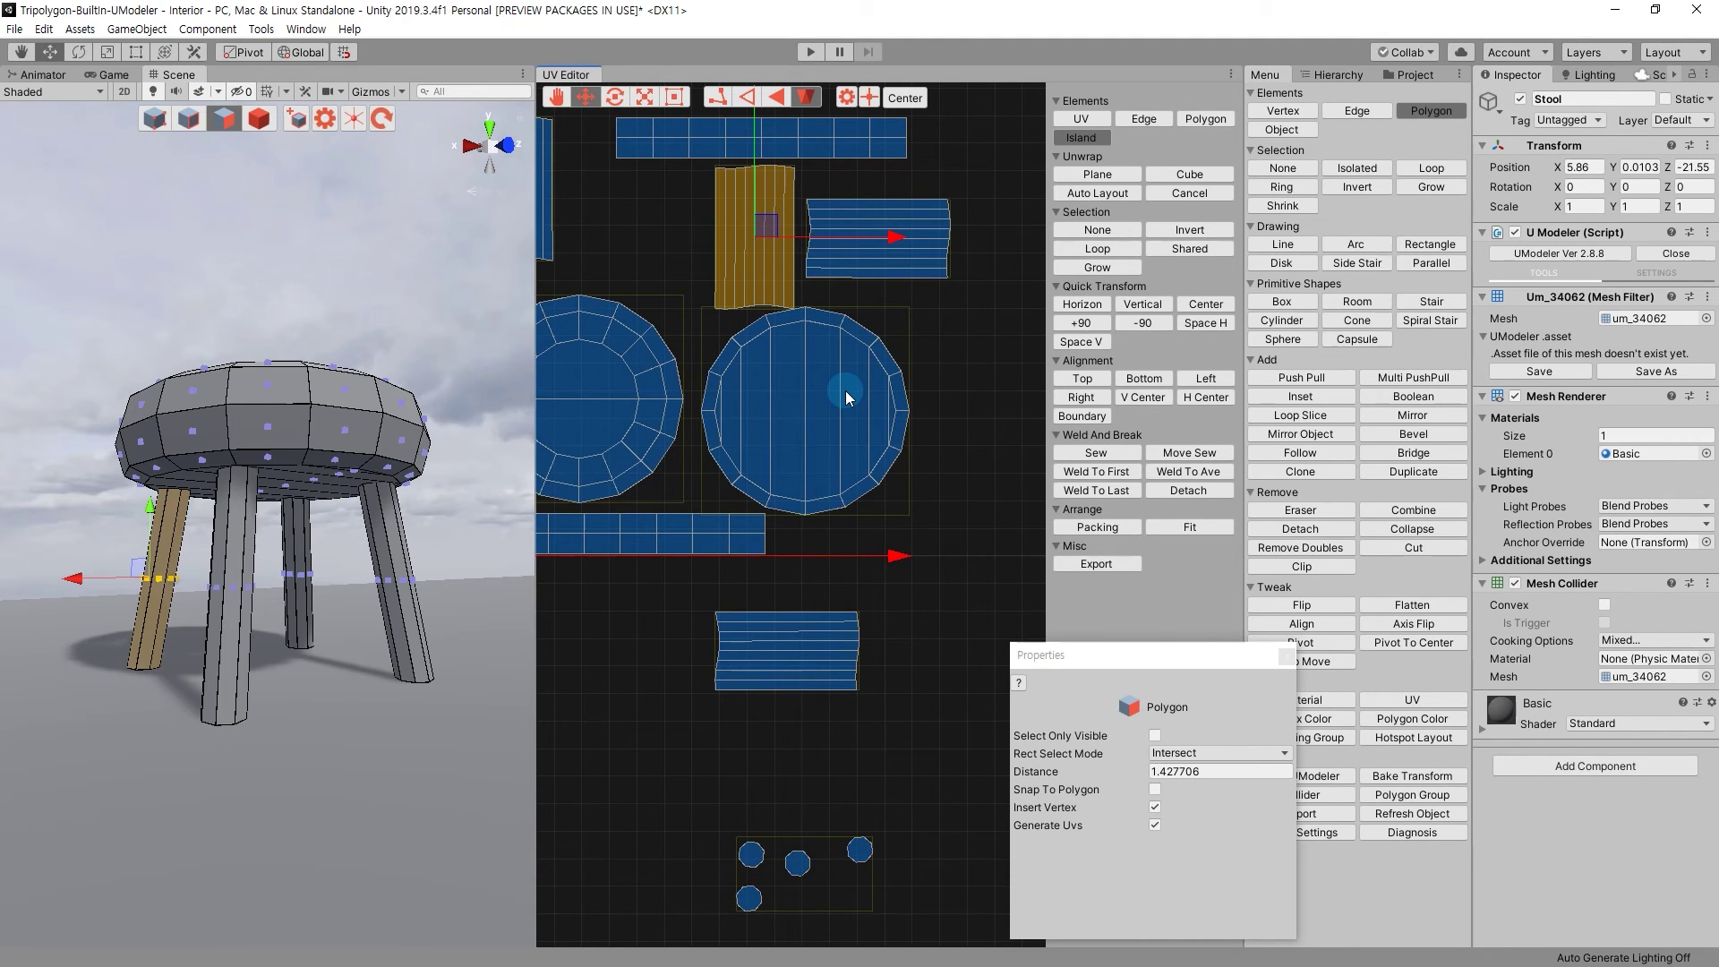
{"action": "scroll", "coordinate": [845, 390], "scroll_direction": "down", "scroll_amount": 1}
{"action": "middle_click_drag", "start_coordinate": [845, 390], "coordinate": [921, 448]}
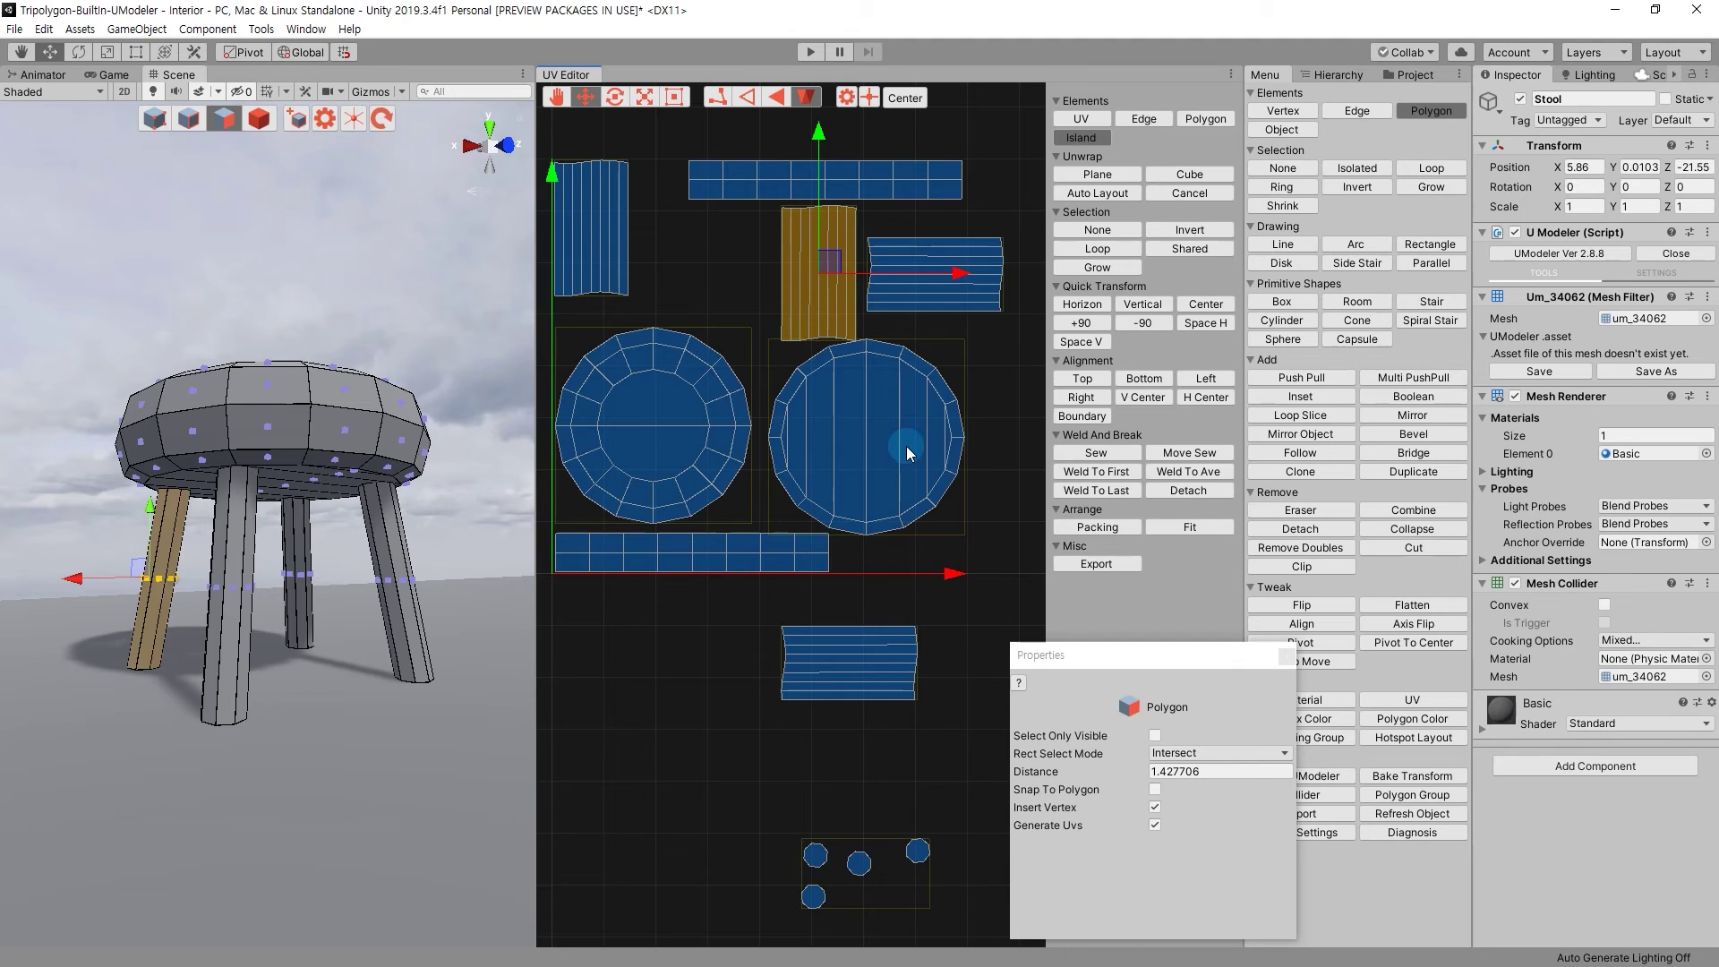
Undo back to an earlier layout and regroup the horizontal and vertical strips into top rows.
{"action": "key", "text": "ctrl+z"}
{"action": "key", "text": "ctrl+z"}
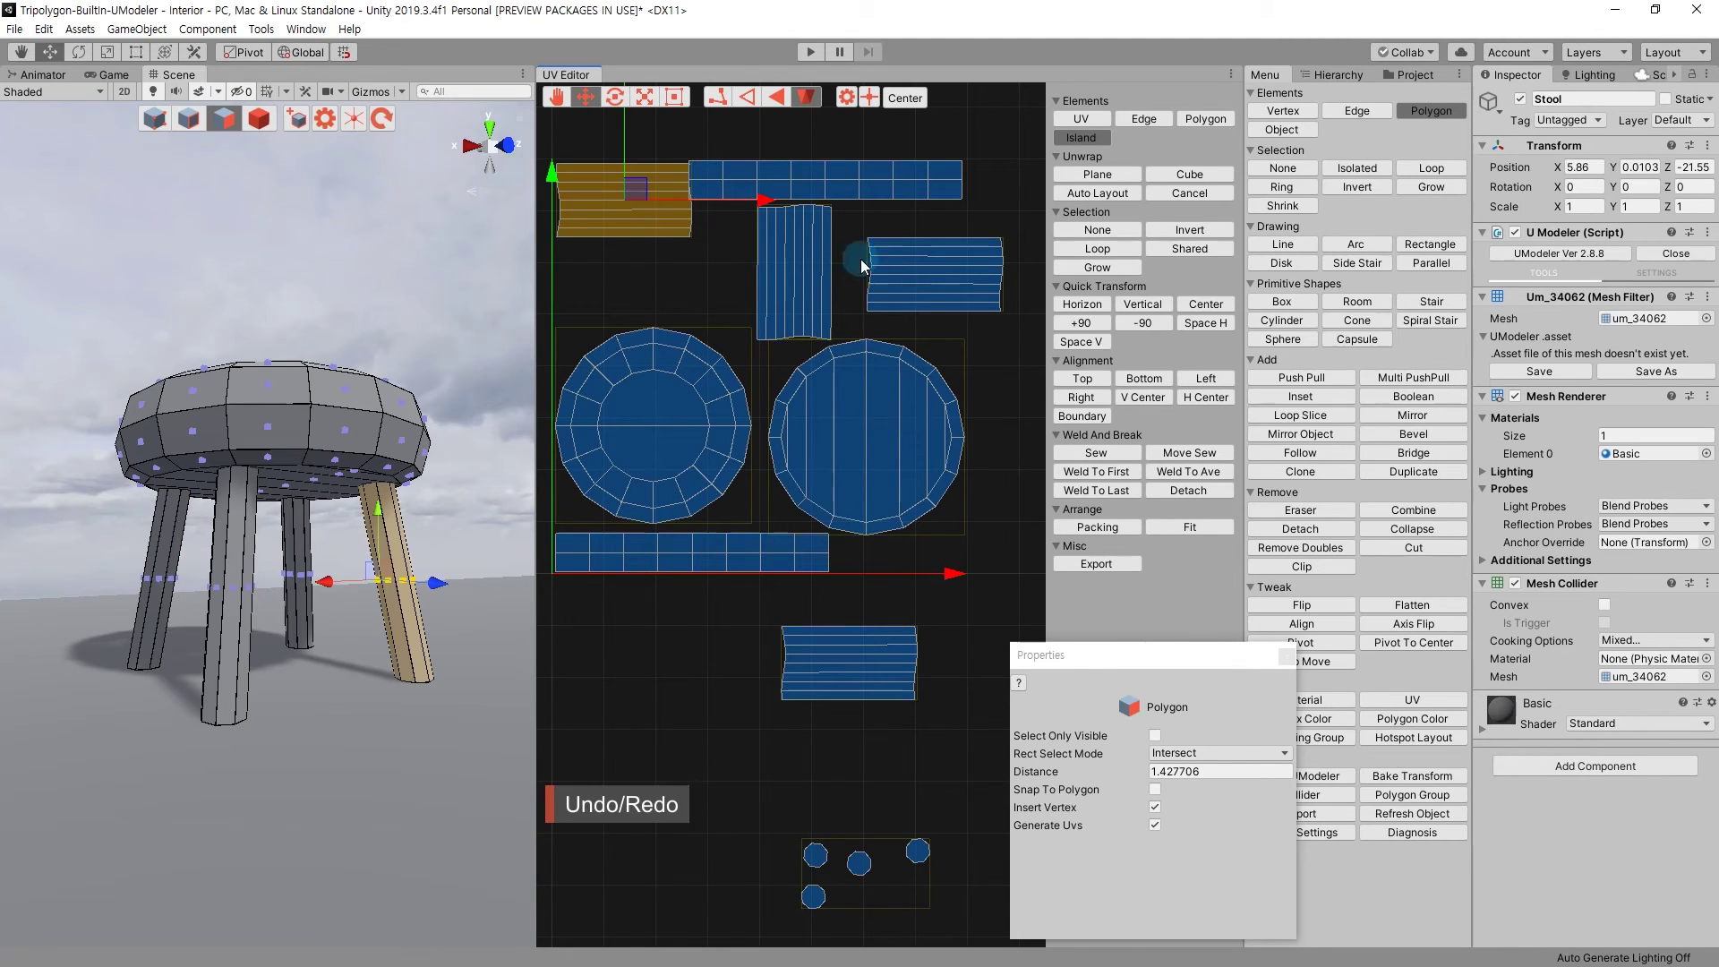
{"action": "mouse_move", "coordinate": [649, 181]}
{"action": "left_mouse_down"}
{"action": "mouse_move", "coordinate": [688, 251]}
{"action": "mouse_move", "coordinate": [705, 228]}
{"action": "left_mouse_up"}
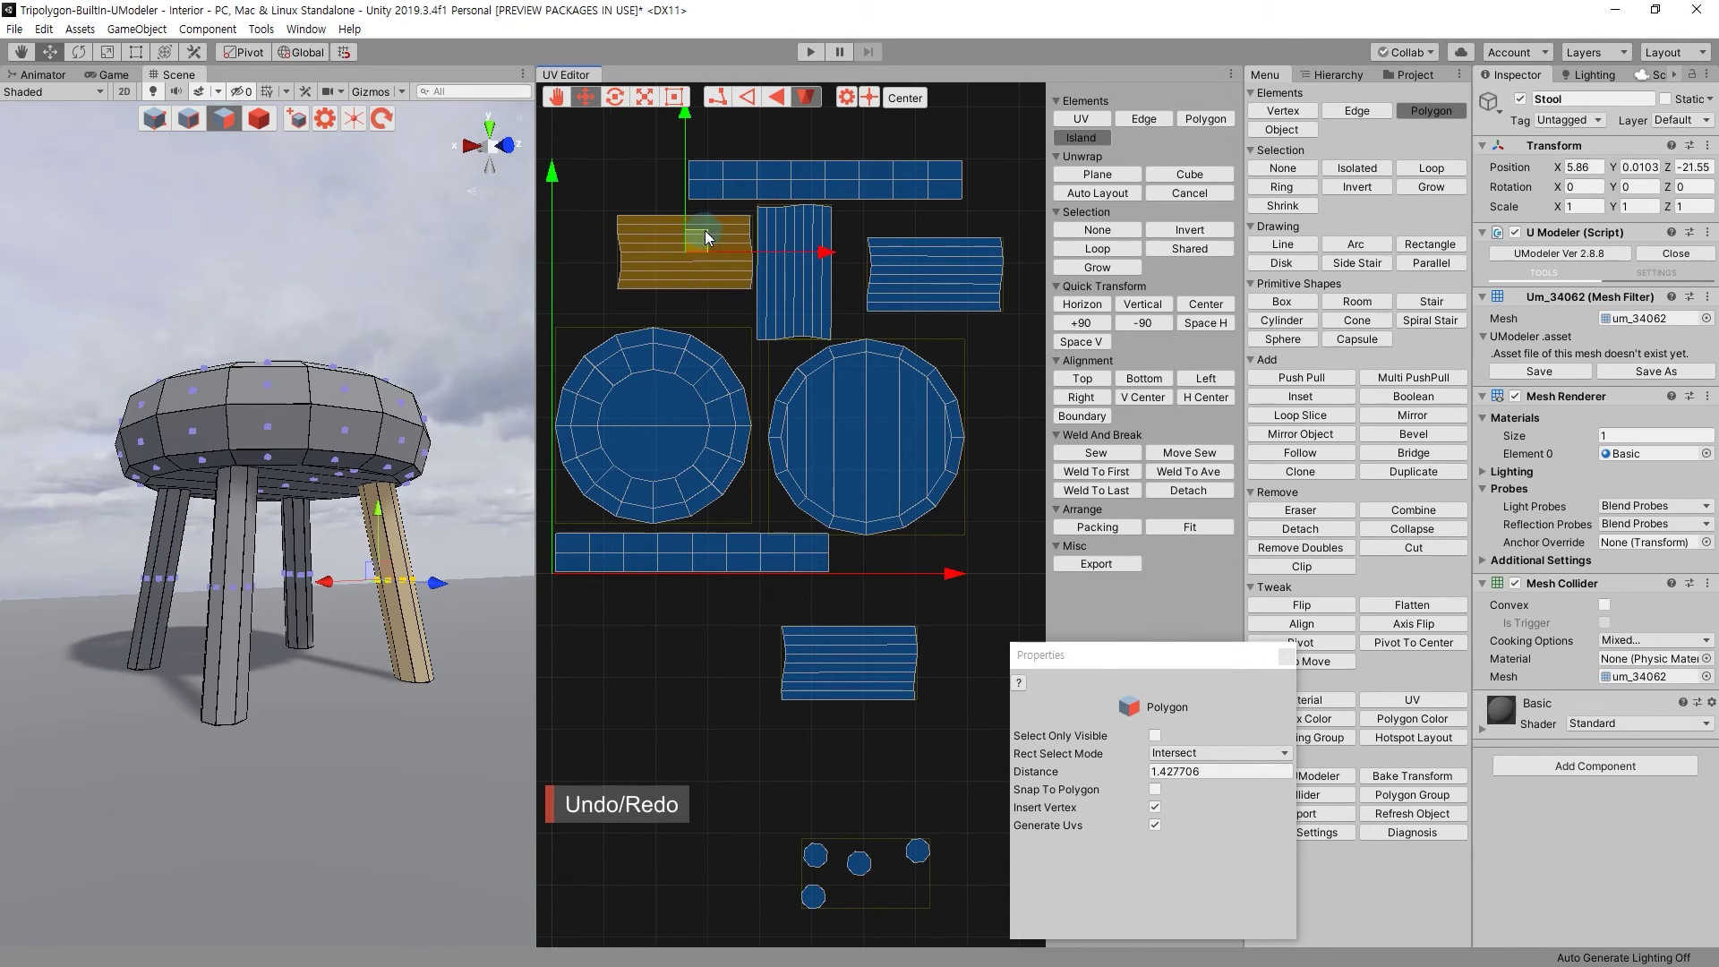
{"action": "left_click_drag", "start_coordinate": [837, 647], "coordinate": [727, 305]}
{"action": "key", "text": "ctrl+z"}
{"action": "mouse_move", "coordinate": [904, 292]}
{"action": "left_mouse_down"}
{"action": "mouse_move", "coordinate": [866, 262]}
{"action": "mouse_move", "coordinate": [594, 238]}
{"action": "left_mouse_up"}
{"action": "left_click", "coordinate": [689, 251]}
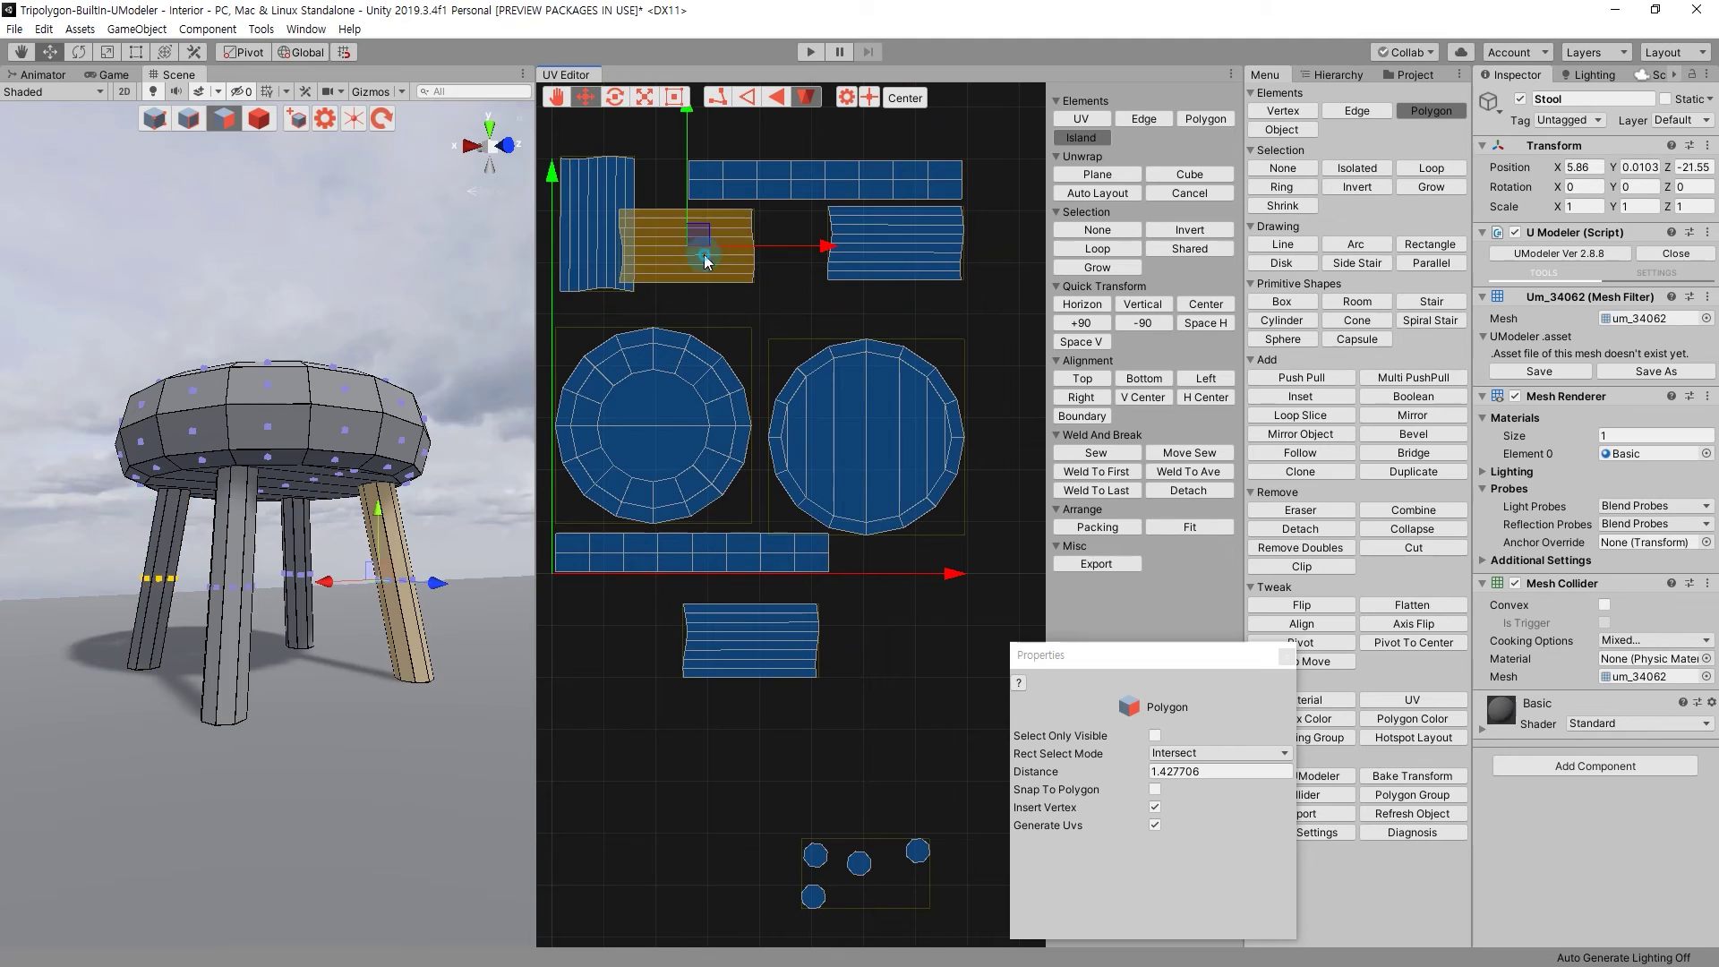
{"action": "left_click_drag", "start_coordinate": [796, 249], "coordinate": [853, 251]}
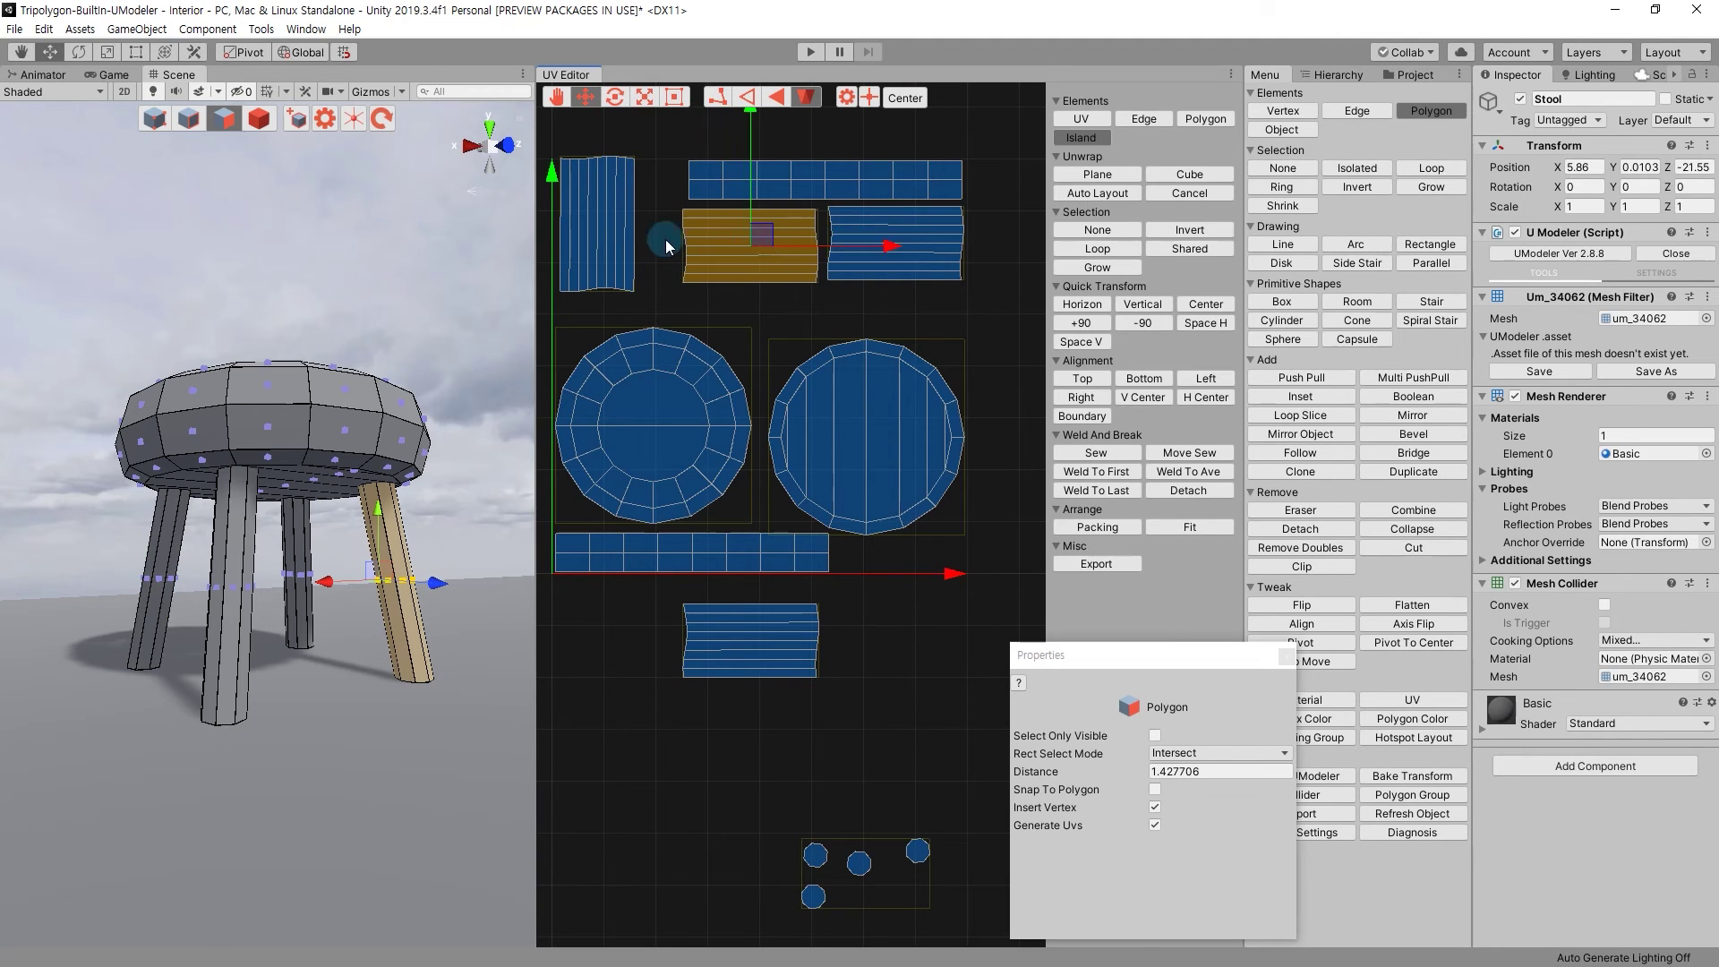
{"action": "left_click", "coordinate": [618, 229]}
{"action": "left_click_drag", "start_coordinate": [610, 219], "coordinate": [612, 223]}
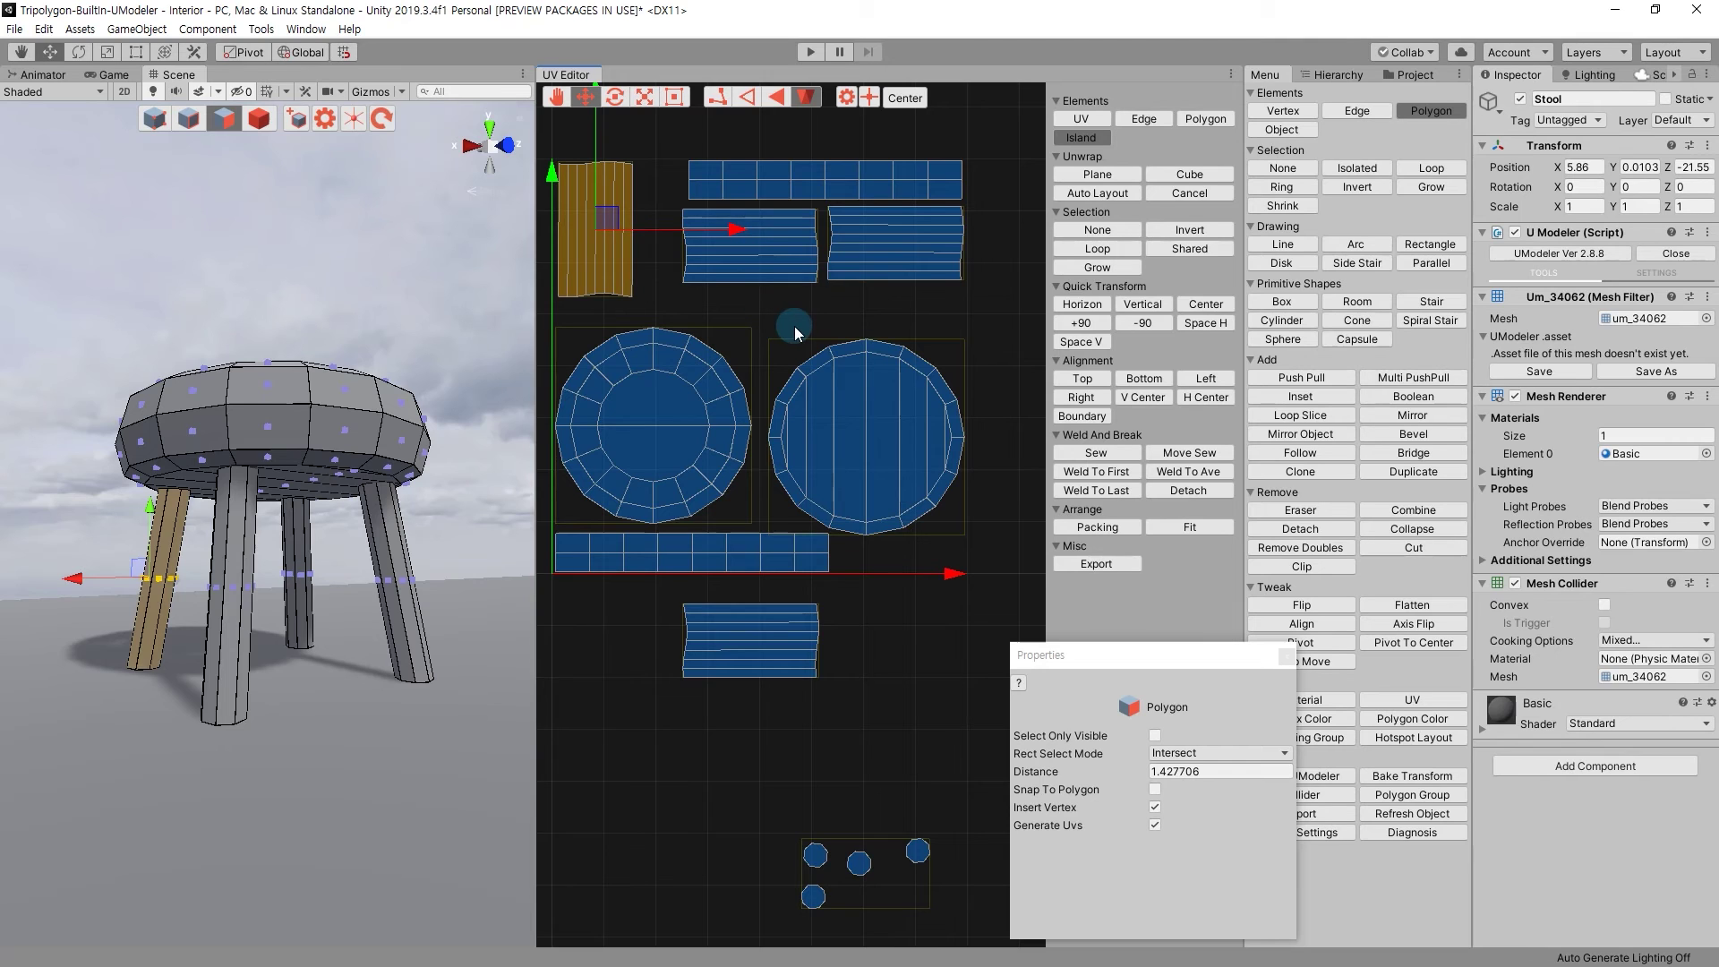
Raise both seat discs, shift the three top strips down, and lift the right disc further.
{"action": "left_click", "coordinate": [915, 331]}
{"action": "left_click_drag", "start_coordinate": [867, 300], "coordinate": [873, 244]}
{"action": "left_click", "coordinate": [685, 465]}
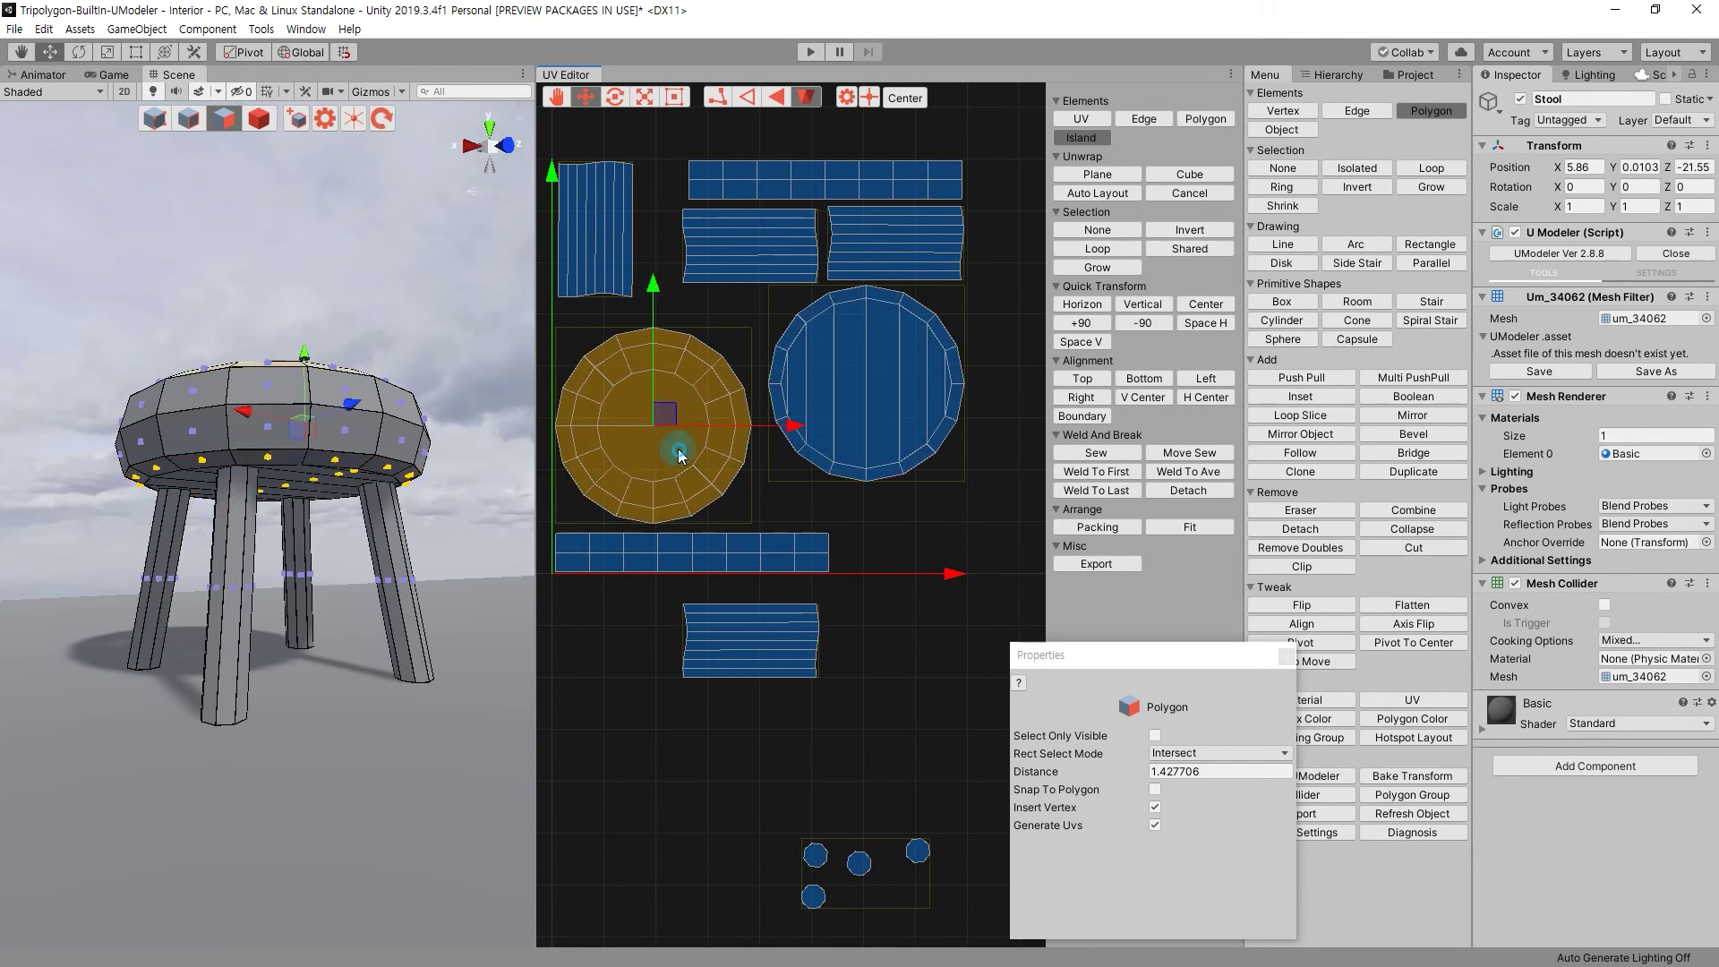
{"action": "left_click_drag", "start_coordinate": [655, 283], "coordinate": [659, 266]}
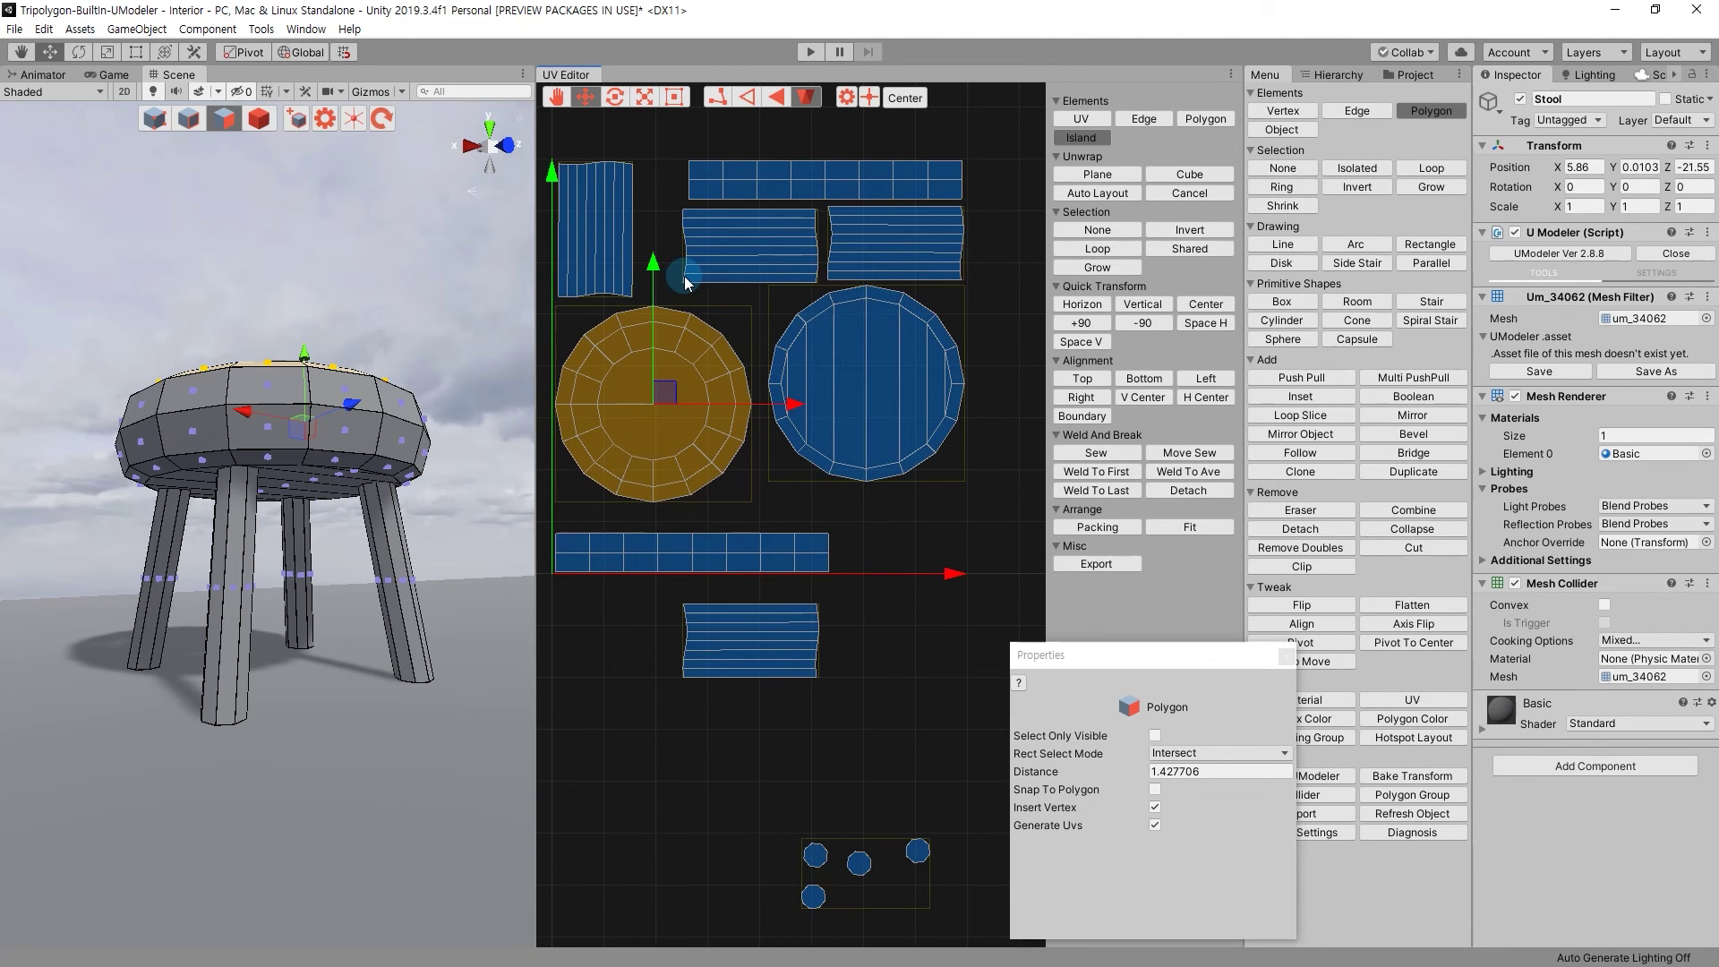
{"action": "mouse_move", "coordinate": [989, 260]}
{"action": "left_mouse_down"}
{"action": "mouse_move", "coordinate": [820, 126]}
{"action": "mouse_move", "coordinate": [825, 464]}
{"action": "left_mouse_up"}
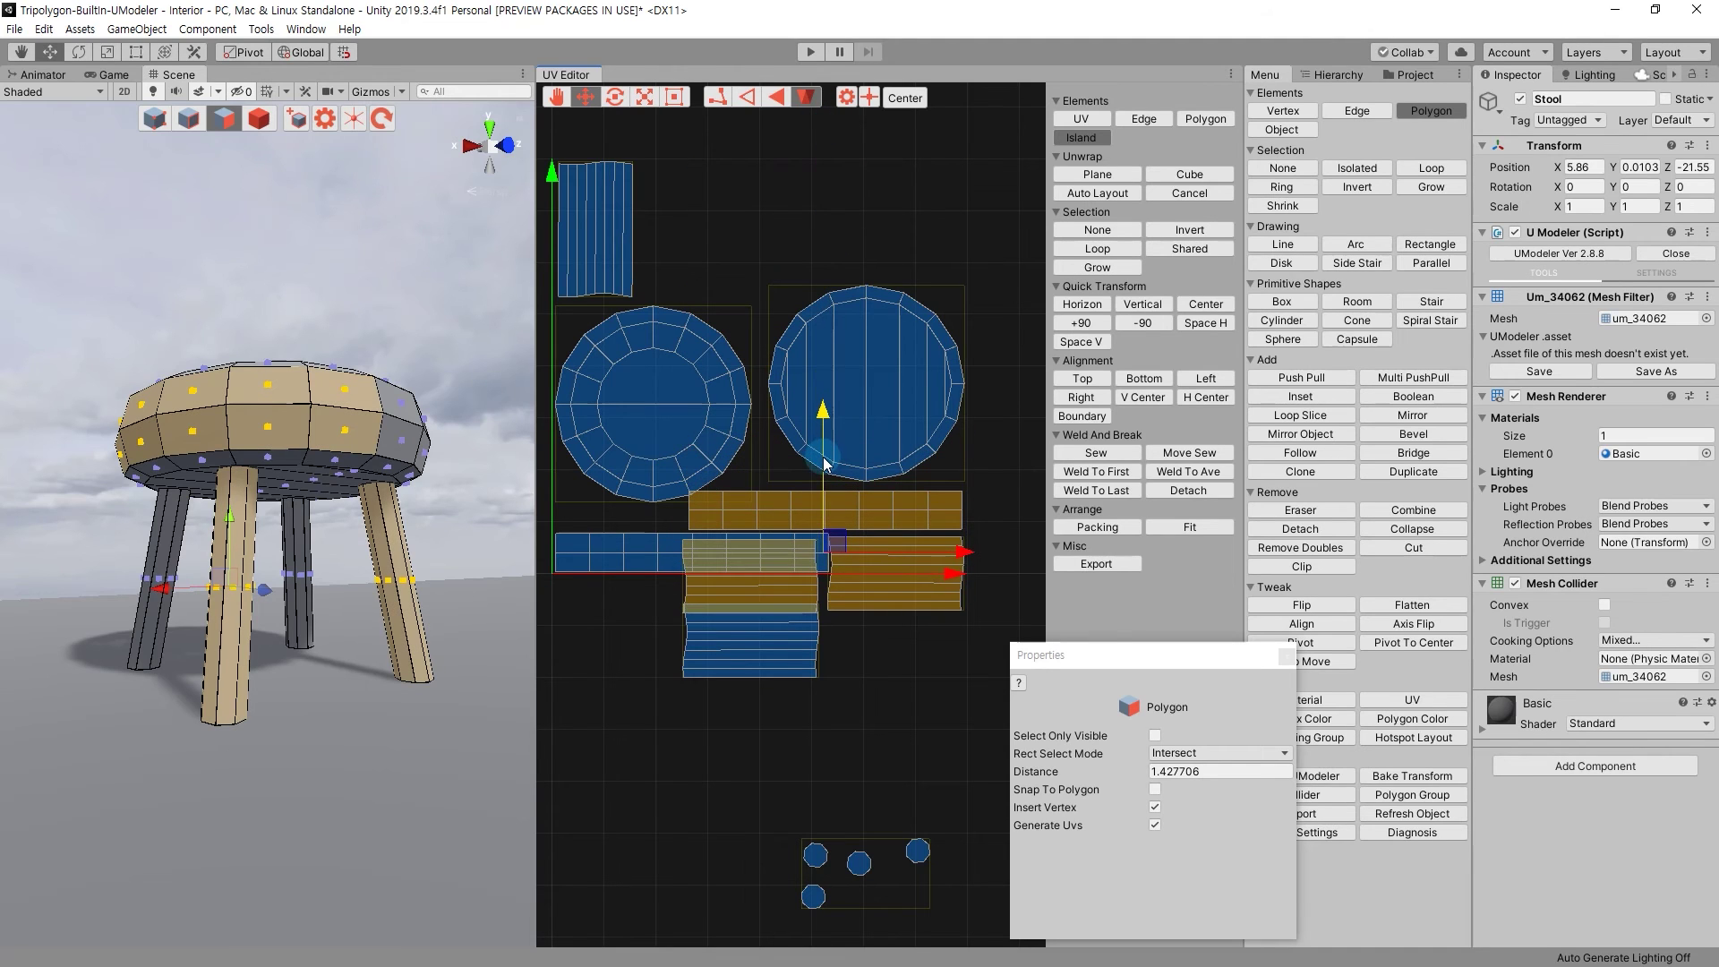
{"action": "left_click", "coordinate": [884, 355]}
{"action": "left_click_drag", "start_coordinate": [891, 246], "coordinate": [898, 122]}
Try moving the lower strip islands up, undoing the missteps back to the tidy layout.
{"action": "left_click", "coordinate": [904, 405]}
{"action": "left_click_drag", "start_coordinate": [924, 575], "coordinate": [738, 197]}
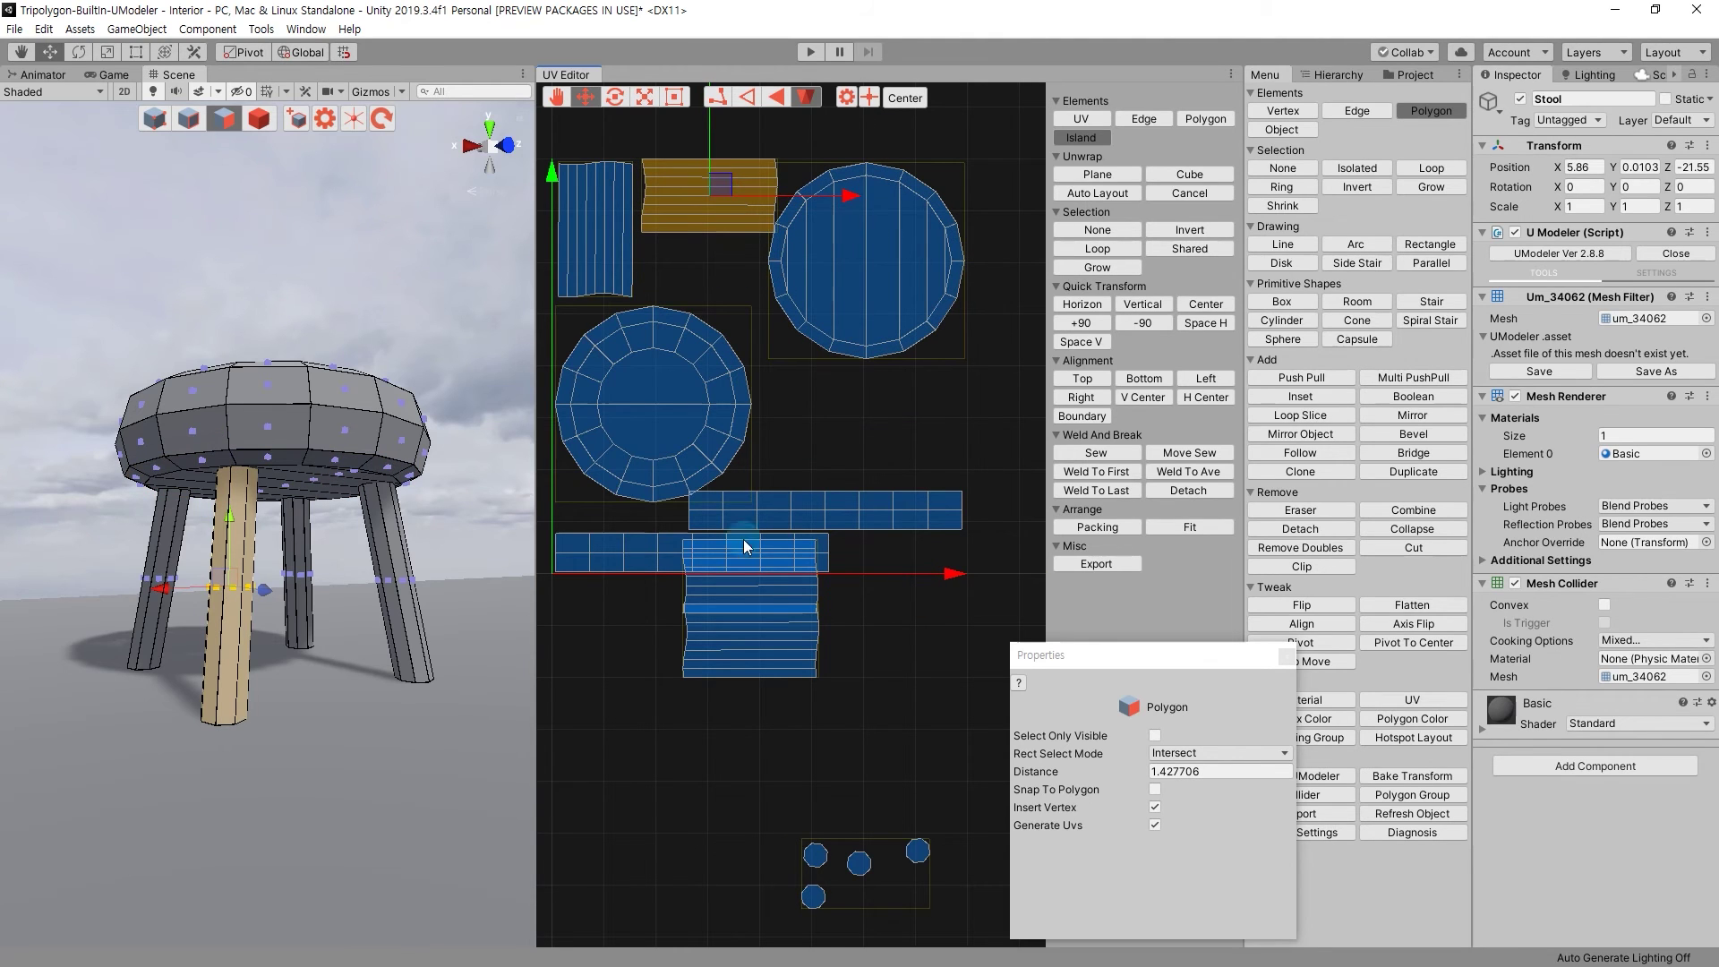
{"action": "left_click", "coordinate": [750, 638]}
{"action": "left_click_drag", "start_coordinate": [749, 637], "coordinate": [886, 403]}
{"action": "mouse_move", "coordinate": [770, 621]}
{"action": "left_mouse_down"}
{"action": "mouse_move", "coordinate": [869, 485]}
{"action": "mouse_move", "coordinate": [852, 469]}
{"action": "left_mouse_up"}
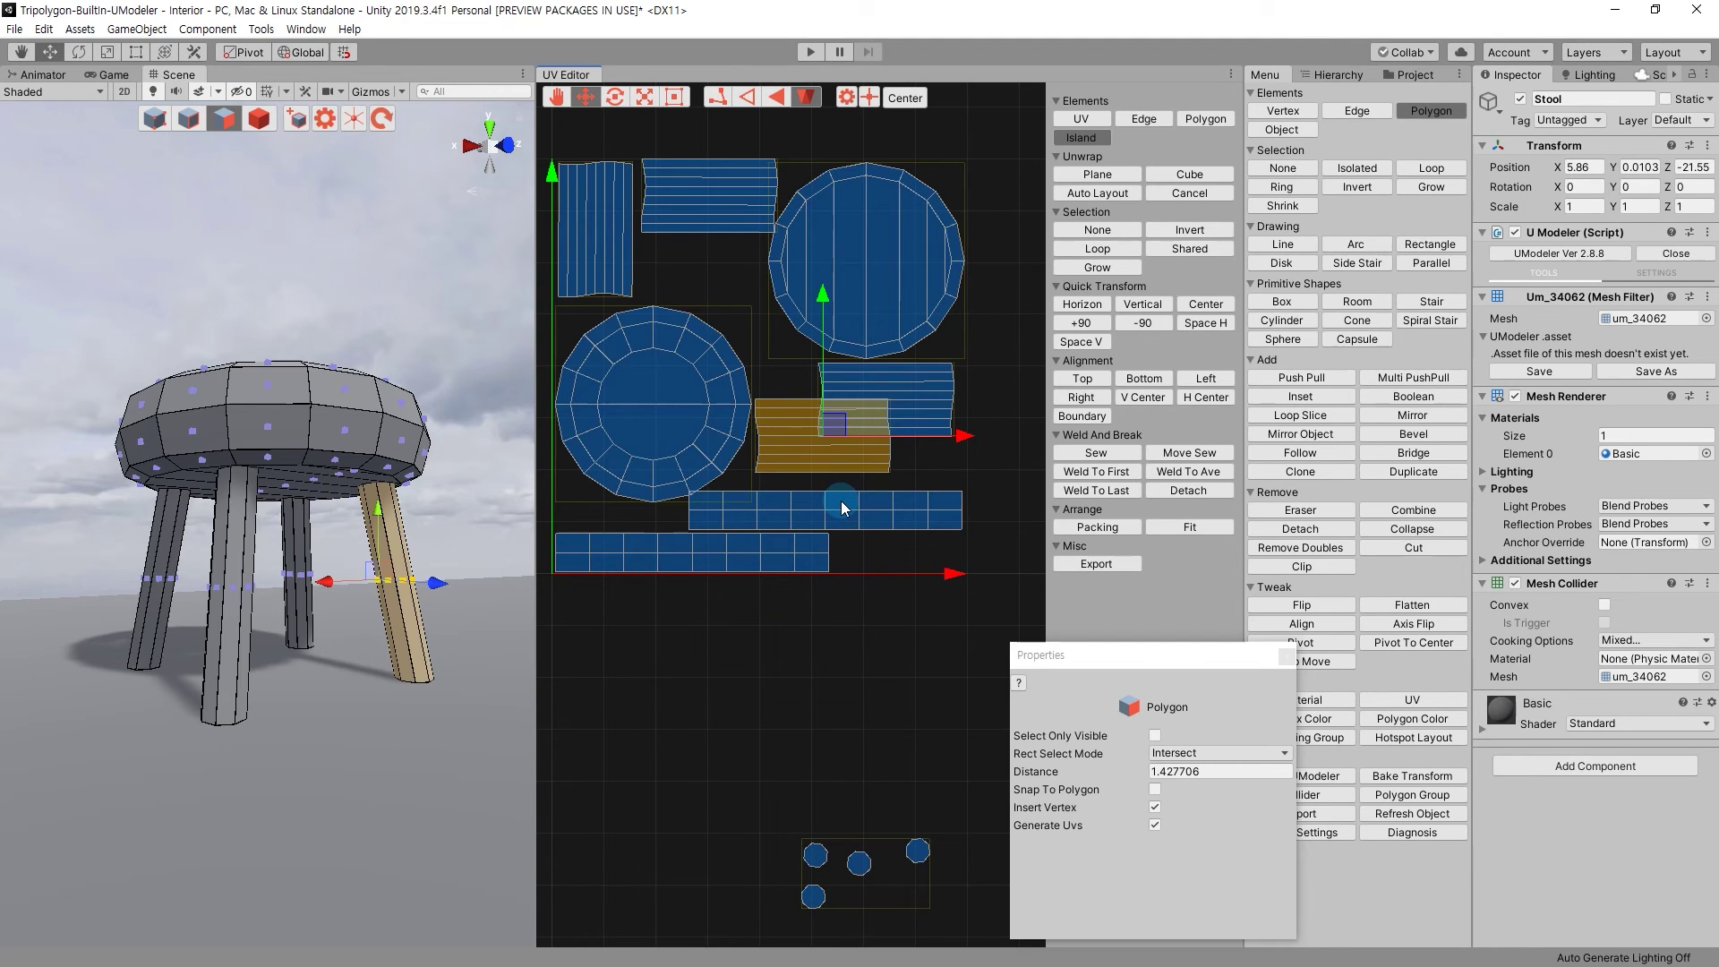
{"action": "key", "text": "ctrl+z"}
{"action": "key", "text": "ctrl+z"}
{"action": "key", "text": "ctrl+z"}
{"action": "key", "text": "ctrl+z"}
{"action": "key", "text": "ctrl+z"}
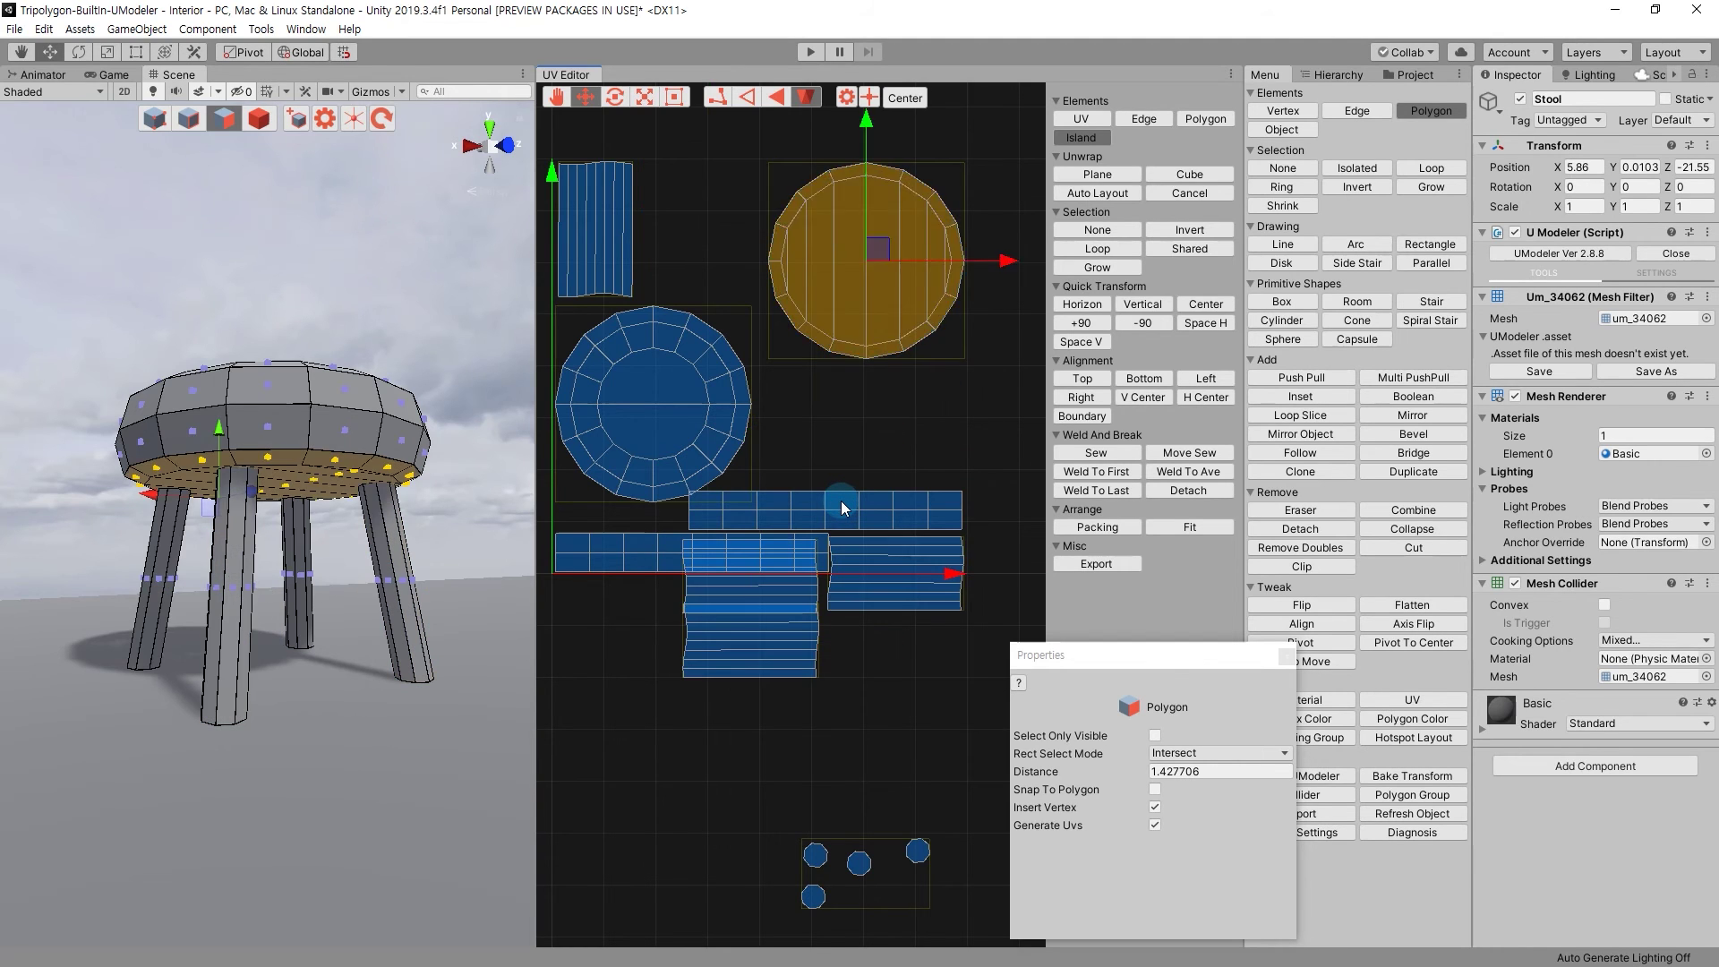
{"action": "key", "text": "ctrl+z"}
{"action": "left_click", "coordinate": [892, 584]}
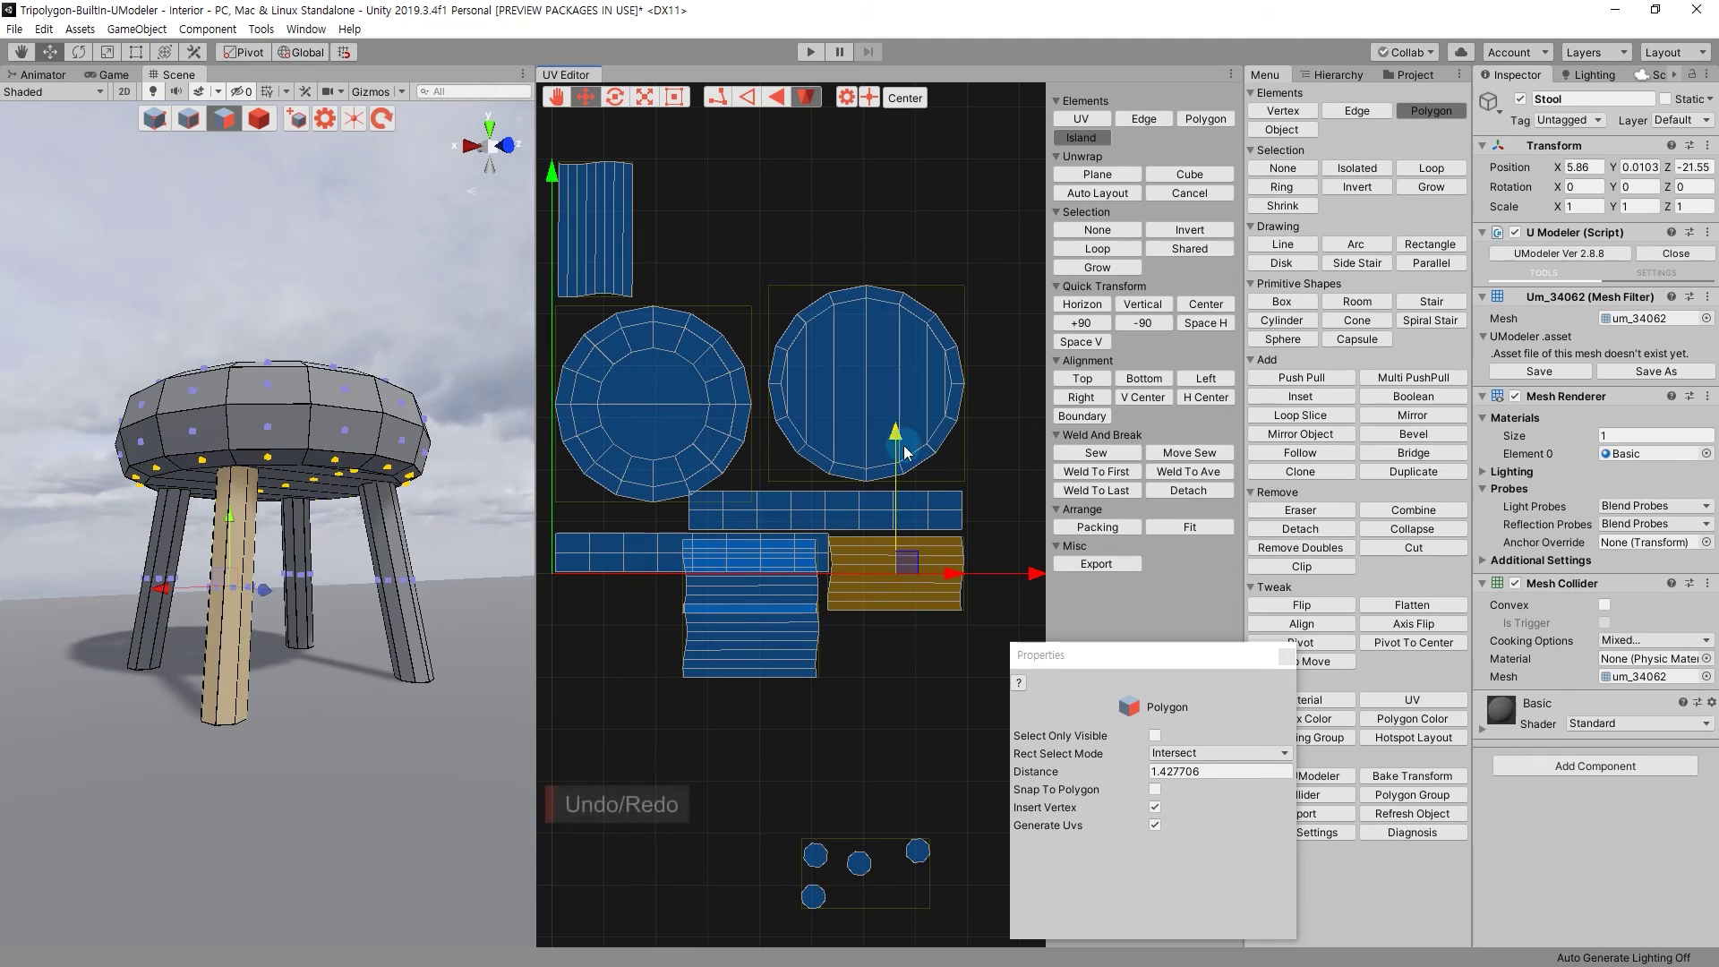
{"action": "left_click_drag", "start_coordinate": [902, 450], "coordinate": [922, 563]}
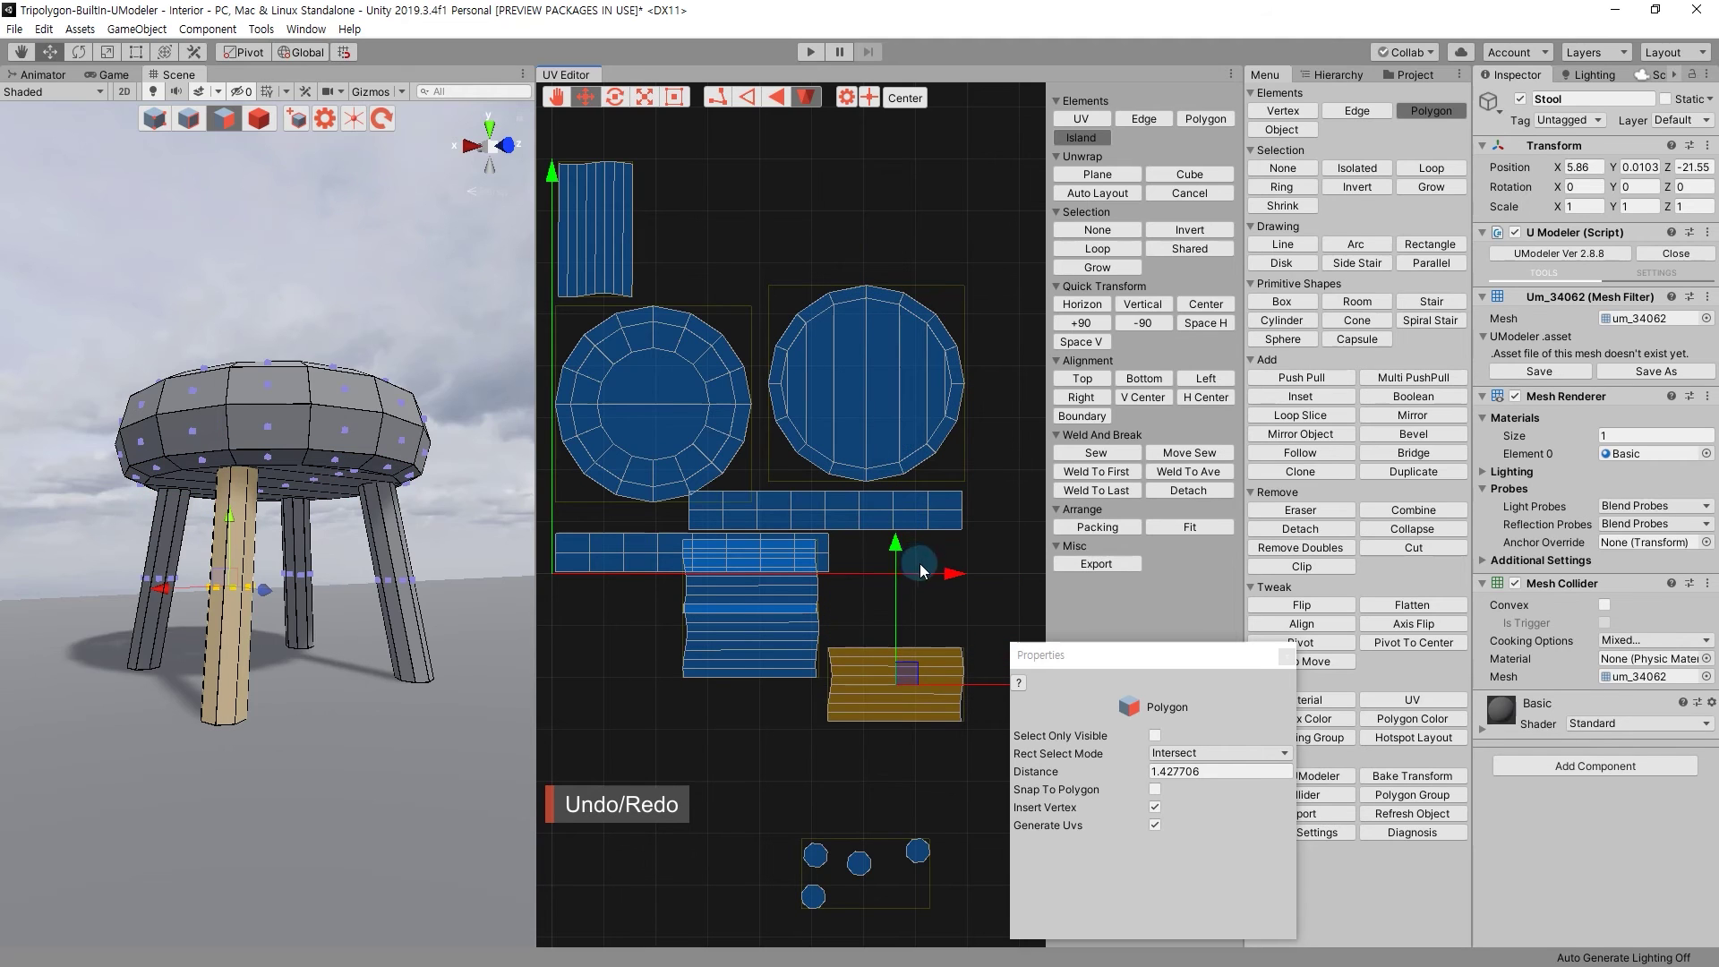
{"action": "key", "text": "ctrl+z"}
{"action": "key", "text": "ctrl+z"}
{"action": "key", "text": "ctrl+z"}
{"action": "key", "text": "ctrl+z"}
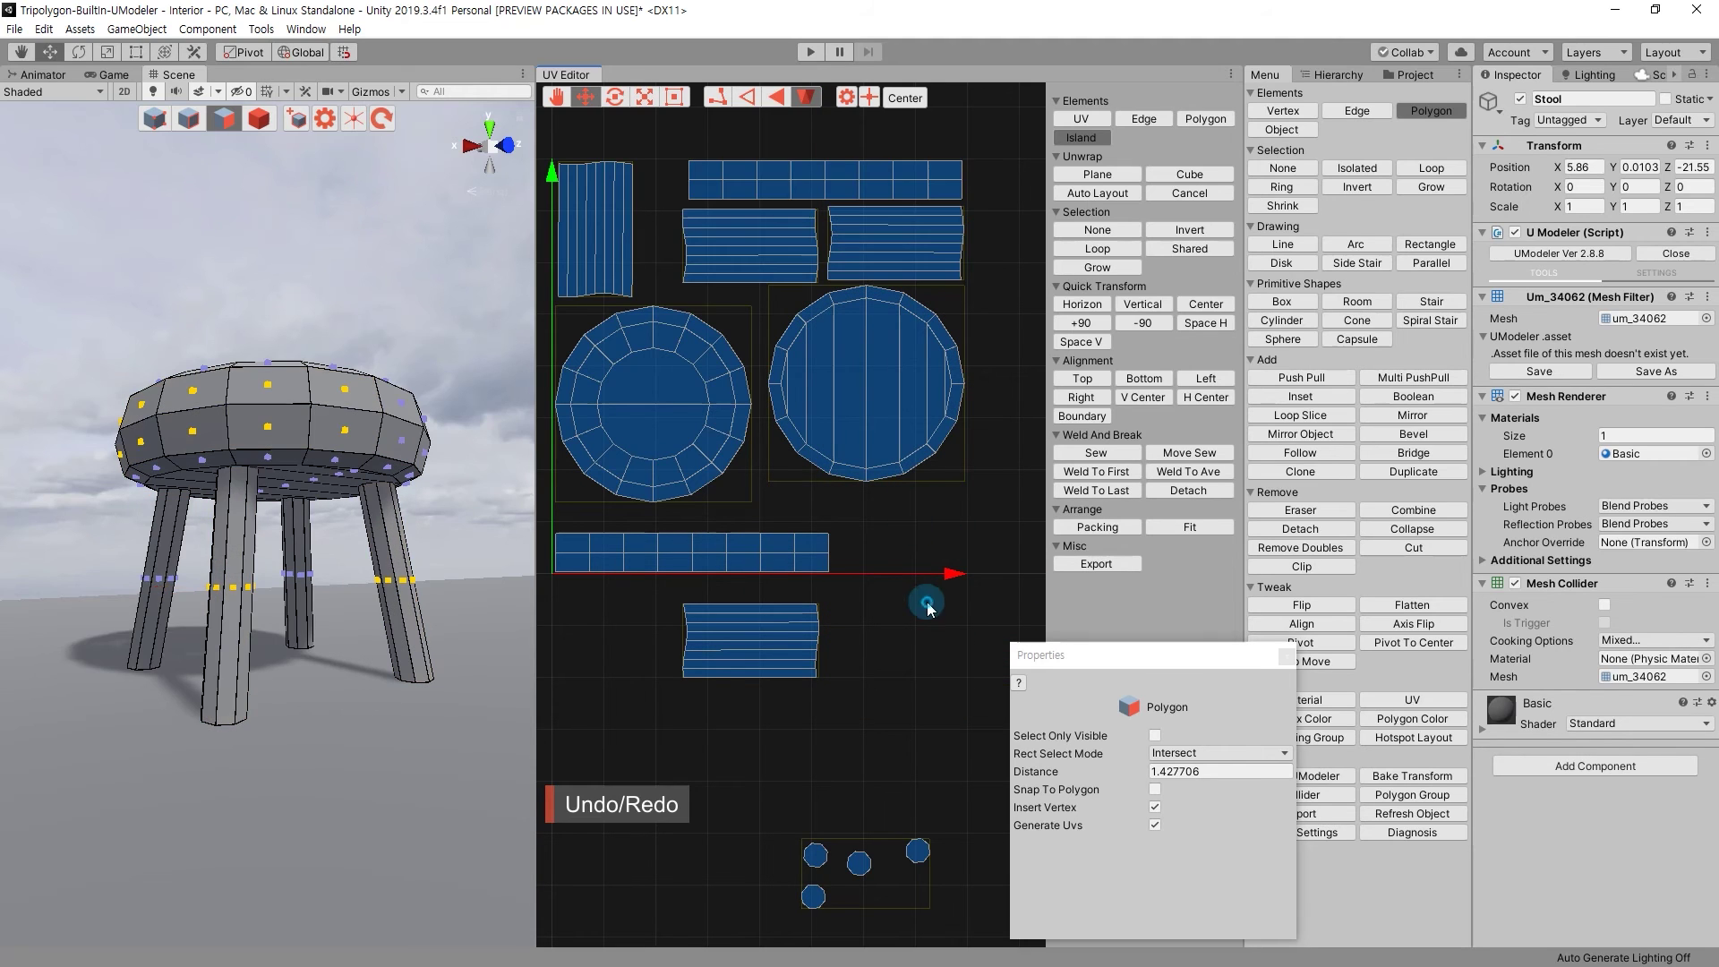
{"action": "key", "text": "ctrl+z"}
Place a leg strip beside the right disc and raise both seat discs to the top.
{"action": "left_click_drag", "start_coordinate": [775, 639], "coordinate": [920, 530]}
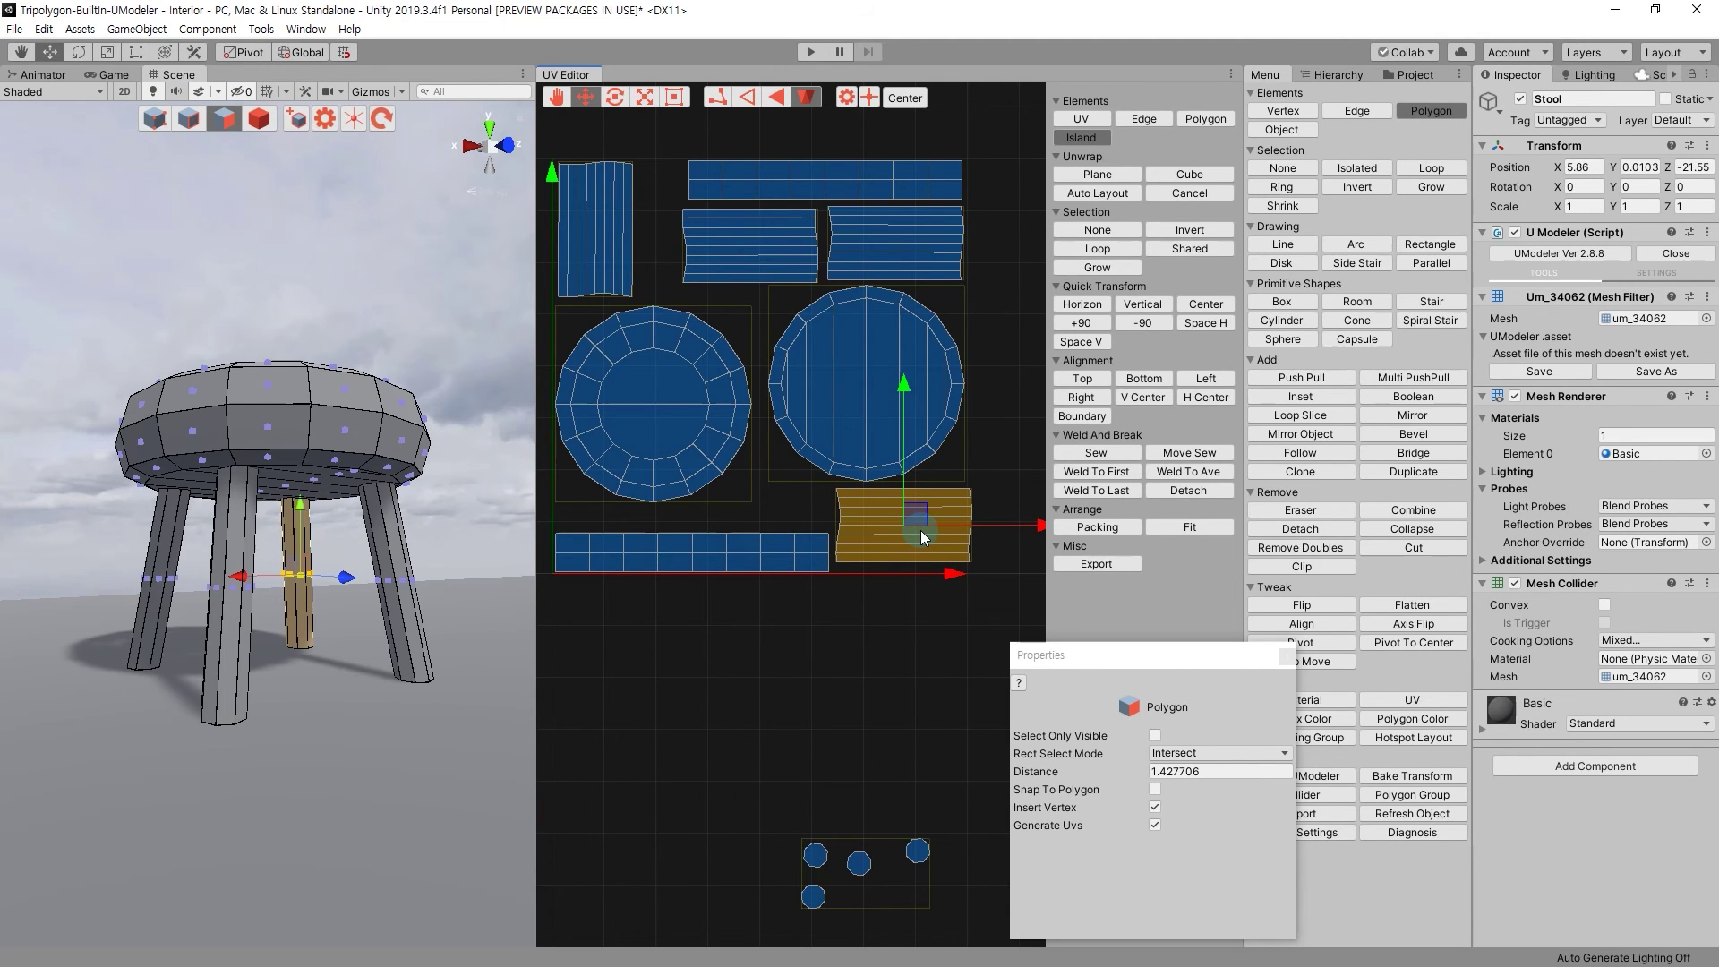
{"action": "left_click_drag", "start_coordinate": [976, 443], "coordinate": [668, 372]}
{"action": "left_click_drag", "start_coordinate": [756, 275], "coordinate": [761, 4]}
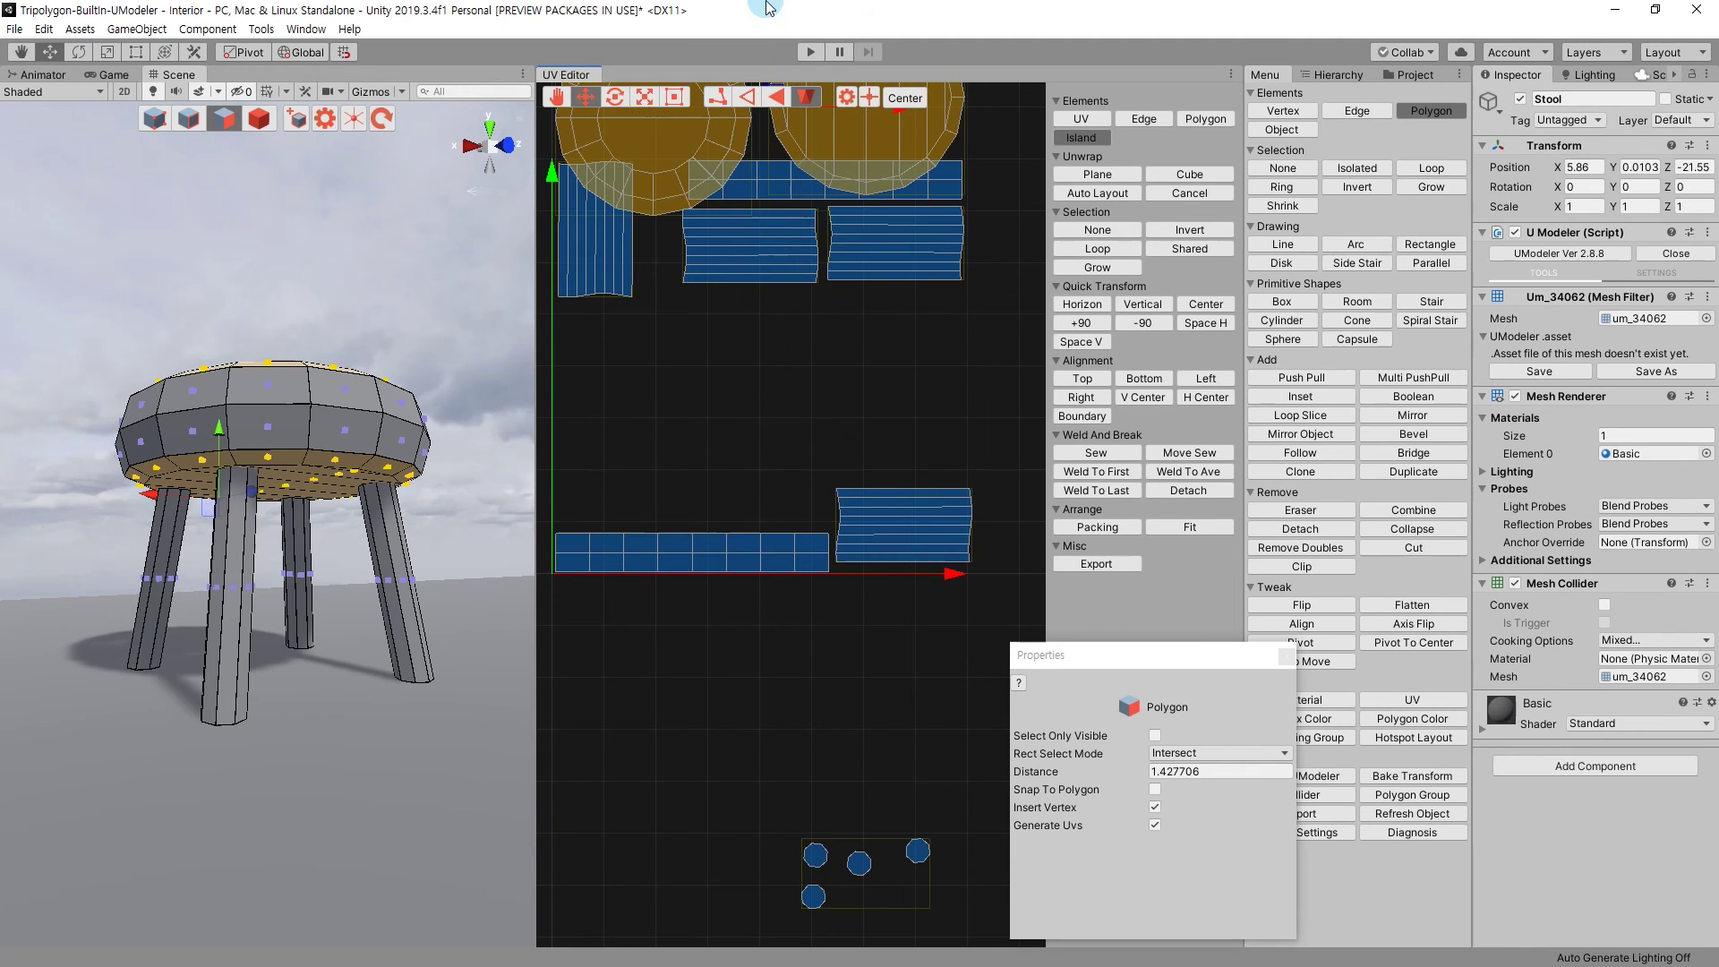
Select all the strip islands and move them below the seat discs.
{"action": "left_click_drag", "start_coordinate": [963, 337], "coordinate": [616, 199]}
{"action": "middle_click_drag", "start_coordinate": [802, 218], "coordinate": [834, 491]}
{"action": "mouse_move", "coordinate": [699, 267]}
{"action": "left_mouse_down", "text": "ctrl"}
{"action": "mouse_move", "coordinate": [776, 347]}
{"action": "mouse_move", "coordinate": [806, 498]}
{"action": "left_mouse_up", "text": "ctrl"}
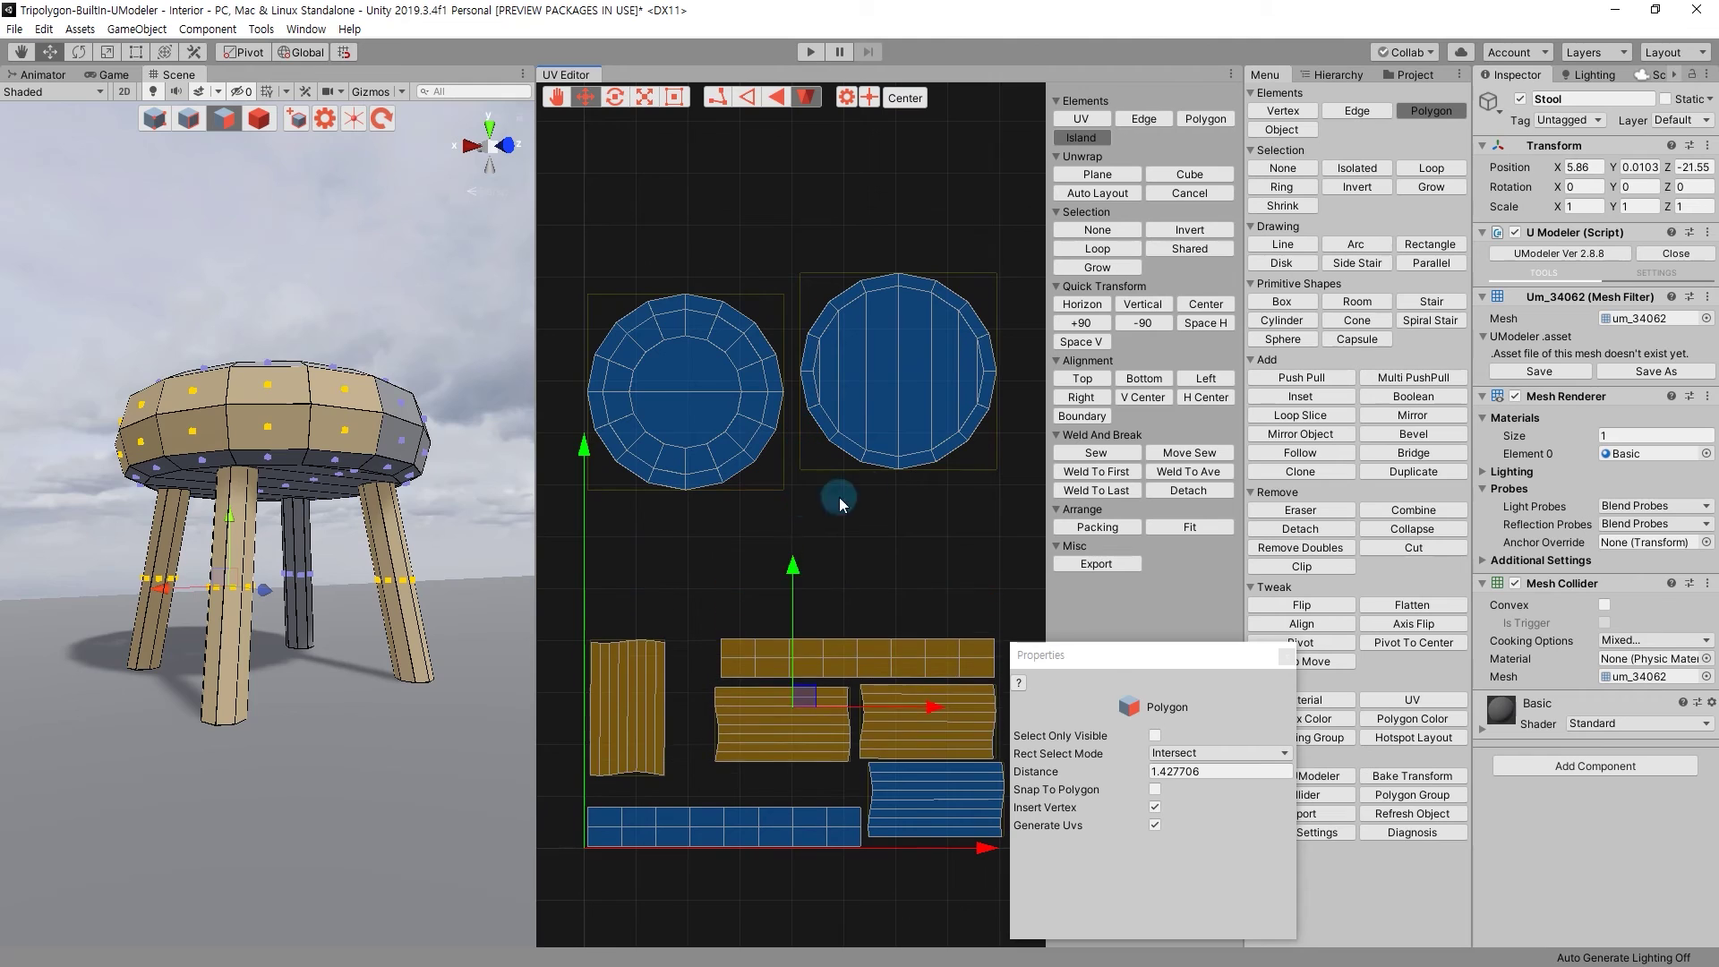
{"action": "left_click", "coordinate": [806, 498]}
Move both seat discs down, undoing a stray sideways shift of the left disc.
{"action": "left_click", "coordinate": [882, 295]}
{"action": "mouse_move", "coordinate": [882, 295]}
{"action": "left_mouse_down"}
{"action": "mouse_move", "coordinate": [885, 462]}
{"action": "mouse_move", "coordinate": [906, 414]}
{"action": "left_mouse_up"}
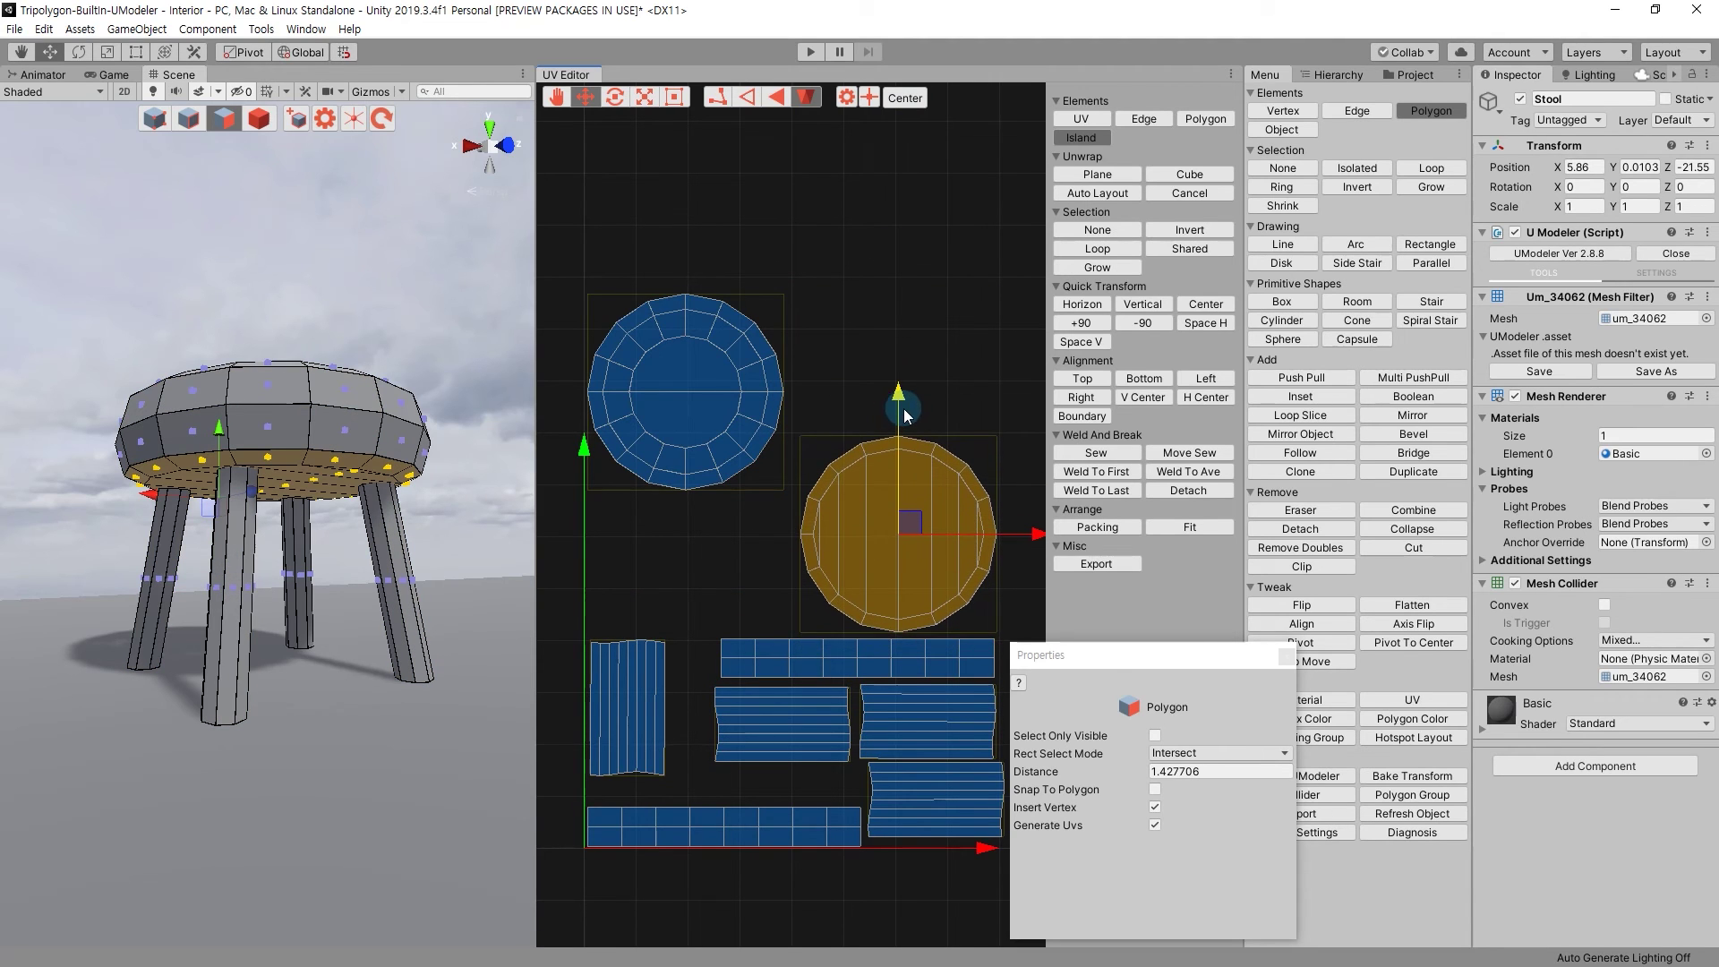
{"action": "left_click", "coordinate": [761, 403]}
{"action": "left_click_drag", "start_coordinate": [662, 238], "coordinate": [698, 412]}
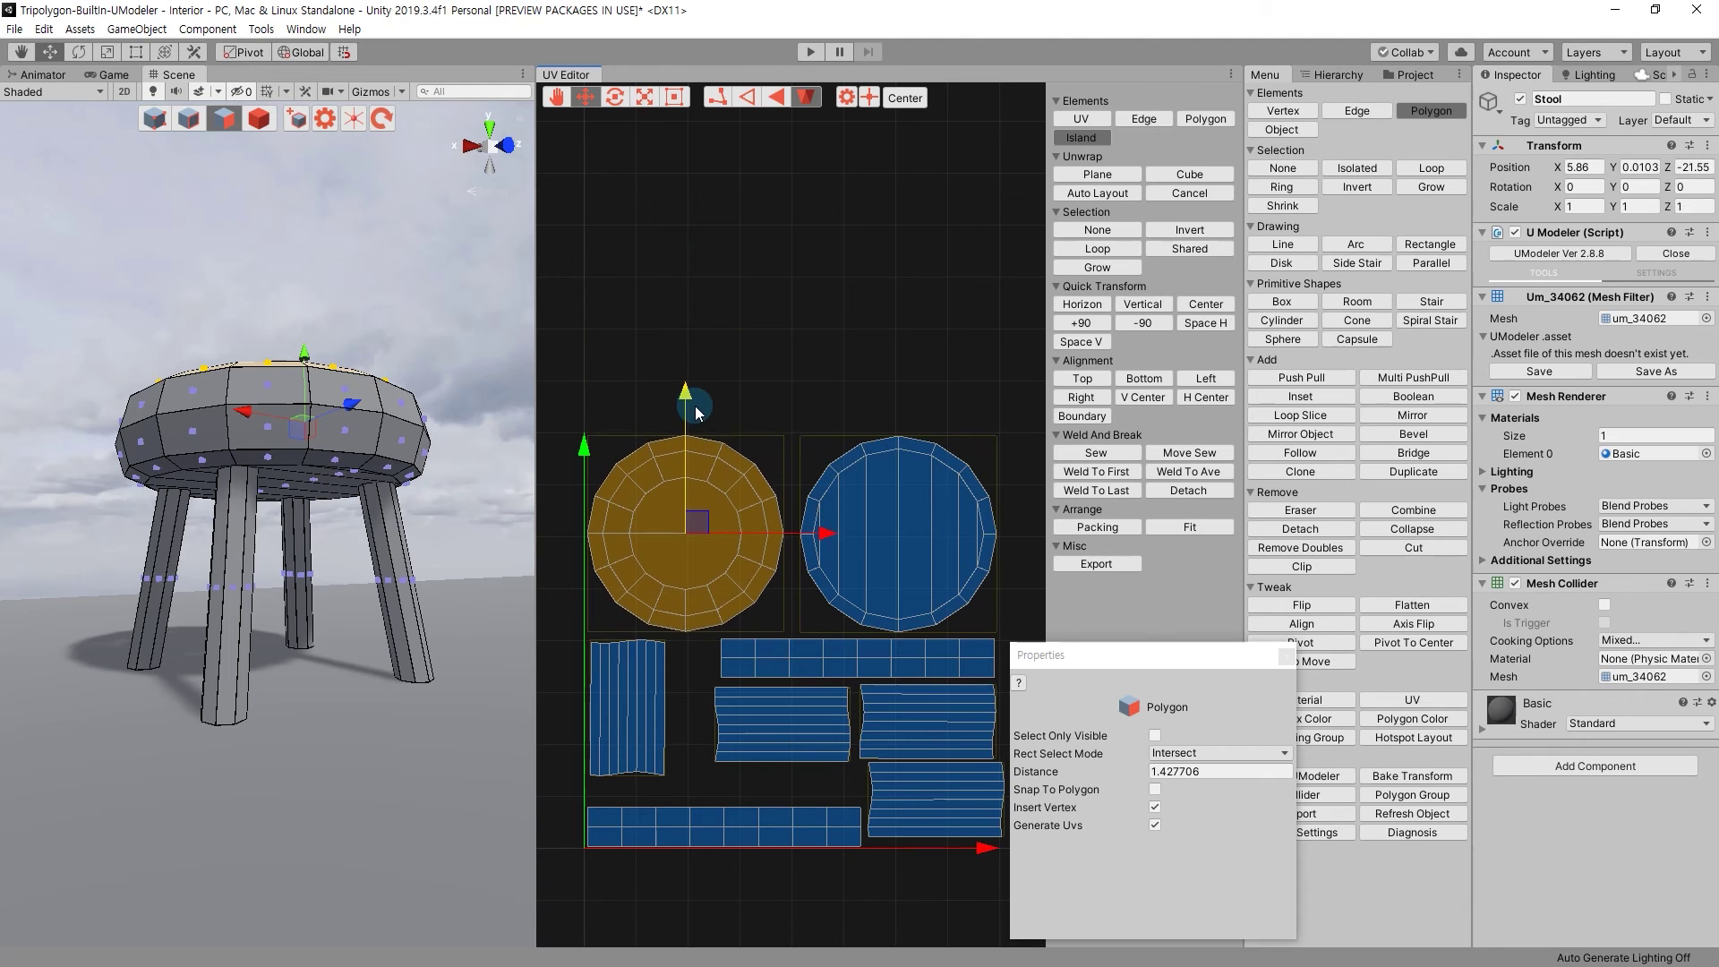
{"action": "middle_click_drag", "start_coordinate": [696, 412], "coordinate": [743, 412]}
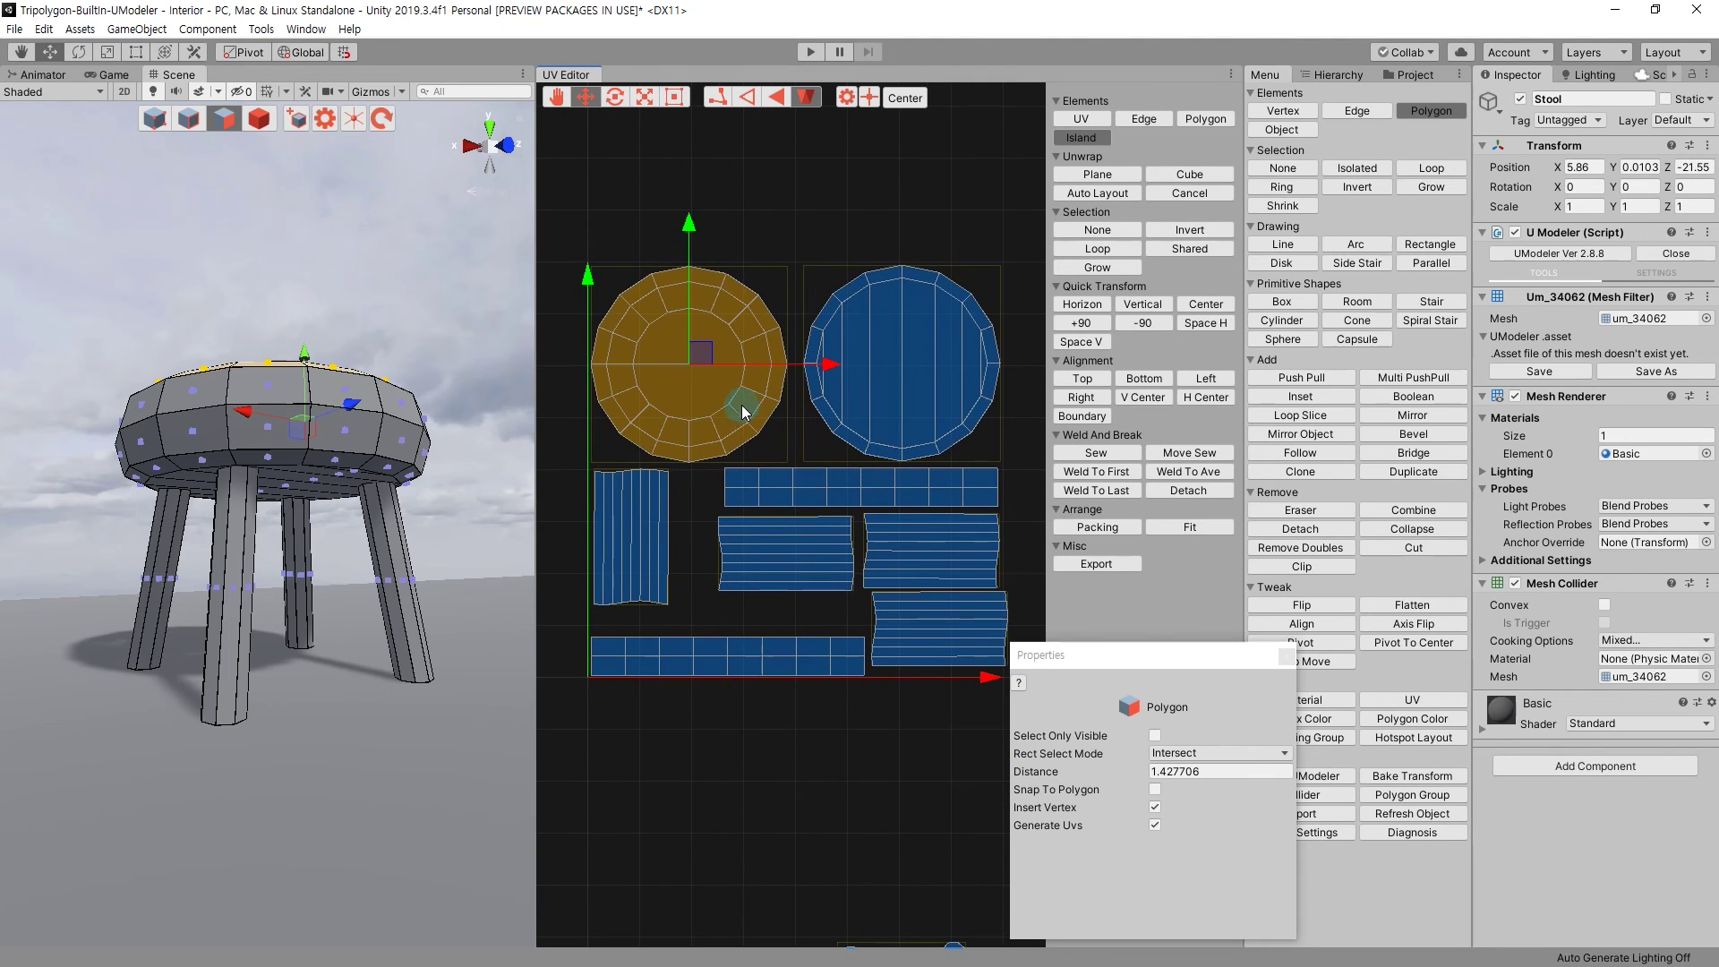
{"action": "left_click_drag", "start_coordinate": [833, 363], "coordinate": [840, 369]}
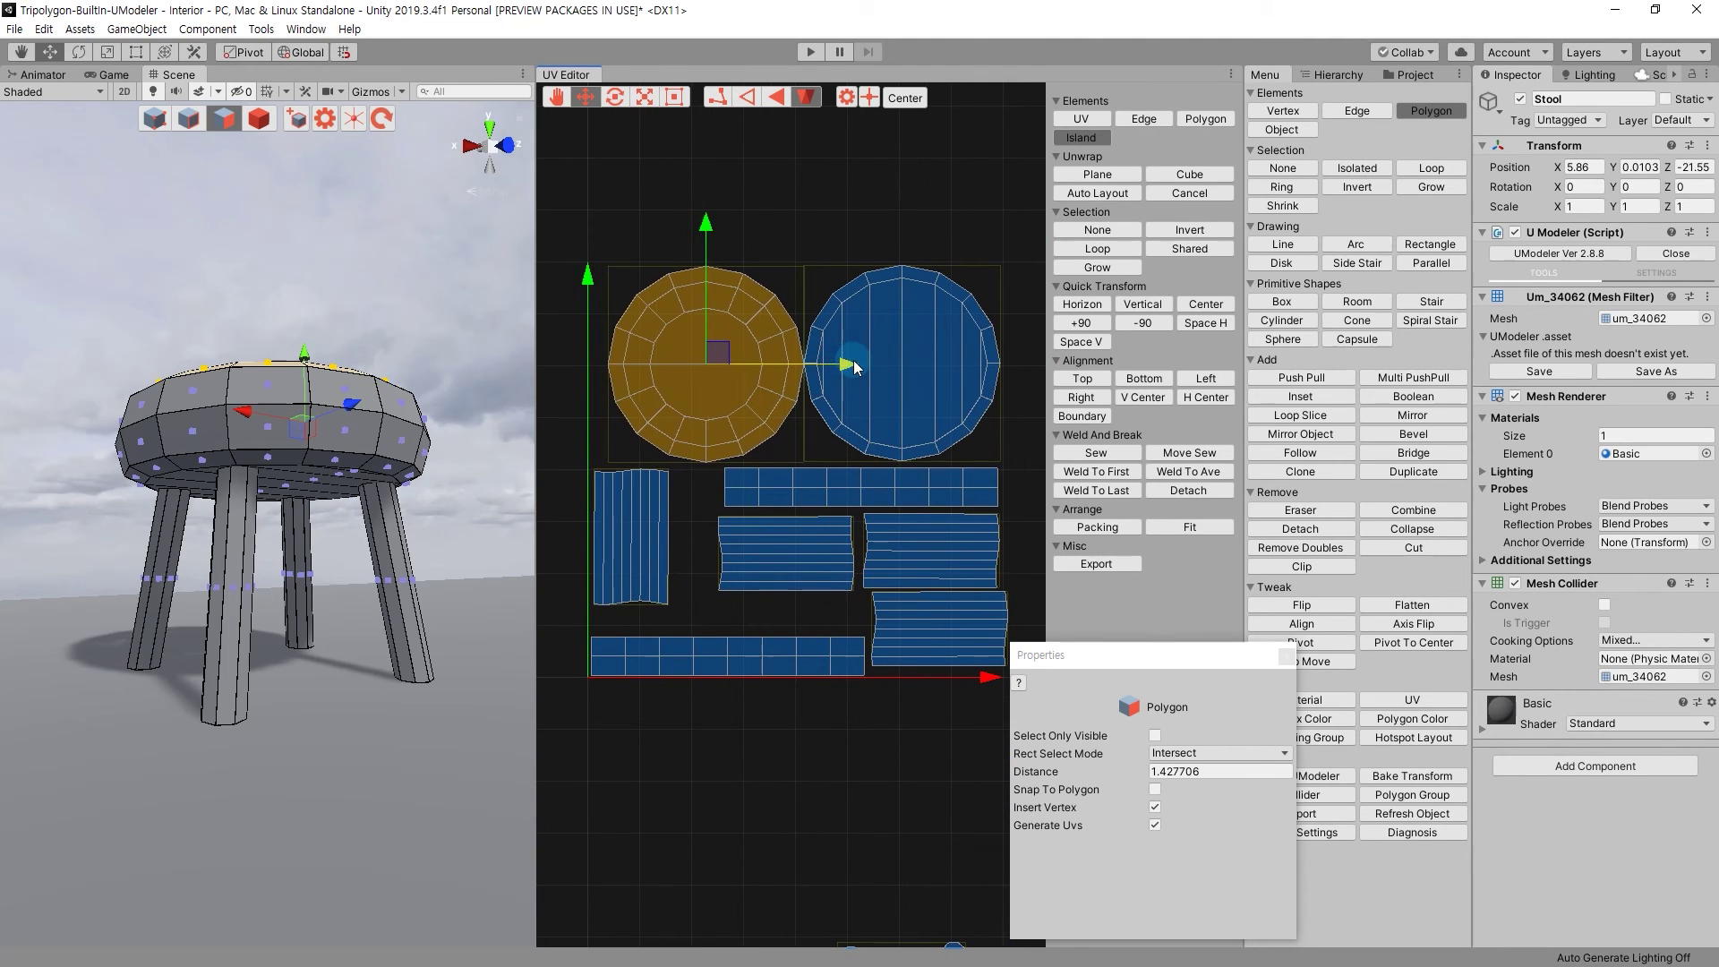
{"action": "key", "text": "ctrl+z"}
{"action": "middle_click_drag", "start_coordinate": [824, 529], "coordinate": [678, 474]}
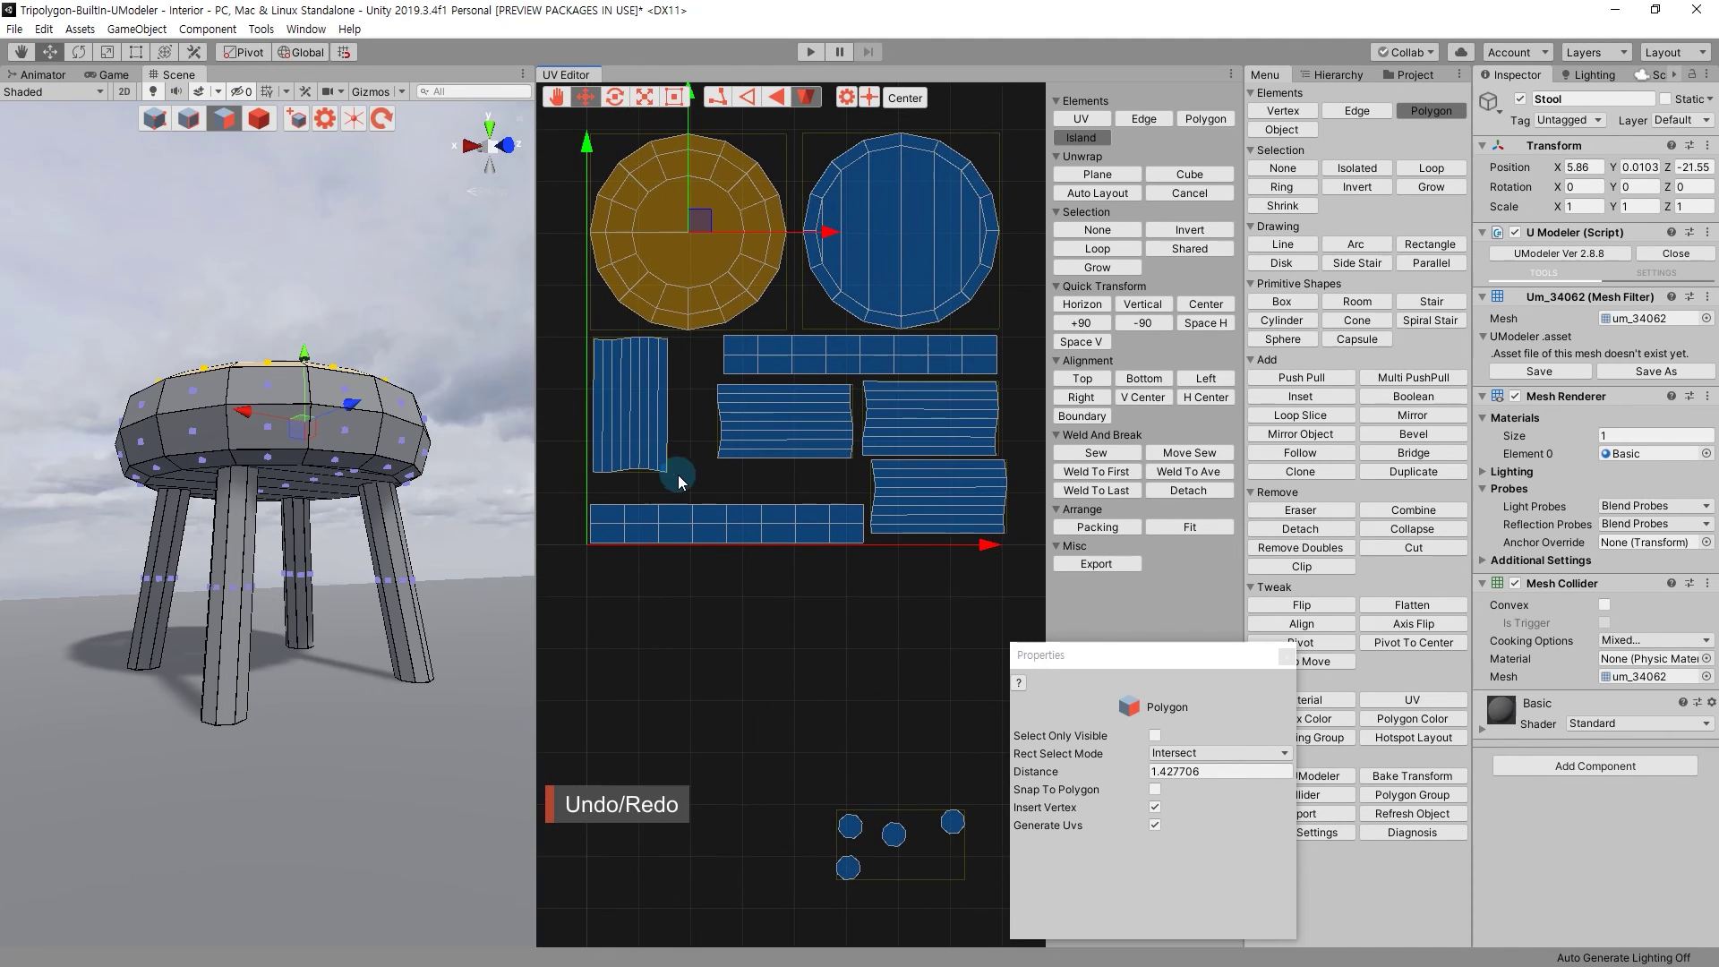
Lower the long seat-side strip above the bottom strip and shift a horizontal leg strip left.
{"action": "left_click", "coordinate": [871, 361]}
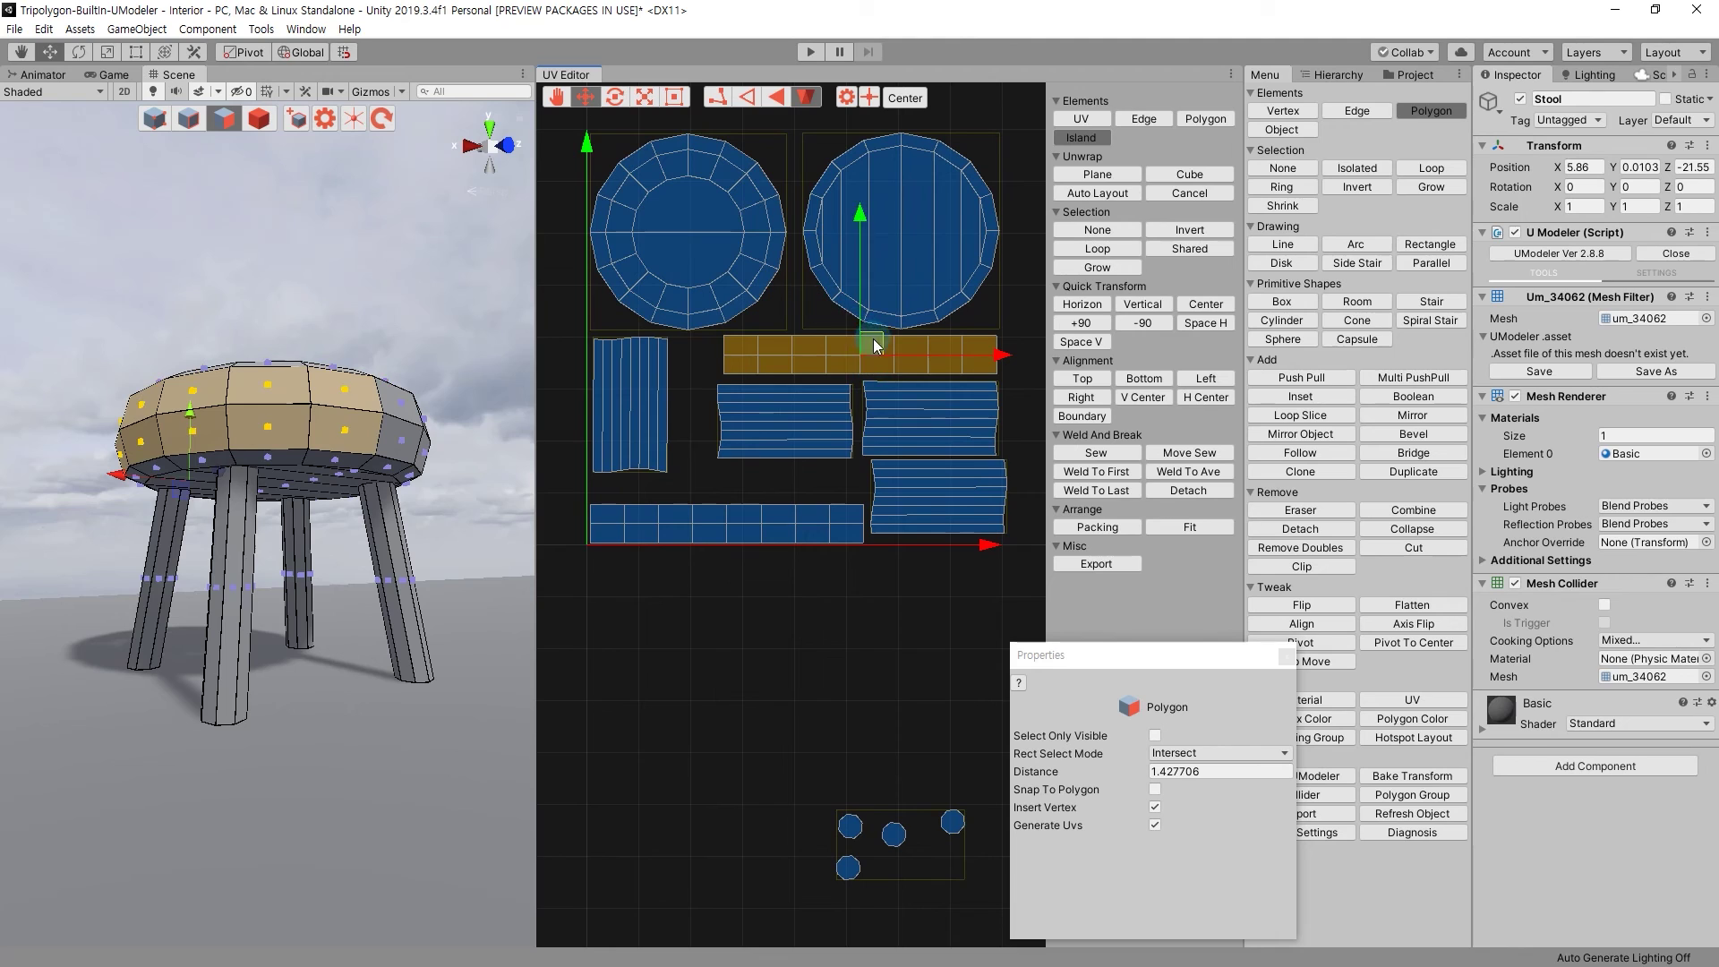
{"action": "left_click_drag", "start_coordinate": [874, 339], "coordinate": [740, 463]}
{"action": "left_click", "coordinate": [888, 362]}
{"action": "left_click", "coordinate": [652, 372]}
{"action": "left_click_drag", "start_coordinate": [847, 417], "coordinate": [793, 364]}
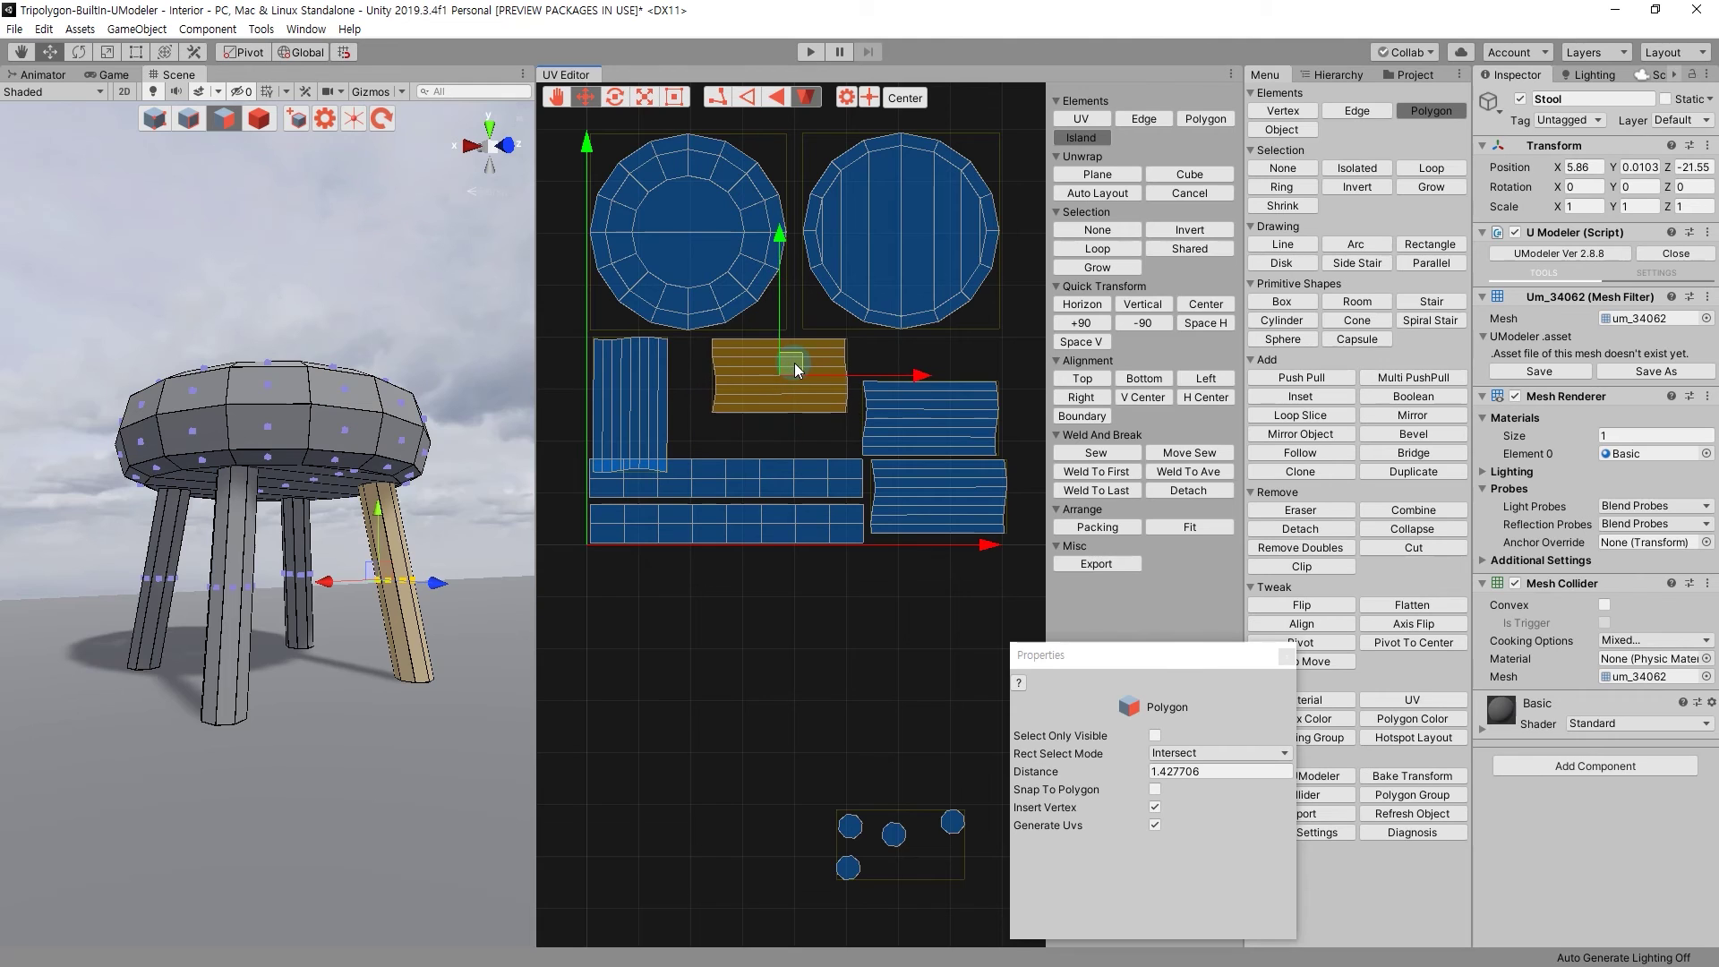
{"action": "left_click", "coordinate": [654, 380]}
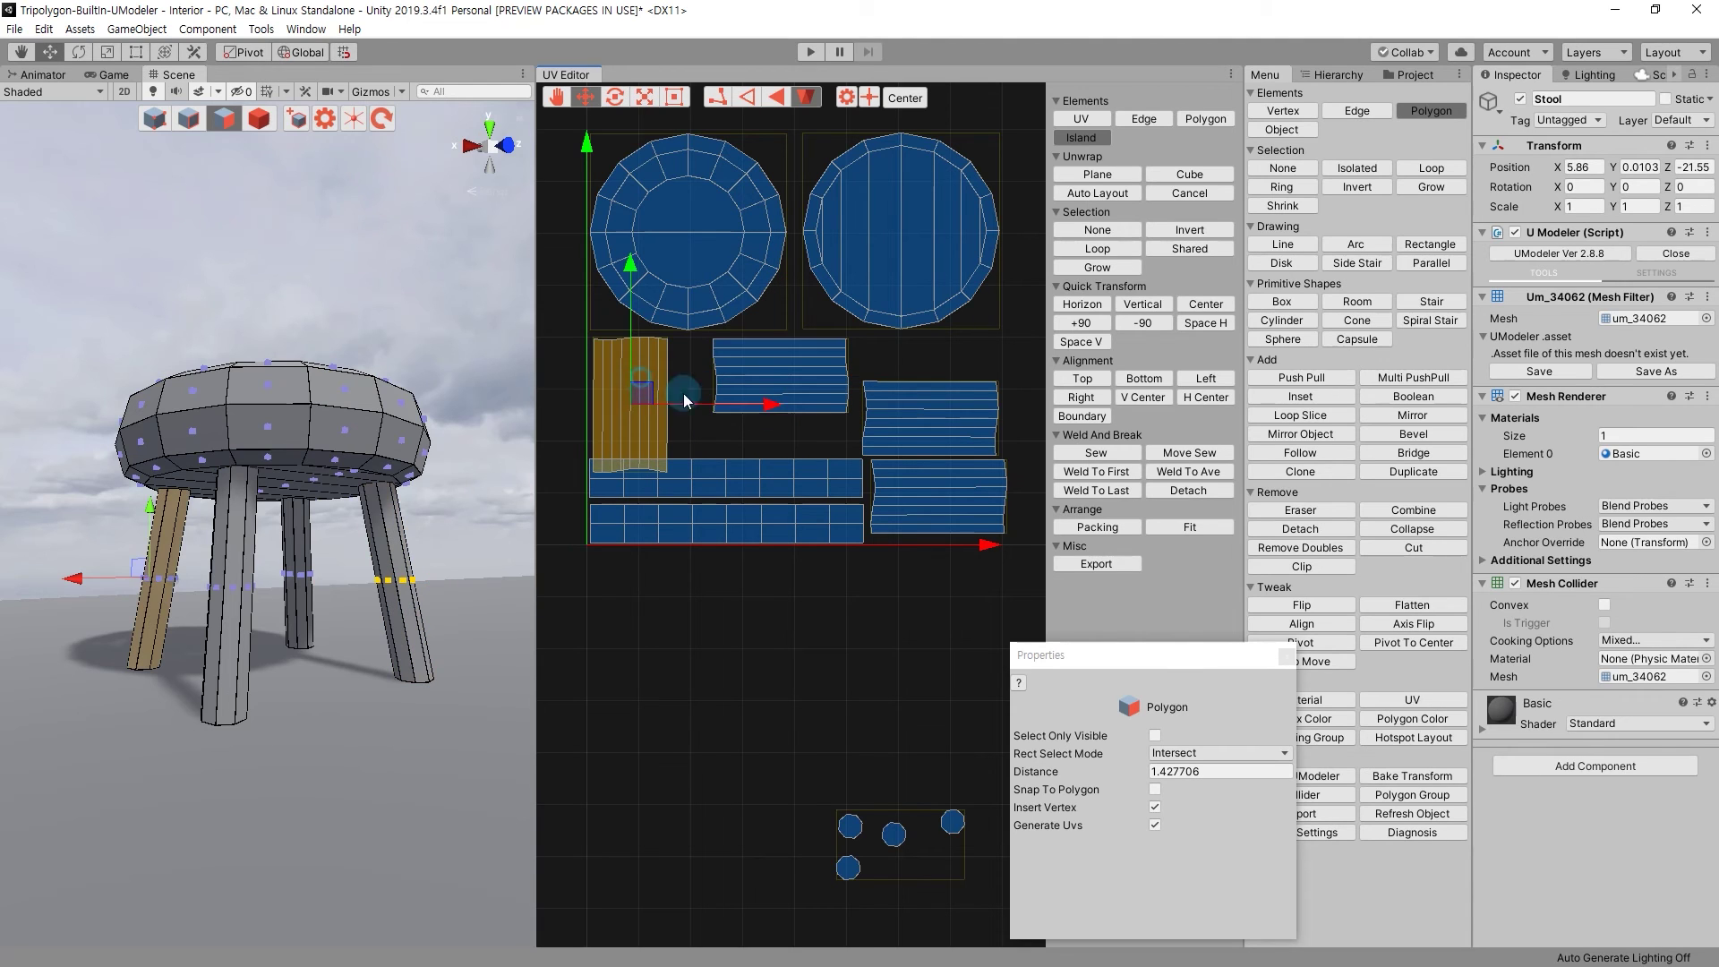
Turn a leg strip horizontal with +90 and place it in the row beside its neighbour.
{"action": "left_click", "coordinate": [1098, 327]}
{"action": "left_click_drag", "start_coordinate": [638, 383], "coordinate": [675, 362]}
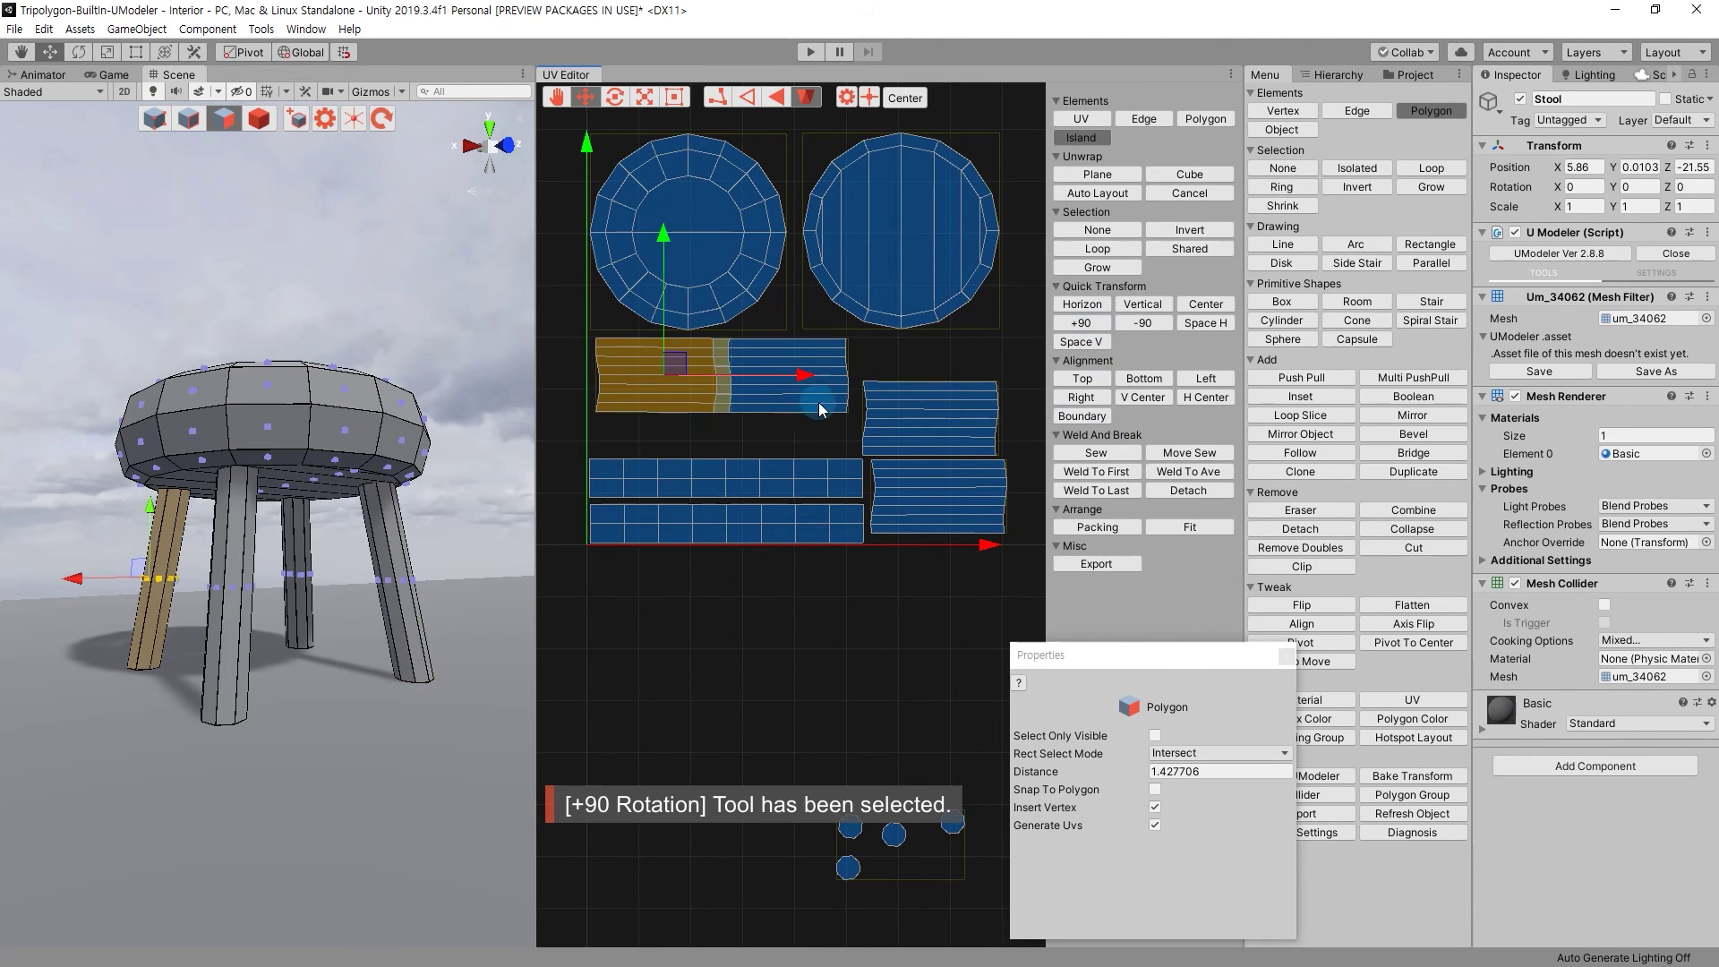
{"action": "left_click_drag", "start_coordinate": [806, 376], "coordinate": [951, 375]}
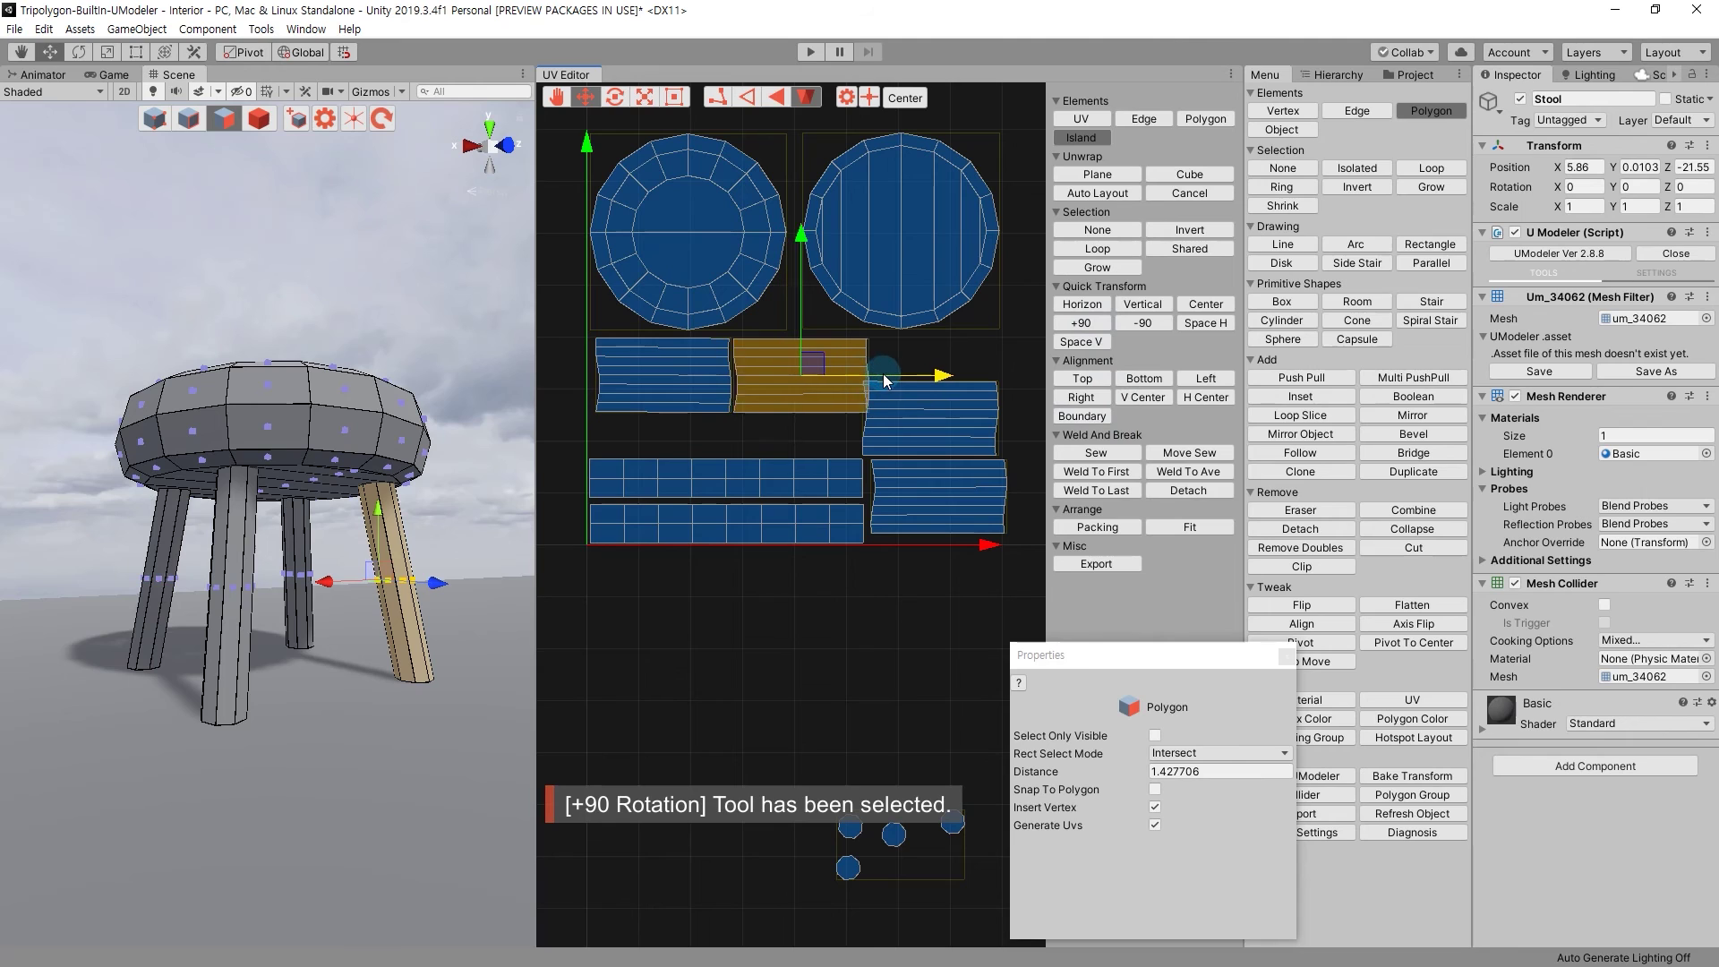
{"action": "left_click", "coordinate": [932, 459]}
Move the lower-right leg strip up into position and rotate it vertical.
{"action": "left_click", "coordinate": [933, 412]}
{"action": "left_click", "coordinate": [960, 467]}
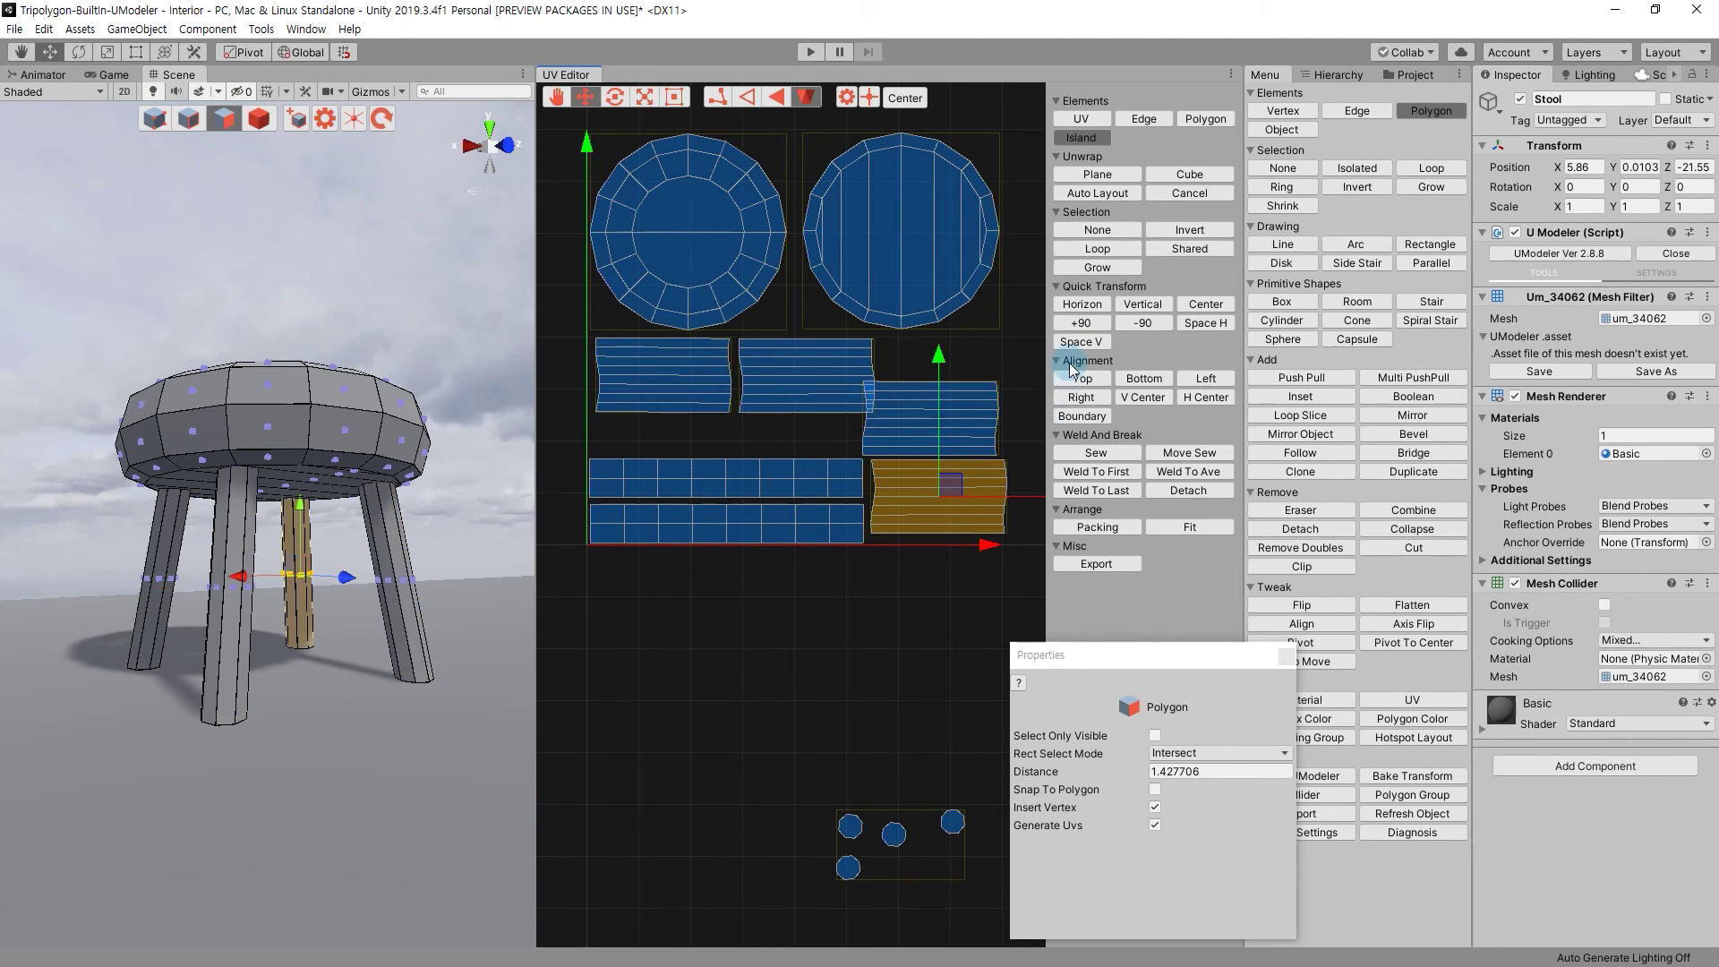
{"action": "left_click_drag", "start_coordinate": [945, 479], "coordinate": [958, 365]}
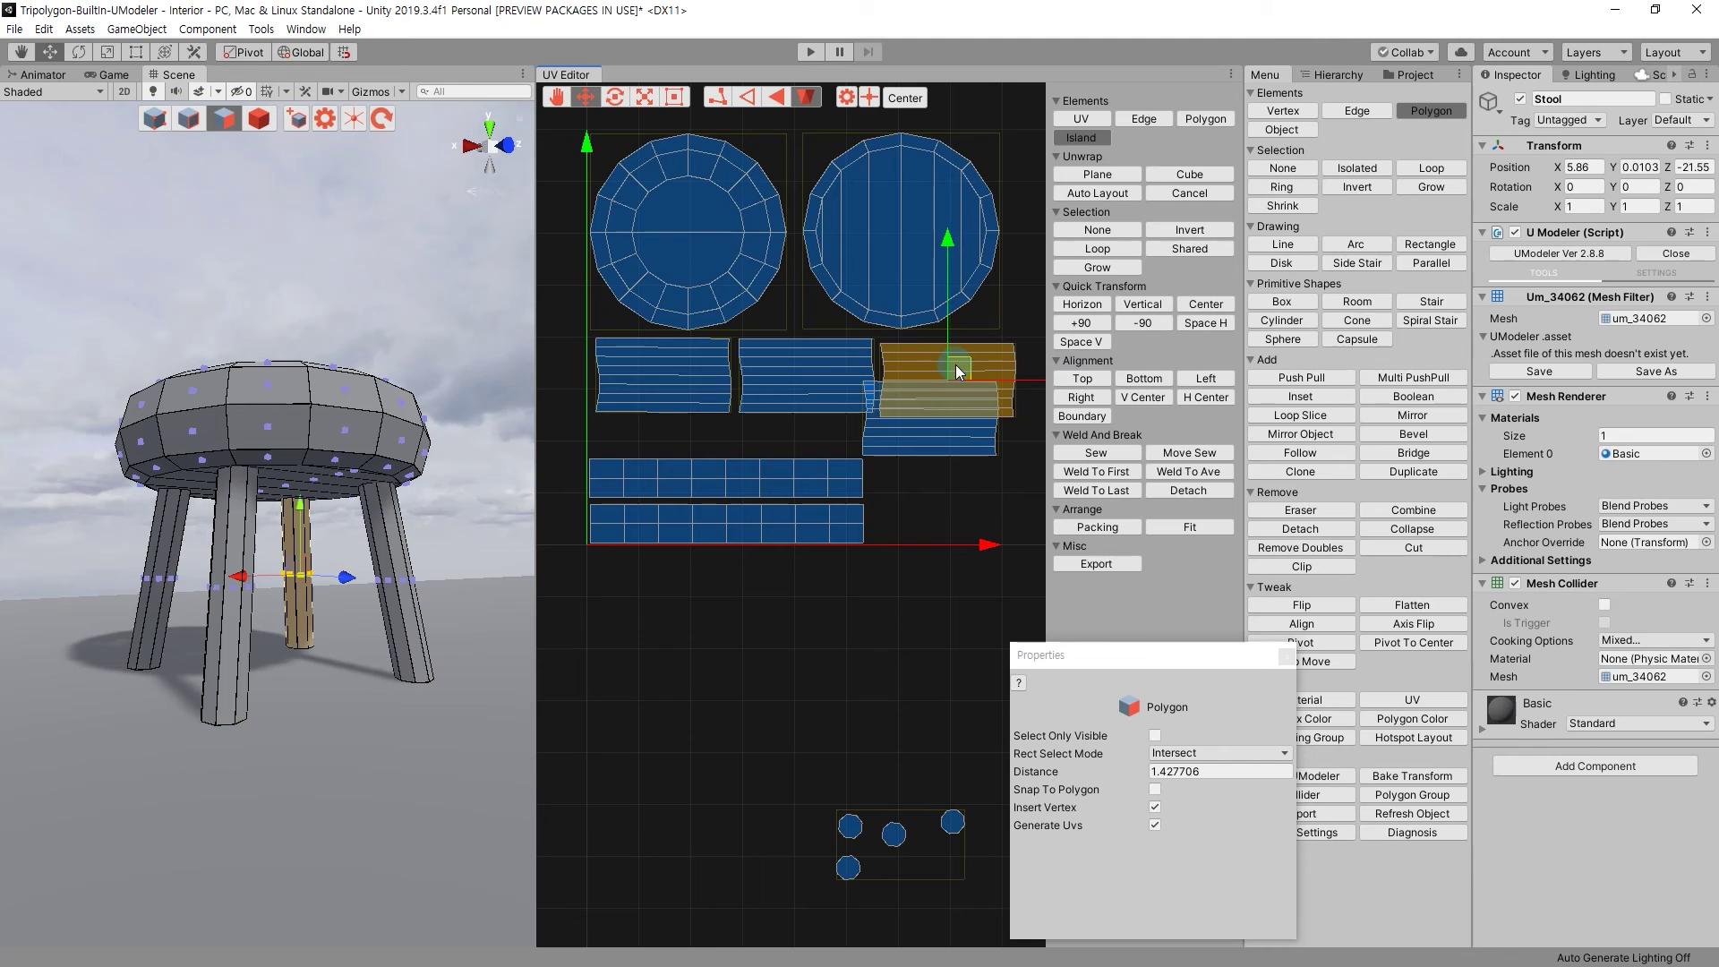
{"action": "left_click_drag", "start_coordinate": [957, 371], "coordinate": [966, 377]}
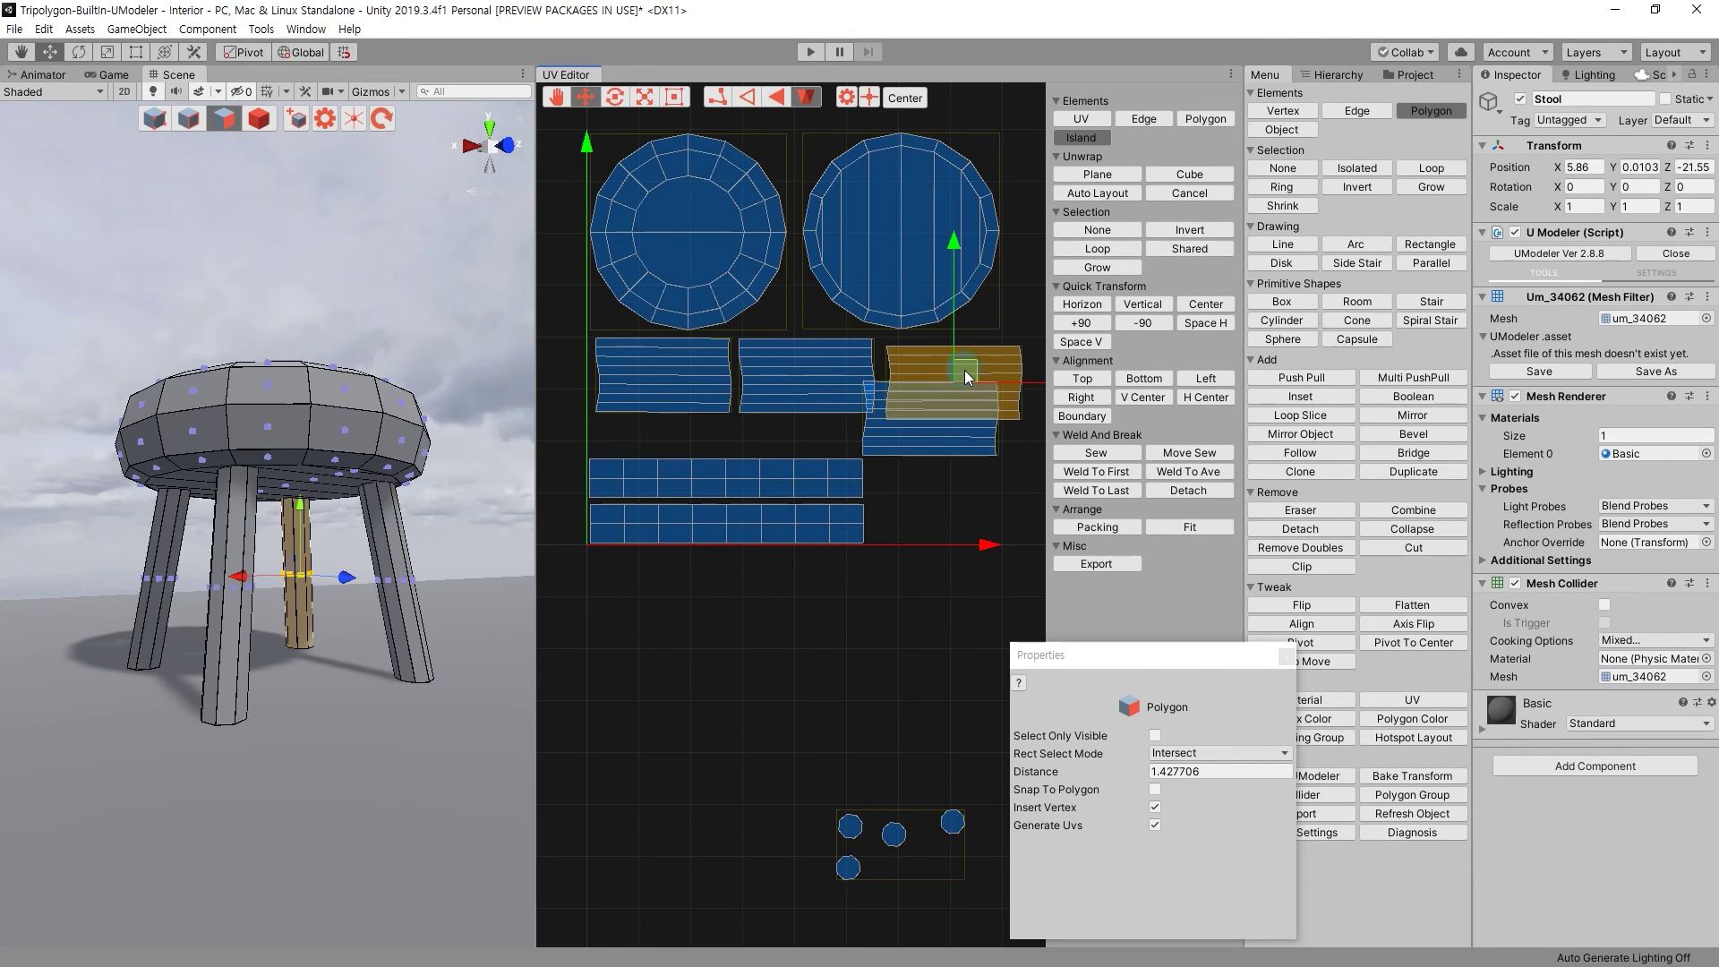
{"action": "left_click", "coordinate": [1151, 332]}
{"action": "left_click", "coordinate": [970, 384]}
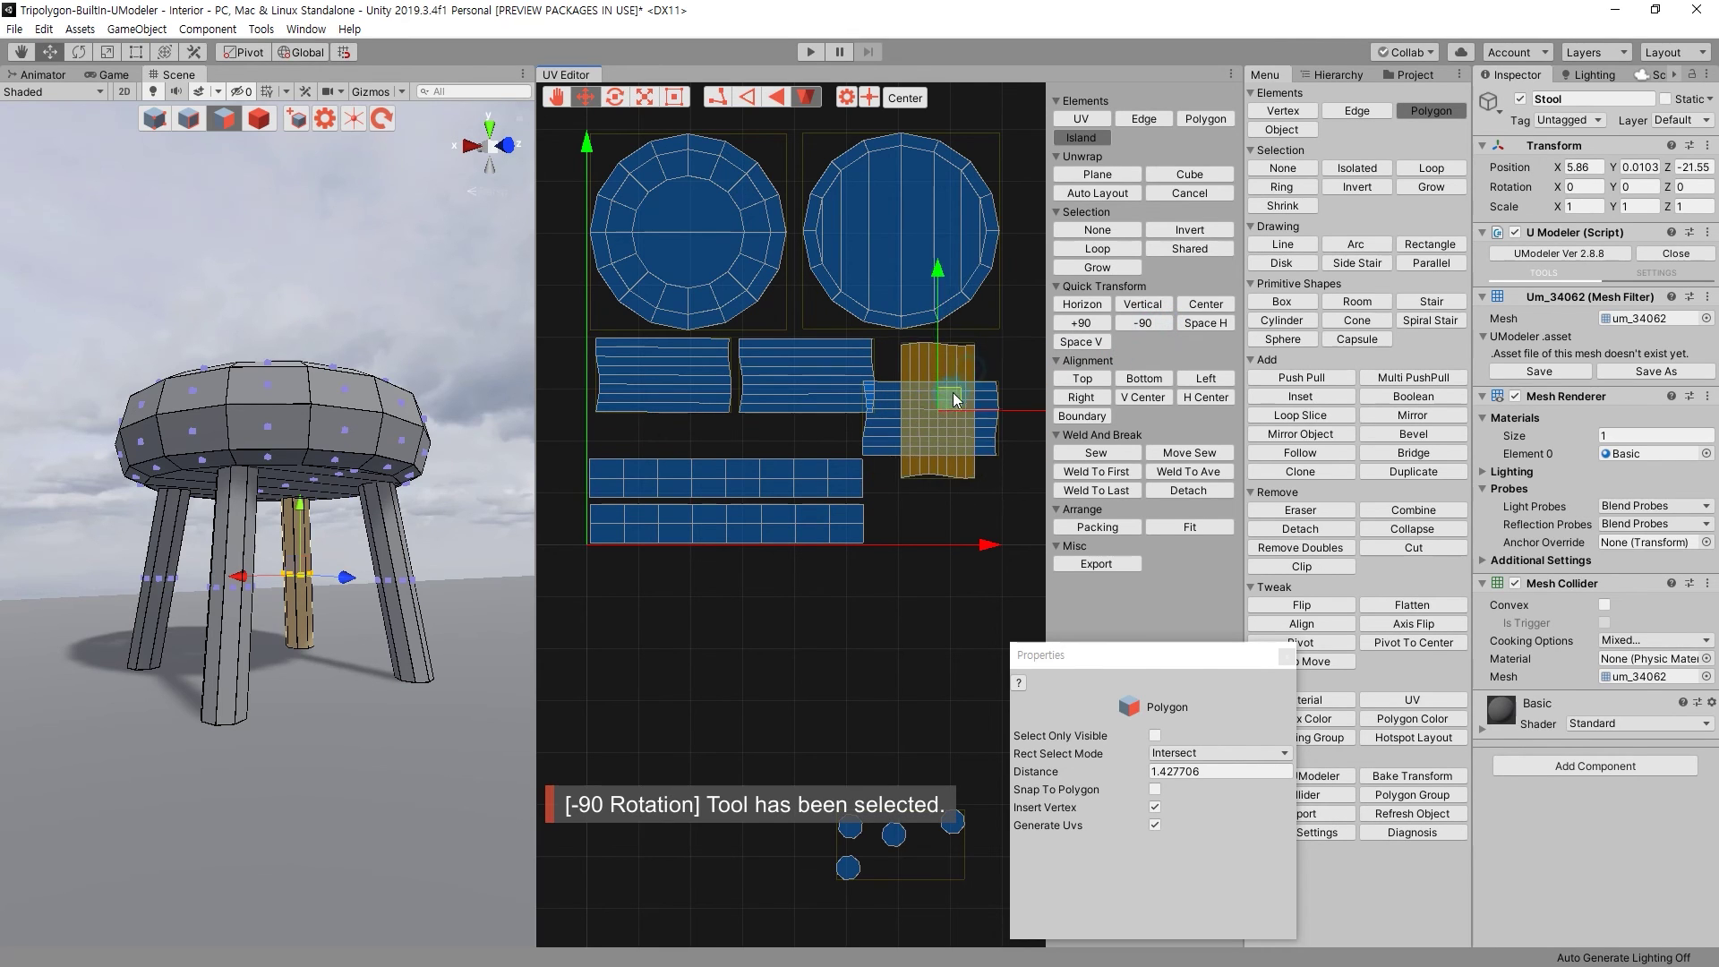
{"action": "left_click", "coordinate": [924, 489]}
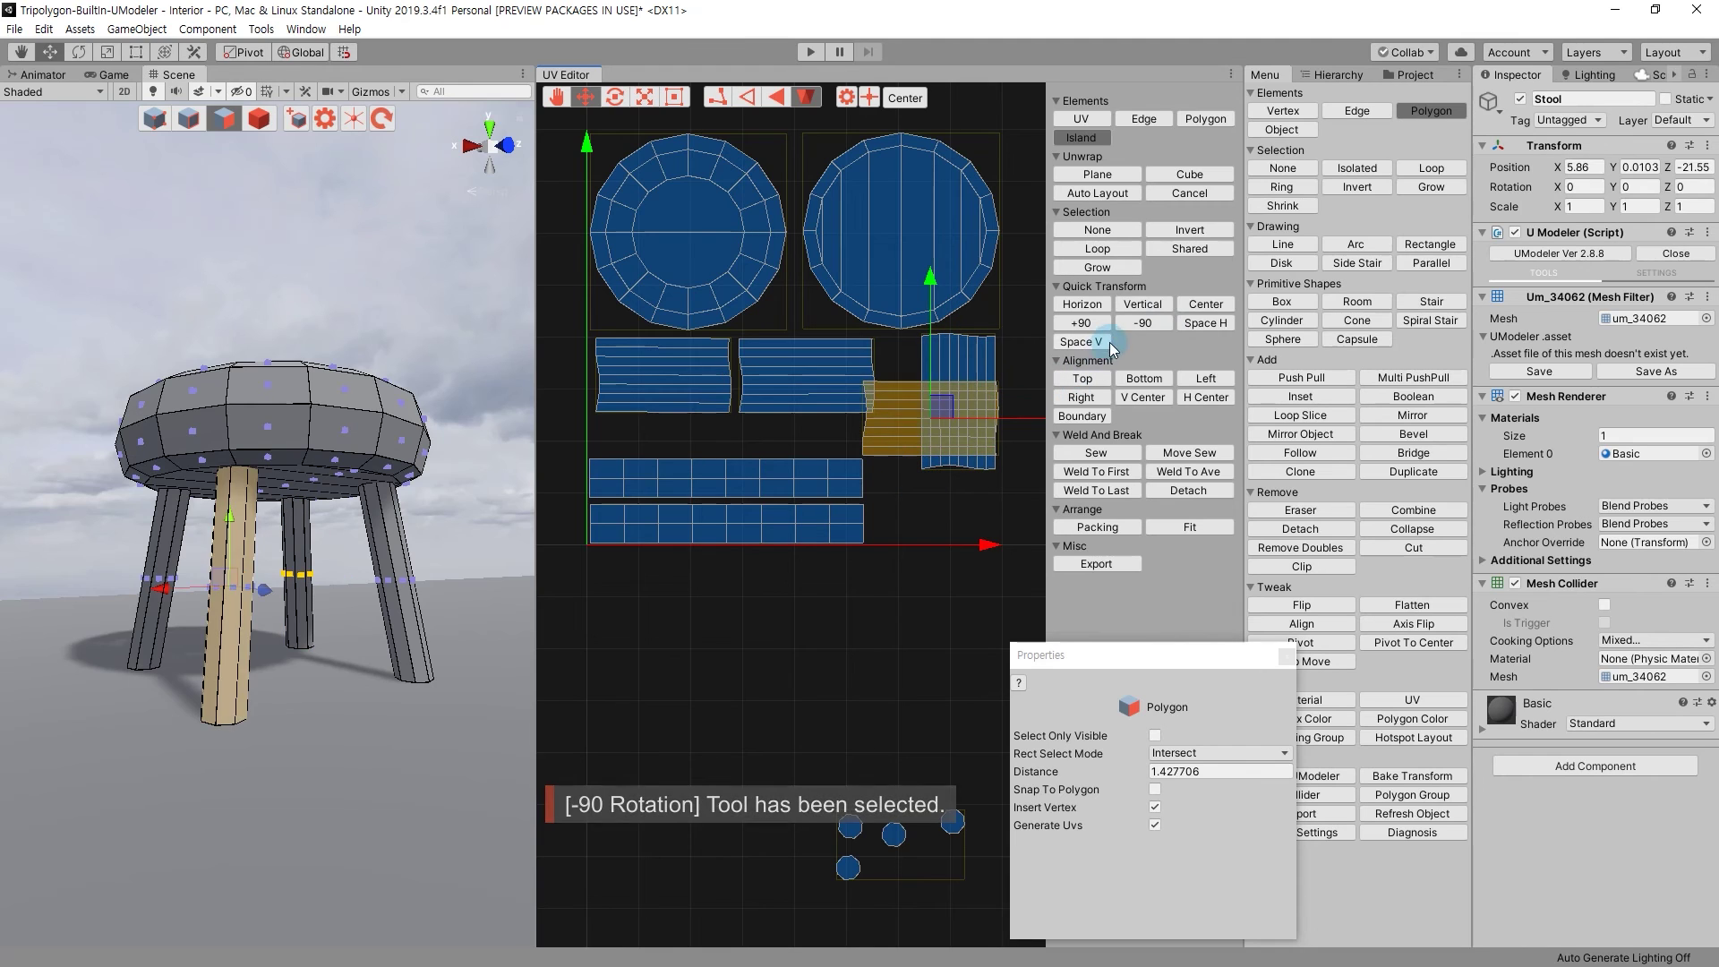
Rotate the remaining horizontal leg strip upright and stack it under the other vertical strip.
{"action": "left_click", "coordinate": [1143, 328]}
{"action": "left_click", "coordinate": [936, 416]}
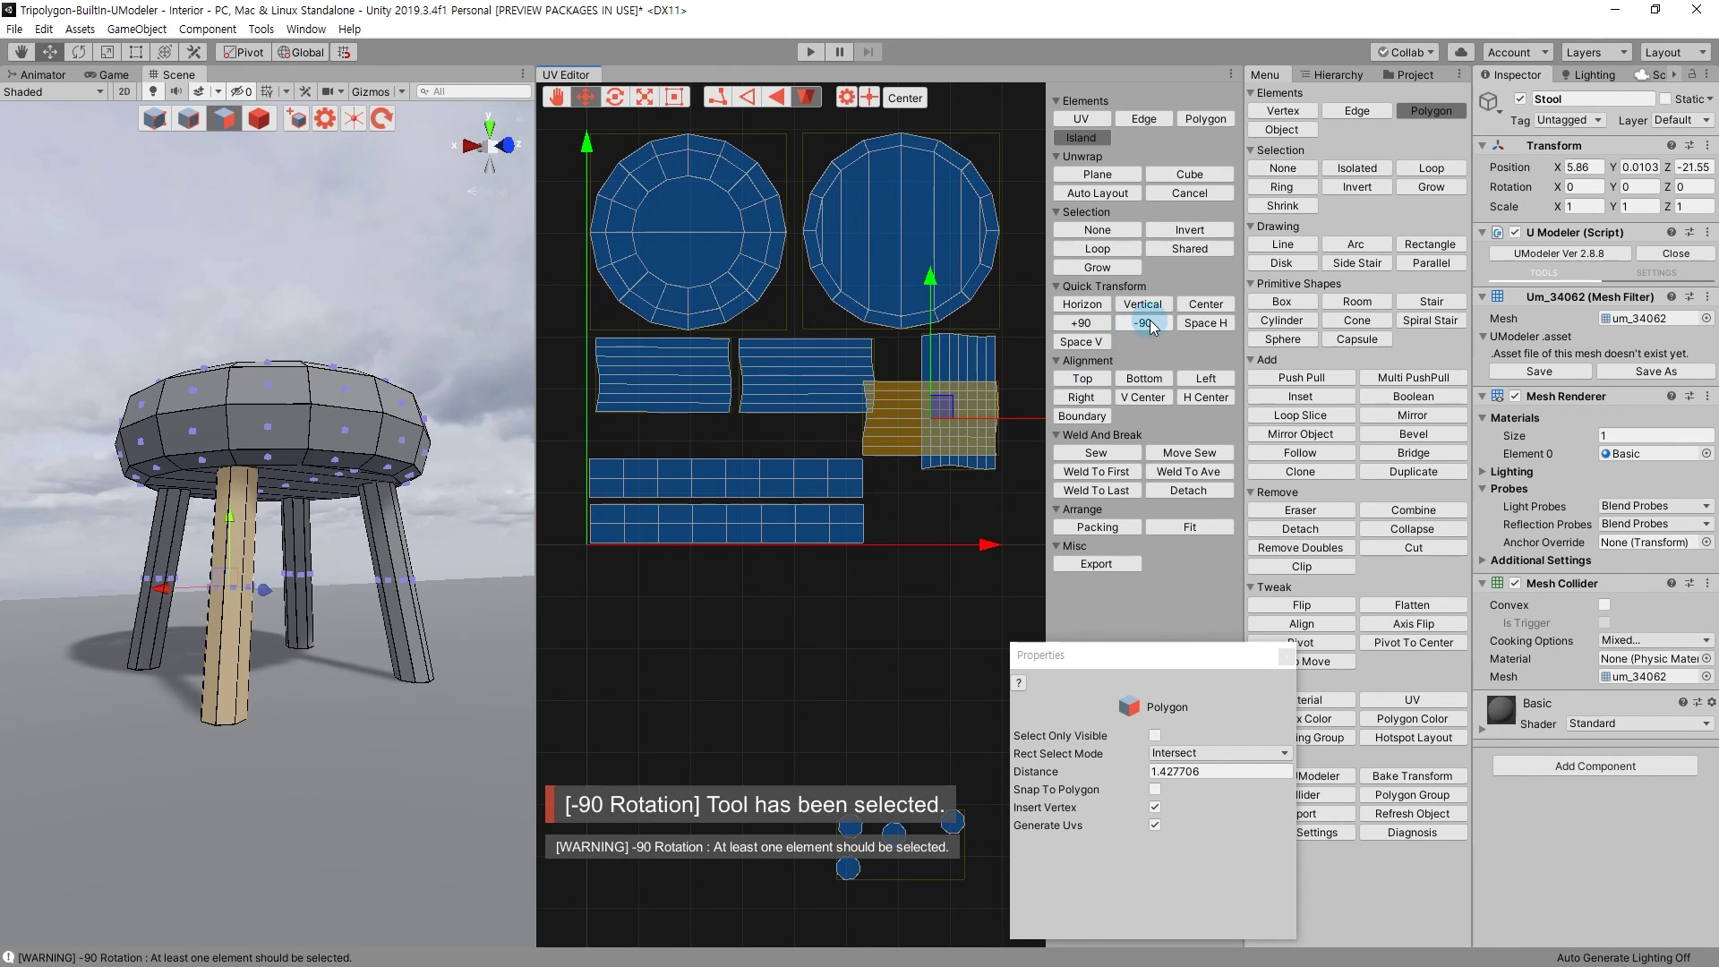
{"action": "left_click", "coordinate": [1142, 323]}
{"action": "left_click_drag", "start_coordinate": [950, 417], "coordinate": [912, 400]}
{"action": "key", "text": "ctrl+z"}
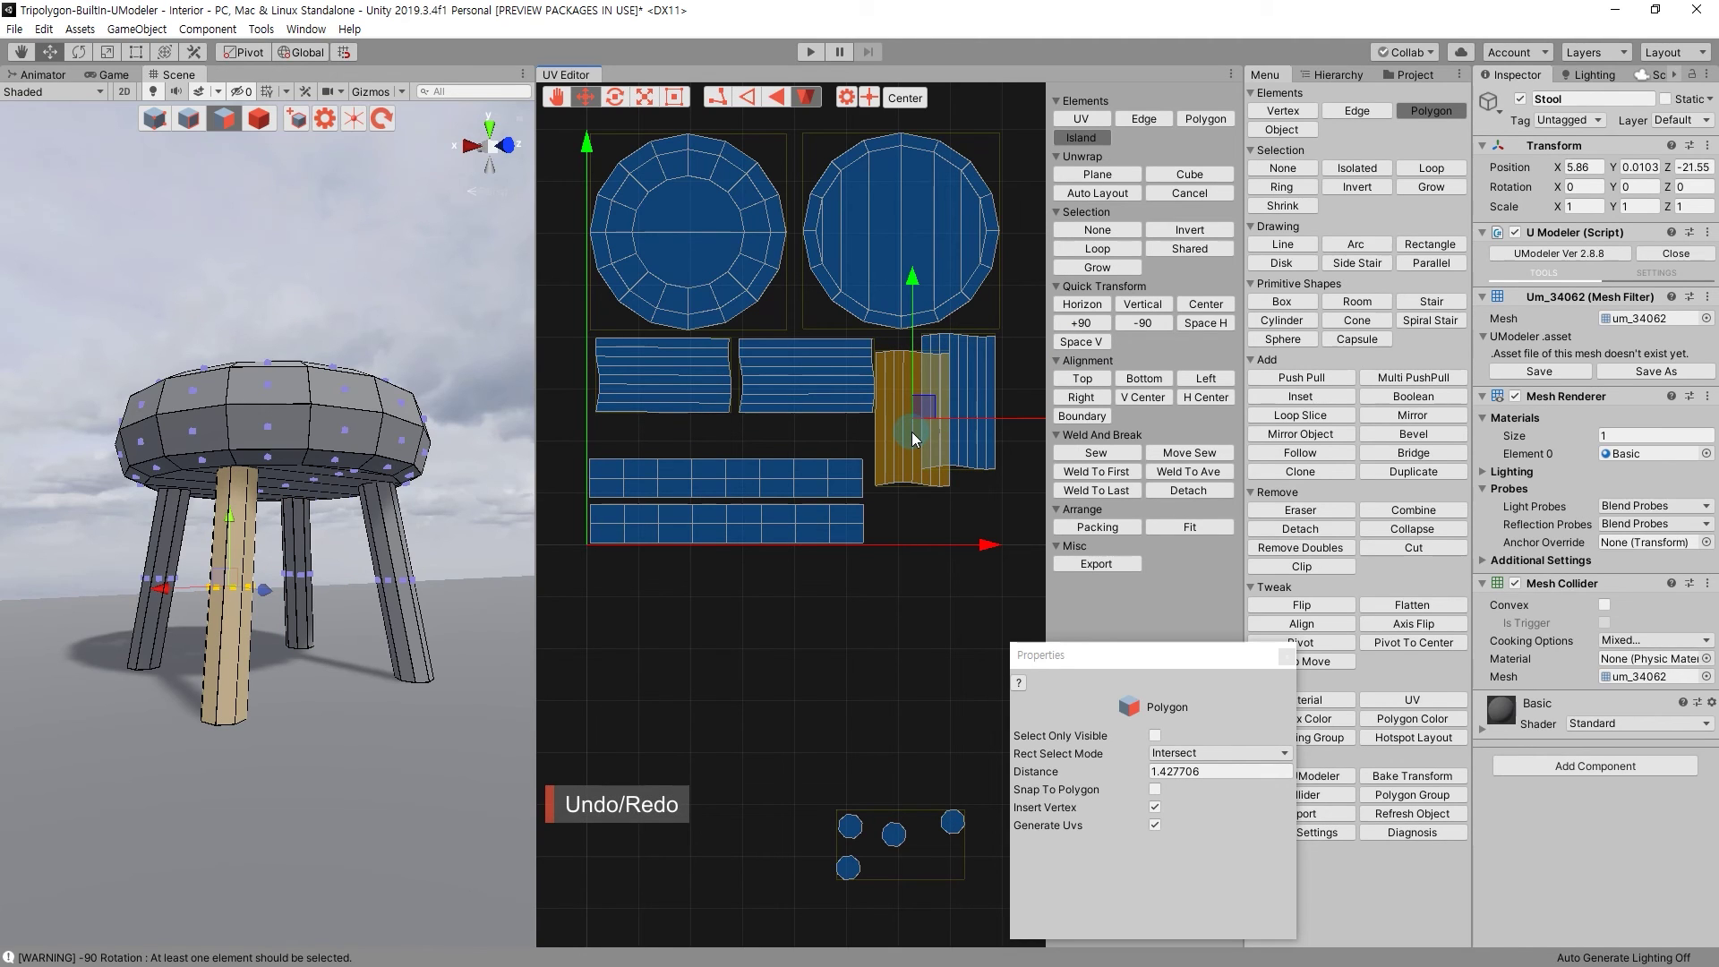
{"action": "left_click_drag", "start_coordinate": [912, 438], "coordinate": [978, 464]}
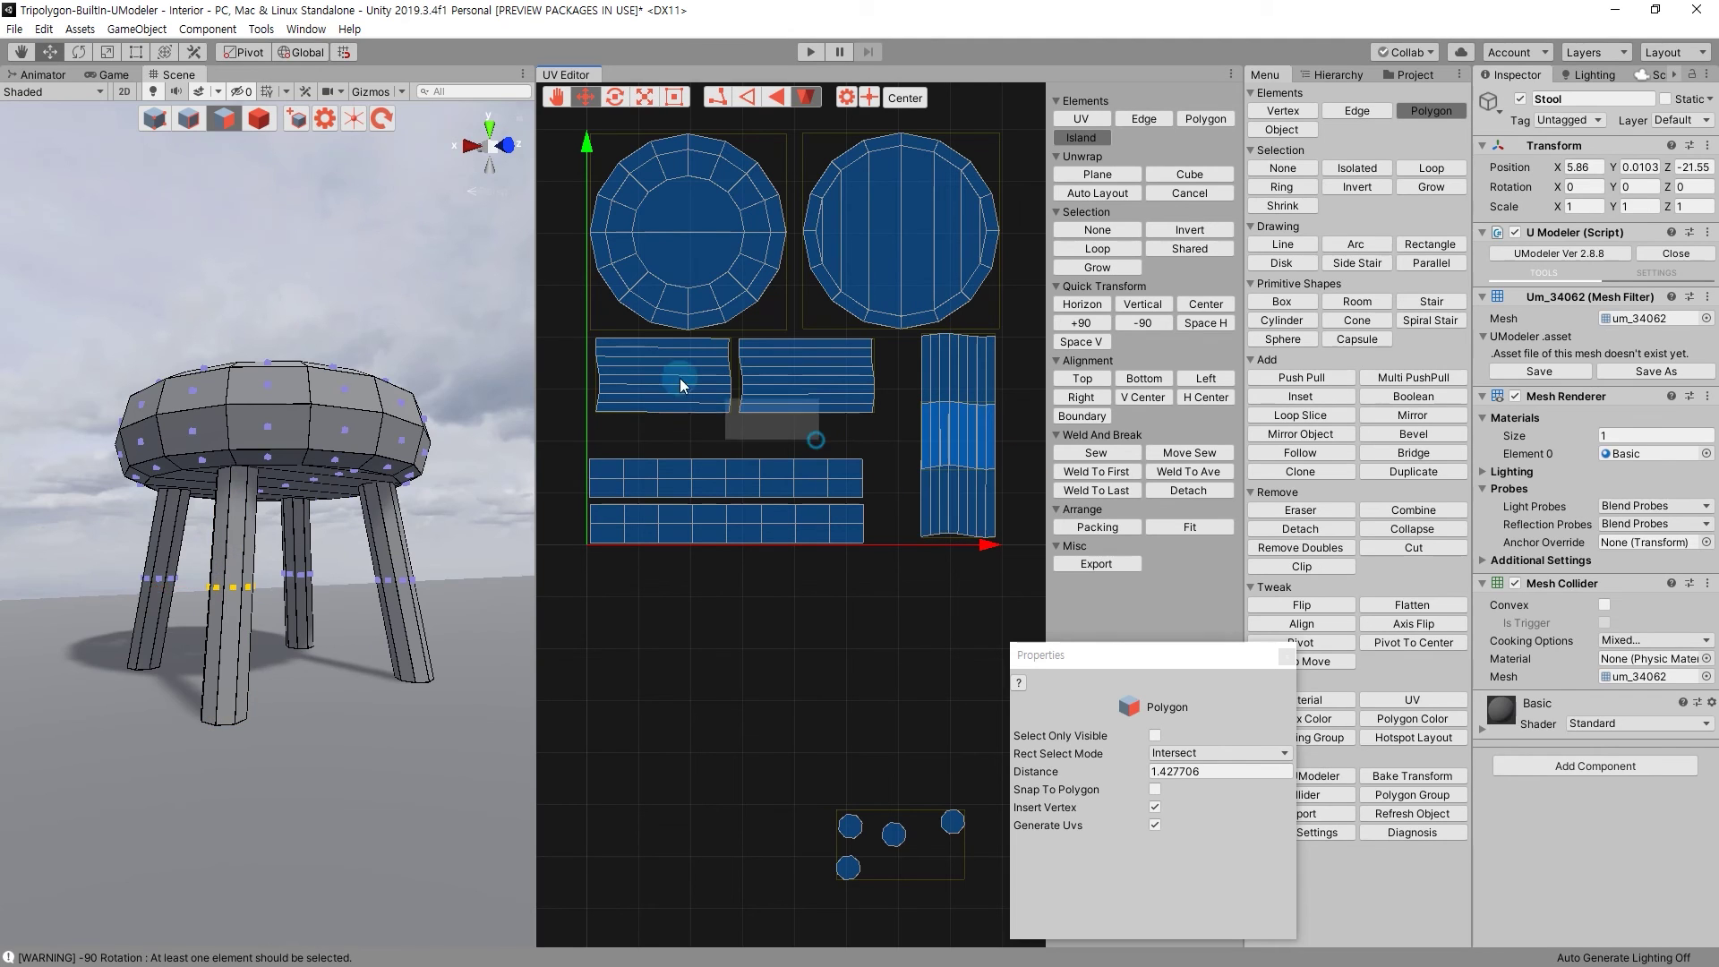
Shift the horizontal leg strips down and push the right seat disc against the left disc.
{"action": "left_click_drag", "start_coordinate": [679, 378], "coordinate": [748, 364]}
{"action": "left_click", "coordinate": [989, 357]}
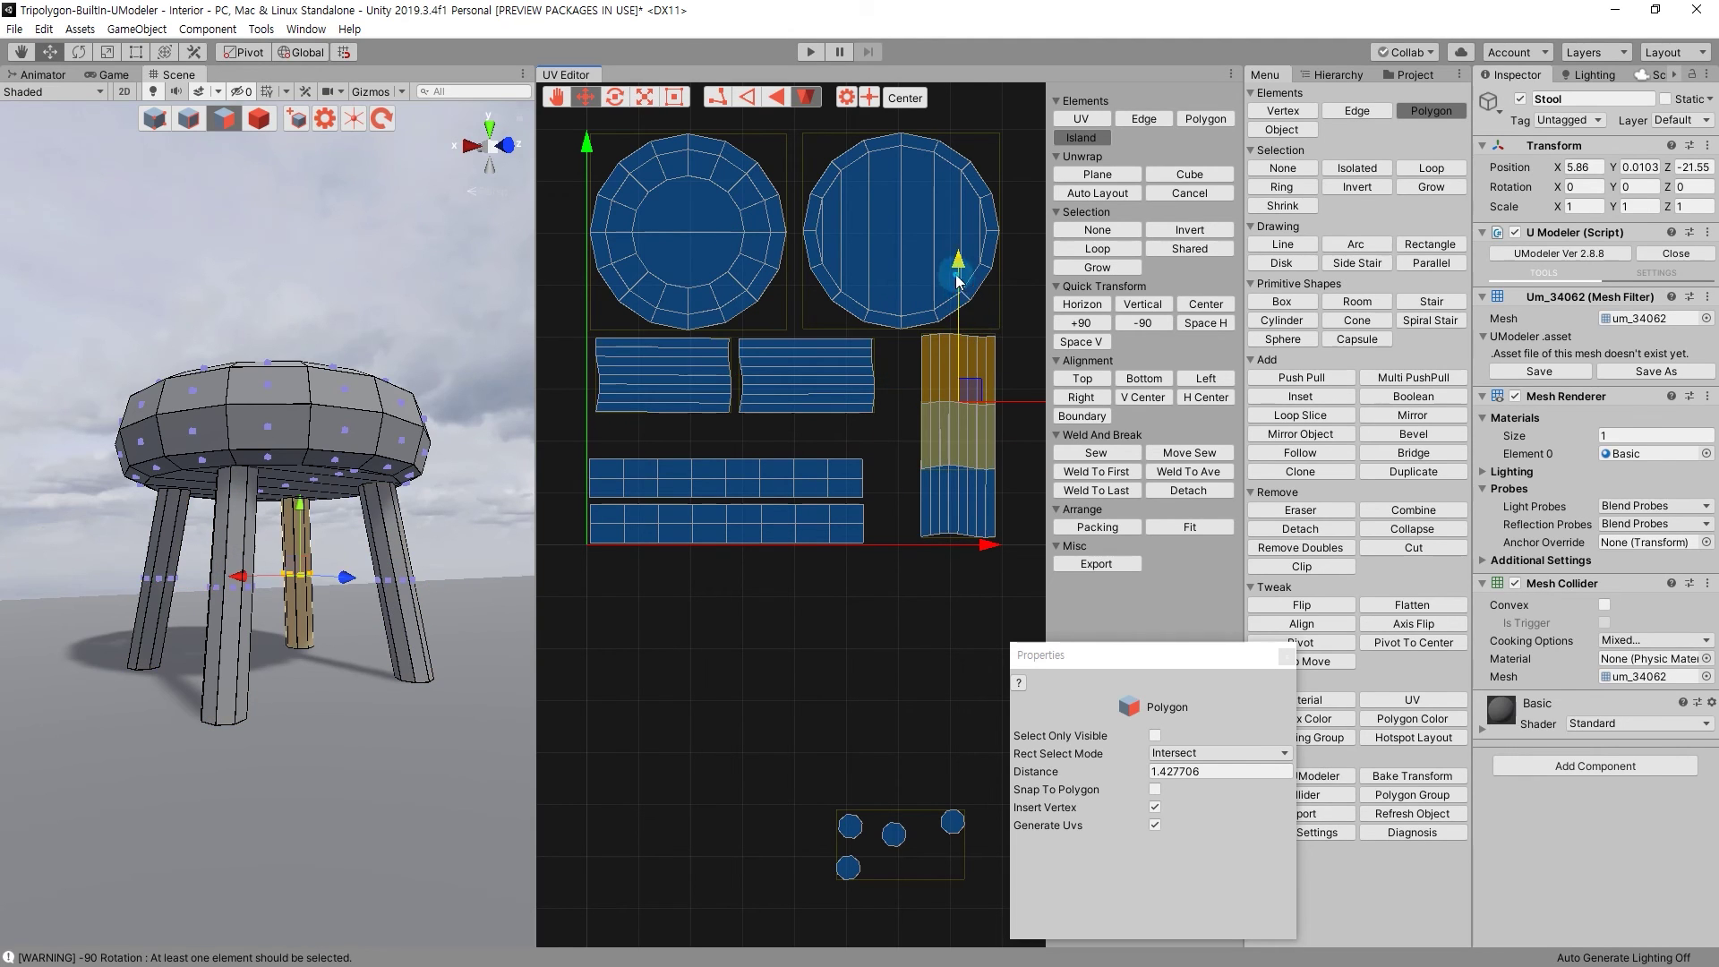
{"action": "left_click_drag", "start_coordinate": [957, 280], "coordinate": [964, 212]}
{"action": "left_click", "coordinate": [891, 251]}
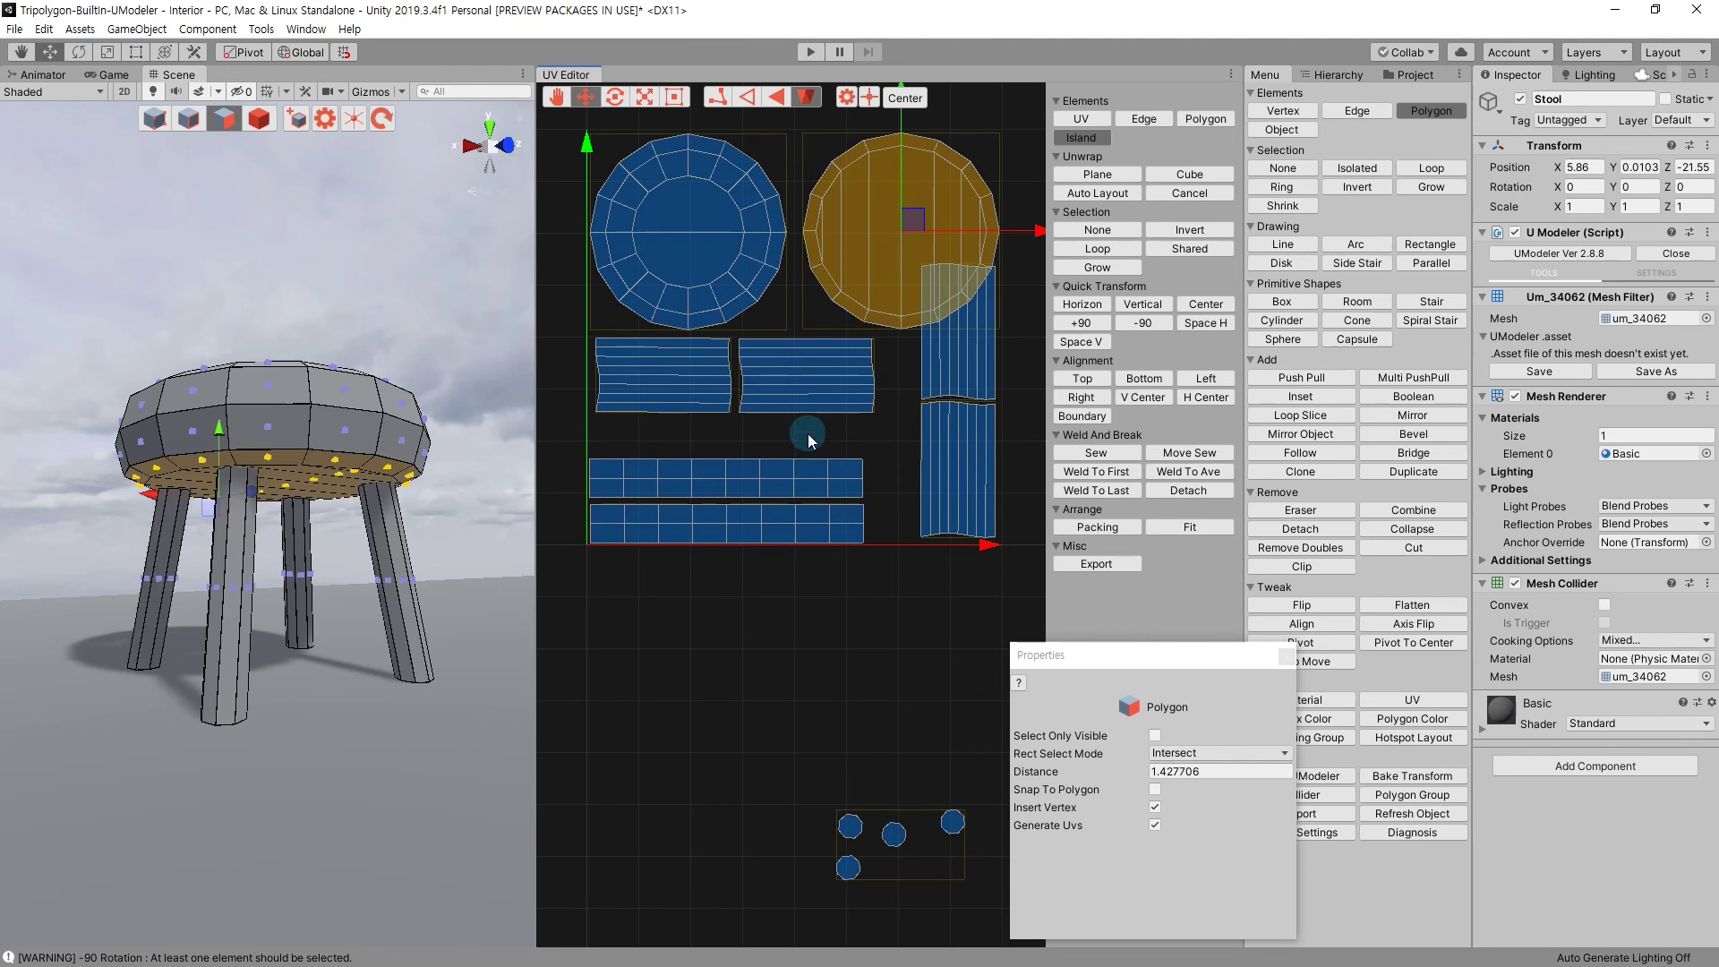
{"action": "left_click", "coordinate": [782, 351]}
{"action": "left_click_drag", "start_coordinate": [748, 366], "coordinate": [743, 405]}
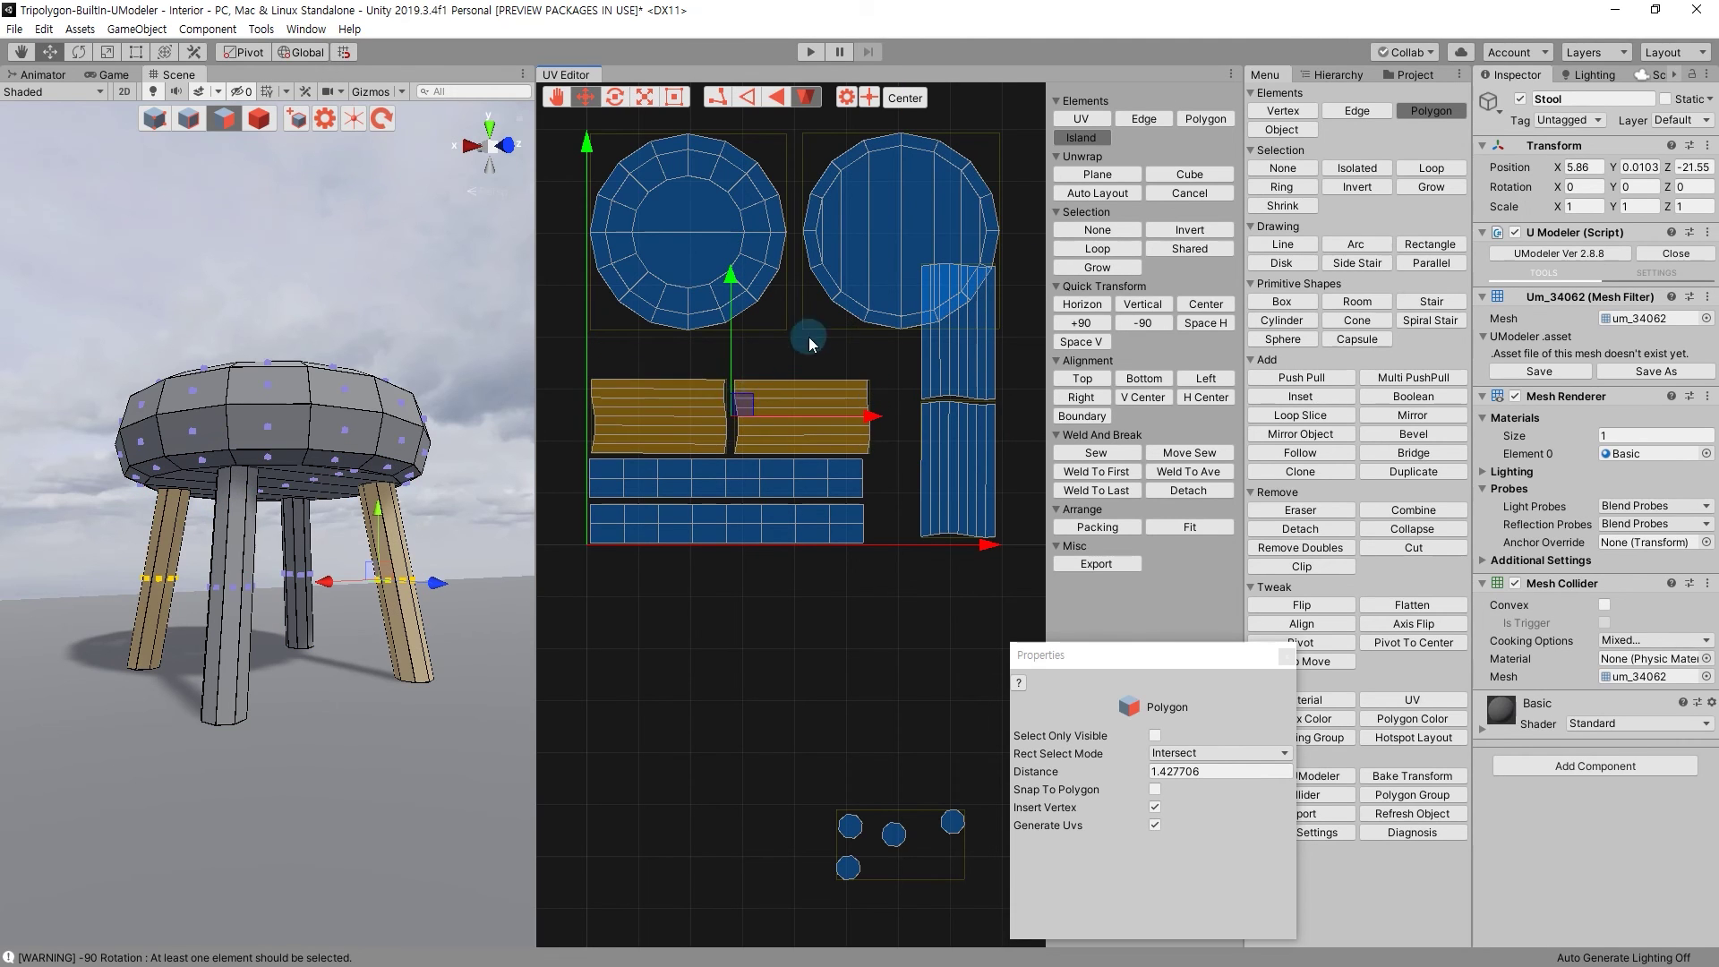
{"action": "left_click", "coordinate": [872, 285]}
{"action": "left_click_drag", "start_coordinate": [920, 224], "coordinate": [844, 229]}
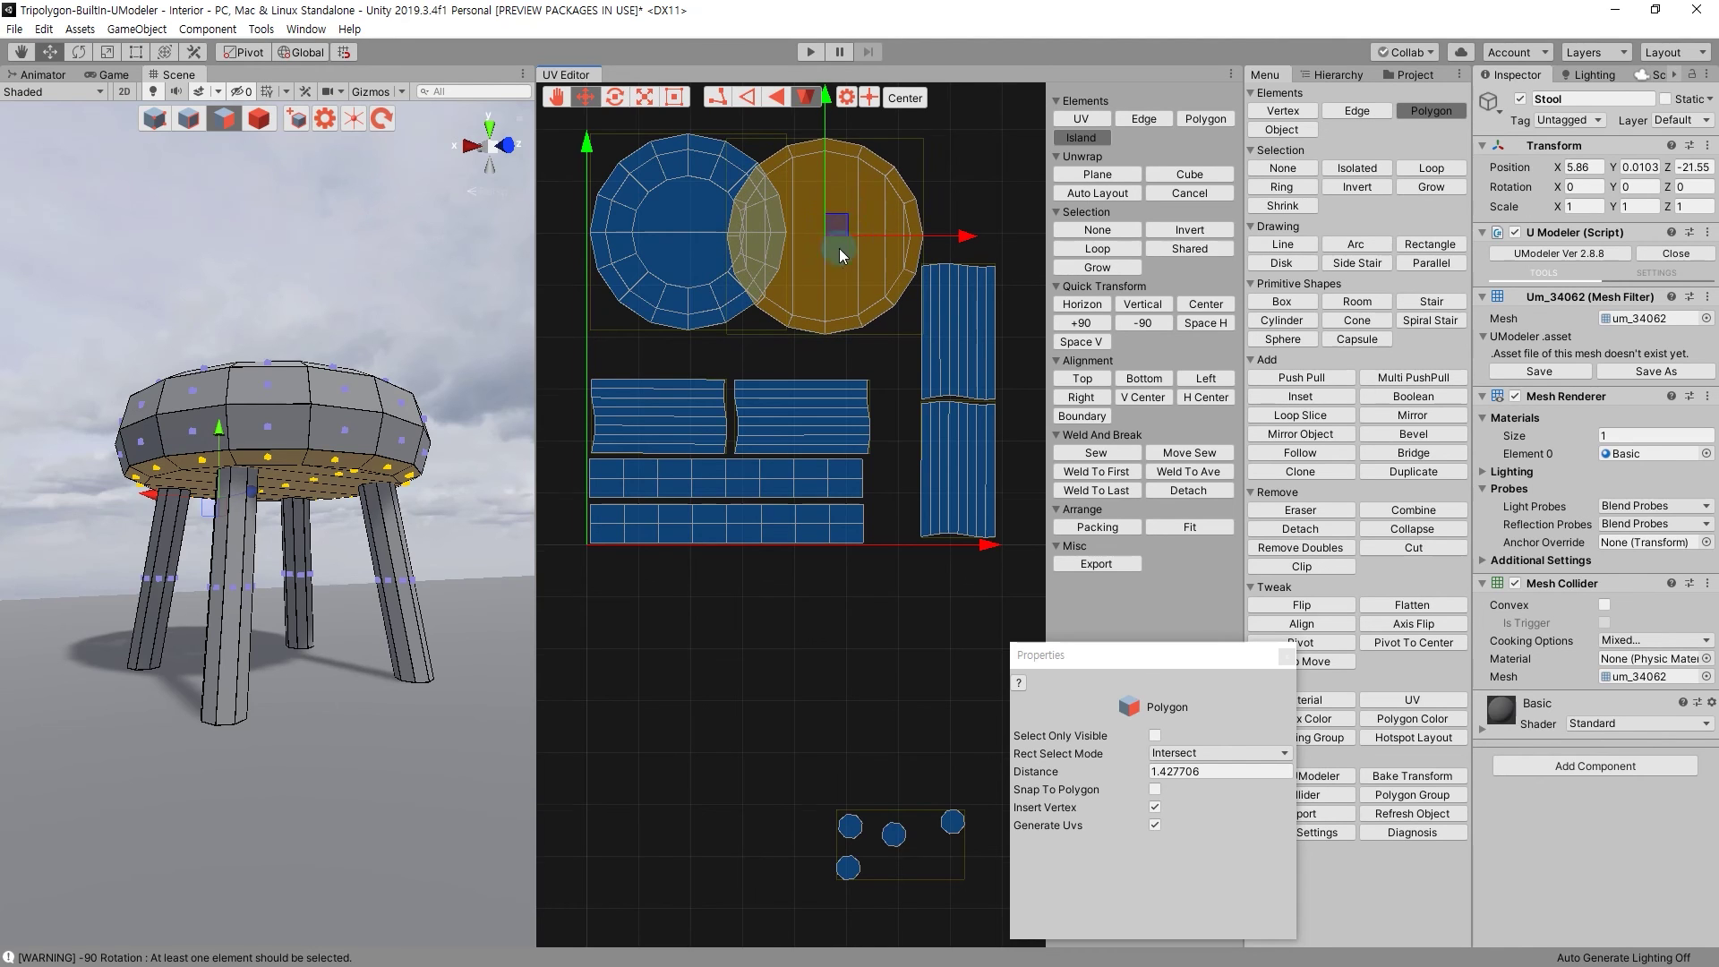
Stack the two vertical leg strips in a column beside the seat discs.
{"action": "middle_click_drag", "start_coordinate": [849, 238], "coordinate": [796, 339]}
{"action": "left_click", "coordinate": [905, 400]}
{"action": "left_click", "coordinate": [909, 213]}
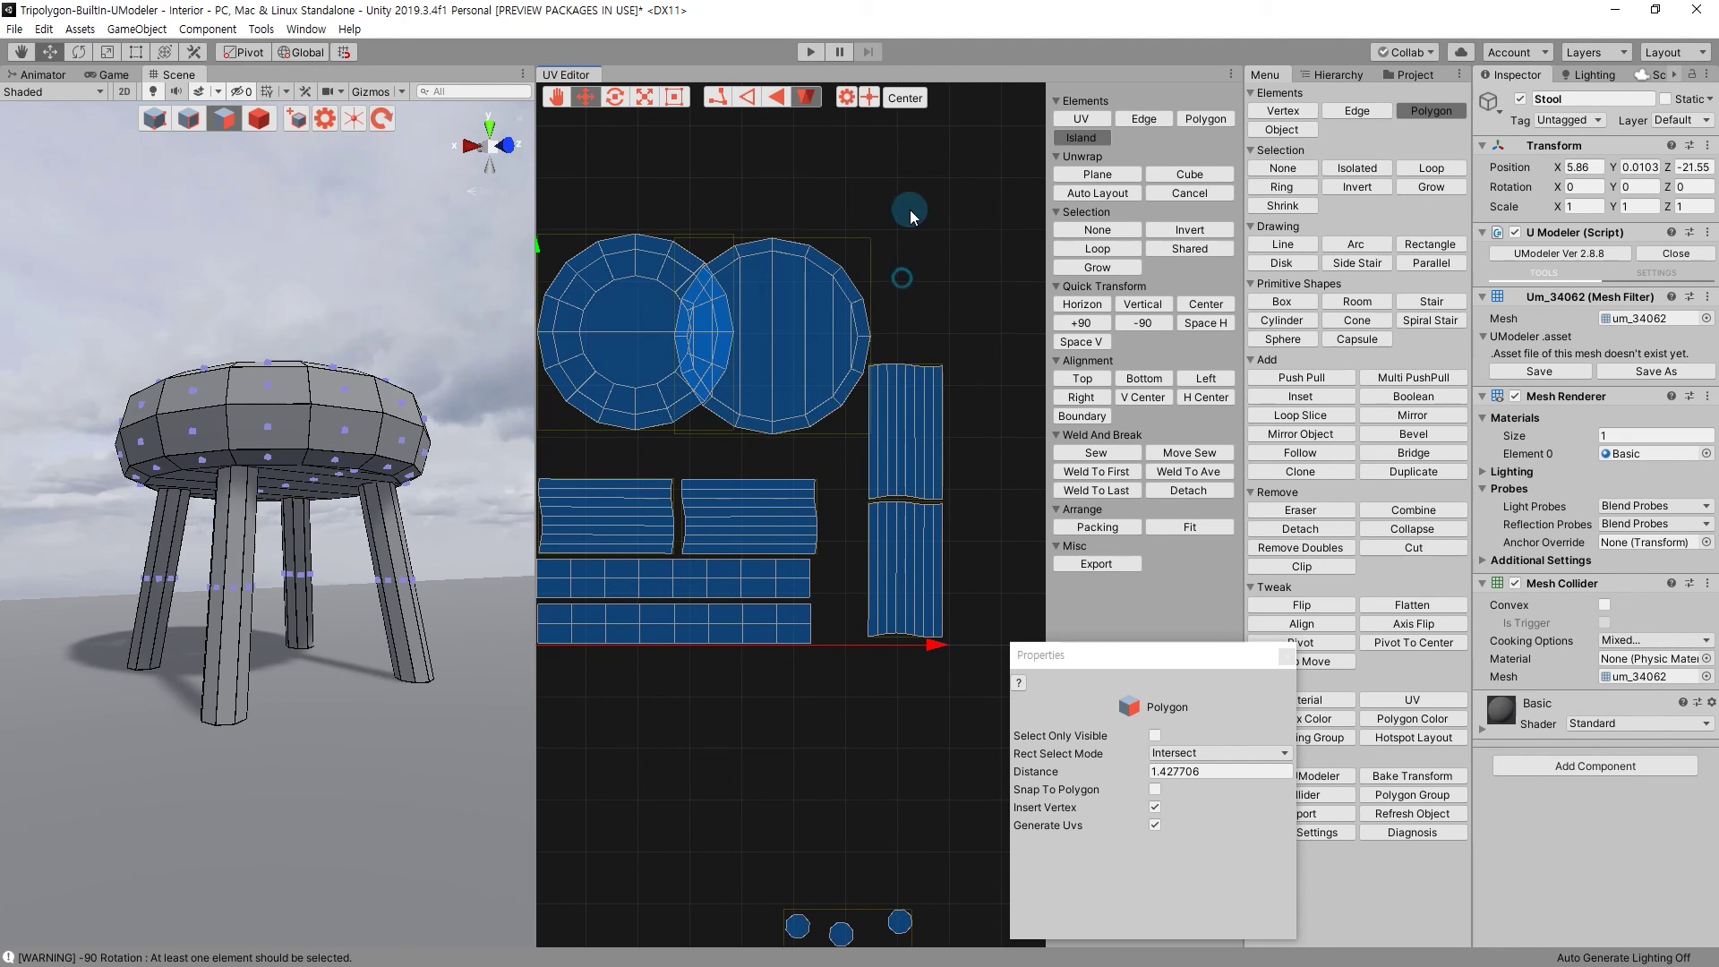
{"action": "left_click", "coordinate": [914, 385]}
{"action": "left_click_drag", "start_coordinate": [914, 301], "coordinate": [914, 172]}
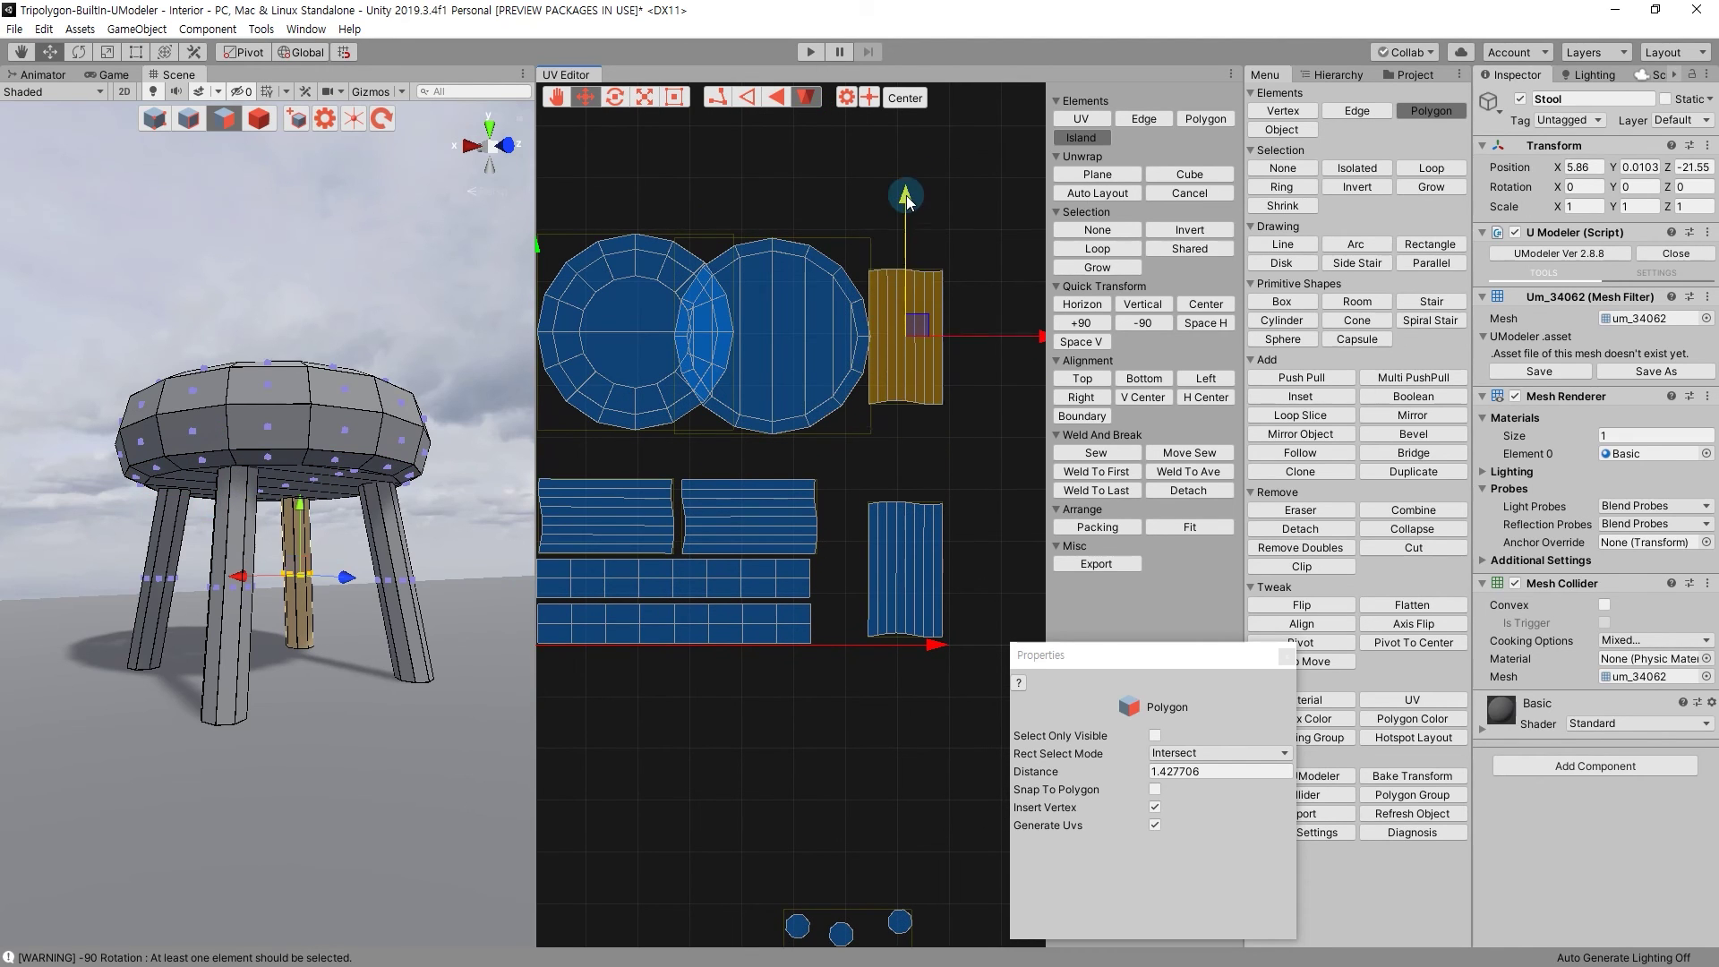
{"action": "left_click", "coordinate": [928, 553]}
{"action": "left_click_drag", "start_coordinate": [905, 428], "coordinate": [904, 306]}
{"action": "middle_click_drag", "start_coordinate": [833, 519], "coordinate": [895, 462]}
Move the four strip islands right and reposition both seat discs.
{"action": "left_click_drag", "start_coordinate": [907, 616], "coordinate": [657, 469]}
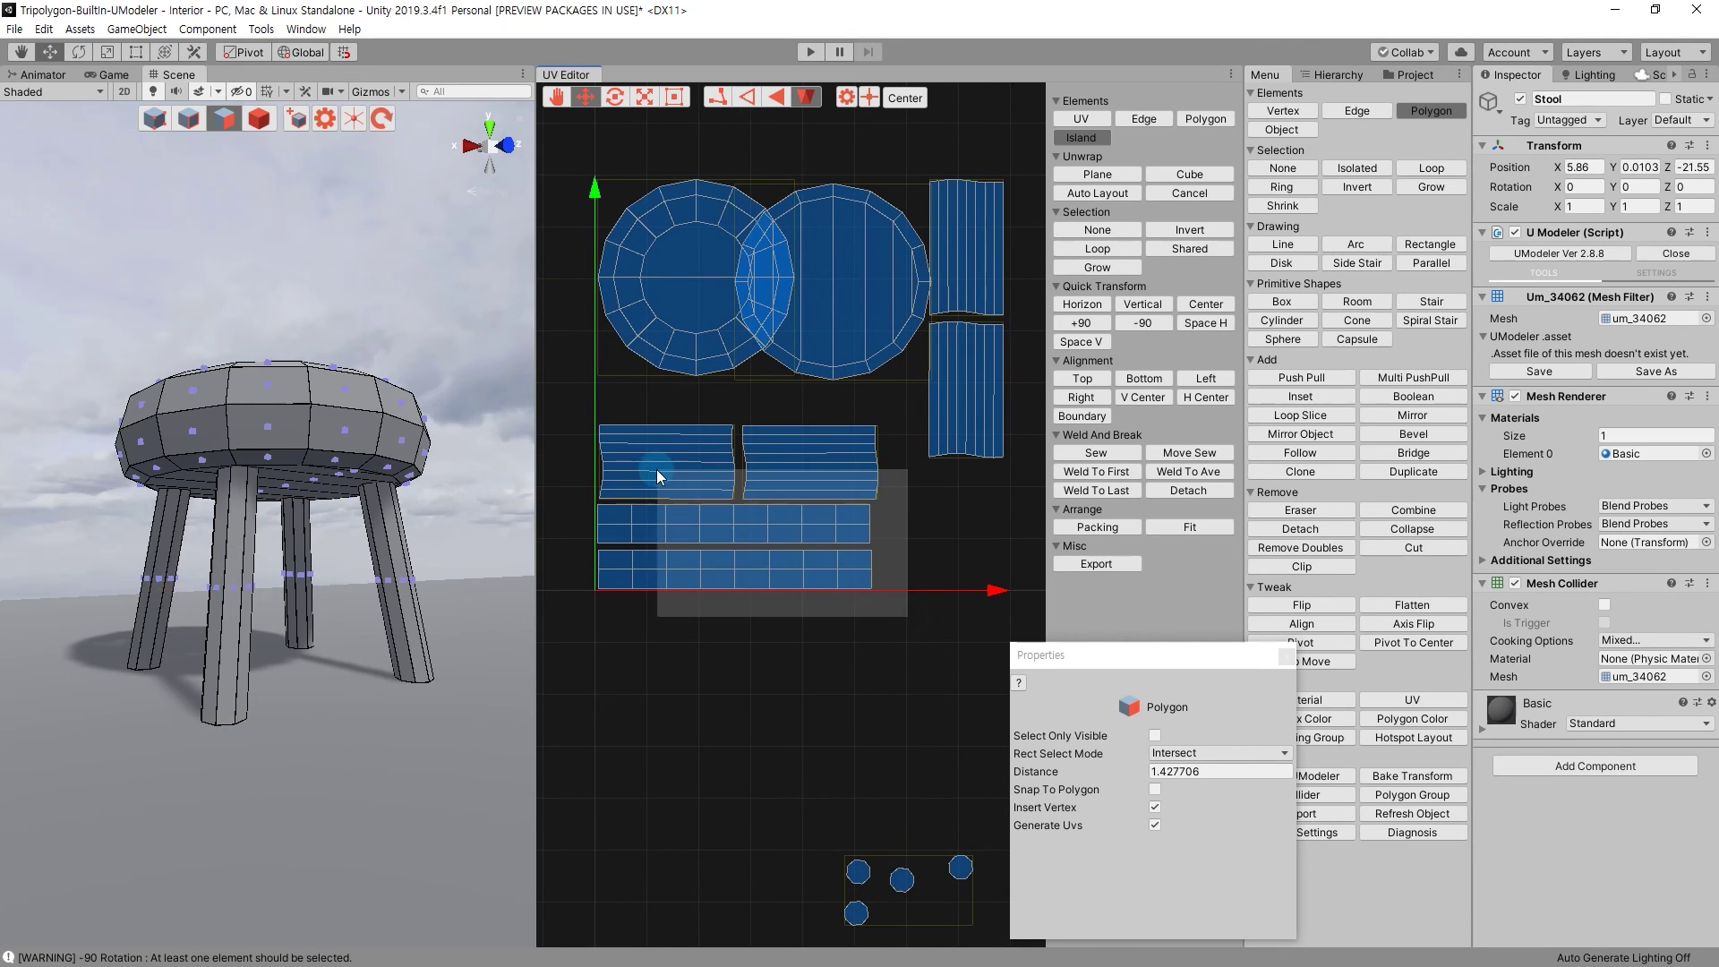
{"action": "mouse_move", "coordinate": [881, 507]}
{"action": "left_mouse_down"}
{"action": "mouse_move", "coordinate": [1007, 508]}
{"action": "mouse_move", "coordinate": [889, 519]}
{"action": "left_mouse_up"}
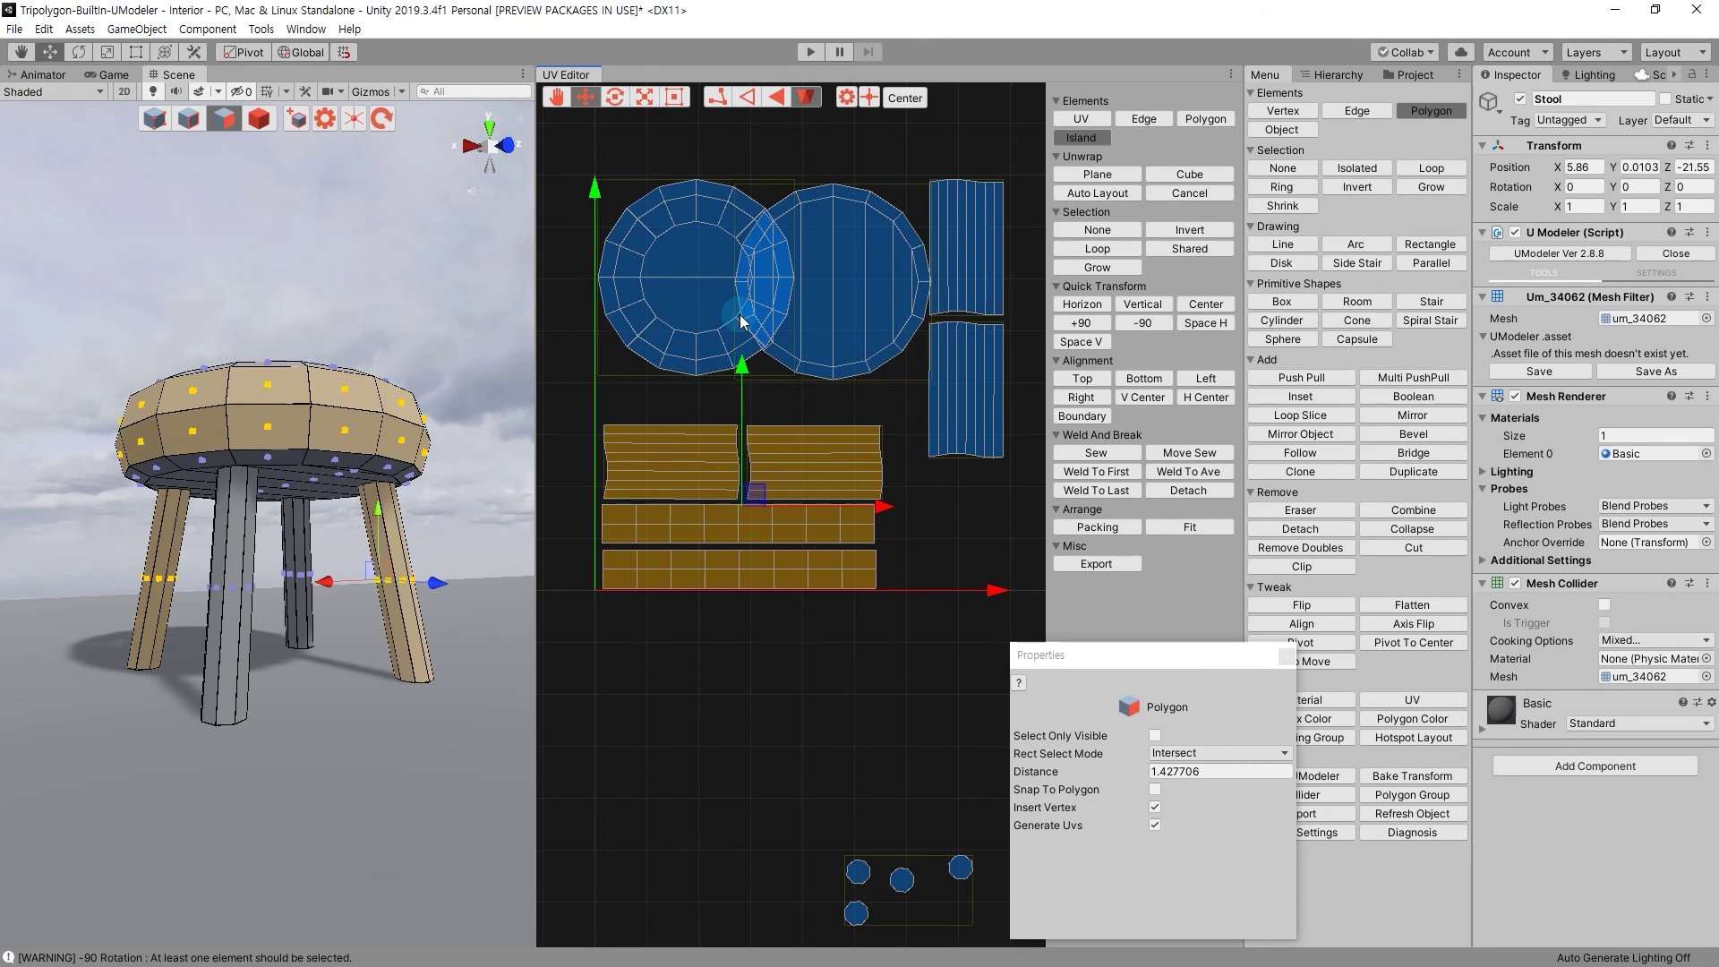
{"action": "left_click", "coordinate": [771, 324]}
{"action": "left_click_drag", "start_coordinate": [862, 273], "coordinate": [854, 260]}
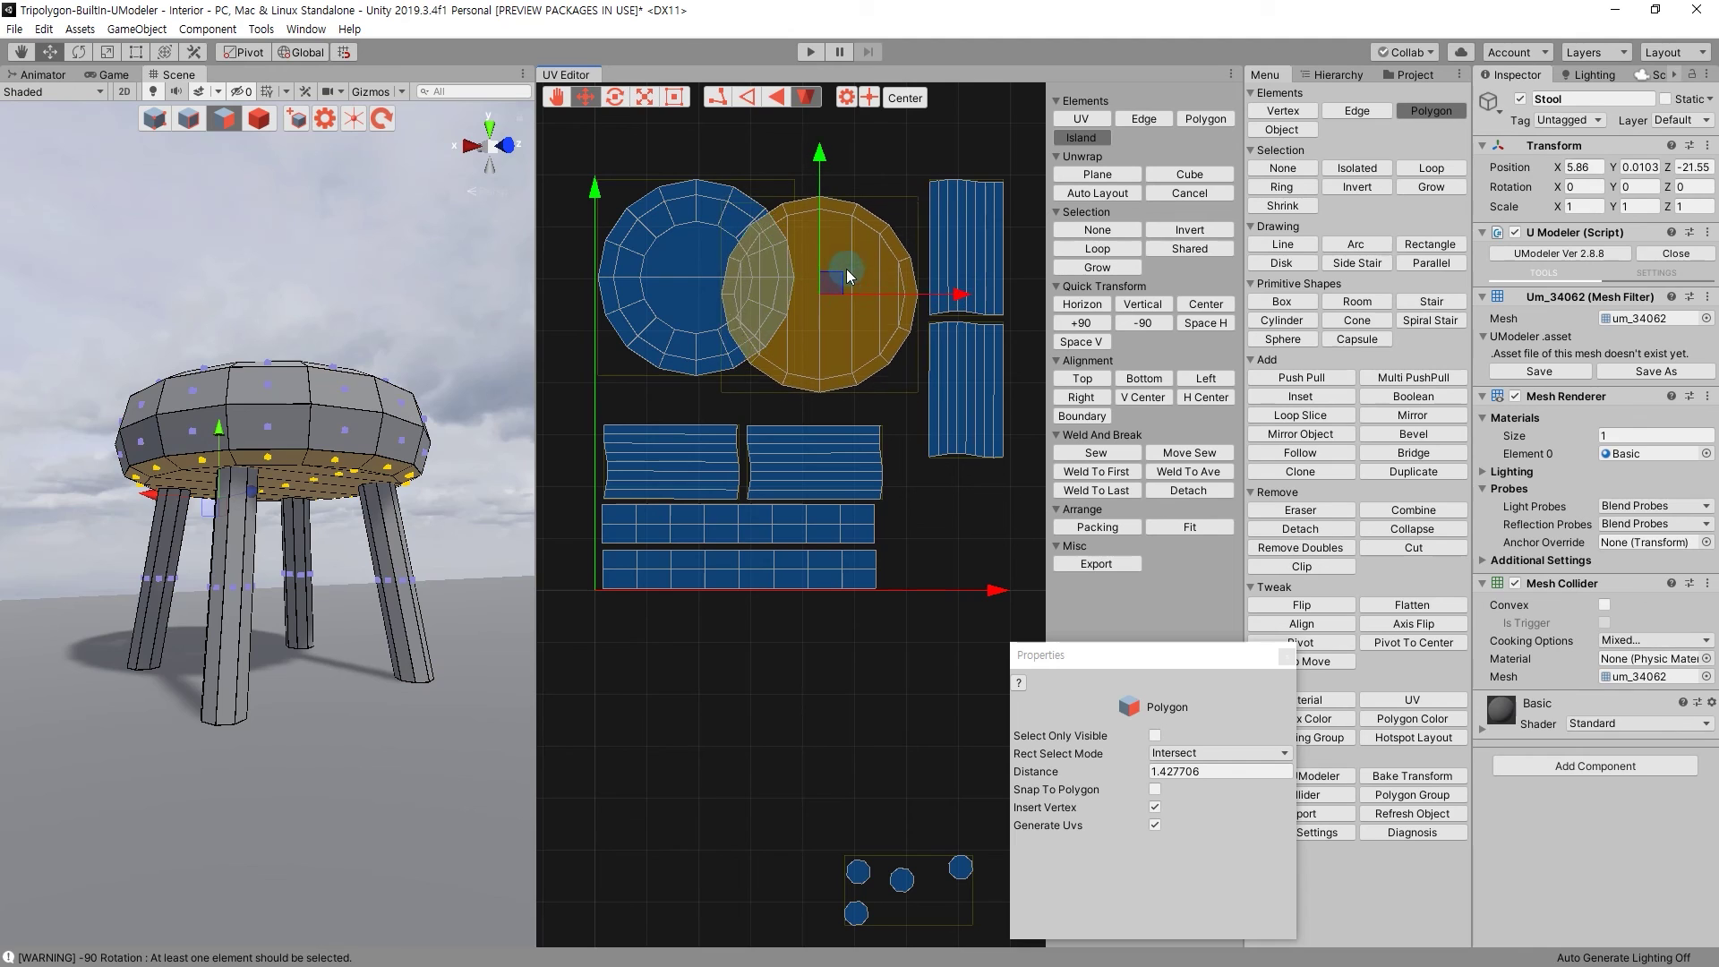
{"action": "left_click", "coordinate": [695, 320]}
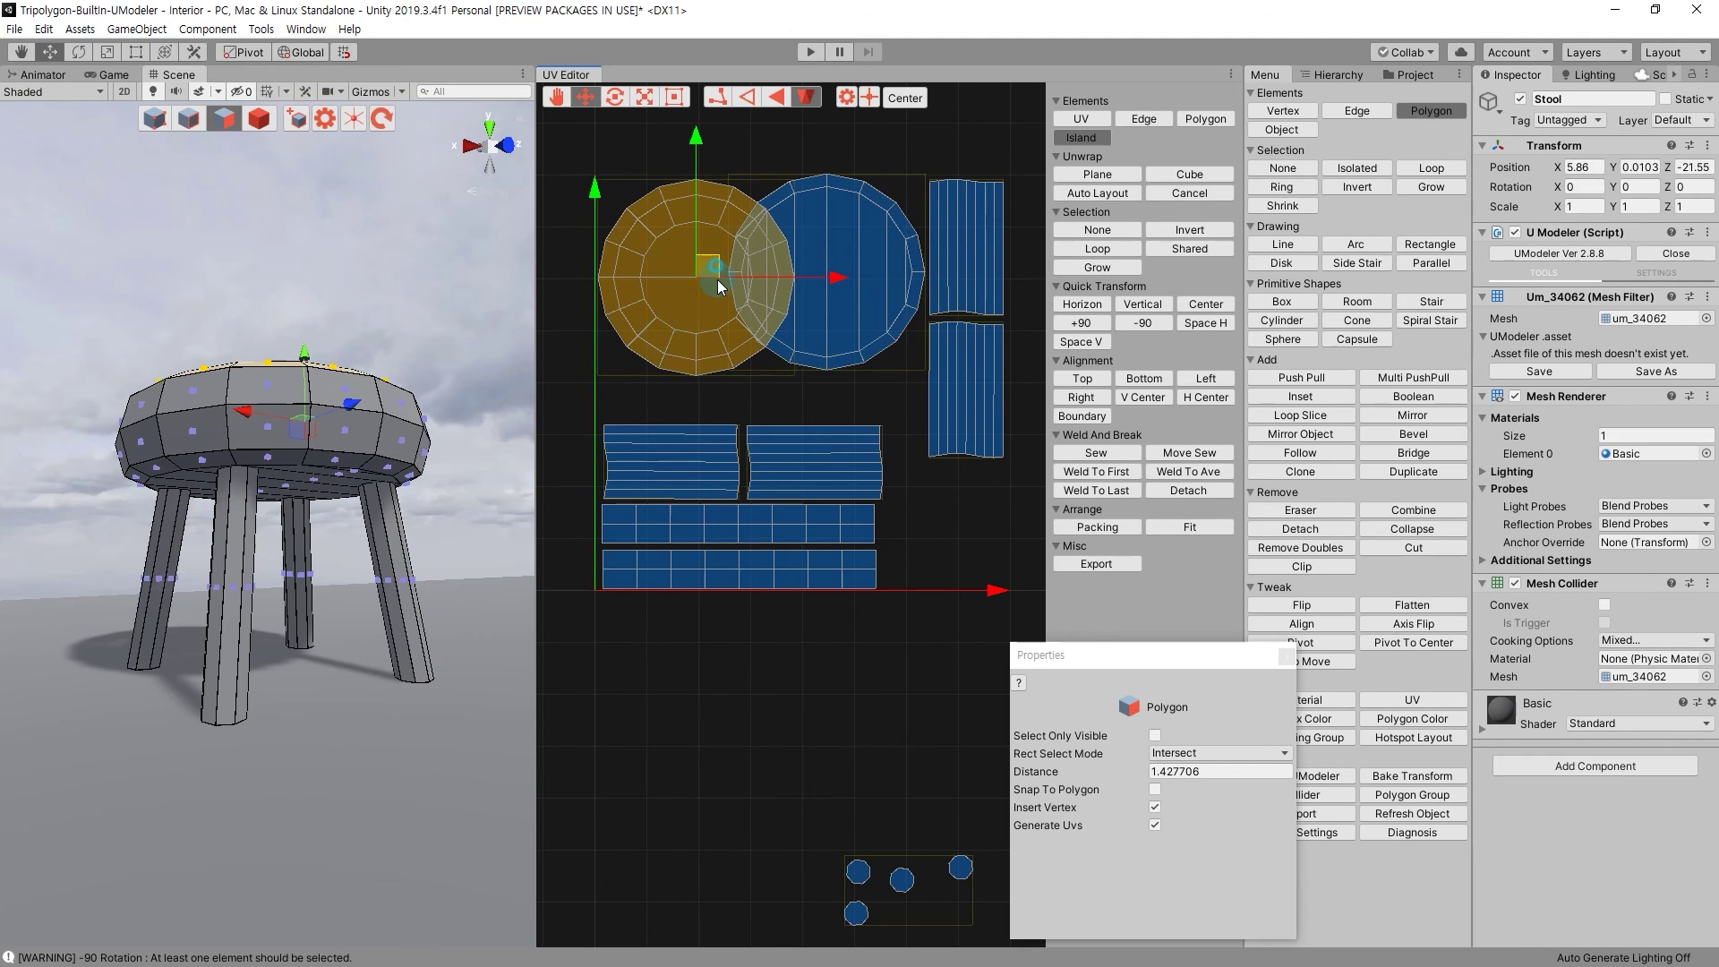
{"action": "left_click_drag", "start_coordinate": [717, 280], "coordinate": [706, 421]}
Try moving a horizontal leg strip to the top-left, then undo the latest moves.
{"action": "left_click", "coordinate": [898, 545]}
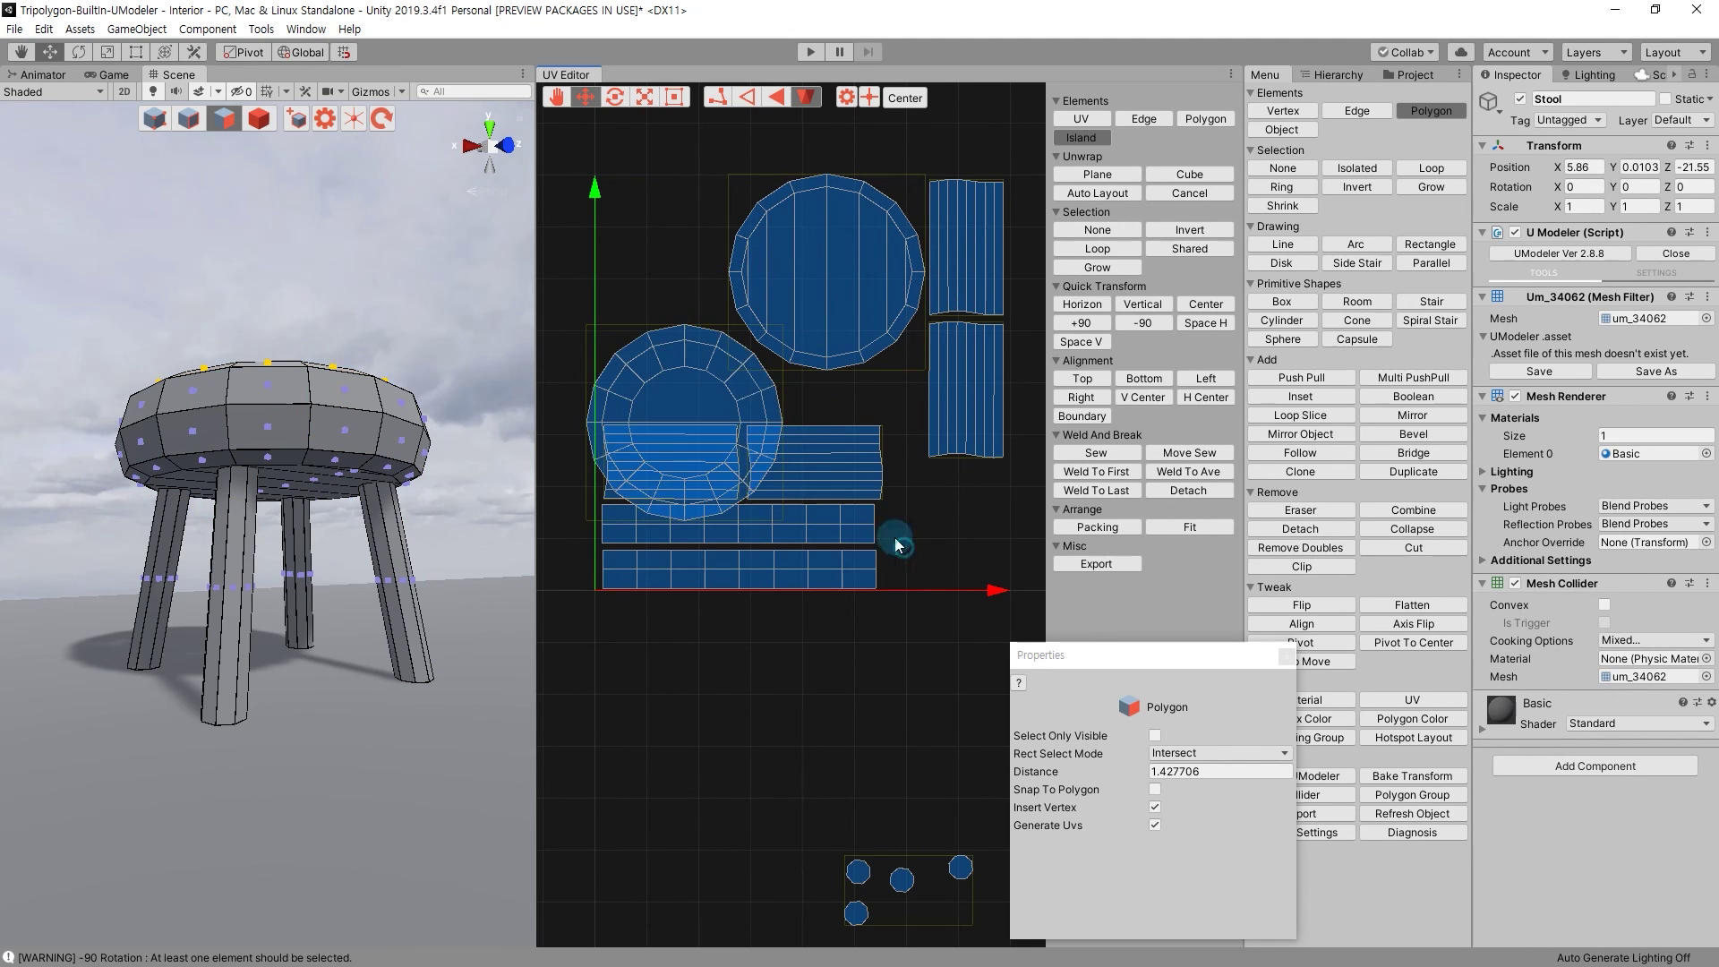
{"action": "left_click_drag", "start_coordinate": [835, 466], "coordinate": [702, 217]}
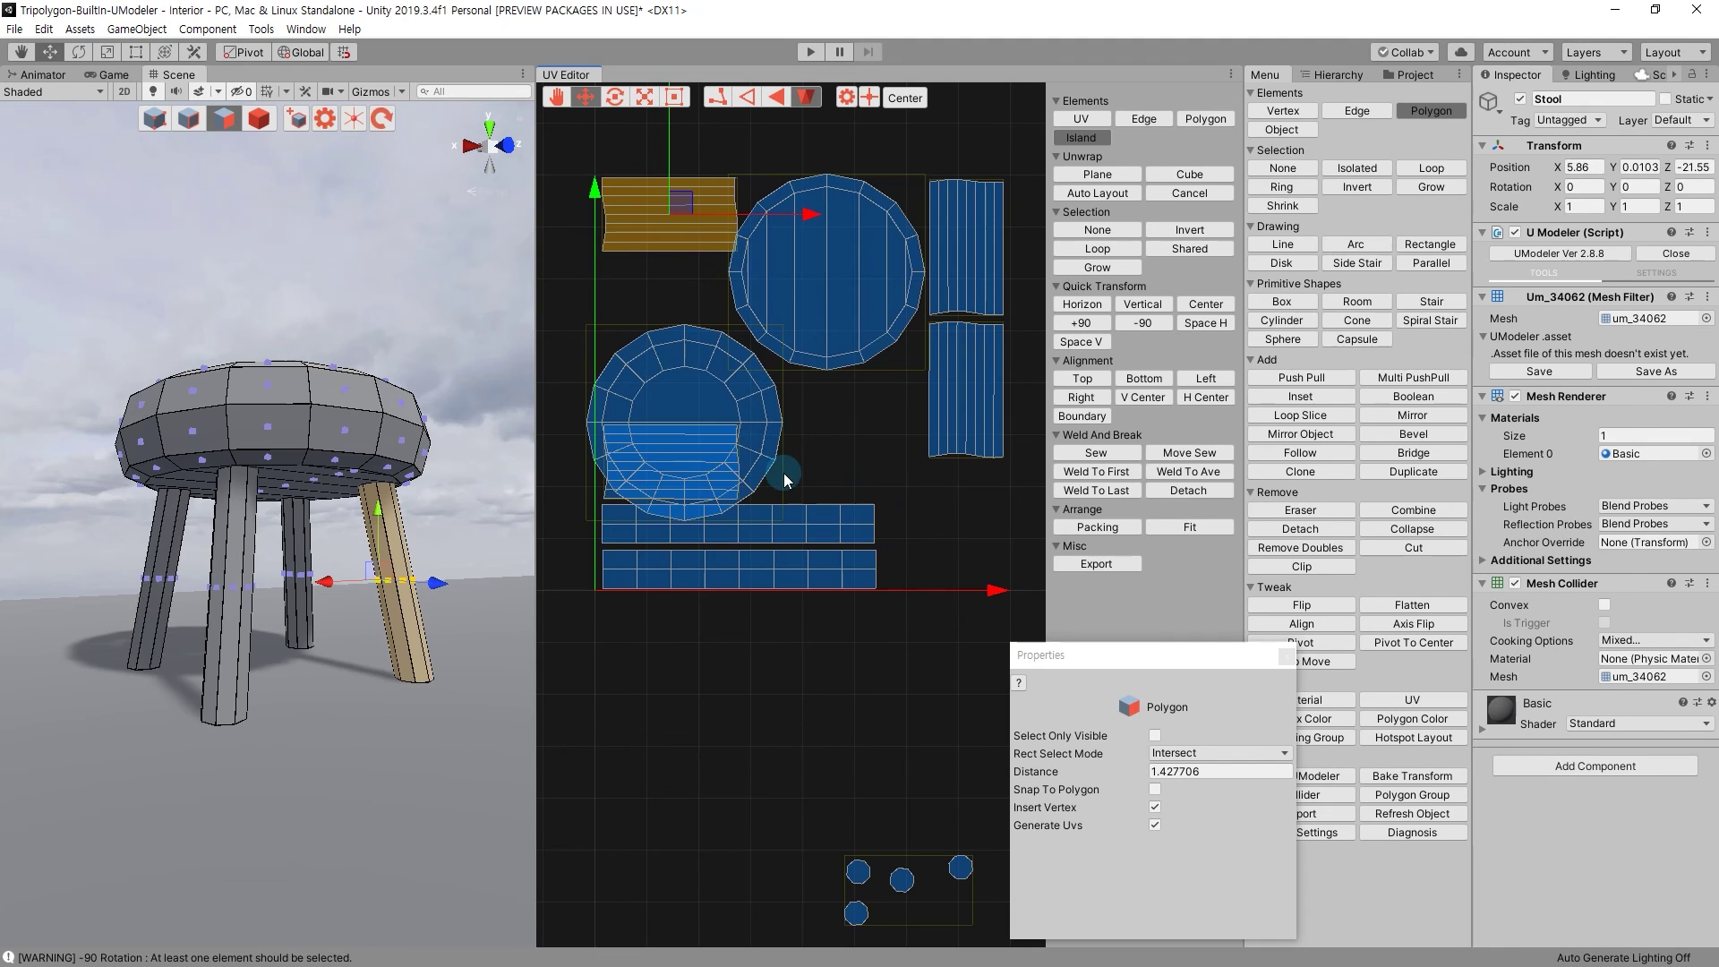
{"action": "left_click", "coordinate": [863, 289]}
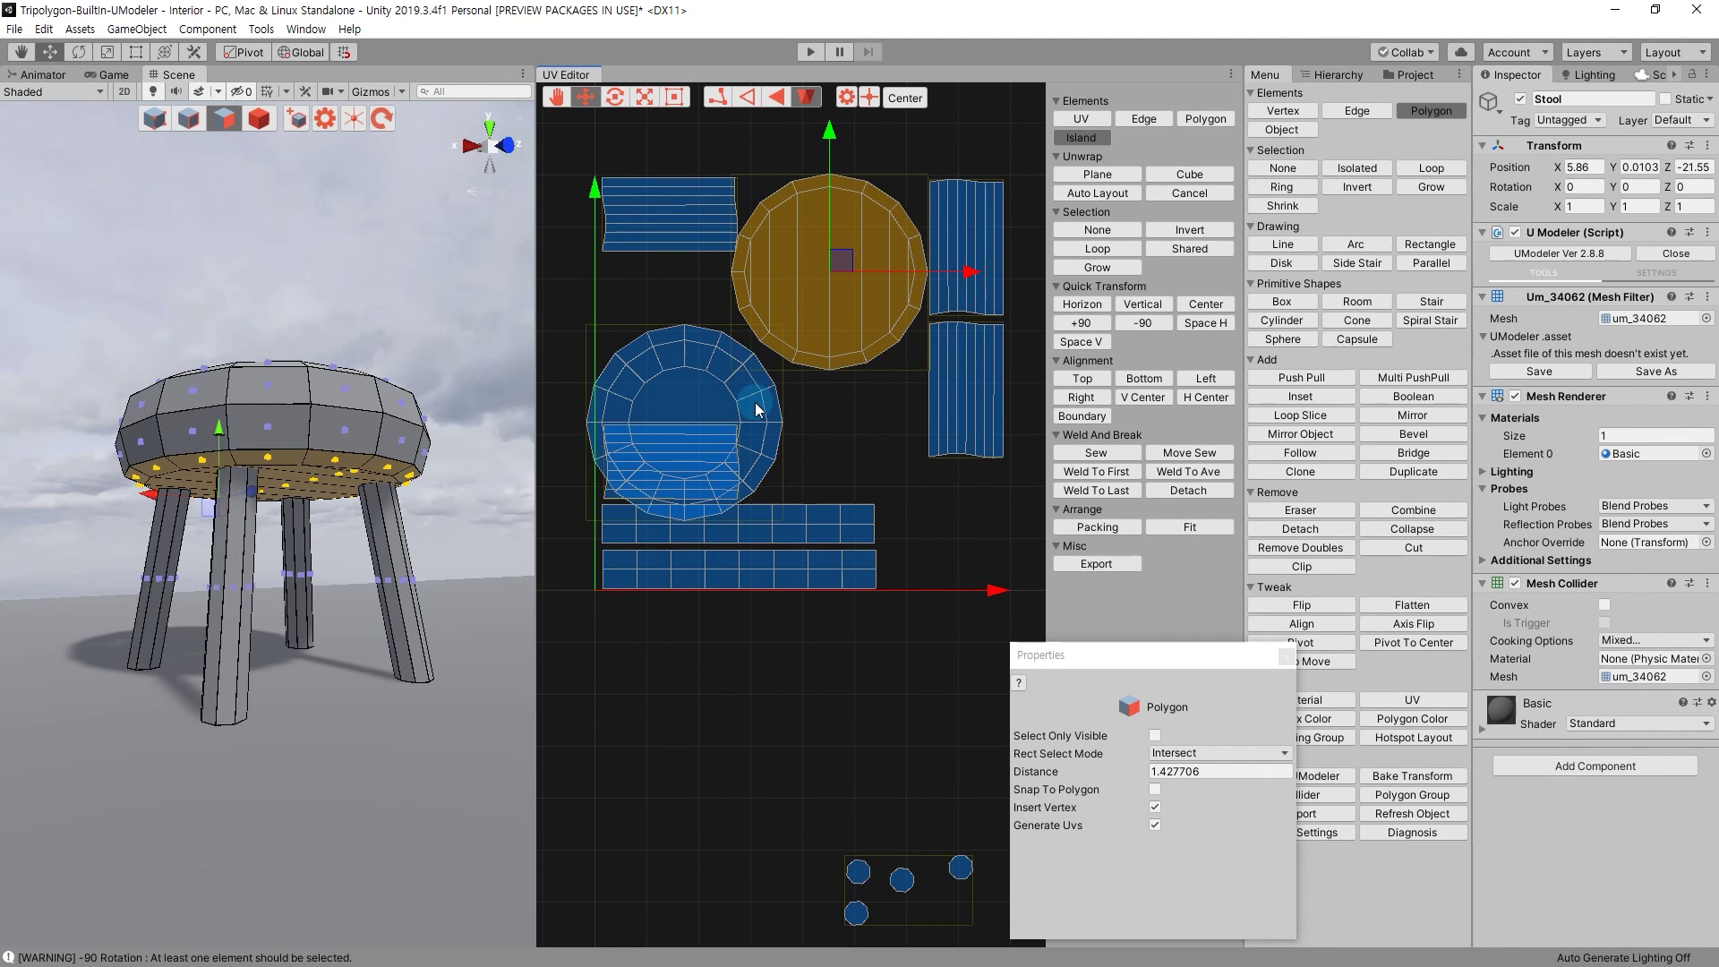
{"action": "key", "text": "ctrl+z"}
{"action": "key", "text": "ctrl+z"}
{"action": "key", "text": "ctrl+z"}
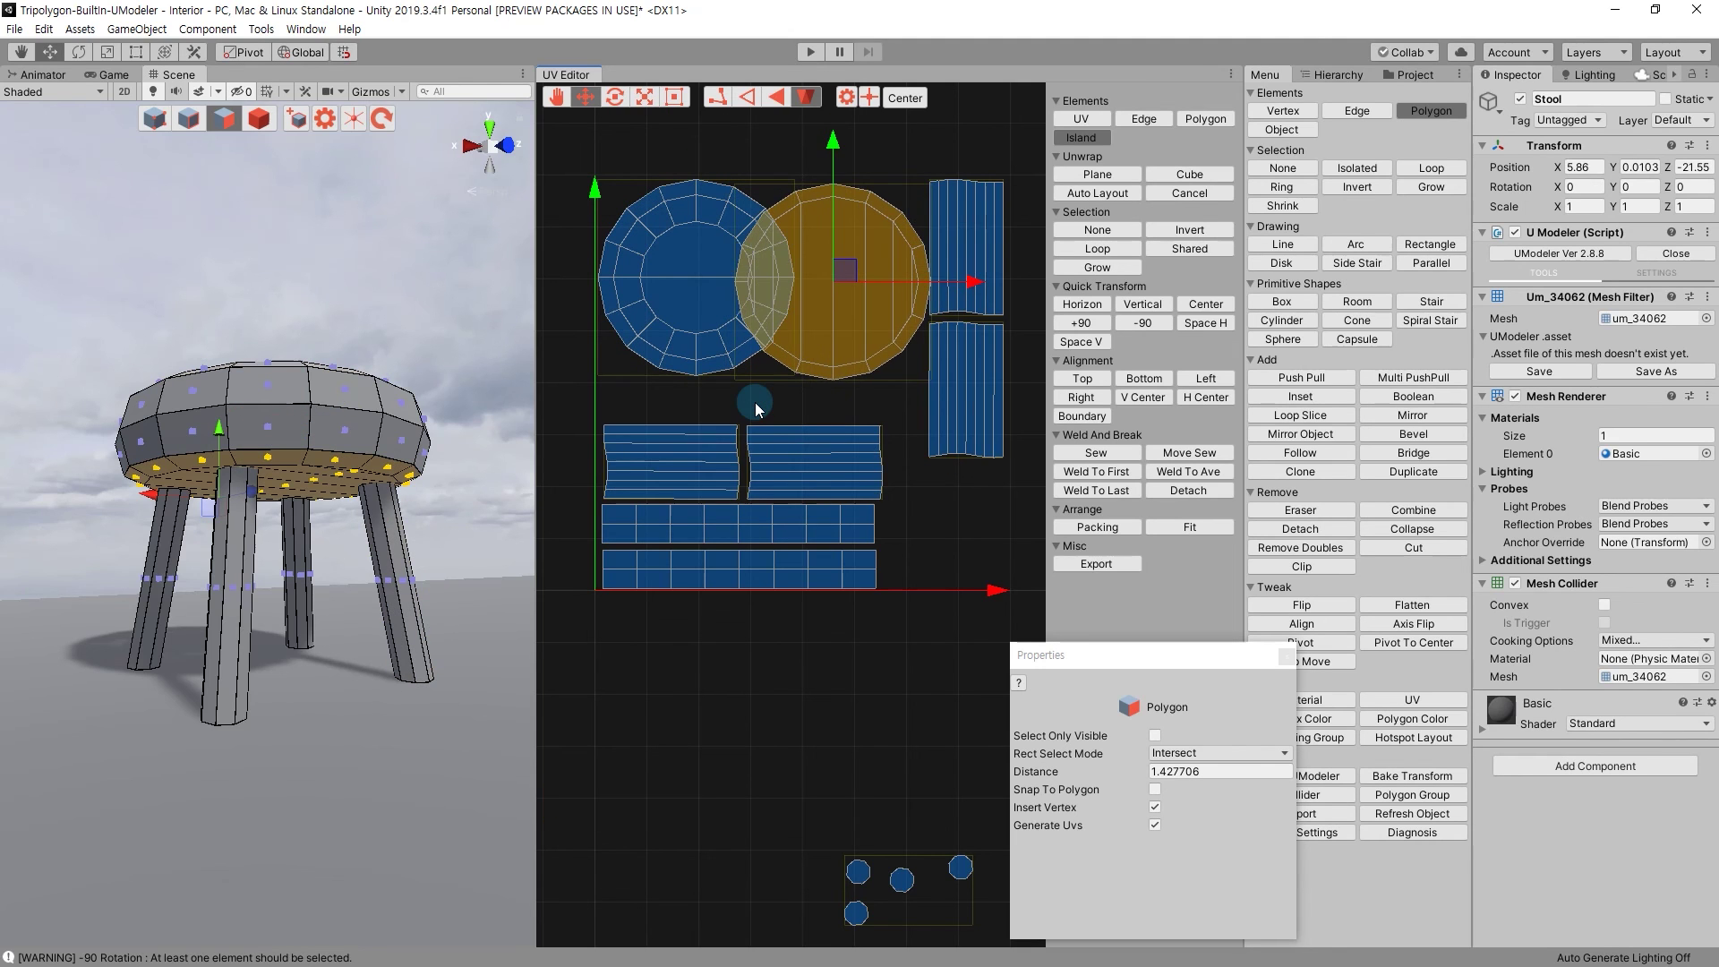
{"action": "key", "text": "ctrl+z"}
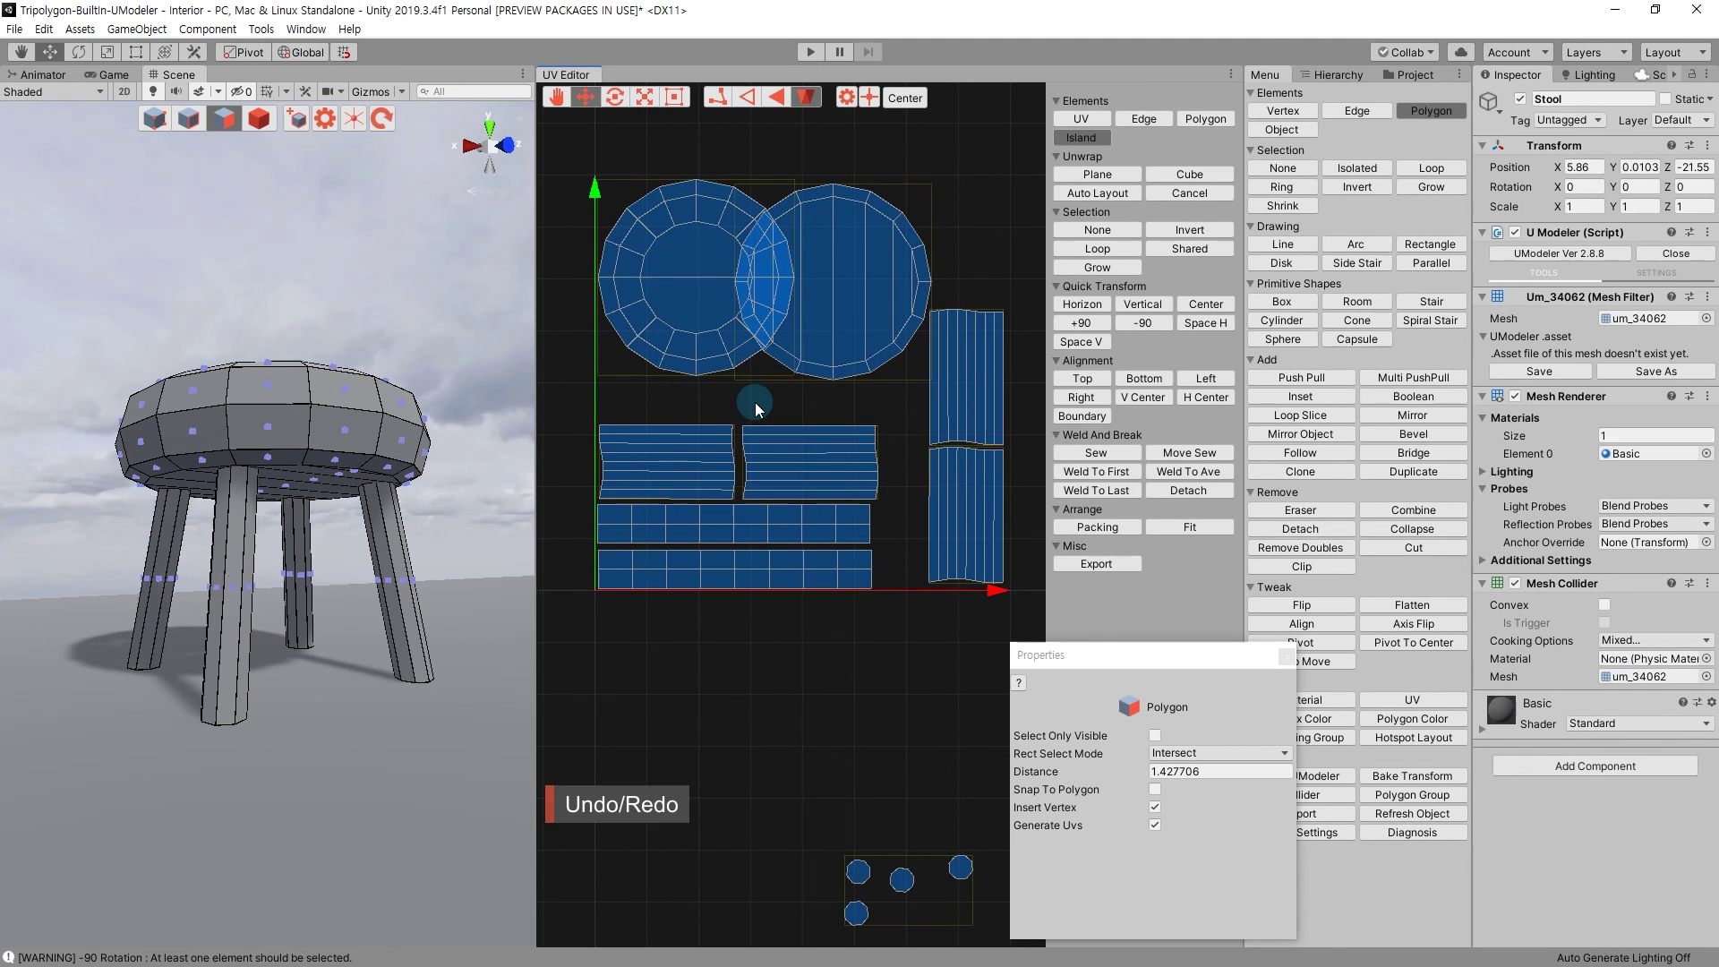
Undo one more move, then raise the horizontal leg strips and the two long side strips.
{"action": "key", "text": "ctrl+z"}
{"action": "key", "text": "ctrl+z"}
{"action": "key", "text": "ctrl+z"}
{"action": "left_click", "coordinate": [944, 411]}
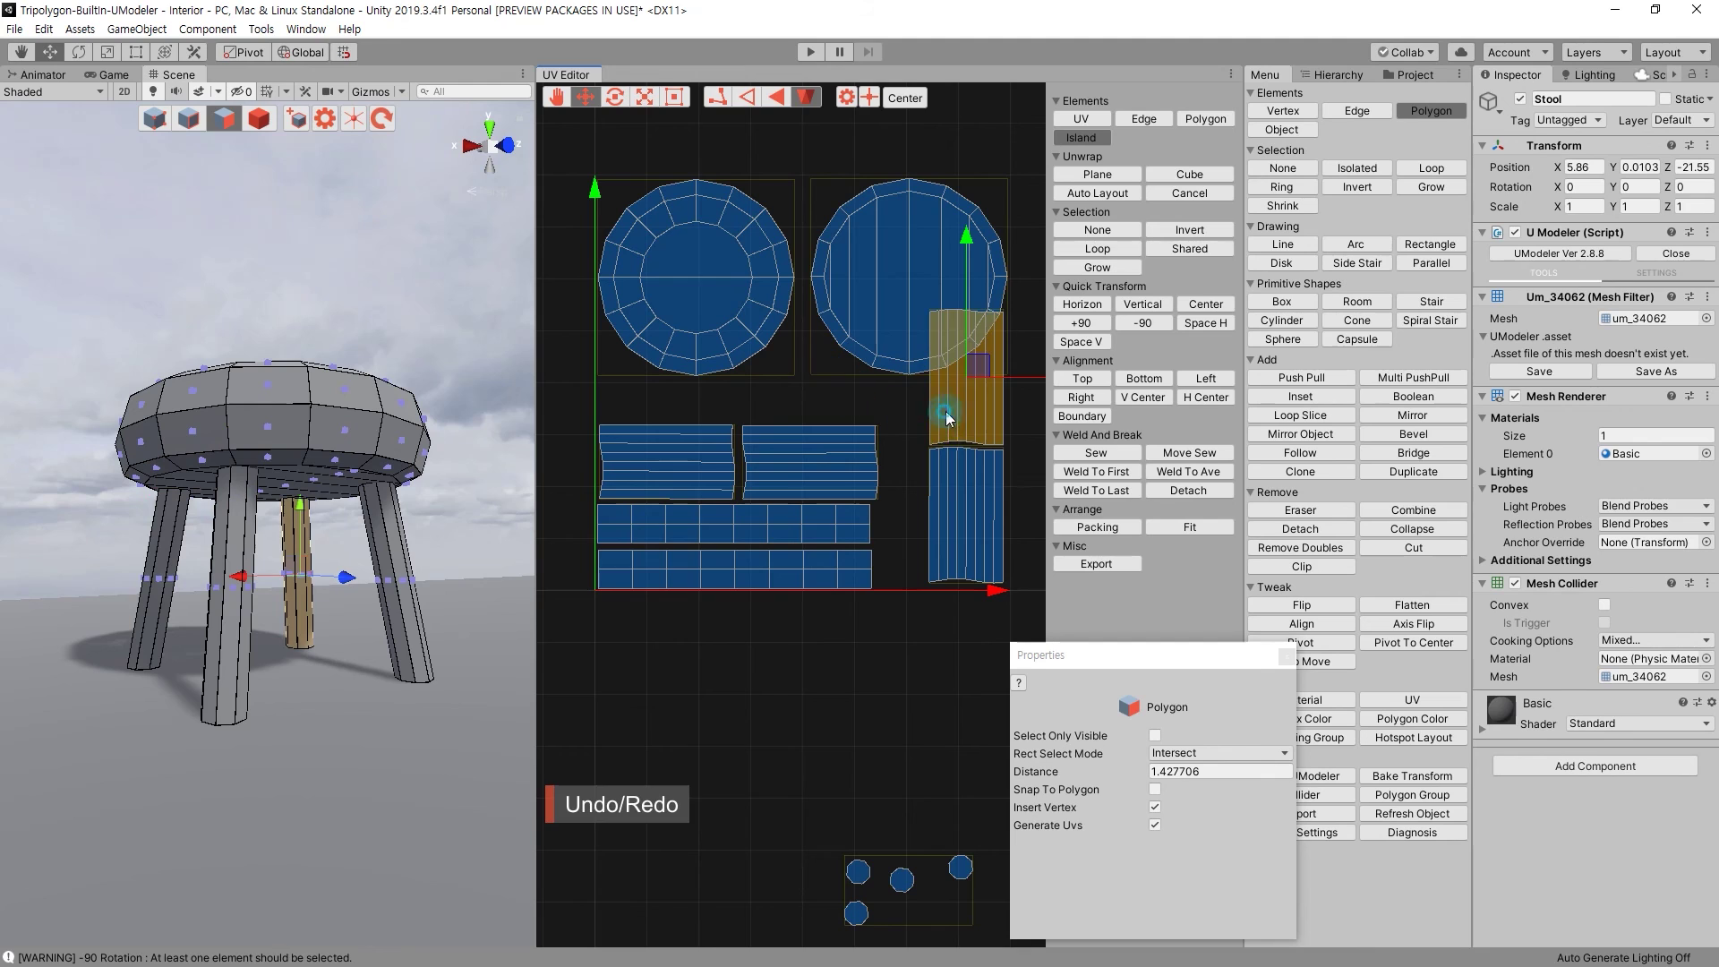
{"action": "mouse_move", "coordinate": [658, 411]}
{"action": "left_mouse_down"}
{"action": "mouse_move", "coordinate": [746, 429]}
{"action": "mouse_move", "coordinate": [743, 331]}
{"action": "left_mouse_up"}
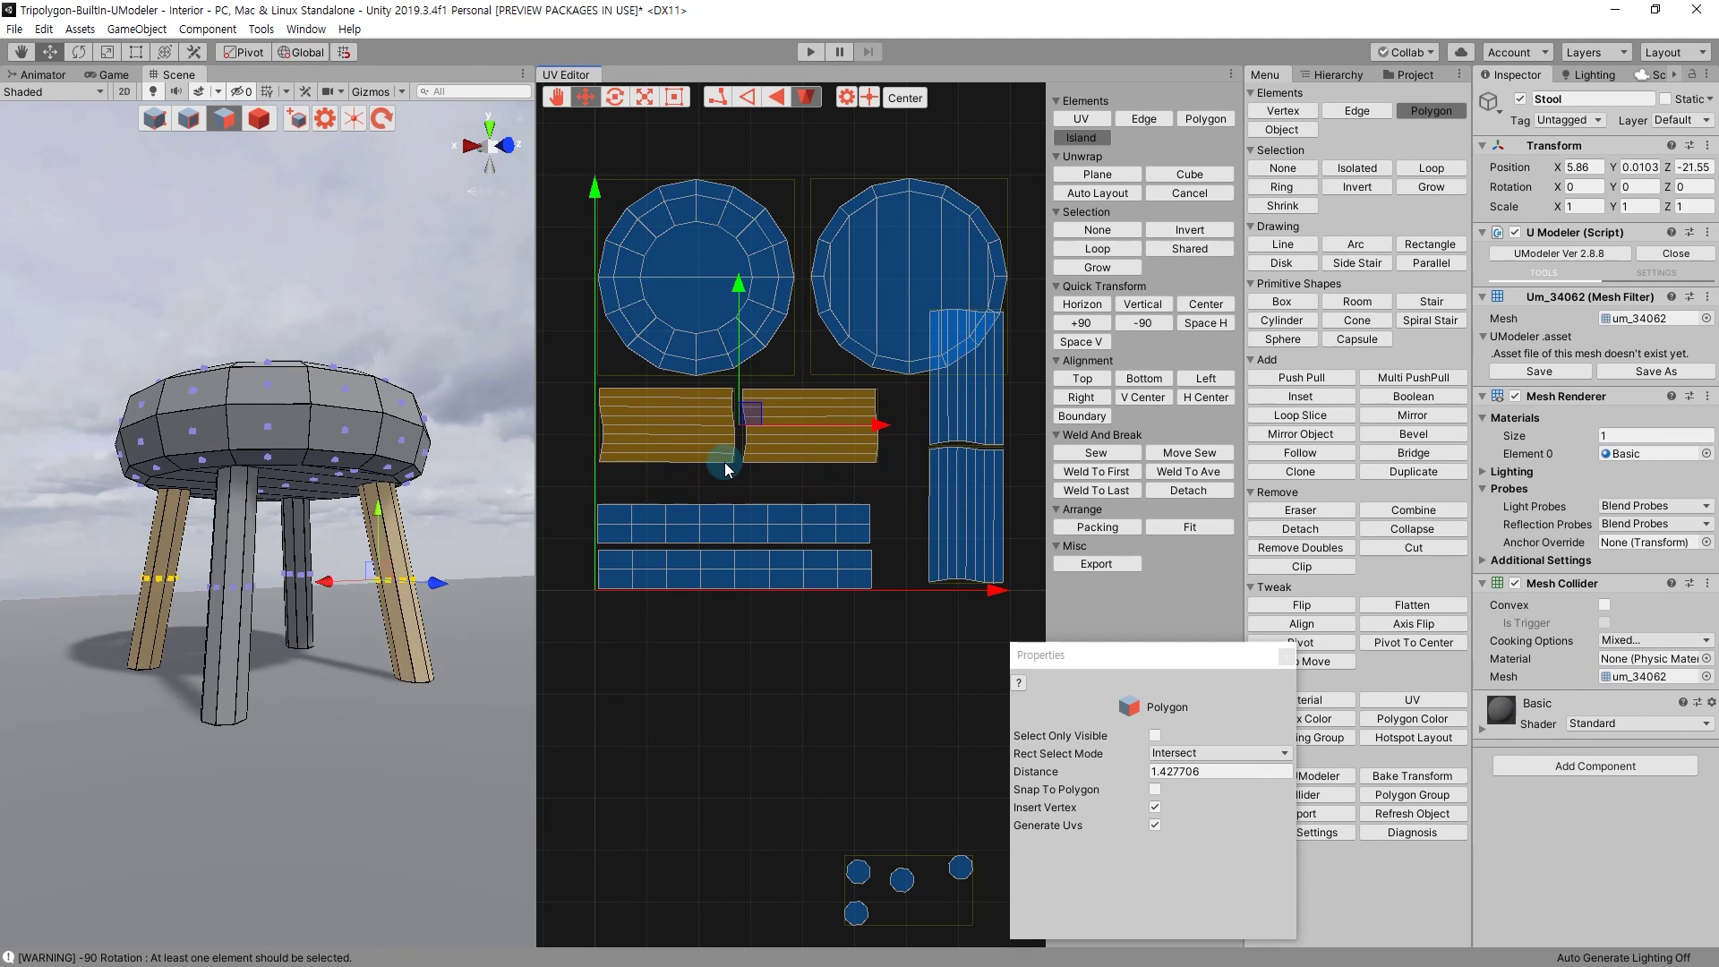
{"action": "left_click", "coordinate": [779, 539]}
{"action": "left_click", "coordinate": [736, 588], "text": "shift"}
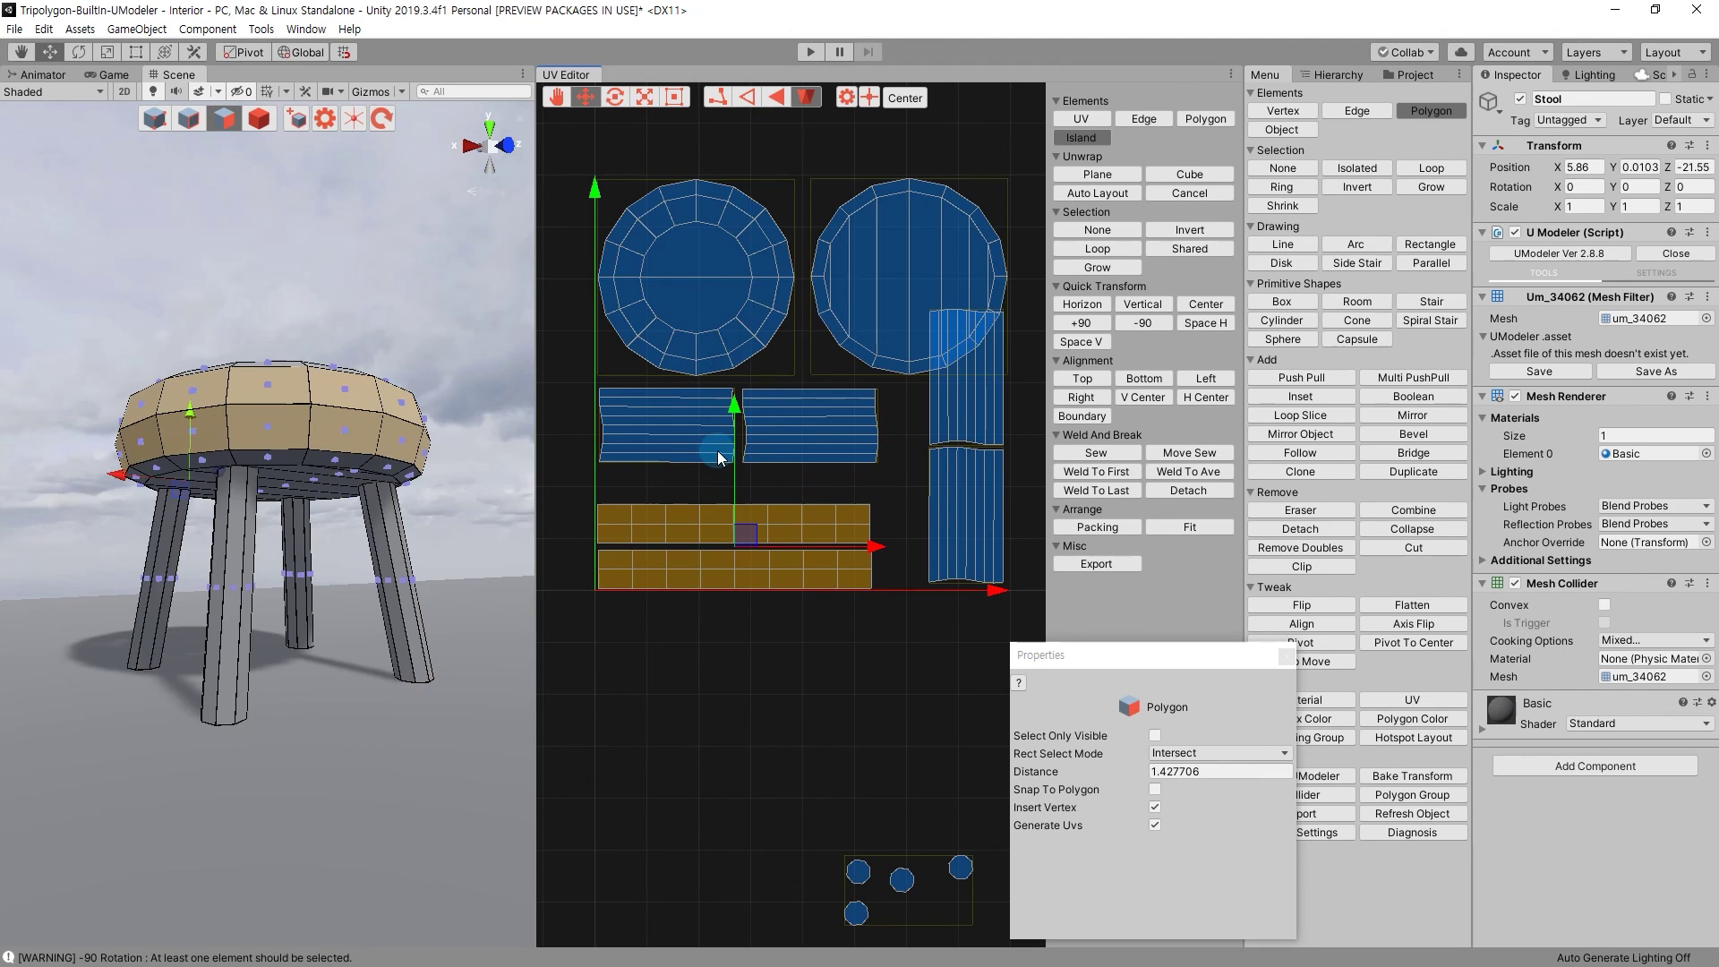
{"action": "left_click_drag", "start_coordinate": [734, 546], "coordinate": [735, 527]}
{"action": "left_click", "coordinate": [768, 604]}
Rotate both vertical leg strips -90° and place them beside the side strips.
{"action": "left_click", "coordinate": [967, 519]}
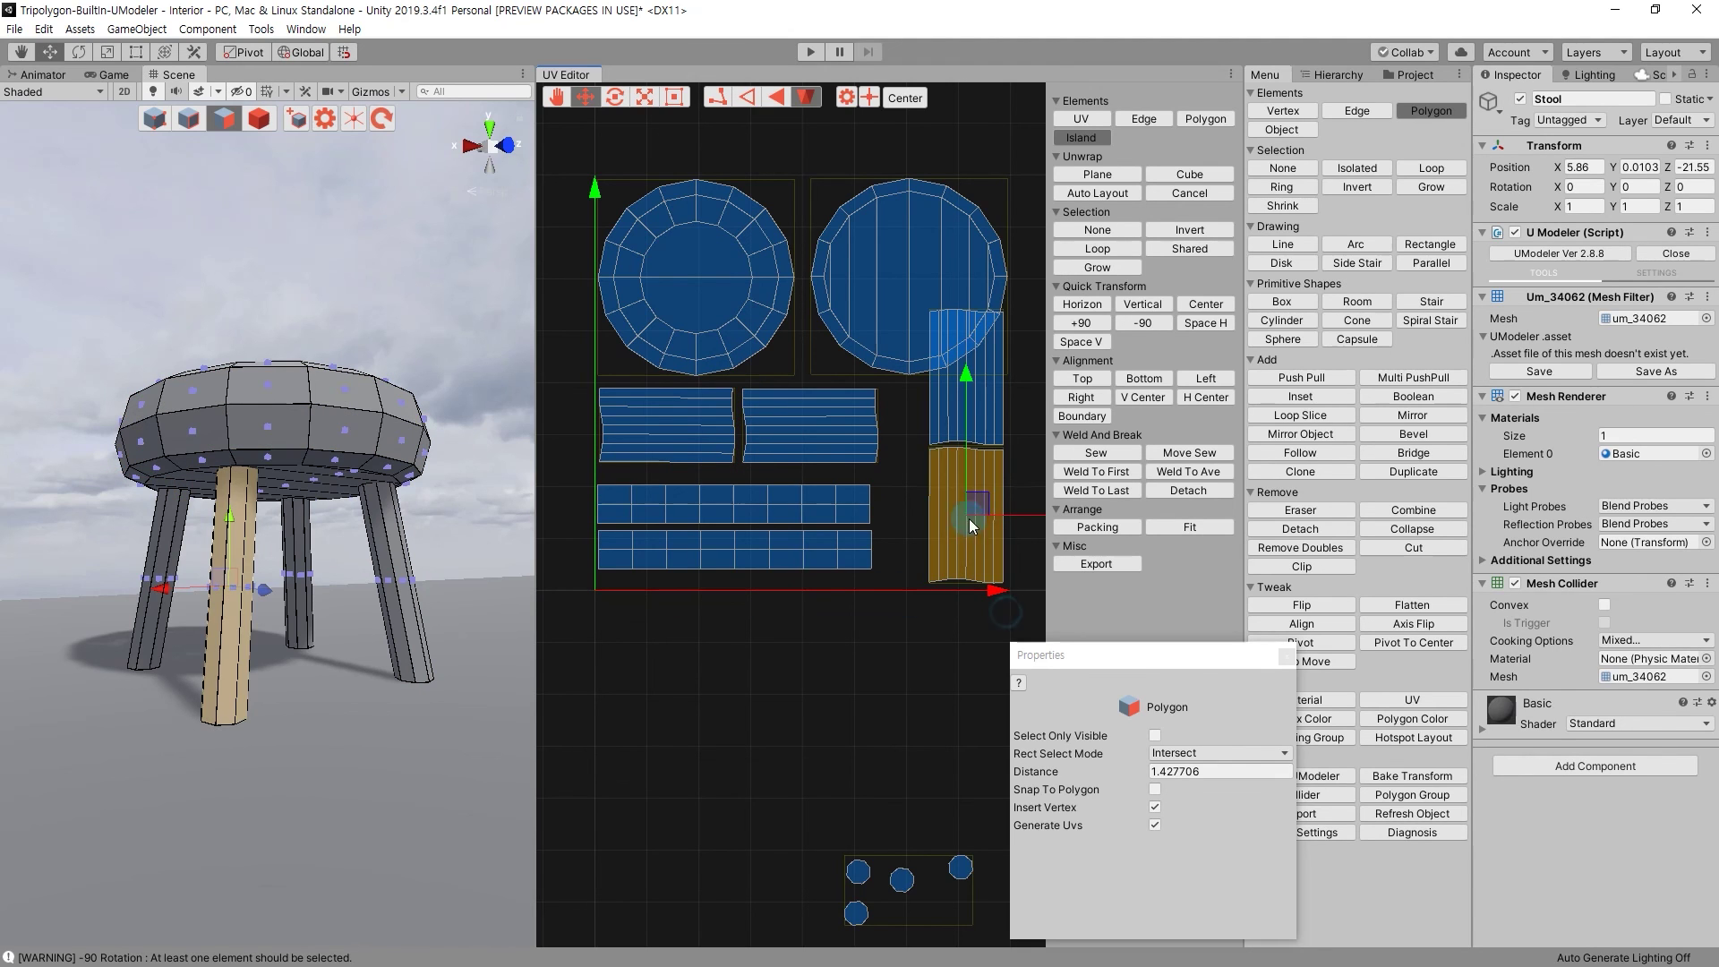
{"action": "left_click_drag", "start_coordinate": [985, 508], "coordinate": [940, 513]}
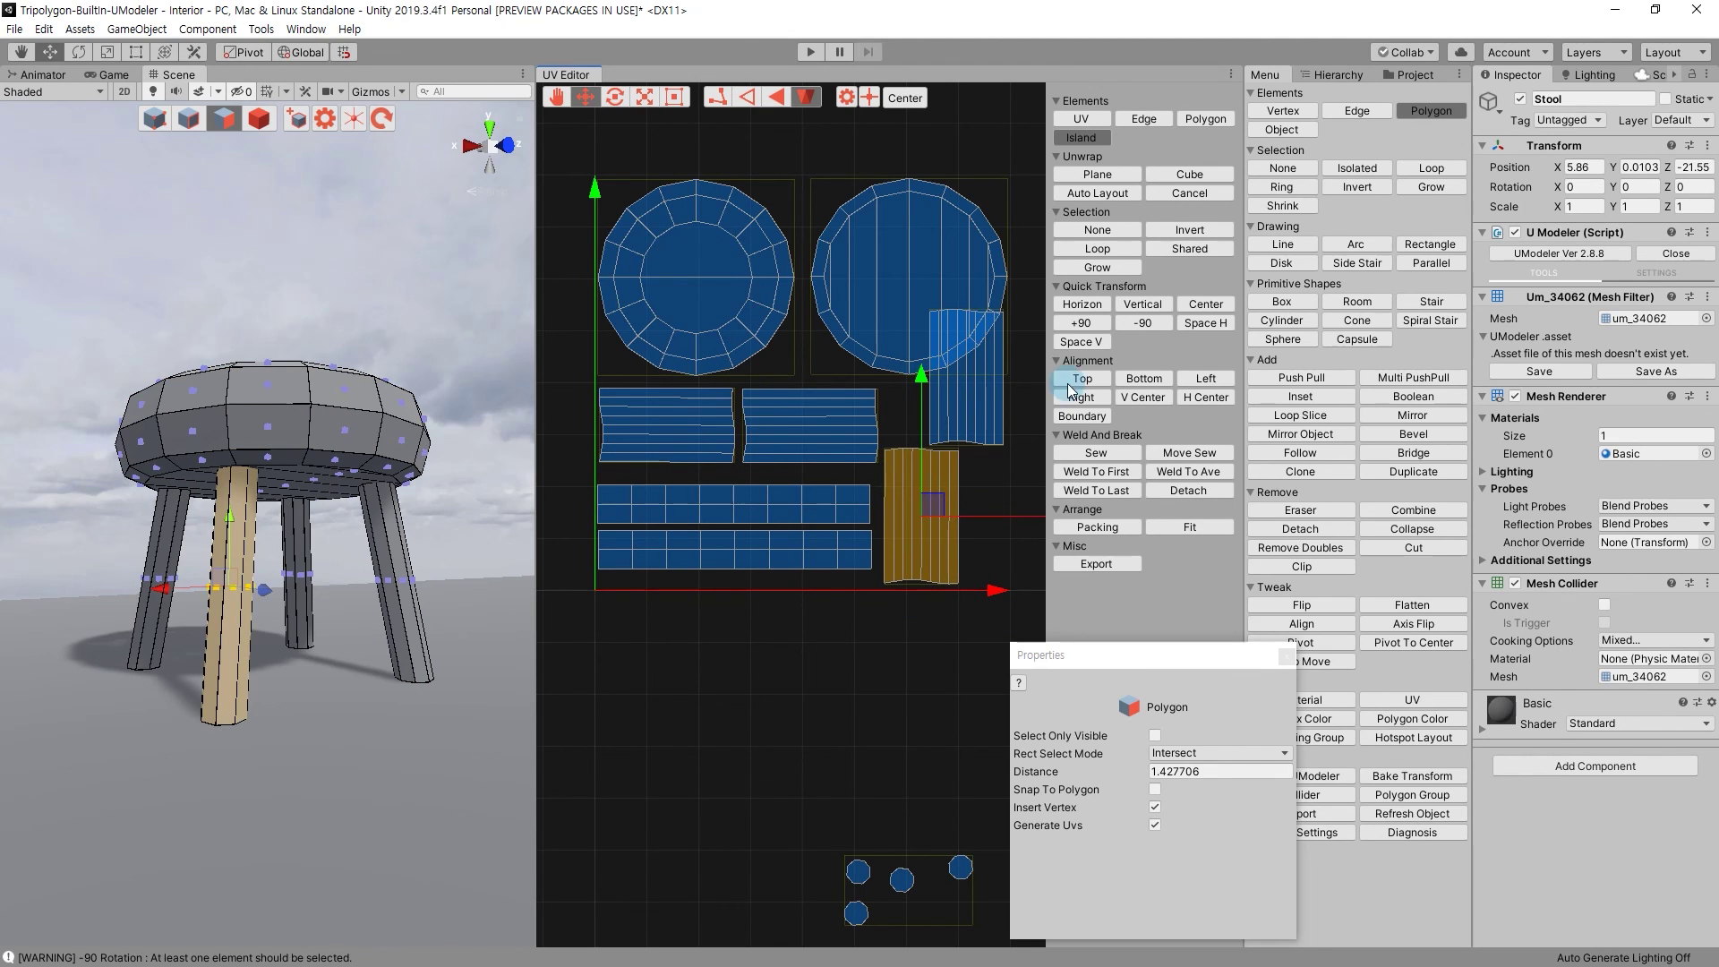
{"action": "left_click", "coordinate": [1143, 322]}
{"action": "left_click_drag", "start_coordinate": [930, 505], "coordinate": [954, 532]}
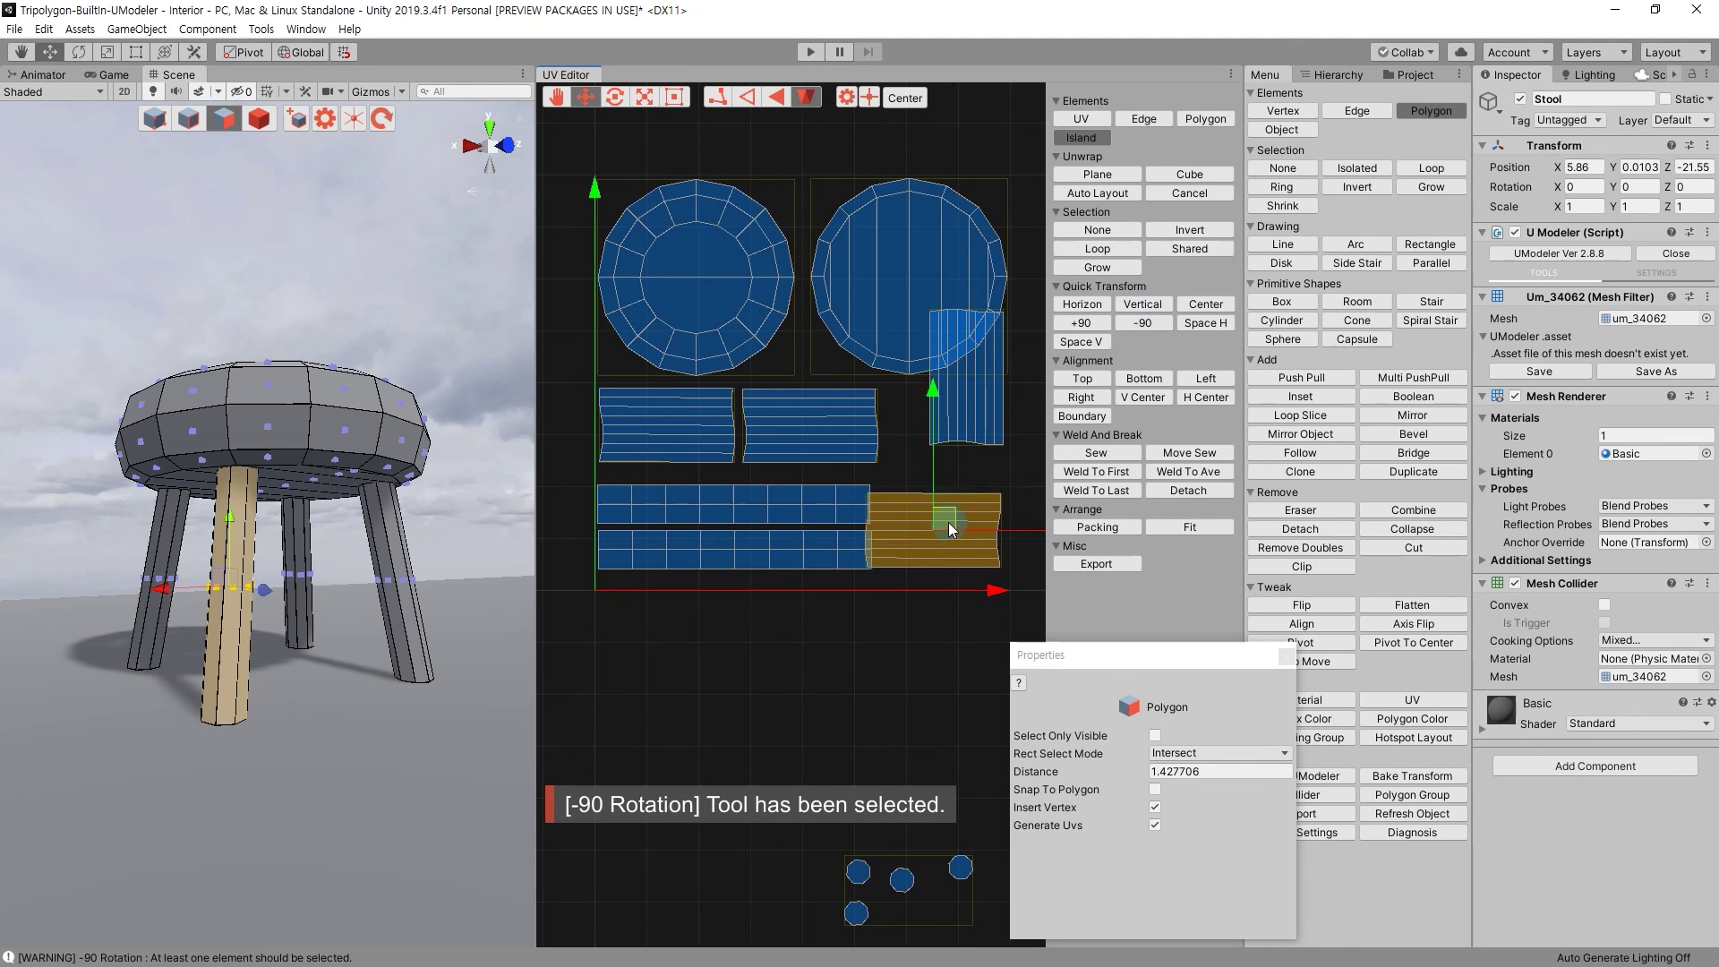
{"action": "left_click", "coordinate": [991, 438]}
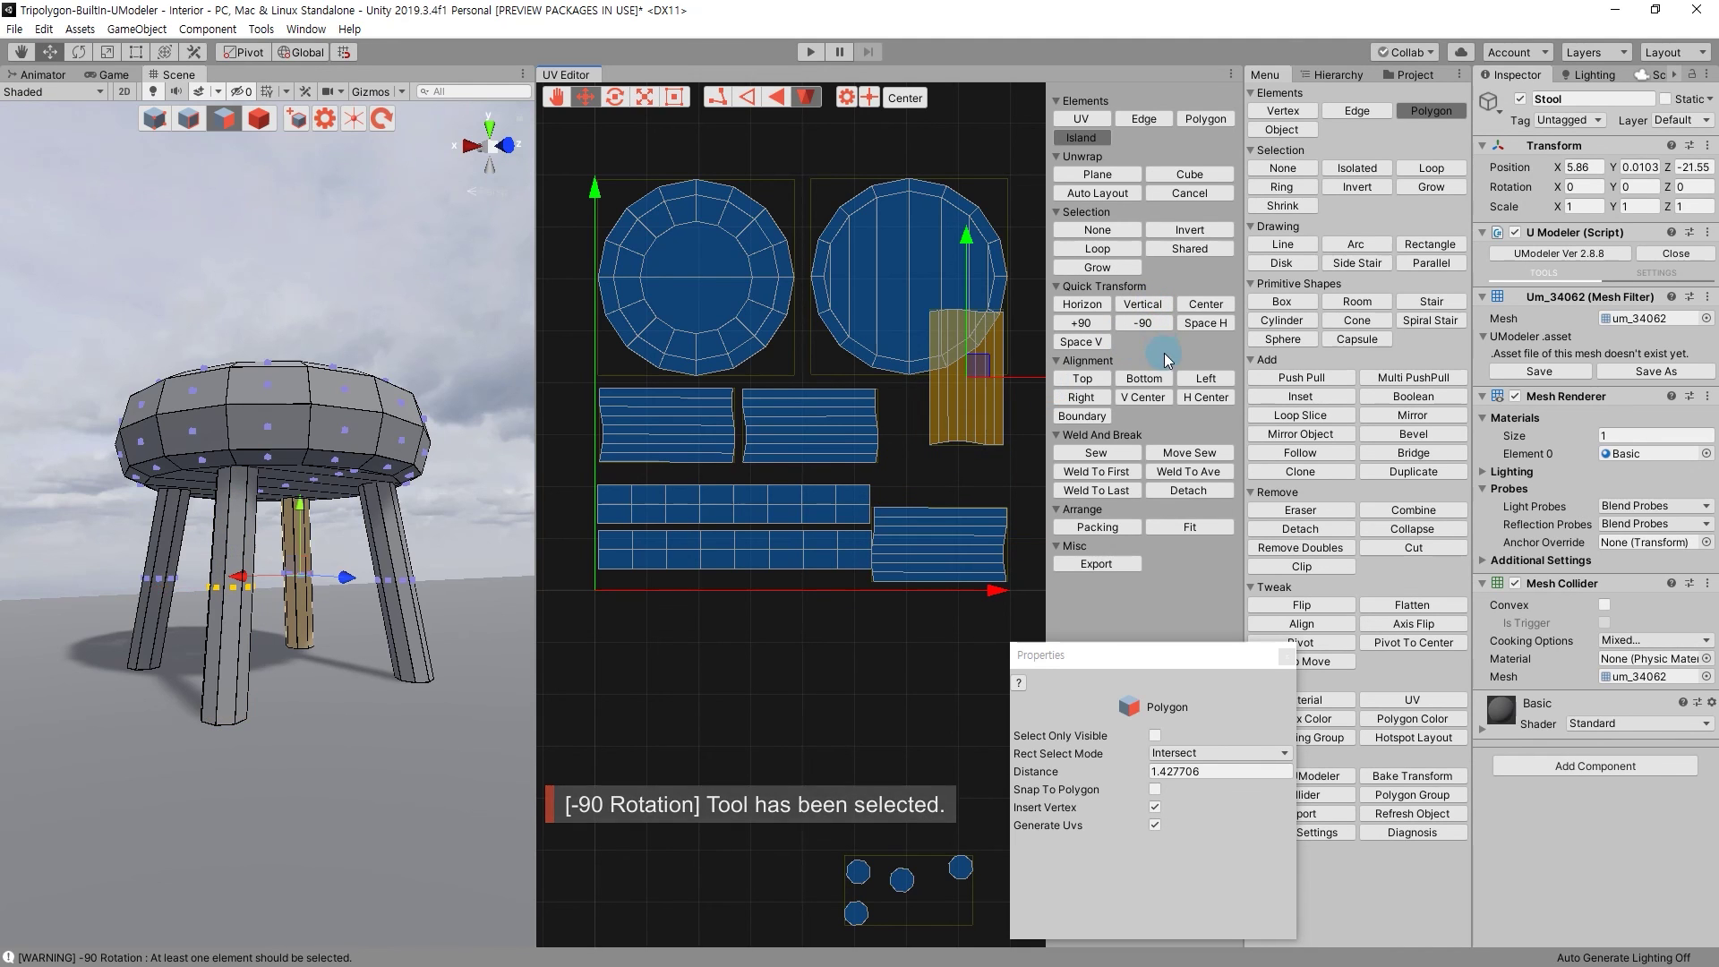
{"action": "left_click", "coordinate": [1143, 323]}
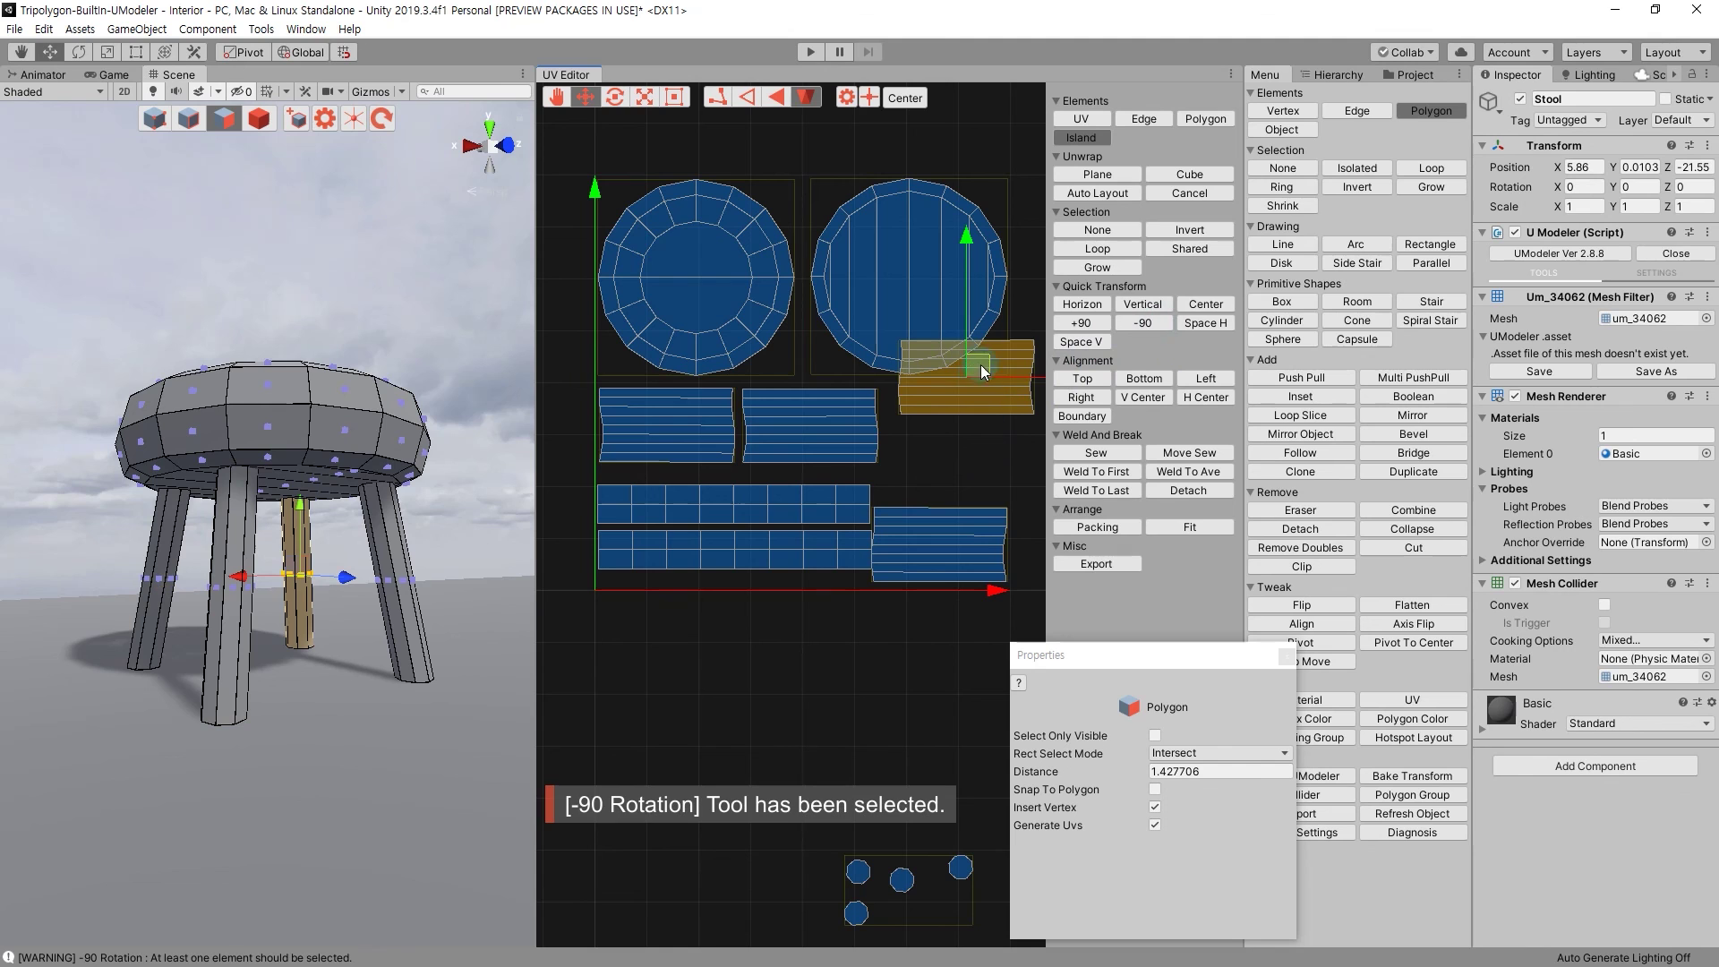
{"action": "left_click_drag", "start_coordinate": [981, 363], "coordinate": [960, 449]}
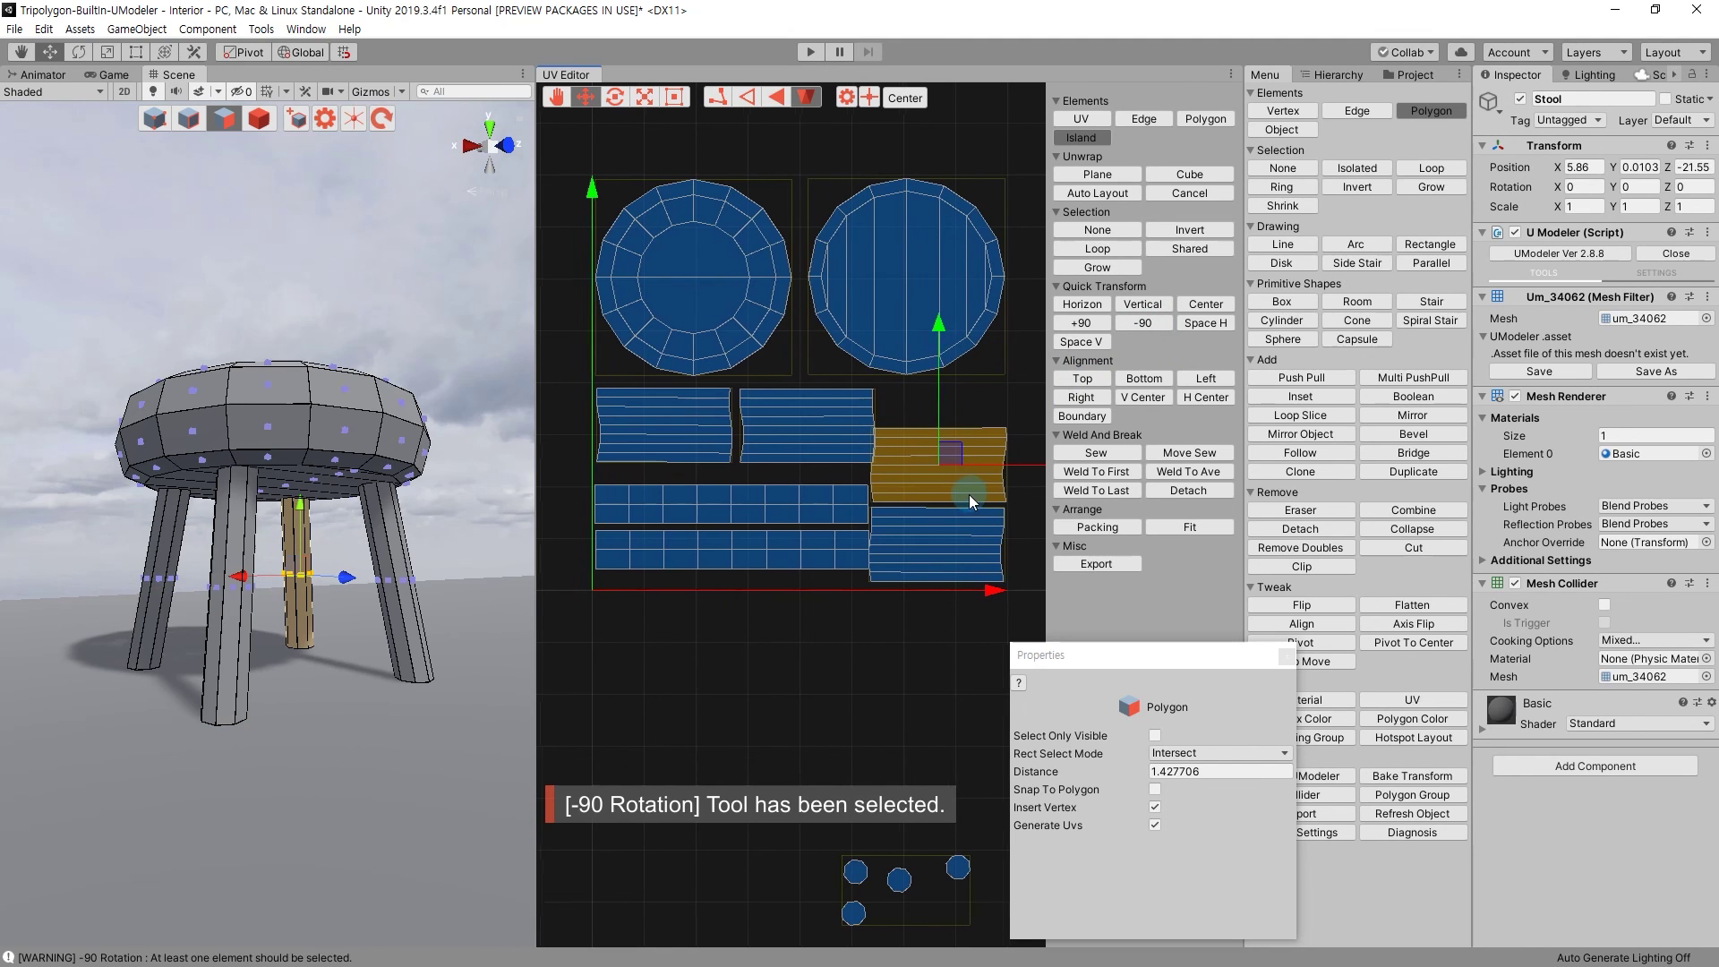
Move the two long seat-side strips down a little.
{"action": "scroll", "coordinate": [756, 553], "scroll_direction": "up", "scroll_amount": 3}
{"action": "scroll", "coordinate": [757, 553], "scroll_direction": "up", "scroll_amount": 3}
{"action": "left_click", "coordinate": [751, 555]}
{"action": "middle_click_drag", "start_coordinate": [751, 555], "coordinate": [881, 510]}
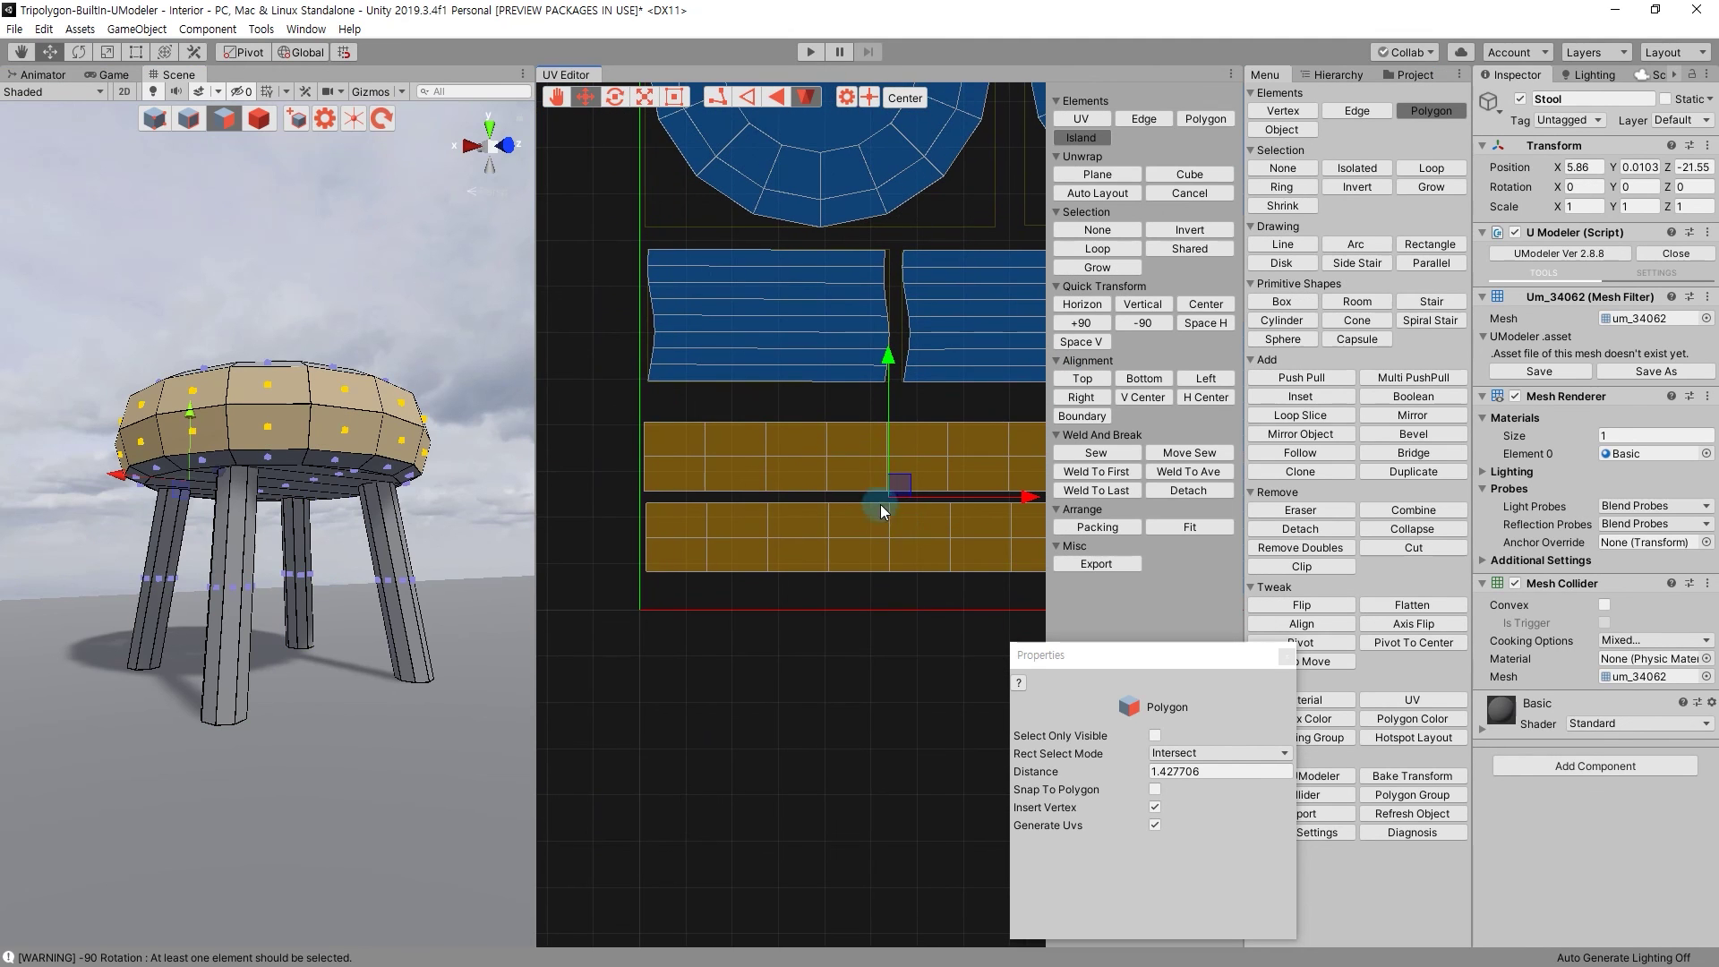
{"action": "left_click_drag", "start_coordinate": [897, 490], "coordinate": [900, 528]}
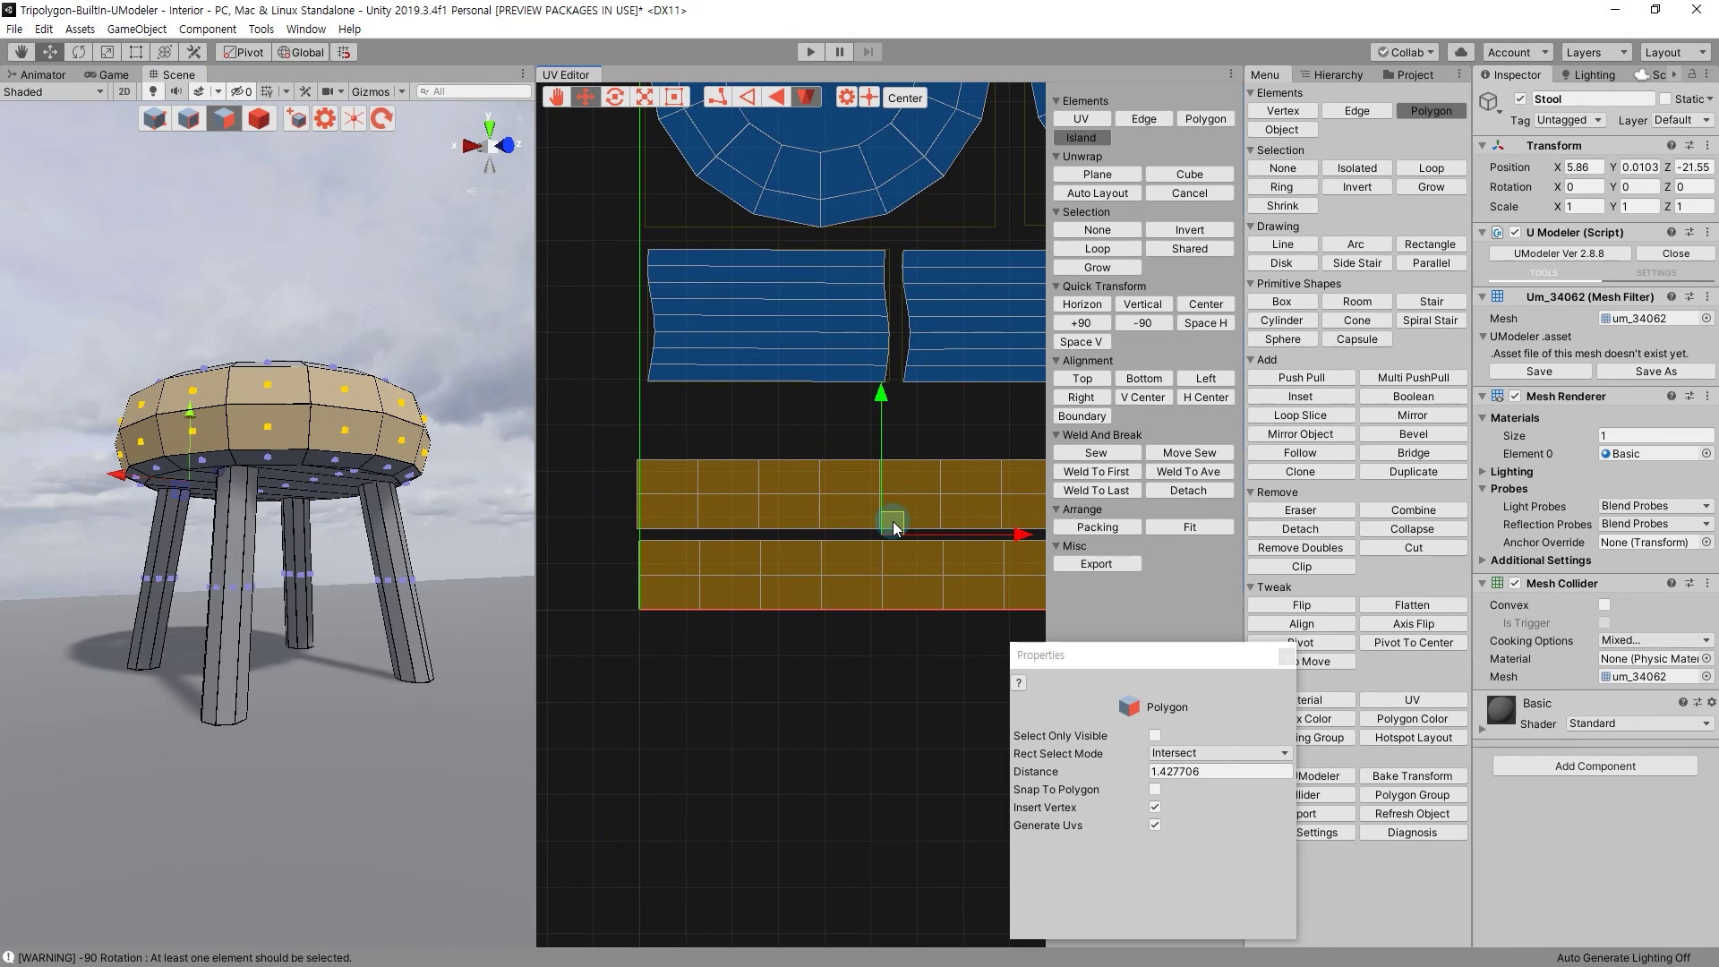
{"action": "middle_click_drag", "start_coordinate": [891, 518], "coordinate": [774, 523]}
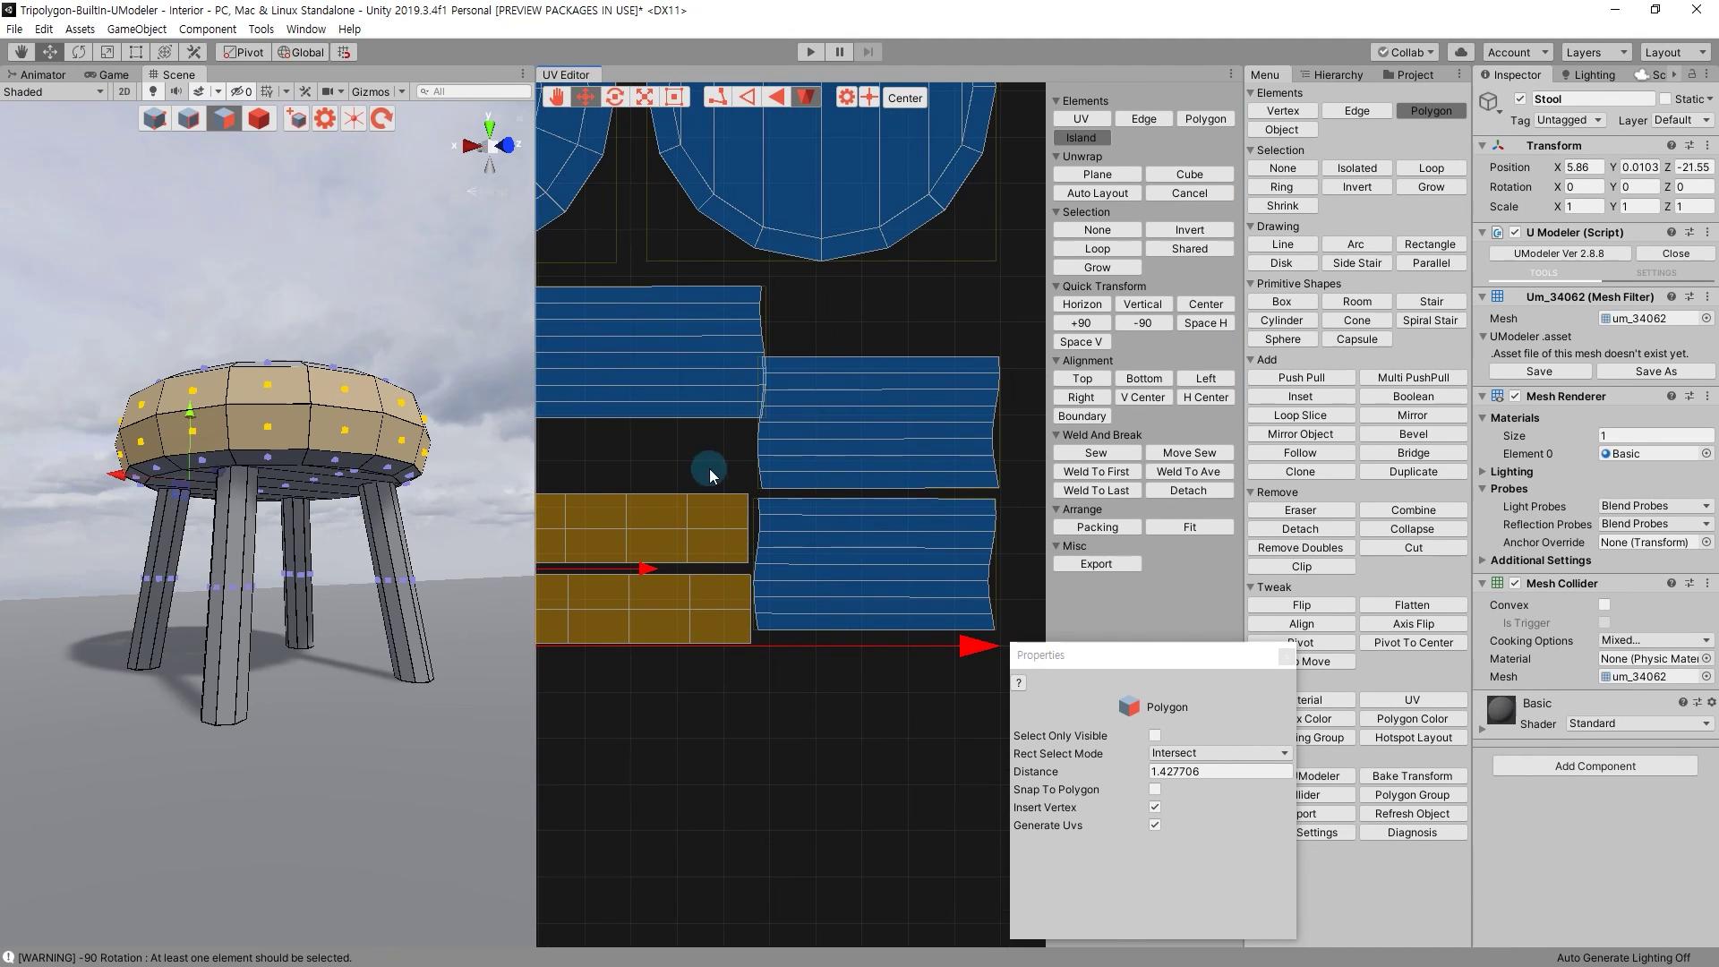
Select all four leg strips and scale them down.
{"action": "left_click", "coordinate": [783, 550]}
{"action": "left_click_drag", "start_coordinate": [882, 630], "coordinate": [741, 403]}
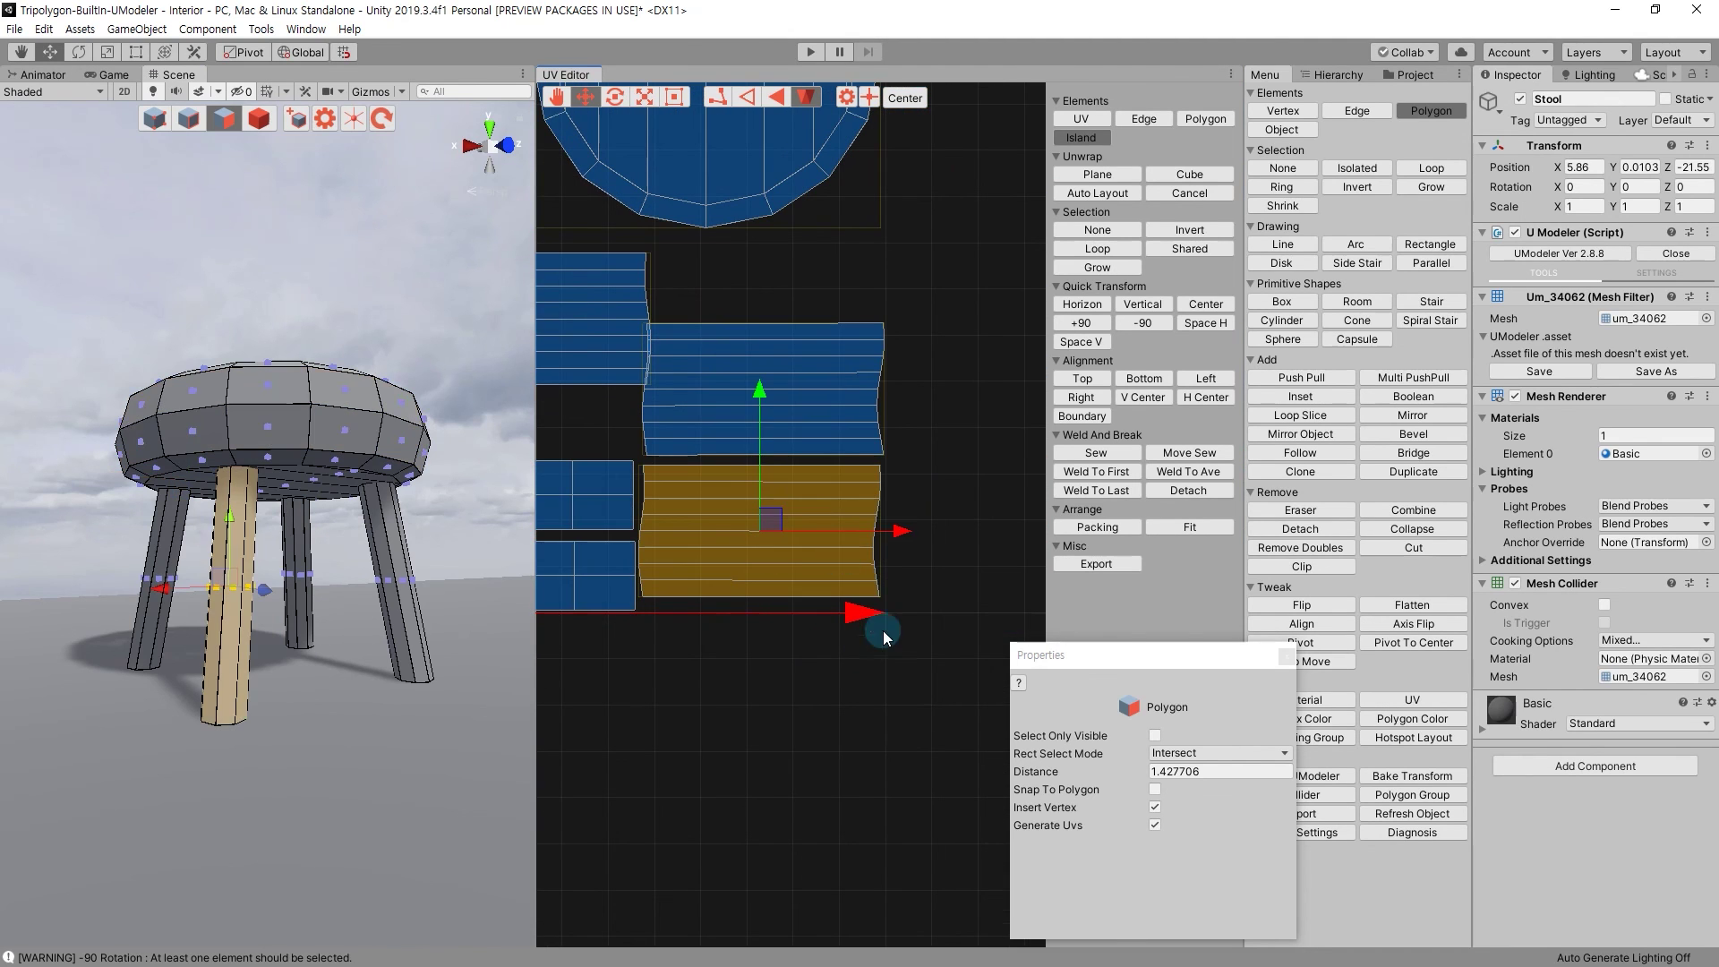
{"action": "middle_click_drag", "start_coordinate": [742, 404], "coordinate": [971, 469]}
{"action": "left_click_drag", "start_coordinate": [760, 460], "coordinate": [707, 396], "text": "shift"}
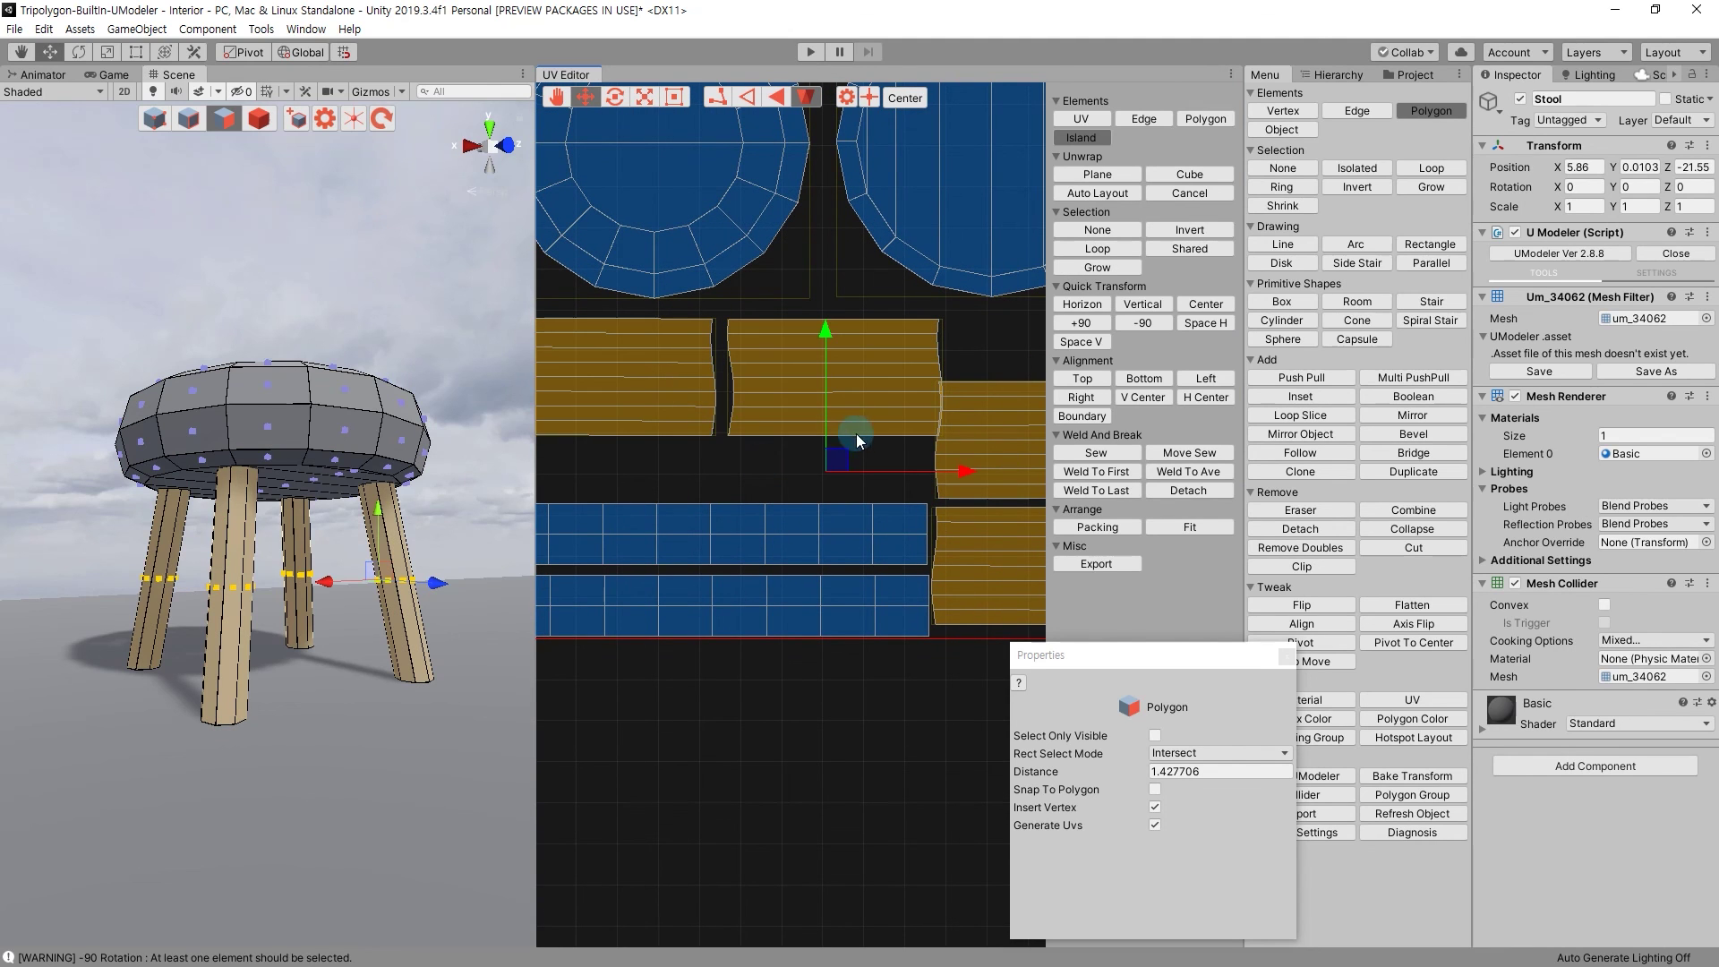
{"action": "key", "text": "r"}
{"action": "left_click_drag", "start_coordinate": [844, 468], "coordinate": [837, 483]}
Move one leg strip up under the seat disc.
{"action": "left_click", "coordinate": [716, 470]}
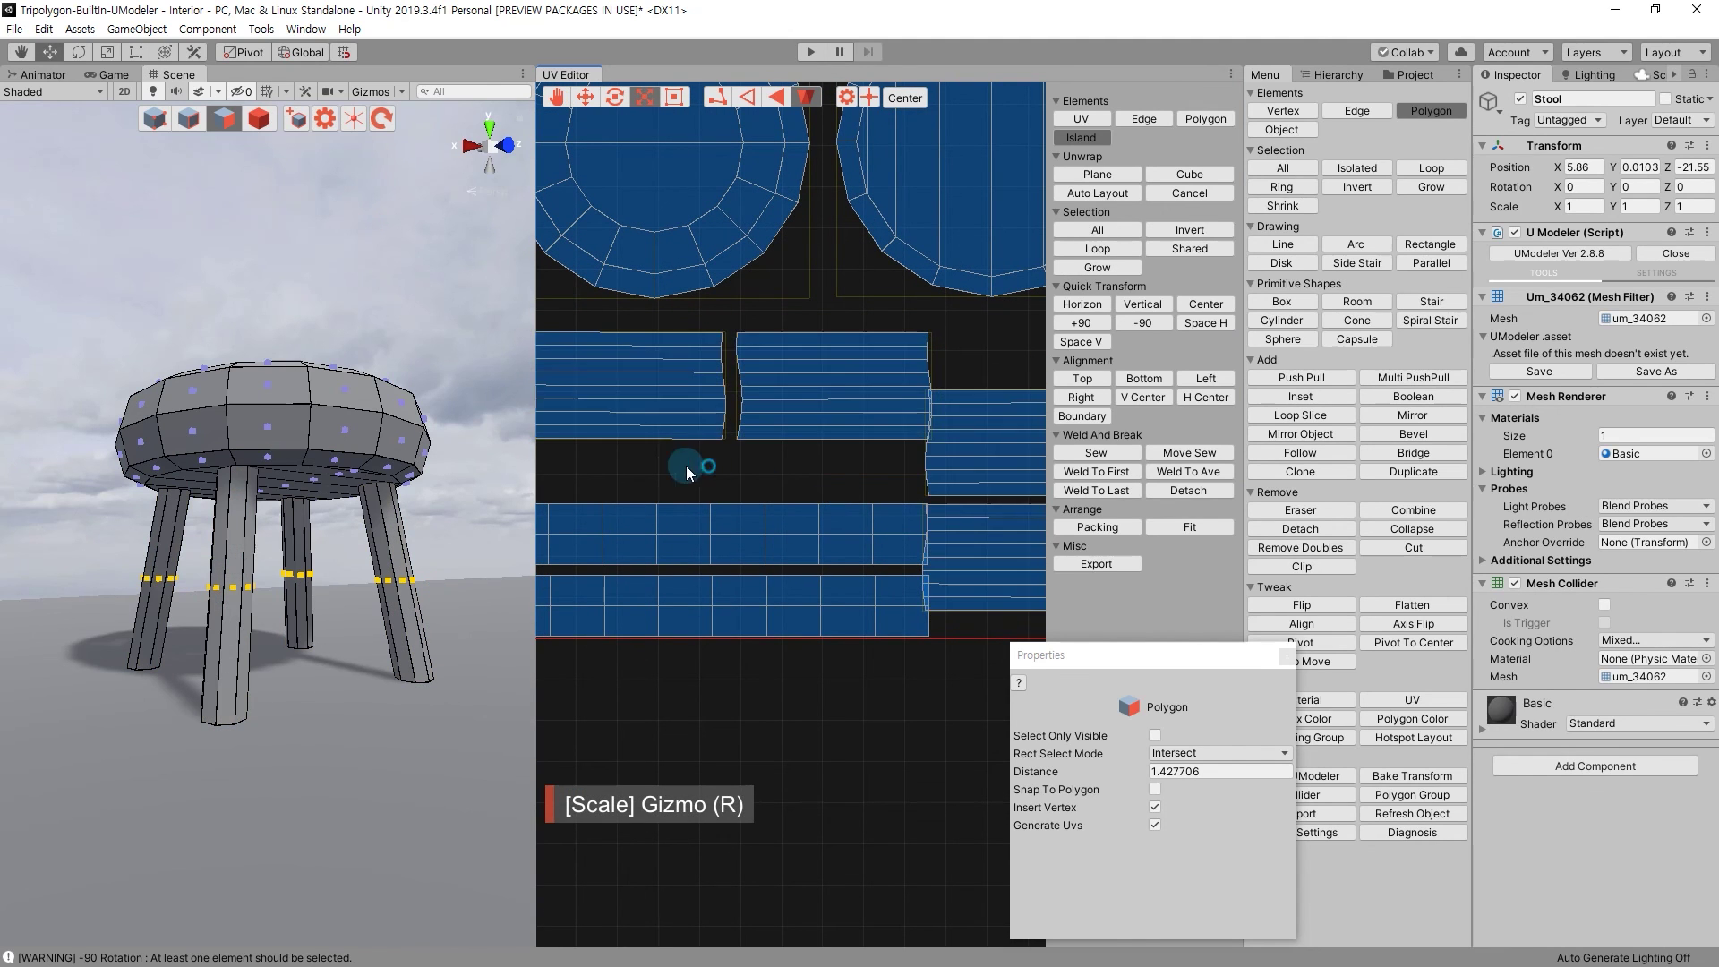
{"action": "middle_click_drag", "start_coordinate": [699, 470], "coordinate": [762, 489]}
{"action": "mouse_move", "coordinate": [760, 487]}
{"action": "left_mouse_down"}
{"action": "mouse_move", "coordinate": [905, 385]}
{"action": "mouse_move", "coordinate": [872, 364]}
{"action": "left_mouse_up"}
{"action": "key", "text": "w"}
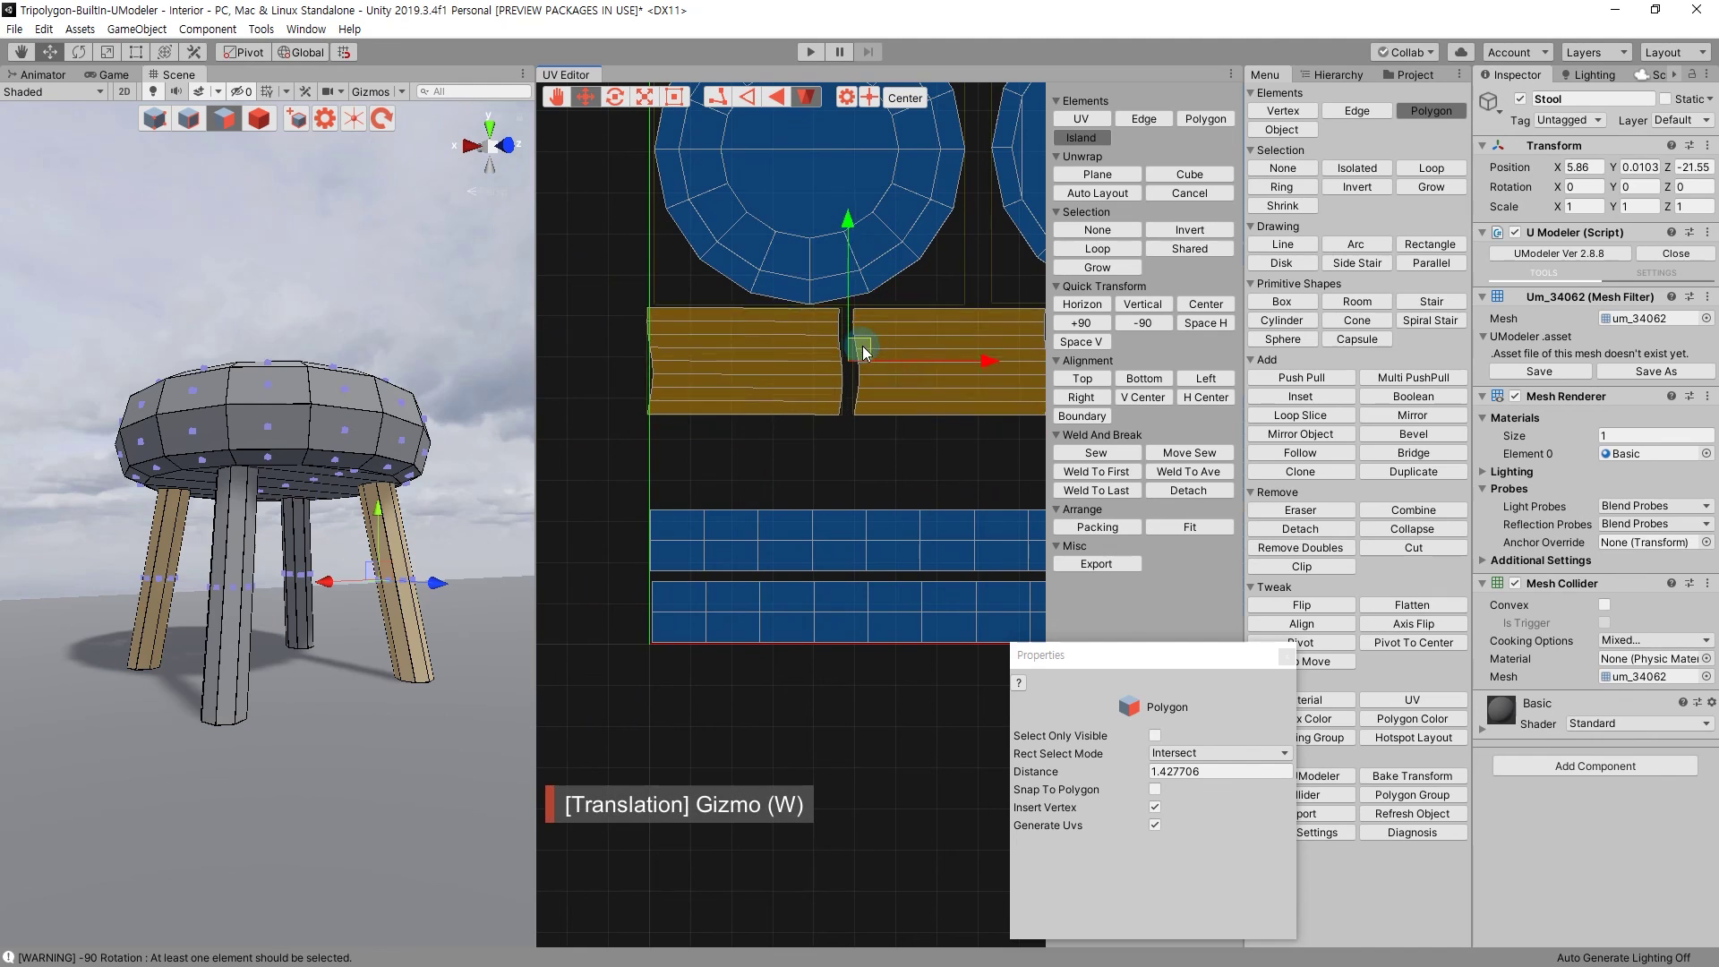
{"action": "middle_click_drag", "start_coordinate": [872, 365], "coordinate": [681, 401]}
{"action": "left_click", "coordinate": [818, 385]}
{"action": "left_click", "coordinate": [820, 437]}
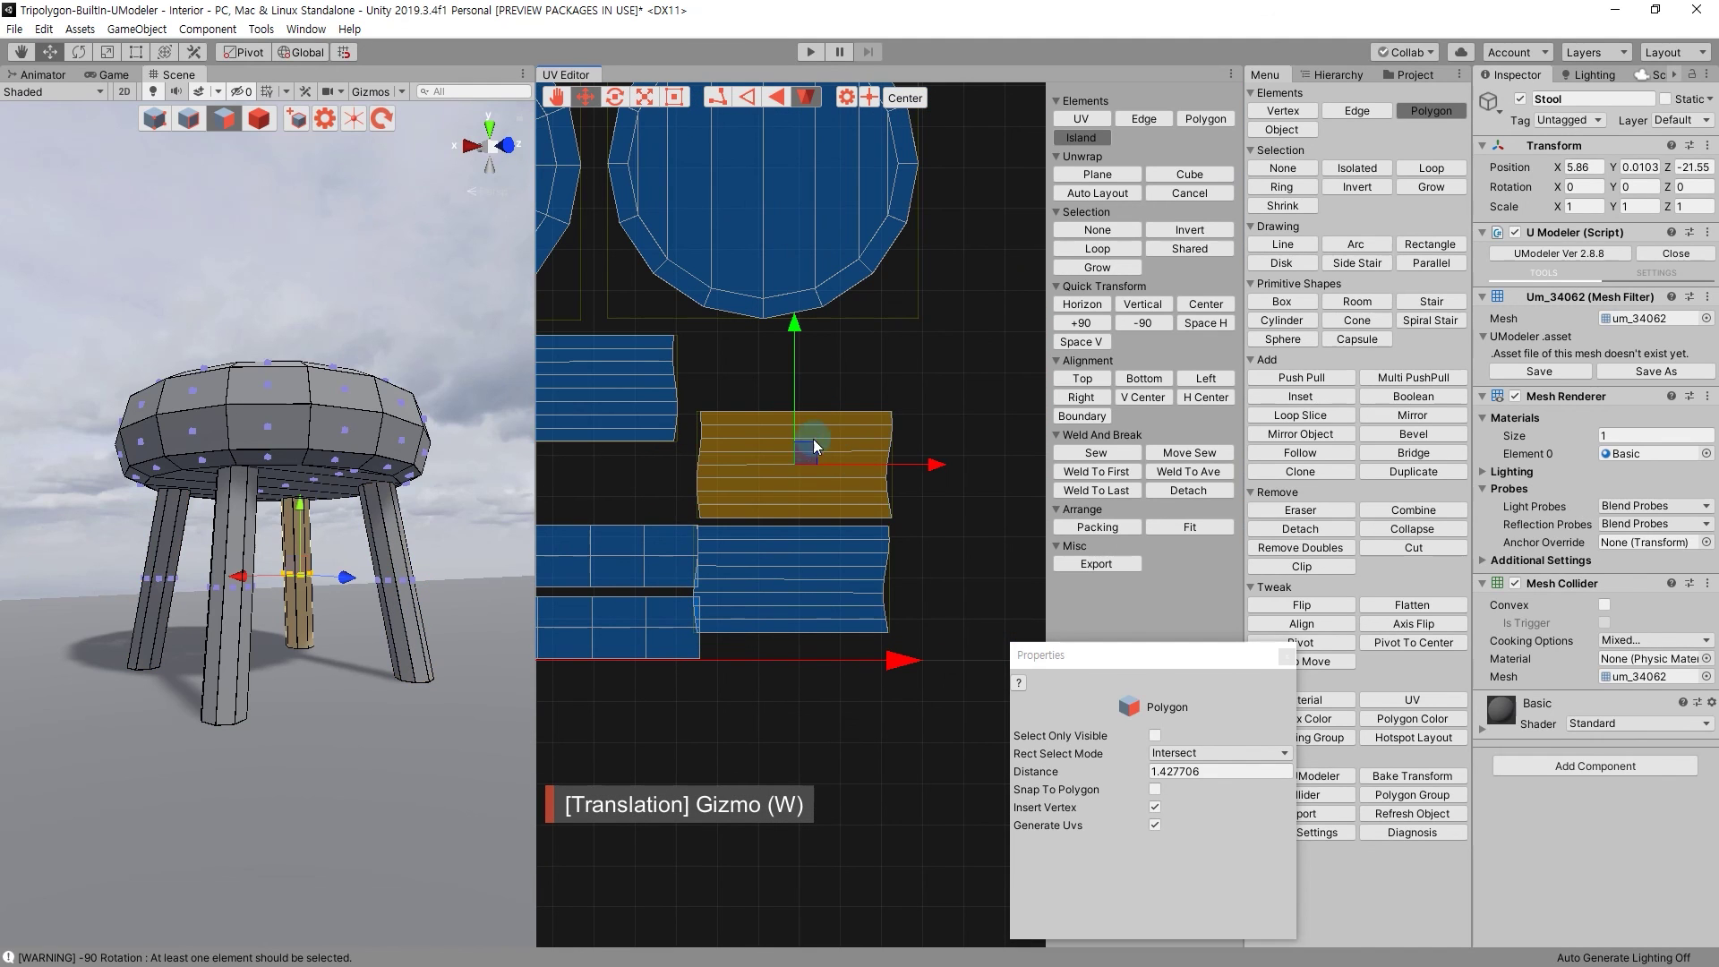
{"action": "left_click_drag", "start_coordinate": [814, 446], "coordinate": [818, 368]}
Arrange the remaining leg strips into a row beneath the seat discs.
{"action": "left_click", "coordinate": [817, 561]}
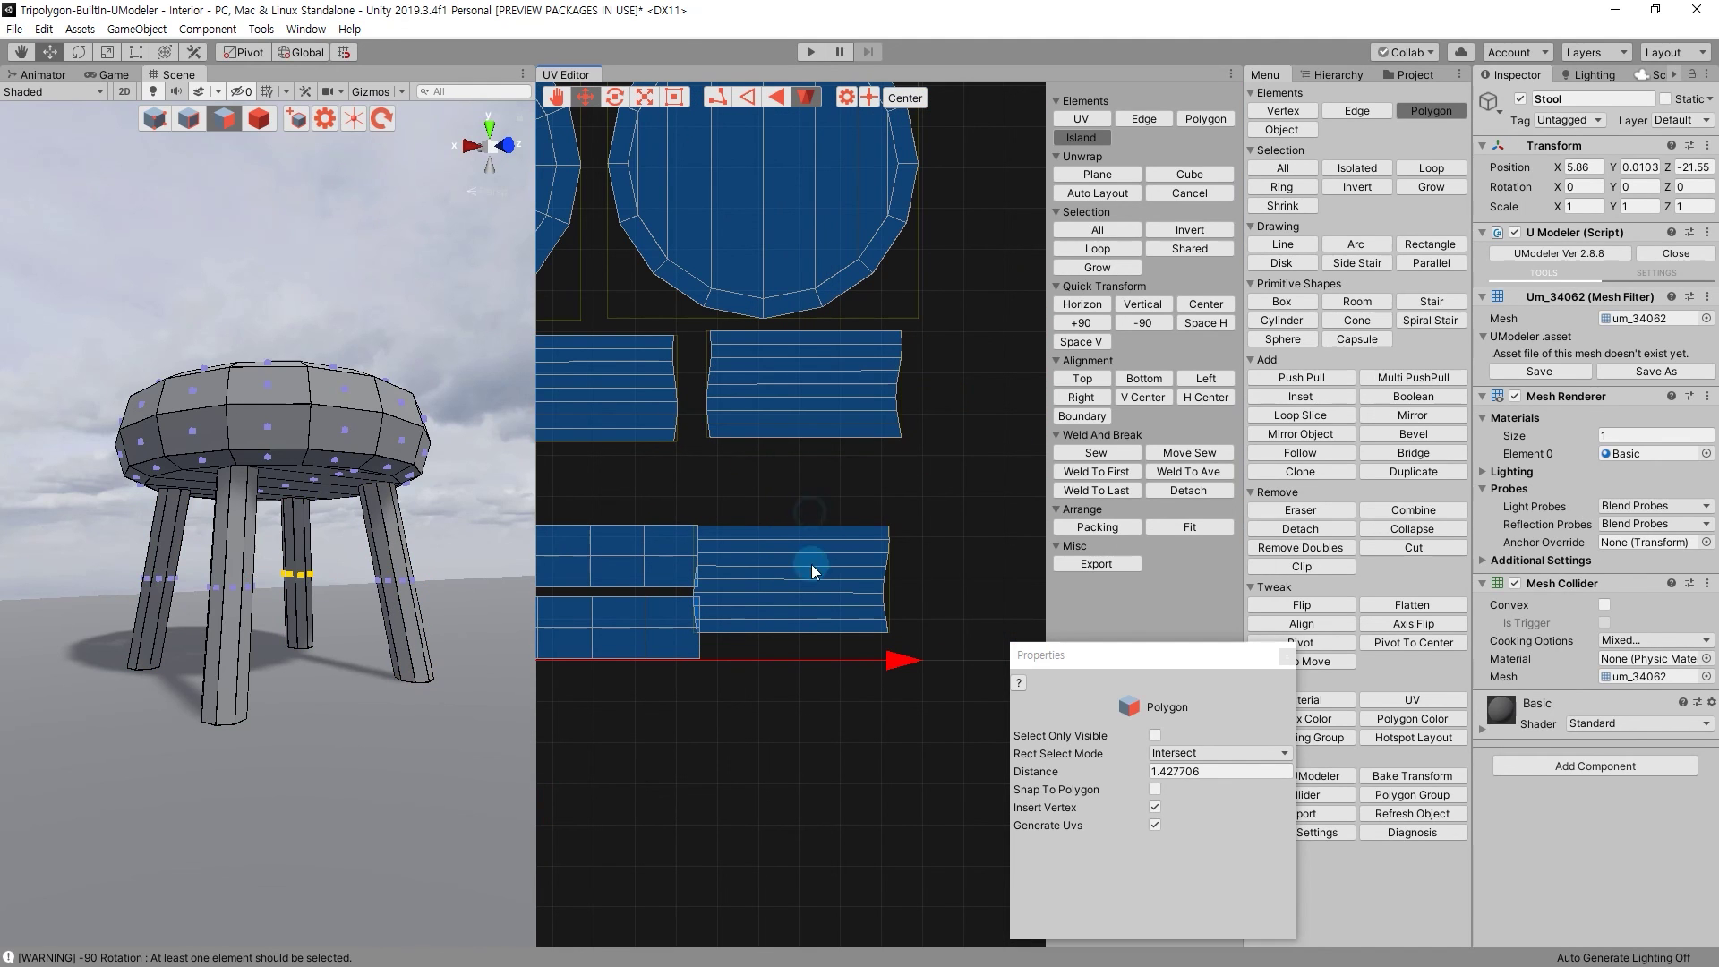
{"action": "left_click_drag", "start_coordinate": [800, 596], "coordinate": [822, 583]}
{"action": "left_click", "coordinate": [811, 385]}
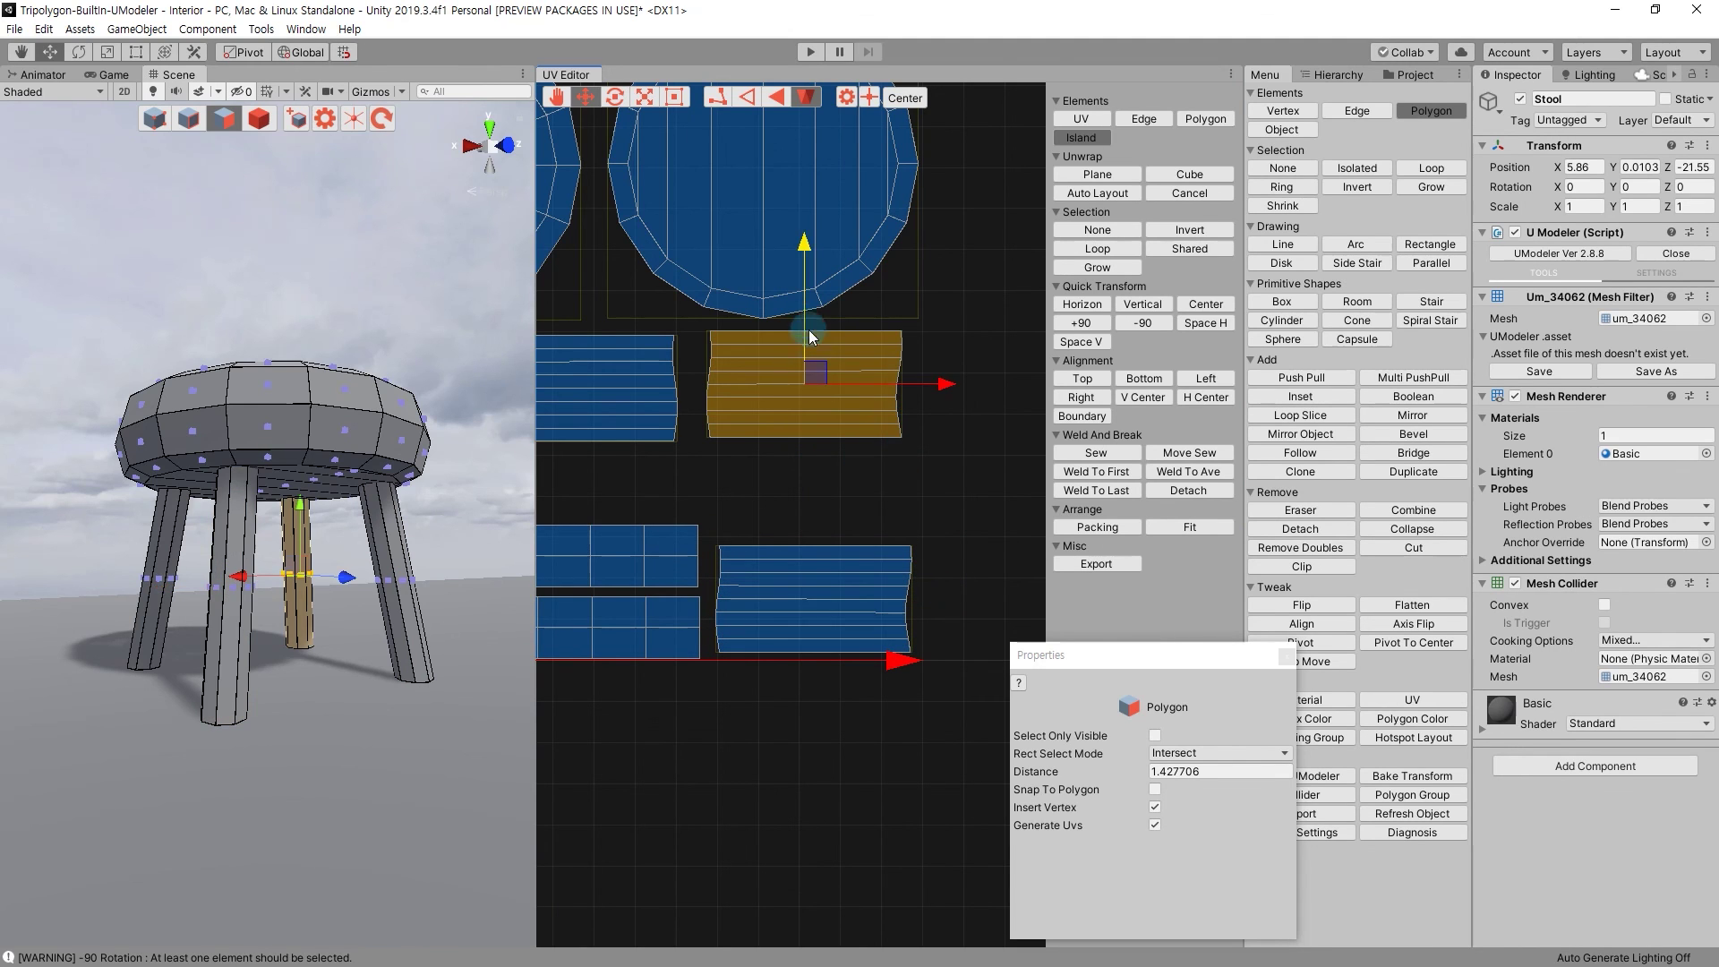
{"action": "left_click_drag", "start_coordinate": [803, 294], "coordinate": [804, 376]}
{"action": "middle_click_drag", "start_coordinate": [690, 403], "coordinate": [959, 361]}
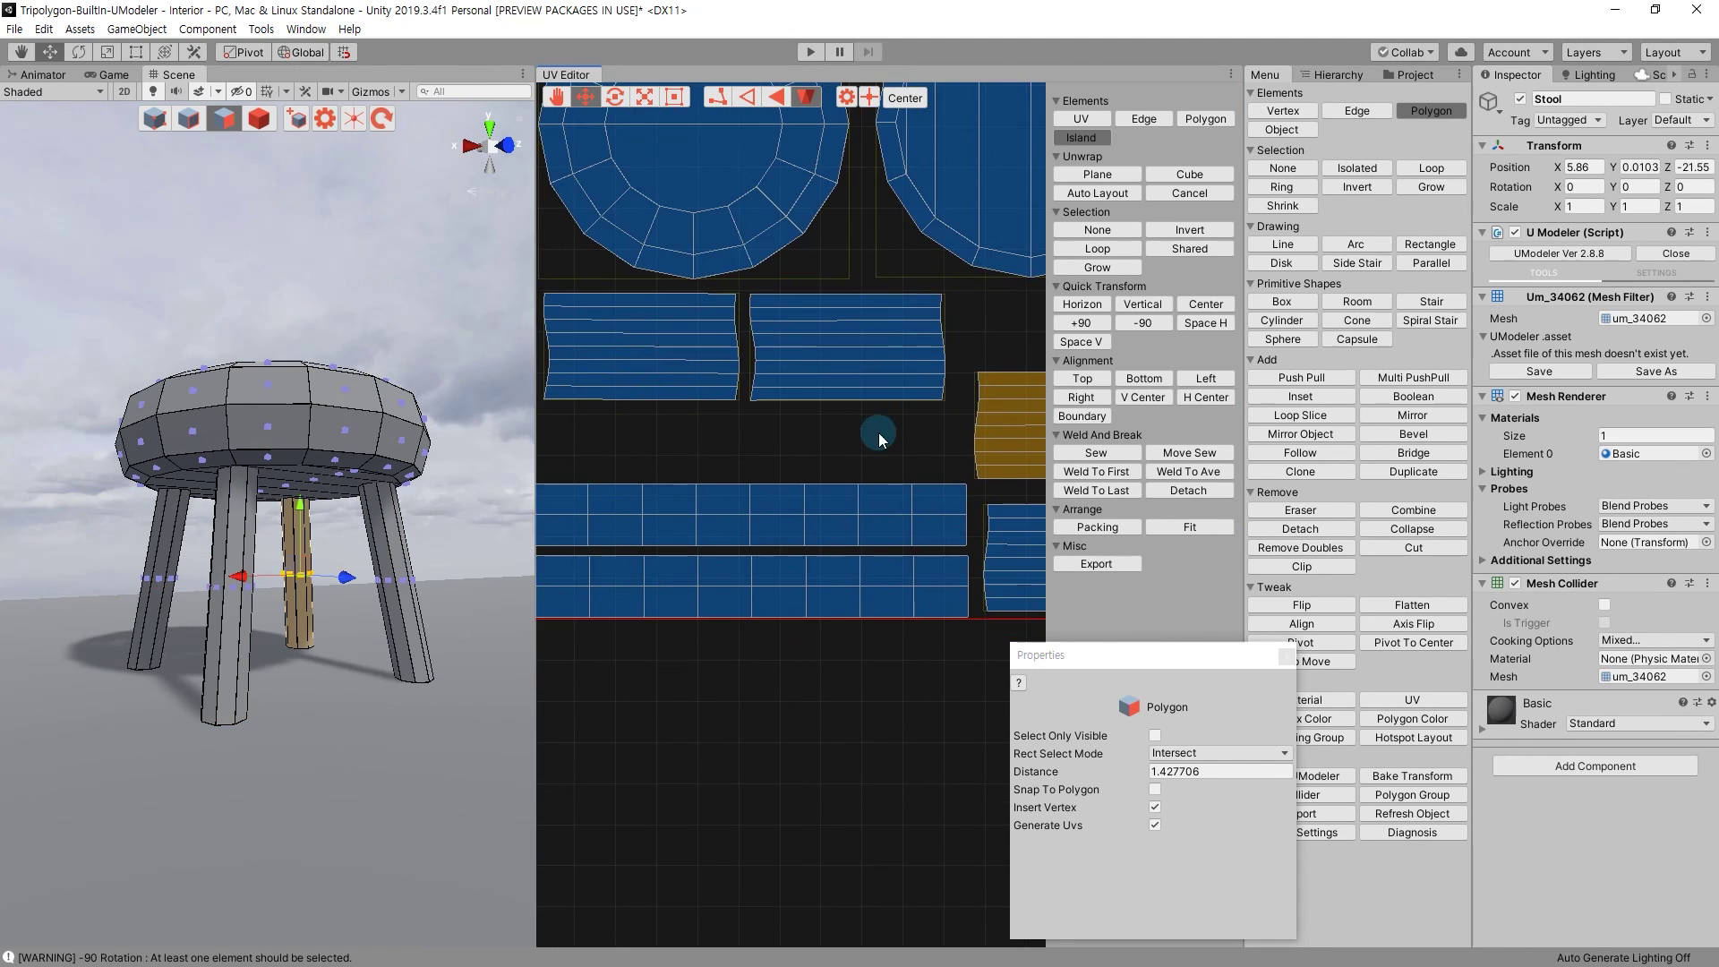
{"action": "left_click", "coordinate": [737, 406]}
{"action": "mouse_move", "coordinate": [737, 405]}
{"action": "left_mouse_down"}
{"action": "mouse_move", "coordinate": [766, 254]}
{"action": "mouse_move", "coordinate": [784, 358]}
{"action": "left_mouse_up"}
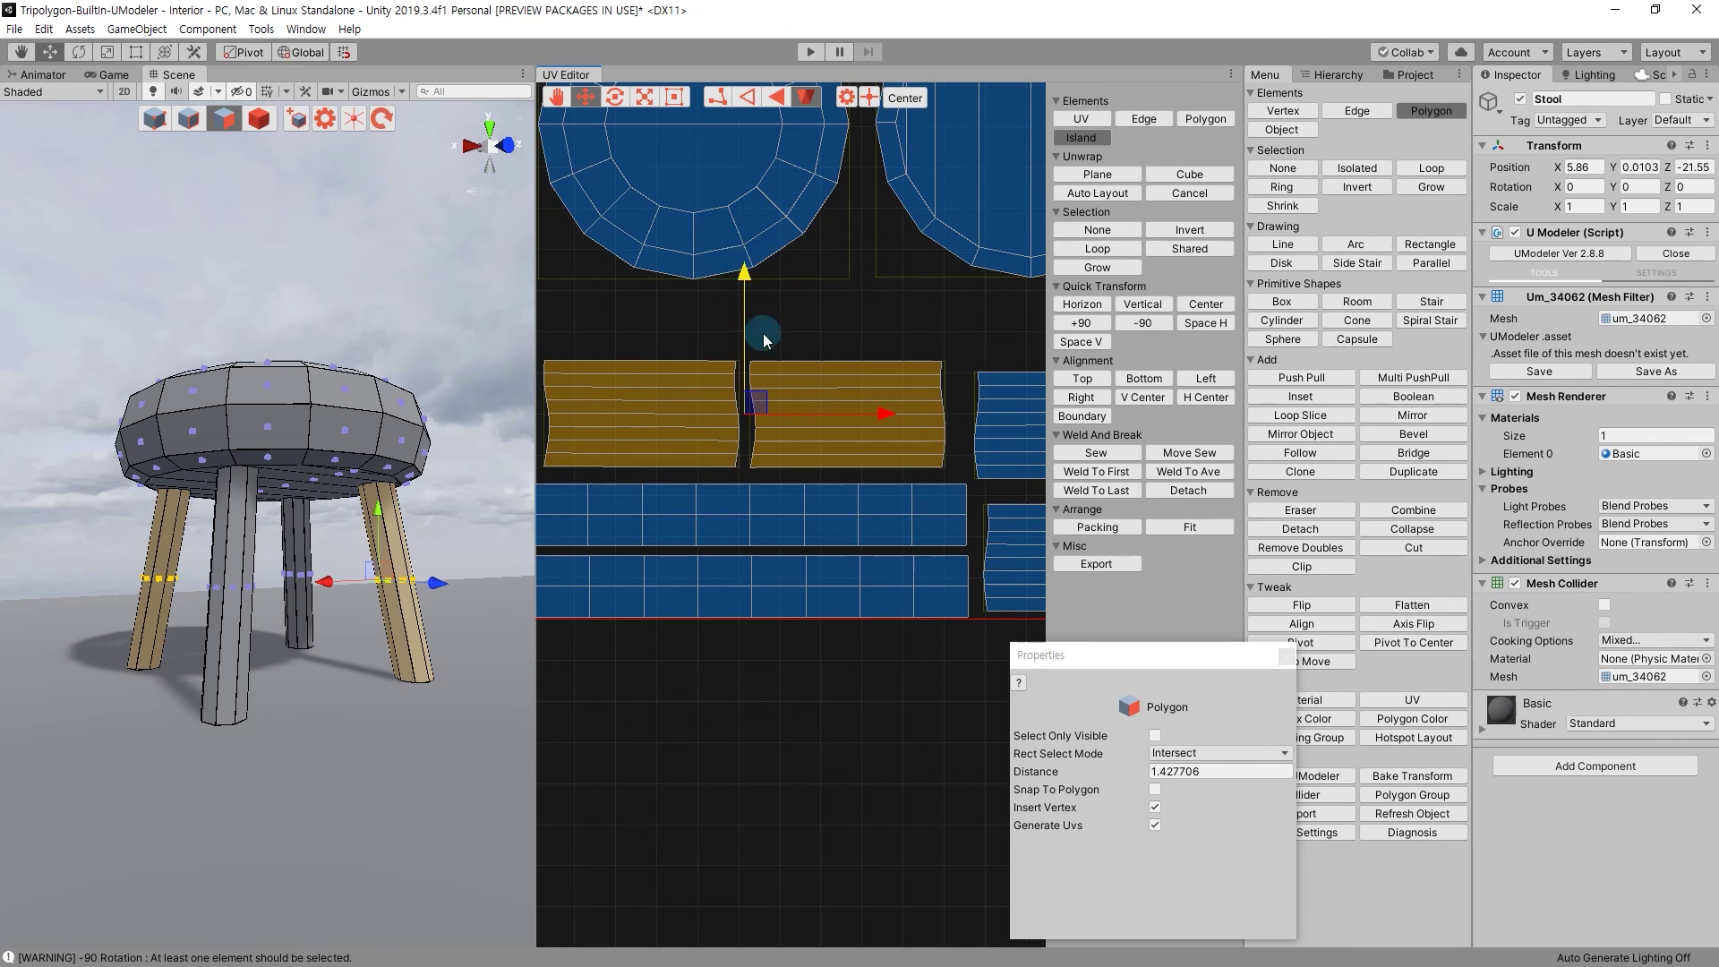
Select the four small leg-cap circles below the layout.
{"action": "scroll", "coordinate": [784, 355], "scroll_direction": "down", "scroll_amount": 1}
{"action": "scroll", "coordinate": [804, 573], "scroll_direction": "down", "scroll_amount": 2}
{"action": "scroll", "coordinate": [810, 686], "scroll_direction": "down", "scroll_amount": 1}
{"action": "left_click_drag", "start_coordinate": [817, 700], "coordinate": [1079, 864]}
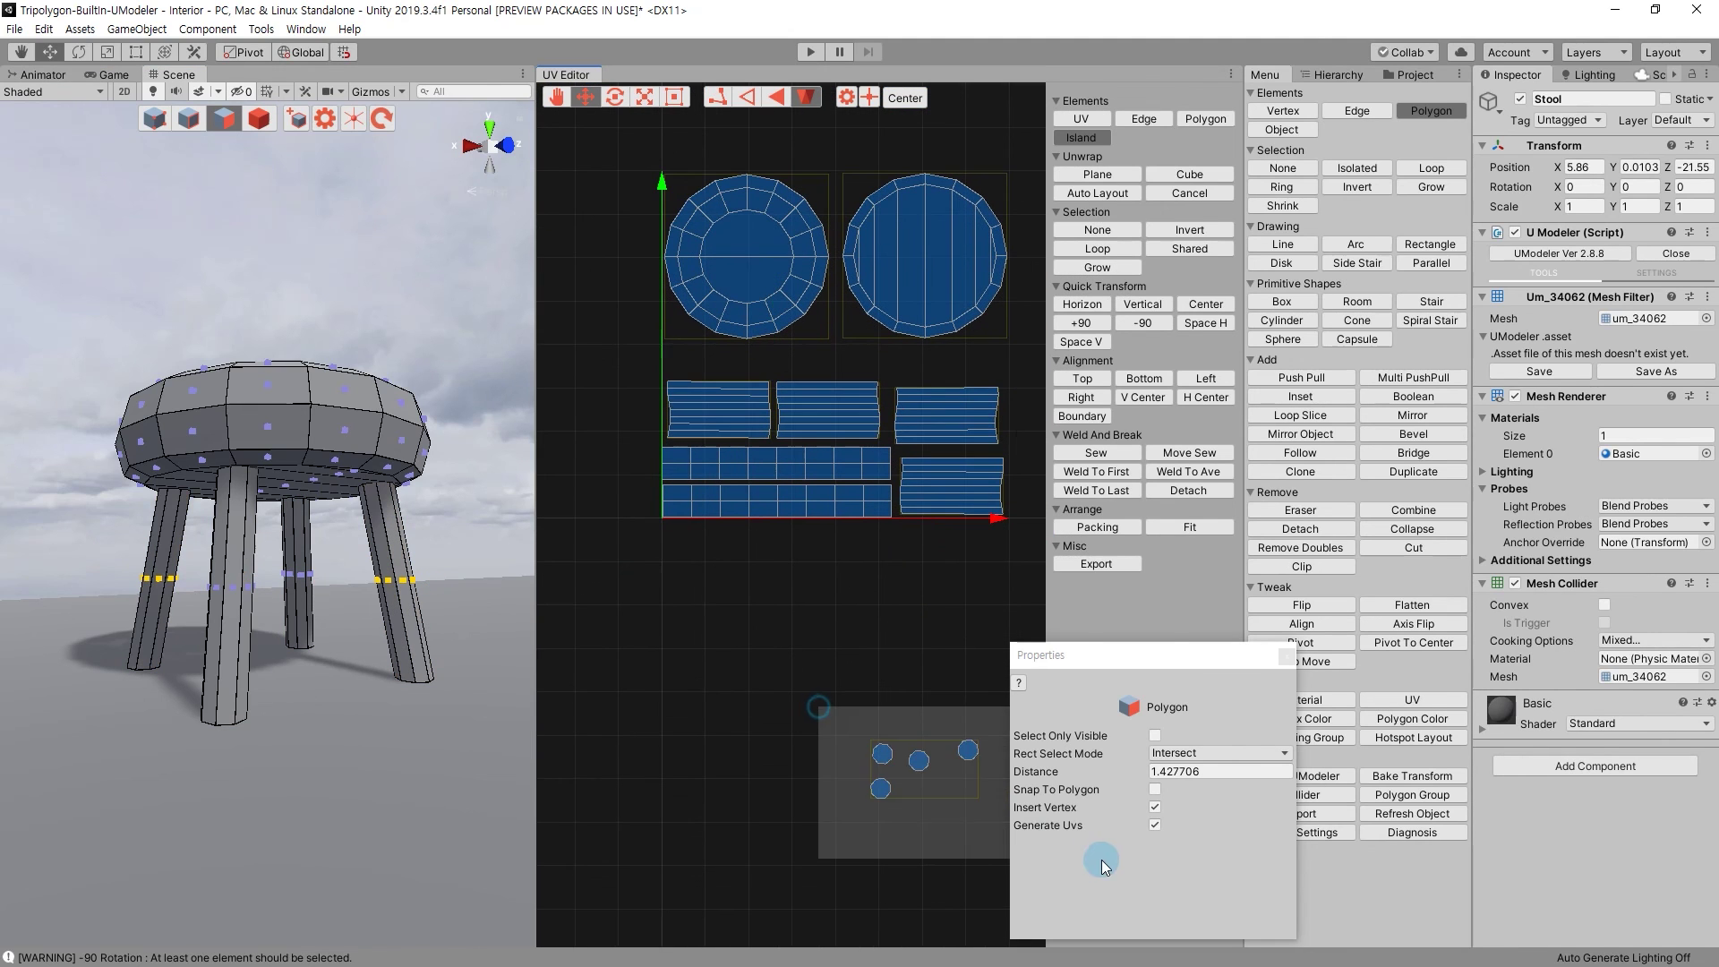
Move the four leg-cap circles into the gap beneath the right seat disc, undoing a misplaced move.
{"action": "left_click_drag", "start_coordinate": [935, 759], "coordinate": [999, 384]}
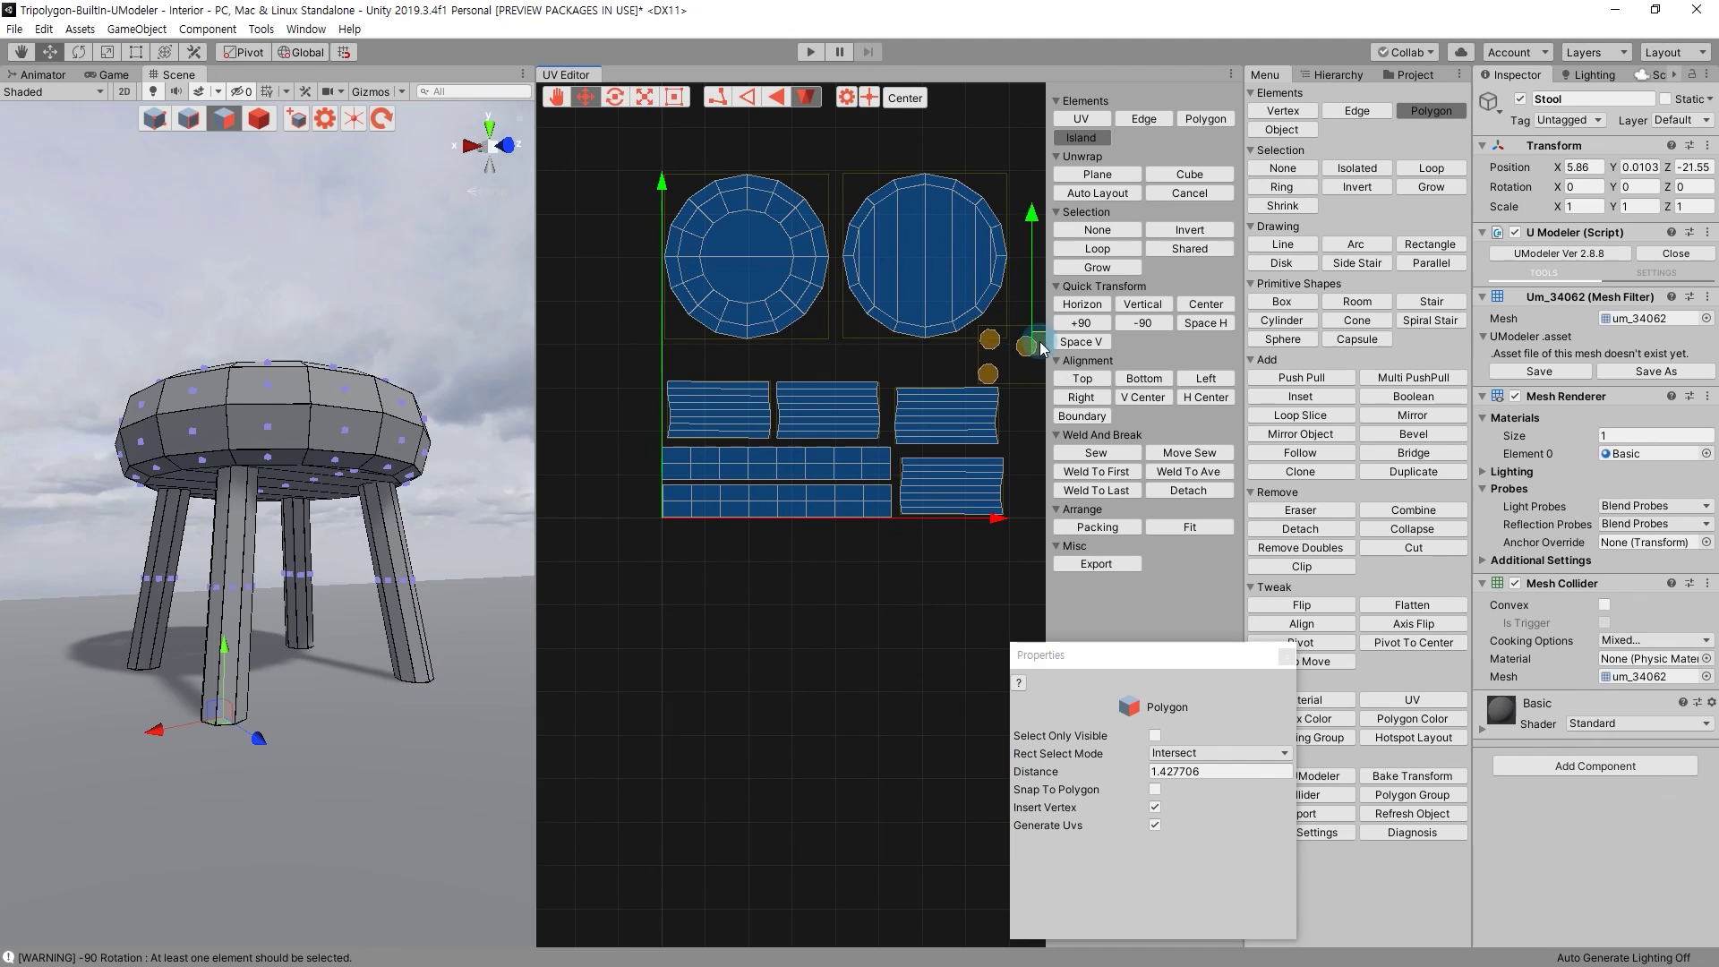
{"action": "scroll", "coordinate": [995, 385], "scroll_direction": "up", "scroll_amount": 2}
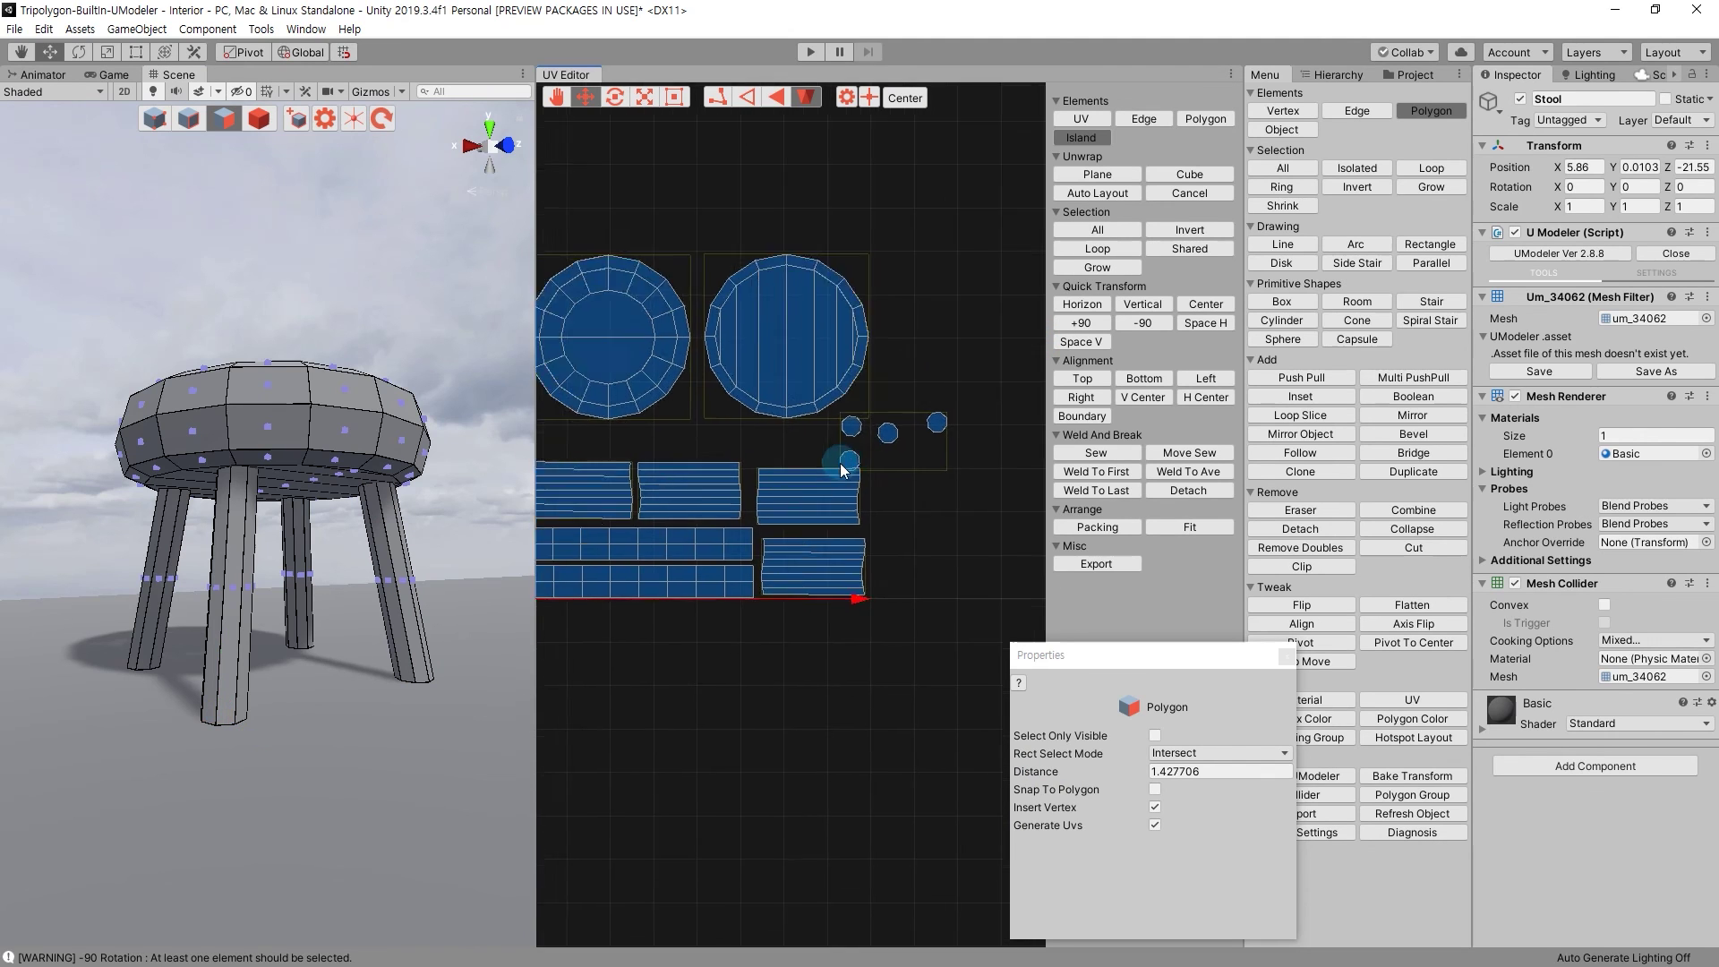
{"action": "left_click", "coordinate": [976, 458]}
{"action": "left_click_drag", "start_coordinate": [976, 459], "coordinate": [806, 381]}
{"action": "left_click", "coordinate": [1206, 118]}
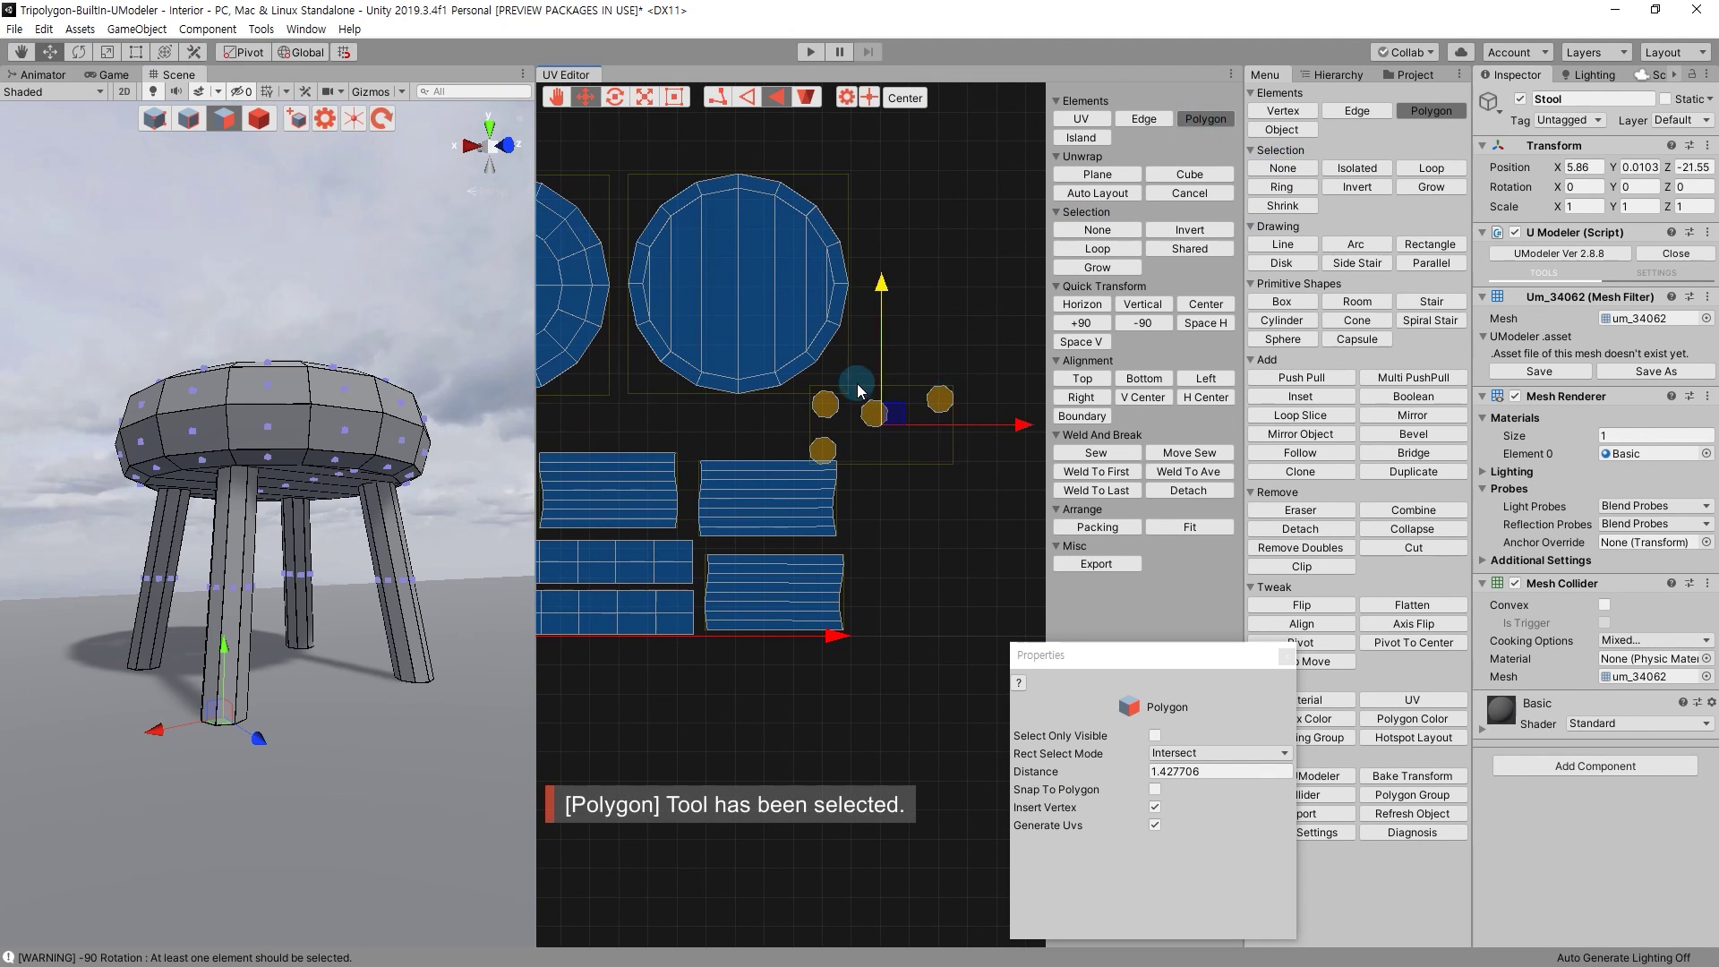
{"action": "left_click_drag", "start_coordinate": [896, 418], "coordinate": [879, 409]}
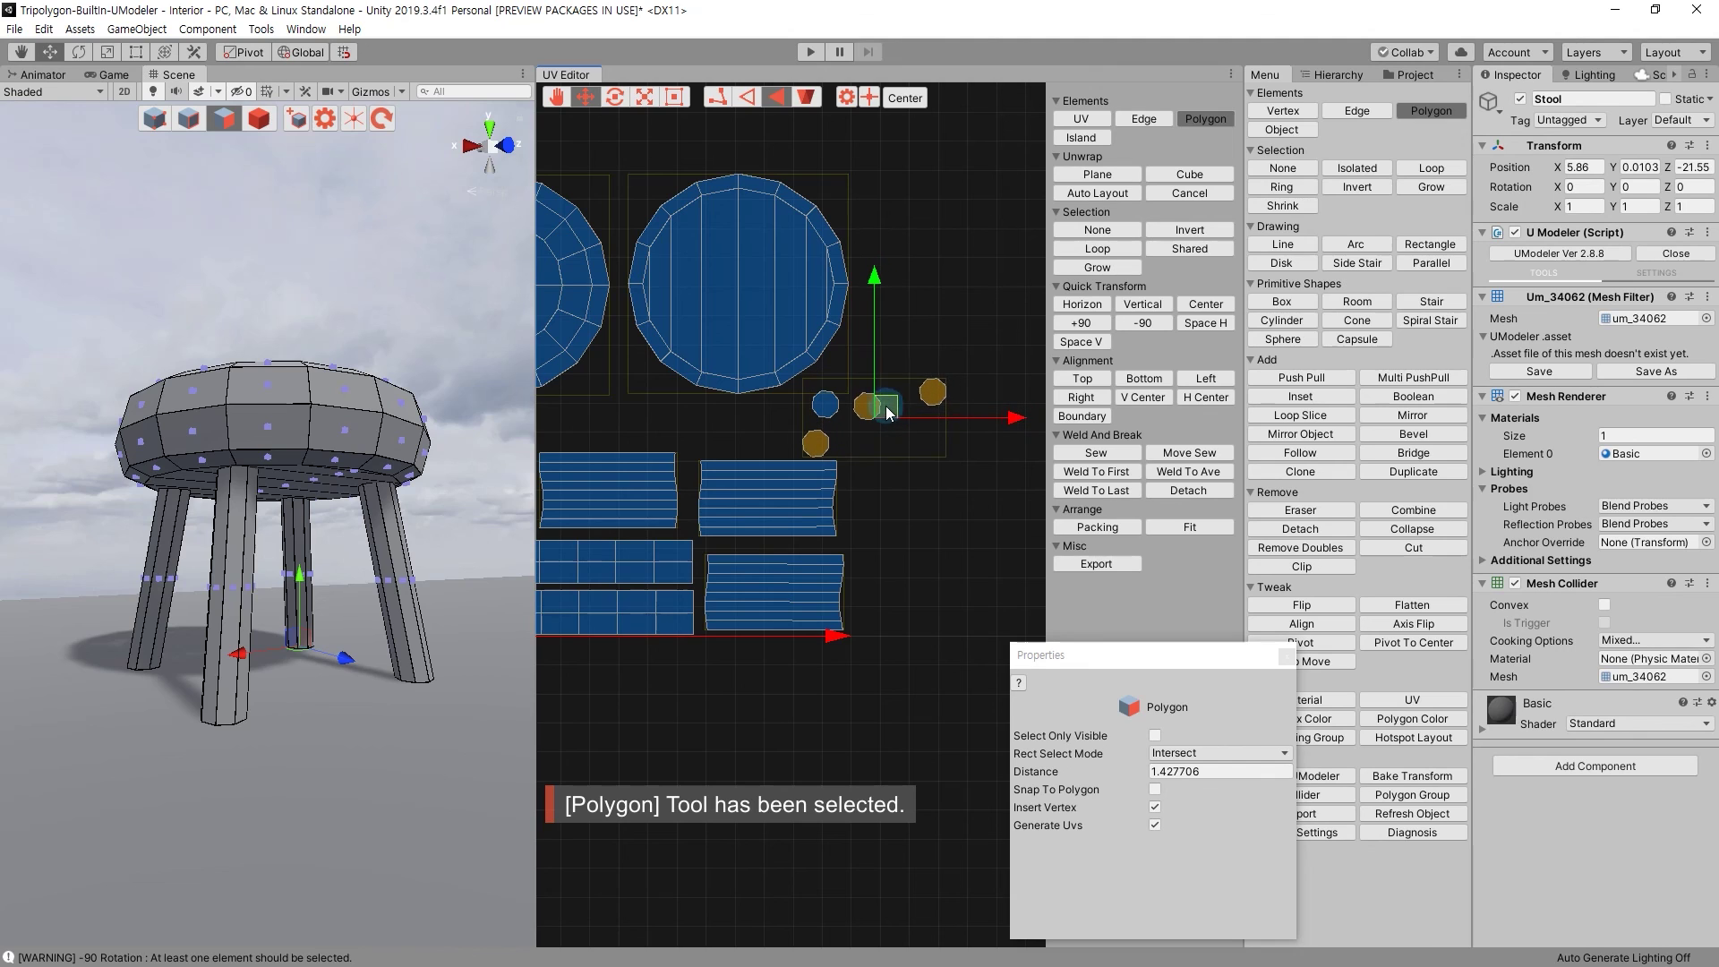
{"action": "left_click_drag", "start_coordinate": [880, 409], "coordinate": [788, 428]}
{"action": "key", "text": "ctrl+z"}
{"action": "key", "text": "ctrl+z"}
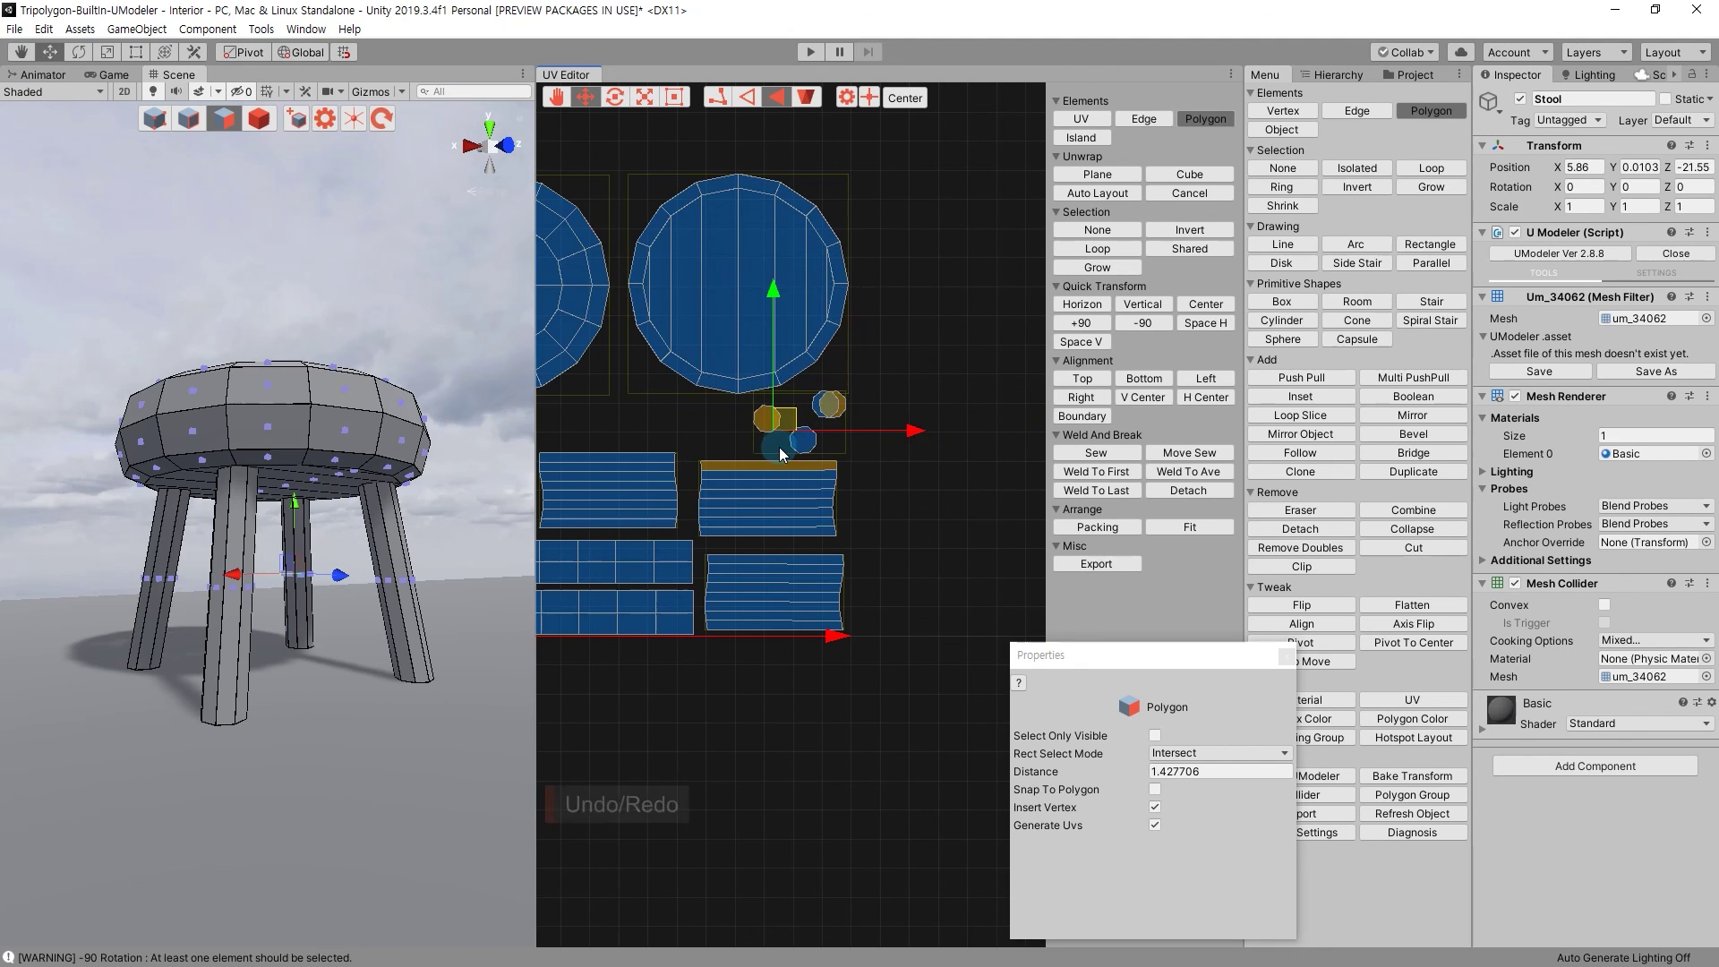
{"action": "key", "text": "ctrl+z"}
{"action": "key", "text": "ctrl+z"}
{"action": "key", "text": "ctrl+z"}
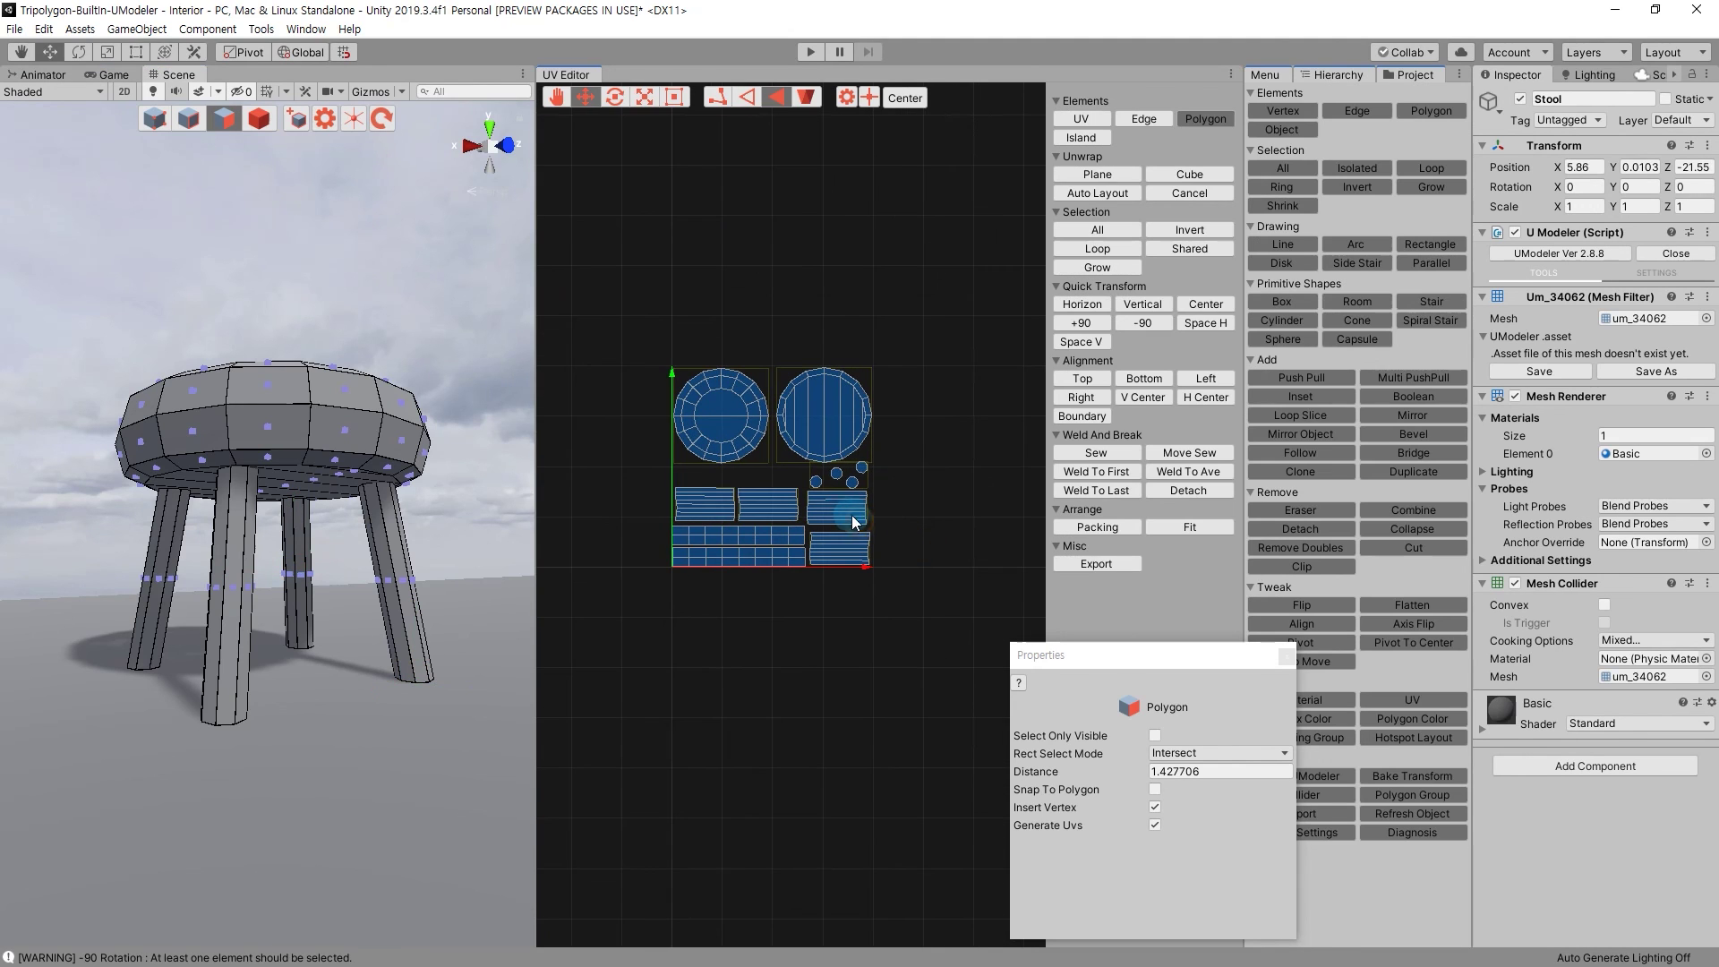
{"action": "left_click", "coordinate": [806, 97]}
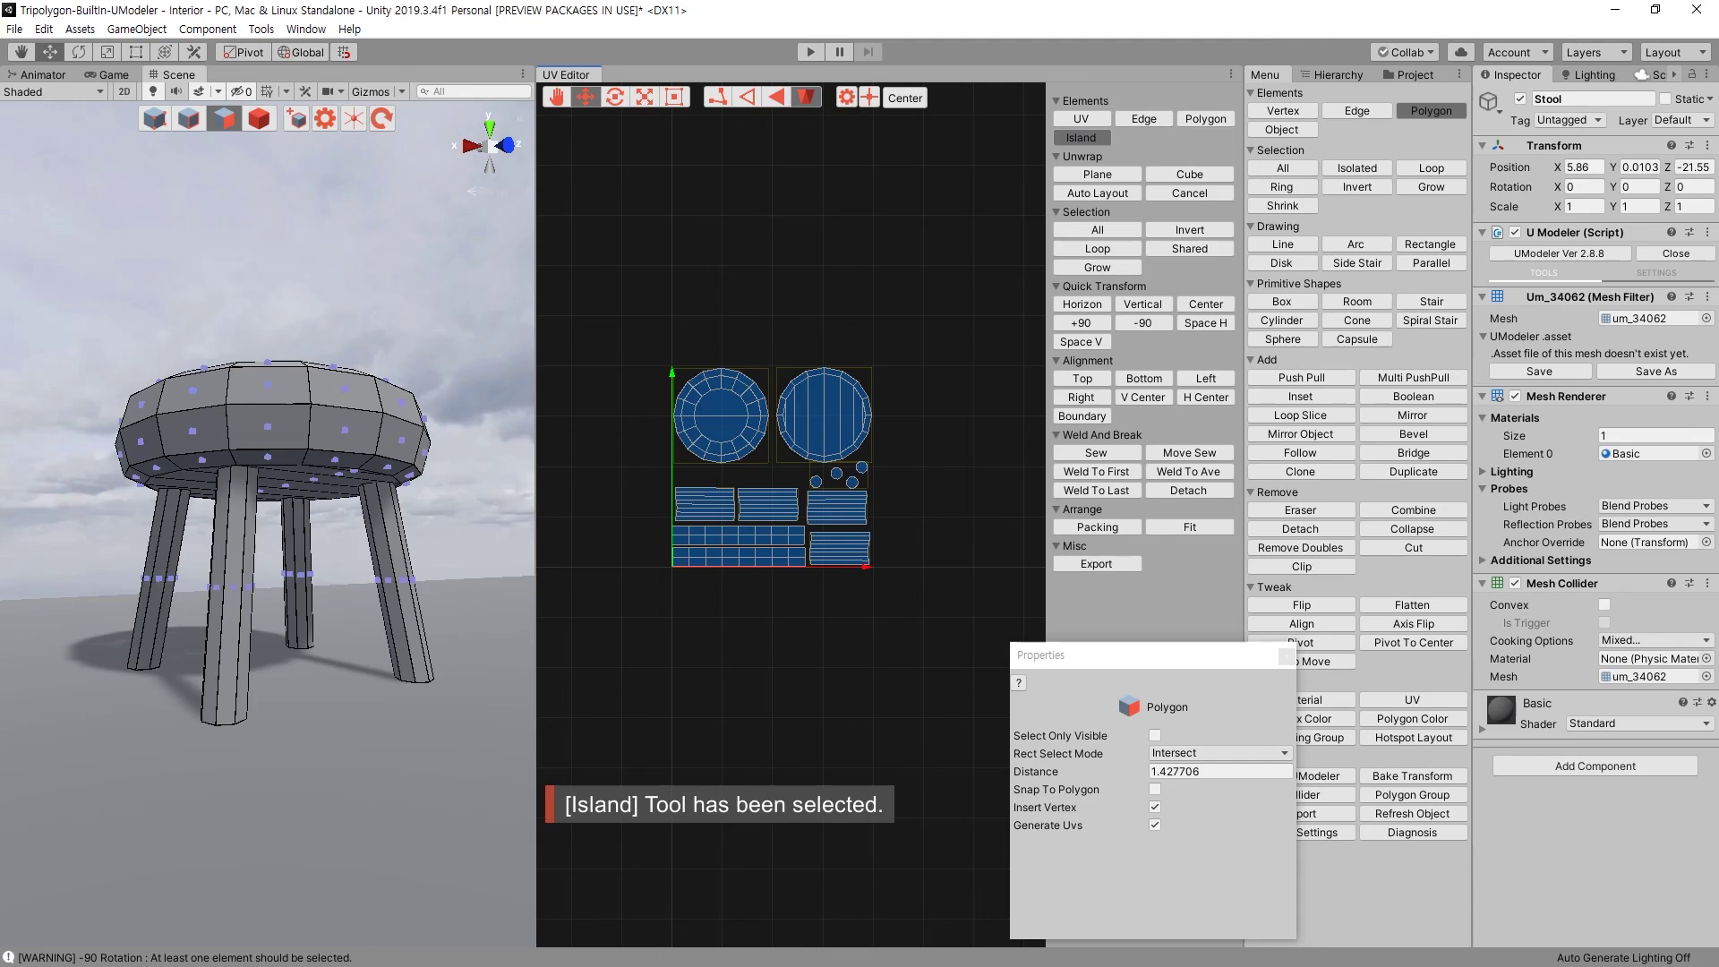